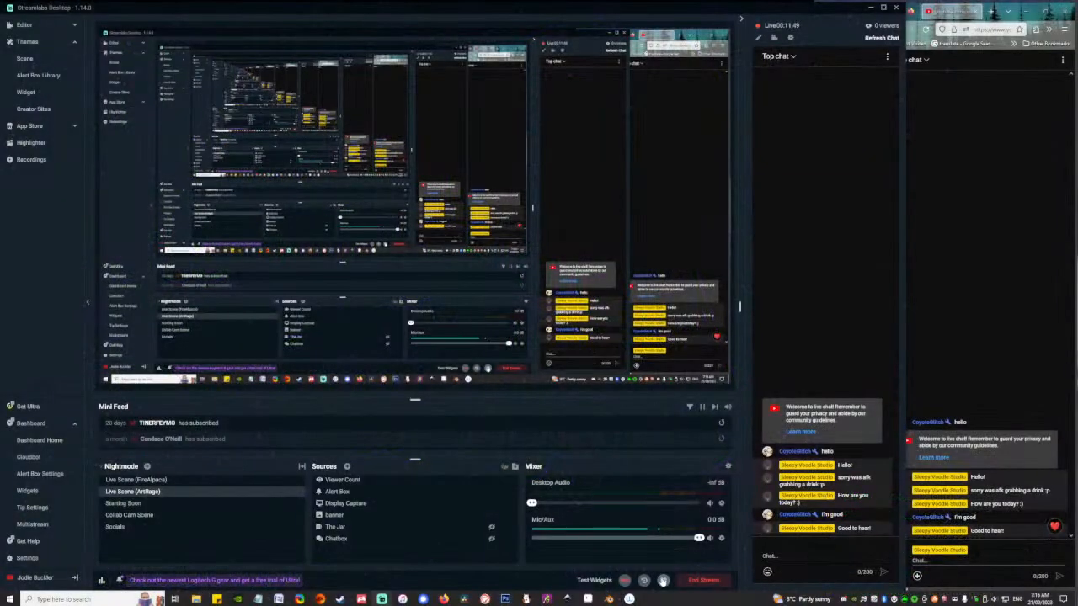
Start recording the broadcast in Streamlabs Desktop and switch to the character drawing in FireAlpaca.
{"action": "left_click", "coordinate": [624, 580]}
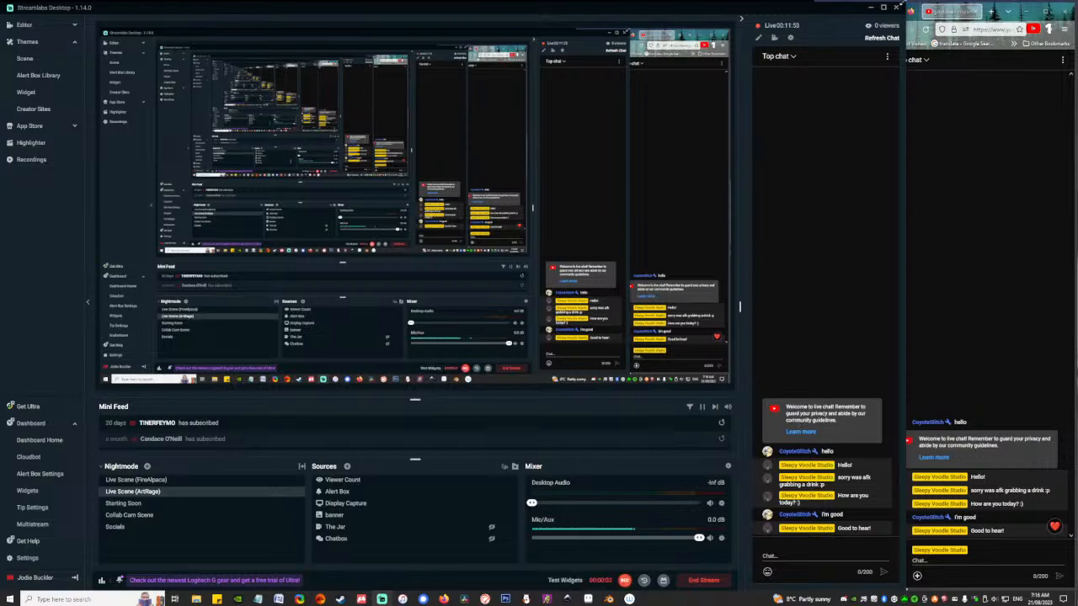
{"action": "left_click", "coordinate": [872, 10]}
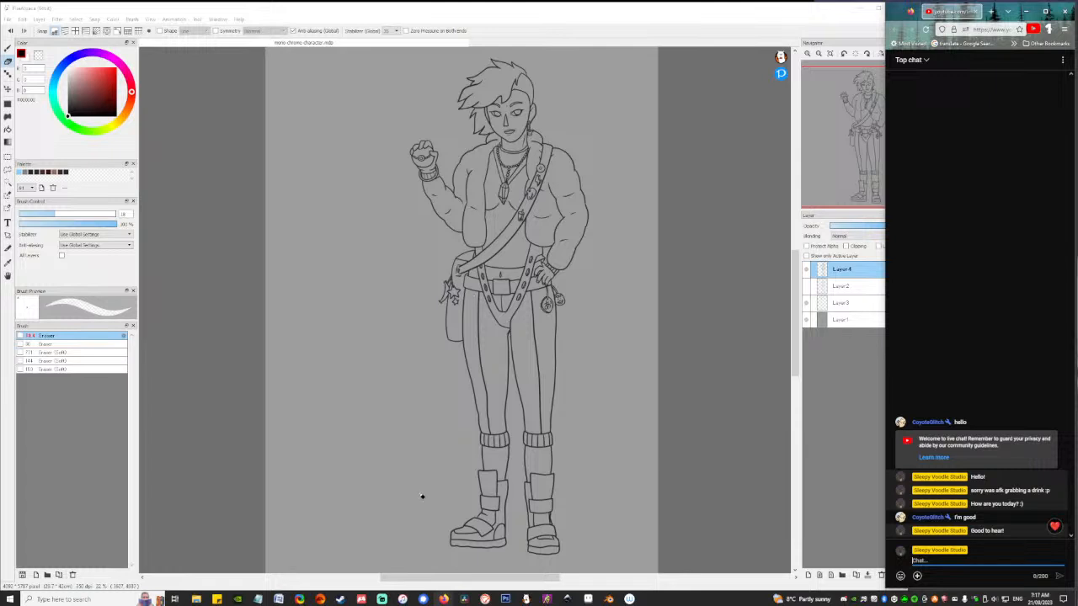
{"action": "left_click", "coordinate": [587, 12]}
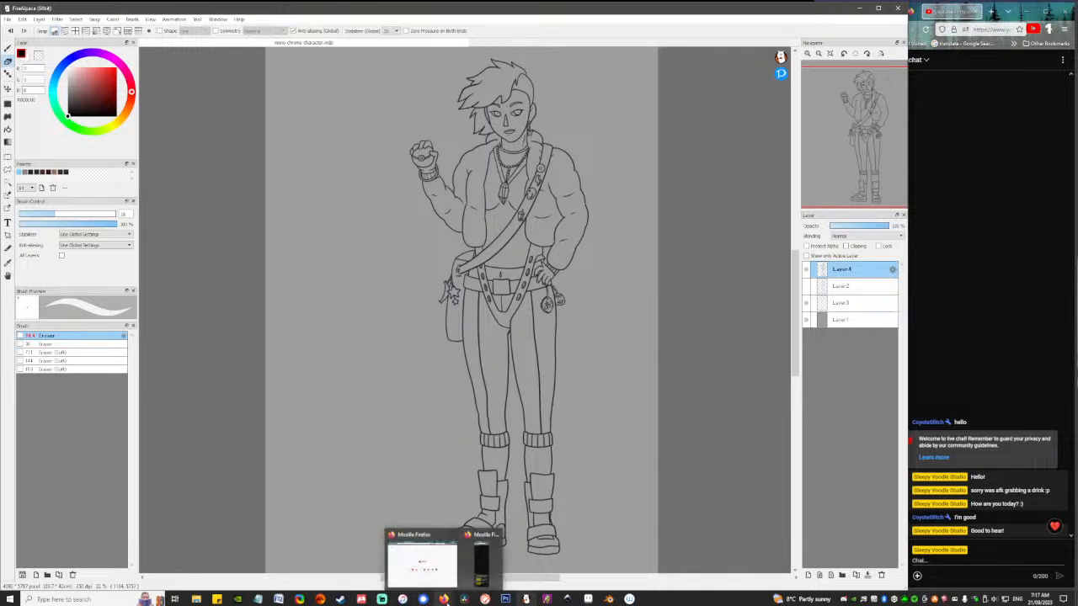
Switch to Firefox and search the web for "is there a yellow pokeball?".
{"action": "left_click", "coordinate": [438, 576]}
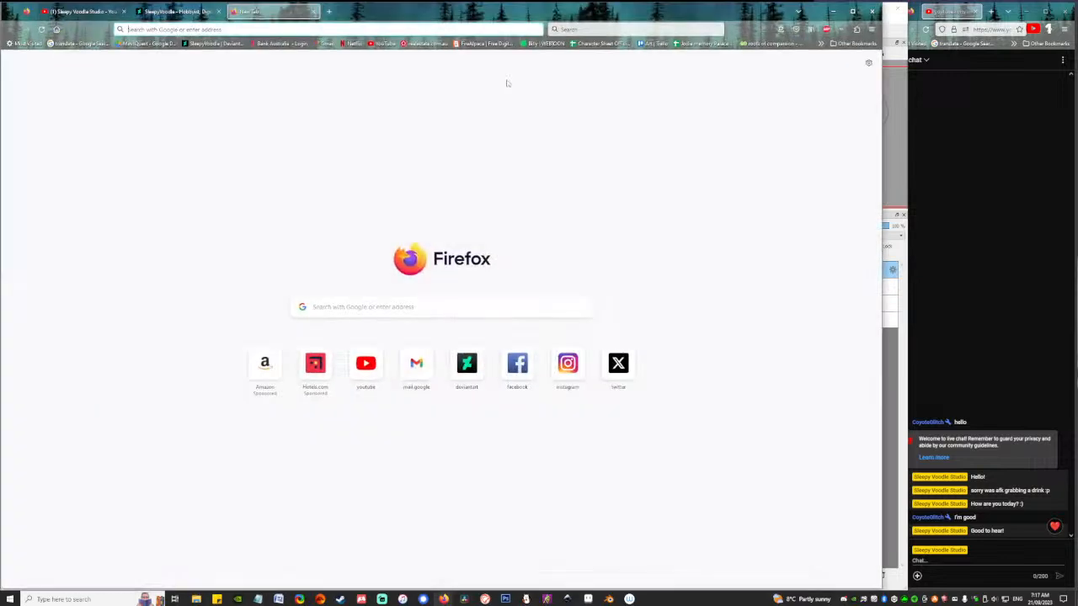
{"action": "left_click", "coordinate": [396, 305]}
{"action": "type", "text": "is there"}
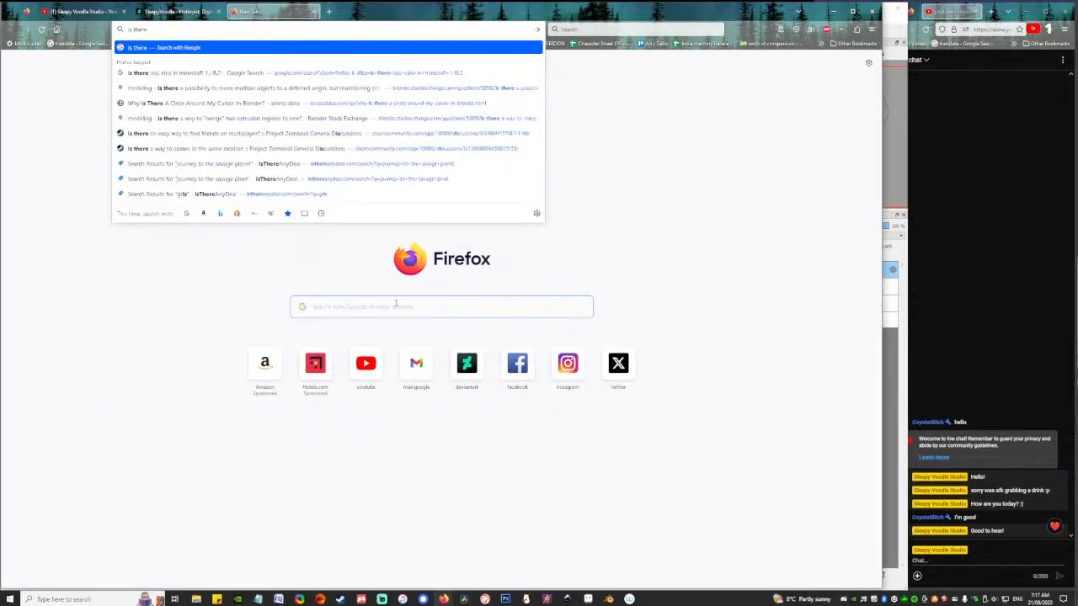
{"action": "type", "text": " a"}
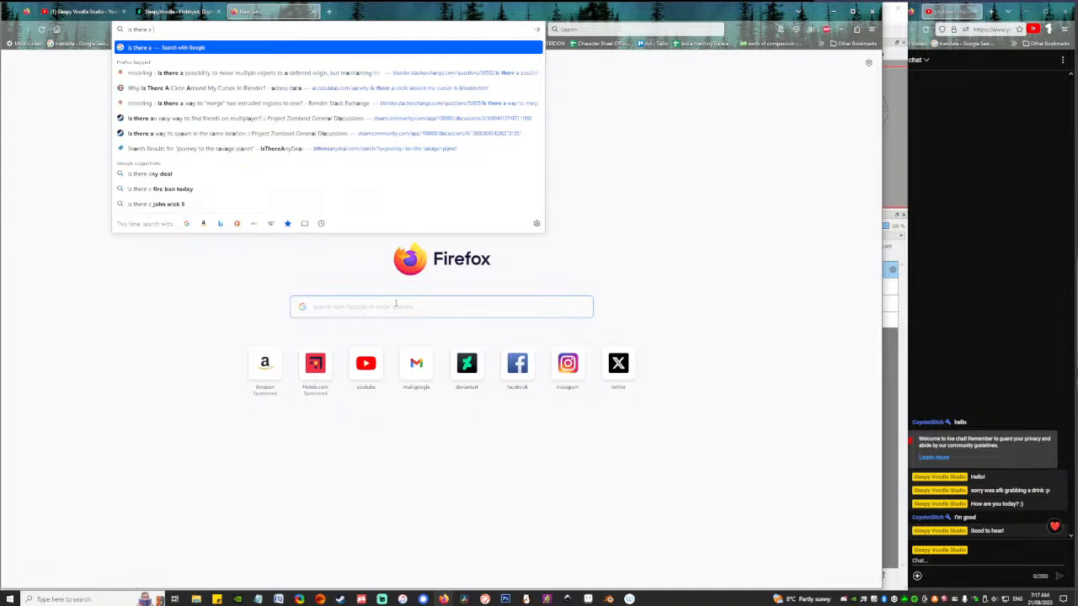
{"action": "type", "text": " yellow po"}
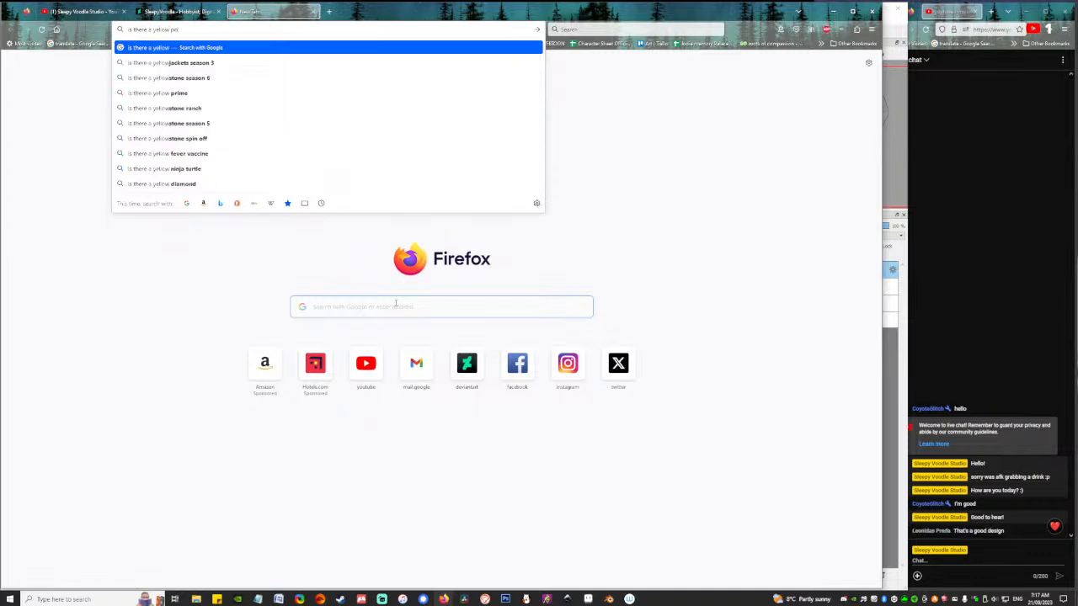
{"action": "type", "text": "keball"}
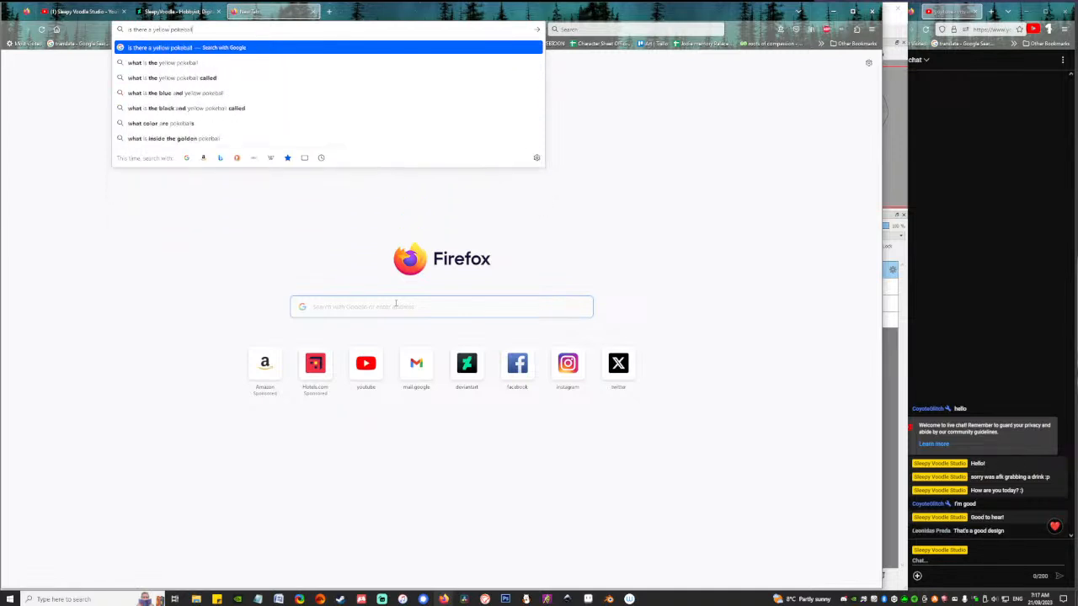
{"action": "type", "text": "?"}
{"action": "key", "text": "Return"}
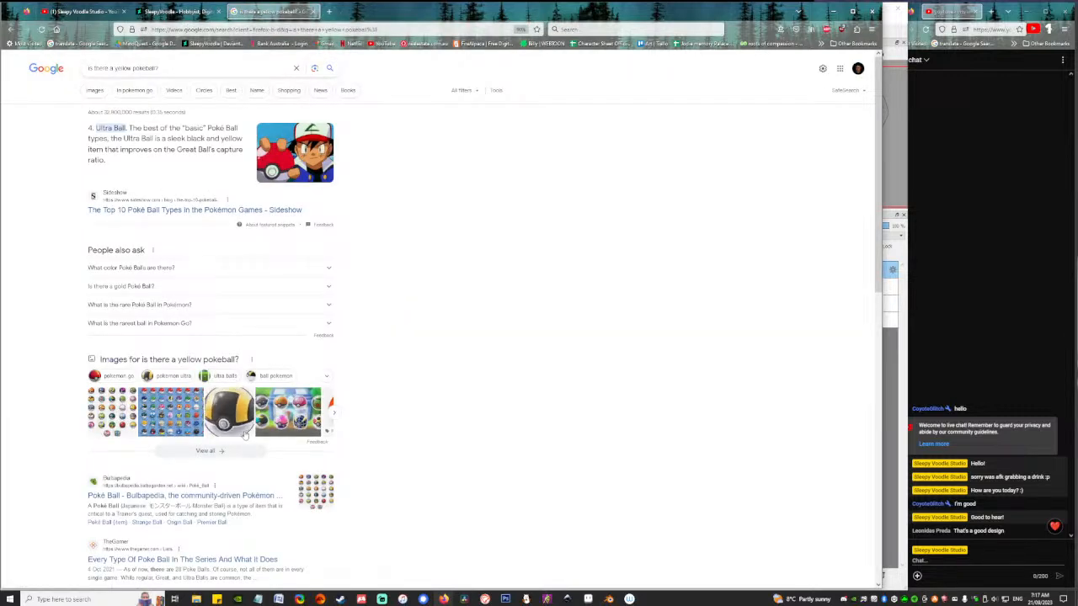
Examine the Bulbapedia and "Know Your Pokeballs" image results for ball colours, and return to the drawing in FireAlpaca.
{"action": "left_click", "coordinate": [112, 411]}
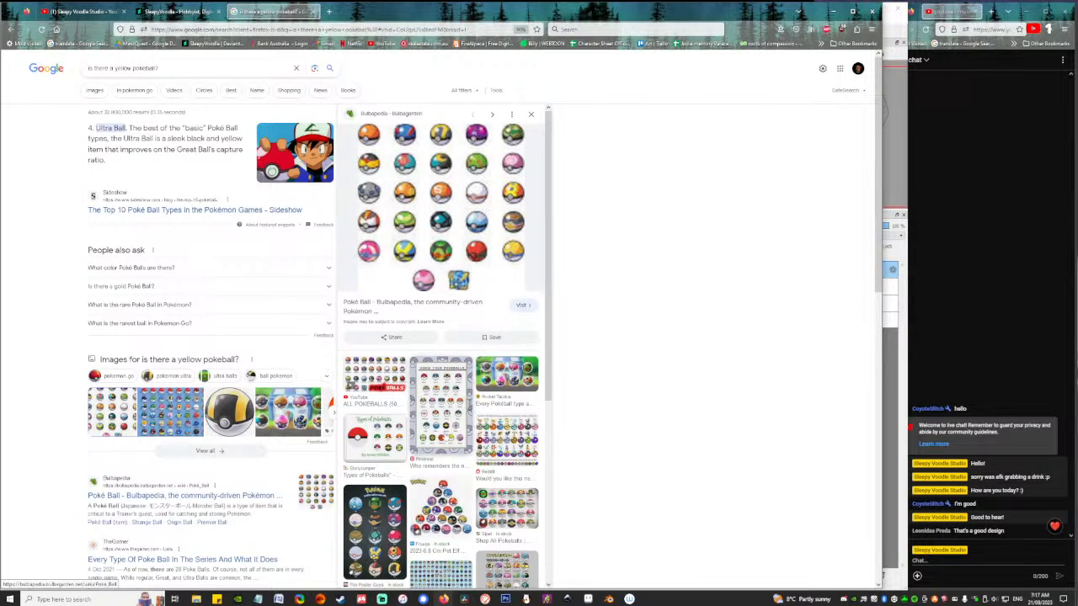
{"action": "left_click", "coordinate": [430, 411]}
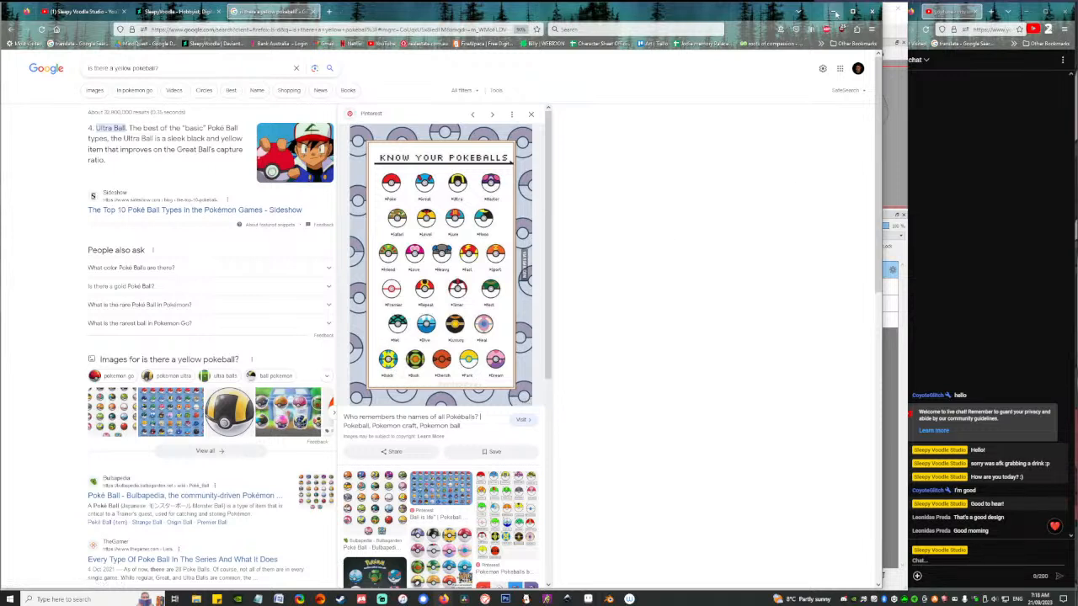
{"action": "left_click", "coordinate": [834, 13]}
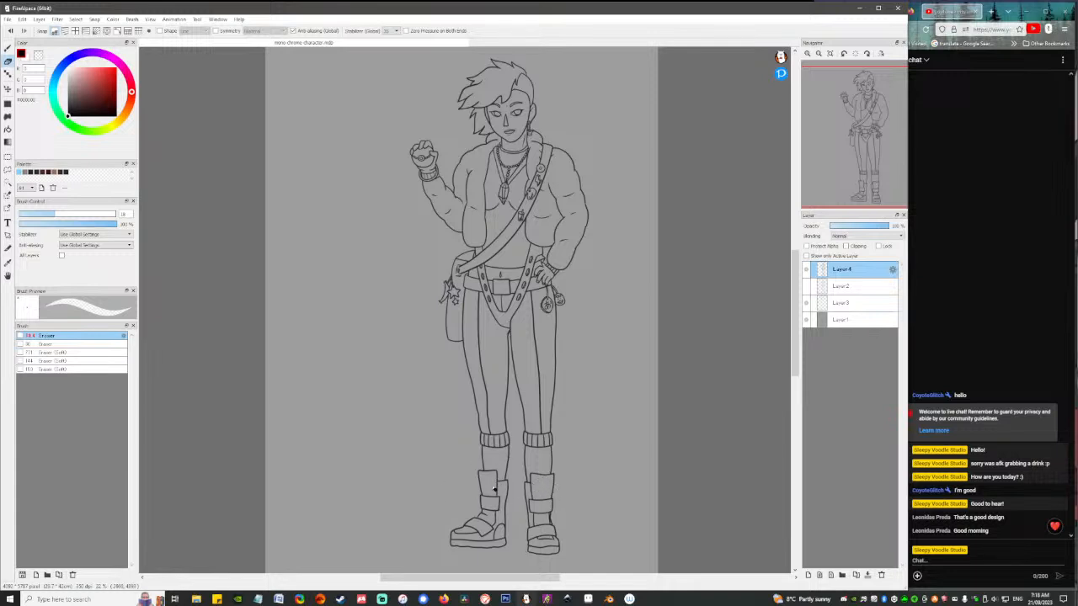
Choose the pen brush, sample the outline colour from the boots' line art, and add a new layer above it.
{"action": "scroll", "coordinate": [485, 482], "scroll_direction": "up", "scroll_amount": 5}
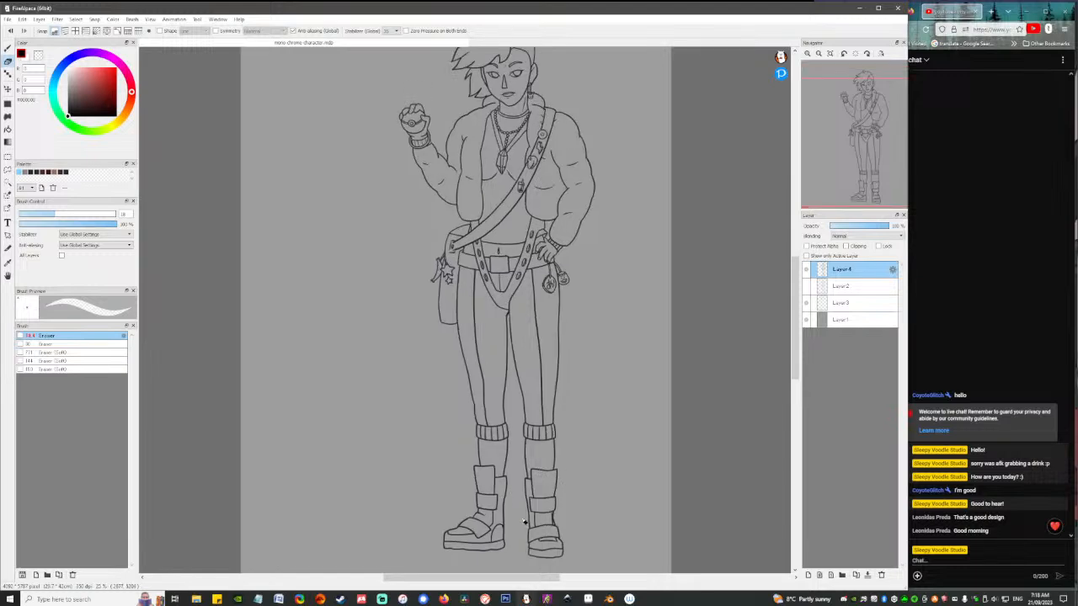
{"action": "scroll", "coordinate": [499, 378], "scroll_direction": "down", "scroll_amount": 1}
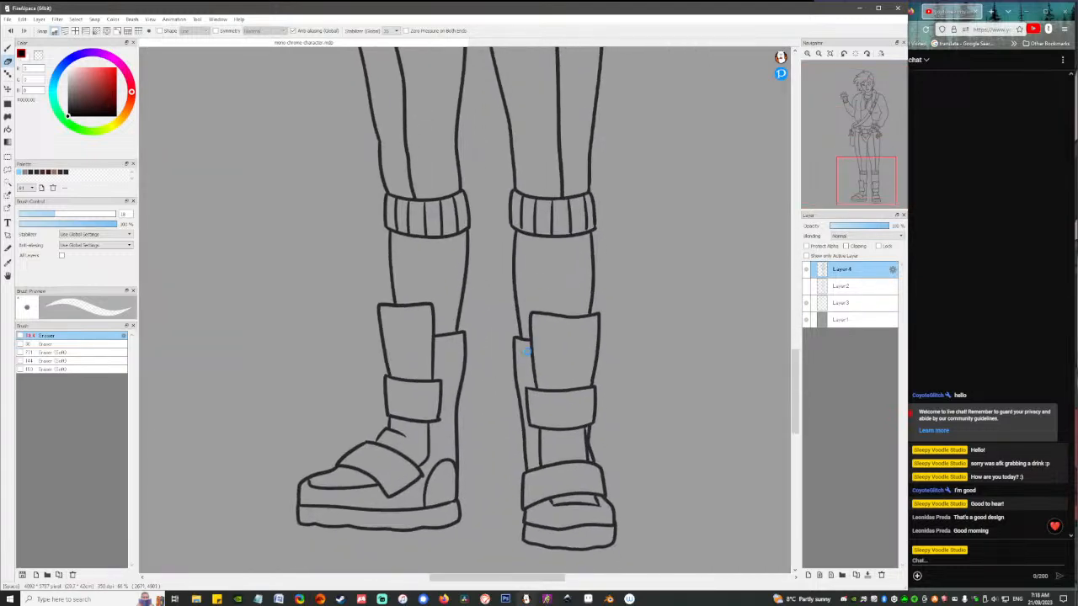
{"action": "key", "text": "b"}
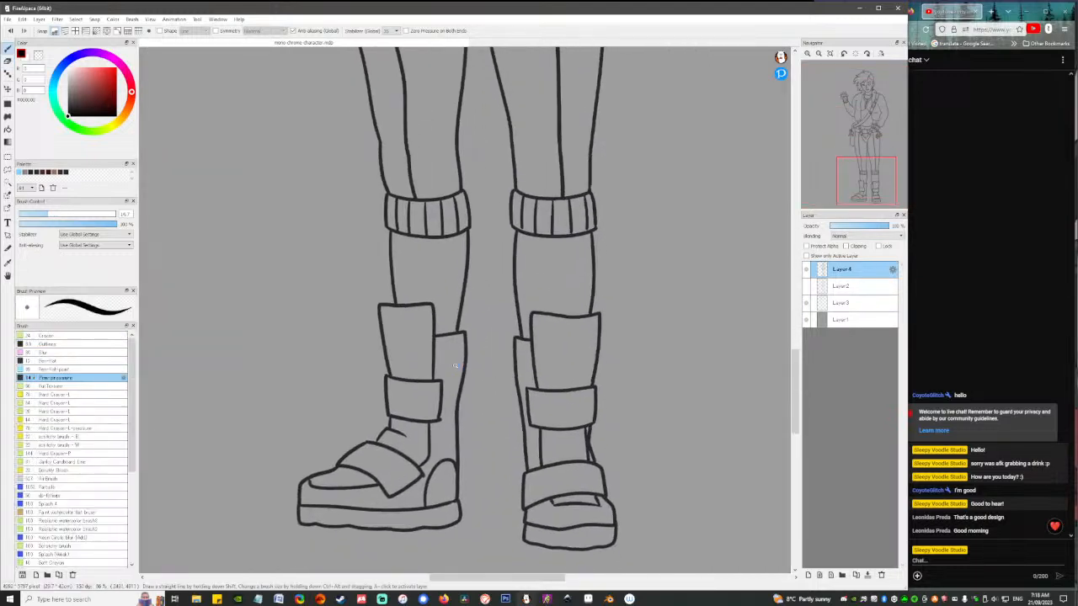
{"action": "scroll", "coordinate": [455, 365], "scroll_direction": "up", "scroll_amount": 4}
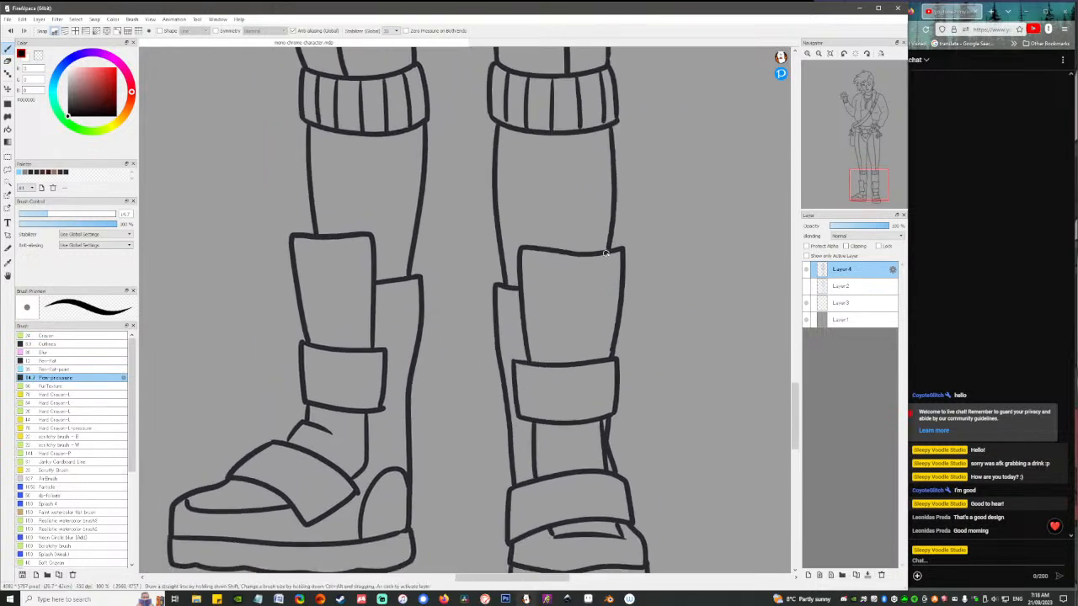
{"action": "right_click", "coordinate": [613, 249]}
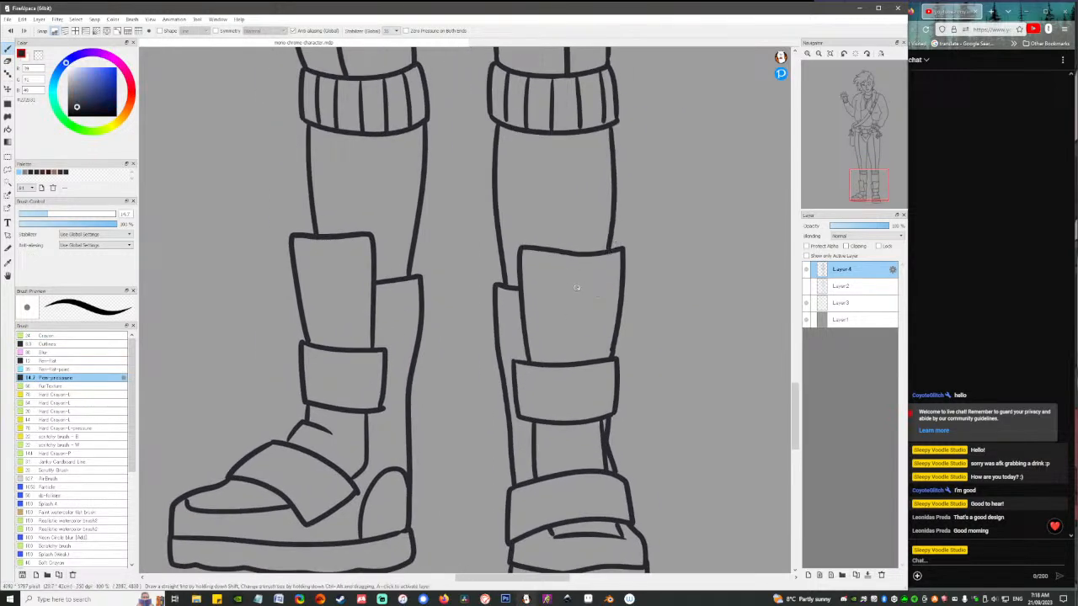
{"action": "key", "text": "ctrl+shift+n"}
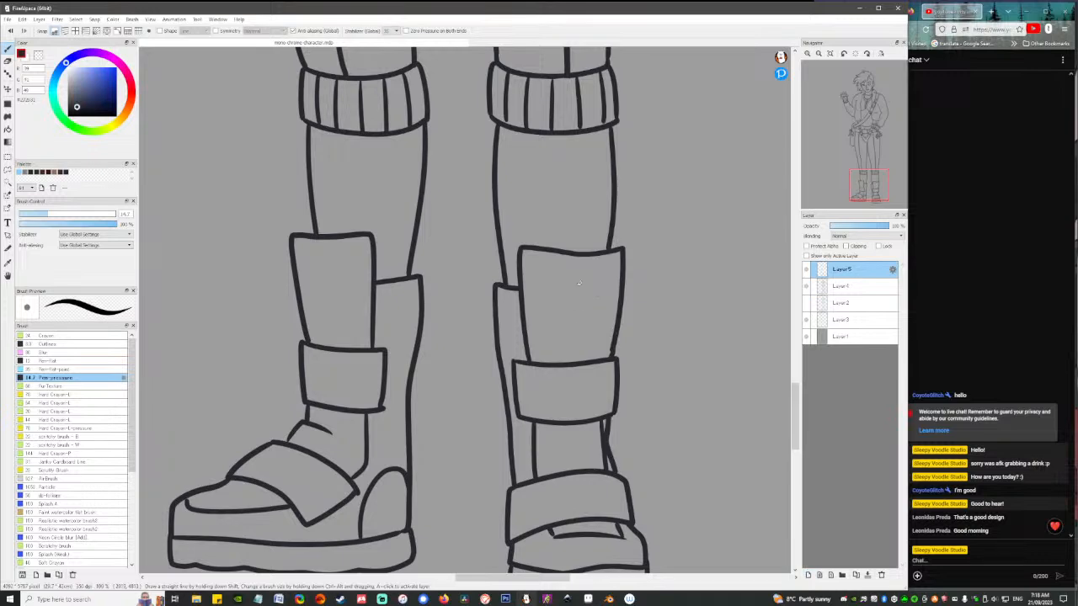
Draw a planet circle on each boot's shin plate, cutting off the one on the side-facing boot at the plate's edge.
{"action": "mouse_move", "coordinate": [588, 281]}
{"action": "left_mouse_down"}
{"action": "mouse_move", "coordinate": [550, 317]}
{"action": "mouse_move", "coordinate": [590, 336]}
{"action": "left_mouse_up"}
{"action": "key", "text": "ctrl+z"}
{"action": "mouse_move", "coordinate": [570, 281]}
{"action": "left_mouse_down"}
{"action": "mouse_move", "coordinate": [546, 308]}
{"action": "mouse_move", "coordinate": [593, 340]}
{"action": "mouse_move", "coordinate": [611, 302]}
{"action": "mouse_move", "coordinate": [575, 280]}
{"action": "mouse_move", "coordinate": [562, 324]}
{"action": "mouse_move", "coordinate": [599, 298]}
{"action": "mouse_move", "coordinate": [564, 283]}
{"action": "mouse_move", "coordinate": [589, 333]}
{"action": "mouse_move", "coordinate": [601, 297]}
{"action": "mouse_move", "coordinate": [573, 288]}
{"action": "mouse_move", "coordinate": [553, 327]}
{"action": "mouse_move", "coordinate": [596, 330]}
{"action": "mouse_move", "coordinate": [593, 302]}
{"action": "mouse_move", "coordinate": [569, 292]}
{"action": "mouse_move", "coordinate": [557, 324]}
{"action": "mouse_move", "coordinate": [585, 338]}
{"action": "mouse_move", "coordinate": [603, 314]}
{"action": "mouse_move", "coordinate": [585, 293]}
{"action": "mouse_move", "coordinate": [550, 328]}
{"action": "mouse_move", "coordinate": [589, 337]}
{"action": "mouse_move", "coordinate": [598, 312]}
{"action": "mouse_move", "coordinate": [580, 292]}
{"action": "mouse_move", "coordinate": [549, 307]}
{"action": "mouse_move", "coordinate": [565, 342]}
{"action": "mouse_move", "coordinate": [598, 327]}
{"action": "mouse_move", "coordinate": [595, 300]}
{"action": "mouse_move", "coordinate": [564, 293]}
{"action": "mouse_move", "coordinate": [547, 312]}
{"action": "mouse_move", "coordinate": [580, 335]}
{"action": "mouse_move", "coordinate": [602, 316]}
{"action": "mouse_move", "coordinate": [591, 290]}
{"action": "mouse_move", "coordinate": [559, 326]}
{"action": "mouse_move", "coordinate": [587, 334]}
{"action": "mouse_move", "coordinate": [600, 309]}
{"action": "mouse_move", "coordinate": [570, 290]}
{"action": "mouse_move", "coordinate": [554, 324]}
{"action": "mouse_move", "coordinate": [589, 338]}
{"action": "mouse_move", "coordinate": [601, 311]}
{"action": "mouse_move", "coordinate": [573, 291]}
{"action": "left_mouse_up"}
{"action": "key", "text": "ctrl+z"}
{"action": "key", "text": "ctrl+z"}
{"action": "key", "text": "ctrl+z"}
{"action": "key", "text": "ctrl+z"}
{"action": "key", "text": "ctrl+z"}
{"action": "key", "text": "ctrl+z"}
{"action": "key", "text": "ctrl+z"}
{"action": "key", "text": "ctrl+z"}
{"action": "key", "text": "ctrl+z"}
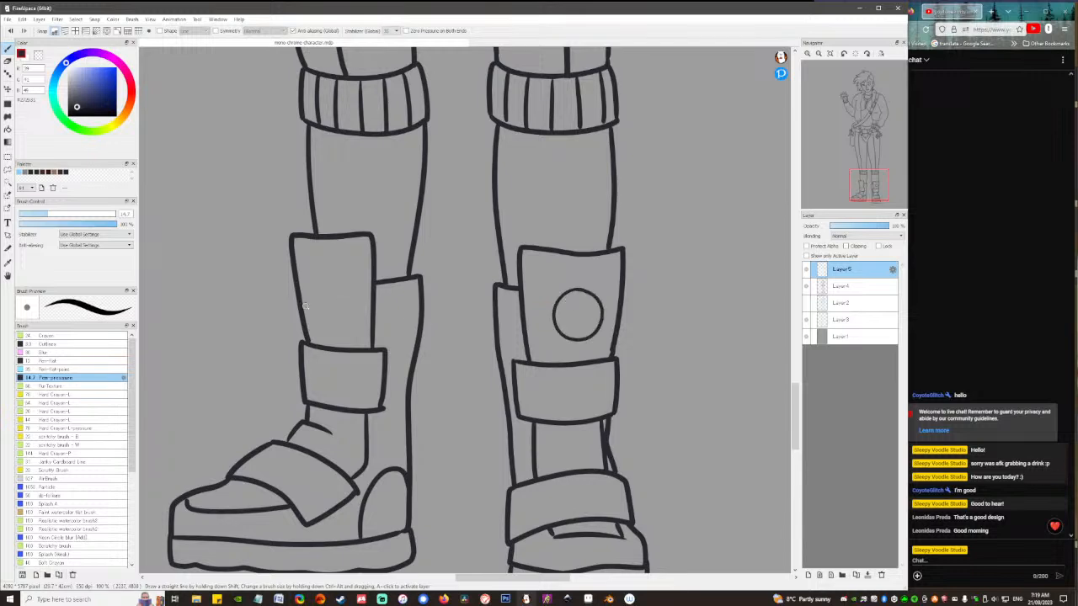
{"action": "mouse_move", "coordinate": [300, 303]}
{"action": "left_mouse_down"}
{"action": "mouse_move", "coordinate": [330, 283]}
{"action": "mouse_move", "coordinate": [301, 292]}
{"action": "left_mouse_up"}
Add another layer and draw a tilted ring around the planet on the front-facing boot.
{"action": "left_click", "coordinate": [820, 575]}
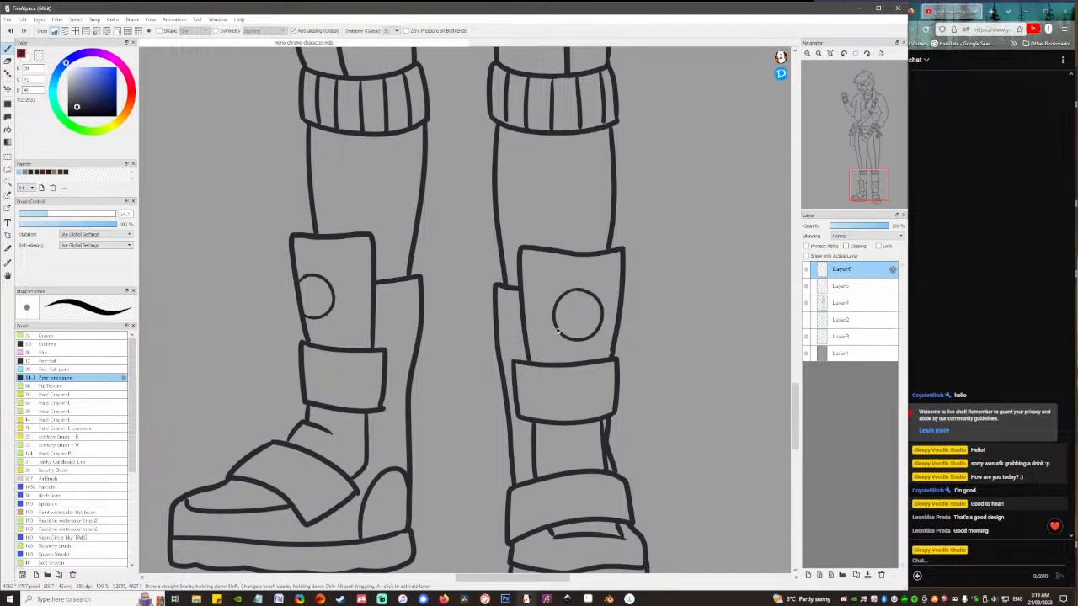
{"action": "mouse_move", "coordinate": [554, 333]}
{"action": "left_mouse_down"}
{"action": "mouse_move", "coordinate": [565, 344]}
{"action": "mouse_move", "coordinate": [581, 324]}
{"action": "mouse_move", "coordinate": [596, 286]}
{"action": "mouse_move", "coordinate": [580, 291]}
{"action": "left_mouse_up"}
{"action": "key", "text": "ctrl+z"}
{"action": "mouse_move", "coordinate": [555, 324]}
{"action": "left_mouse_down"}
{"action": "mouse_move", "coordinate": [549, 346]}
{"action": "mouse_move", "coordinate": [596, 304]}
{"action": "mouse_move", "coordinate": [600, 283]}
{"action": "mouse_move", "coordinate": [579, 288]}
{"action": "left_mouse_up"}
{"action": "key", "text": "ctrl+z"}
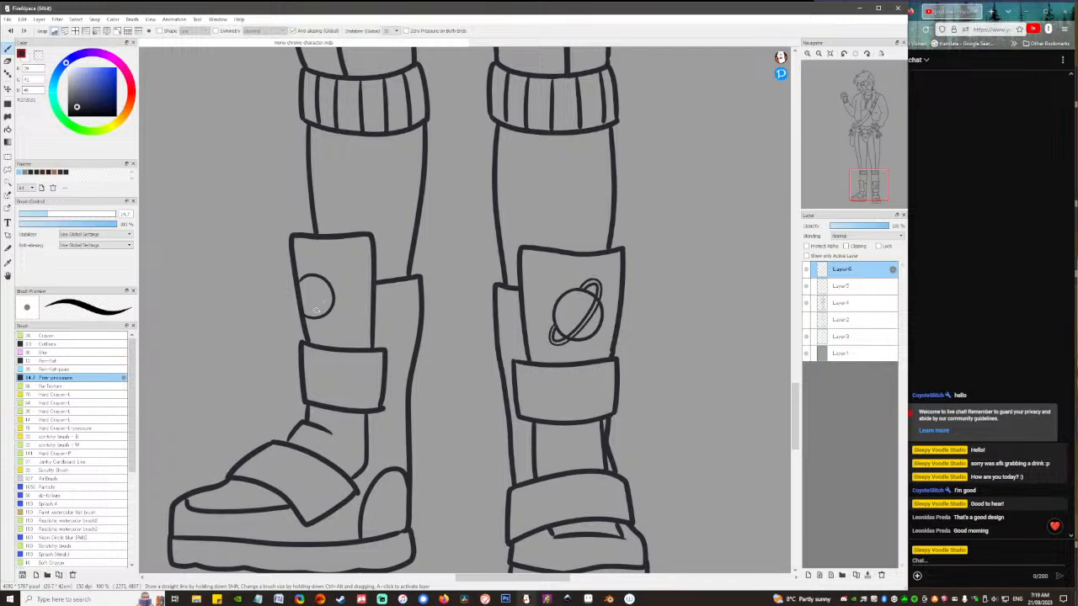
Draw a matching tilted ring around the planet on the side-facing boot, redoing strokes until the curve fits.
{"action": "left_click_drag", "start_coordinate": [300, 307], "coordinate": [331, 270]}
{"action": "key", "text": "ctrl+z"}
{"action": "mouse_move", "coordinate": [301, 314]}
{"action": "left_mouse_down"}
{"action": "mouse_move", "coordinate": [331, 274]}
{"action": "mouse_move", "coordinate": [317, 277]}
{"action": "left_mouse_up"}
{"action": "key", "text": "ctrl+z"}
{"action": "left_click_drag", "start_coordinate": [301, 312], "coordinate": [332, 268]}
{"action": "key", "text": "ctrl+z"}
{"action": "mouse_move", "coordinate": [302, 313]}
{"action": "left_mouse_down"}
{"action": "mouse_move", "coordinate": [329, 285]}
{"action": "mouse_move", "coordinate": [318, 276]}
{"action": "mouse_move", "coordinate": [334, 272]}
{"action": "mouse_move", "coordinate": [322, 295]}
{"action": "mouse_move", "coordinate": [326, 269]}
{"action": "left_mouse_up"}
{"action": "key", "text": "ctrl+z"}
{"action": "key", "text": "ctrl+z"}
{"action": "key", "text": "ctrl+z"}
{"action": "mouse_move", "coordinate": [307, 308]}
{"action": "left_mouse_down"}
{"action": "mouse_move", "coordinate": [334, 274]}
{"action": "mouse_move", "coordinate": [329, 264]}
{"action": "mouse_move", "coordinate": [312, 283]}
{"action": "left_mouse_up"}
{"action": "key", "text": "ctrl+z"}
{"action": "left_click_drag", "start_coordinate": [301, 312], "coordinate": [331, 268]}
{"action": "key", "text": "ctrl+z"}
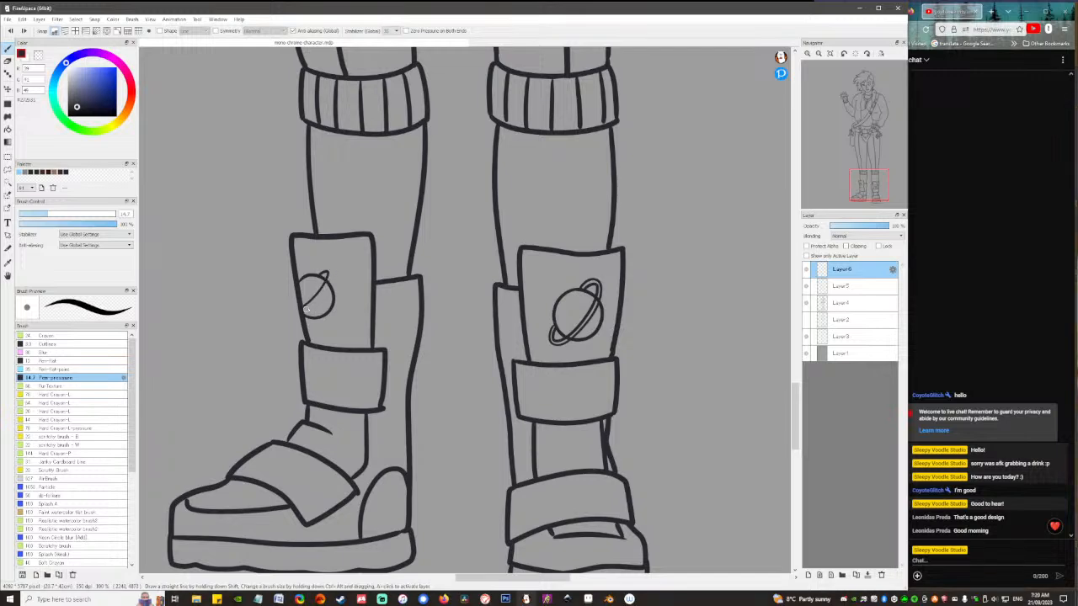
{"action": "mouse_move", "coordinate": [306, 310]}
{"action": "left_mouse_down"}
{"action": "mouse_move", "coordinate": [331, 268]}
{"action": "mouse_move", "coordinate": [311, 278]}
{"action": "left_mouse_up"}
{"action": "key", "text": "ctrl+z"}
Erase the planet outlines where the rings overlap them, and merge the ring layer down into the planet layer.
{"action": "key", "text": "g"}
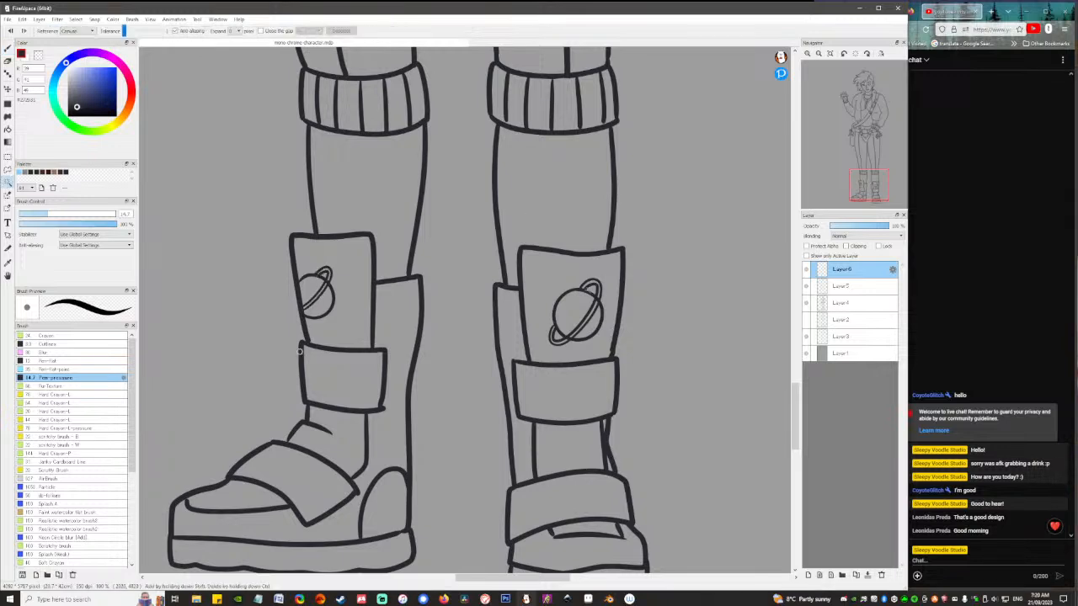
{"action": "key", "text": "e"}
{"action": "left_click", "coordinate": [846, 287]}
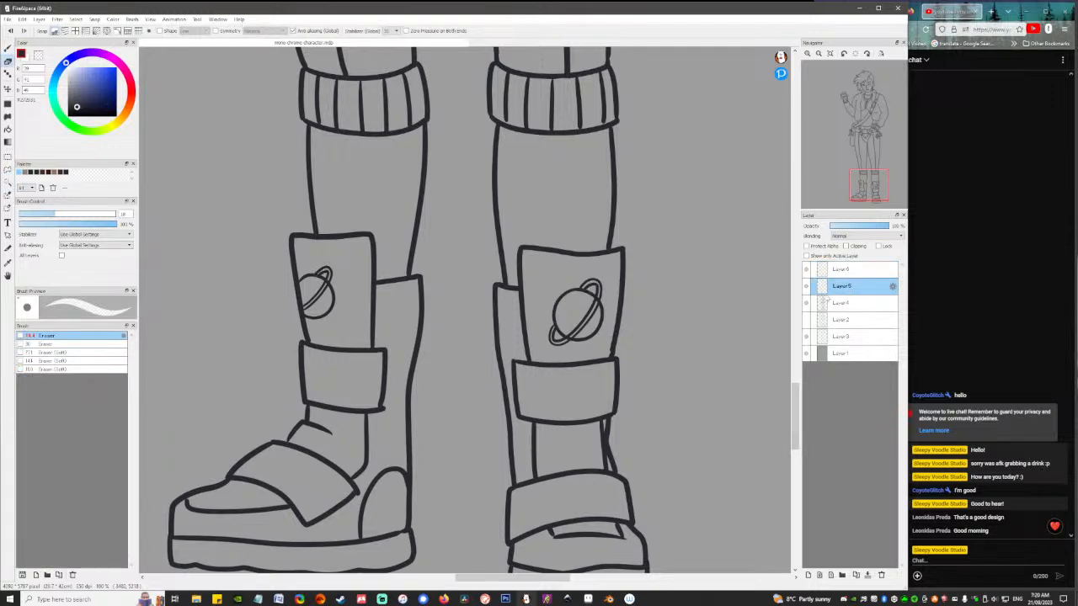
{"action": "left_click", "coordinate": [807, 287]}
{"action": "left_click", "coordinate": [806, 286]}
{"action": "left_click", "coordinate": [846, 269]}
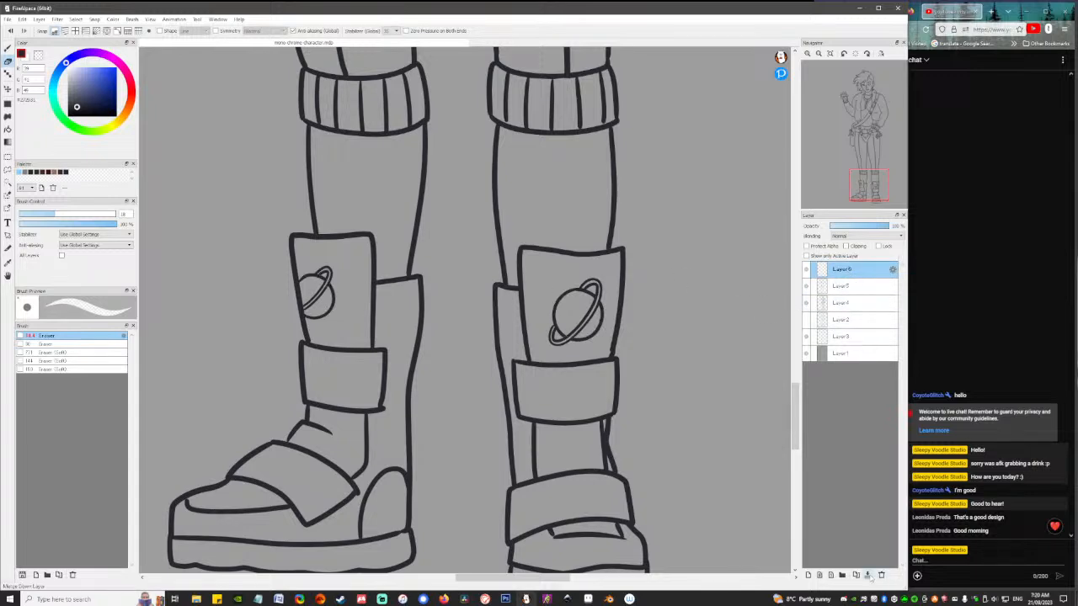
{"action": "left_click", "coordinate": [868, 575]}
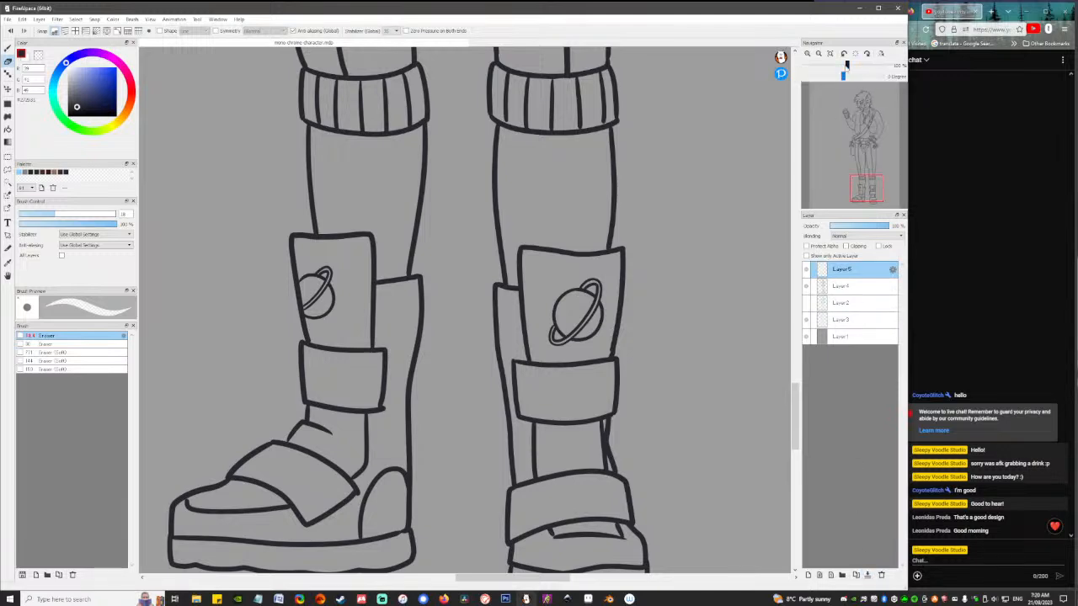
Draw a round badge outline on the chest strap just below the bubble tea pin.
{"action": "left_click", "coordinate": [818, 53]}
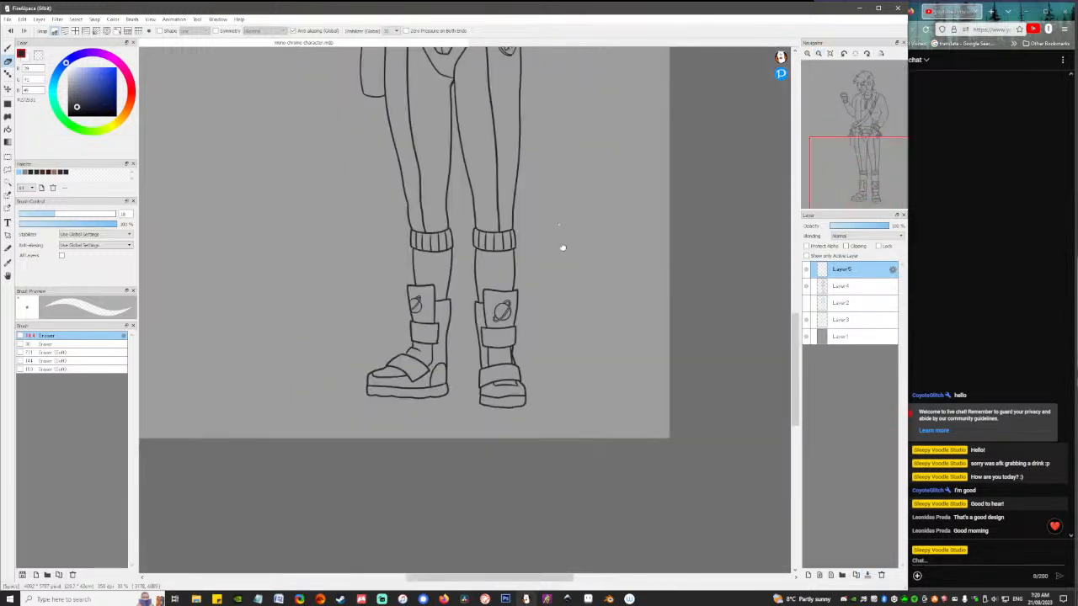
{"action": "mouse_move", "coordinate": [563, 245]}
{"action": "left_mouse_down"}
{"action": "mouse_move", "coordinate": [556, 378]}
{"action": "mouse_move", "coordinate": [546, 225]}
{"action": "mouse_move", "coordinate": [542, 248]}
{"action": "left_mouse_up"}
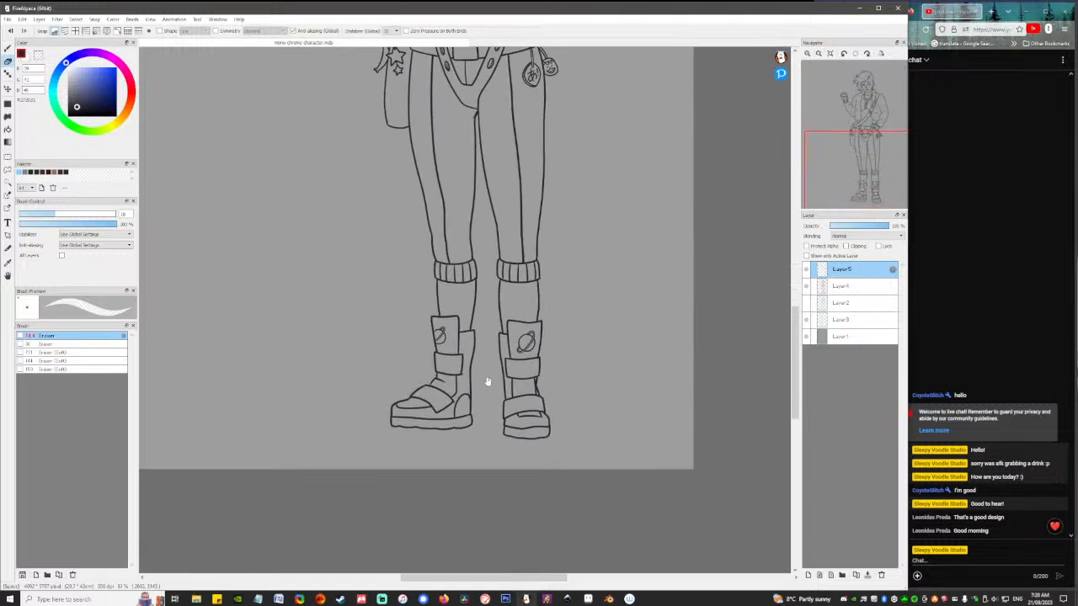
{"action": "left_click_drag", "start_coordinate": [544, 329], "coordinate": [516, 371]}
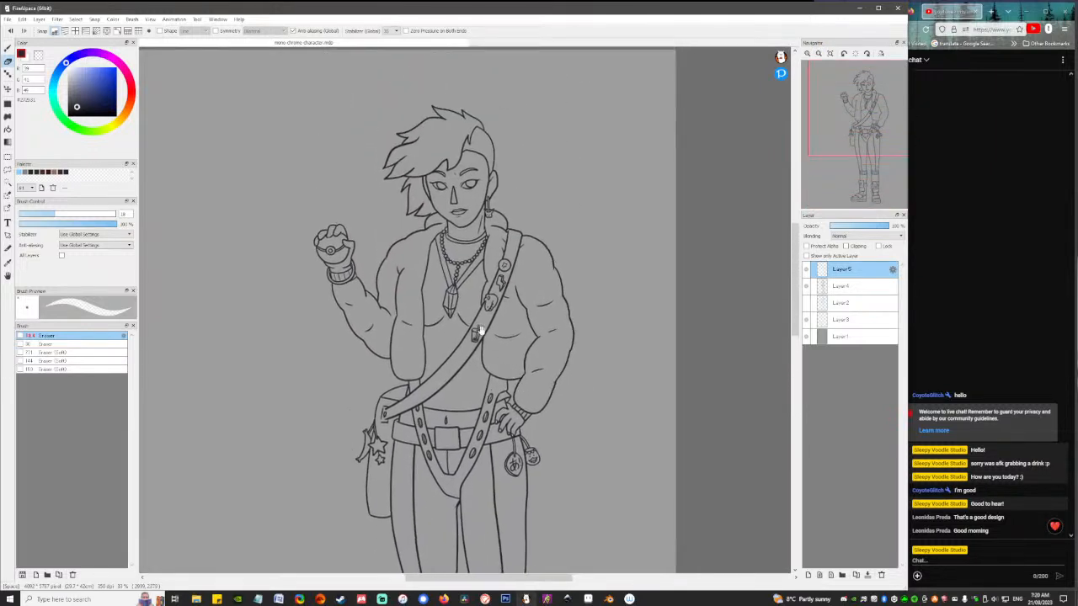
{"action": "scroll", "coordinate": [460, 354], "scroll_direction": "up", "scroll_amount": 2}
{"action": "scroll", "coordinate": [458, 358], "scroll_direction": "up", "scroll_amount": 1}
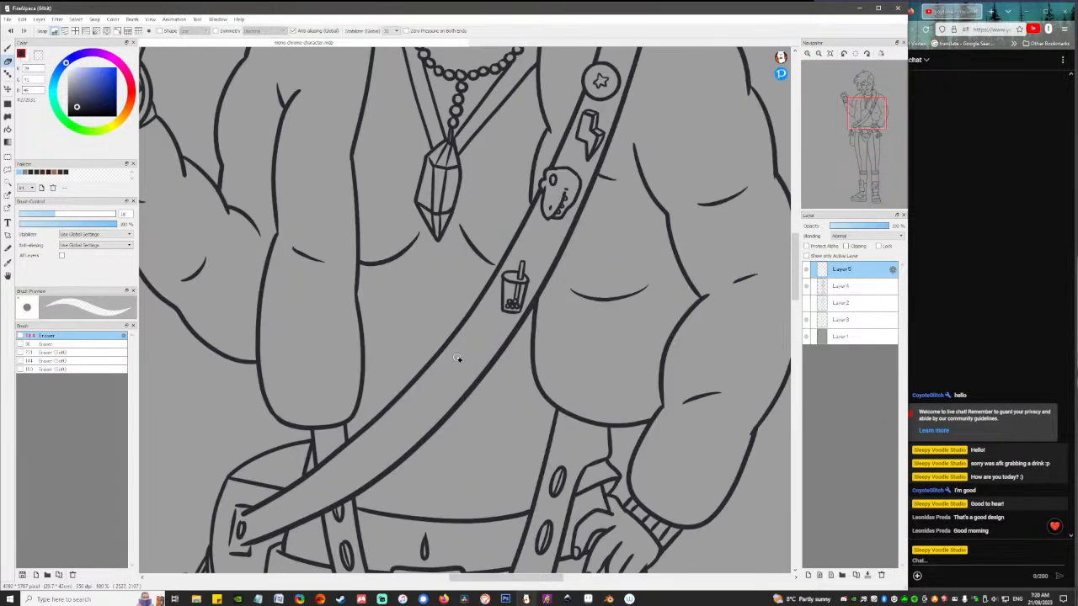
{"action": "key", "text": "b"}
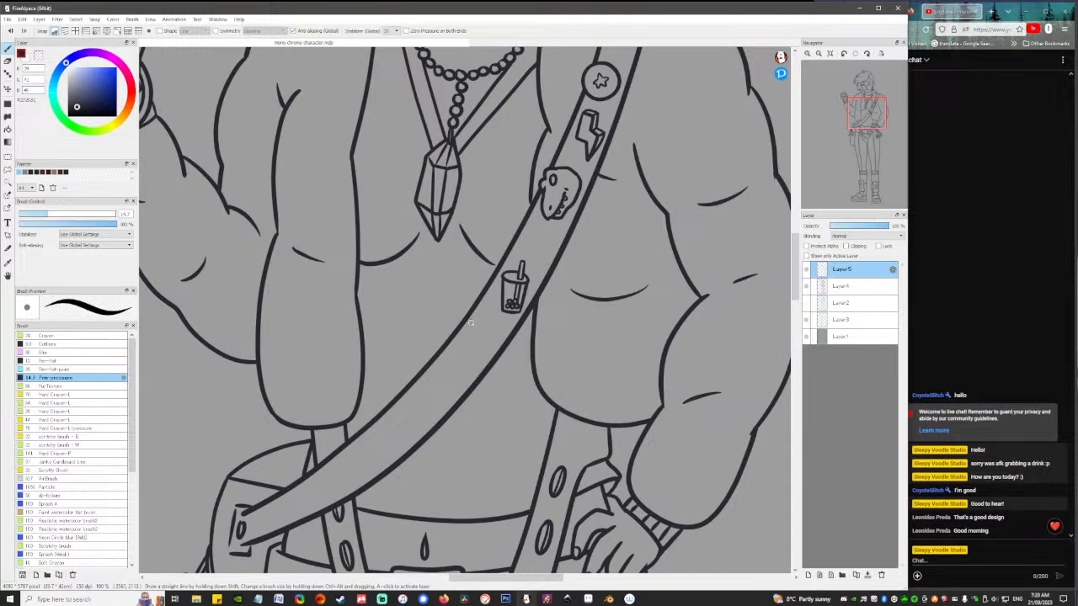
{"action": "mouse_move", "coordinate": [476, 317]}
{"action": "left_mouse_down"}
{"action": "mouse_move", "coordinate": [455, 333]}
{"action": "mouse_move", "coordinate": [478, 362]}
{"action": "left_mouse_up"}
{"action": "mouse_move", "coordinate": [468, 321]}
{"action": "left_mouse_down"}
{"action": "mouse_move", "coordinate": [457, 353]}
{"action": "mouse_move", "coordinate": [485, 368]}
{"action": "mouse_move", "coordinate": [508, 341]}
{"action": "mouse_move", "coordinate": [493, 322]}
{"action": "mouse_move", "coordinate": [464, 352]}
{"action": "mouse_move", "coordinate": [488, 364]}
{"action": "mouse_move", "coordinate": [507, 341]}
{"action": "mouse_move", "coordinate": [497, 322]}
{"action": "mouse_move", "coordinate": [469, 326]}
{"action": "mouse_move", "coordinate": [472, 357]}
{"action": "mouse_move", "coordinate": [486, 339]}
{"action": "mouse_move", "coordinate": [473, 362]}
{"action": "mouse_move", "coordinate": [500, 363]}
{"action": "mouse_move", "coordinate": [508, 338]}
{"action": "mouse_move", "coordinate": [495, 322]}
{"action": "mouse_move", "coordinate": [478, 321]}
{"action": "mouse_move", "coordinate": [467, 338]}
{"action": "mouse_move", "coordinate": [468, 330]}
{"action": "mouse_move", "coordinate": [469, 362]}
{"action": "mouse_move", "coordinate": [493, 364]}
{"action": "mouse_move", "coordinate": [500, 326]}
{"action": "mouse_move", "coordinate": [483, 321]}
{"action": "mouse_move", "coordinate": [472, 359]}
{"action": "left_mouse_up"}
{"action": "key", "text": "ctrl+z"}
{"action": "key", "text": "ctrl+z"}
{"action": "key", "text": "ctrl+z"}
Erase the strap's edge line inside the round badge on the main line art layer.
{"action": "key", "text": "e"}
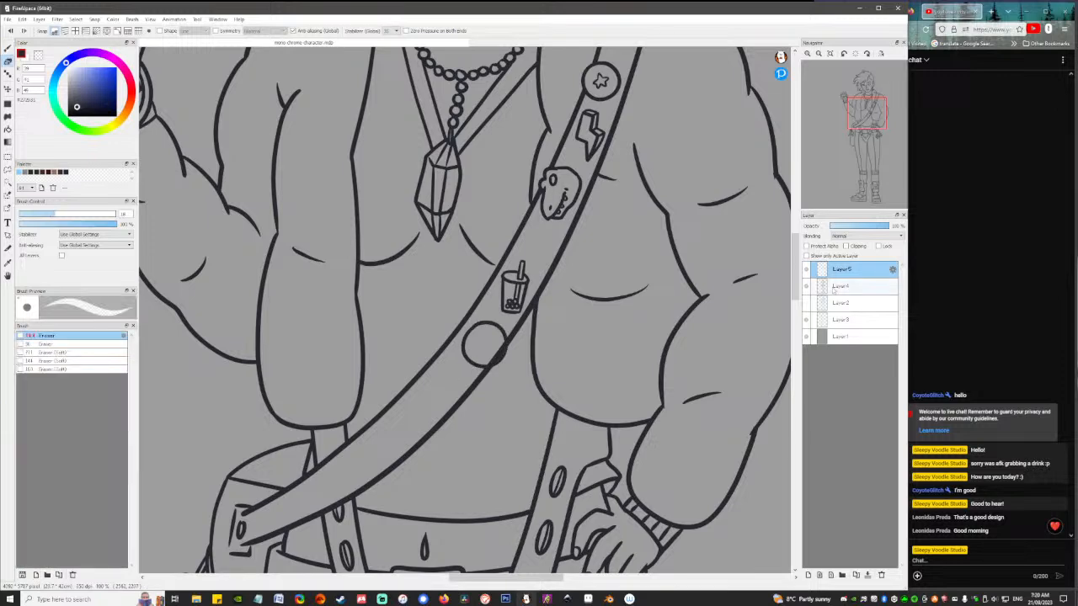
{"action": "left_click", "coordinate": [833, 289]}
{"action": "left_click_drag", "start_coordinate": [483, 362], "coordinate": [502, 339]}
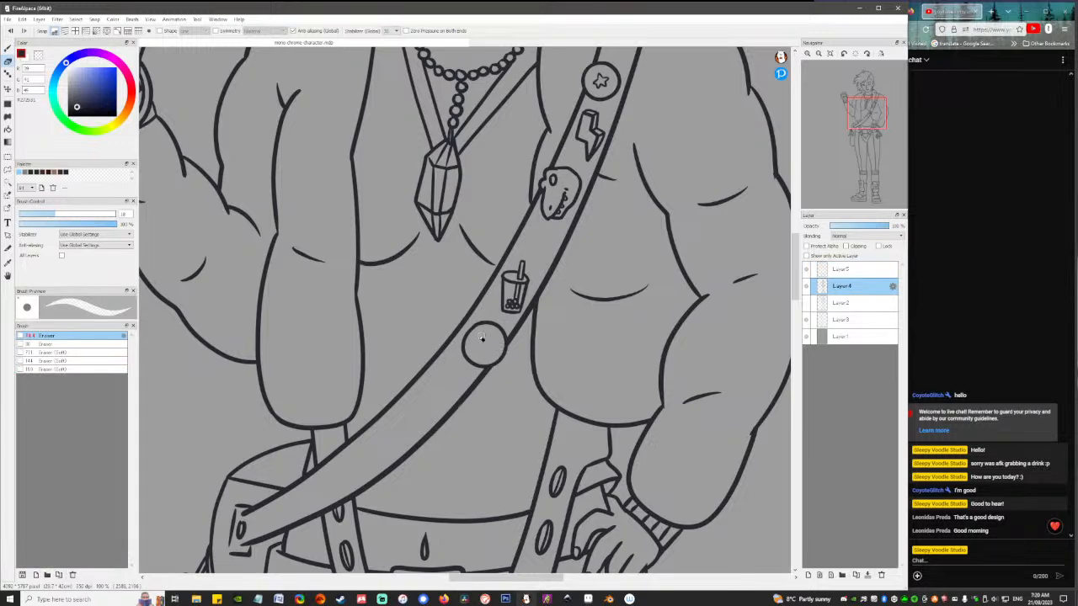
Draw small continent and island outlines inside the round strap badge so it resembles a globe, undoing stray strokes.
{"action": "key", "text": "b"}
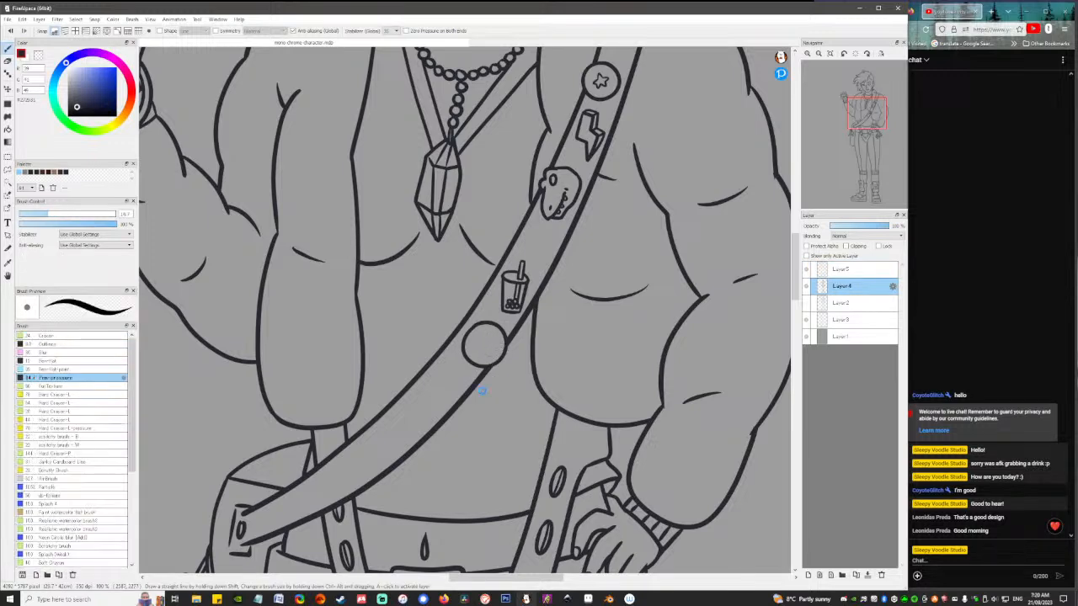
{"action": "scroll", "coordinate": [482, 389], "scroll_direction": "up", "scroll_amount": 2}
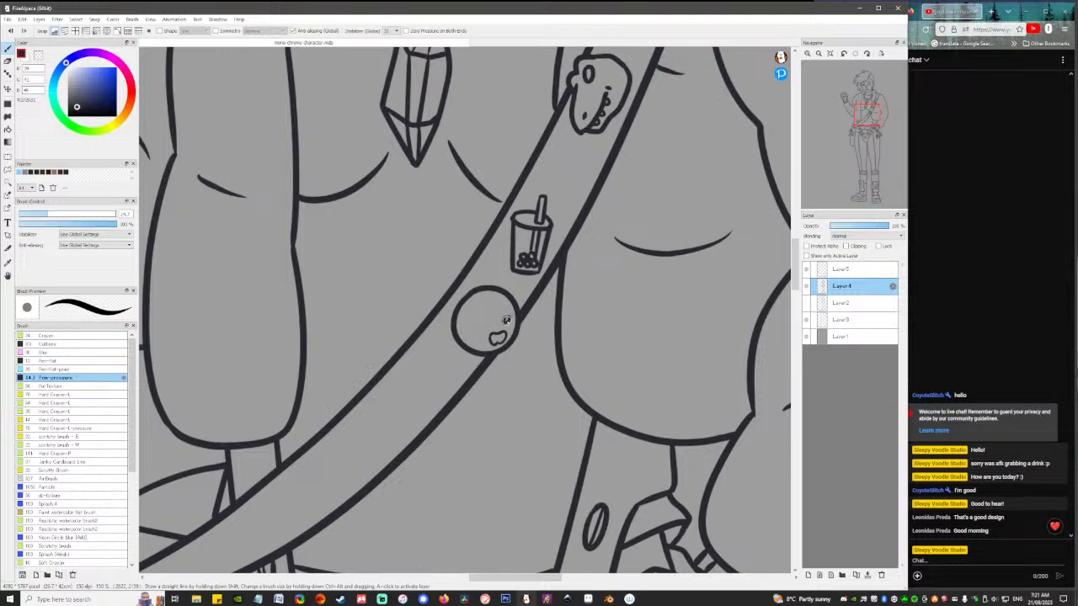
{"action": "left_click_drag", "start_coordinate": [502, 320], "coordinate": [502, 321]}
{"action": "left_click_drag", "start_coordinate": [507, 296], "coordinate": [507, 318]}
{"action": "mouse_move", "coordinate": [456, 328]}
{"action": "left_mouse_down"}
{"action": "mouse_move", "coordinate": [468, 332]}
{"action": "mouse_move", "coordinate": [477, 311]}
{"action": "mouse_move", "coordinate": [459, 305]}
{"action": "left_mouse_up"}
{"action": "key", "text": "ctrl+z"}
{"action": "left_click_drag", "start_coordinate": [464, 300], "coordinate": [490, 298]}
{"action": "key", "text": "ctrl+z"}
Switch to Firefox, search Google Images for "world map" and view the Geology.com map as a continent reference.
{"action": "mouse_move", "coordinate": [448, 599]}
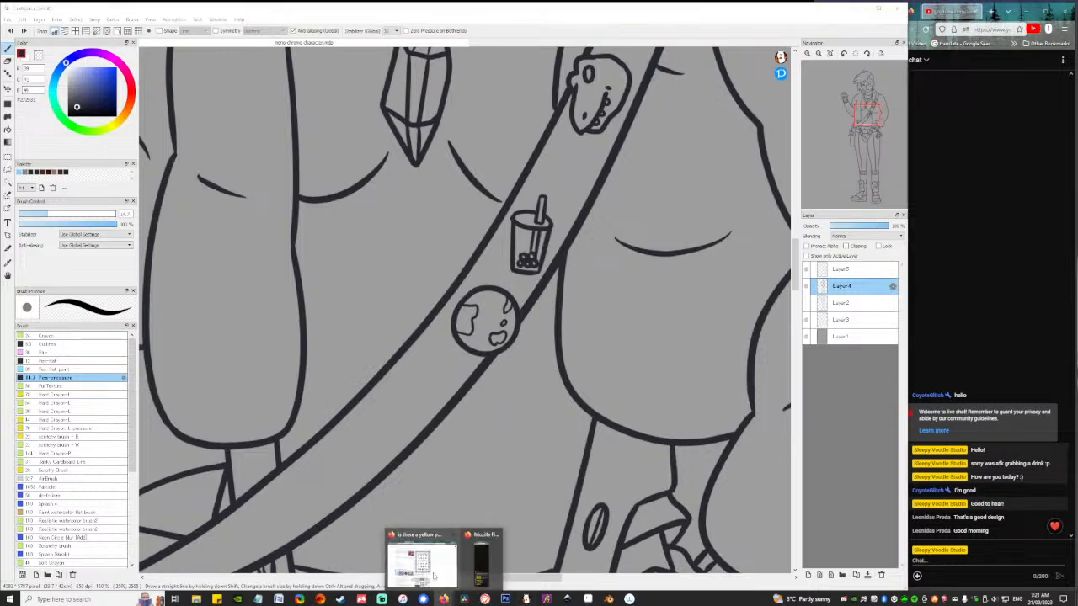
{"action": "left_click", "coordinate": [421, 553]}
{"action": "left_click", "coordinate": [328, 11]}
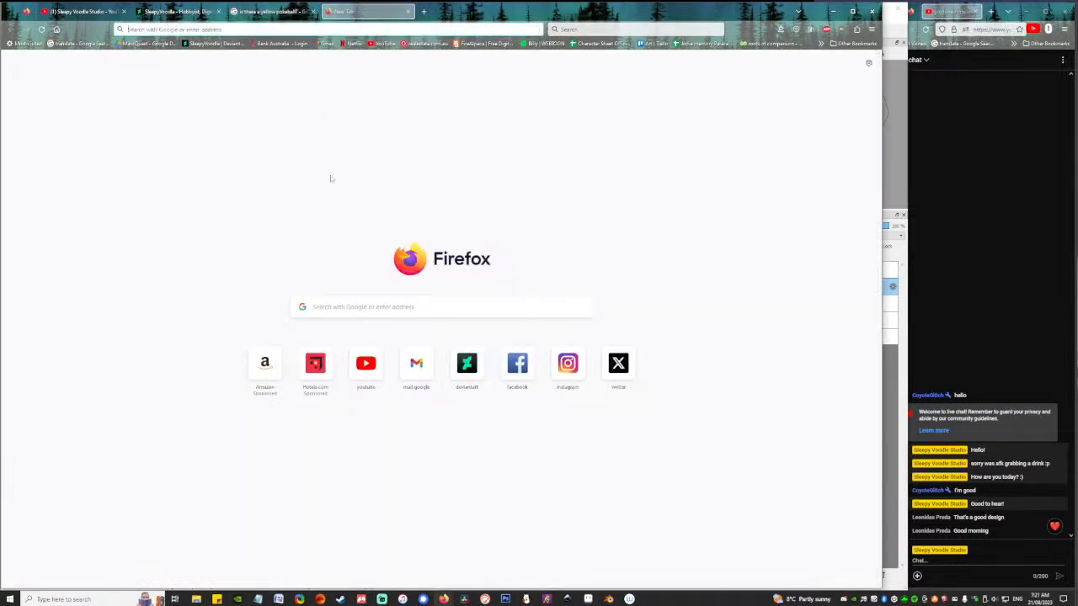
{"action": "left_click", "coordinate": [346, 311]}
{"action": "type", "text": "world map"}
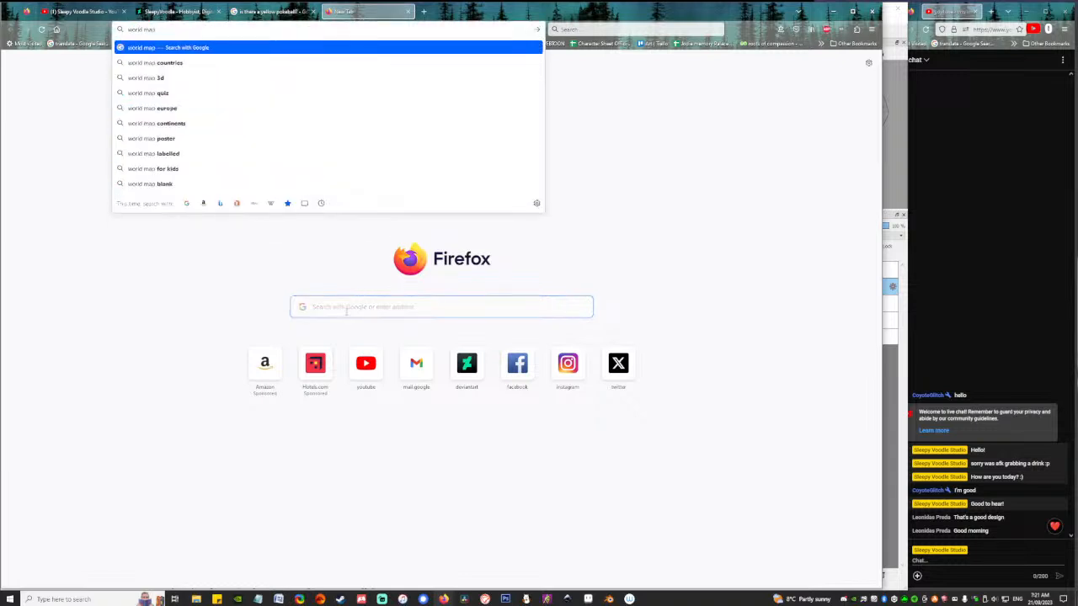
{"action": "key", "text": "Return"}
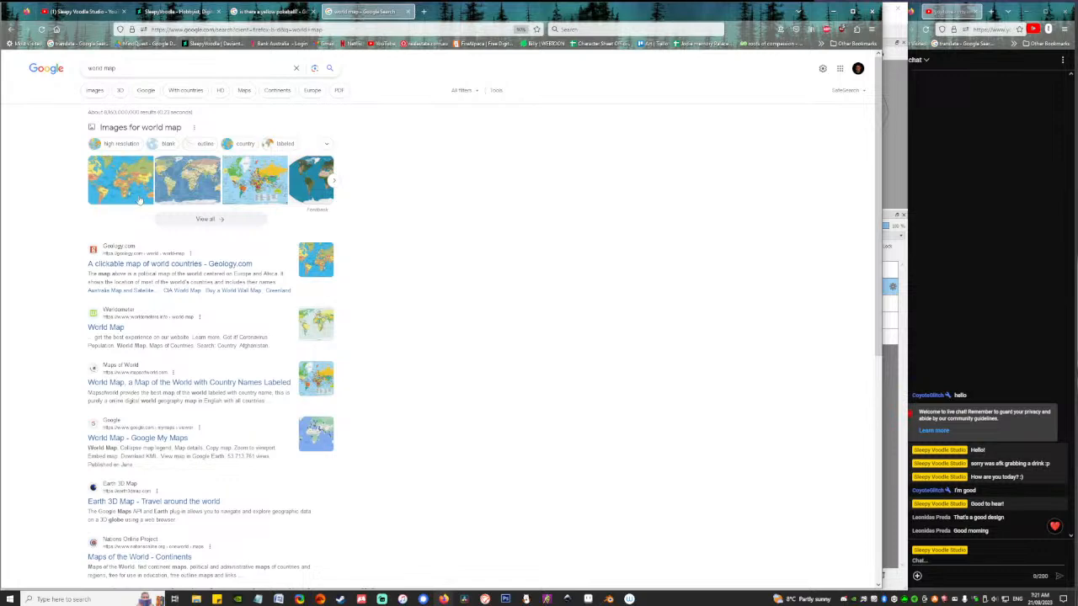
{"action": "left_click", "coordinate": [96, 91]}
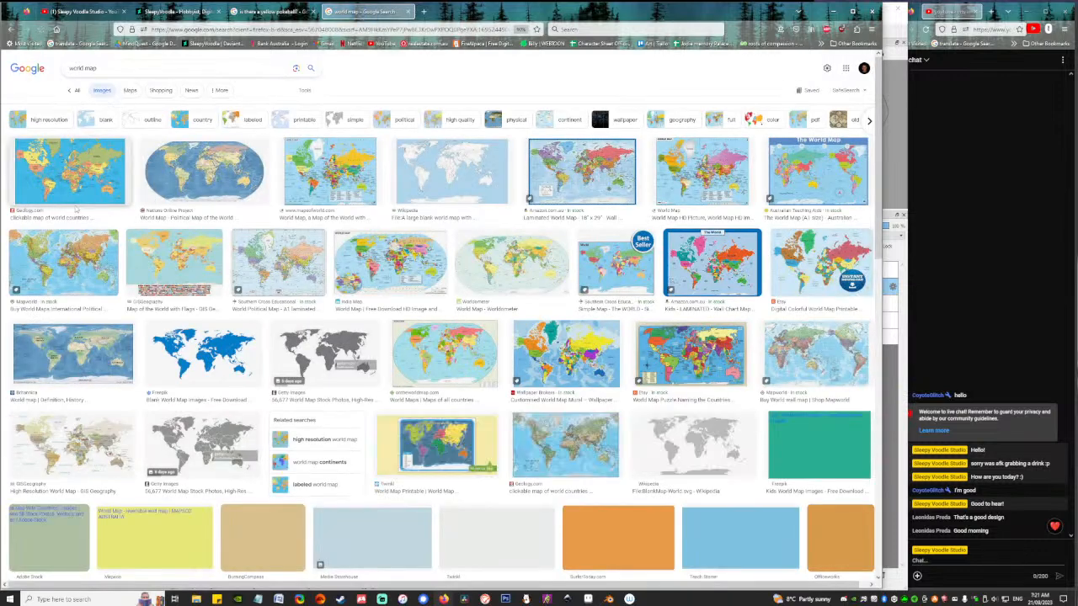
{"action": "left_click", "coordinate": [80, 173]}
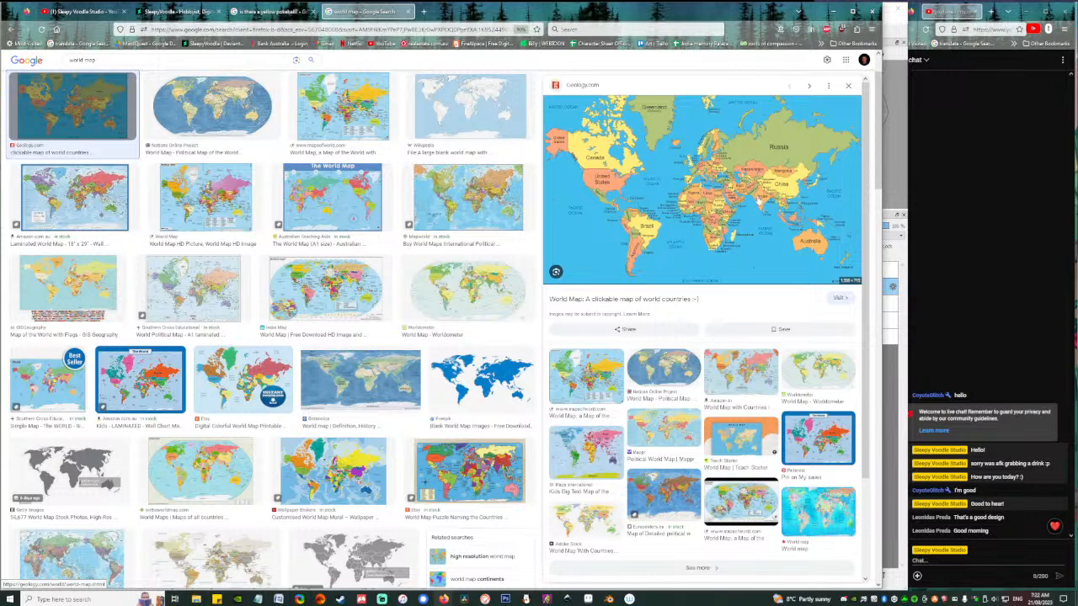
{"action": "left_click", "coordinate": [833, 12]}
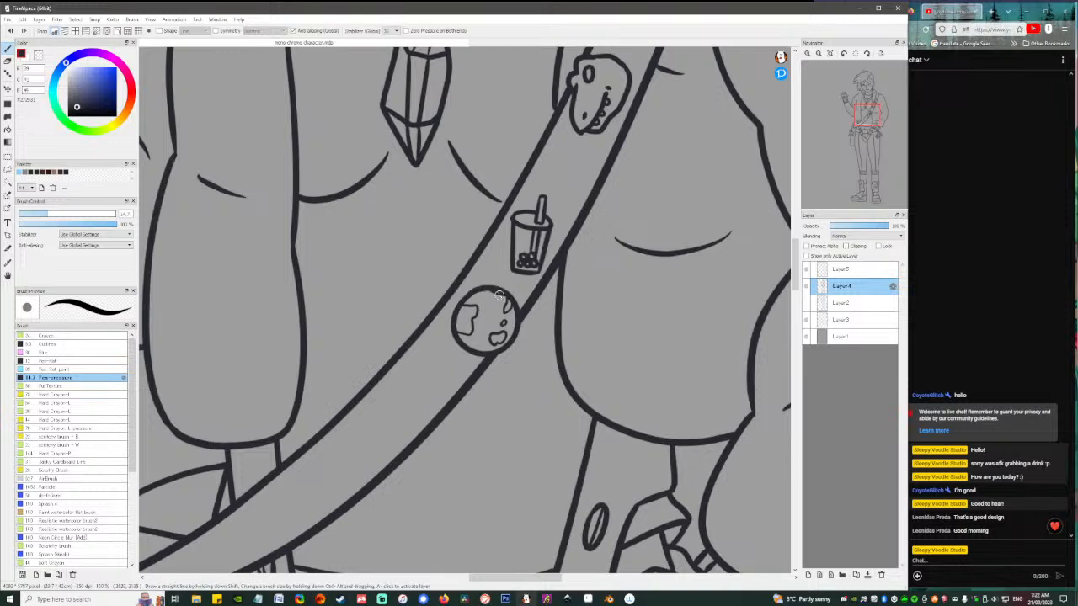
Recheck the world map in Firefox, erase the globe badge's large western continent and redraw it as a narrower landmass along the edge.
{"action": "left_click", "coordinate": [446, 597]}
{"action": "left_click", "coordinate": [421, 557]}
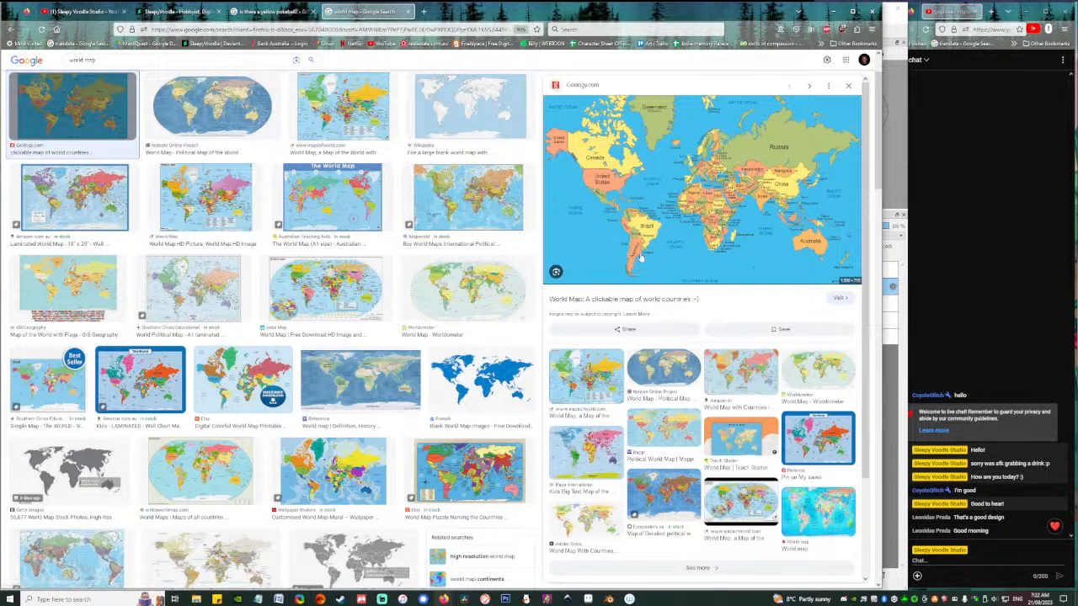
{"action": "left_click", "coordinate": [831, 12]}
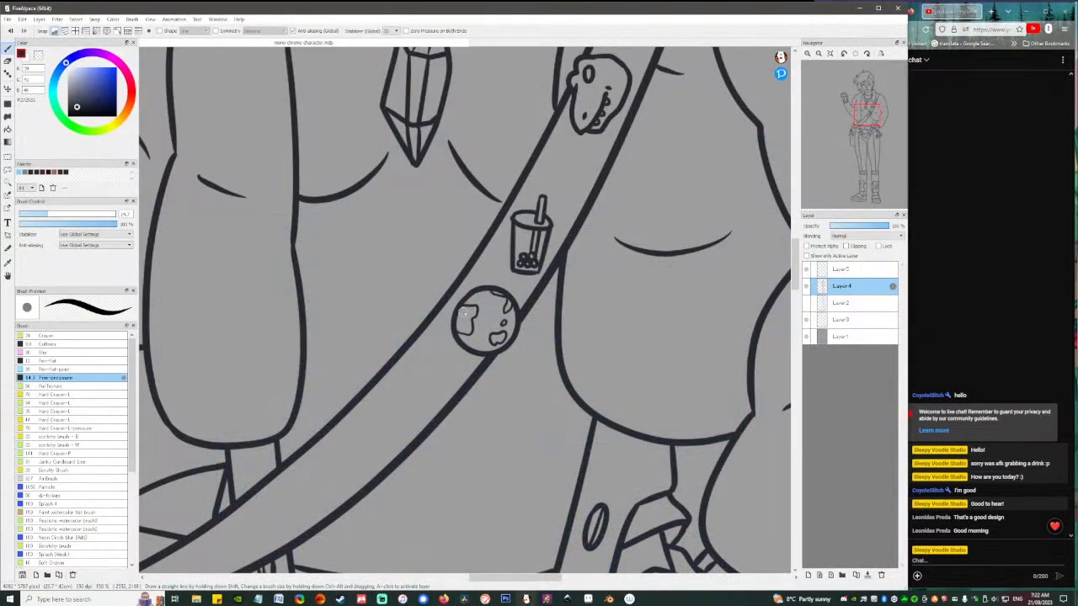
{"action": "key", "text": "e"}
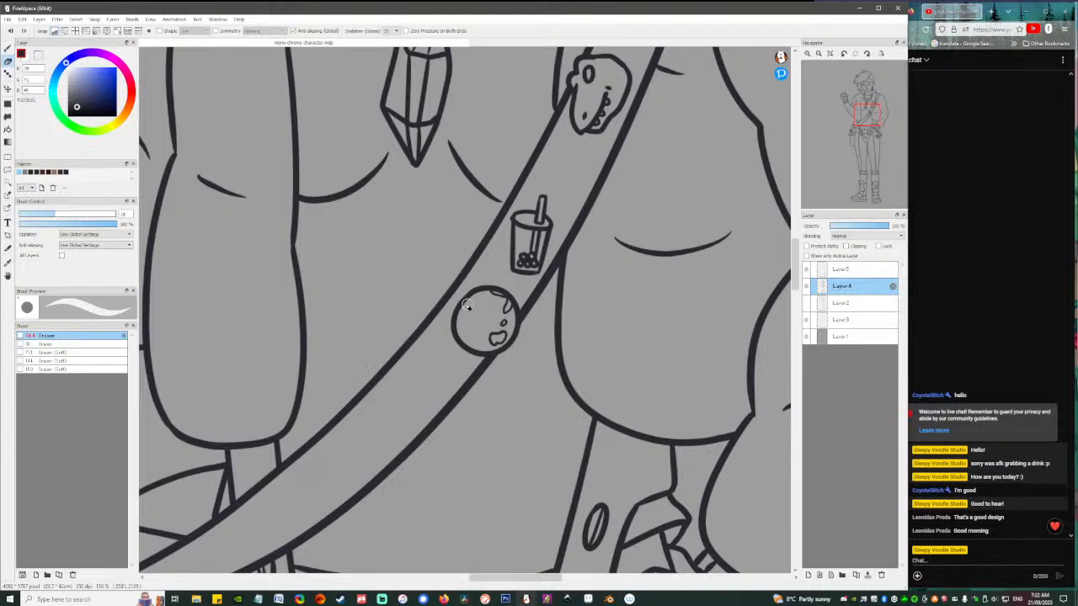
{"action": "key", "text": "b"}
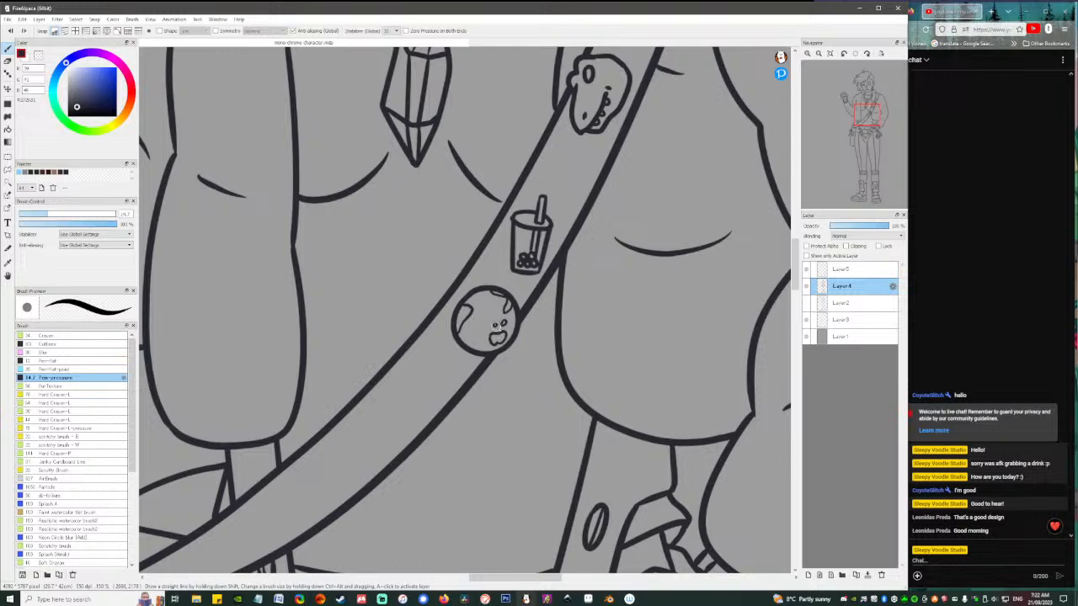
Check the world map in Firefox once more and erase the southernmost landmass inside the globe badge.
{"action": "left_click", "coordinate": [445, 599]}
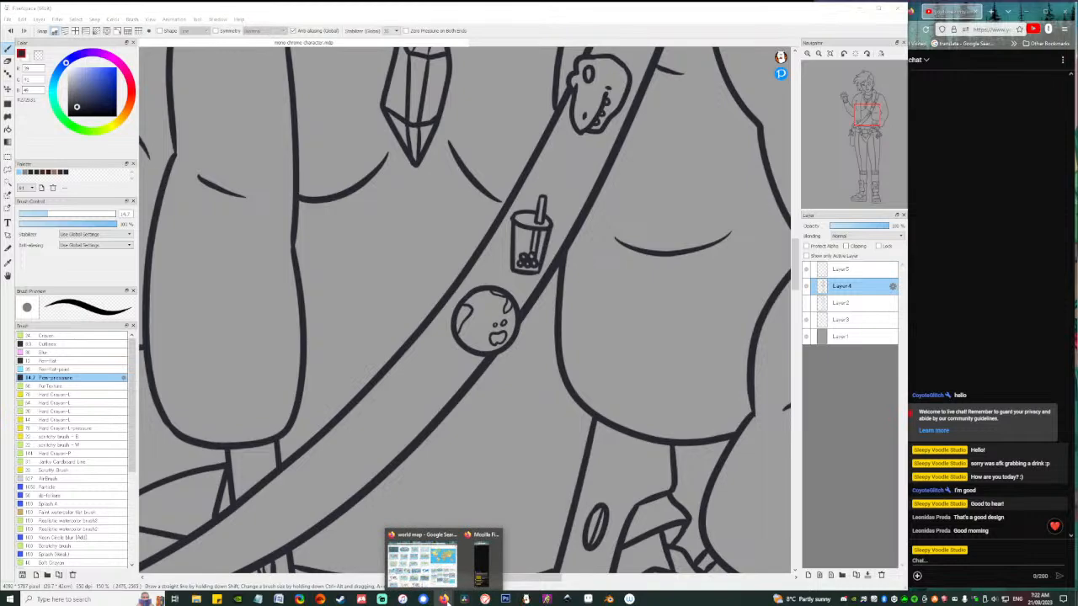
{"action": "left_click", "coordinate": [421, 555]}
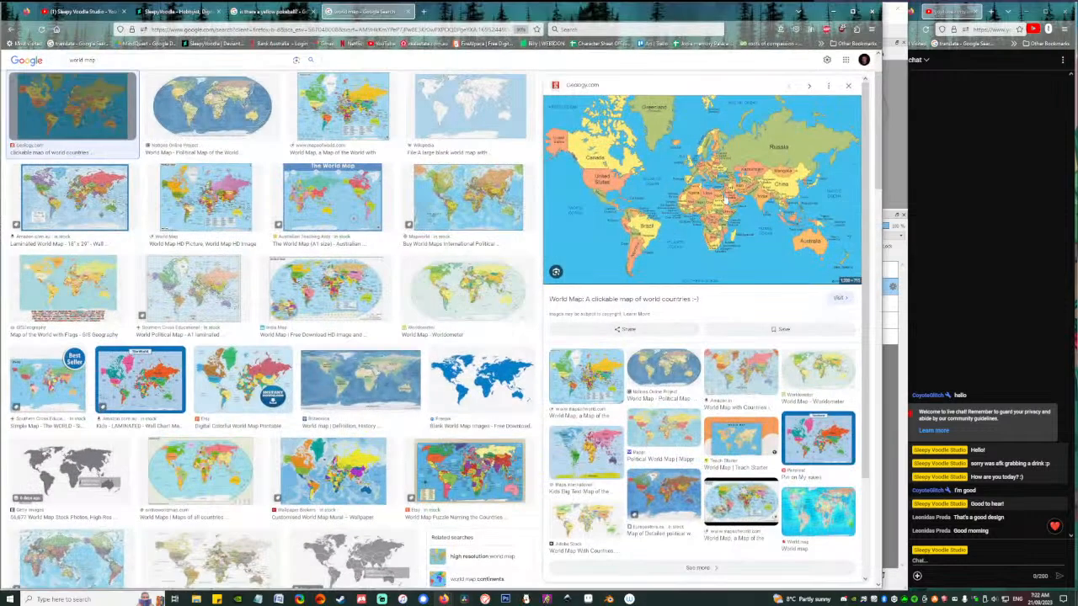
{"action": "left_click", "coordinate": [832, 12]}
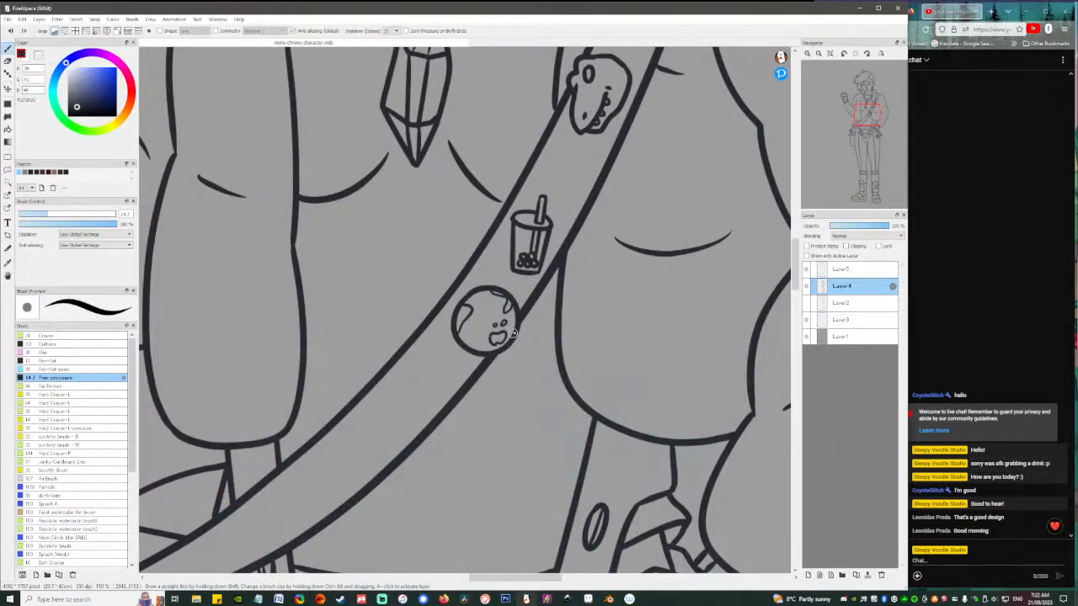
{"action": "scroll", "coordinate": [512, 325], "scroll_direction": "up", "scroll_amount": 4}
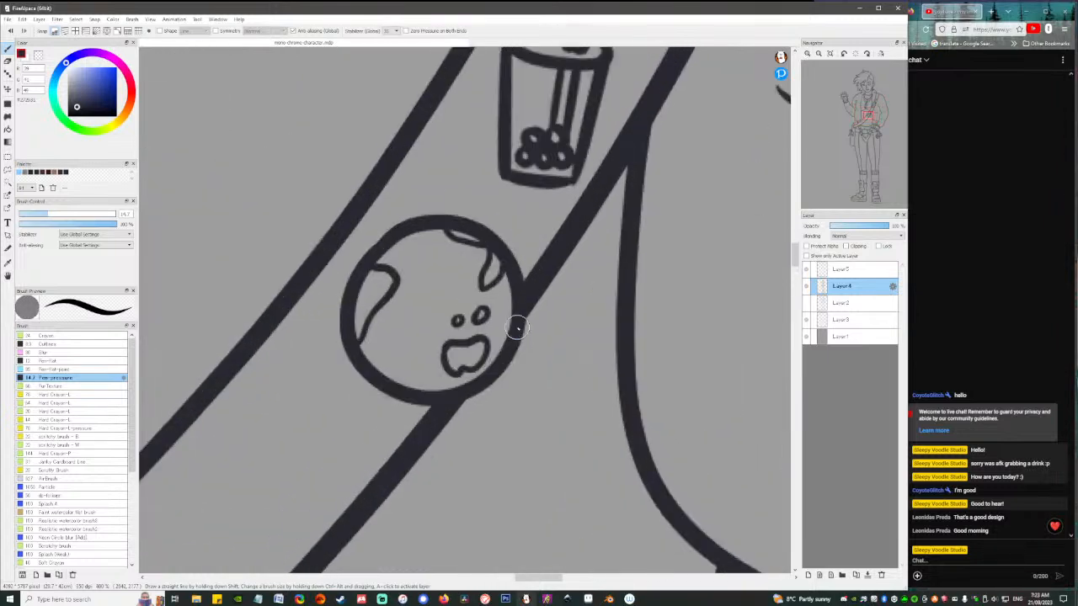
{"action": "left_click", "coordinate": [8, 62]}
{"action": "mouse_move", "coordinate": [440, 344]}
{"action": "left_mouse_down"}
{"action": "mouse_move", "coordinate": [455, 369]}
{"action": "mouse_move", "coordinate": [484, 363]}
{"action": "mouse_move", "coordinate": [480, 345]}
{"action": "mouse_move", "coordinate": [447, 346]}
{"action": "left_mouse_up"}
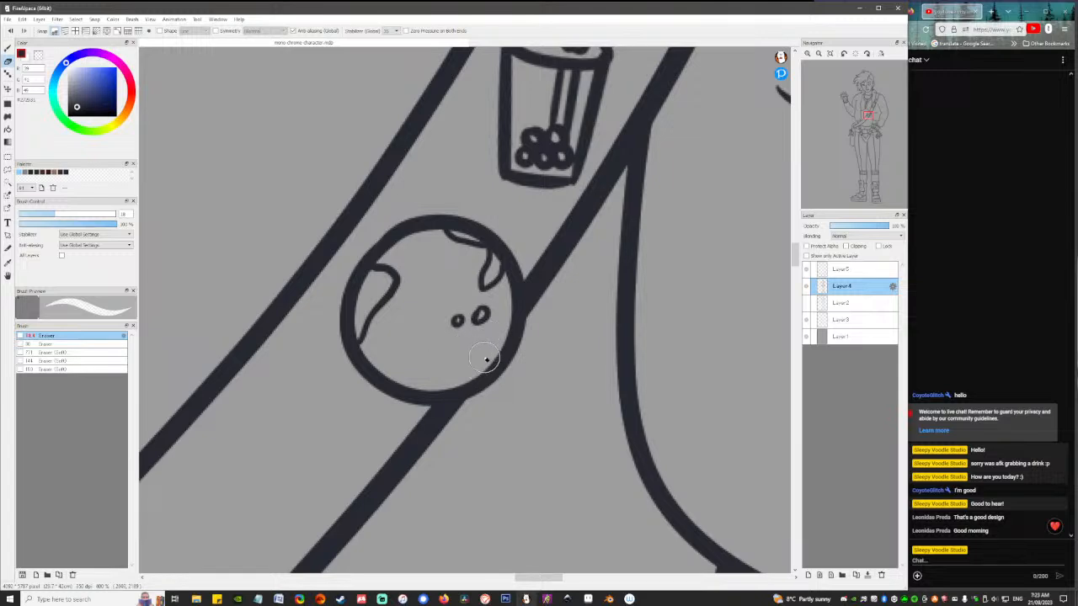
Adjust the pen's brush size and redraw the globe's southern landmass with a sharp notch in its upper edge.
{"action": "key", "text": "b"}
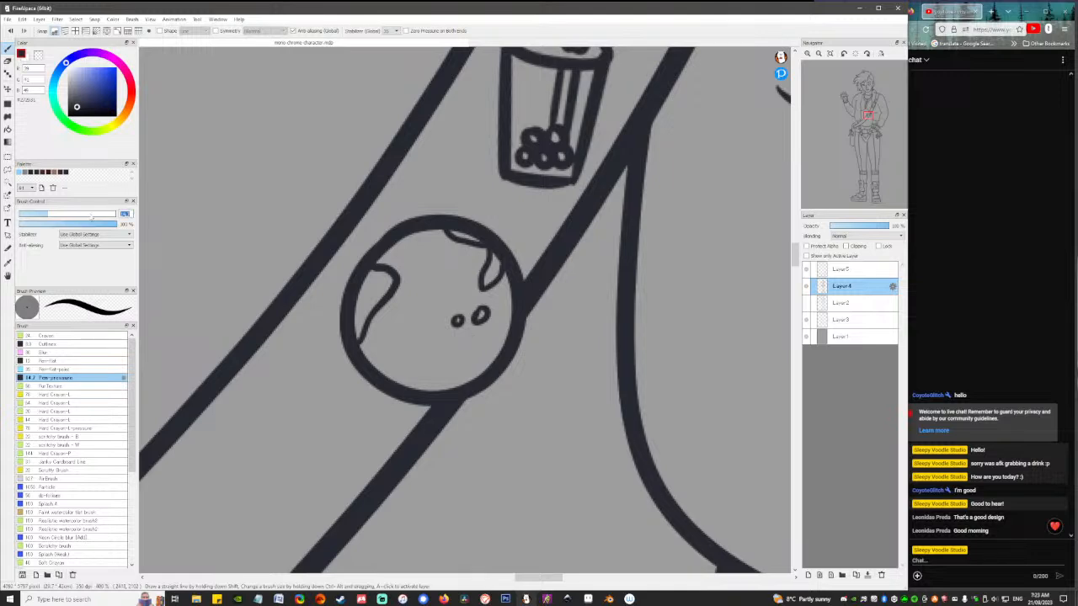
{"action": "type", "text": "19"}
{"action": "key", "text": "Return"}
{"action": "mouse_move", "coordinate": [462, 338]}
{"action": "left_mouse_down"}
{"action": "mouse_move", "coordinate": [442, 371]}
{"action": "mouse_move", "coordinate": [483, 361]}
{"action": "mouse_move", "coordinate": [463, 337]}
{"action": "mouse_move", "coordinate": [482, 363]}
{"action": "mouse_move", "coordinate": [475, 371]}
{"action": "mouse_move", "coordinate": [445, 359]}
{"action": "mouse_move", "coordinate": [449, 375]}
{"action": "mouse_move", "coordinate": [483, 359]}
{"action": "mouse_move", "coordinate": [455, 339]}
{"action": "left_mouse_up"}
{"action": "key", "text": "ctrl+z"}
{"action": "key", "text": "ctrl+z"}
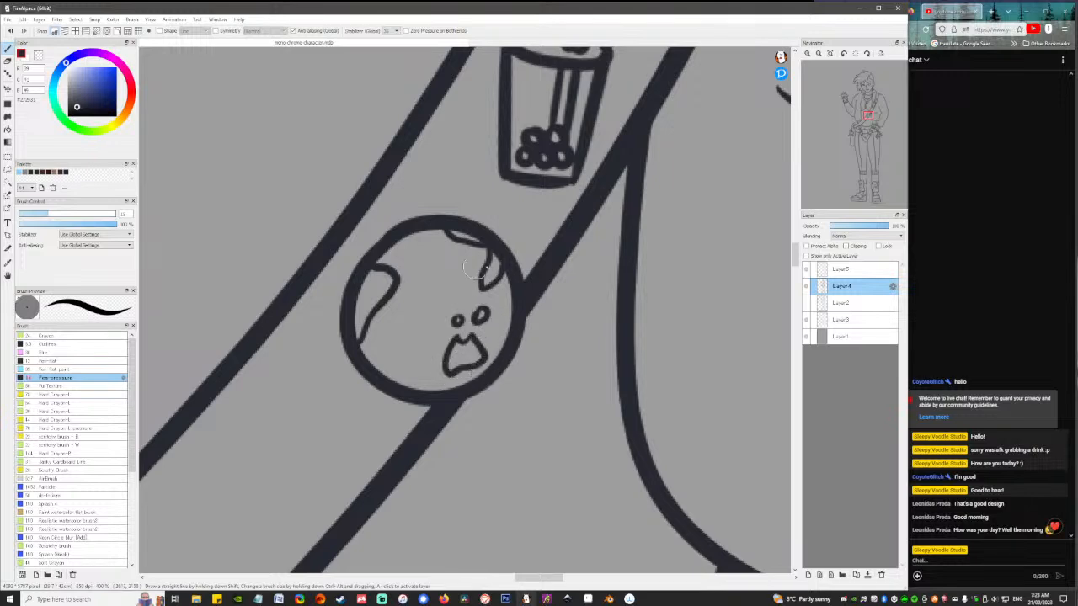
Add a landmass along the globe badge's lower-left edge and a small pointed island above the two dots, undoing misplaced strokes.
{"action": "scroll", "coordinate": [491, 262], "scroll_direction": "down", "scroll_amount": 3}
{"action": "scroll", "coordinate": [492, 264], "scroll_direction": "up", "scroll_amount": 2}
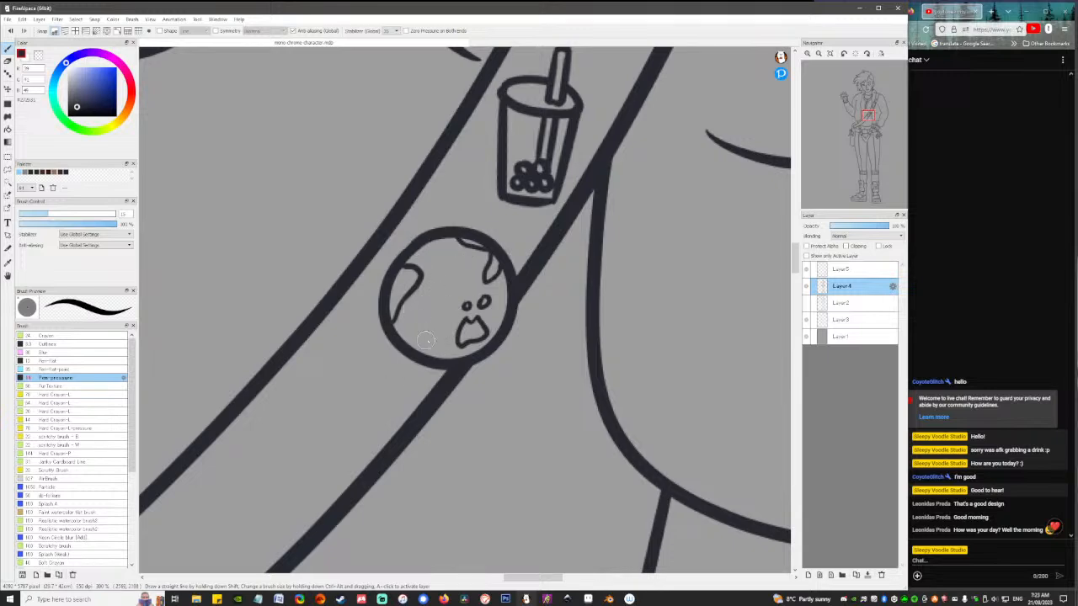
{"action": "mouse_move", "coordinate": [394, 332]}
{"action": "left_mouse_down"}
{"action": "mouse_move", "coordinate": [413, 326]}
{"action": "mouse_move", "coordinate": [417, 346]}
{"action": "mouse_move", "coordinate": [410, 326]}
{"action": "mouse_move", "coordinate": [432, 352]}
{"action": "mouse_move", "coordinate": [444, 350]}
{"action": "left_mouse_up"}
{"action": "key", "text": "ctrl+z"}
{"action": "key", "text": "ctrl+z"}
{"action": "mouse_move", "coordinate": [474, 267]}
{"action": "left_mouse_down"}
{"action": "mouse_move", "coordinate": [463, 284]}
{"action": "mouse_move", "coordinate": [473, 293]}
{"action": "mouse_move", "coordinate": [475, 271]}
{"action": "mouse_move", "coordinate": [466, 286]}
{"action": "left_mouse_up"}
{"action": "key", "text": "ctrl+z"}
{"action": "key", "text": "ctrl+z"}
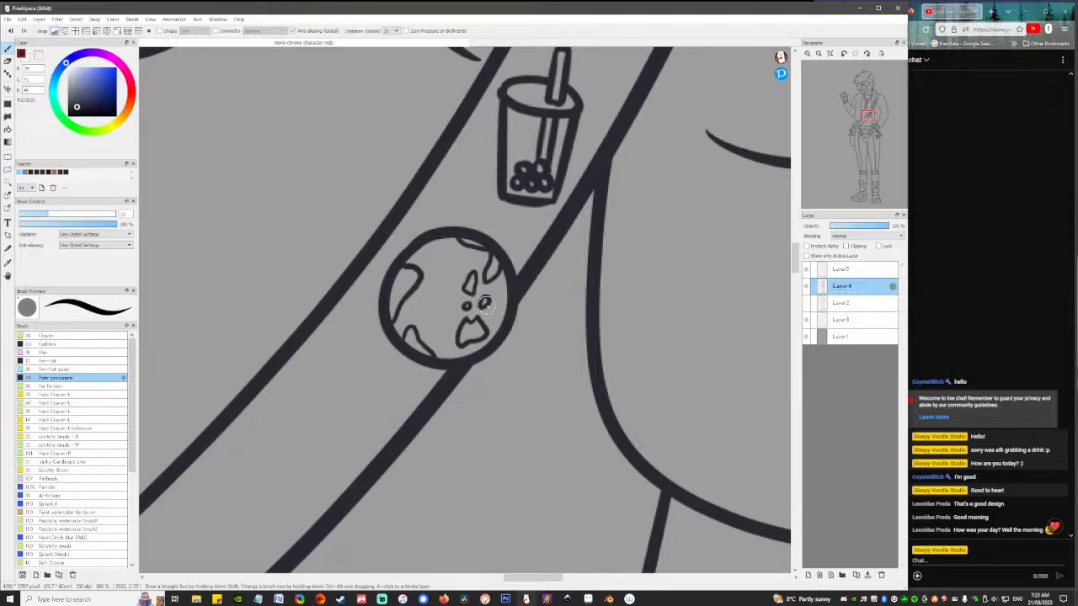
Merge the topmost layer, Layer 5, down into the line art layer below it.
{"action": "left_click", "coordinate": [818, 53]}
{"action": "left_click", "coordinate": [818, 54]}
{"action": "left_click", "coordinate": [818, 53]}
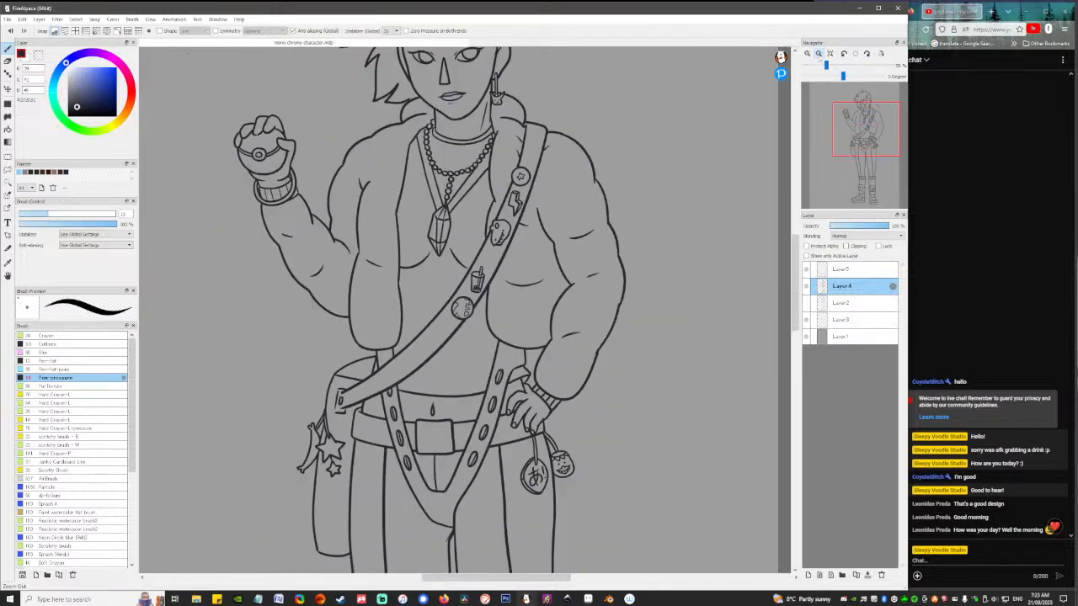
{"action": "mouse_move", "coordinate": [534, 299]}
{"action": "left_mouse_down"}
{"action": "mouse_move", "coordinate": [542, 409]}
{"action": "mouse_move", "coordinate": [537, 383]}
{"action": "left_mouse_up"}
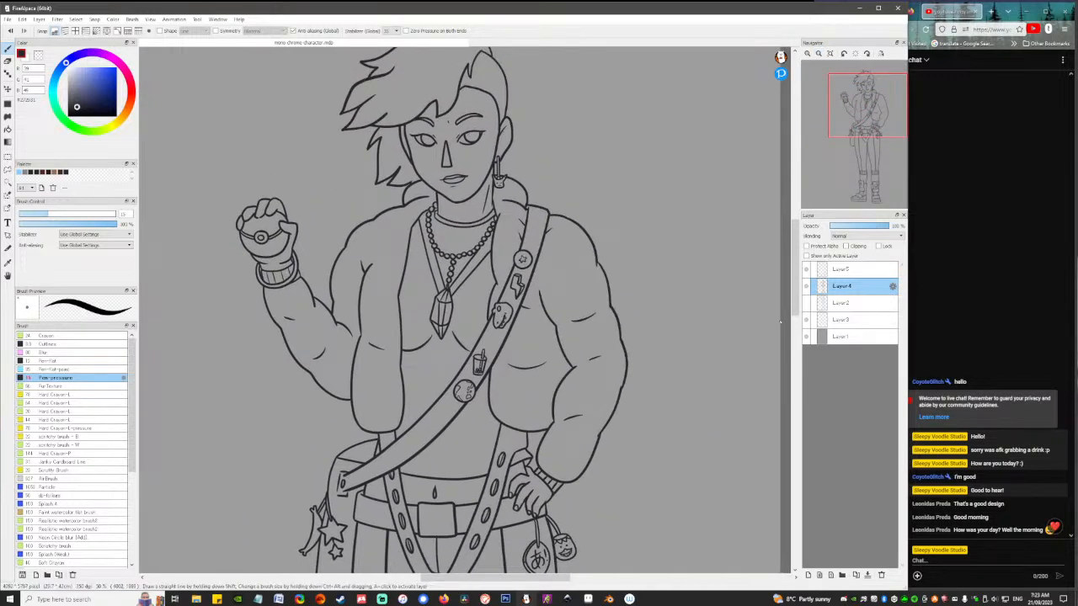
{"action": "left_click", "coordinate": [850, 269]}
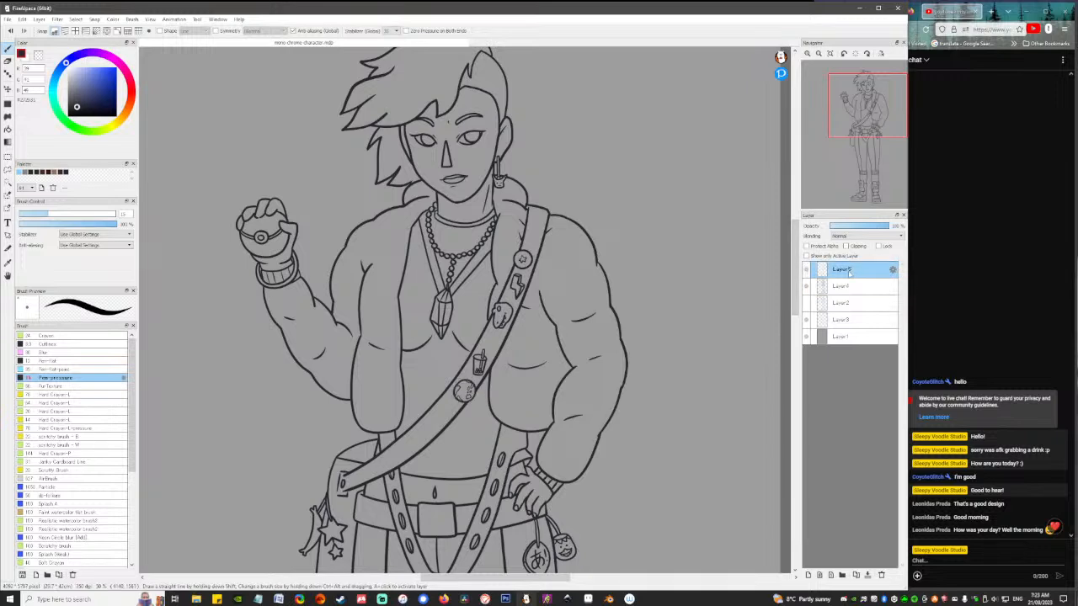
{"action": "left_click", "coordinate": [868, 575]}
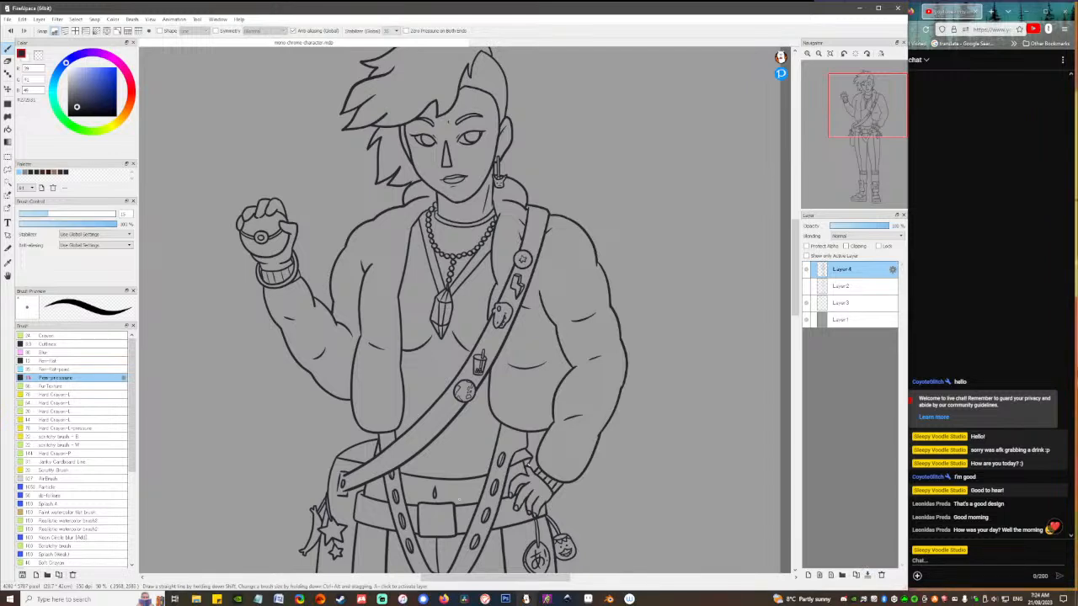
Review the character's line art from the hair down to the boots.
{"action": "left_click_drag", "start_coordinate": [474, 412], "coordinate": [505, 337]}
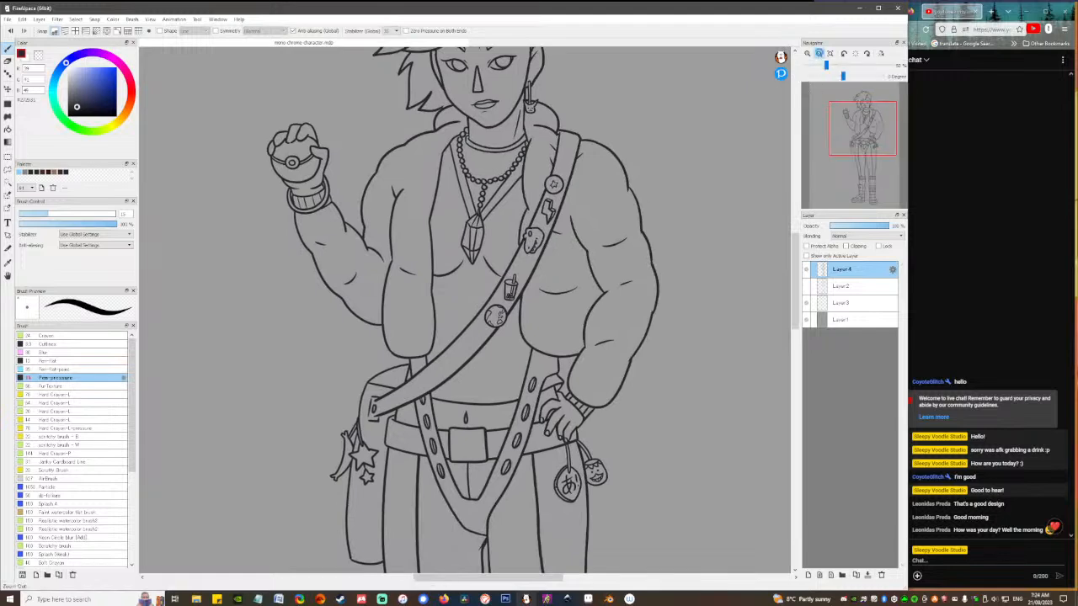
{"action": "left_click", "coordinate": [819, 53]}
{"action": "left_click_drag", "start_coordinate": [477, 423], "coordinate": [477, 398]}
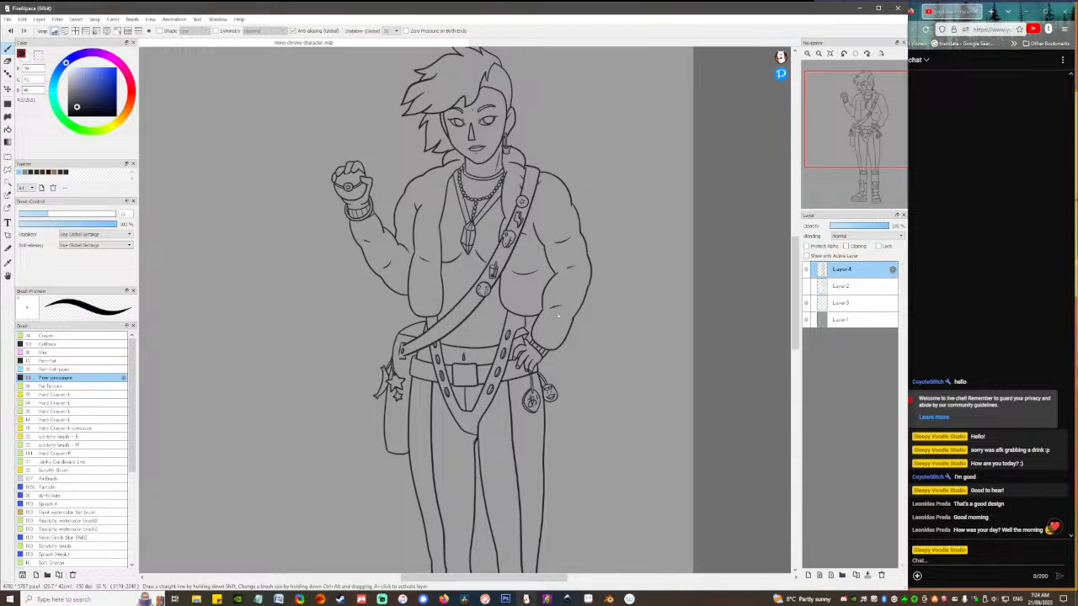
{"action": "mouse_move", "coordinate": [486, 413]}
{"action": "left_mouse_down"}
{"action": "mouse_move", "coordinate": [491, 347]}
{"action": "mouse_move", "coordinate": [486, 402]}
{"action": "left_mouse_up"}
{"action": "mouse_move", "coordinate": [507, 295]}
{"action": "left_mouse_down"}
{"action": "mouse_move", "coordinate": [502, 348]}
{"action": "mouse_move", "coordinate": [477, 361]}
{"action": "mouse_move", "coordinate": [516, 424]}
{"action": "left_mouse_up"}
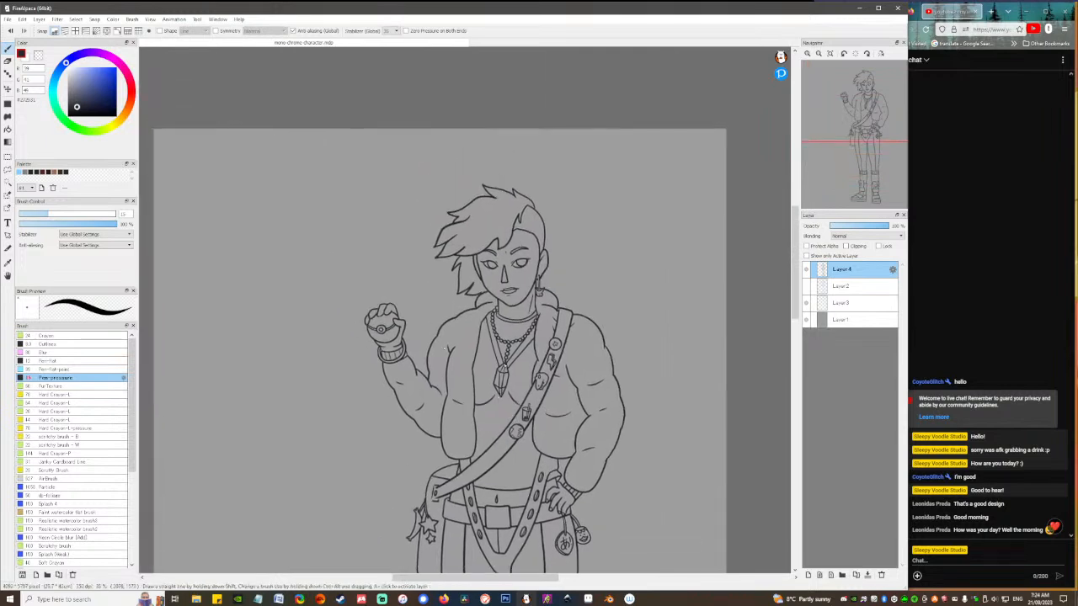
{"action": "scroll", "coordinate": [575, 437], "scroll_direction": "down", "scroll_amount": 2}
{"action": "scroll", "coordinate": [568, 395], "scroll_direction": "down", "scroll_amount": 5}
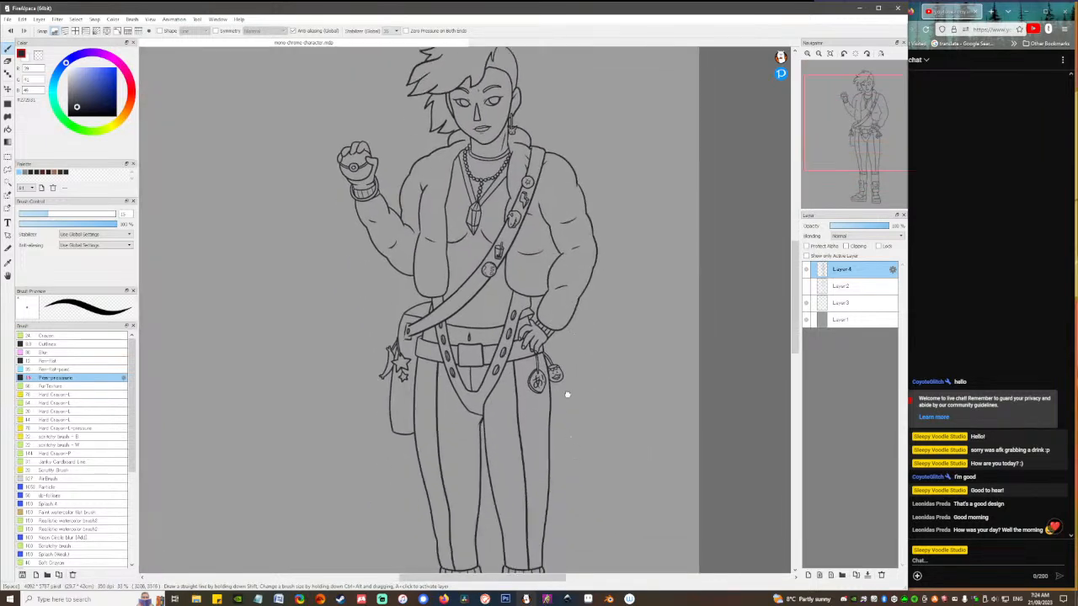
{"action": "scroll", "coordinate": [564, 392], "scroll_direction": "down", "scroll_amount": 2}
{"action": "scroll", "coordinate": [568, 365], "scroll_direction": "up", "scroll_amount": 9}
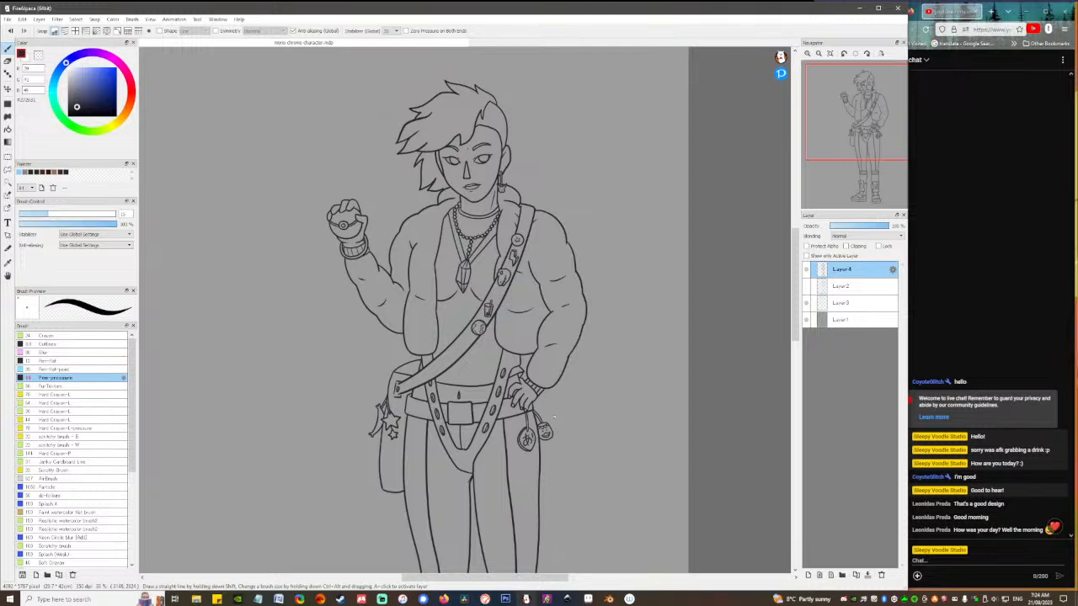
{"action": "left_click_drag", "start_coordinate": [545, 426], "coordinate": [541, 390]}
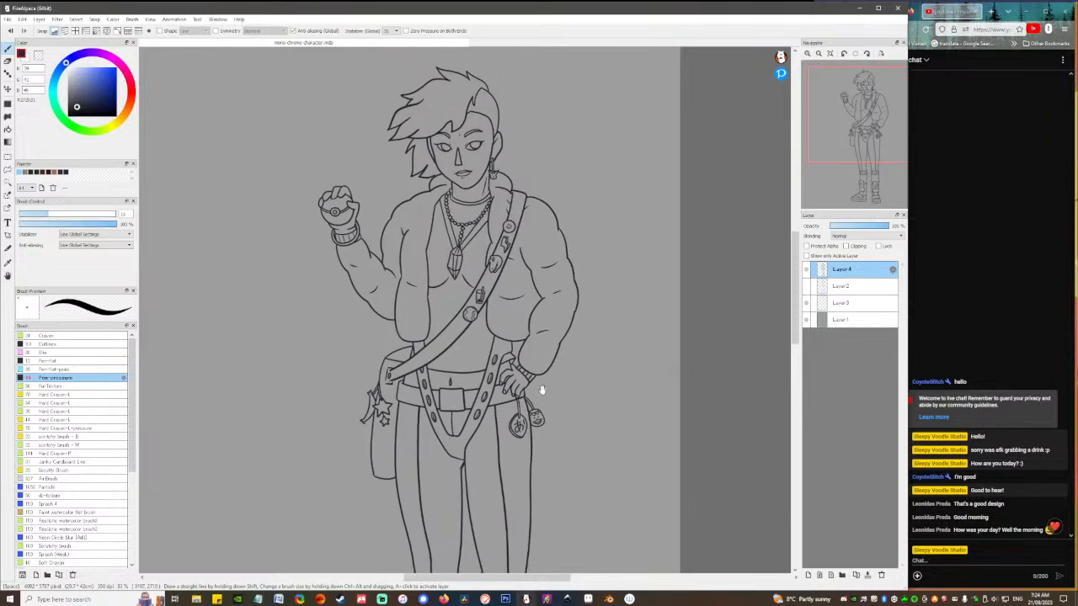
{"action": "scroll", "coordinate": [546, 330], "scroll_direction": "down", "scroll_amount": 5}
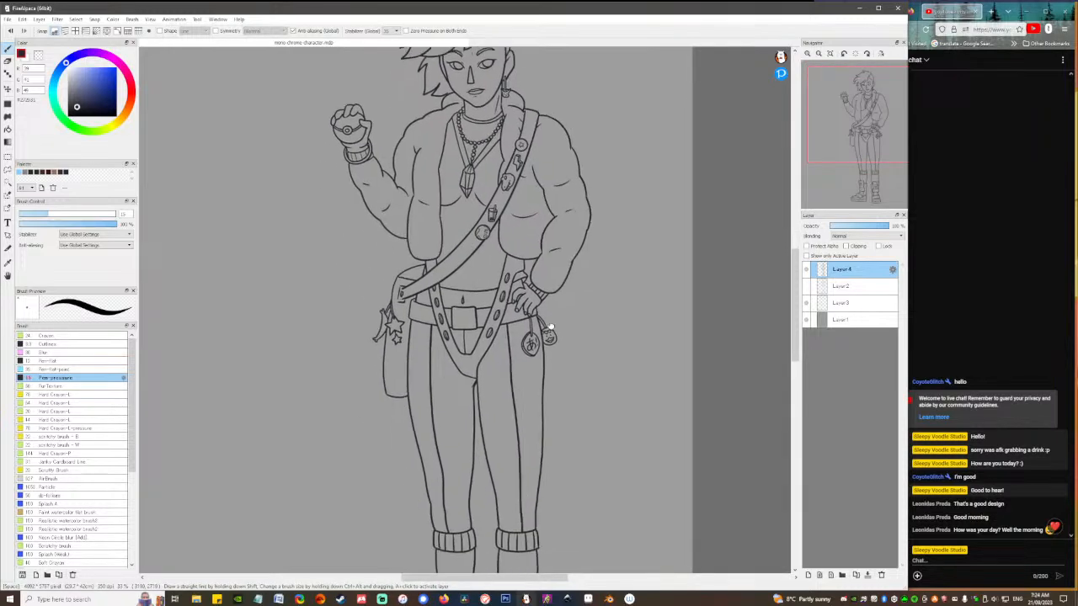
{"action": "scroll", "coordinate": [532, 336], "scroll_direction": "up", "scroll_amount": 1}
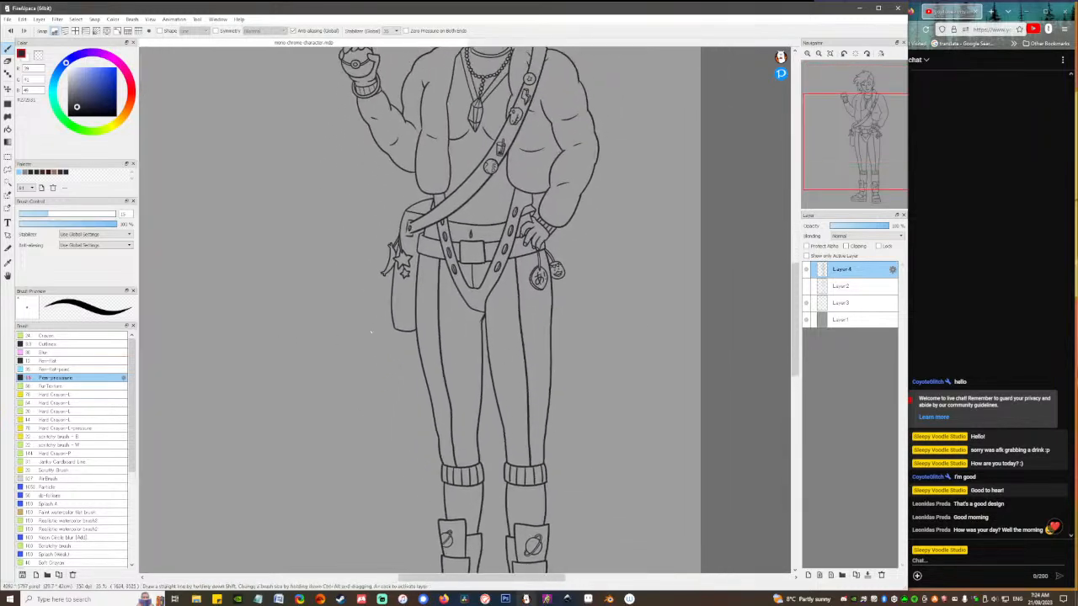
{"action": "scroll", "coordinate": [516, 414], "scroll_direction": "up", "scroll_amount": 4}
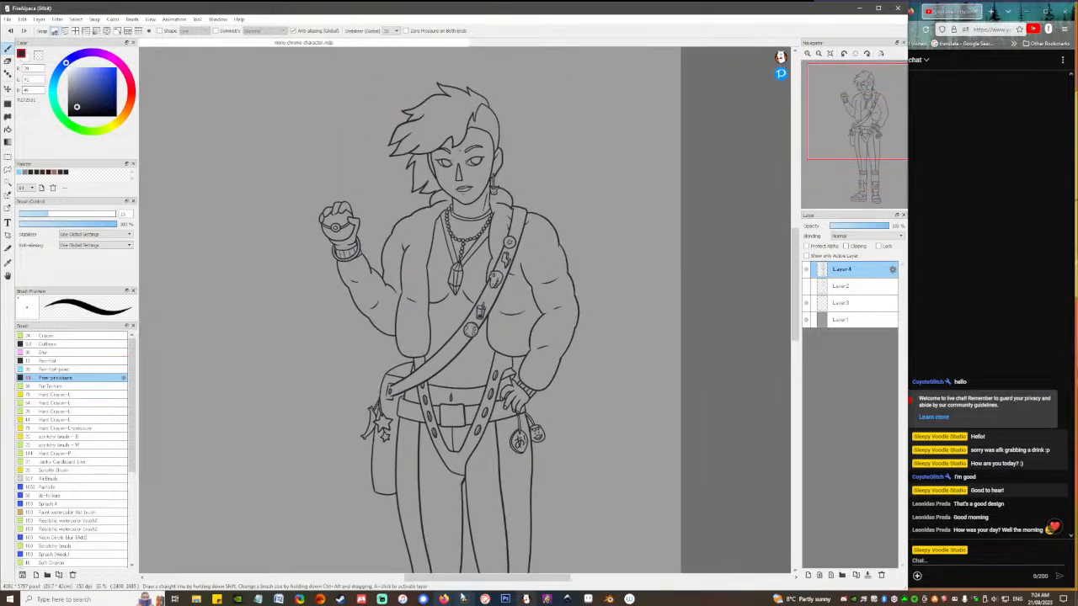
Switch to Firefox and search the web for "pokemon park ball" in a new tab.
{"action": "left_click", "coordinate": [421, 551]}
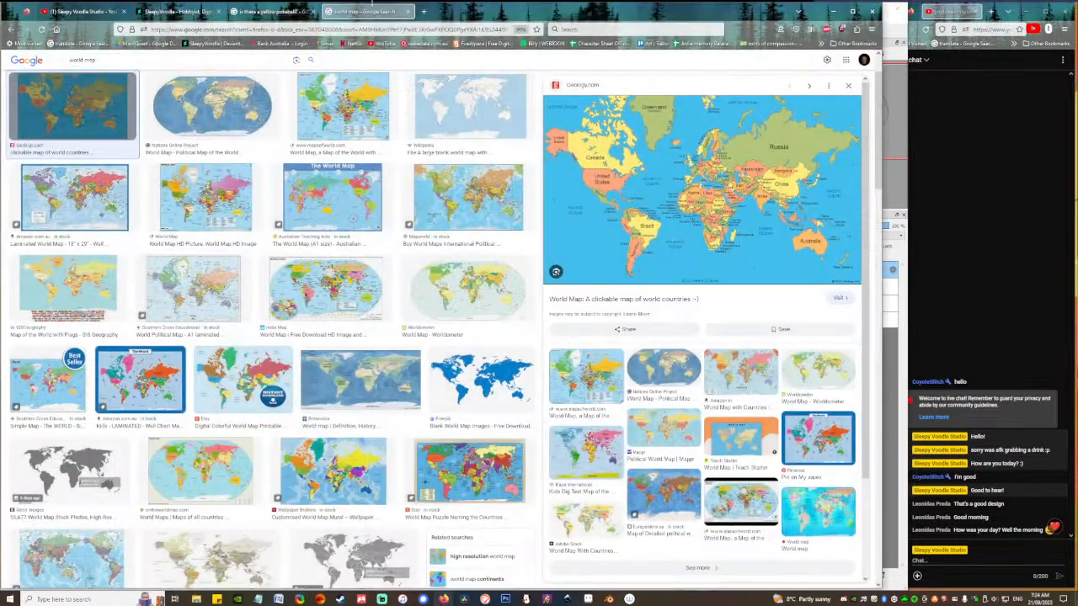
{"action": "left_click", "coordinate": [269, 11]}
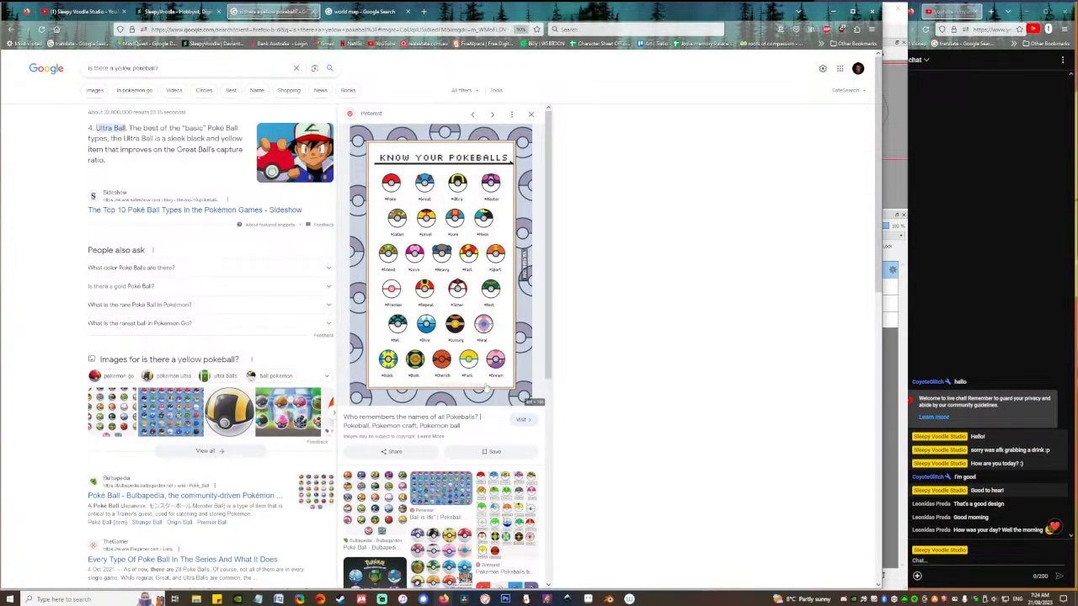
{"action": "key", "text": "ctrl+t"}
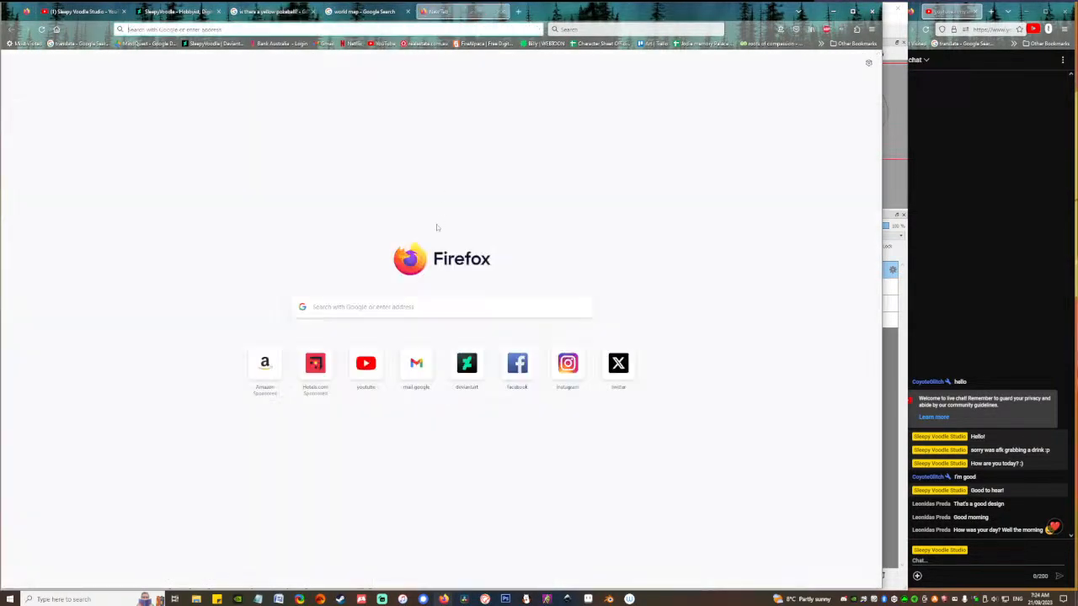
{"action": "left_click", "coordinate": [414, 308]}
{"action": "type", "text": "pokemo"}
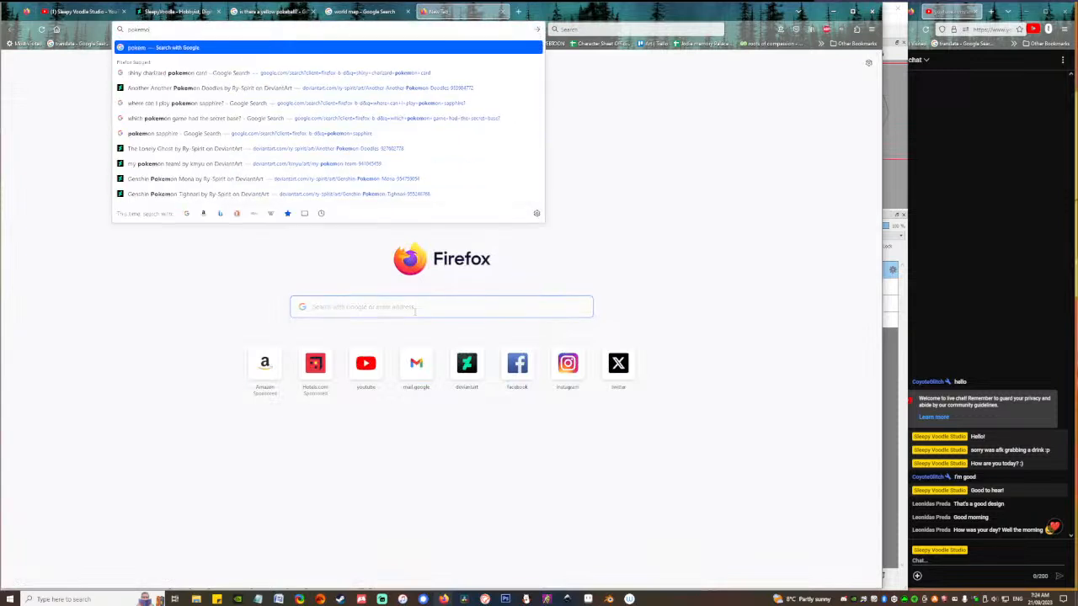
{"action": "type", "text": "n park sel"}
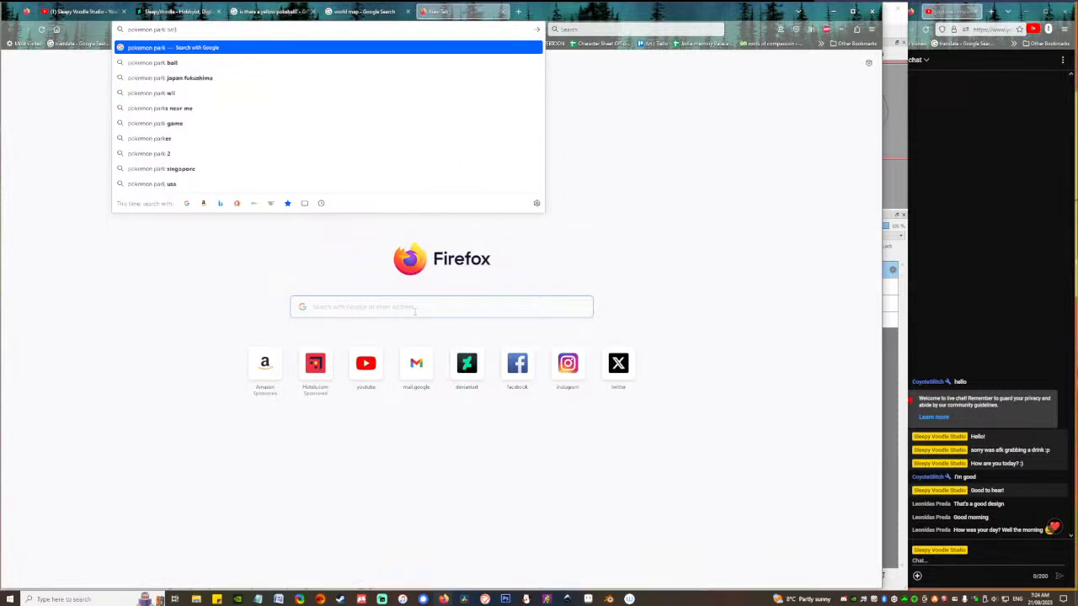
{"action": "type", "text": "all"}
{"action": "key", "text": "Return"}
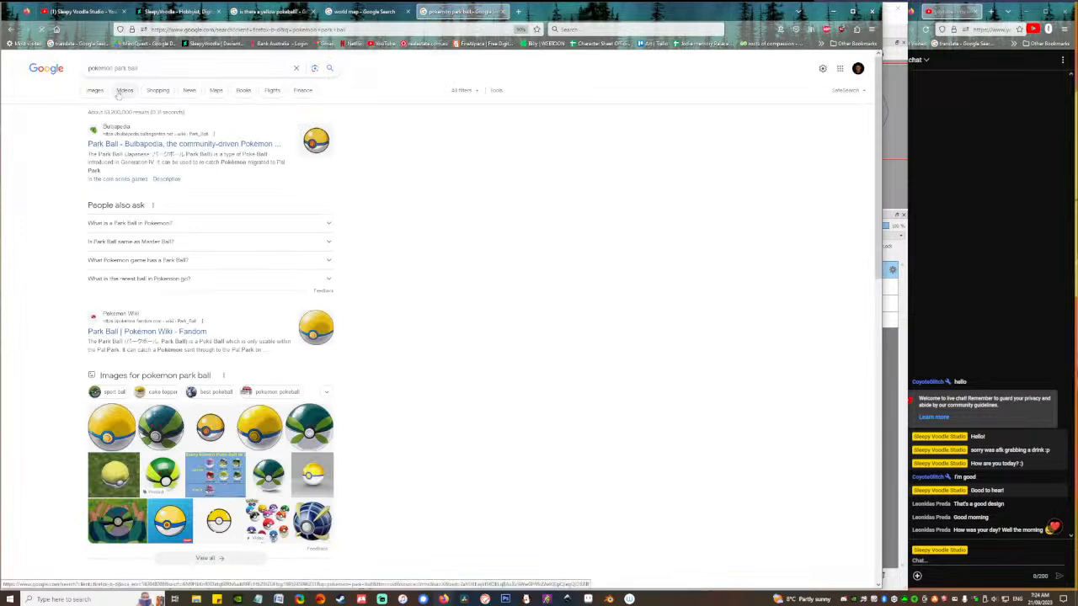
Enlarge the yellow park ball artwork from DeviantArt in the image results as a reference and return to the drawing.
{"action": "left_click", "coordinate": [131, 125]}
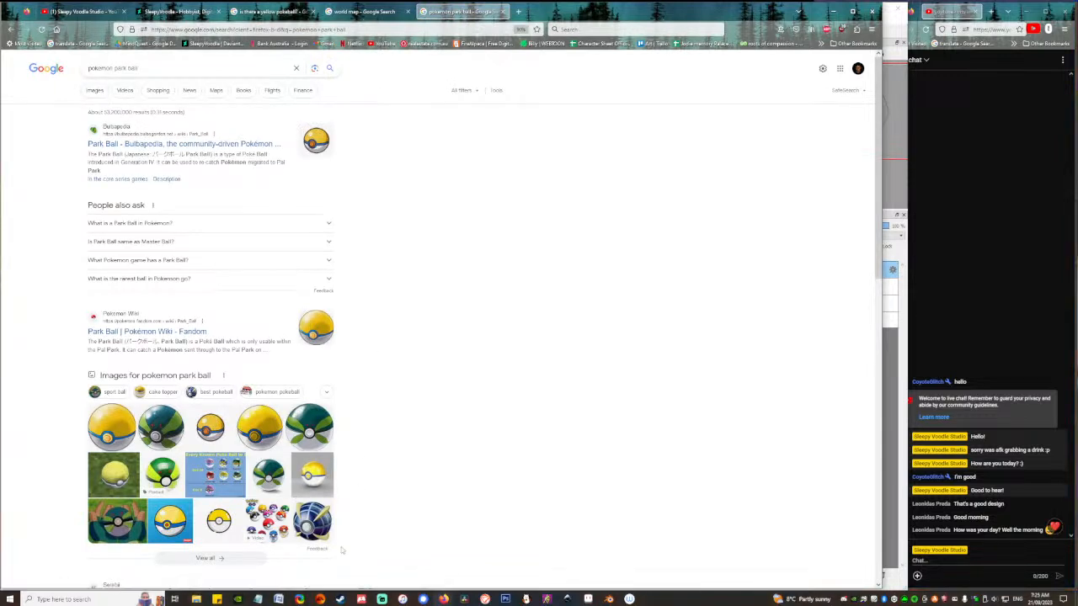
{"action": "left_click", "coordinate": [98, 91]}
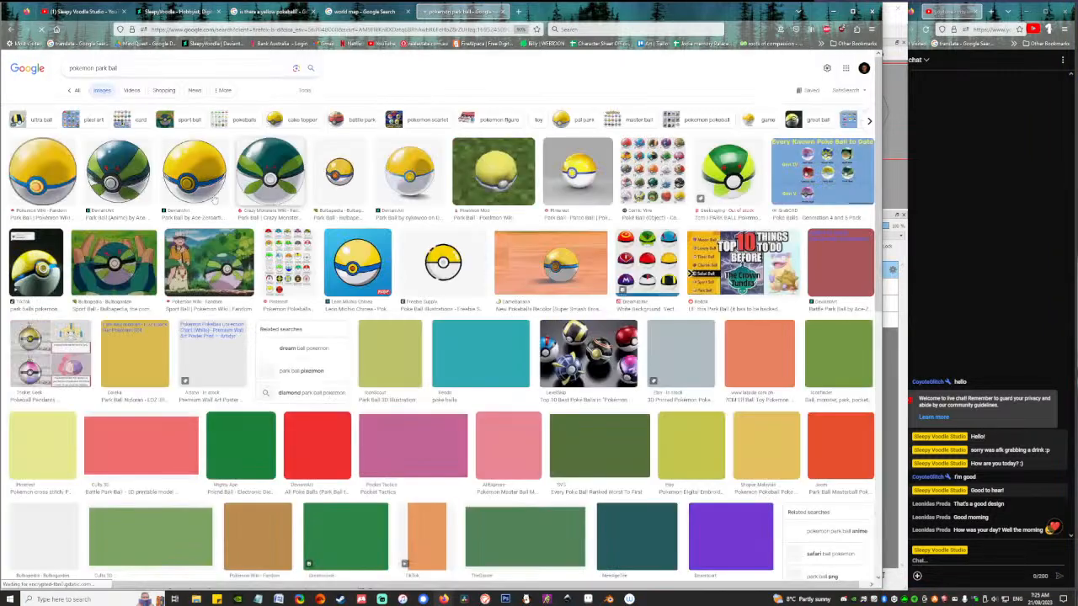
{"action": "left_click", "coordinate": [192, 179]}
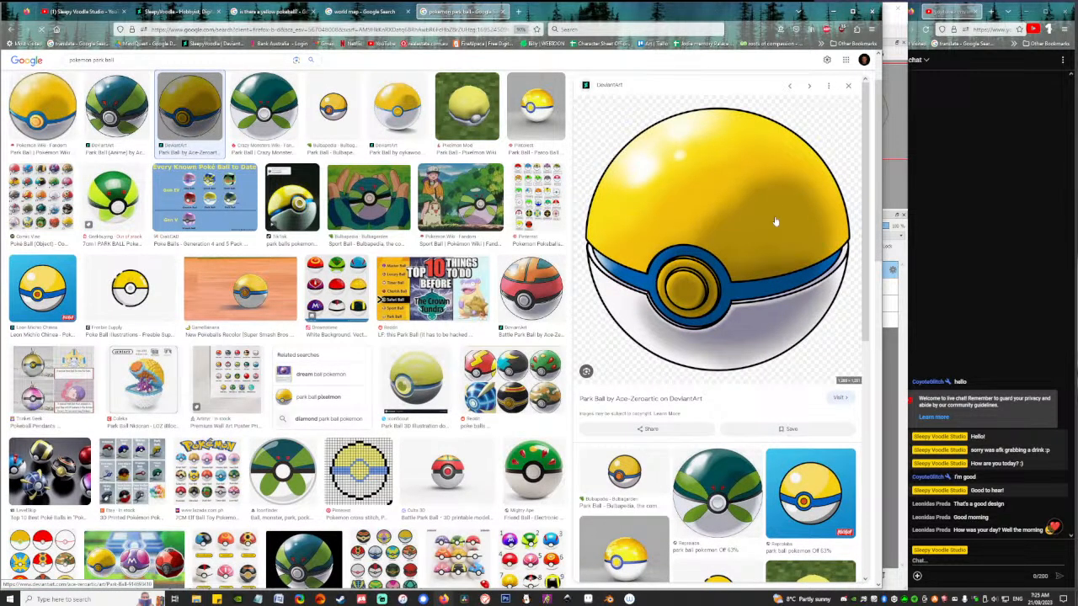
{"action": "left_click", "coordinate": [834, 11]}
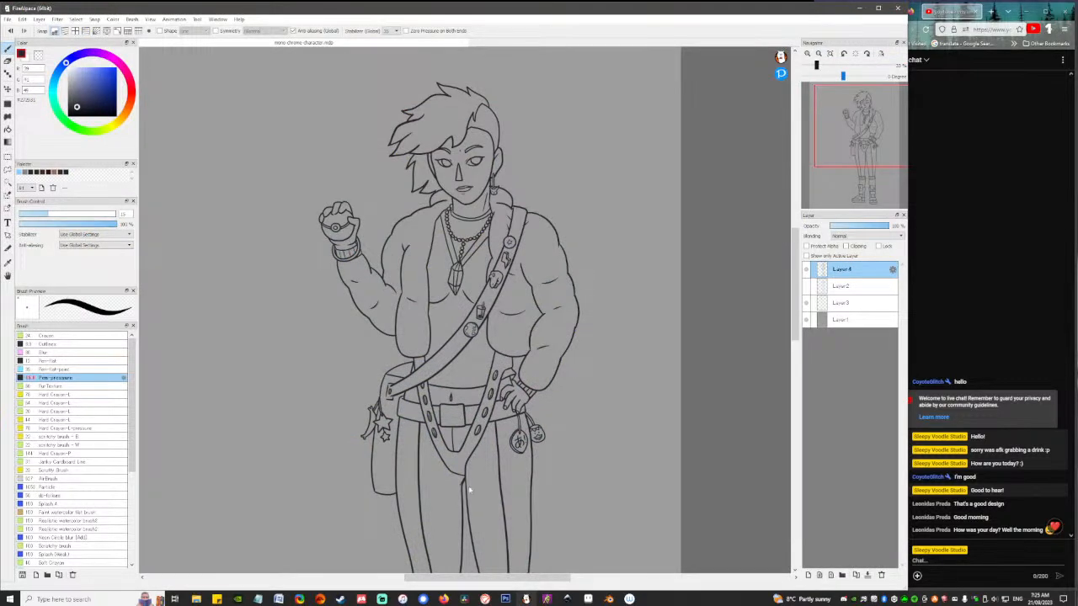
{"action": "left_click", "coordinate": [444, 598]}
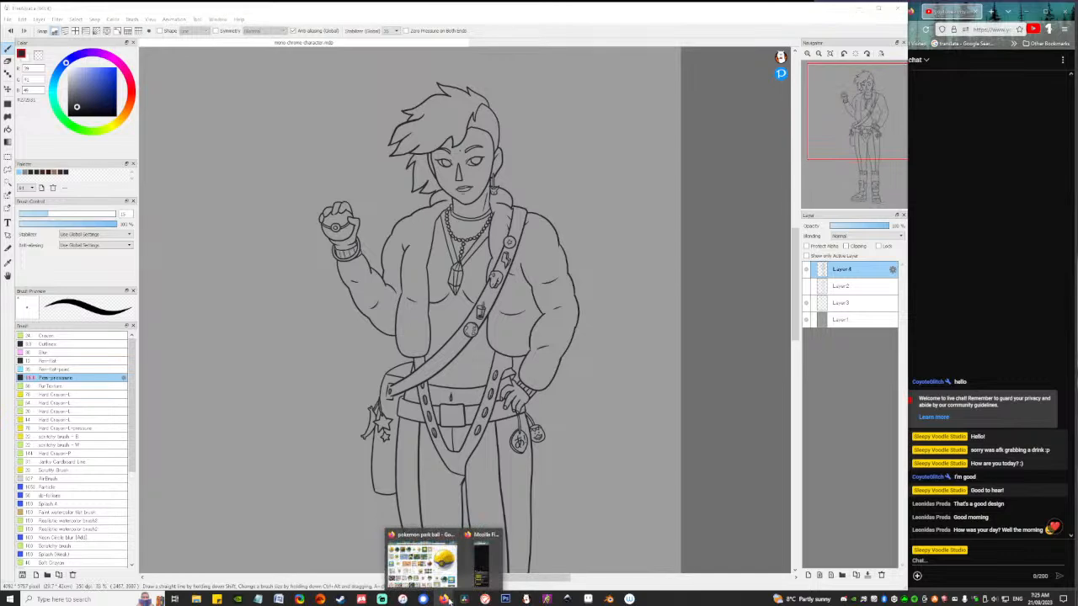
{"action": "left_click", "coordinate": [712, 515]}
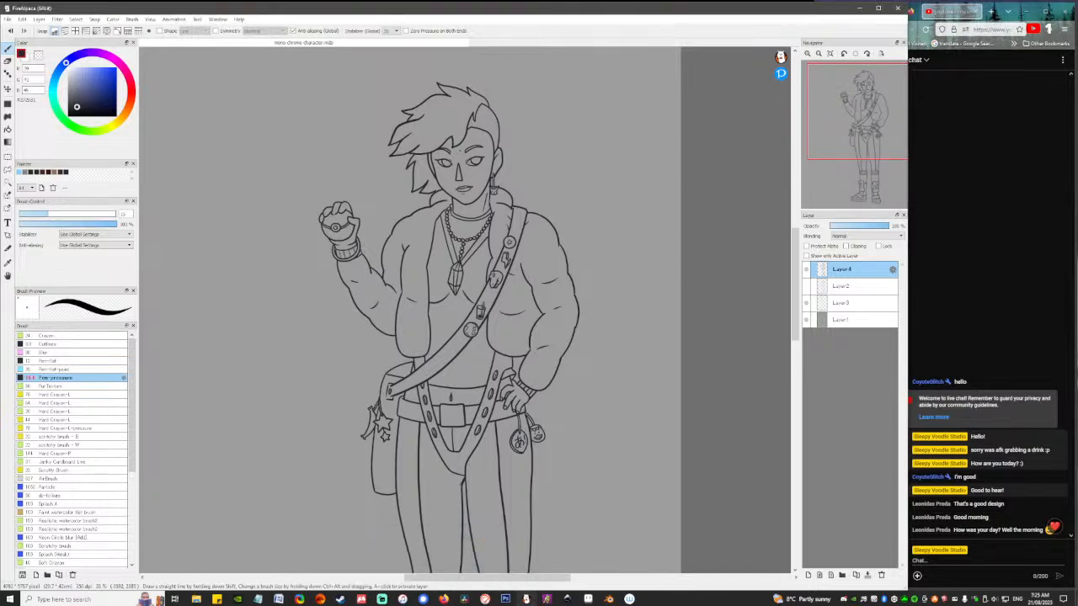
Erase the ends of the band lines where they meet the round button on the ball in the raised hand.
{"action": "scroll", "coordinate": [547, 341], "scroll_direction": "up", "scroll_amount": 2}
{"action": "left_click_drag", "start_coordinate": [611, 309], "coordinate": [828, 430]}
{"action": "scroll", "coordinate": [391, 231], "scroll_direction": "up", "scroll_amount": 3}
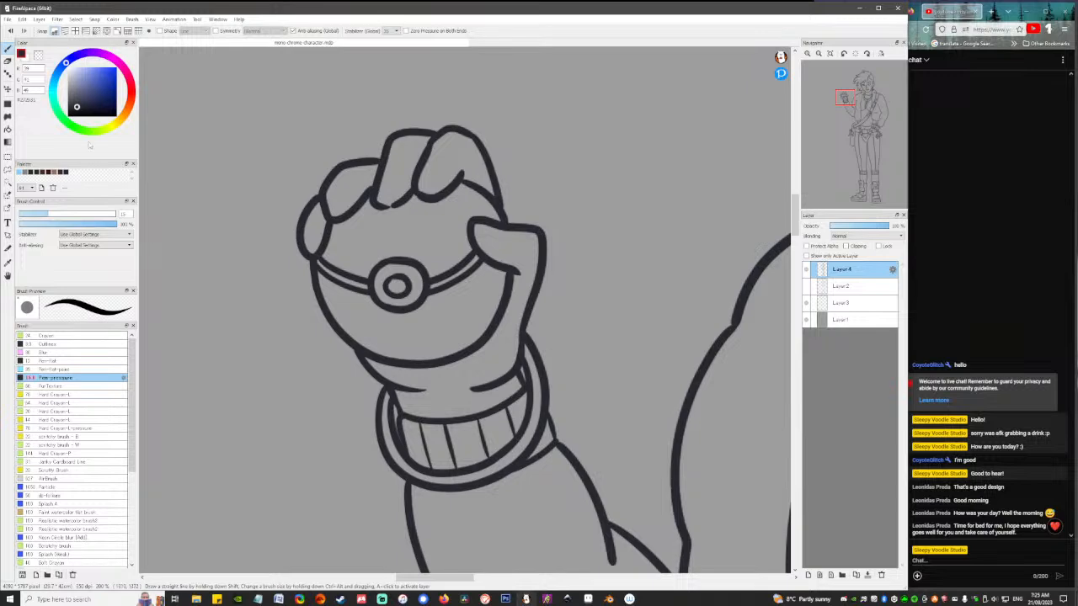
{"action": "key", "text": "e"}
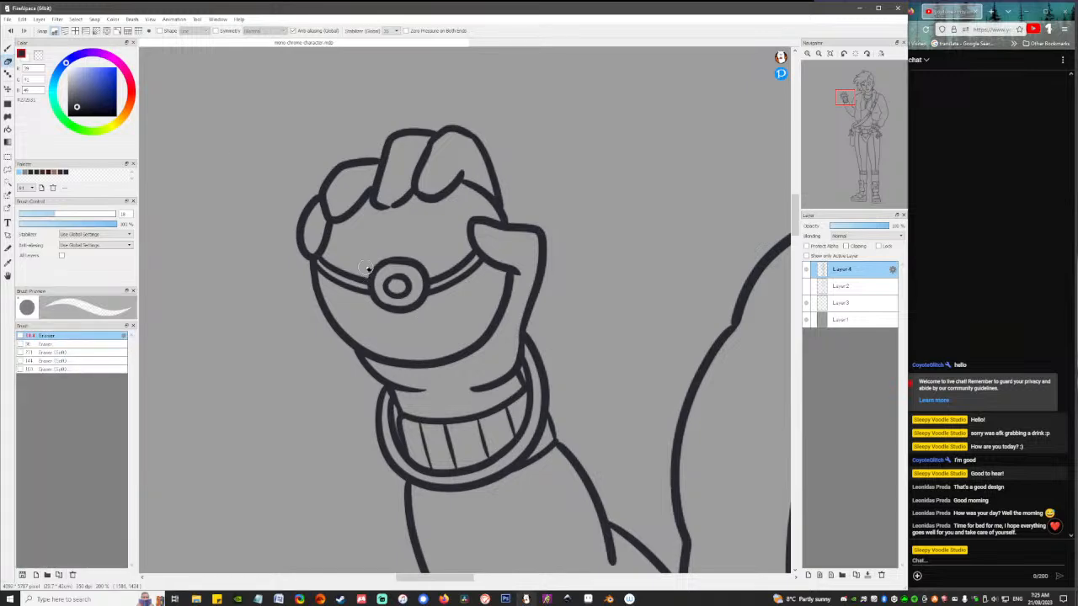
{"action": "left_click_drag", "start_coordinate": [366, 268], "coordinate": [367, 291]}
{"action": "key", "text": "b"}
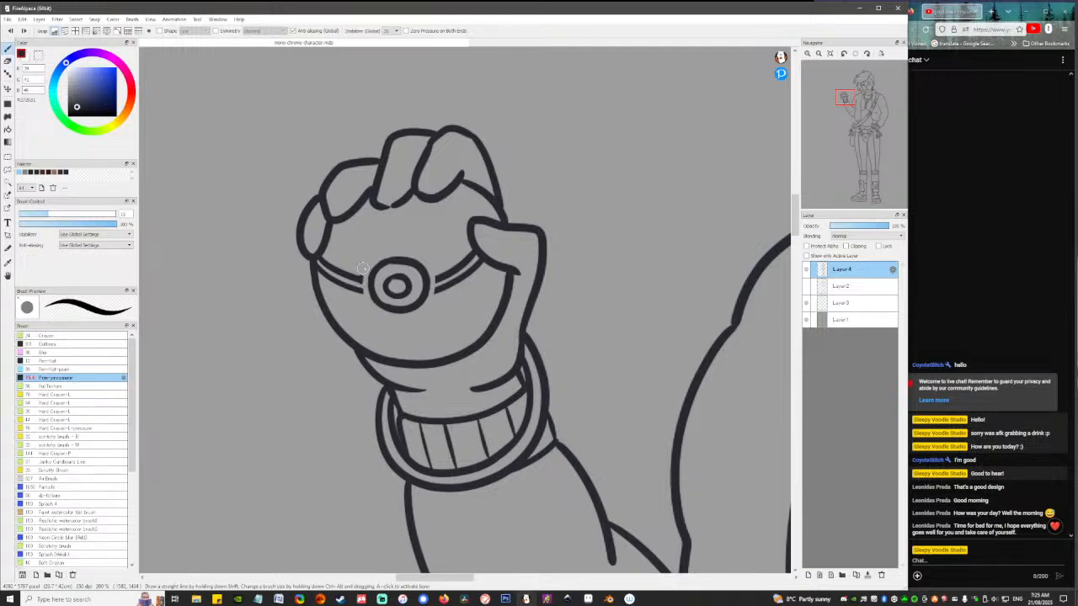
Draw an outer ring around the ball's button connecting to both ends of the band, undoing misplaced strokes.
{"action": "mouse_move", "coordinate": [360, 278]}
{"action": "left_mouse_down"}
{"action": "mouse_move", "coordinate": [383, 251]}
{"action": "mouse_move", "coordinate": [409, 247]}
{"action": "left_mouse_up"}
{"action": "key", "text": "ctrl+z"}
{"action": "mouse_move", "coordinate": [361, 280]}
{"action": "left_mouse_down"}
{"action": "mouse_move", "coordinate": [384, 253]}
{"action": "mouse_move", "coordinate": [416, 252]}
{"action": "mouse_move", "coordinate": [445, 284]}
{"action": "left_mouse_up"}
{"action": "key", "text": "ctrl+z"}
{"action": "left_click_drag", "start_coordinate": [367, 261], "coordinate": [398, 250]}
{"action": "key", "text": "ctrl+z"}
{"action": "mouse_move", "coordinate": [361, 279]}
{"action": "left_mouse_down"}
{"action": "mouse_move", "coordinate": [386, 250]}
{"action": "mouse_move", "coordinate": [362, 271]}
{"action": "mouse_move", "coordinate": [384, 250]}
{"action": "mouse_move", "coordinate": [416, 253]}
{"action": "mouse_move", "coordinate": [442, 285]}
{"action": "left_mouse_up"}
{"action": "key", "text": "ctrl+z"}
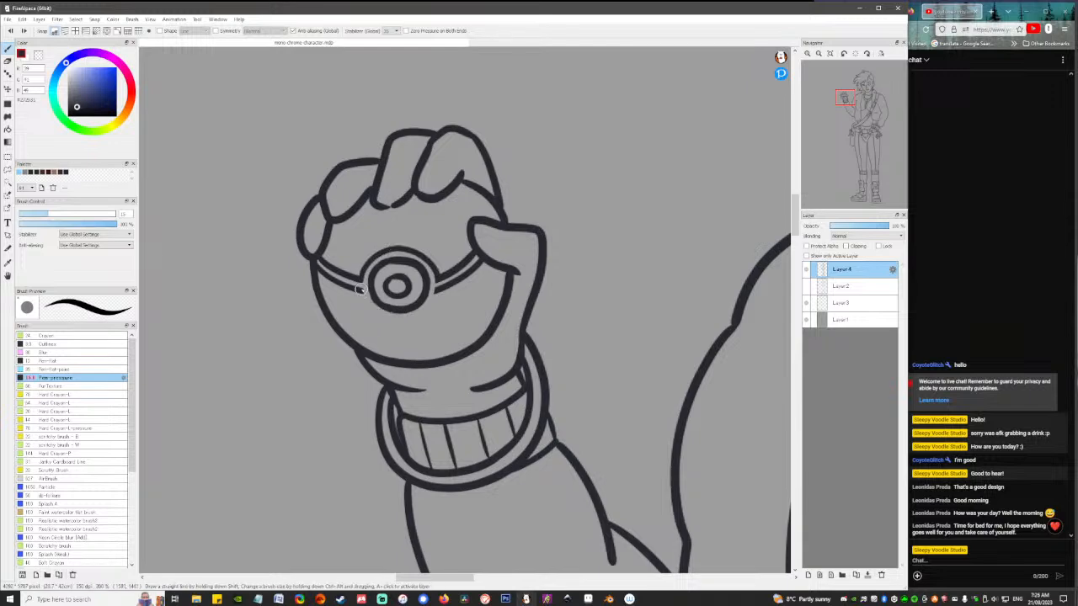
{"action": "mouse_move", "coordinate": [359, 290]}
{"action": "left_mouse_down"}
{"action": "mouse_move", "coordinate": [380, 317]}
{"action": "mouse_move", "coordinate": [413, 319]}
{"action": "mouse_move", "coordinate": [434, 305]}
{"action": "mouse_move", "coordinate": [436, 287]}
{"action": "left_mouse_up"}
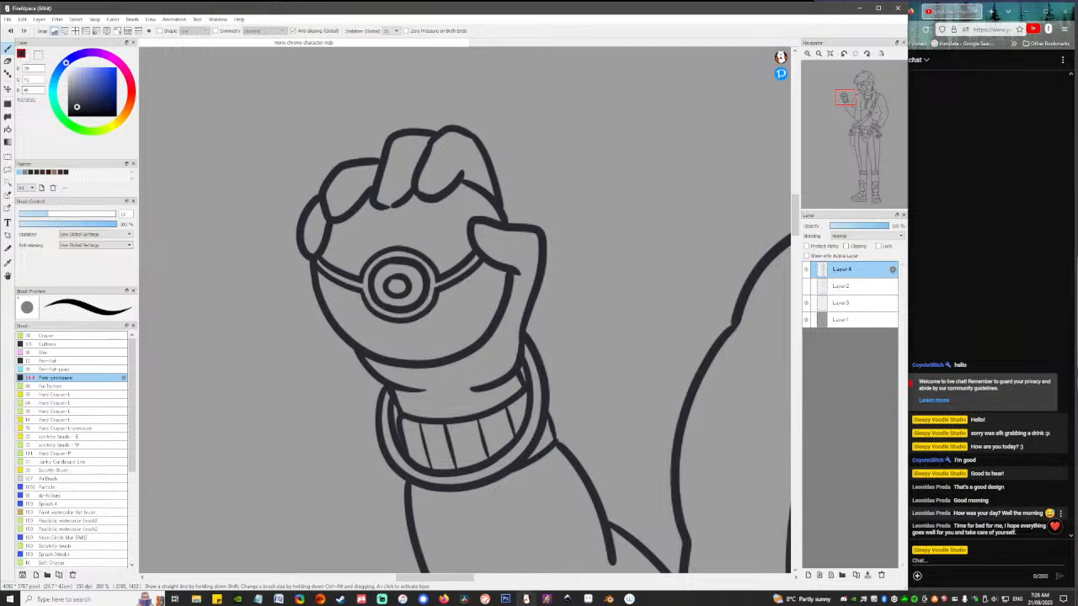
Send a heart reaction in the live chat and return to the drawing.
{"action": "left_click", "coordinate": [1051, 470]}
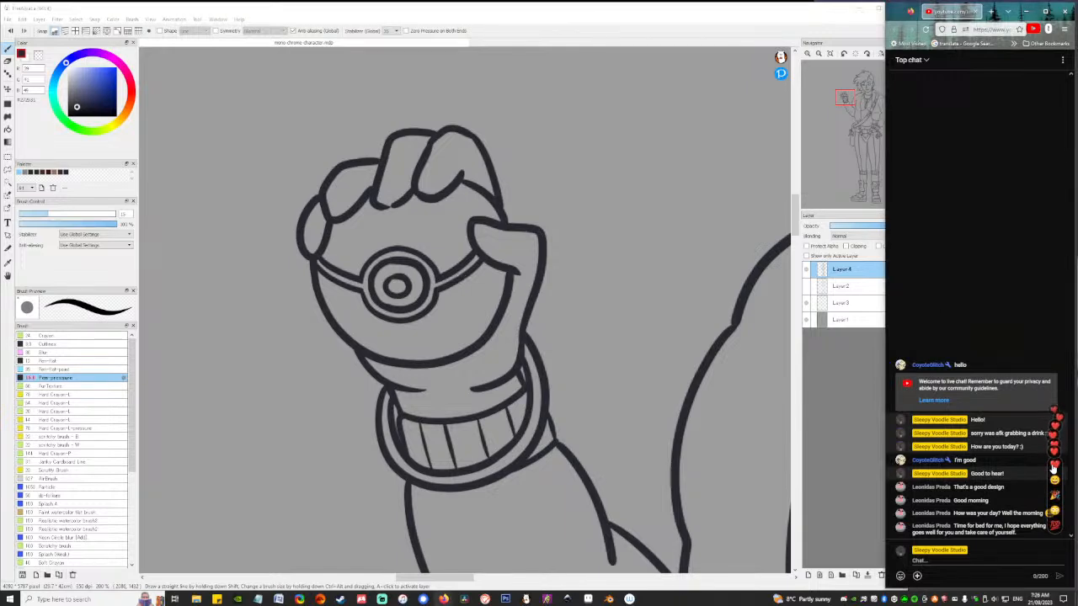
{"action": "left_click", "coordinate": [858, 470]}
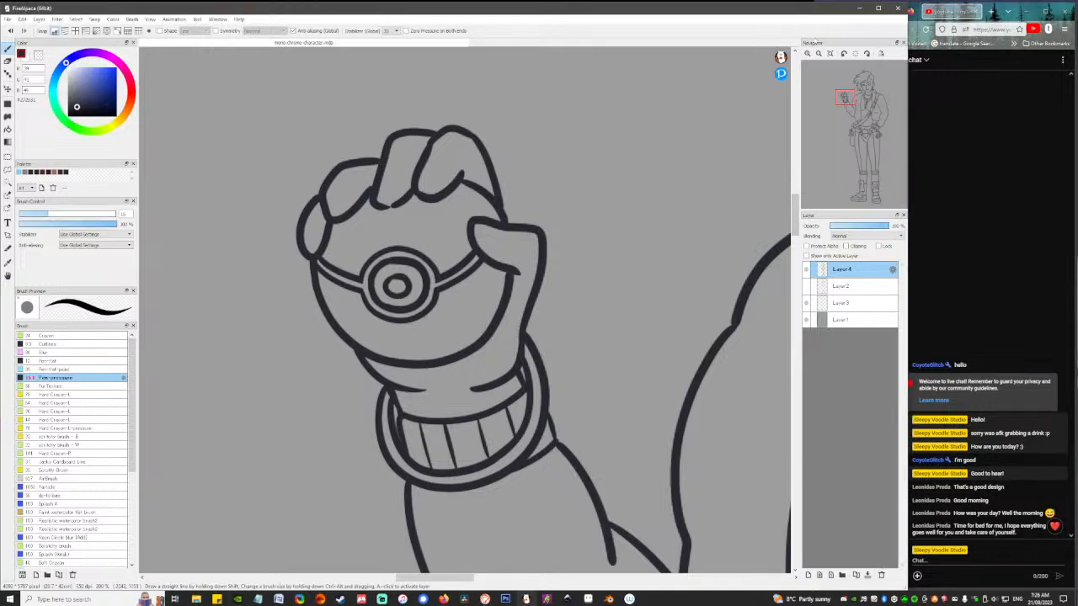
Examine the whole figure's line art with the reworked ball, from the head down to the feet.
{"action": "left_click", "coordinate": [831, 54]}
{"action": "left_click", "coordinate": [808, 54]}
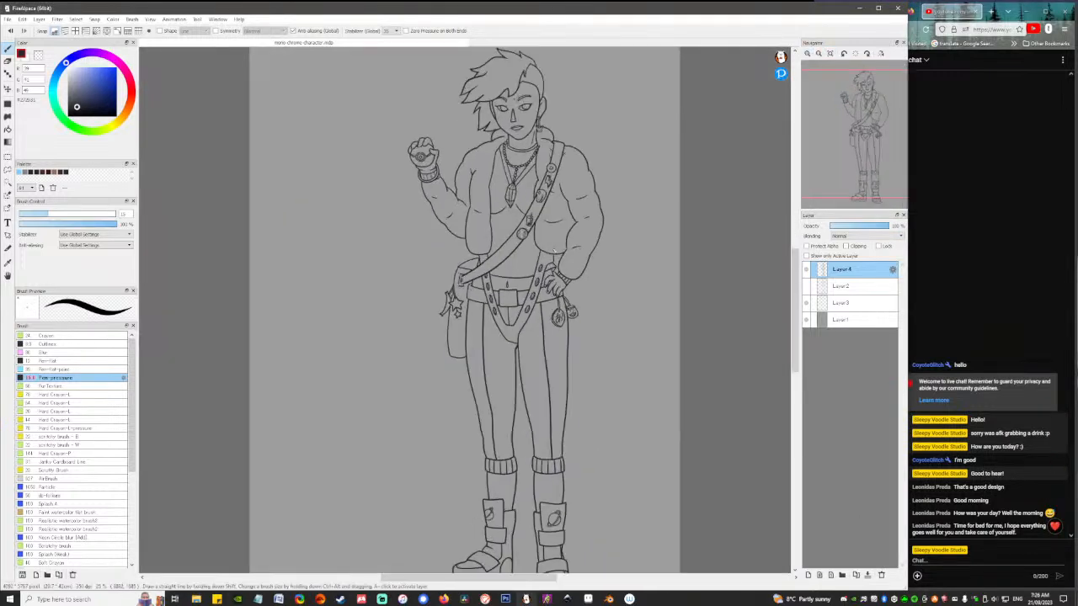
{"action": "key", "text": "space"}
{"action": "left_click_drag", "start_coordinate": [539, 211], "coordinate": [518, 234]}
{"action": "key", "text": "space"}
{"action": "left_click_drag", "start_coordinate": [497, 302], "coordinate": [482, 359]}
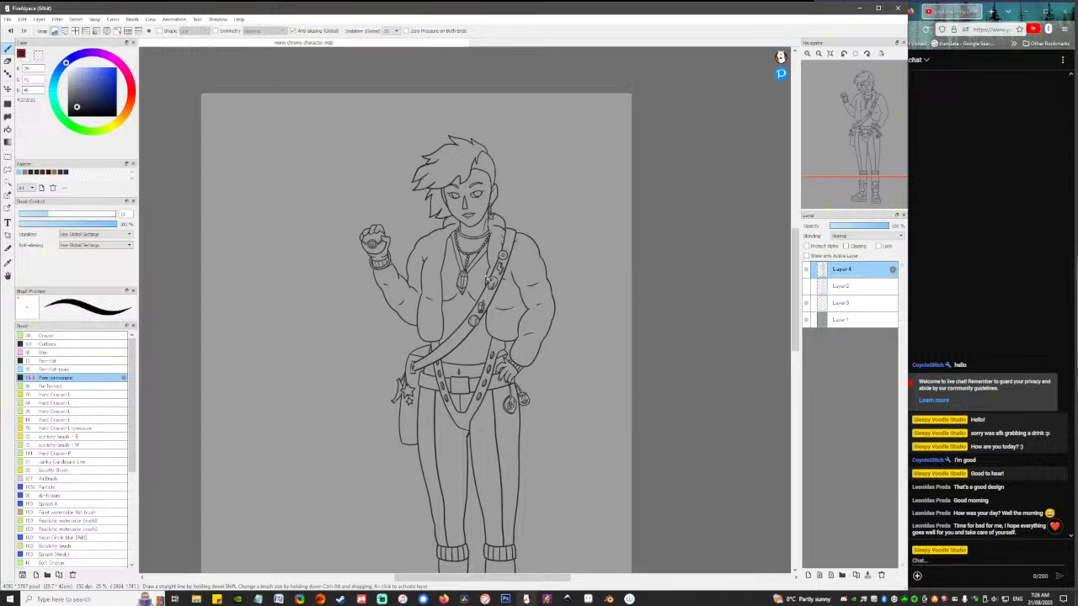
{"action": "left_click_drag", "start_coordinate": [490, 254], "coordinate": [482, 181]}
{"action": "left_click_drag", "start_coordinate": [479, 231], "coordinate": [476, 194]}
{"action": "mouse_move", "coordinate": [475, 244]}
{"action": "left_mouse_down"}
{"action": "mouse_move", "coordinate": [474, 225]}
{"action": "mouse_move", "coordinate": [479, 242]}
{"action": "left_mouse_up"}
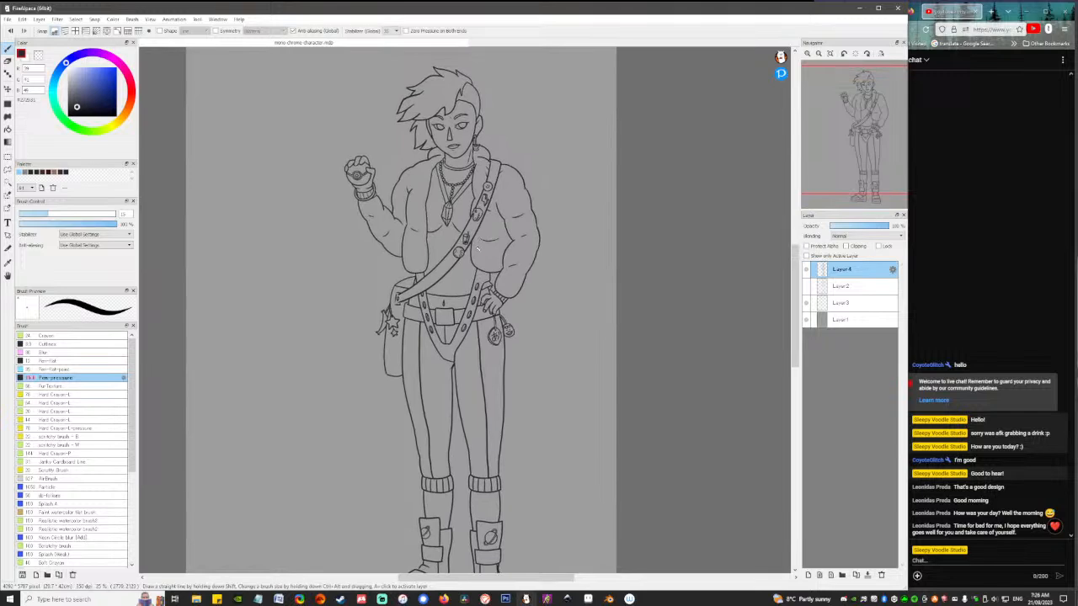
{"action": "scroll", "coordinate": [476, 249], "scroll_direction": "down", "scroll_amount": 3}
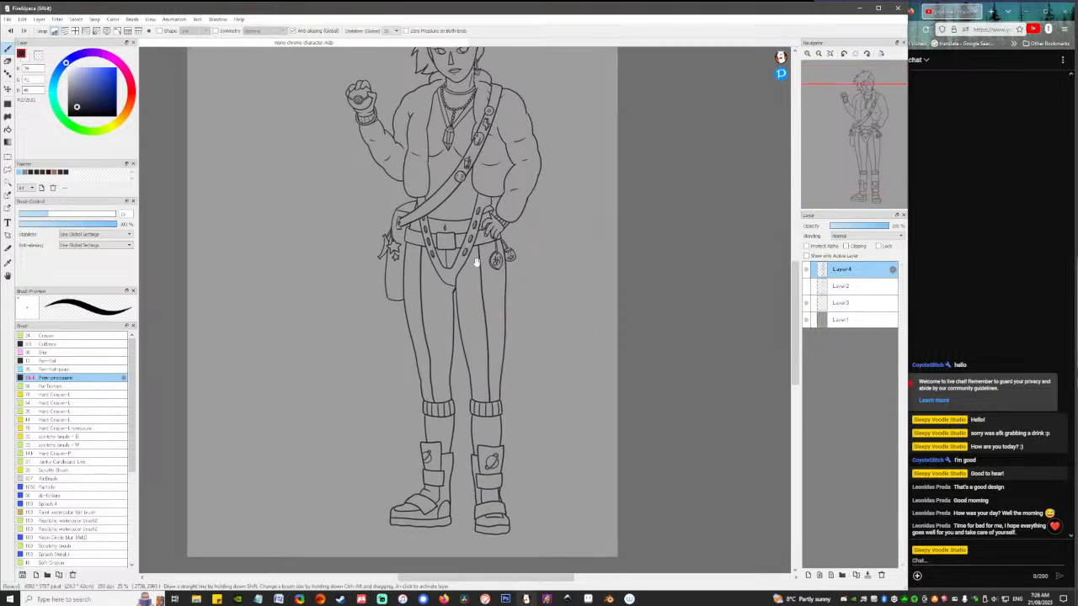
{"action": "left_click_drag", "start_coordinate": [477, 252], "coordinate": [493, 296]}
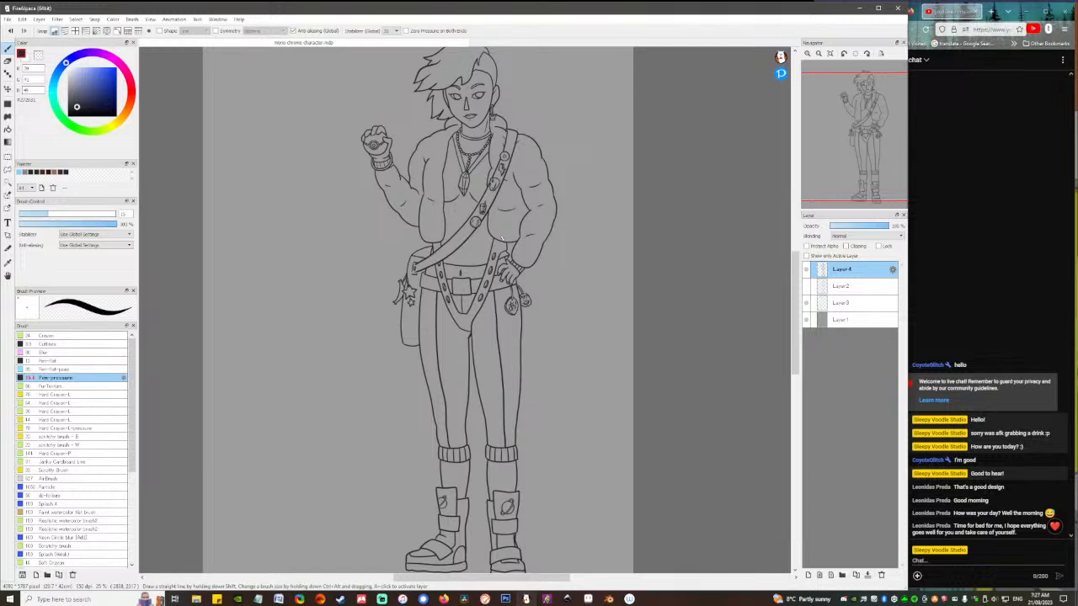
Draw a small five-pointed star inside the rounded heel panel of the side-facing boot.
{"action": "scroll", "coordinate": [506, 459], "scroll_direction": "up", "scroll_amount": 3}
{"action": "scroll", "coordinate": [503, 438], "scroll_direction": "down", "scroll_amount": 4}
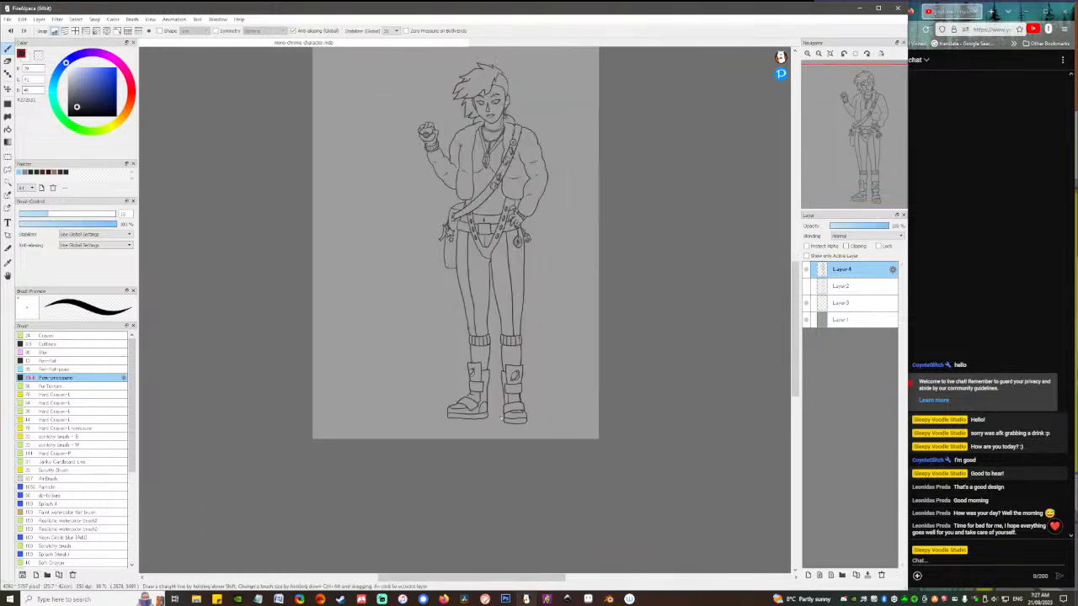
{"action": "scroll", "coordinate": [500, 414], "scroll_direction": "up", "scroll_amount": 5}
{"action": "scroll", "coordinate": [470, 397], "scroll_direction": "up", "scroll_amount": 3}
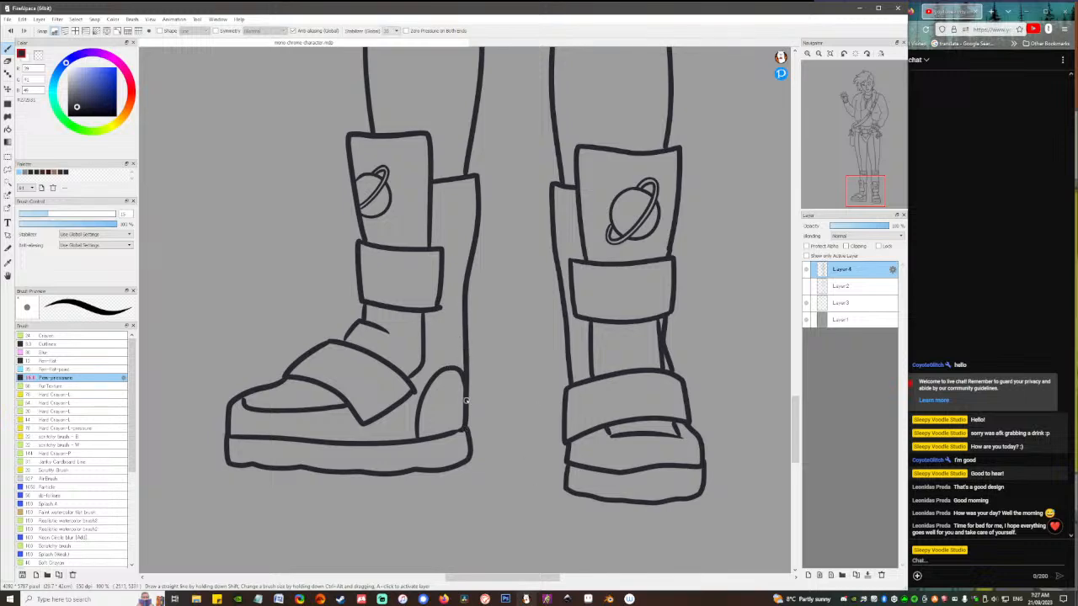
{"action": "mouse_move", "coordinate": [462, 378]}
{"action": "left_mouse_down"}
{"action": "mouse_move", "coordinate": [473, 439]}
{"action": "mouse_move", "coordinate": [452, 440]}
{"action": "left_mouse_up"}
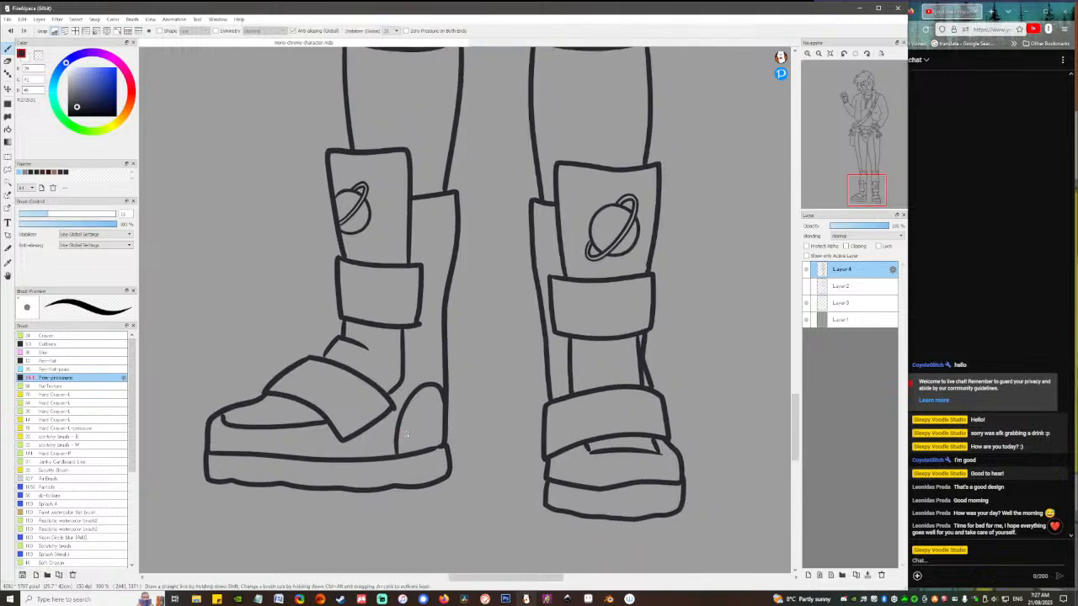
{"action": "scroll", "coordinate": [405, 433], "scroll_direction": "up", "scroll_amount": 1}
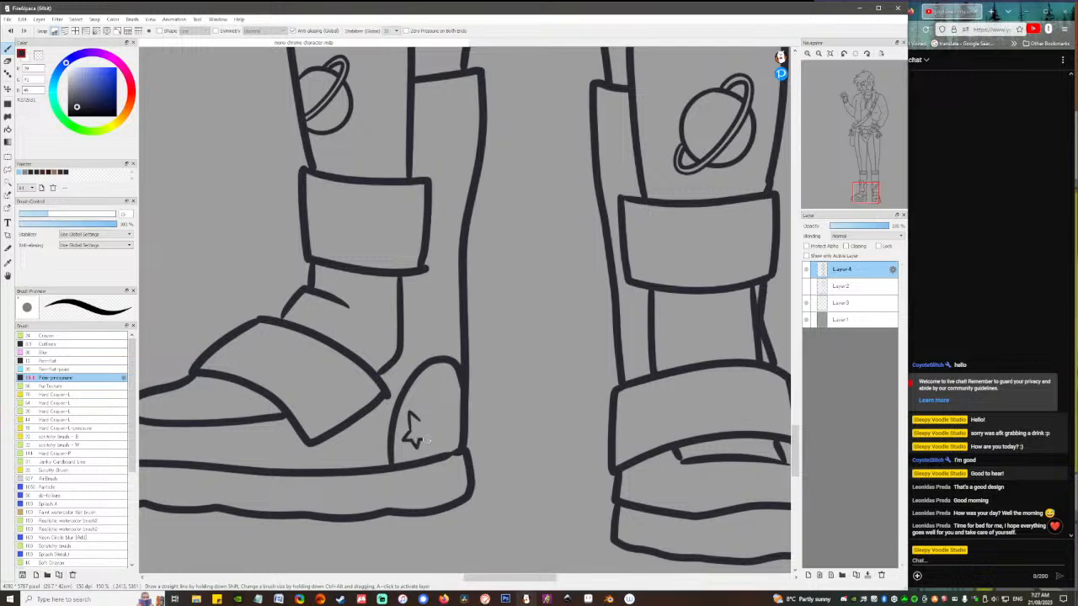
Add curved trail lines from the star to the back edge of the heel panel, undoing a misplaced stroke.
{"action": "mouse_move", "coordinate": [409, 421]}
{"action": "left_mouse_down"}
{"action": "mouse_move", "coordinate": [431, 443]}
{"action": "mouse_move", "coordinate": [434, 421]}
{"action": "mouse_move", "coordinate": [413, 414]}
{"action": "mouse_move", "coordinate": [454, 393]}
{"action": "left_mouse_up"}
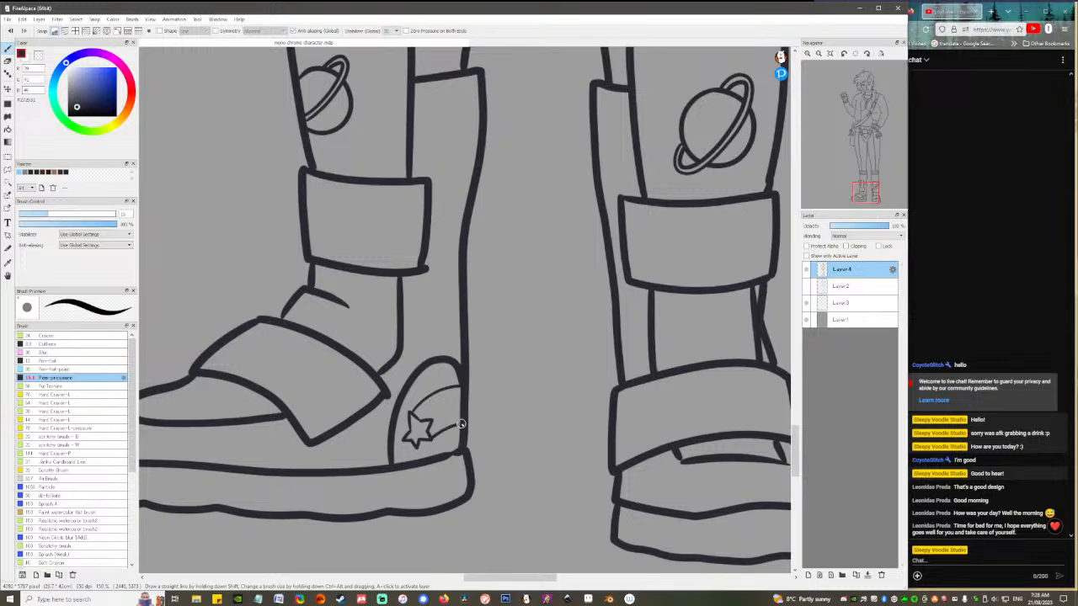
{"action": "mouse_move", "coordinate": [431, 437]}
{"action": "left_mouse_down"}
{"action": "mouse_move", "coordinate": [461, 429]}
{"action": "mouse_move", "coordinate": [463, 409]}
{"action": "mouse_move", "coordinate": [446, 401]}
{"action": "mouse_move", "coordinate": [468, 395]}
{"action": "mouse_move", "coordinate": [447, 424]}
{"action": "mouse_move", "coordinate": [429, 433]}
{"action": "mouse_move", "coordinate": [419, 419]}
{"action": "mouse_move", "coordinate": [467, 392]}
{"action": "left_mouse_up"}
{"action": "key", "text": "ctrl+z"}
{"action": "left_click_drag", "start_coordinate": [435, 426], "coordinate": [467, 416]}
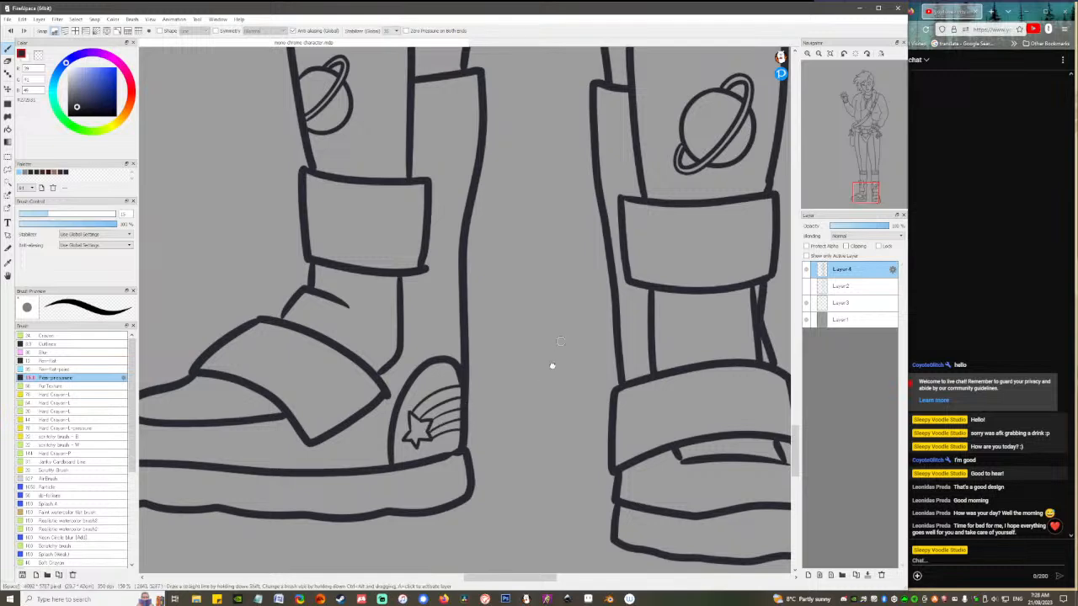
Check the shooting-star detail against the legs and the full-body line art.
{"action": "left_click_drag", "start_coordinate": [624, 247], "coordinate": [613, 317]}
{"action": "left_click", "coordinate": [818, 55]}
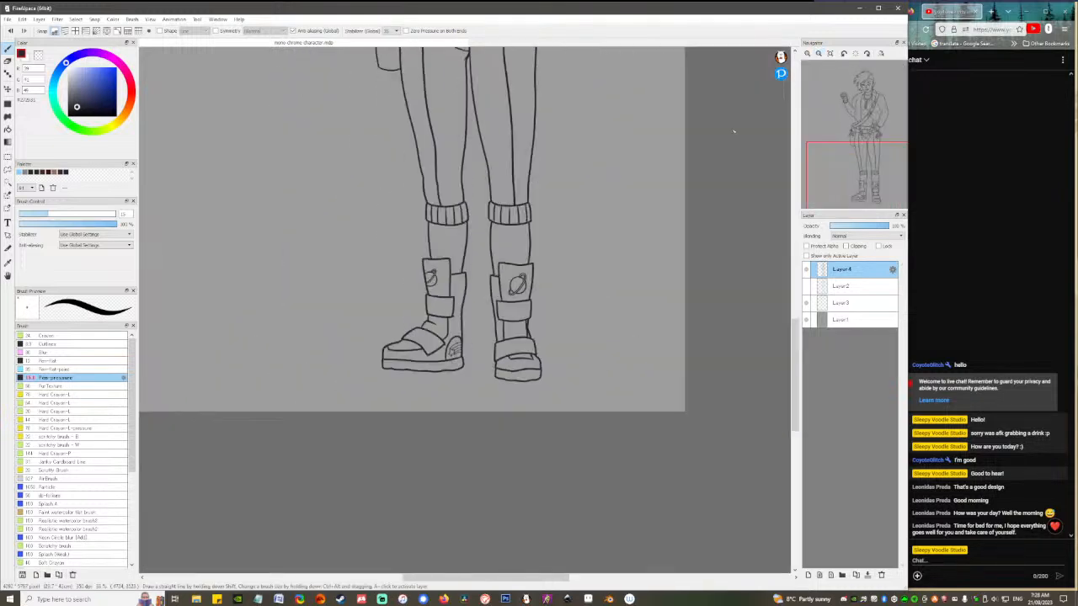
{"action": "mouse_move", "coordinate": [508, 216]}
{"action": "left_mouse_down"}
{"action": "mouse_move", "coordinate": [501, 339]}
{"action": "mouse_move", "coordinate": [482, 378]}
{"action": "left_mouse_up"}
{"action": "left_click_drag", "start_coordinate": [482, 416], "coordinate": [477, 312]}
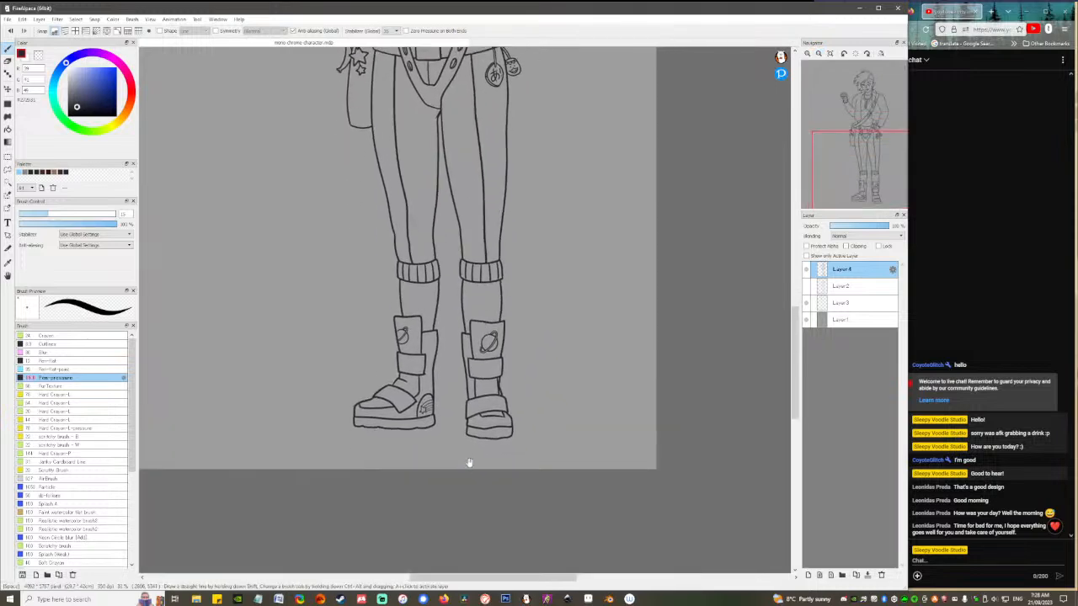
{"action": "scroll", "coordinate": [477, 434], "scroll_direction": "up", "scroll_amount": 2}
{"action": "scroll", "coordinate": [480, 437], "scroll_direction": "down", "scroll_amount": 4}
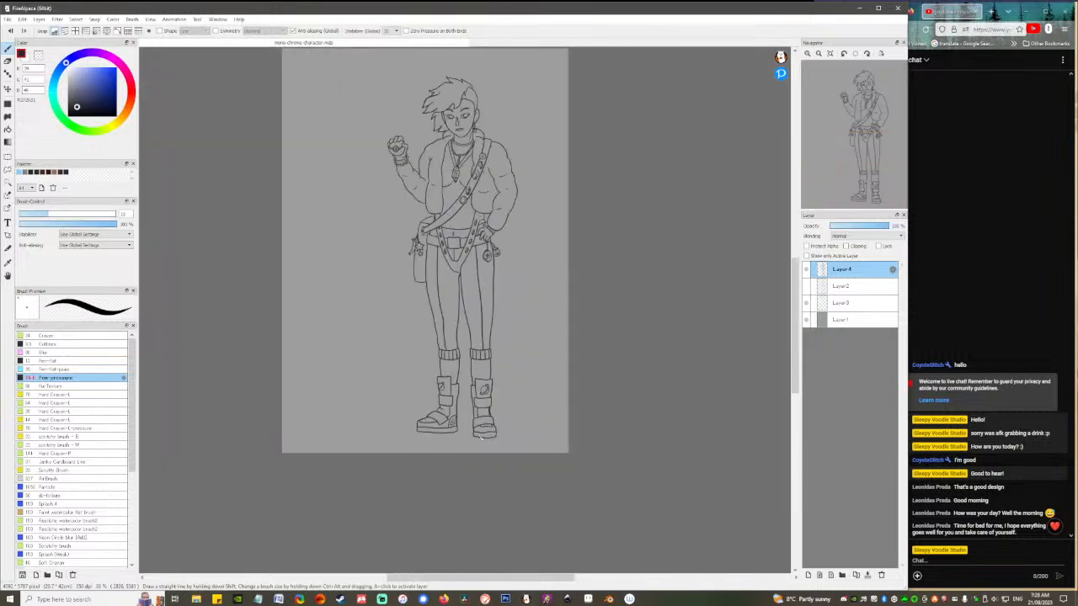
{"action": "scroll", "coordinate": [480, 437], "scroll_direction": "up", "scroll_amount": 3}
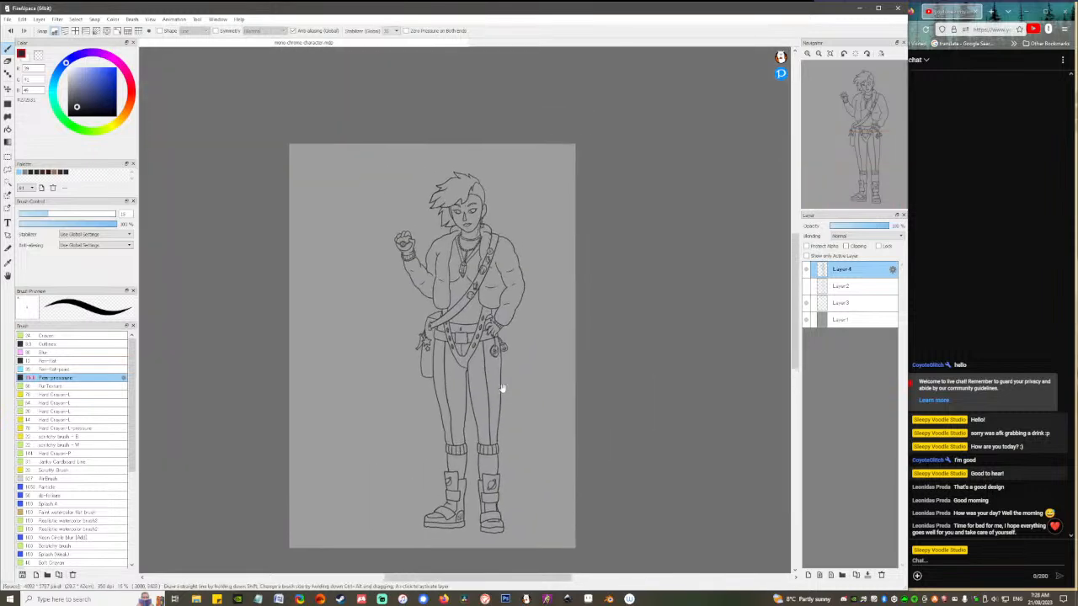
{"action": "left_click", "coordinate": [808, 54]}
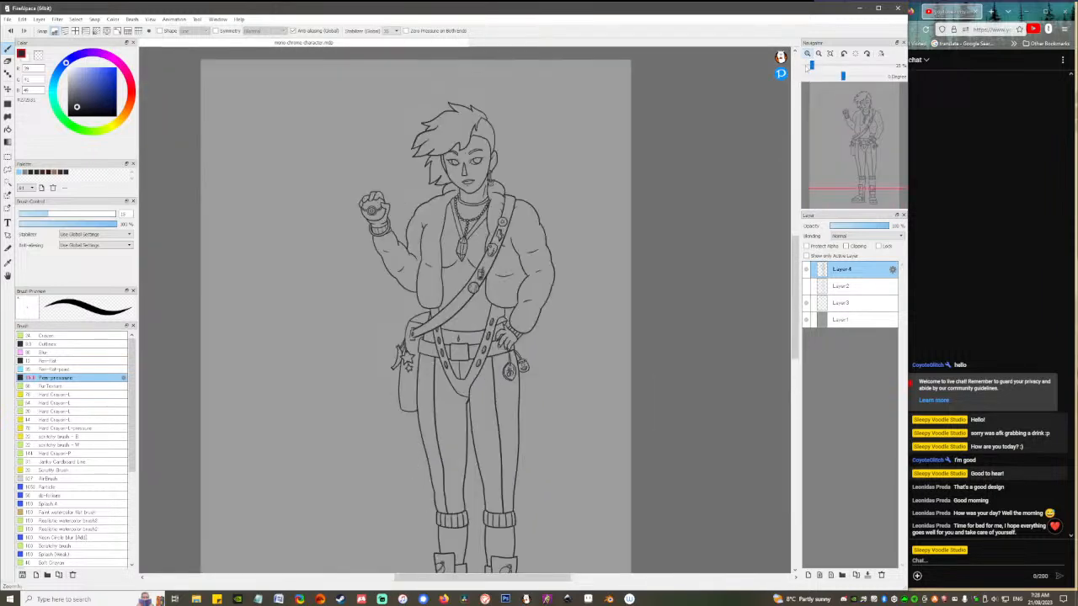
Examine the torso, jacket sleeves and bent elbow in the line art, undoing a stray stroke at the elbow.
{"action": "left_click_drag", "start_coordinate": [533, 418], "coordinate": [540, 290]}
{"action": "left_click_drag", "start_coordinate": [560, 240], "coordinate": [548, 298]}
{"action": "left_click_drag", "start_coordinate": [543, 252], "coordinate": [537, 308]}
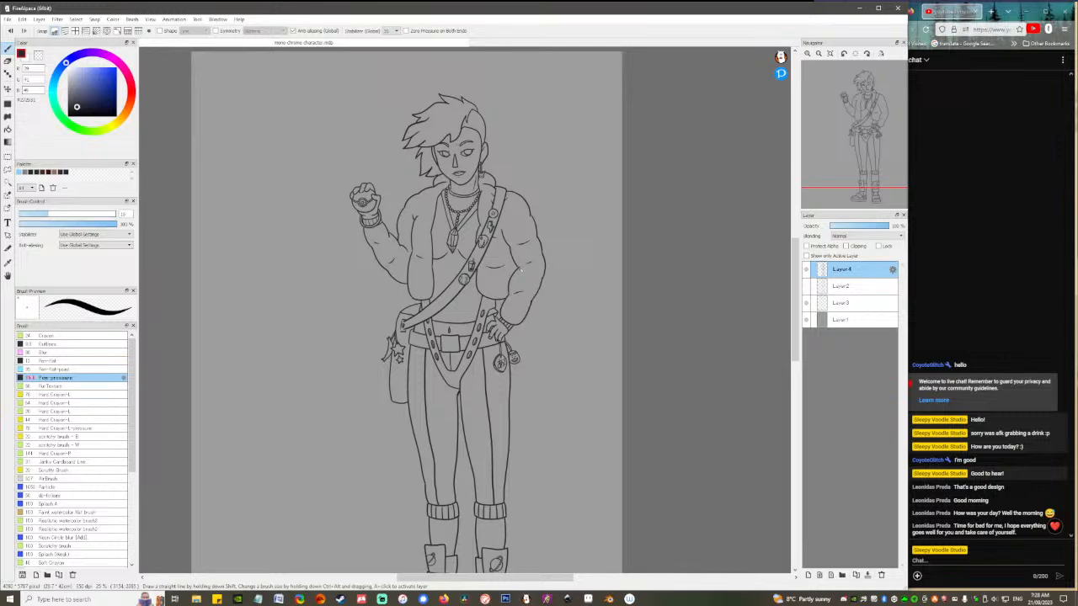
{"action": "scroll", "coordinate": [526, 252], "scroll_direction": "up", "scroll_amount": 4}
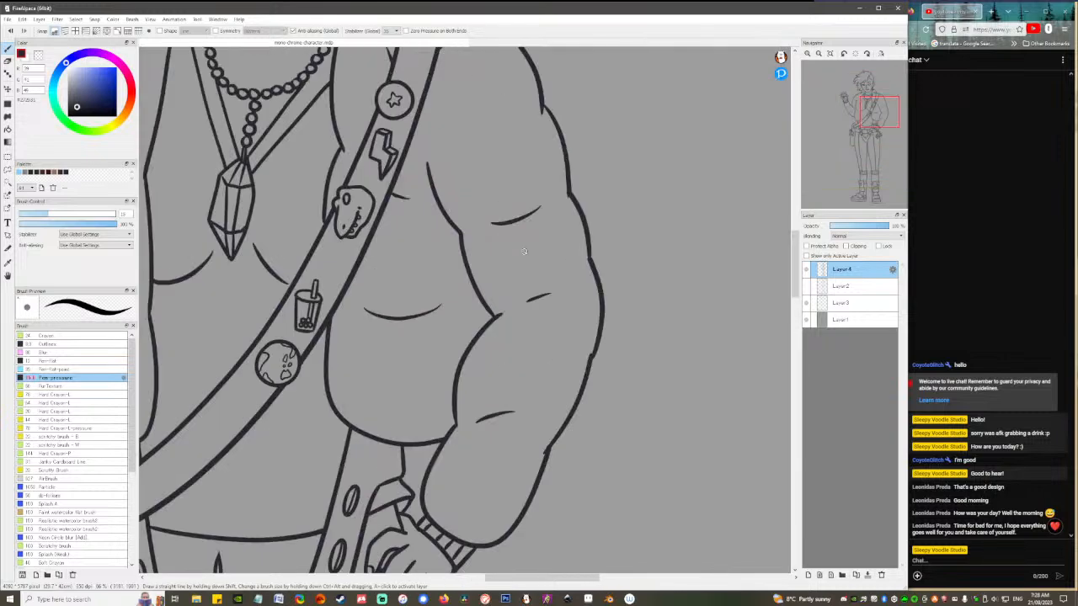
{"action": "scroll", "coordinate": [524, 251], "scroll_direction": "down", "scroll_amount": 1}
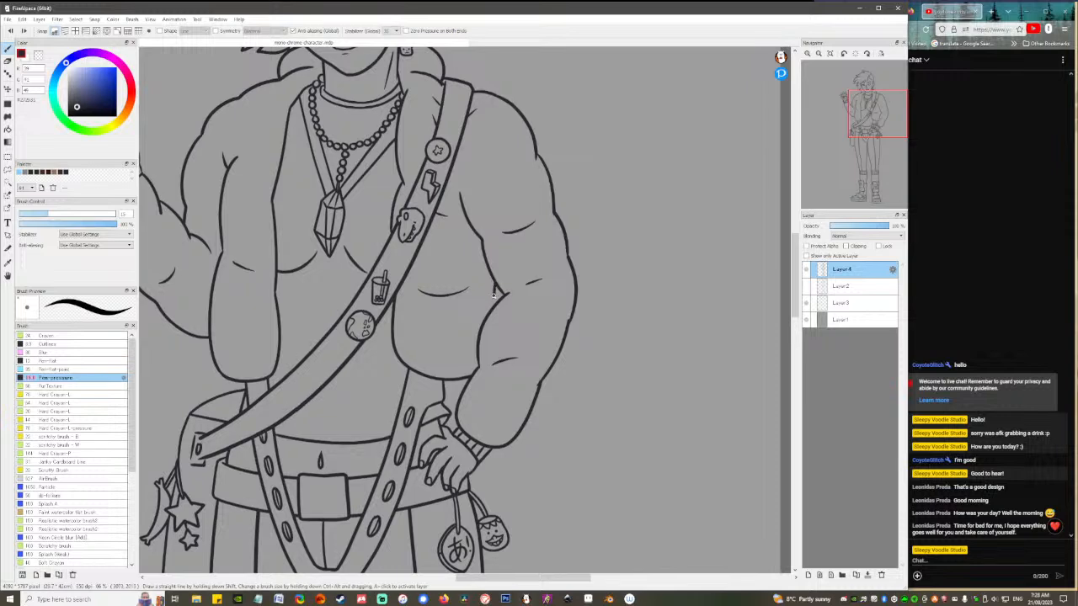
{"action": "key", "text": "ctrl+z"}
{"action": "scroll", "coordinate": [539, 315], "scroll_direction": "down", "scroll_amount": 3}
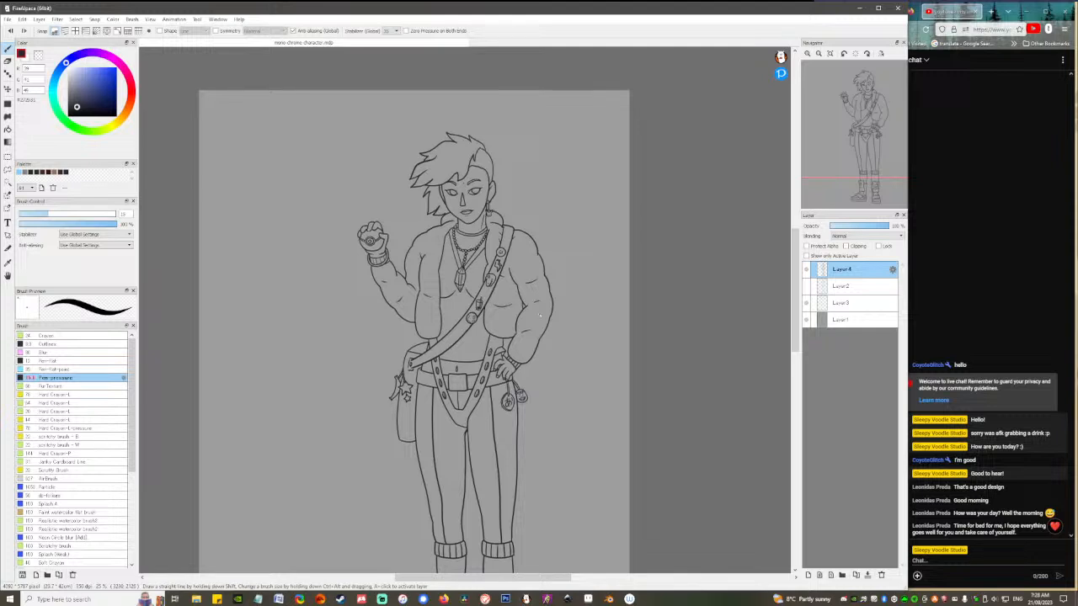
{"action": "scroll", "coordinate": [574, 292], "scroll_direction": "up", "scroll_amount": 3}
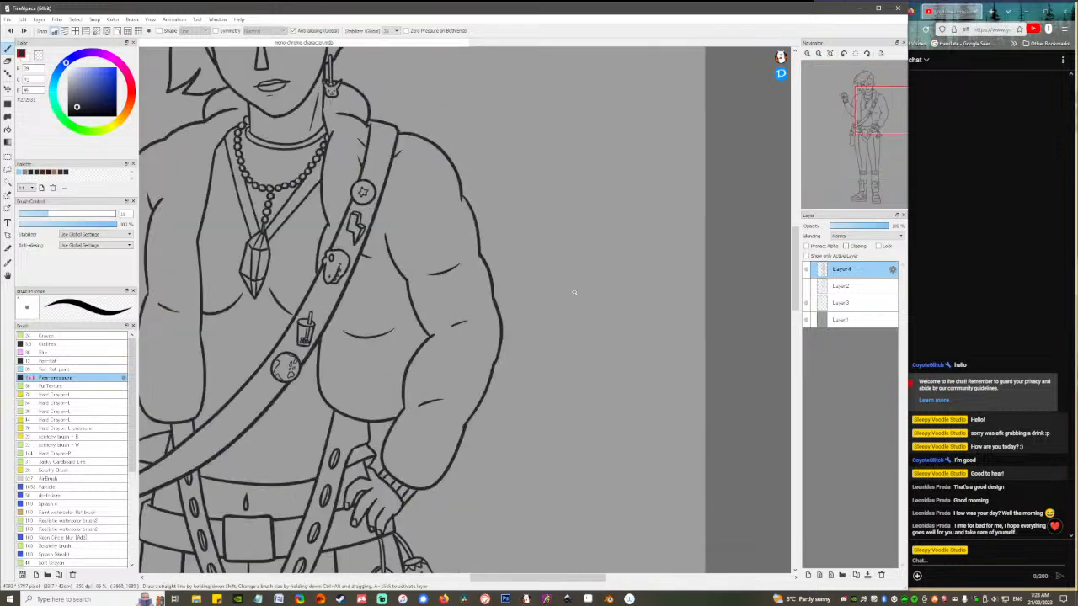
{"action": "left_click_drag", "start_coordinate": [573, 292], "coordinate": [636, 330]}
Try a size 20 crease stroke at the hip-side arm's inner elbow on a new layer, and delete that layer.
{"action": "left_click", "coordinate": [808, 575]}
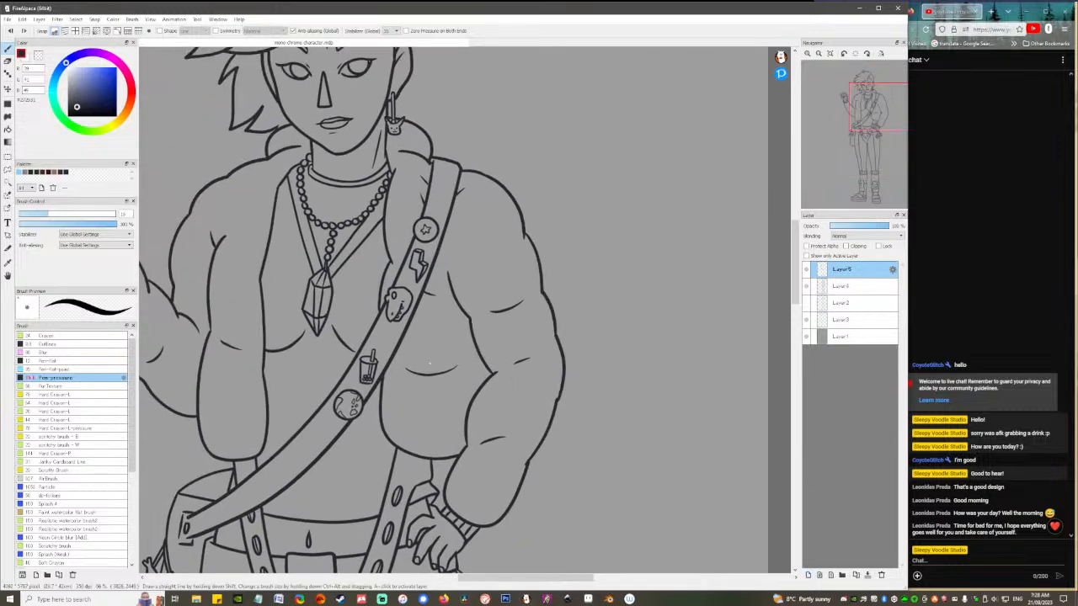
{"action": "type", "text": "20"}
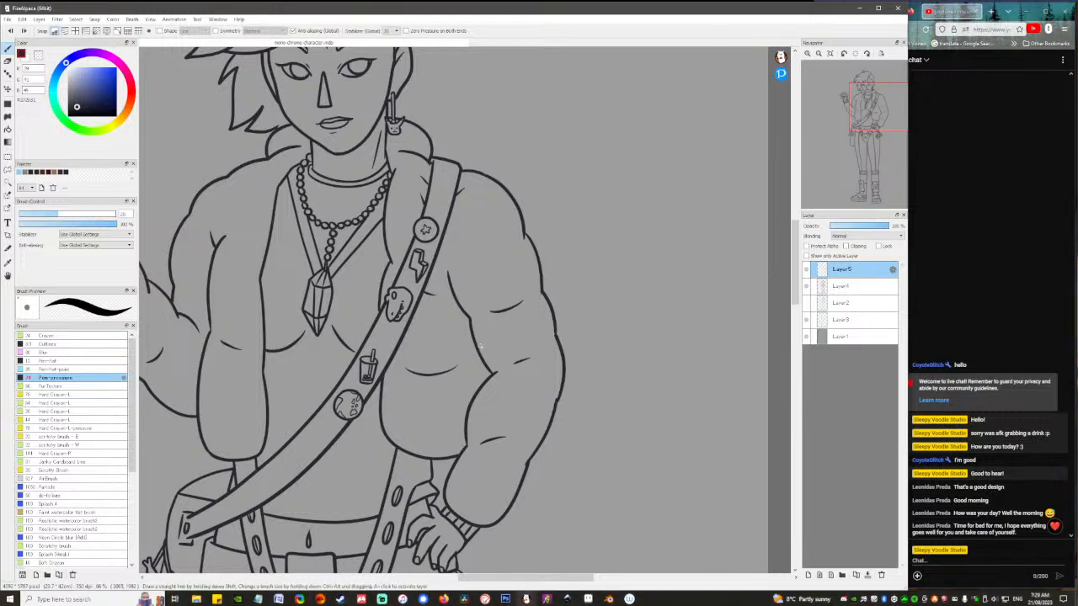
{"action": "left_click_drag", "start_coordinate": [480, 345], "coordinate": [484, 384]}
{"action": "key", "text": "ctrl+z"}
{"action": "key", "text": "e"}
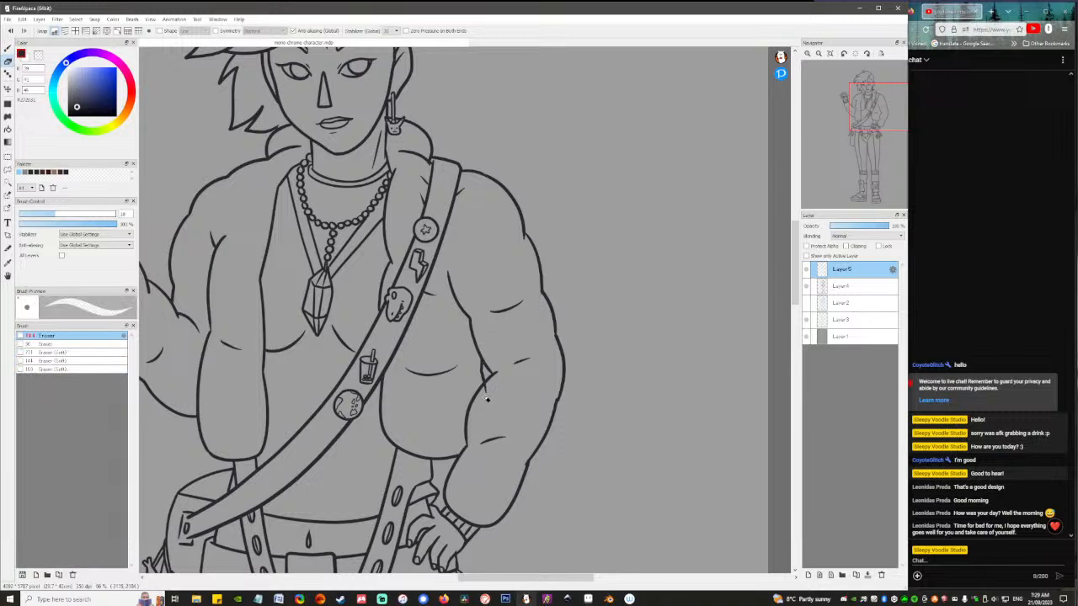
{"action": "left_click_drag", "start_coordinate": [486, 383], "coordinate": [477, 391]}
{"action": "scroll", "coordinate": [497, 385], "scroll_direction": "down", "scroll_amount": 5}
{"action": "left_click_drag", "start_coordinate": [583, 445], "coordinate": [606, 297]}
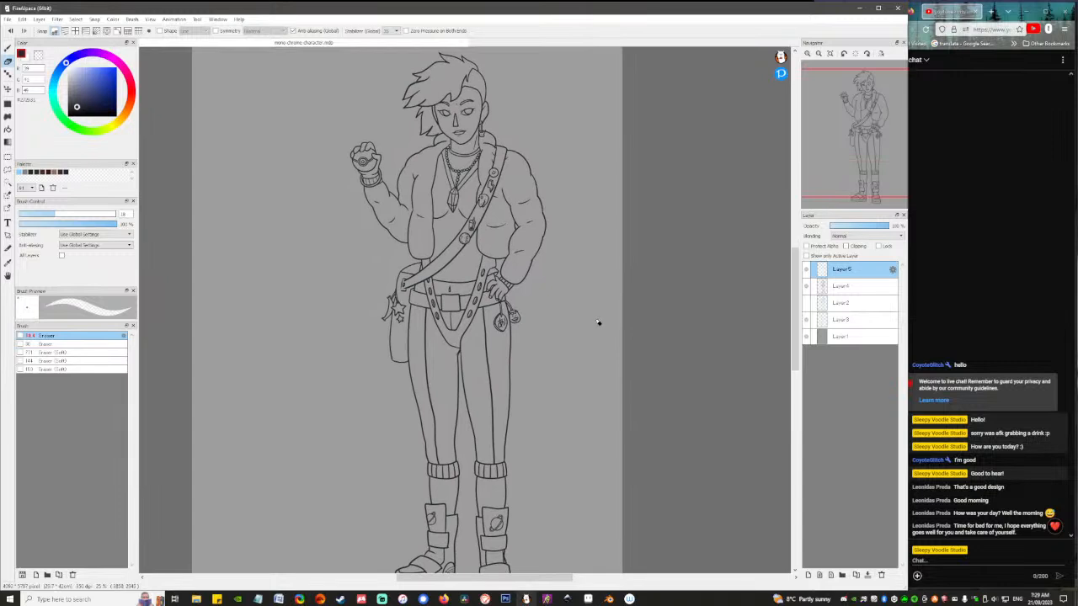
{"action": "mouse_move", "coordinate": [590, 341]}
{"action": "left_mouse_down"}
{"action": "mouse_move", "coordinate": [577, 324]}
{"action": "mouse_move", "coordinate": [505, 360]}
{"action": "mouse_move", "coordinate": [512, 260]}
{"action": "mouse_move", "coordinate": [494, 323]}
{"action": "left_mouse_up"}
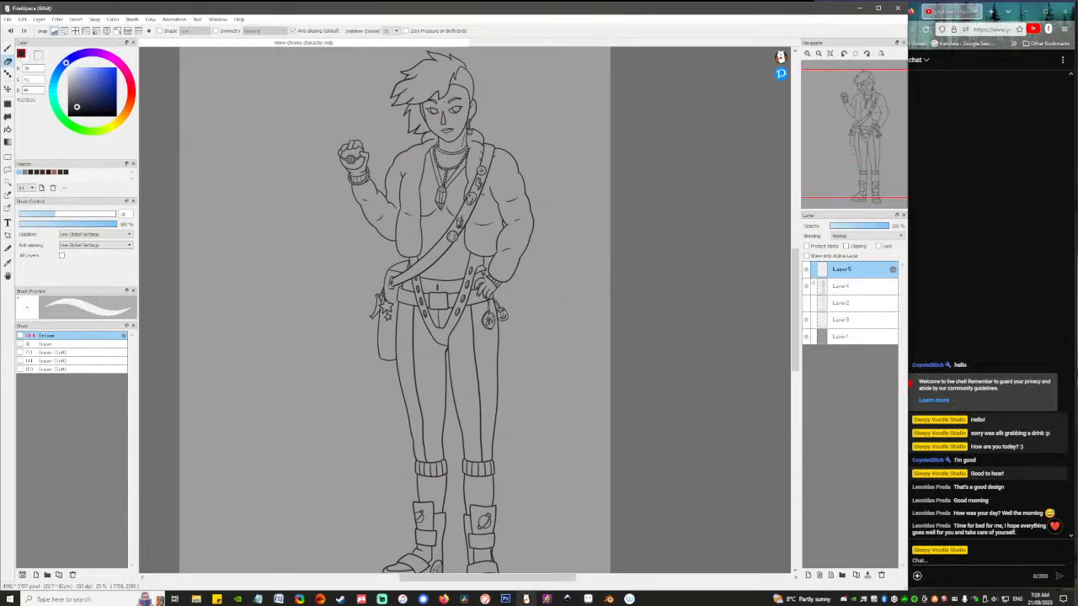
{"action": "left_click", "coordinate": [880, 575]}
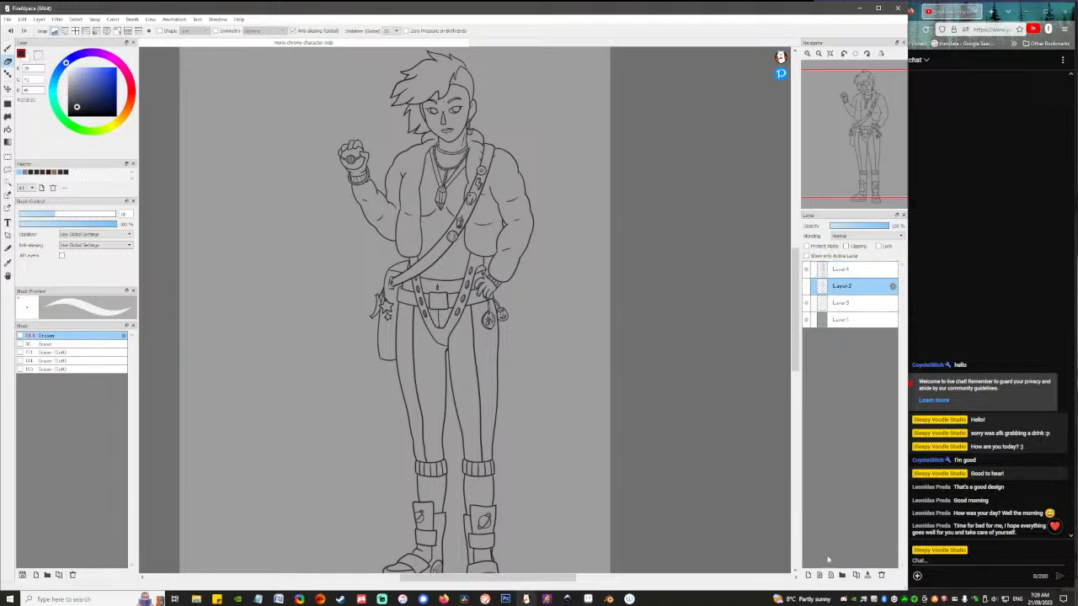
Add a new colour layer directly beneath the line-art layer and save the drawing.
{"action": "left_click", "coordinate": [808, 575]}
{"action": "key", "text": "g"}
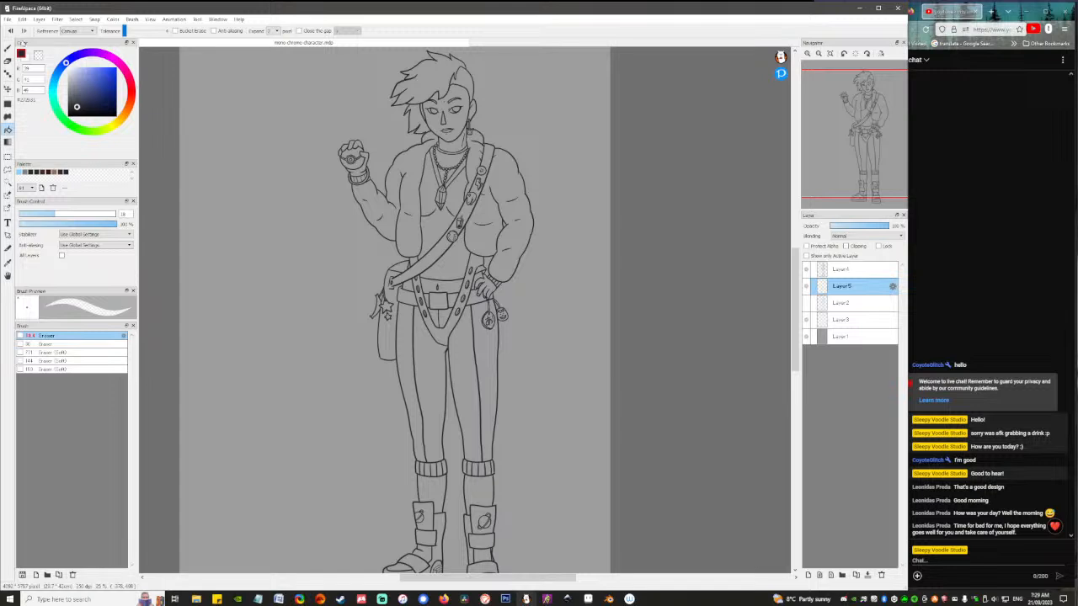
{"action": "left_click", "coordinate": [7, 20]}
{"action": "left_click", "coordinate": [25, 102]}
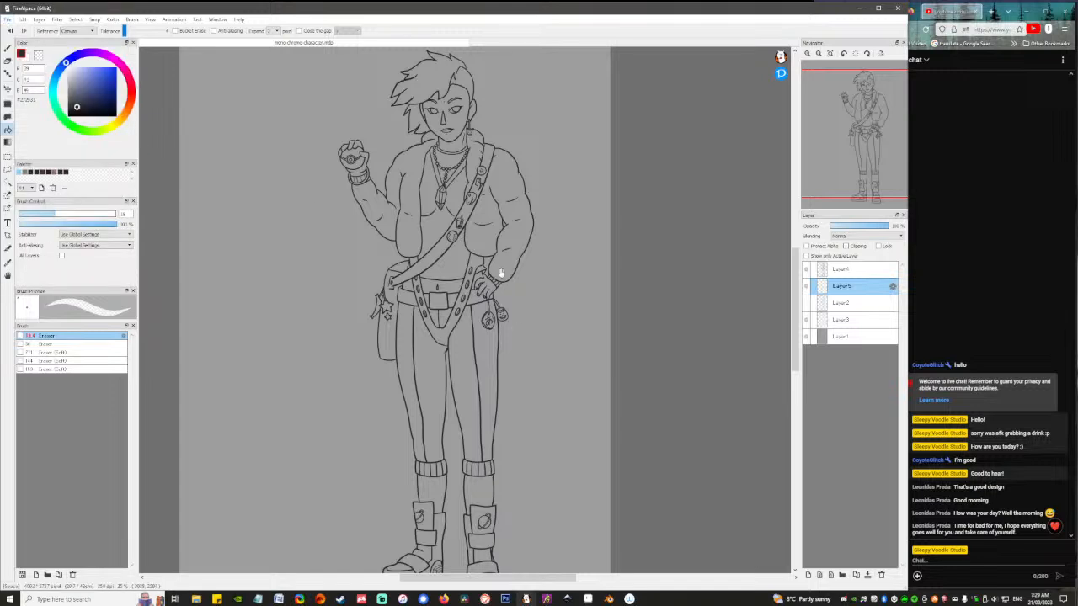
Fill the upper half and the centre button of the held park ball with bright yellow.
{"action": "left_click_drag", "start_coordinate": [501, 271], "coordinate": [502, 313]}
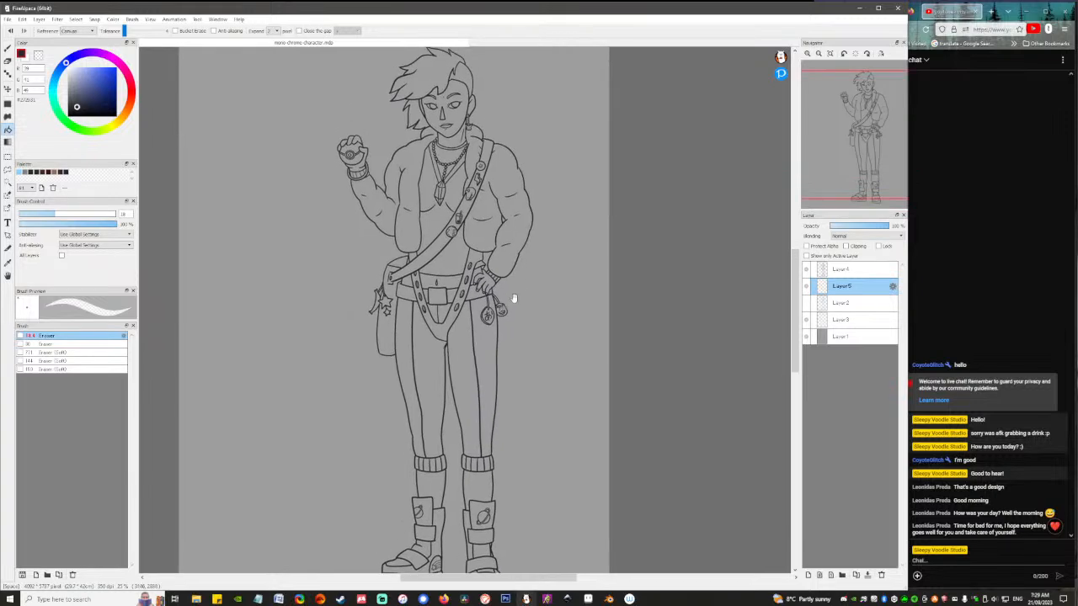
{"action": "mouse_move", "coordinate": [838, 63]}
{"action": "left_click_drag", "start_coordinate": [812, 66], "coordinate": [811, 68]}
{"action": "left_click_drag", "start_coordinate": [528, 279], "coordinate": [573, 279]}
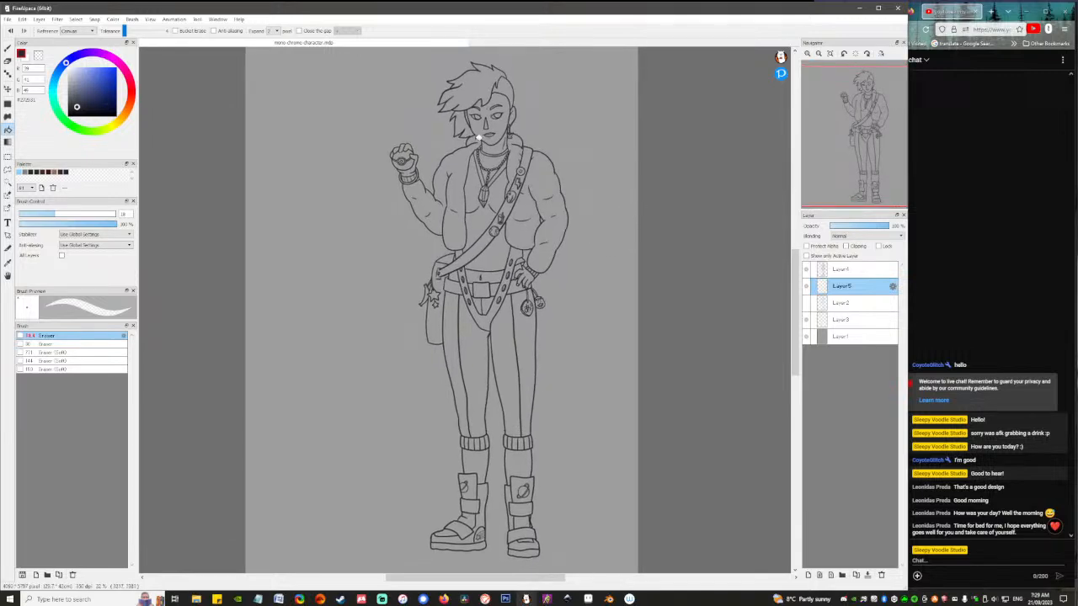
{"action": "scroll", "coordinate": [411, 128], "scroll_direction": "up", "scroll_amount": 5}
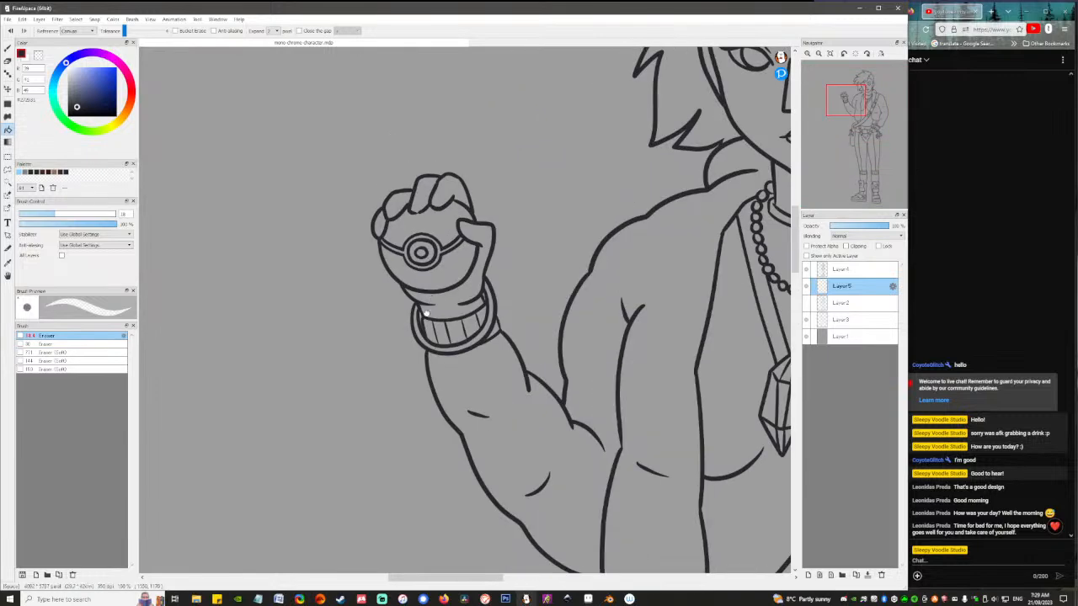
{"action": "left_click_drag", "start_coordinate": [460, 282], "coordinate": [407, 290]}
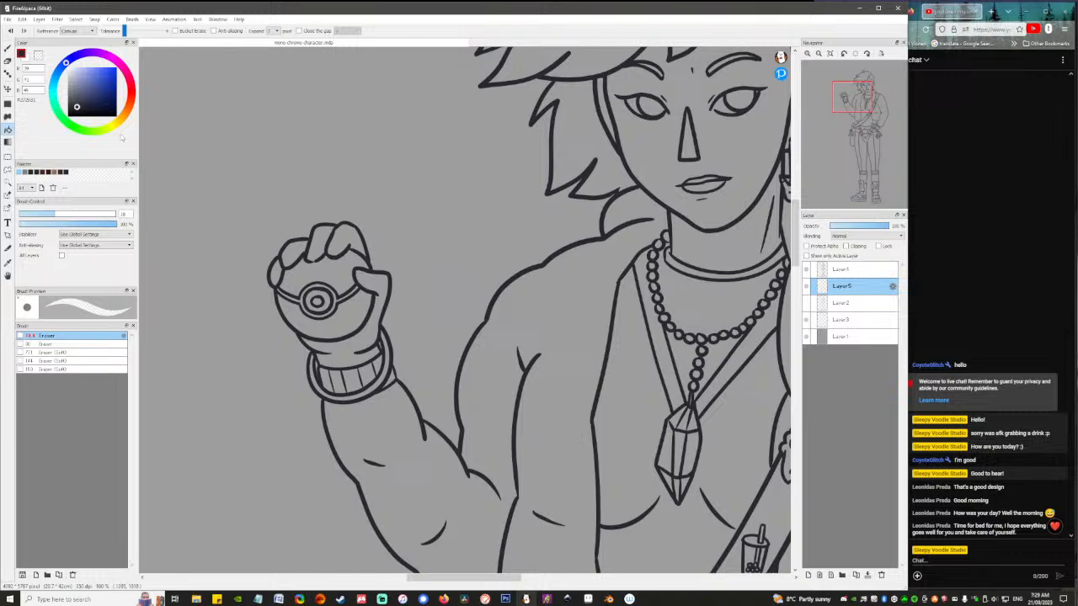
{"action": "left_click", "coordinate": [117, 127]}
{"action": "left_click", "coordinate": [105, 74]}
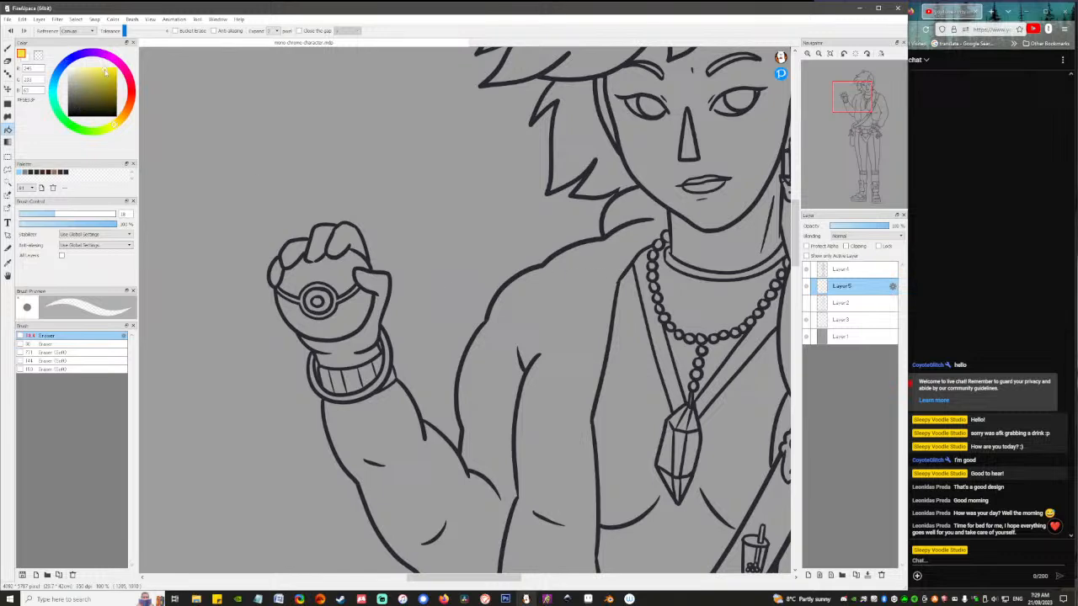
{"action": "left_click", "coordinate": [337, 276]}
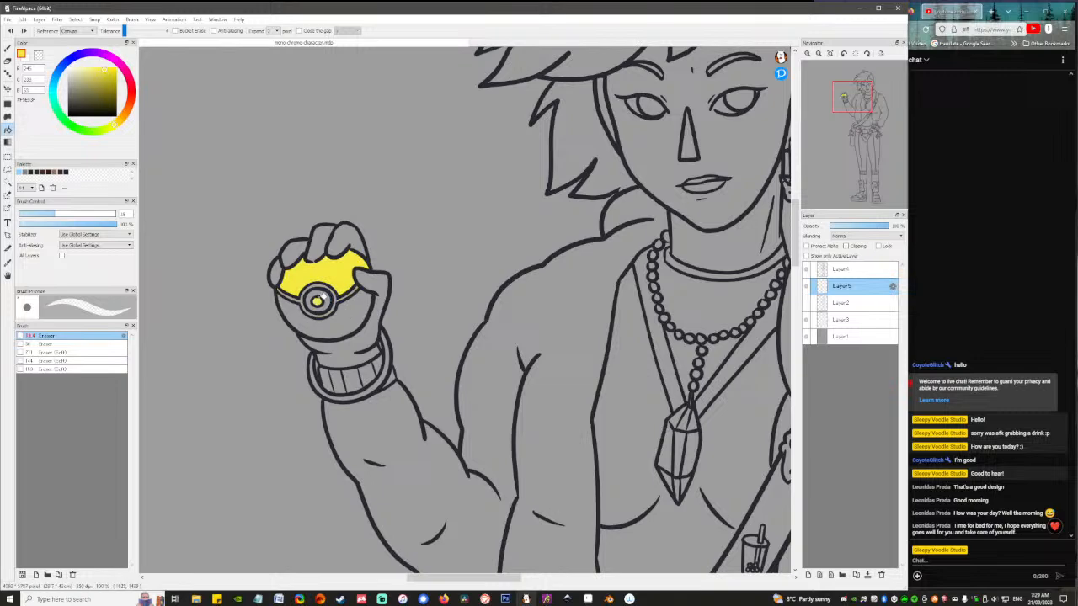
{"action": "left_click", "coordinate": [319, 300]}
Fill the ball's band and outer button ring with medium blue, and its lower half with off-white.
{"action": "left_click", "coordinate": [55, 80]}
{"action": "left_click", "coordinate": [101, 73]}
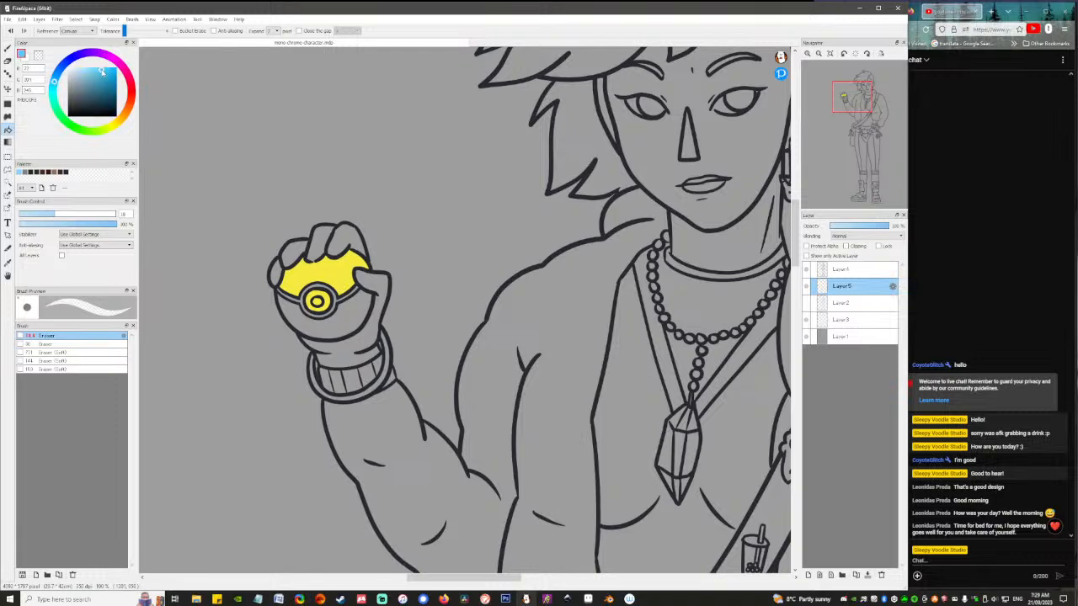
{"action": "left_click", "coordinate": [305, 298]}
{"action": "left_click", "coordinate": [444, 599]}
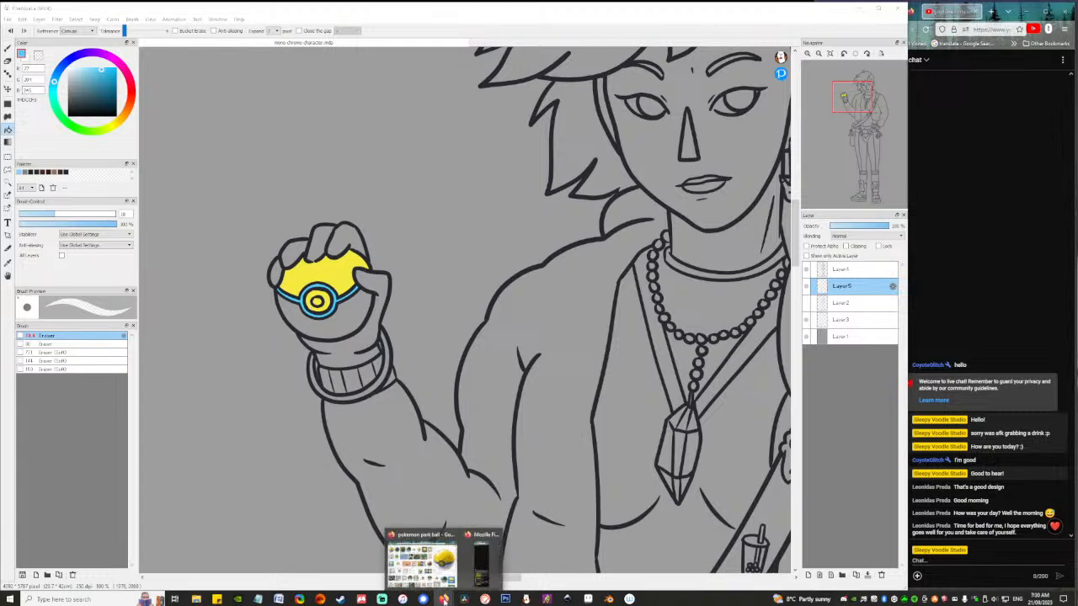
{"action": "left_click", "coordinate": [105, 74]}
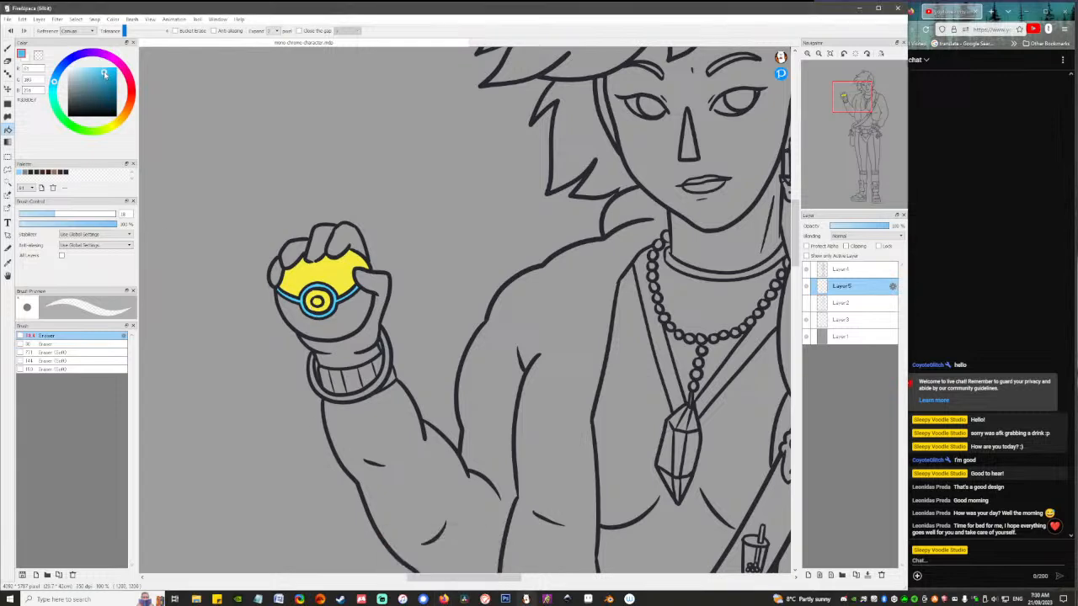
{"action": "left_click", "coordinate": [55, 78]}
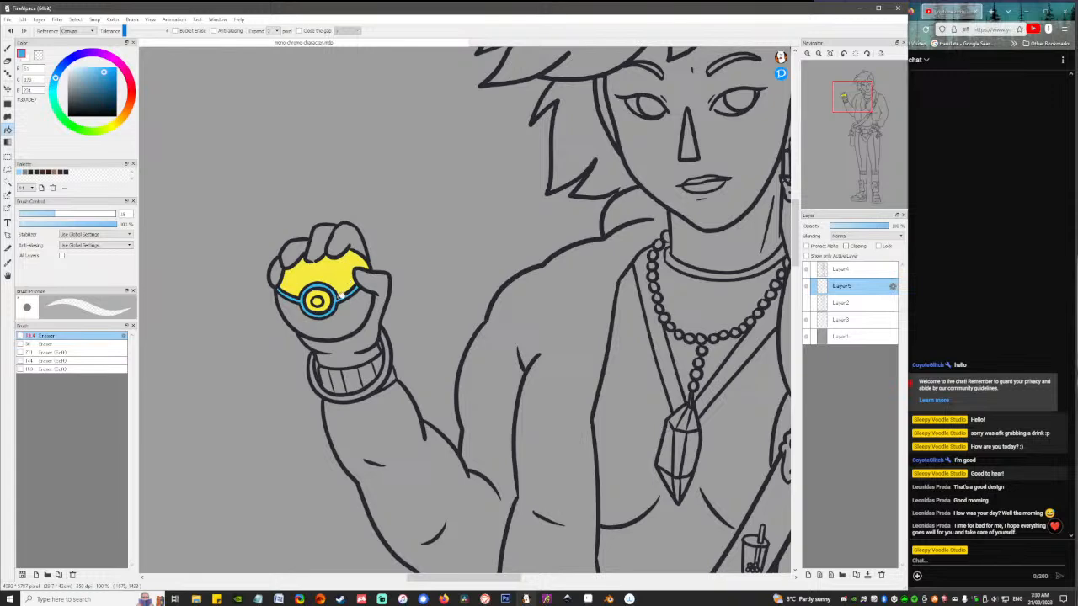
{"action": "left_click_drag", "start_coordinate": [76, 74], "coordinate": [70, 70]}
{"action": "left_click", "coordinate": [331, 324]}
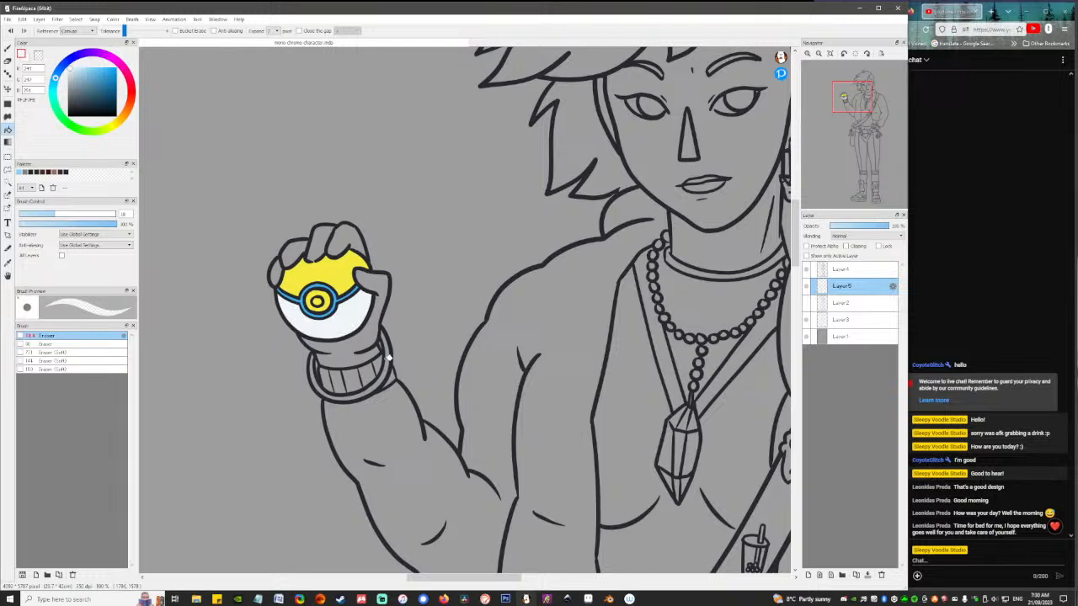
Mix a light peach skin colour and paint a small dab with the brush beneath the inner corner of the eye.
{"action": "left_click_drag", "start_coordinate": [549, 360], "coordinate": [472, 376]}
{"action": "mouse_move", "coordinate": [542, 379]}
{"action": "left_mouse_down"}
{"action": "mouse_move", "coordinate": [534, 399]}
{"action": "mouse_move", "coordinate": [486, 409]}
{"action": "left_mouse_up"}
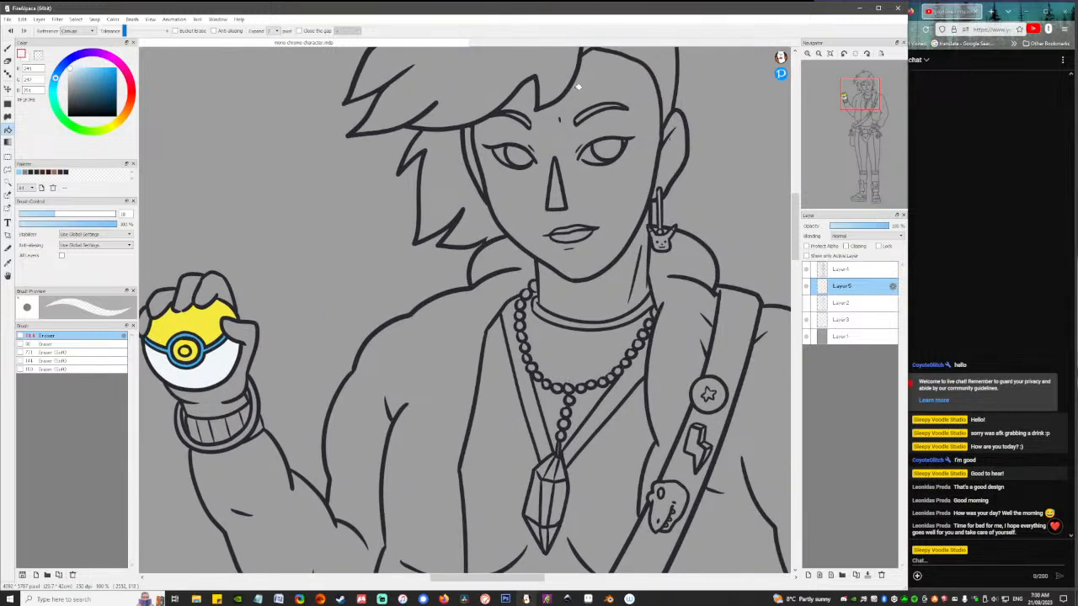
{"action": "left_click_drag", "start_coordinate": [674, 320], "coordinate": [599, 503]}
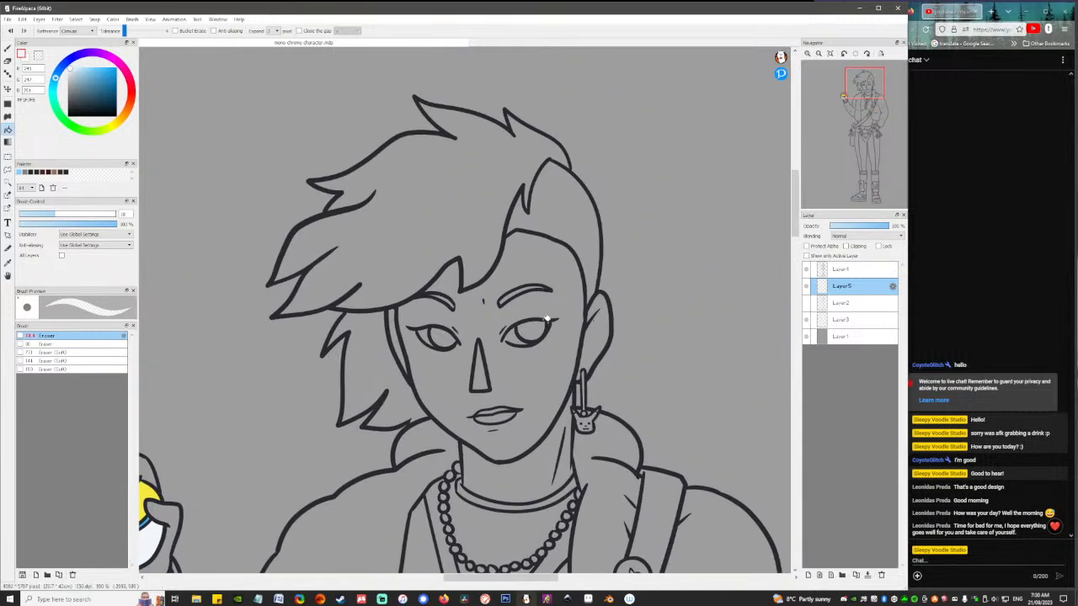
{"action": "left_click_drag", "start_coordinate": [547, 320], "coordinate": [472, 291]}
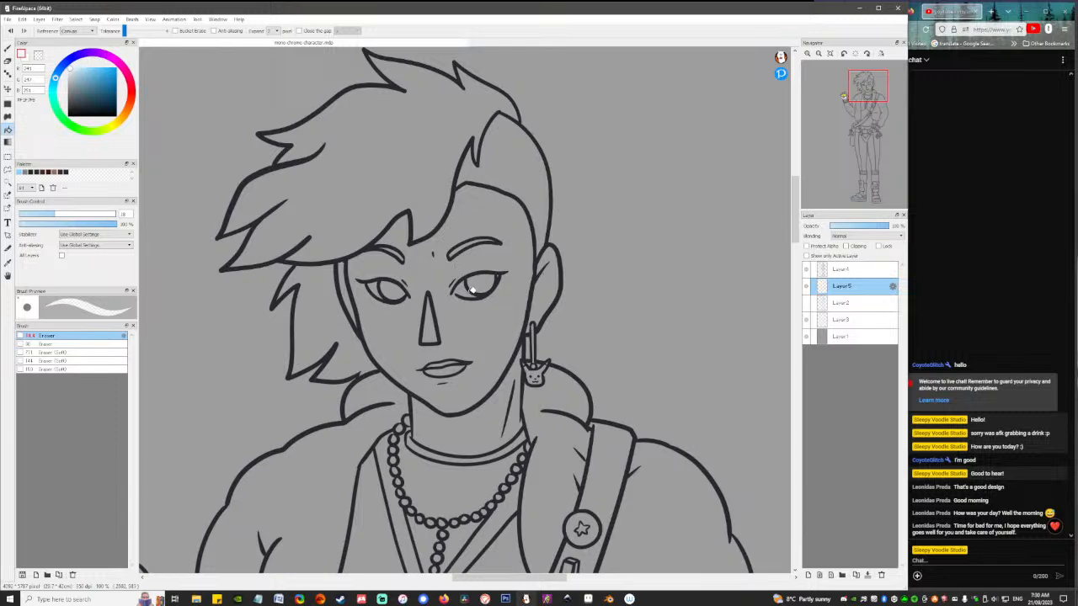
{"action": "key", "text": "b"}
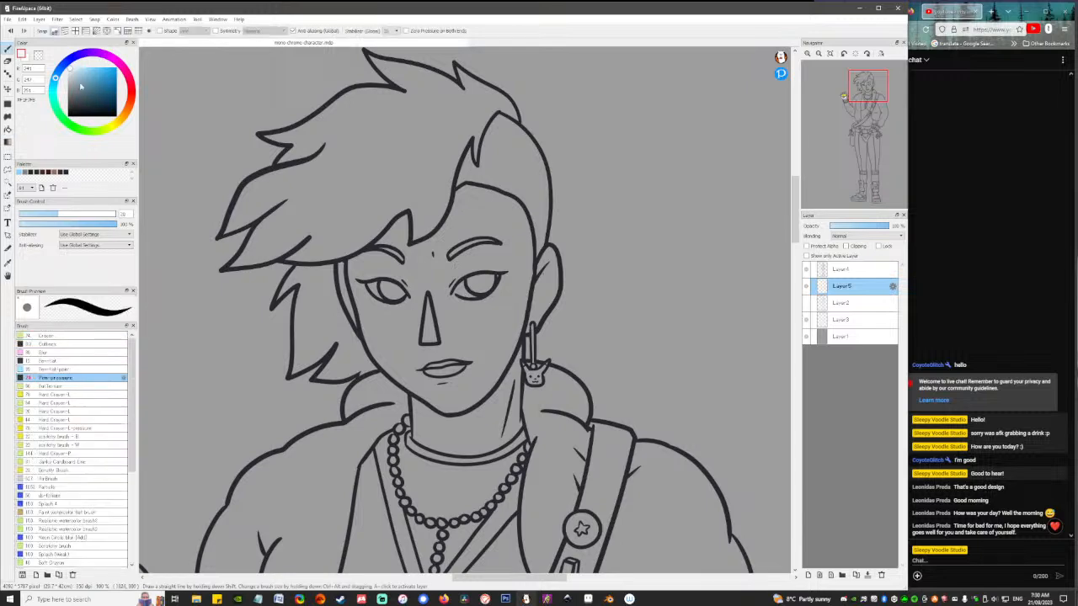
{"action": "left_click", "coordinate": [86, 72]}
{"action": "left_click_drag", "start_coordinate": [86, 73], "coordinate": [87, 74]}
{"action": "left_click_drag", "start_coordinate": [117, 129], "coordinate": [127, 112]}
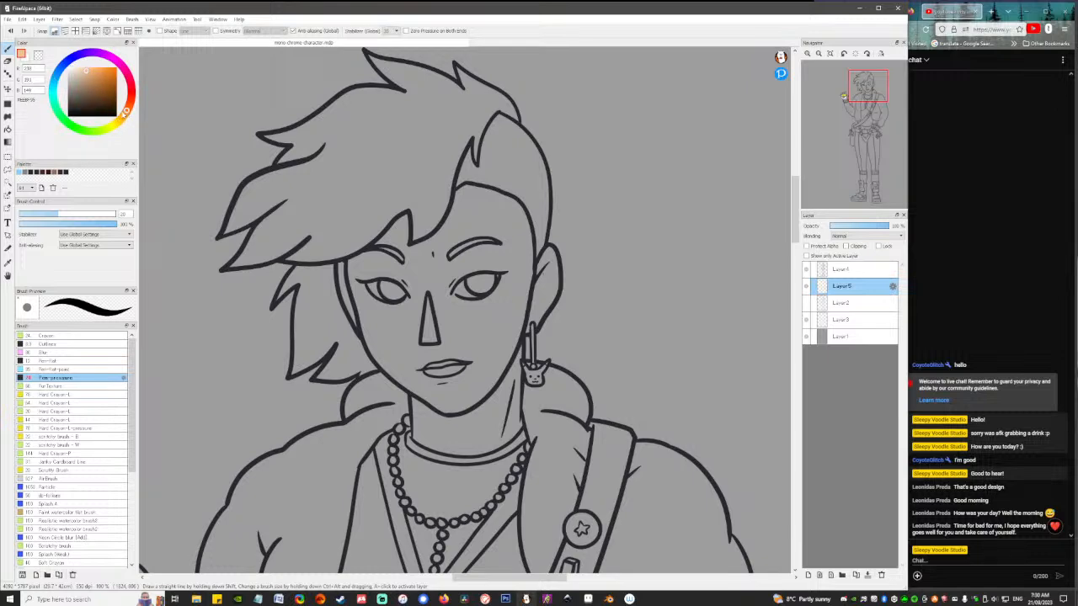
{"action": "left_click_drag", "start_coordinate": [453, 294], "coordinate": [470, 315]}
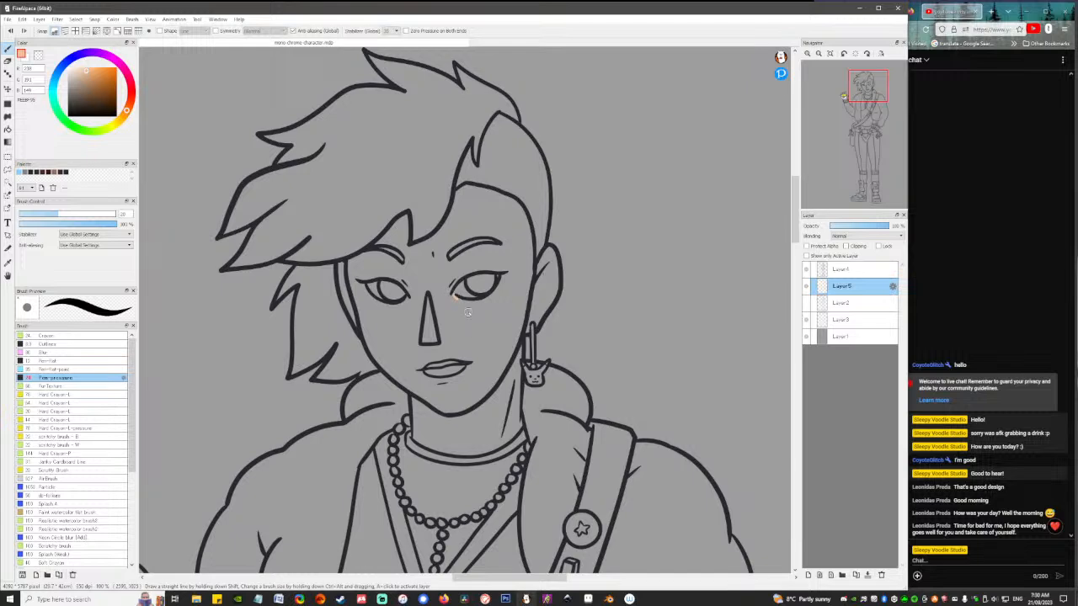
Fill the face, the visible ear and the narrow strip beside the hair with the peach skin colour.
{"action": "key", "text": "f"}
{"action": "left_click", "coordinate": [494, 340]}
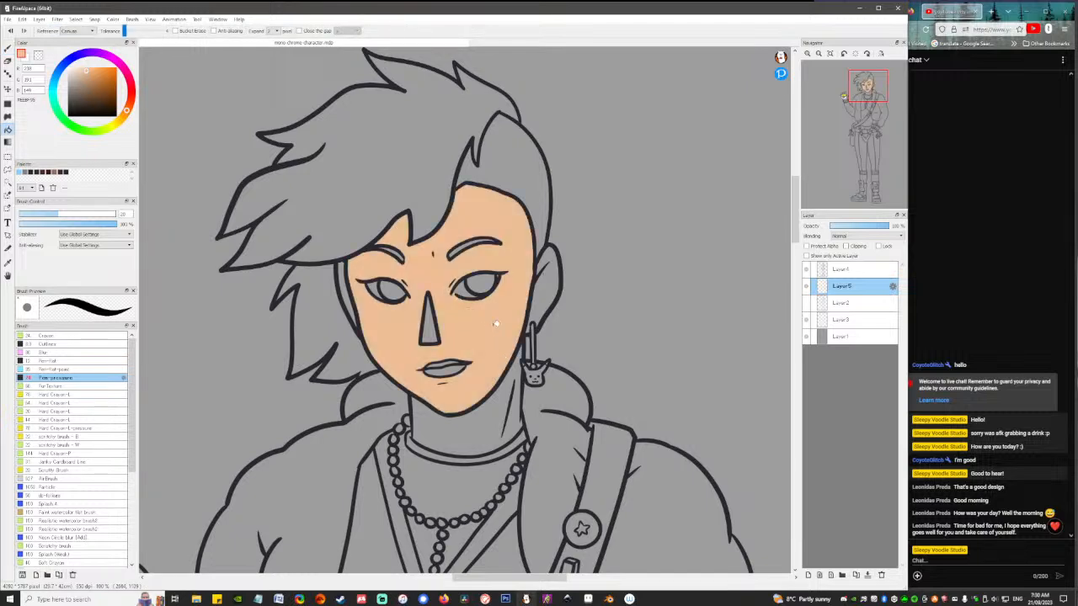
{"action": "left_click", "coordinate": [544, 293]}
{"action": "left_click", "coordinate": [346, 282]}
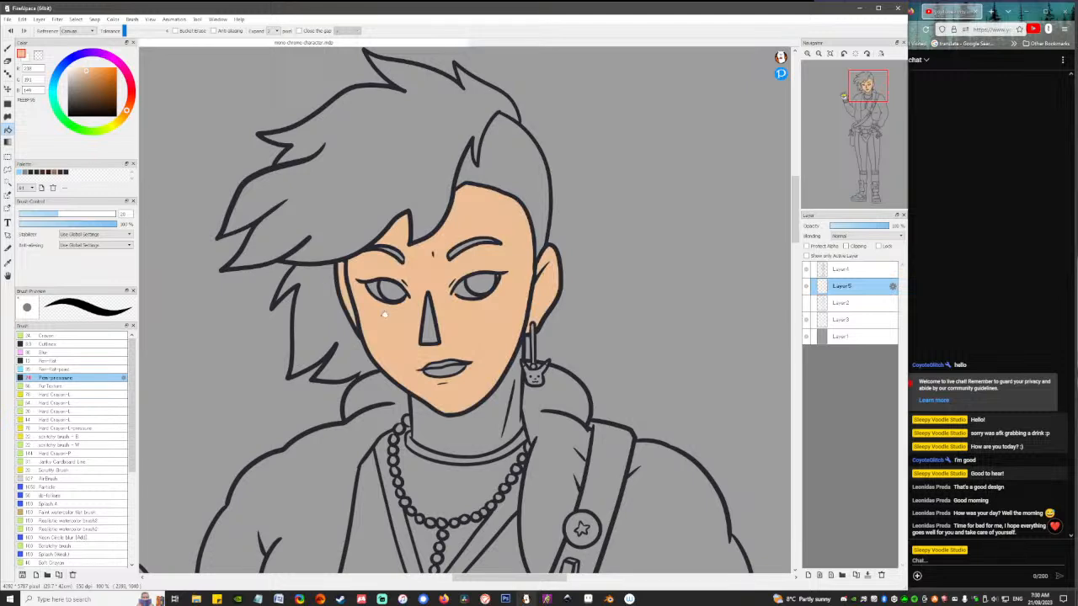
Fill the whites of both eyes with off-white on the flat colour layer, including the small outer corner.
{"action": "key", "text": "e"}
{"action": "left_click", "coordinate": [842, 268]}
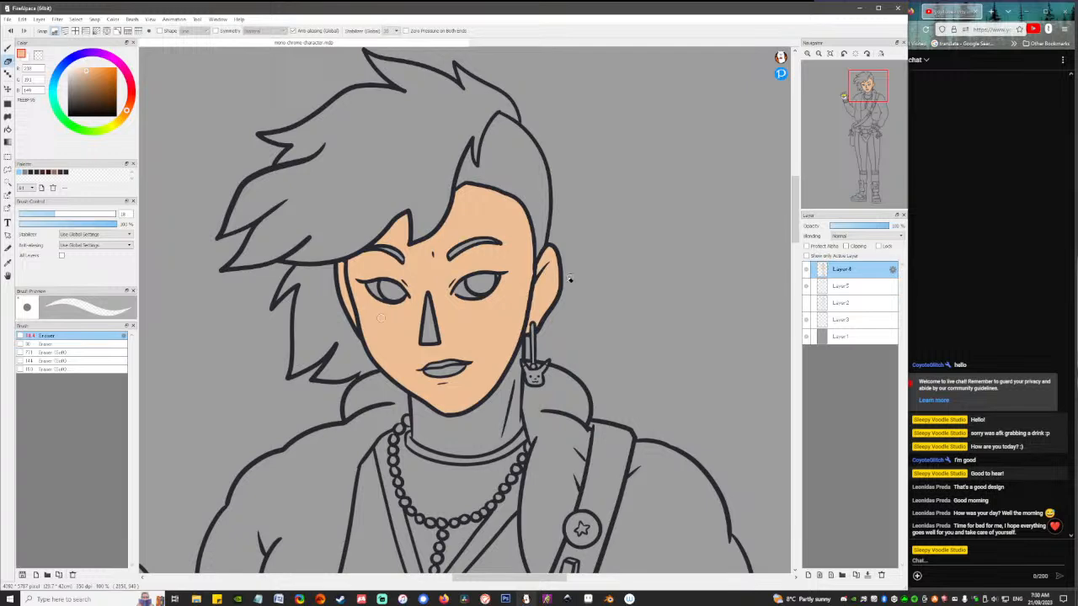
{"action": "key", "text": "g"}
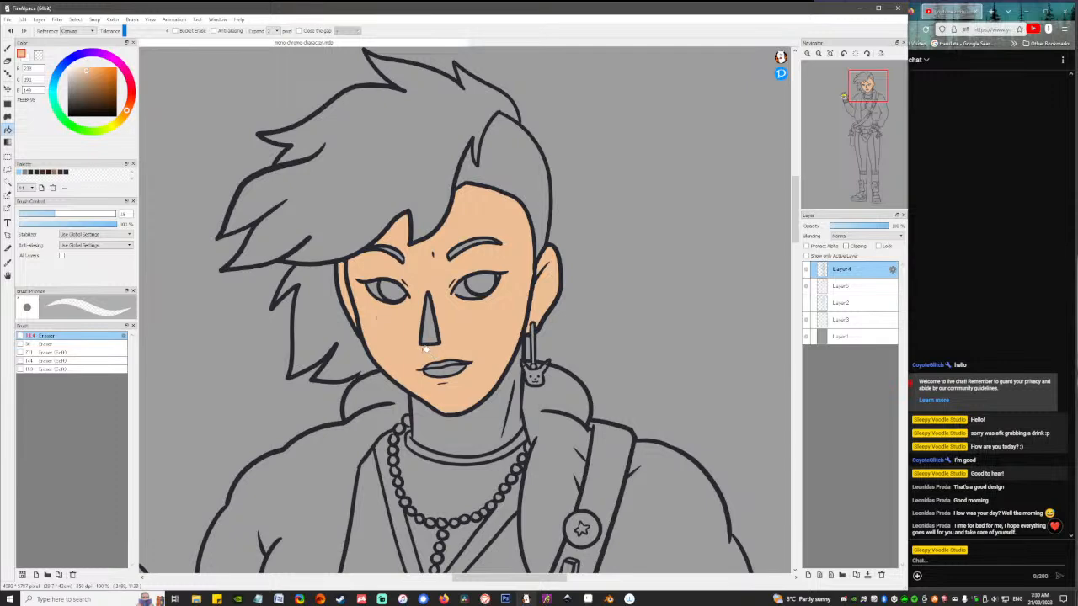
{"action": "left_click", "coordinate": [71, 72]}
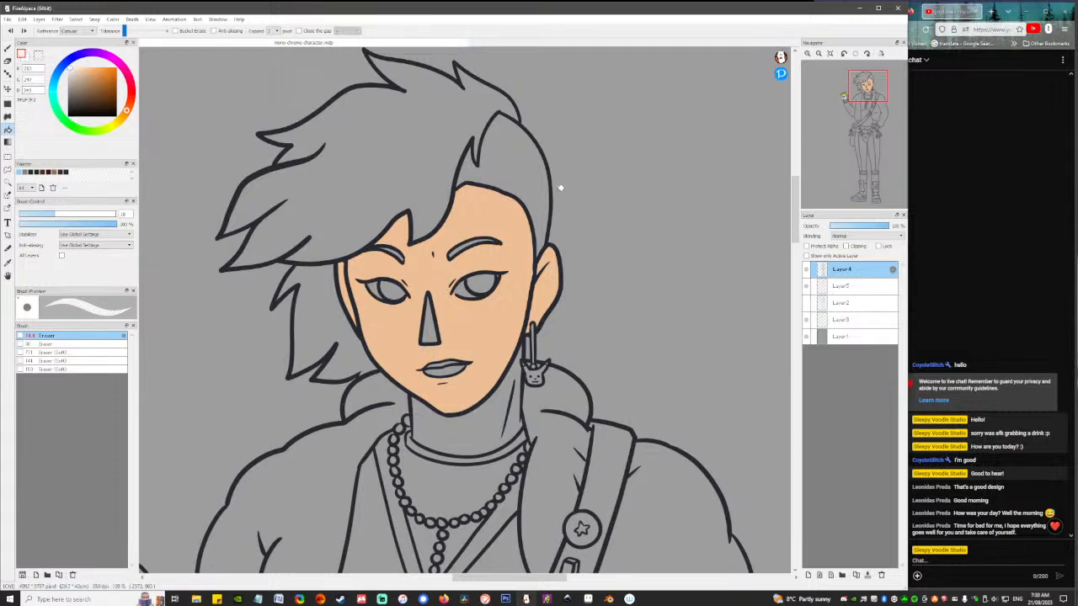
{"action": "left_click", "coordinate": [841, 287]}
{"action": "left_click", "coordinate": [376, 290]}
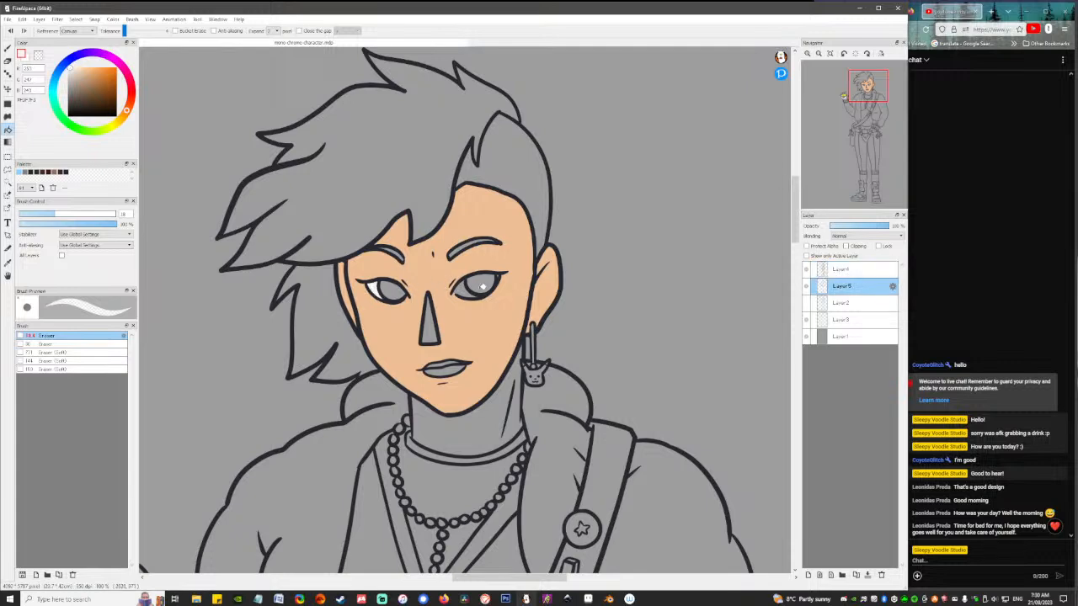
{"action": "left_click", "coordinate": [465, 289]}
{"action": "key", "text": "b"}
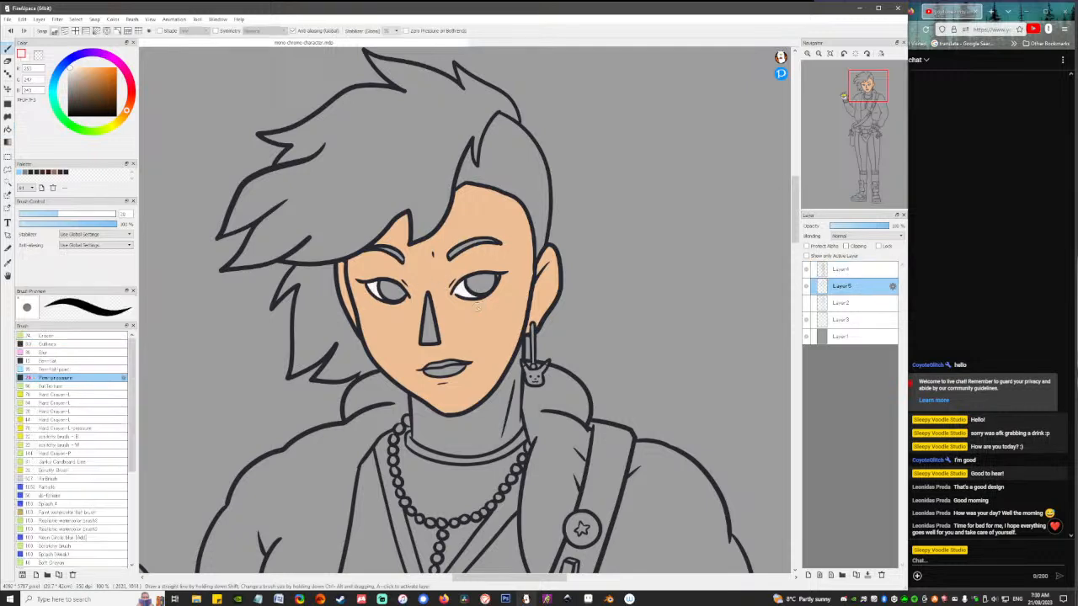
{"action": "scroll", "coordinate": [477, 309], "scroll_direction": "up", "scroll_amount": 2}
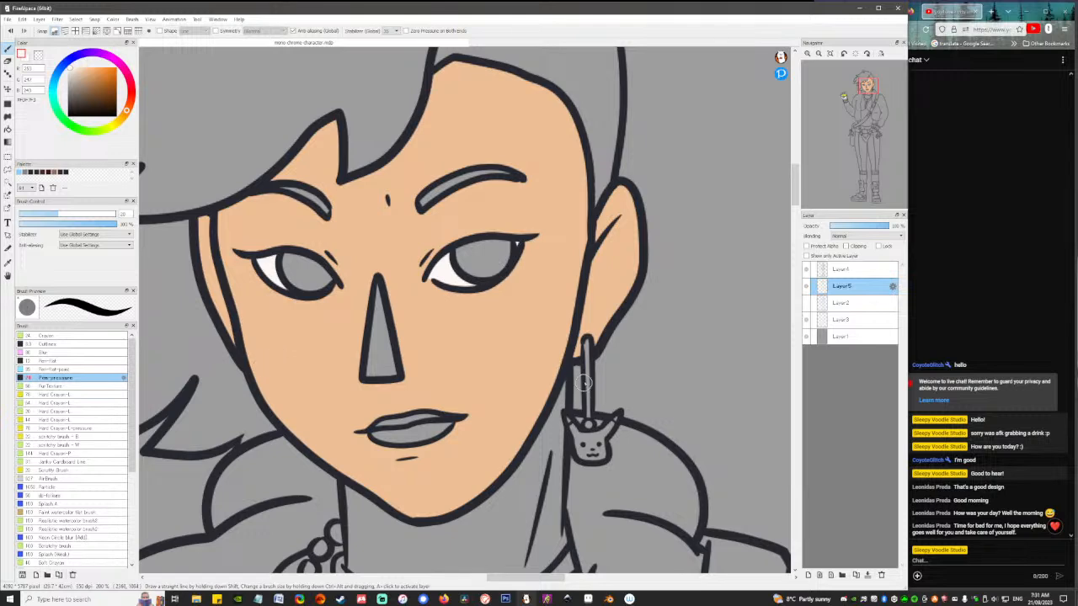
Try a salmon-pink fill, shifted from the skin colour, inside the triangular nose.
{"action": "key", "text": "g"}
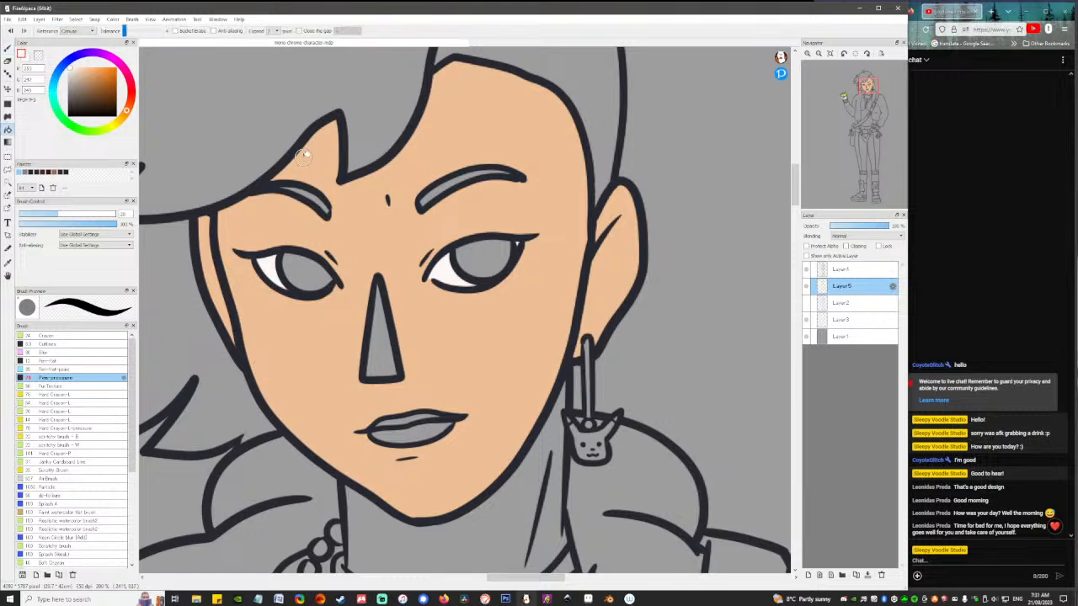
{"action": "scroll", "coordinate": [264, 155], "scroll_direction": "down", "scroll_amount": 1}
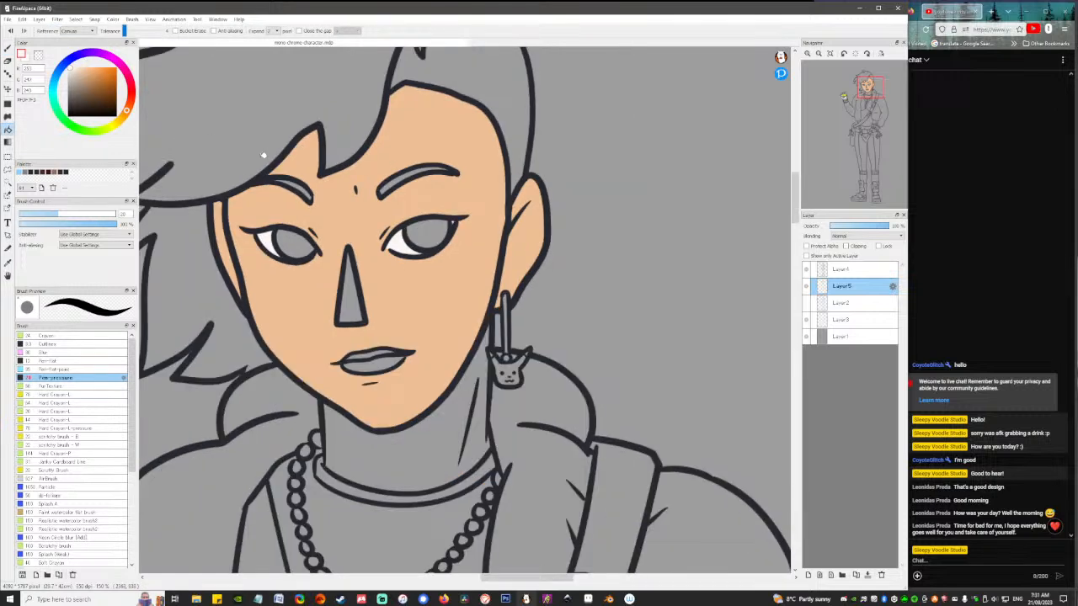
{"action": "scroll", "coordinate": [263, 155], "scroll_direction": "down", "scroll_amount": 3}
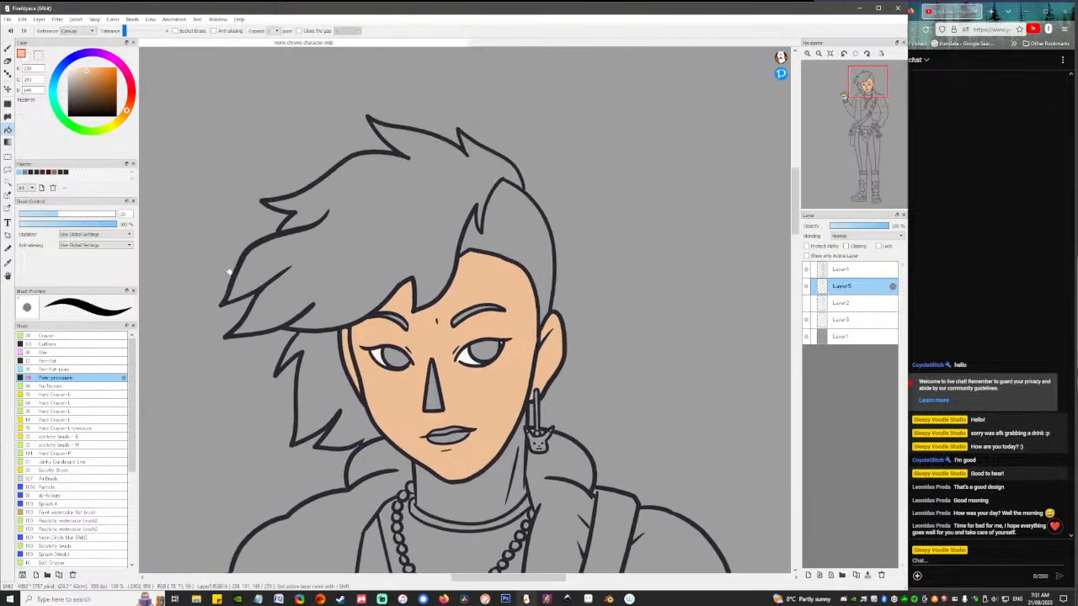
{"action": "left_click_drag", "start_coordinate": [134, 114], "coordinate": [92, 74]}
{"action": "left_click", "coordinate": [434, 396]}
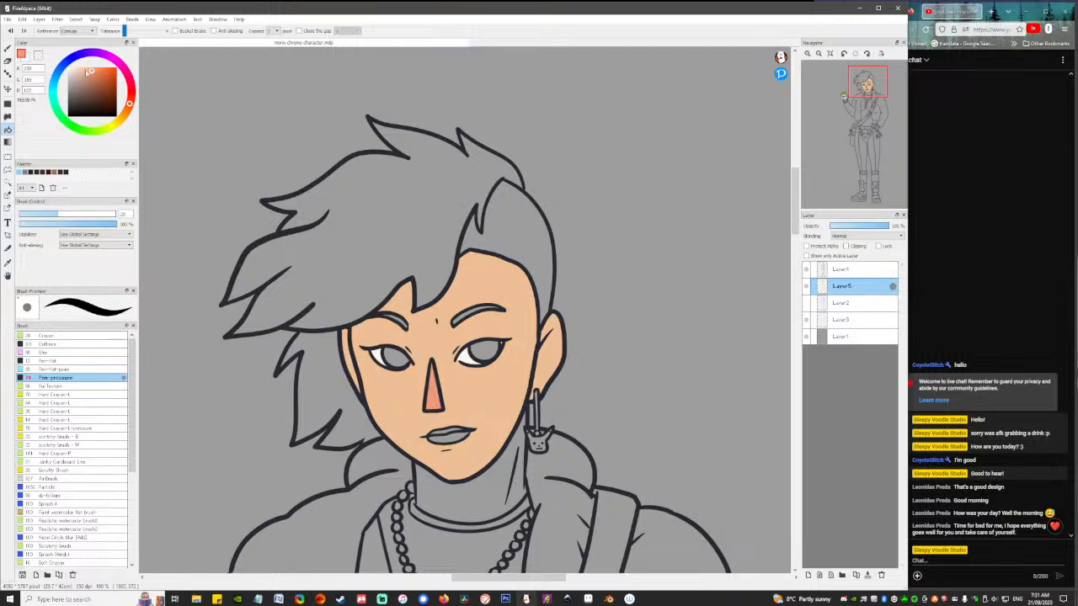
{"action": "left_click", "coordinate": [94, 71]}
{"action": "scroll", "coordinate": [428, 354], "scroll_direction": "down", "scroll_amount": 3}
{"action": "scroll", "coordinate": [432, 235], "scroll_direction": "down", "scroll_amount": 4}
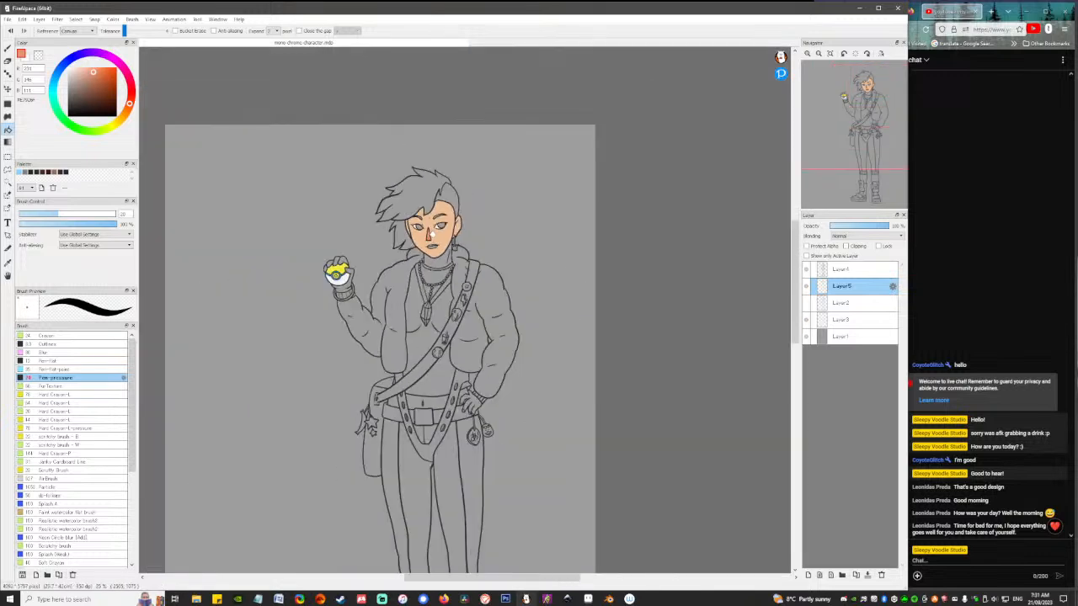
{"action": "scroll", "coordinate": [429, 232], "scroll_direction": "up", "scroll_amount": 5}
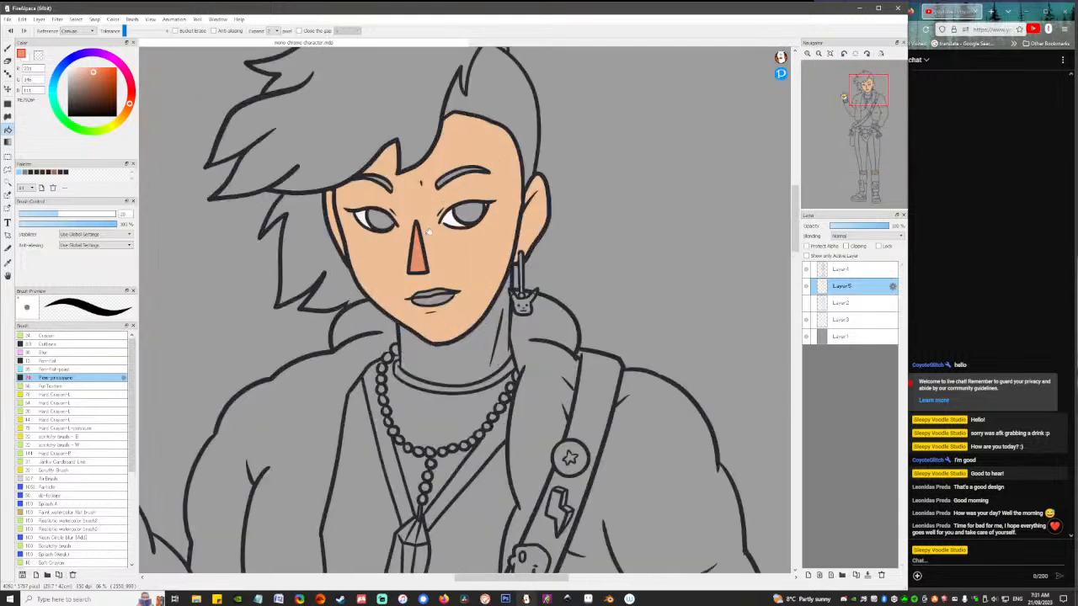
Erase the triangular nose outline from the line art layer and fill the whole nose area with the peach skin colour.
{"action": "right_click", "coordinate": [457, 272]}
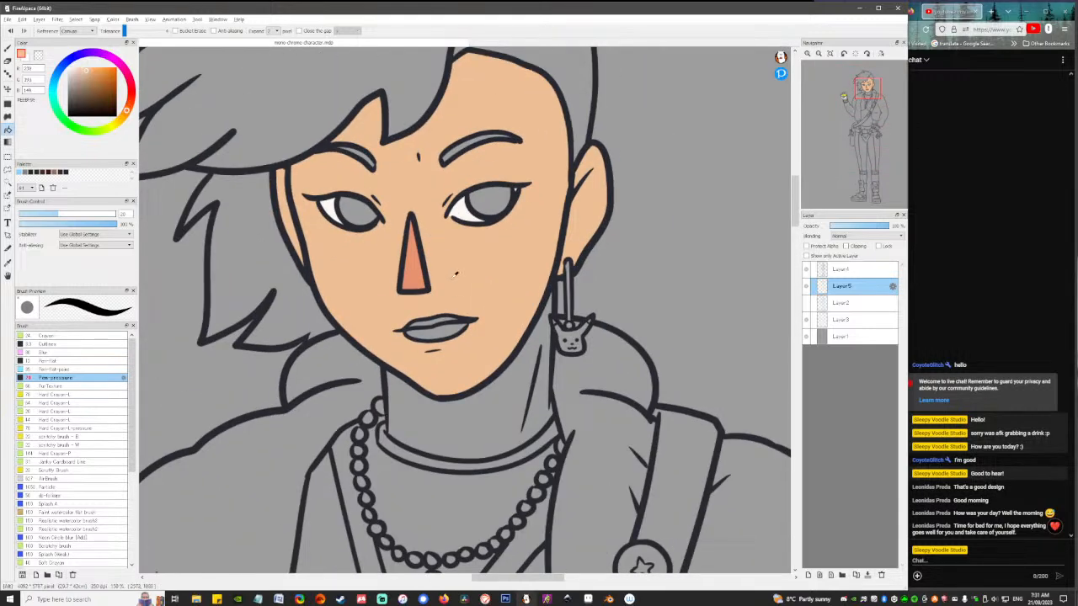
{"action": "left_click", "coordinate": [418, 264]}
{"action": "key", "text": "e"}
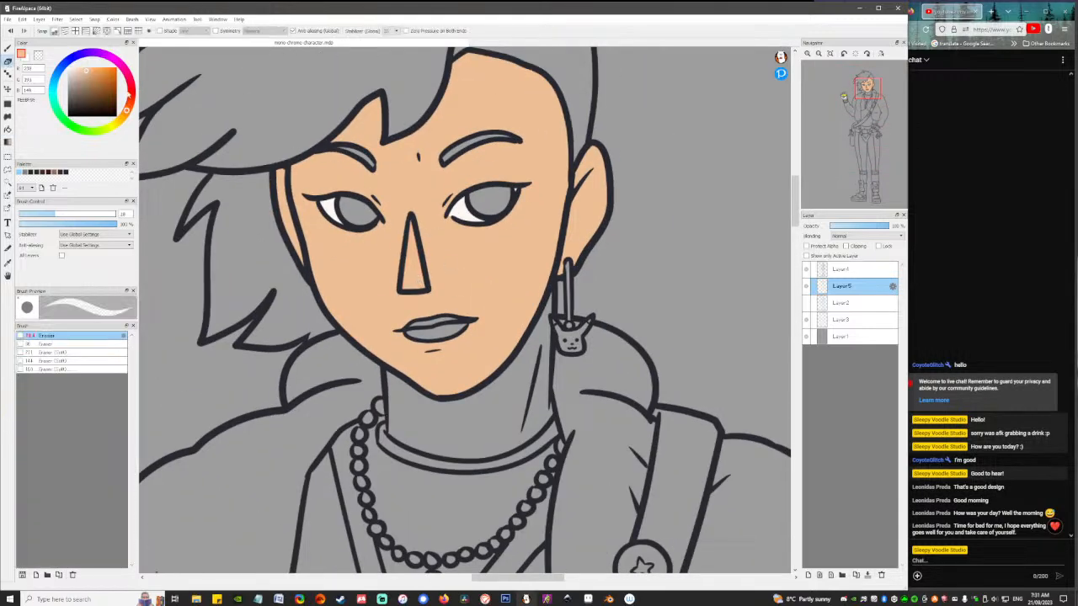
{"action": "left_click", "coordinate": [91, 214]}
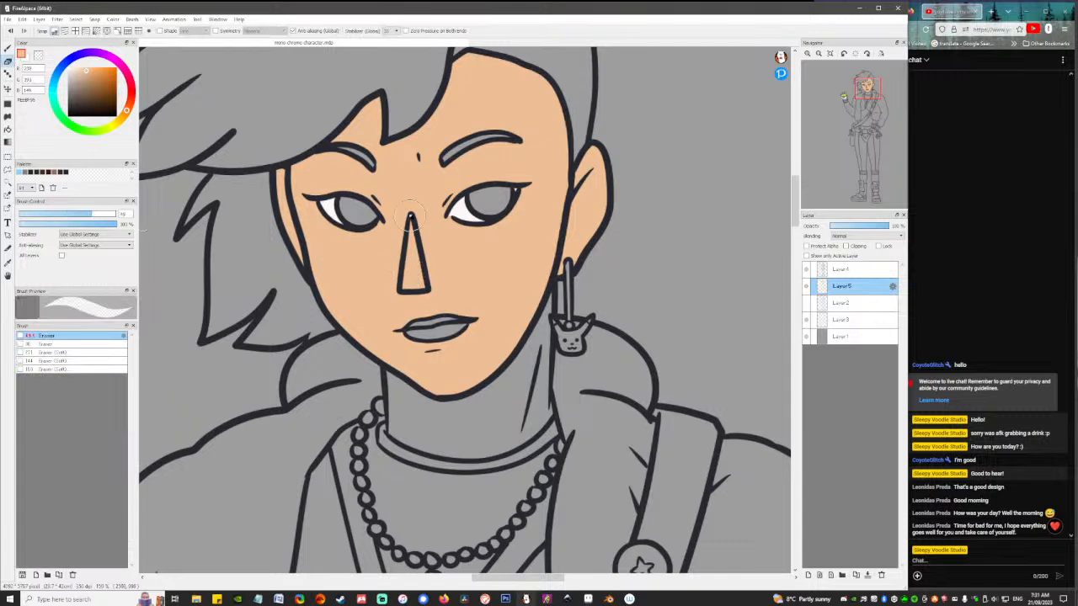
{"action": "left_click_drag", "start_coordinate": [409, 218], "coordinate": [407, 259]}
{"action": "key", "text": "ctrl+z"}
{"action": "left_click", "coordinate": [840, 268]}
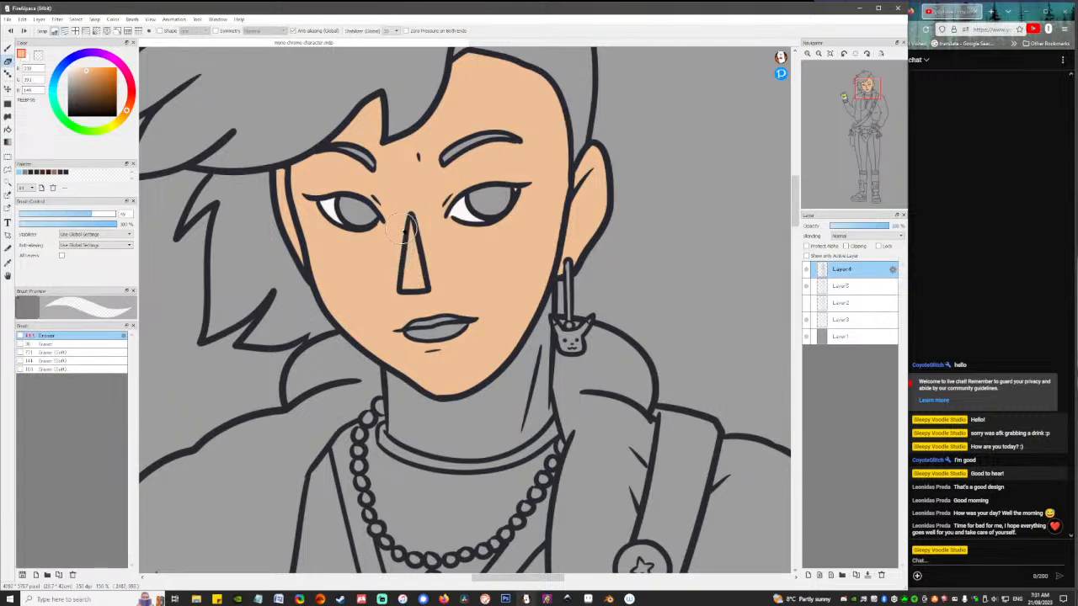
{"action": "mouse_move", "coordinate": [411, 212]}
{"action": "left_mouse_down"}
{"action": "mouse_move", "coordinate": [395, 292]}
{"action": "mouse_move", "coordinate": [433, 275]}
{"action": "mouse_move", "coordinate": [411, 217]}
{"action": "left_mouse_up"}
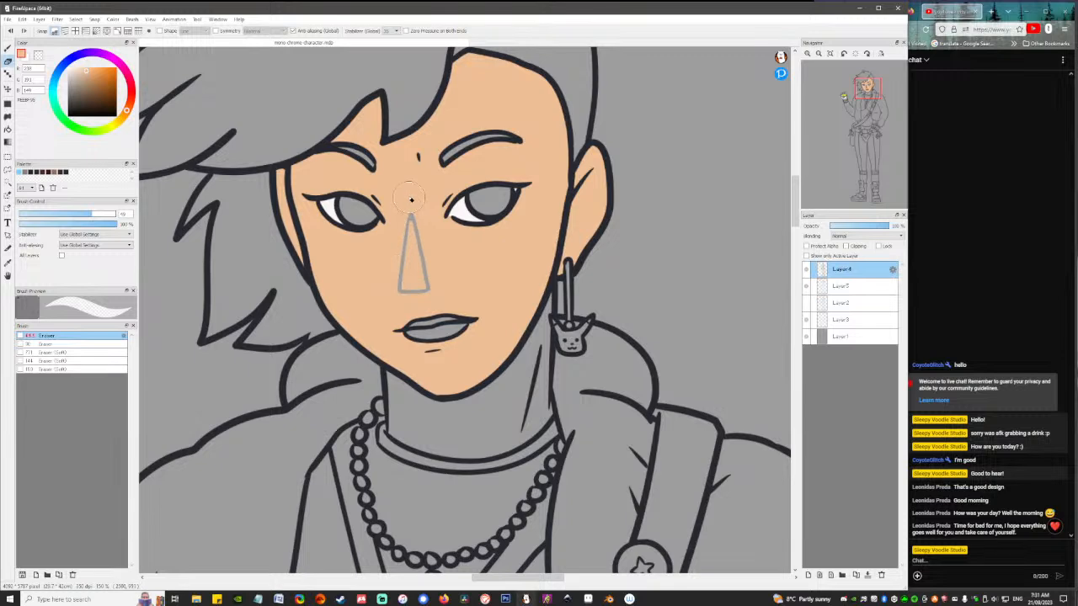
{"action": "key", "text": "g"}
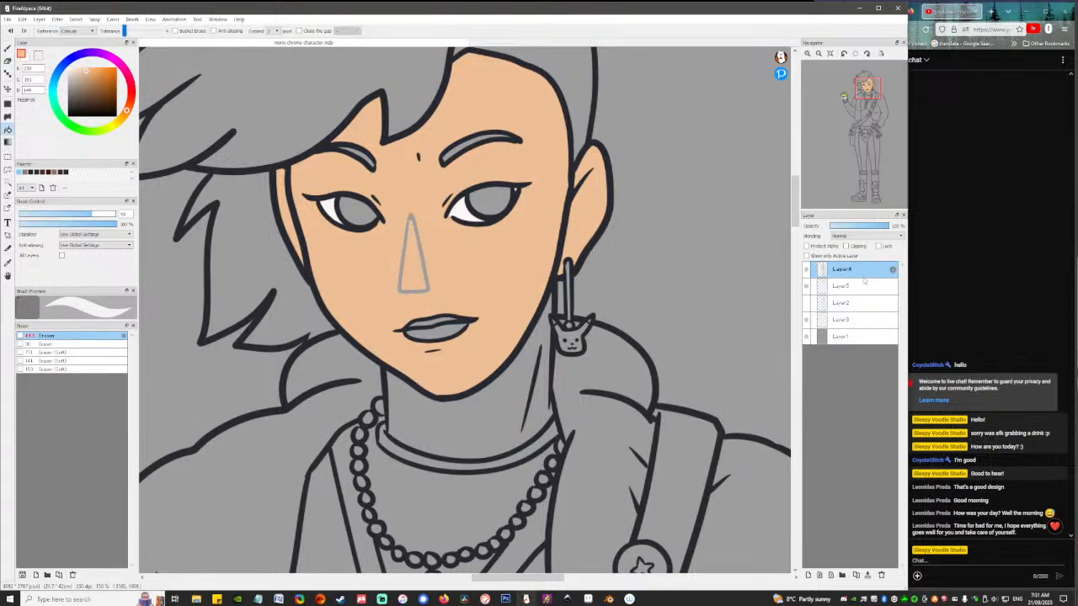
{"action": "left_click", "coordinate": [865, 285]}
{"action": "key", "text": "Delete"}
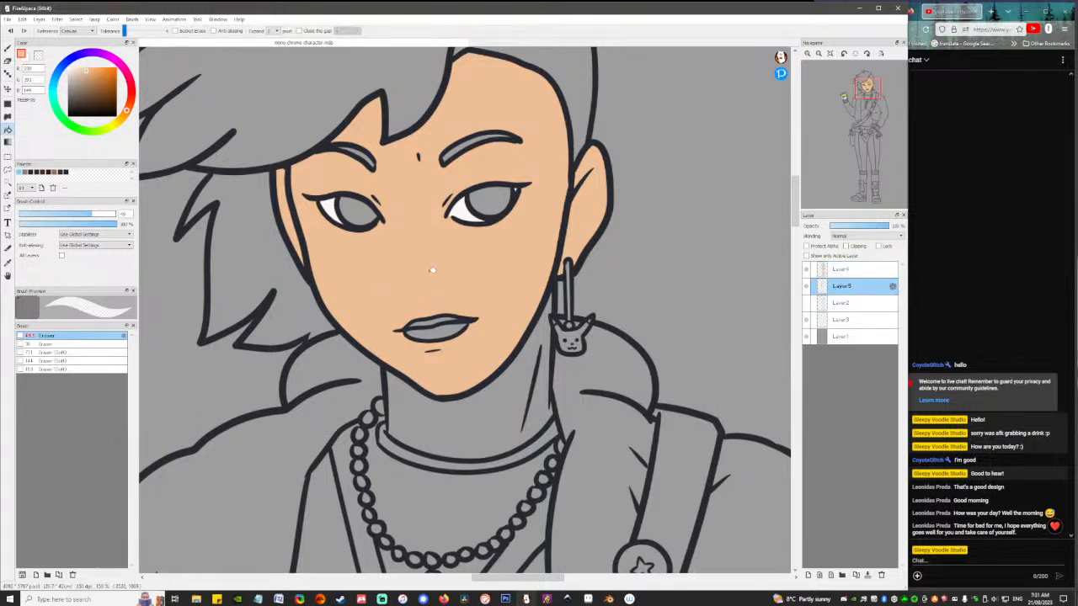
Draw a new nose on the line art layer in the dark line colour, with a long bridge line curving into the nostril.
{"action": "key", "text": "b"}
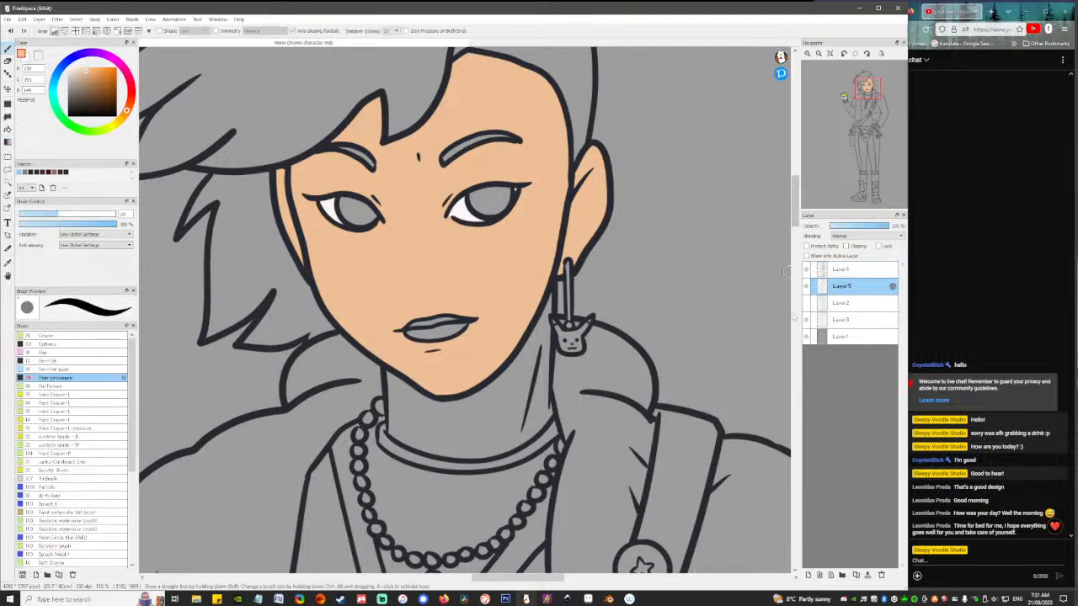
{"action": "left_click", "coordinate": [846, 270]}
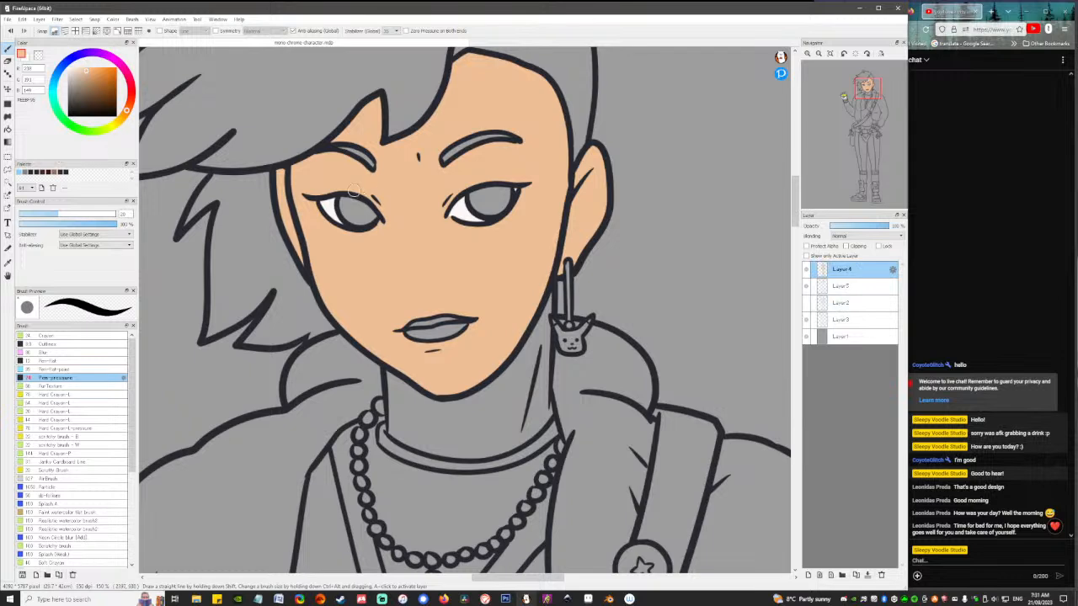
{"action": "left_click", "coordinate": [307, 151], "text": "alt"}
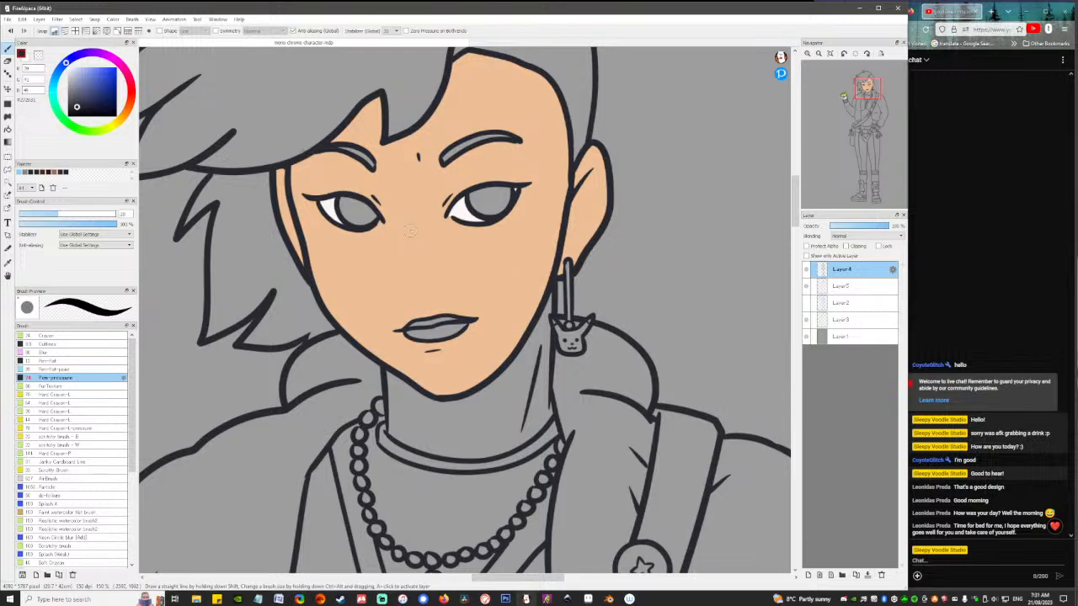
{"action": "left_click_drag", "start_coordinate": [406, 216], "coordinate": [403, 269]}
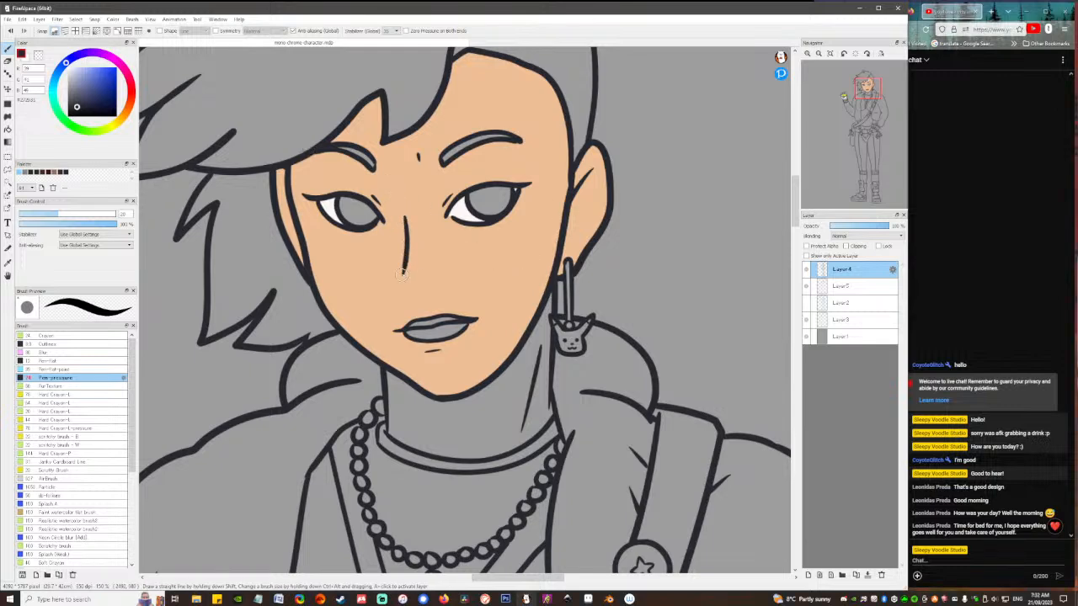
{"action": "key", "text": "ctrl+z"}
{"action": "mouse_move", "coordinate": [402, 212]}
{"action": "left_mouse_down"}
{"action": "mouse_move", "coordinate": [403, 287]}
{"action": "mouse_move", "coordinate": [409, 297]}
{"action": "mouse_move", "coordinate": [443, 291]}
{"action": "left_mouse_up"}
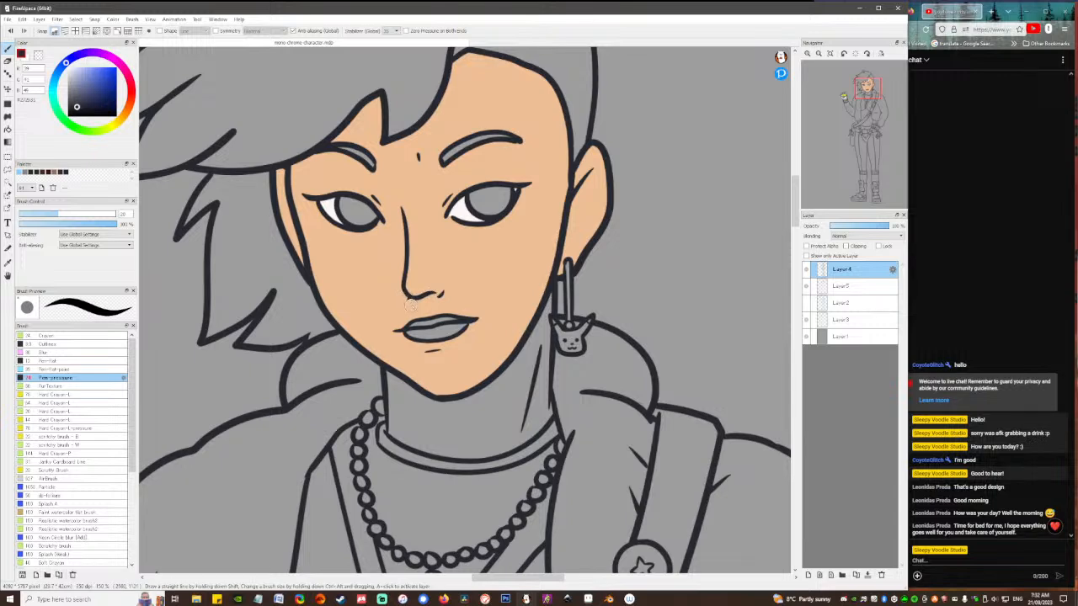
Mix a medium blue and fill both eyebrows on the flat colour layer, touching up their narrow ends with the brush.
{"action": "left_click_drag", "start_coordinate": [454, 269], "coordinate": [466, 327]}
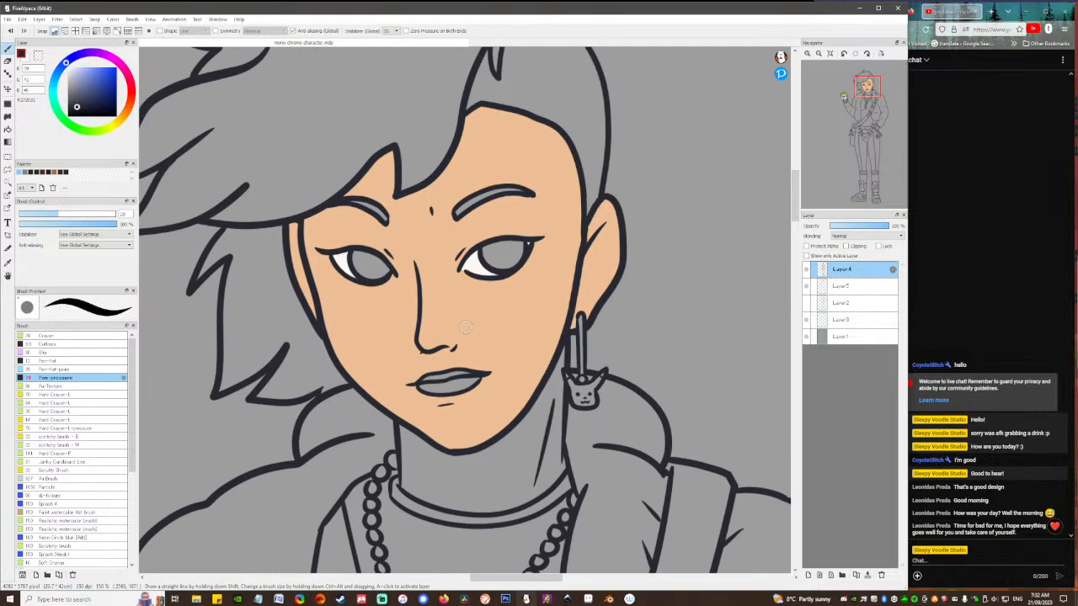
{"action": "key", "text": "g"}
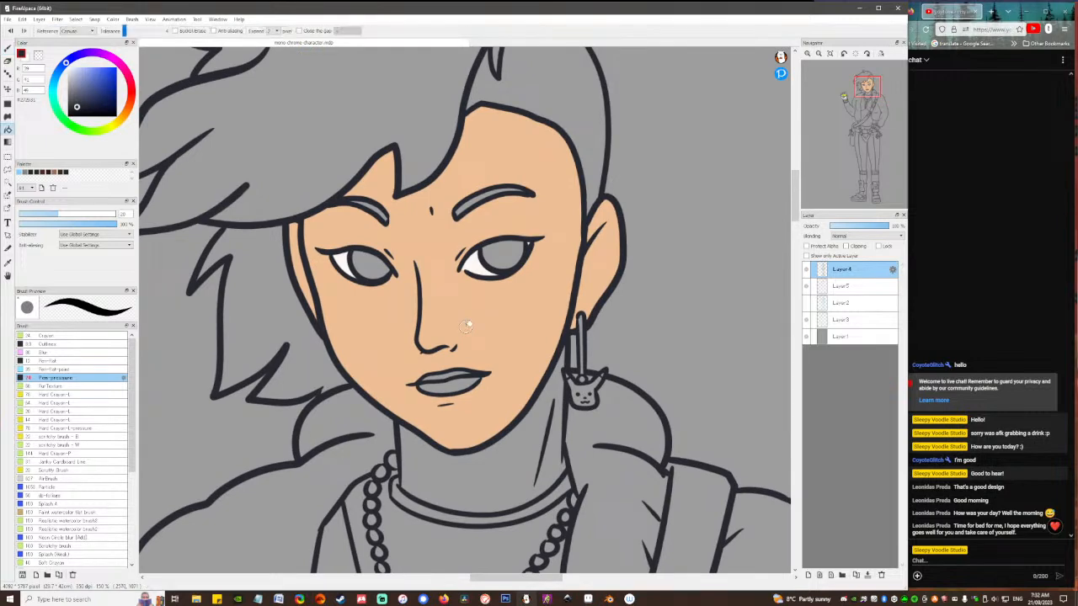
{"action": "left_click_drag", "start_coordinate": [94, 87], "coordinate": [99, 80]}
{"action": "left_click", "coordinate": [380, 211]}
{"action": "key", "text": "ctrl+z"}
{"action": "left_click", "coordinate": [858, 288]}
{"action": "left_click", "coordinate": [378, 204]}
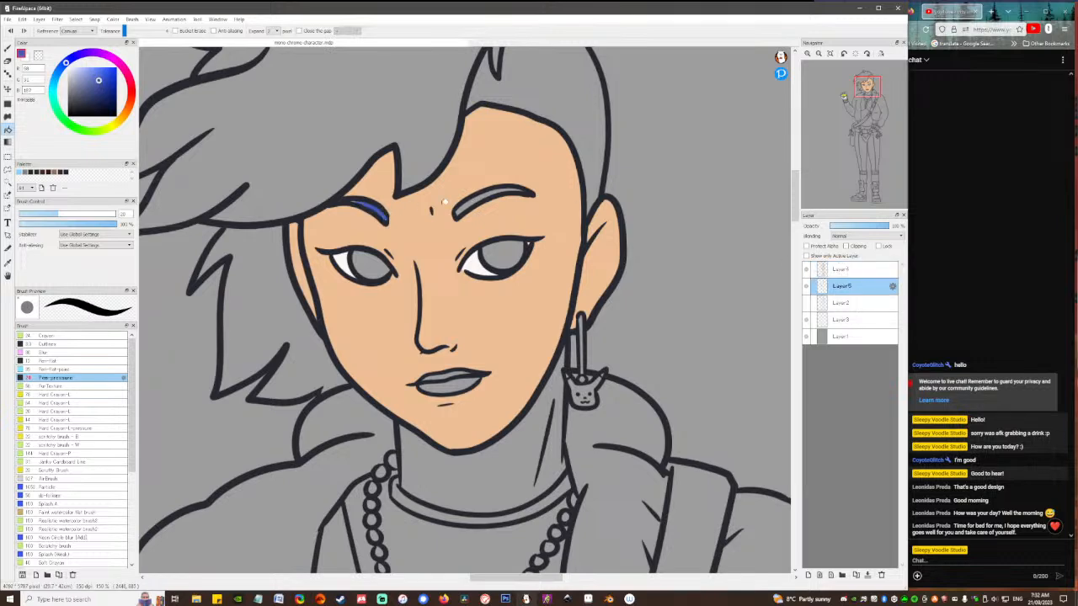
{"action": "left_click", "coordinate": [470, 198]}
{"action": "key", "text": "b"}
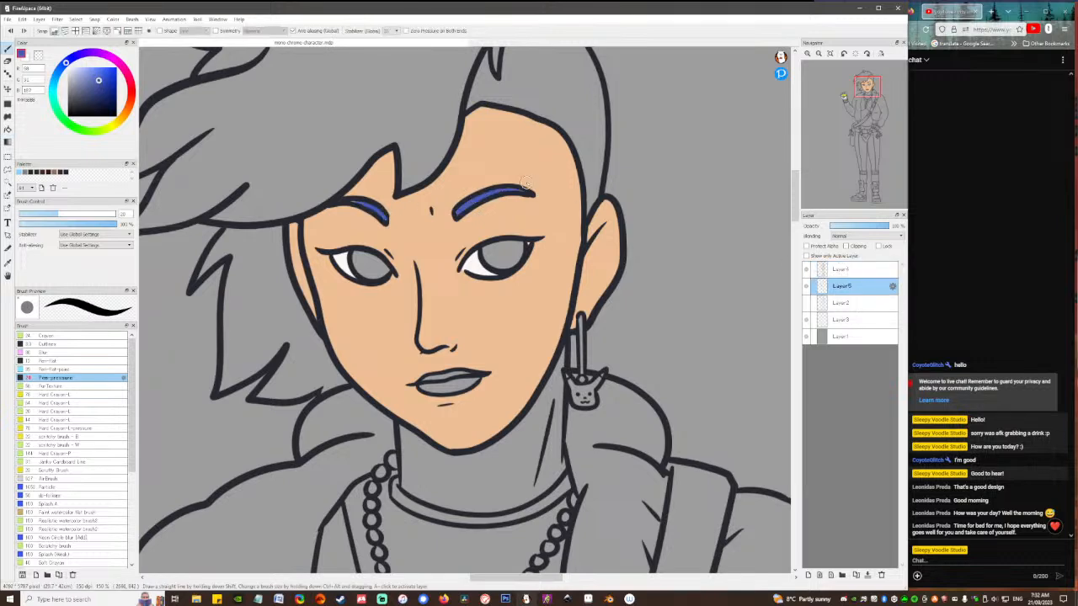
{"action": "left_click_drag", "start_coordinate": [361, 203], "coordinate": [349, 202]}
{"action": "left_click_drag", "start_coordinate": [521, 191], "coordinate": [525, 192]}
Fill the upper lip with the same medium blue.
{"action": "left_click_drag", "start_coordinate": [533, 152], "coordinate": [512, 136]}
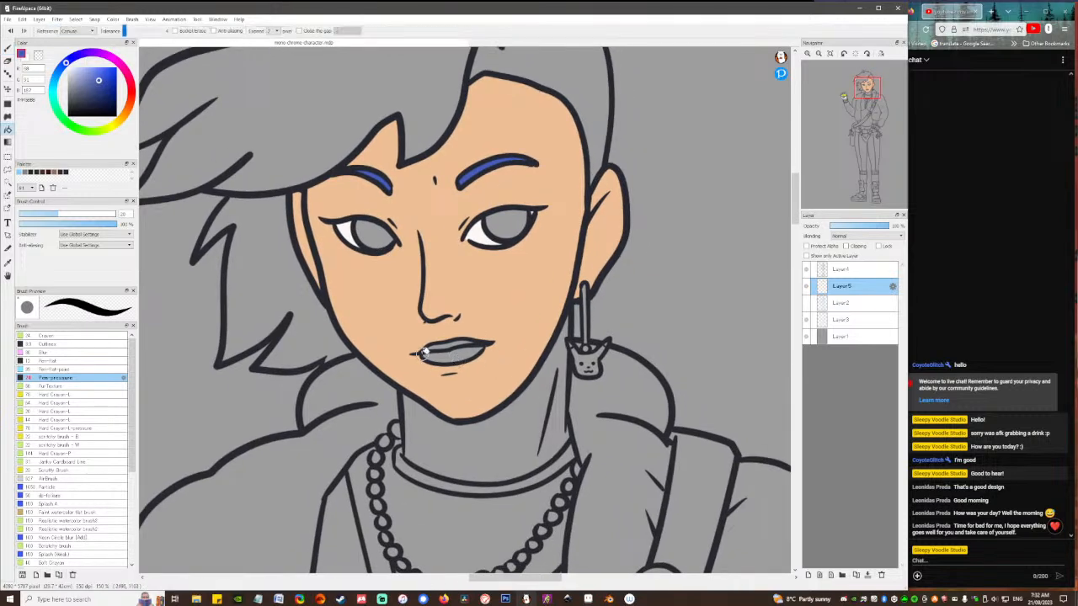
{"action": "key", "text": "g"}
{"action": "left_click", "coordinate": [450, 343]}
{"action": "key", "text": "b"}
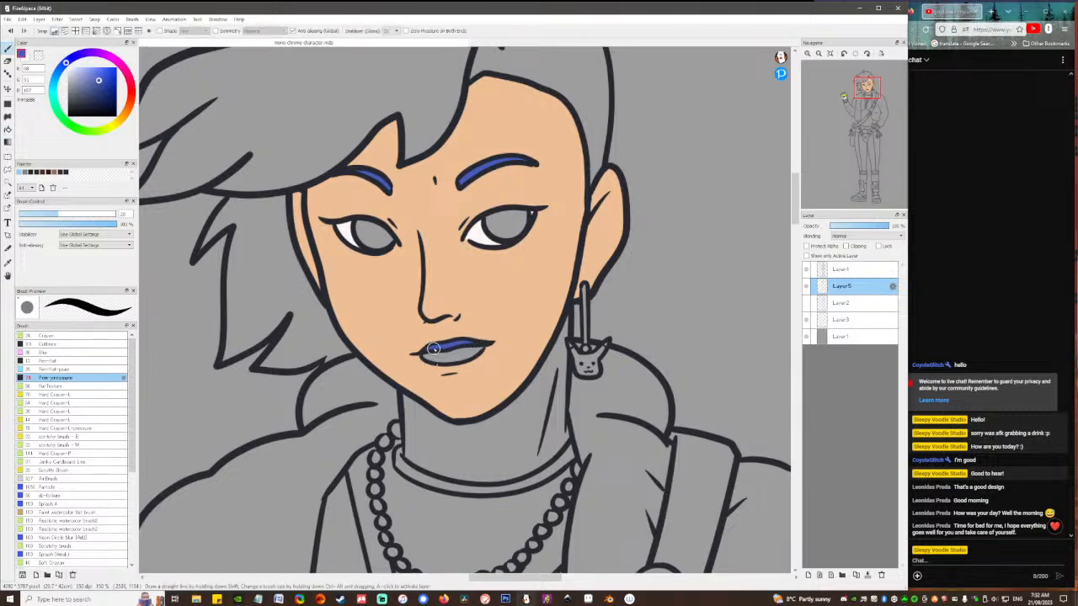
Draw a small smiling, waving stick figure in the dark line colour at brush size 15 on the empty canvas beside the character's head.
{"action": "left_click_drag", "start_coordinate": [649, 277], "coordinate": [331, 351]}
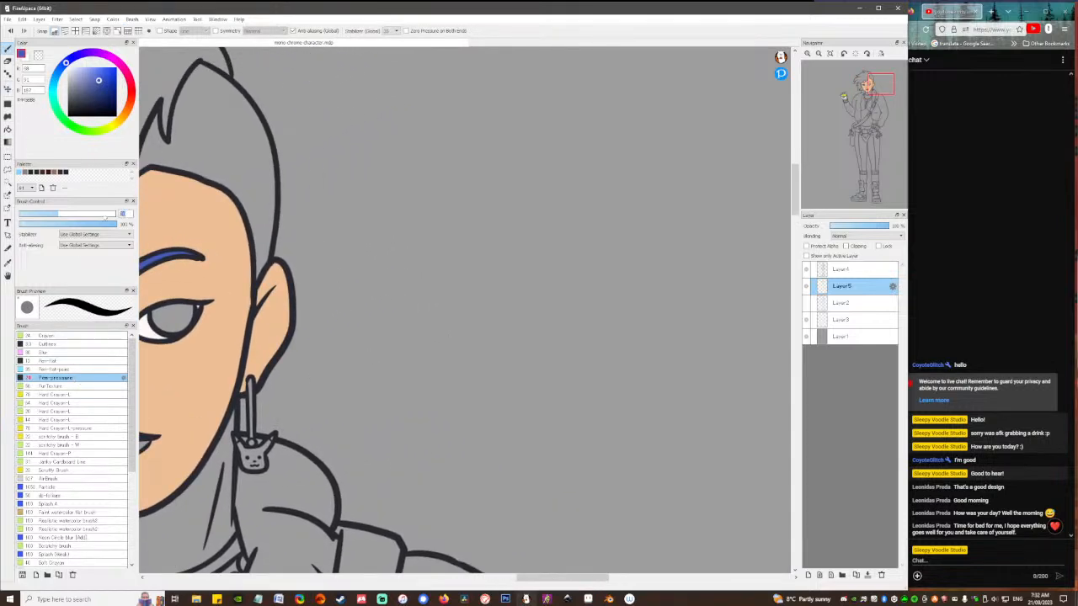
{"action": "type", "text": "15"}
{"action": "left_click", "coordinate": [75, 108]}
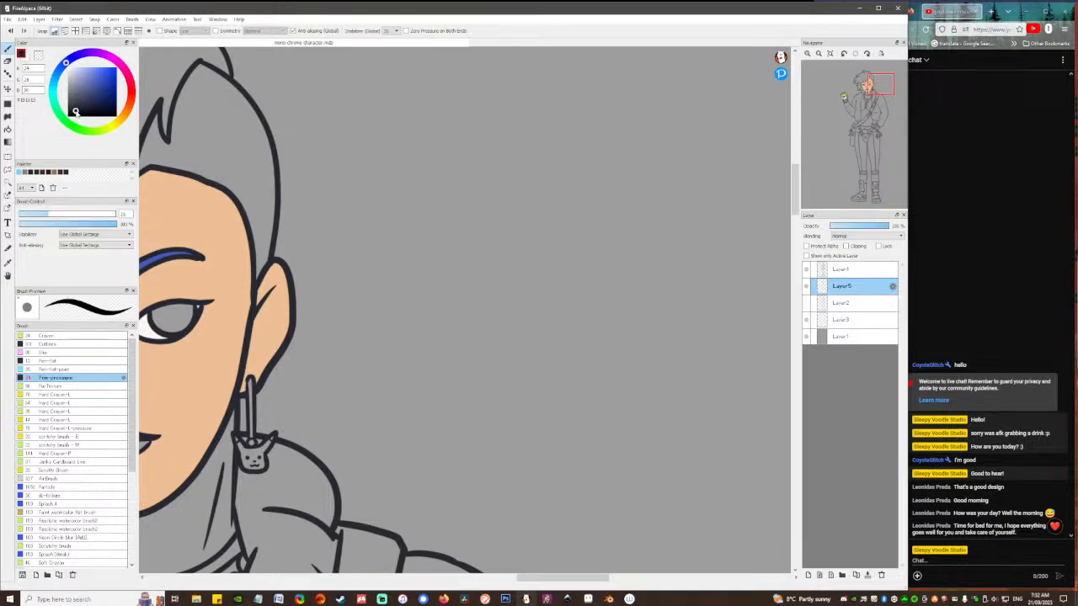
{"action": "mouse_move", "coordinate": [534, 198]}
{"action": "left_mouse_down"}
{"action": "mouse_move", "coordinate": [562, 233]}
{"action": "mouse_move", "coordinate": [568, 190]}
{"action": "mouse_move", "coordinate": [519, 197]}
{"action": "left_mouse_up"}
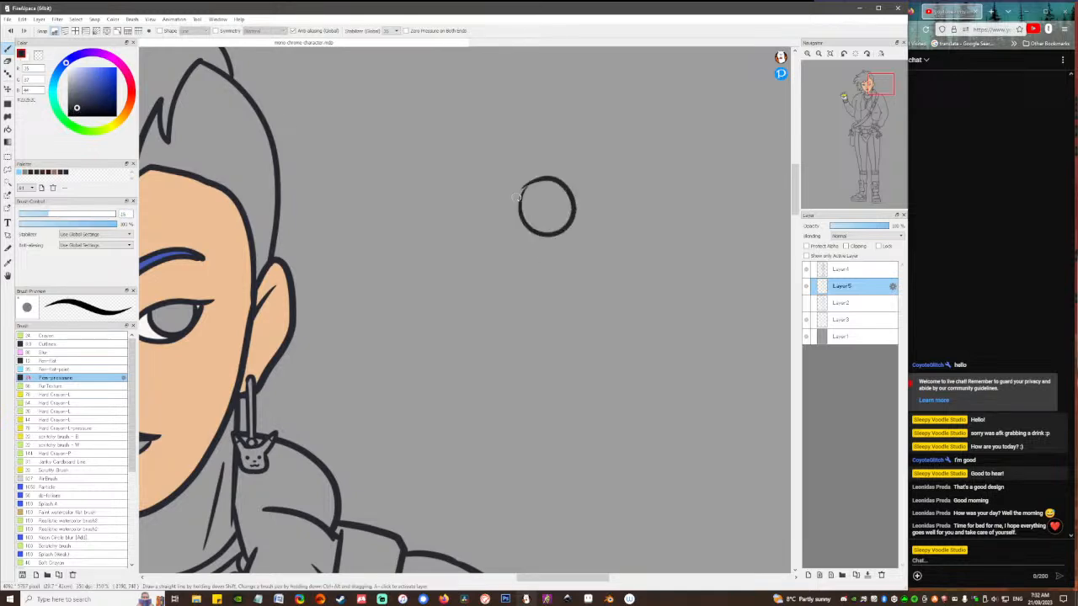
{"action": "left_click_drag", "start_coordinate": [543, 235], "coordinate": [548, 318]}
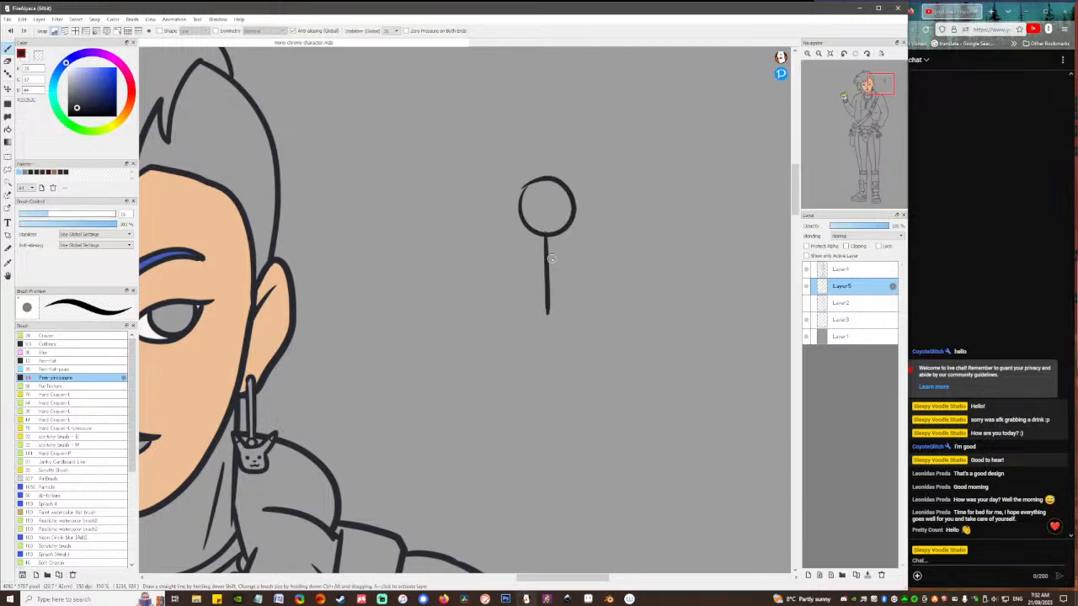
{"action": "mouse_move", "coordinate": [546, 308]}
{"action": "left_mouse_down"}
{"action": "mouse_move", "coordinate": [539, 375]}
{"action": "mouse_move", "coordinate": [554, 349]}
{"action": "mouse_move", "coordinate": [559, 373]}
{"action": "mouse_move", "coordinate": [574, 371]}
{"action": "mouse_move", "coordinate": [515, 376]}
{"action": "left_mouse_up"}
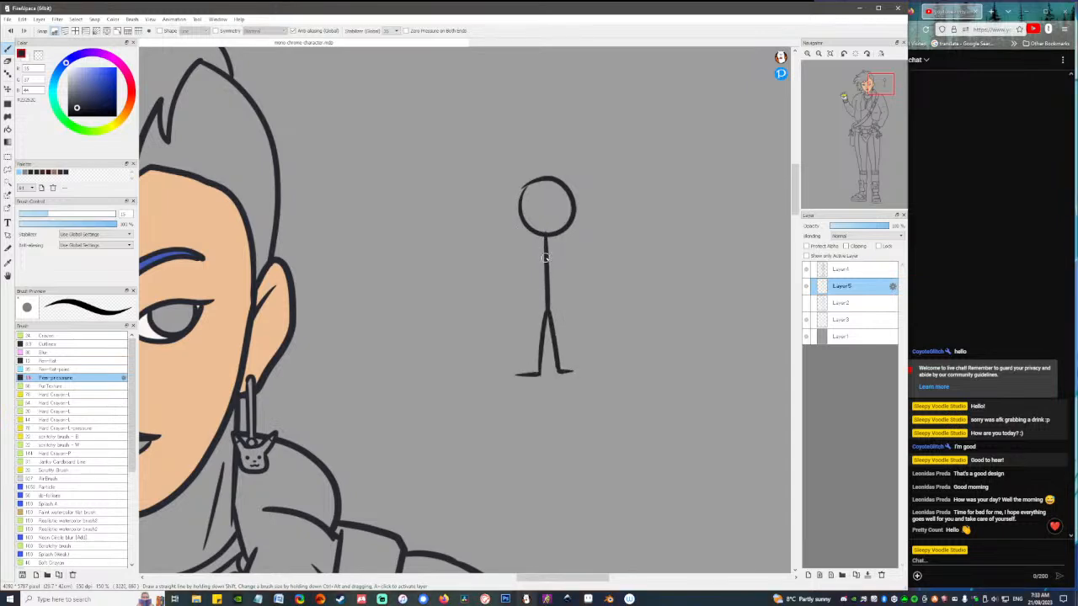
{"action": "mouse_move", "coordinate": [546, 256]}
{"action": "left_mouse_down"}
{"action": "mouse_move", "coordinate": [595, 227]}
{"action": "mouse_move", "coordinate": [607, 205]}
{"action": "mouse_move", "coordinate": [612, 218]}
{"action": "left_mouse_up"}
{"action": "mouse_move", "coordinate": [546, 259]}
{"action": "left_mouse_down"}
{"action": "mouse_move", "coordinate": [529, 271]}
{"action": "mouse_move", "coordinate": [511, 328]}
{"action": "mouse_move", "coordinate": [522, 330]}
{"action": "left_mouse_up"}
{"action": "left_click_drag", "start_coordinate": [550, 221], "coordinate": [535, 205]}
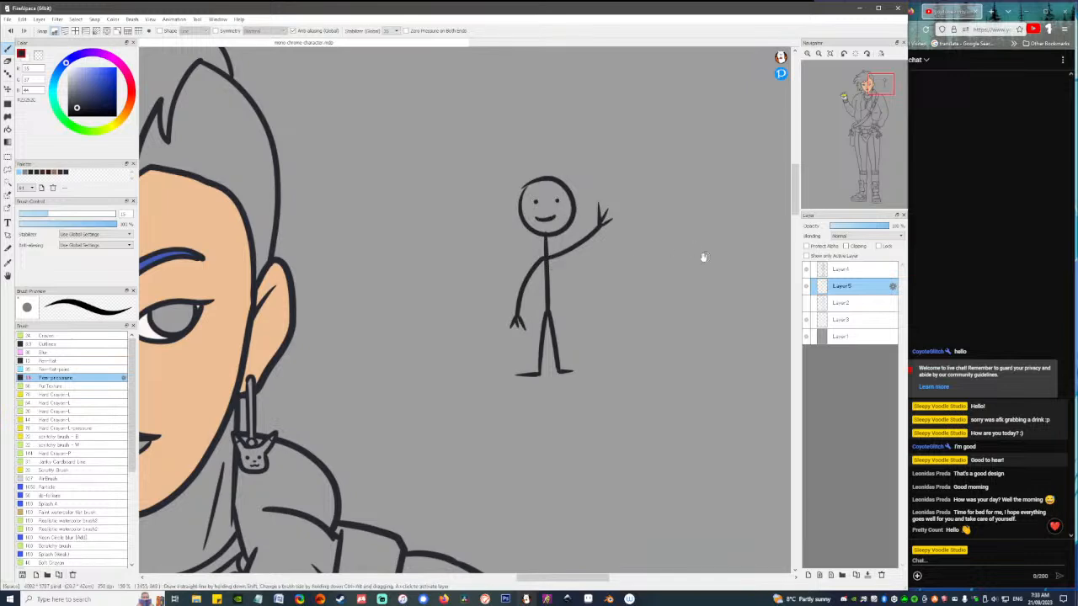
Draw a second doodle figure beside the stick figure, with a full body outline, shaggy hair and a smiling face.
{"action": "mouse_move", "coordinate": [690, 169]}
{"action": "left_mouse_down"}
{"action": "mouse_move", "coordinate": [545, 201]}
{"action": "mouse_move", "coordinate": [553, 248]}
{"action": "mouse_move", "coordinate": [563, 201]}
{"action": "left_mouse_up"}
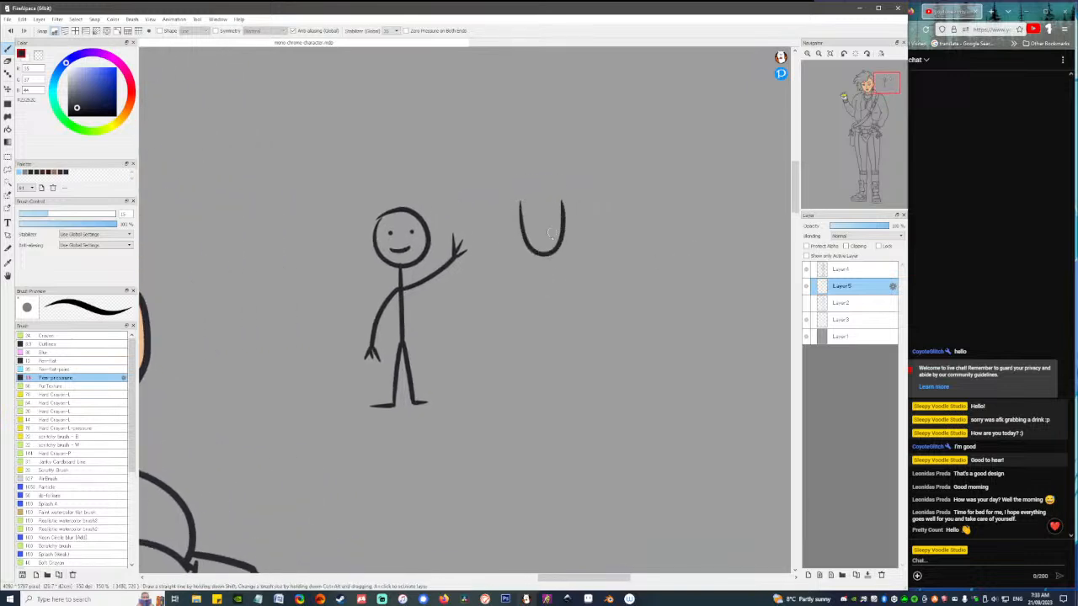
{"action": "mouse_move", "coordinate": [525, 286]}
{"action": "left_mouse_down"}
{"action": "mouse_move", "coordinate": [527, 396]}
{"action": "mouse_move", "coordinate": [543, 395]}
{"action": "mouse_move", "coordinate": [547, 341]}
{"action": "mouse_move", "coordinate": [561, 395]}
{"action": "mouse_move", "coordinate": [581, 393]}
{"action": "mouse_move", "coordinate": [570, 335]}
{"action": "left_mouse_up"}
{"action": "key", "text": "ctrl+z"}
{"action": "mouse_move", "coordinate": [572, 379]}
{"action": "left_mouse_down"}
{"action": "mouse_move", "coordinate": [564, 267]}
{"action": "mouse_move", "coordinate": [571, 389]}
{"action": "left_mouse_up"}
{"action": "key", "text": "ctrl+z"}
{"action": "mouse_move", "coordinate": [522, 259]}
{"action": "left_mouse_down"}
{"action": "mouse_move", "coordinate": [516, 345]}
{"action": "mouse_move", "coordinate": [521, 286]}
{"action": "left_mouse_up"}
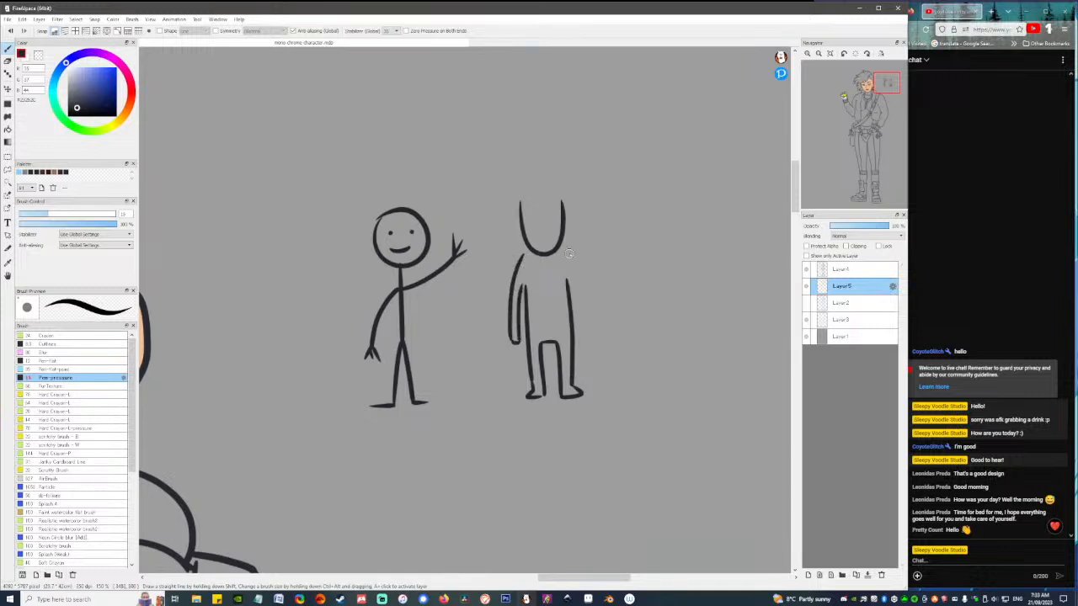
{"action": "mouse_move", "coordinate": [566, 257]}
{"action": "left_mouse_down"}
{"action": "mouse_move", "coordinate": [591, 340]}
{"action": "mouse_move", "coordinate": [581, 339]}
{"action": "mouse_move", "coordinate": [577, 290]}
{"action": "left_mouse_up"}
{"action": "mouse_move", "coordinate": [522, 209]}
{"action": "left_mouse_down"}
{"action": "mouse_move", "coordinate": [557, 213]}
{"action": "mouse_move", "coordinate": [572, 244]}
{"action": "mouse_move", "coordinate": [562, 212]}
{"action": "mouse_move", "coordinate": [524, 213]}
{"action": "mouse_move", "coordinate": [523, 241]}
{"action": "mouse_move", "coordinate": [507, 213]}
{"action": "mouse_move", "coordinate": [526, 182]}
{"action": "mouse_move", "coordinate": [569, 177]}
{"action": "mouse_move", "coordinate": [562, 227]}
{"action": "left_mouse_up"}
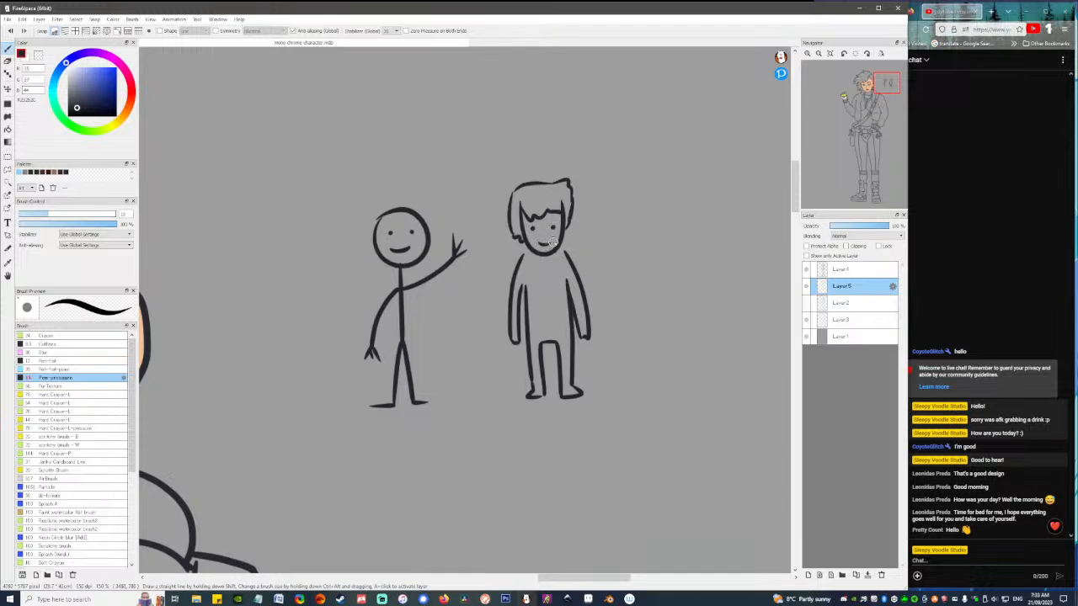
Lasso both doodle figures, delete them from the flat colour layer and clear the selection.
{"action": "left_click_drag", "start_coordinate": [510, 323], "coordinate": [582, 269]}
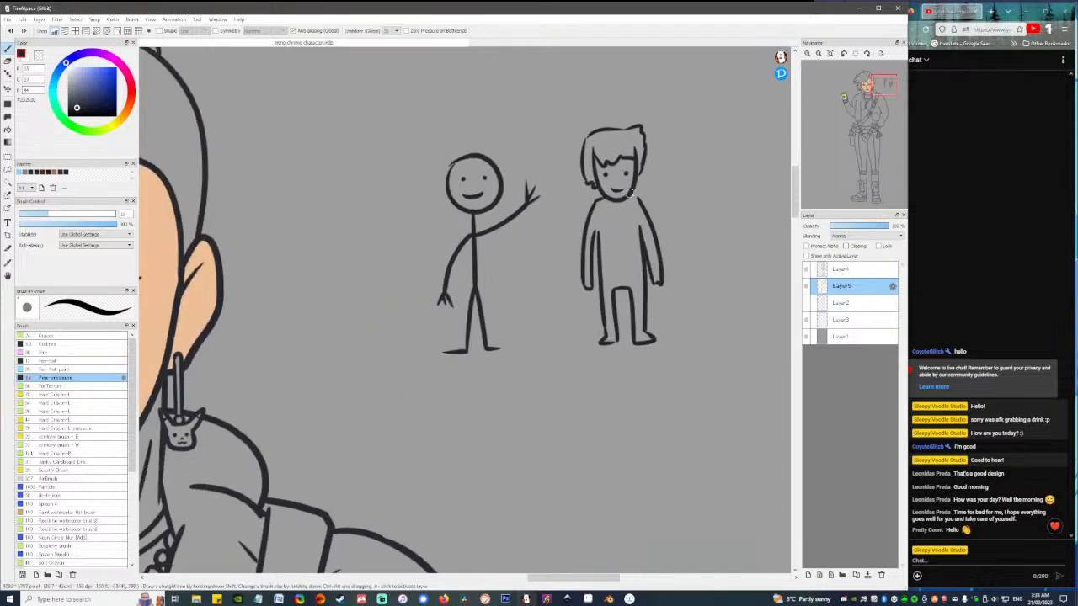
{"action": "left_click_drag", "start_coordinate": [361, 327], "coordinate": [685, 132]}
{"action": "mouse_move", "coordinate": [753, 152]}
{"action": "left_mouse_down"}
{"action": "mouse_move", "coordinate": [501, 223]}
{"action": "mouse_move", "coordinate": [486, 263]}
{"action": "mouse_move", "coordinate": [601, 472]}
{"action": "mouse_move", "coordinate": [802, 399]}
{"action": "mouse_move", "coordinate": [666, 99]}
{"action": "mouse_move", "coordinate": [553, 165]}
{"action": "left_mouse_up"}
{"action": "key", "text": "m"}
{"action": "key", "text": "Delete"}
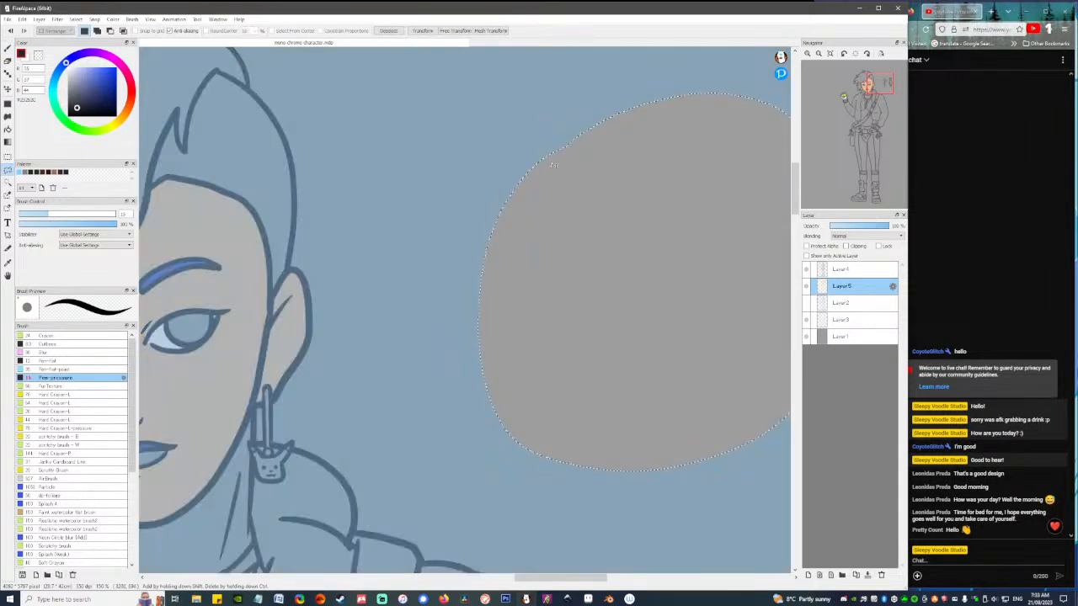
{"action": "key", "text": "ctrl+d"}
Mix a lighter blue from the upper lip's colour and fill the lower lip with it.
{"action": "left_click_drag", "start_coordinate": [286, 410], "coordinate": [528, 323]}
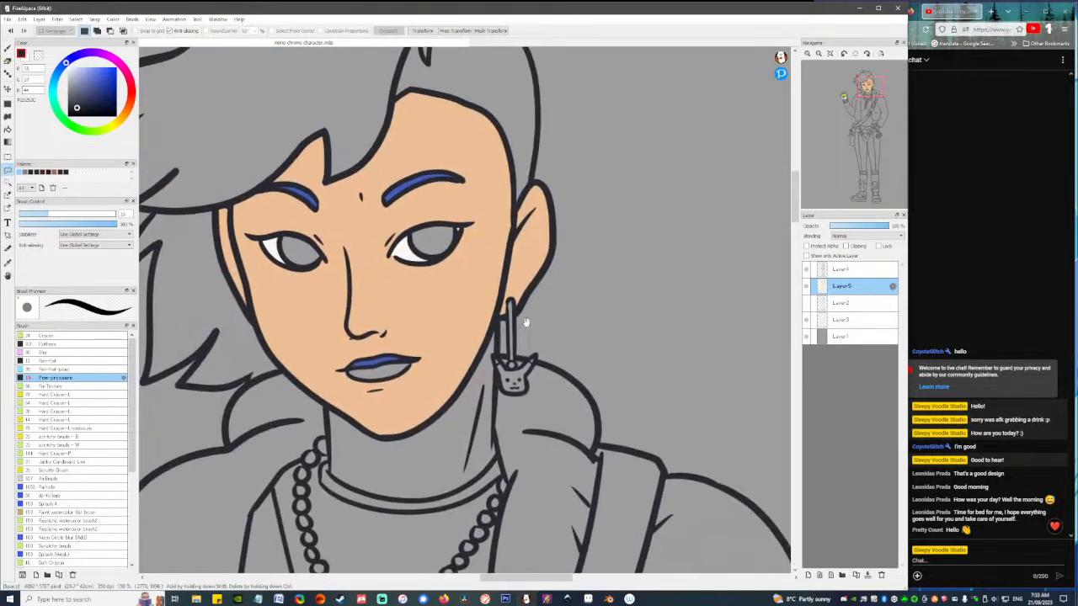
{"action": "scroll", "coordinate": [636, 145], "scroll_direction": "down", "scroll_amount": 5}
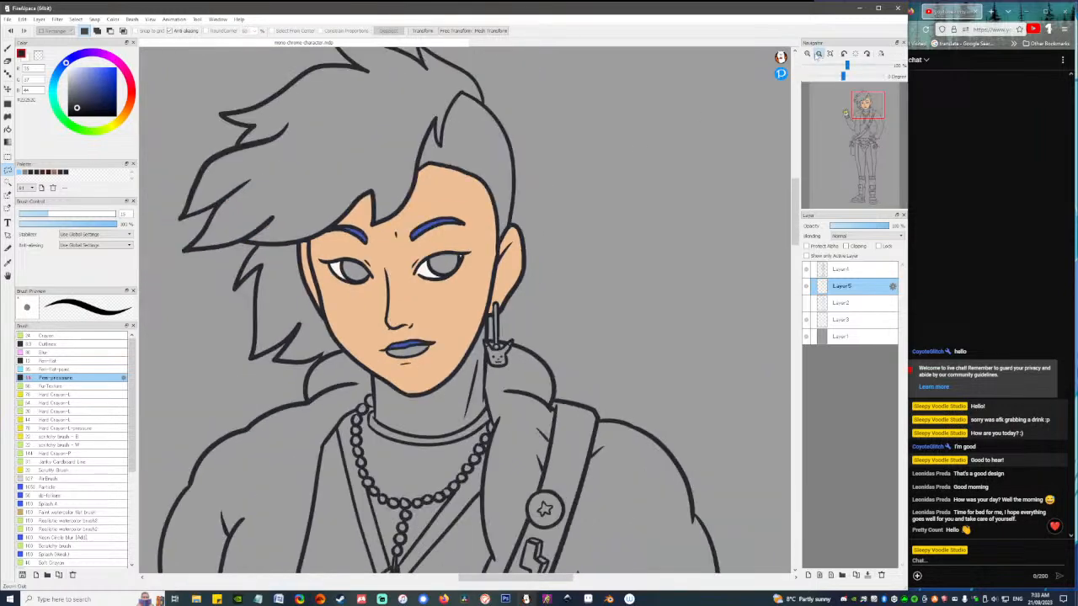
{"action": "left_click_drag", "start_coordinate": [576, 234], "coordinate": [566, 290]}
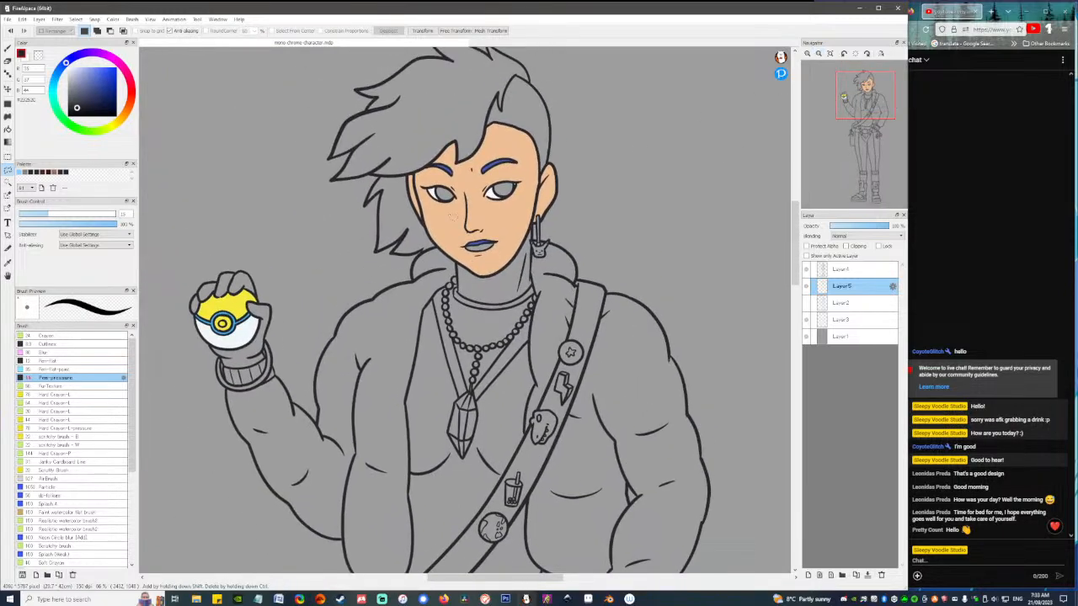
{"action": "scroll", "coordinate": [473, 162], "scroll_direction": "up", "scroll_amount": 3}
{"action": "left_click_drag", "start_coordinate": [508, 410], "coordinate": [485, 317]}
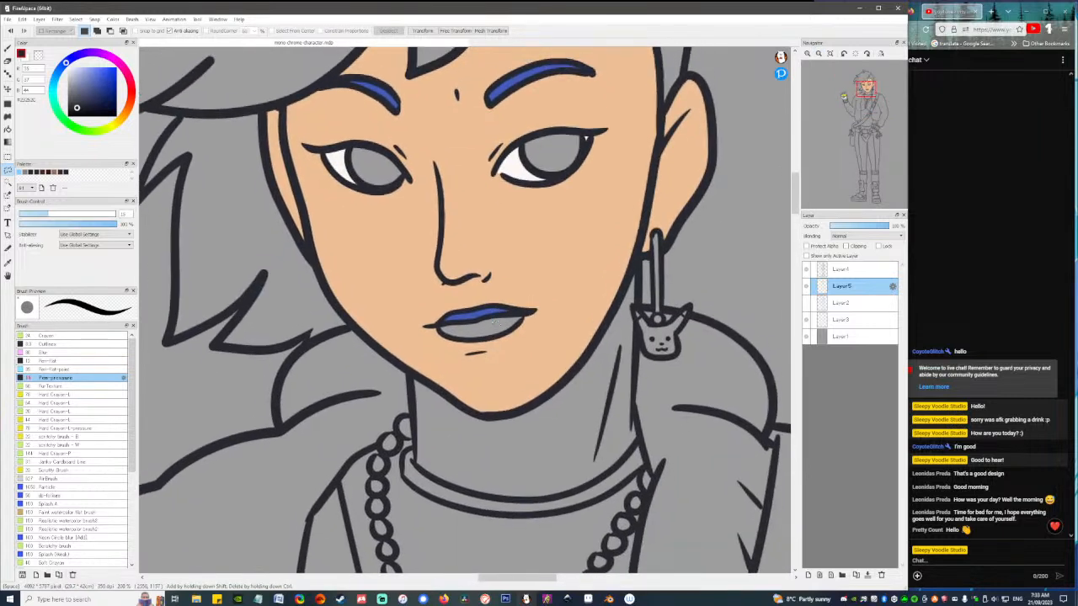
{"action": "key", "text": "g"}
{"action": "left_click", "coordinate": [473, 316], "text": "alt"}
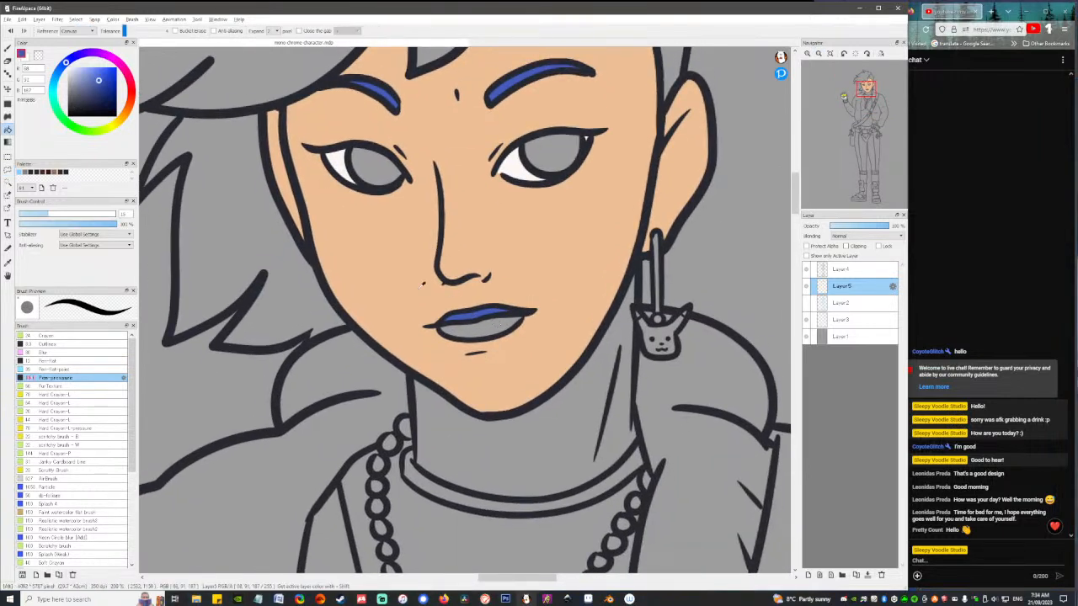
{"action": "left_click_drag", "start_coordinate": [101, 81], "coordinate": [62, 67]}
{"action": "left_click", "coordinate": [481, 326]}
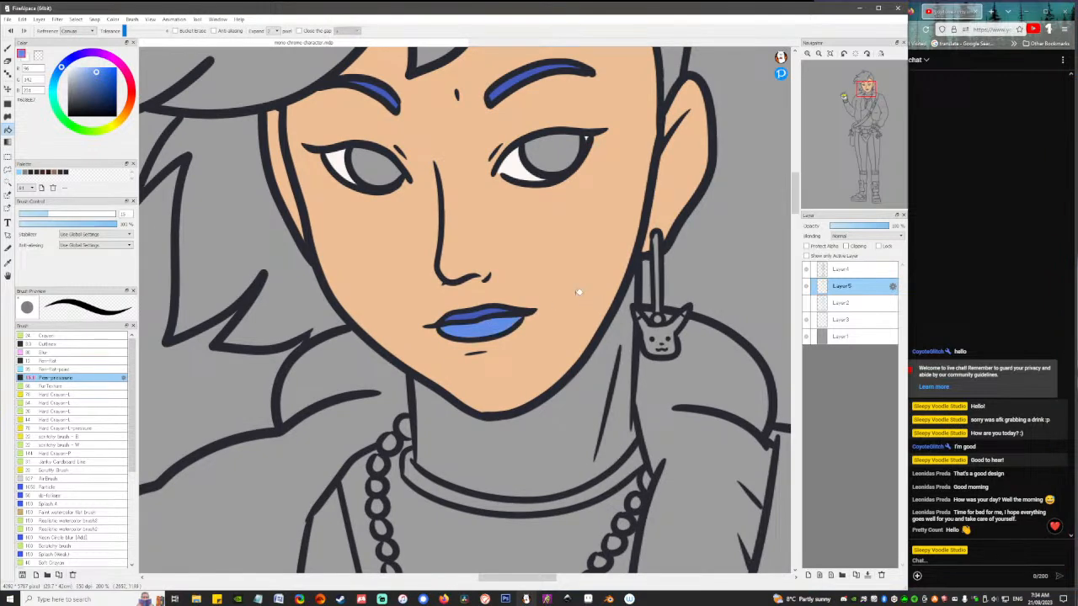
Sample the peach skin colour from the face and fill the neck with it.
{"action": "scroll", "coordinate": [539, 284], "scroll_direction": "down", "scroll_amount": 1}
{"action": "scroll", "coordinate": [540, 278], "scroll_direction": "down", "scroll_amount": 1}
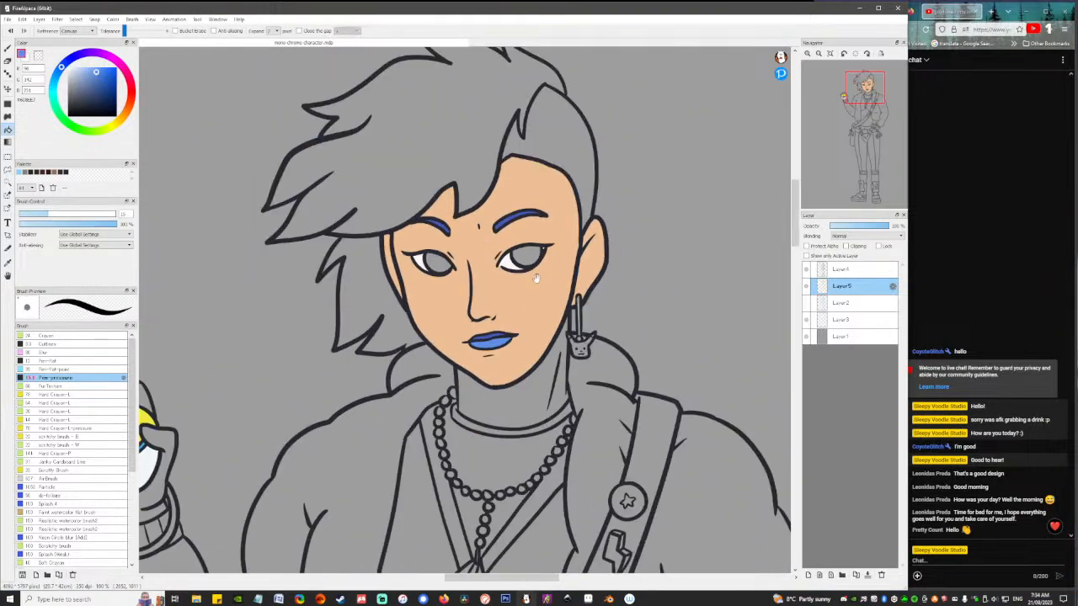
{"action": "left_click_drag", "start_coordinate": [535, 278], "coordinate": [517, 244]}
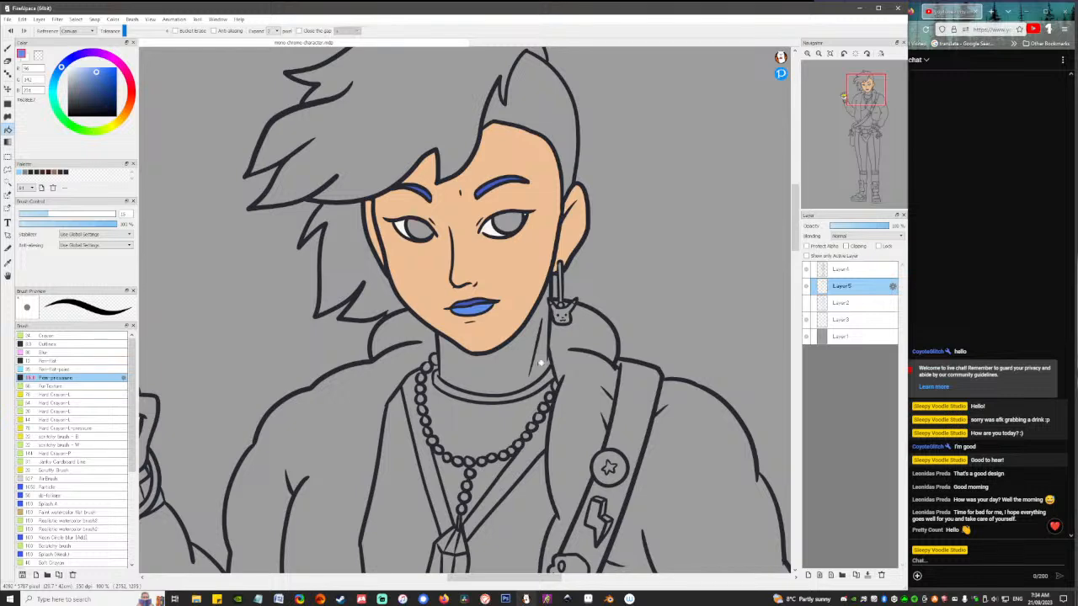
{"action": "right_click", "coordinate": [521, 291]}
{"action": "left_click", "coordinate": [522, 361]}
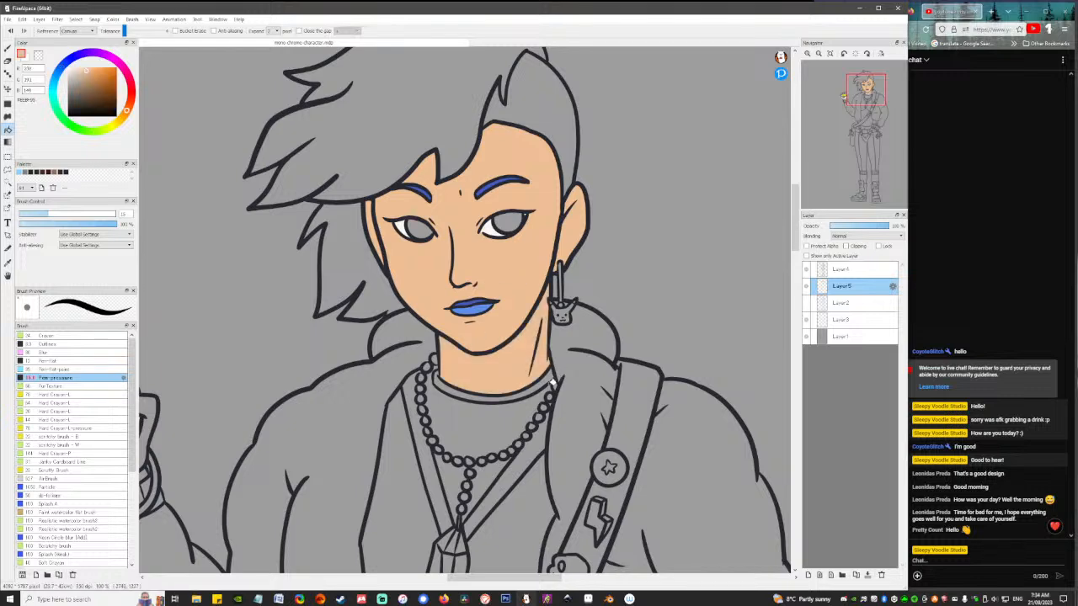
Fill the raised hand holding the ball and the hand resting on the hip with the peach skin colour.
{"action": "left_click_drag", "start_coordinate": [381, 431], "coordinate": [635, 281]}
{"action": "mouse_move", "coordinate": [301, 244]}
{"action": "left_mouse_down"}
{"action": "mouse_move", "coordinate": [343, 210]}
{"action": "mouse_move", "coordinate": [370, 208]}
{"action": "mouse_move", "coordinate": [414, 272]}
{"action": "mouse_move", "coordinate": [402, 369]}
{"action": "left_mouse_up"}
{"action": "left_click_drag", "start_coordinate": [529, 369], "coordinate": [217, 131]}
{"action": "left_click_drag", "start_coordinate": [528, 461], "coordinate": [489, 304]}
{"action": "left_click", "coordinate": [538, 377]}
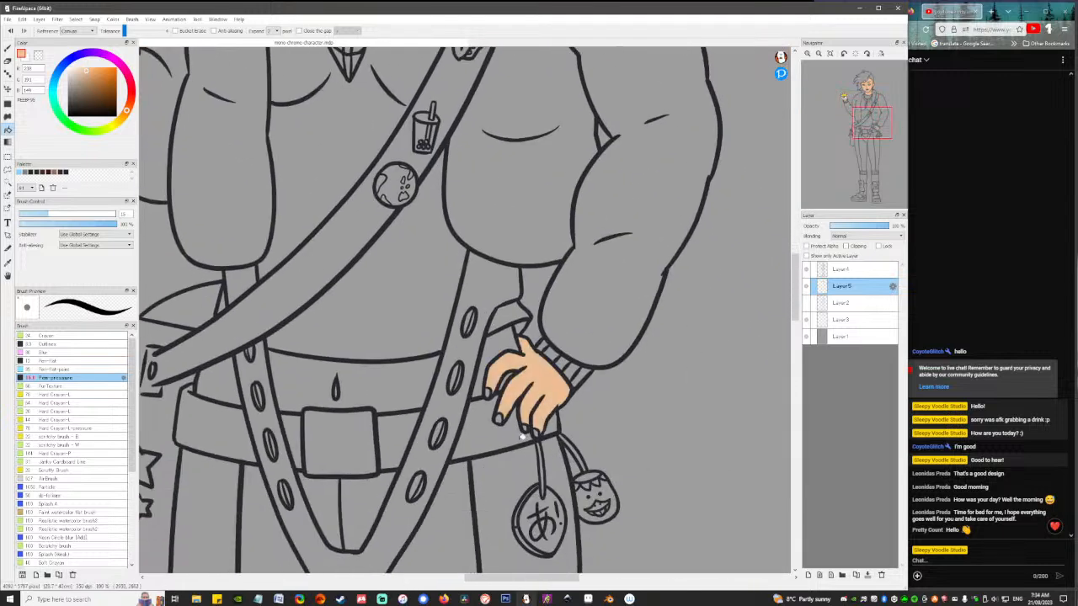
{"action": "left_click_drag", "start_coordinate": [504, 469], "coordinate": [499, 412]}
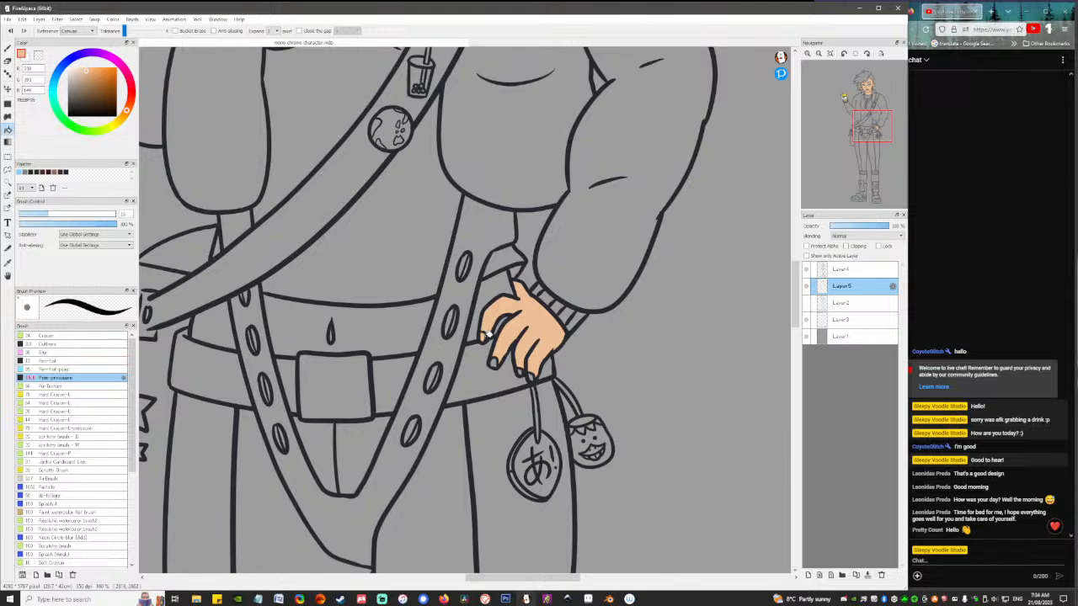
Fill the bare skin of both legs between the ribbed trouser cuffs and the boots with the peach skin colour.
{"action": "left_click_drag", "start_coordinate": [409, 215], "coordinate": [699, 545]}
{"action": "scroll", "coordinate": [409, 242], "scroll_direction": "down", "scroll_amount": 15}
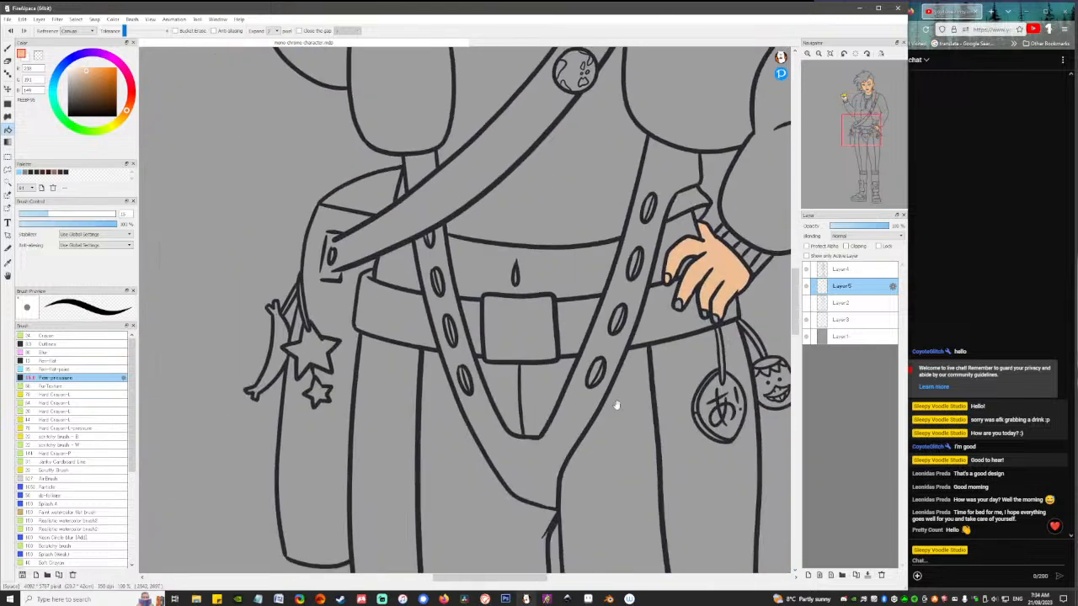
{"action": "scroll", "coordinate": [554, 304], "scroll_direction": "down", "scroll_amount": 8}
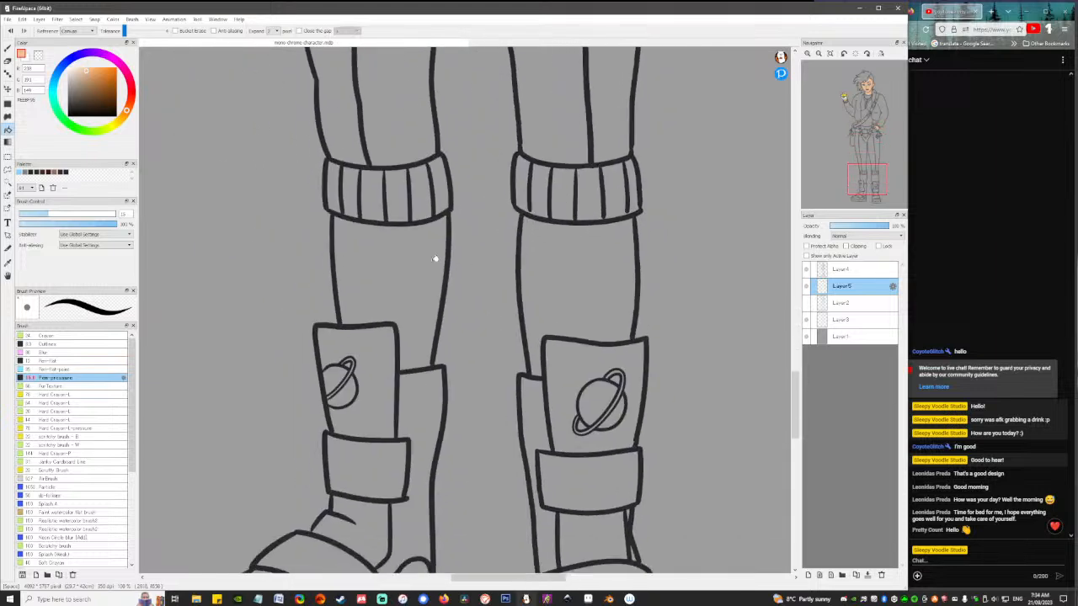
{"action": "left_click", "coordinate": [436, 258]}
{"action": "left_click", "coordinate": [577, 267]}
{"action": "scroll", "coordinate": [581, 336], "scroll_direction": "up", "scroll_amount": 3}
{"action": "scroll", "coordinate": [582, 395], "scroll_direction": "down", "scroll_amount": 6}
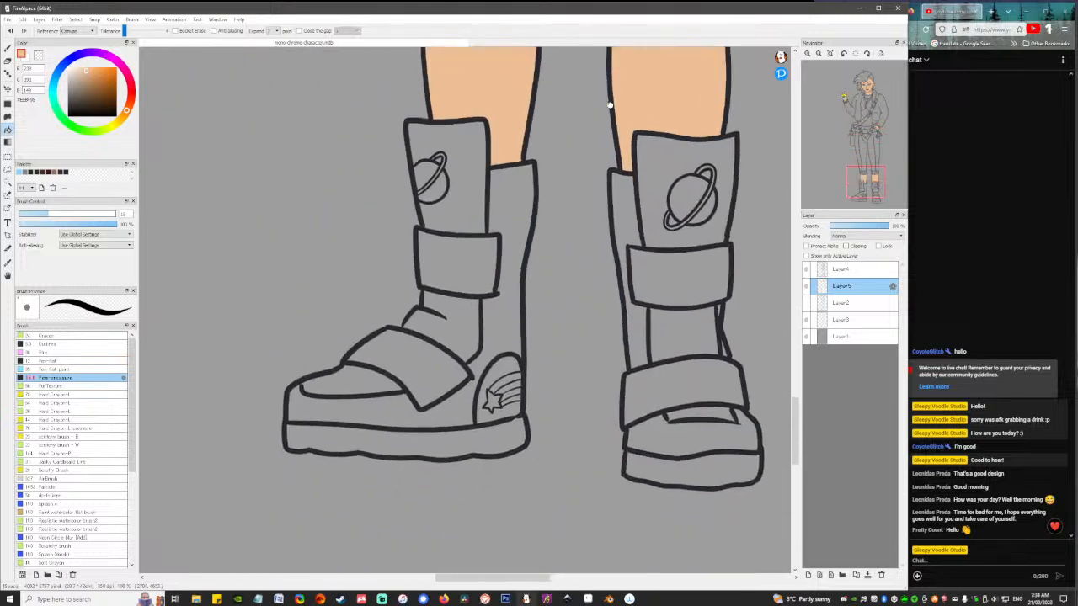
Fill the bare midriff between the top and the belt, including the small areas beside the straps and hand, with peach skin colour.
{"action": "scroll", "coordinate": [614, 104], "scroll_direction": "up", "scroll_amount": 10}
{"action": "scroll", "coordinate": [579, 202], "scroll_direction": "up", "scroll_amount": 5}
{"action": "scroll", "coordinate": [559, 224], "scroll_direction": "up", "scroll_amount": 2}
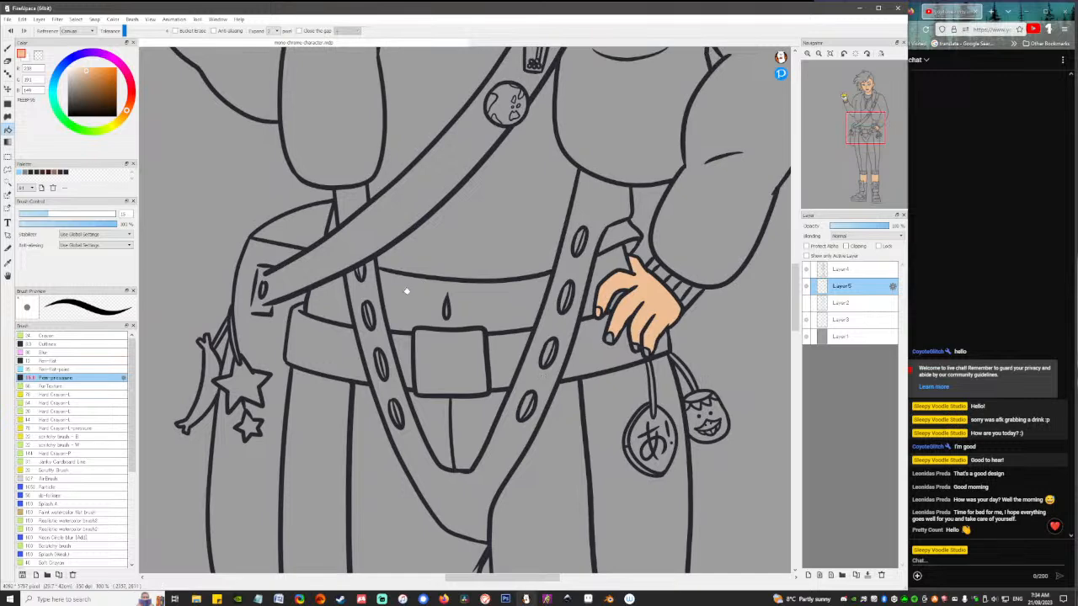
{"action": "left_click", "coordinate": [347, 299]}
{"action": "left_click", "coordinate": [447, 301]}
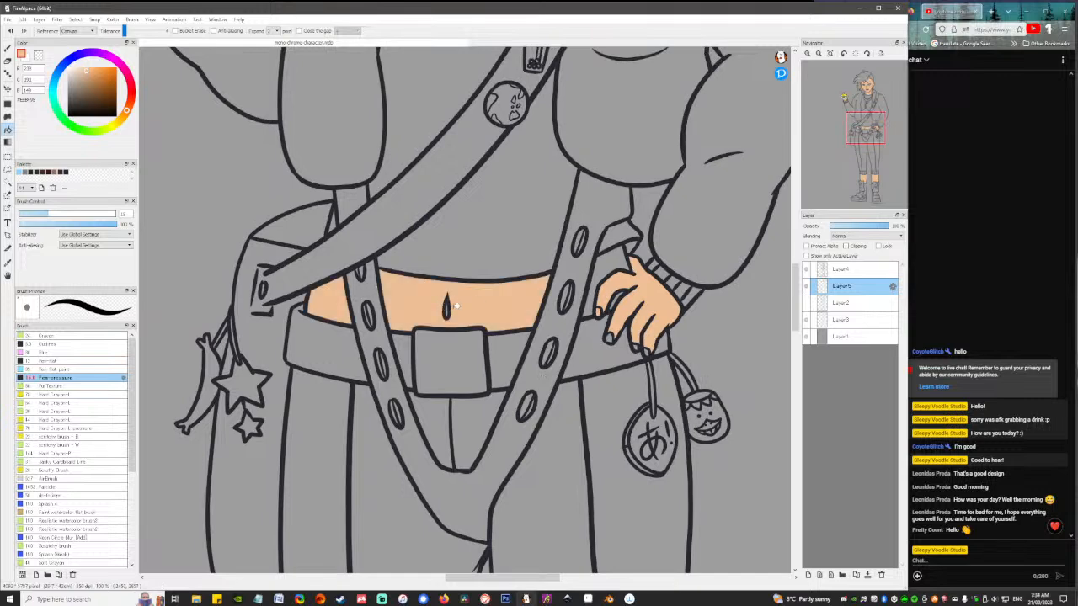
{"action": "left_click", "coordinate": [625, 256]}
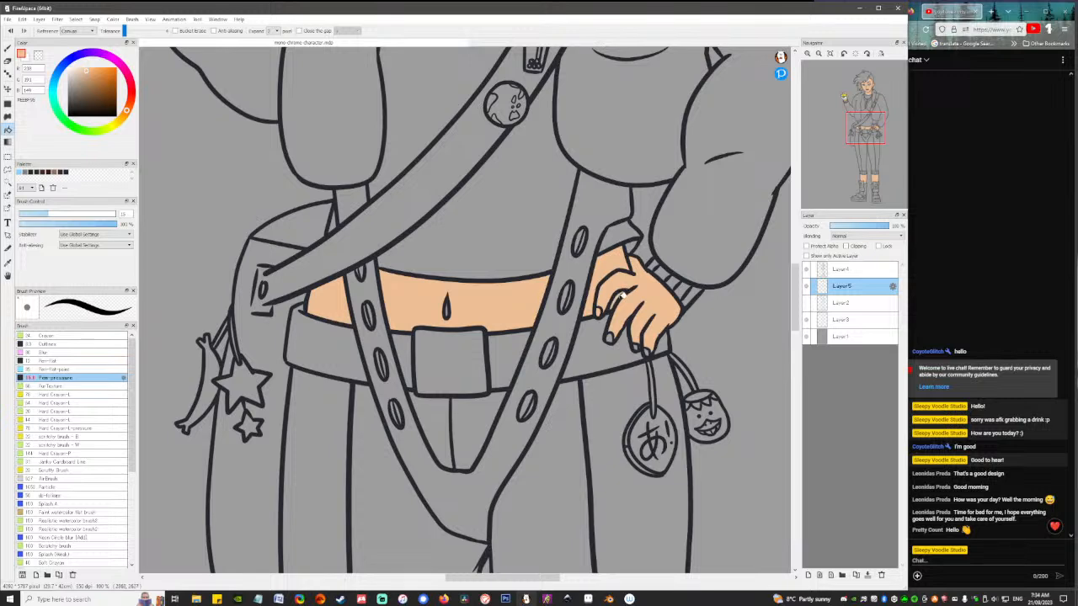
Change the brush's global stabilizer strength and return to the Bucket tool.
{"action": "key", "text": "b"}
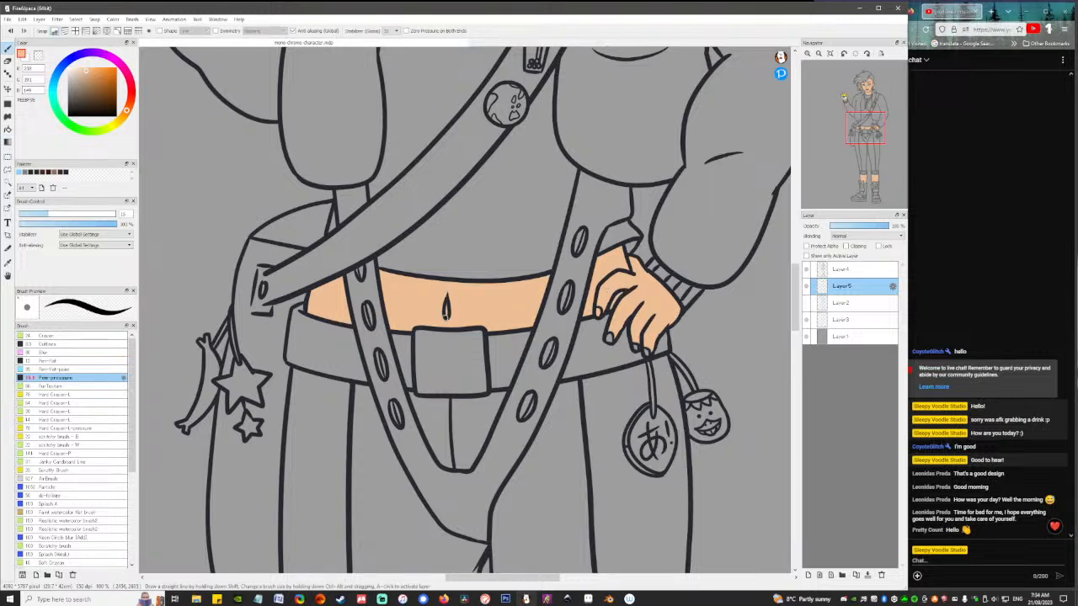
{"action": "left_click", "coordinate": [391, 29]}
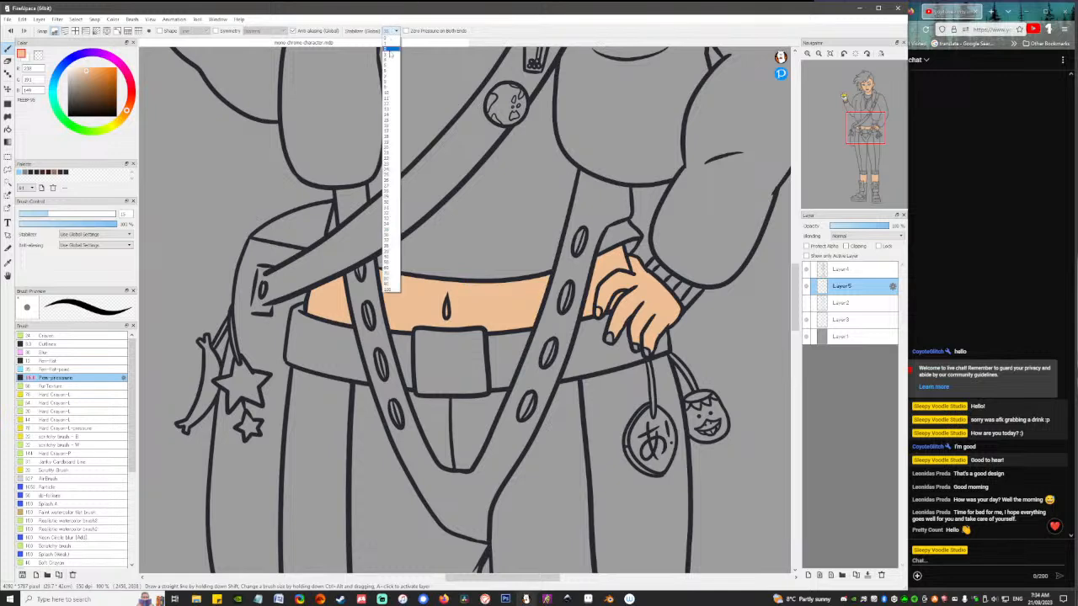
{"action": "left_click", "coordinate": [389, 82]}
{"action": "key", "text": "g"}
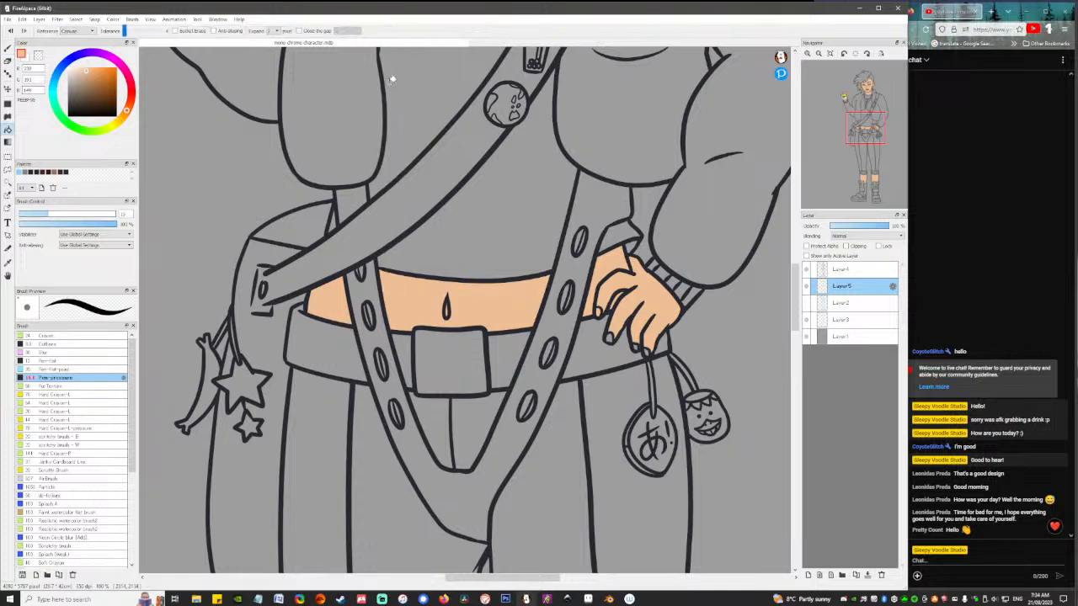
{"action": "scroll", "coordinate": [498, 332], "scroll_direction": "up", "scroll_amount": 10}
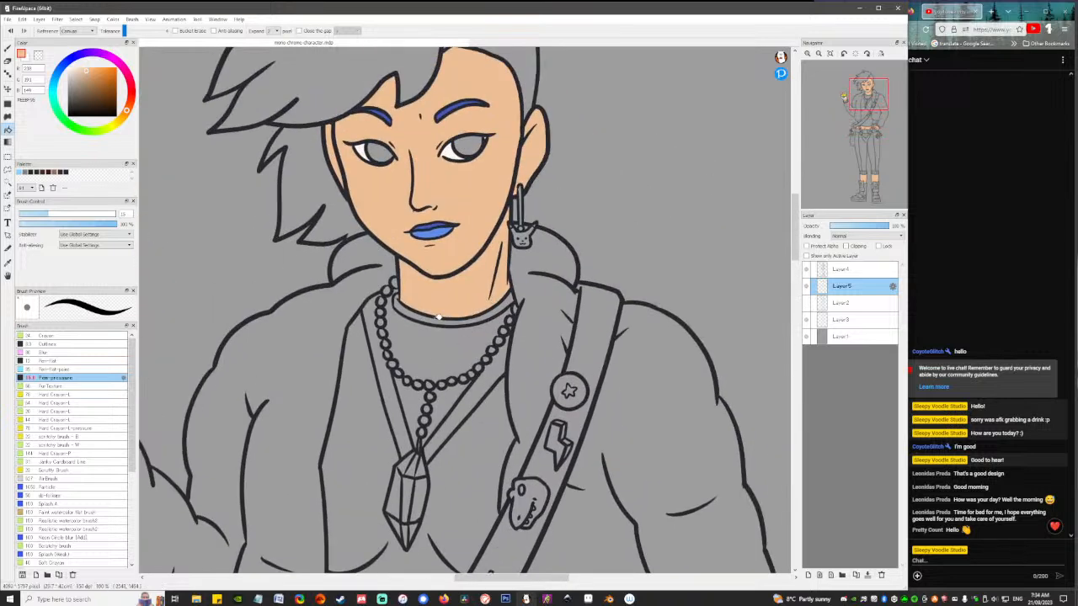
{"action": "scroll", "coordinate": [494, 312], "scroll_direction": "up", "scroll_amount": 4}
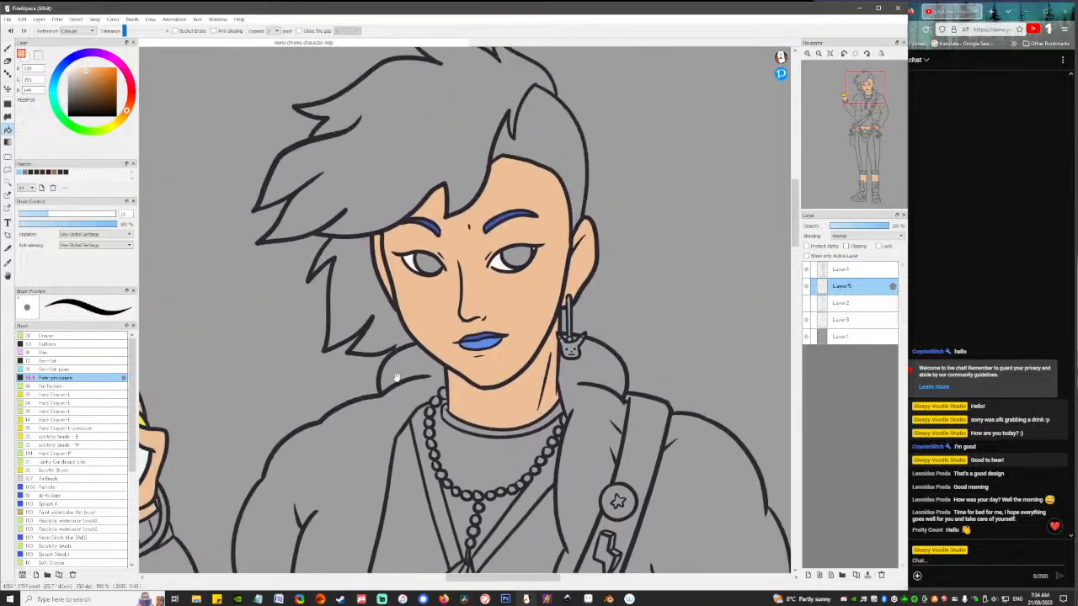
{"action": "scroll", "coordinate": [432, 253], "scroll_direction": "down", "scroll_amount": 8}
{"action": "left_click_drag", "start_coordinate": [417, 260], "coordinate": [556, 285]}
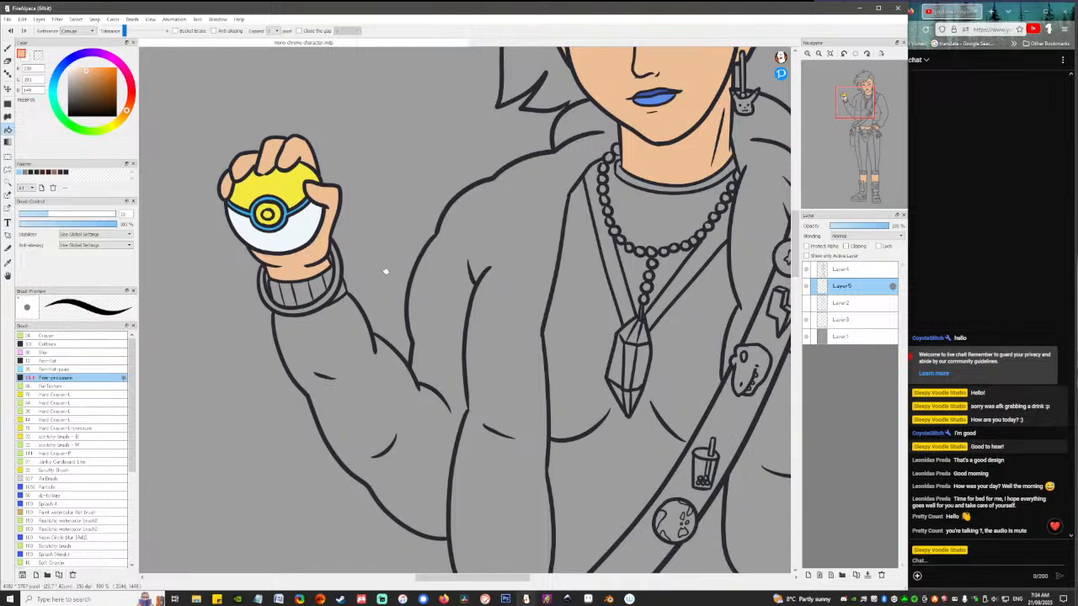
Switch to Streamlabs Desktop, check the Mic/Aux audio level in the mixer, and return to the drawing.
{"action": "left_click", "coordinate": [381, 599]}
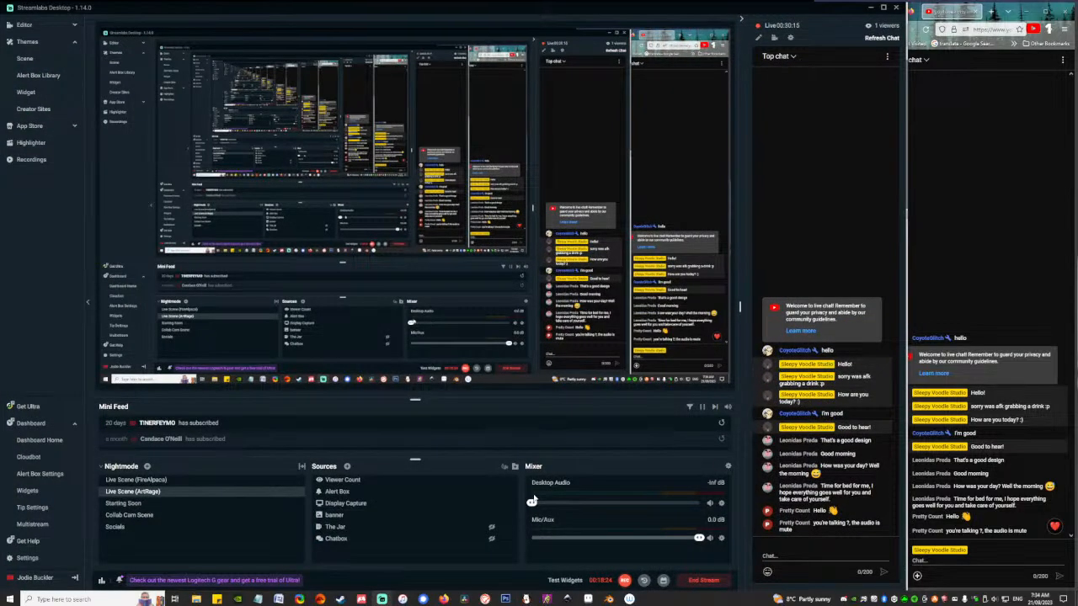
{"action": "mouse_move", "coordinate": [699, 538]}
{"action": "left_mouse_down"}
{"action": "mouse_move", "coordinate": [614, 539]}
{"action": "mouse_move", "coordinate": [699, 538]}
{"action": "left_mouse_up"}
{"action": "left_click", "coordinate": [870, 7]}
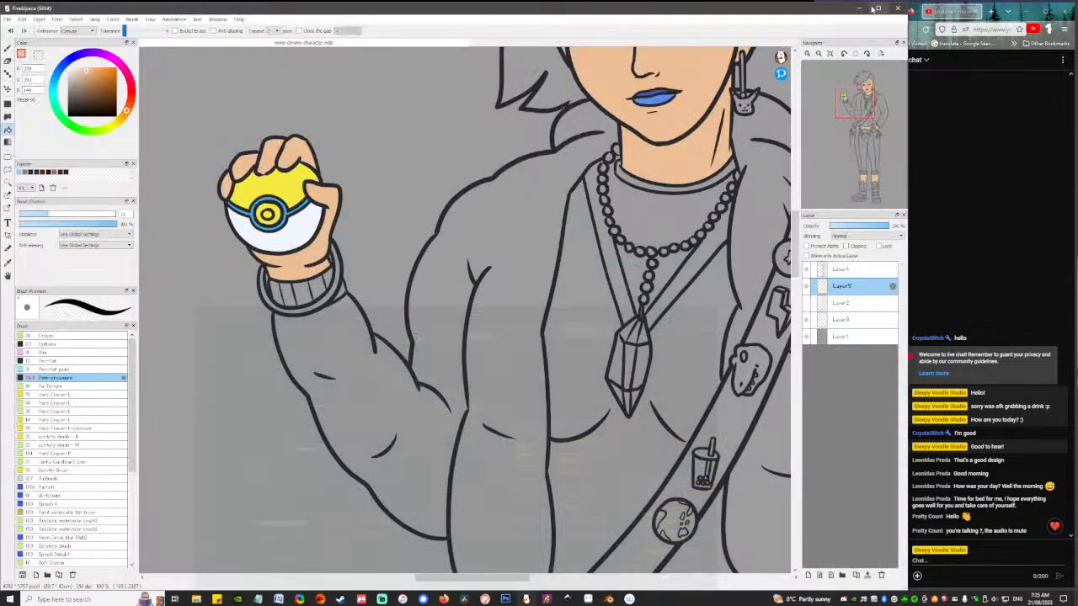
{"action": "left_click", "coordinate": [545, 599]}
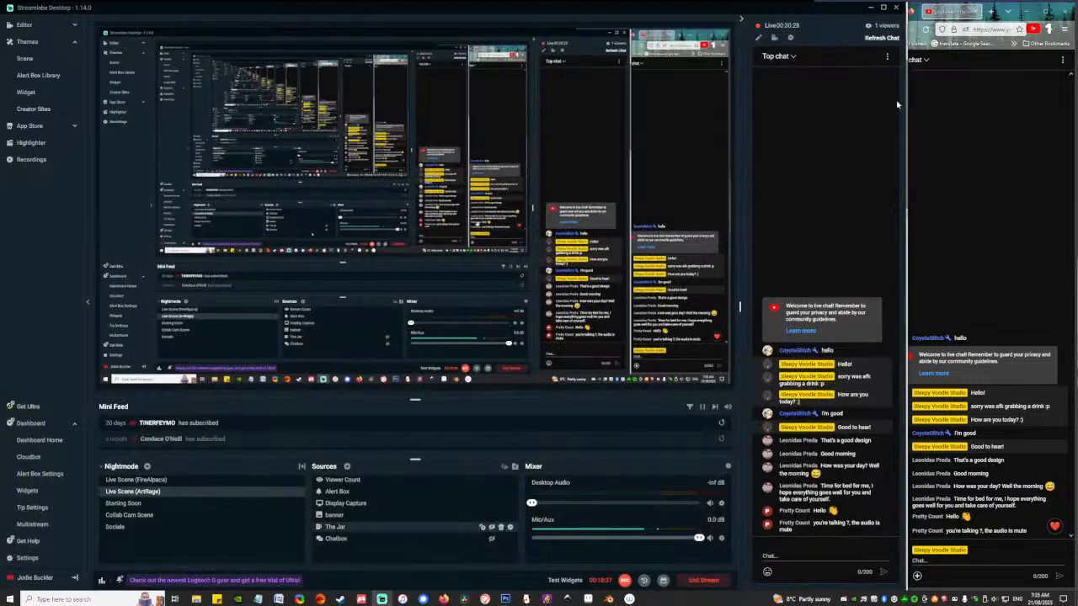
{"action": "left_click", "coordinate": [870, 7]}
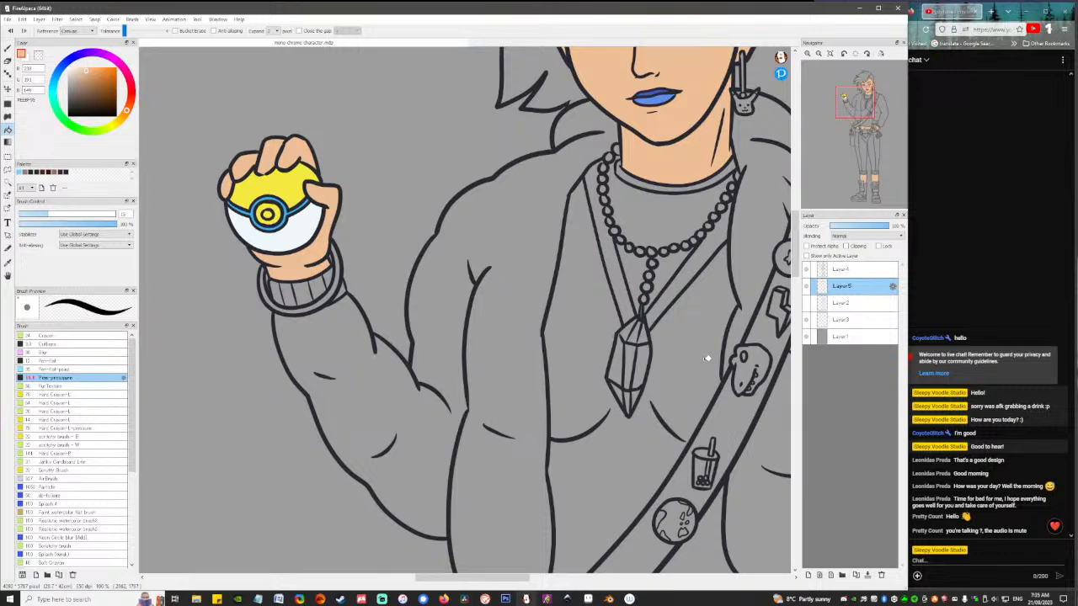
Examine the figure from the chest down to the belt and back up to the face for areas still uncoloured.
{"action": "left_click_drag", "start_coordinate": [679, 332], "coordinate": [515, 387]}
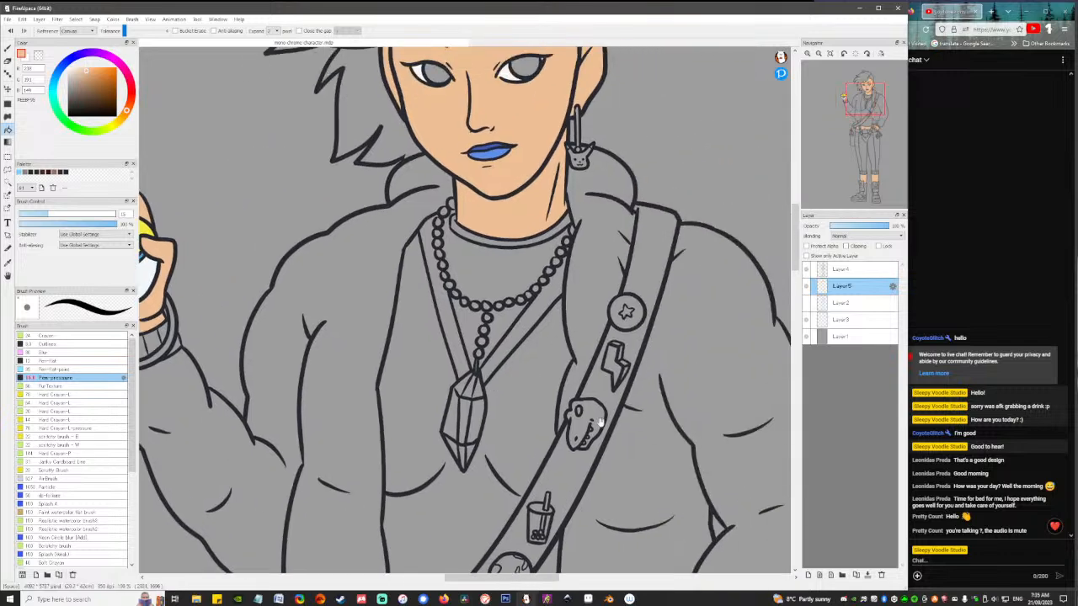
{"action": "left_click_drag", "start_coordinate": [614, 414], "coordinate": [611, 337]}
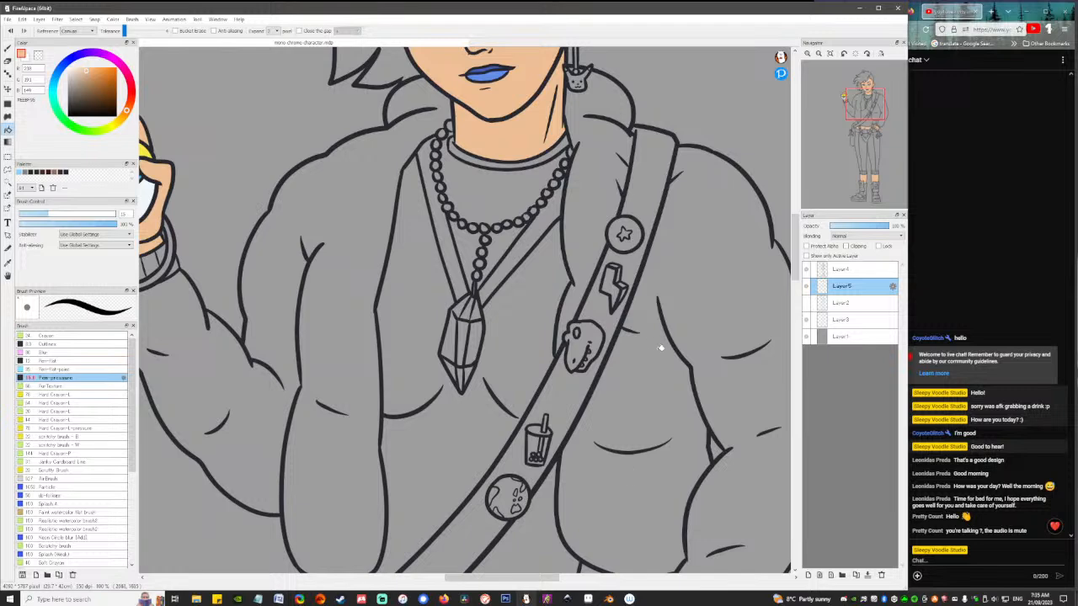
{"action": "left_click_drag", "start_coordinate": [601, 425], "coordinate": [570, 368]}
{"action": "mouse_move", "coordinate": [588, 222]}
{"action": "left_mouse_down"}
{"action": "mouse_move", "coordinate": [617, 324]}
{"action": "mouse_move", "coordinate": [538, 440]}
{"action": "mouse_move", "coordinate": [668, 330]}
{"action": "mouse_move", "coordinate": [724, 404]}
{"action": "mouse_move", "coordinate": [591, 277]}
{"action": "mouse_move", "coordinate": [586, 212]}
{"action": "left_mouse_up"}
{"action": "left_click_drag", "start_coordinate": [628, 510], "coordinate": [623, 302]}
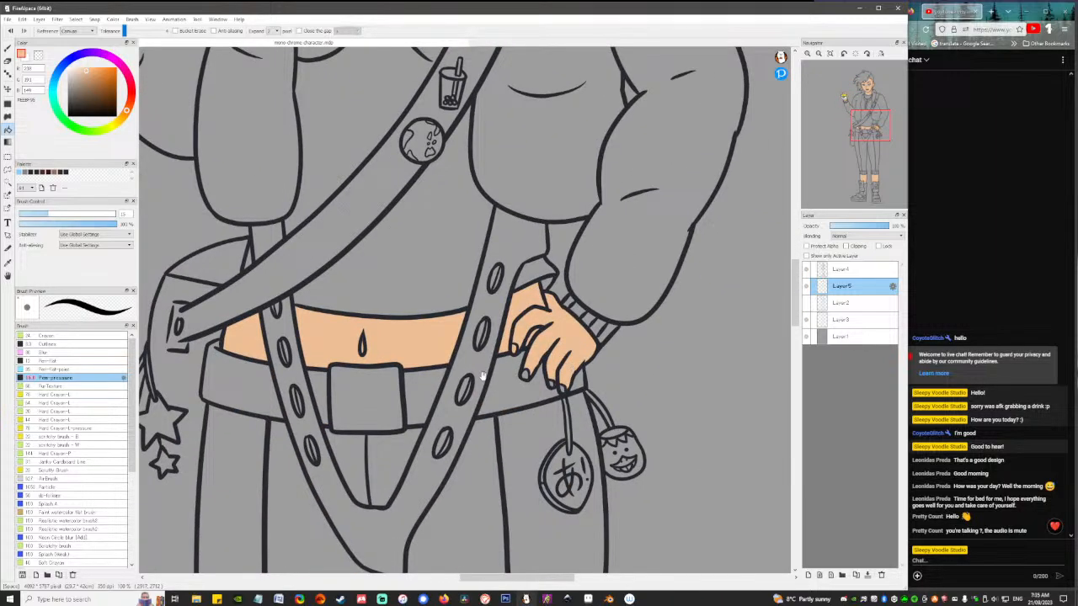
{"action": "left_click_drag", "start_coordinate": [483, 375], "coordinate": [557, 356]}
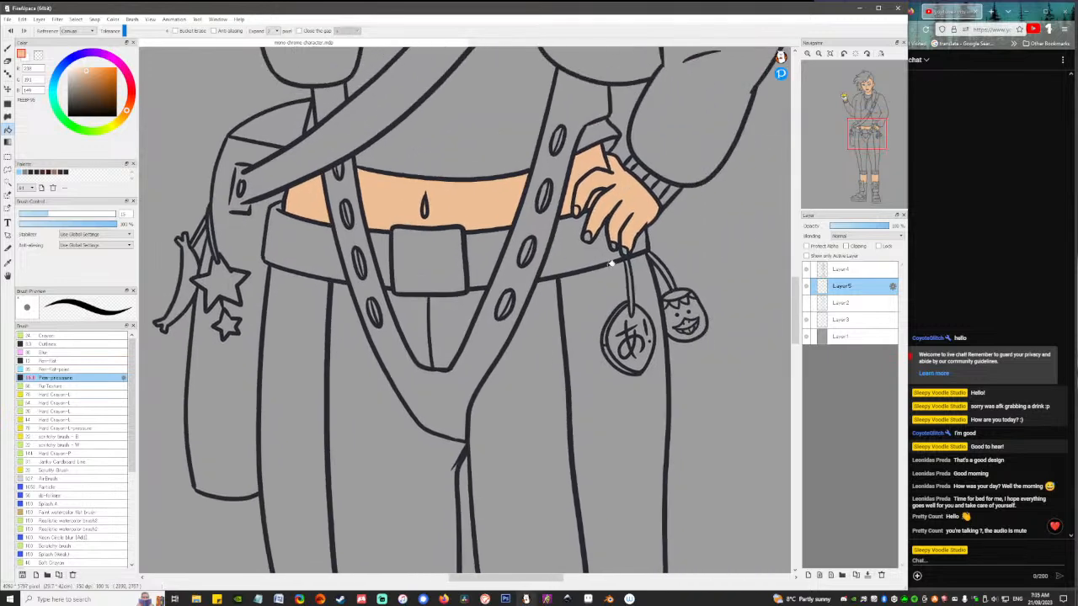
{"action": "scroll", "coordinate": [611, 263], "scroll_direction": "up", "scroll_amount": 10}
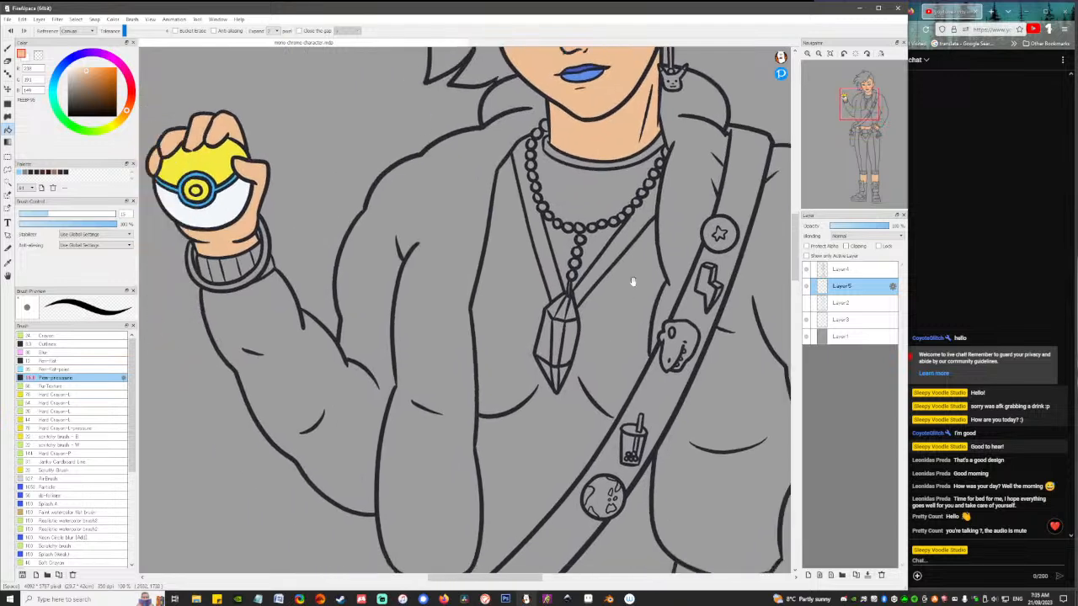
{"action": "scroll", "coordinate": [632, 281], "scroll_direction": "up", "scroll_amount": 8}
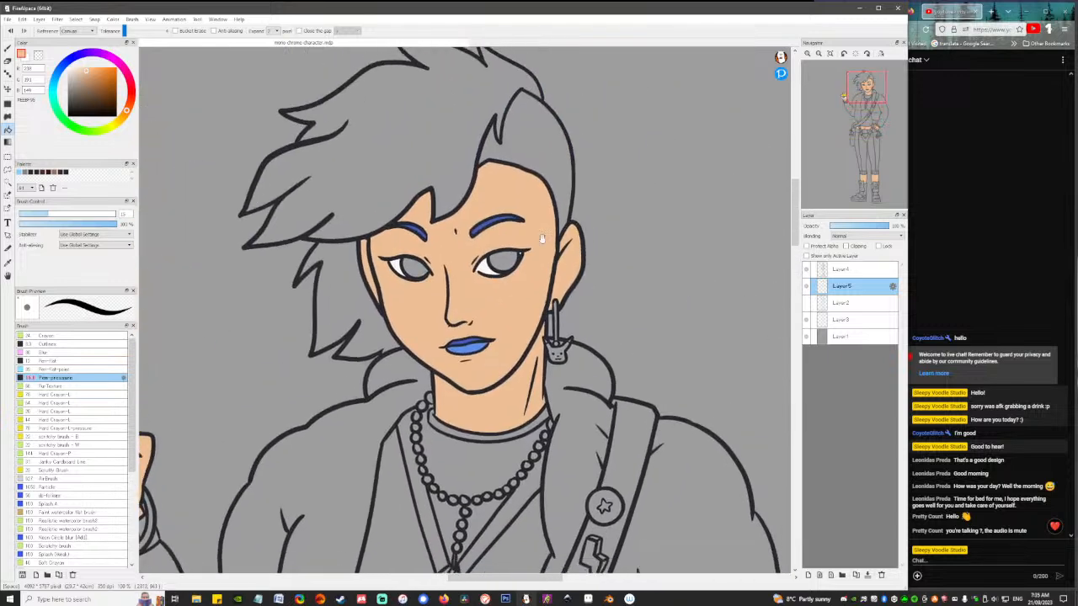
Sample the lip blue, shift it to a lighter sky blue, fill both irises and slightly mute the blue.
{"action": "left_click", "coordinate": [481, 342], "text": "alt"}
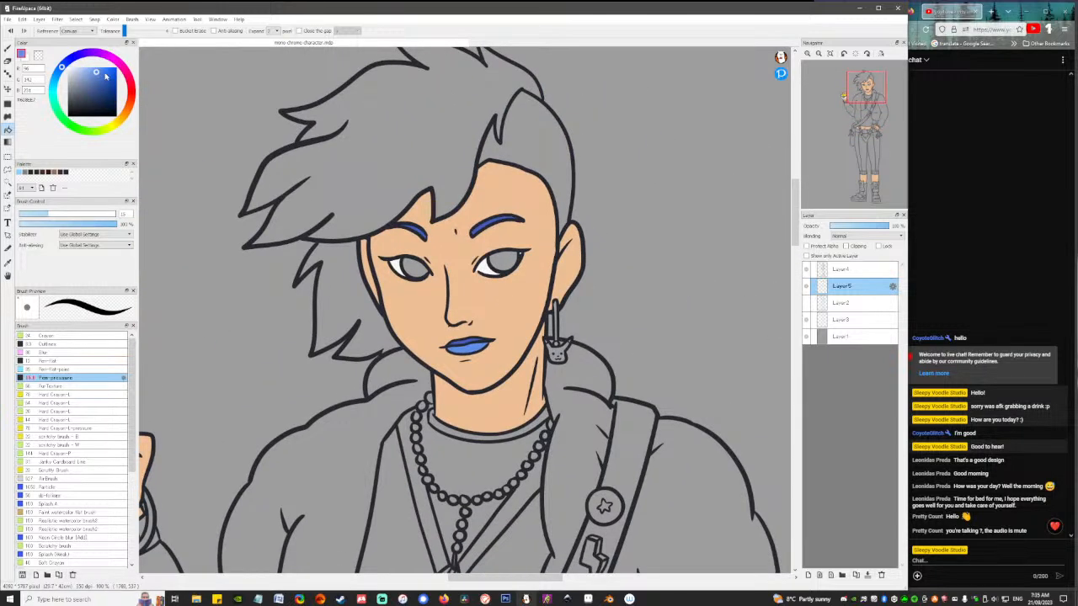
{"action": "mouse_move", "coordinate": [105, 75]}
{"action": "left_mouse_down"}
{"action": "mouse_move", "coordinate": [56, 86]}
{"action": "mouse_move", "coordinate": [56, 76]}
{"action": "left_mouse_up"}
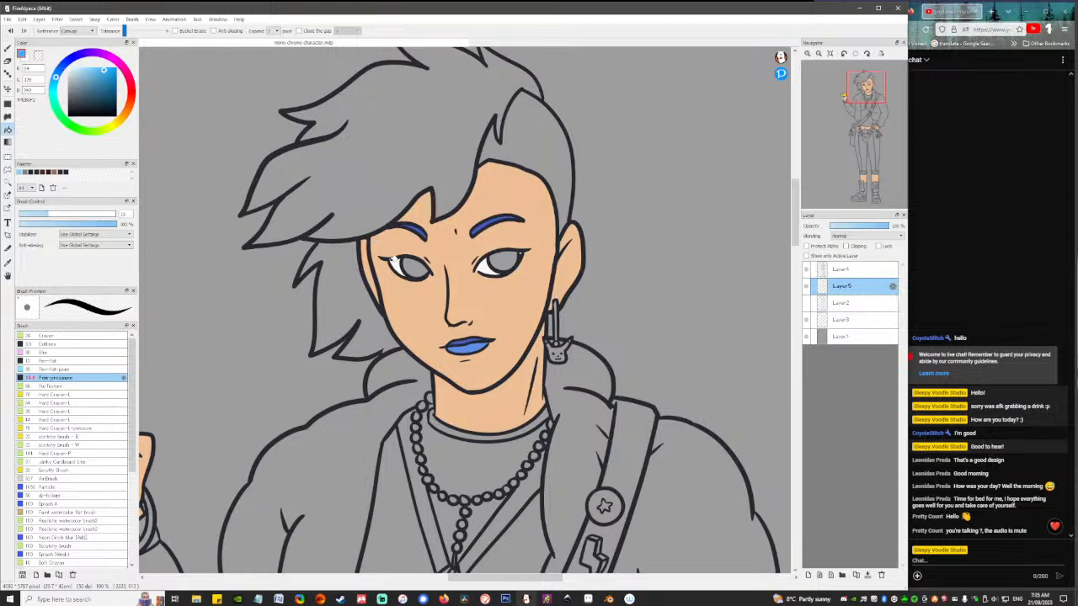
{"action": "left_click", "coordinate": [421, 267]}
{"action": "left_click_drag", "start_coordinate": [492, 319], "coordinate": [440, 271]}
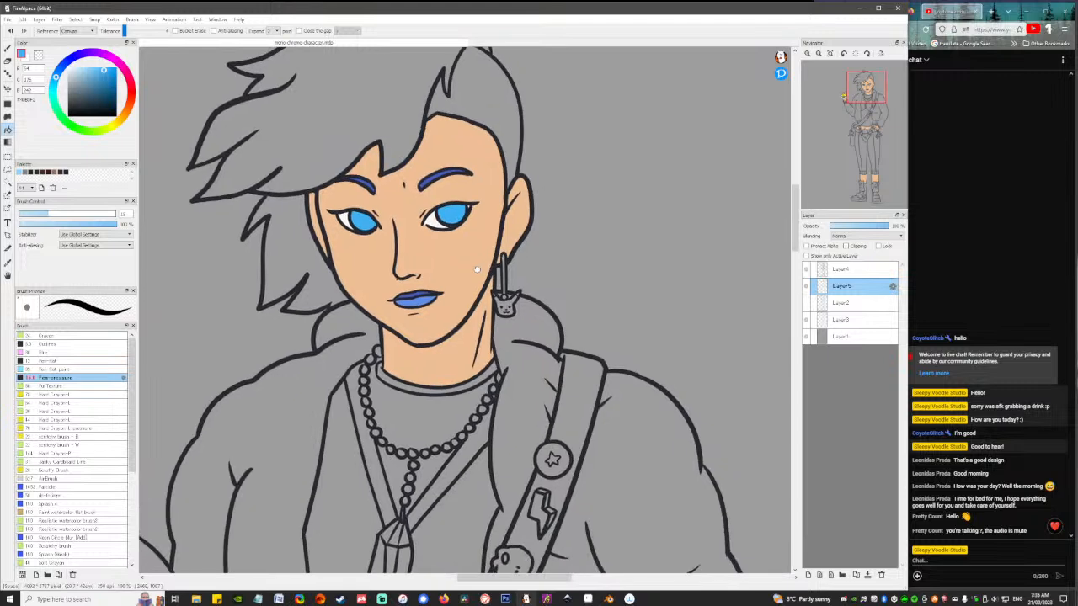
{"action": "left_click_drag", "start_coordinate": [308, 200], "coordinate": [320, 268]}
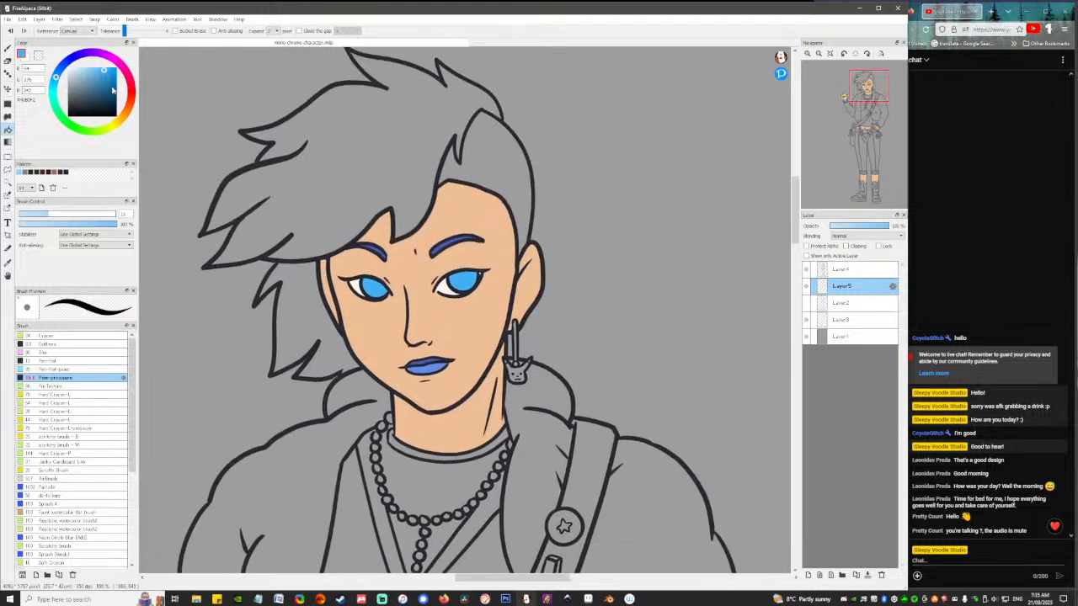
{"action": "left_click", "coordinate": [103, 74]}
Fill the large swept-over section of the hair with royal blue.
{"action": "left_click_drag", "start_coordinate": [460, 338], "coordinate": [468, 198]}
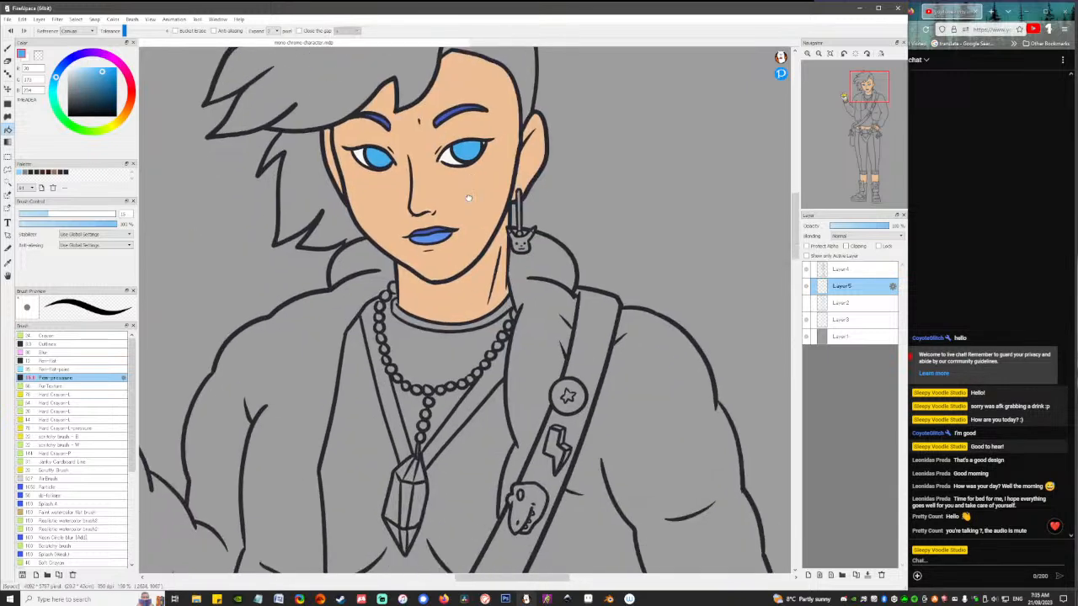
{"action": "scroll", "coordinate": [468, 198], "scroll_direction": "down", "scroll_amount": 2}
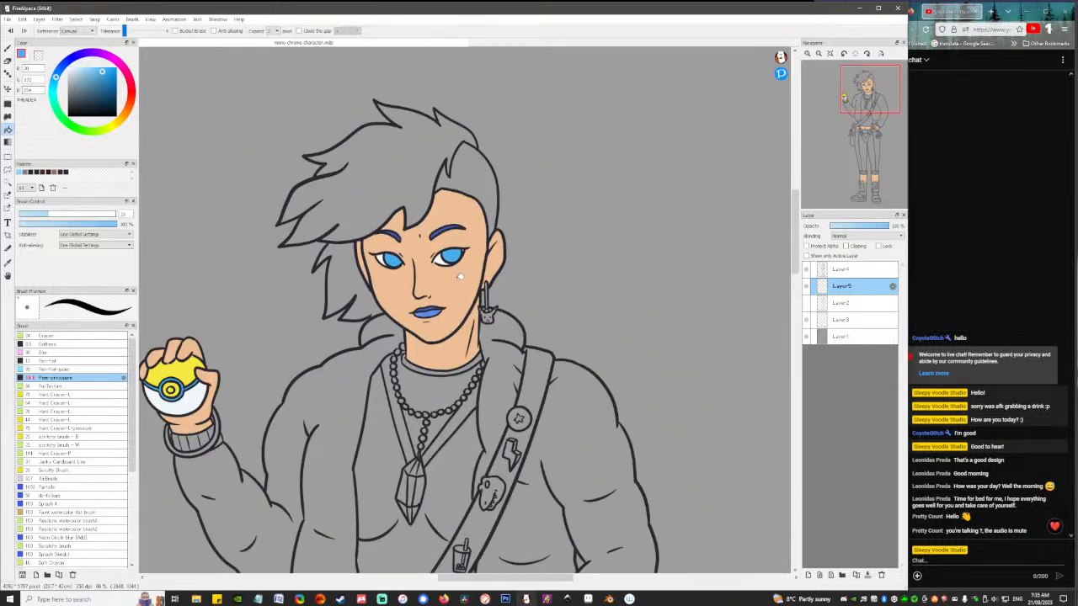
{"action": "mouse_move", "coordinate": [56, 77]}
{"action": "left_mouse_down"}
{"action": "mouse_move", "coordinate": [67, 63]}
{"action": "mouse_move", "coordinate": [103, 74]}
{"action": "left_mouse_up"}
{"action": "left_click", "coordinate": [406, 168]}
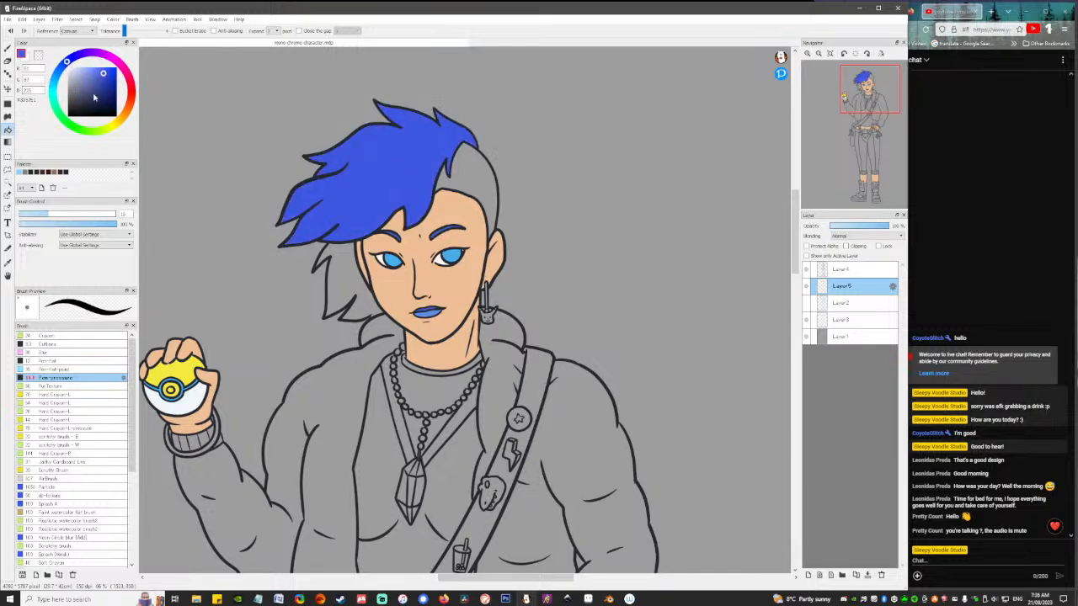
Brush two jagged lighter-blue dividing lines across the royal blue hair to mark out the gradient sections.
{"action": "key", "text": "b"}
{"action": "left_click_drag", "start_coordinate": [67, 62], "coordinate": [58, 73]}
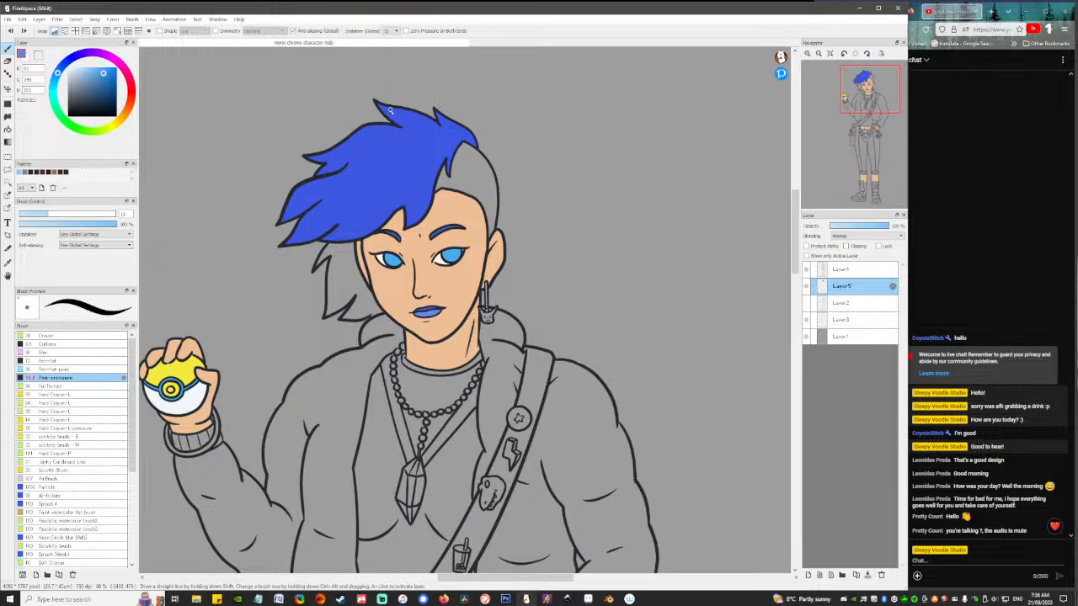
{"action": "mouse_move", "coordinate": [401, 126]}
{"action": "left_mouse_down"}
{"action": "mouse_move", "coordinate": [400, 168]}
{"action": "mouse_move", "coordinate": [414, 154]}
{"action": "mouse_move", "coordinate": [410, 222]}
{"action": "left_mouse_up"}
{"action": "mouse_move", "coordinate": [341, 178]}
{"action": "left_mouse_down"}
{"action": "mouse_move", "coordinate": [332, 218]}
{"action": "mouse_move", "coordinate": [360, 207]}
{"action": "mouse_move", "coordinate": [357, 239]}
{"action": "left_mouse_up"}
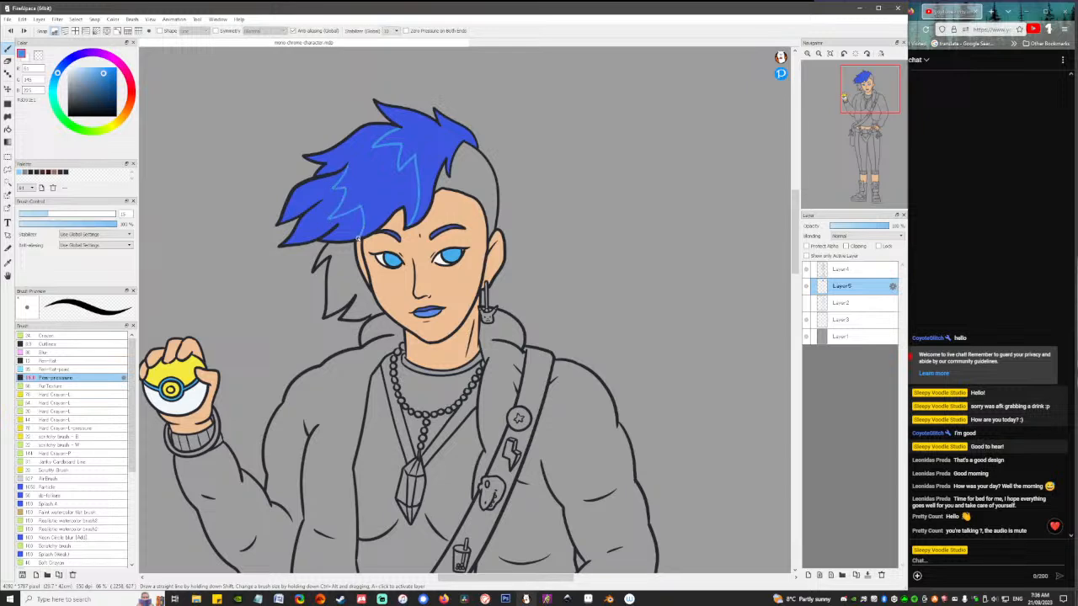
Fill the middle section of the hair with medium blue and the outer tips with cyan.
{"action": "key", "text": "g"}
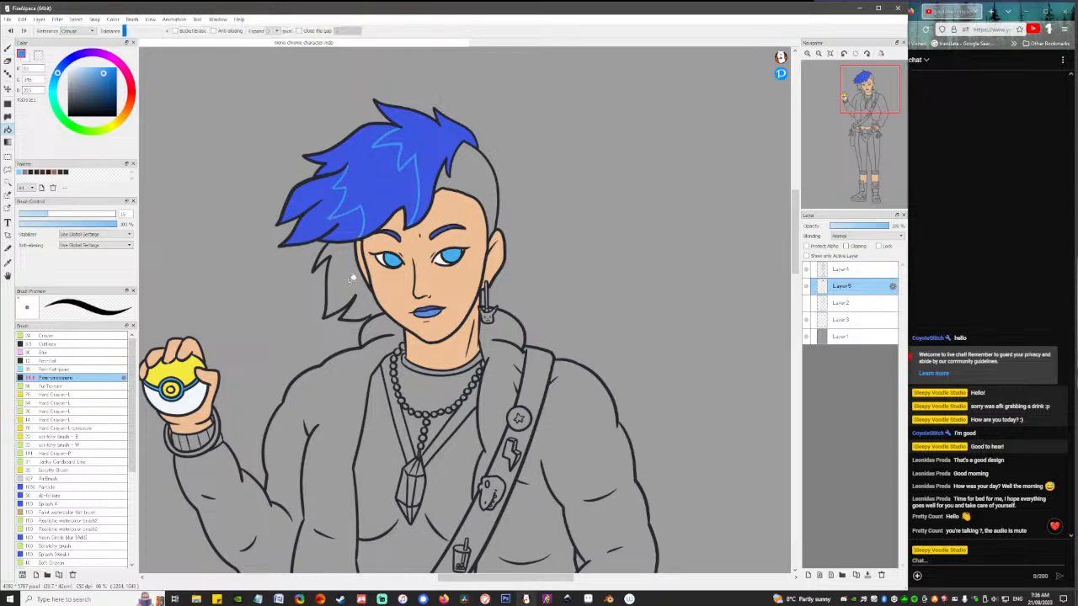
{"action": "left_click", "coordinate": [370, 155]}
{"action": "left_click_drag", "start_coordinate": [59, 83], "coordinate": [54, 86]}
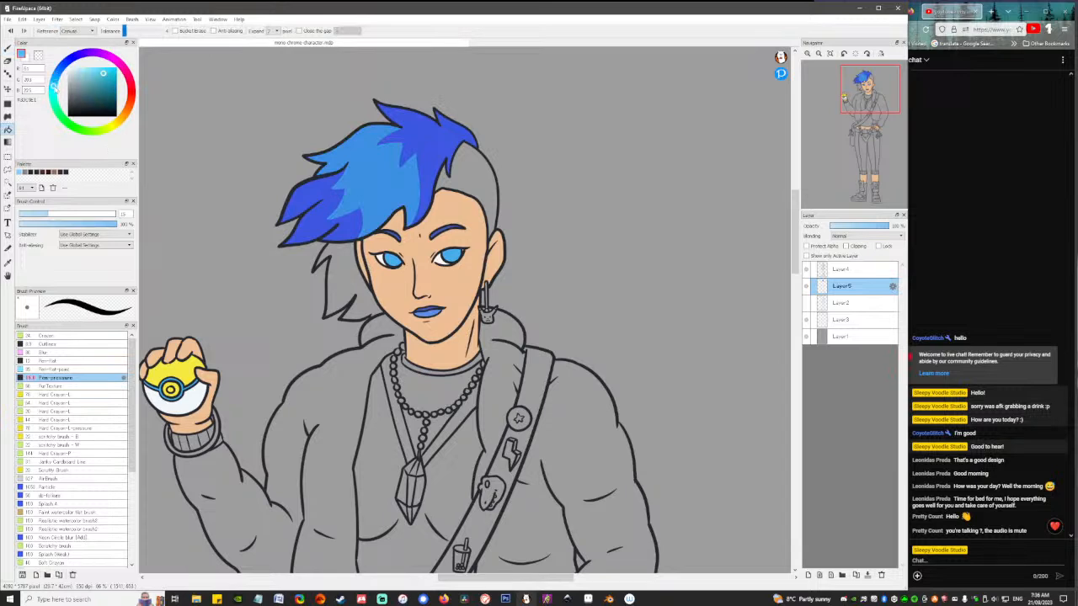
{"action": "left_click", "coordinate": [320, 221]}
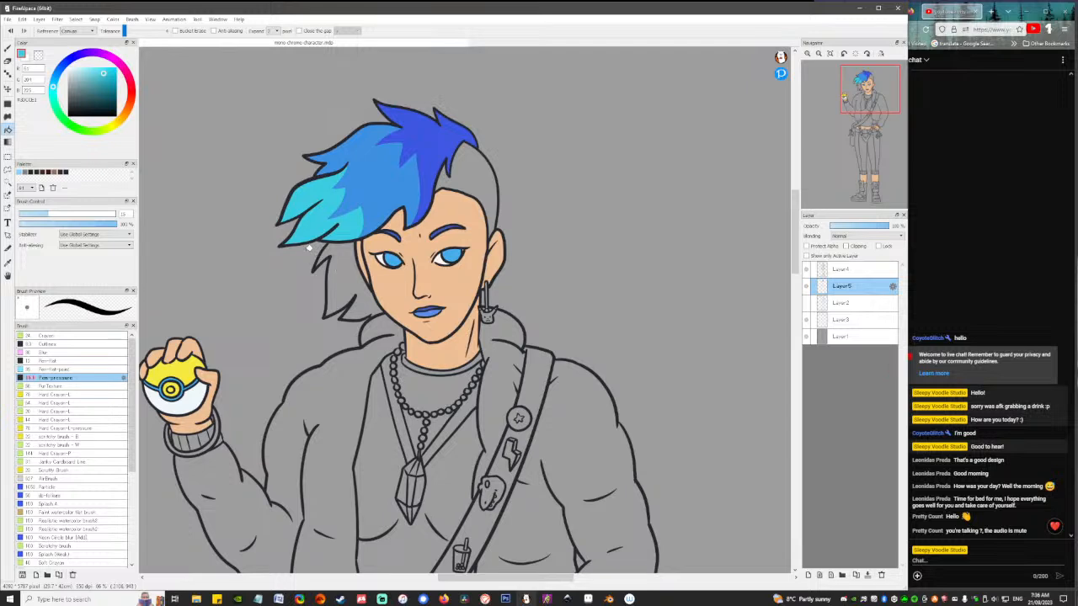
Sample the royal blue from the hair and fill the lock behind the face with a slightly darker shade of it.
{"action": "left_click", "coordinate": [427, 156], "text": "alt"}
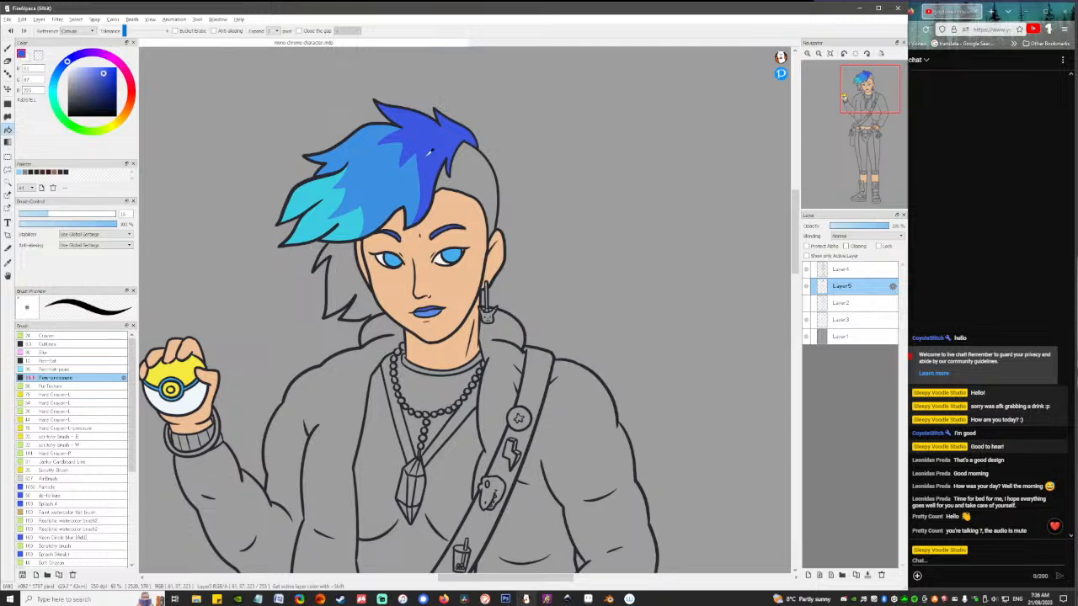
{"action": "left_click", "coordinate": [350, 286]}
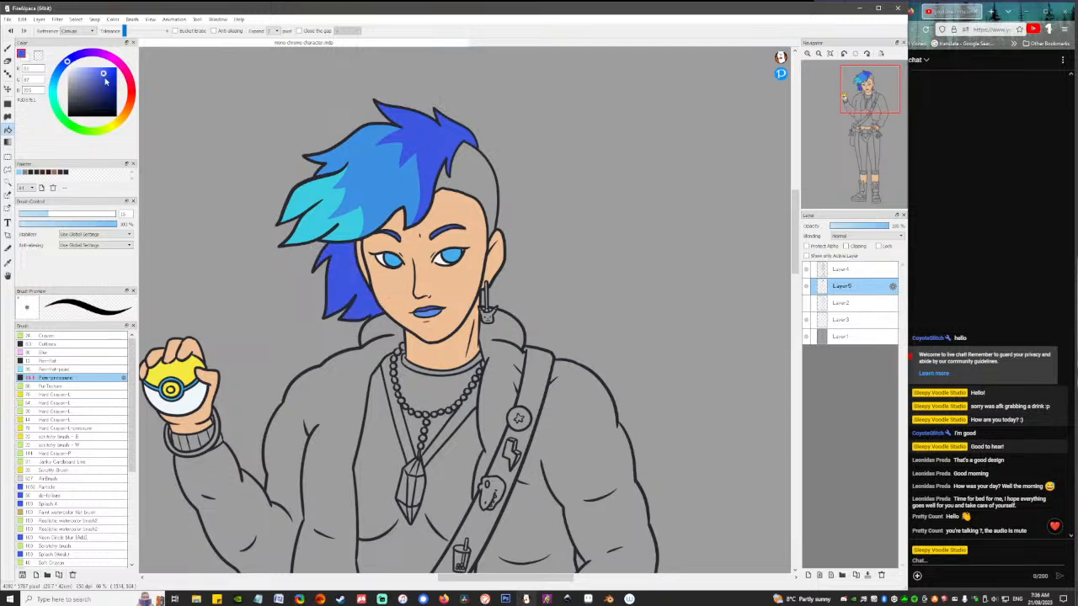
{"action": "left_click", "coordinate": [104, 80]}
{"action": "left_click", "coordinate": [350, 276]}
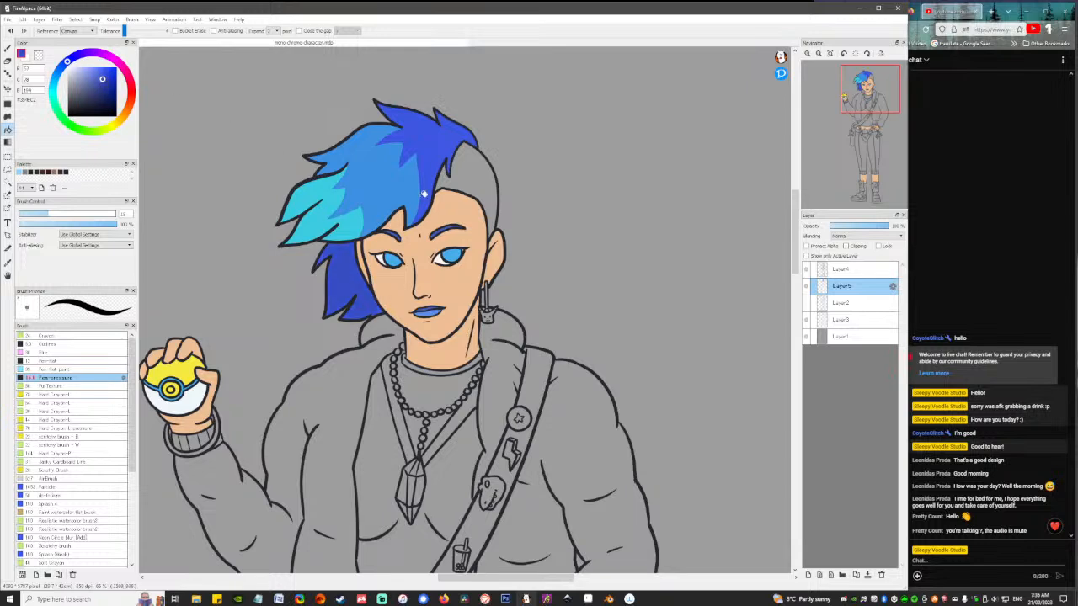
Sample the peach skin colour and fill the shaved side of the head with it.
{"action": "scroll", "coordinate": [502, 305], "scroll_direction": "down", "scroll_amount": 2}
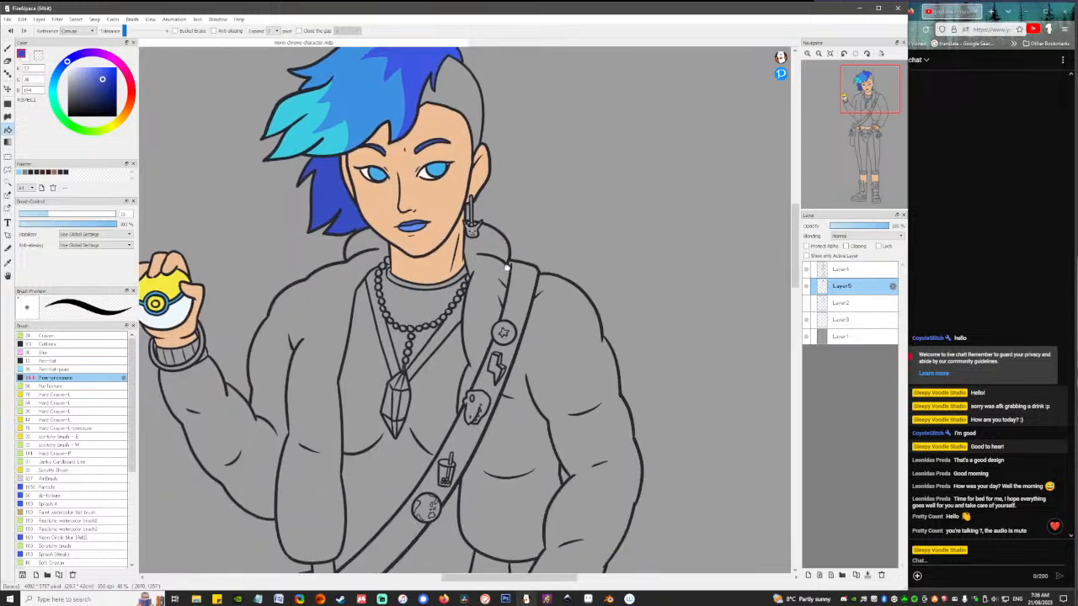
{"action": "scroll", "coordinate": [509, 312], "scroll_direction": "up", "scroll_amount": 4}
{"action": "left_click_drag", "start_coordinate": [514, 291], "coordinate": [496, 297]}
{"action": "right_click", "coordinate": [461, 271]}
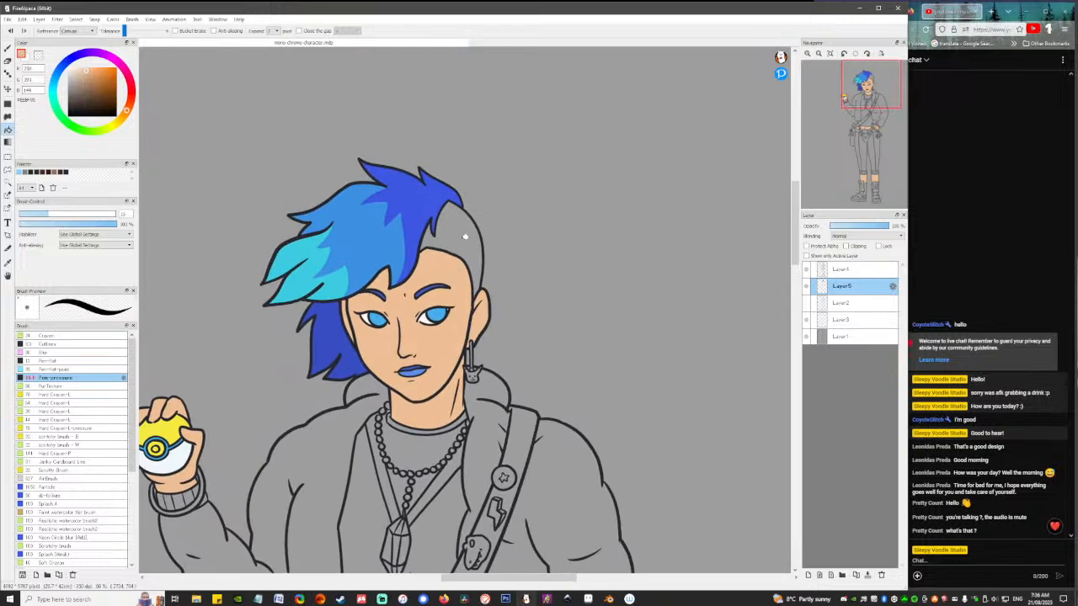
{"action": "left_click", "coordinate": [465, 236]}
Add a new layer above the flat colours and fill the shaved side of the head with the sampled royal blue.
{"action": "left_click", "coordinate": [808, 576]}
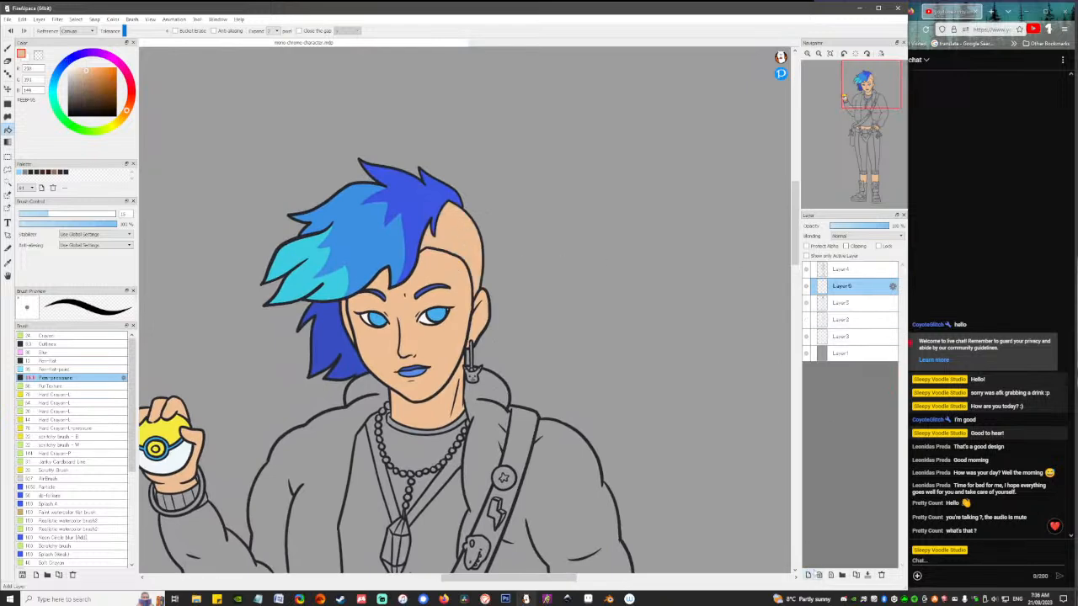
{"action": "left_click_drag", "start_coordinate": [338, 348], "coordinate": [422, 288]}
{"action": "left_click_drag", "start_coordinate": [496, 265], "coordinate": [466, 299]}
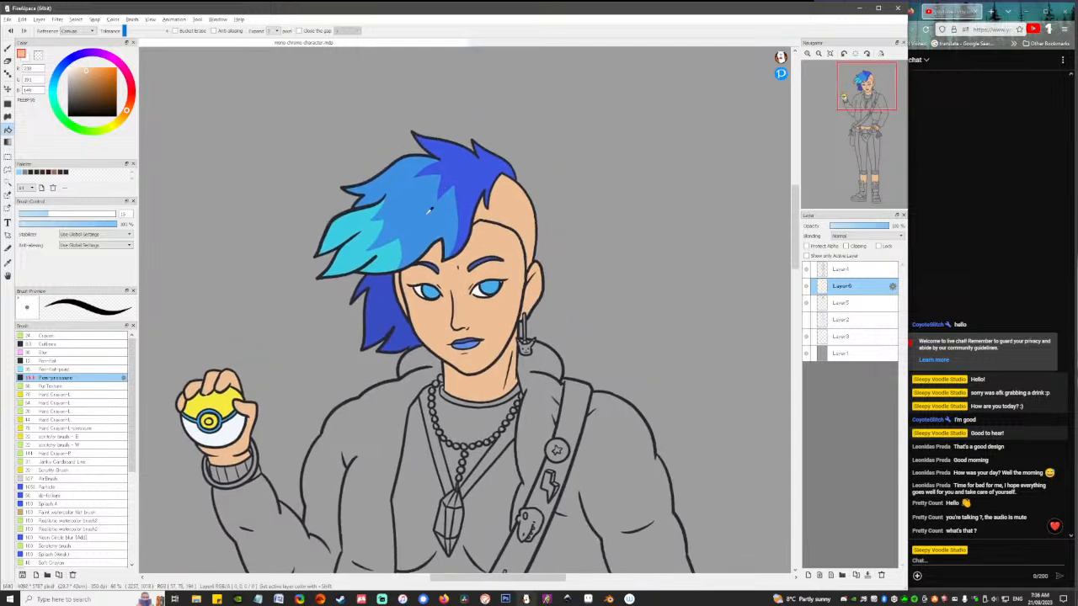
{"action": "left_click", "coordinate": [481, 171], "text": "alt"}
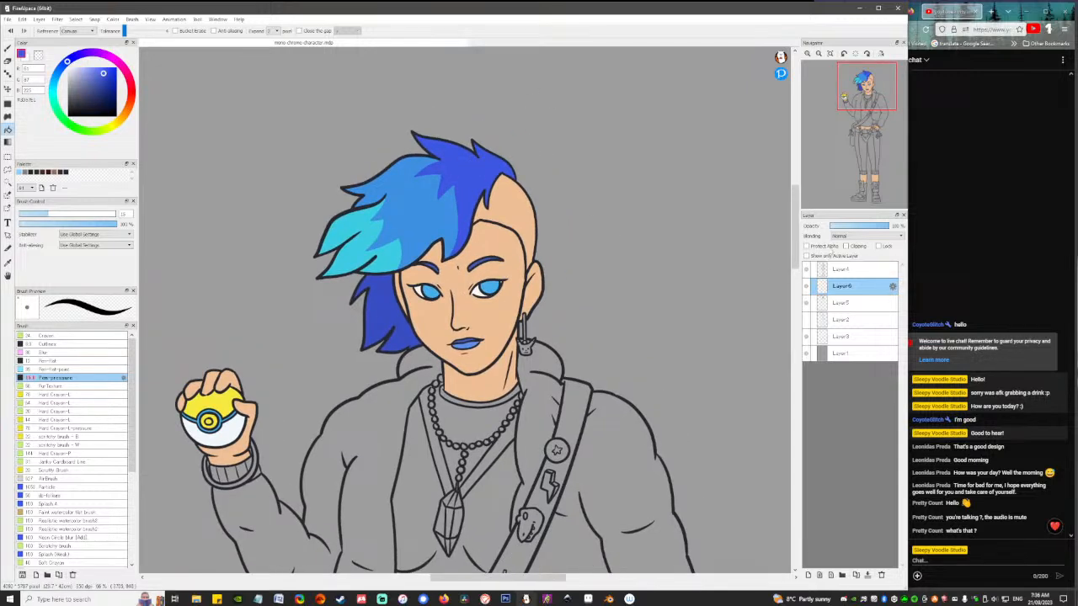
{"action": "left_click", "coordinate": [522, 218]}
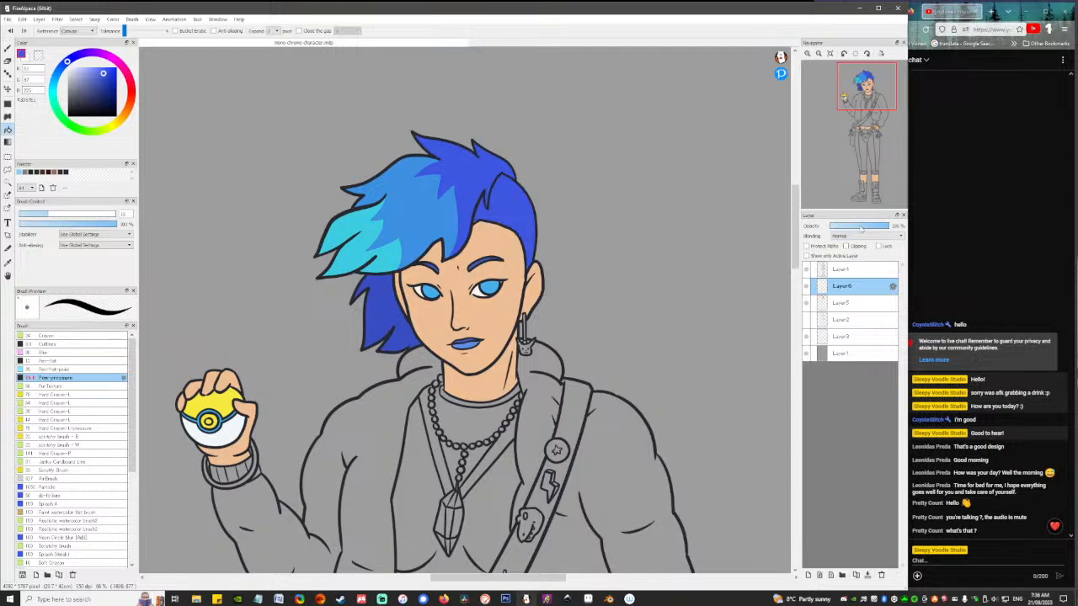
Lower the shaved-side layer's opacity to 65% and merge it into the flat colour layer below.
{"action": "mouse_move", "coordinate": [860, 228]}
{"action": "left_mouse_down"}
{"action": "mouse_move", "coordinate": [839, 227]}
{"action": "mouse_move", "coordinate": [880, 227]}
{"action": "mouse_move", "coordinate": [868, 229]}
{"action": "left_mouse_up"}
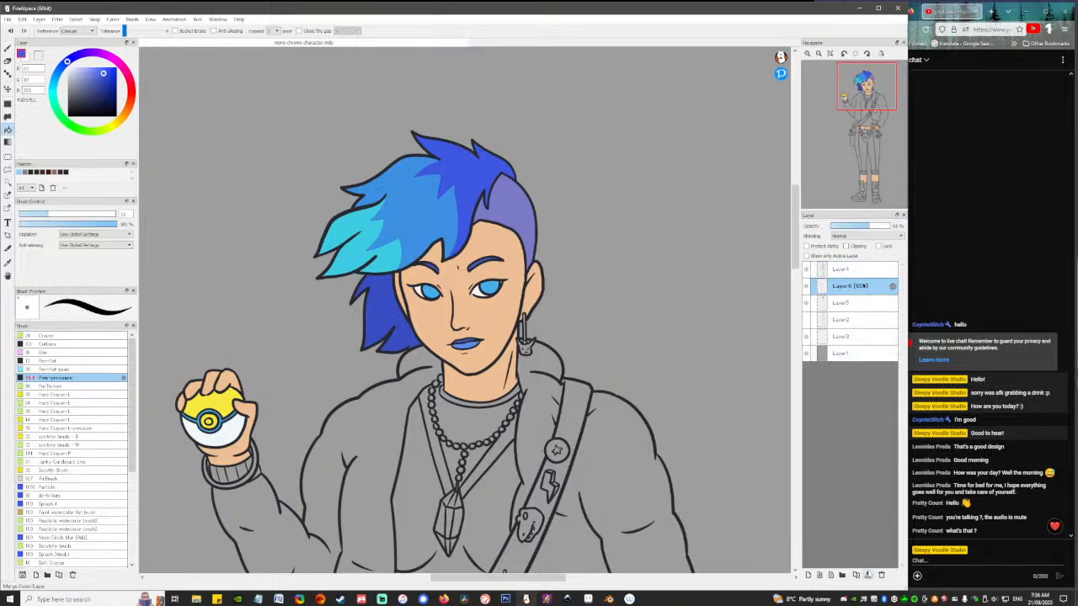
{"action": "left_click", "coordinate": [867, 575]}
Look over the whole figure from the coloured hair down to the boots.
{"action": "left_click_drag", "start_coordinate": [580, 369], "coordinate": [587, 281]}
{"action": "left_click", "coordinate": [819, 53]}
{"action": "left_click", "coordinate": [819, 53]}
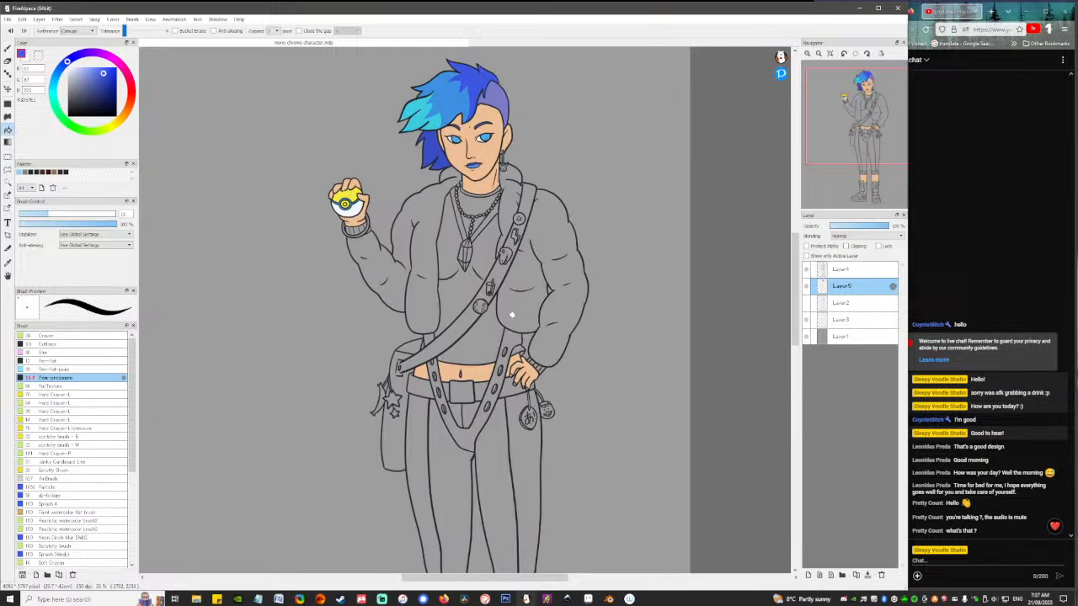
{"action": "scroll", "coordinate": [521, 354], "scroll_direction": "down", "scroll_amount": 6}
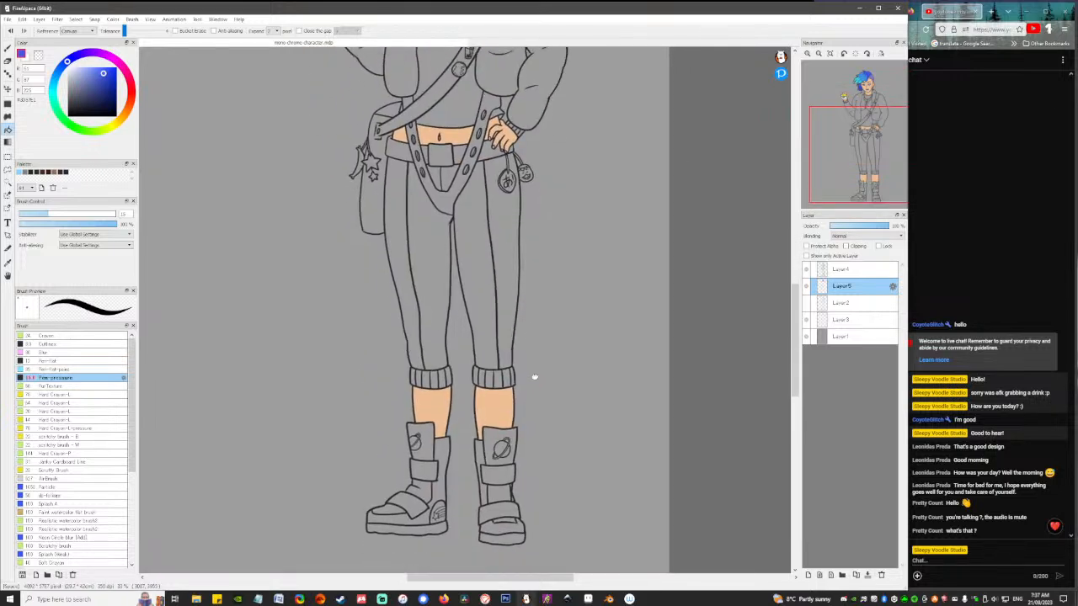
{"action": "scroll", "coordinate": [534, 377], "scroll_direction": "up", "scroll_amount": 7}
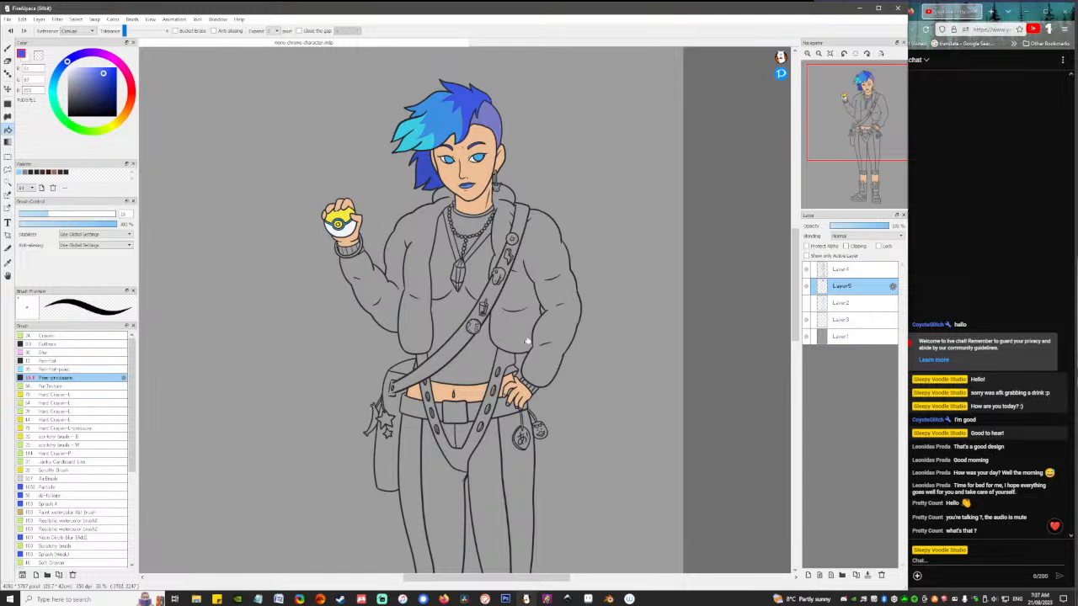
Sample the light blue of the iris, shift it to a slightly deeper blue hue and take up the brush.
{"action": "scroll", "coordinate": [505, 330], "scroll_direction": "down", "scroll_amount": 3}
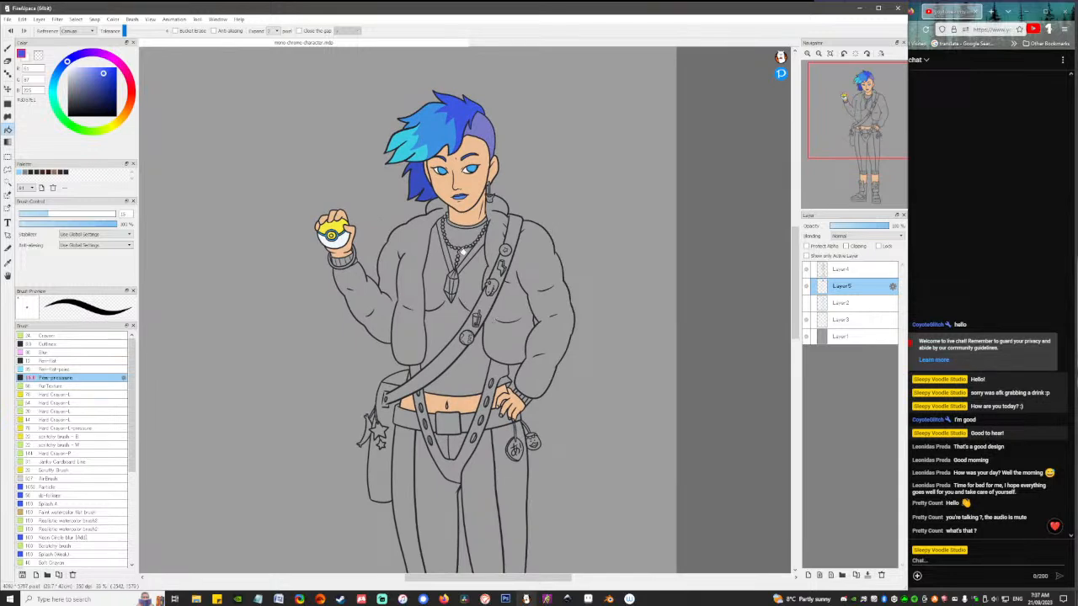
{"action": "scroll", "coordinate": [456, 141], "scroll_direction": "up", "scroll_amount": 5}
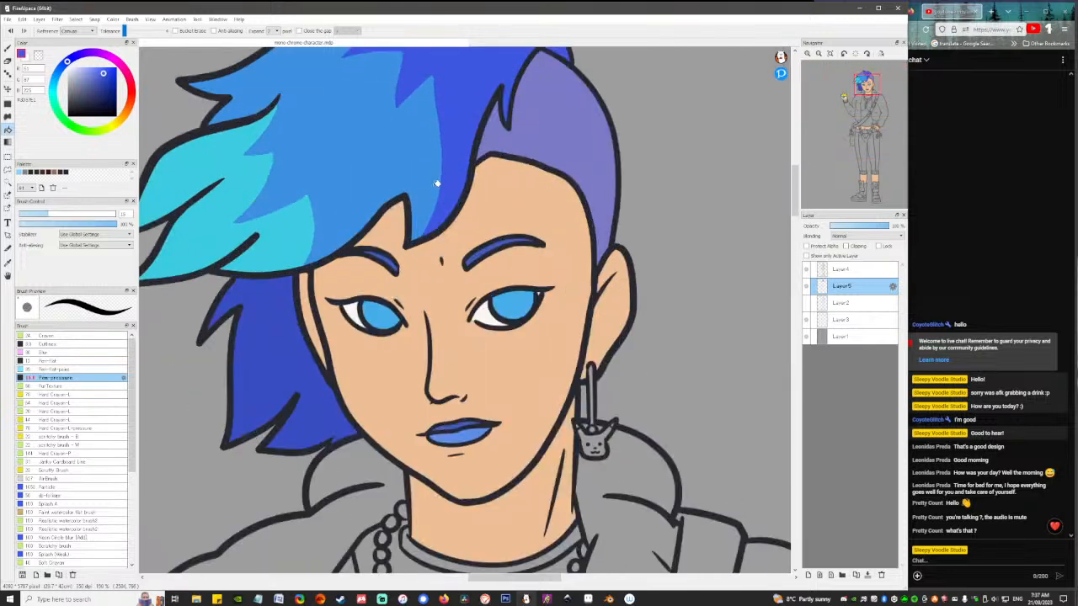
{"action": "left_click", "coordinate": [379, 305], "text": "alt"}
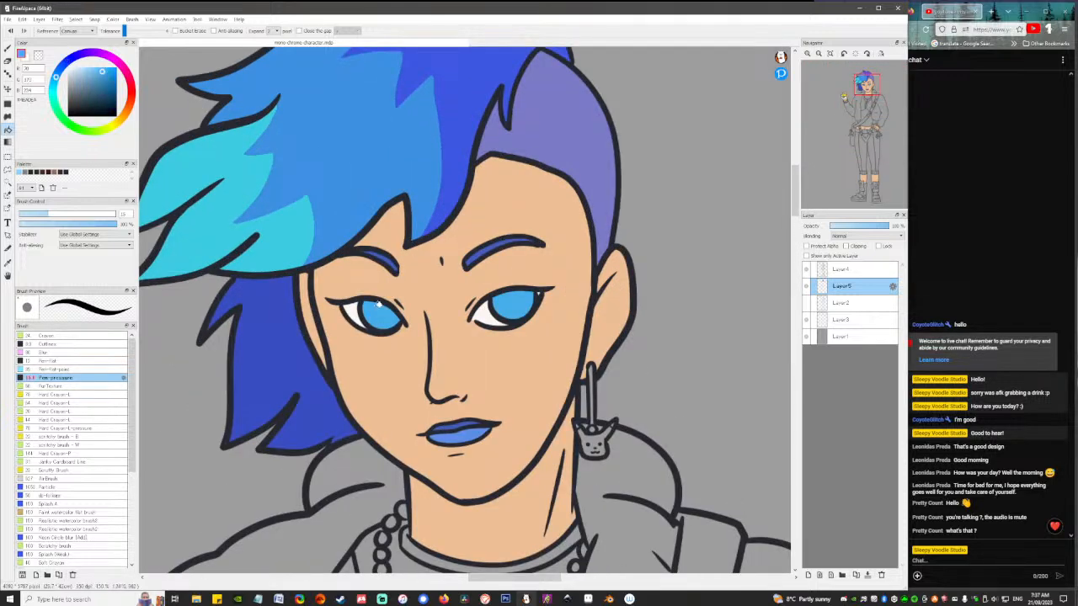
{"action": "left_click", "coordinate": [103, 83]}
{"action": "left_click_drag", "start_coordinate": [55, 78], "coordinate": [60, 70]}
{"action": "key", "text": "b"}
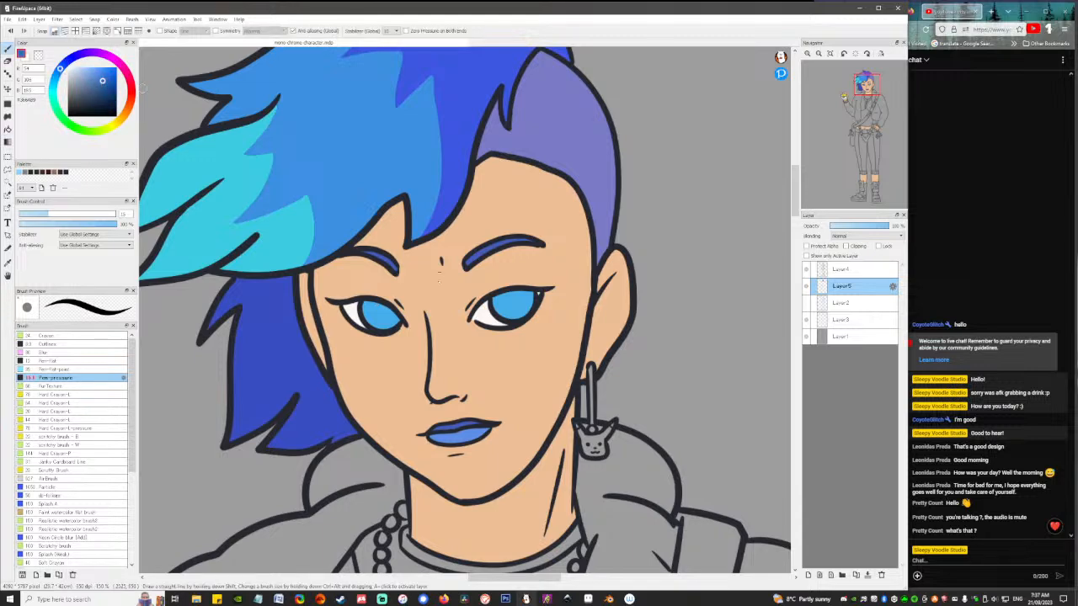
{"action": "left_click_drag", "start_coordinate": [381, 304], "coordinate": [399, 320]}
{"action": "key", "text": "ctrl+z"}
{"action": "key", "text": "ctrl+z"}
{"action": "key", "text": "ctrl+z"}
{"action": "key", "text": "ctrl+z"}
{"action": "key", "text": "ctrl+z"}
Darken the brush colour to a deep blue and paint a dark inner area in the irises of both eyes.
{"action": "left_click", "coordinate": [103, 90]}
{"action": "mouse_move", "coordinate": [383, 301]}
{"action": "left_mouse_down"}
{"action": "mouse_move", "coordinate": [381, 313]}
{"action": "mouse_move", "coordinate": [365, 302]}
{"action": "mouse_move", "coordinate": [394, 314]}
{"action": "left_mouse_up"}
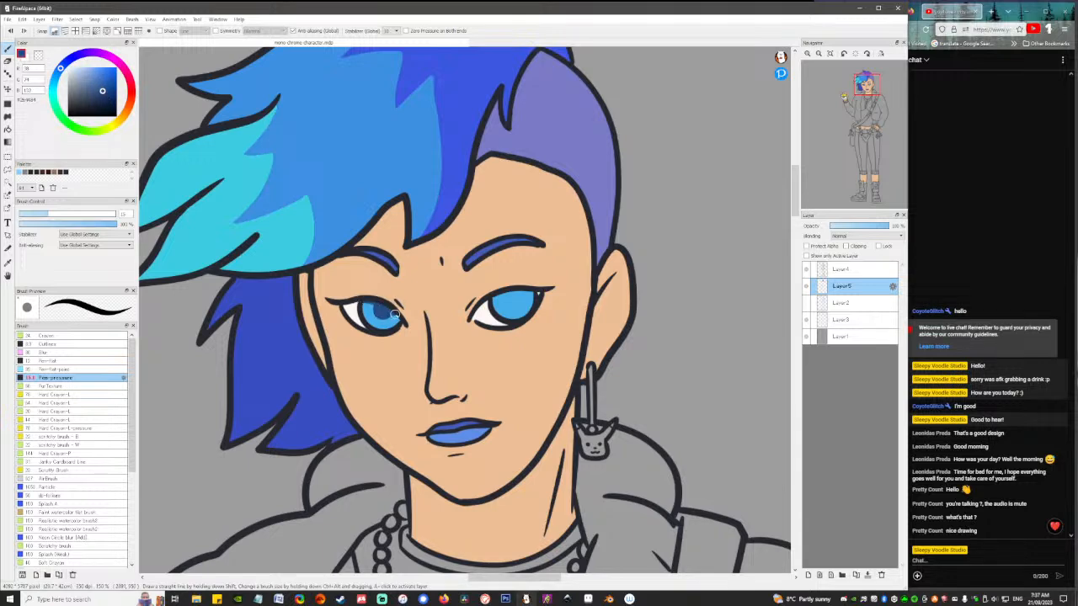
{"action": "mouse_move", "coordinate": [529, 304]}
{"action": "left_mouse_down"}
{"action": "mouse_move", "coordinate": [493, 299]}
{"action": "mouse_move", "coordinate": [540, 292]}
{"action": "left_mouse_up"}
Sample the iris blue, lighten it to a pale sky blue and brush a lighter rim along the lower part of both irises.
{"action": "left_click", "coordinate": [374, 324], "text": "alt"}
{"action": "left_click", "coordinate": [96, 68]}
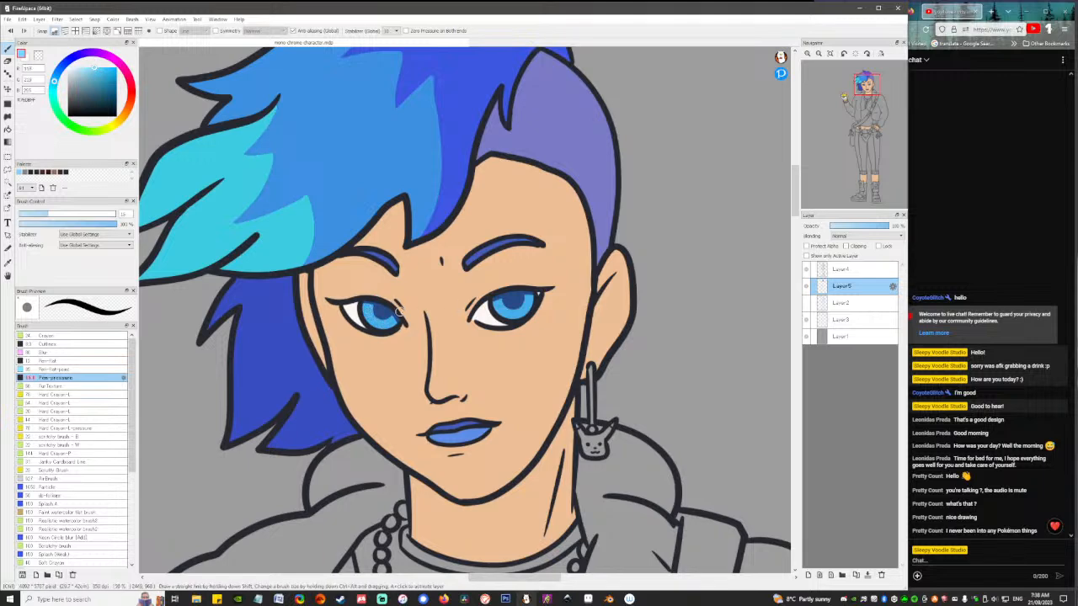
{"action": "left_click_drag", "start_coordinate": [366, 310], "coordinate": [396, 317]}
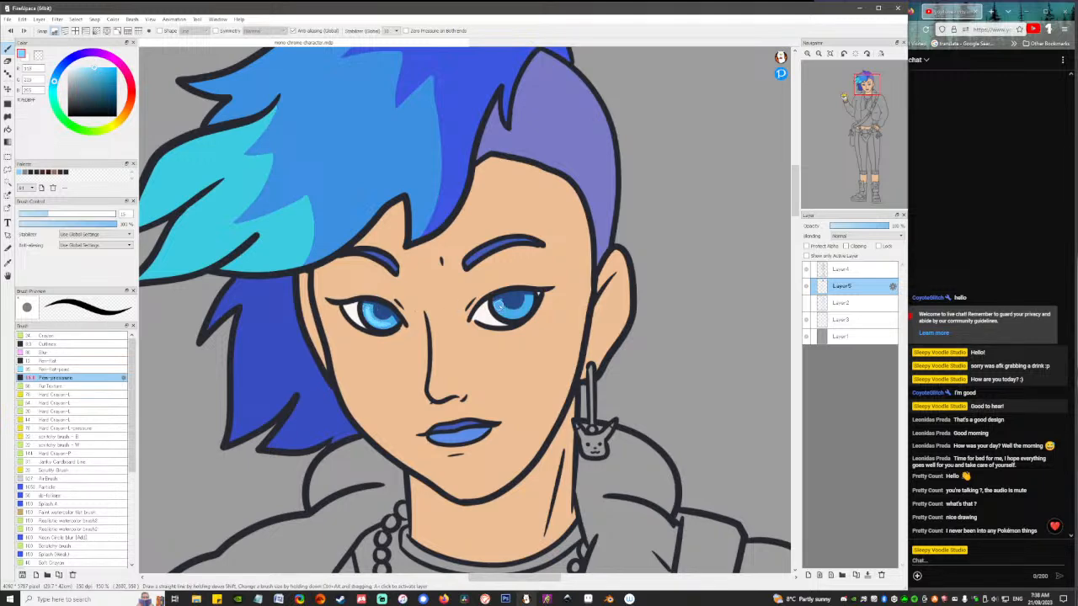
{"action": "left_click_drag", "start_coordinate": [502, 306], "coordinate": [530, 301]}
Switch to white, add a new layer above the line art and paint small highlights in both eyes with the same pen brush.
{"action": "left_click_drag", "start_coordinate": [77, 86], "coordinate": [60, 49]}
{"action": "left_click", "coordinate": [808, 576]}
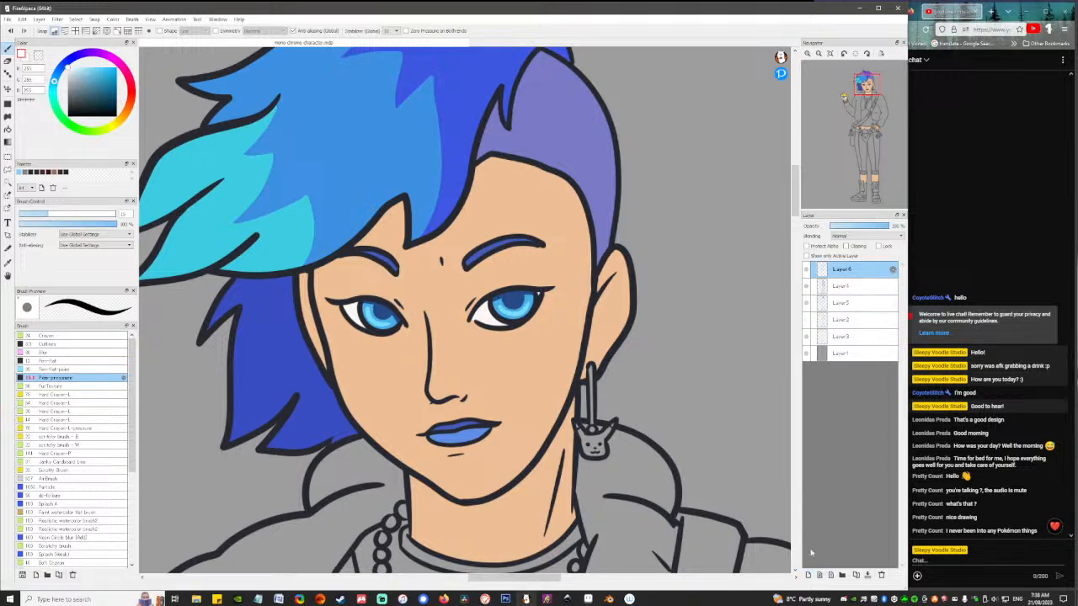
{"action": "left_click", "coordinate": [88, 388]}
{"action": "left_click", "coordinate": [90, 371]}
{"action": "left_click", "coordinate": [90, 378]}
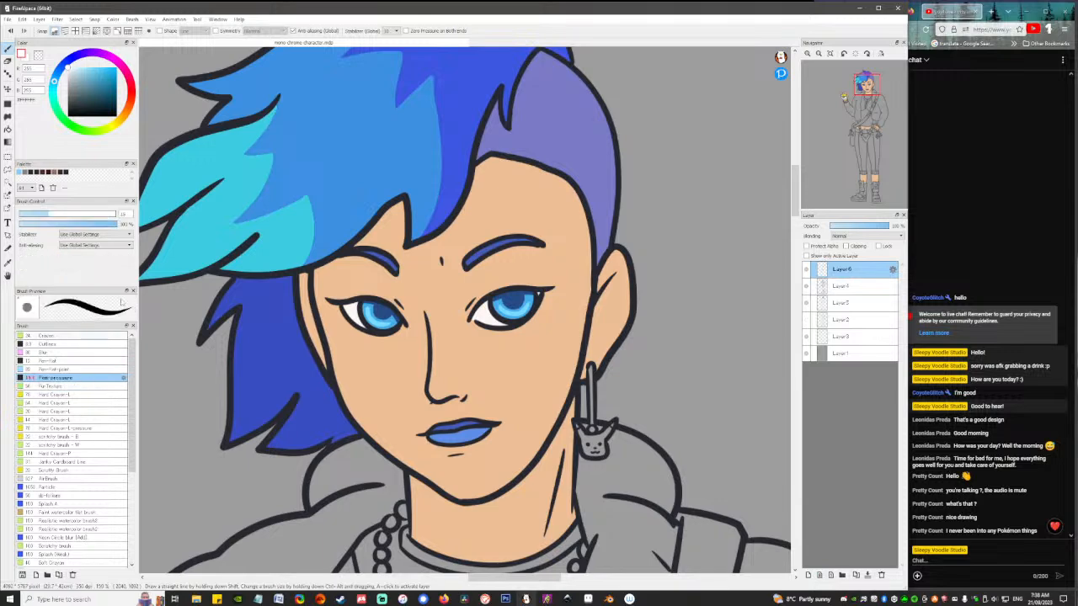
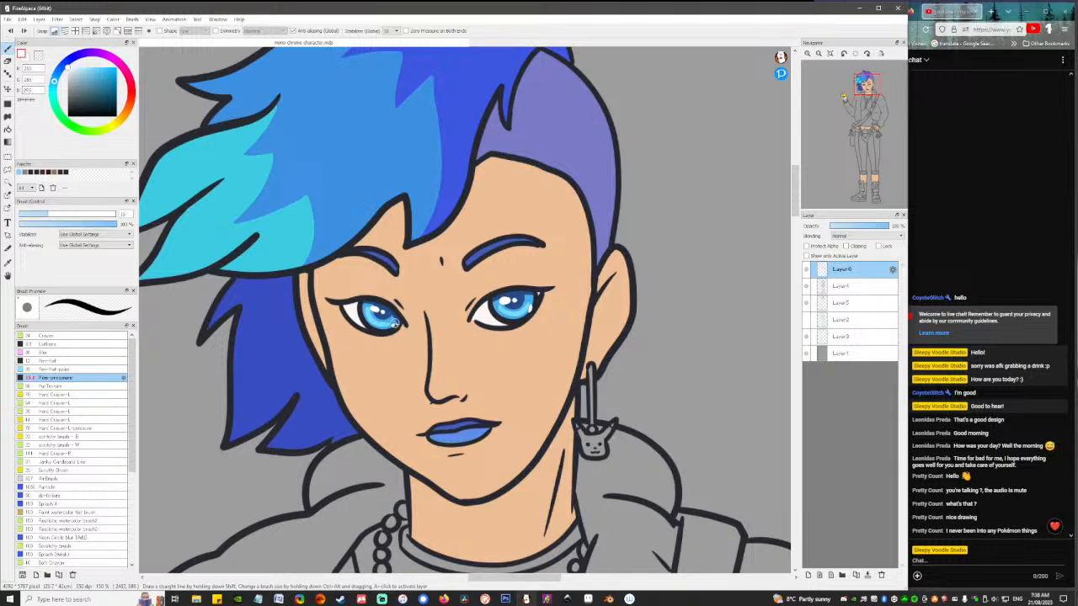
{"action": "key", "text": "ctrl+minus"}
{"action": "key", "text": "ctrl+minus"}
{"action": "key", "text": "ctrl+minus"}
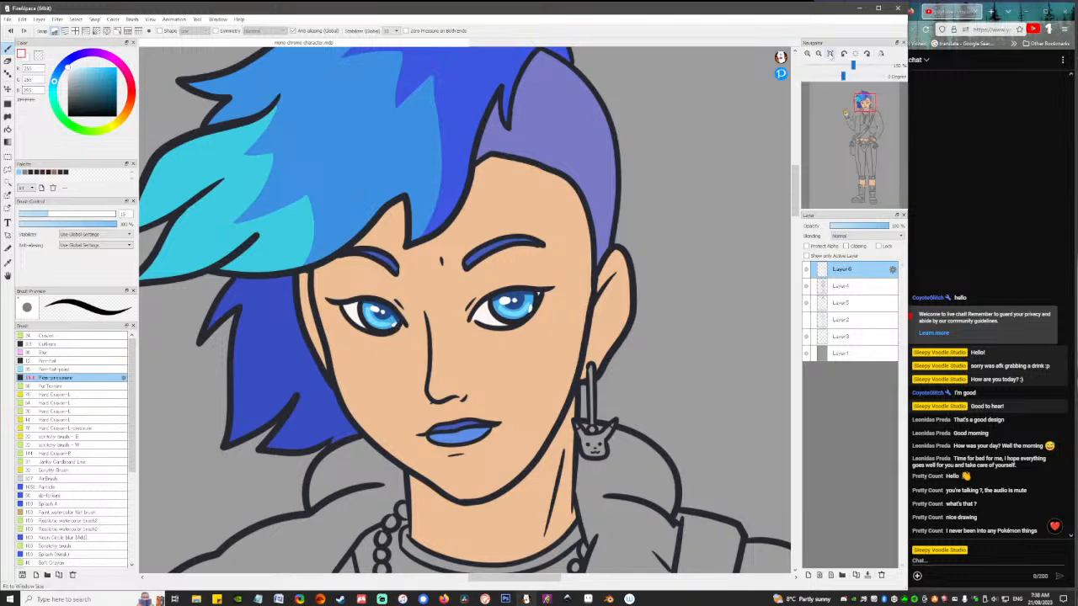
{"action": "scroll", "coordinate": [702, 227], "scroll_direction": "down", "scroll_amount": 3}
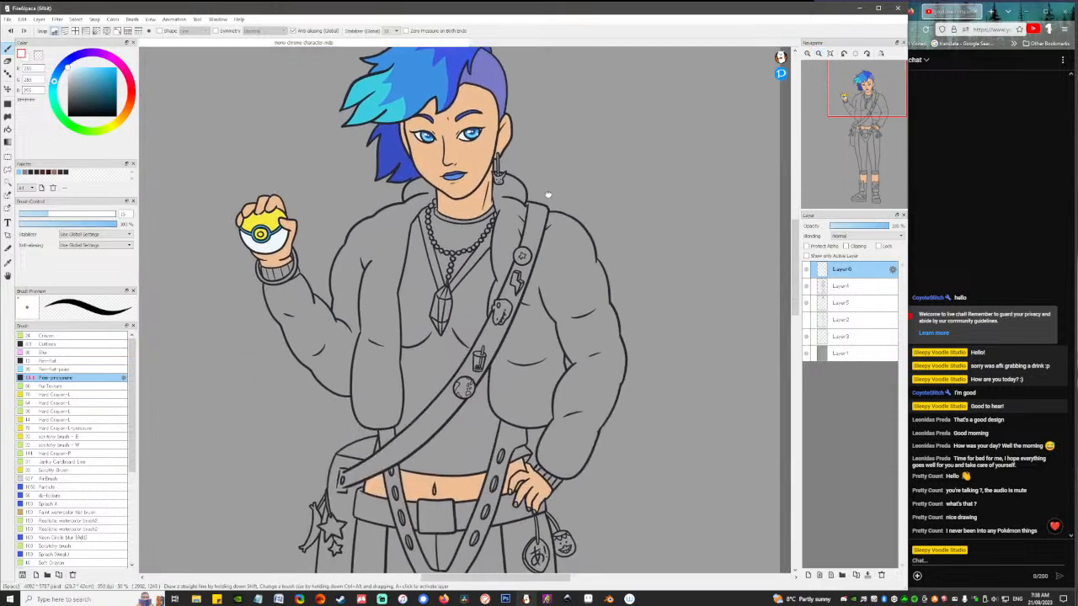
Make the flat colour layer active and check its fills by hiding it and showing it again.
{"action": "left_click", "coordinate": [849, 304]}
{"action": "left_click", "coordinate": [805, 304]}
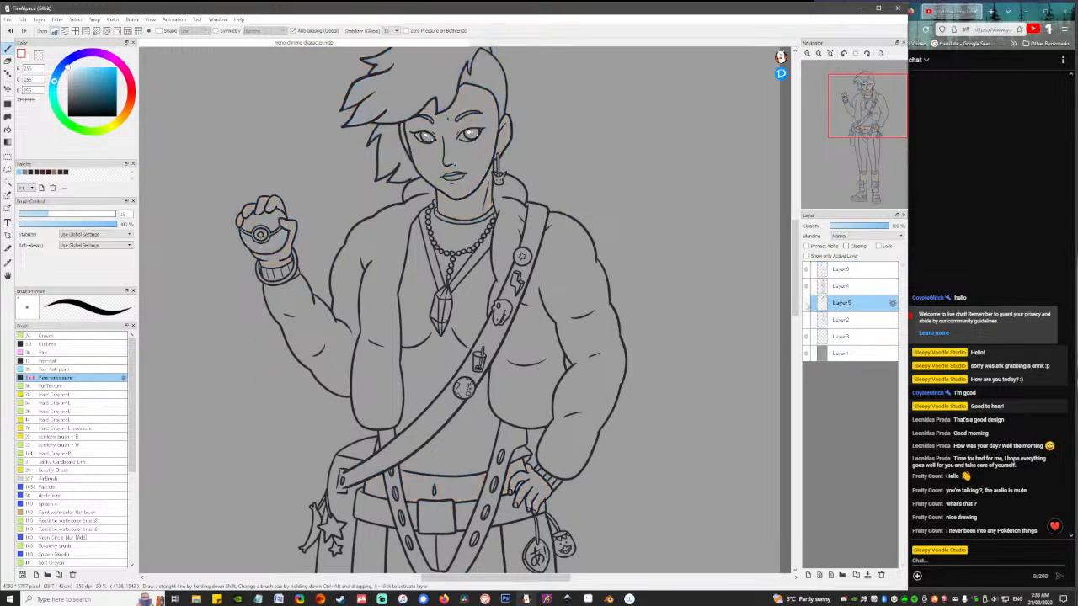
{"action": "left_click", "coordinate": [806, 304]}
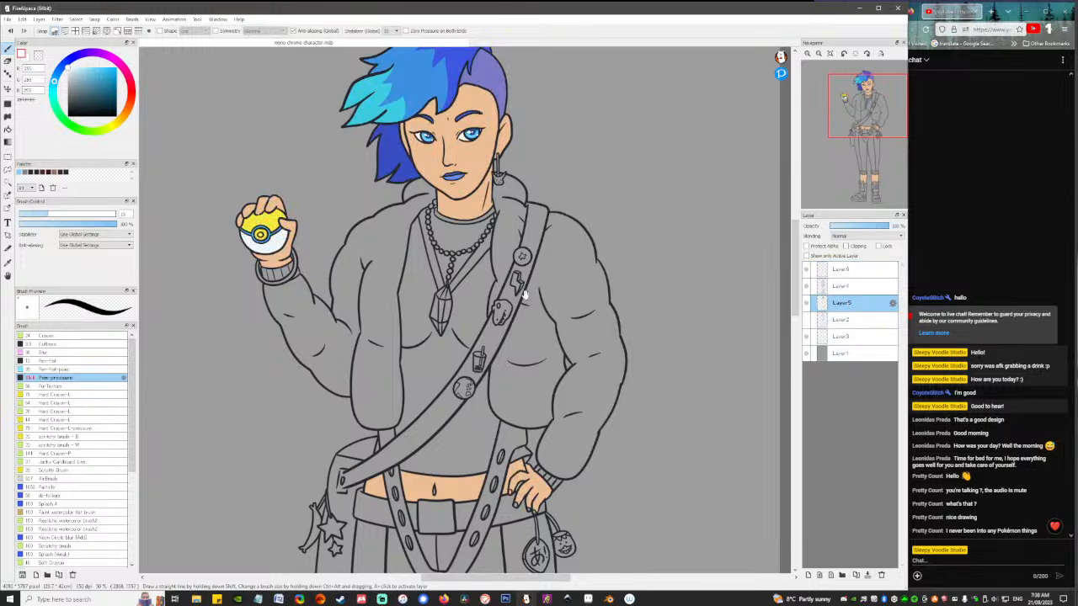
Look over the uncoloured clothing from the jacket and necklace down to the belt and trousers.
{"action": "mouse_move", "coordinate": [525, 295]}
{"action": "left_mouse_down"}
{"action": "mouse_move", "coordinate": [515, 319]}
{"action": "mouse_move", "coordinate": [517, 278]}
{"action": "mouse_move", "coordinate": [538, 331]}
{"action": "mouse_move", "coordinate": [525, 290]}
{"action": "mouse_move", "coordinate": [525, 320]}
{"action": "left_mouse_up"}
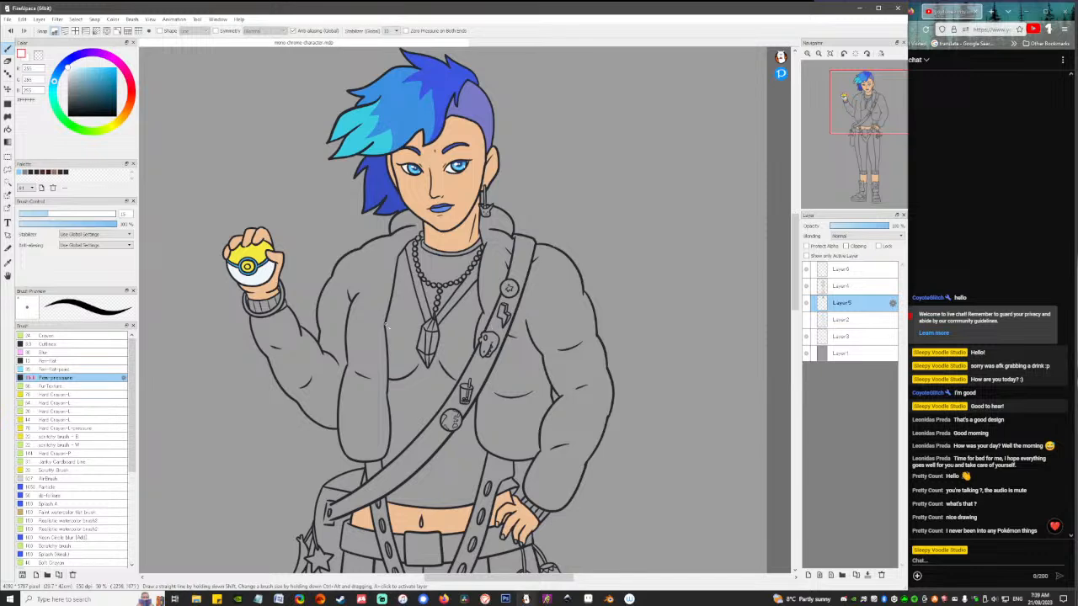
{"action": "mouse_move", "coordinate": [445, 335]}
{"action": "left_mouse_down"}
{"action": "mouse_move", "coordinate": [431, 287]}
{"action": "mouse_move", "coordinate": [441, 331]}
{"action": "mouse_move", "coordinate": [440, 271]}
{"action": "mouse_move", "coordinate": [435, 354]}
{"action": "mouse_move", "coordinate": [433, 288]}
{"action": "mouse_move", "coordinate": [438, 339]}
{"action": "mouse_move", "coordinate": [442, 314]}
{"action": "left_mouse_up"}
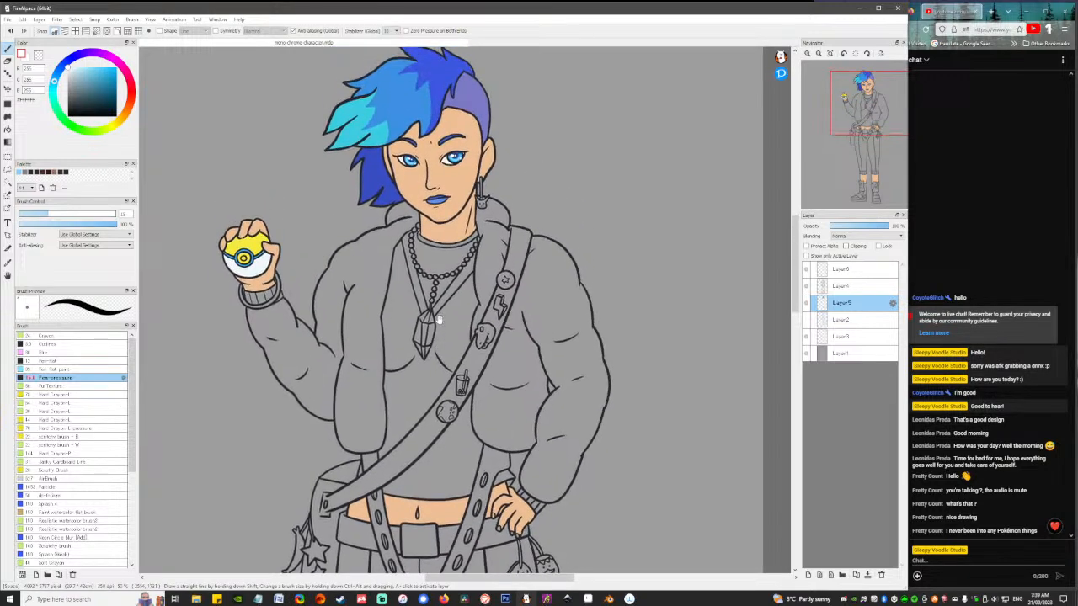
{"action": "key", "text": "g"}
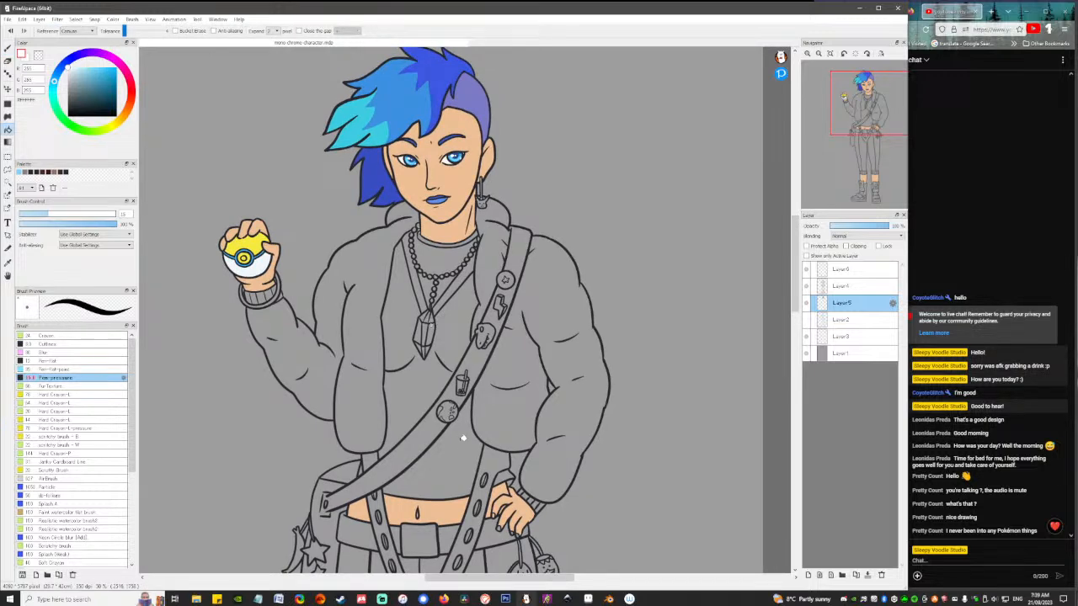
{"action": "scroll", "coordinate": [462, 438], "scroll_direction": "down", "scroll_amount": 4}
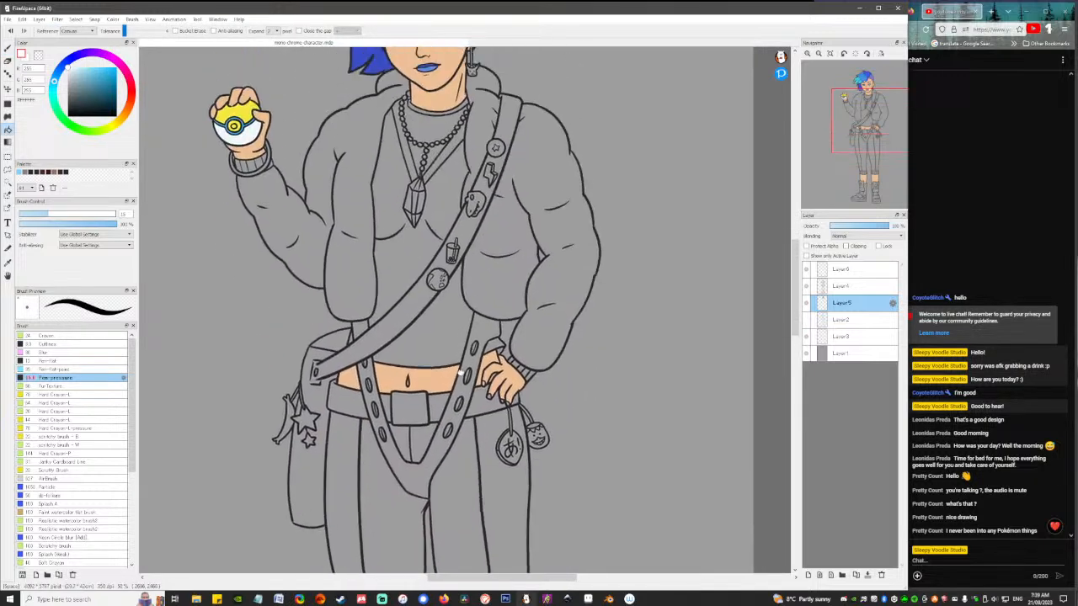
{"action": "scroll", "coordinate": [461, 371], "scroll_direction": "up", "scroll_amount": 5}
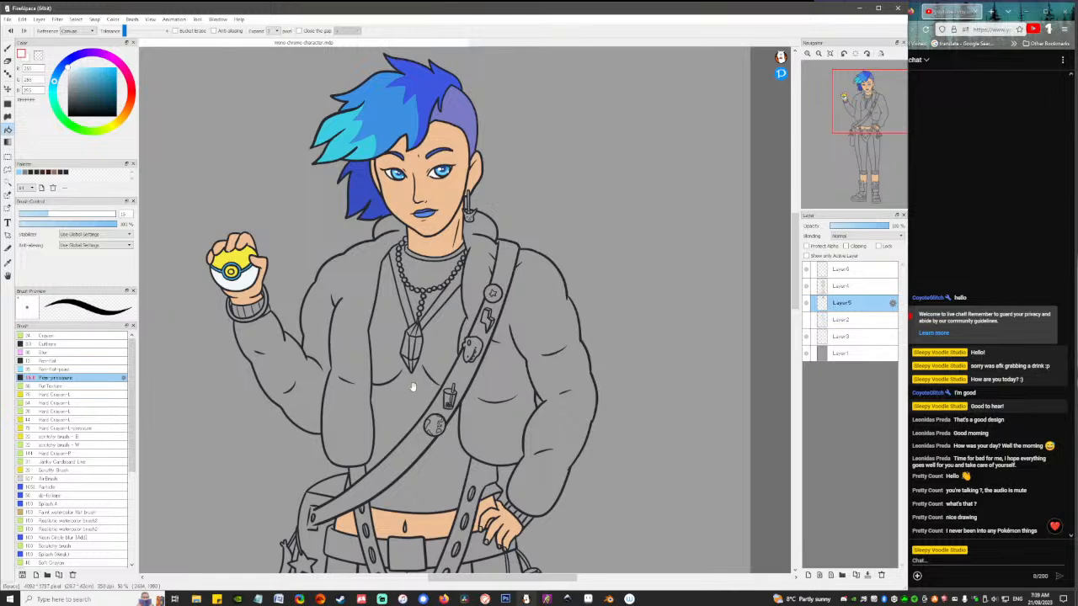
{"action": "mouse_move", "coordinate": [411, 385]}
{"action": "left_mouse_down"}
{"action": "mouse_move", "coordinate": [417, 306]}
{"action": "mouse_move", "coordinate": [434, 396]}
{"action": "mouse_move", "coordinate": [427, 372]}
{"action": "mouse_move", "coordinate": [412, 383]}
{"action": "left_mouse_up"}
{"action": "scroll", "coordinate": [412, 383], "scroll_direction": "down", "scroll_amount": 10}
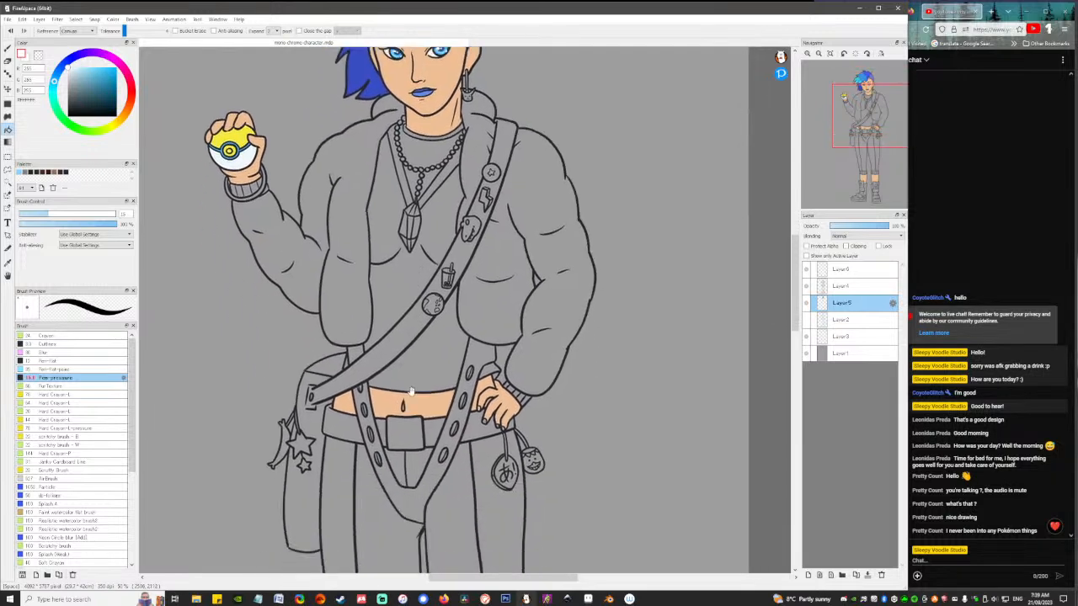
{"action": "scroll", "coordinate": [424, 259], "scroll_direction": "up", "scroll_amount": 10}
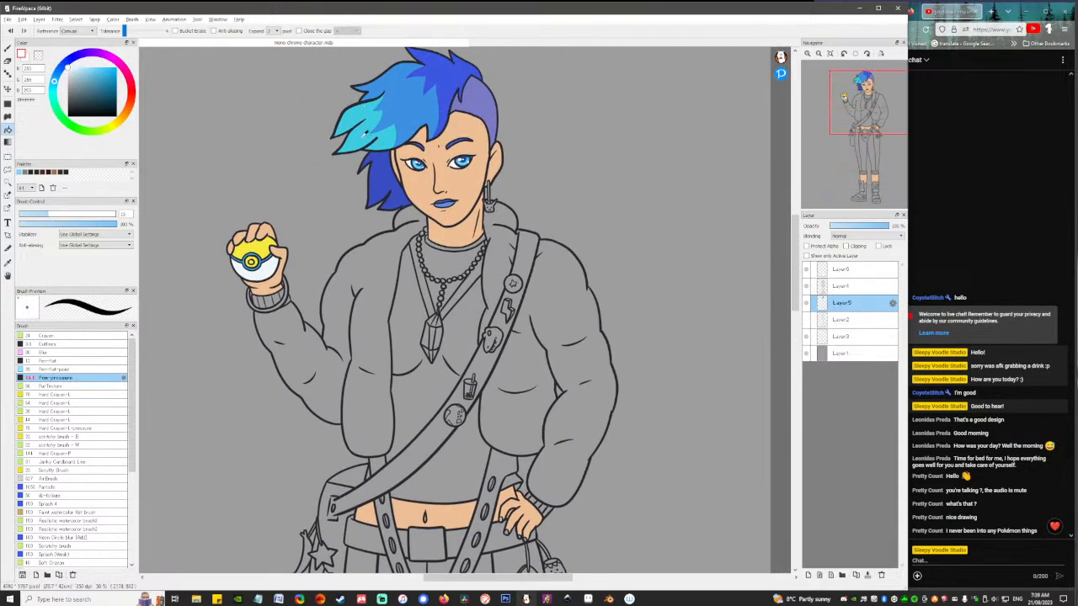
Choose a very pale icy blue and fill the jacket's body, sleeves and collar with it.
{"action": "left_click", "coordinate": [76, 73]}
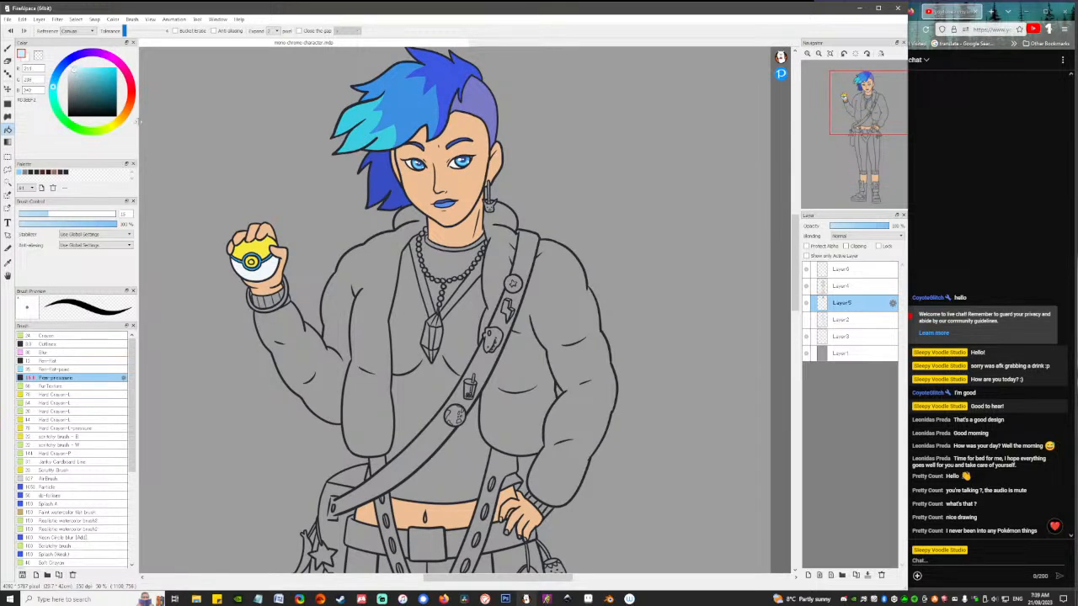
{"action": "left_click", "coordinate": [370, 360]}
{"action": "left_click", "coordinate": [530, 337]}
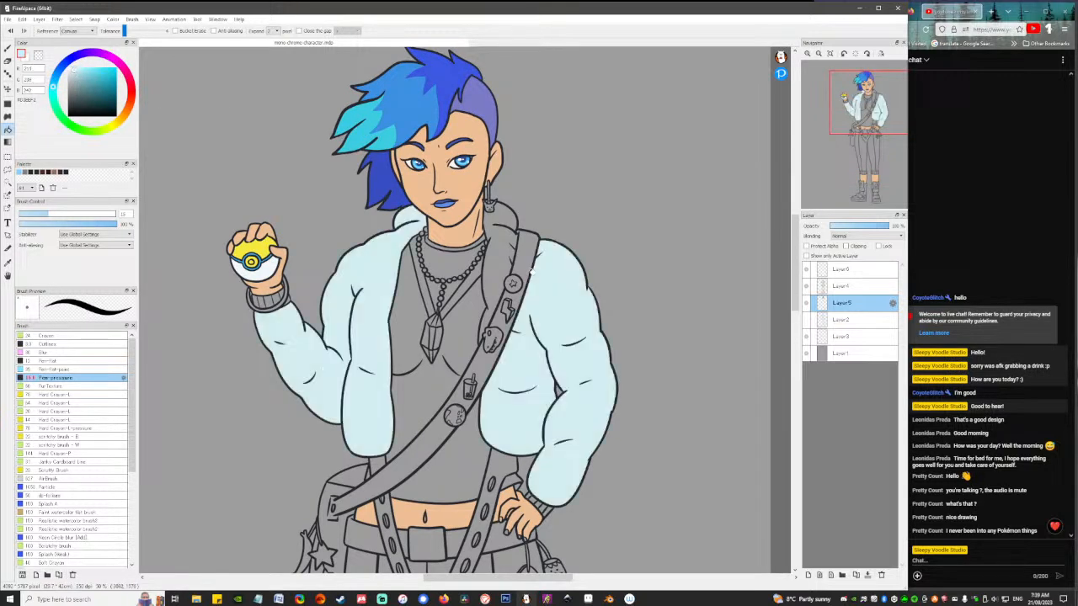
{"action": "left_click", "coordinate": [502, 254]}
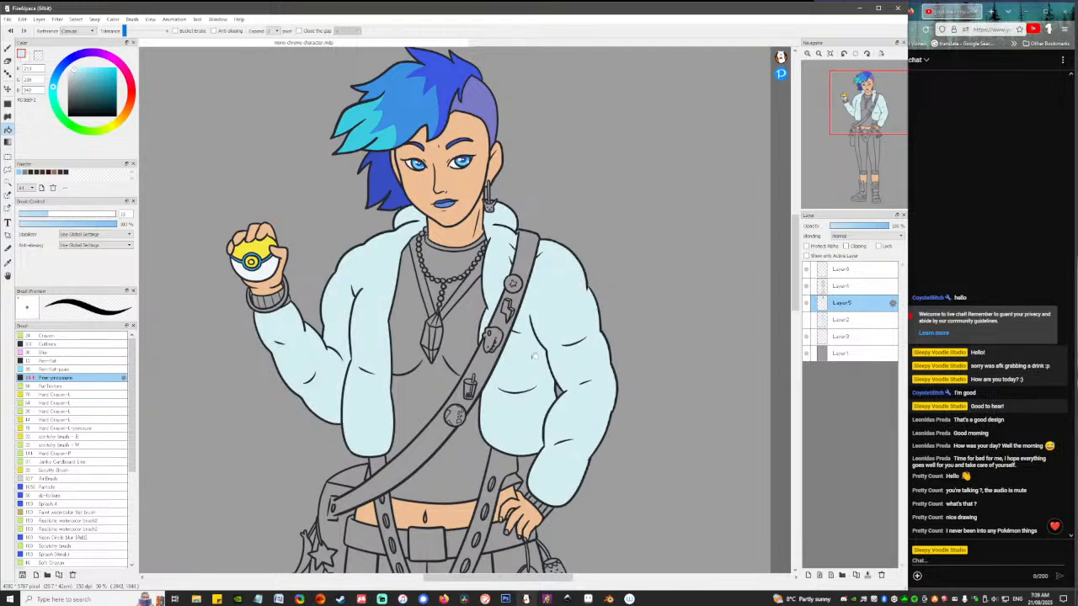
Choose a bright yellow and fill the top's torso sections, its V-neck trim and the piece of fabric beside the hand on the hip.
{"action": "left_click_drag", "start_coordinate": [530, 379], "coordinate": [515, 333]}
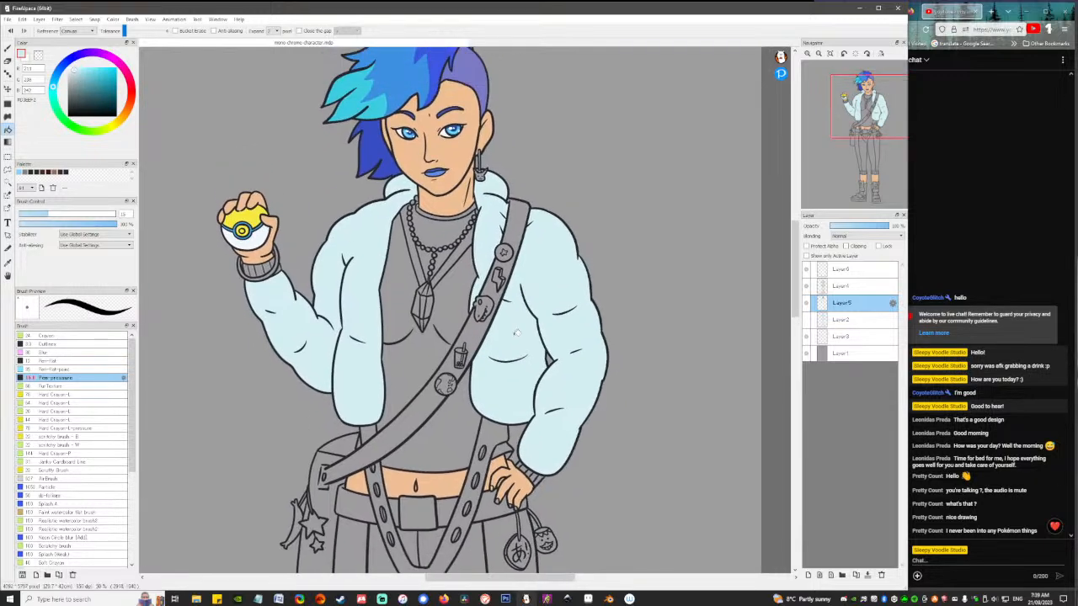
{"action": "mouse_move", "coordinate": [465, 304]}
{"action": "left_mouse_down"}
{"action": "mouse_move", "coordinate": [455, 294]}
{"action": "mouse_move", "coordinate": [443, 307]}
{"action": "left_mouse_up"}
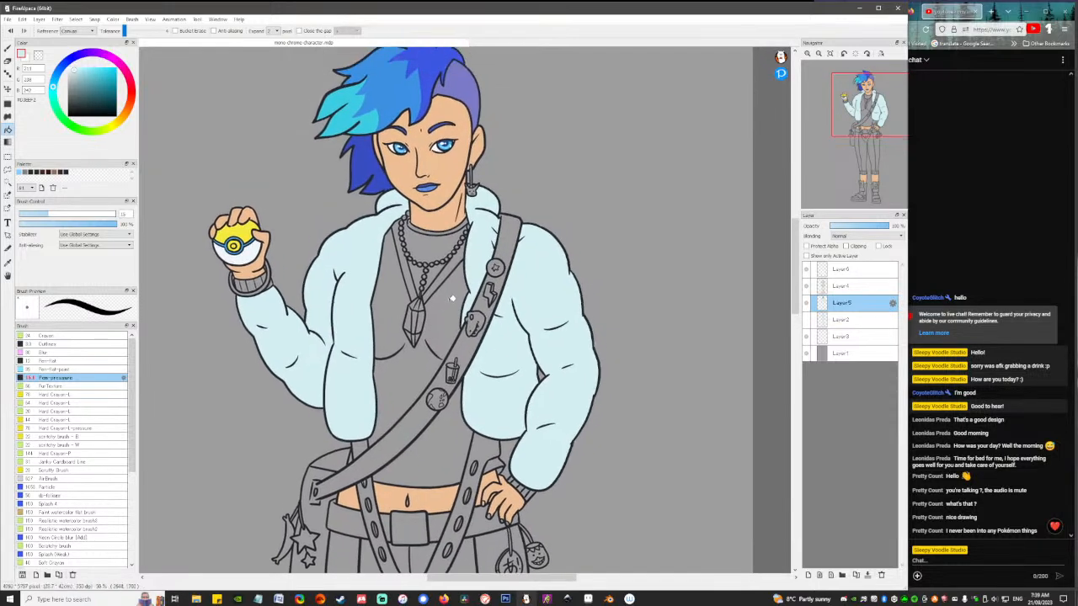
{"action": "left_click_drag", "start_coordinate": [120, 128], "coordinate": [116, 130]}
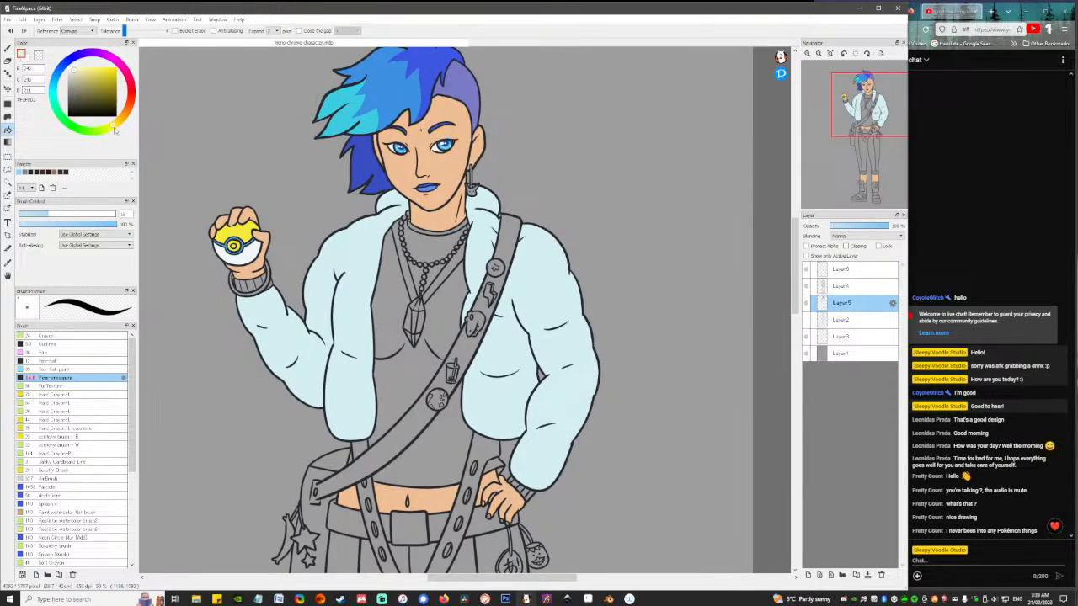
{"action": "left_click_drag", "start_coordinate": [97, 69], "coordinate": [108, 77]}
{"action": "left_click", "coordinate": [388, 308]}
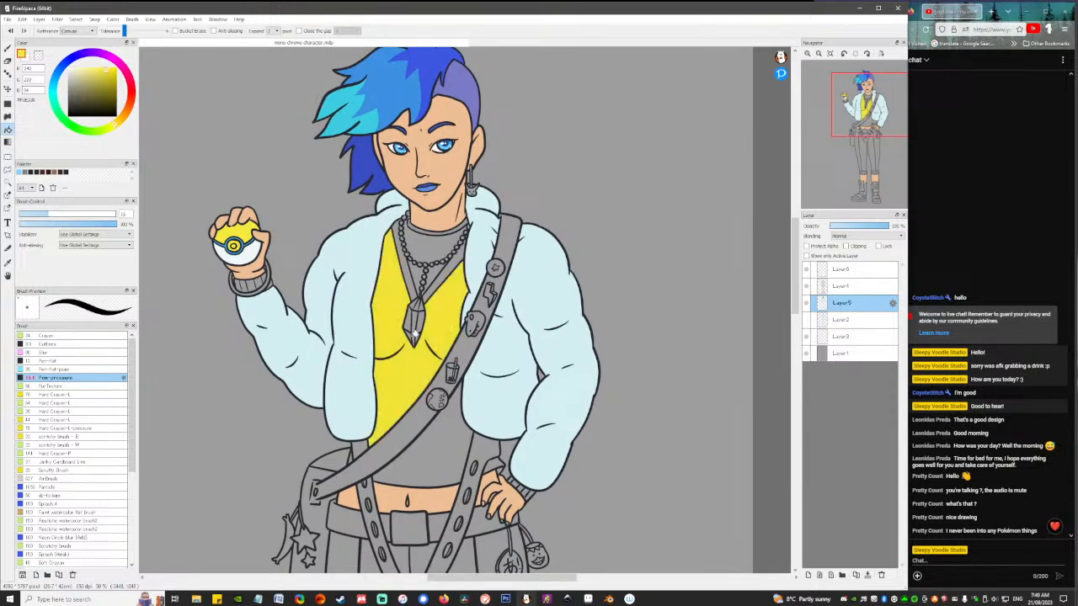
{"action": "left_click", "coordinate": [438, 432]}
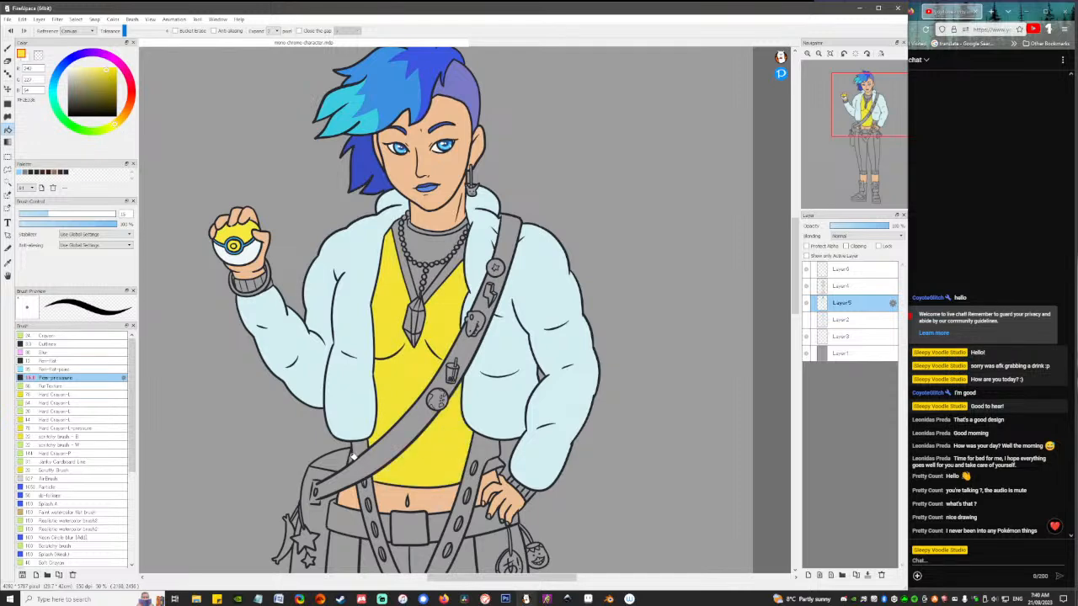
{"action": "left_click", "coordinate": [505, 464]}
{"action": "left_click", "coordinate": [409, 272]}
{"action": "left_click", "coordinate": [453, 270]}
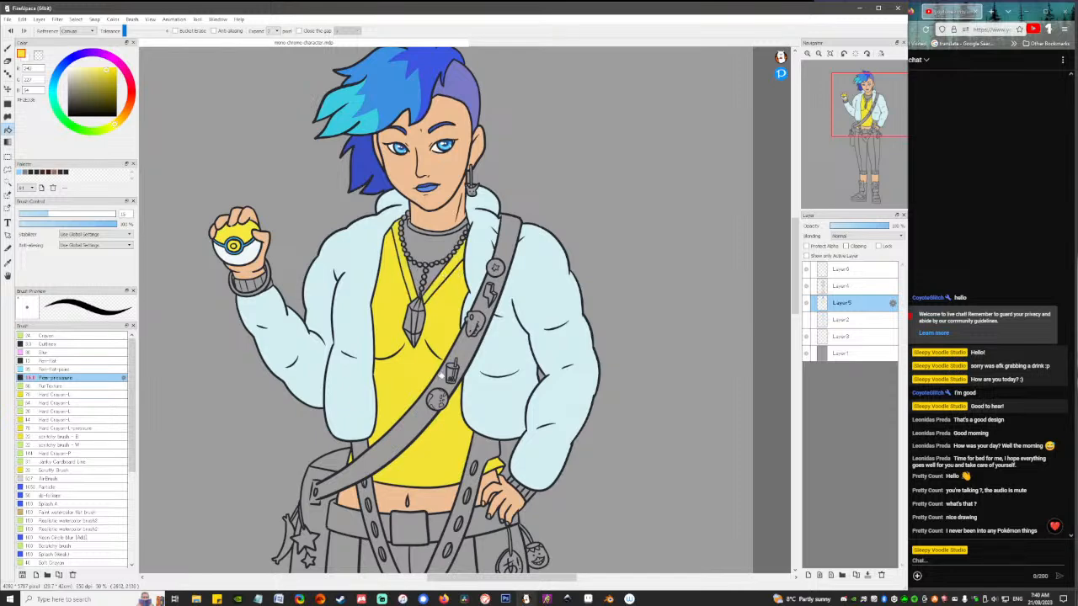
Choose a dark navy based on the hair's deep blue and fill the undershirt, its neckband and the sections below the necklace.
{"action": "scroll", "coordinate": [438, 303], "scroll_direction": "down", "scroll_amount": 2}
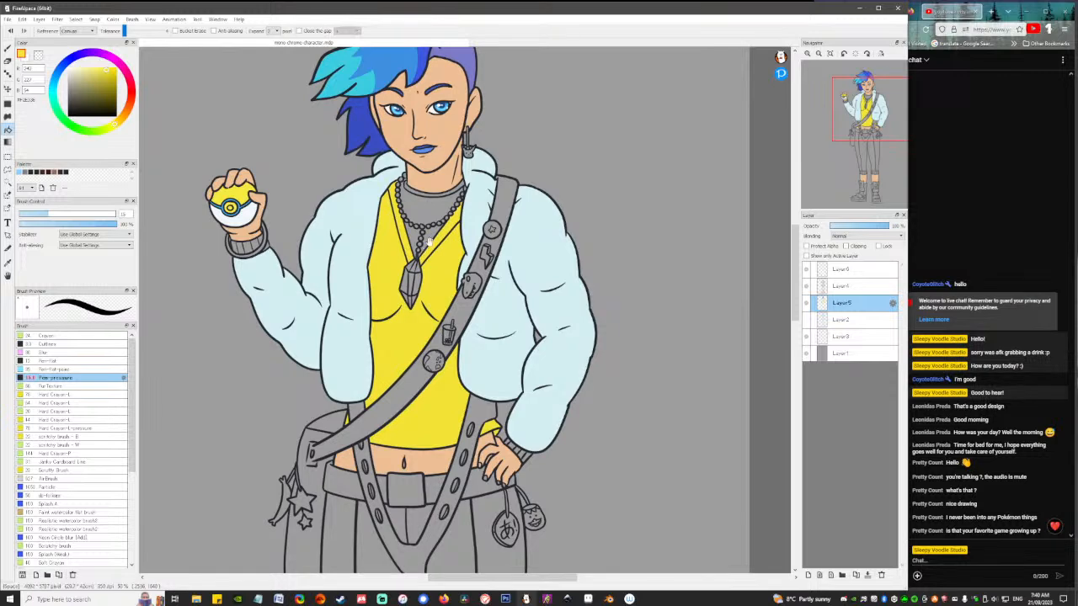
{"action": "left_click_drag", "start_coordinate": [425, 211], "coordinate": [431, 233]}
{"action": "left_click", "coordinate": [372, 141], "text": "alt"}
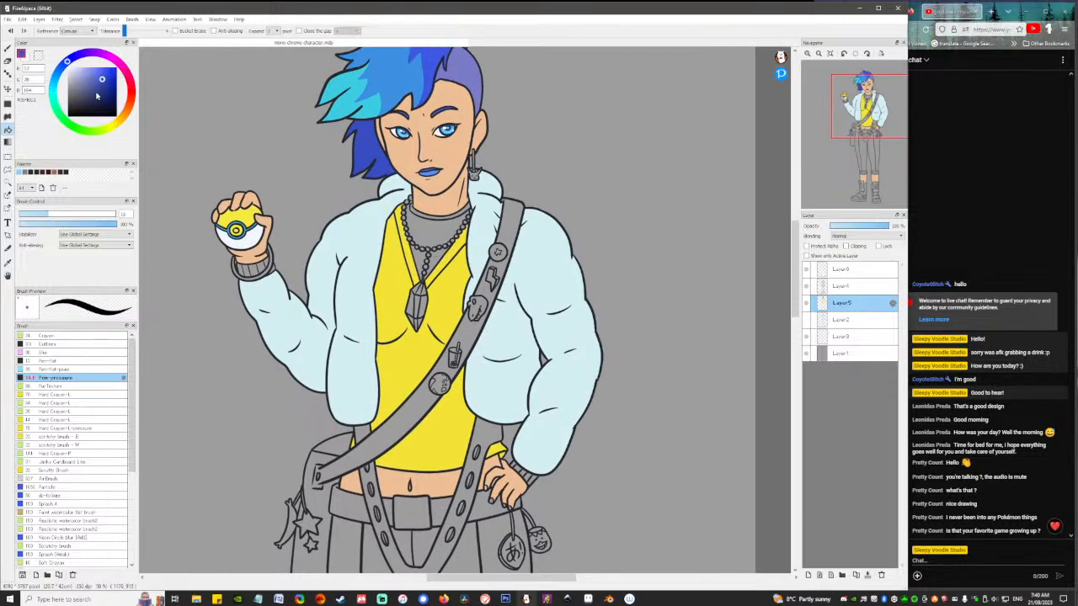
{"action": "left_click_drag", "start_coordinate": [94, 102], "coordinate": [93, 98]}
{"action": "left_click", "coordinate": [425, 227]}
{"action": "scroll", "coordinate": [432, 245], "scroll_direction": "up", "scroll_amount": 3}
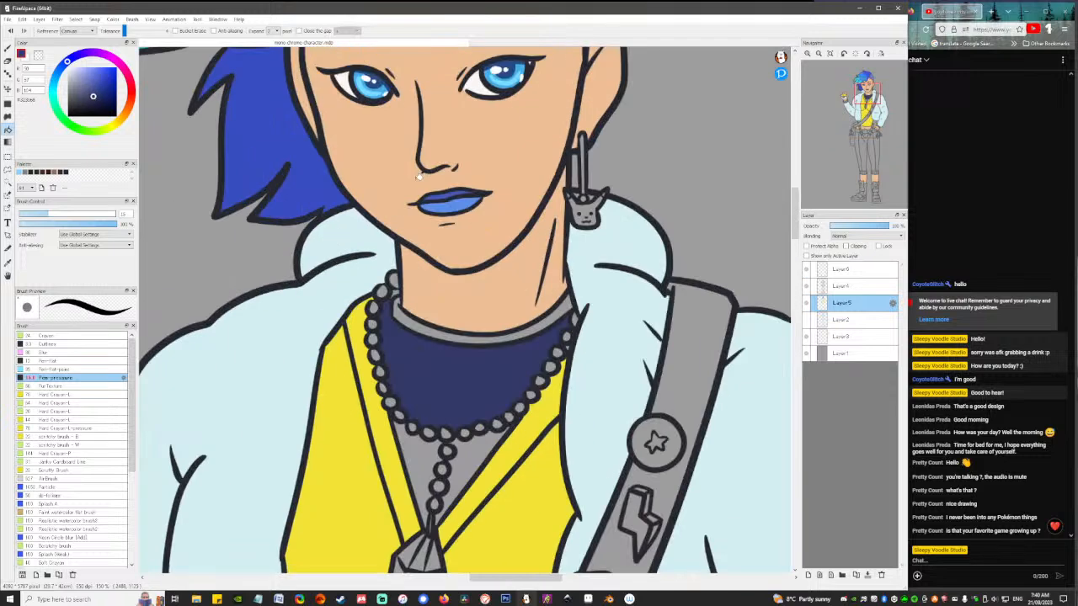
{"action": "left_click_drag", "start_coordinate": [449, 371], "coordinate": [424, 286]}
{"action": "left_click", "coordinate": [369, 208]}
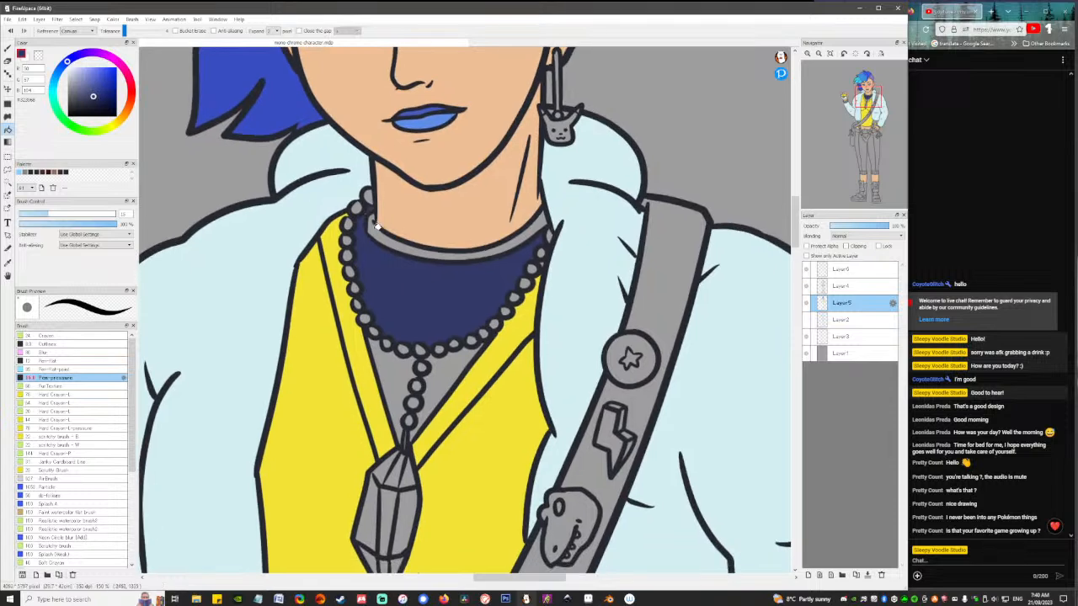
{"action": "left_click", "coordinate": [377, 227]}
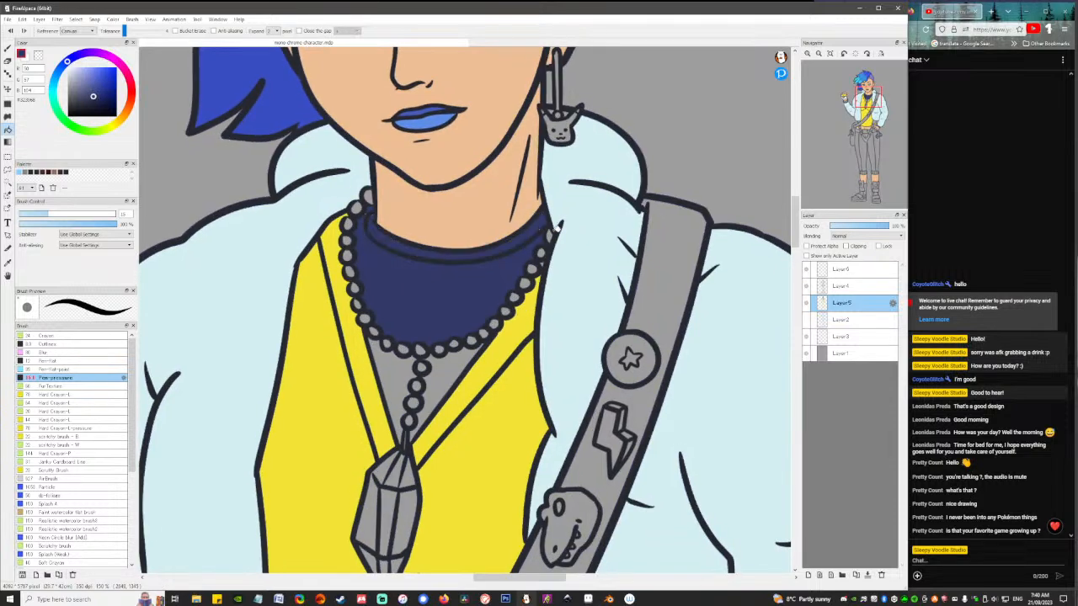
{"action": "left_click", "coordinate": [403, 374]}
{"action": "left_click", "coordinate": [449, 374]}
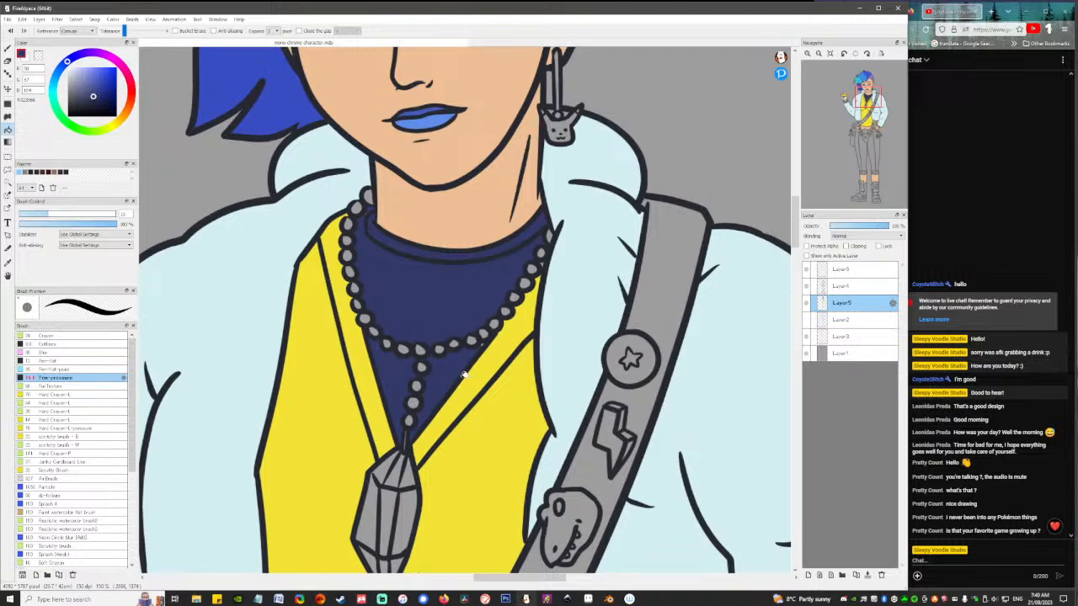
{"action": "key", "text": "b"}
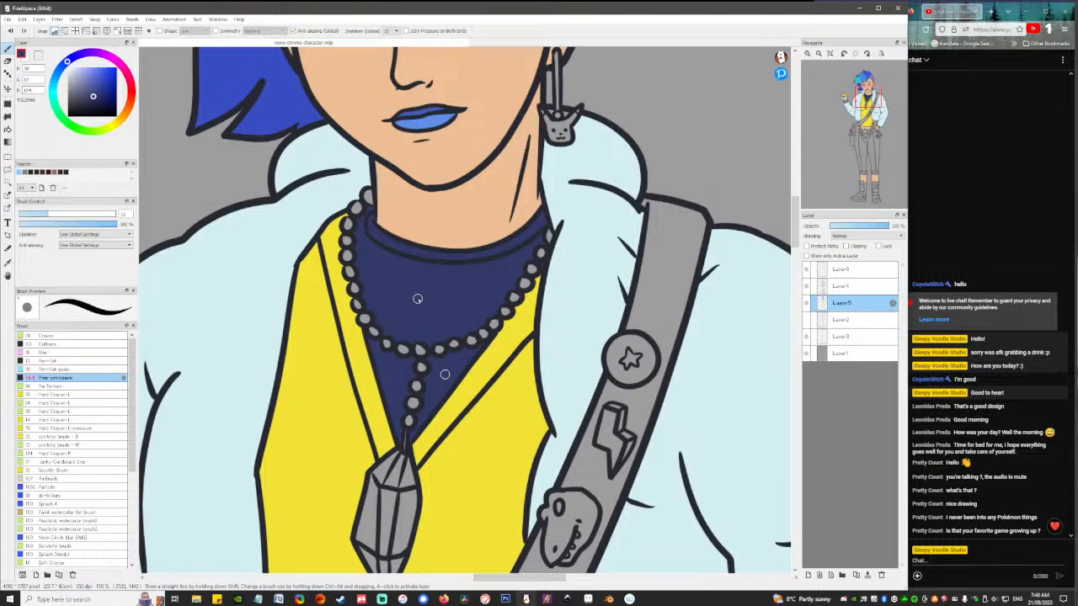
Sample the jacket's pale icy blue and fill the ribbed cuffs at both wrists with it.
{"action": "scroll", "coordinate": [464, 307], "scroll_direction": "down", "scroll_amount": 2}
{"action": "scroll", "coordinate": [465, 304], "scroll_direction": "down", "scroll_amount": 2}
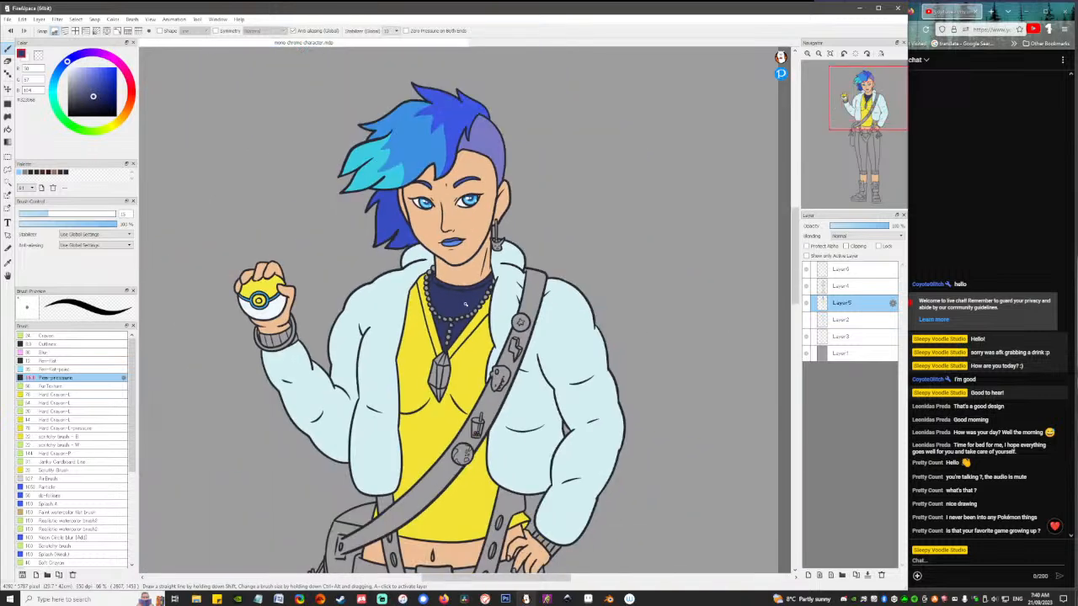
{"action": "scroll", "coordinate": [465, 303], "scroll_direction": "up", "scroll_amount": 1}
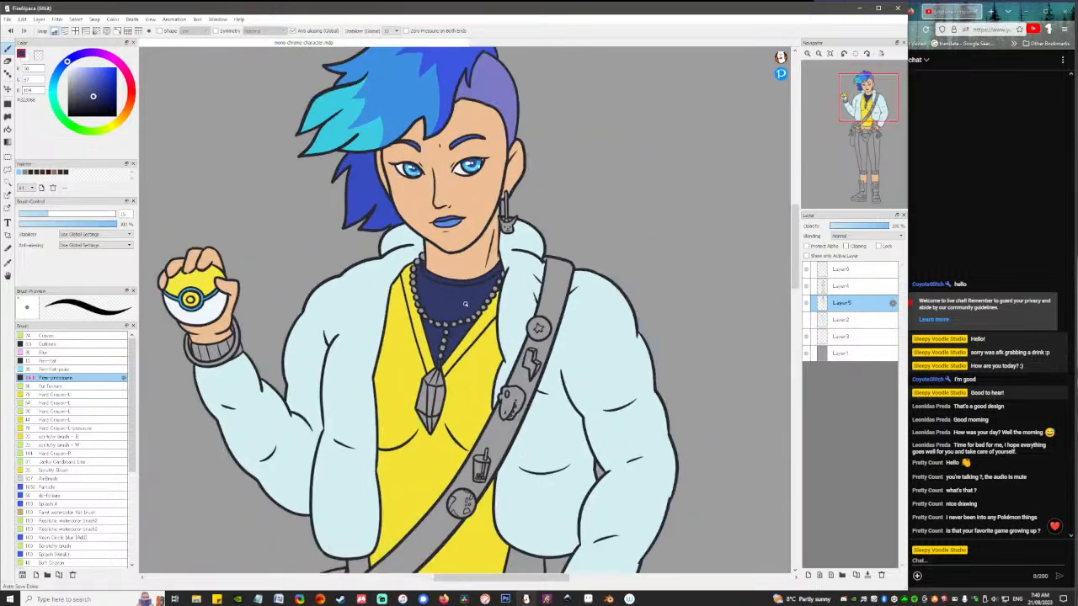
{"action": "key", "text": "g"}
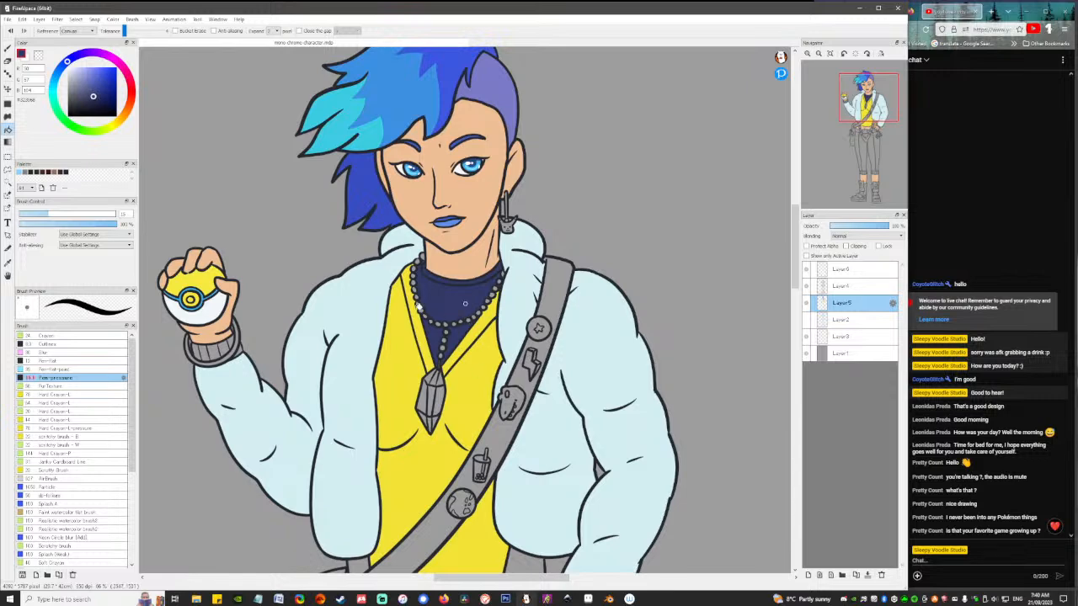
{"action": "left_click_drag", "start_coordinate": [465, 303], "coordinate": [456, 276]}
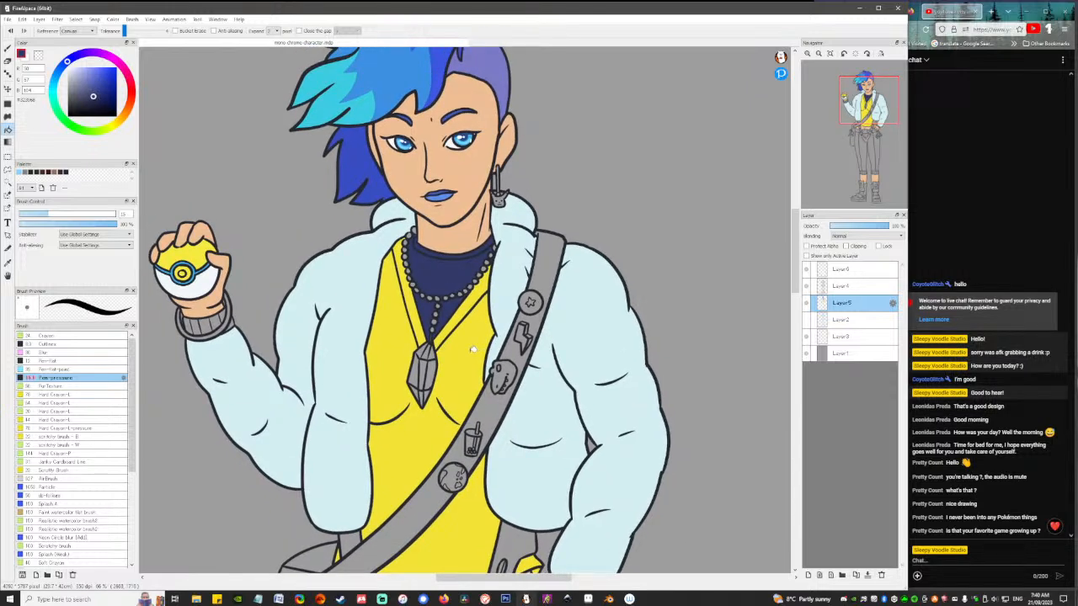
{"action": "right_click", "coordinate": [250, 372]}
{"action": "left_click", "coordinate": [191, 325]}
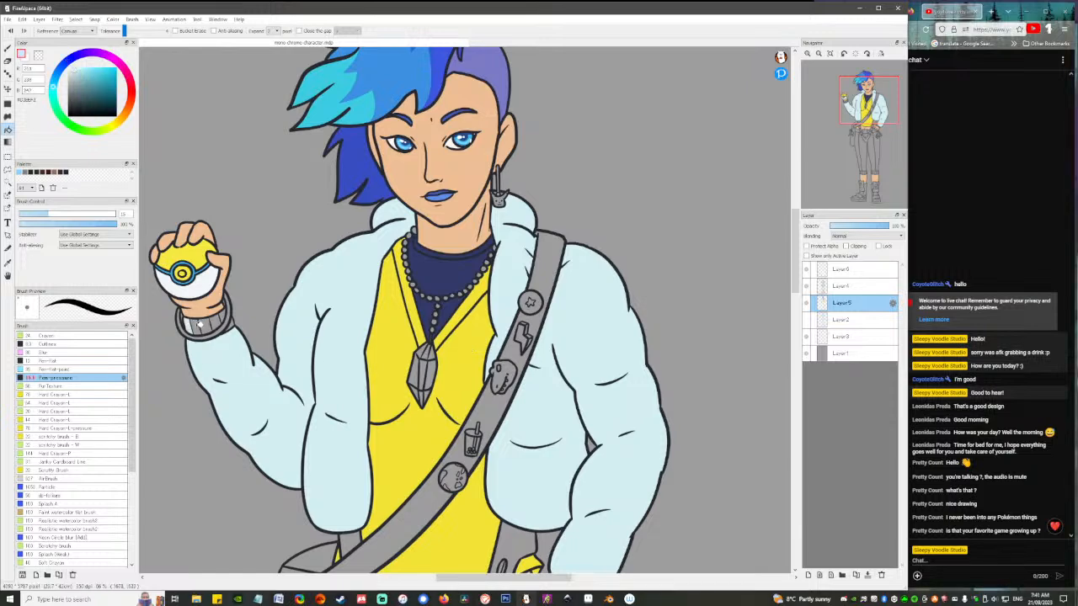
{"action": "mouse_move", "coordinate": [199, 324]}
{"action": "left_mouse_down"}
{"action": "mouse_move", "coordinate": [236, 319]}
{"action": "mouse_move", "coordinate": [228, 314]}
{"action": "left_mouse_up"}
{"action": "left_click_drag", "start_coordinate": [553, 357], "coordinate": [502, 270]}
{"action": "left_click_drag", "start_coordinate": [510, 380], "coordinate": [495, 267]}
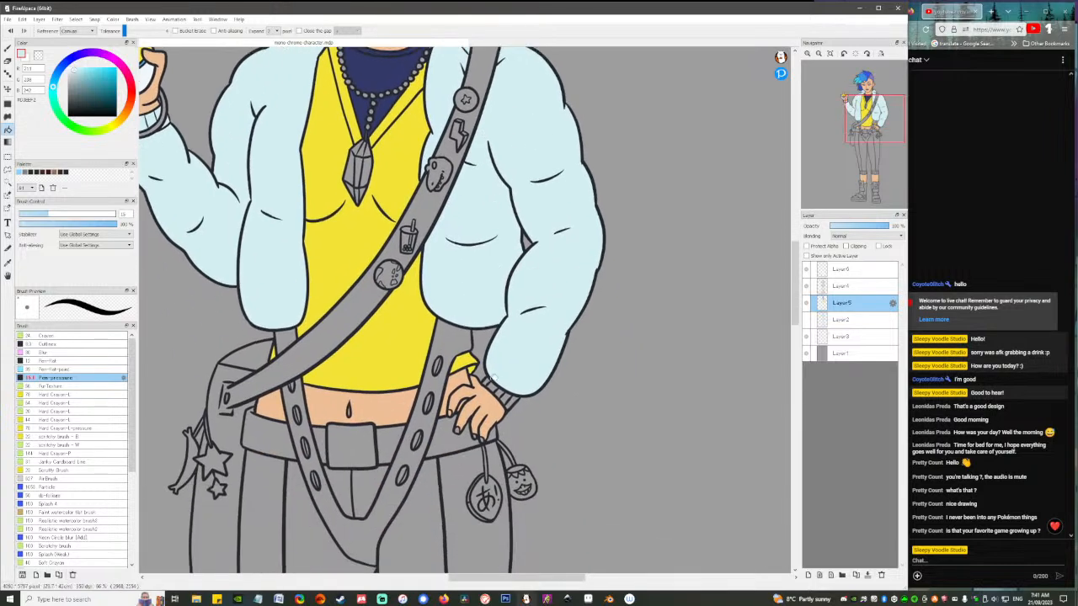
{"action": "left_click_drag", "start_coordinate": [490, 377], "coordinate": [518, 396]}
{"action": "left_click", "coordinate": [515, 397]}
Sample the mid blue from the hair, shift it slightly toward cyan and fill the bracelet on the raised wrist.
{"action": "left_click_drag", "start_coordinate": [469, 229], "coordinate": [518, 364]}
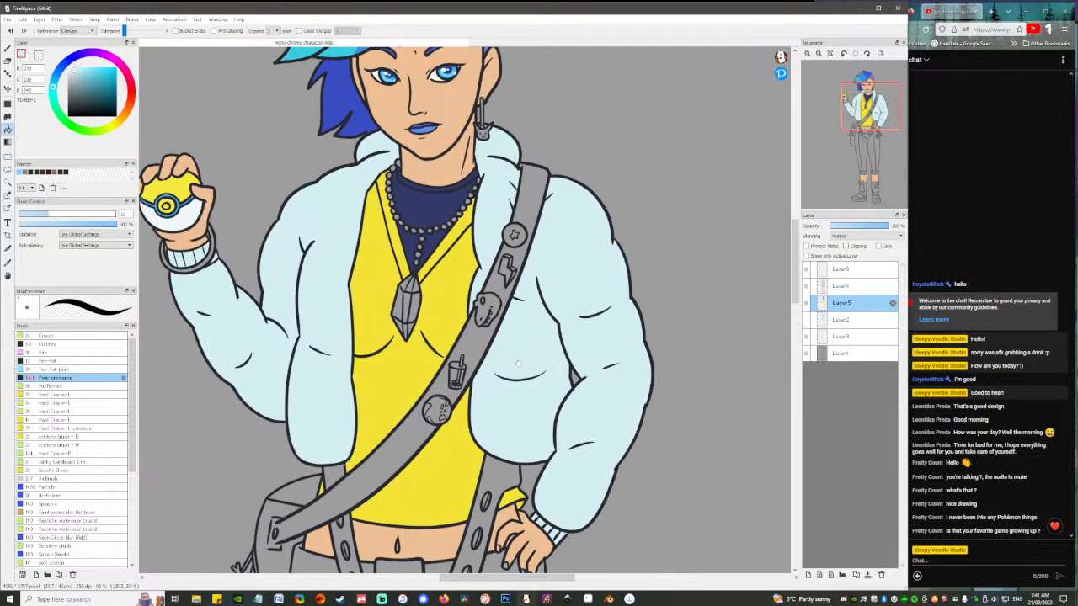
{"action": "left_click_drag", "start_coordinate": [450, 238], "coordinate": [479, 297]}
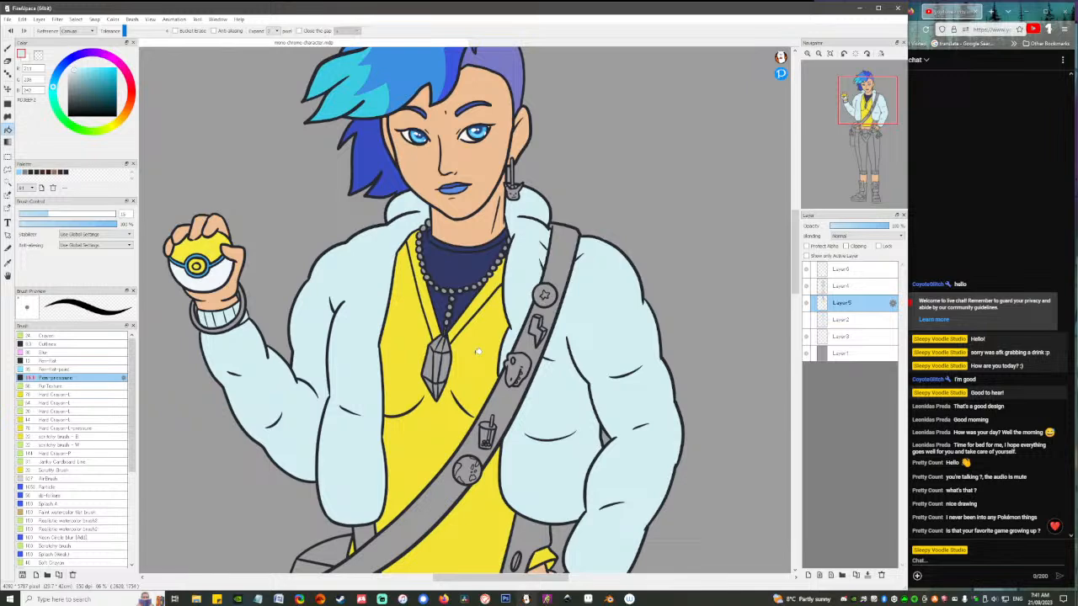
{"action": "left_click_drag", "start_coordinate": [405, 365], "coordinate": [444, 455]}
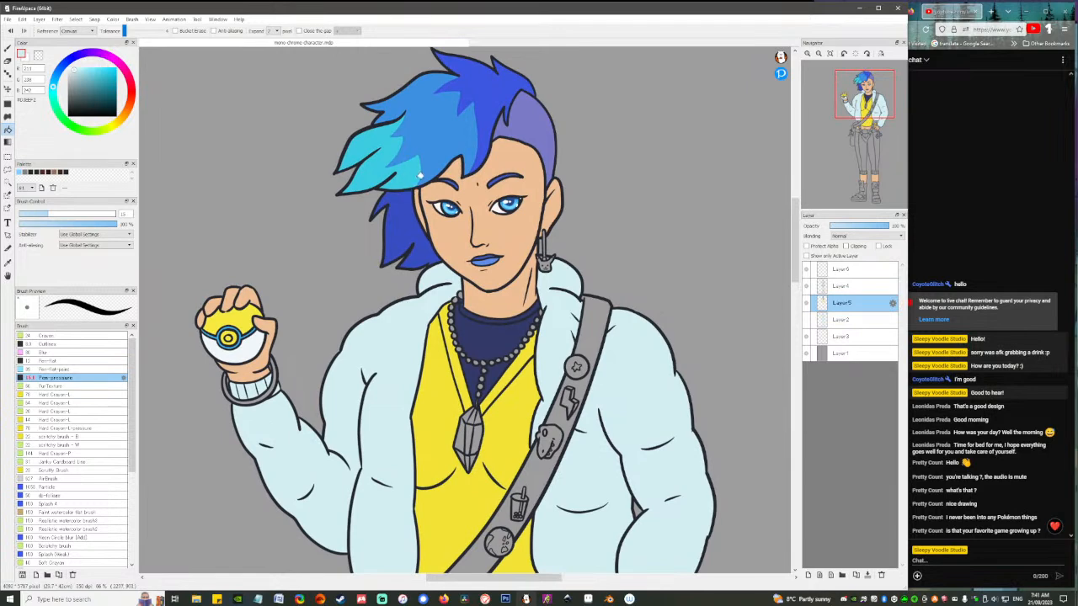
{"action": "scroll", "coordinate": [442, 209], "scroll_direction": "down", "scroll_amount": 2}
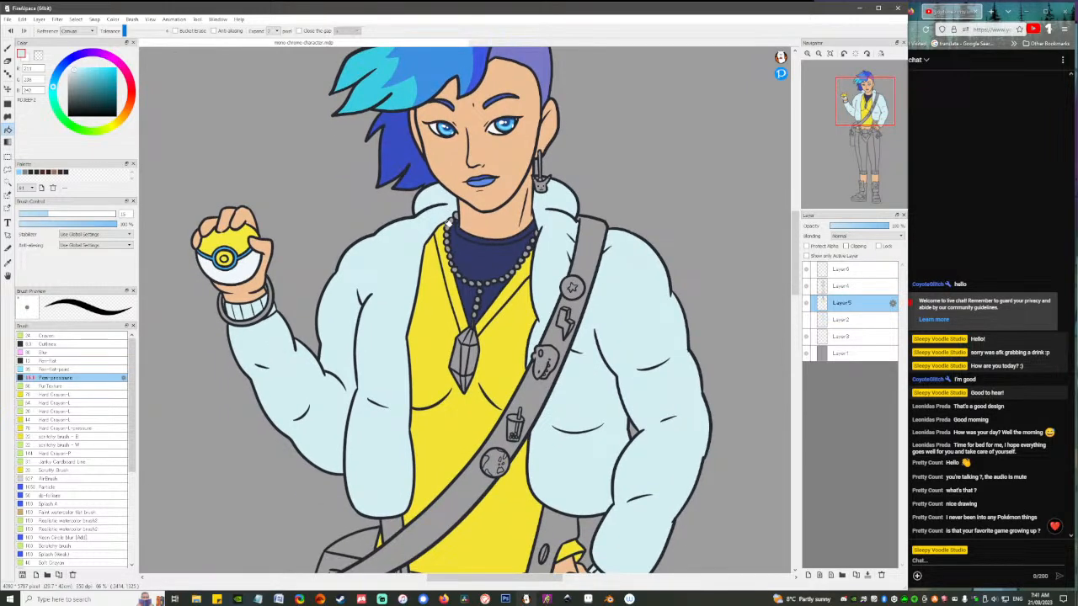
{"action": "scroll", "coordinate": [430, 254], "scroll_direction": "up", "scroll_amount": 1}
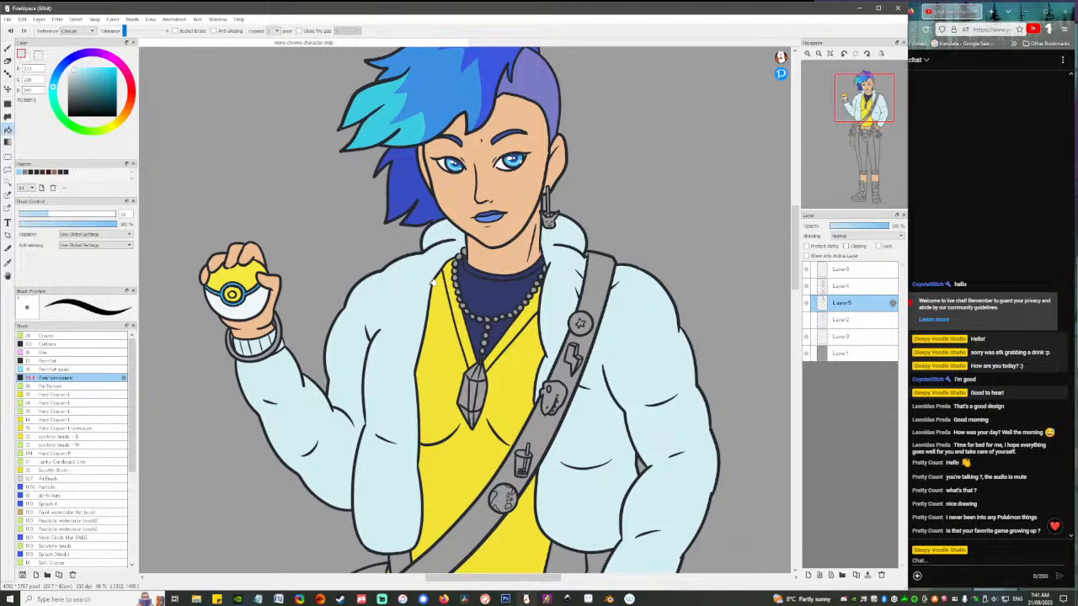
{"action": "scroll", "coordinate": [454, 257], "scroll_direction": "up", "scroll_amount": 1}
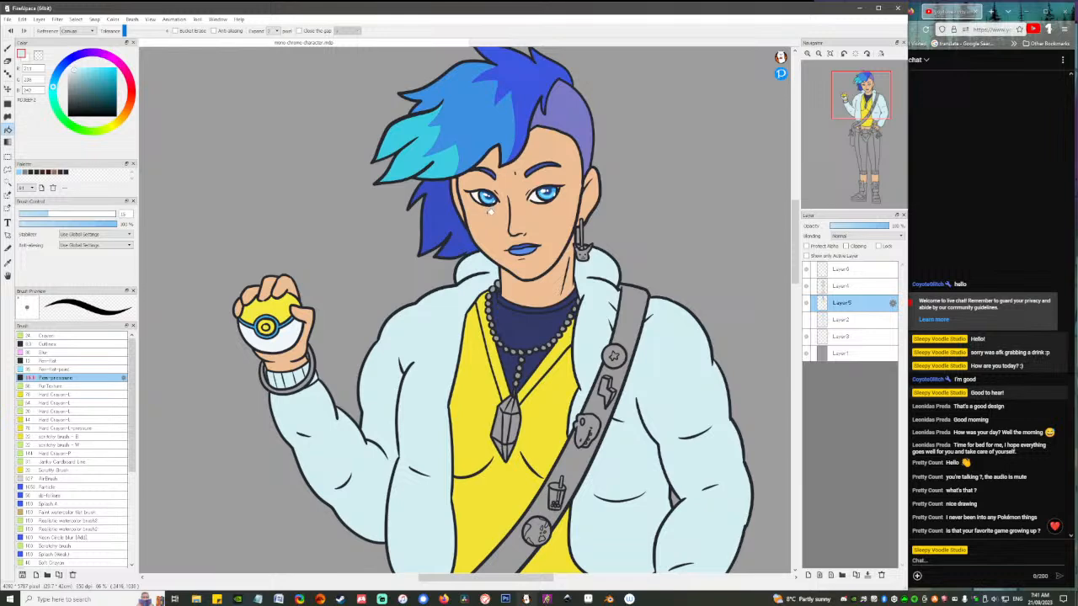
{"action": "left_click", "coordinate": [480, 127], "text": "alt"}
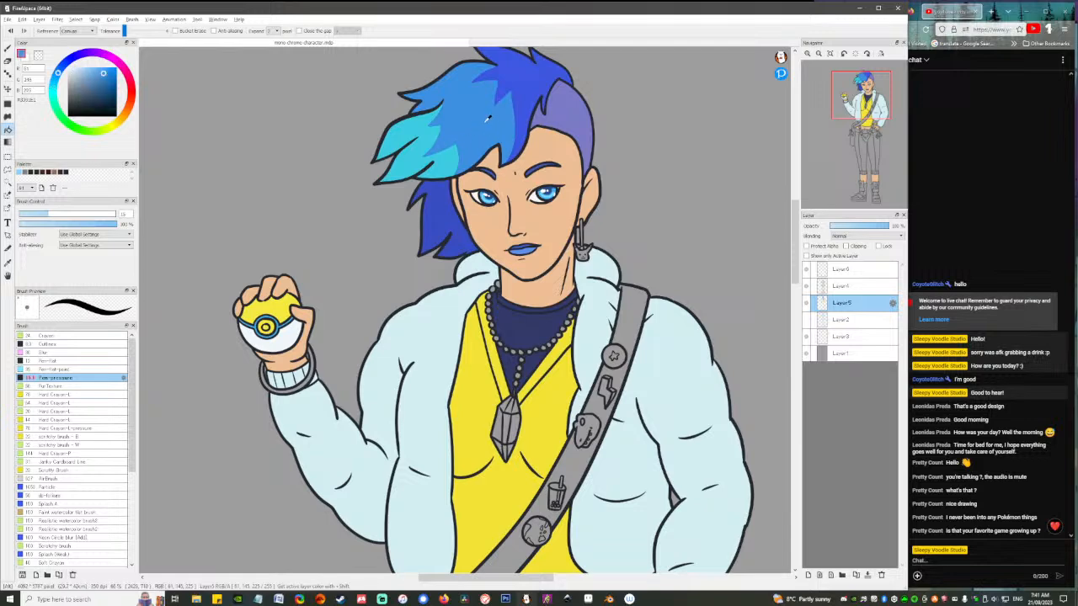
{"action": "left_click", "coordinate": [105, 74]}
{"action": "left_click", "coordinate": [56, 76]}
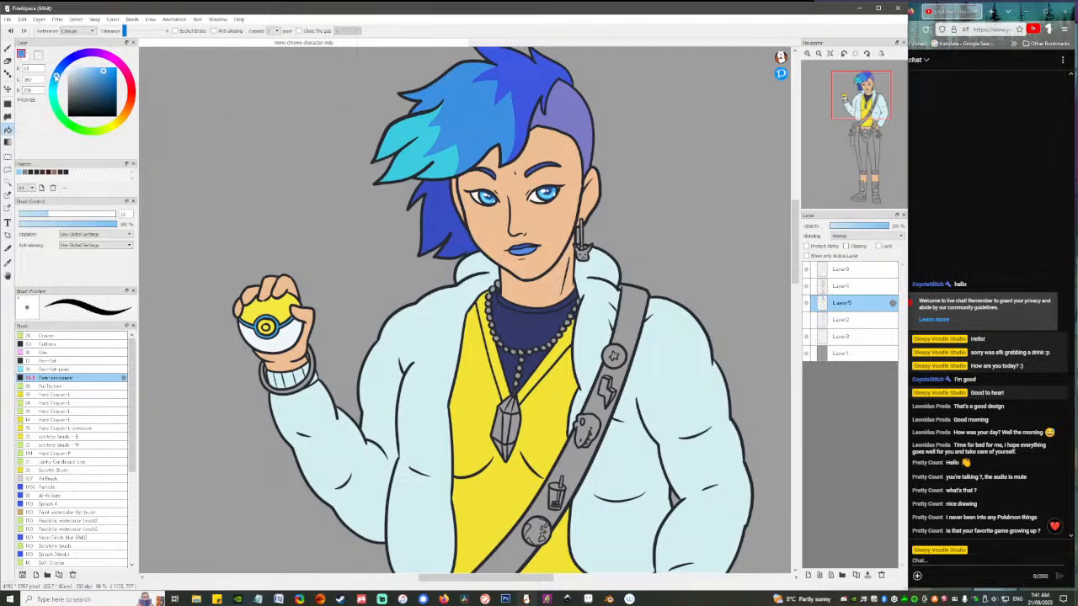
{"action": "left_click", "coordinate": [312, 374]}
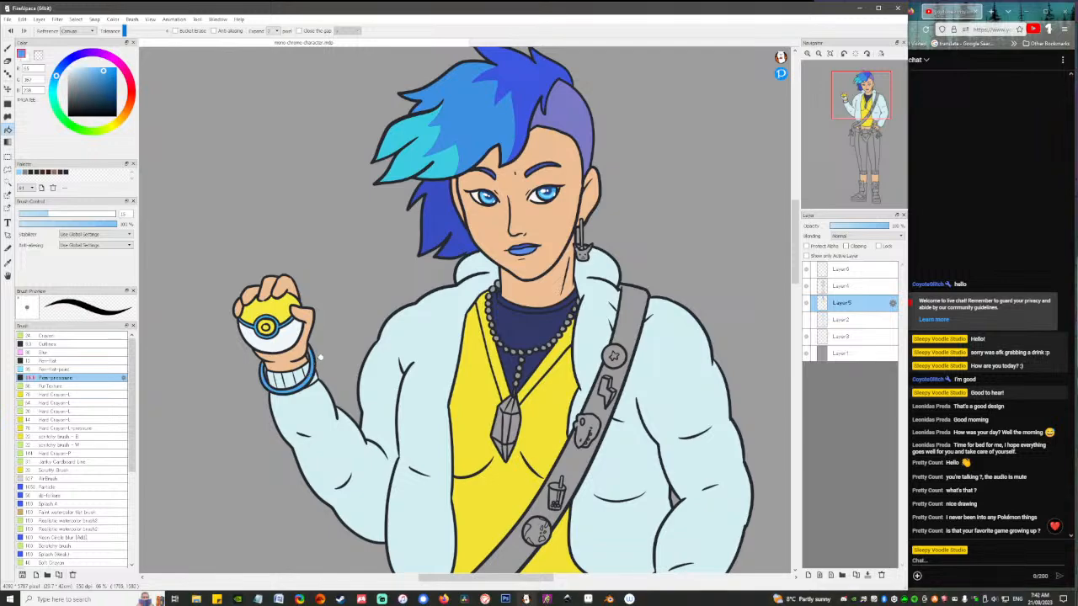
Mix a dark slate grey and fill the long hanging bar of the earring with it.
{"action": "scroll", "coordinate": [404, 353], "scroll_direction": "down", "scroll_amount": 5}
{"action": "scroll", "coordinate": [439, 271], "scroll_direction": "up", "scroll_amount": 5}
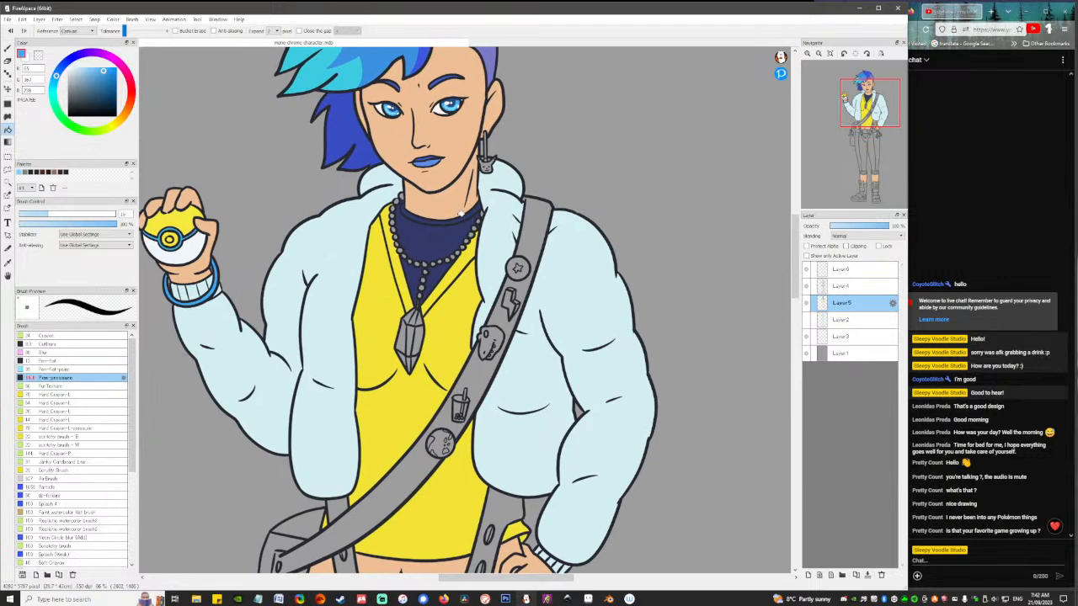
{"action": "scroll", "coordinate": [457, 206], "scroll_direction": "up", "scroll_amount": 2}
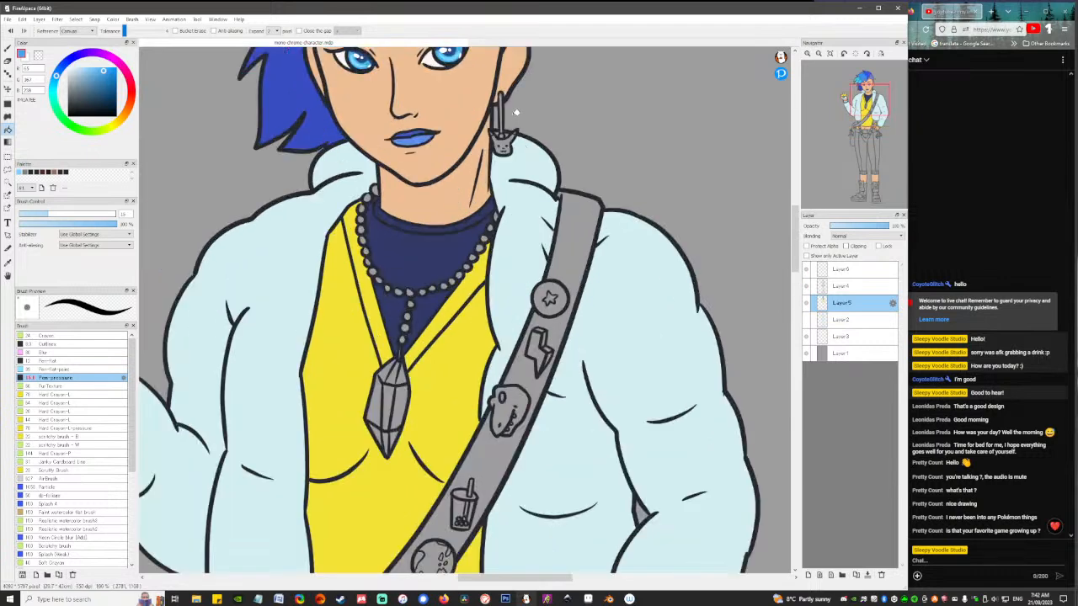
{"action": "scroll", "coordinate": [515, 202], "scroll_direction": "up", "scroll_amount": 2}
{"action": "scroll", "coordinate": [548, 253], "scroll_direction": "up", "scroll_amount": 1}
{"action": "left_click", "coordinate": [552, 264], "text": "alt"}
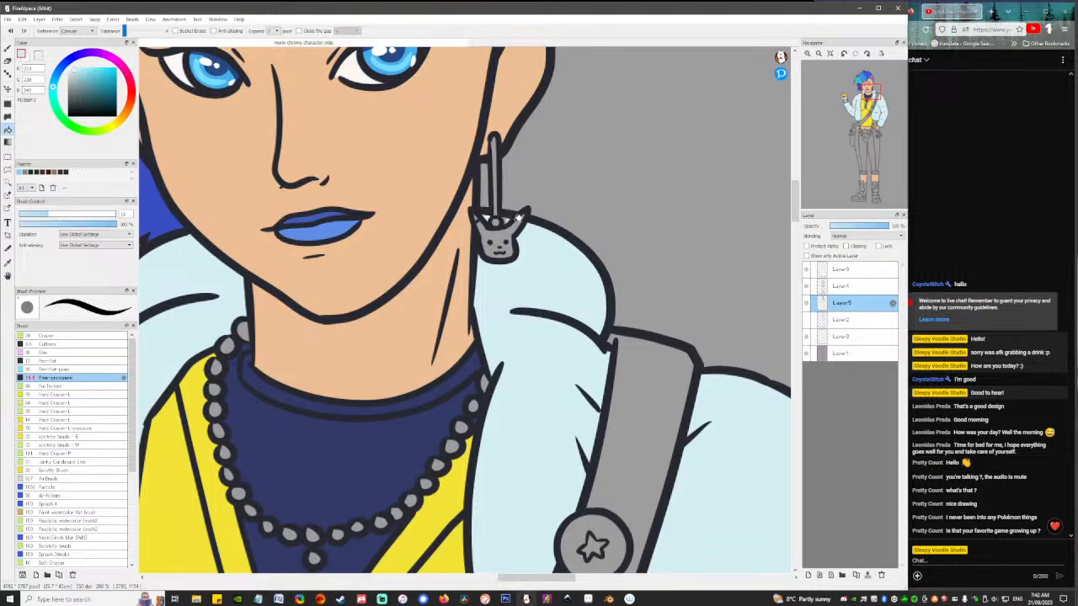
{"action": "key", "text": "b"}
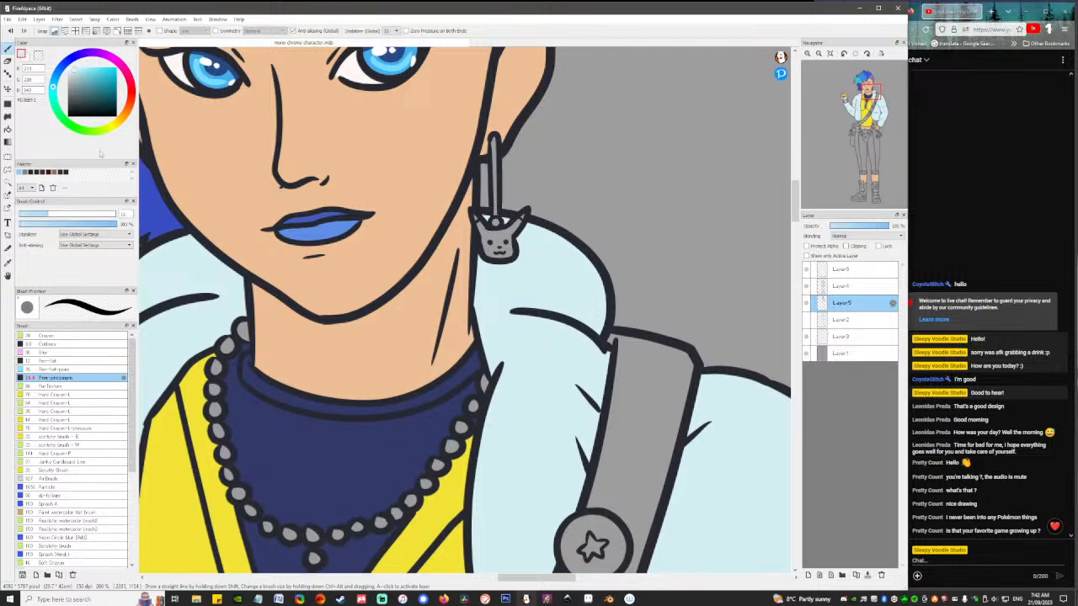
{"action": "mouse_move", "coordinate": [79, 88]}
{"action": "left_mouse_down"}
{"action": "mouse_move", "coordinate": [72, 103]}
{"action": "mouse_move", "coordinate": [61, 68]}
{"action": "left_mouse_up"}
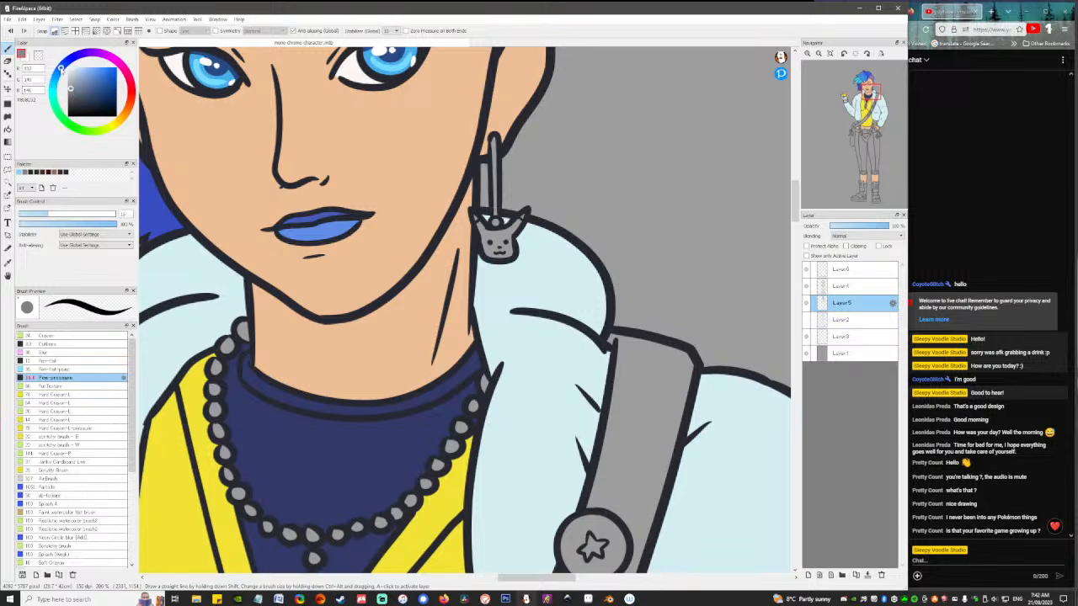
{"action": "key", "text": "g"}
{"action": "left_click", "coordinate": [497, 146]}
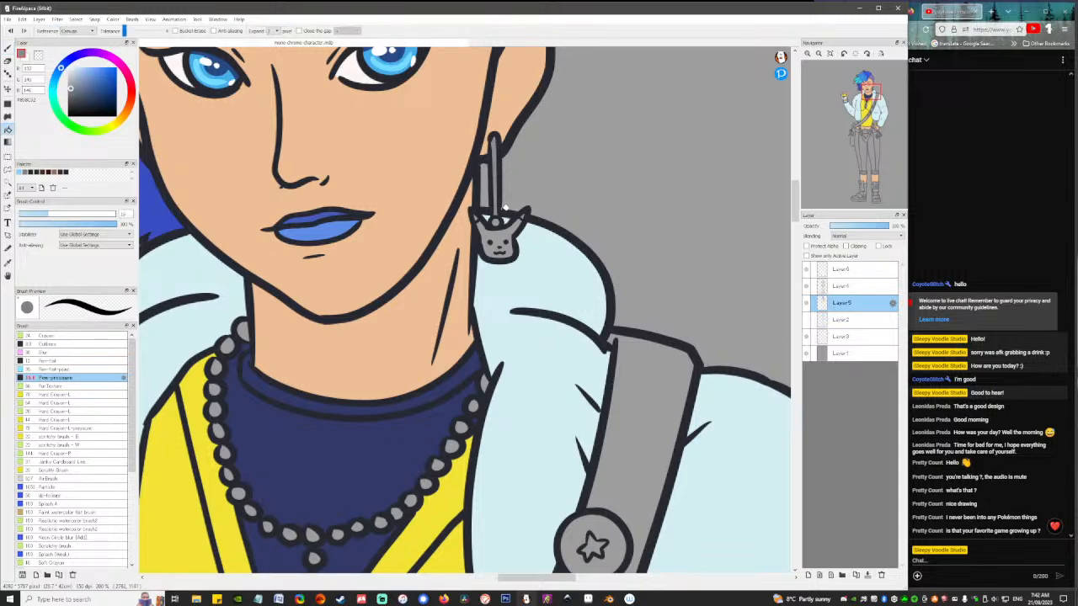
{"action": "left_click_drag", "start_coordinate": [72, 90], "coordinate": [73, 98]}
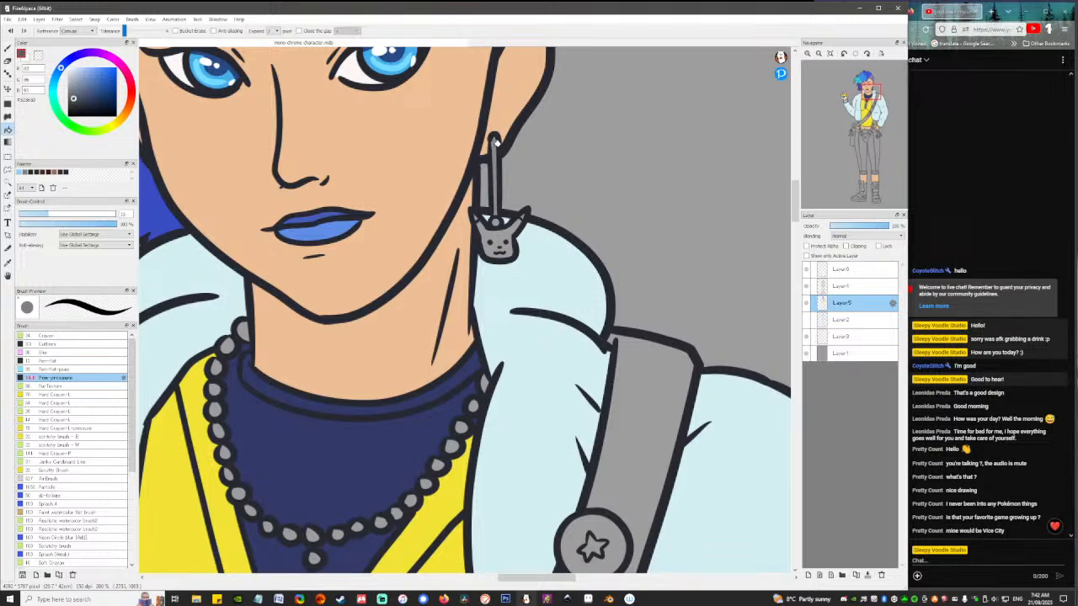
{"action": "left_click", "coordinate": [498, 143]}
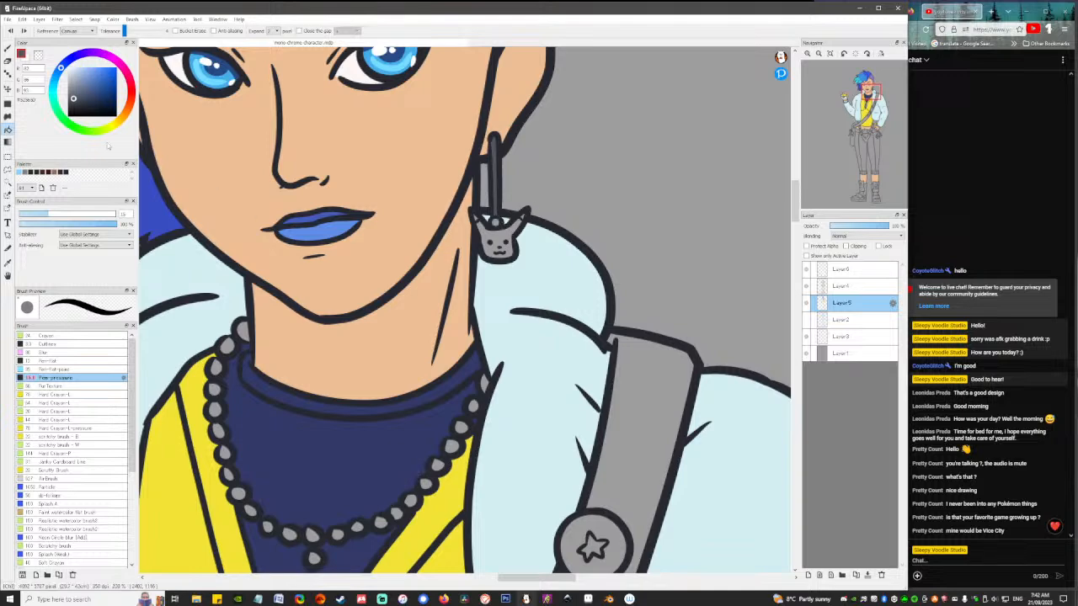
Fill the earring's small bead with the upper lip's blue and the Pikachu charm with a bright yellow.
{"action": "left_click", "coordinate": [317, 234], "text": "alt"}
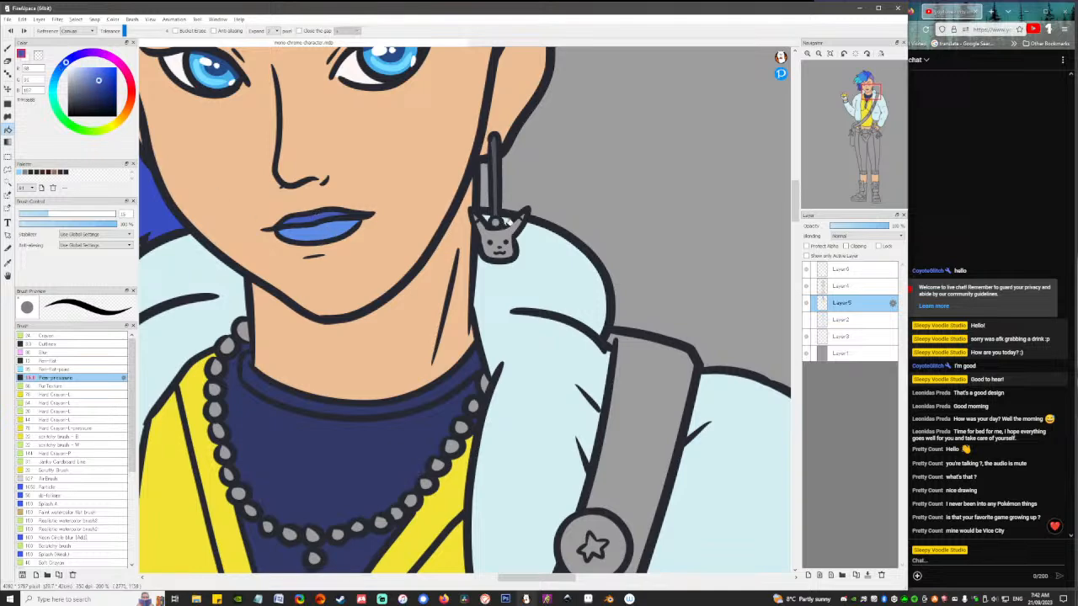
{"action": "left_click", "coordinate": [497, 222]}
{"action": "left_click", "coordinate": [449, 509], "text": "alt"}
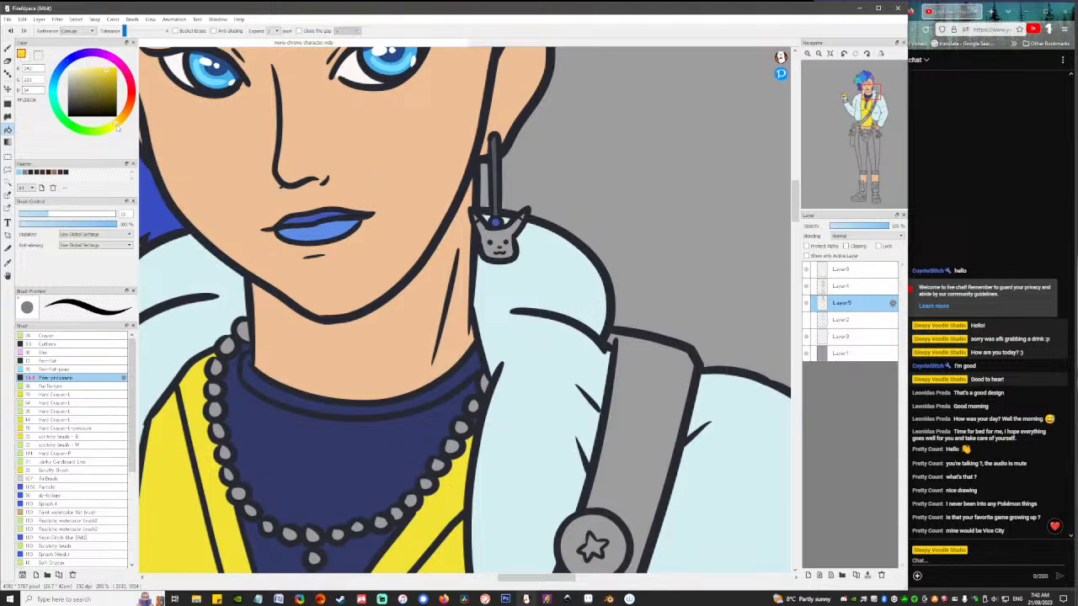
{"action": "left_click", "coordinate": [103, 68]}
{"action": "left_click", "coordinate": [500, 240]}
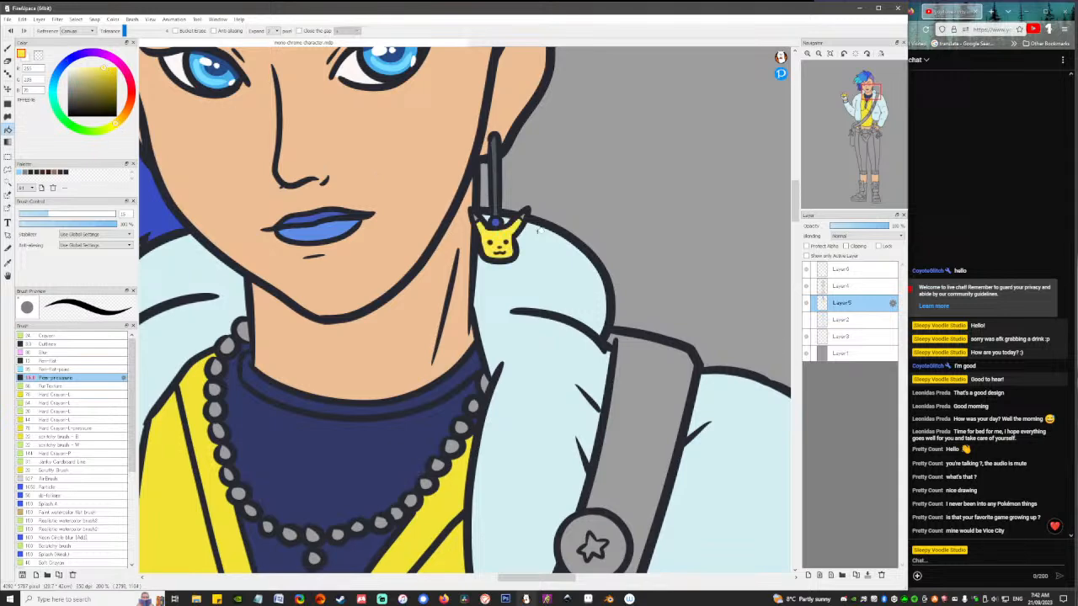
Choose a very dark olive brush colour and paint the ear tips of the Pikachu charm.
{"action": "key", "text": "b"}
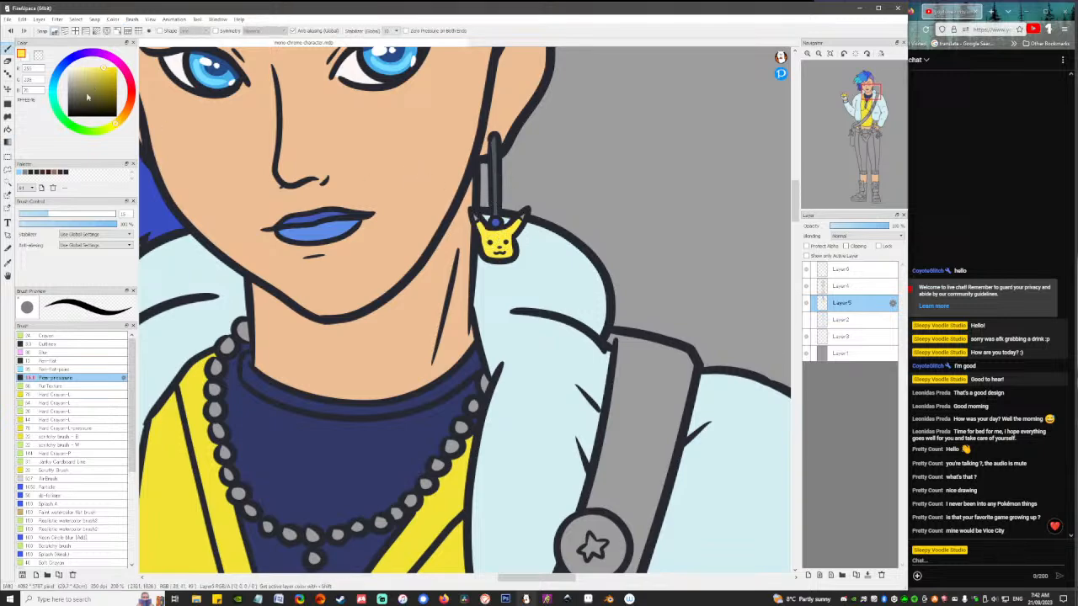
{"action": "left_click", "coordinate": [80, 104]}
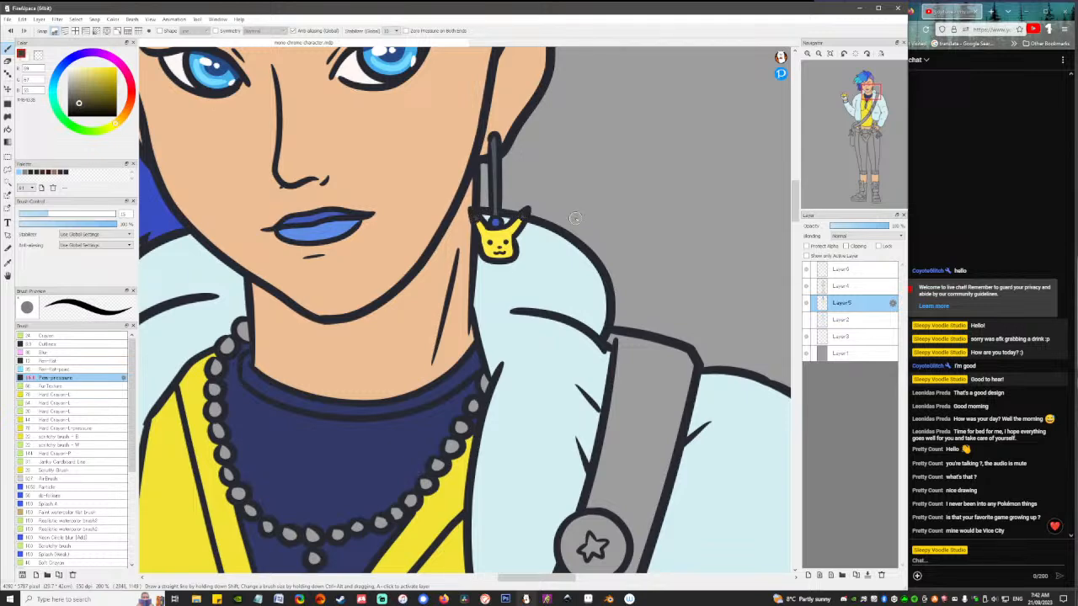
Mix a bright orange-red and dab the two cheeks of the Pikachu charm with it.
{"action": "left_click_drag", "start_coordinate": [123, 128], "coordinate": [131, 104]}
{"action": "left_click", "coordinate": [499, 245], "text": "alt"}
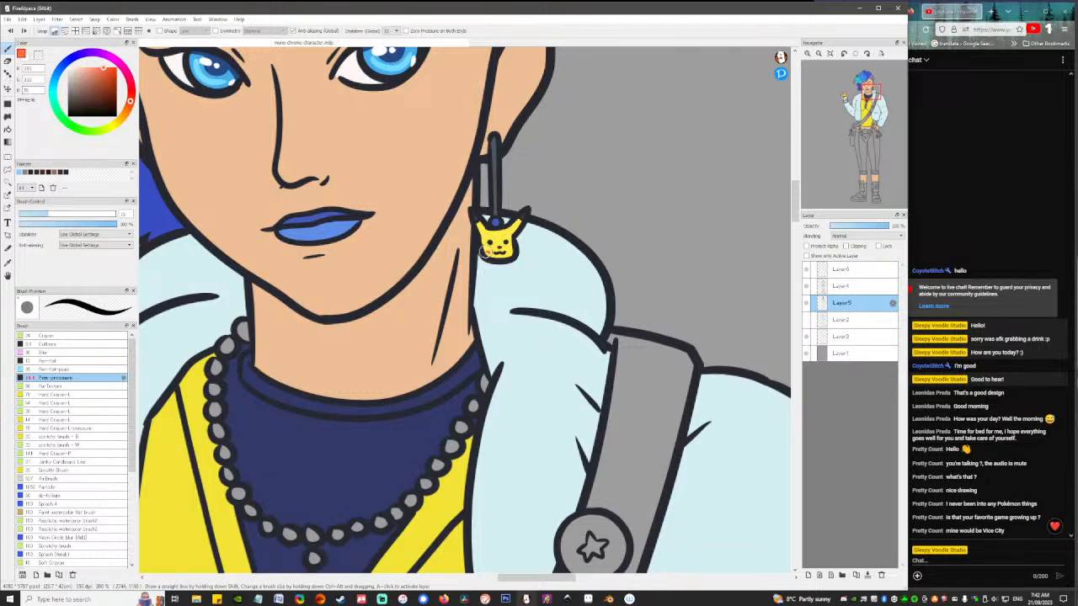
{"action": "left_click", "coordinate": [487, 251]}
{"action": "left_click", "coordinate": [511, 250]}
Sample the shirt's navy, brighten it to a violet-blue and fill the necklace beads down the left strand and across the bottom curve.
{"action": "scroll", "coordinate": [559, 291], "scroll_direction": "down", "scroll_amount": 1}
{"action": "scroll", "coordinate": [561, 290], "scroll_direction": "down", "scroll_amount": 3}
{"action": "left_click_drag", "start_coordinate": [561, 291], "coordinate": [529, 212]}
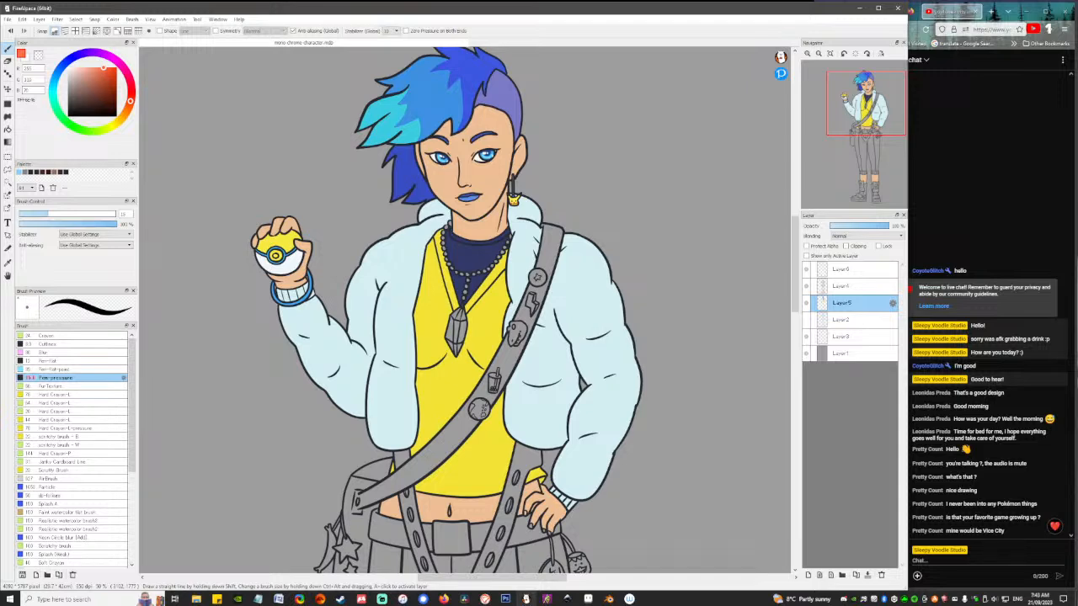
{"action": "scroll", "coordinate": [459, 253], "scroll_direction": "up", "scroll_amount": 5}
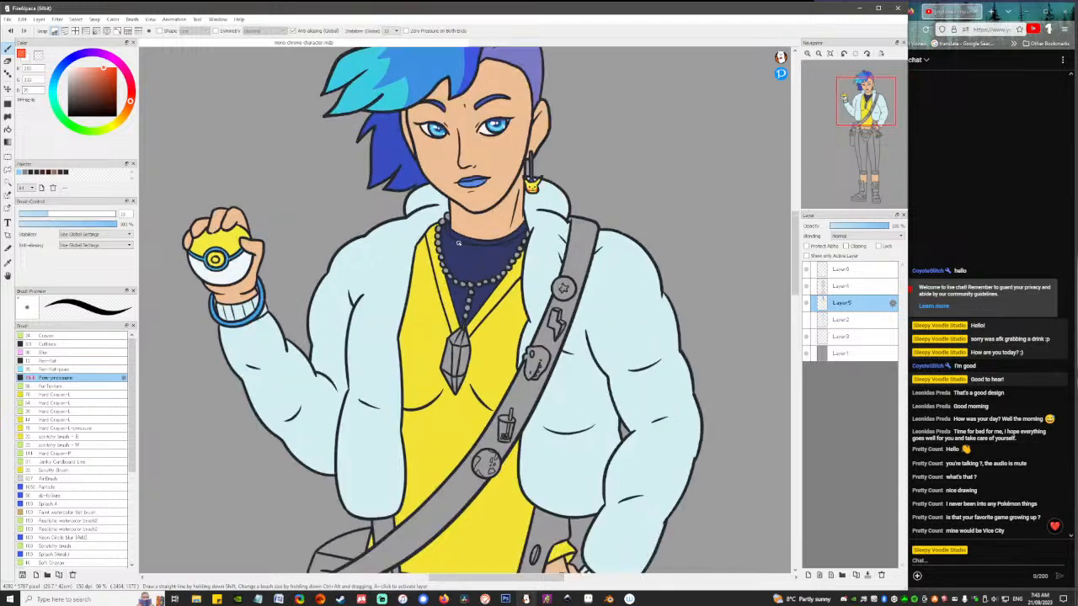
{"action": "scroll", "coordinate": [574, 373], "scroll_direction": "down", "scroll_amount": 2}
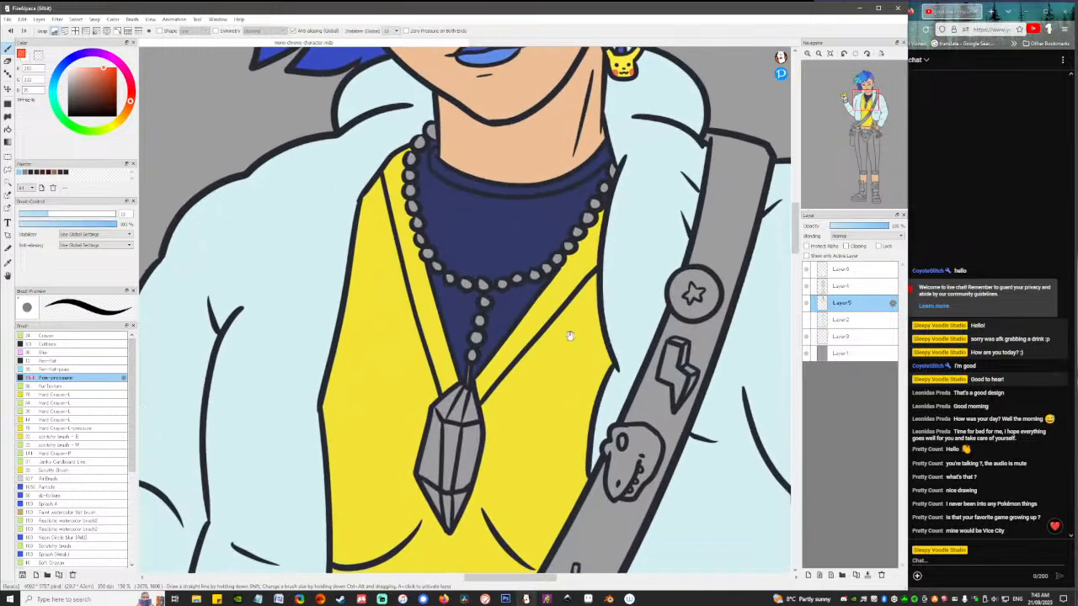
{"action": "key", "text": "f"}
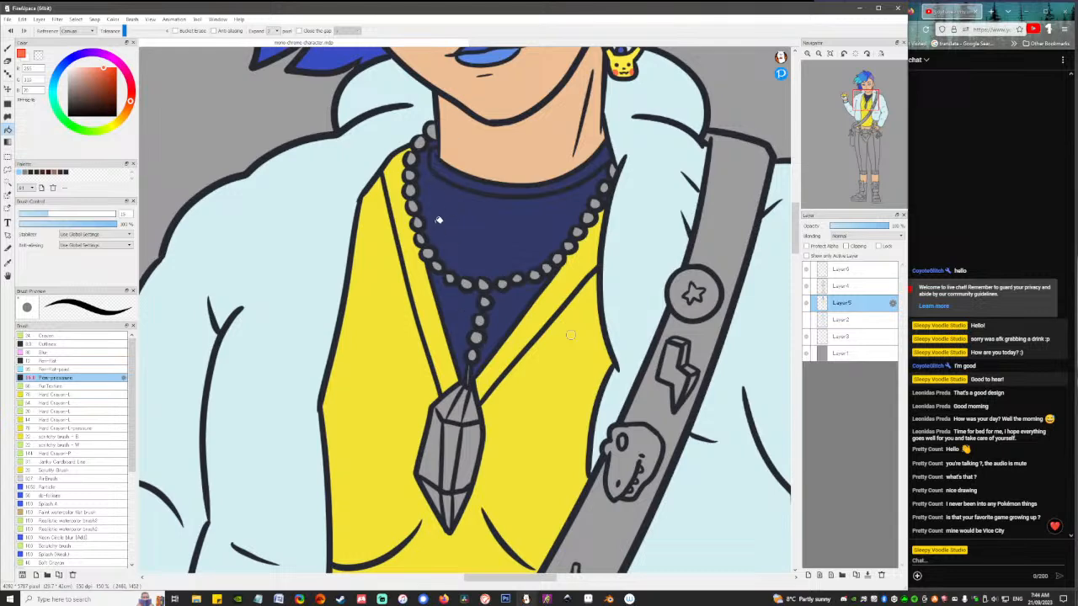
{"action": "left_click", "coordinate": [453, 238], "text": "alt"}
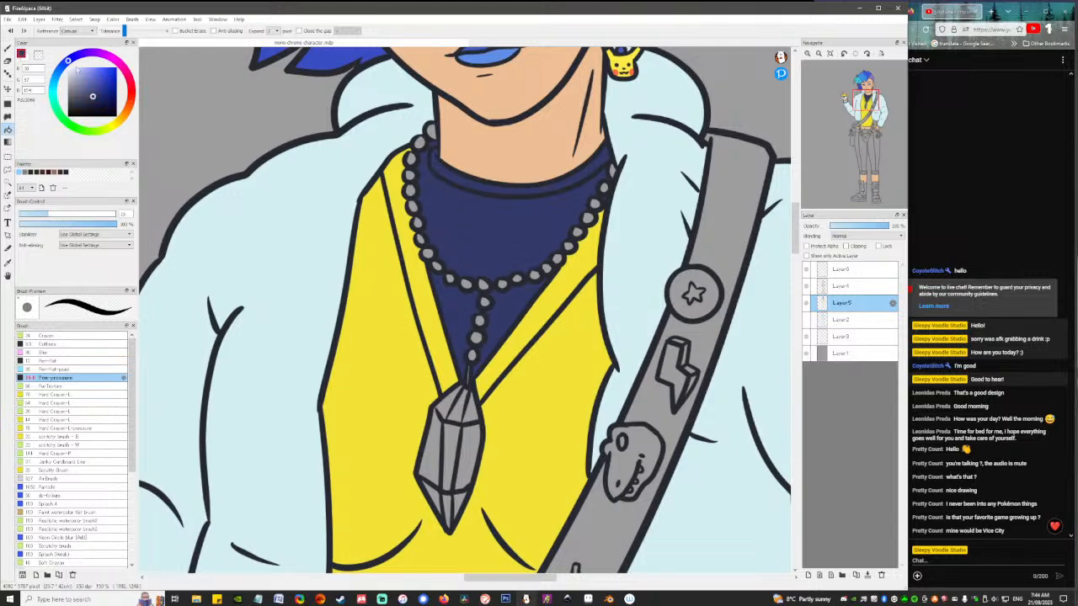
{"action": "left_click", "coordinate": [77, 55]}
{"action": "left_click_drag", "start_coordinate": [97, 71], "coordinate": [97, 78]}
{"action": "left_click", "coordinate": [423, 139]}
{"action": "left_click", "coordinate": [414, 157]}
{"action": "left_click", "coordinate": [411, 173]}
{"action": "left_click", "coordinate": [413, 191]}
{"action": "left_click", "coordinate": [415, 207]}
{"action": "left_click", "coordinate": [418, 220]}
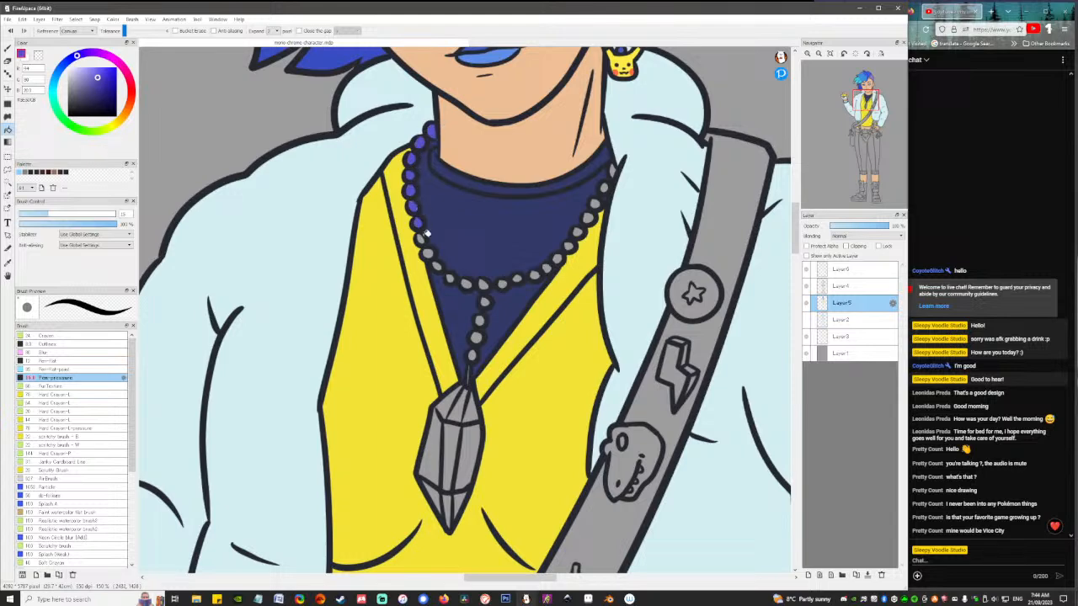
{"action": "left_click", "coordinate": [423, 236]}
{"action": "left_click", "coordinate": [429, 251]}
{"action": "left_click", "coordinate": [436, 266]}
{"action": "left_click", "coordinate": [452, 278]}
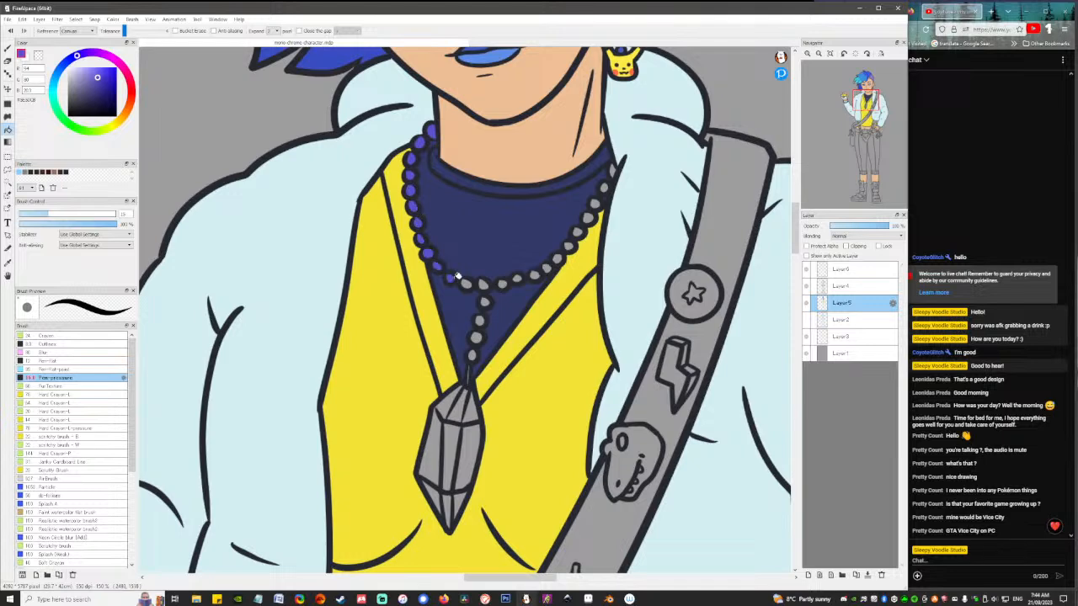
{"action": "left_click", "coordinate": [466, 283]}
{"action": "left_click", "coordinate": [483, 285]}
{"action": "left_click", "coordinate": [502, 283]}
{"action": "left_click", "coordinate": [518, 277]}
Lighten the violet-blue slightly and fill the beads from the bottom curve up the right strand of the necklace.
{"action": "left_click_drag", "start_coordinate": [97, 81], "coordinate": [92, 74]}
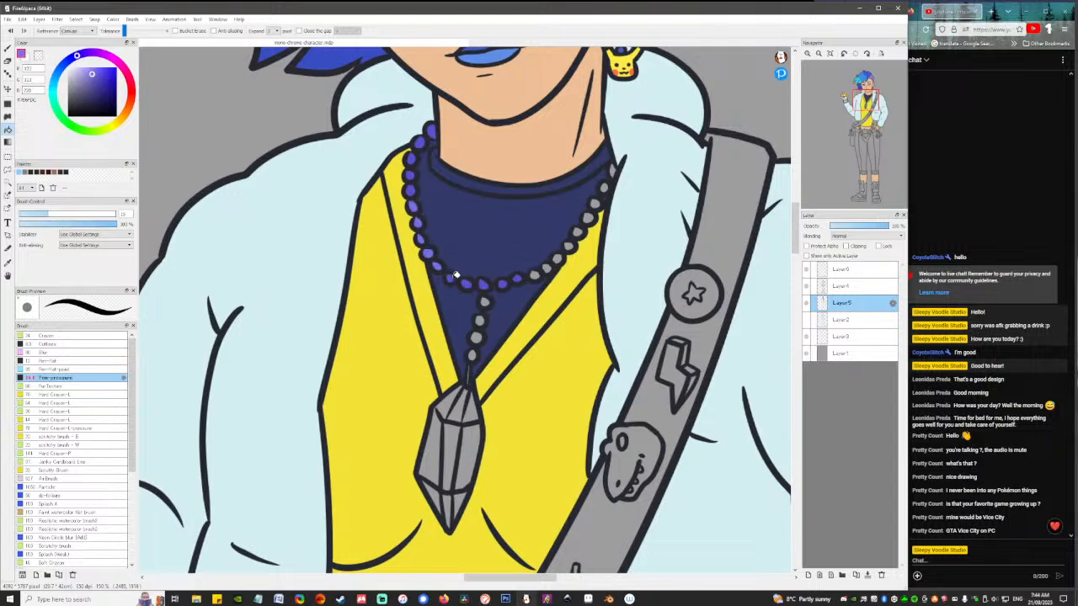
{"action": "left_click", "coordinate": [503, 283]}
{"action": "left_click", "coordinate": [518, 278]}
{"action": "left_click", "coordinate": [535, 273]}
{"action": "left_click", "coordinate": [549, 264]}
{"action": "left_click", "coordinate": [564, 252]}
{"action": "left_click", "coordinate": [576, 241]}
{"action": "left_click", "coordinate": [587, 223]}
{"action": "left_click", "coordinate": [596, 202]}
{"action": "left_click", "coordinate": [608, 184]}
{"action": "left_click", "coordinate": [614, 168]}
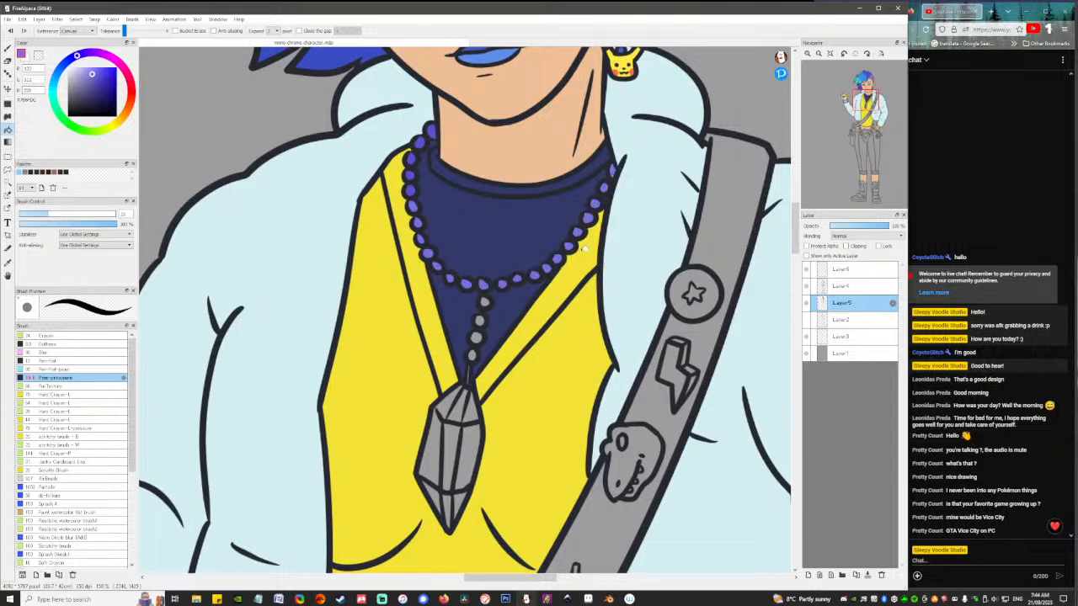
Fill the four beads hanging between the necklace and the crystal pendant with the same lighter violet.
{"action": "left_click", "coordinate": [485, 301]}
{"action": "left_click", "coordinate": [480, 320]}
{"action": "left_click", "coordinate": [476, 337]}
{"action": "left_click", "coordinate": [471, 354]}
Lighten the violet to a soft lavender and refill the beads along the necklace's bottom curve and the top hanging bead.
{"action": "left_click", "coordinate": [55, 103]}
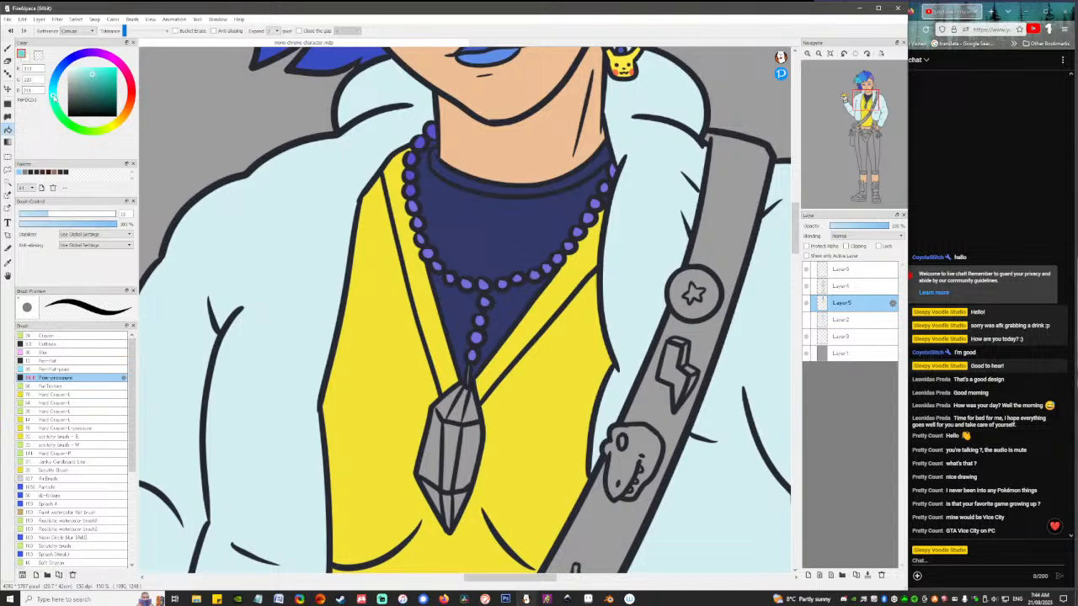
{"action": "left_click_drag", "start_coordinate": [54, 99], "coordinate": [75, 57]}
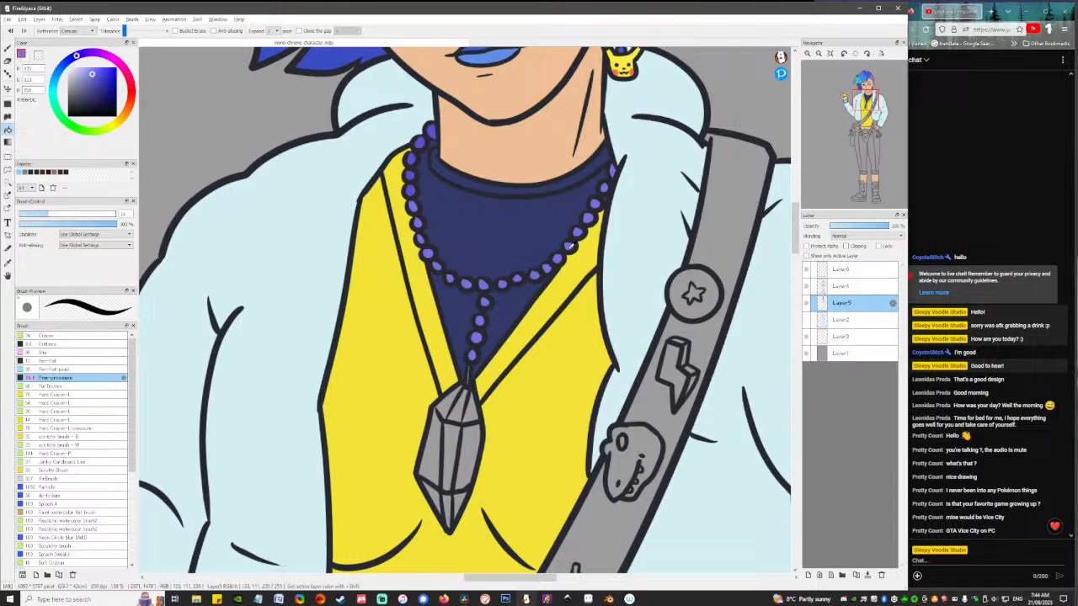
{"action": "left_click", "coordinate": [90, 72]}
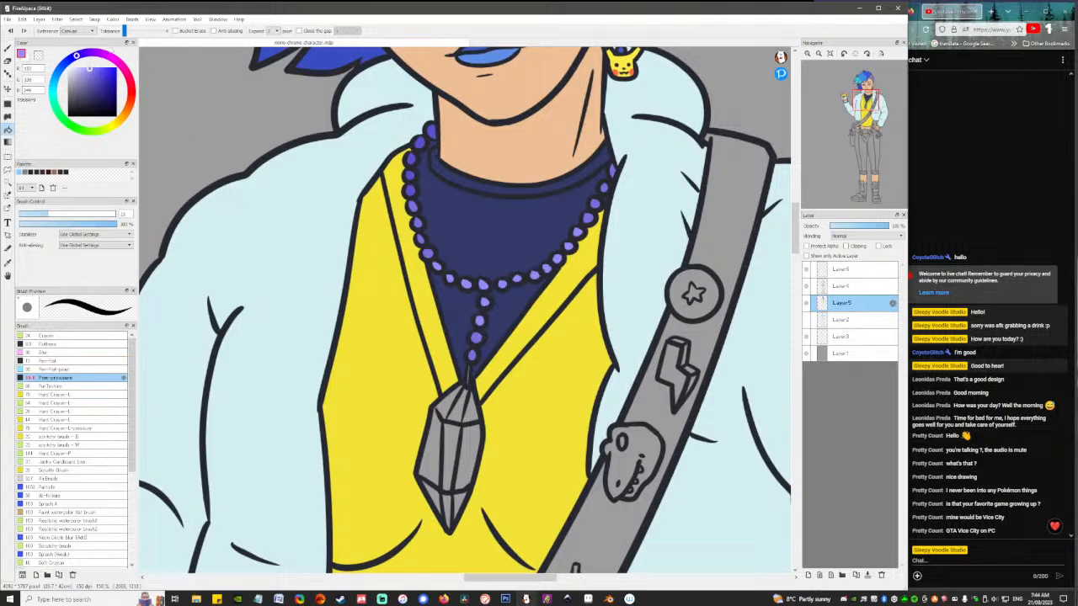
{"action": "left_click", "coordinate": [83, 66]}
{"action": "left_click", "coordinate": [438, 264]}
{"action": "left_click", "coordinate": [452, 276]}
{"action": "left_click", "coordinate": [469, 281]}
{"action": "left_click", "coordinate": [484, 284]}
{"action": "left_click", "coordinate": [504, 284]}
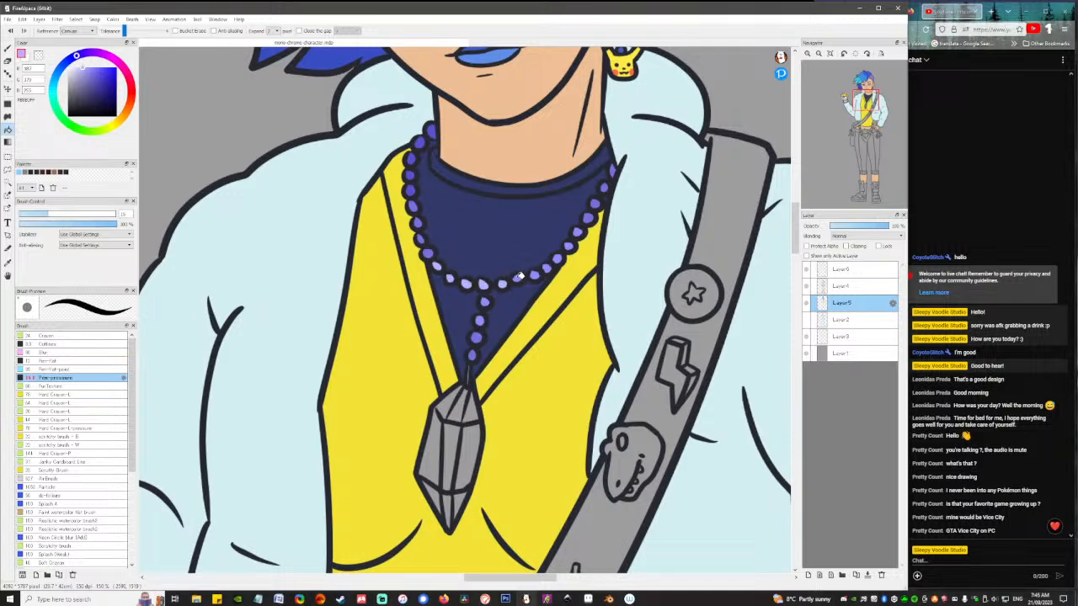
{"action": "left_click", "coordinate": [517, 279]}
{"action": "left_click", "coordinate": [484, 301]}
{"action": "left_click", "coordinate": [535, 274]}
{"action": "left_click", "coordinate": [547, 268]}
Sample the violet of a strand bead, darken it and refill the uppermost beads on both sides of the neck.
{"action": "left_click", "coordinate": [420, 224], "text": "alt"}
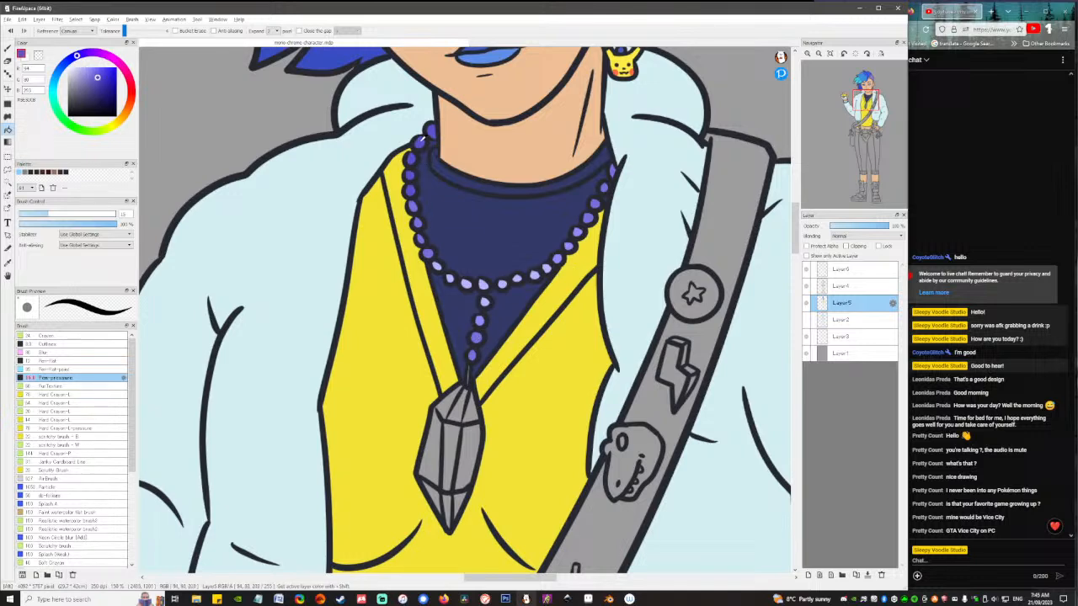
{"action": "left_click", "coordinate": [97, 85]}
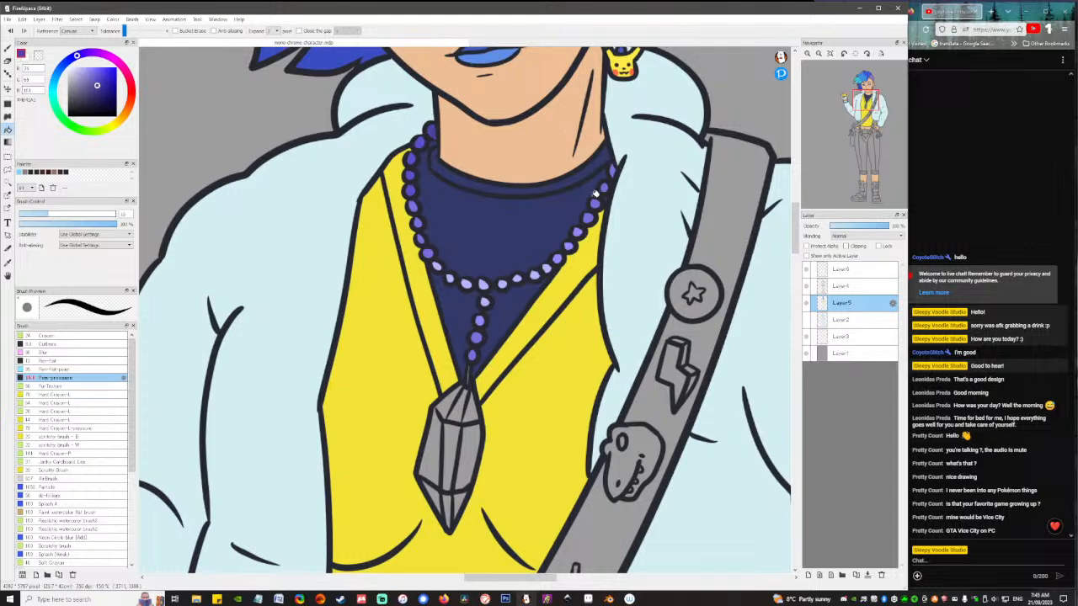
{"action": "left_click", "coordinate": [415, 154], "text": "alt"}
{"action": "left_click", "coordinate": [433, 129], "text": "alt"}
{"action": "left_click", "coordinate": [615, 168]}
Choose a very pale lavender and refill the three centre beads of the bottom curve and the second hanging bead.
{"action": "left_click", "coordinate": [86, 72]}
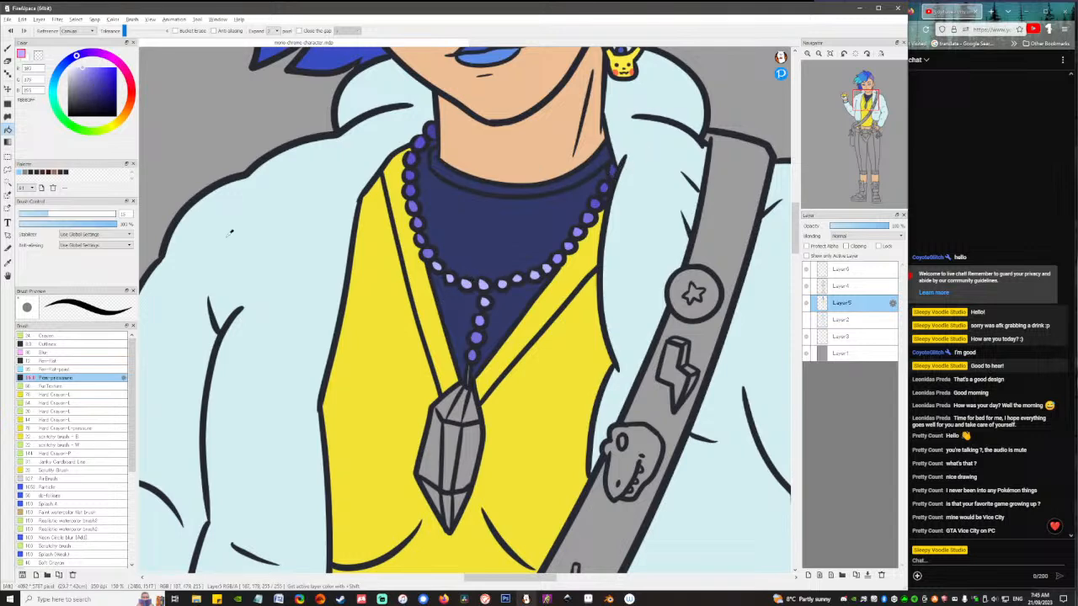
{"action": "left_click", "coordinate": [78, 66]}
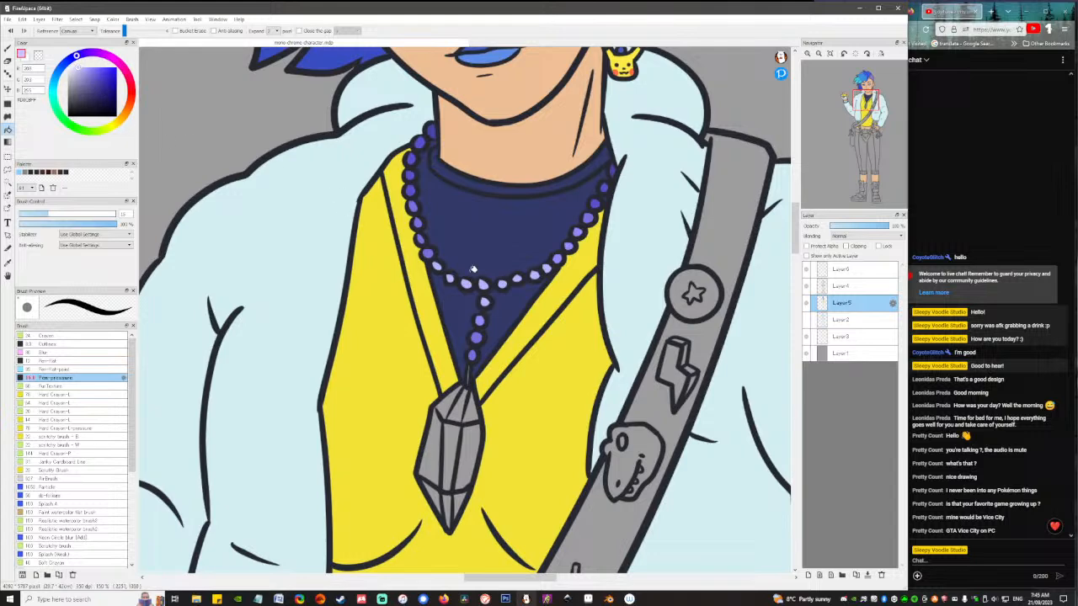
{"action": "left_click", "coordinate": [467, 283]}
{"action": "left_click", "coordinate": [484, 285]}
{"action": "left_click", "coordinate": [503, 284]}
{"action": "left_click", "coordinate": [481, 321]}
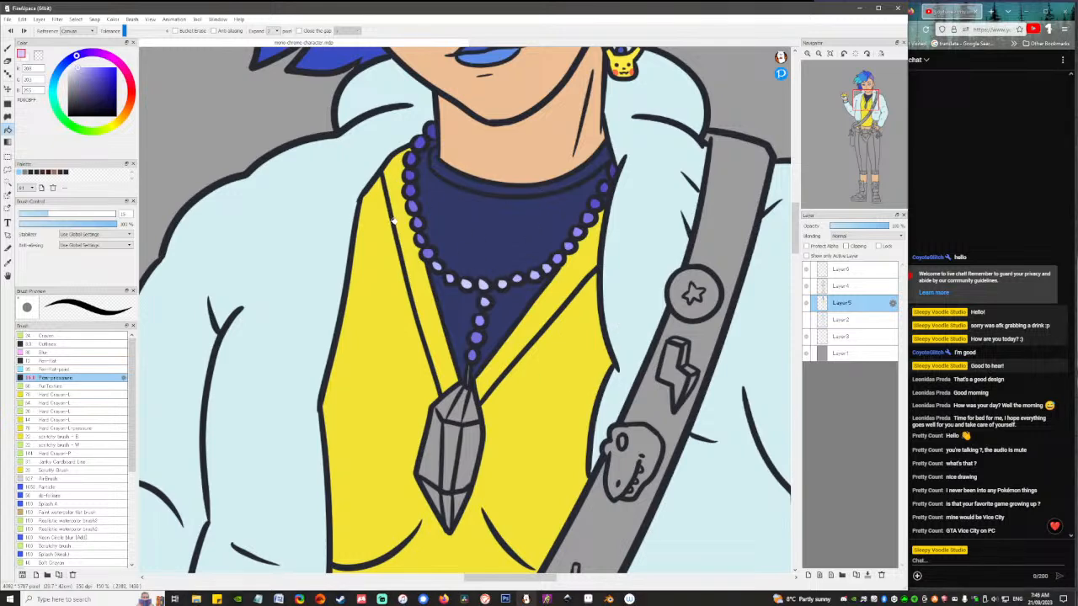
On the topmost layer, brush small near-white highlights onto the necklace beads.
{"action": "left_click", "coordinate": [847, 269]}
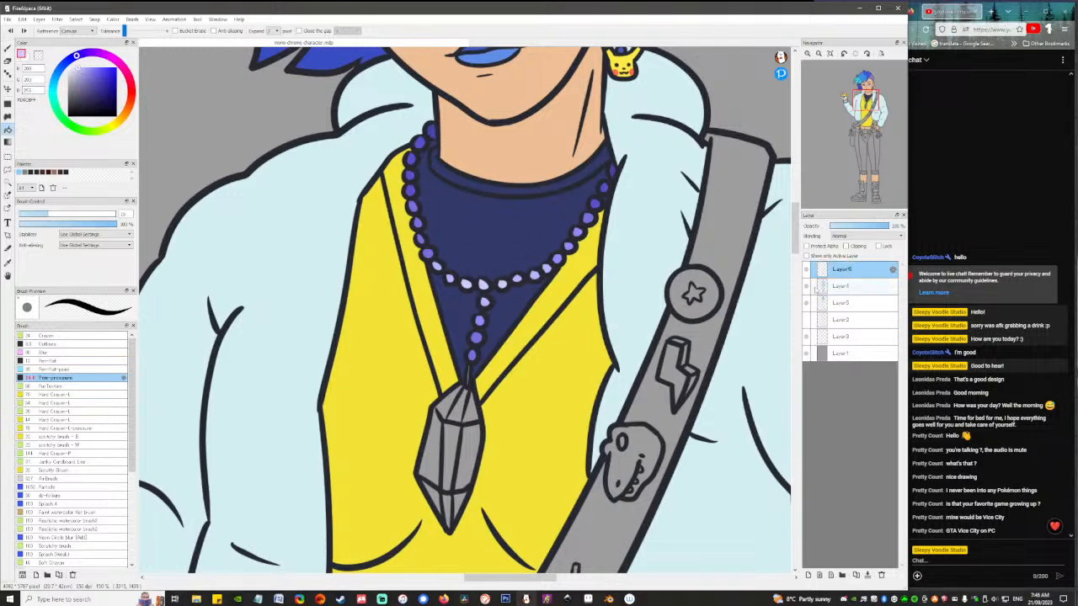
{"action": "key", "text": "b"}
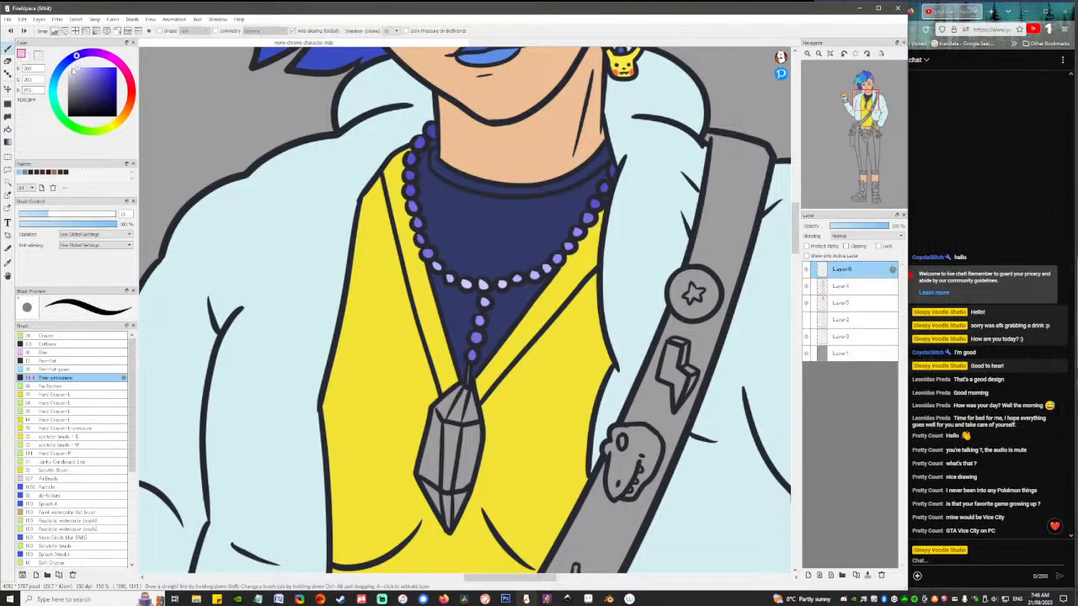
{"action": "left_click", "coordinate": [71, 73]}
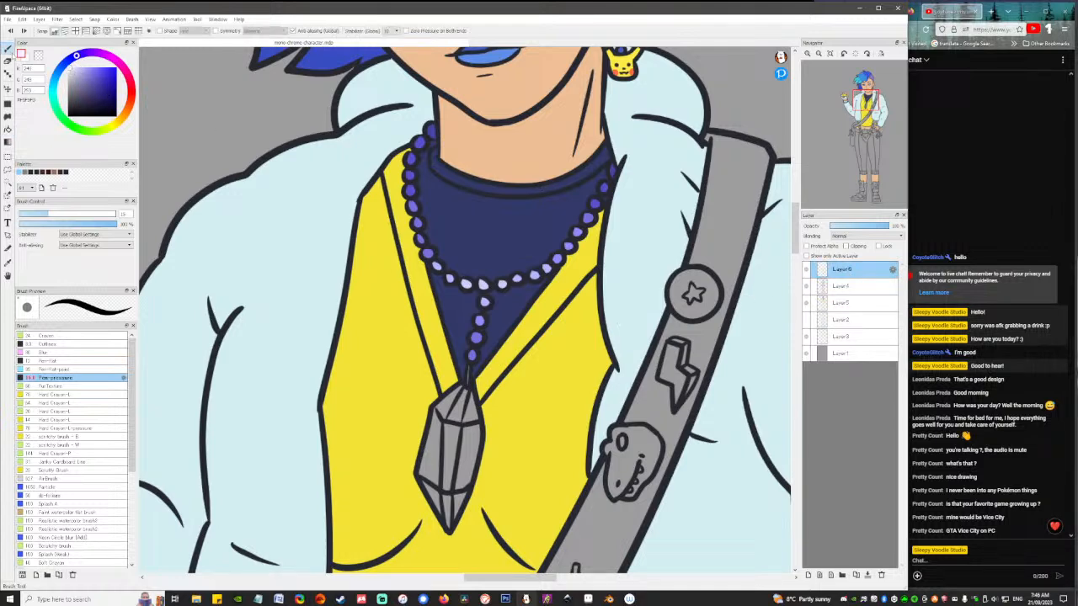
{"action": "left_click", "coordinate": [427, 129]}
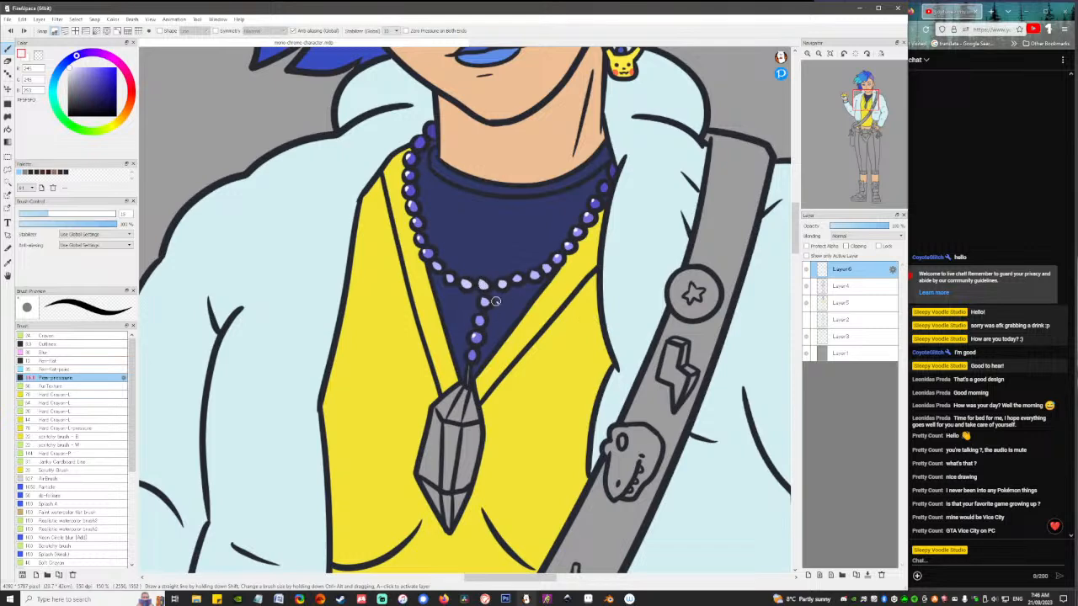
Return to the flat-colour layer, mix a bright medium blue and fill the facets of the crystal pendant with it.
{"action": "scroll", "coordinate": [495, 301], "scroll_direction": "down", "scroll_amount": 3}
{"action": "scroll", "coordinate": [495, 301], "scroll_direction": "up", "scroll_amount": 2}
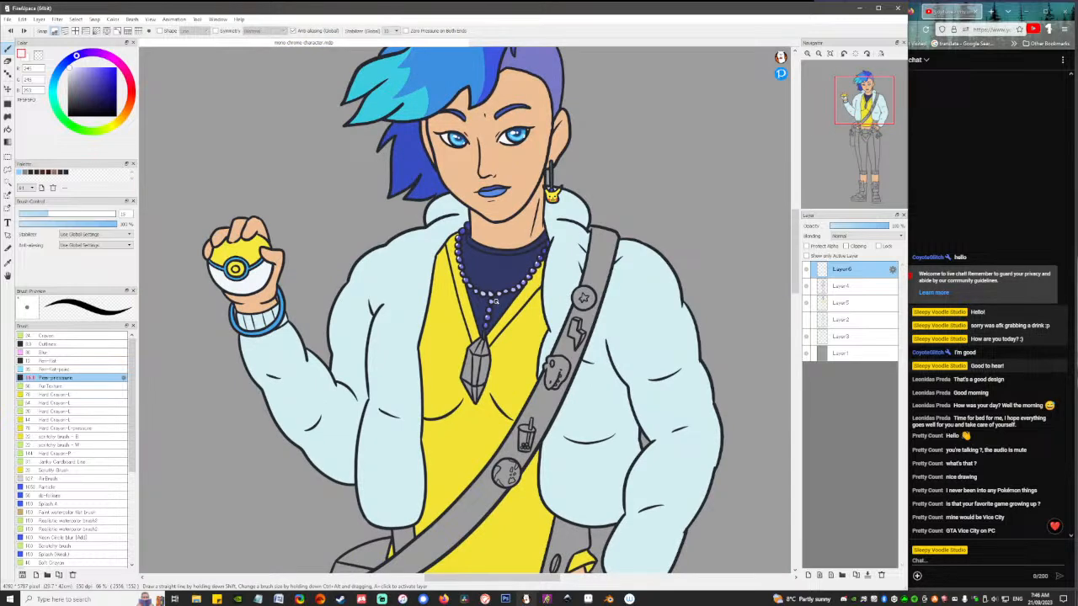
{"action": "scroll", "coordinate": [495, 300], "scroll_direction": "up", "scroll_amount": 1}
{"action": "left_click", "coordinate": [857, 305]}
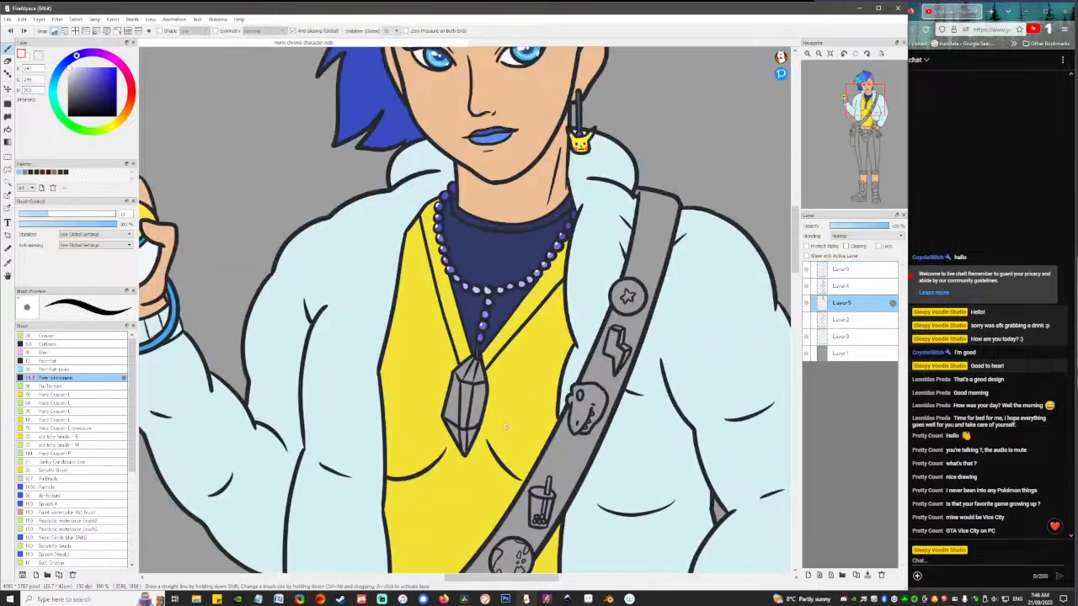
{"action": "scroll", "coordinate": [460, 419], "scroll_direction": "up", "scroll_amount": 2}
{"action": "key", "text": "g"}
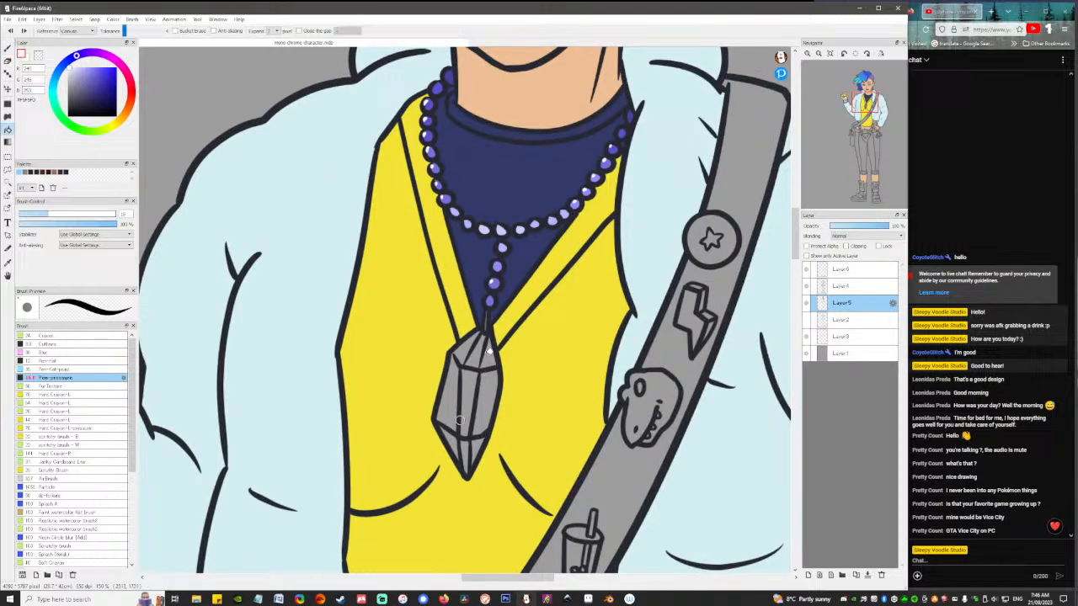
{"action": "key", "text": "b"}
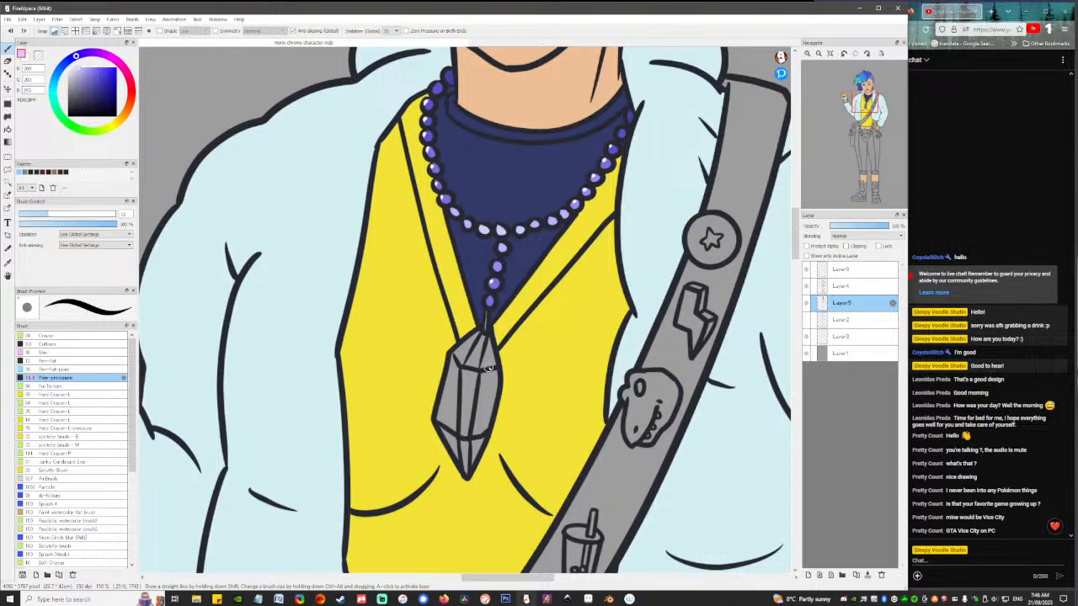
{"action": "key", "text": "f"}
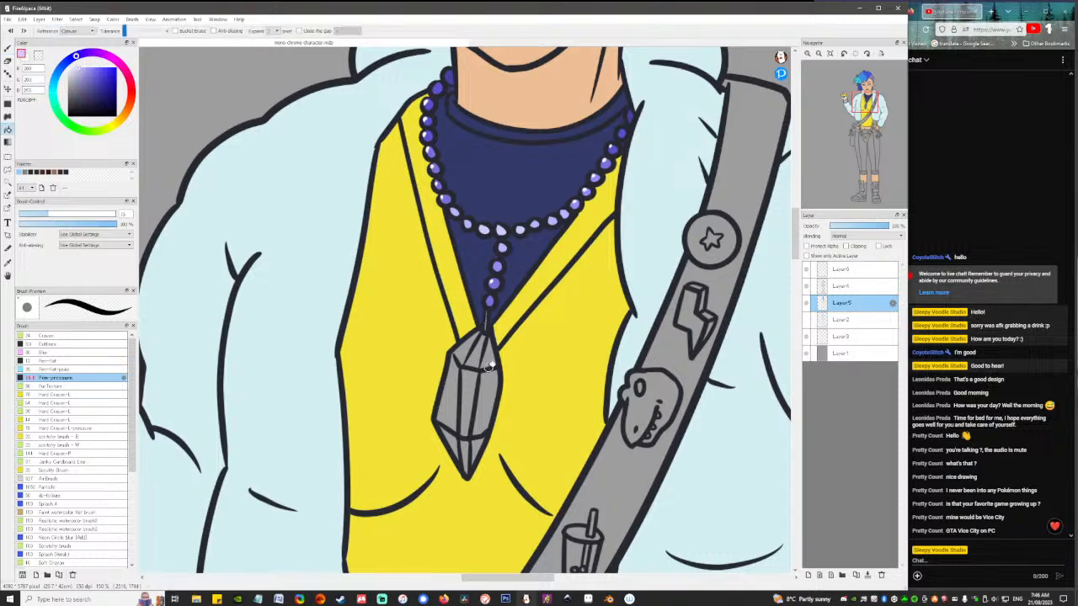
{"action": "right_click", "coordinate": [498, 285]}
{"action": "left_click", "coordinate": [72, 60]}
{"action": "mouse_move", "coordinate": [73, 60]}
{"action": "left_mouse_down"}
{"action": "mouse_move", "coordinate": [65, 65]}
{"action": "mouse_move", "coordinate": [101, 69]}
{"action": "left_mouse_up"}
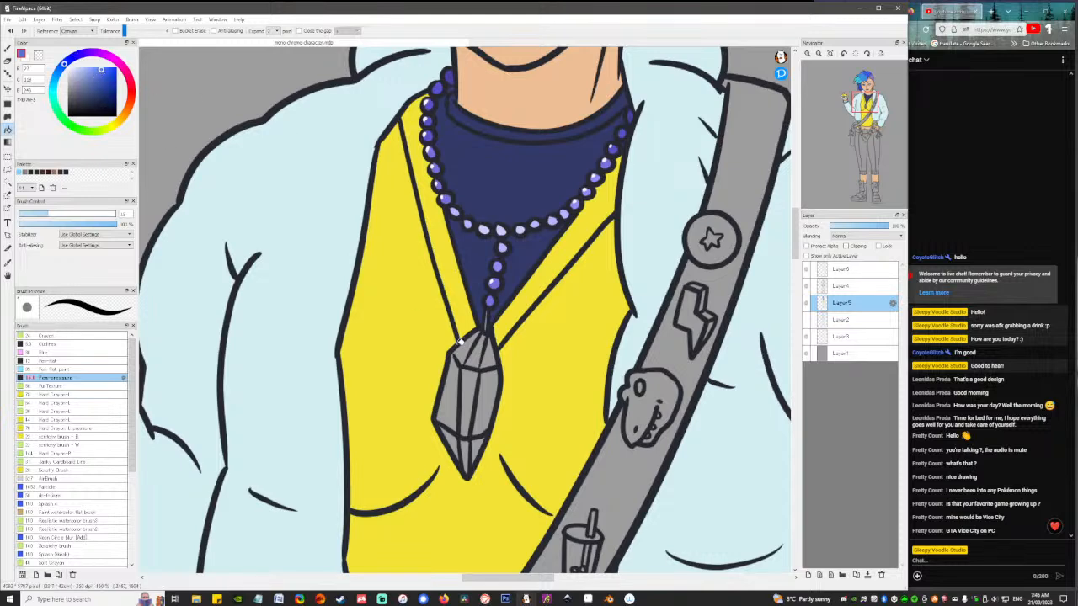
{"action": "mouse_move", "coordinate": [459, 342]}
{"action": "left_mouse_down"}
{"action": "mouse_move", "coordinate": [494, 365]}
{"action": "mouse_move", "coordinate": [453, 393]}
{"action": "mouse_move", "coordinate": [495, 383]}
{"action": "mouse_move", "coordinate": [454, 433]}
{"action": "mouse_move", "coordinate": [461, 440]}
{"action": "mouse_move", "coordinate": [489, 418]}
{"action": "left_mouse_up"}
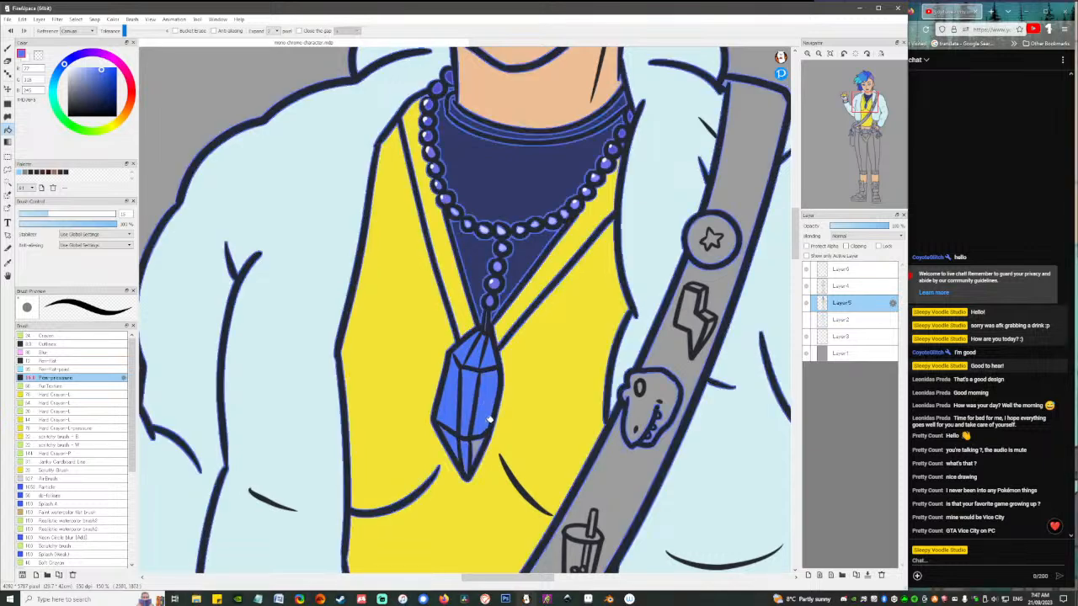
{"action": "key", "text": "ctrl+d"}
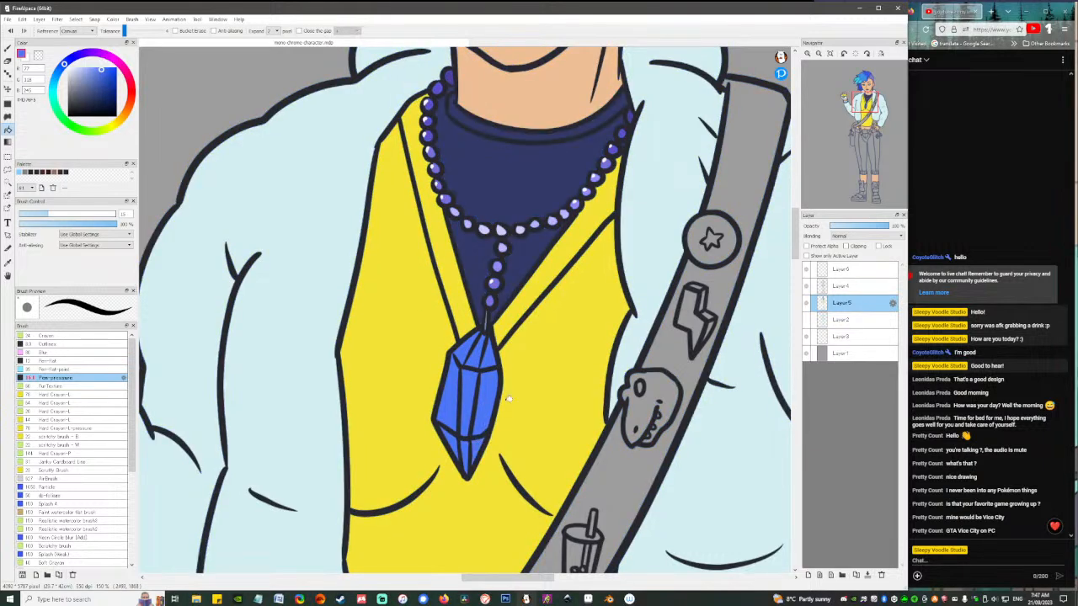
Fill the pendant's right facets with the vest's yellow on a new layer, lower its opacity to about 60% and merge it down.
{"action": "left_click_drag", "start_coordinate": [103, 79], "coordinate": [98, 78]}
{"action": "right_click", "coordinate": [534, 410]}
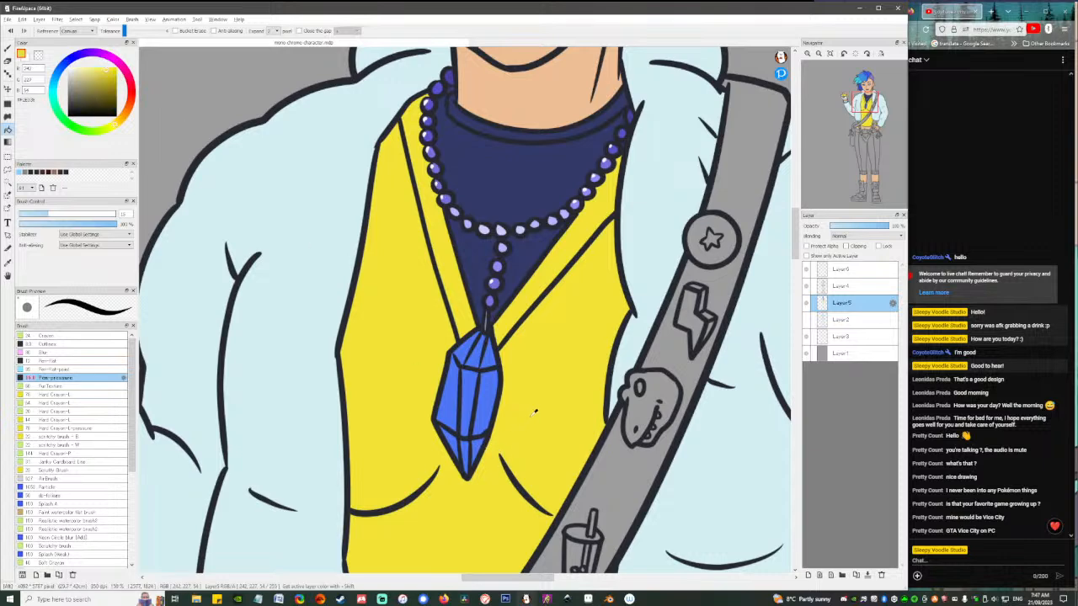
{"action": "left_click", "coordinate": [808, 575]}
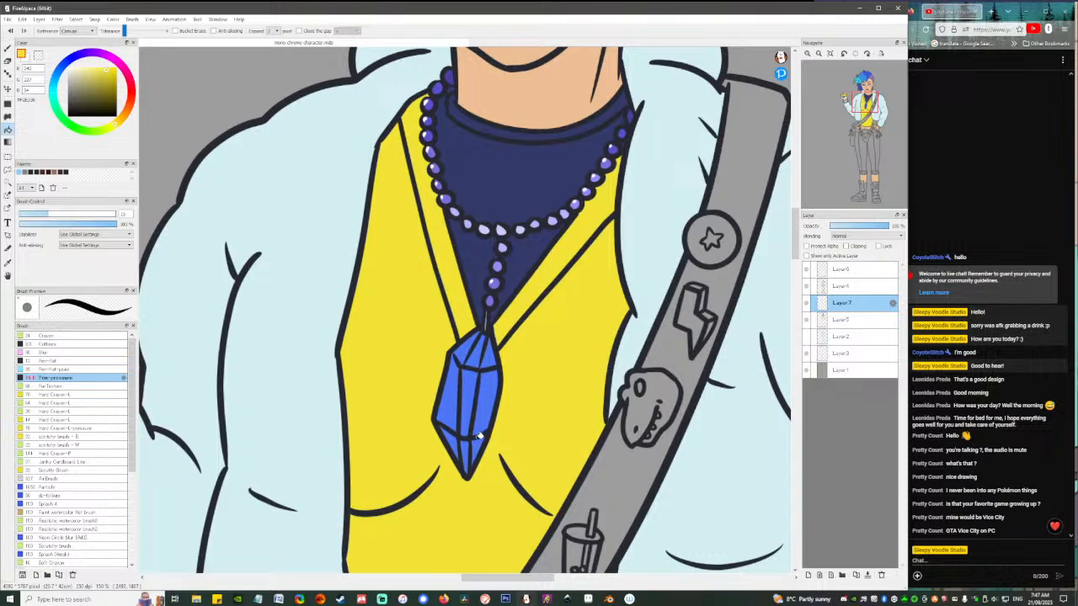
{"action": "left_click", "coordinate": [491, 403]}
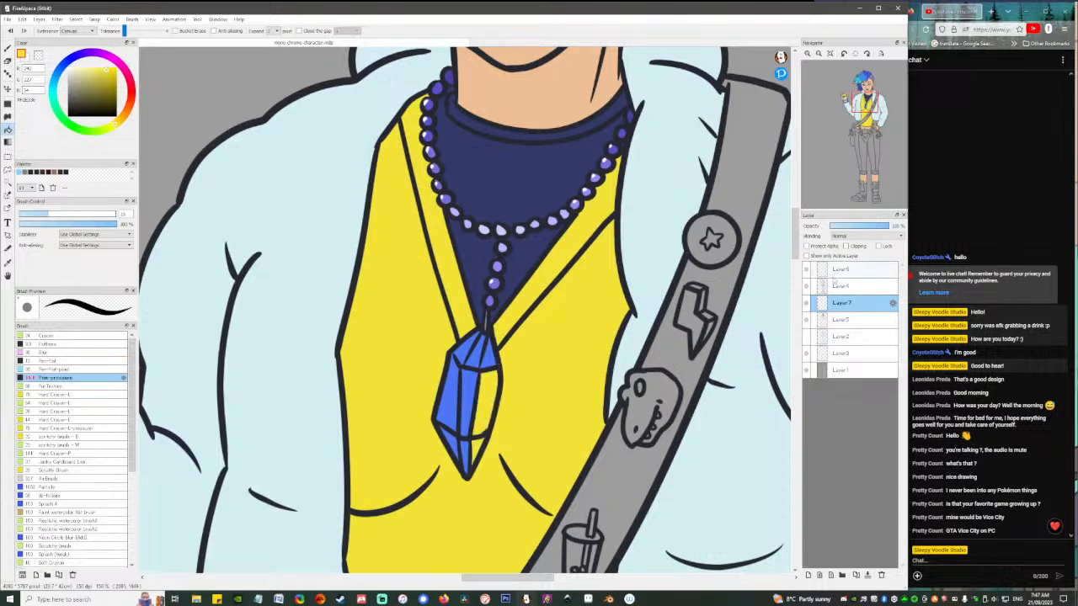
{"action": "left_click_drag", "start_coordinate": [887, 226], "coordinate": [862, 225]}
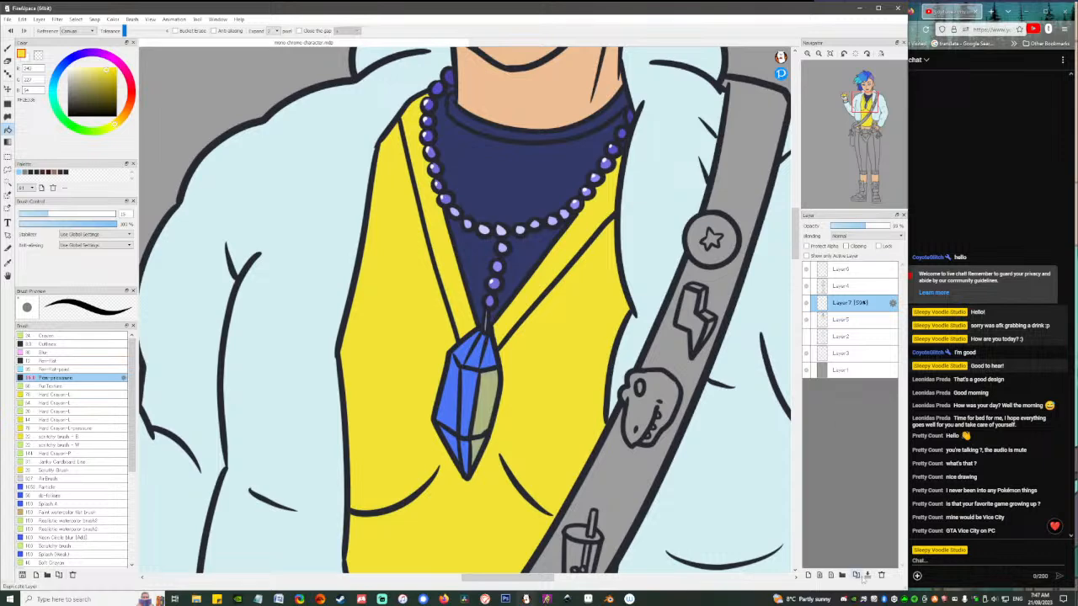
{"action": "left_click", "coordinate": [868, 575]}
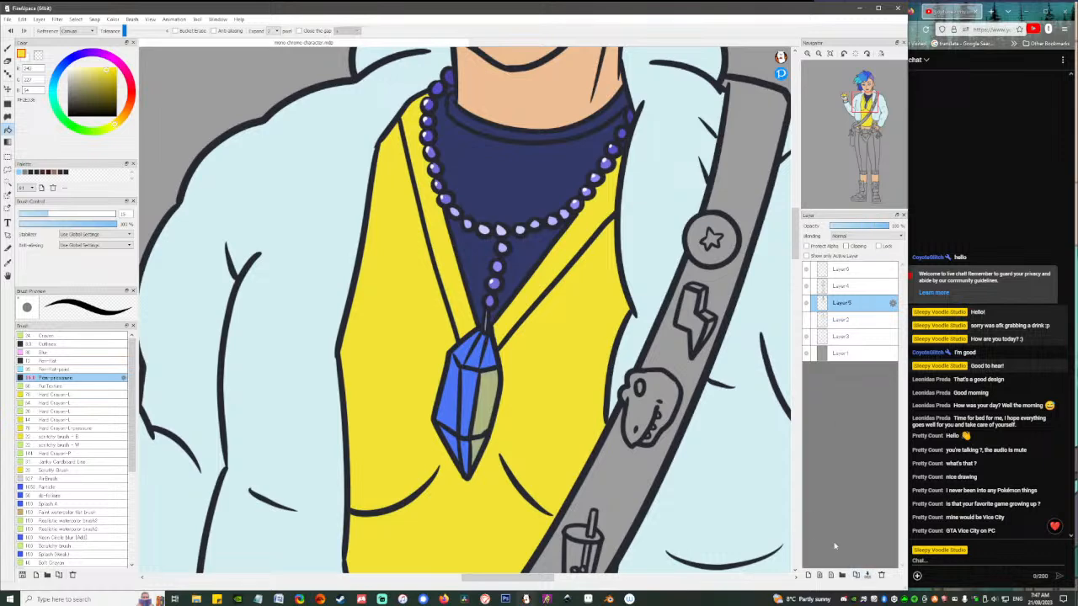
Sample the jacket's pale blue and fill the upper-left and middle-left facets of the crystal pendant.
{"action": "right_click", "coordinate": [339, 241]}
{"action": "left_click", "coordinate": [456, 377]}
{"action": "left_click", "coordinate": [467, 349]}
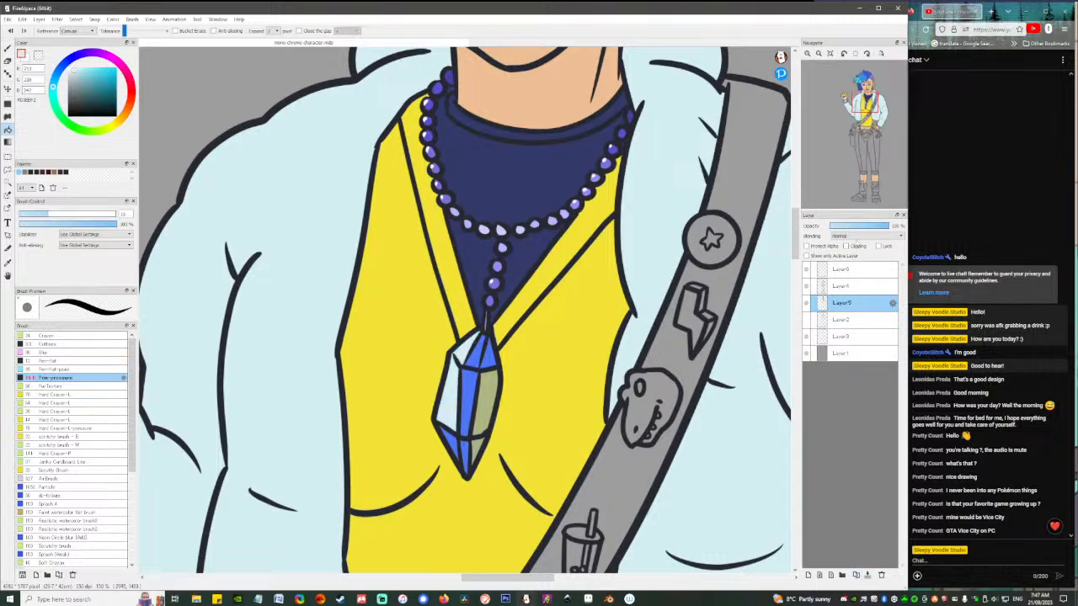
Undo the last two light fills and refill the crystal's upper-left and side-left facets with pale blue on a new layer.
{"action": "key", "text": "ctrl+z"}
{"action": "key", "text": "ctrl+z"}
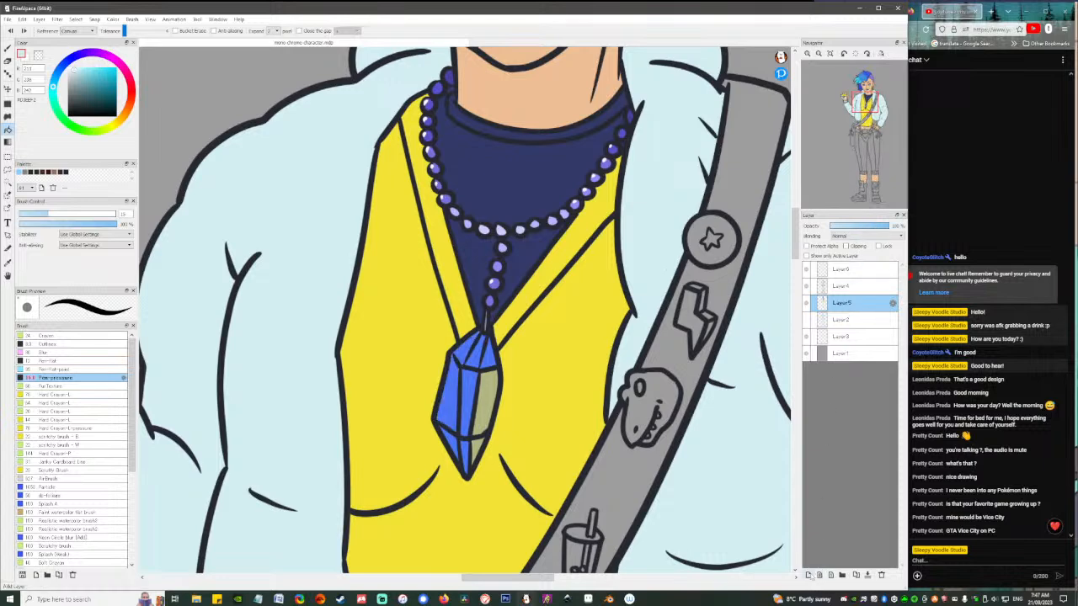
{"action": "left_click", "coordinate": [808, 575]}
{"action": "left_click", "coordinate": [465, 358]}
{"action": "left_click", "coordinate": [449, 392]}
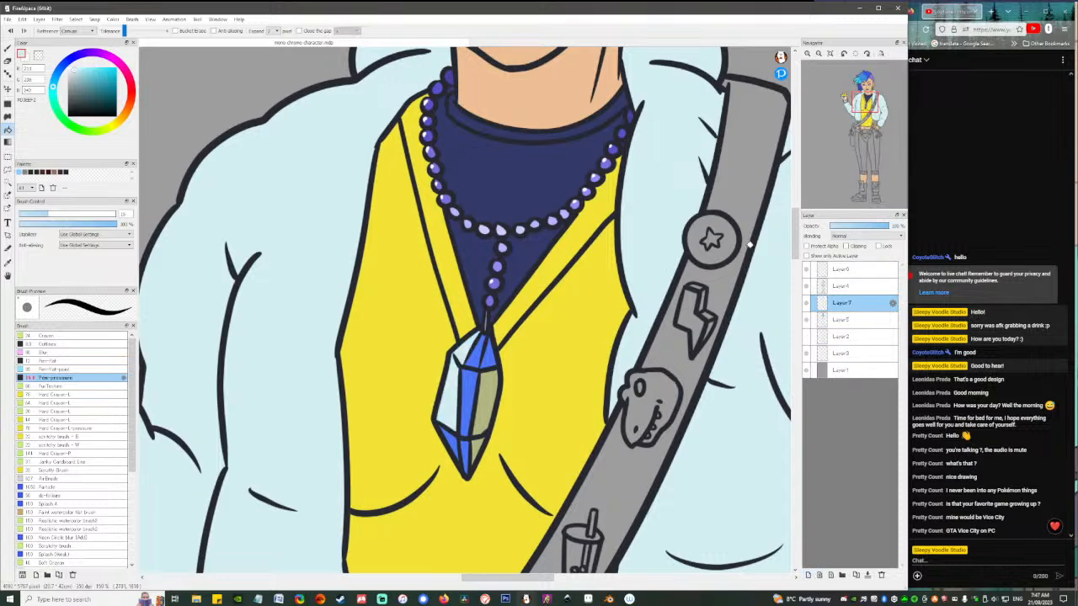
Set the new highlight layer's opacity to 60% and merge it down into the layer below.
{"action": "left_click", "coordinate": [865, 226]}
{"action": "mouse_move", "coordinate": [865, 227]}
{"action": "left_mouse_down"}
{"action": "mouse_move", "coordinate": [852, 227]}
{"action": "mouse_move", "coordinate": [870, 228]}
{"action": "left_mouse_up"}
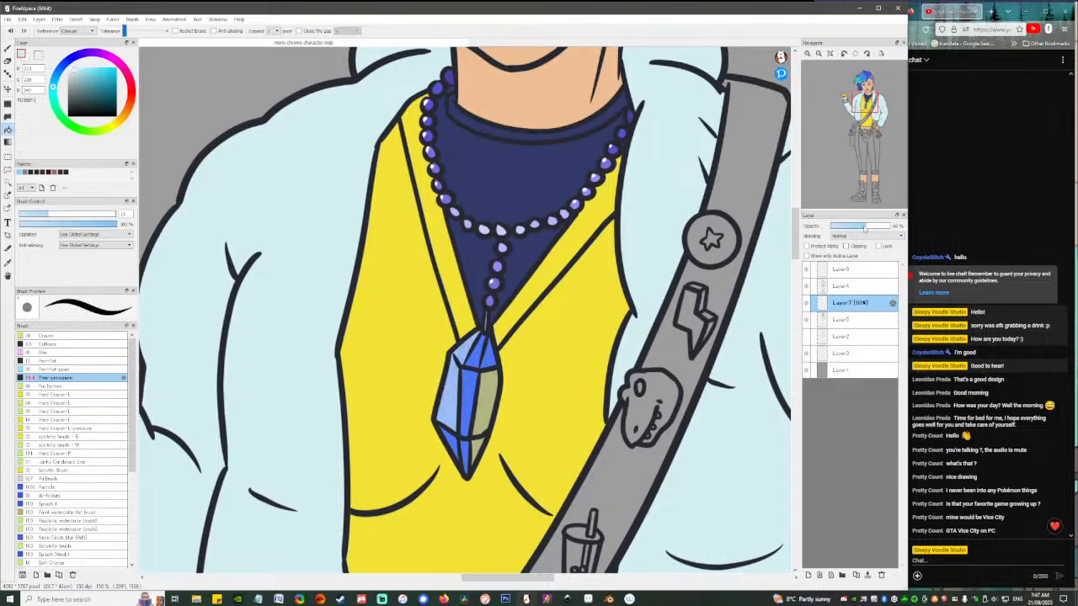
{"action": "left_click", "coordinate": [867, 575]}
Recolour the crystal's upper facet with a lighter blue and its lower-left facet with a darker shade sampled from the crystal.
{"action": "right_click", "coordinate": [479, 373]}
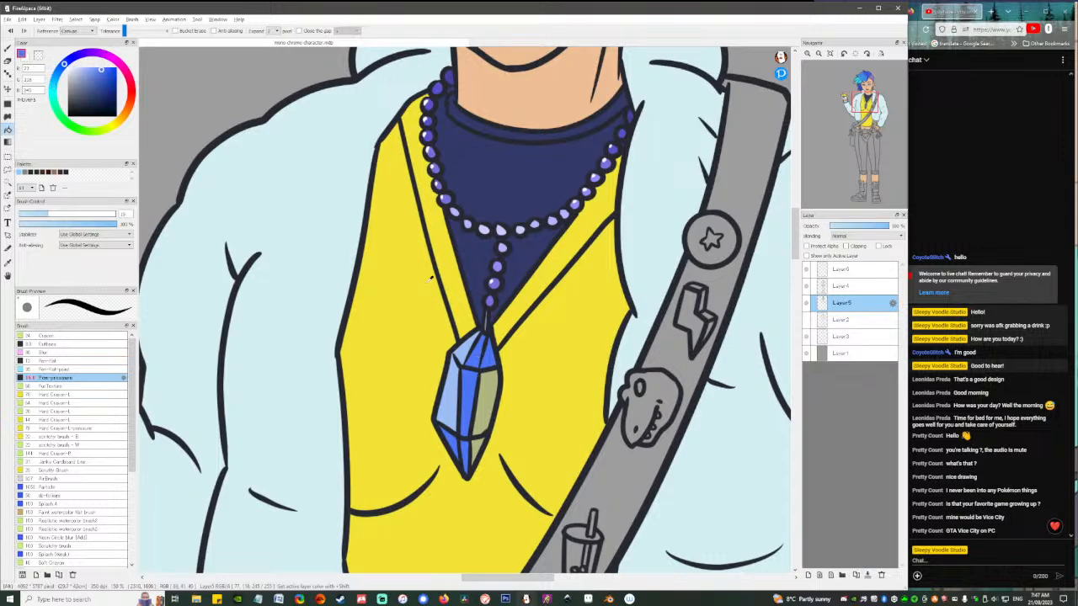
{"action": "mouse_move", "coordinate": [88, 71]}
{"action": "left_mouse_down"}
{"action": "mouse_move", "coordinate": [97, 67]}
{"action": "mouse_move", "coordinate": [58, 76]}
{"action": "left_mouse_up"}
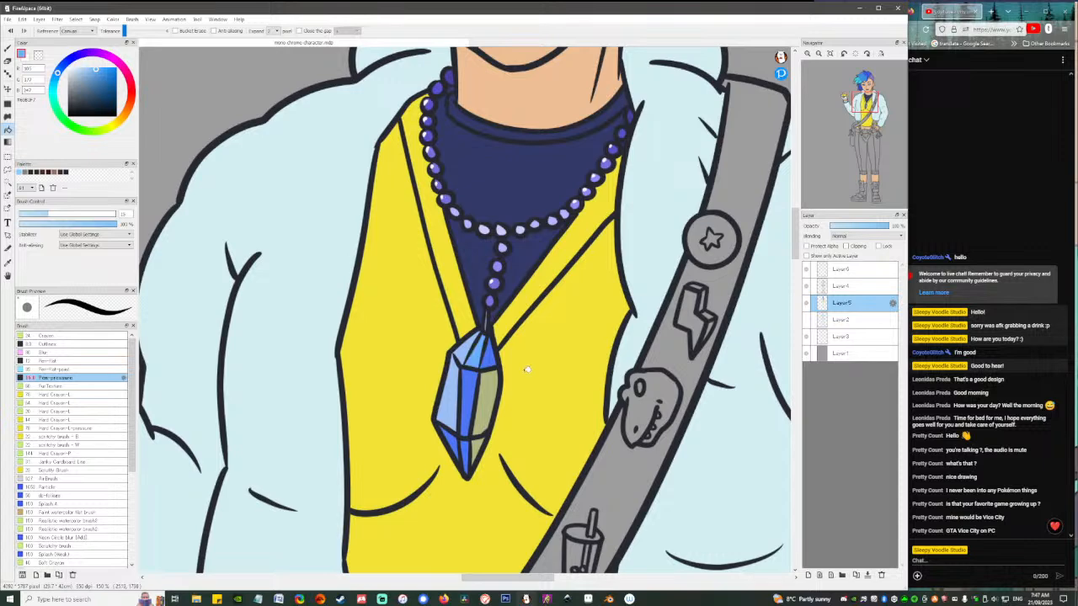
{"action": "left_click", "coordinate": [452, 435], "text": "alt"}
{"action": "left_click_drag", "start_coordinate": [103, 79], "coordinate": [102, 81]}
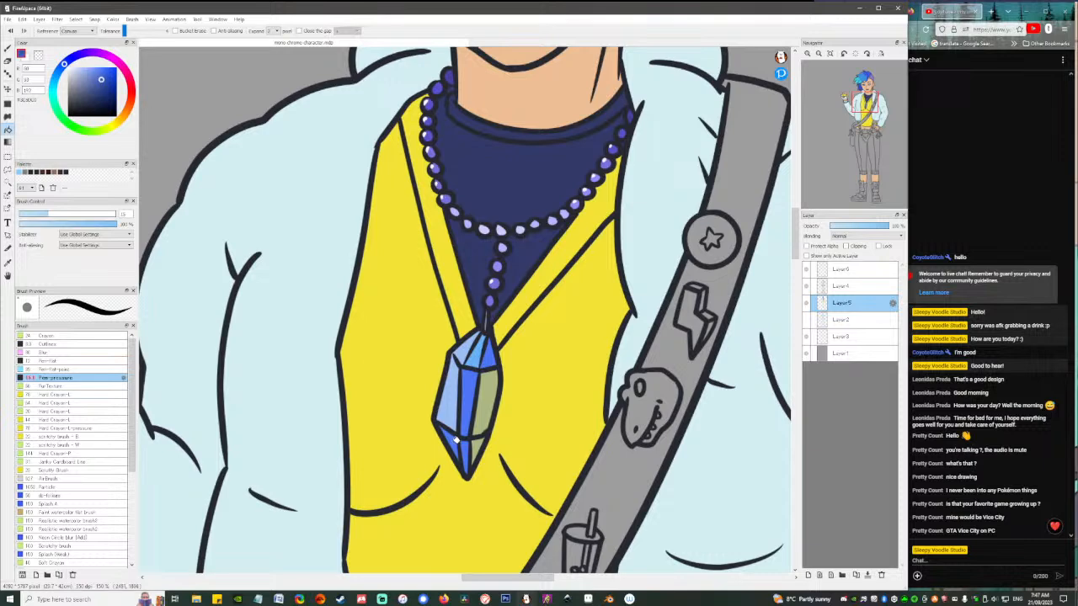
{"action": "left_click", "coordinate": [456, 442]}
Sample the crystal's light blue and choose a paler tint of it for filling.
{"action": "key", "text": "b"}
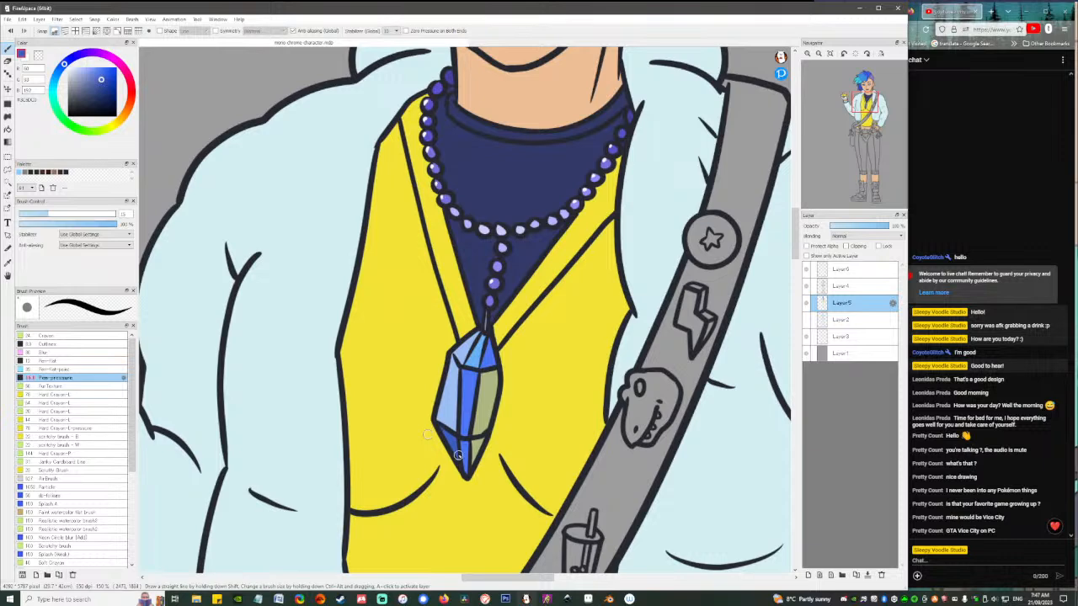
{"action": "scroll", "coordinate": [491, 438], "scroll_direction": "down", "scroll_amount": 5}
{"action": "scroll", "coordinate": [491, 438], "scroll_direction": "up", "scroll_amount": 2}
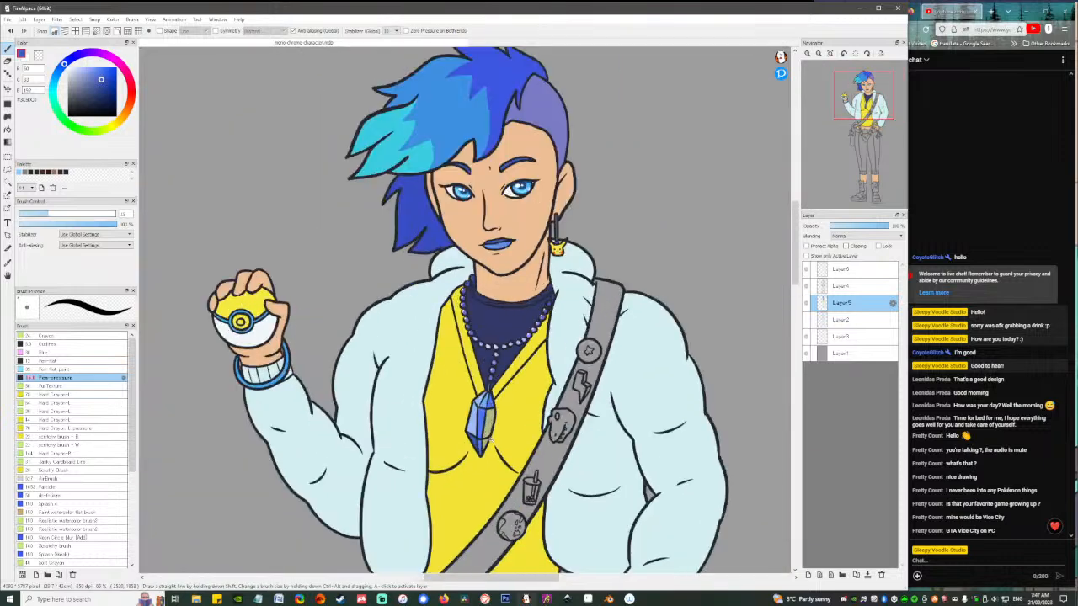
{"action": "left_click", "coordinate": [481, 412], "text": "alt"}
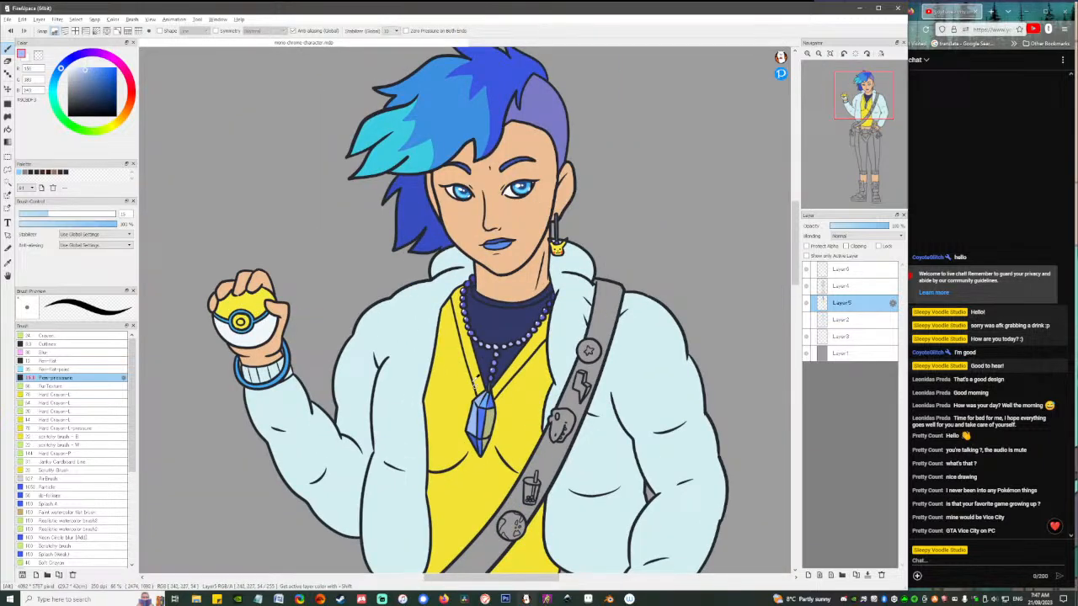
{"action": "left_click", "coordinate": [81, 67]}
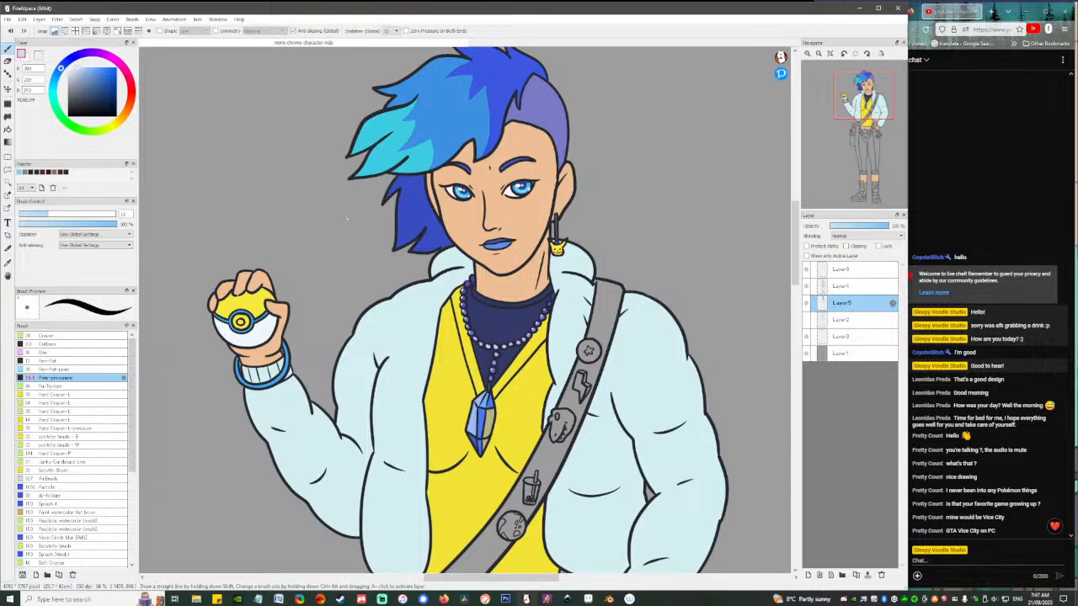
{"action": "key", "text": "g"}
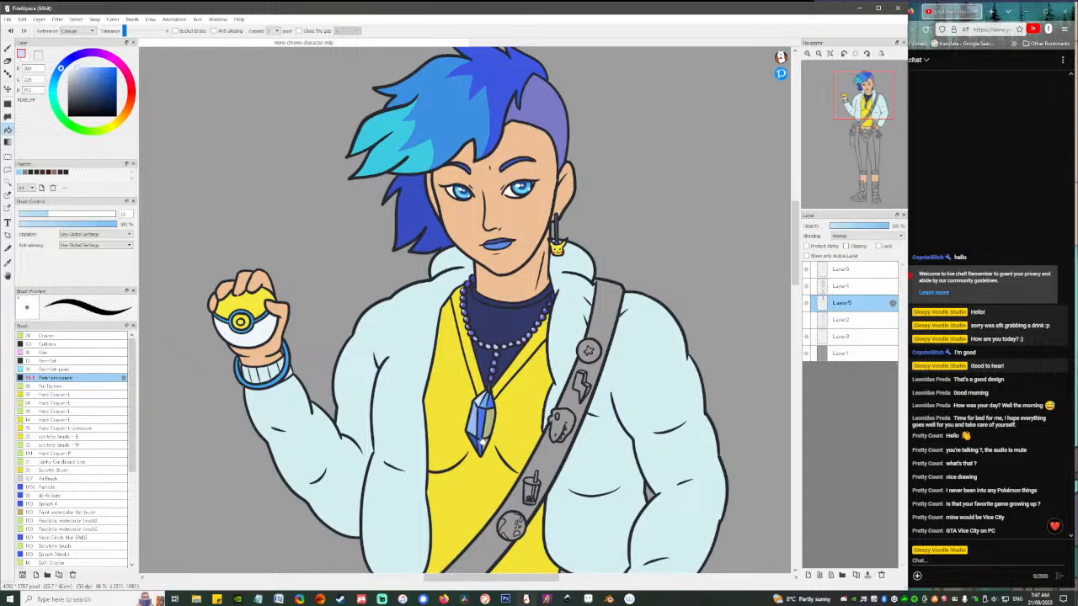
Try to fill beside the crystal with the olive sampled from its right facet, then undo that fill.
{"action": "right_click", "coordinate": [490, 436]}
{"action": "left_click", "coordinate": [490, 439]}
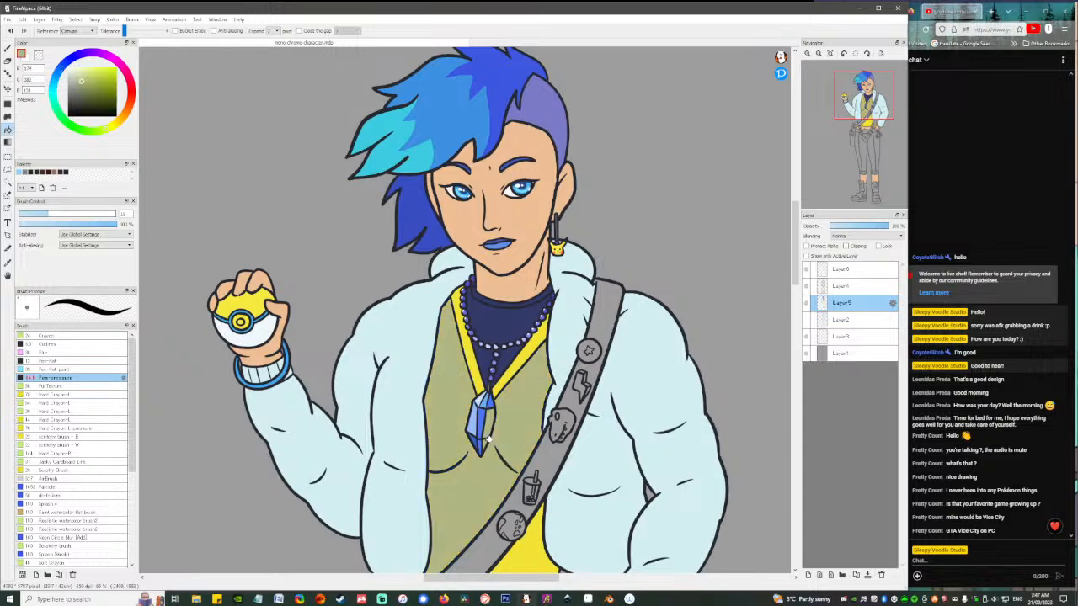
{"action": "key", "text": "ctrl+z"}
Sample the shirt's yellow and shift it to a slightly darker, more orange shade.
{"action": "right_click", "coordinate": [499, 435]}
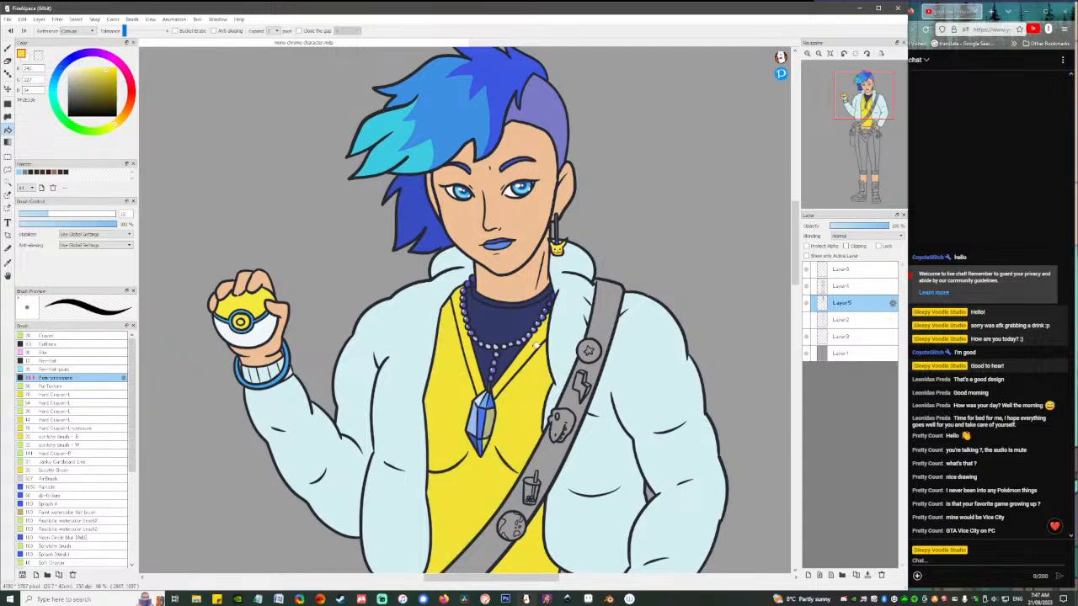
{"action": "scroll", "coordinate": [542, 385], "scroll_direction": "down", "scroll_amount": 3}
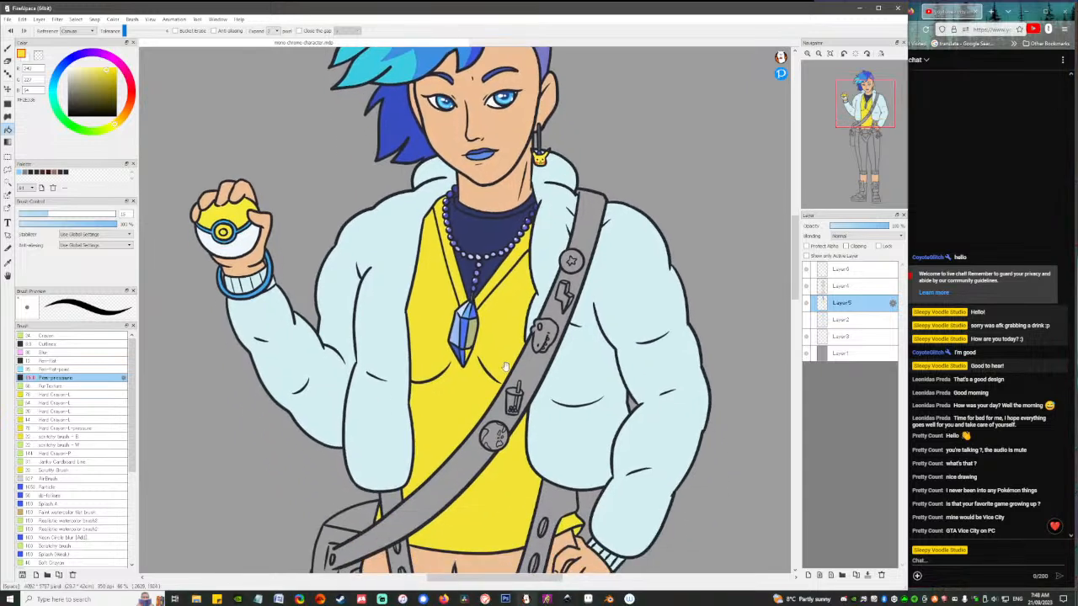
{"action": "mouse_move", "coordinate": [507, 374]}
{"action": "left_mouse_down"}
{"action": "mouse_move", "coordinate": [512, 419]}
{"action": "mouse_move", "coordinate": [512, 334]}
{"action": "mouse_move", "coordinate": [512, 390]}
{"action": "left_mouse_up"}
{"action": "left_click_drag", "start_coordinate": [509, 451], "coordinate": [509, 373]}
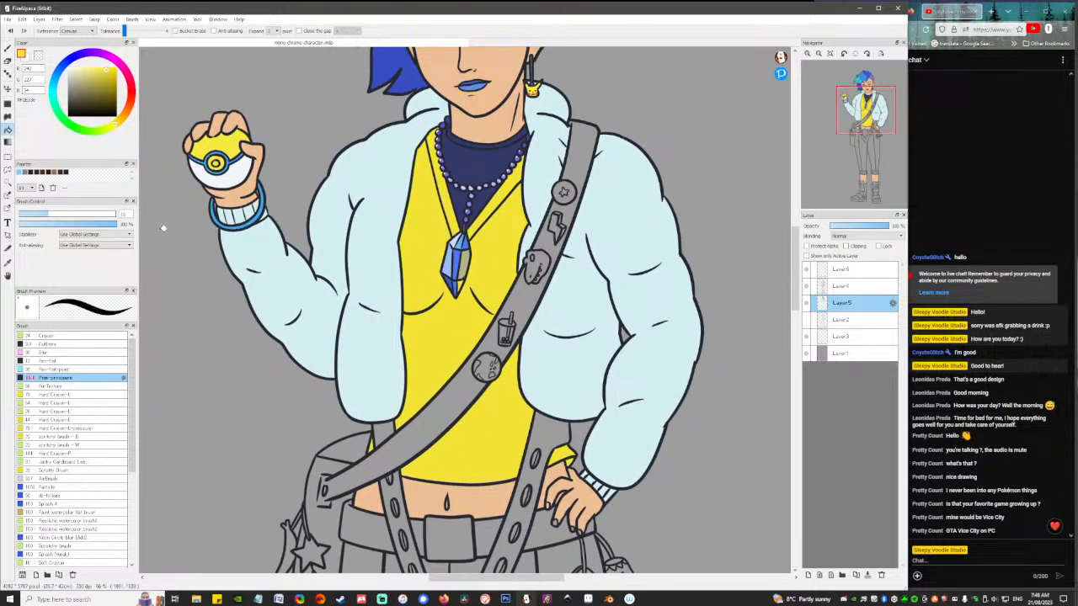
{"action": "left_click", "coordinate": [105, 81]}
{"action": "left_click_drag", "start_coordinate": [112, 122], "coordinate": [117, 125]}
Draw fingernail outlines on the two middle fingers gripping the ball, on Layer4 in the sampled dark line colour.
{"action": "scroll", "coordinate": [517, 283], "scroll_direction": "up", "scroll_amount": 5}
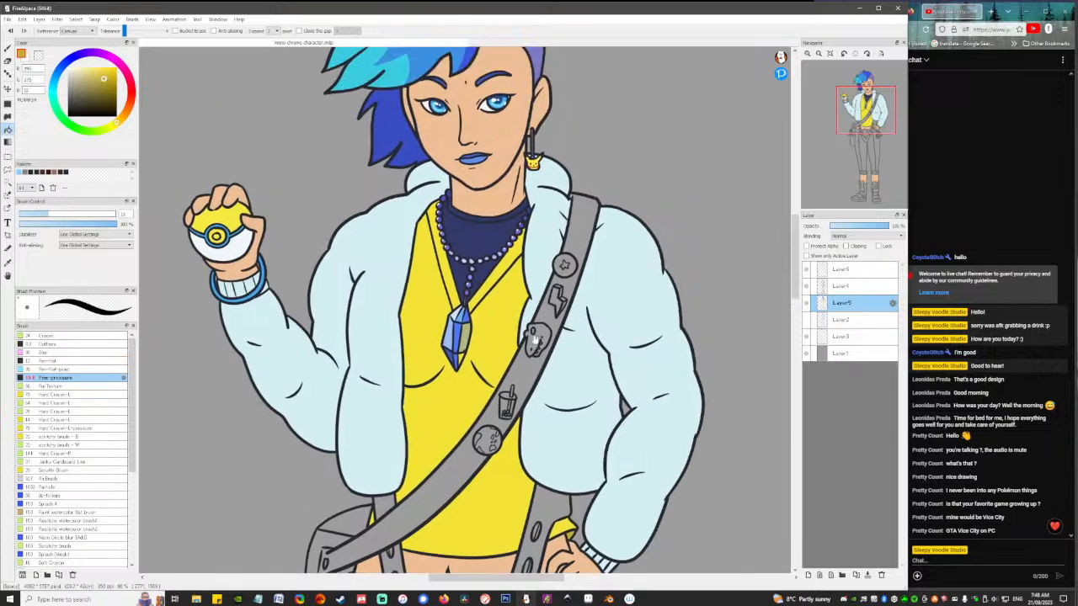
{"action": "scroll", "coordinate": [524, 408], "scroll_direction": "down", "scroll_amount": 6}
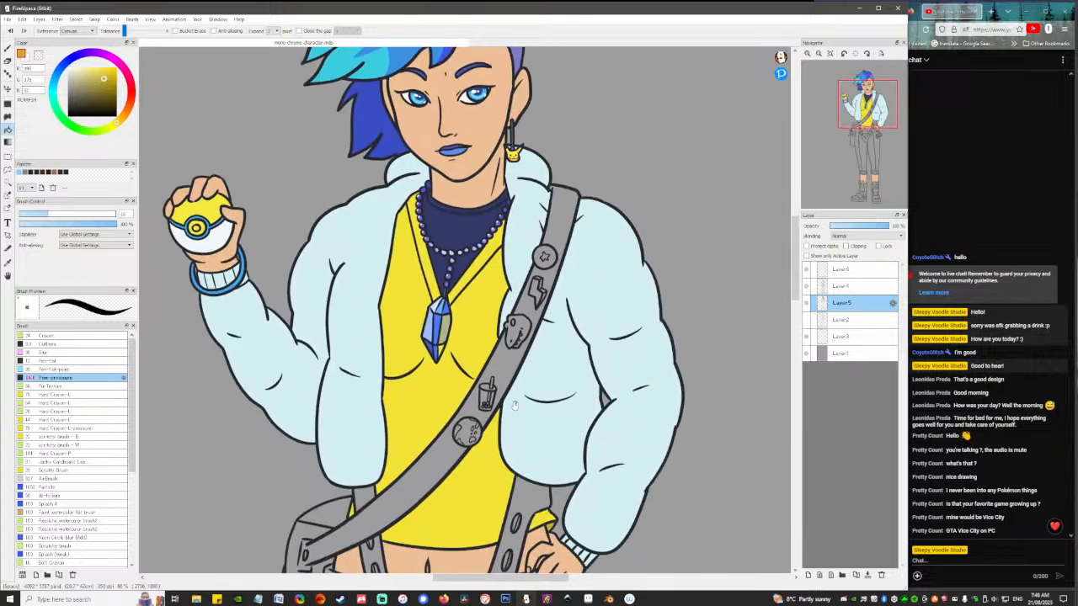
{"action": "left_click_drag", "start_coordinate": [518, 334], "coordinate": [519, 402]}
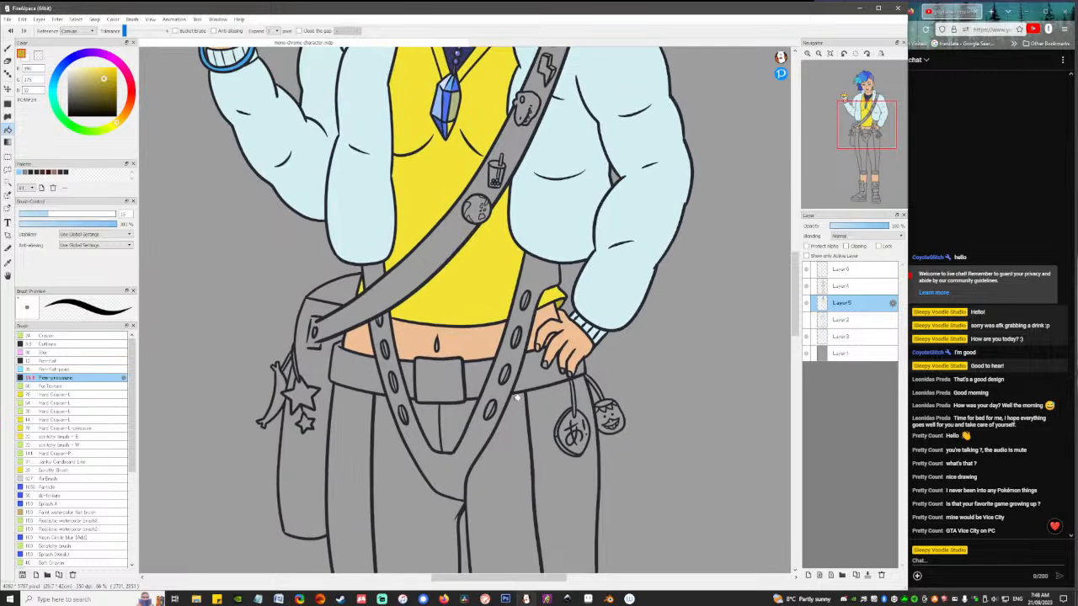
{"action": "left_click_drag", "start_coordinate": [561, 261], "coordinate": [528, 329]}
{"action": "left_click_drag", "start_coordinate": [520, 394], "coordinate": [549, 439]}
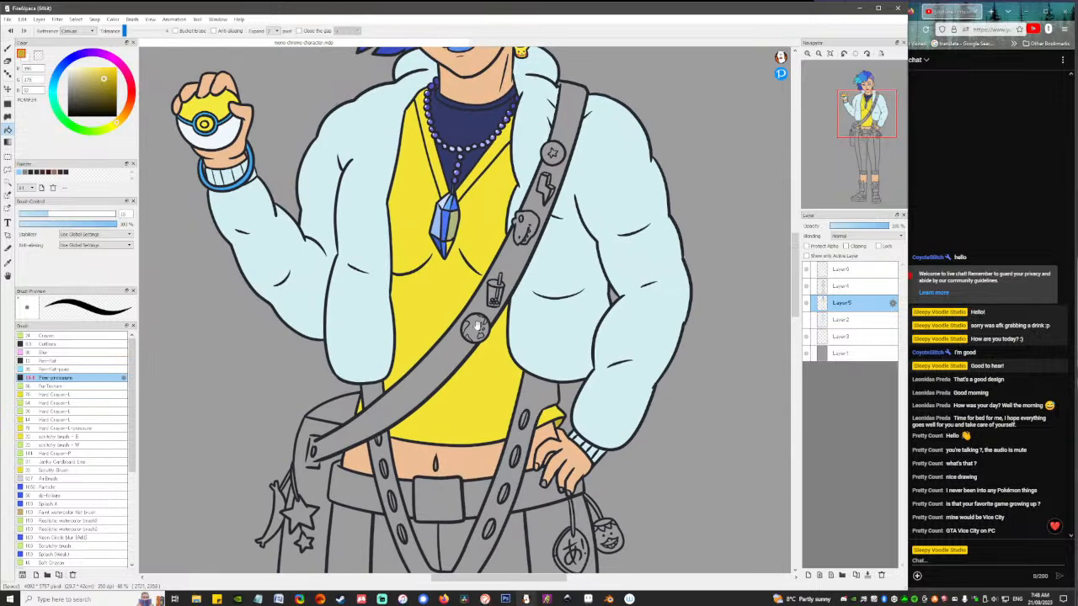
{"action": "left_click_drag", "start_coordinate": [450, 291], "coordinate": [543, 446]}
{"action": "scroll", "coordinate": [301, 250], "scroll_direction": "up", "scroll_amount": 5}
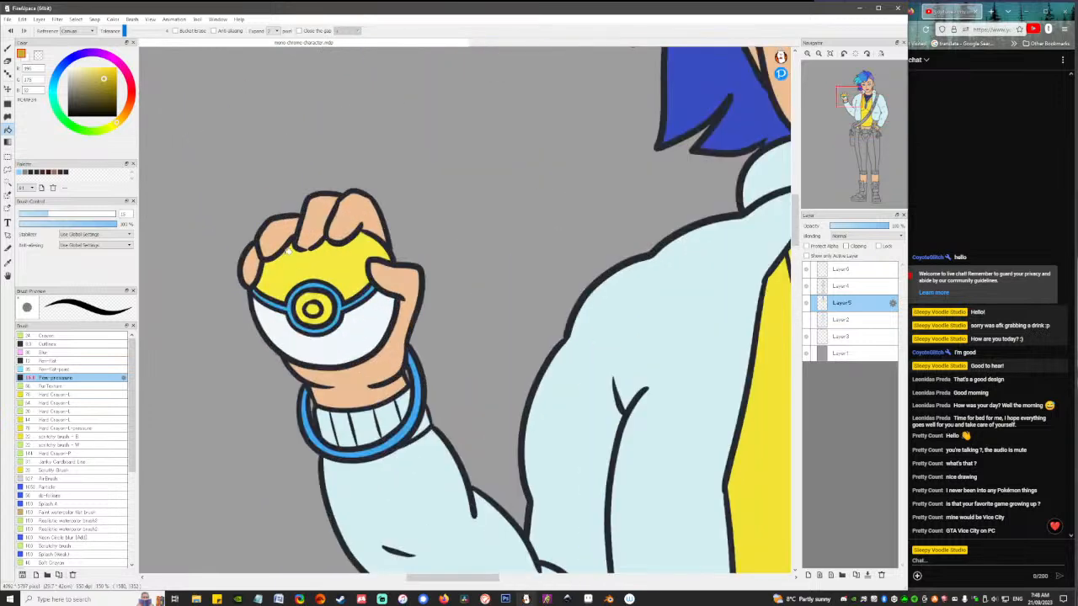
{"action": "key", "text": "b"}
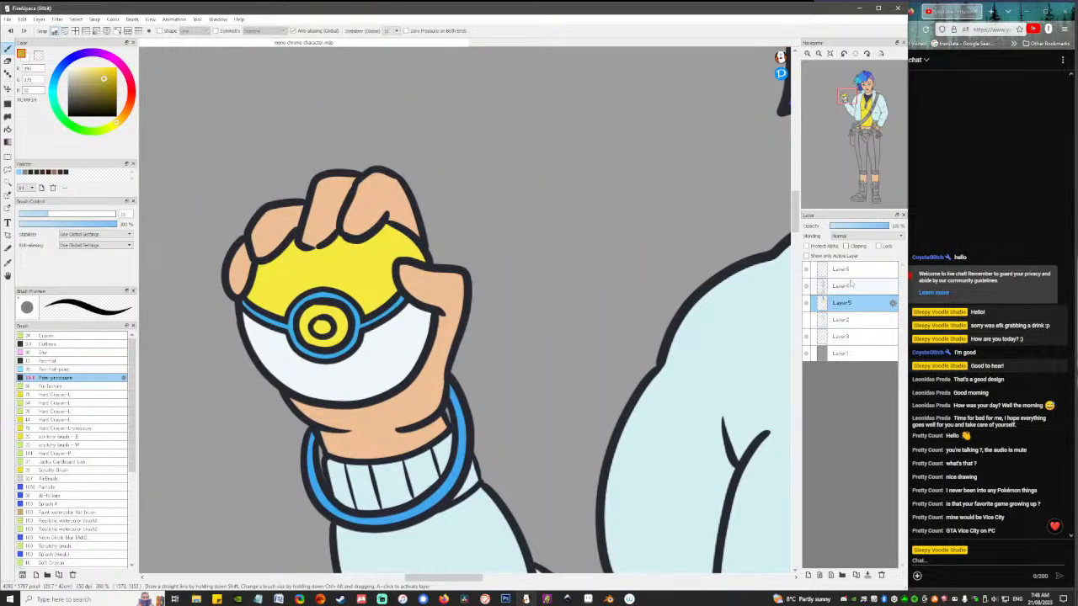
{"action": "left_click", "coordinate": [846, 287]}
{"action": "left_click", "coordinate": [312, 217], "text": "alt"}
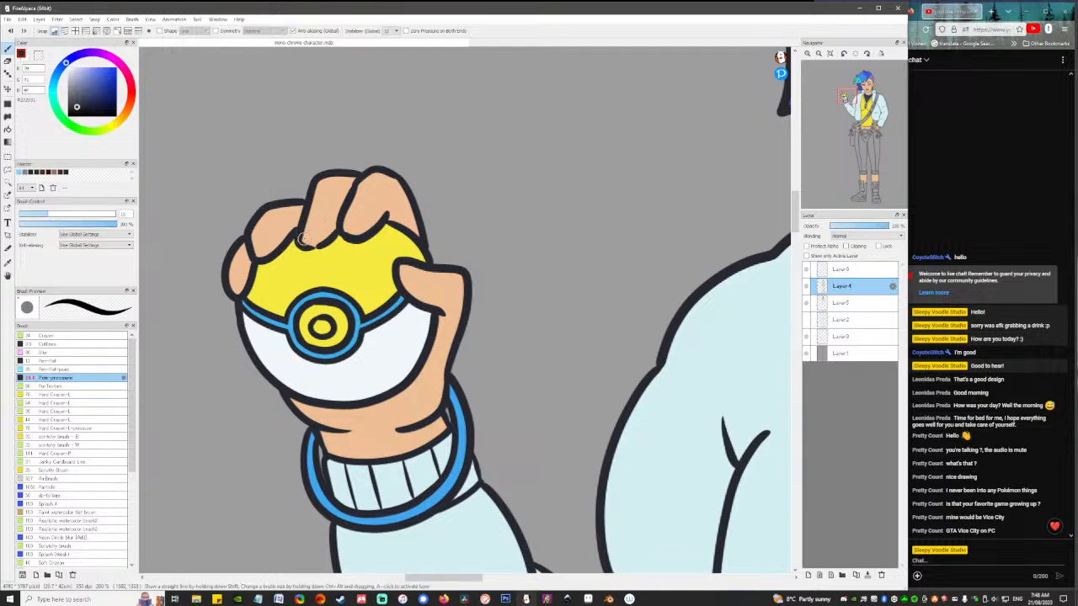
{"action": "mouse_move", "coordinate": [323, 222]}
{"action": "left_mouse_down"}
{"action": "mouse_move", "coordinate": [302, 221]}
{"action": "mouse_move", "coordinate": [352, 230]}
{"action": "mouse_move", "coordinate": [363, 217]}
{"action": "mouse_move", "coordinate": [346, 214]}
{"action": "mouse_move", "coordinate": [354, 230]}
{"action": "mouse_move", "coordinate": [362, 218]}
{"action": "mouse_move", "coordinate": [343, 225]}
{"action": "left_mouse_up"}
{"action": "key", "text": "ctrl+z"}
{"action": "key", "text": "ctrl+z"}
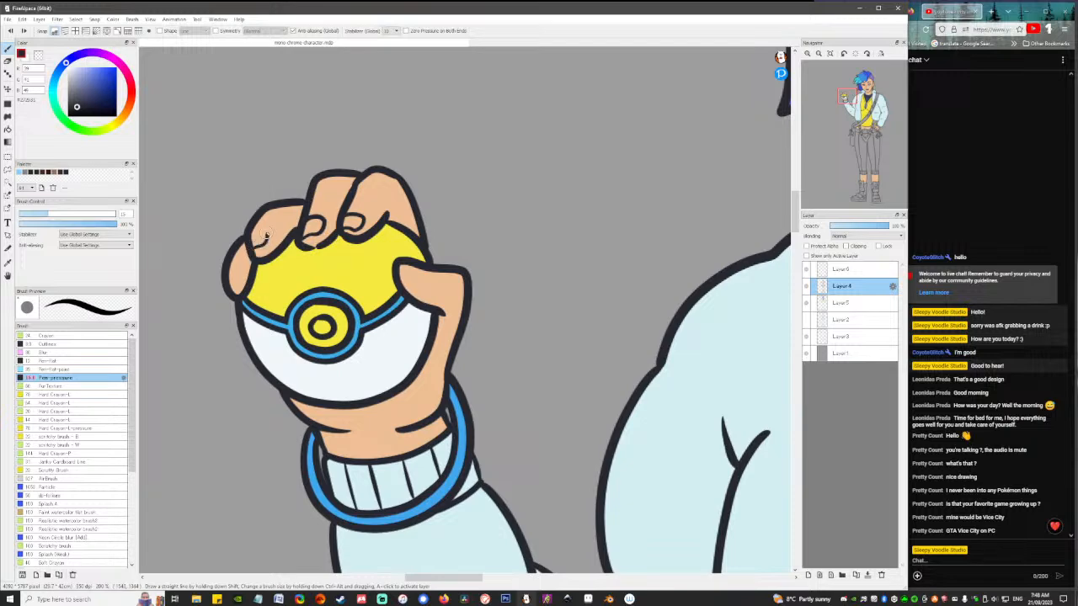
Try nail outlines on the two outer fingers and the thumb of the hand holding the ball.
{"action": "mouse_move", "coordinate": [254, 250]}
{"action": "left_mouse_down"}
{"action": "mouse_move", "coordinate": [263, 240]}
{"action": "mouse_move", "coordinate": [252, 228]}
{"action": "left_mouse_up"}
{"action": "left_click_drag", "start_coordinate": [237, 287], "coordinate": [229, 288]}
{"action": "mouse_move", "coordinate": [399, 263]}
{"action": "left_mouse_down"}
{"action": "mouse_move", "coordinate": [417, 276]}
{"action": "mouse_move", "coordinate": [428, 263]}
{"action": "left_mouse_up"}
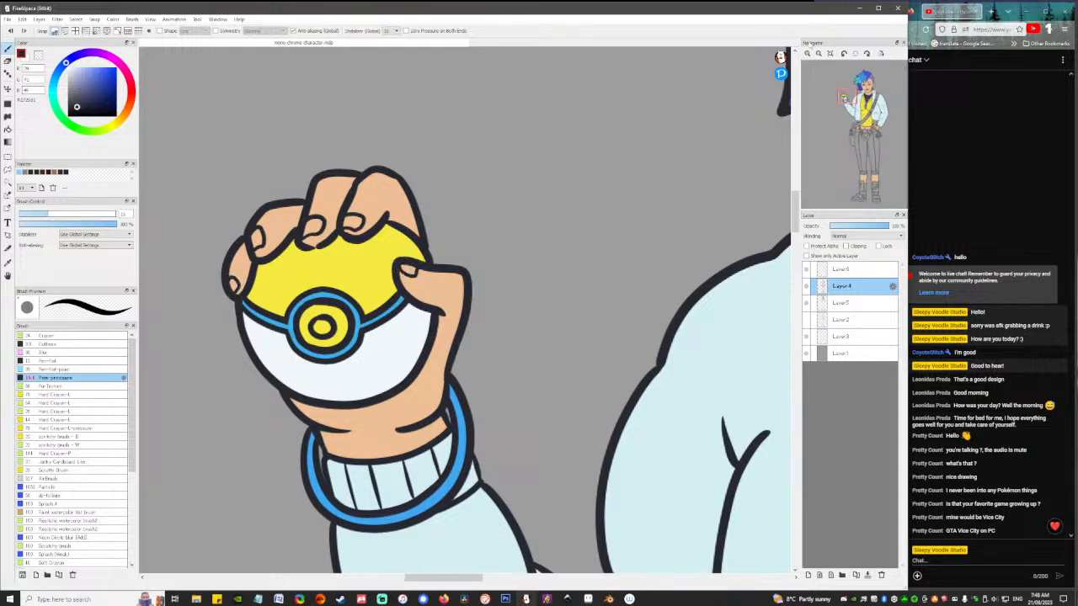
Redraw the nail outlines on the outer fingers and thumb around the ball.
{"action": "left_click", "coordinate": [818, 53]}
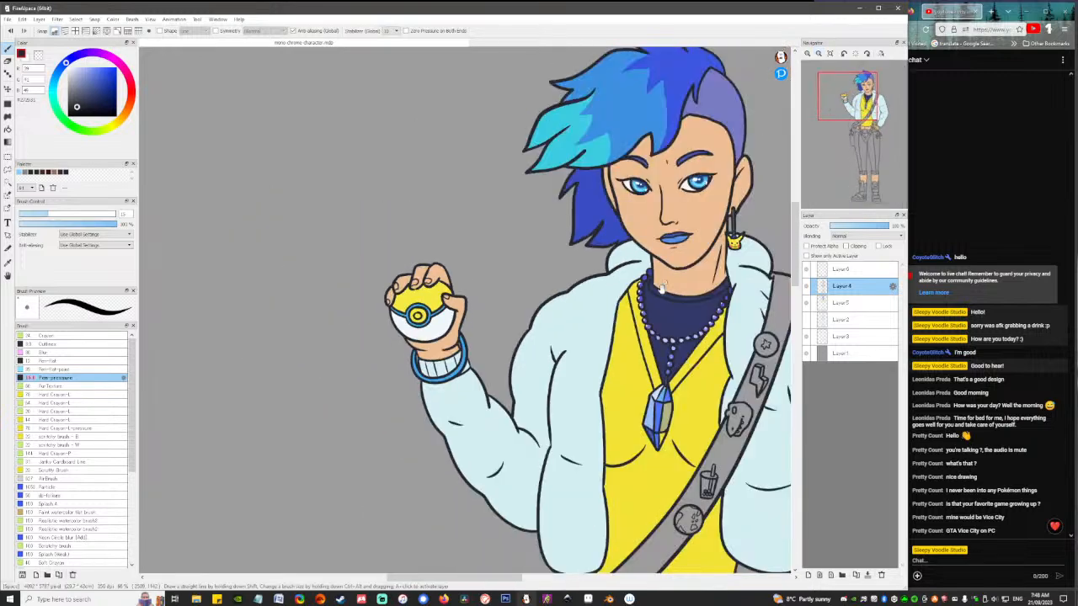
{"action": "left_click_drag", "start_coordinate": [747, 454], "coordinate": [518, 350]}
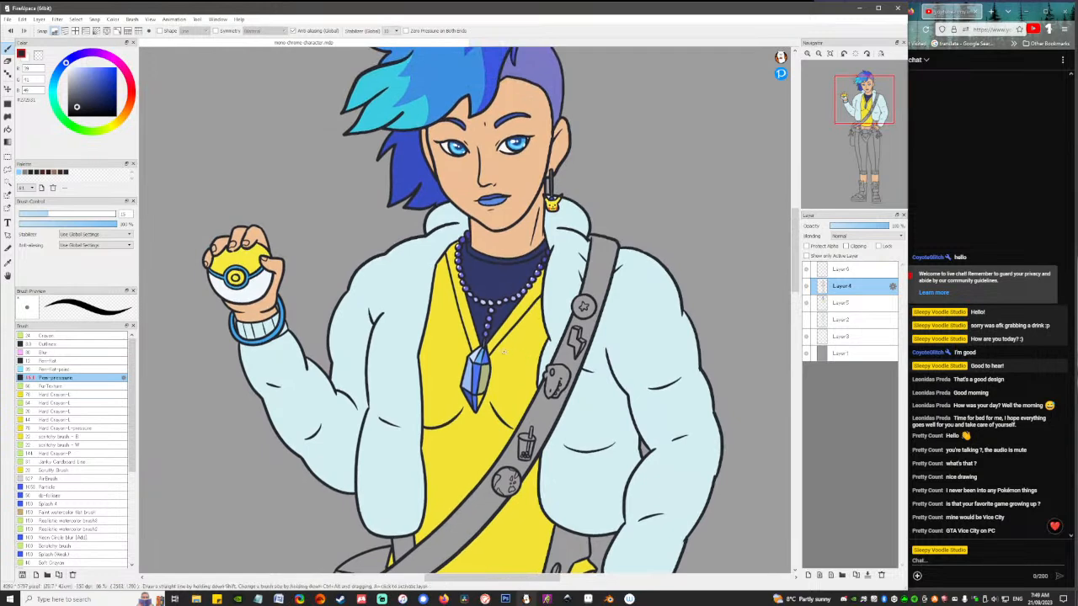
{"action": "scroll", "coordinate": [213, 267], "scroll_direction": "up", "scroll_amount": 5}
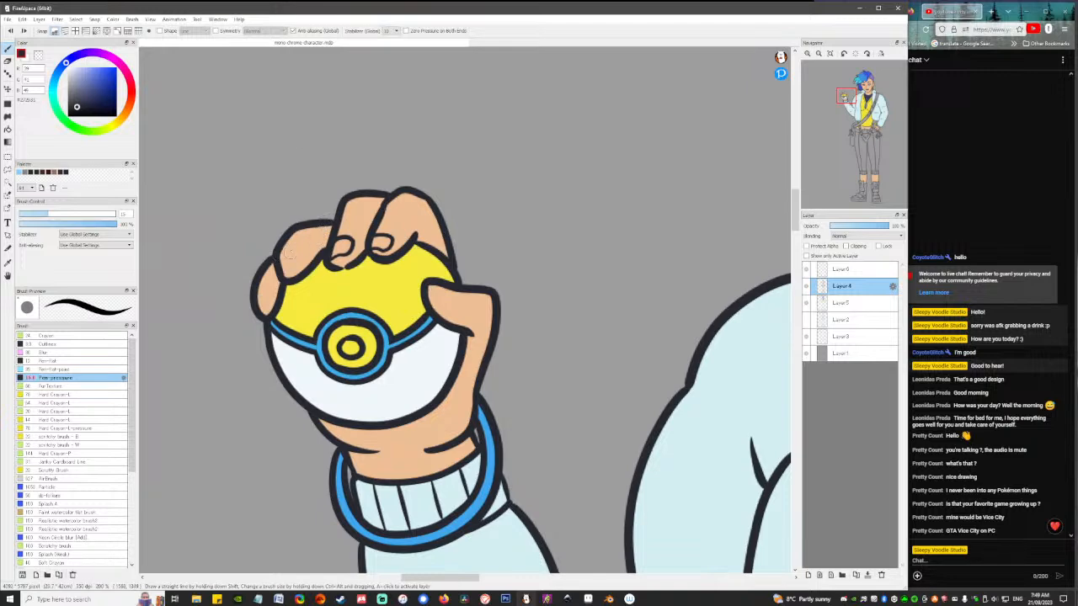
{"action": "mouse_move", "coordinate": [283, 275]}
{"action": "left_mouse_down"}
{"action": "mouse_move", "coordinate": [297, 254]}
{"action": "mouse_move", "coordinate": [282, 271]}
{"action": "left_mouse_up"}
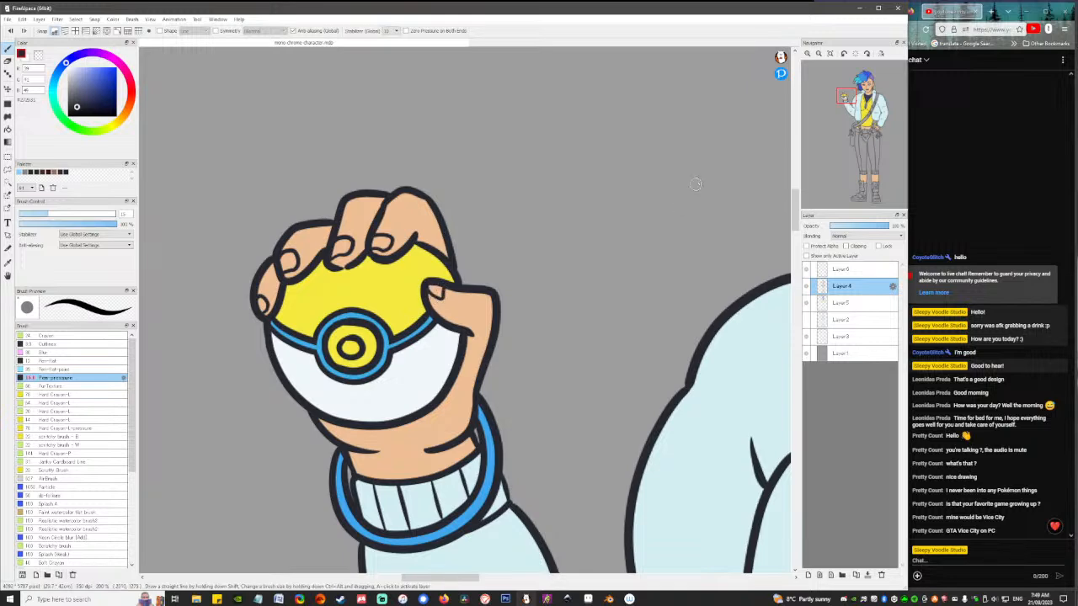
Examine the whole character, from the coloured upper body down to the uncoloured strap, harness, charms and trousers.
{"action": "left_click", "coordinate": [829, 53]}
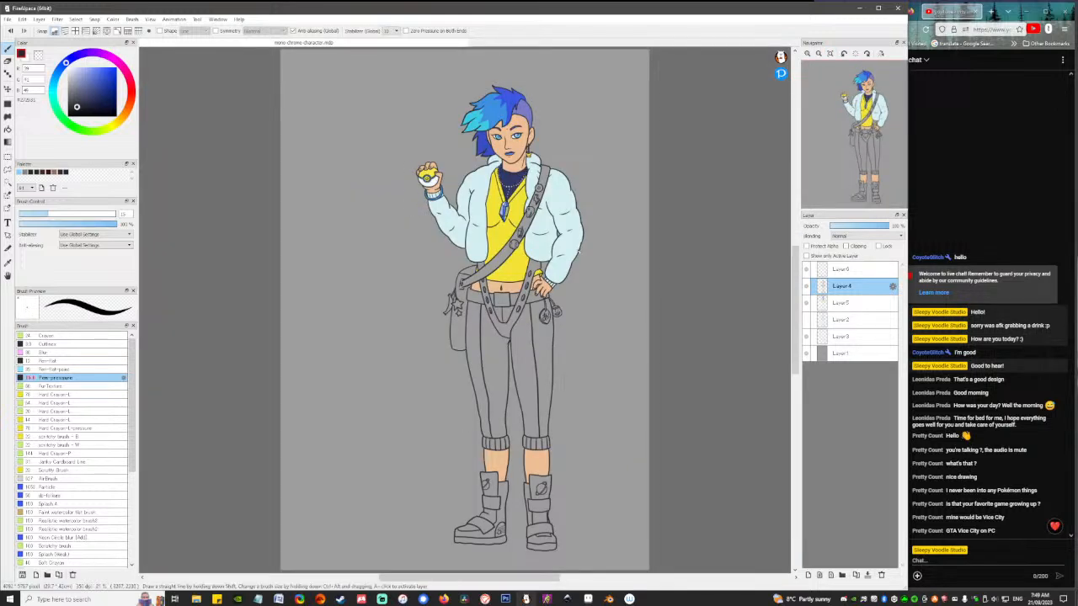
{"action": "scroll", "coordinate": [531, 230], "scroll_direction": "up", "scroll_amount": 3}
{"action": "left_click_drag", "start_coordinate": [562, 268], "coordinate": [581, 385]}
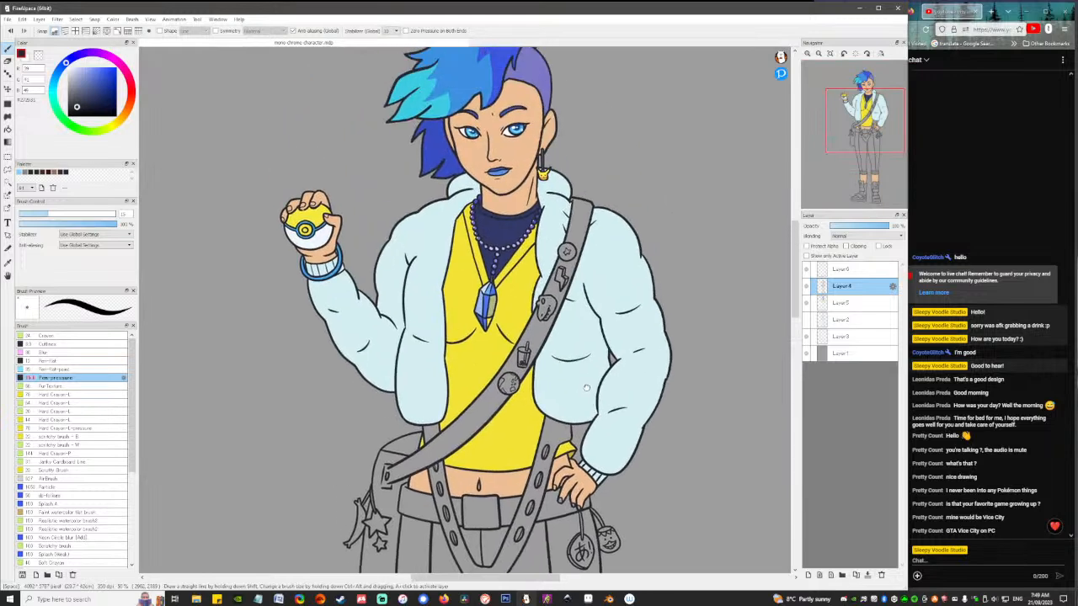
{"action": "left_click_drag", "start_coordinate": [547, 450], "coordinate": [509, 353]}
{"action": "left_click_drag", "start_coordinate": [511, 309], "coordinate": [475, 297]}
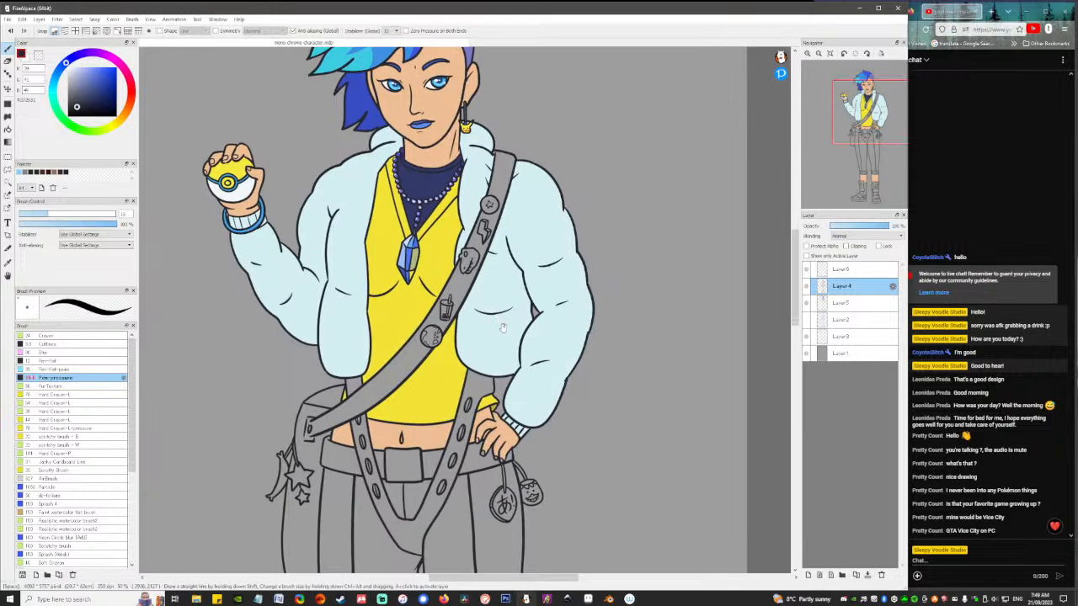
{"action": "left_click_drag", "start_coordinate": [502, 363], "coordinate": [509, 270]}
{"action": "scroll", "coordinate": [509, 270], "scroll_direction": "down", "scroll_amount": 2}
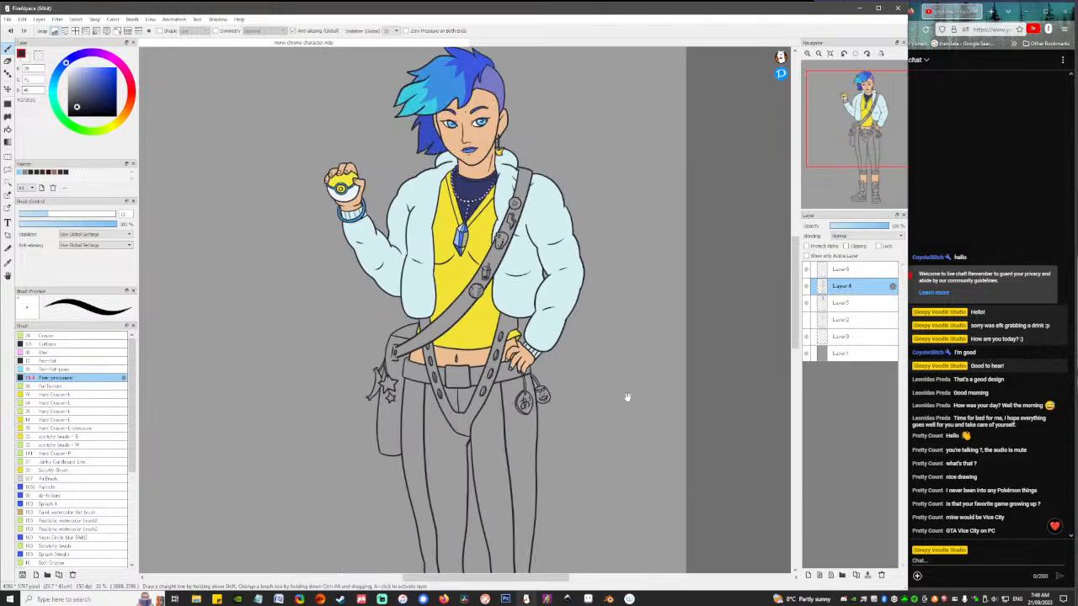
{"action": "left_click_drag", "start_coordinate": [627, 398], "coordinate": [592, 341]}
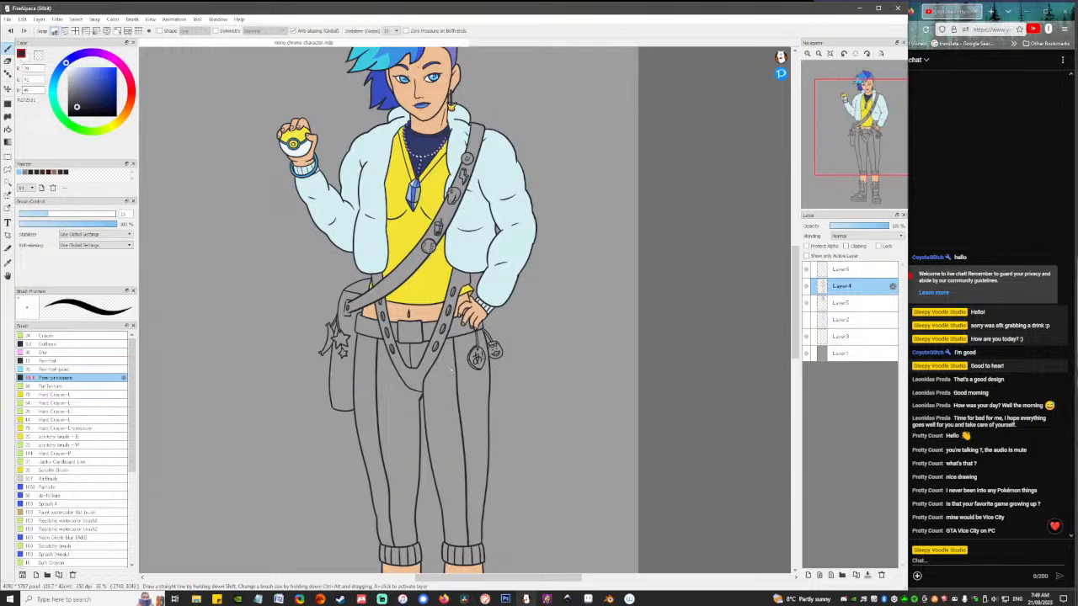
Fill the crotch harness straps with a yellow based on the shirt colour, using the bucket fill on Layer5.
{"action": "key", "text": "g"}
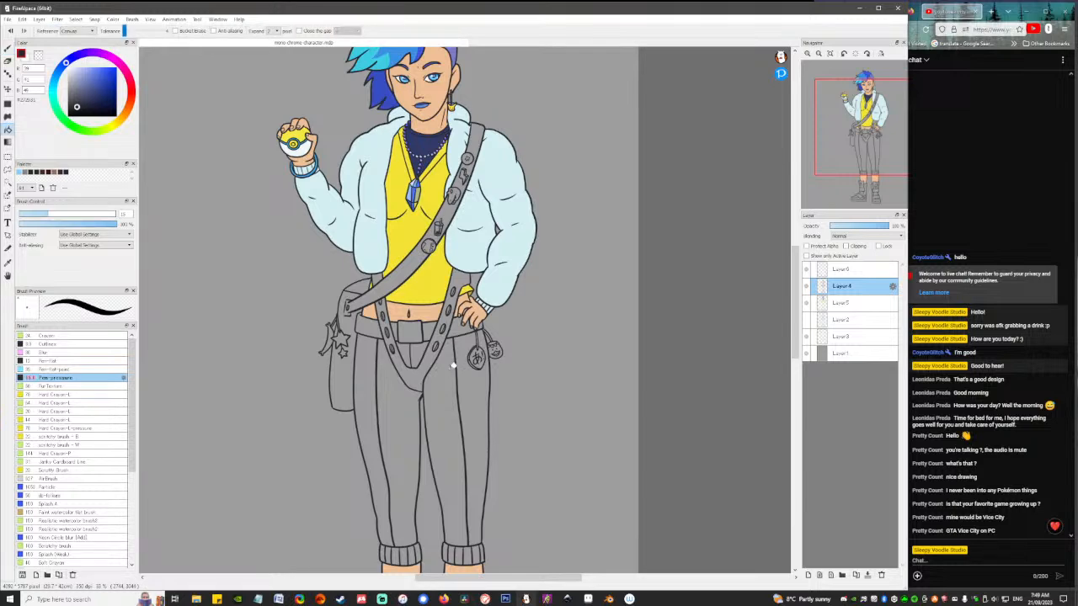
{"action": "right_click", "coordinate": [391, 200]}
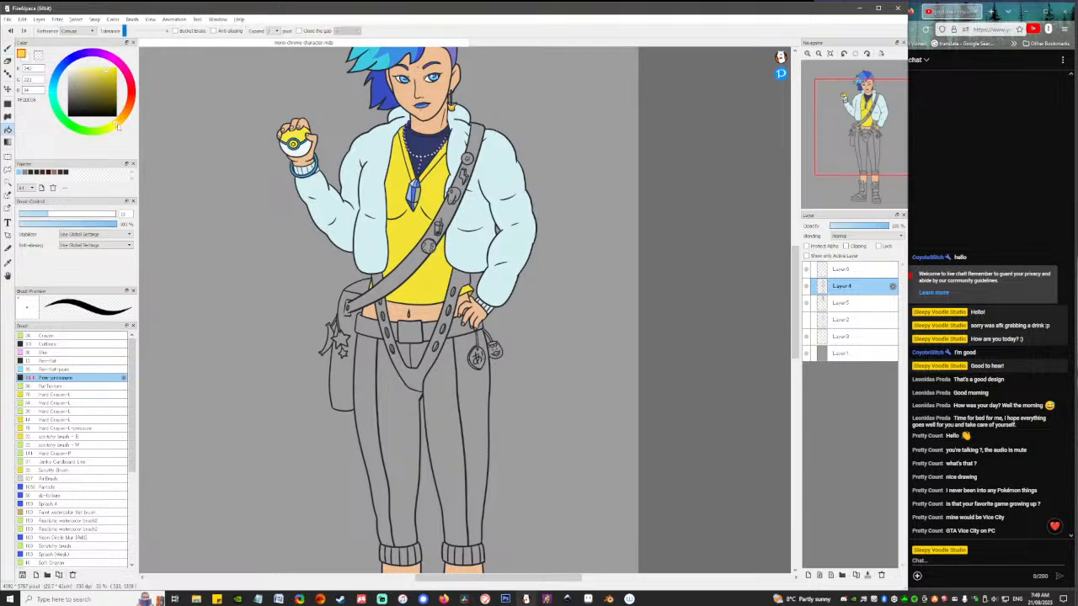
{"action": "left_click", "coordinate": [118, 126]}
{"action": "left_click", "coordinate": [413, 378]}
{"action": "key", "text": "ctrl+z"}
{"action": "left_click", "coordinate": [876, 304]}
{"action": "left_click", "coordinate": [459, 325]}
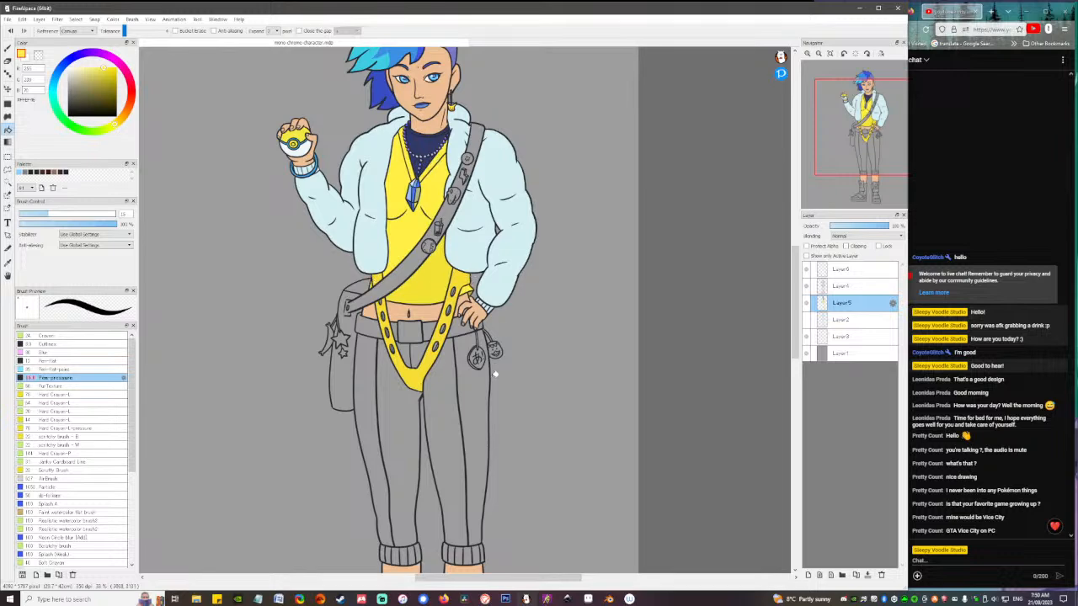
Try the blue sampled from the hair as the fill colour for the harness straps.
{"action": "left_click_drag", "start_coordinate": [478, 410], "coordinate": [473, 445]}
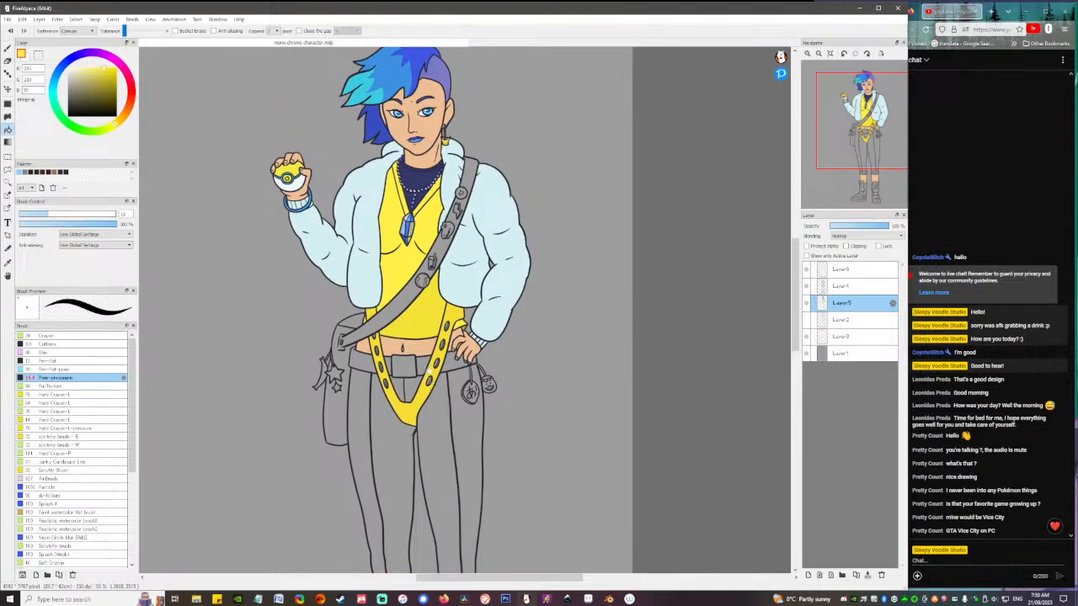
{"action": "left_click", "coordinate": [402, 70]}
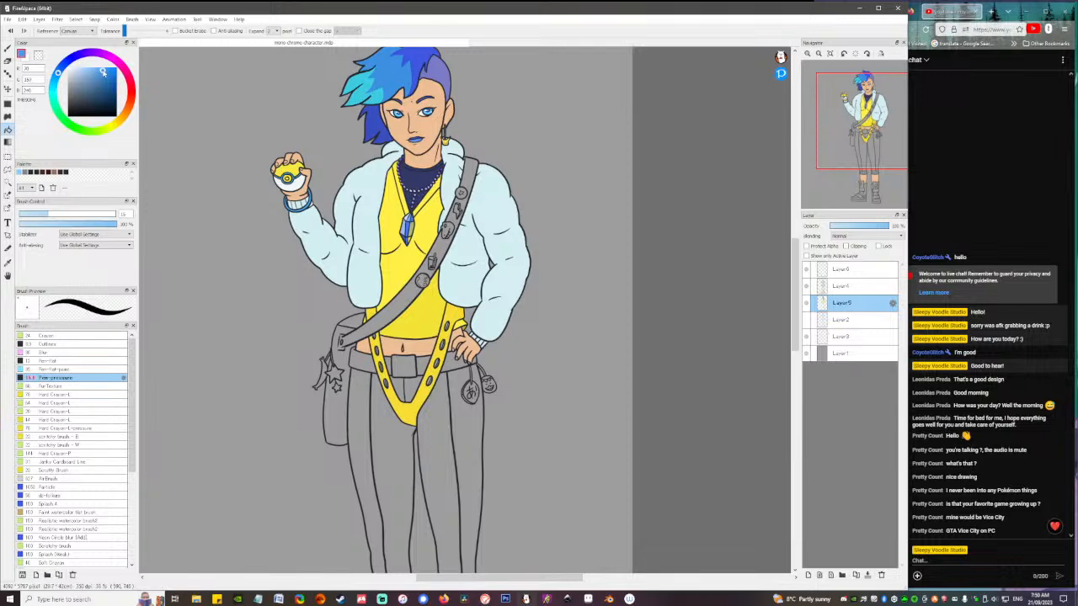
{"action": "left_click", "coordinate": [406, 410]}
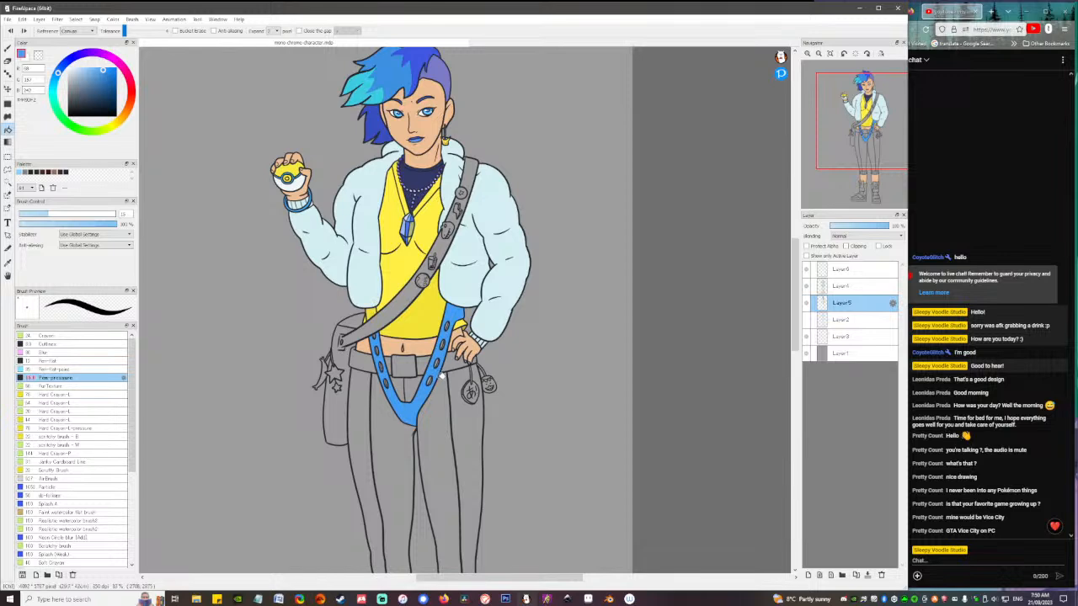
{"action": "key", "text": "ctrl+z"}
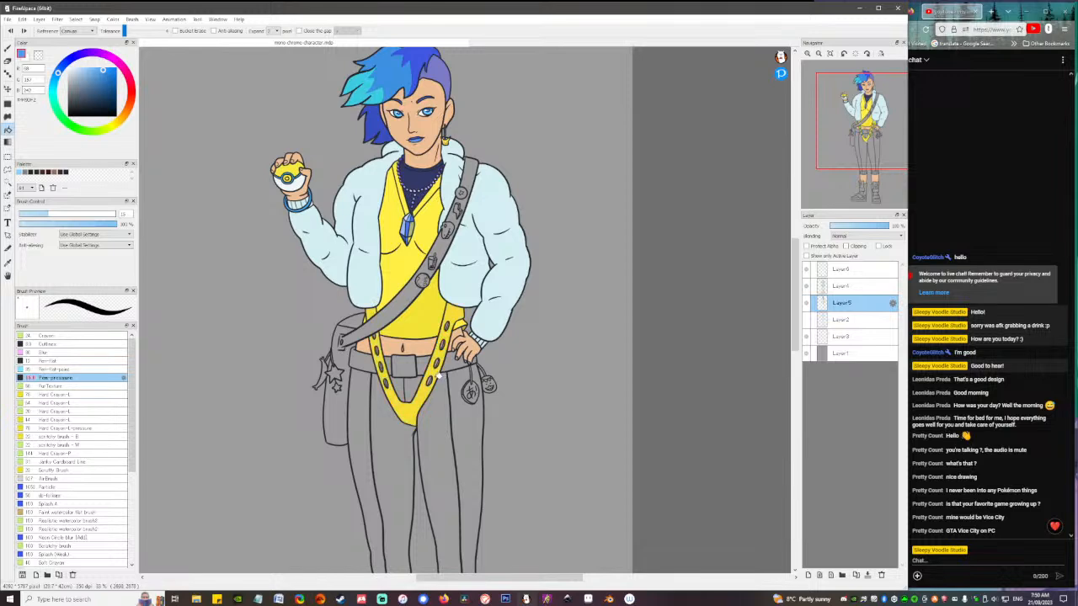
Fill all panels of the trouser legs with a darker mustard yellow than the shirt.
{"action": "right_click", "coordinate": [413, 326]}
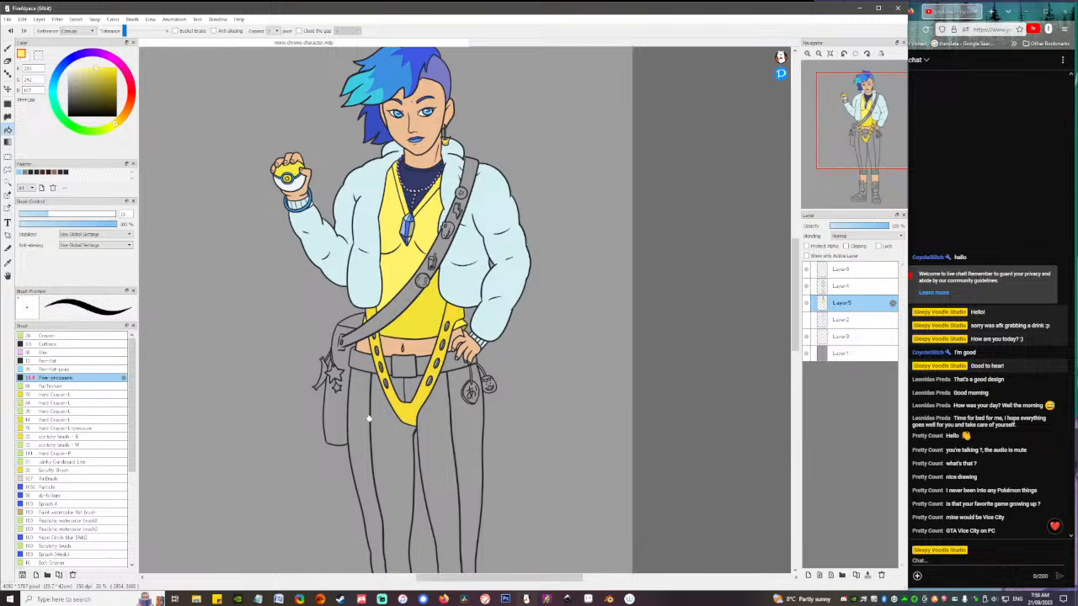
{"action": "left_click_drag", "start_coordinate": [402, 402], "coordinate": [384, 340]}
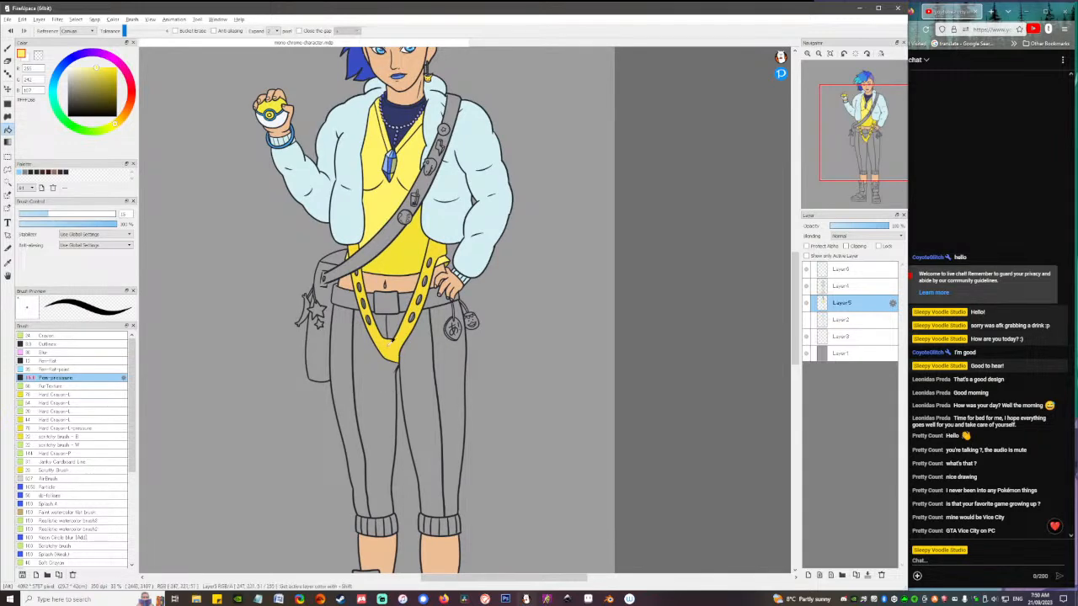
{"action": "left_click", "coordinate": [392, 353], "text": "alt"}
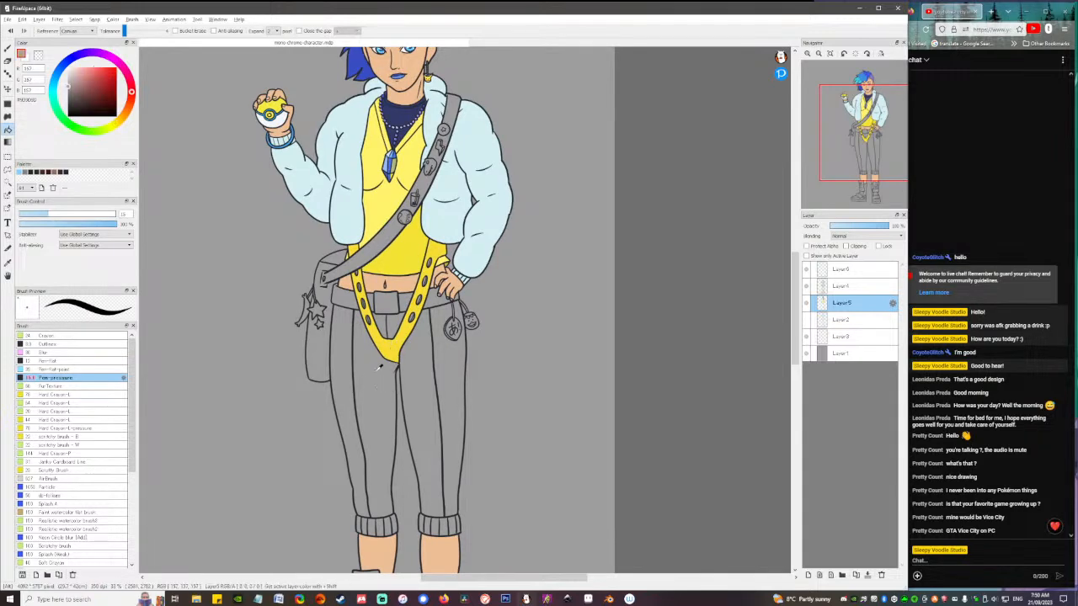
{"action": "left_click", "coordinate": [107, 75]}
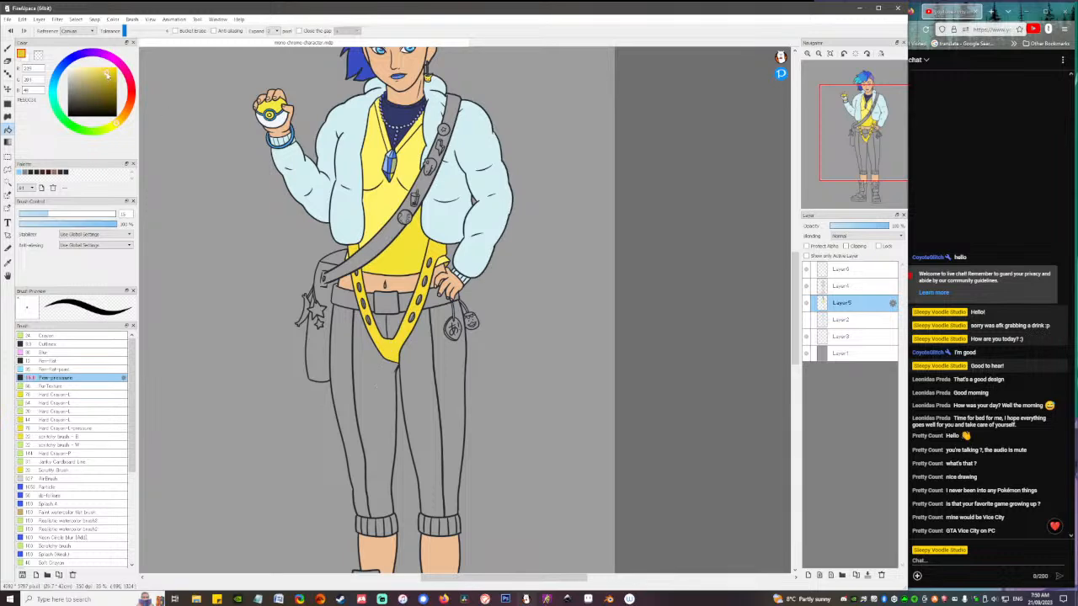
{"action": "left_click", "coordinate": [341, 373]}
{"action": "left_click", "coordinate": [385, 379]}
{"action": "left_click", "coordinate": [422, 380]}
{"action": "left_click", "coordinate": [448, 387]}
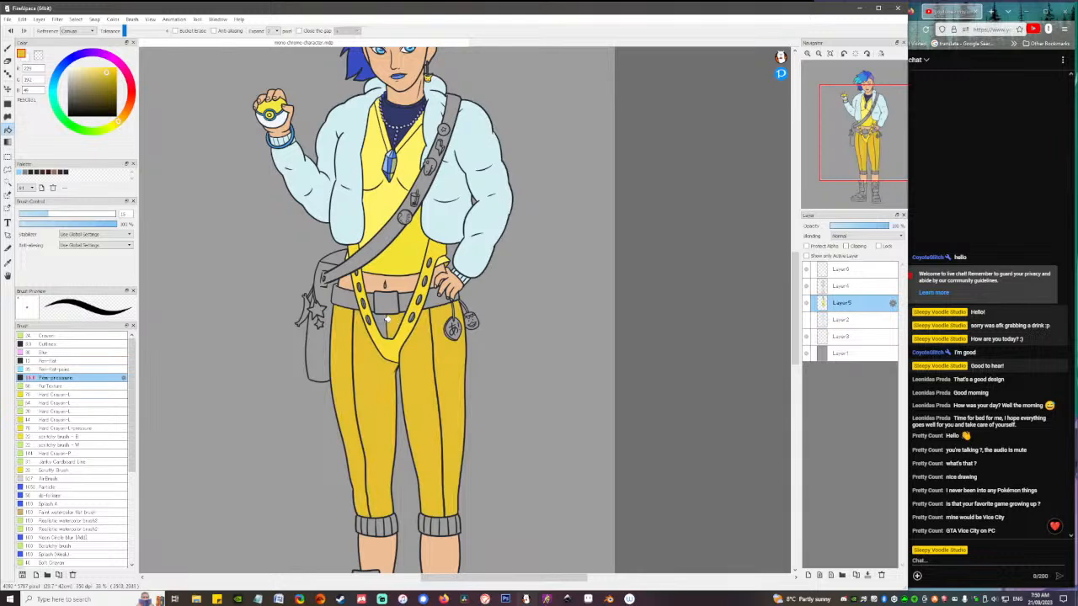
{"action": "mouse_move", "coordinate": [429, 401]}
{"action": "left_mouse_down"}
{"action": "mouse_move", "coordinate": [435, 308]}
{"action": "mouse_move", "coordinate": [428, 400]}
{"action": "left_mouse_up"}
{"action": "left_click_drag", "start_coordinate": [430, 328], "coordinate": [435, 386]}
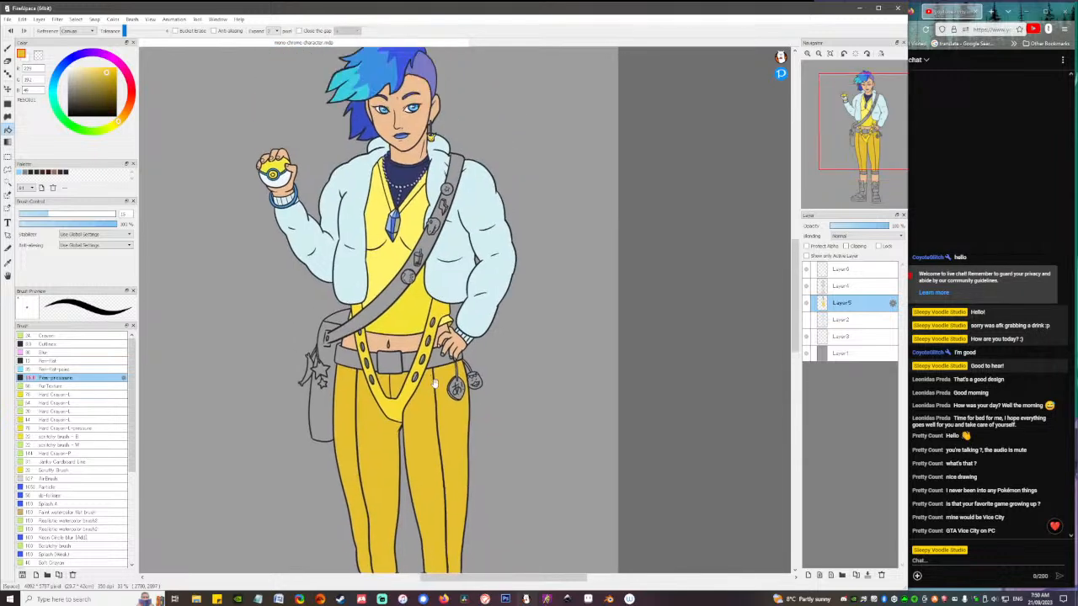
Fill every ribbed section of both trouser cuffs with the same mustard yellow.
{"action": "left_click_drag", "start_coordinate": [427, 426], "coordinate": [431, 283]}
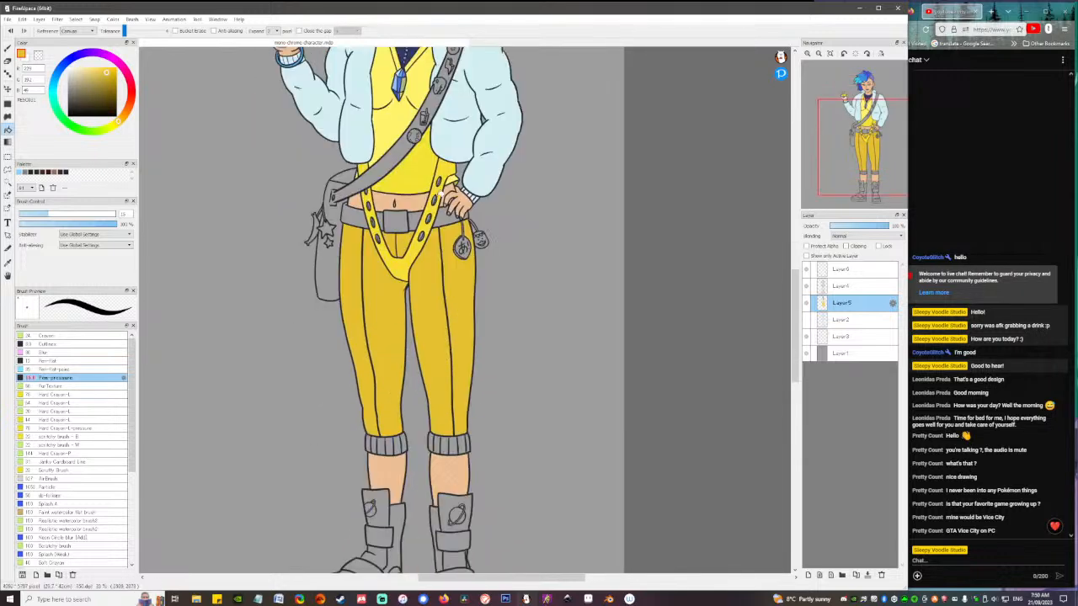
{"action": "left_click", "coordinate": [370, 439]}
{"action": "left_click", "coordinate": [375, 440]}
{"action": "left_click", "coordinate": [382, 442]}
{"action": "left_click", "coordinate": [391, 443]}
{"action": "left_click", "coordinate": [399, 442]}
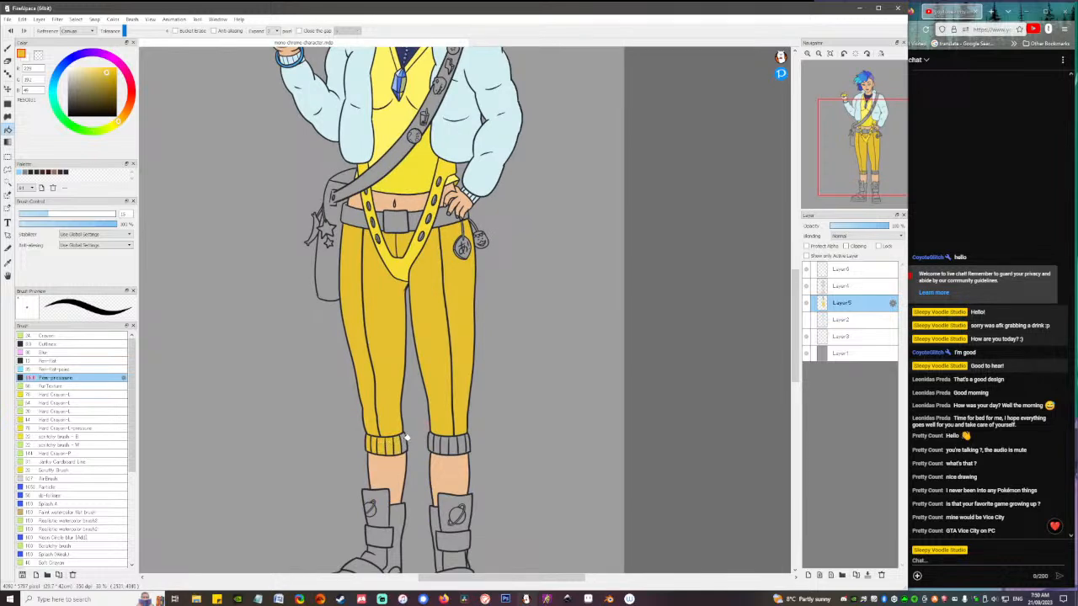
{"action": "left_click", "coordinate": [404, 440]}
{"action": "left_click", "coordinate": [434, 439]}
{"action": "left_click", "coordinate": [450, 442]}
{"action": "left_click", "coordinate": [457, 442]}
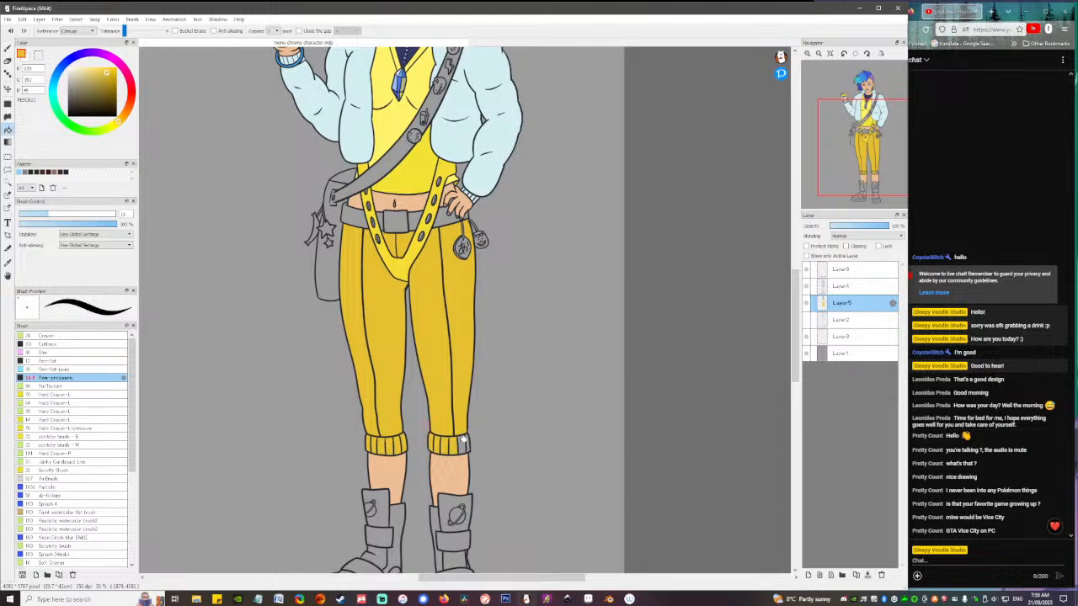
{"action": "left_click", "coordinate": [463, 441]}
Recolour the harness straps with the hair's blue, its hue shifted slightly towards cyan.
{"action": "scroll", "coordinate": [436, 272], "scroll_direction": "up", "scroll_amount": 4}
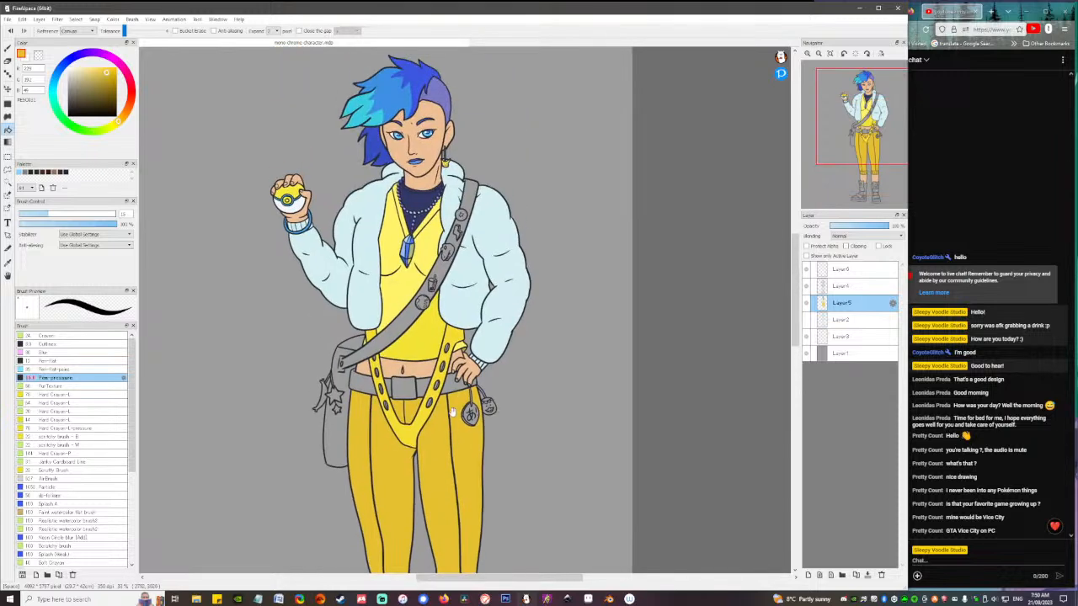
{"action": "right_click", "coordinate": [376, 99]}
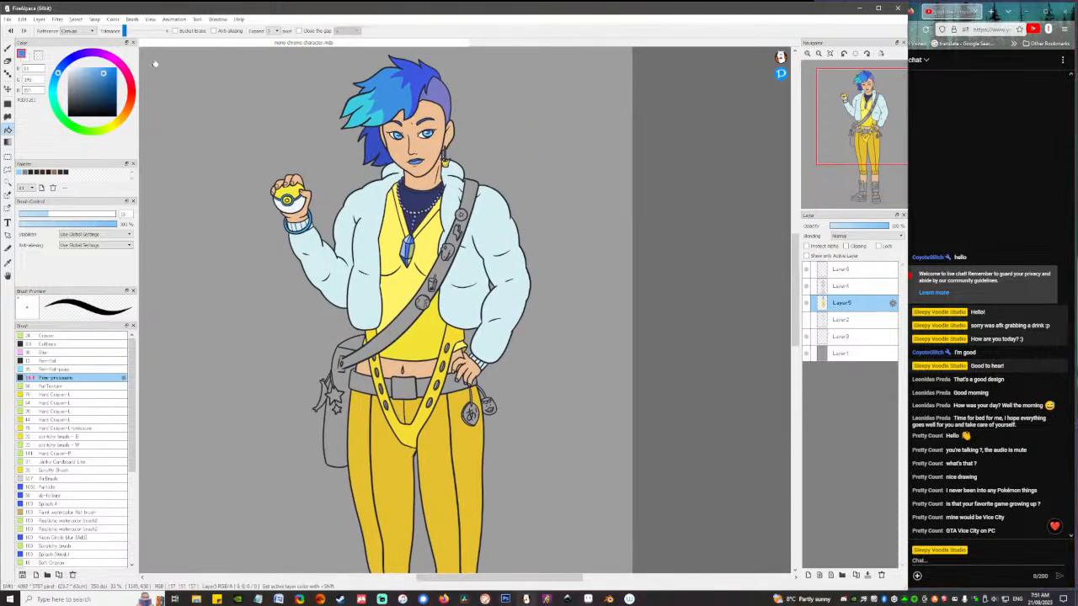
{"action": "left_click", "coordinate": [105, 71]}
{"action": "left_click_drag", "start_coordinate": [58, 73], "coordinate": [56, 79]}
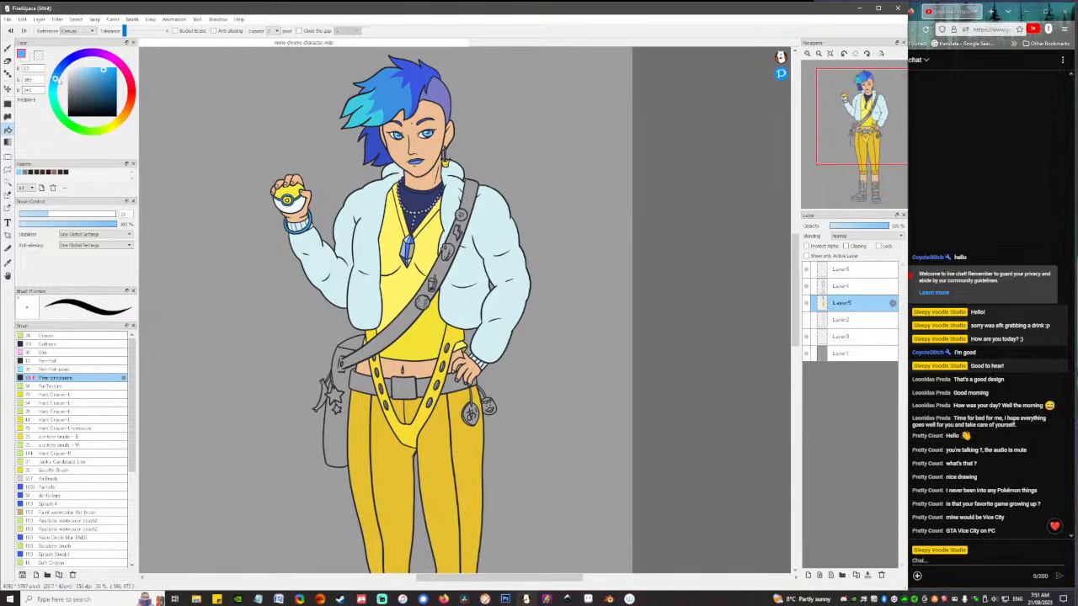
{"action": "left_click", "coordinate": [406, 431]}
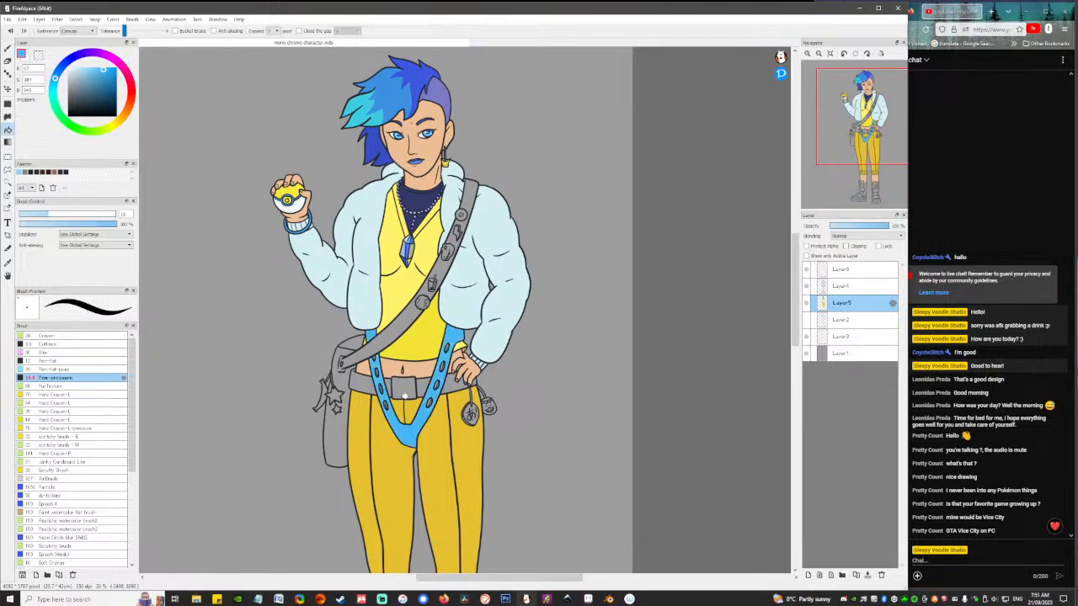
Refill the shirt with a brighter yellow, adjusted from its sampled colour.
{"action": "right_click", "coordinate": [404, 294]}
{"action": "left_click", "coordinate": [422, 332]}
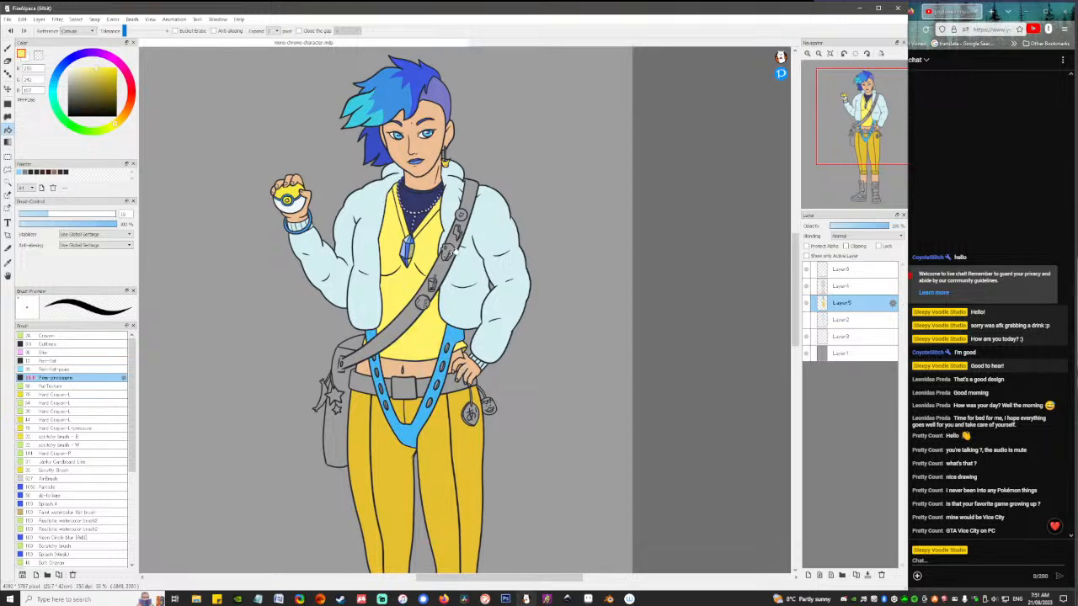
{"action": "left_click_drag", "start_coordinate": [101, 74], "coordinate": [105, 70]}
{"action": "left_click", "coordinate": [396, 248]}
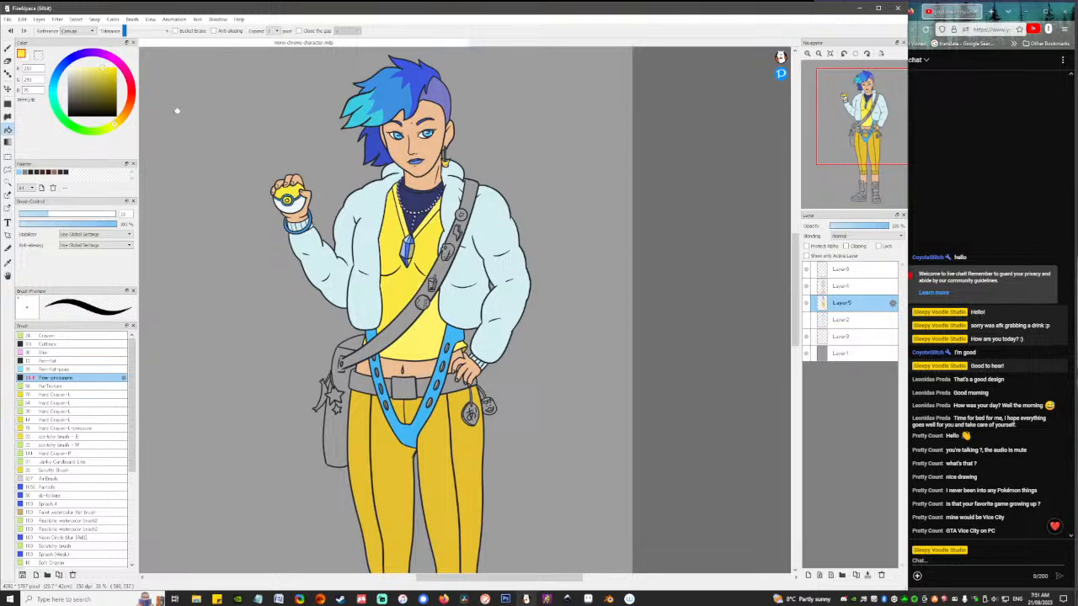
{"action": "left_click", "coordinate": [410, 274]}
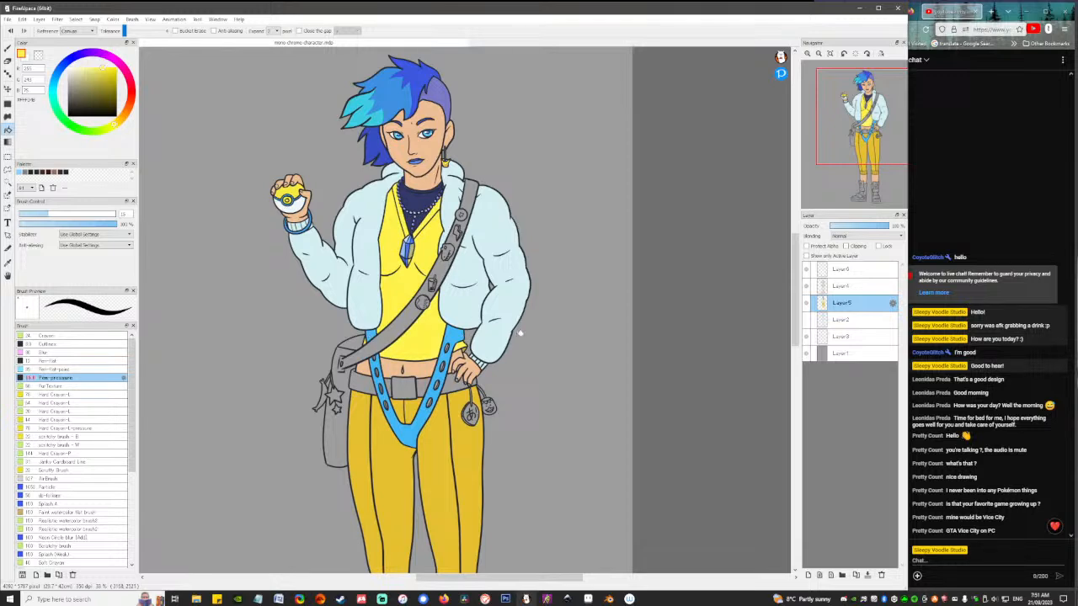
Fill the fingernails of the hand on the hip with a blue-violet adjusted from the hair's dark blue.
{"action": "left_click_drag", "start_coordinate": [522, 385], "coordinate": [510, 328]}
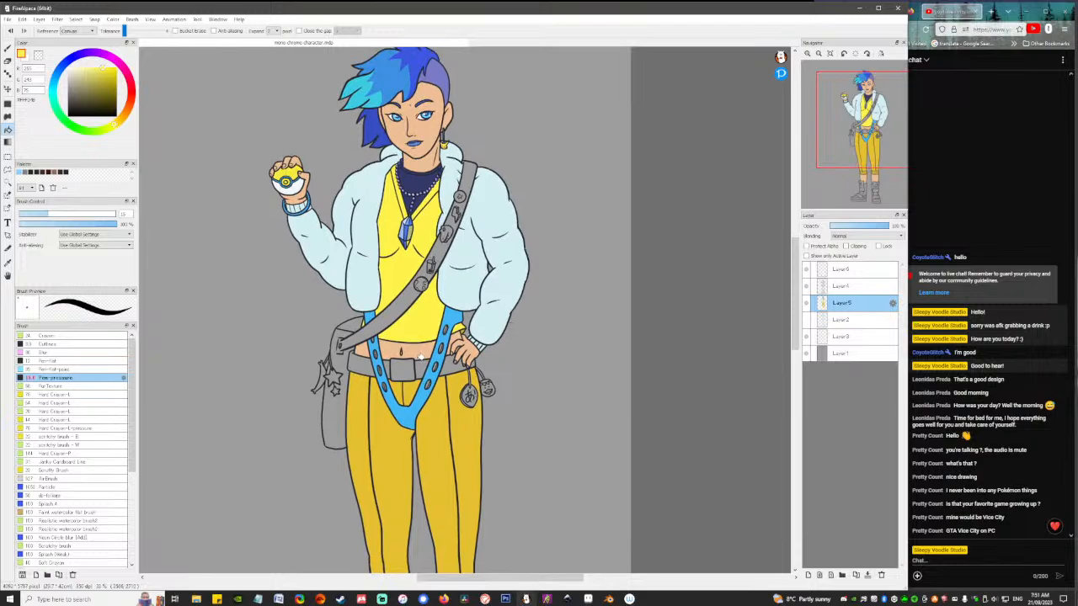
{"action": "scroll", "coordinate": [453, 364], "scroll_direction": "up", "scroll_amount": 3}
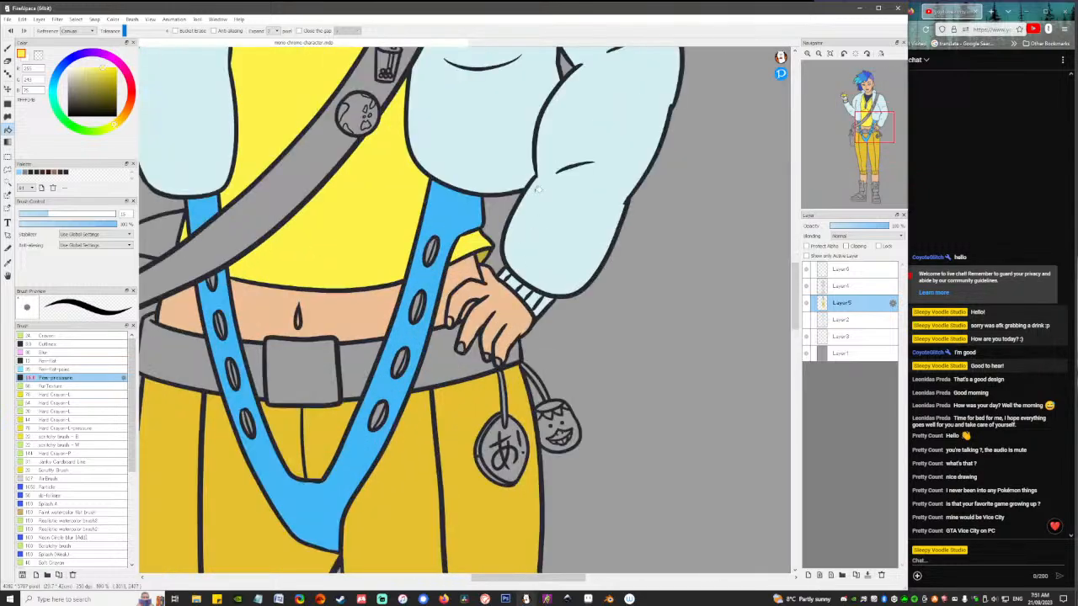
{"action": "left_click_drag", "start_coordinate": [468, 101], "coordinate": [530, 571]}
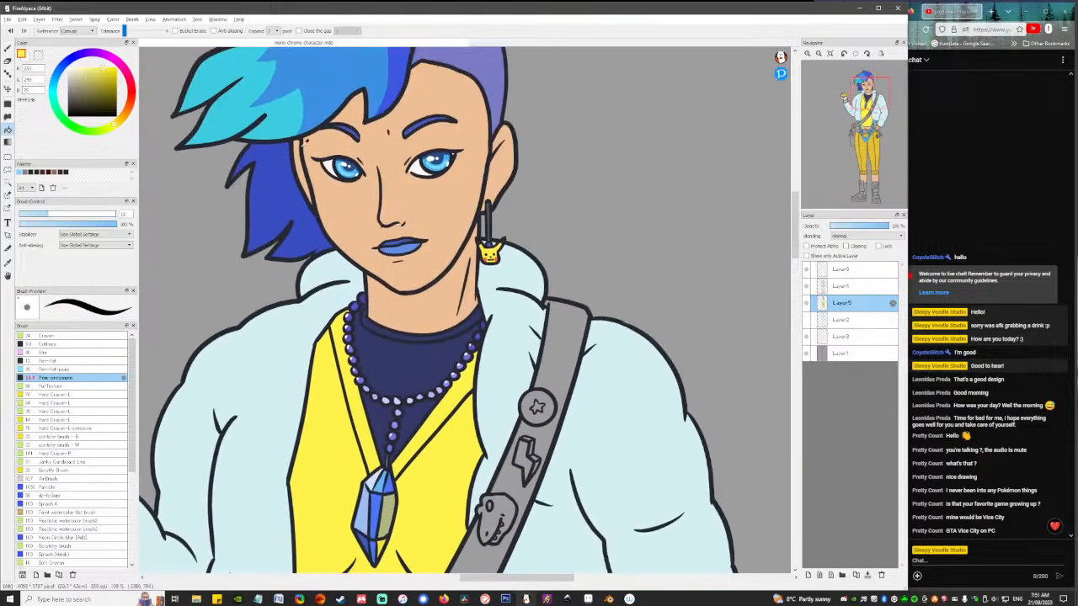
{"action": "scroll", "coordinate": [427, 153], "scroll_direction": "down", "scroll_amount": 5}
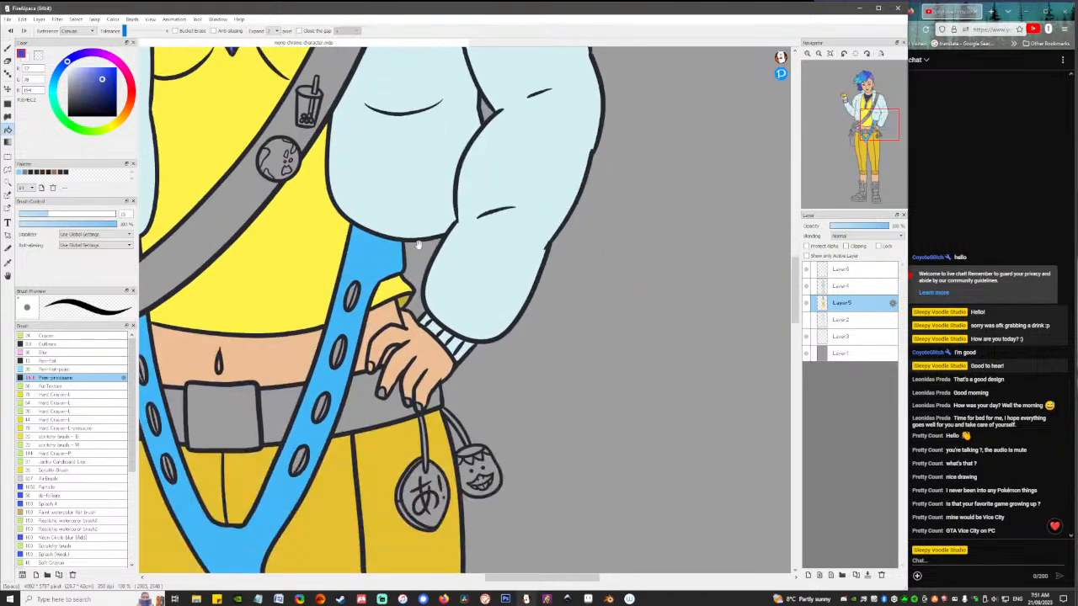
{"action": "left_click_drag", "start_coordinate": [69, 68], "coordinate": [73, 56]}
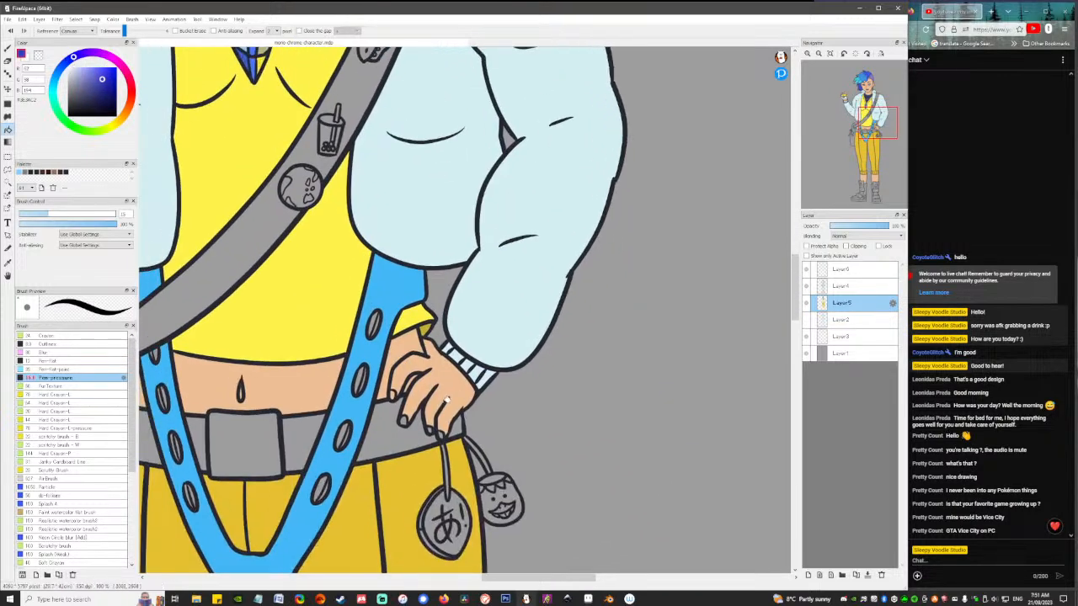
{"action": "left_click_drag", "start_coordinate": [394, 390], "coordinate": [404, 423]}
{"action": "left_click", "coordinate": [104, 77]}
{"action": "left_click_drag", "start_coordinate": [407, 417], "coordinate": [404, 422]}
Fill the fingernails of the hand holding the ball with the same blue-violet.
{"action": "left_click_drag", "start_coordinate": [327, 352], "coordinate": [622, 405]}
{"action": "left_click_drag", "start_coordinate": [359, 315], "coordinate": [520, 487]}
{"action": "left_click_drag", "start_coordinate": [472, 378], "coordinate": [452, 536]}
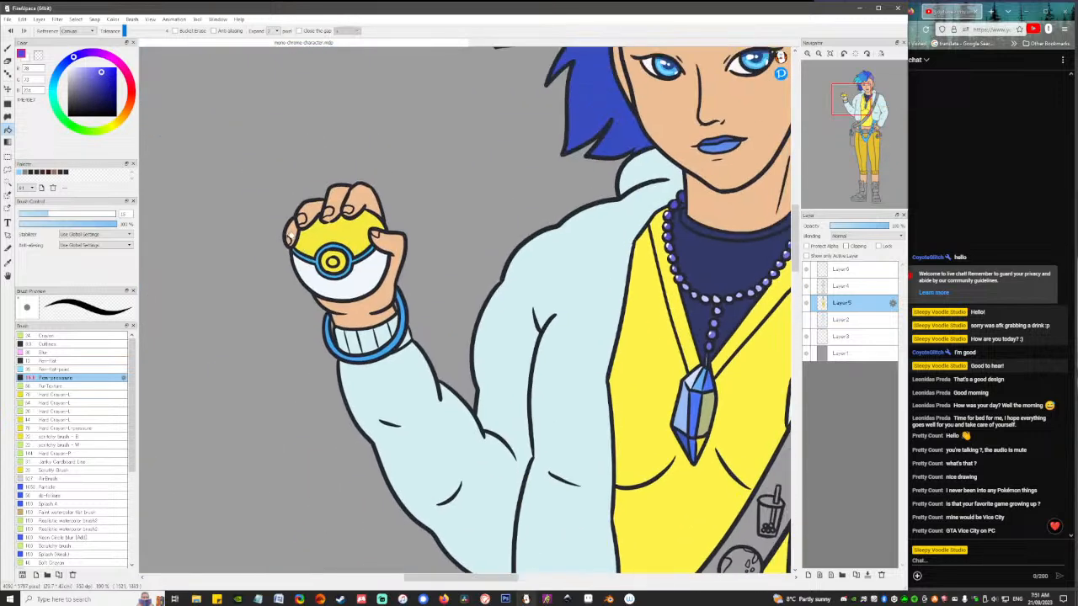
{"action": "mouse_move", "coordinate": [290, 235]}
{"action": "left_mouse_down"}
{"action": "mouse_move", "coordinate": [351, 208]}
{"action": "mouse_move", "coordinate": [376, 235]}
{"action": "left_mouse_up"}
Shift the nail colour towards purple and refill the fingernails around the ball.
{"action": "left_click", "coordinate": [82, 54]}
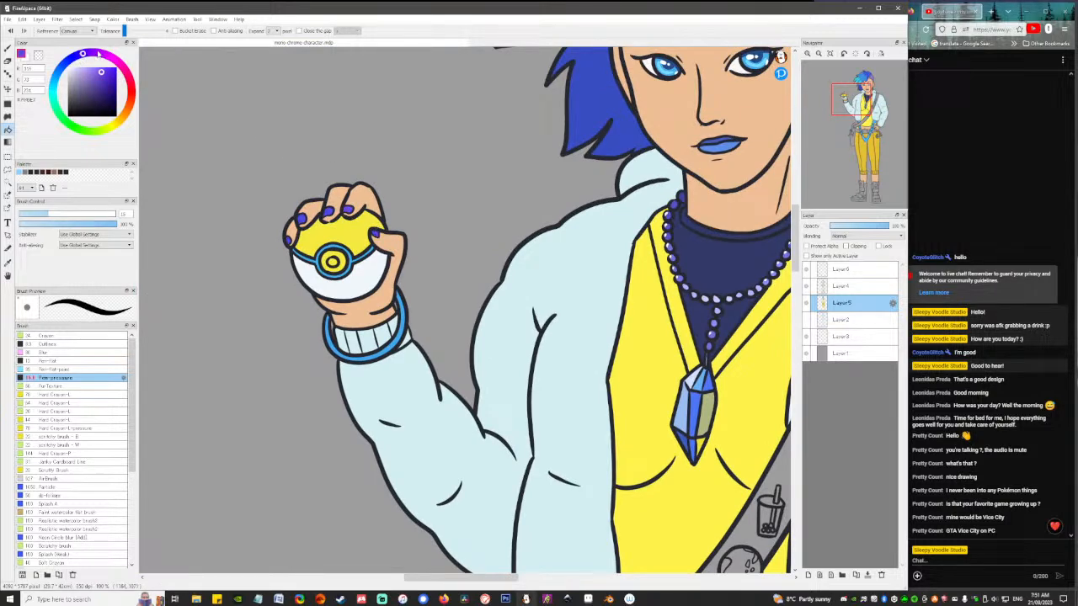
{"action": "left_click", "coordinate": [90, 54]}
{"action": "left_click", "coordinate": [99, 54]}
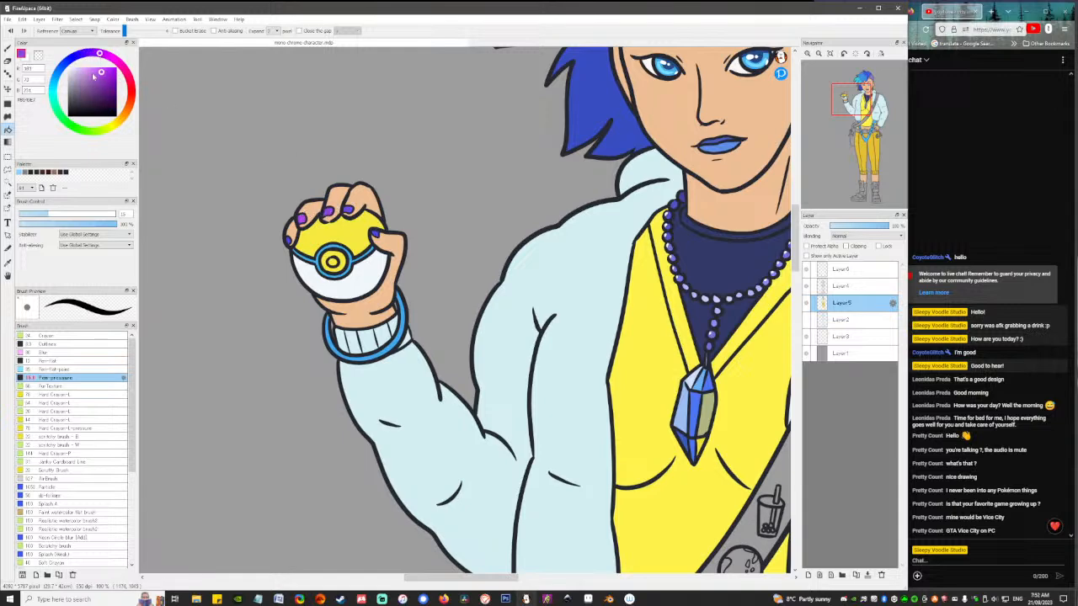
{"action": "left_click", "coordinate": [108, 55]}
{"action": "left_click", "coordinate": [83, 53]}
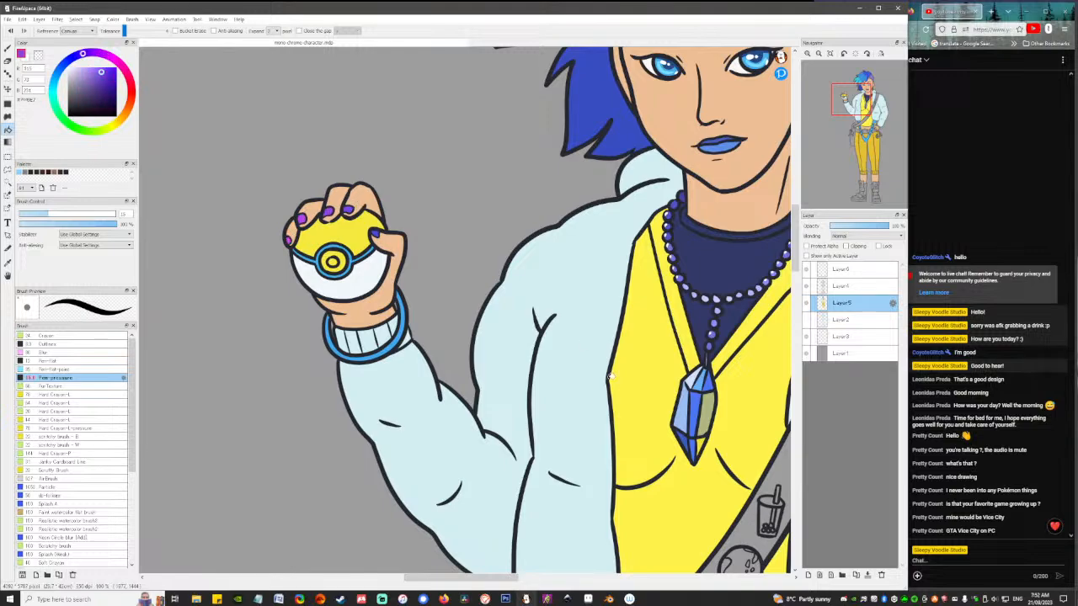
Recolour a fingernail of the hand on the hip with the purple sampled from the ball hand's nails.
{"action": "left_click_drag", "start_coordinate": [606, 438], "coordinate": [381, 265]}
{"action": "left_click_drag", "start_coordinate": [660, 569], "coordinate": [448, 329]}
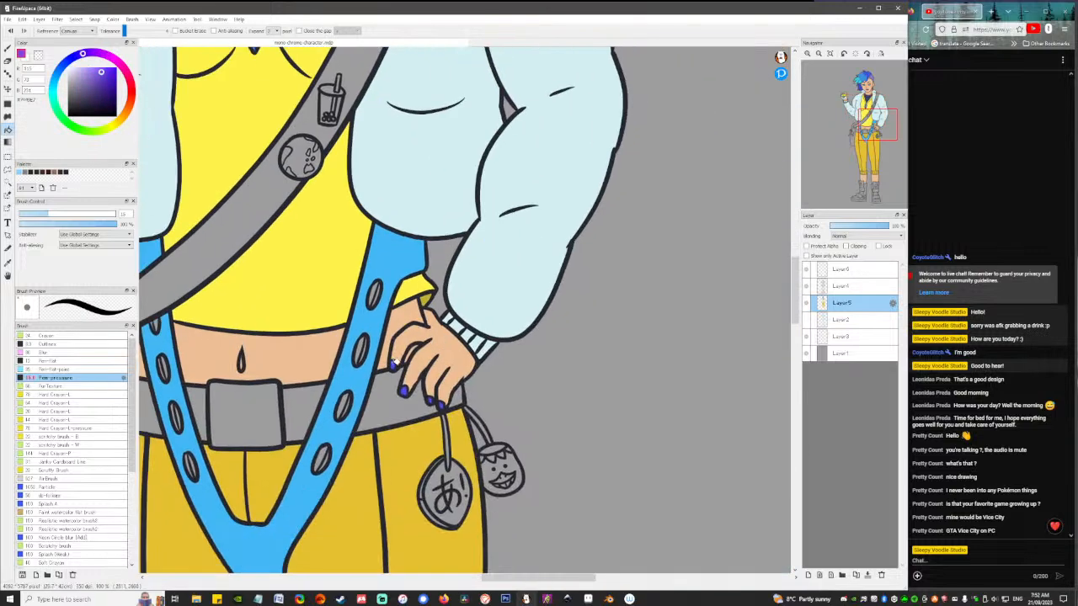
{"action": "left_click_drag", "start_coordinate": [281, 244], "coordinate": [543, 430]}
{"action": "left_click_drag", "start_coordinate": [384, 296], "coordinate": [448, 441]}
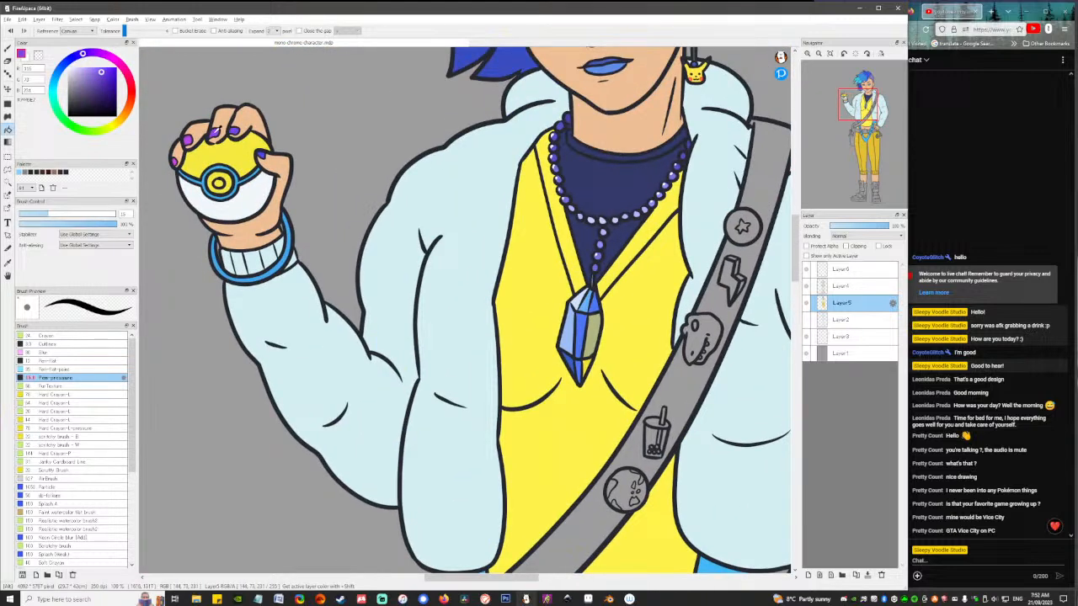
{"action": "left_click", "coordinate": [215, 132], "text": "alt"}
{"action": "mouse_move", "coordinate": [739, 504]}
{"action": "left_mouse_down"}
{"action": "mouse_move", "coordinate": [573, 357]}
{"action": "mouse_move", "coordinate": [468, 210]}
{"action": "left_mouse_up"}
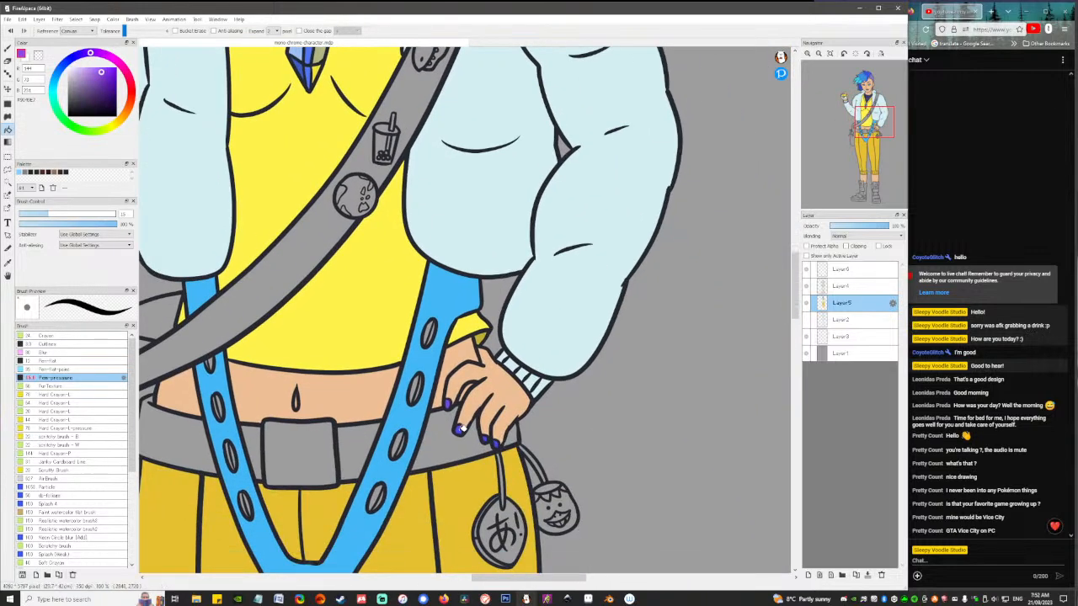
{"action": "left_click", "coordinate": [428, 333], "text": "alt"}
Refill the remaining fingernails of the hand on the hip with purple and magenta shades sampled from the ball hand.
{"action": "left_click_drag", "start_coordinate": [190, 187], "coordinate": [457, 444]}
{"action": "left_click", "coordinate": [184, 102], "text": "alt"}
{"action": "left_click_drag", "start_coordinate": [623, 434], "coordinate": [454, 237]}
{"action": "left_click_drag", "start_coordinate": [583, 477], "coordinate": [516, 390]}
{"action": "left_click_drag", "start_coordinate": [312, 237], "coordinate": [478, 385]}
{"action": "left_click_drag", "start_coordinate": [307, 203], "coordinate": [427, 388]}
{"action": "left_click", "coordinate": [223, 168], "text": "alt"}
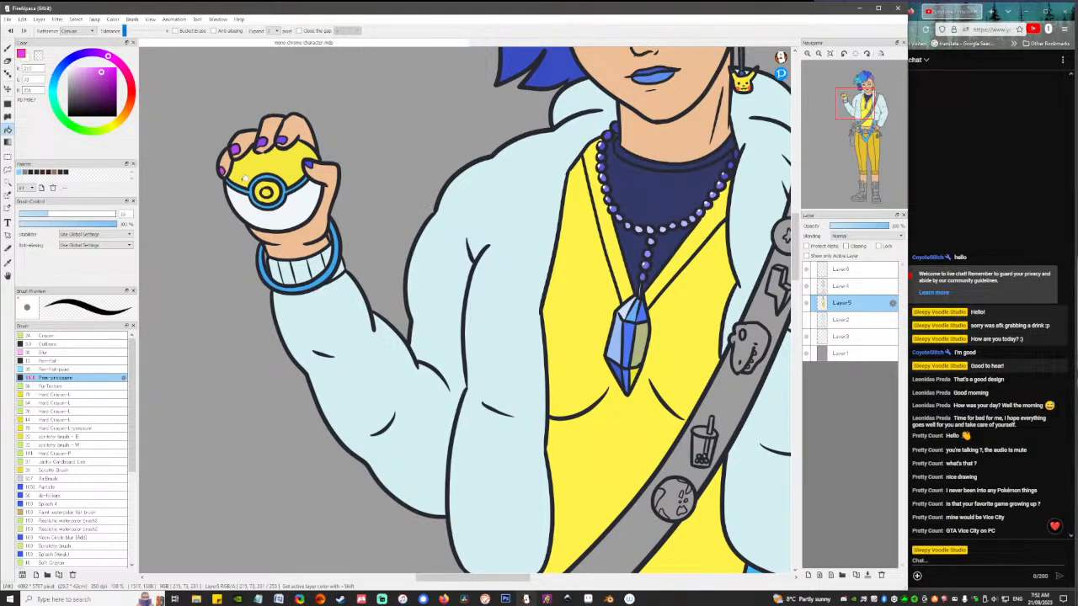
{"action": "left_click_drag", "start_coordinate": [606, 404], "coordinate": [430, 244]}
{"action": "left_click_drag", "start_coordinate": [633, 380], "coordinate": [445, 228]}
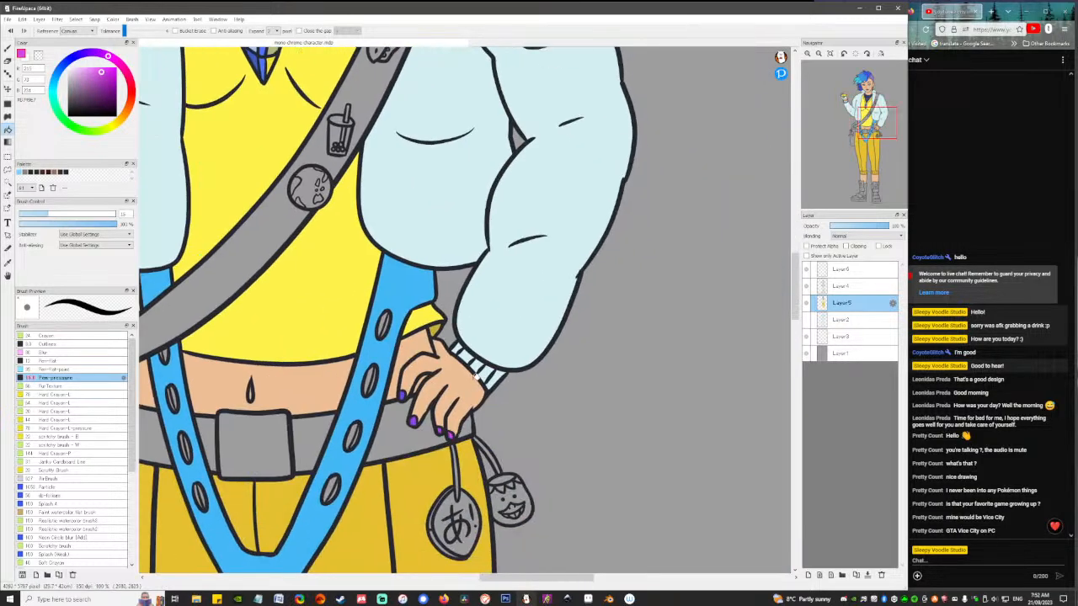
Fill the harness holes over the belly with the skin tone and the hole over the shirt with its yellow.
{"action": "scroll", "coordinate": [474, 377], "scroll_direction": "down", "scroll_amount": 2}
{"action": "scroll", "coordinate": [472, 307], "scroll_direction": "down", "scroll_amount": 2}
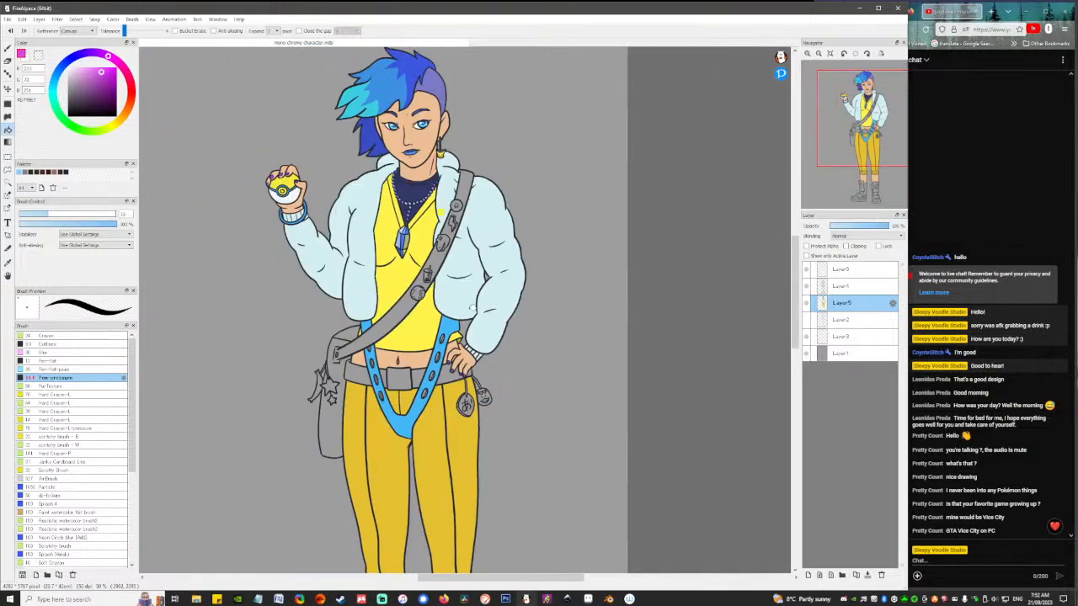
{"action": "scroll", "coordinate": [473, 308], "scroll_direction": "up", "scroll_amount": 1}
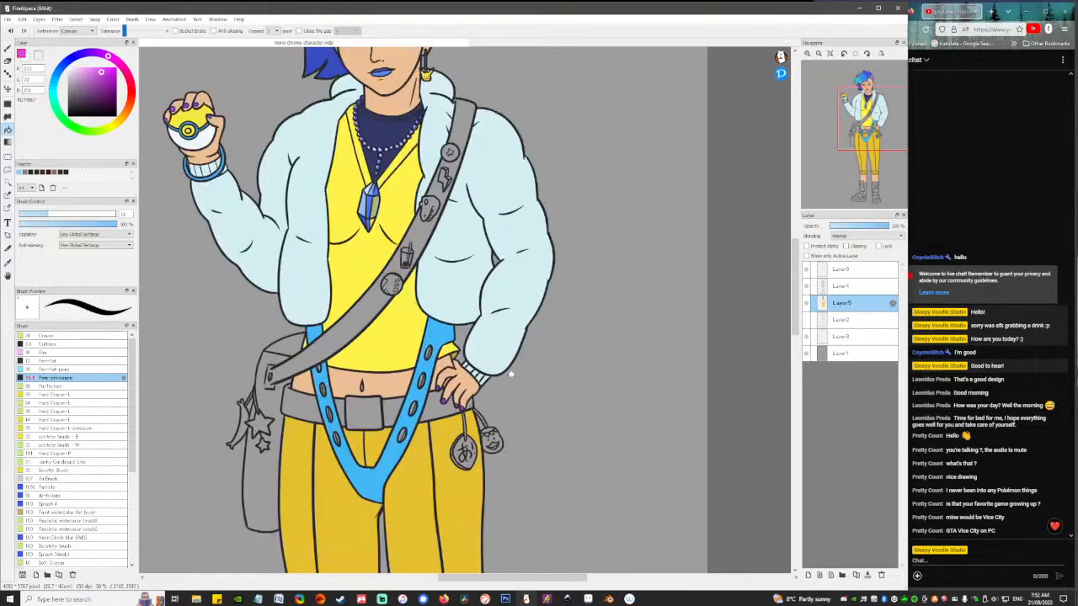
{"action": "mouse_move", "coordinate": [458, 341]}
{"action": "left_mouse_down"}
{"action": "mouse_move", "coordinate": [463, 278]}
{"action": "mouse_move", "coordinate": [475, 332]}
{"action": "left_mouse_up"}
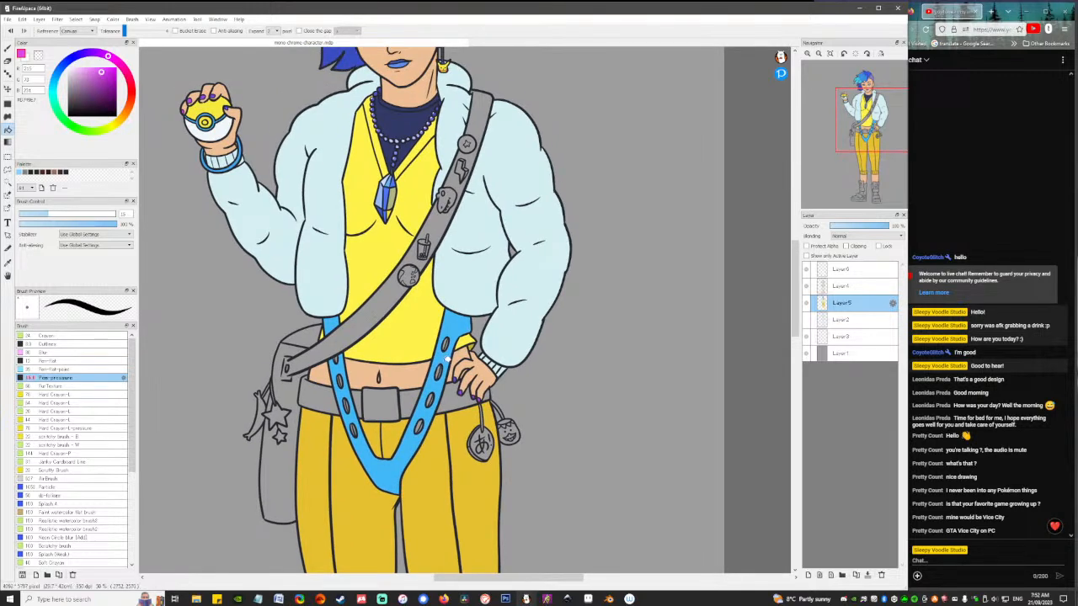
{"action": "scroll", "coordinate": [427, 380], "scroll_direction": "up", "scroll_amount": 3}
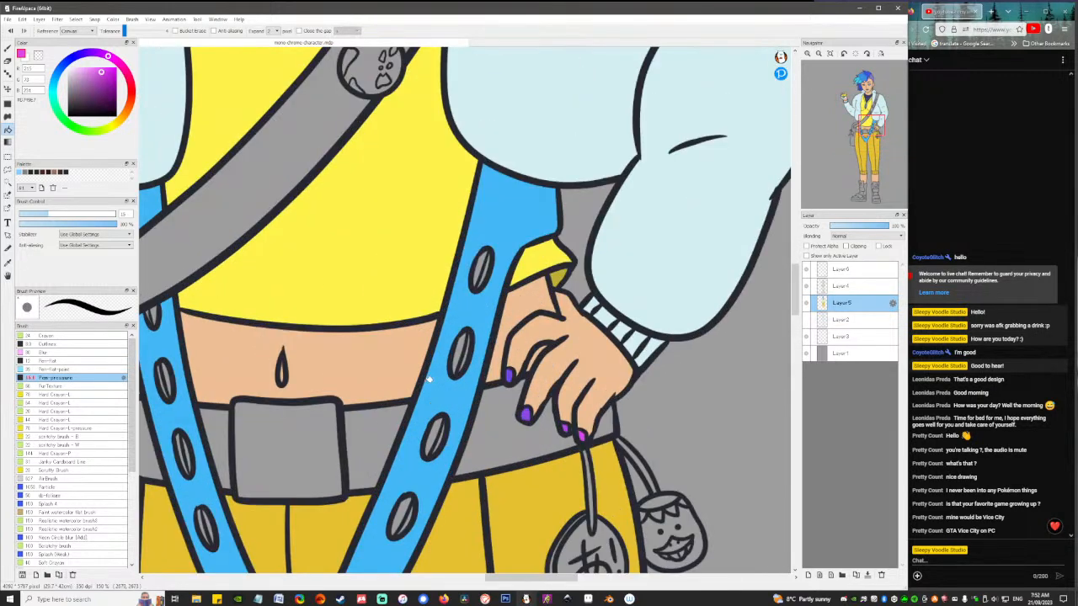
{"action": "left_click_drag", "start_coordinate": [338, 360], "coordinate": [467, 361]}
{"action": "right_click", "coordinate": [466, 361]}
{"action": "left_click", "coordinate": [285, 315]}
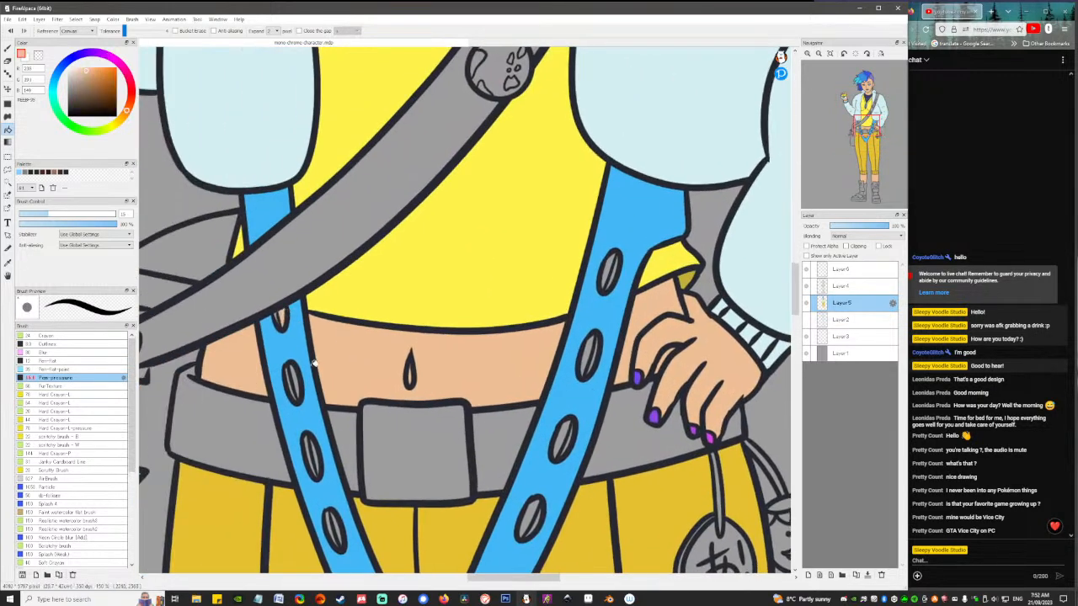
{"action": "left_click", "coordinate": [295, 379]}
{"action": "left_click", "coordinate": [591, 355]}
{"action": "left_click", "coordinate": [569, 253], "text": "alt"}
{"action": "left_click", "coordinate": [610, 267]}
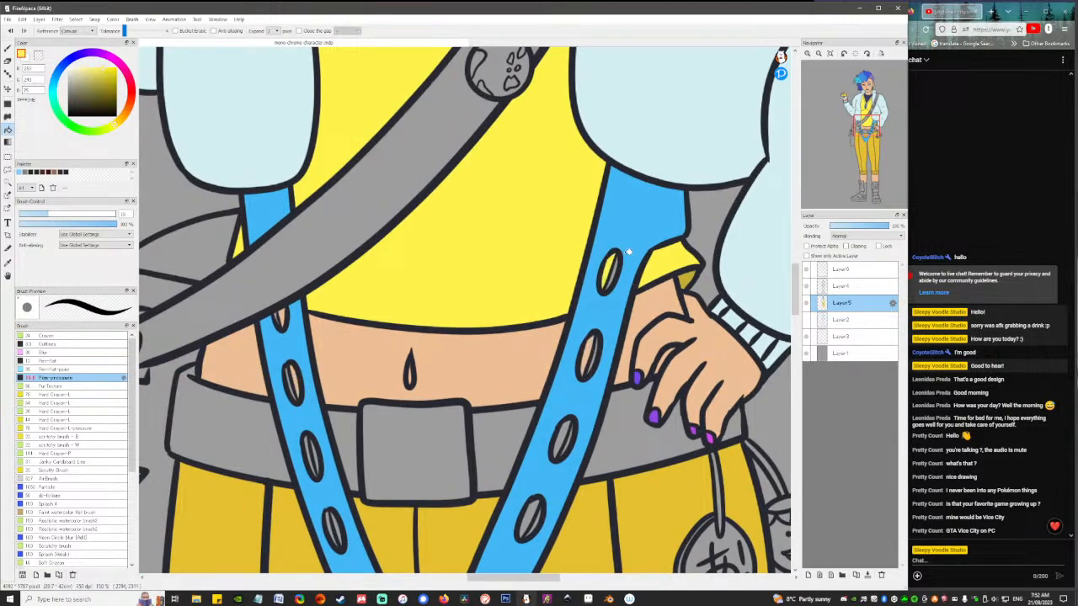
Colour the inner edges of the harness holes with the strap's sampled light blue.
{"action": "left_click", "coordinate": [628, 244], "text": "alt"}
{"action": "left_click", "coordinate": [617, 268]}
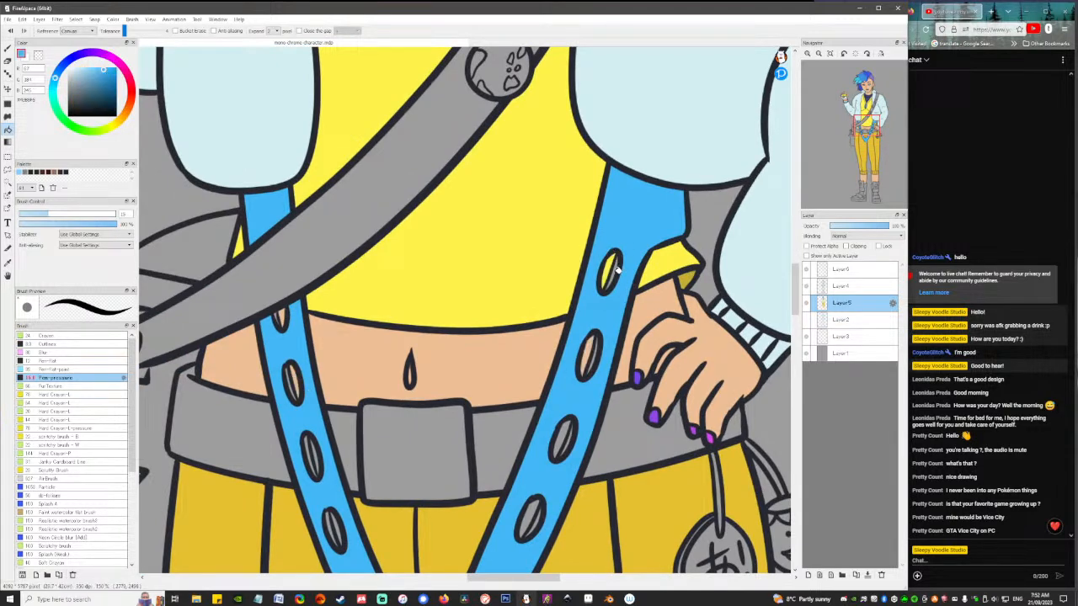
{"action": "left_click", "coordinate": [597, 355]}
{"action": "left_click", "coordinate": [596, 355]}
{"action": "key", "text": "b"}
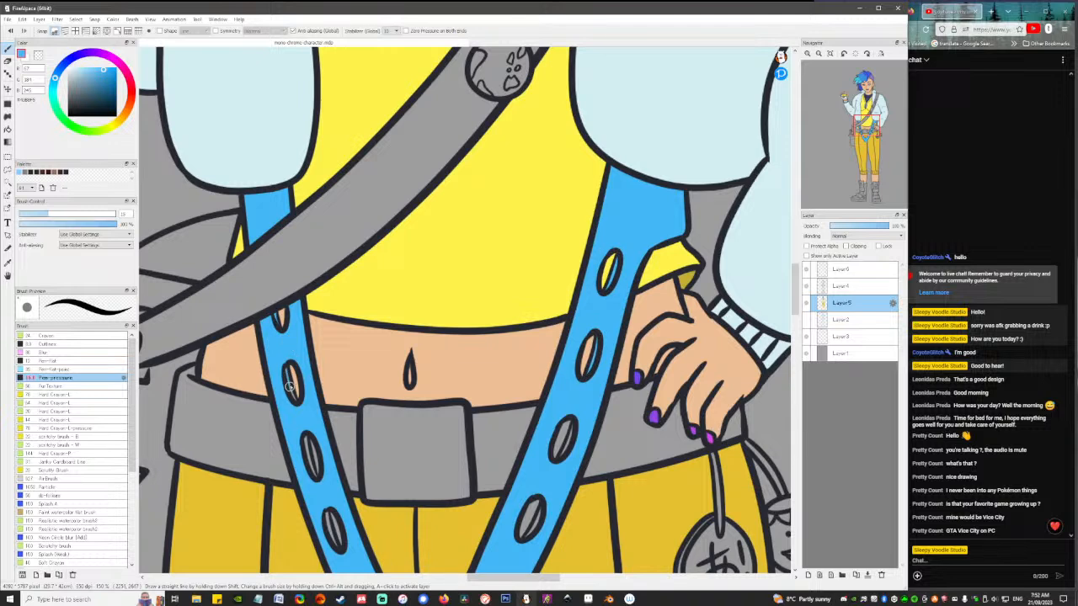
{"action": "mouse_move", "coordinate": [336, 455]}
{"action": "left_mouse_down"}
{"action": "mouse_move", "coordinate": [310, 355]}
{"action": "mouse_move", "coordinate": [284, 370]}
{"action": "left_mouse_up"}
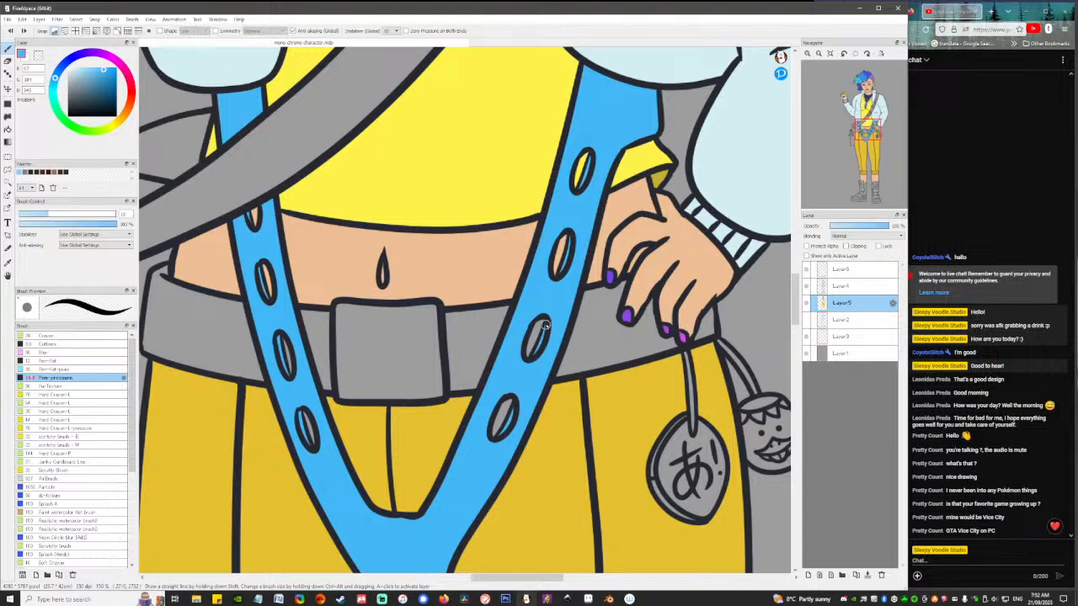
{"action": "key", "text": "space"}
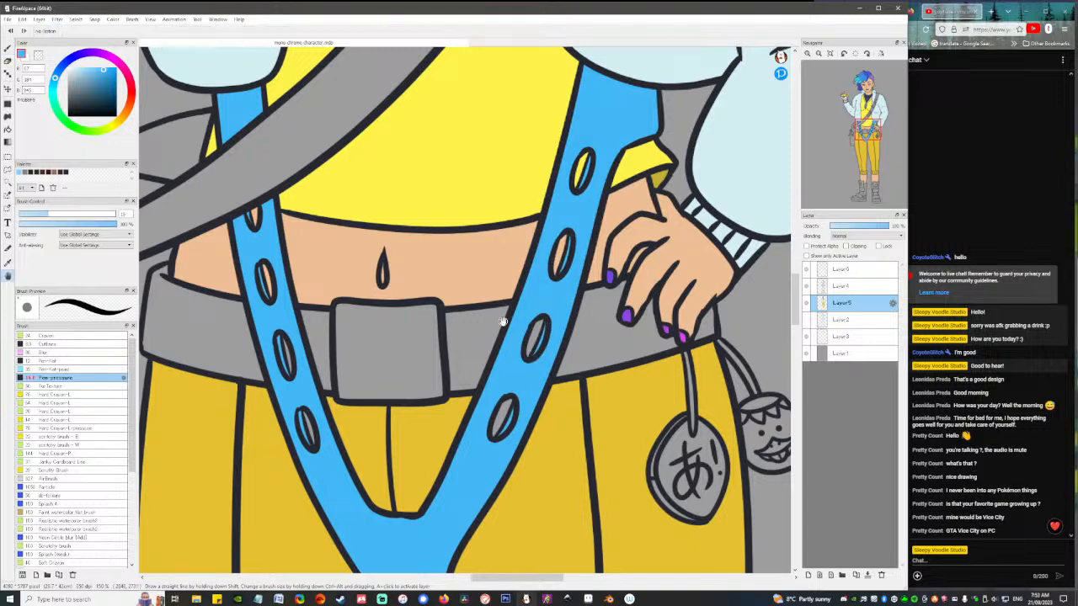
Fill the lowest harness holes with the trousers' golden yellow and touch up the belly holes with the skin tone.
{"action": "left_click", "coordinate": [347, 412], "text": "alt"}
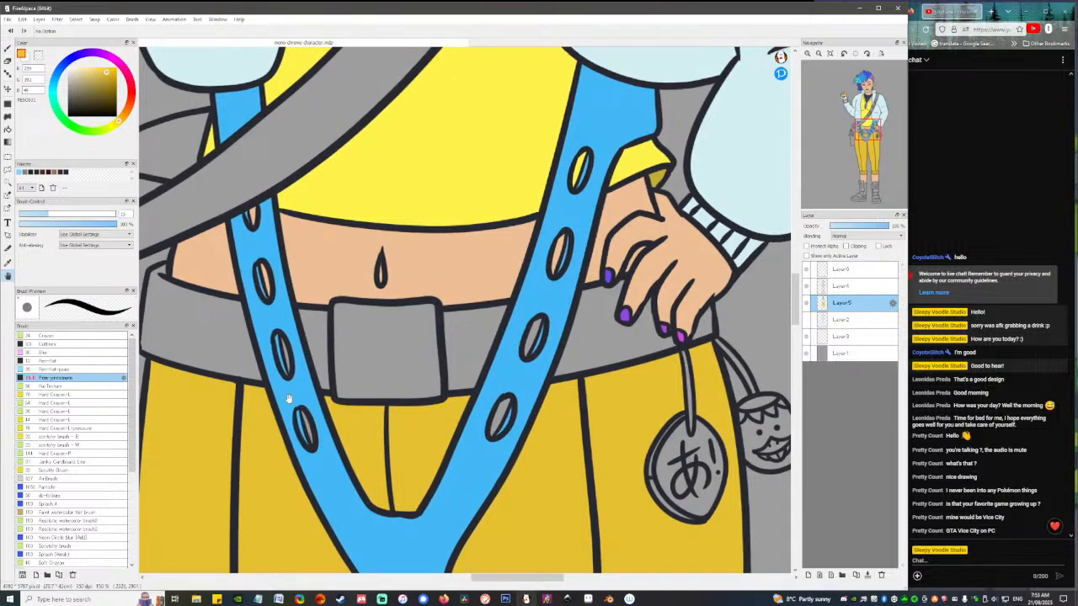
{"action": "key", "text": "g"}
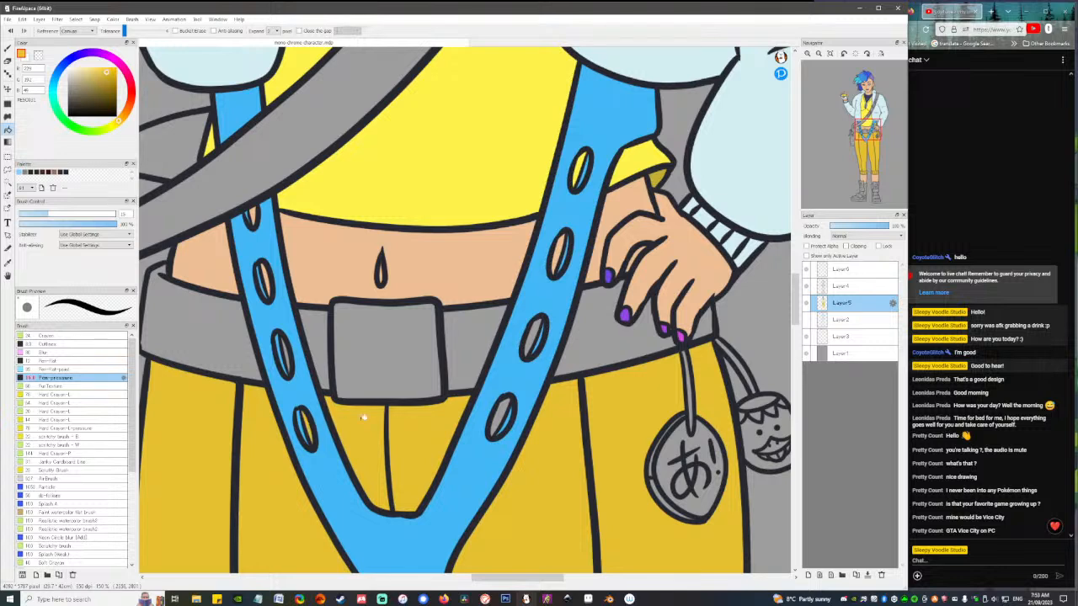
{"action": "left_click", "coordinate": [503, 411]}
{"action": "key", "text": "b"}
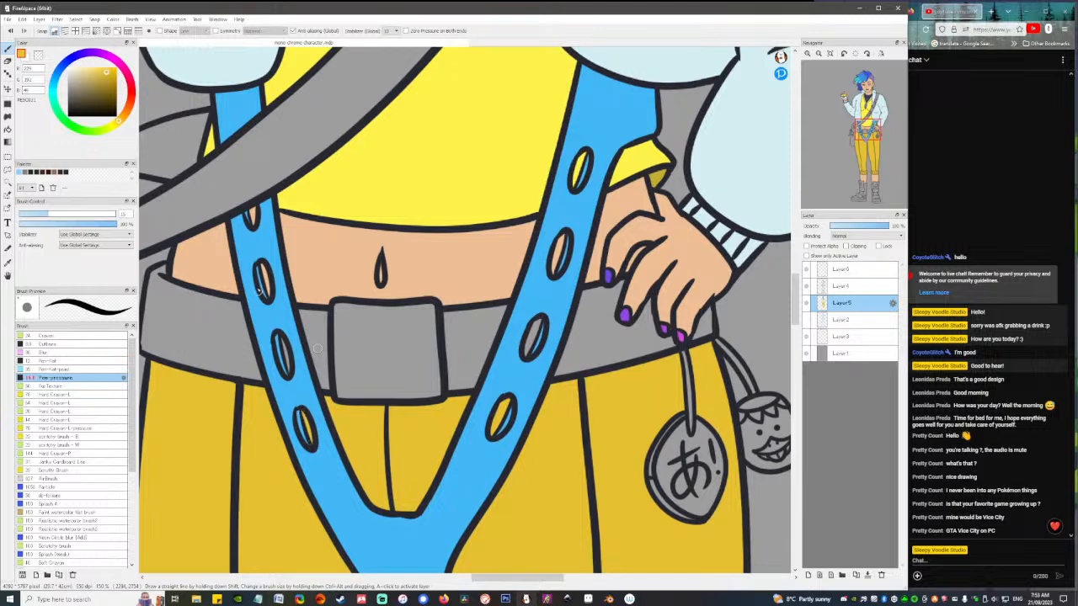
{"action": "left_click", "coordinate": [264, 269], "text": "alt"}
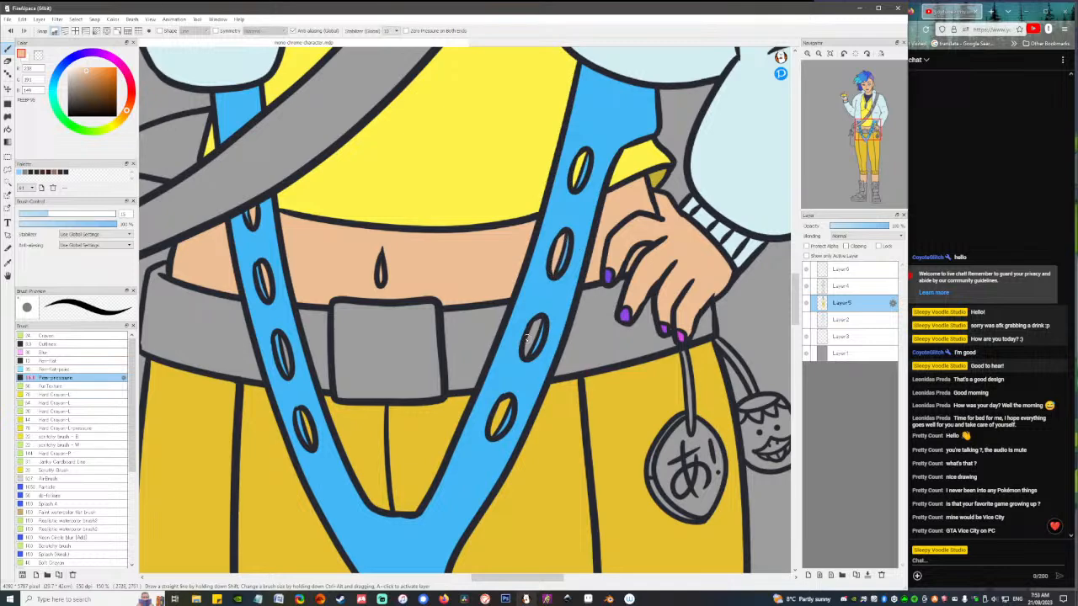
Fill the belt sections around the buckle and harness with the dark navy sampled from the undershirt.
{"action": "scroll", "coordinate": [527, 339], "scroll_direction": "down", "scroll_amount": 4}
{"action": "left_click_drag", "start_coordinate": [527, 337], "coordinate": [513, 406]}
{"action": "right_click", "coordinate": [504, 217]}
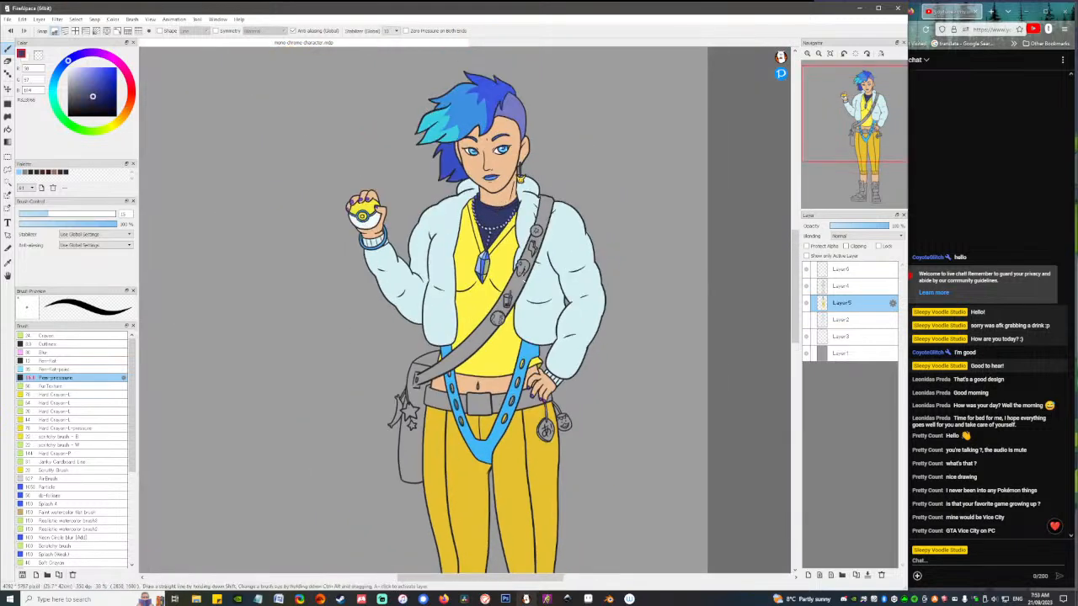
{"action": "left_click_drag", "start_coordinate": [527, 281], "coordinate": [500, 245]}
{"action": "key", "text": "g"}
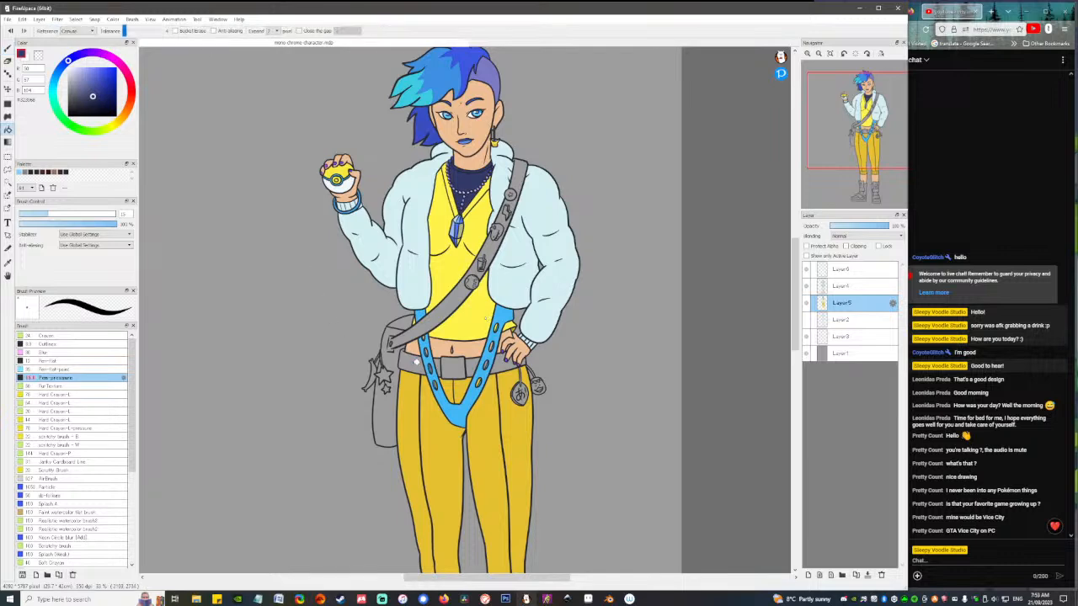
{"action": "left_click", "coordinate": [417, 362]}
{"action": "left_click", "coordinate": [439, 364]}
{"action": "left_click", "coordinate": [502, 364]}
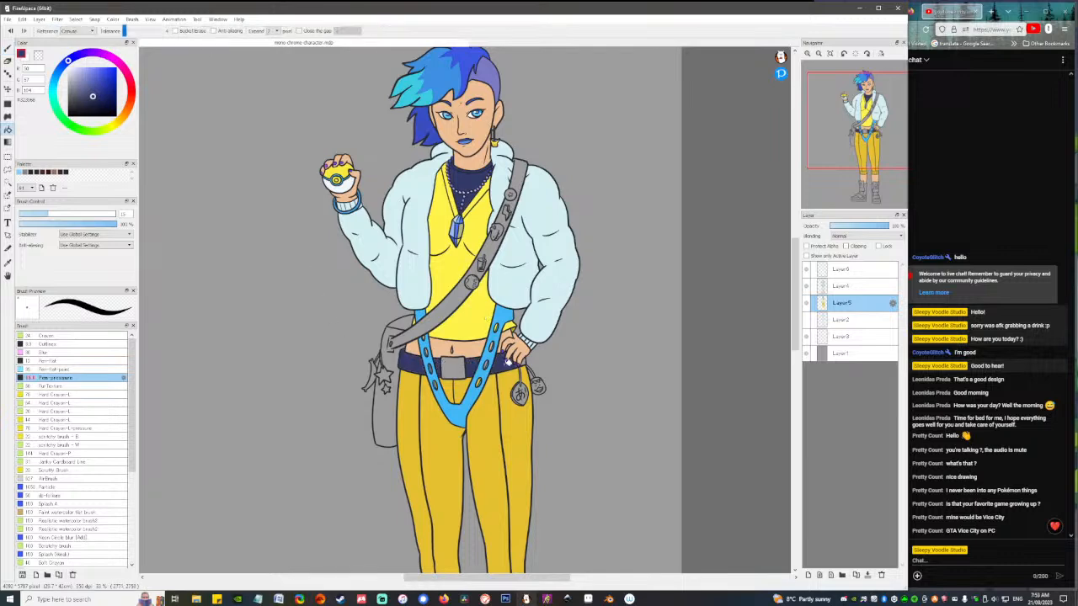
Touch up the colour edges around the hip hand's fingers with the sampled skin tone and belt navy.
{"action": "scroll", "coordinate": [506, 369], "scroll_direction": "up", "scroll_amount": 5}
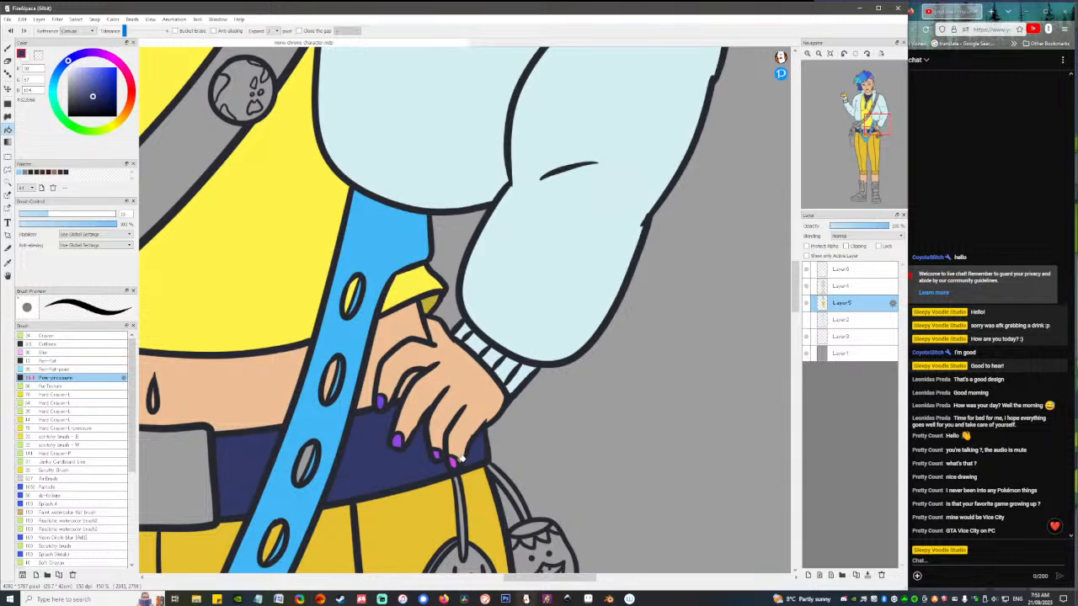
{"action": "scroll", "coordinate": [460, 458], "scroll_direction": "up", "scroll_amount": 3}
{"action": "key", "text": "b"}
{"action": "left_click", "coordinate": [358, 395], "text": "alt"}
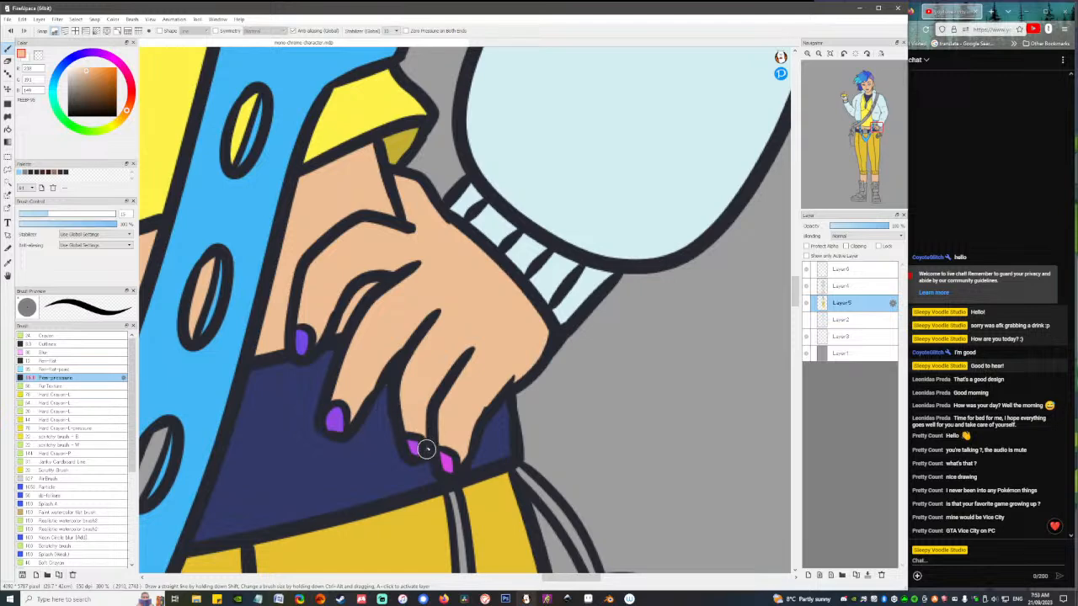
{"action": "left_click", "coordinate": [383, 394], "text": "alt"}
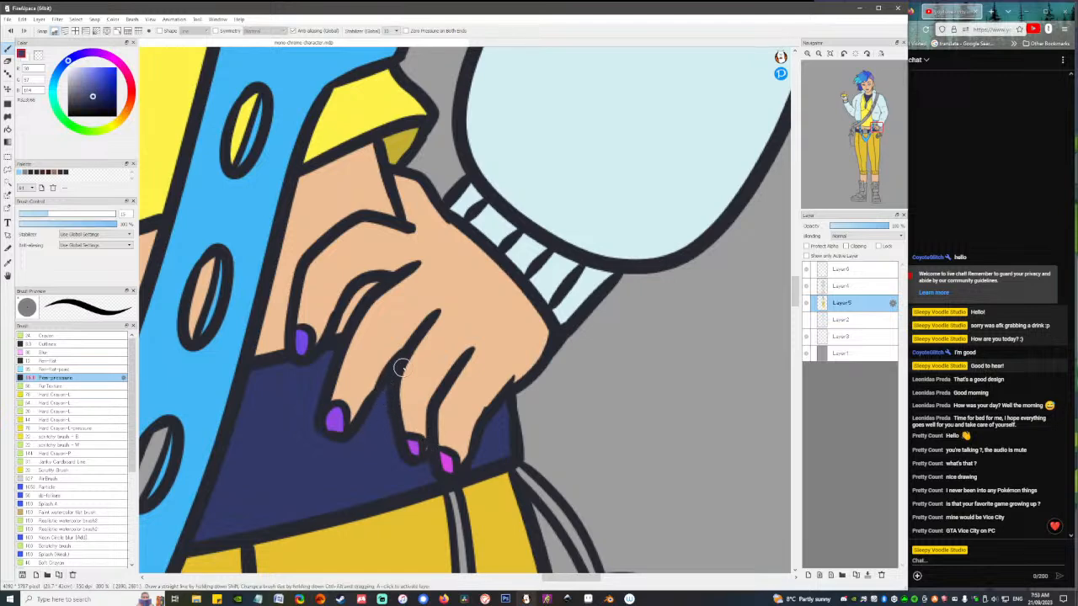
{"action": "left_click", "coordinate": [313, 339], "text": "alt"}
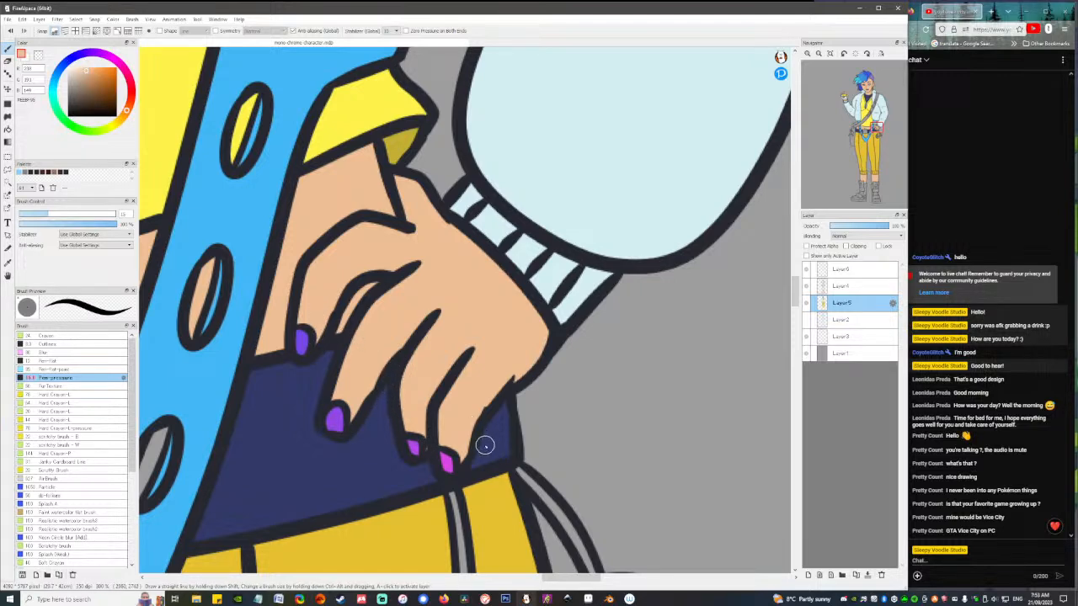
{"action": "scroll", "coordinate": [495, 409], "scroll_direction": "down", "scroll_amount": 4}
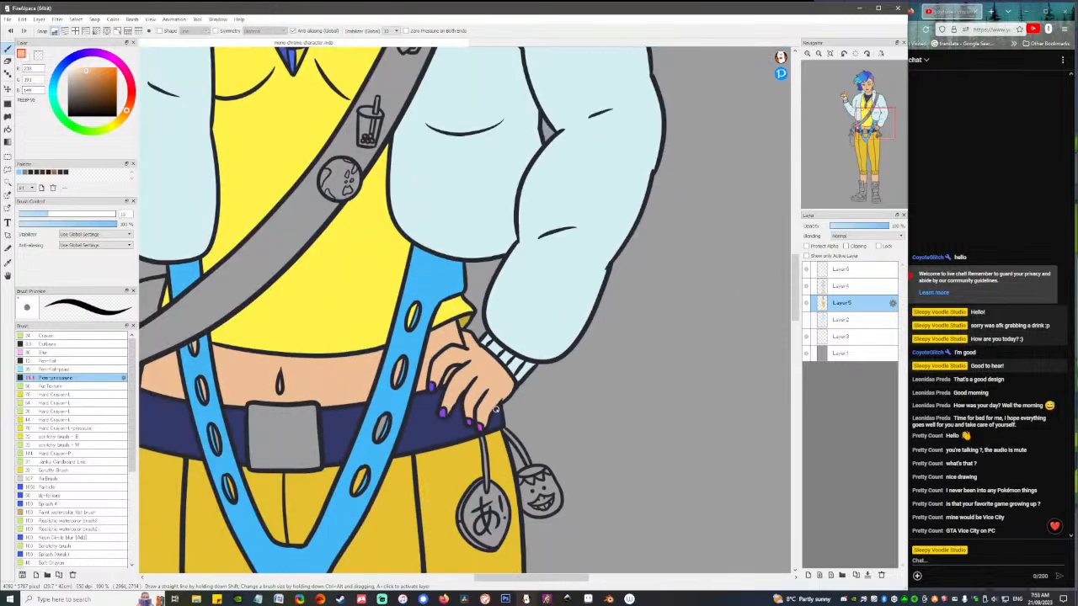
Refill the jacket body, sleeves and collar with a paler icy blue adjusted from its sampled colour.
{"action": "scroll", "coordinate": [495, 409], "scroll_direction": "down", "scroll_amount": 3}
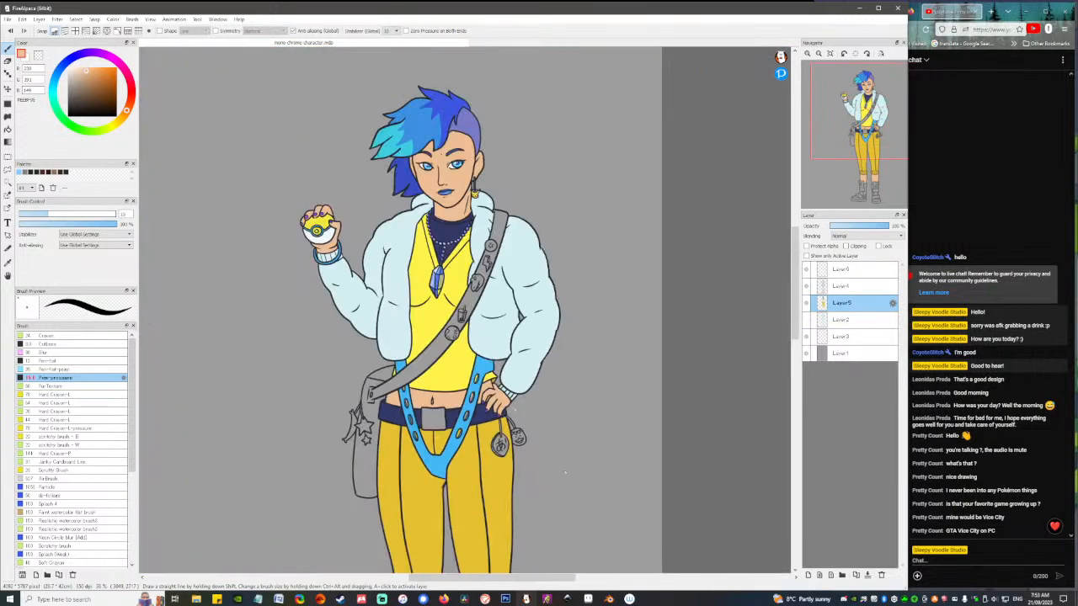
{"action": "left_click_drag", "start_coordinate": [563, 459], "coordinate": [545, 375]}
{"action": "left_click_drag", "start_coordinate": [542, 329], "coordinate": [548, 308]}
{"action": "left_click_drag", "start_coordinate": [548, 464], "coordinate": [513, 411]}
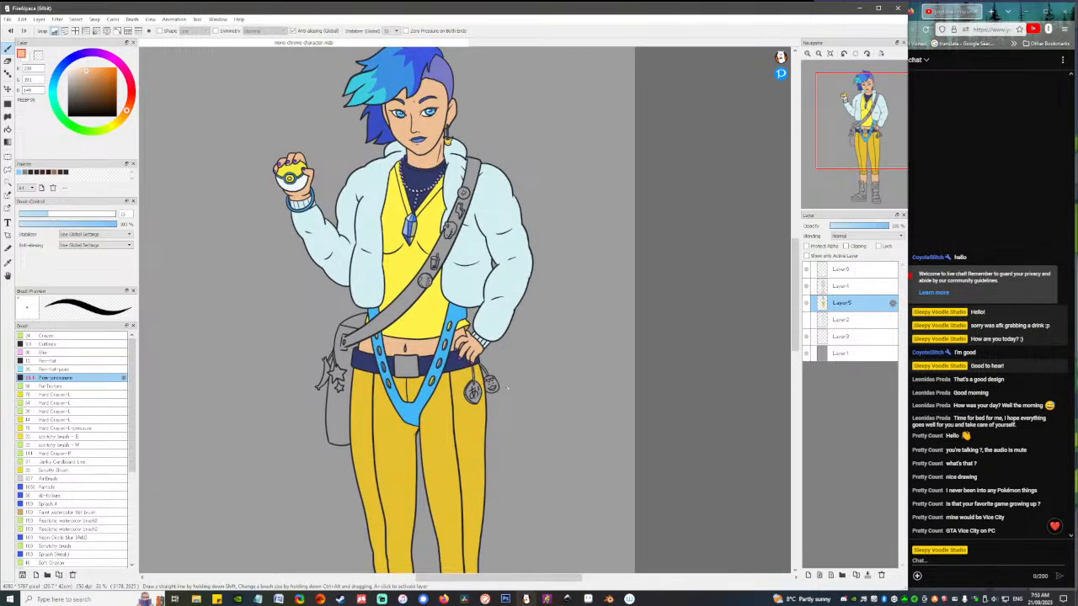
{"action": "left_click_drag", "start_coordinate": [513, 380], "coordinate": [522, 357]}
{"action": "left_click", "coordinate": [378, 209], "text": "alt"}
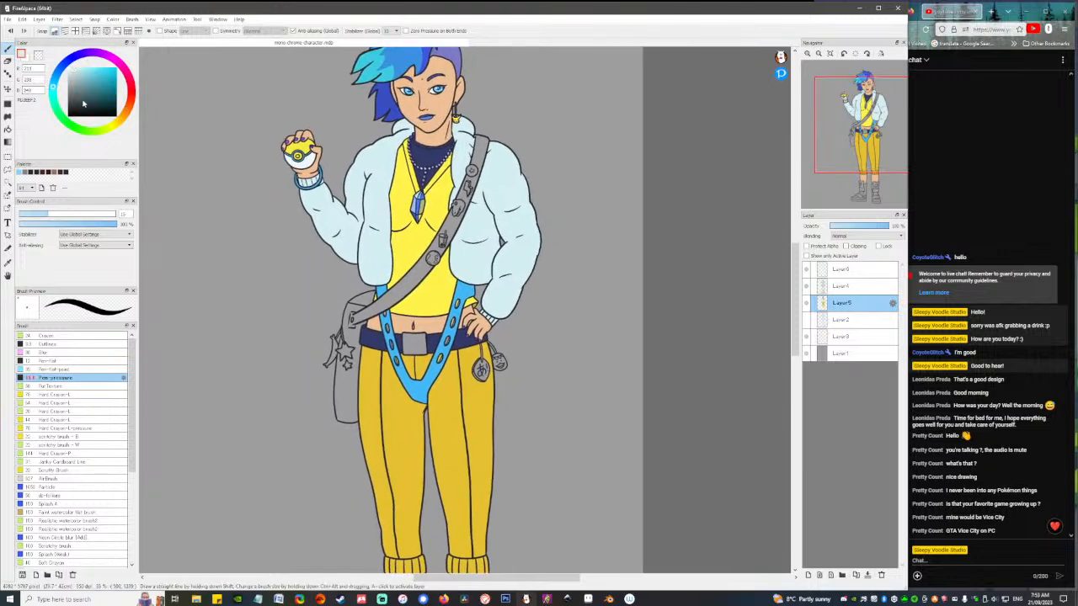
{"action": "key", "text": "g"}
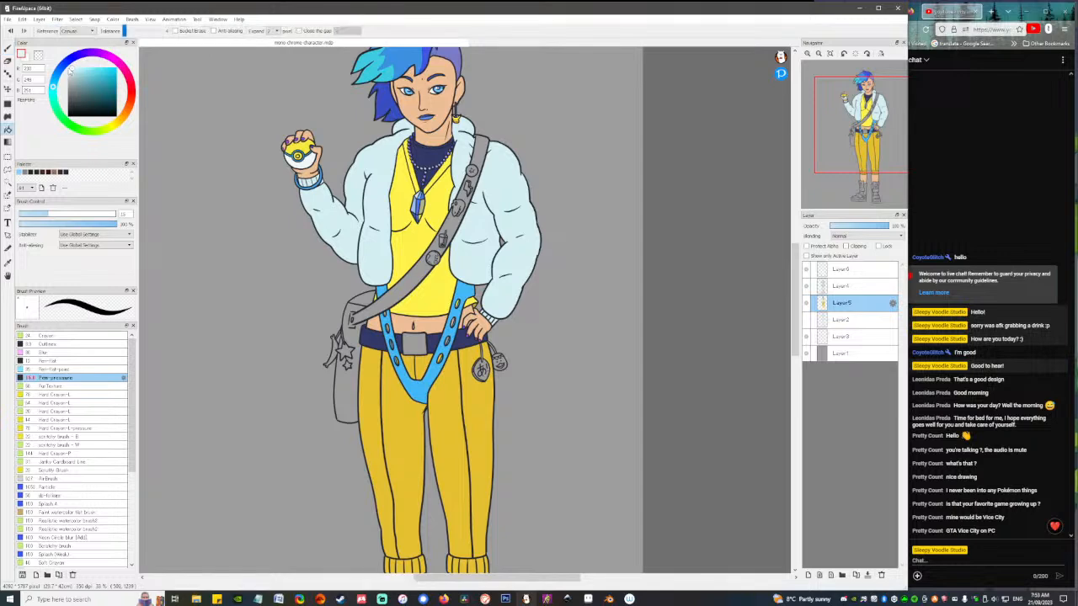
{"action": "left_click", "coordinate": [368, 227]}
{"action": "left_click", "coordinate": [494, 179]}
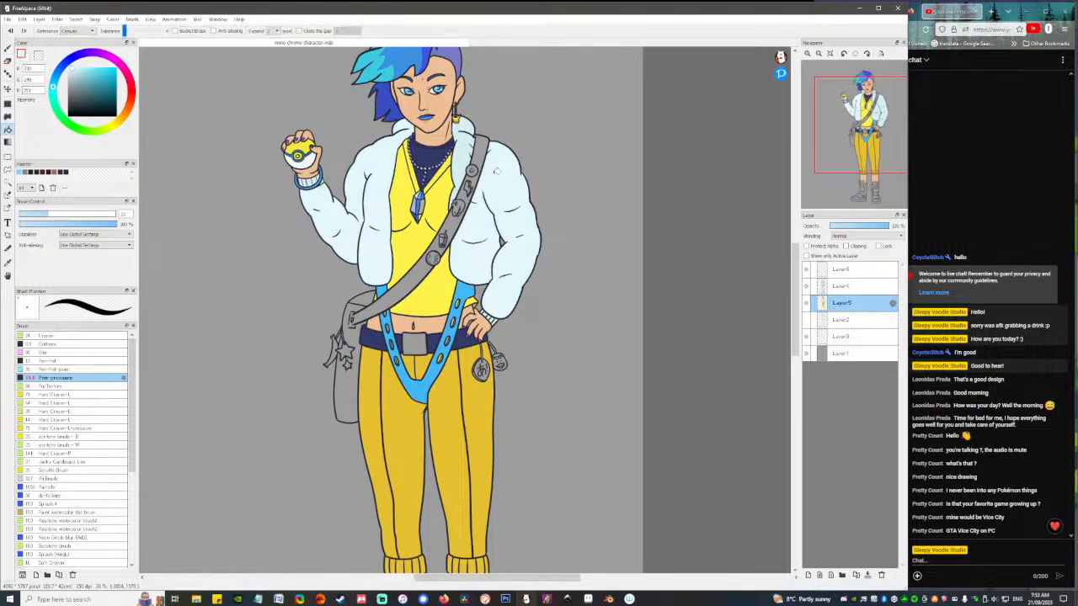
{"action": "left_click", "coordinate": [470, 149]}
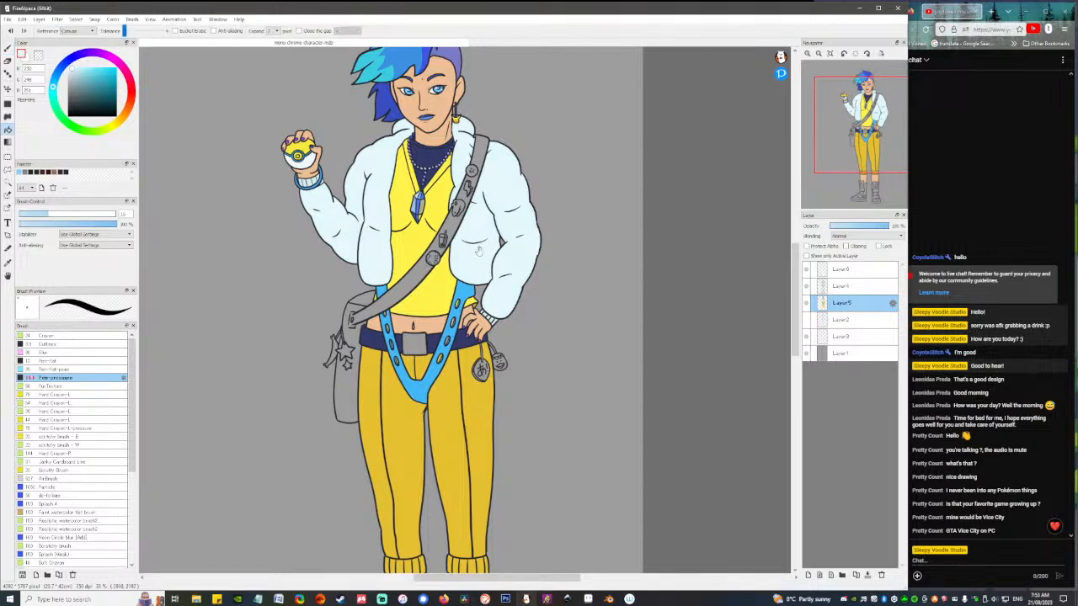
Fill the belt buckle with a pale periwinkle blue adjusted from the belt's sampled navy.
{"action": "left_click_drag", "start_coordinate": [478, 251], "coordinate": [468, 271]}
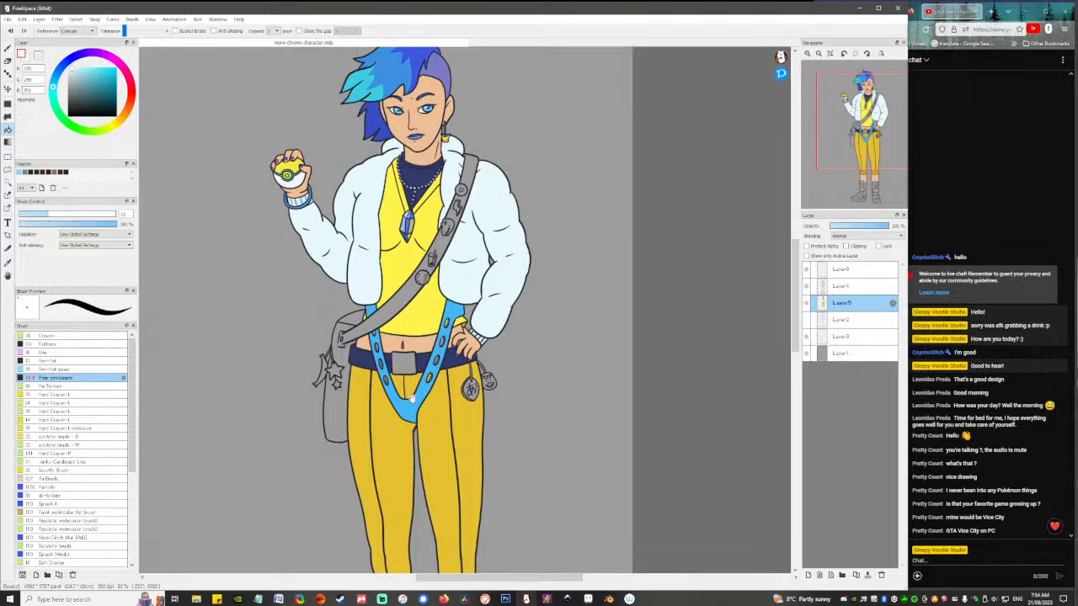
{"action": "mouse_move", "coordinate": [413, 395]}
{"action": "left_mouse_down"}
{"action": "mouse_move", "coordinate": [418, 354]}
{"action": "mouse_move", "coordinate": [409, 376]}
{"action": "left_mouse_up"}
{"action": "right_click", "coordinate": [419, 338]}
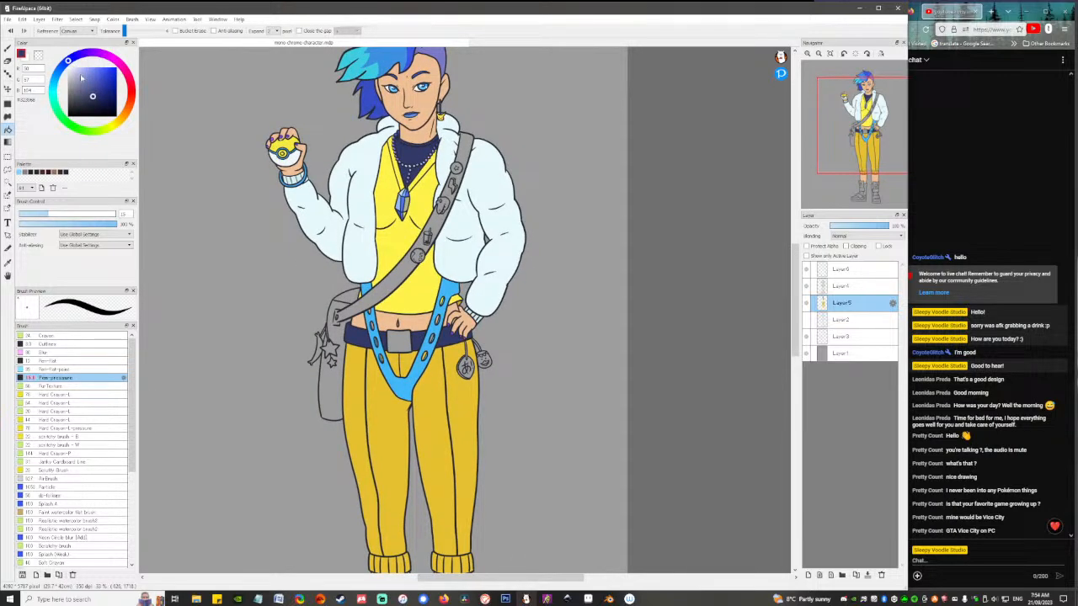
{"action": "left_click_drag", "start_coordinate": [82, 77], "coordinate": [77, 70]}
{"action": "left_click", "coordinate": [397, 338]}
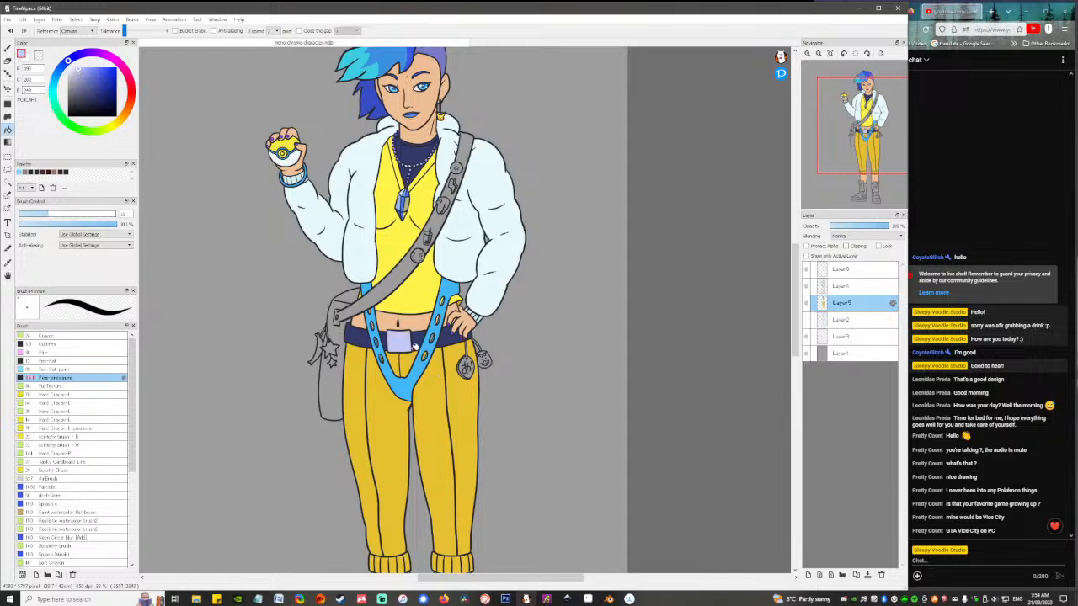
{"action": "left_click", "coordinate": [59, 68]}
{"action": "left_click", "coordinate": [396, 341]}
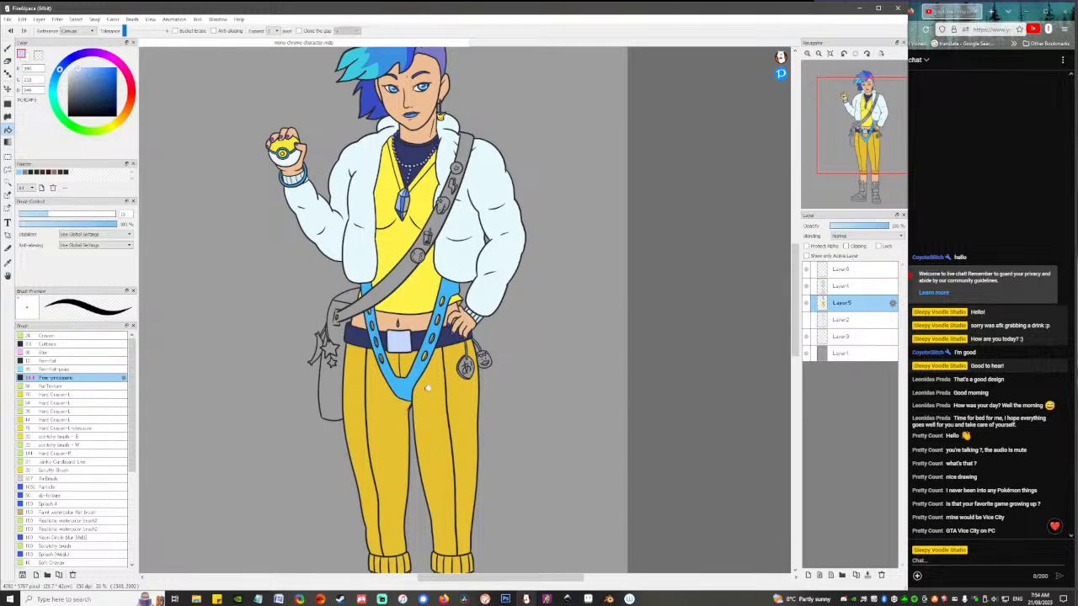
{"action": "left_click", "coordinate": [64, 67]}
Paint wavy dark blue reflections across the buckle and fill its upper-left and lower-right corners, leaving a pale diagonal band.
{"action": "scroll", "coordinate": [413, 371], "scroll_direction": "up", "scroll_amount": 5}
{"action": "key", "text": "b"}
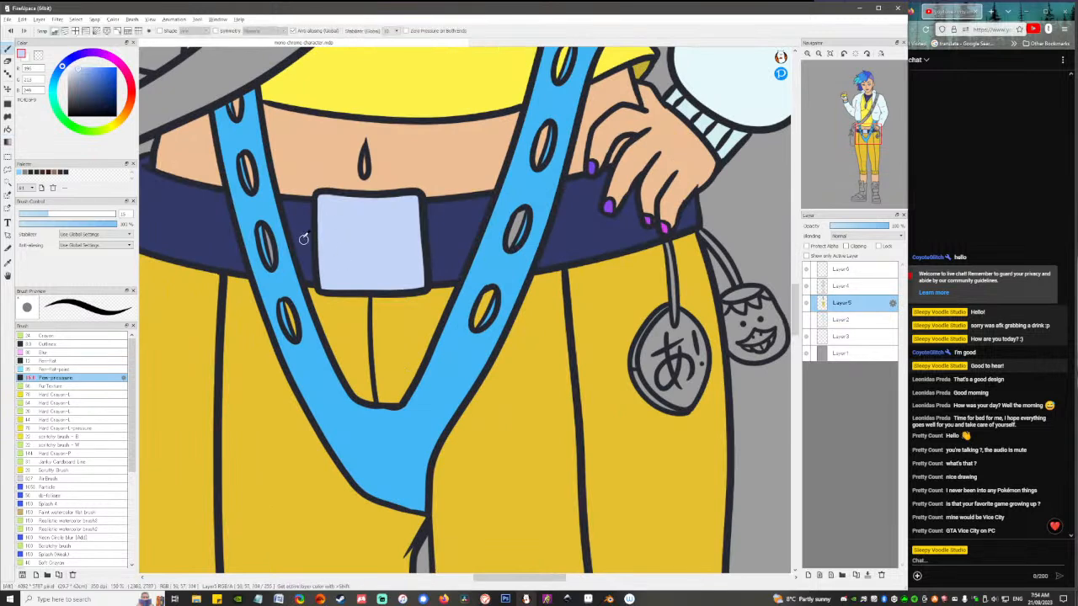
{"action": "left_click", "coordinate": [93, 88]}
{"action": "left_click_drag", "start_coordinate": [93, 88], "coordinate": [92, 87]}
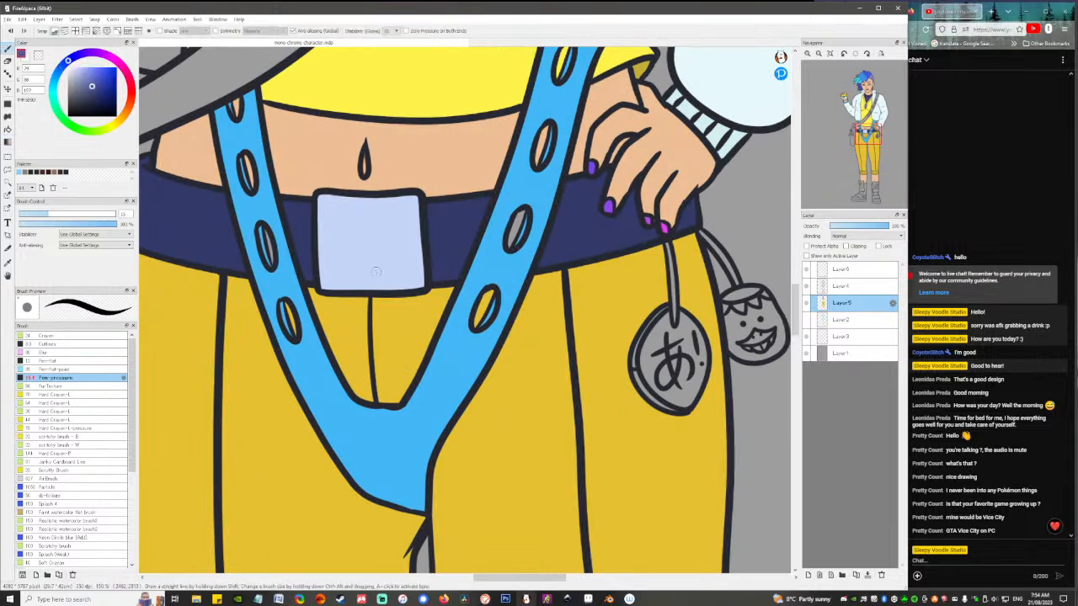
{"action": "mouse_move", "coordinate": [370, 293]}
{"action": "left_mouse_down"}
{"action": "mouse_move", "coordinate": [383, 266]}
{"action": "mouse_move", "coordinate": [416, 225]}
{"action": "left_mouse_up"}
{"action": "key", "text": "ctrl+z"}
{"action": "left_click_drag", "start_coordinate": [352, 292], "coordinate": [422, 224]}
{"action": "key", "text": "ctrl+z"}
{"action": "left_click_drag", "start_coordinate": [365, 287], "coordinate": [421, 225]}
{"action": "mouse_move", "coordinate": [322, 290]}
{"action": "left_mouse_down"}
{"action": "mouse_move", "coordinate": [330, 265]}
{"action": "mouse_move", "coordinate": [421, 192]}
{"action": "left_mouse_up"}
{"action": "key", "text": "f"}
{"action": "left_click", "coordinate": [417, 199]}
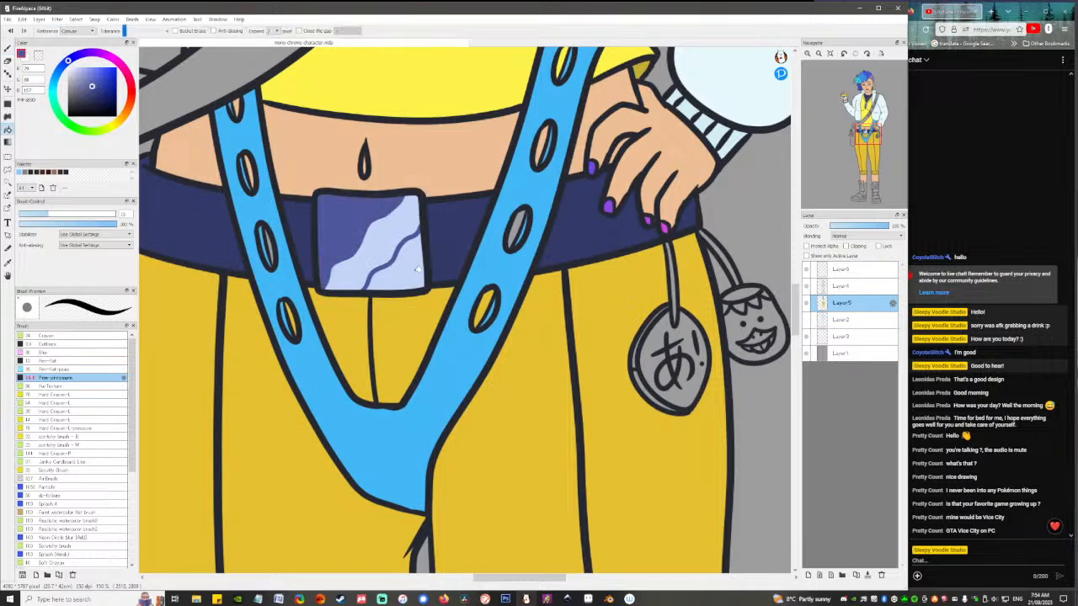
{"action": "left_click", "coordinate": [409, 289]}
Add mid-blue wavy bands to the buckle between its dark corners and the pale diagonal streak, filling the enclosed areas.
{"action": "key", "text": "b"}
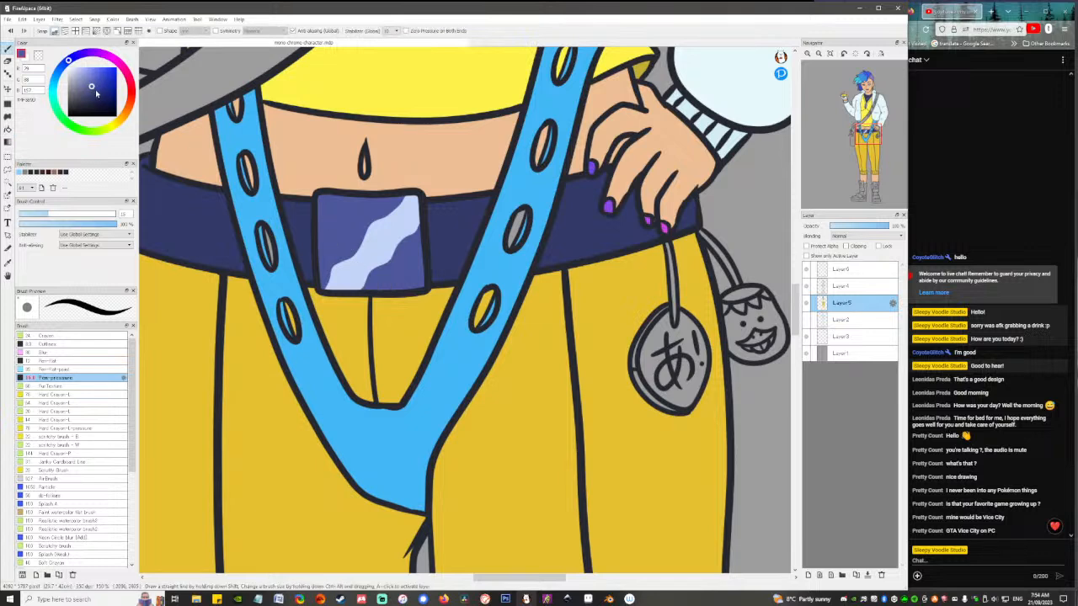
{"action": "left_click_drag", "start_coordinate": [96, 93], "coordinate": [92, 78]}
{"action": "left_click_drag", "start_coordinate": [315, 246], "coordinate": [365, 198]}
{"action": "key", "text": "ctrl+z"}
{"action": "left_click_drag", "start_coordinate": [313, 257], "coordinate": [382, 191]}
{"action": "left_click_drag", "start_coordinate": [381, 292], "coordinate": [417, 238]}
{"action": "key", "text": "g"}
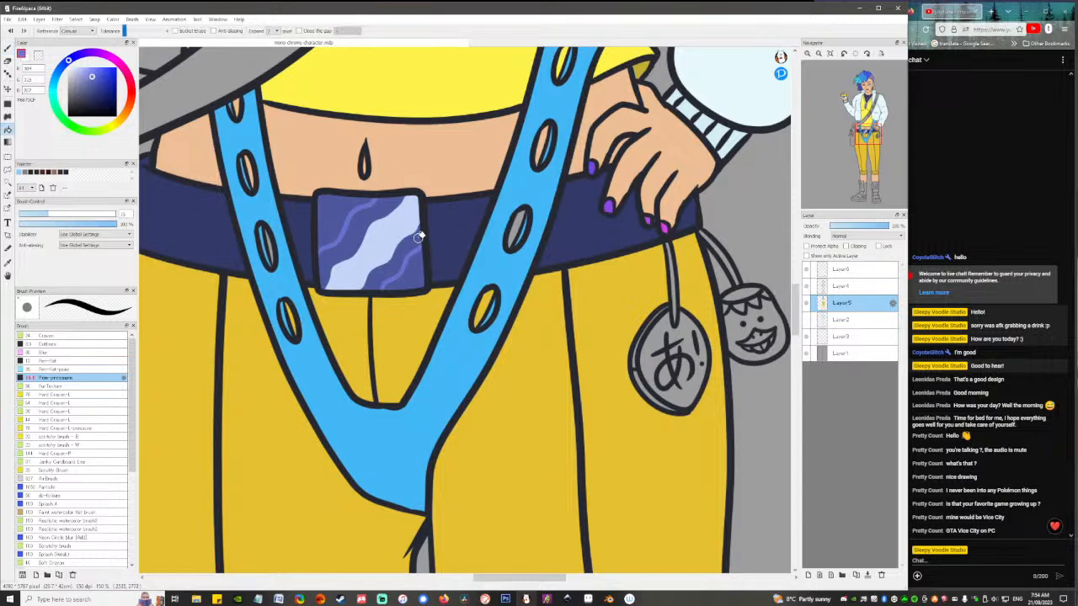
{"action": "left_click", "coordinate": [371, 236]}
{"action": "left_click", "coordinate": [402, 260]}
Paint a lighter, near-white highlight along the buckle's pale diagonal streak, touching up its edges with the sampled pale blue.
{"action": "left_click", "coordinate": [389, 229], "text": "alt"}
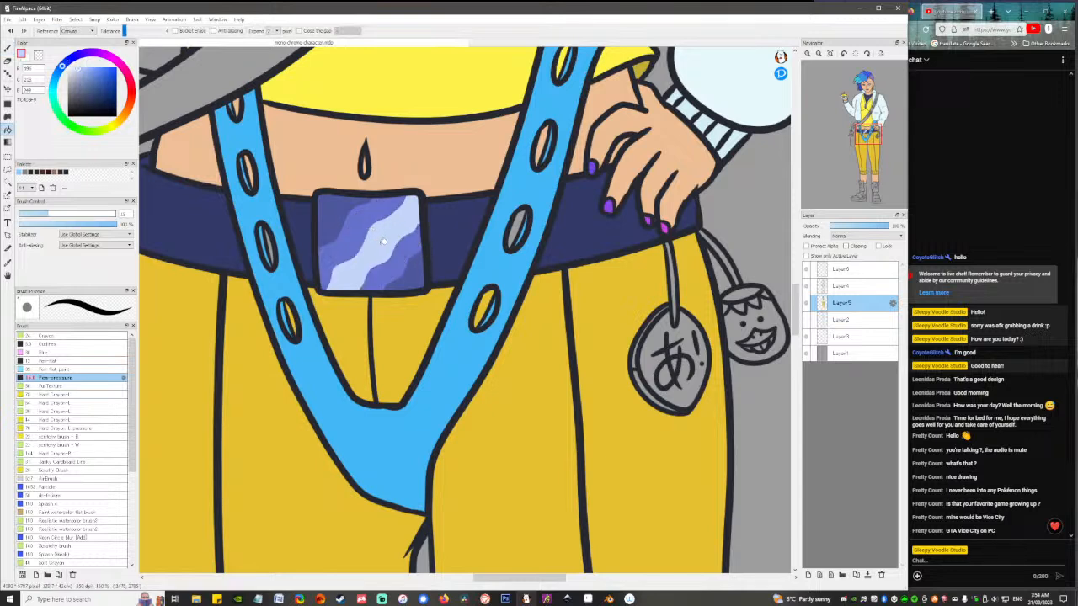
{"action": "left_click", "coordinate": [387, 272]}
{"action": "key", "text": "b"}
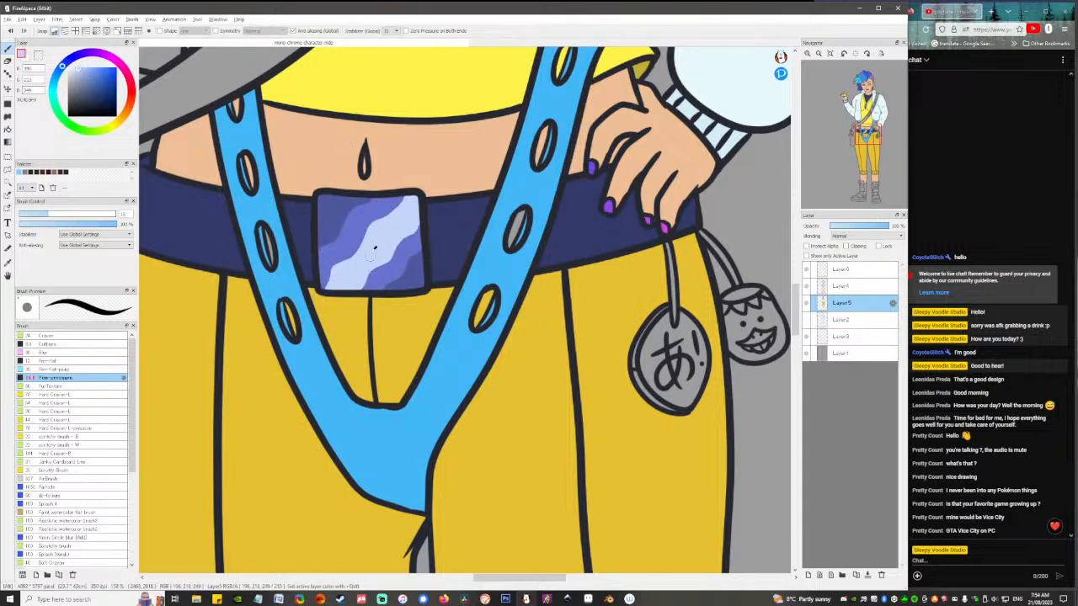
{"action": "left_click", "coordinate": [74, 70]}
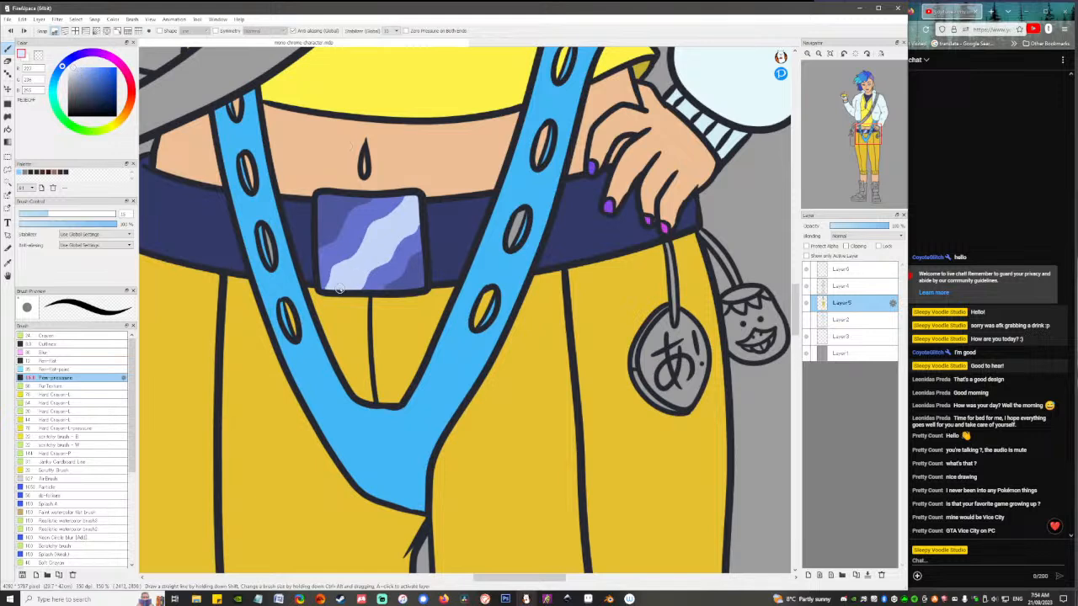
{"action": "left_click_drag", "start_coordinate": [335, 293], "coordinate": [421, 195]}
{"action": "mouse_move", "coordinate": [377, 249]}
{"action": "left_mouse_down"}
{"action": "mouse_move", "coordinate": [417, 202]}
{"action": "mouse_move", "coordinate": [390, 213]}
{"action": "mouse_move", "coordinate": [406, 197]}
{"action": "mouse_move", "coordinate": [382, 223]}
{"action": "mouse_move", "coordinate": [408, 195]}
{"action": "mouse_move", "coordinate": [324, 288]}
{"action": "left_mouse_up"}
{"action": "right_click", "coordinate": [397, 209]}
{"action": "key", "text": "ctrl+z"}
{"action": "left_click_drag", "start_coordinate": [427, 225], "coordinate": [388, 260]}
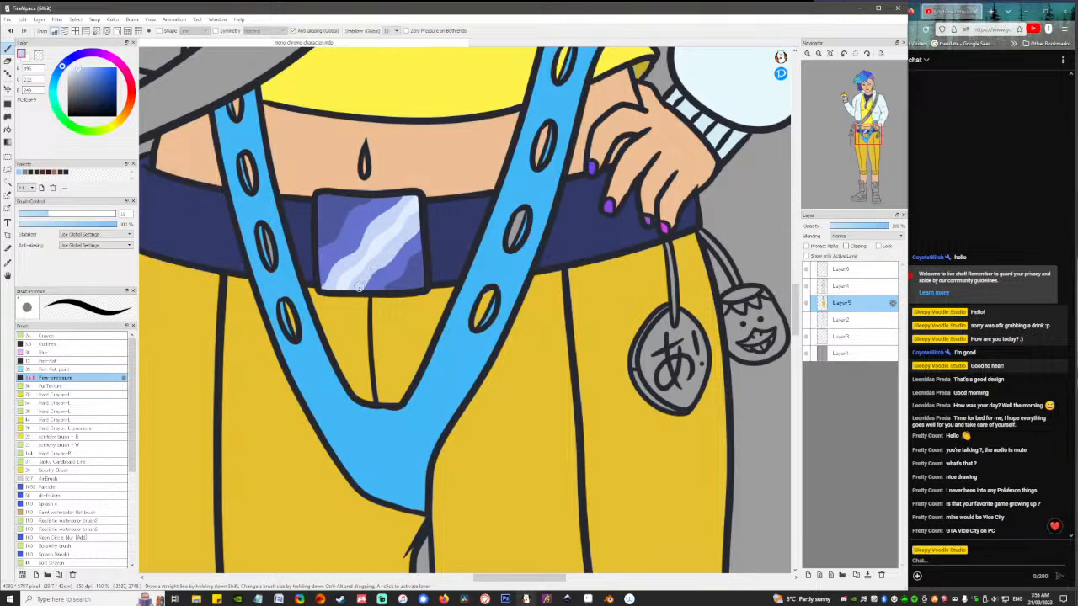
Paint a thin dark navy shadow along the buckle's bottom edge, using a darkened version of its sampled blue.
{"action": "left_click", "coordinate": [345, 207], "text": "alt"}
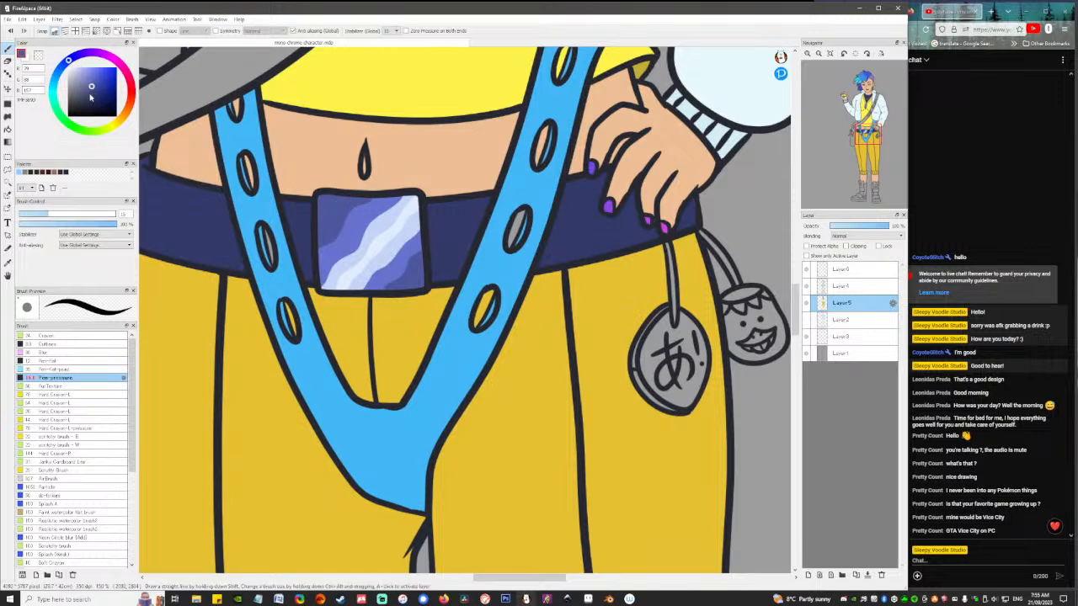
{"action": "left_click", "coordinate": [91, 96]}
{"action": "left_click_drag", "start_coordinate": [321, 289], "coordinate": [425, 283]}
{"action": "key", "text": "ctrl+z"}
{"action": "key", "text": "ctrl+z"}
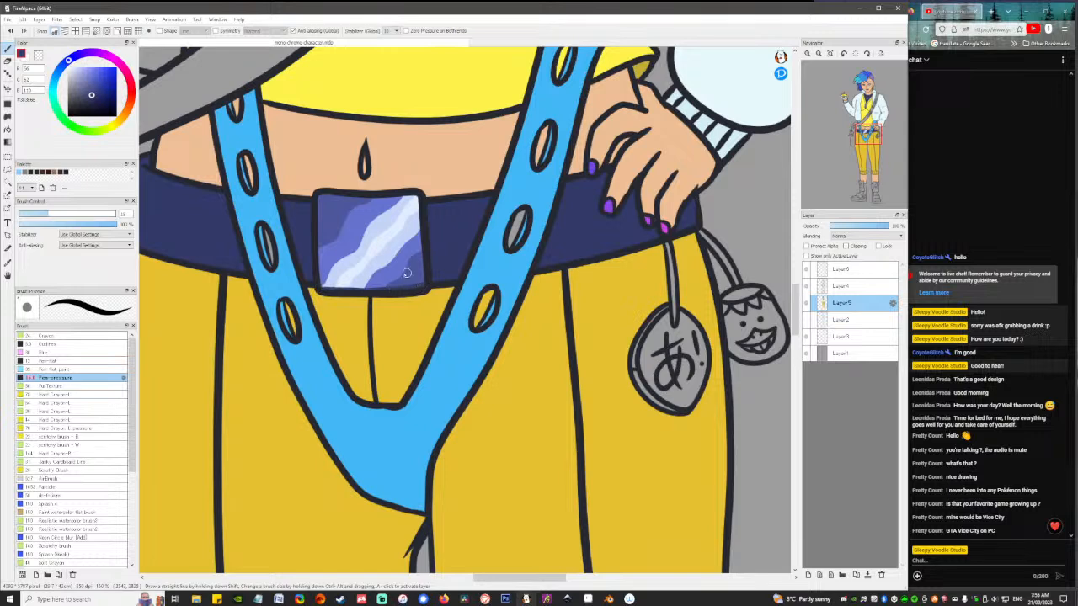
{"action": "key", "text": "ctrl+z"}
{"action": "left_click_drag", "start_coordinate": [320, 289], "coordinate": [426, 283]}
{"action": "key", "text": "ctrl+z"}
{"action": "left_click_drag", "start_coordinate": [320, 288], "coordinate": [428, 284]}
Paint a thin pale blue highlight along the buckle's top edge with the colour sampled from its diagonal streak.
{"action": "left_click", "coordinate": [373, 247], "text": "alt"}
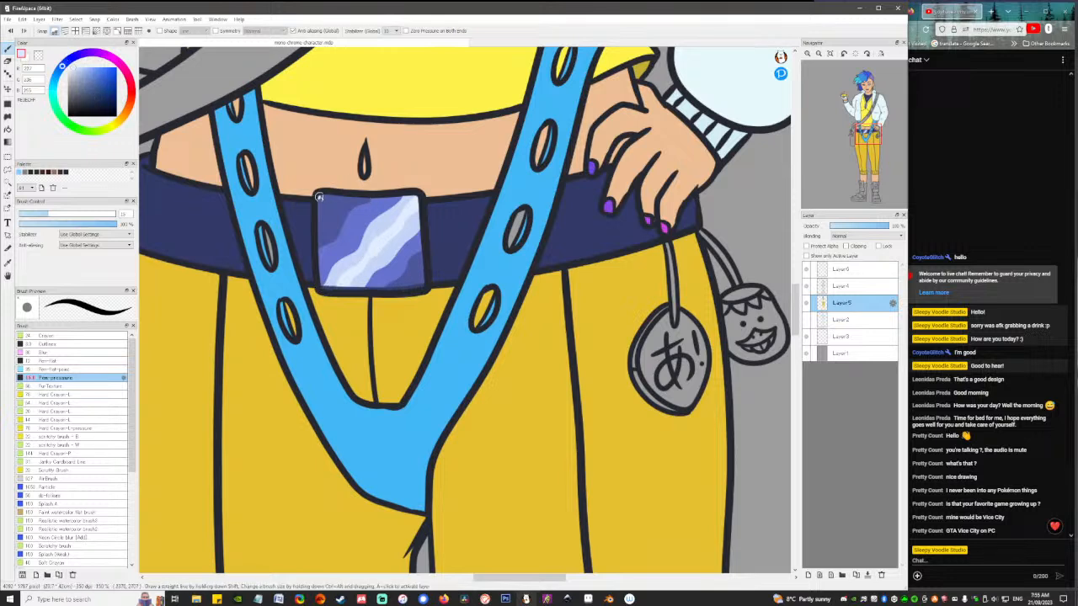
{"action": "left_click_drag", "start_coordinate": [320, 198], "coordinate": [410, 198]}
{"action": "key", "text": "ctrl+z"}
{"action": "left_click", "coordinate": [398, 218], "text": "alt"}
{"action": "left_click_drag", "start_coordinate": [326, 197], "coordinate": [422, 199]}
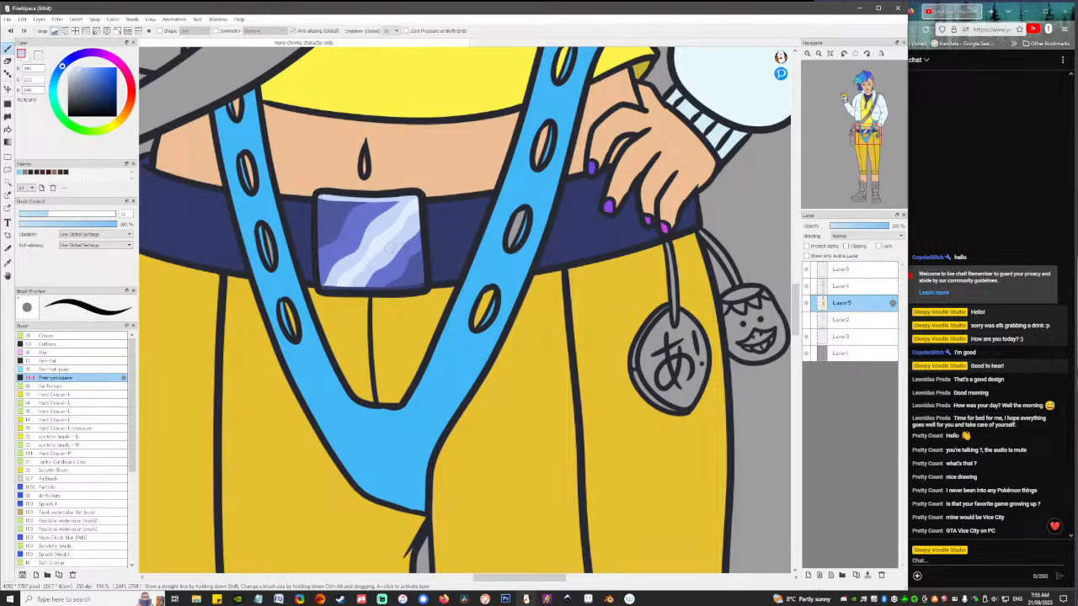
Fill the shoulder bag and its strap with the purple sampled from the shaved side of the hair.
{"action": "scroll", "coordinate": [390, 248], "scroll_direction": "down", "scroll_amount": 6}
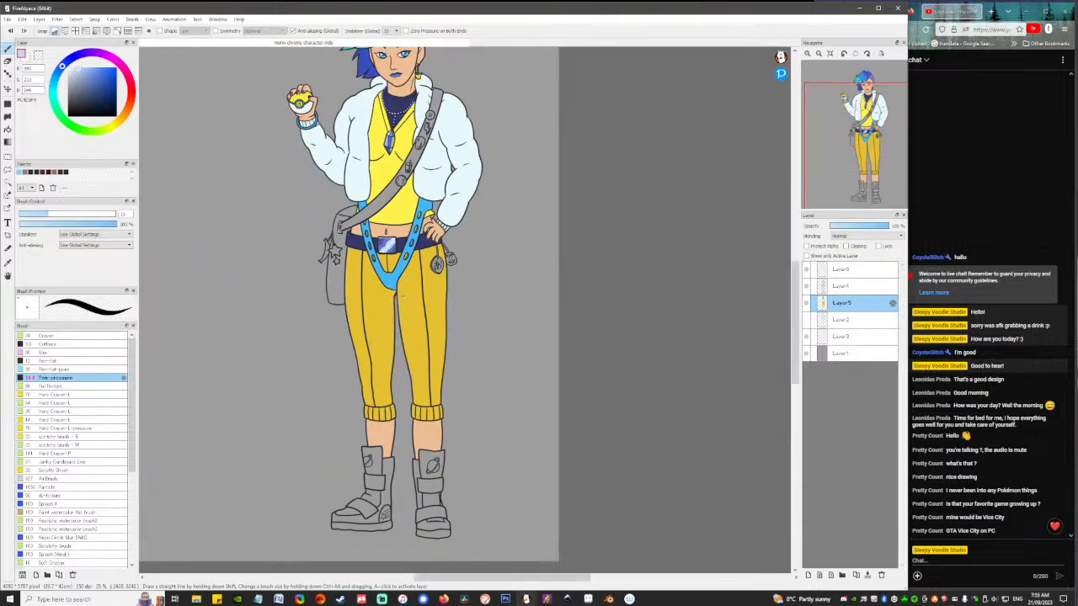
{"action": "left_click_drag", "start_coordinate": [492, 325], "coordinate": [505, 404]}
{"action": "left_click_drag", "start_coordinate": [448, 447], "coordinate": [460, 383]}
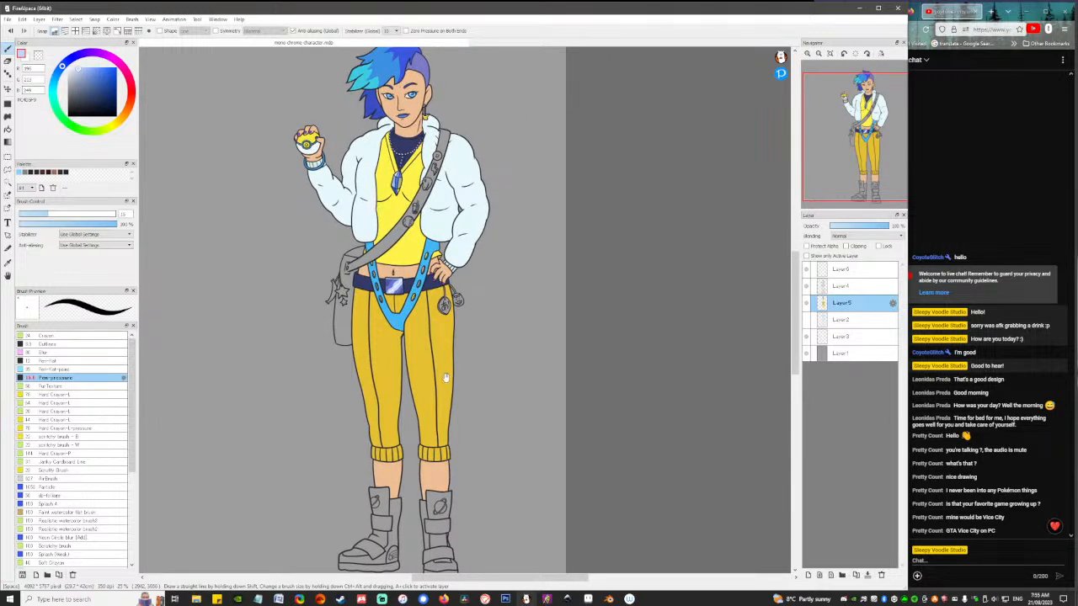
{"action": "left_click_drag", "start_coordinate": [449, 313], "coordinate": [447, 339]}
{"action": "left_click_drag", "start_coordinate": [389, 306], "coordinate": [393, 254]}
{"action": "scroll", "coordinate": [435, 403], "scroll_direction": "up", "scroll_amount": 3}
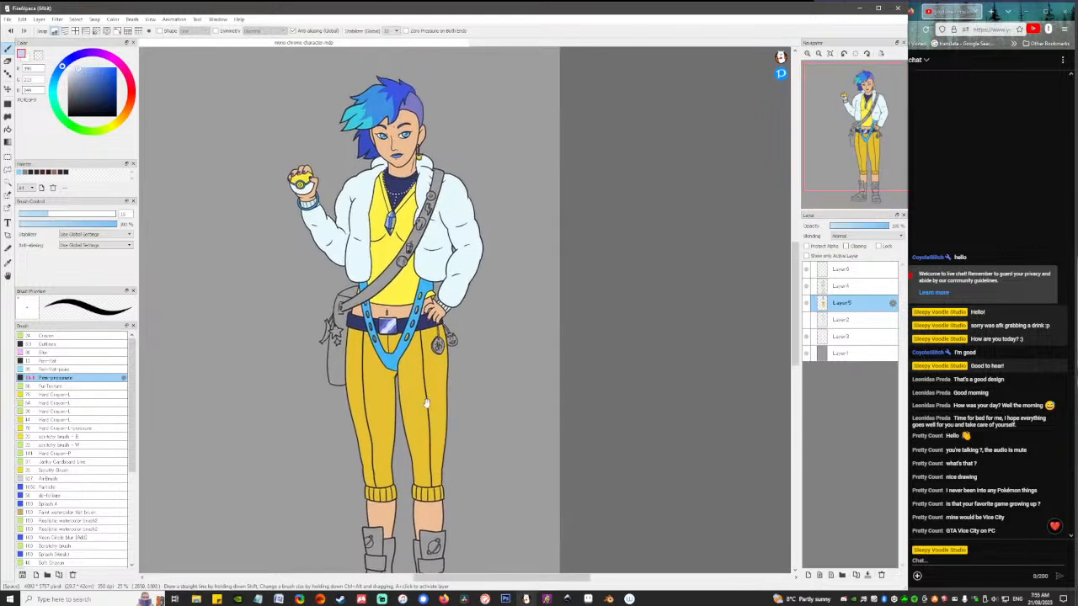
{"action": "mouse_move", "coordinate": [423, 401]}
{"action": "left_mouse_down"}
{"action": "mouse_move", "coordinate": [432, 449]}
{"action": "mouse_move", "coordinate": [397, 408]}
{"action": "mouse_move", "coordinate": [389, 421]}
{"action": "left_mouse_up"}
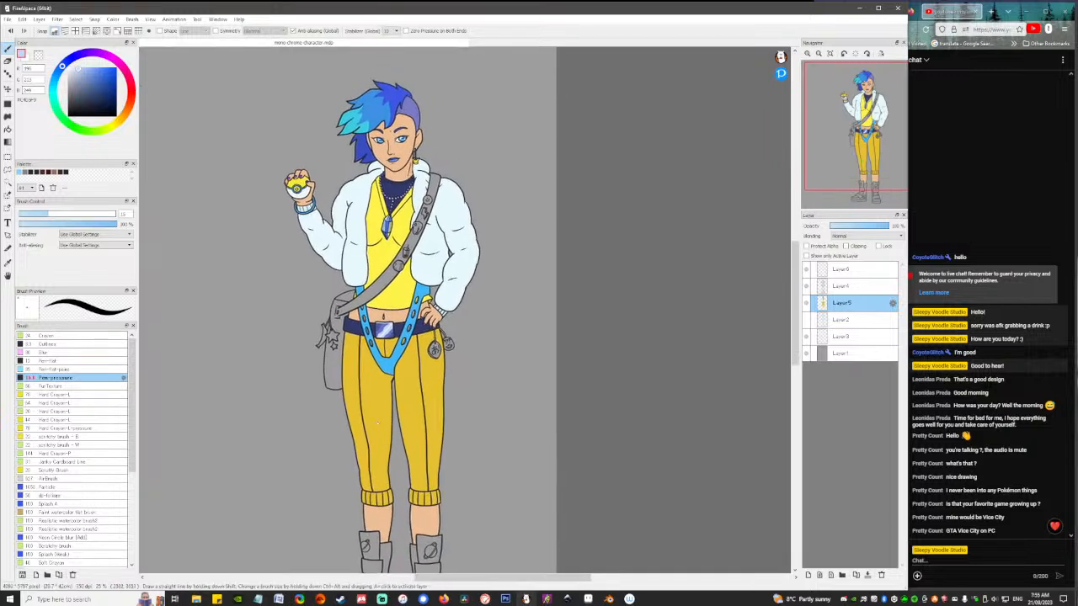
{"action": "key", "text": "g"}
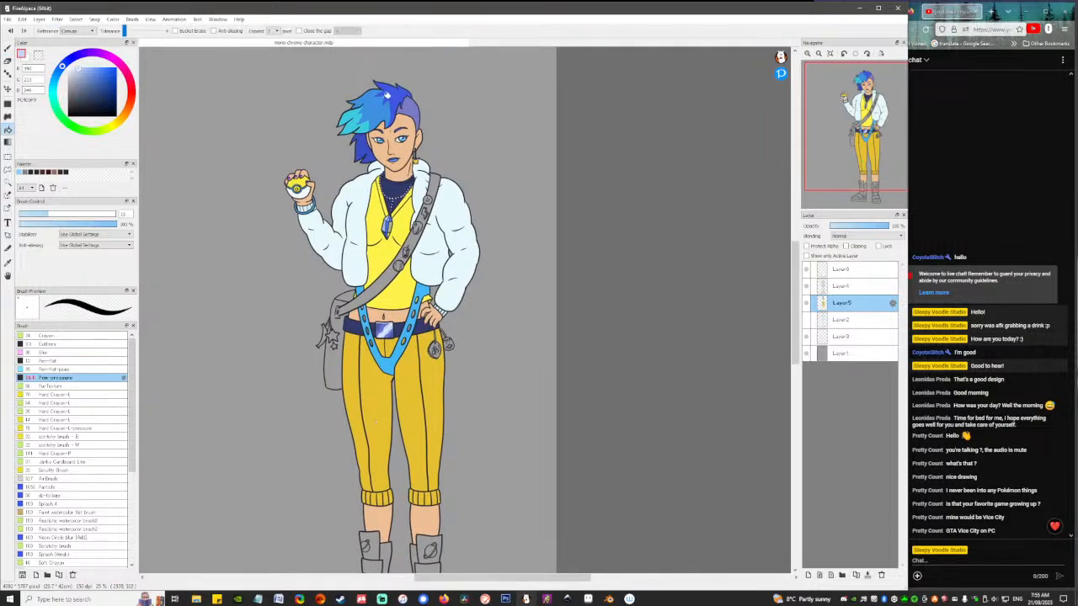
{"action": "right_click", "coordinate": [410, 119]}
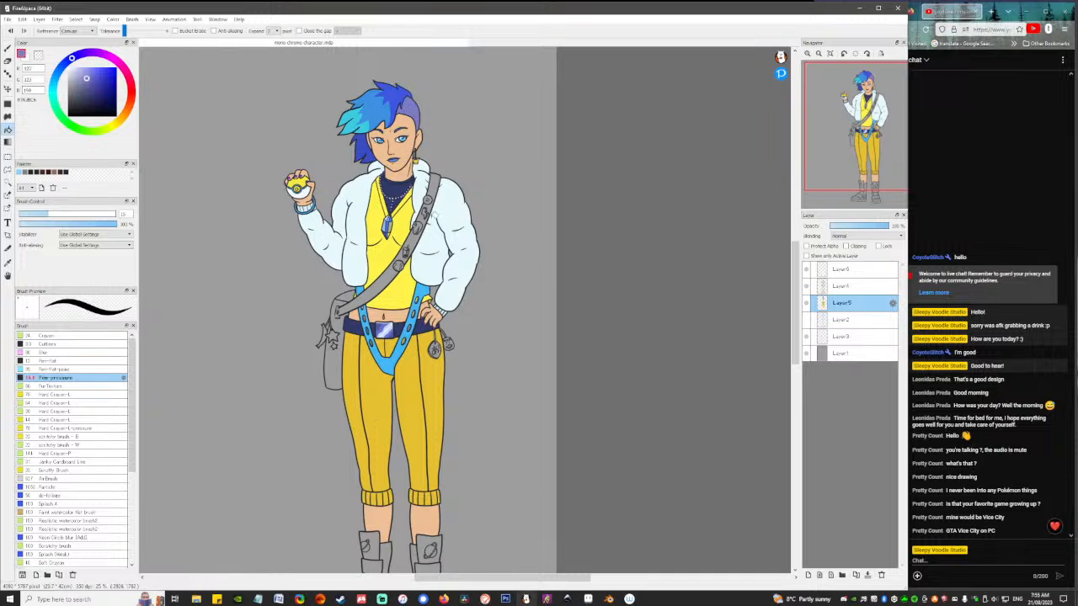
{"action": "left_click", "coordinate": [424, 218]}
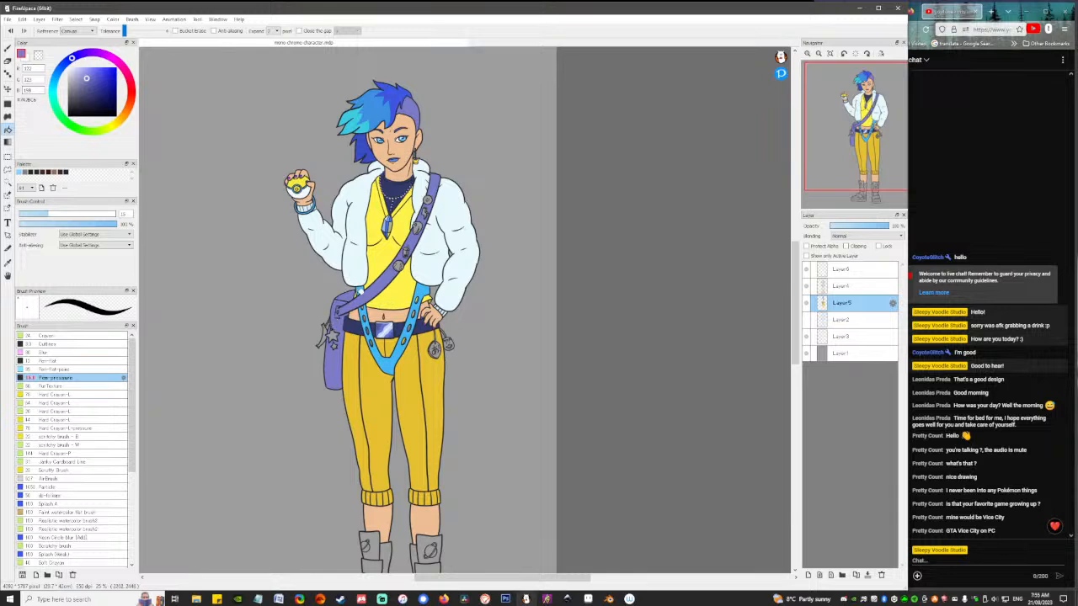
Refill the shoulder bag and its strap with a medium blue shifted from the purple.
{"action": "mouse_move", "coordinate": [447, 302]}
{"action": "left_mouse_down"}
{"action": "mouse_move", "coordinate": [473, 259]}
{"action": "mouse_move", "coordinate": [464, 279]}
{"action": "left_mouse_up"}
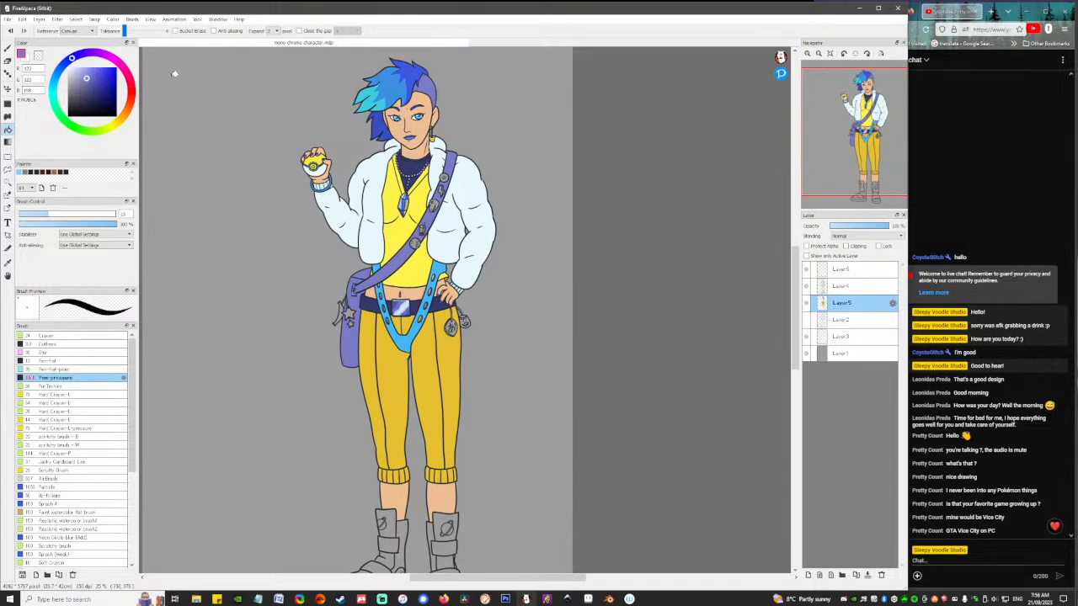
{"action": "mouse_move", "coordinate": [72, 59]}
{"action": "left_mouse_down"}
{"action": "mouse_move", "coordinate": [65, 65]}
{"action": "mouse_move", "coordinate": [98, 79]}
{"action": "left_mouse_up"}
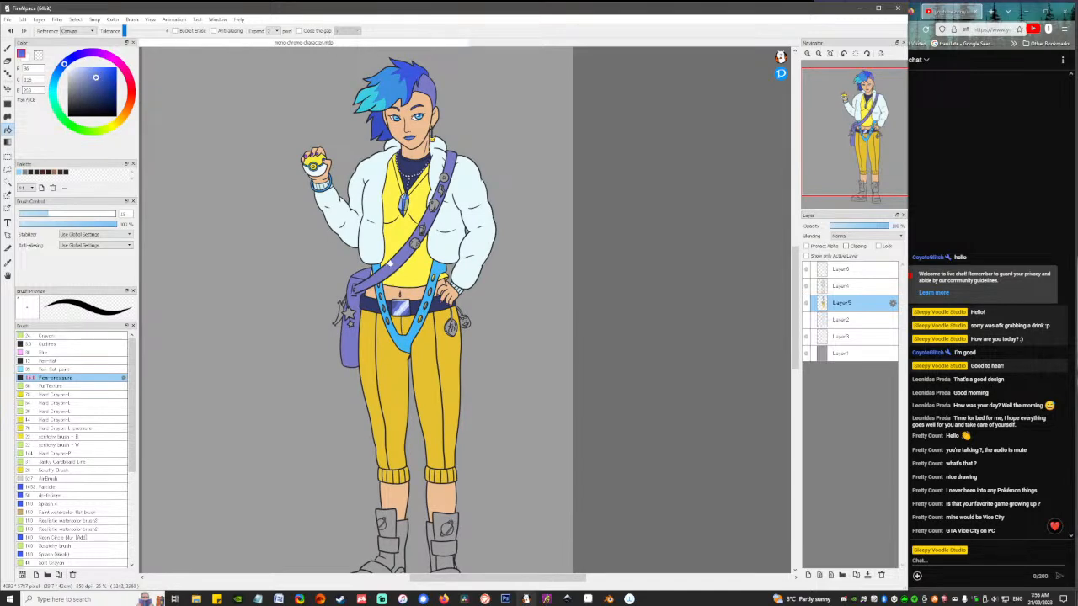
{"action": "left_click", "coordinate": [392, 264]}
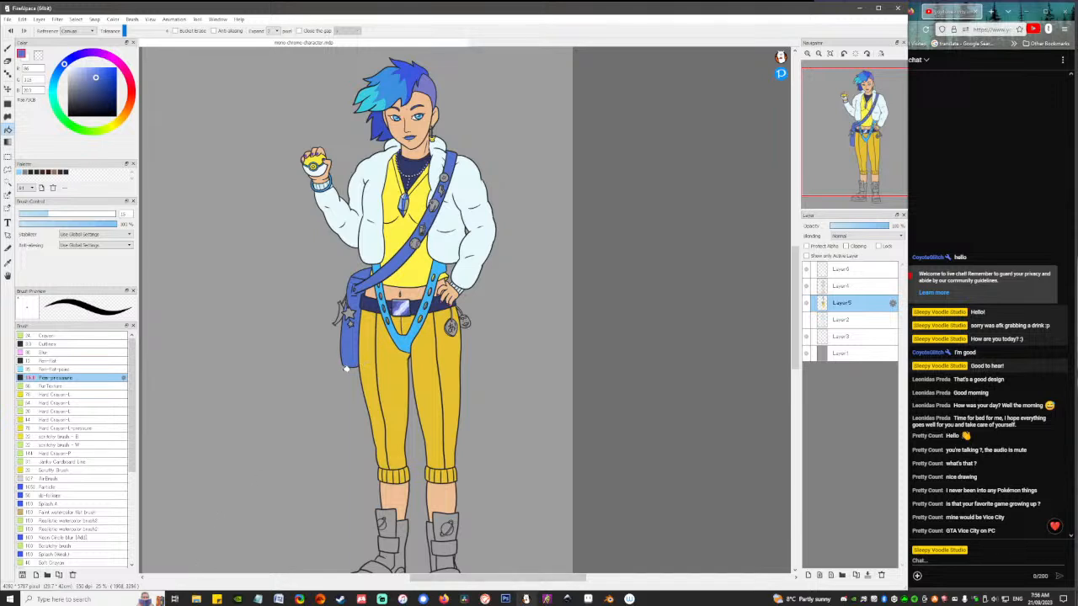
Refill the bag's shoulder strap with a dark, muted navy darkened from the bag's blue.
{"action": "left_click_drag", "start_coordinate": [458, 499], "coordinate": [456, 443]}
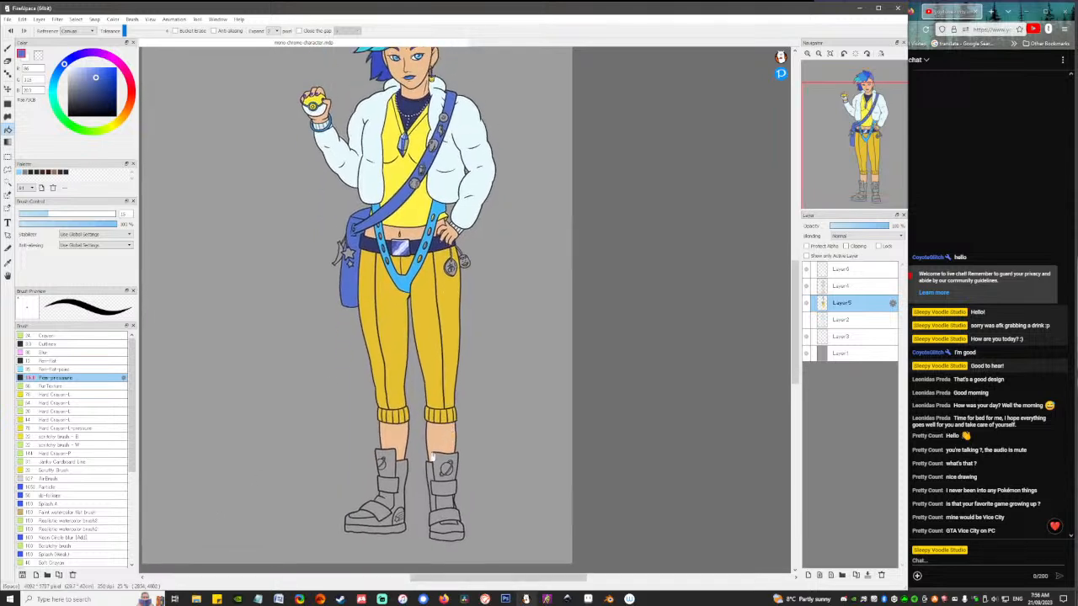
{"action": "left_click_drag", "start_coordinate": [437, 360], "coordinate": [434, 376]}
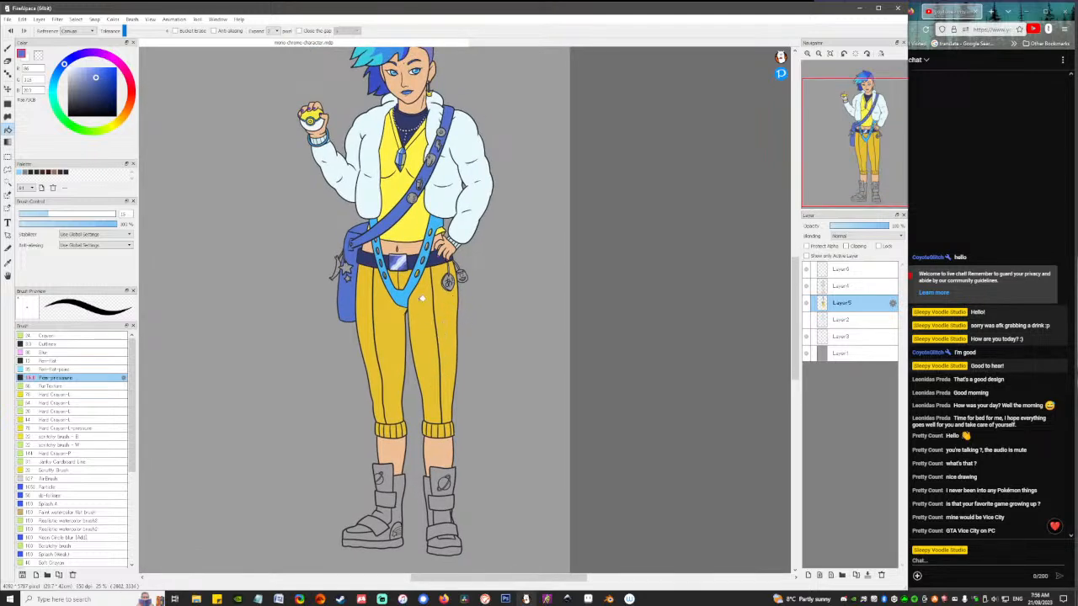
{"action": "scroll", "coordinate": [422, 299], "scroll_direction": "up", "scroll_amount": 5}
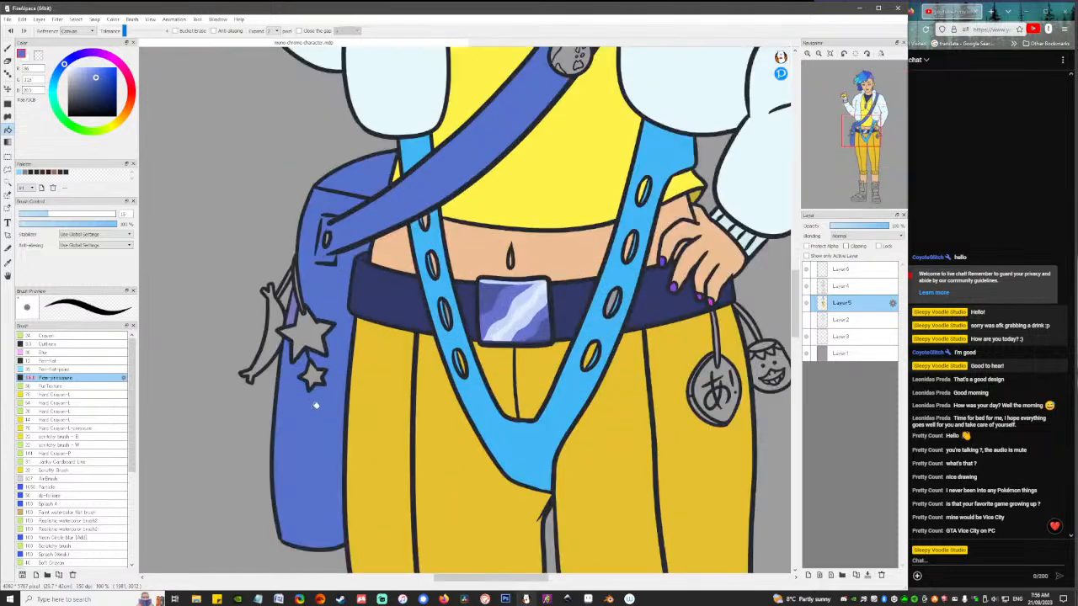
{"action": "key", "text": "b"}
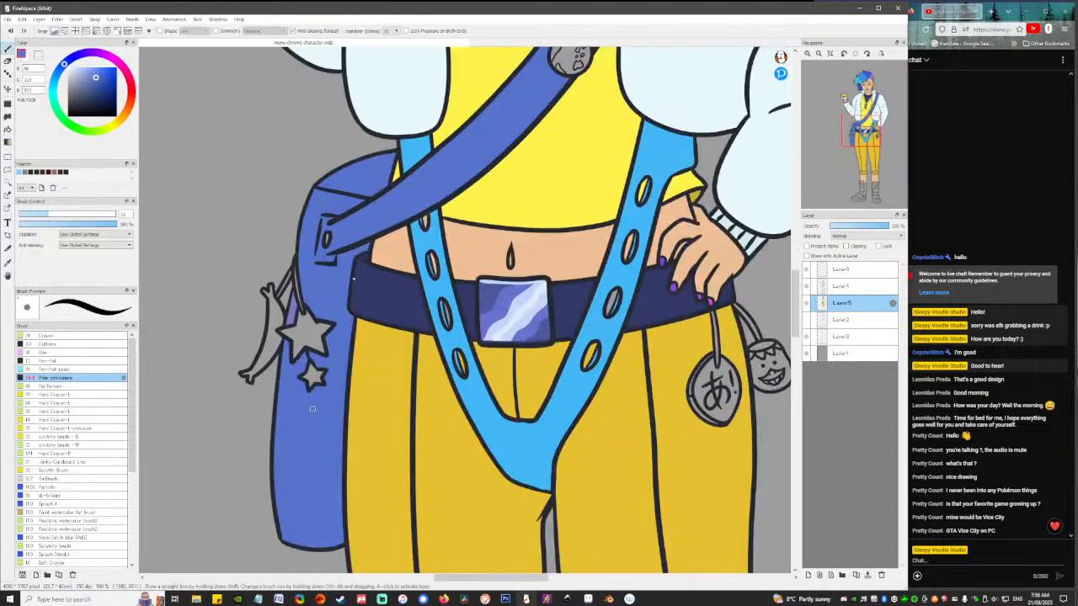
{"action": "left_click", "coordinate": [90, 95]}
{"action": "key", "text": "g"}
{"action": "left_click", "coordinate": [447, 184]}
{"action": "scroll", "coordinate": [448, 183], "scroll_direction": "down", "scroll_amount": 3}
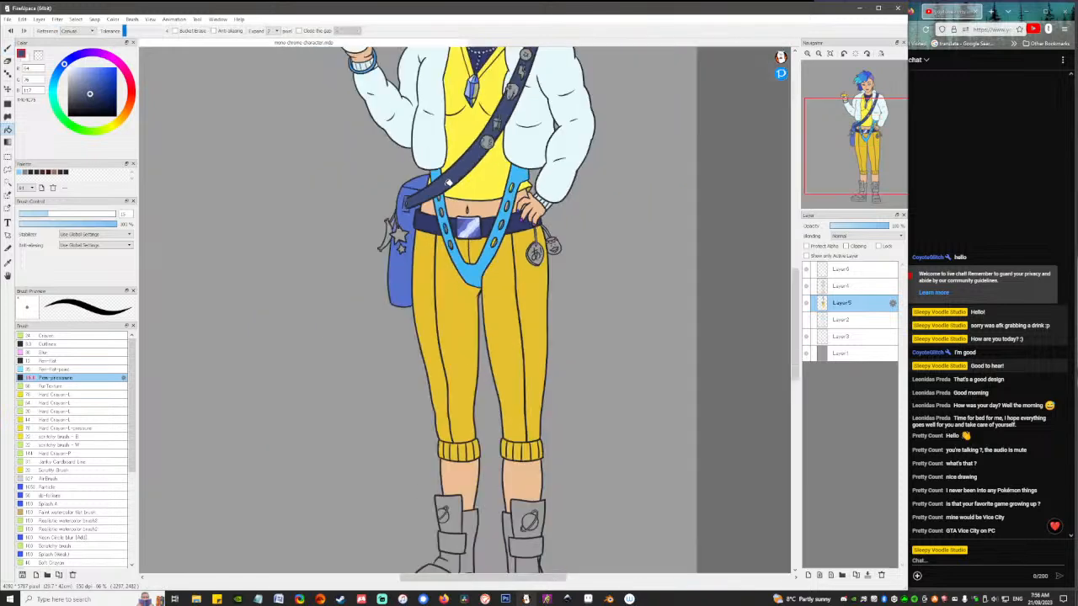
{"action": "scroll", "coordinate": [448, 183], "scroll_direction": "down", "scroll_amount": 4}
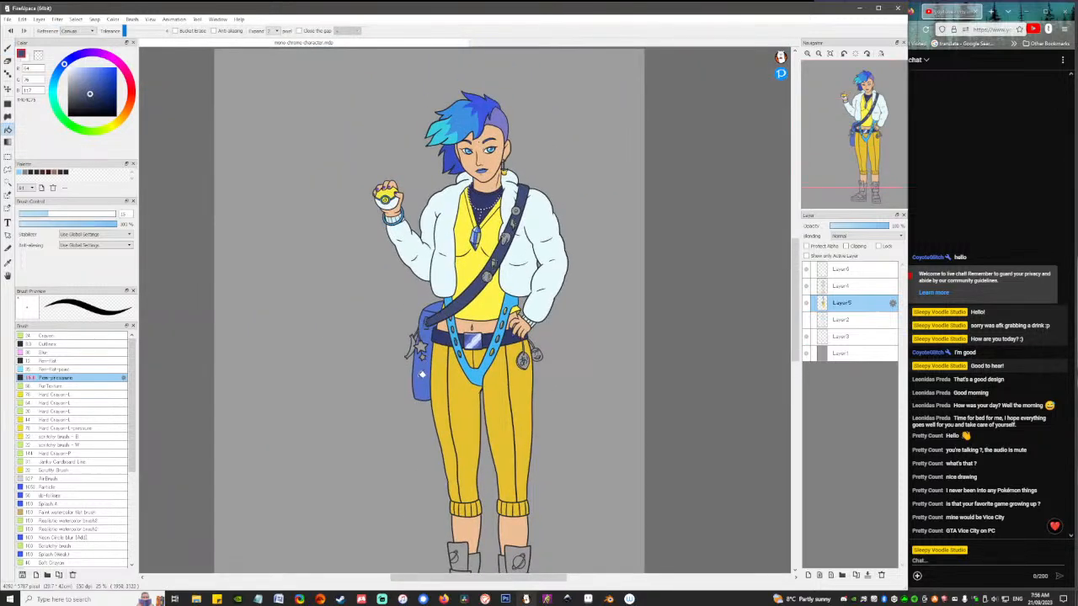
Fill the square tab where the strap meets the bag with a muted steel blue shifted from the bag's blue.
{"action": "left_click", "coordinate": [422, 374], "text": "alt"}
{"action": "scroll", "coordinate": [407, 314], "scroll_direction": "up", "scroll_amount": 4}
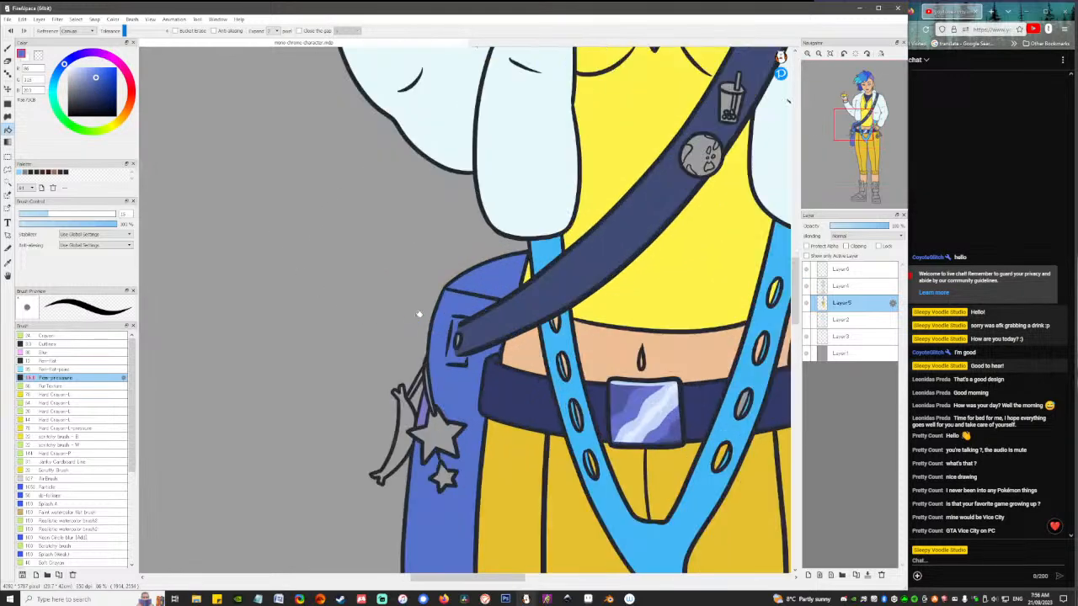
{"action": "key", "text": "b"}
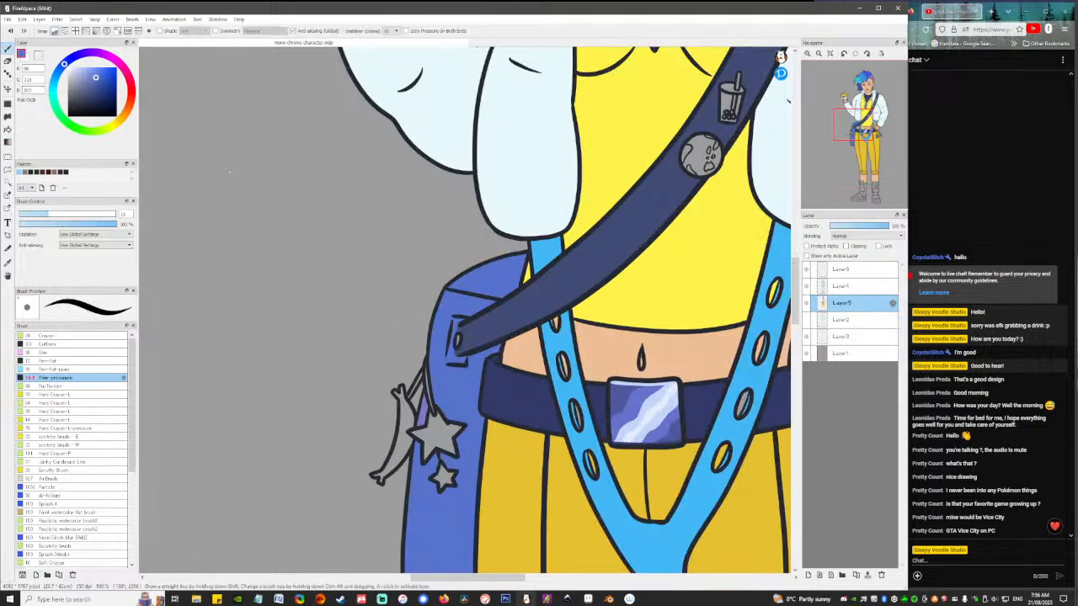
{"action": "left_click", "coordinate": [92, 90]}
{"action": "left_click", "coordinate": [60, 71]}
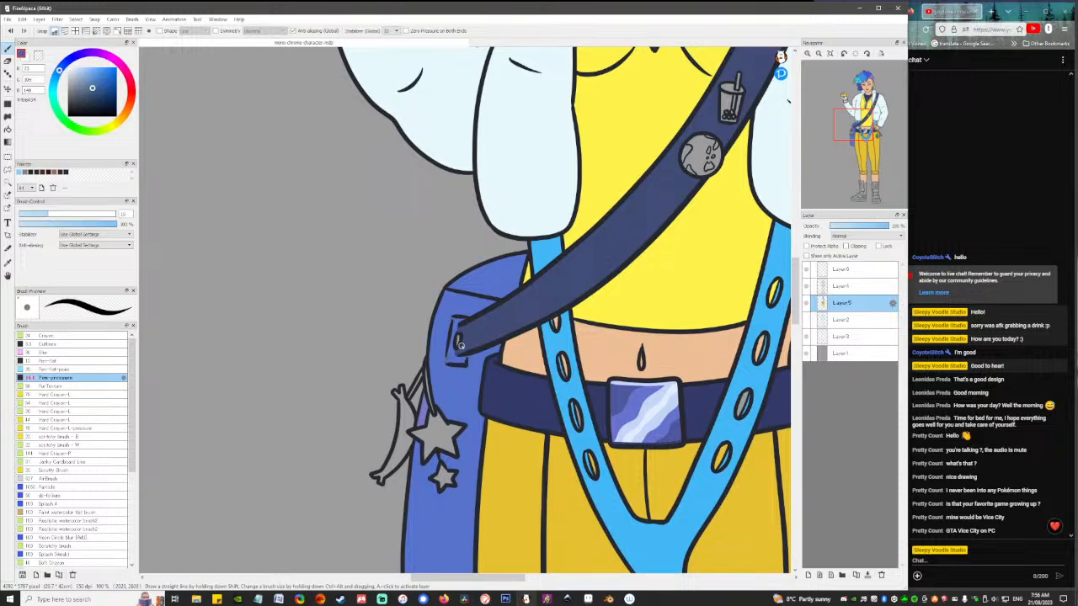
{"action": "key", "text": "g"}
{"action": "left_click", "coordinate": [456, 357]}
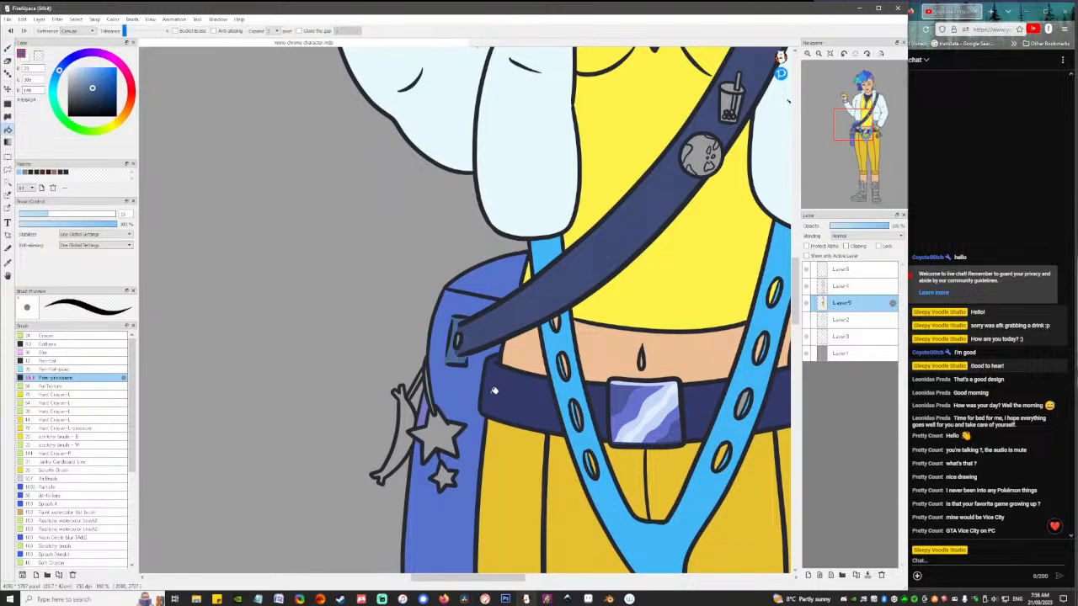
Refill the shoulder bag's main body below the flap with a darker shade of its own blue.
{"action": "left_click", "coordinate": [484, 288], "text": "alt"}
{"action": "left_click_drag", "start_coordinate": [498, 394], "coordinate": [480, 351]}
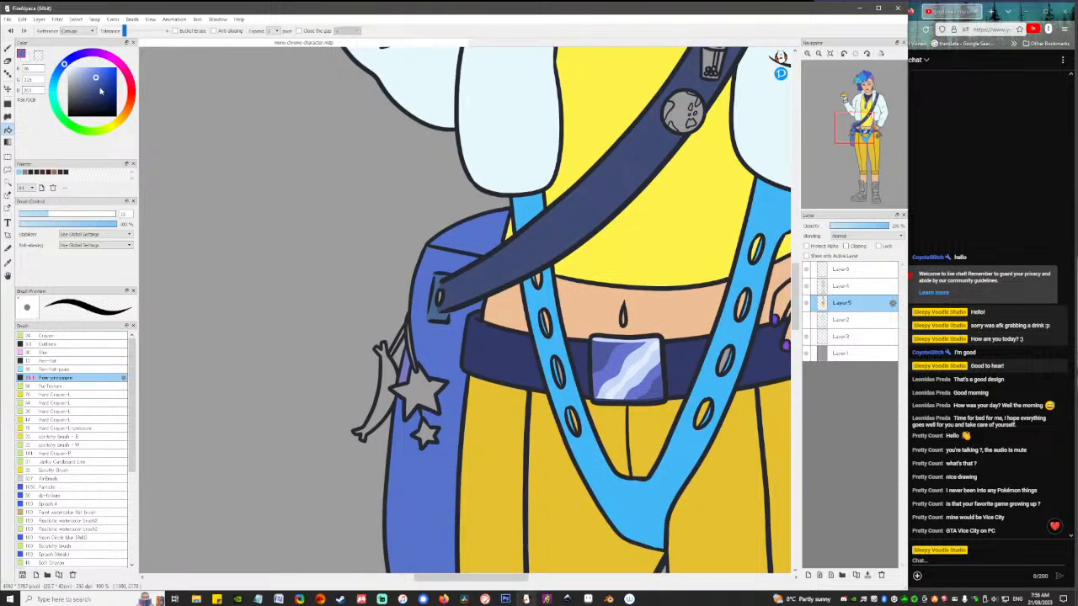
{"action": "left_click", "coordinate": [95, 87]}
{"action": "left_click", "coordinate": [446, 355]}
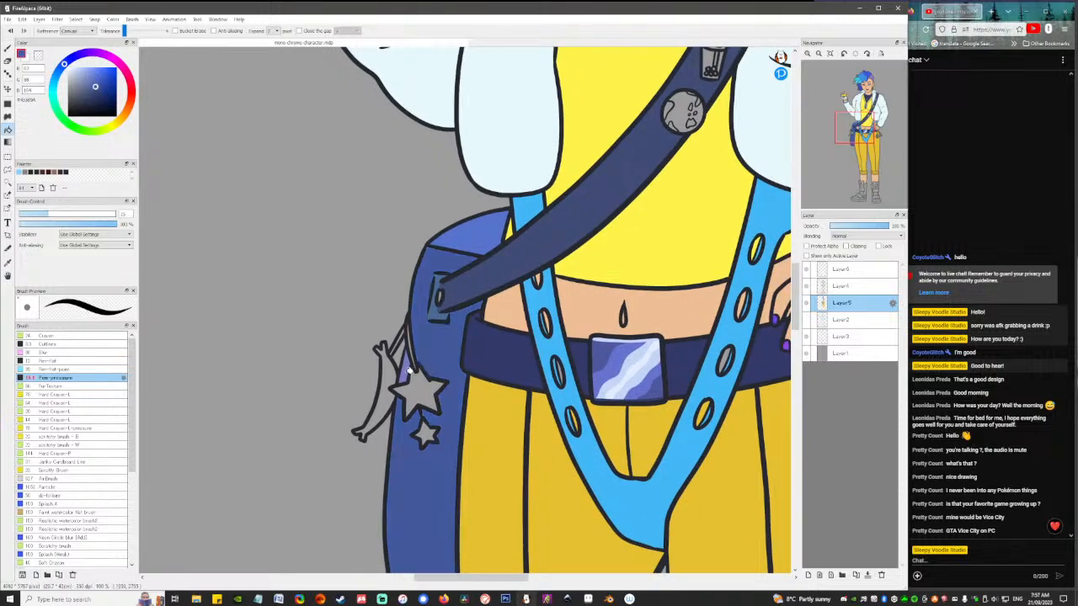
{"action": "key", "text": "ctrl+0"}
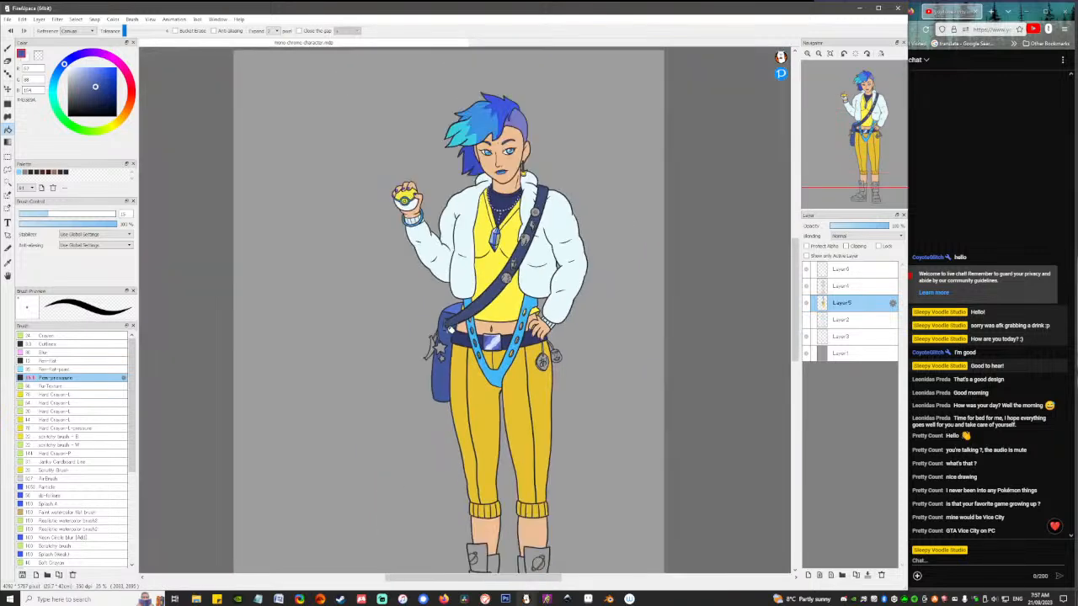
{"action": "left_click_drag", "start_coordinate": [601, 418], "coordinate": [599, 451]}
{"action": "left_click", "coordinate": [96, 82]}
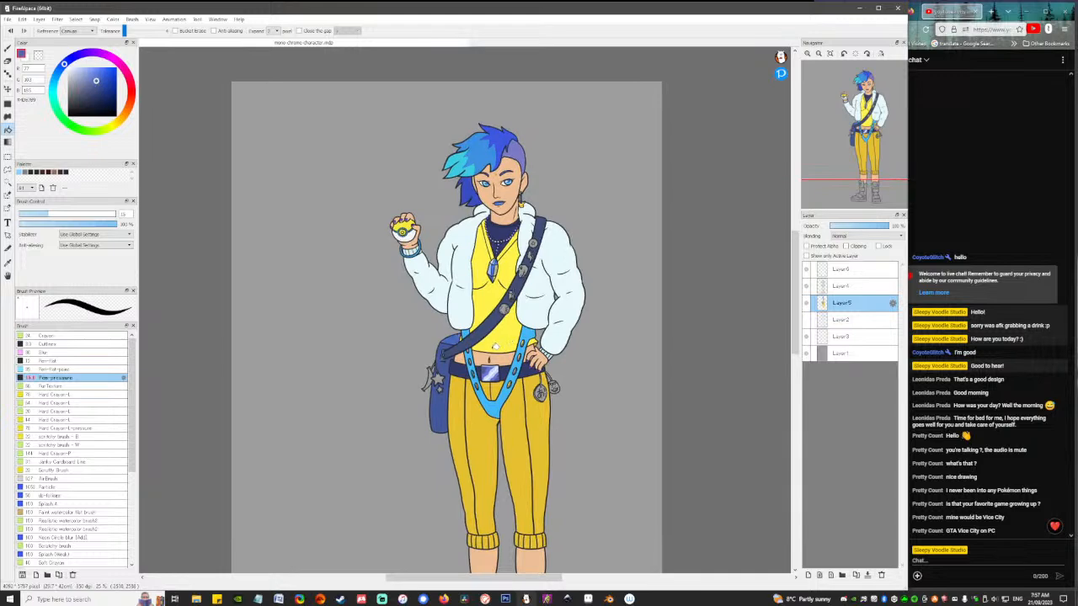
{"action": "mouse_move", "coordinate": [456, 408]}
{"action": "left_mouse_down"}
{"action": "mouse_move", "coordinate": [428, 340]}
{"action": "mouse_move", "coordinate": [437, 373]}
{"action": "mouse_move", "coordinate": [448, 362]}
{"action": "mouse_move", "coordinate": [448, 397]}
{"action": "left_mouse_up"}
{"action": "left_click_drag", "start_coordinate": [448, 328], "coordinate": [450, 376]}
{"action": "scroll", "coordinate": [459, 327], "scroll_direction": "up", "scroll_amount": 1}
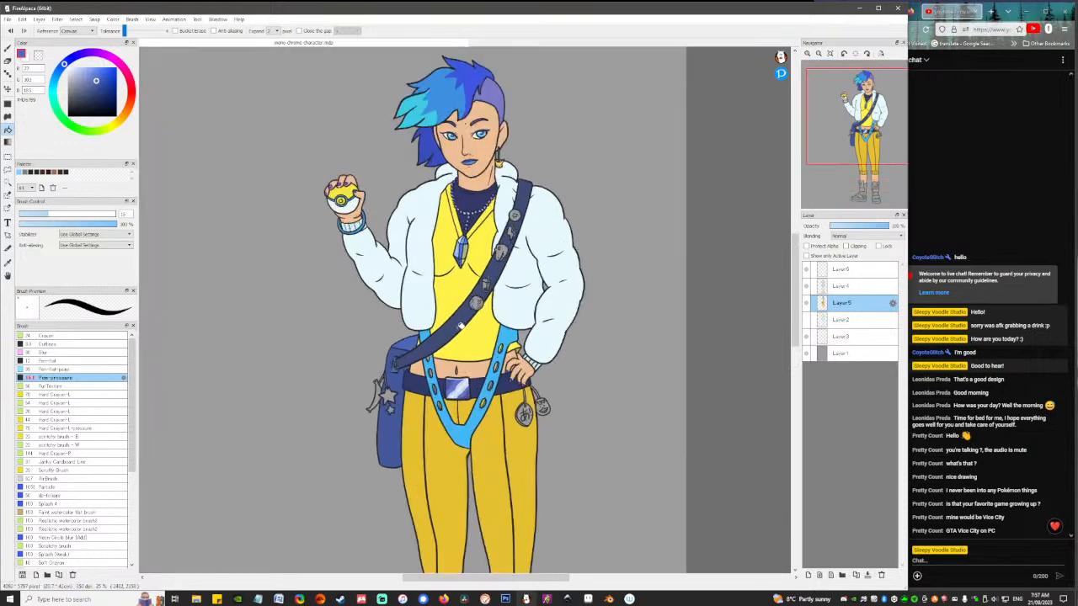
{"action": "scroll", "coordinate": [459, 327], "scroll_direction": "down", "scroll_amount": 2}
{"action": "scroll", "coordinate": [447, 310], "scroll_direction": "up", "scroll_amount": 2}
Draw two thin golden lines across the shirt's midriff to outline a band, using a warmer, darker shade of the sampled yellow.
{"action": "key", "text": "b"}
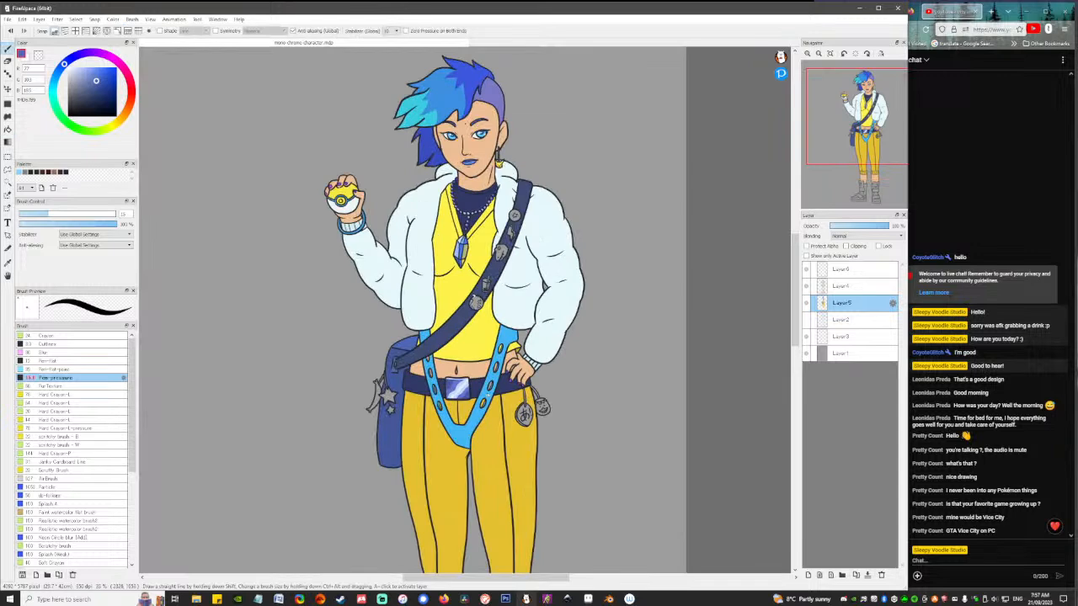
{"action": "left_click", "coordinate": [458, 301], "text": "alt"}
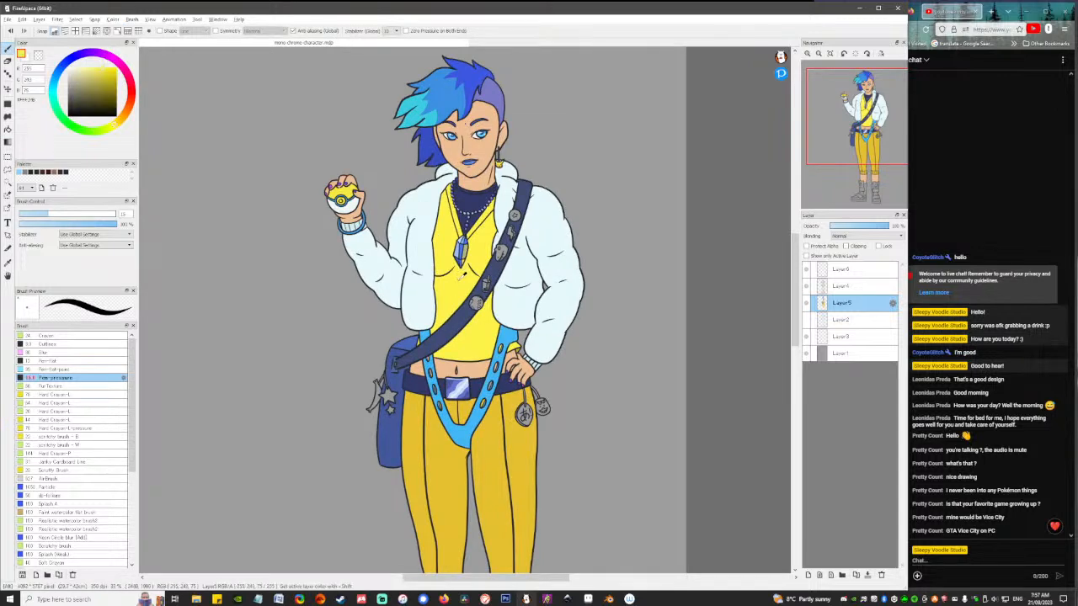
{"action": "left_click_drag", "start_coordinate": [506, 376], "coordinate": [487, 348]}
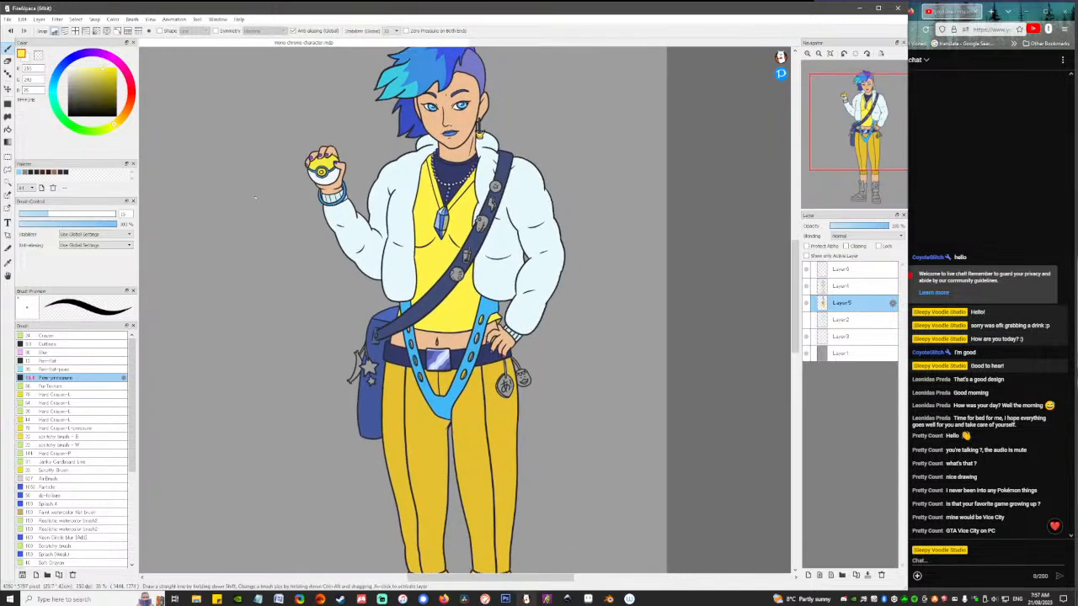
{"action": "left_click_drag", "start_coordinate": [116, 127], "coordinate": [120, 122]}
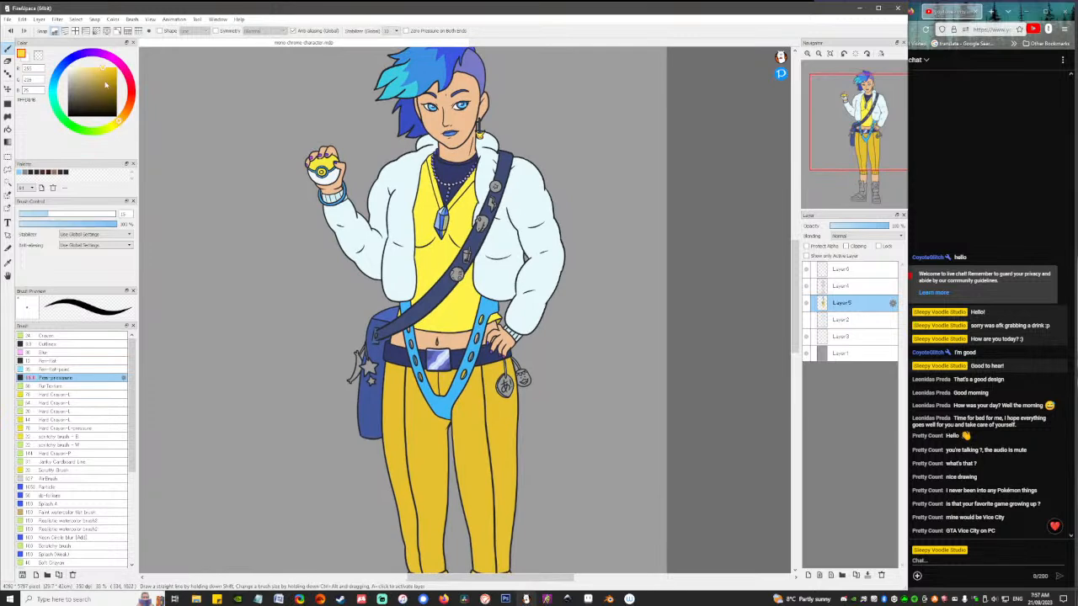
{"action": "left_click_drag", "start_coordinate": [106, 84], "coordinate": [106, 74]}
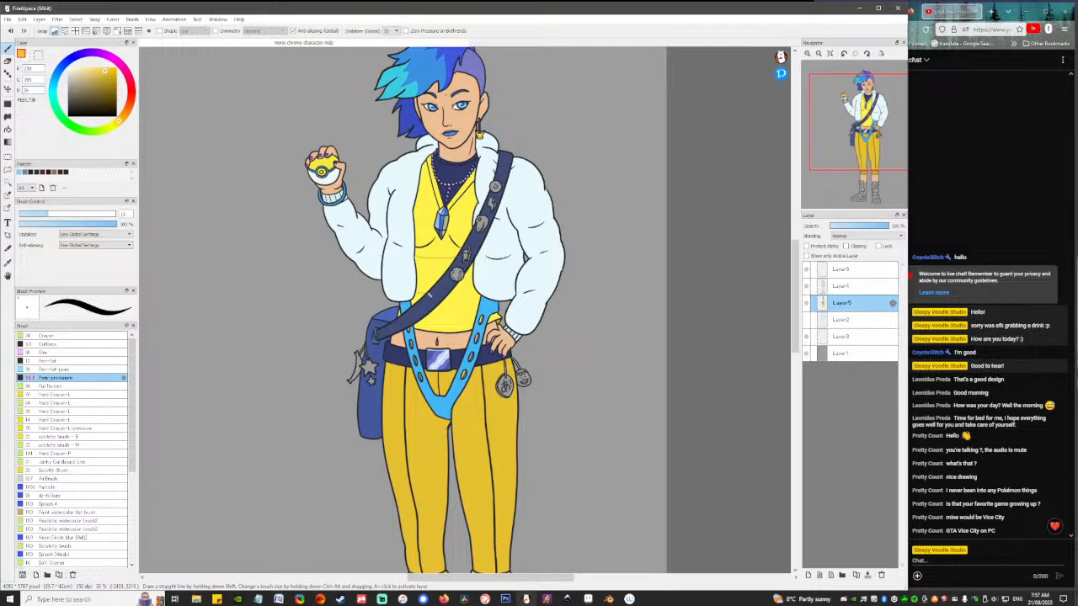
{"action": "scroll", "coordinate": [419, 291], "scroll_direction": "up", "scroll_amount": 2}
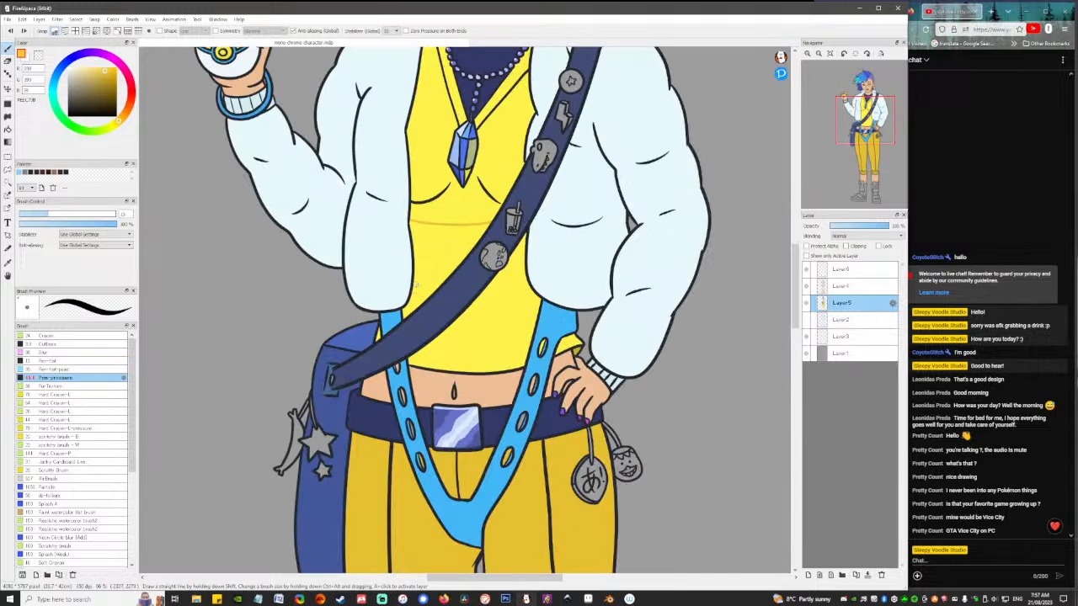
{"action": "left_click_drag", "start_coordinate": [438, 292], "coordinate": [515, 291]}
{"action": "right_click", "coordinate": [461, 301]}
{"action": "left_click_drag", "start_coordinate": [442, 292], "coordinate": [438, 295]}
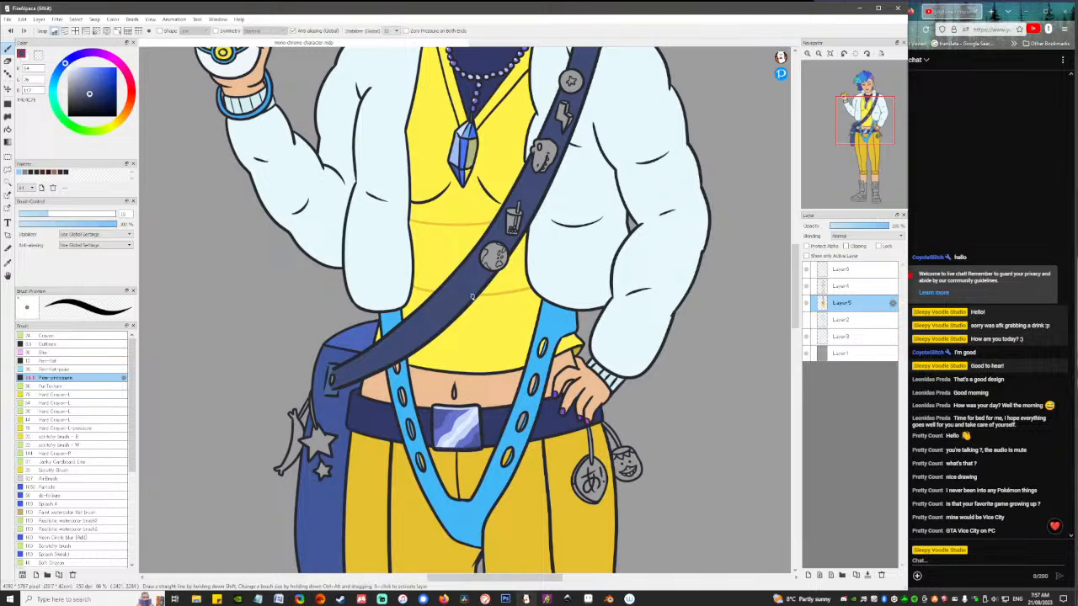
Fill the band between the two shirt lines, on both sides of the bag strap, with the gold sampled from the lines.
{"action": "key", "text": "g"}
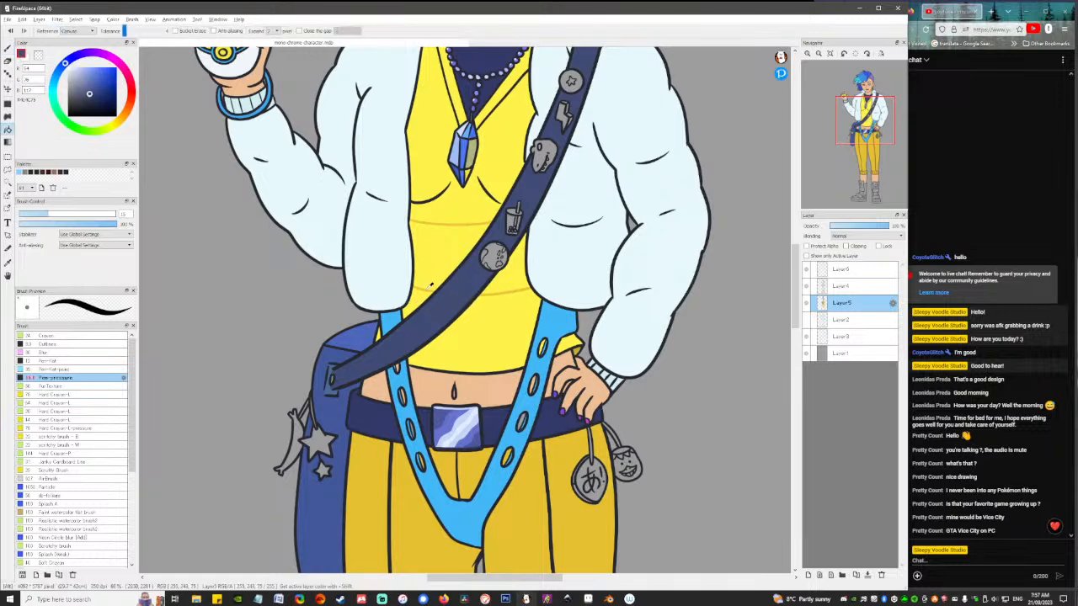
{"action": "right_click", "coordinate": [430, 286]}
{"action": "left_click", "coordinate": [431, 287]}
{"action": "left_click", "coordinate": [520, 275]}
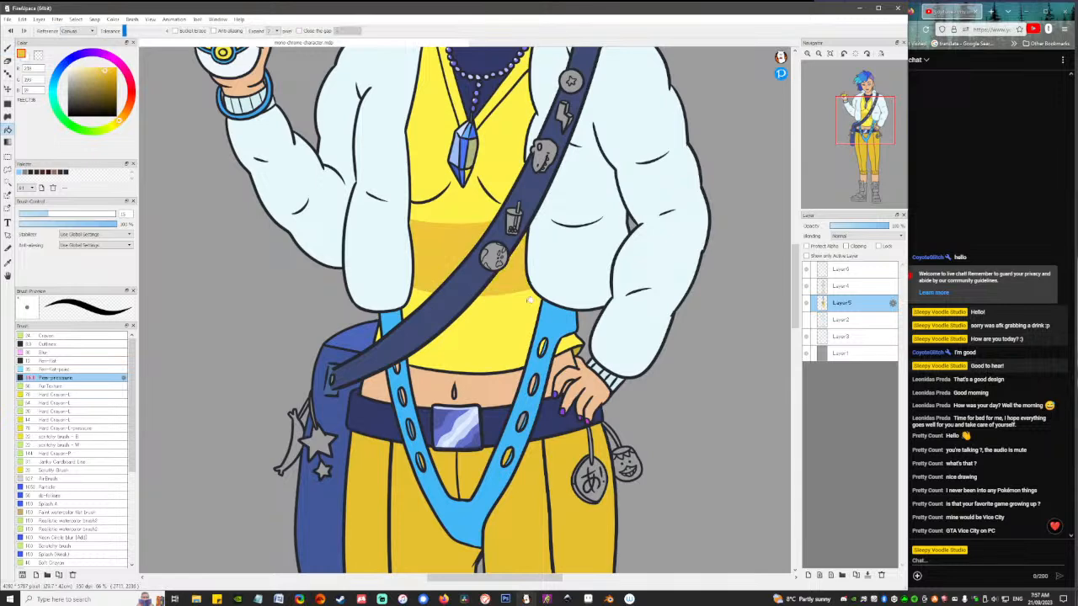
{"action": "scroll", "coordinate": [530, 298], "scroll_direction": "down", "scroll_amount": 3}
{"action": "scroll", "coordinate": [531, 298], "scroll_direction": "up", "scroll_amount": 1}
{"action": "left_click_drag", "start_coordinate": [610, 395], "coordinate": [558, 299]}
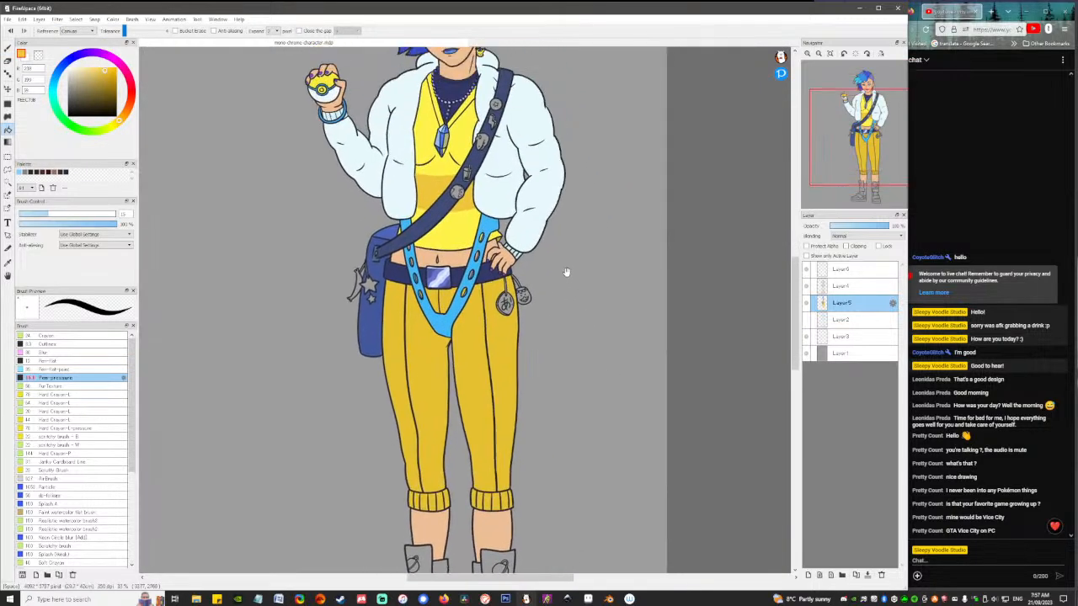
{"action": "left_click_drag", "start_coordinate": [571, 254], "coordinate": [564, 388]}
{"action": "left_click_drag", "start_coordinate": [562, 348], "coordinate": [551, 274]}
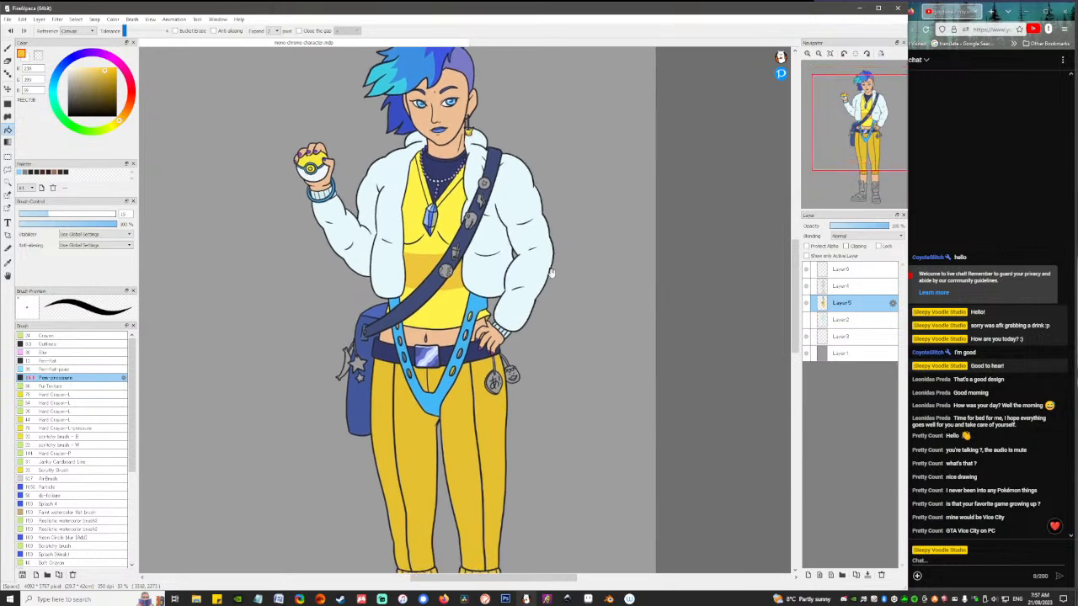
Refill all panels of both trouser legs and the fly area with a very pale blue desaturated from the harness's sky blue.
{"action": "left_click_drag", "start_coordinate": [515, 425], "coordinate": [455, 344]}
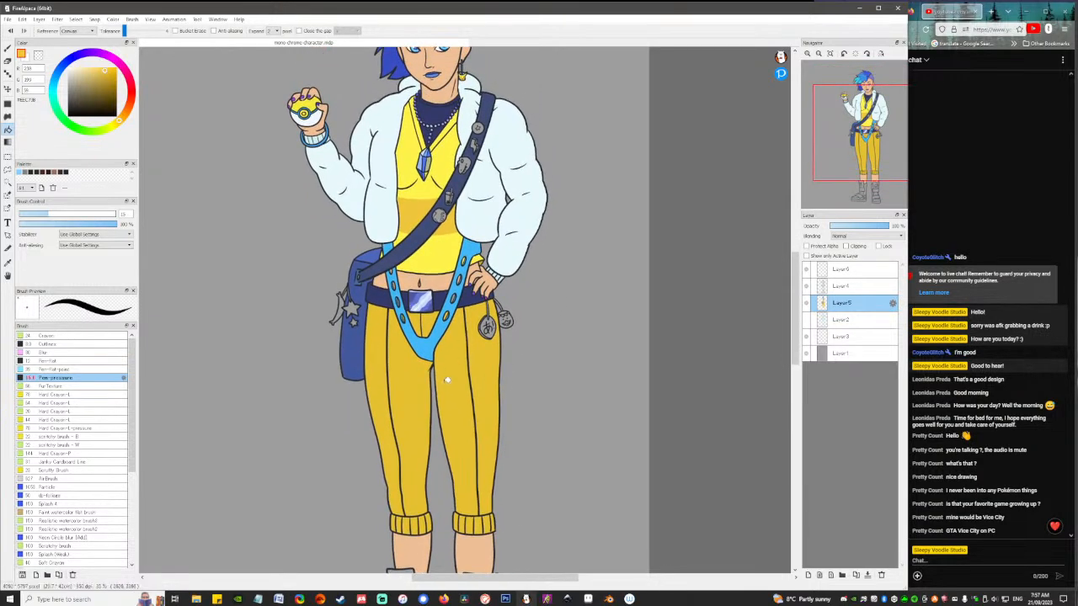
{"action": "left_click", "coordinate": [422, 346], "text": "alt"}
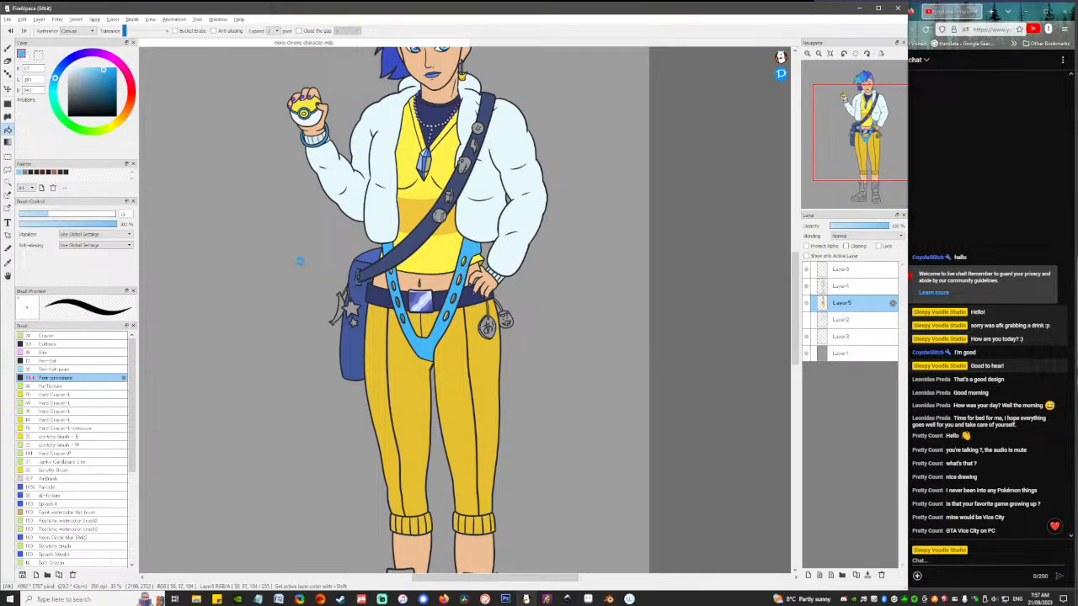
{"action": "left_click", "coordinate": [75, 74]}
{"action": "left_click_drag", "start_coordinate": [75, 74], "coordinate": [76, 75]}
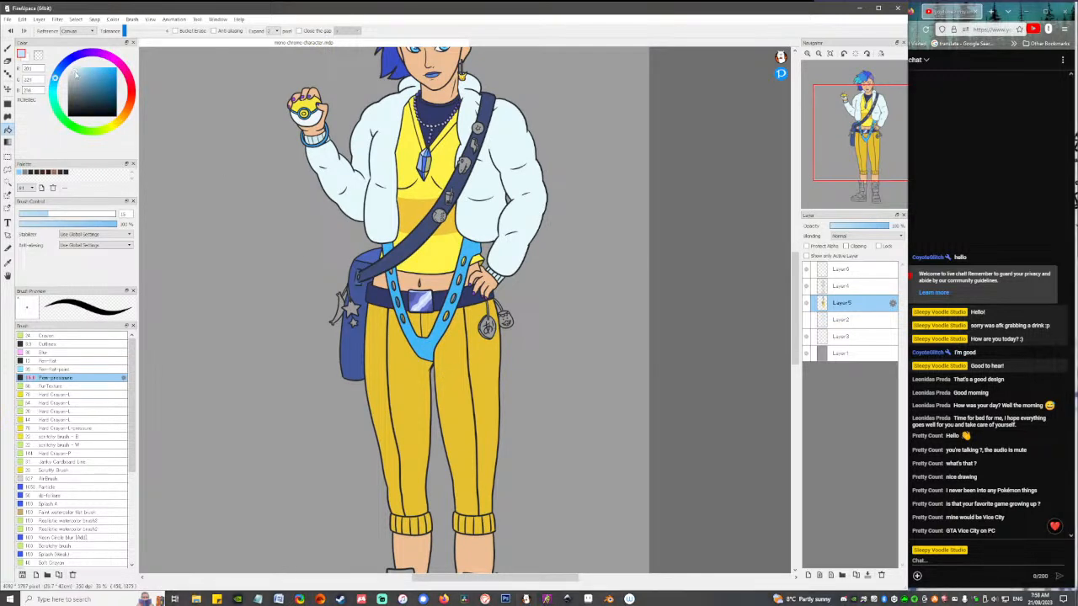
{"action": "left_click", "coordinate": [385, 346]}
{"action": "left_click", "coordinate": [417, 347]}
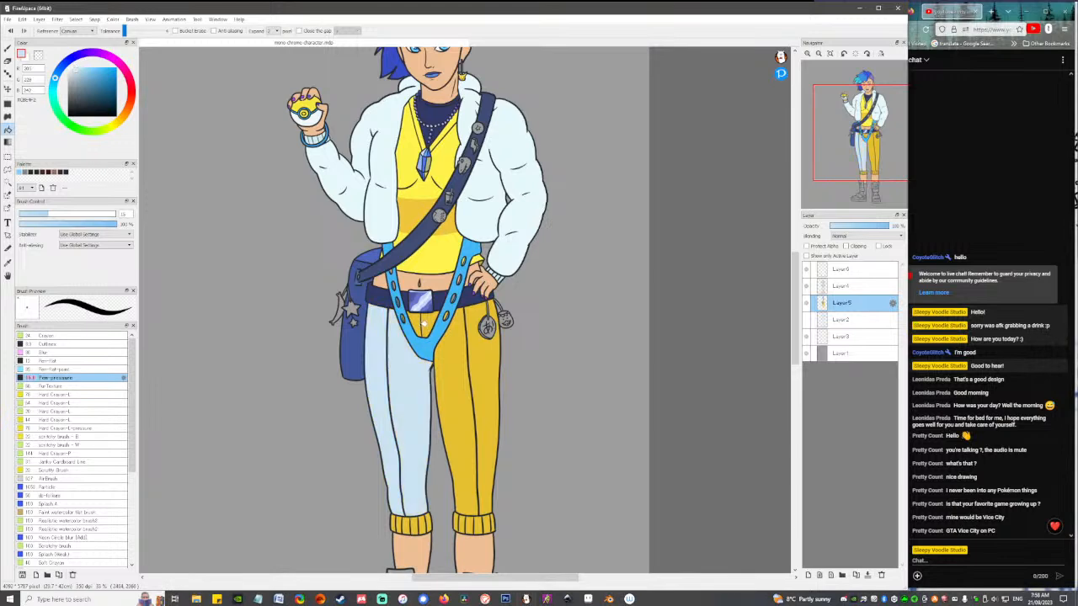
{"action": "left_click", "coordinate": [423, 325]}
{"action": "left_click", "coordinate": [453, 348]}
{"action": "left_click", "coordinate": [495, 354]}
Fill every rib segment of both trouser cuffs with the same pale blue as the legs.
{"action": "scroll", "coordinate": [472, 480], "scroll_direction": "down", "scroll_amount": 3}
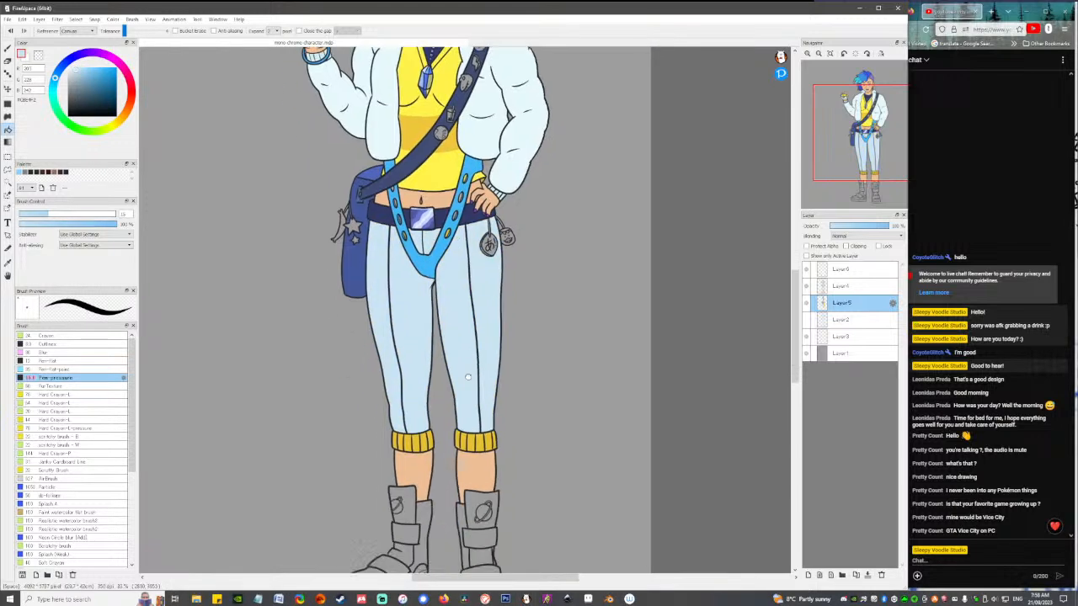
{"action": "left_click", "coordinate": [393, 407]}
{"action": "left_click", "coordinate": [396, 408]}
{"action": "left_click", "coordinate": [406, 409]}
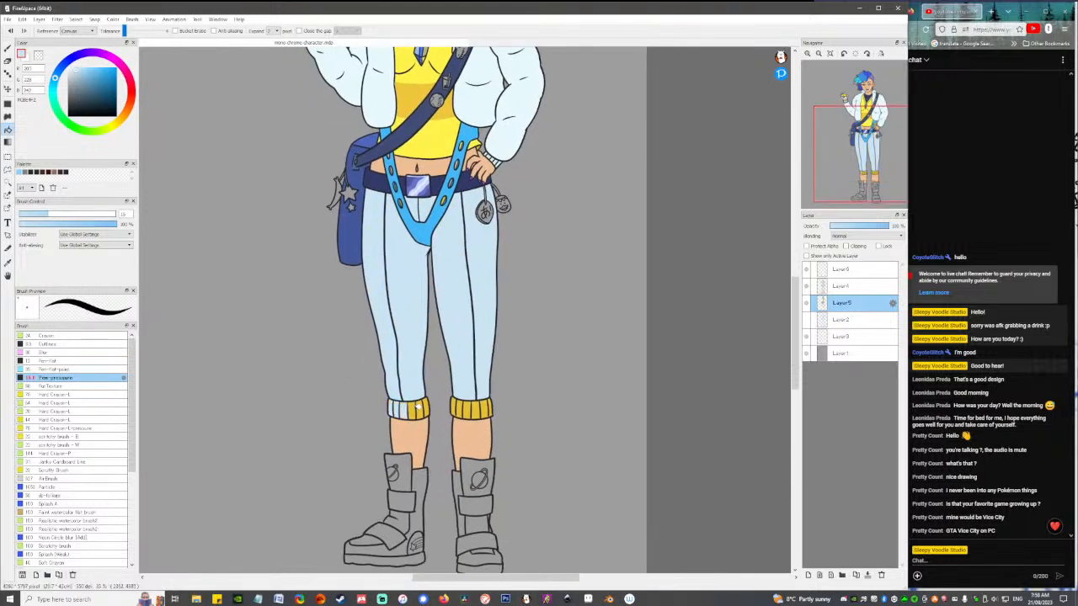
{"action": "left_click", "coordinate": [415, 407]}
{"action": "left_click", "coordinate": [422, 407]}
{"action": "left_click", "coordinate": [427, 406]}
{"action": "left_click", "coordinate": [456, 405]}
{"action": "left_click", "coordinate": [464, 407]}
{"action": "left_click", "coordinate": [471, 408]}
{"action": "left_click", "coordinate": [476, 408]}
{"action": "left_click", "coordinate": [482, 409]}
{"action": "left_click", "coordinate": [487, 408]}
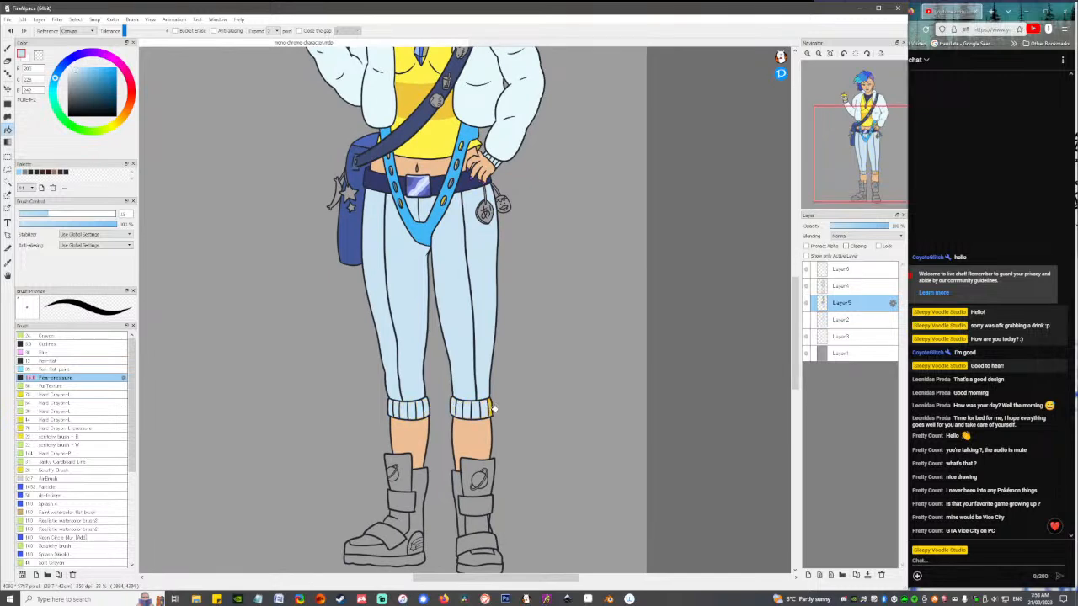
Fill the harness eyelets that overlap the trousers with the trousers' pale blue.
{"action": "scroll", "coordinate": [491, 316], "scroll_direction": "up", "scroll_amount": 5}
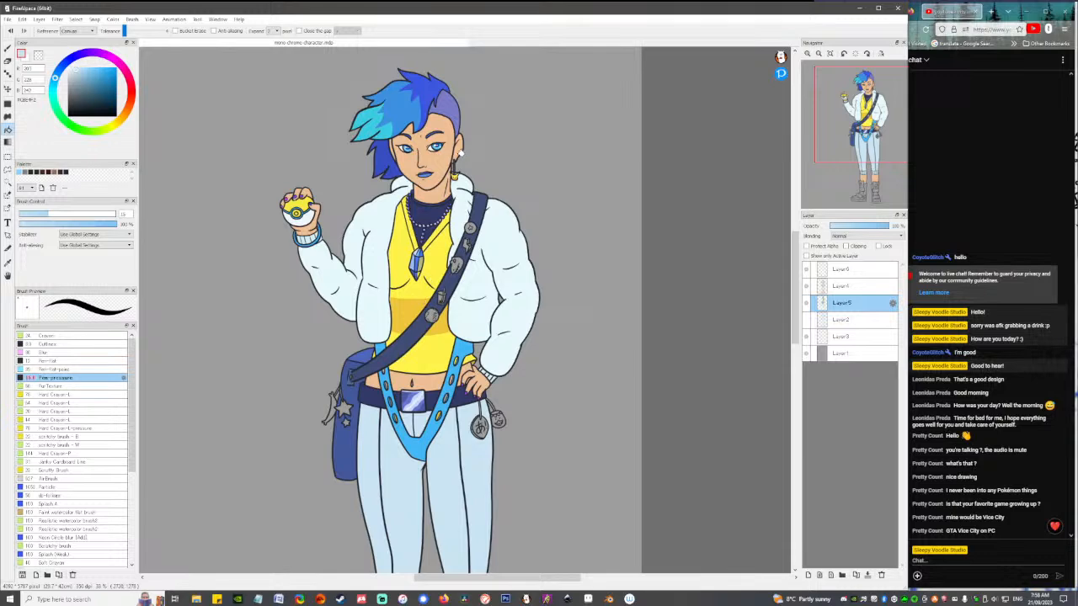
{"action": "mouse_move", "coordinate": [399, 486]}
{"action": "left_mouse_down"}
{"action": "mouse_move", "coordinate": [423, 233]}
{"action": "mouse_move", "coordinate": [446, 244]}
{"action": "mouse_move", "coordinate": [422, 328]}
{"action": "left_mouse_up"}
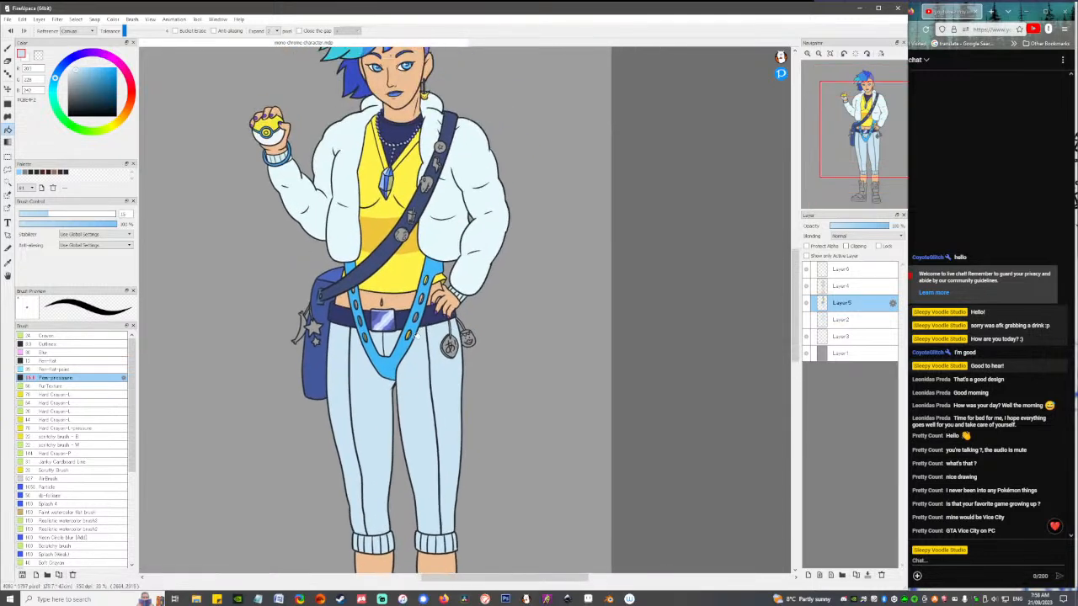
{"action": "scroll", "coordinate": [383, 357], "scroll_direction": "up", "scroll_amount": 5}
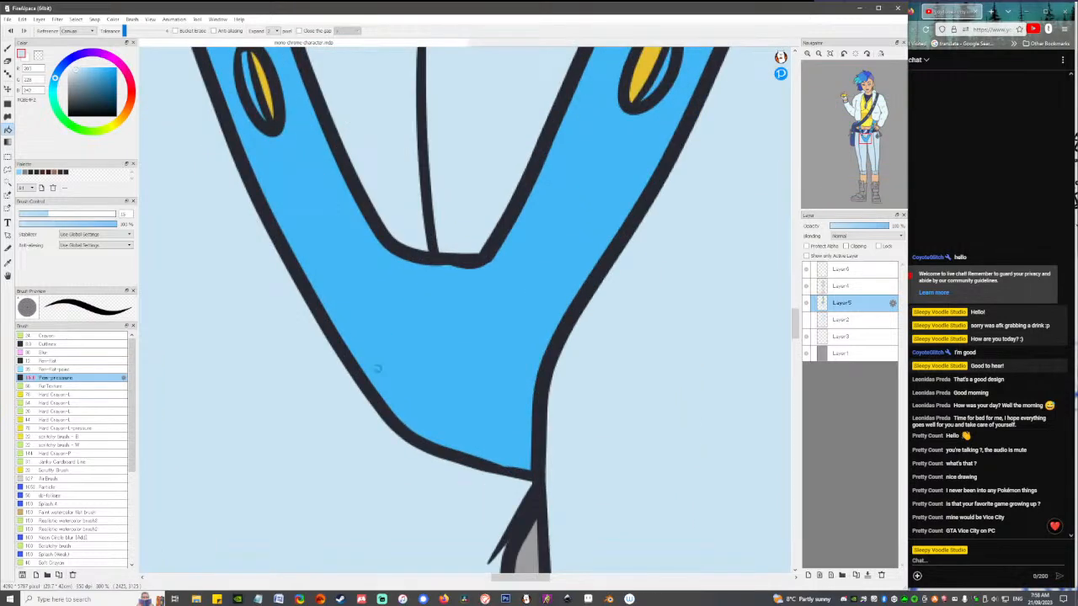
{"action": "scroll", "coordinate": [379, 366], "scroll_direction": "down", "scroll_amount": 3}
{"action": "scroll", "coordinate": [381, 364], "scroll_direction": "up", "scroll_amount": 1}
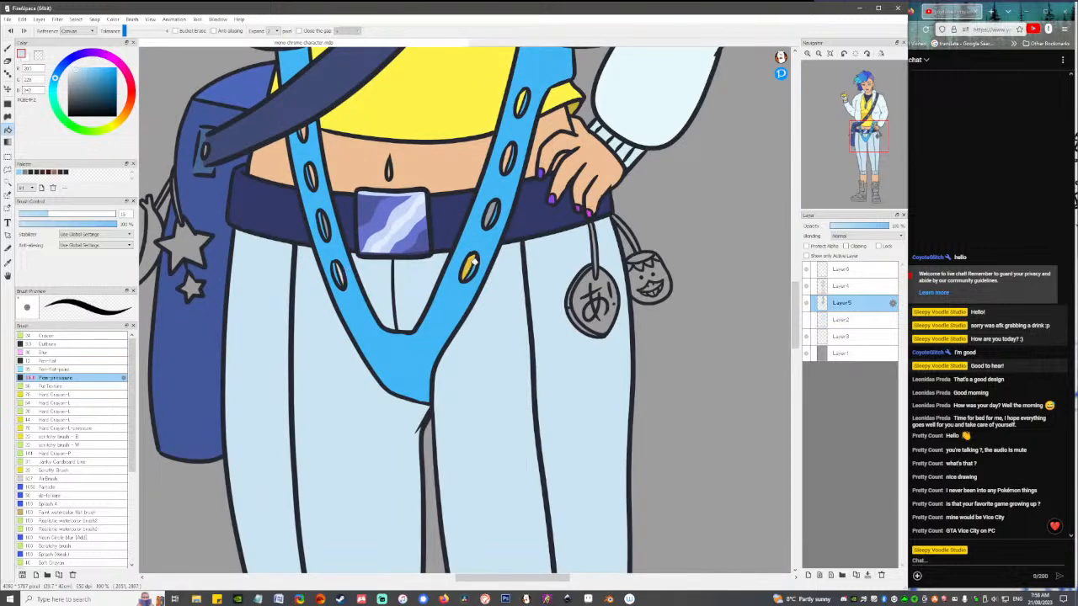
{"action": "left_click", "coordinate": [473, 259]}
Fill the harness eyelets that overlap the belt with the dark navy sampled from the belt.
{"action": "left_click_drag", "start_coordinate": [493, 159], "coordinate": [499, 202]}
{"action": "right_click", "coordinate": [478, 252]}
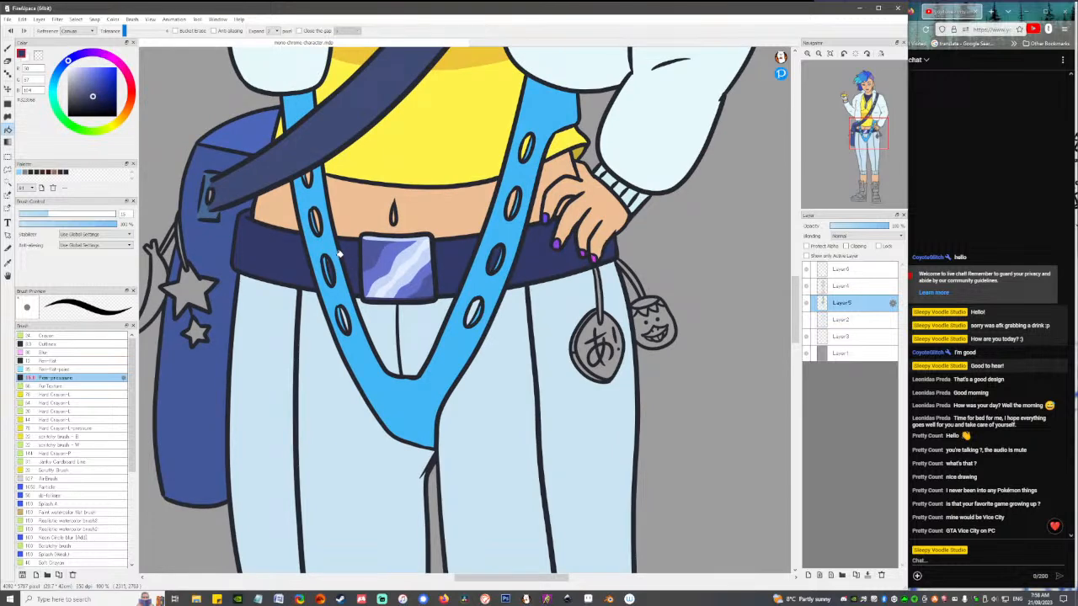
{"action": "key", "text": "m"}
{"action": "key", "text": "b"}
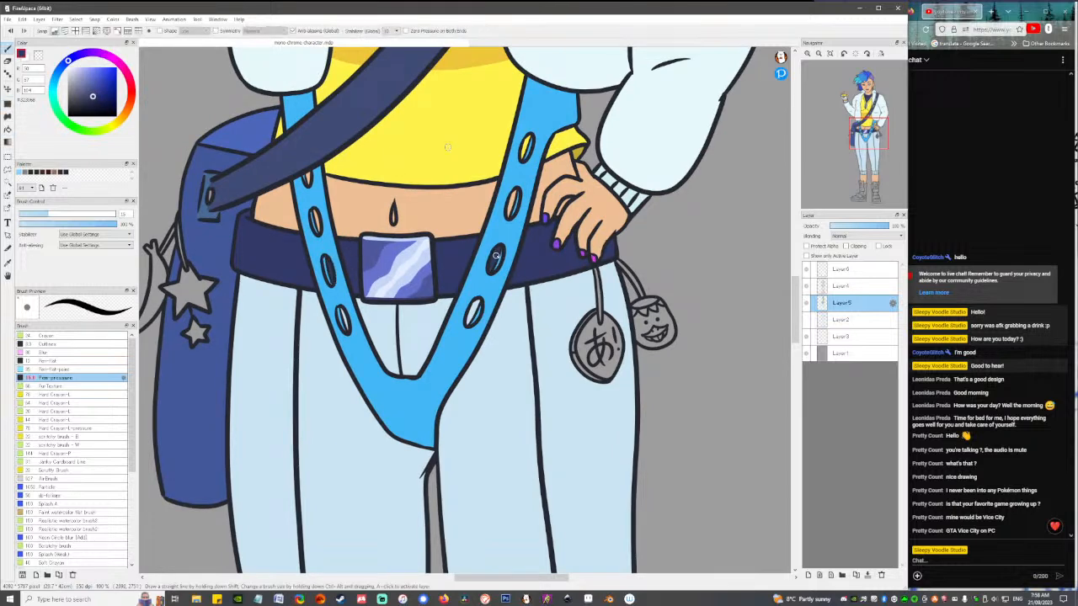
{"action": "scroll", "coordinate": [496, 255], "scroll_direction": "down", "scroll_amount": 5}
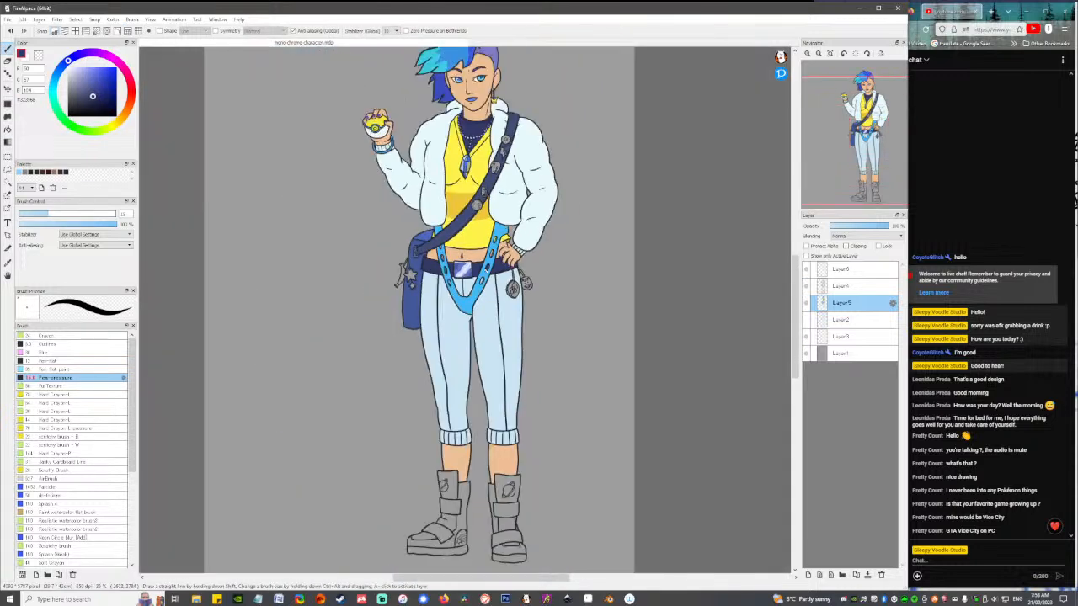
{"action": "left_click_drag", "start_coordinate": [653, 394], "coordinate": [619, 404]}
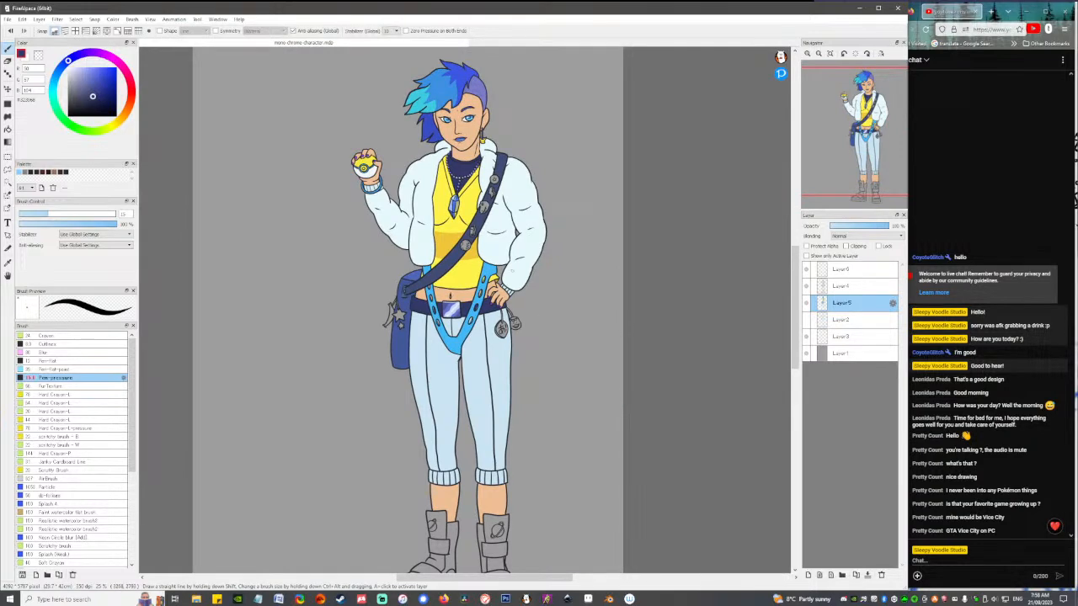
Fill the four straps across both boots with the yellow sampled from the shirt.
{"action": "left_click_drag", "start_coordinate": [463, 158], "coordinate": [456, 119]}
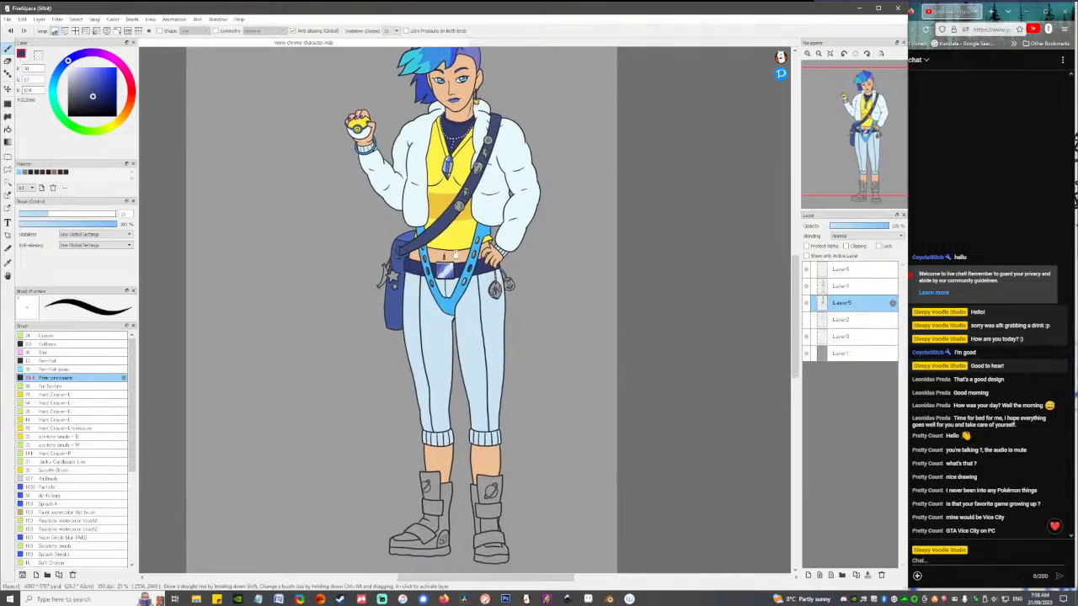
{"action": "mouse_move", "coordinate": [453, 238]}
{"action": "left_mouse_down"}
{"action": "mouse_move", "coordinate": [449, 188]}
{"action": "mouse_move", "coordinate": [452, 240]}
{"action": "left_mouse_up"}
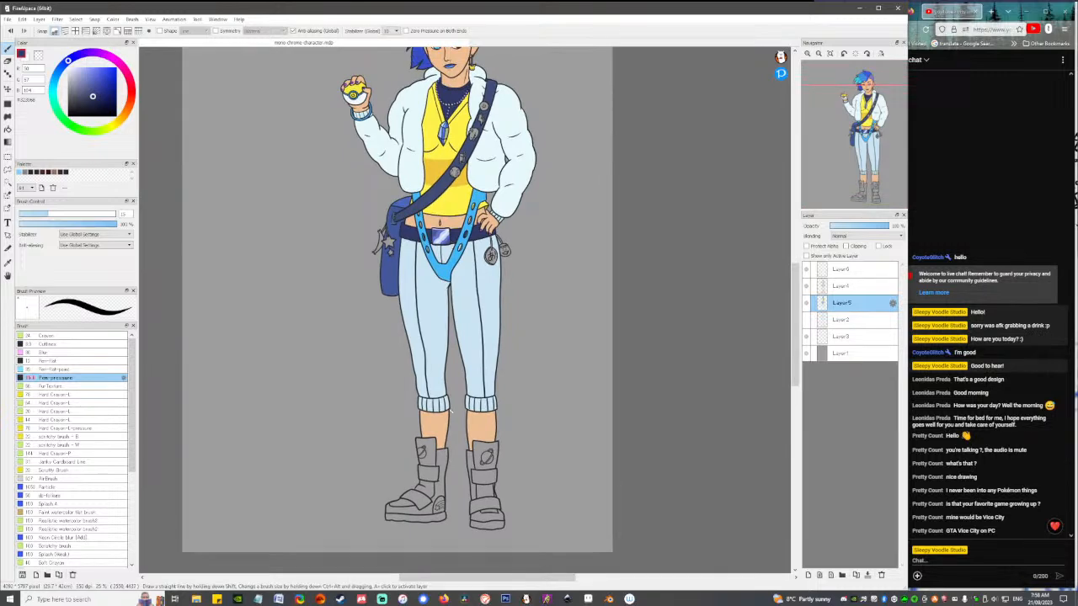
{"action": "scroll", "coordinate": [469, 500], "scroll_direction": "up", "scroll_amount": 1}
{"action": "scroll", "coordinate": [435, 559], "scroll_direction": "down", "scroll_amount": 1}
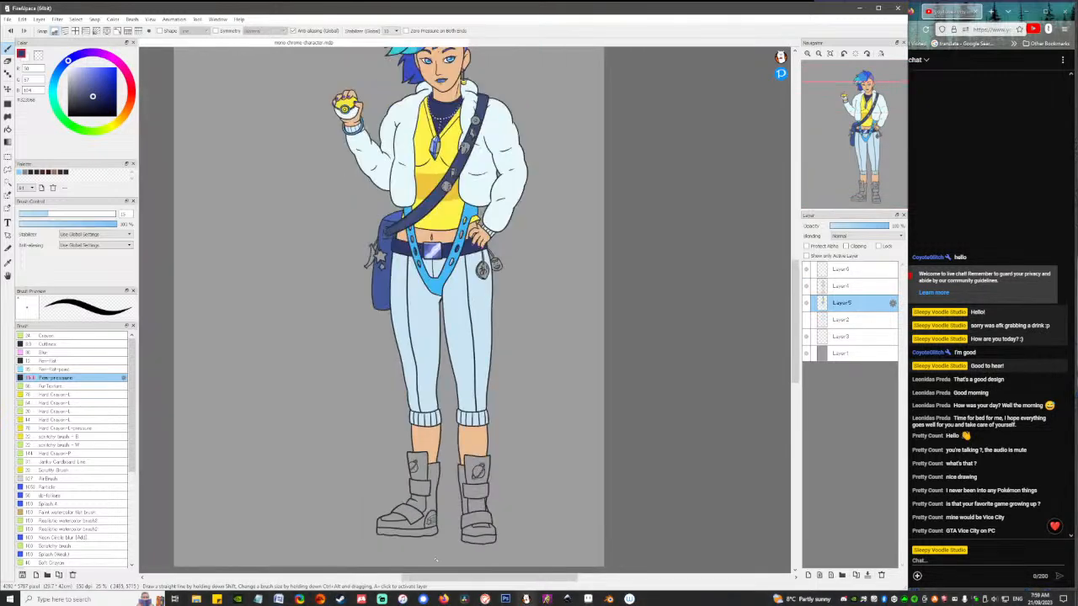
{"action": "left_click_drag", "start_coordinate": [511, 447], "coordinate": [518, 470]}
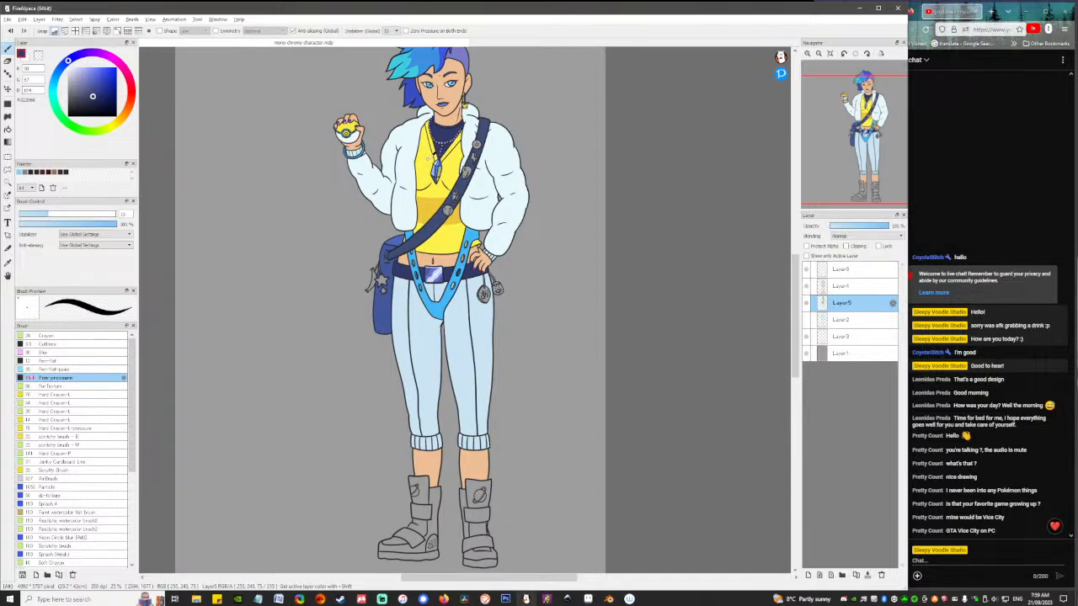
{"action": "left_click", "coordinate": [428, 160], "text": "alt"}
{"action": "key", "text": "g"}
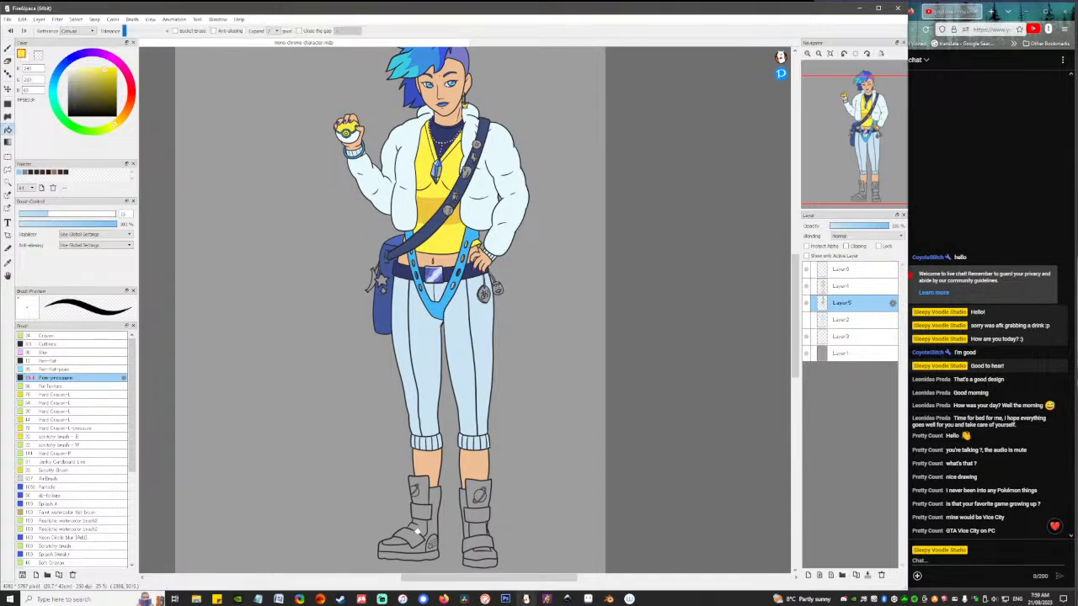
{"action": "left_click", "coordinate": [421, 510]}
{"action": "left_click", "coordinate": [414, 538]}
{"action": "left_click", "coordinate": [477, 515]}
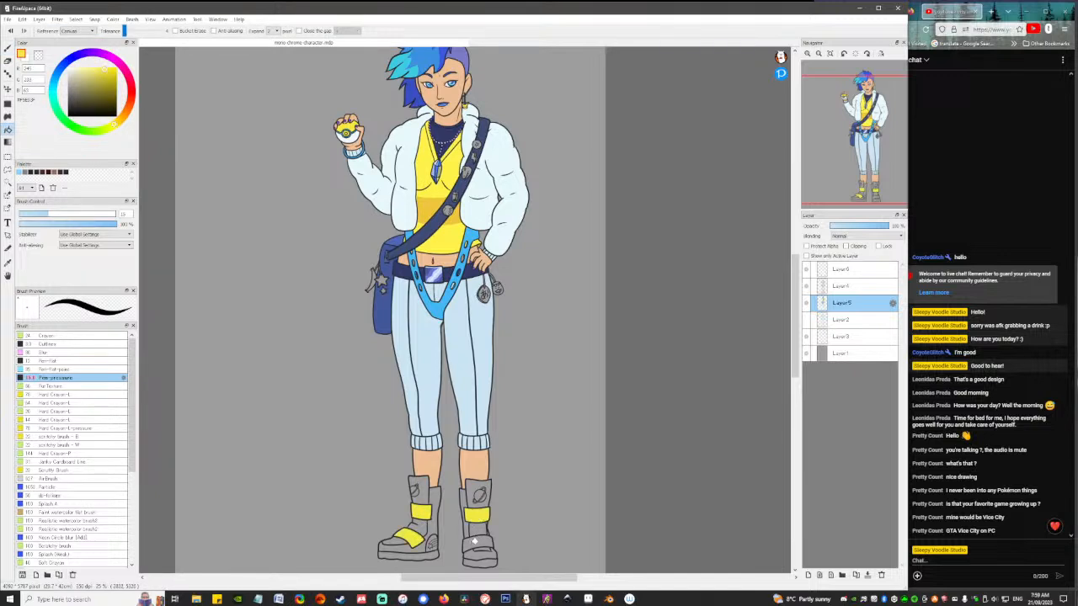
{"action": "left_click", "coordinate": [477, 542]}
Fill the boot uppers with the harness's sky blue and both soles with the jacket's off-white.
{"action": "right_click", "coordinate": [438, 309]}
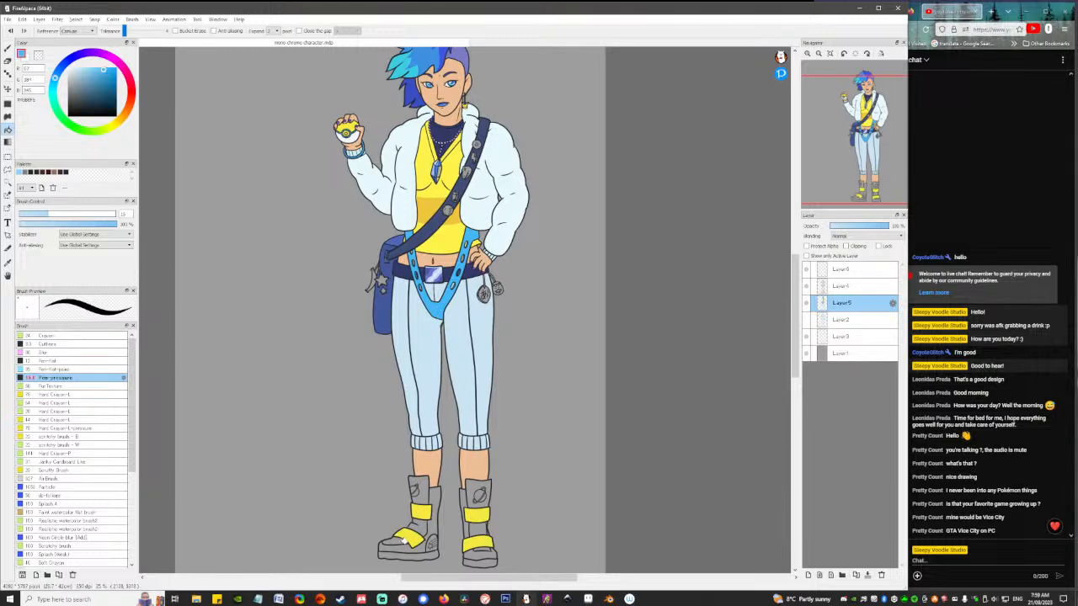
{"action": "left_click", "coordinate": [405, 539]}
{"action": "left_click", "coordinate": [474, 494]}
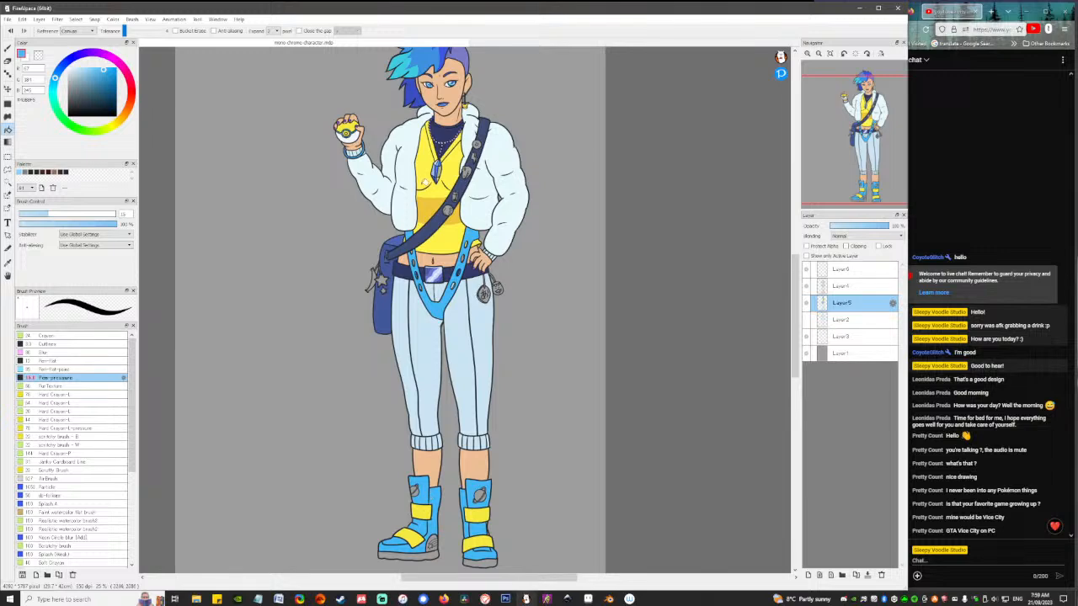
{"action": "left_click", "coordinate": [479, 190], "text": "alt"}
{"action": "left_click", "coordinate": [430, 554]}
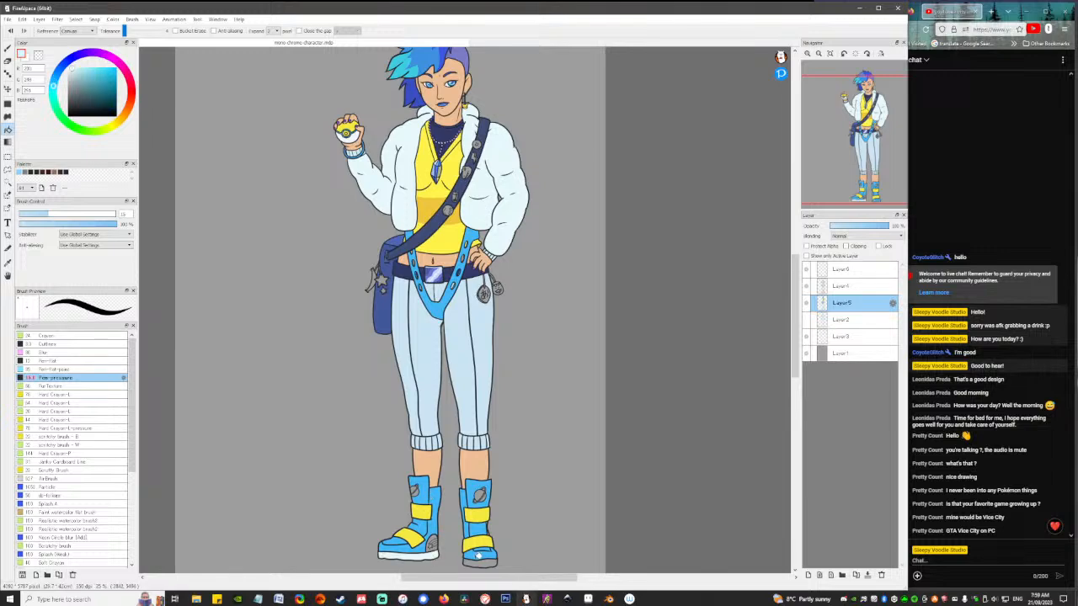
{"action": "left_click", "coordinate": [492, 559]}
Refill the four boot straps with the sky blue sampled from the boot uppers.
{"action": "left_click", "coordinate": [426, 497], "text": "alt"}
{"action": "left_click", "coordinate": [424, 511]}
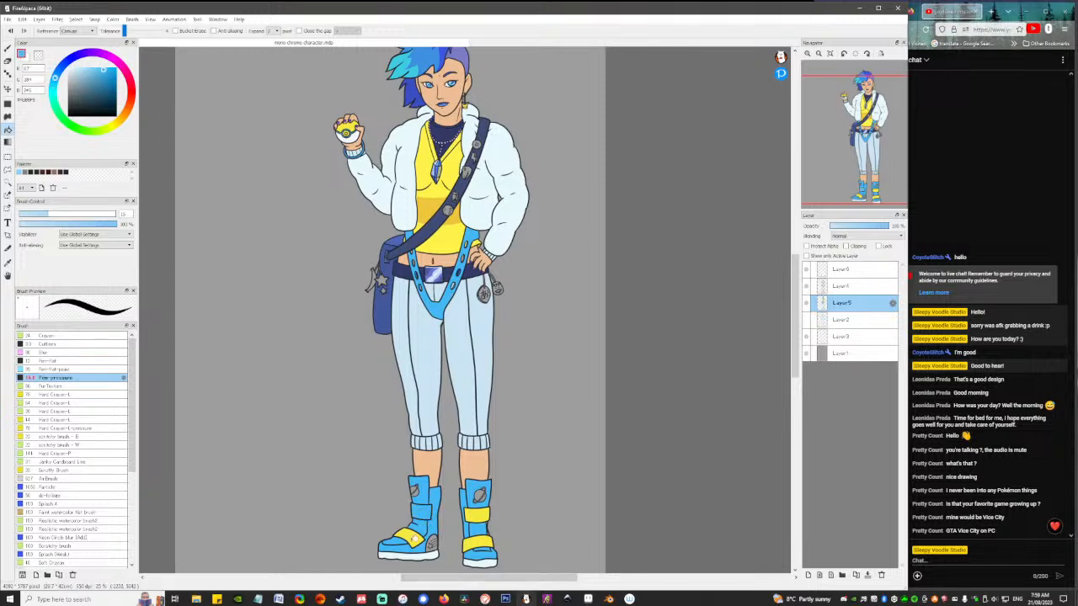
{"action": "left_click", "coordinate": [410, 539]}
{"action": "left_click", "coordinate": [476, 515]}
{"action": "left_click", "coordinate": [476, 543]}
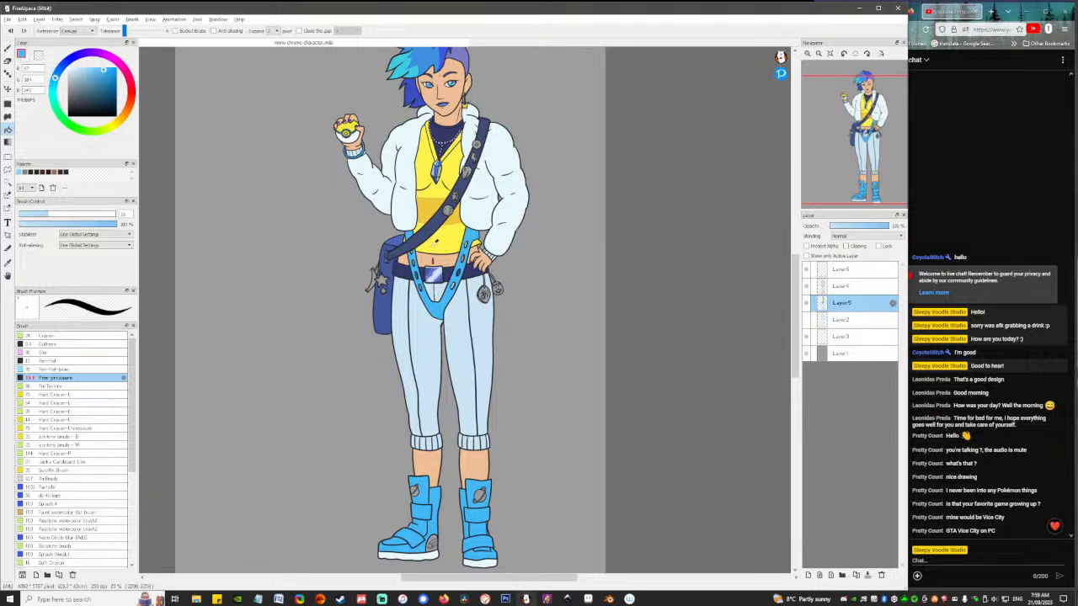
Fill the boots' outer sections with the hair's deep blue and the front panels with its medium blue.
{"action": "left_click", "coordinate": [413, 91], "text": "alt"}
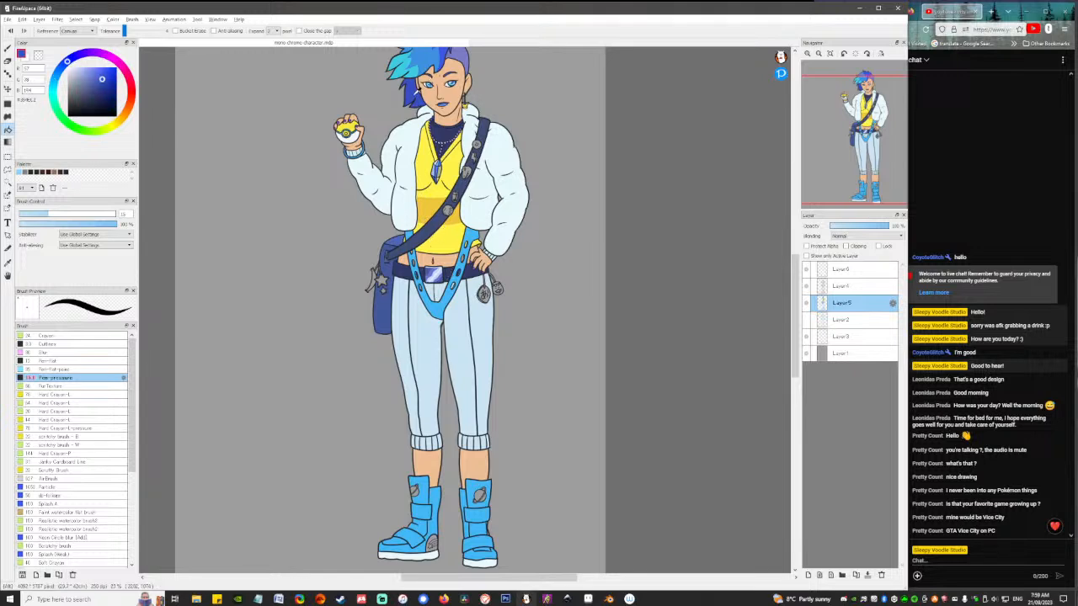
{"action": "left_click", "coordinate": [433, 528]}
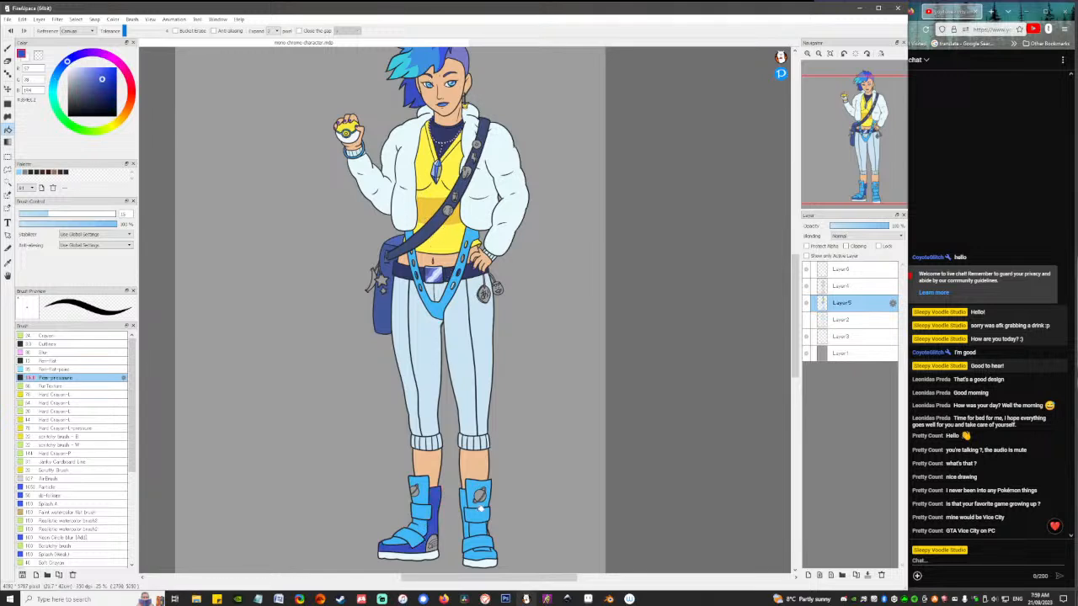
{"action": "left_click", "coordinate": [473, 550]}
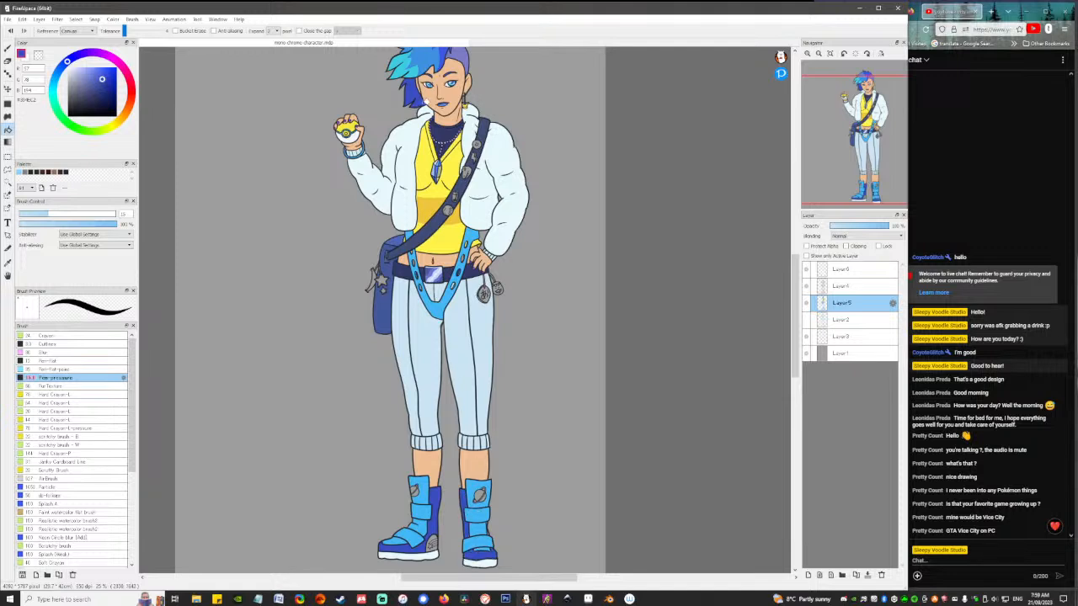
{"action": "left_click", "coordinate": [429, 56], "text": "alt"}
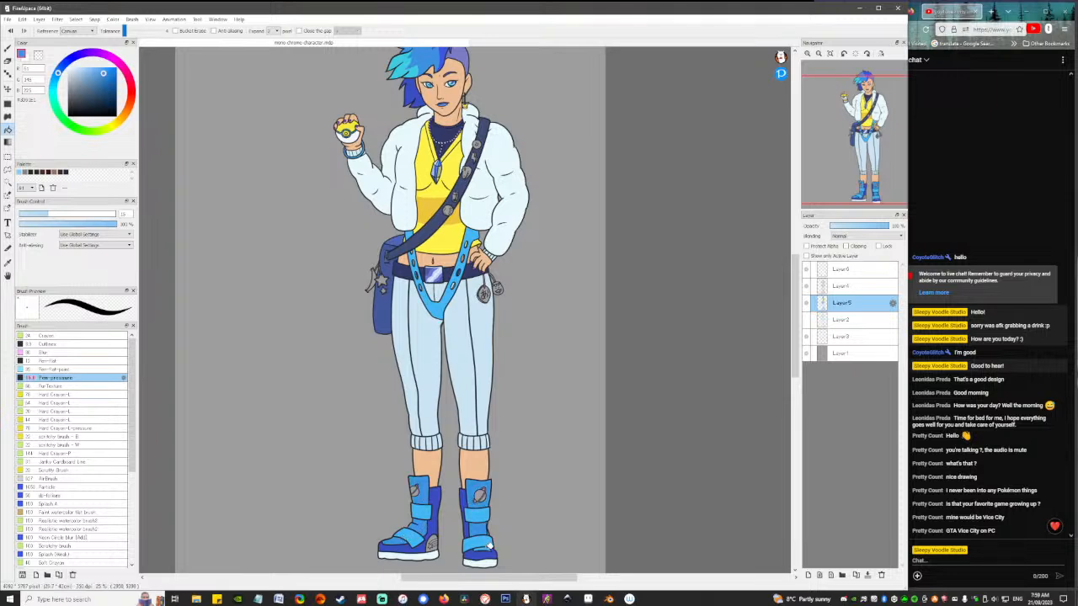
Refill the outer sections of both boots, including the narrow side slivers, with a darker, more muted blue.
{"action": "scroll", "coordinate": [493, 541], "scroll_direction": "up", "scroll_amount": 5}
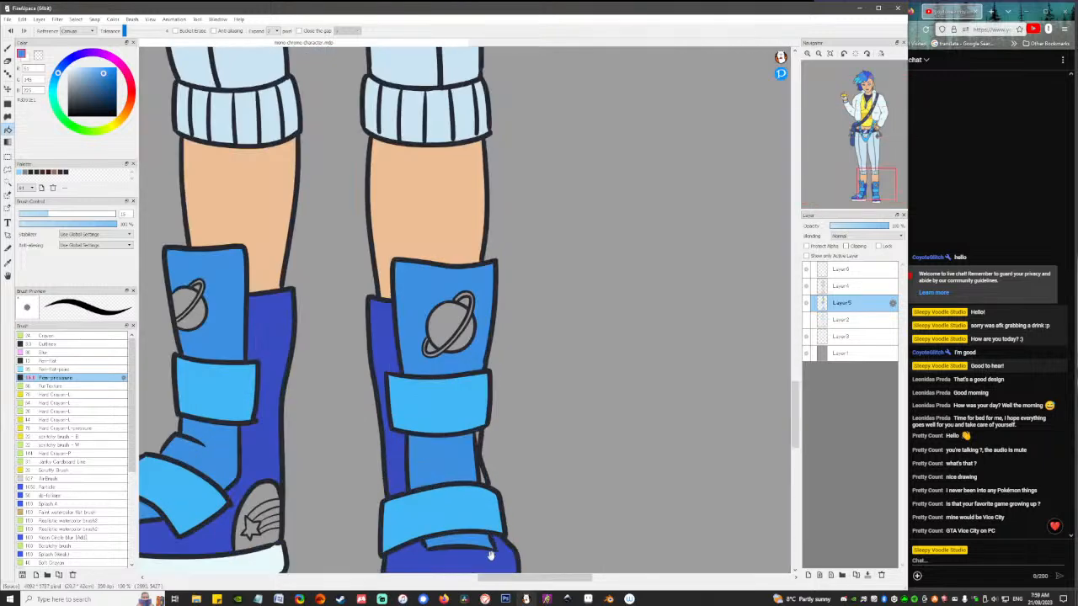
{"action": "left_click", "coordinate": [96, 86]}
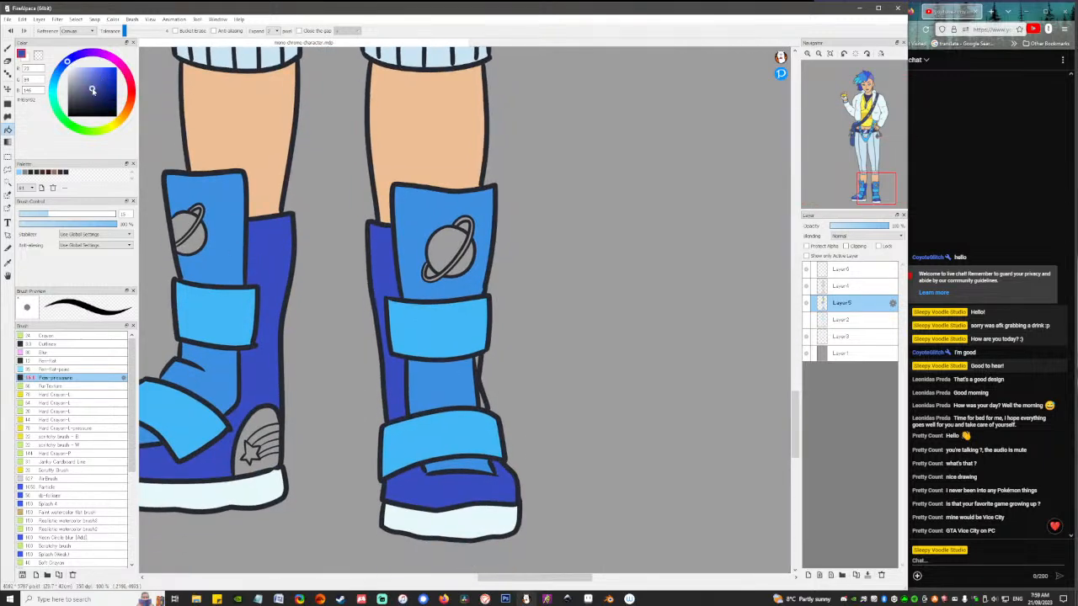
{"action": "left_click_drag", "start_coordinate": [269, 431], "coordinate": [390, 406]}
{"action": "left_click", "coordinate": [521, 373]}
{"action": "left_click", "coordinate": [544, 456]}
{"action": "left_click", "coordinate": [605, 376]}
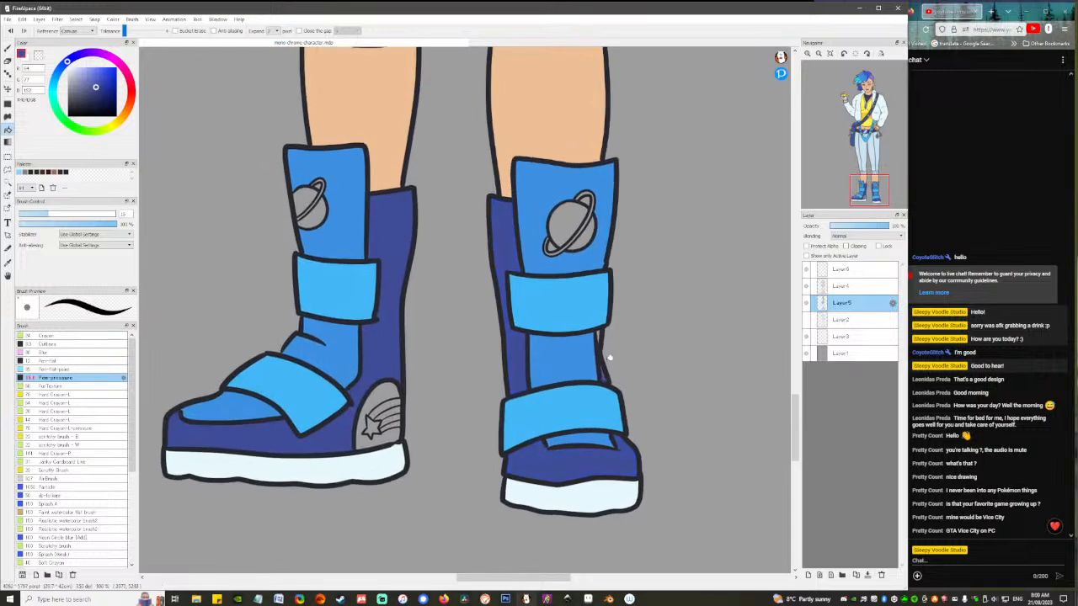
{"action": "left_click", "coordinate": [602, 335]}
{"action": "key", "text": "b"}
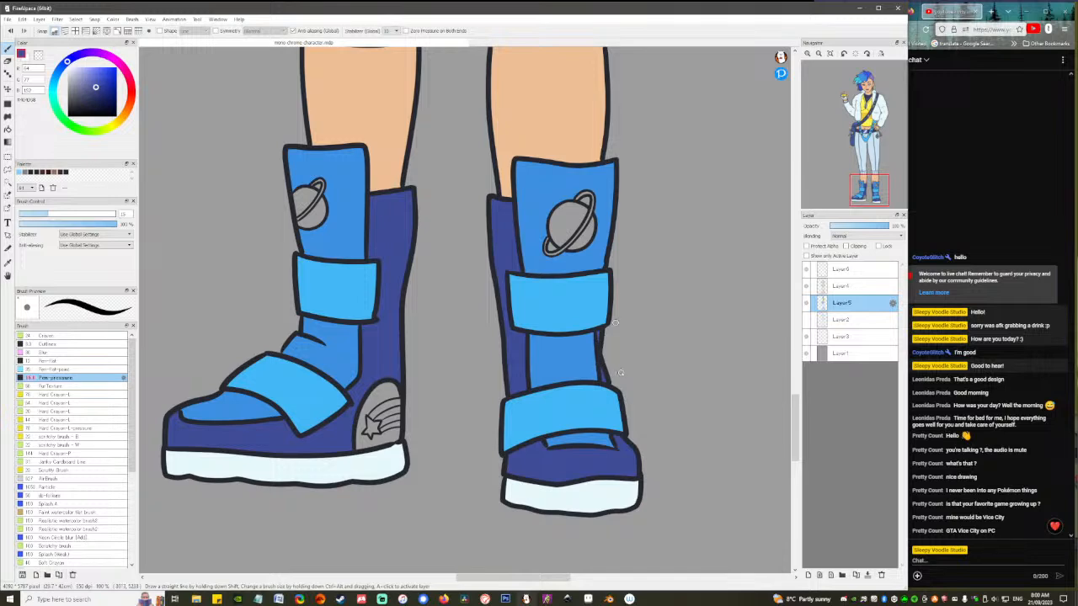
{"action": "scroll", "coordinate": [577, 362], "scroll_direction": "up", "scroll_amount": 3}
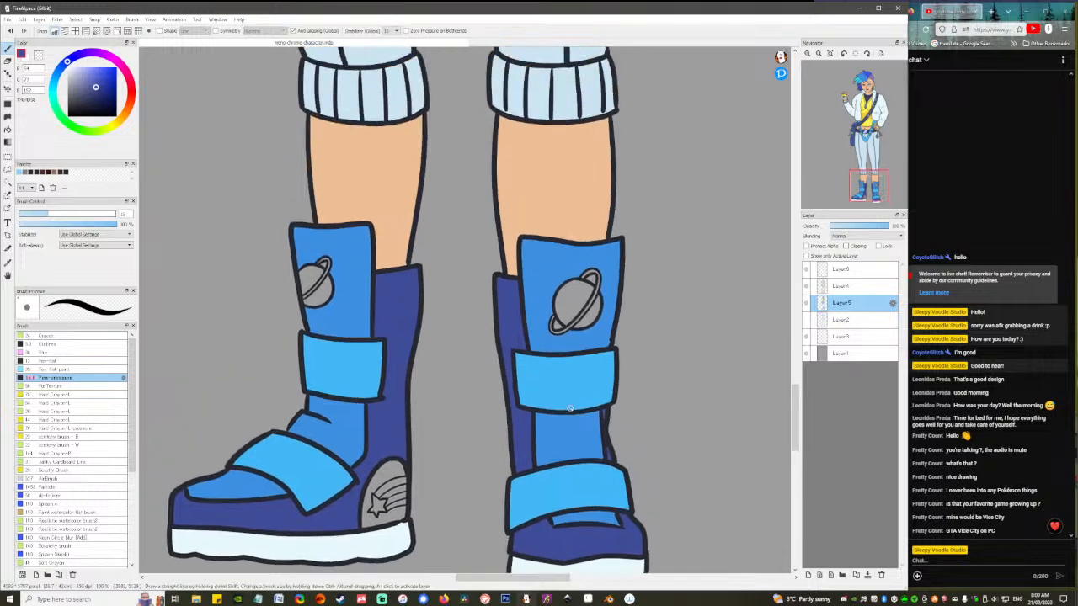
Fill the rings of the planet emblems on both boots with the off-white of the soles.
{"action": "left_click", "coordinate": [343, 281], "text": "alt"}
{"action": "key", "text": "g"}
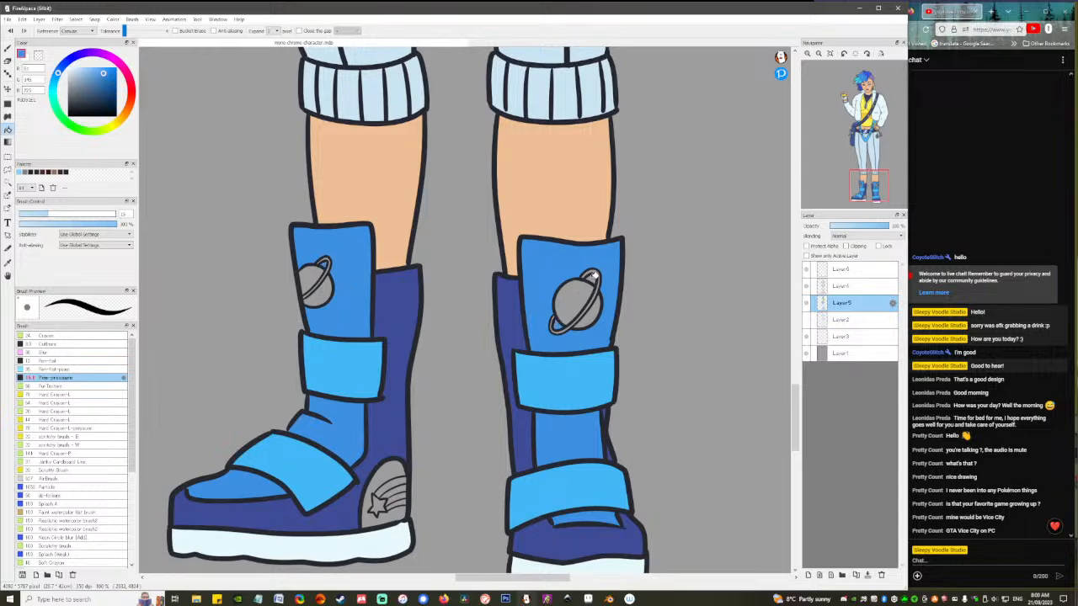
{"action": "scroll", "coordinate": [505, 366], "scroll_direction": "down", "scroll_amount": 2}
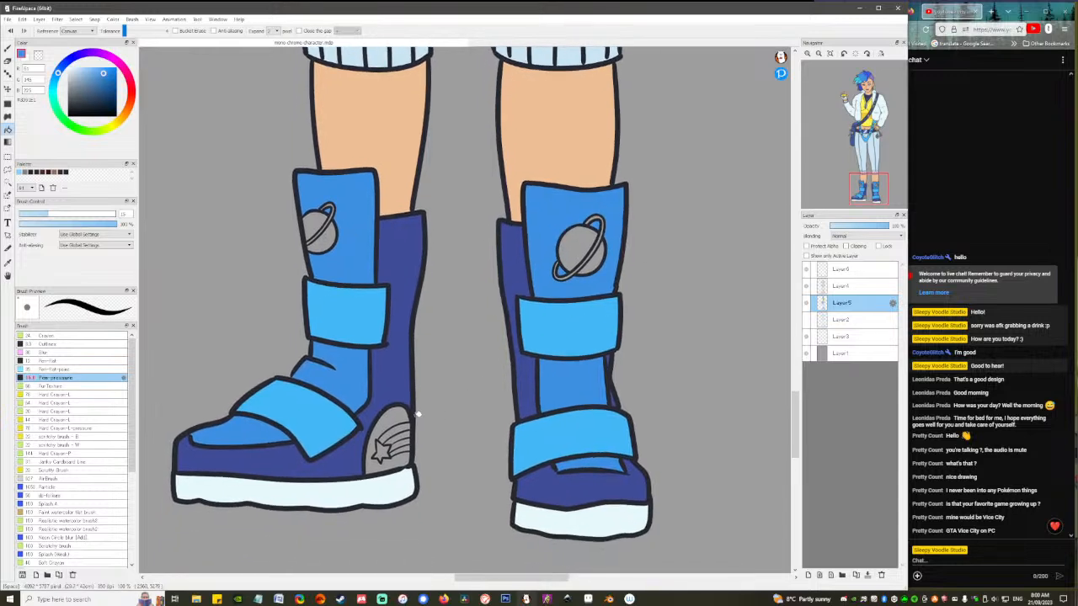
{"action": "left_click", "coordinate": [329, 213], "text": "alt"}
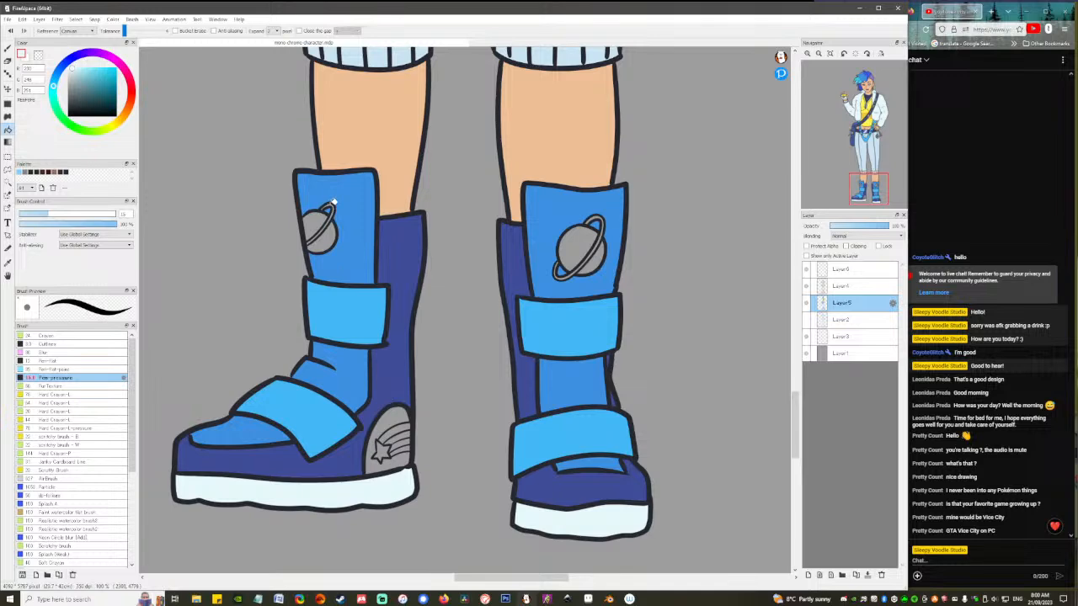
{"action": "left_click", "coordinate": [334, 203]}
{"action": "left_click", "coordinate": [596, 213]}
{"action": "key", "text": "b"}
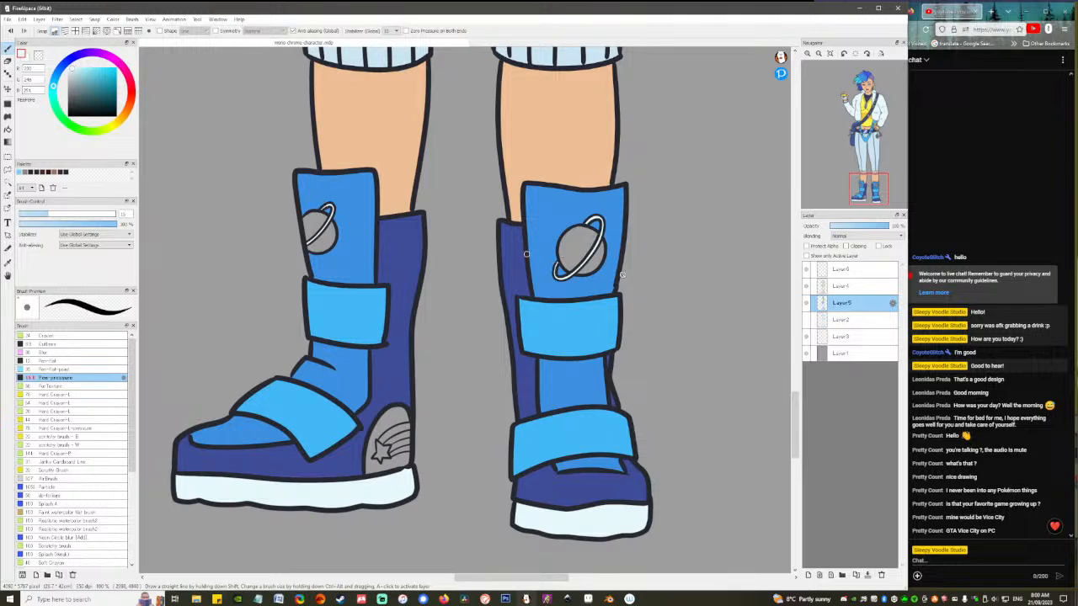
{"action": "key", "text": "g"}
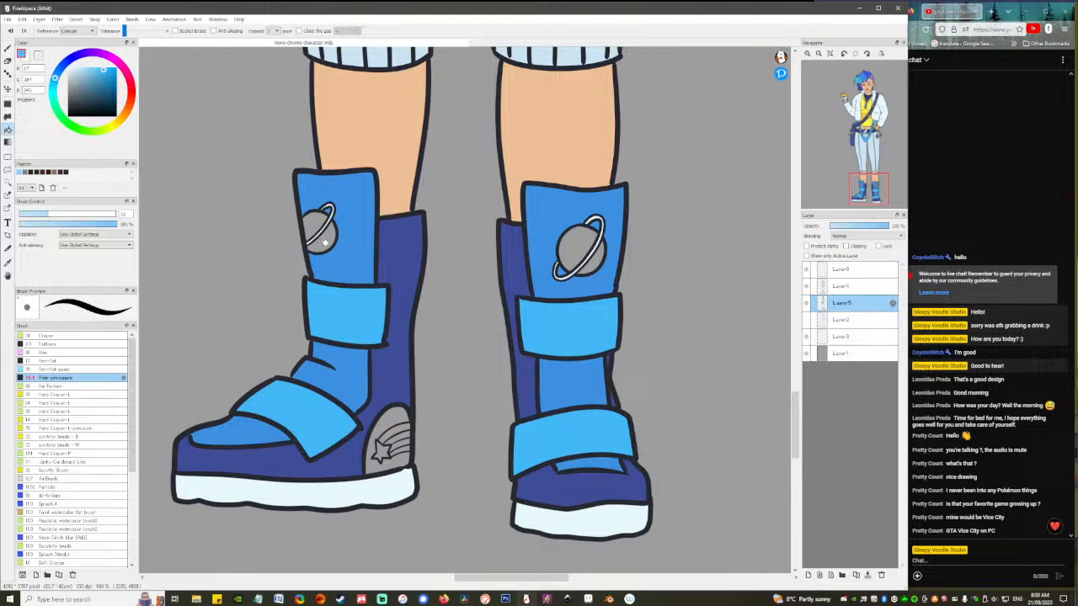
Fill both halves of each boot's planet emblem with a pale yellow.
{"action": "key", "text": "space"}
{"action": "left_click_drag", "start_coordinate": [420, 239], "coordinate": [407, 326]}
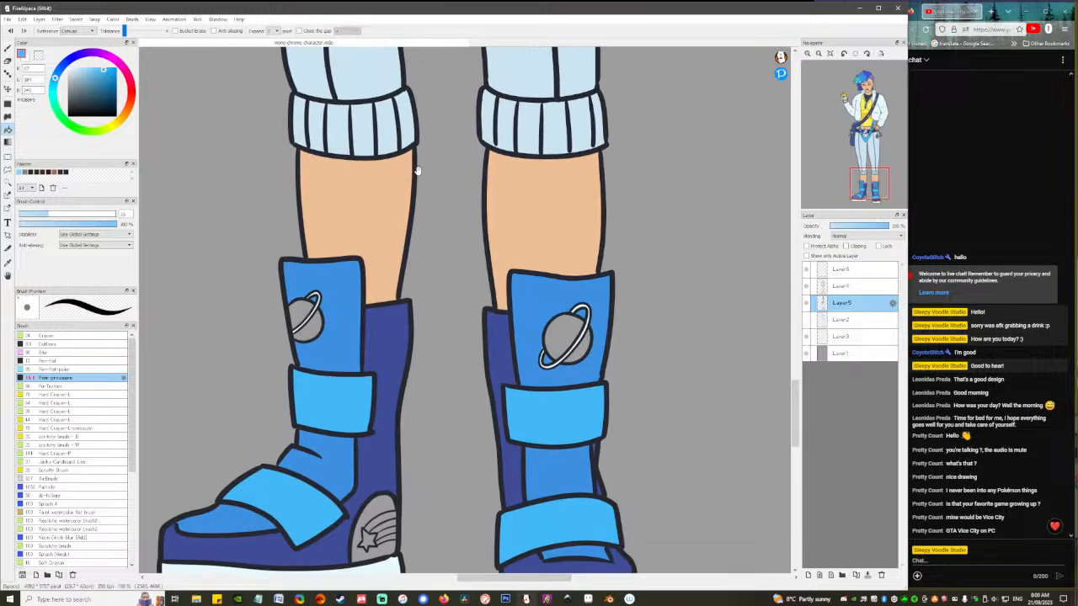
{"action": "left_click_drag", "start_coordinate": [416, 169], "coordinate": [415, 284]}
{"action": "left_click_drag", "start_coordinate": [350, 389], "coordinate": [409, 134]}
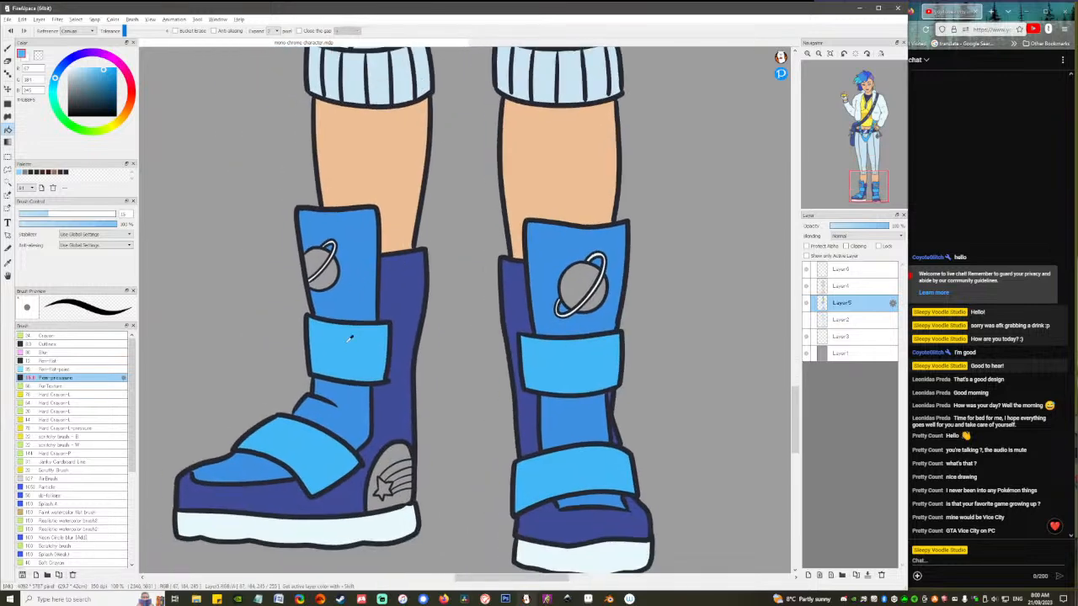
{"action": "left_click_drag", "start_coordinate": [74, 91], "coordinate": [85, 72]}
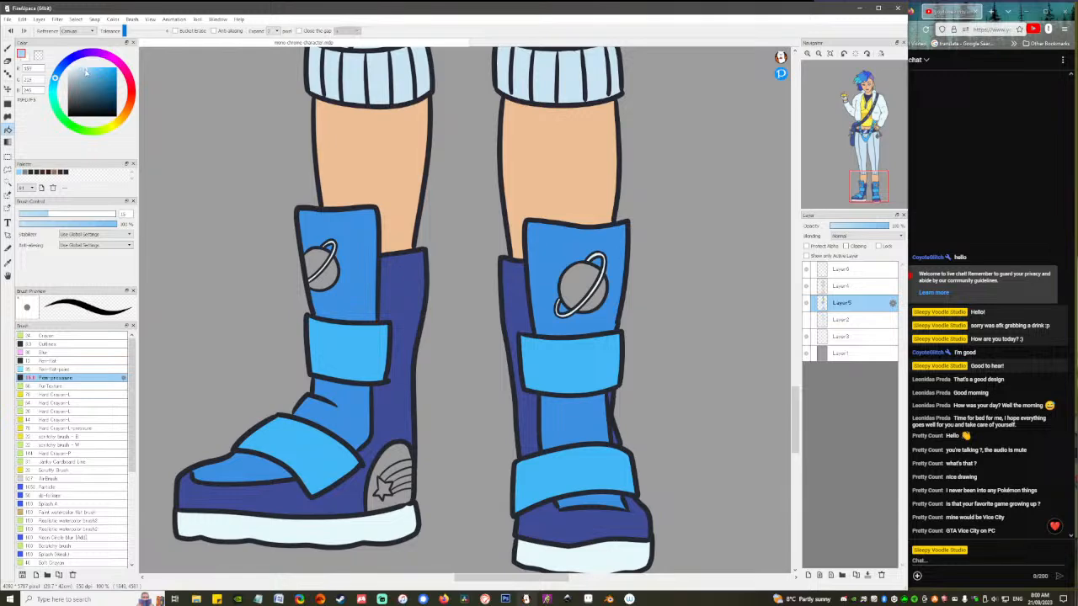
{"action": "left_click", "coordinate": [117, 128]}
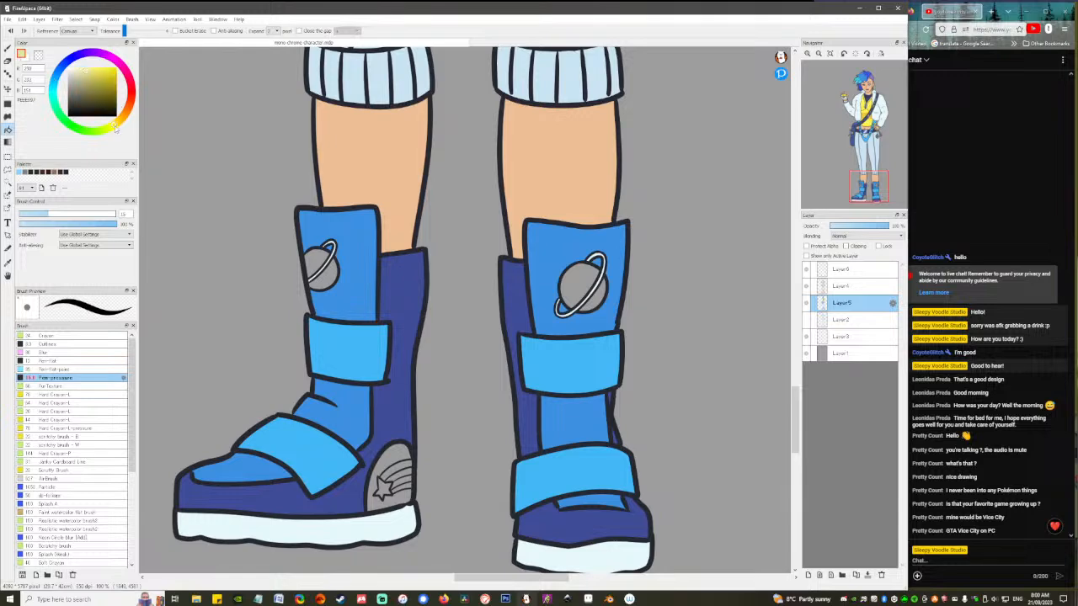
{"action": "left_click", "coordinate": [320, 257]}
{"action": "left_click", "coordinate": [329, 278]}
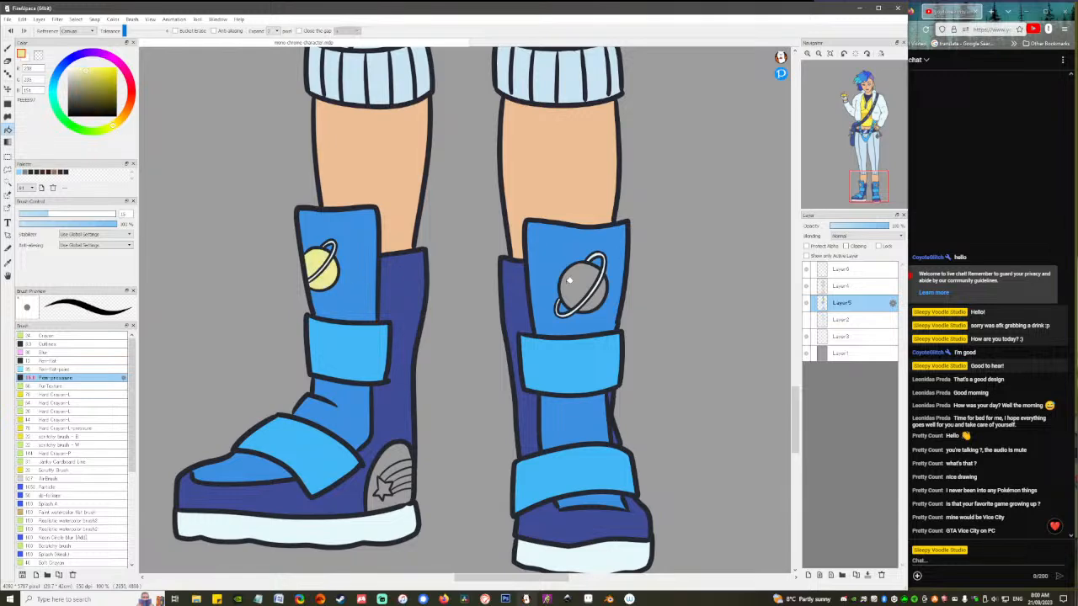
{"action": "left_click", "coordinate": [569, 282]}
{"action": "left_click", "coordinate": [601, 295]}
Fill the shooting star and its tail stripes on the boot's heel patch with the planets' pale yellow.
{"action": "scroll", "coordinate": [434, 420], "scroll_direction": "down", "scroll_amount": 2}
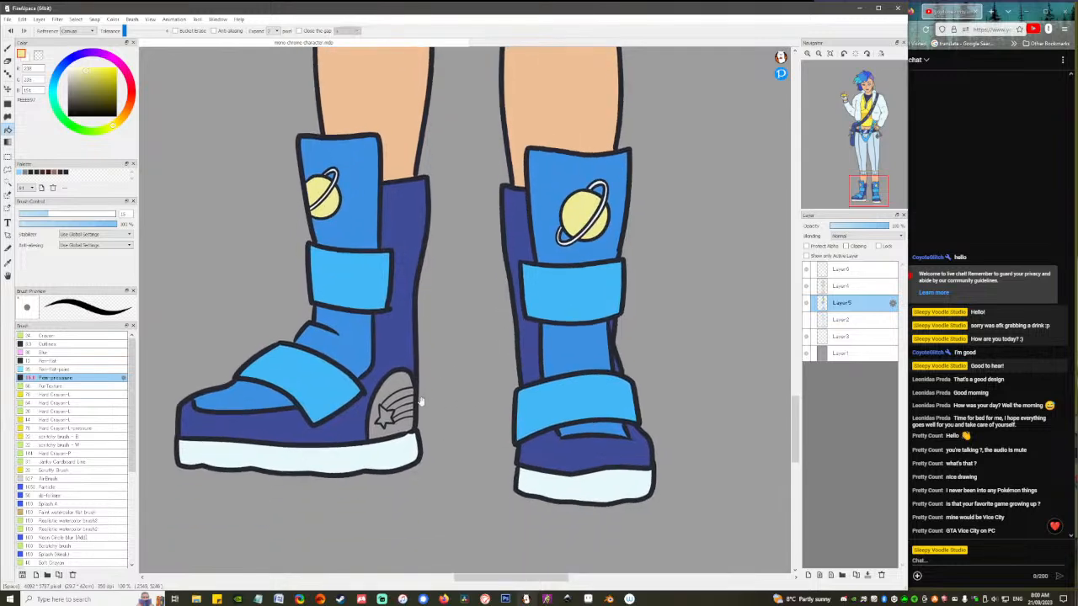
{"action": "scroll", "coordinate": [413, 423], "scroll_direction": "up", "scroll_amount": 3}
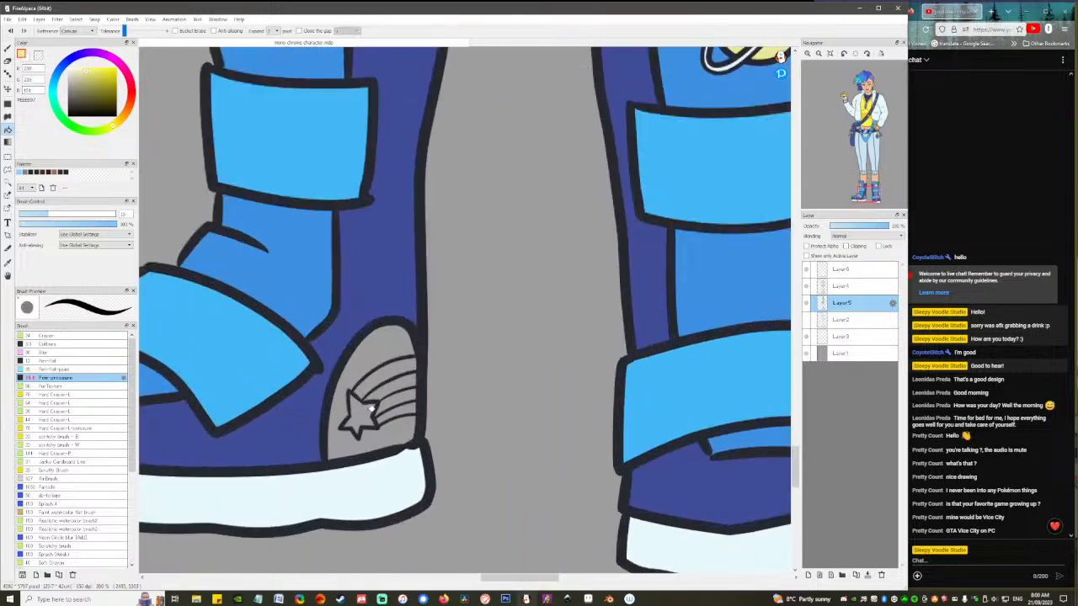
{"action": "left_click", "coordinate": [364, 411]}
{"action": "left_click", "coordinate": [399, 372]}
{"action": "left_click", "coordinate": [389, 387]}
{"action": "left_click", "coordinate": [399, 400]}
{"action": "left_click", "coordinate": [402, 410]}
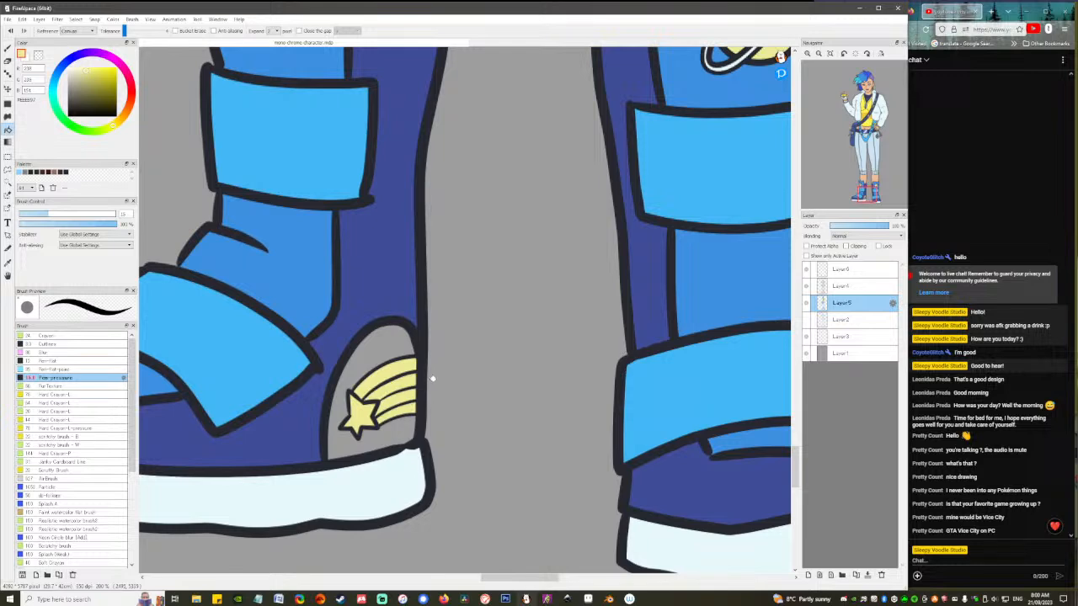
Fill the boot's heel patch behind the shooting star with a darker, muted navy based on the boot's outer blue.
{"action": "scroll", "coordinate": [429, 371], "scroll_direction": "down", "scroll_amount": 4}
{"action": "scroll", "coordinate": [438, 413], "scroll_direction": "up", "scroll_amount": 3}
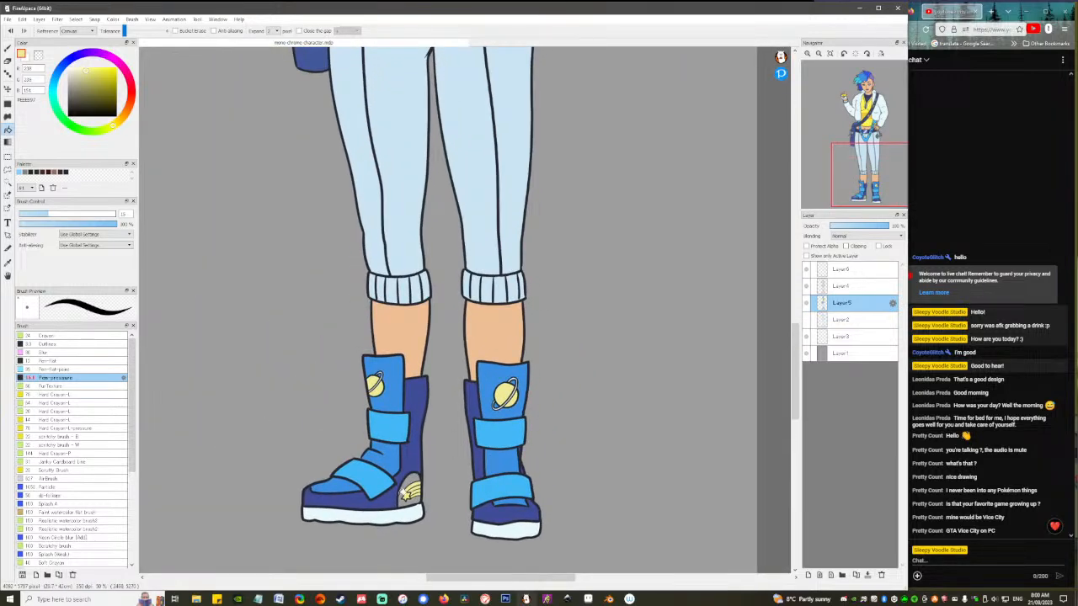
{"action": "right_click", "coordinate": [416, 448]}
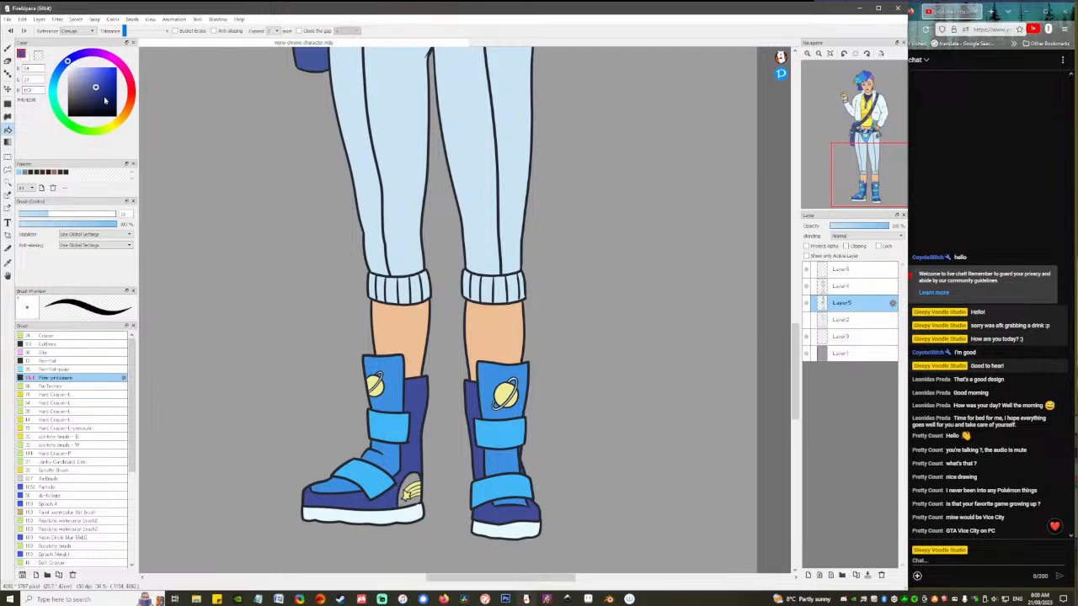
{"action": "left_click", "coordinate": [87, 99]}
{"action": "left_click", "coordinate": [415, 476]}
{"action": "scroll", "coordinate": [462, 435], "scroll_direction": "down", "scroll_amount": 5}
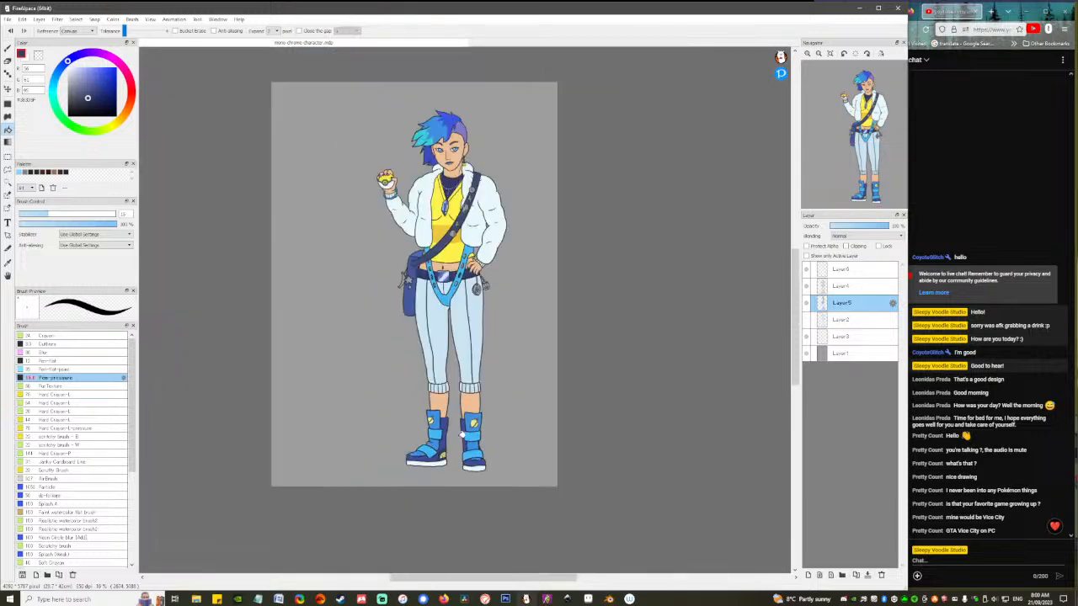
Try the dark muted blue of the outer boot sections on the straps of both boots, and undo the fills.
{"action": "scroll", "coordinate": [570, 401], "scroll_direction": "up", "scroll_amount": 2}
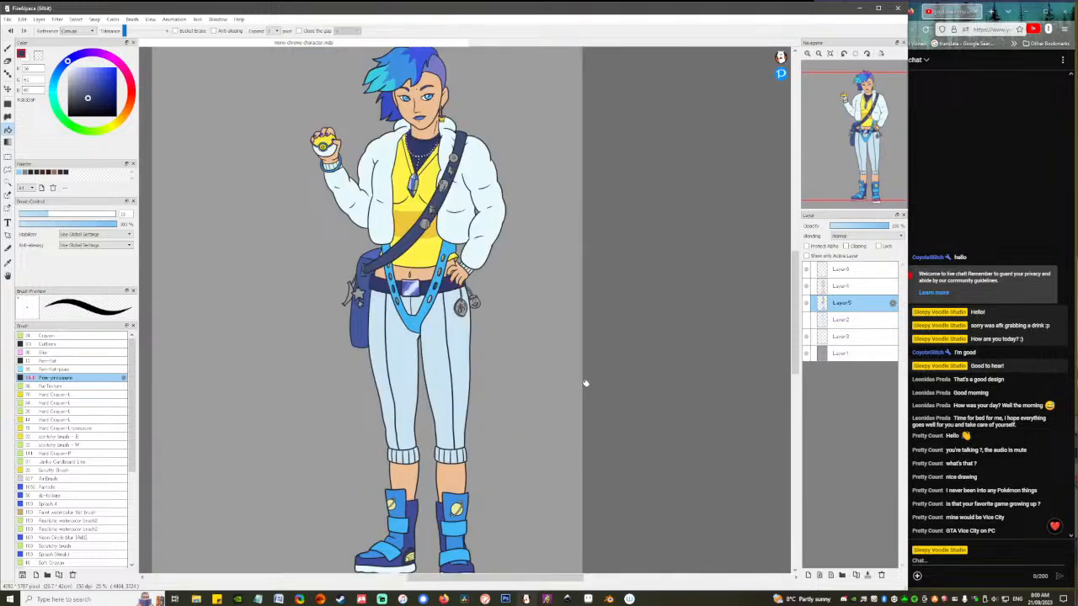
{"action": "left_click_drag", "start_coordinate": [532, 432], "coordinate": [544, 393]}
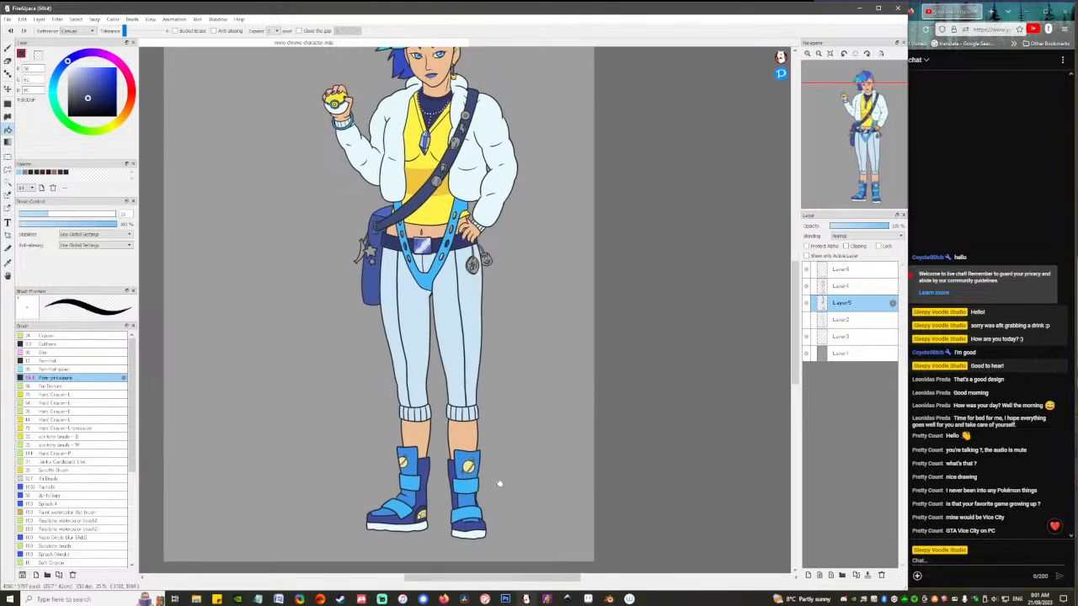
{"action": "left_click", "coordinate": [428, 495], "text": "alt"}
{"action": "left_click", "coordinate": [412, 484]}
{"action": "left_click", "coordinate": [401, 509]}
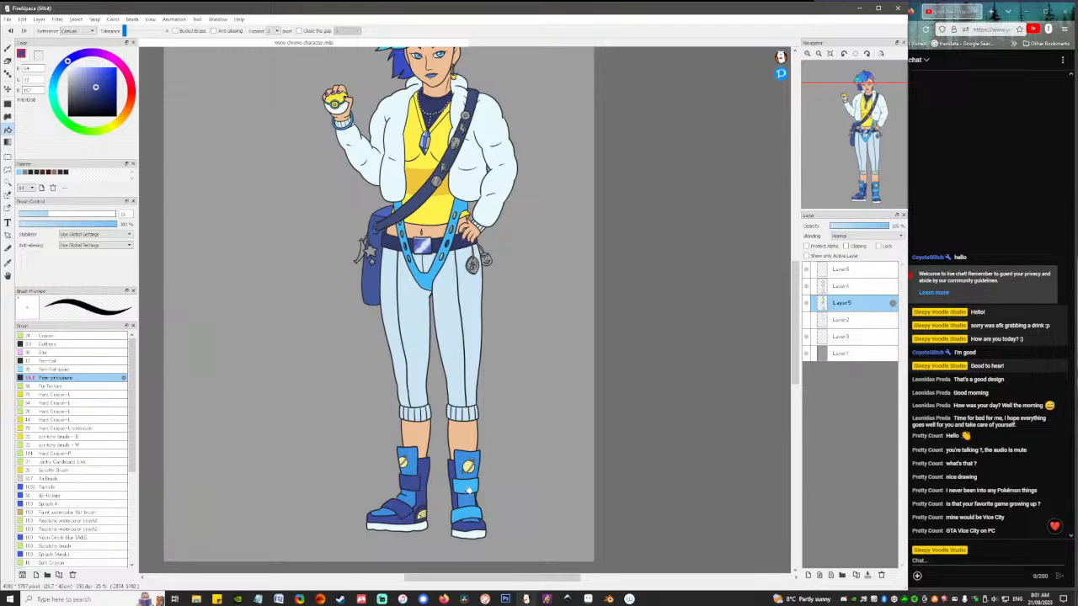
{"action": "left_click", "coordinate": [469, 488]}
{"action": "left_click", "coordinate": [475, 513]}
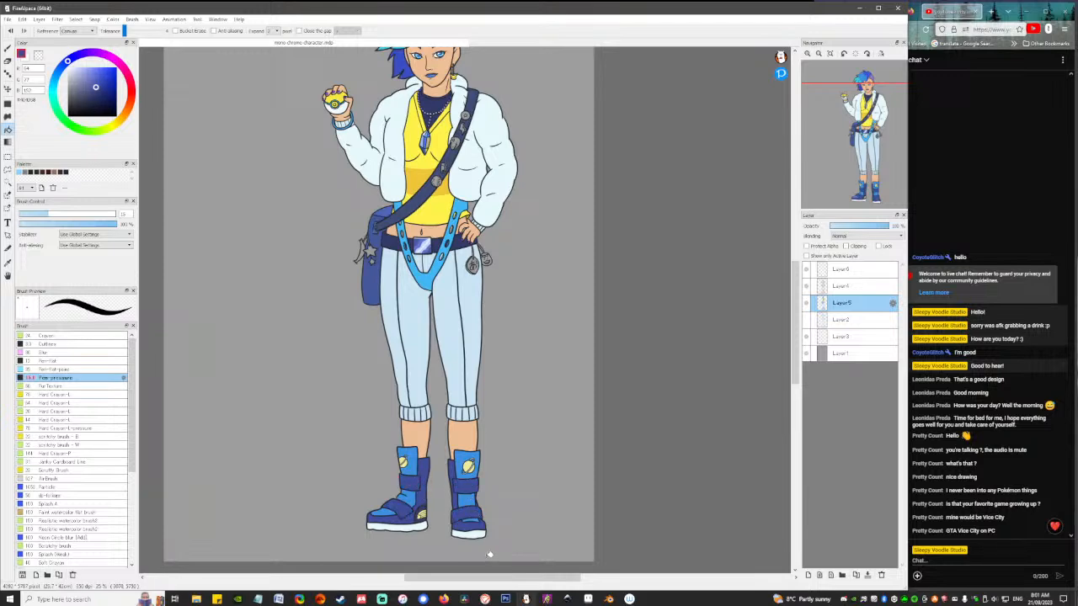
{"action": "key", "text": "ctrl+z"}
{"action": "key", "text": "ctrl+z"}
{"action": "key", "text": "ctrl+z"}
{"action": "key", "text": "ctrl+z"}
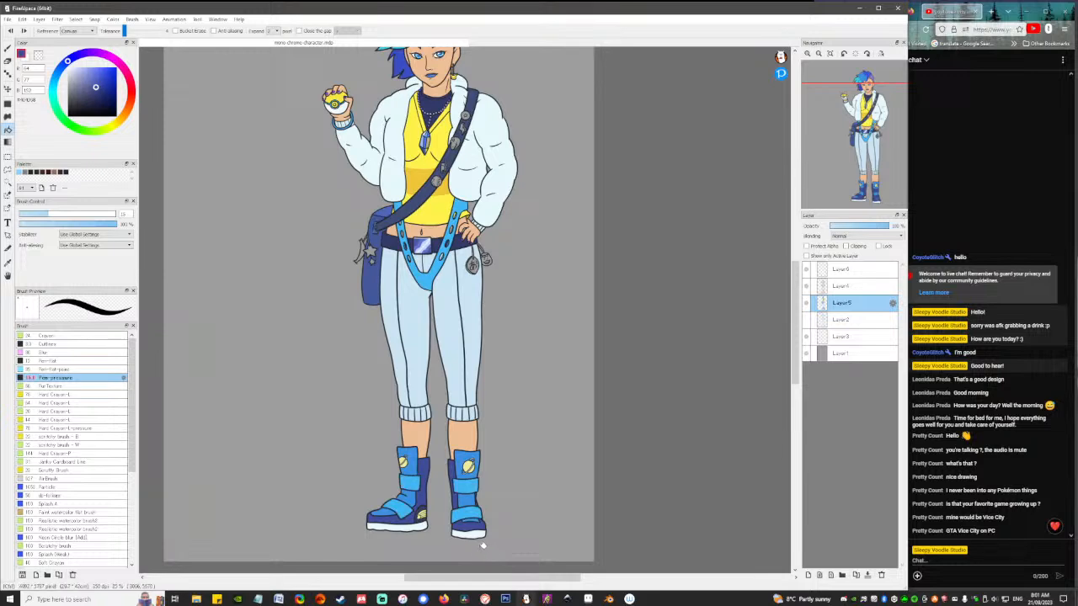
Try a pale off-white on the four straps of both boots, and undo the fills.
{"action": "left_click", "coordinate": [428, 379], "text": "alt"}
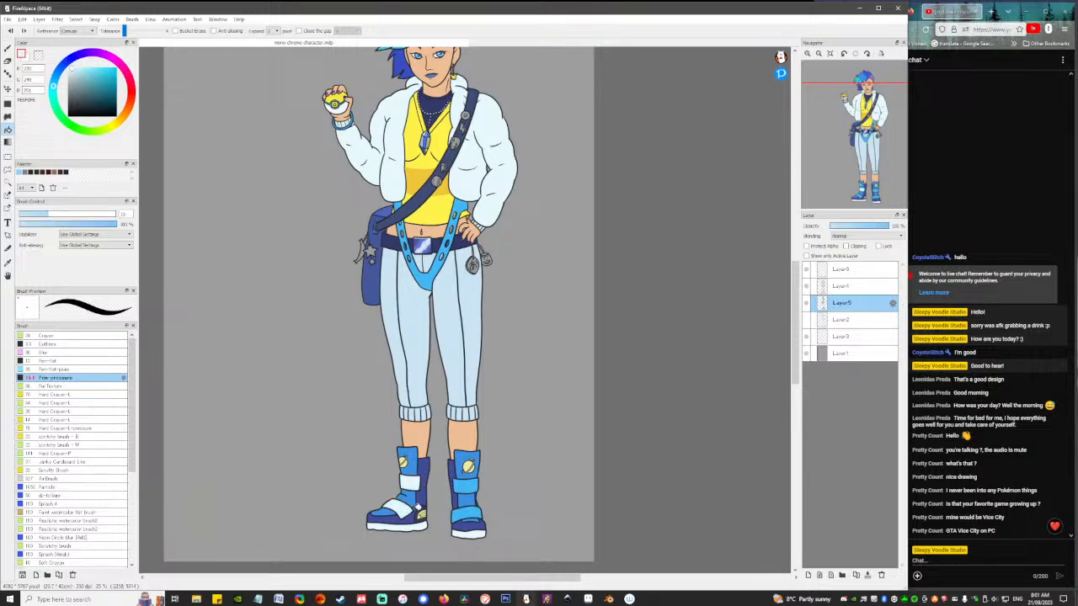
{"action": "left_click", "coordinate": [471, 486]}
{"action": "left_click", "coordinate": [473, 512]}
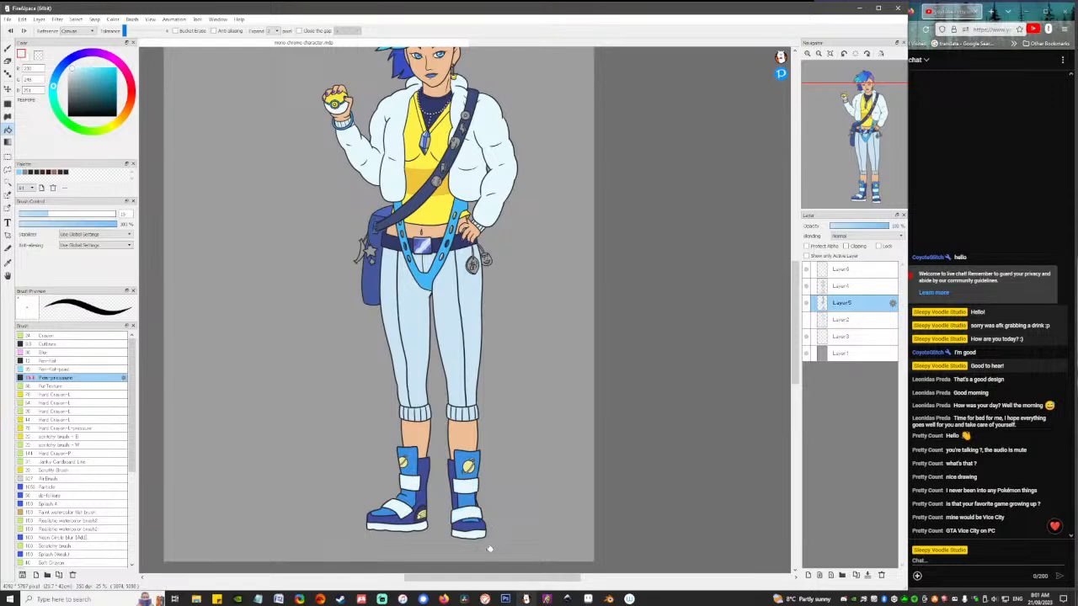
{"action": "key", "text": "ctrl+z"}
{"action": "key", "text": "ctrl+z"}
{"action": "key", "text": "ctrl+z"}
{"action": "key", "text": "ctrl+z"}
Refill the four straps on both boots with a slightly lighter version of their bright blue.
{"action": "left_click", "coordinate": [409, 506], "text": "alt"}
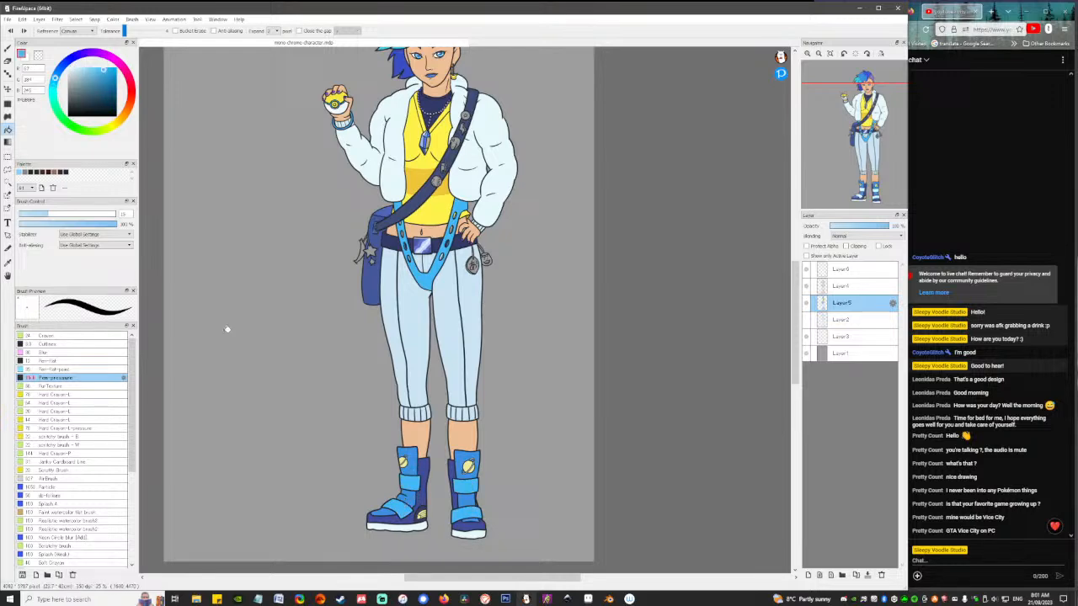
{"action": "left_click", "coordinate": [98, 67]}
{"action": "left_click", "coordinate": [401, 509]}
{"action": "left_click", "coordinate": [415, 478]}
{"action": "left_click", "coordinate": [472, 486]}
{"action": "left_click", "coordinate": [473, 511]}
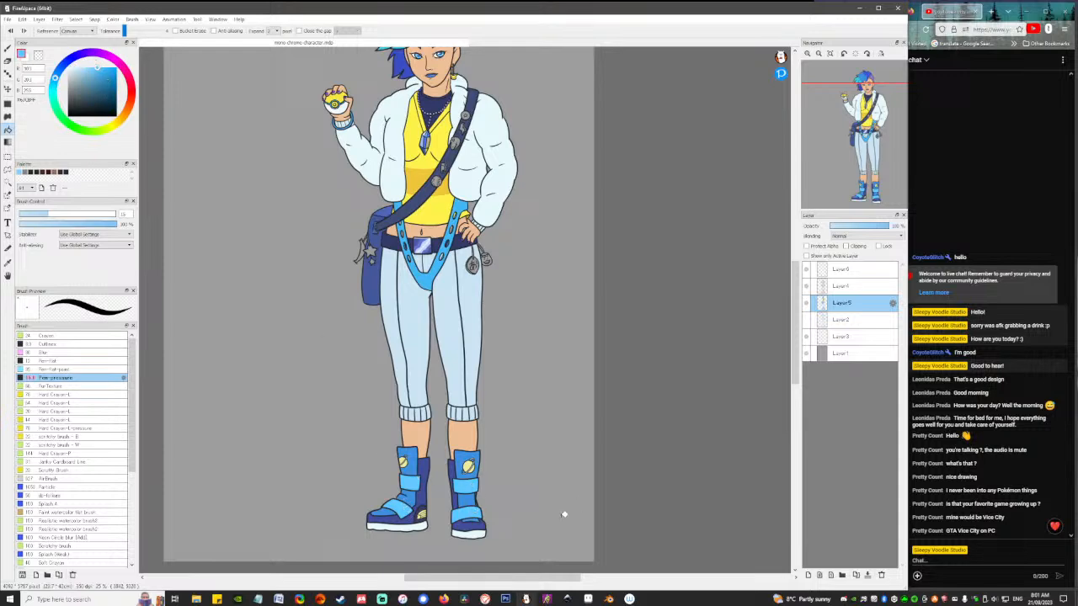
Fill the shoulder bag's sliver beside the charm cords with the bag's blue and the buckle tab with the strap's navy.
{"action": "mouse_move", "coordinate": [491, 403]}
{"action": "left_mouse_down"}
{"action": "mouse_move", "coordinate": [494, 447]}
{"action": "mouse_move", "coordinate": [491, 406]}
{"action": "left_mouse_up"}
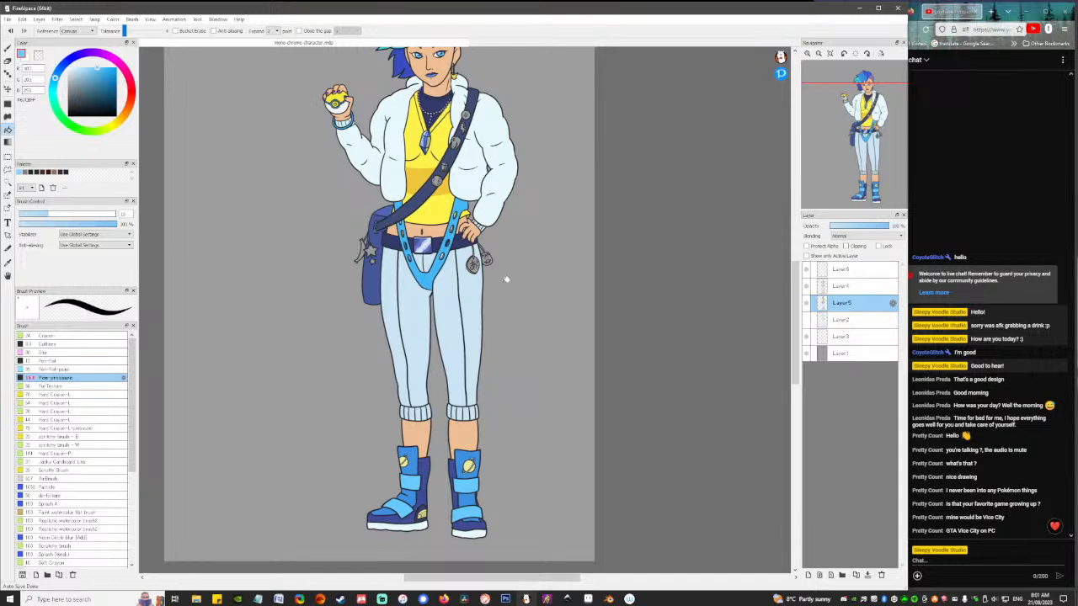
{"action": "left_click_drag", "start_coordinate": [465, 280], "coordinate": [456, 353]}
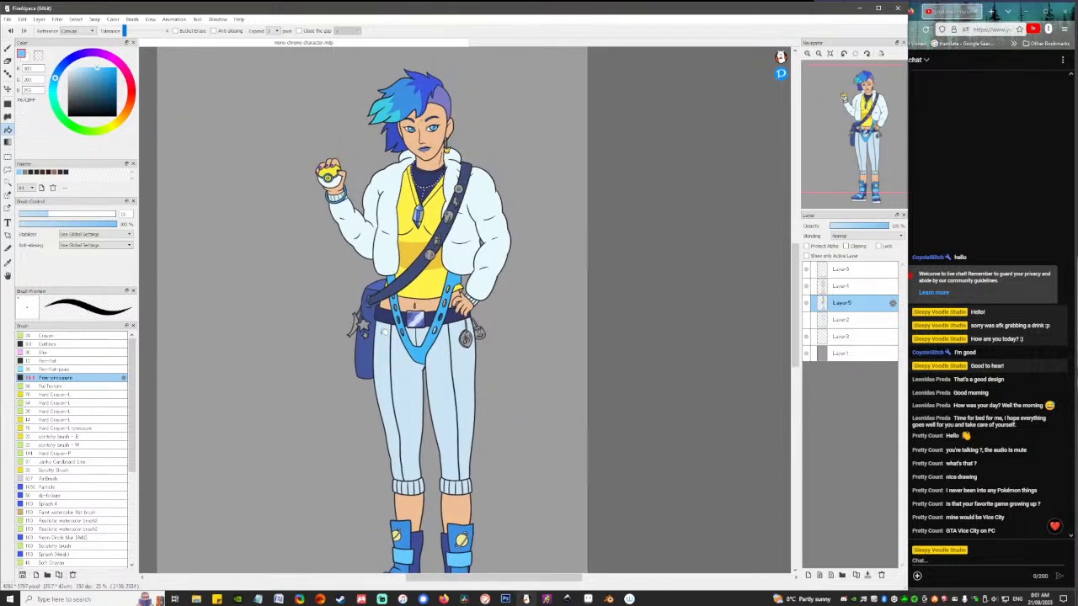
{"action": "scroll", "coordinate": [350, 313], "scroll_direction": "up", "scroll_amount": 4}
{"action": "left_click", "coordinate": [424, 316], "text": "alt"}
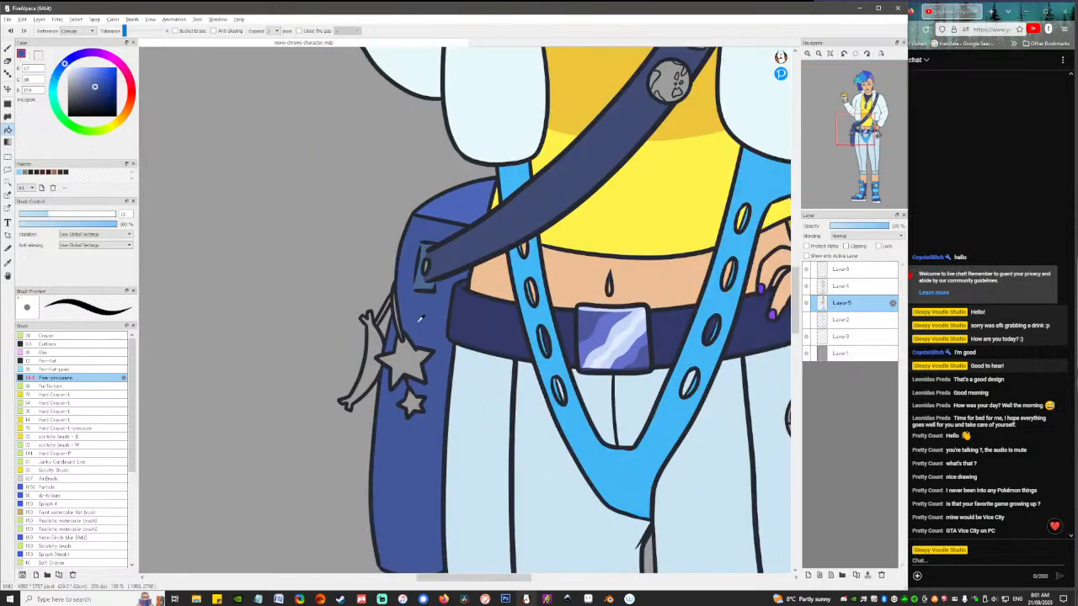
{"action": "left_click", "coordinate": [396, 334]}
{"action": "left_click", "coordinate": [423, 281]}
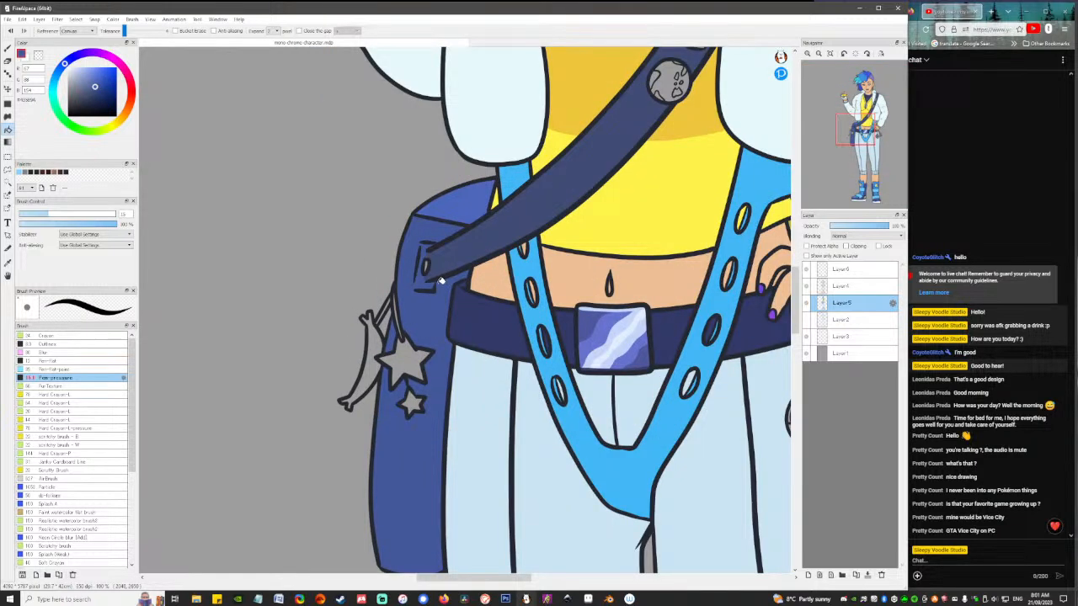
{"action": "key", "text": "ctrl+z"}
{"action": "left_click", "coordinate": [442, 255], "text": "alt"}
{"action": "left_click", "coordinate": [425, 252]}
Refill the bag's diagonal shoulder strap with a darker, greyer navy.
{"action": "left_click_drag", "start_coordinate": [522, 243], "coordinate": [471, 341]}
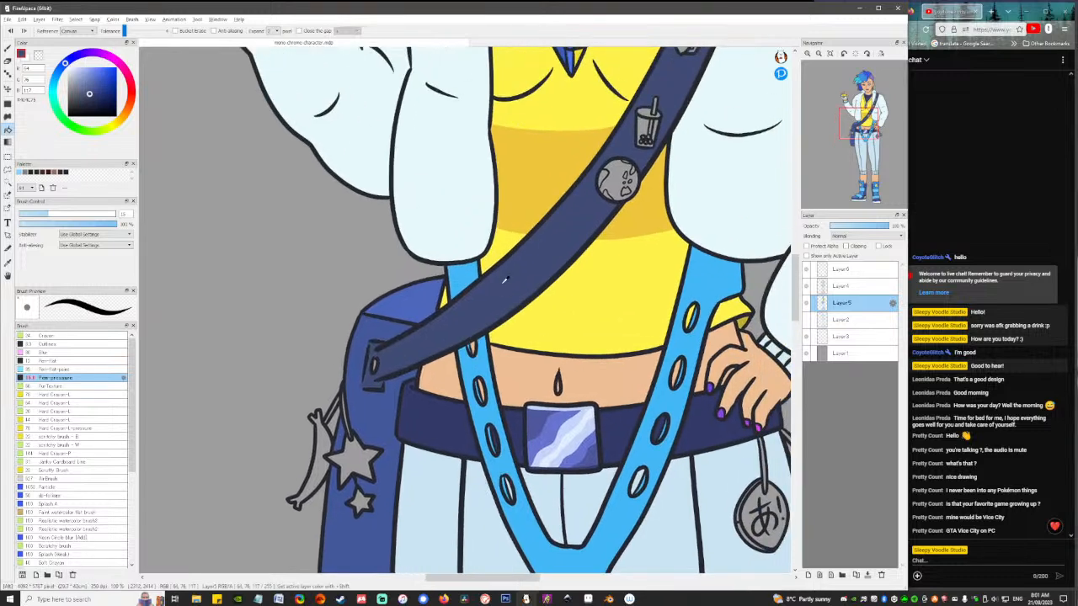
{"action": "left_click", "coordinate": [85, 103]}
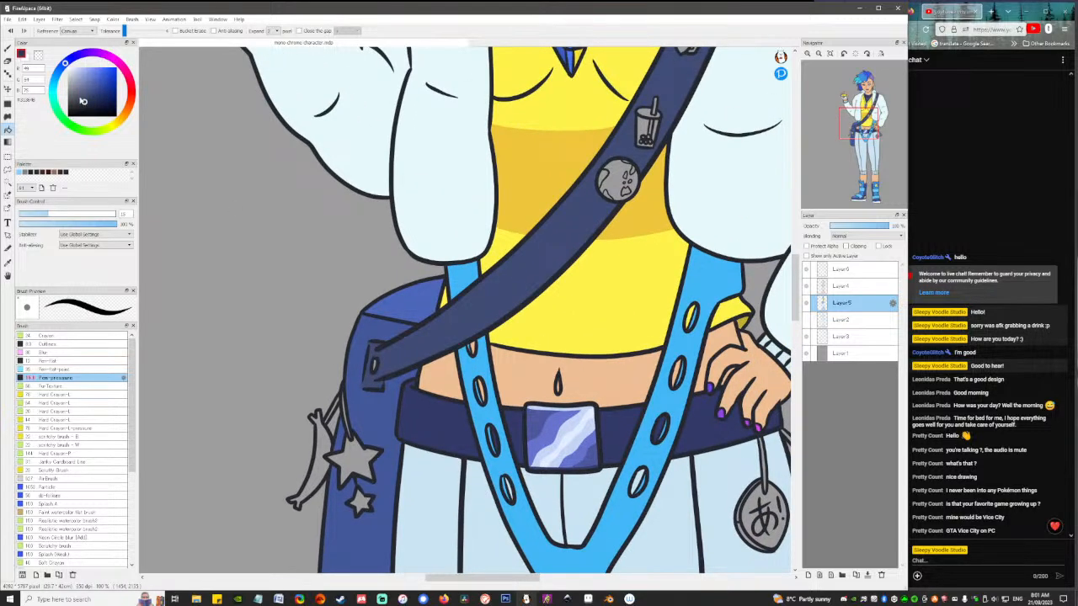
{"action": "key", "text": "b"}
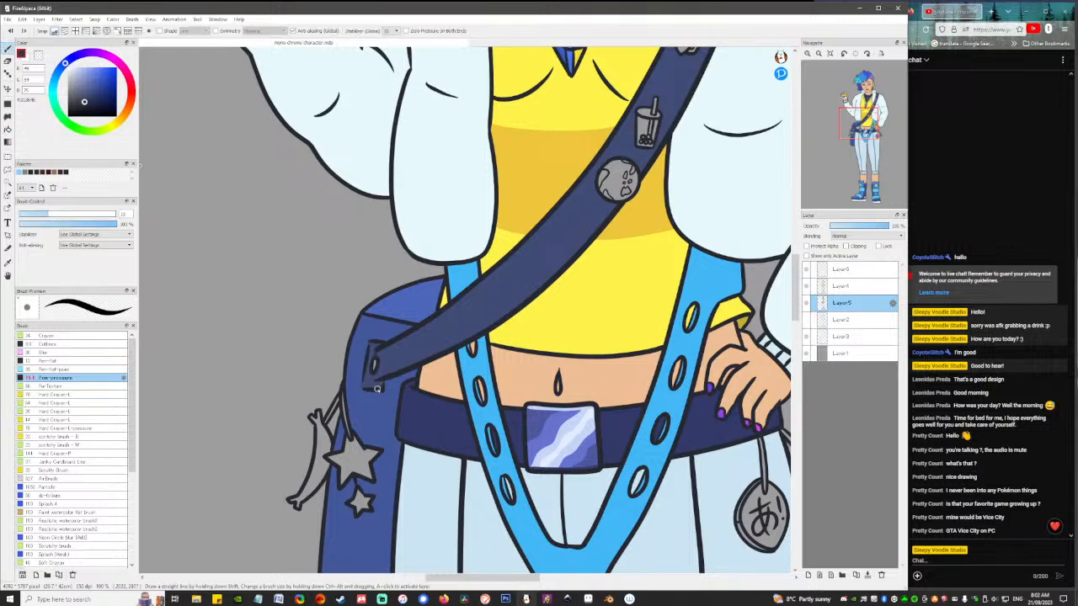
{"action": "key", "text": "g"}
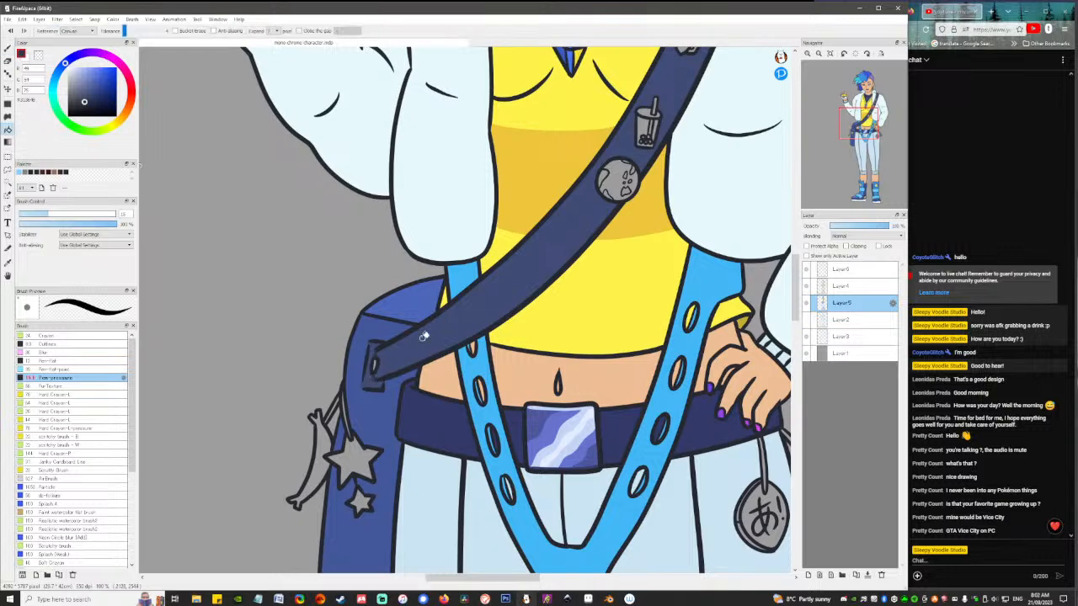
{"action": "left_click", "coordinate": [444, 328]}
Examine the whole character from hair to boots to judge how the flat colours work together.
{"action": "scroll", "coordinate": [496, 381], "scroll_direction": "down", "scroll_amount": 3}
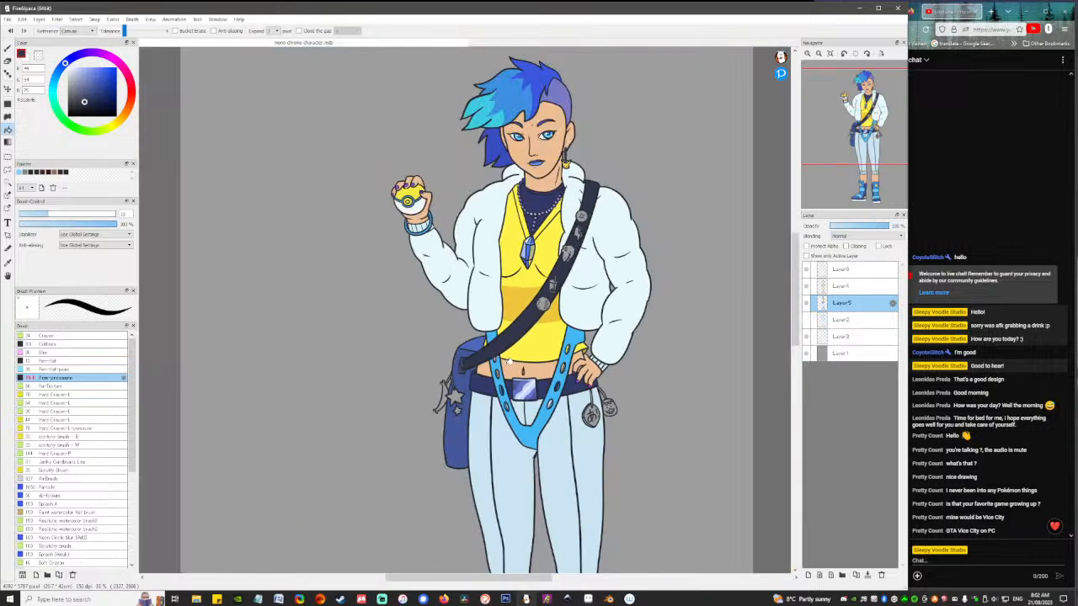
{"action": "key", "text": "space"}
{"action": "left_click_drag", "start_coordinate": [438, 360], "coordinate": [396, 253]}
{"action": "left_click_drag", "start_coordinate": [489, 310], "coordinate": [474, 371]}
{"action": "left_click_drag", "start_coordinate": [469, 487], "coordinate": [467, 323]}
{"action": "mouse_move", "coordinate": [830, 56]}
{"action": "left_click_drag", "start_coordinate": [816, 66], "coordinate": [811, 69]}
{"action": "key", "text": "space"}
{"action": "left_click_drag", "start_coordinate": [496, 252], "coordinate": [520, 288]}
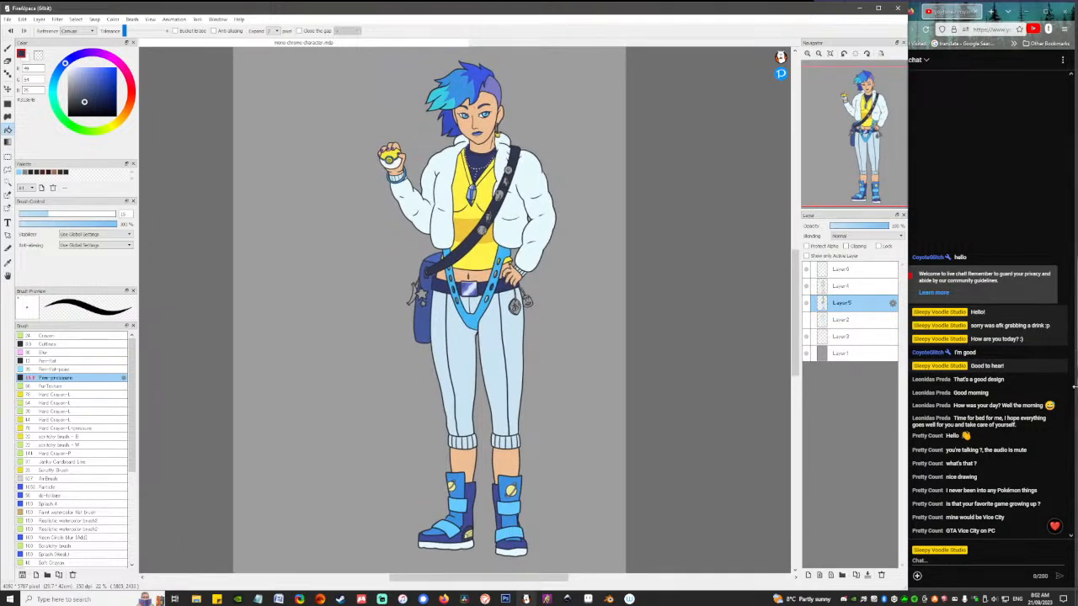
Save the current drawing.
{"action": "left_click", "coordinate": [7, 19]}
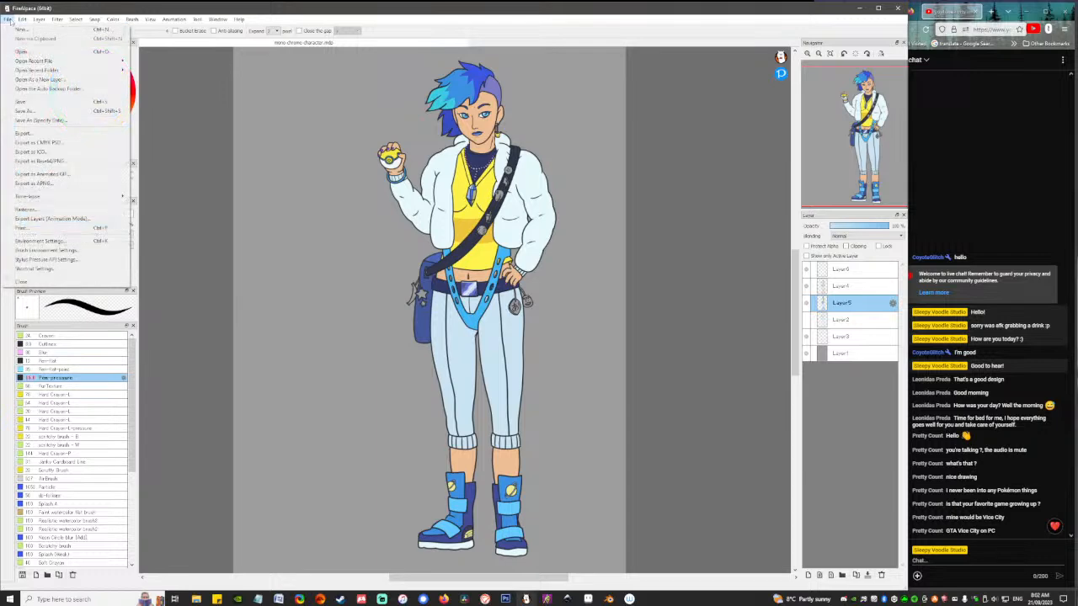
{"action": "left_click", "coordinate": [23, 101]}
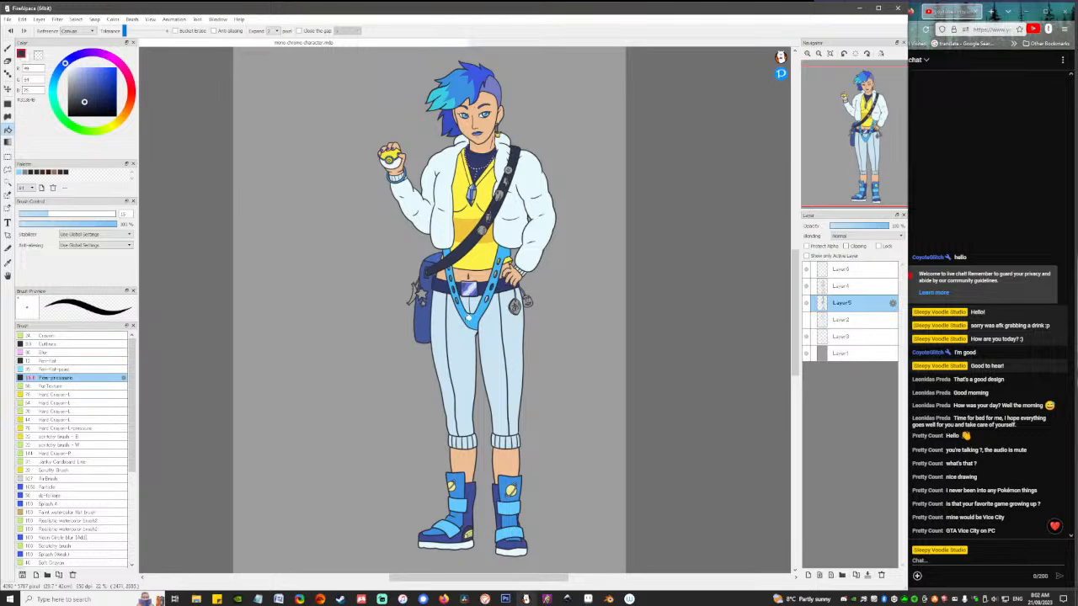
Fill the long curved charm hanging from the shoulder bag with a yellow adjusted from the shirt's colour.
{"action": "scroll", "coordinate": [428, 276], "scroll_direction": "up", "scroll_amount": 10}
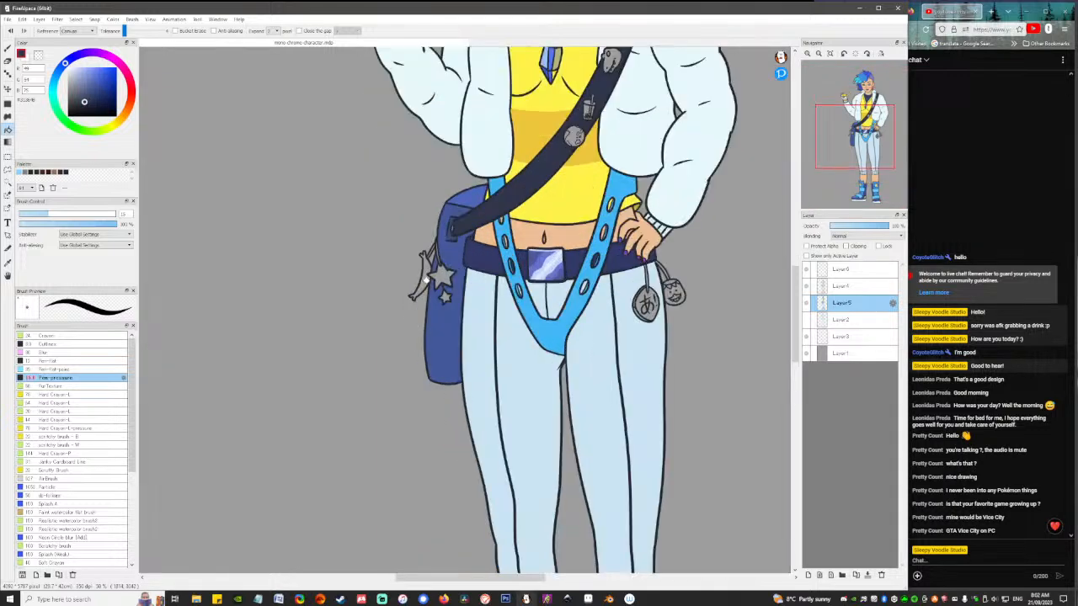
{"action": "left_click_drag", "start_coordinate": [573, 332], "coordinate": [537, 413]}
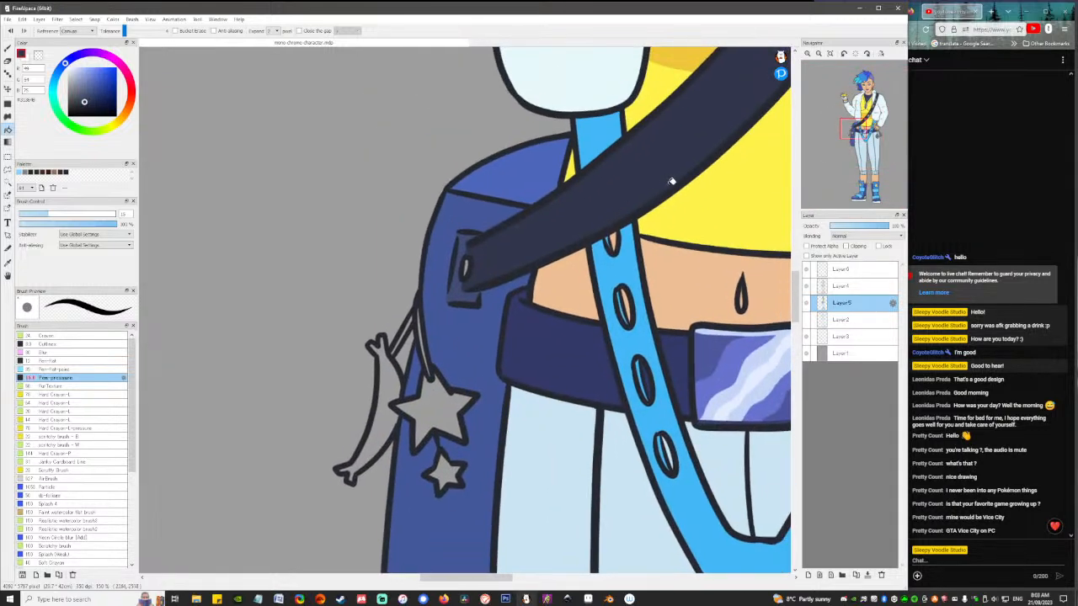
{"action": "right_click", "coordinate": [680, 220]}
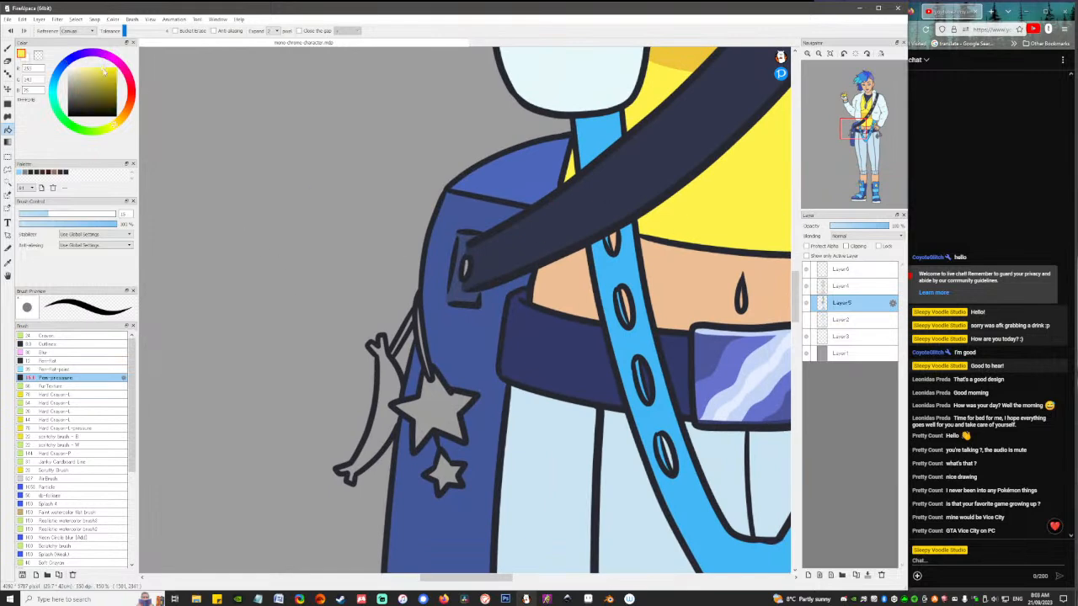
{"action": "left_click", "coordinate": [106, 71]}
{"action": "left_click", "coordinate": [398, 387]}
Fill the bag's large star charm with bright blue and the small star charm below it with light cyan-blue.
{"action": "left_click_drag", "start_coordinate": [477, 436], "coordinate": [421, 356]}
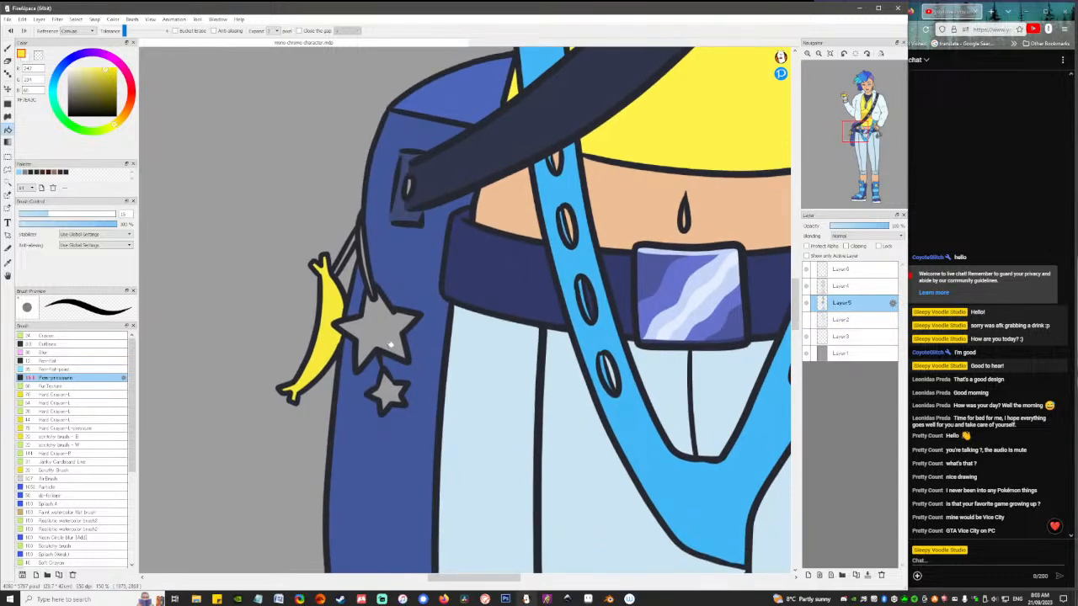
{"action": "right_click", "coordinate": [408, 279]}
{"action": "left_click_drag", "start_coordinate": [98, 77], "coordinate": [58, 76]}
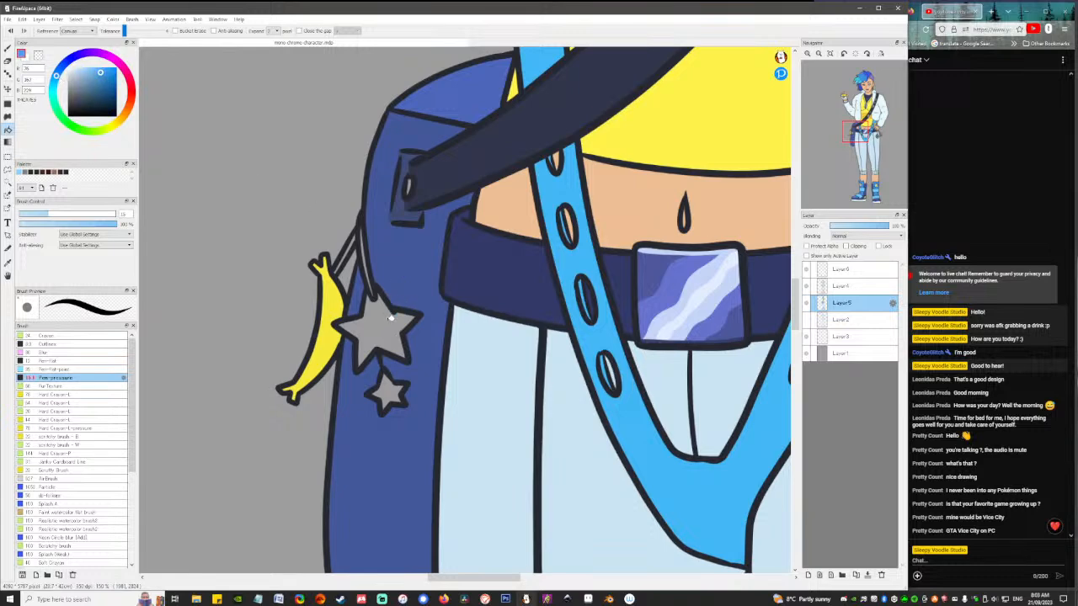
{"action": "left_click", "coordinate": [391, 316]}
{"action": "mouse_move", "coordinate": [100, 74]}
{"action": "left_mouse_down"}
{"action": "mouse_move", "coordinate": [53, 82]}
{"action": "mouse_move", "coordinate": [93, 65]}
{"action": "left_mouse_up"}
{"action": "left_click", "coordinate": [396, 392]}
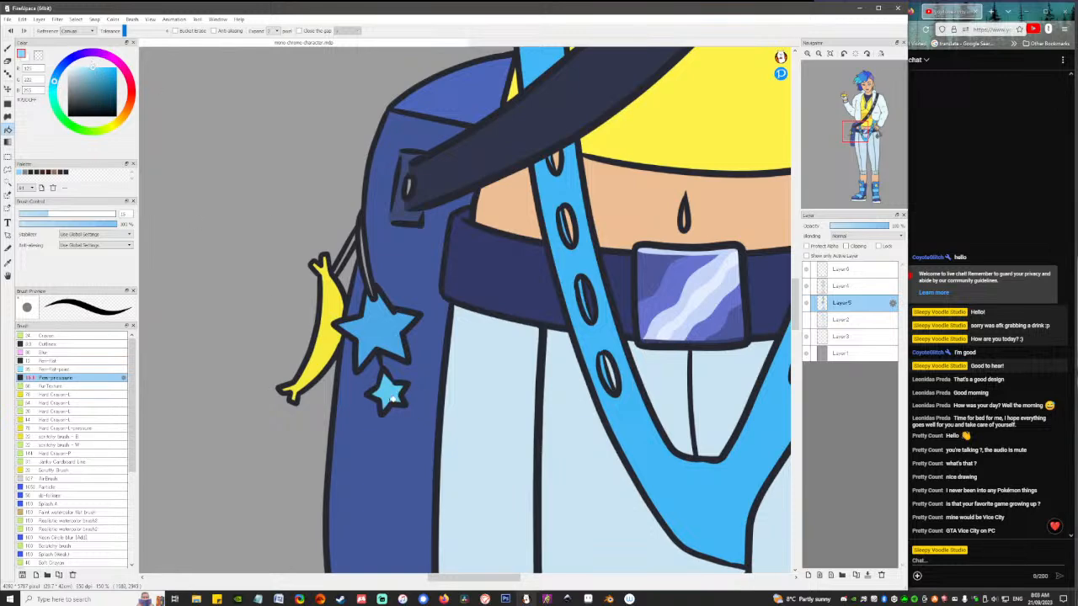
{"action": "left_click", "coordinate": [391, 398]}
{"action": "left_click", "coordinate": [105, 73]}
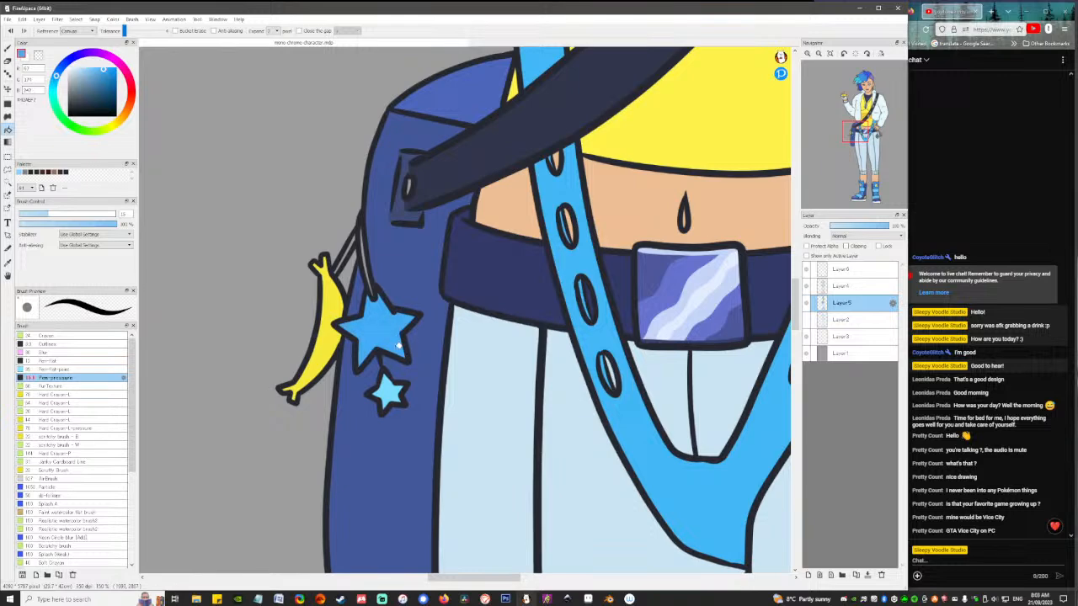
Fill the small face charm on the belt with turquoise and its top with the suspender straps' bright blue.
{"action": "scroll", "coordinate": [404, 345], "scroll_direction": "down", "scroll_amount": 5}
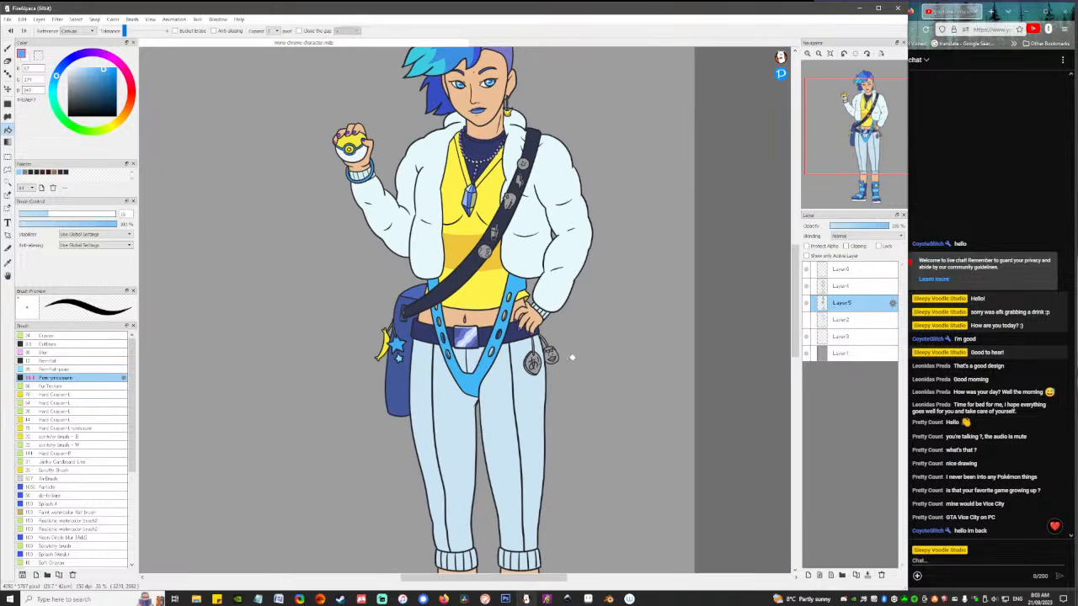
{"action": "scroll", "coordinate": [573, 358], "scroll_direction": "up", "scroll_amount": 2}
{"action": "scroll", "coordinate": [527, 341], "scroll_direction": "up", "scroll_amount": 2}
{"action": "scroll", "coordinate": [525, 337], "scroll_direction": "up", "scroll_amount": 3}
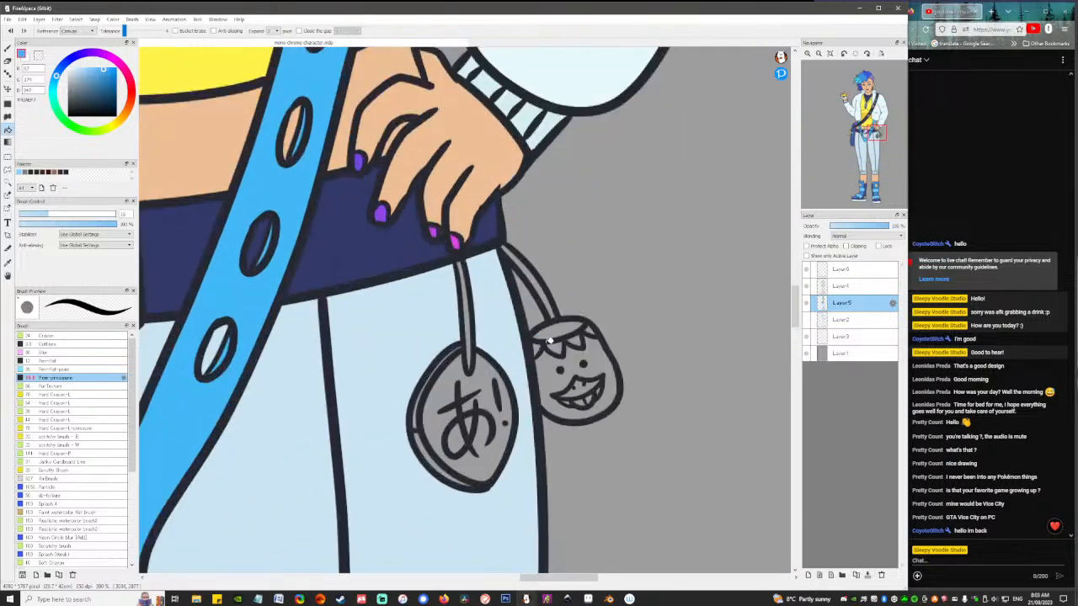
{"action": "left_click_drag", "start_coordinate": [725, 471], "coordinate": [676, 438]}
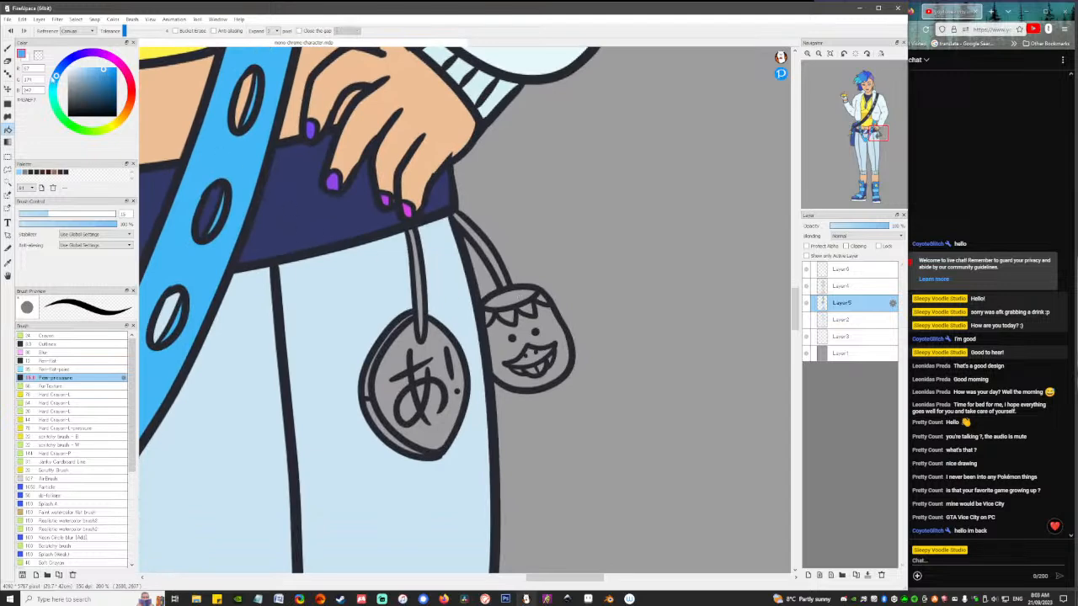
{"action": "mouse_move", "coordinate": [56, 76]}
{"action": "left_mouse_down"}
{"action": "mouse_move", "coordinate": [54, 100]}
{"action": "mouse_move", "coordinate": [99, 75]}
{"action": "left_mouse_up"}
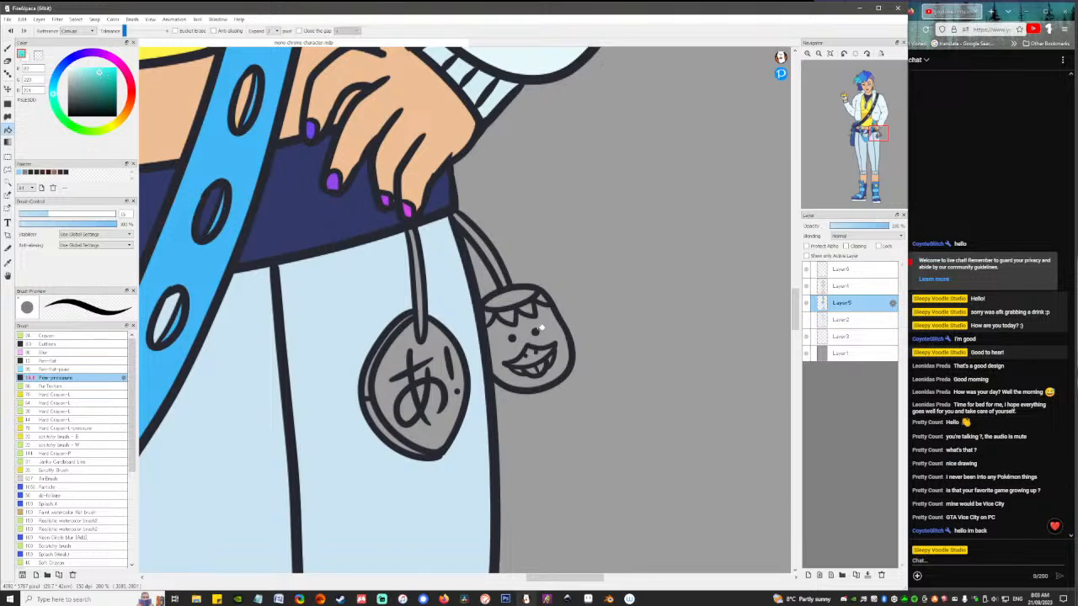
{"action": "left_click", "coordinate": [541, 328]}
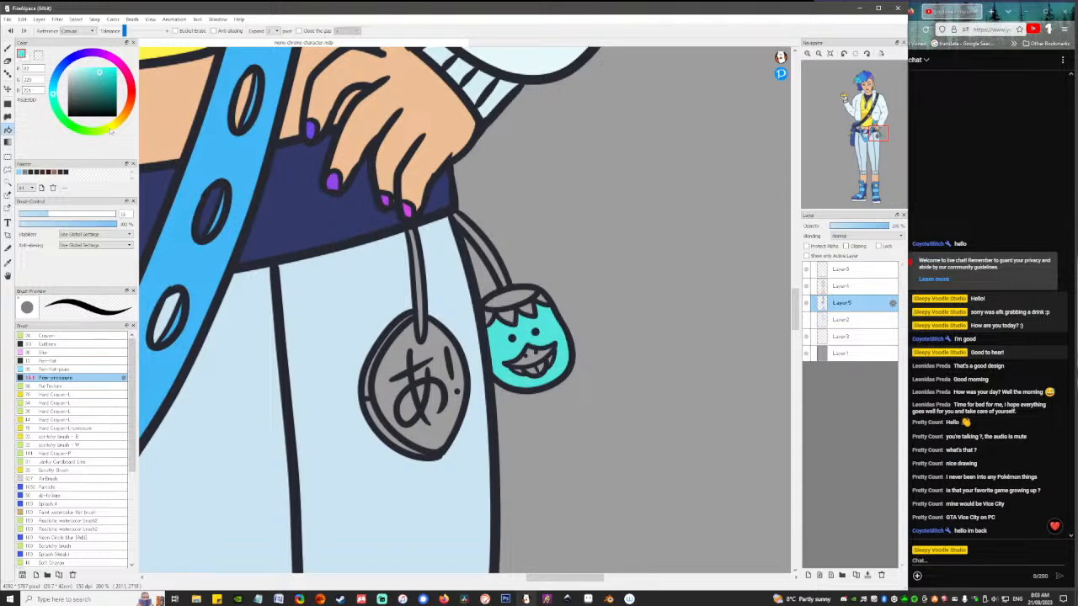
{"action": "right_click", "coordinate": [239, 164]}
{"action": "left_click", "coordinate": [522, 299]}
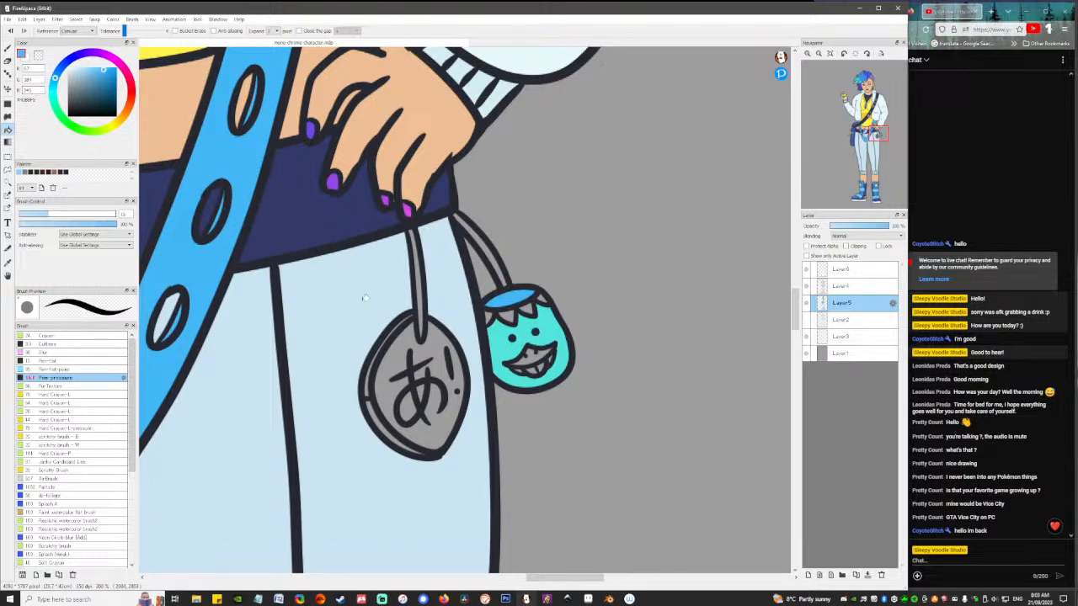
Colour the face charm's beak and mouth edge yellow, based on the shirt's colour, and its tongue bright blue.
{"action": "right_click", "coordinate": [192, 52]}
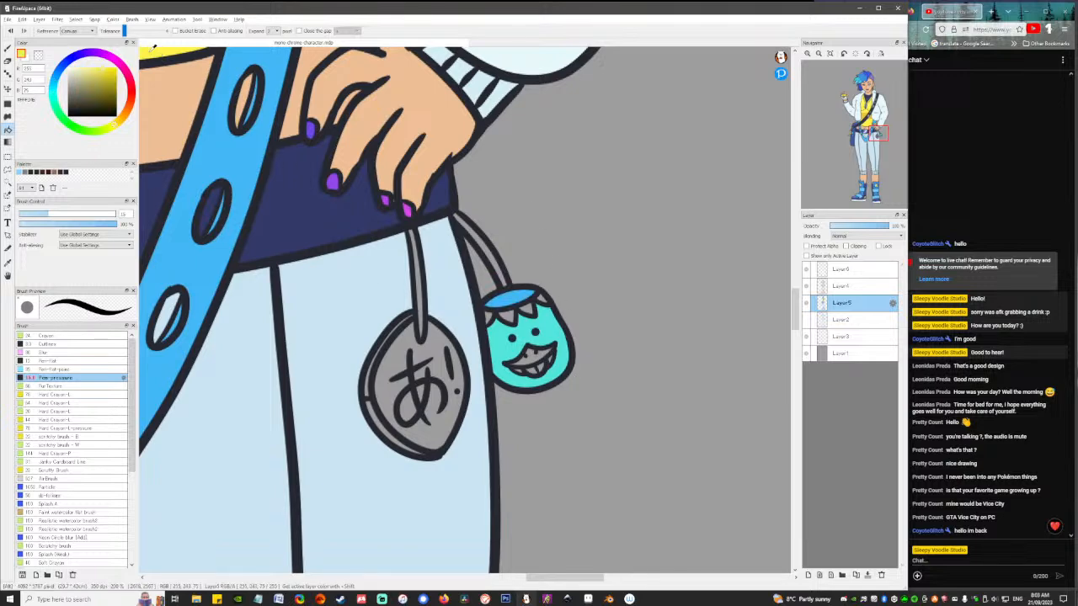
{"action": "left_click", "coordinate": [540, 360]}
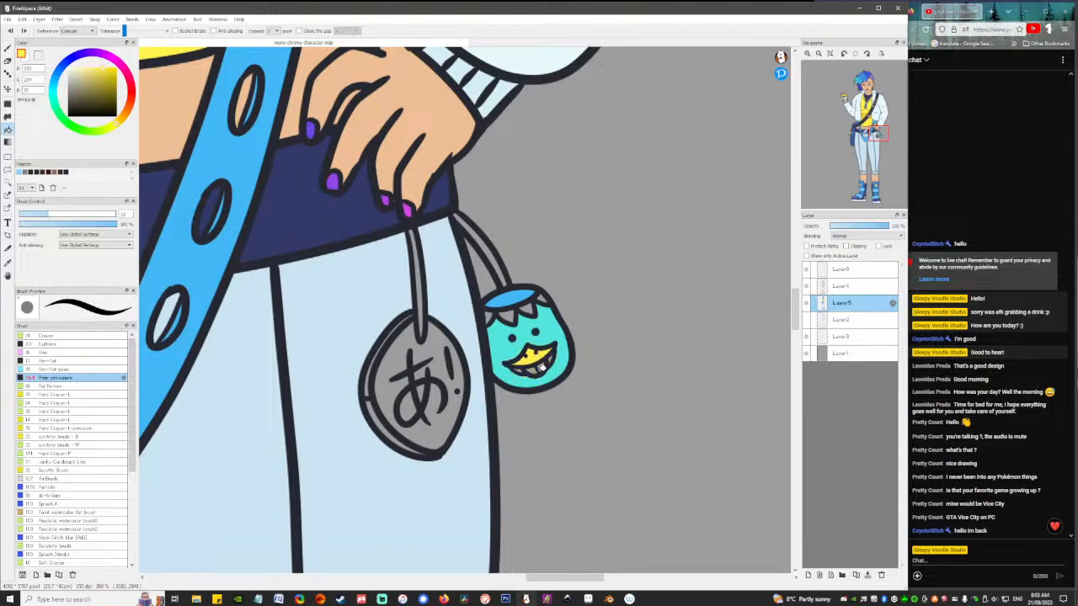
{"action": "scroll", "coordinate": [526, 368], "scroll_direction": "up", "scroll_amount": 4}
{"action": "scroll", "coordinate": [541, 368], "scroll_direction": "down", "scroll_amount": 4}
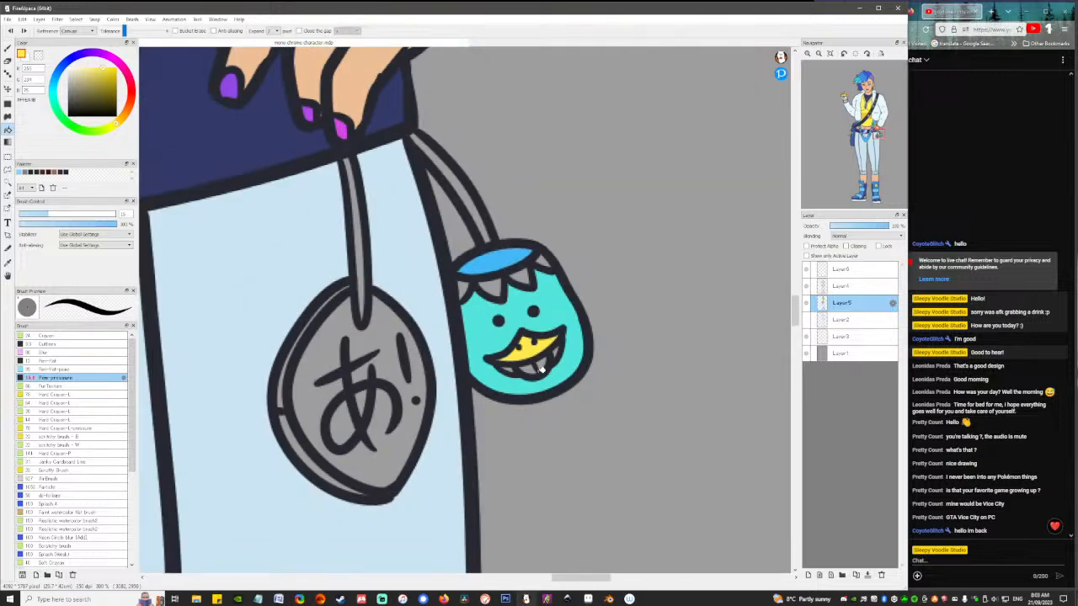
{"action": "key", "text": "b"}
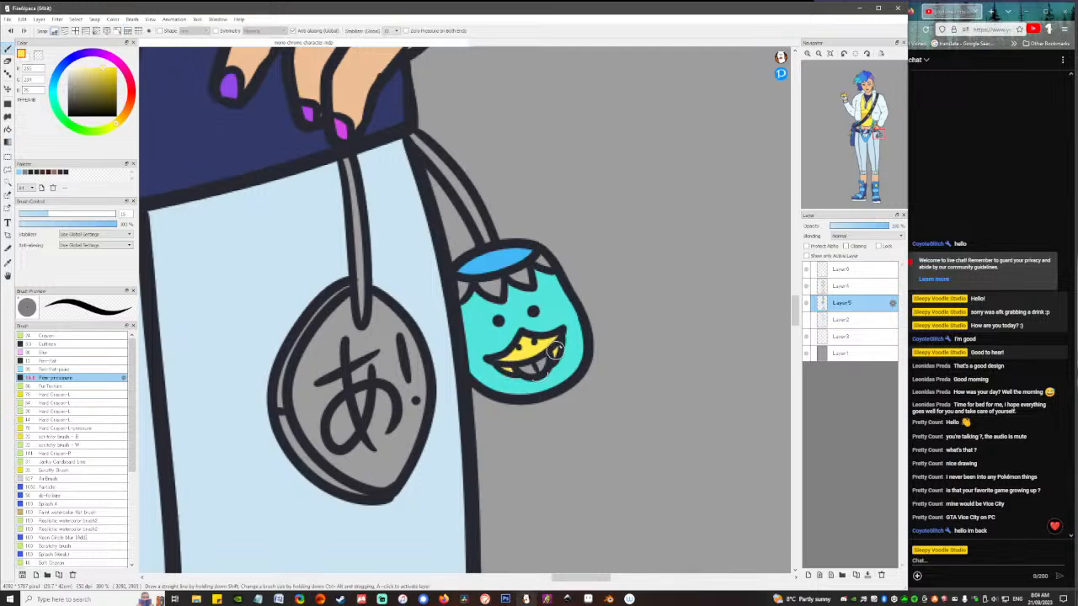
{"action": "key", "text": "g"}
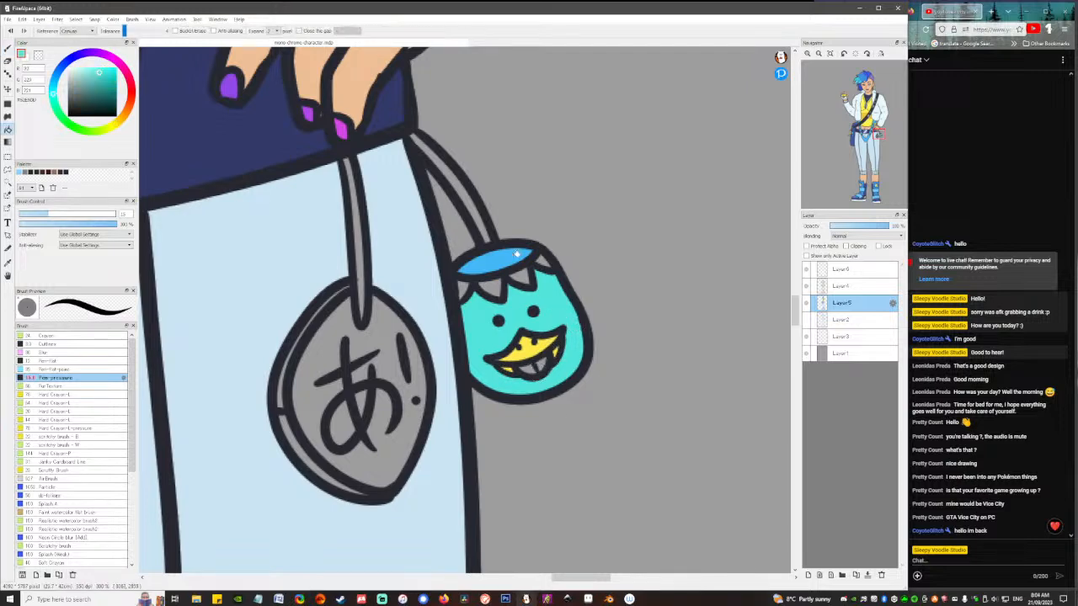
{"action": "left_click", "coordinate": [517, 285], "text": "alt"}
{"action": "left_click", "coordinate": [530, 368]}
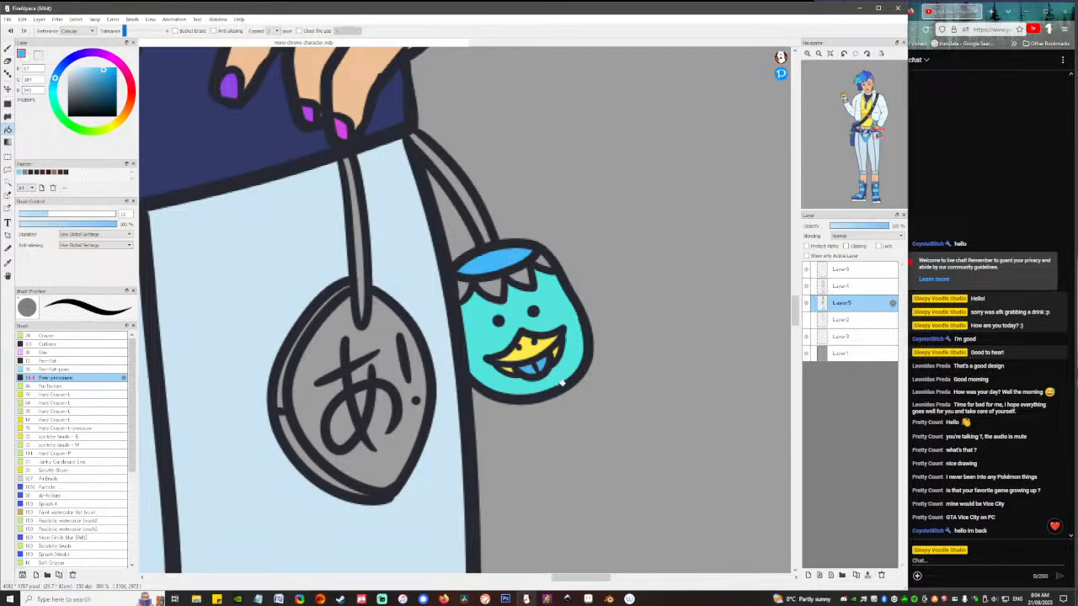
Fill the zigzag trim around the face charm's top with a green shifted from its turquoise.
{"action": "scroll", "coordinate": [594, 354], "scroll_direction": "down", "scroll_amount": 3}
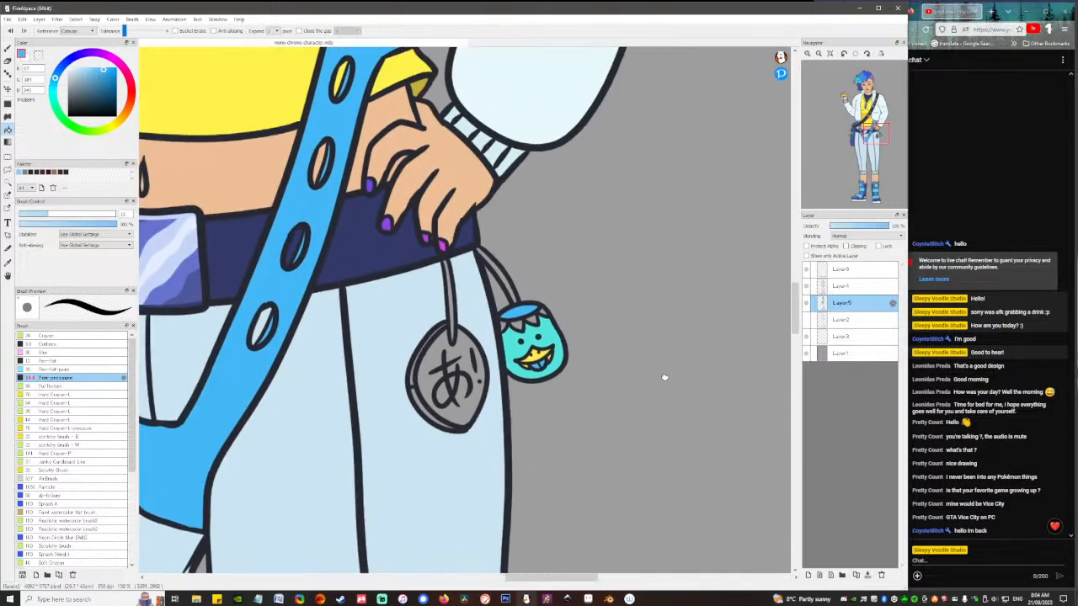
{"action": "left_click", "coordinate": [503, 341], "text": "alt"}
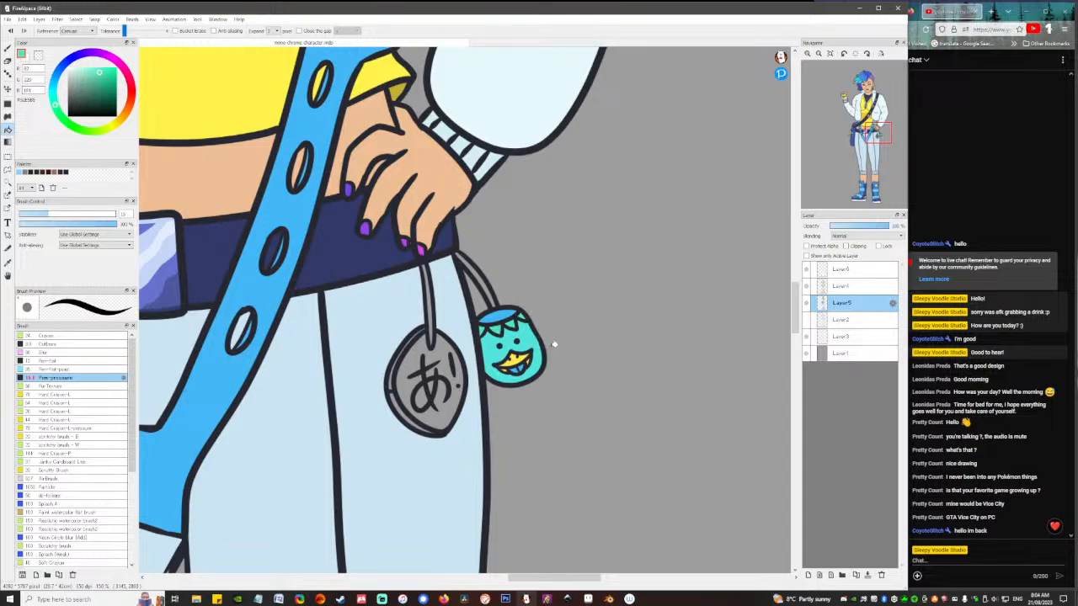
{"action": "mouse_move", "coordinate": [527, 375]}
{"action": "left_mouse_down"}
{"action": "mouse_move", "coordinate": [568, 305]}
{"action": "mouse_move", "coordinate": [575, 350]}
{"action": "mouse_move", "coordinate": [551, 396]}
{"action": "mouse_move", "coordinate": [529, 398]}
{"action": "mouse_move", "coordinate": [520, 384]}
{"action": "left_mouse_up"}
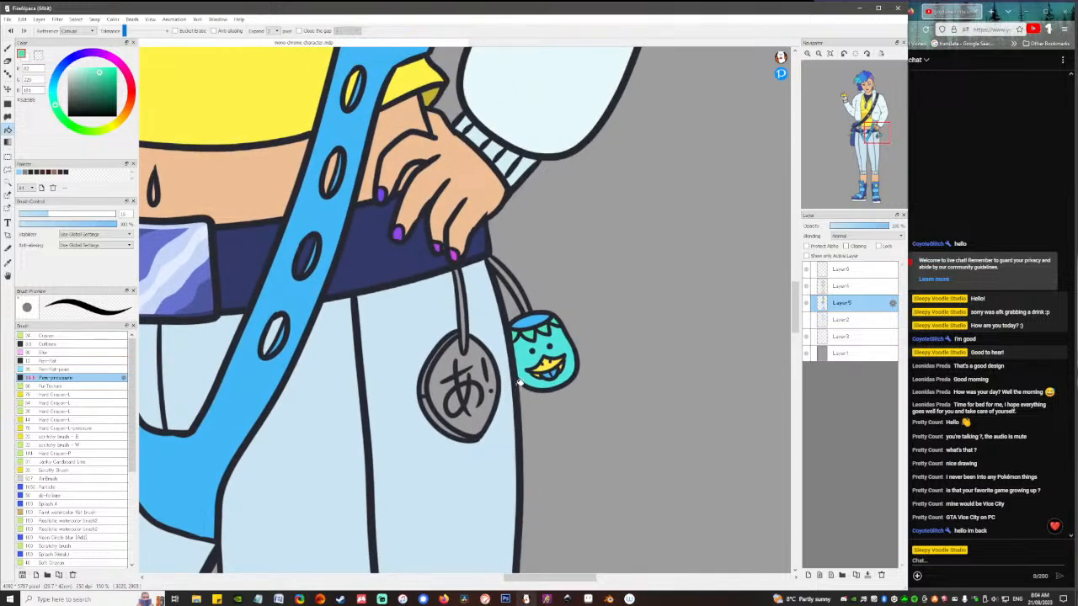
Fill the front of the あ! charm with a yellow adjusted from the shirt's colour and its side edge with a darker yellow.
{"action": "left_click", "coordinate": [224, 91], "text": "alt"}
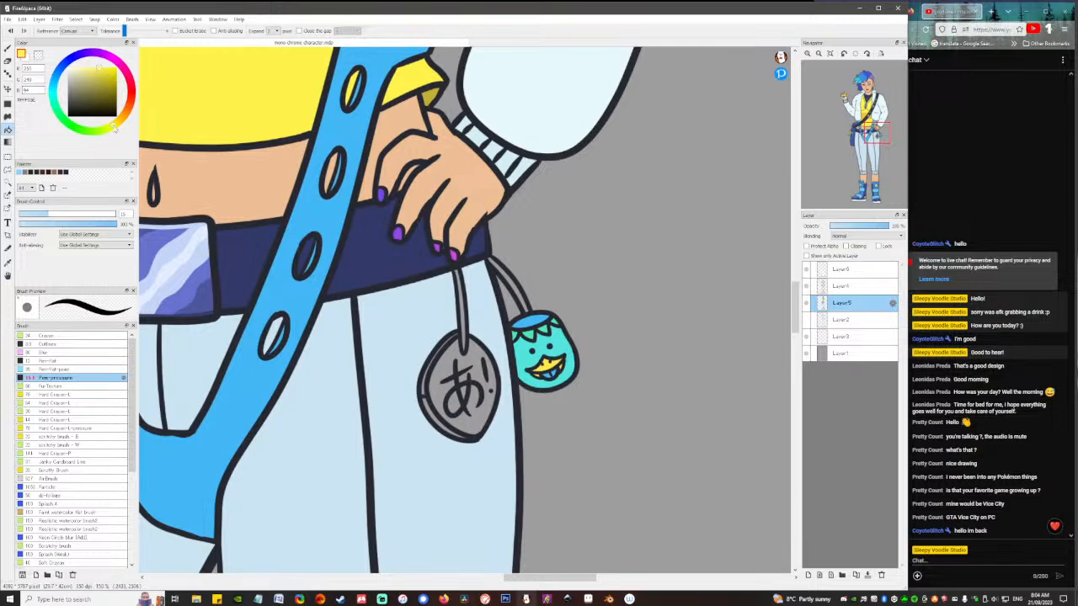
{"action": "left_click", "coordinate": [455, 355]}
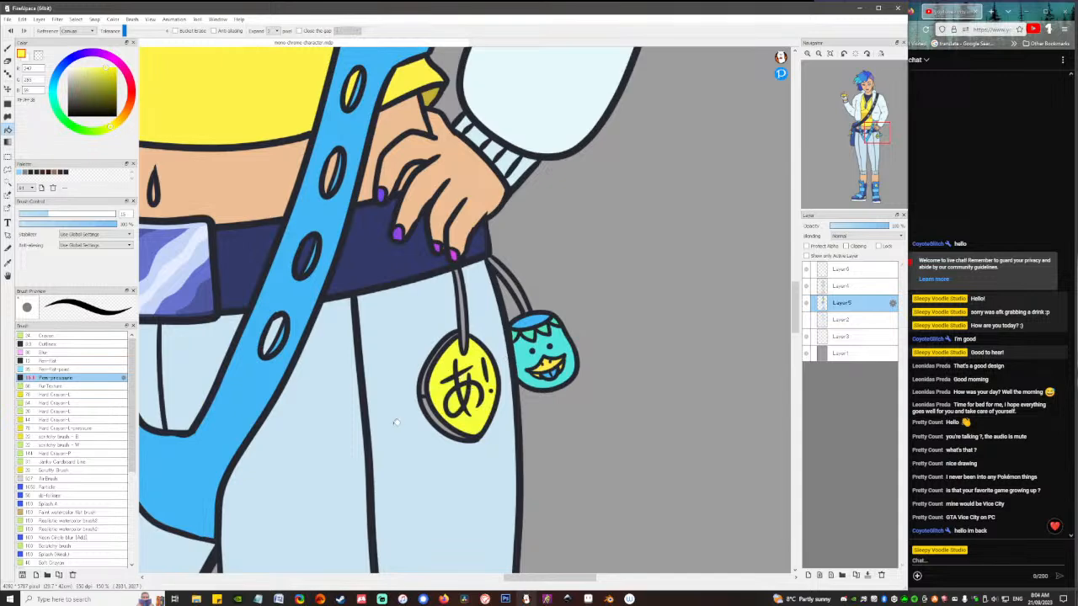
{"action": "key", "text": "b"}
{"action": "left_click", "coordinate": [106, 80]}
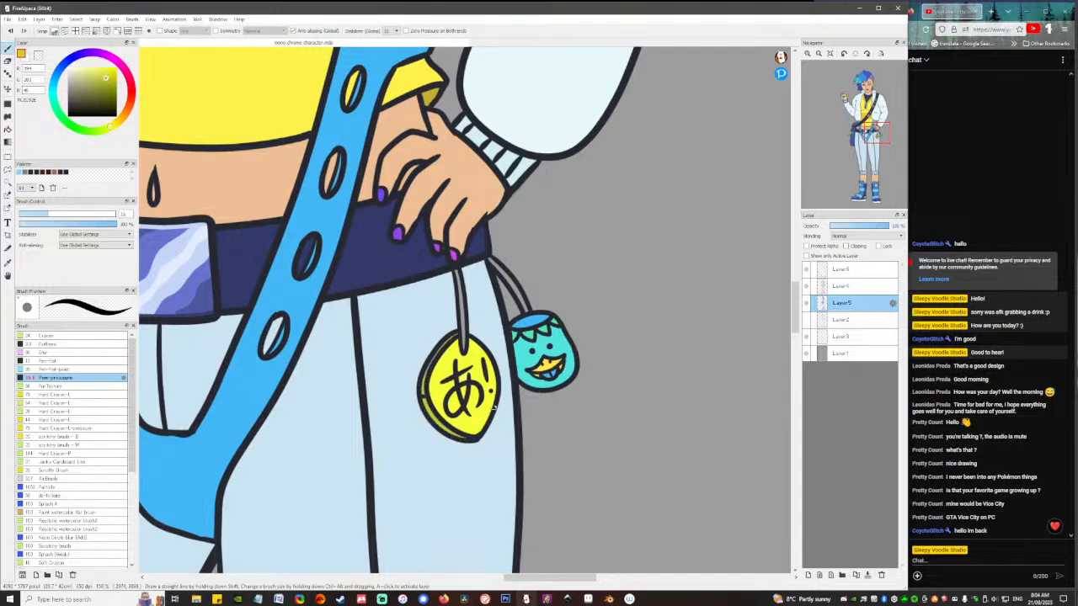
{"action": "key", "text": "g"}
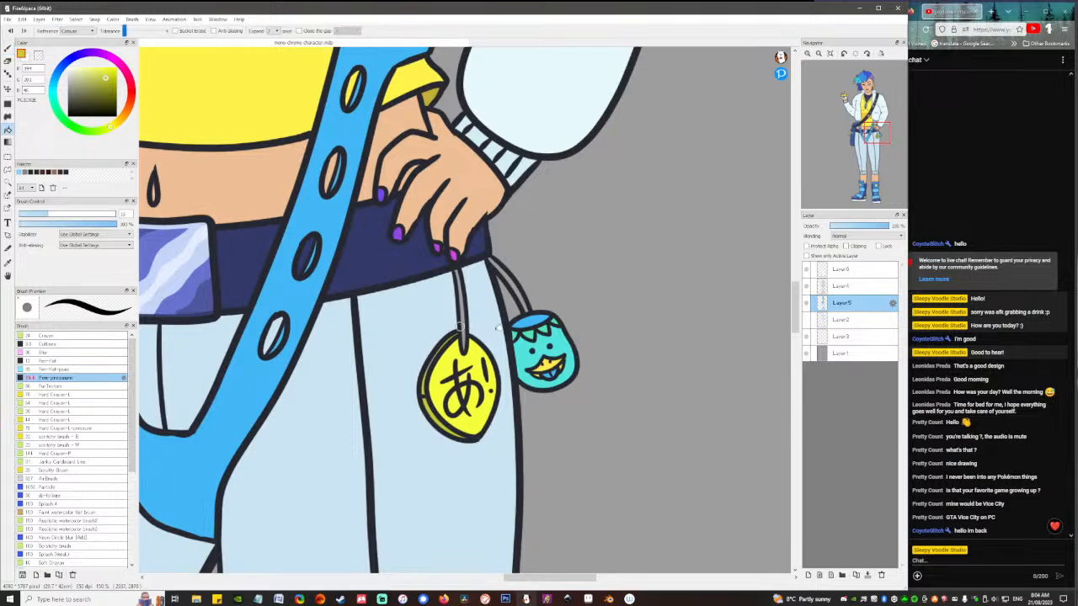
Fill the cord of the あ! charm with dark olive, darkening the charm's yellow until it suits.
{"action": "left_click", "coordinate": [90, 90]}
{"action": "left_click", "coordinate": [464, 303]}
{"action": "left_click", "coordinate": [90, 101]}
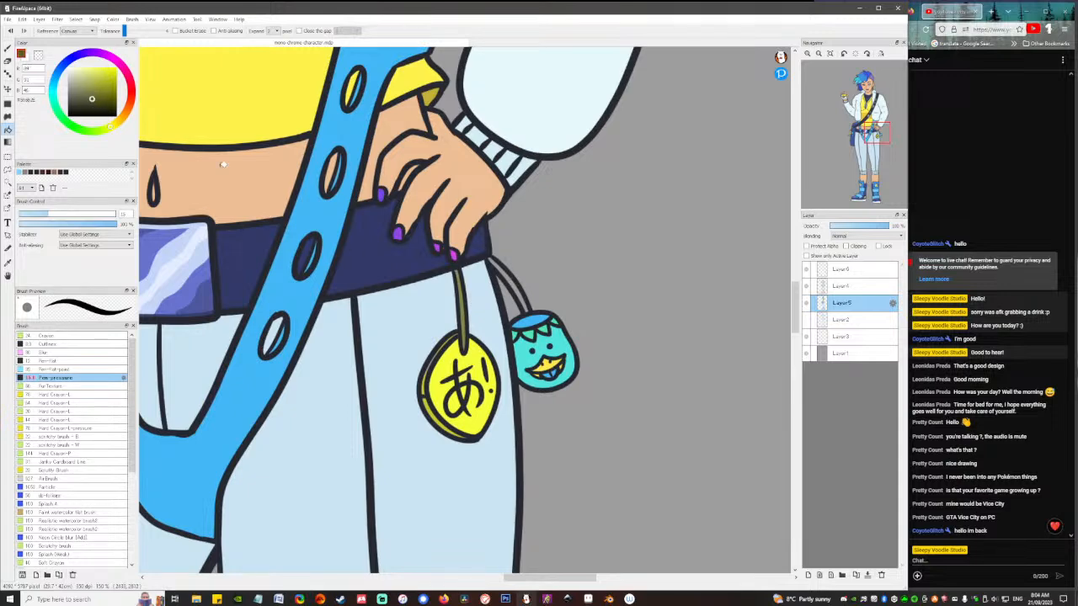
{"action": "left_click", "coordinate": [465, 310]}
Fill the face charm's cord with a dark teal derived from the charm's turquoise.
{"action": "left_click", "coordinate": [53, 93]}
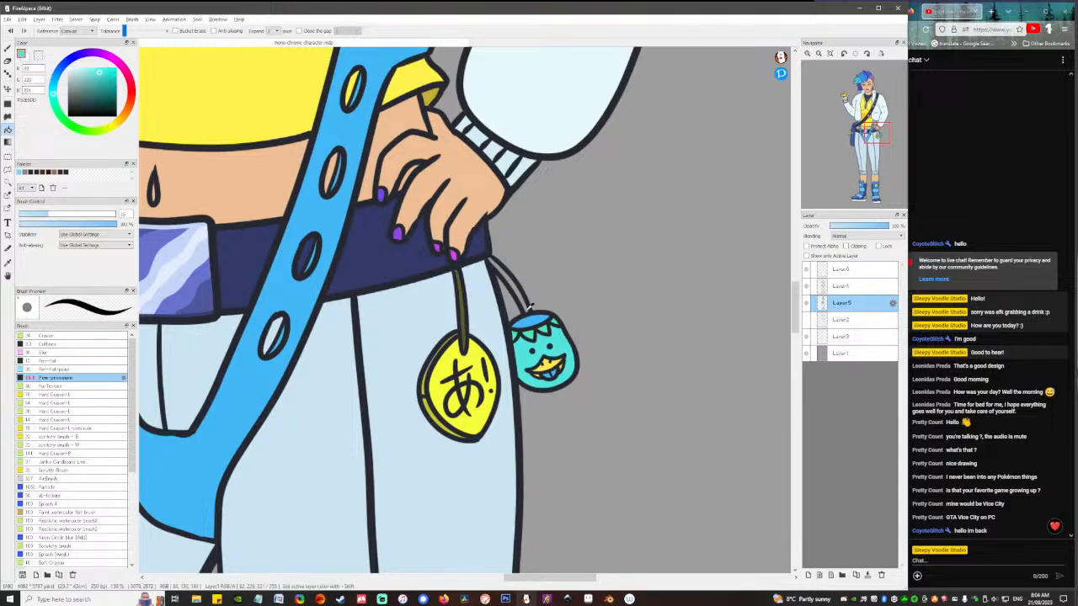
{"action": "left_click", "coordinate": [93, 97]}
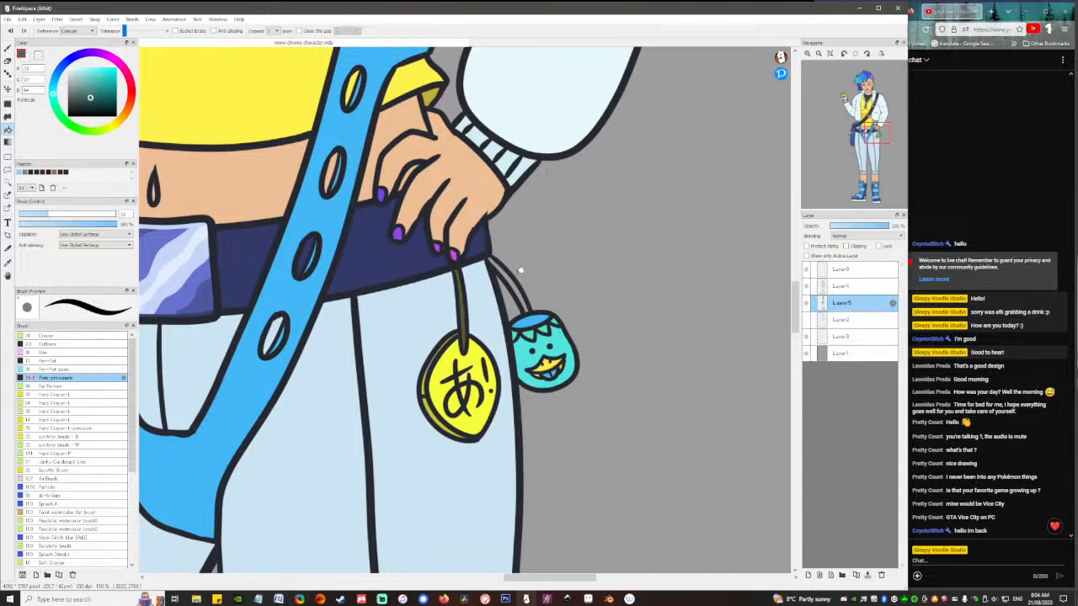
{"action": "left_click", "coordinate": [517, 280]}
{"action": "left_click", "coordinate": [91, 101]}
{"action": "left_click", "coordinate": [514, 280]}
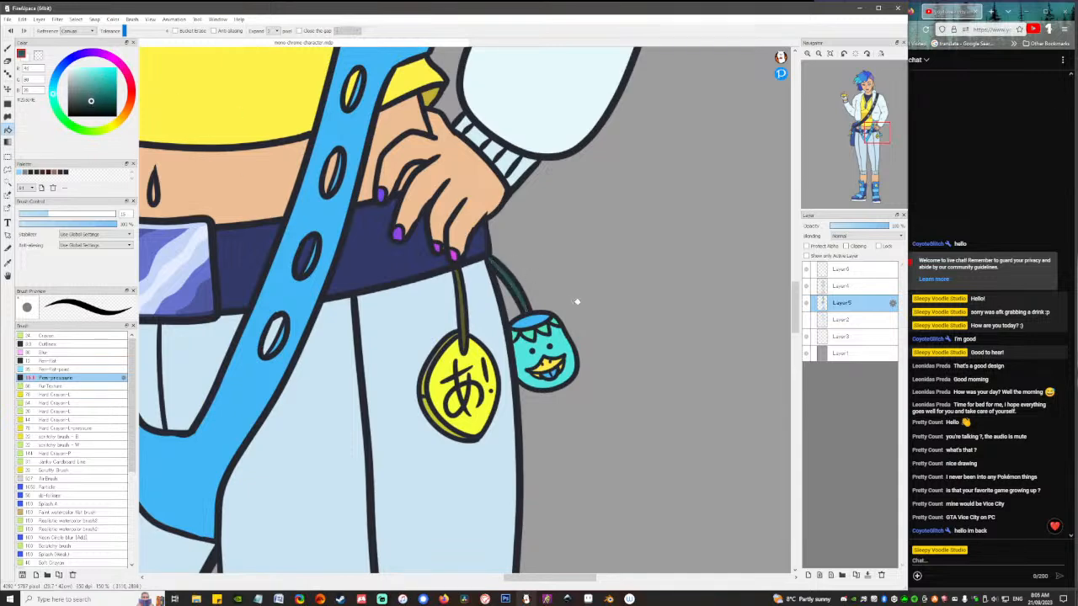
Fill the cord of the bag's long yellow charm with a dark olive shade of its yellow.
{"action": "scroll", "coordinate": [577, 301], "scroll_direction": "down", "scroll_amount": 3}
{"action": "scroll", "coordinate": [321, 258], "scroll_direction": "up", "scroll_amount": 3}
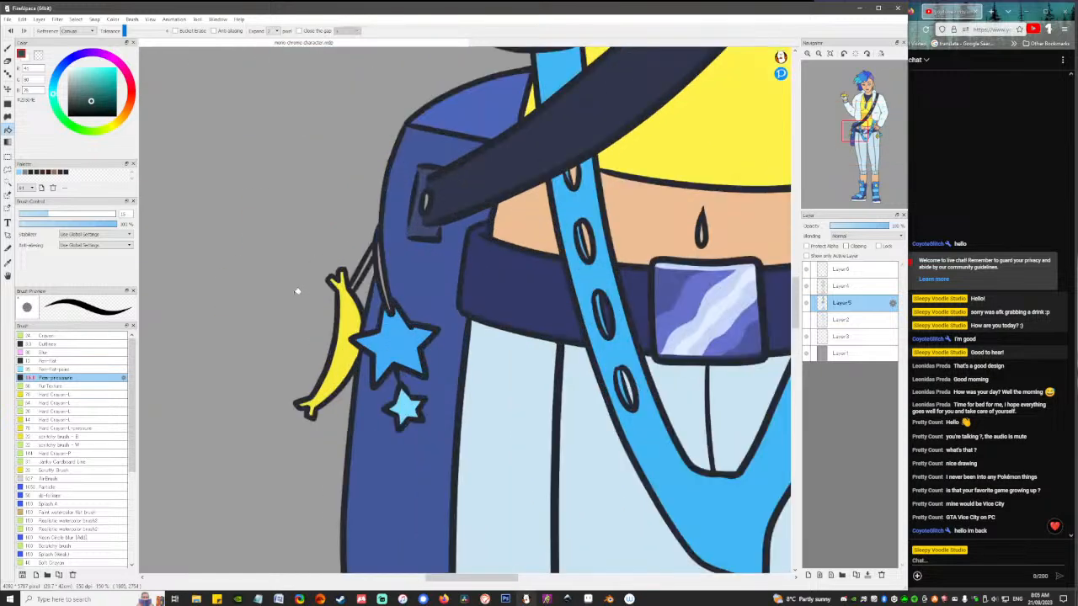
{"action": "scroll", "coordinate": [297, 290], "scroll_direction": "up", "scroll_amount": 2}
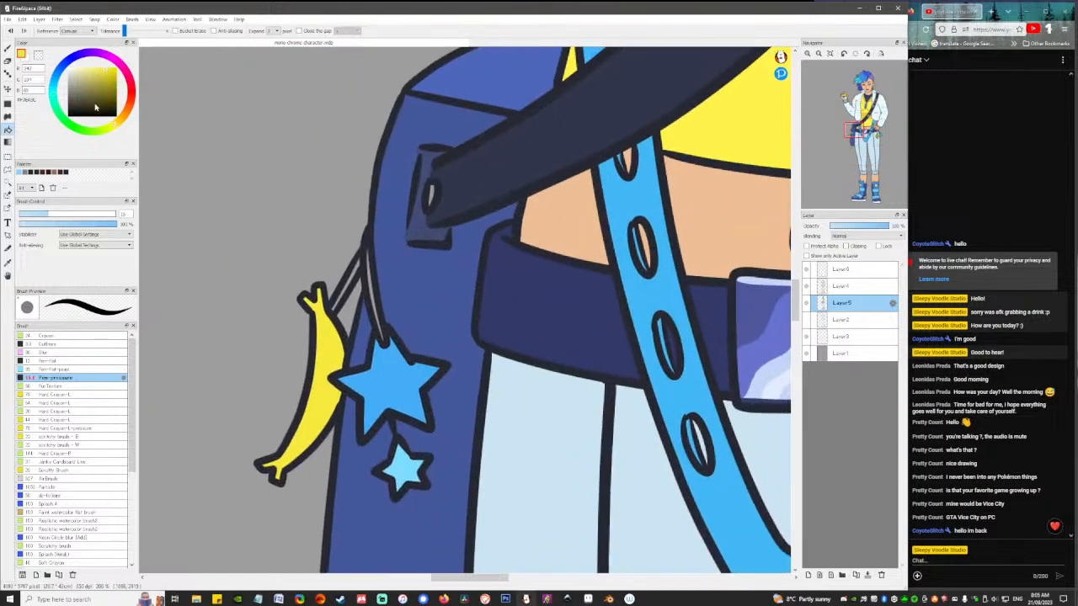
{"action": "left_click", "coordinate": [91, 102]}
{"action": "left_click", "coordinate": [348, 274]}
Fill the cord of the bag's large star charm with a dark blue shade of the star's colour.
{"action": "left_click", "coordinate": [387, 385], "text": "alt"}
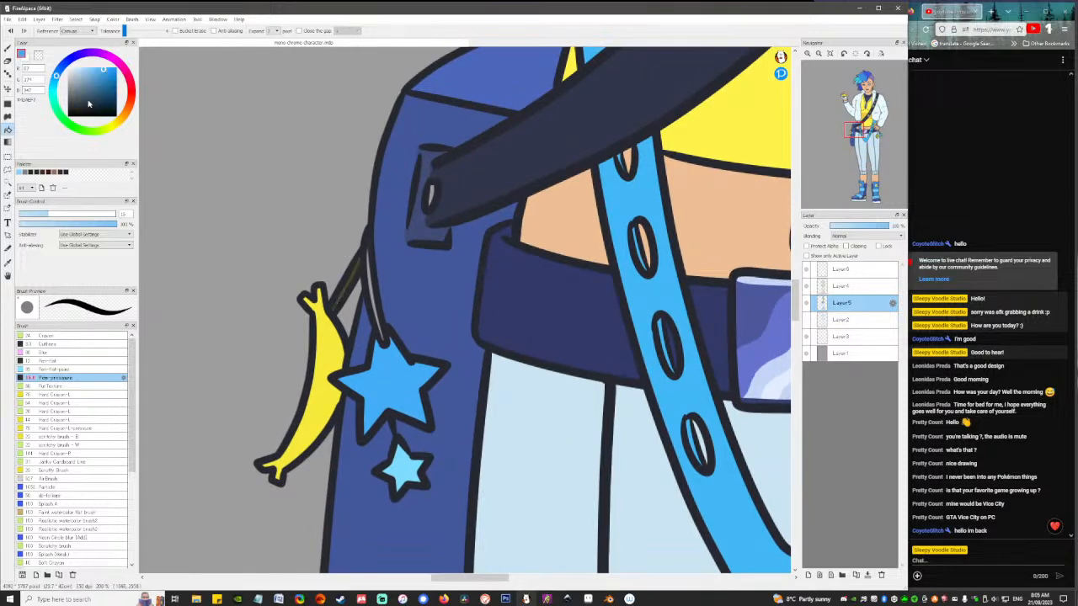
{"action": "left_click", "coordinate": [90, 102]}
{"action": "left_click", "coordinate": [374, 281]}
{"action": "key", "text": "b"}
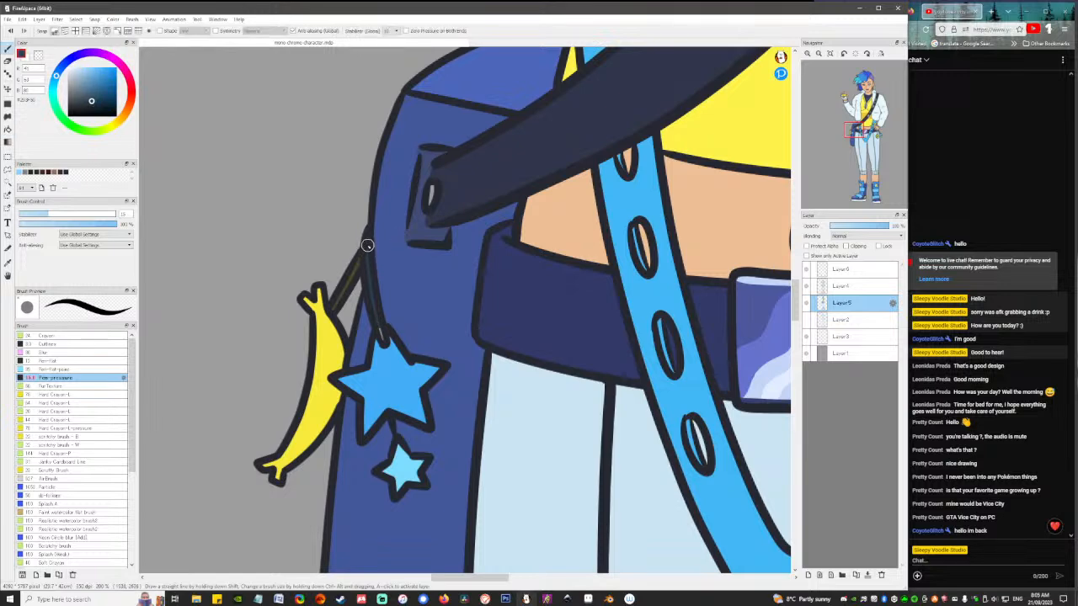
{"action": "left_click", "coordinate": [351, 273], "text": "alt"}
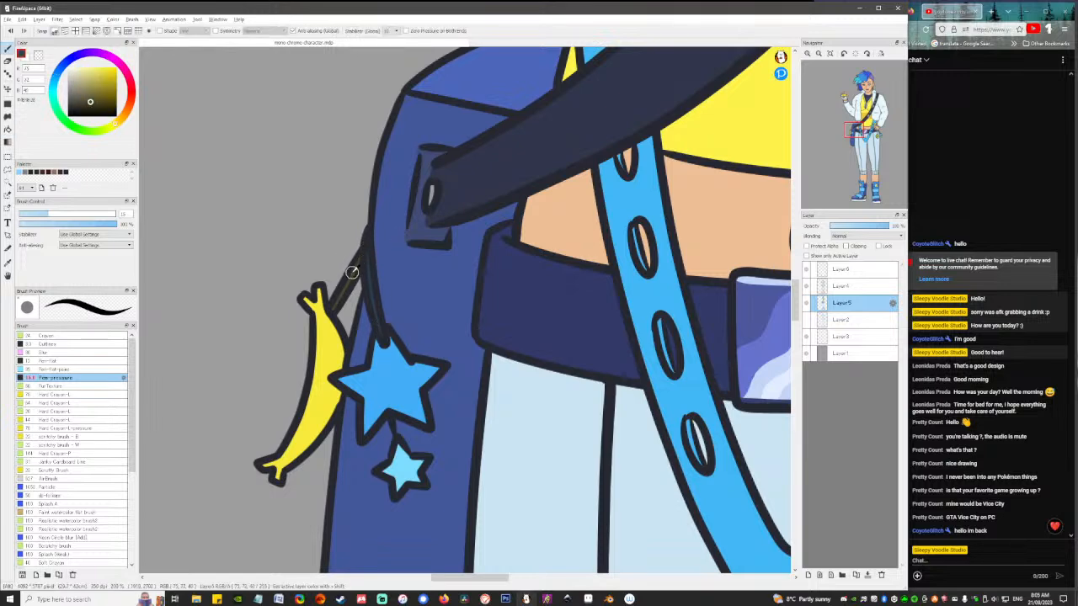
Paint the small slot where the strap meets the shoulder bag a pale bluish grey, replacing a first attempted shade.
{"action": "scroll", "coordinate": [376, 242], "scroll_direction": "down", "scroll_amount": 6}
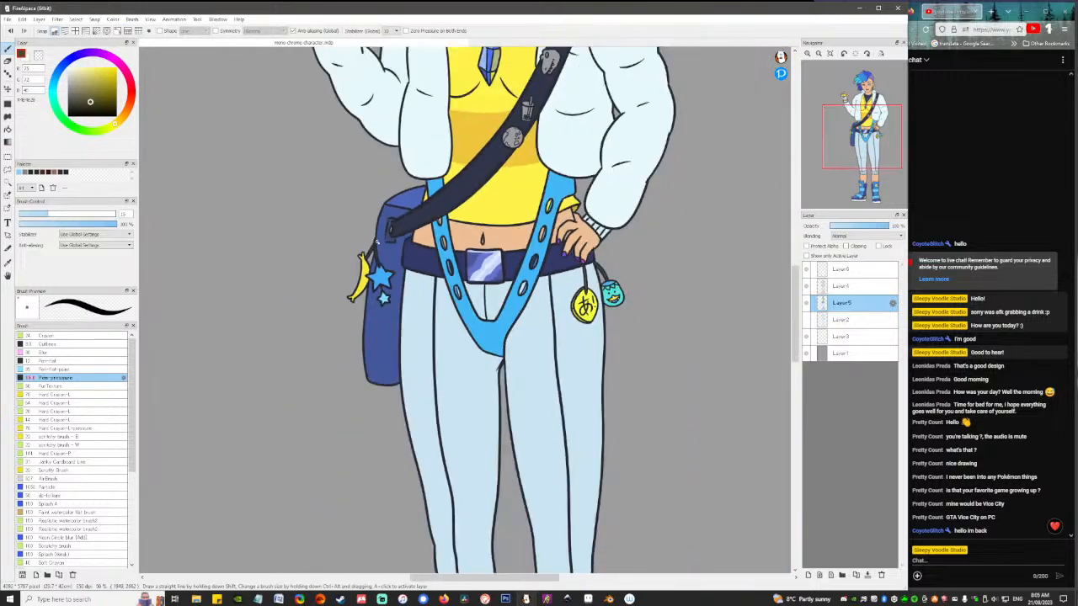
{"action": "scroll", "coordinate": [377, 242], "scroll_direction": "up", "scroll_amount": 8}
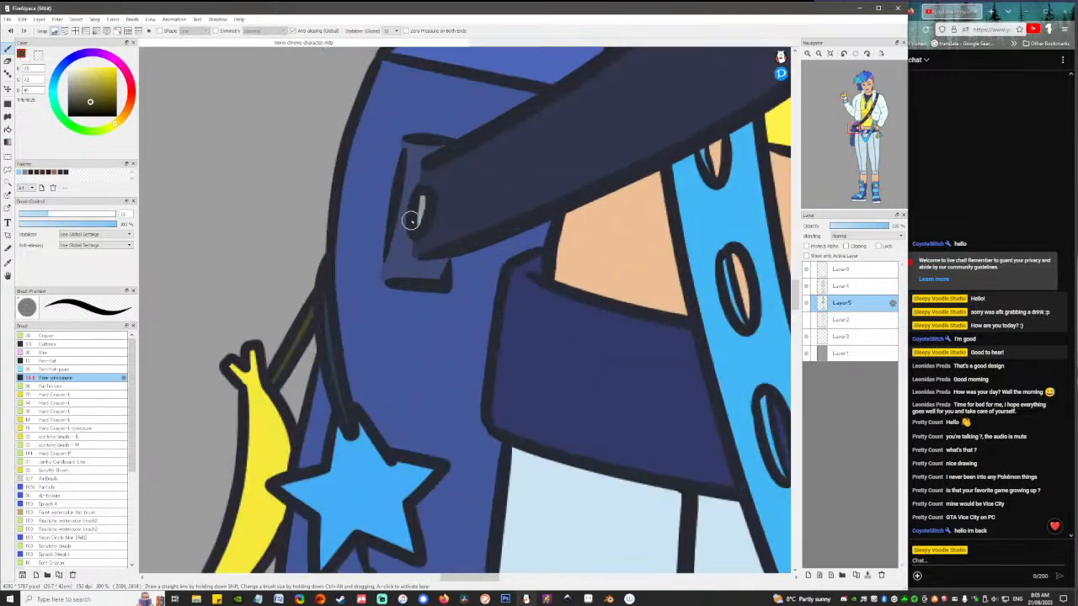
{"action": "left_click", "coordinate": [435, 151], "text": "alt"}
{"action": "mouse_move", "coordinate": [436, 151]}
{"action": "left_mouse_down"}
{"action": "mouse_move", "coordinate": [444, 147]}
{"action": "mouse_move", "coordinate": [402, 136]}
{"action": "left_mouse_up"}
{"action": "left_click", "coordinate": [396, 125], "text": "alt"}
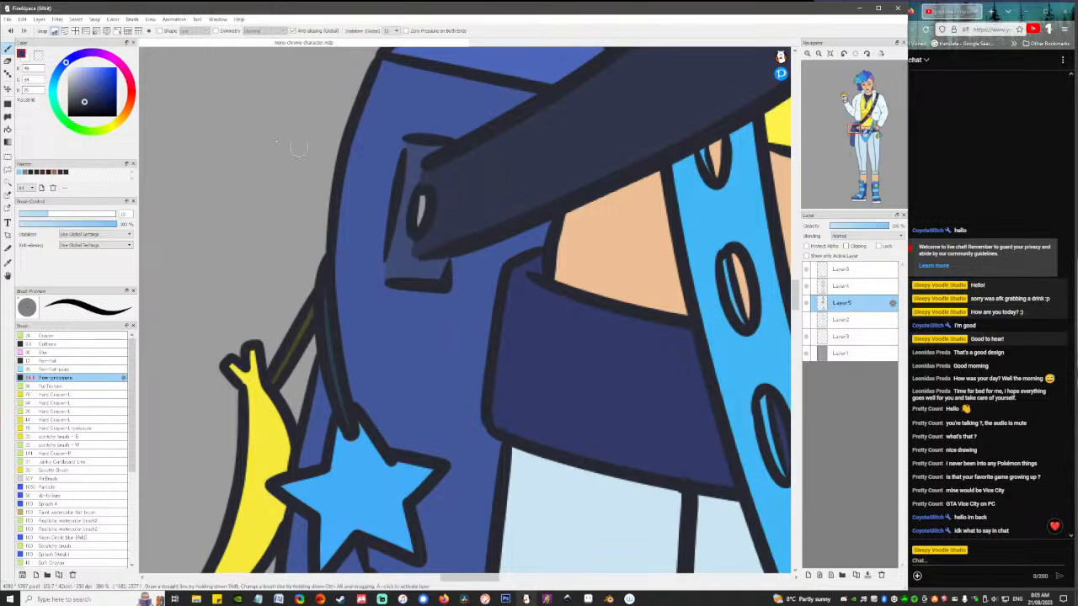
{"action": "left_click_drag", "start_coordinate": [88, 106], "coordinate": [89, 81]}
{"action": "left_click_drag", "start_coordinate": [417, 210], "coordinate": [422, 195]}
{"action": "key", "text": "ctrl+z"}
{"action": "left_click_drag", "start_coordinate": [83, 85], "coordinate": [71, 78]}
{"action": "left_click_drag", "start_coordinate": [422, 202], "coordinate": [420, 221]}
{"action": "scroll", "coordinate": [456, 255], "scroll_direction": "down", "scroll_amount": 6}
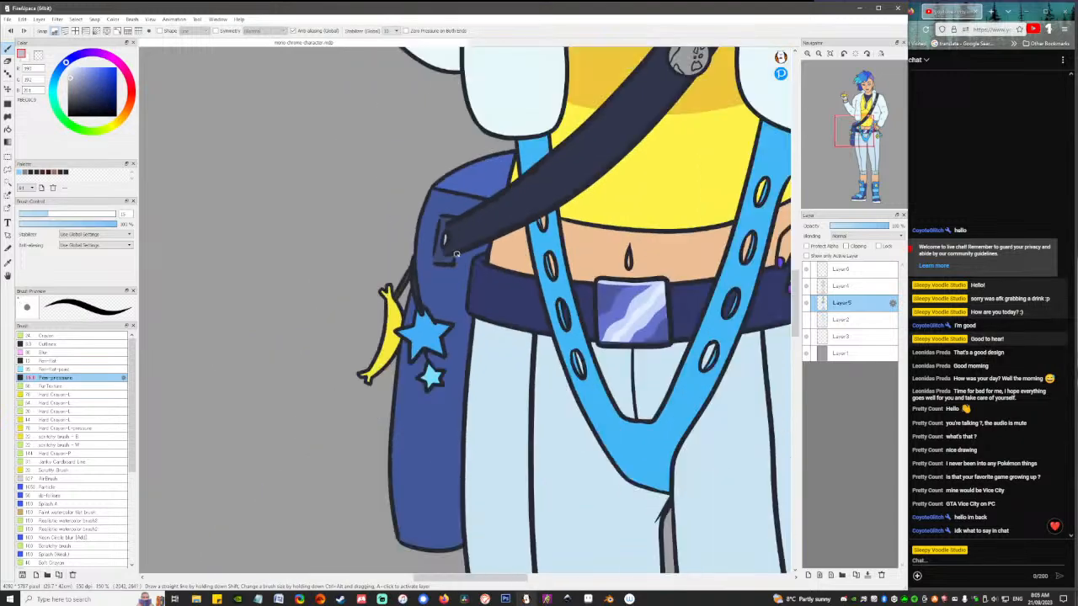
{"action": "scroll", "coordinate": [456, 254], "scroll_direction": "down", "scroll_amount": 2}
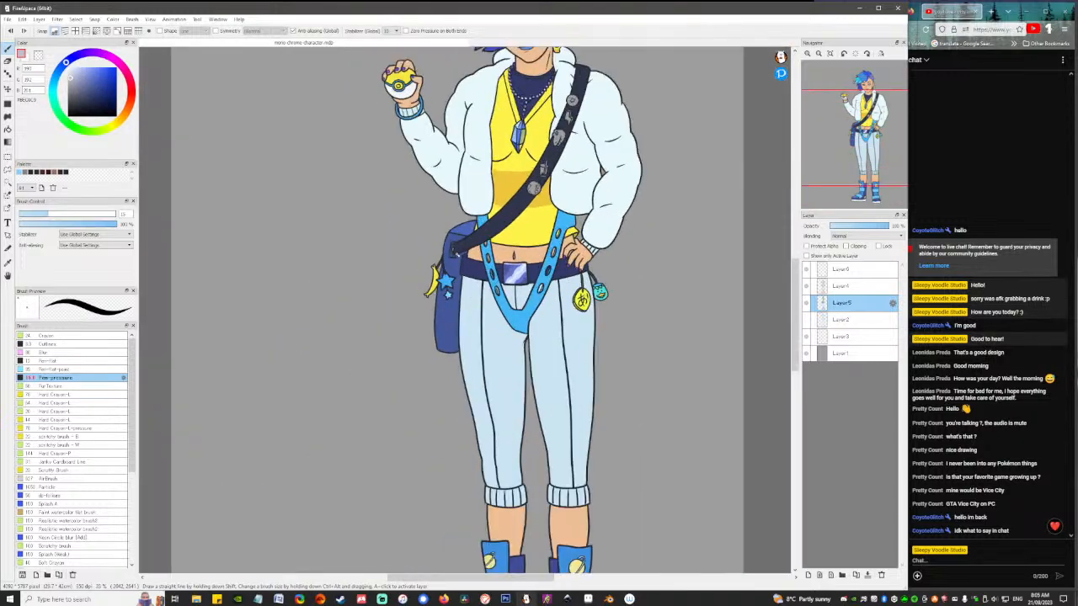
{"action": "left_click_drag", "start_coordinate": [456, 254], "coordinate": [398, 266]}
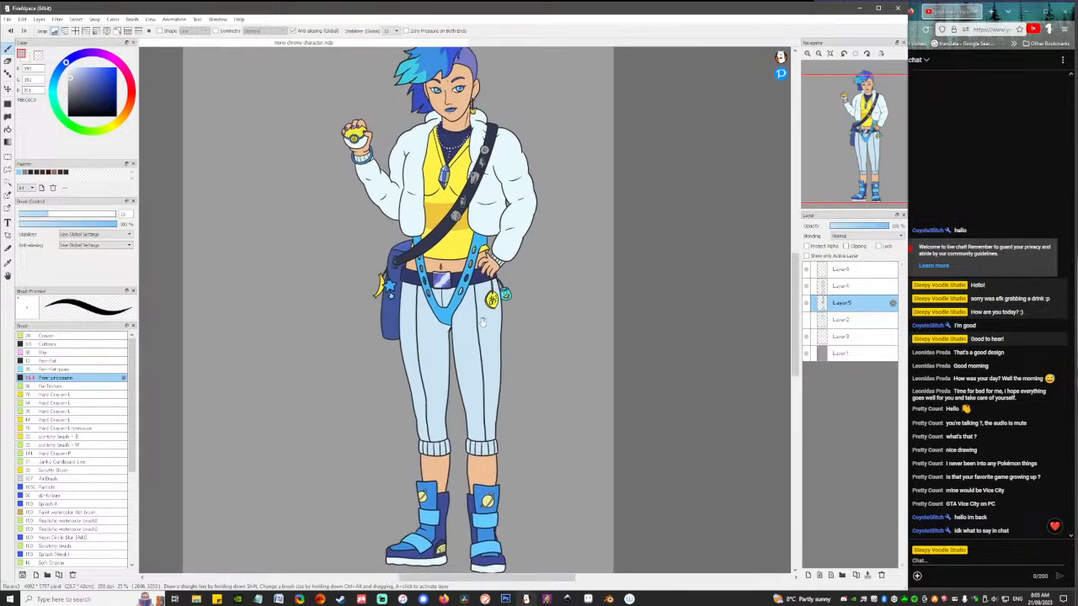
{"action": "mouse_move", "coordinate": [853, 71]}
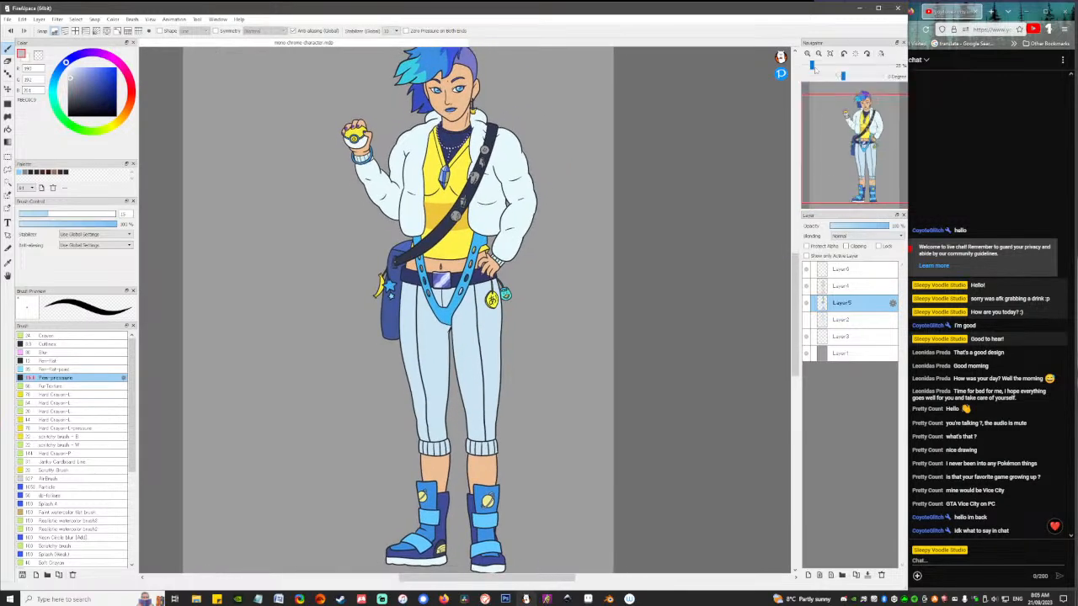
Fill the shooting star on the boot's heel patch with a pale cream tint of its yellow.
{"action": "left_click_drag", "start_coordinate": [813, 67], "coordinate": [811, 68]}
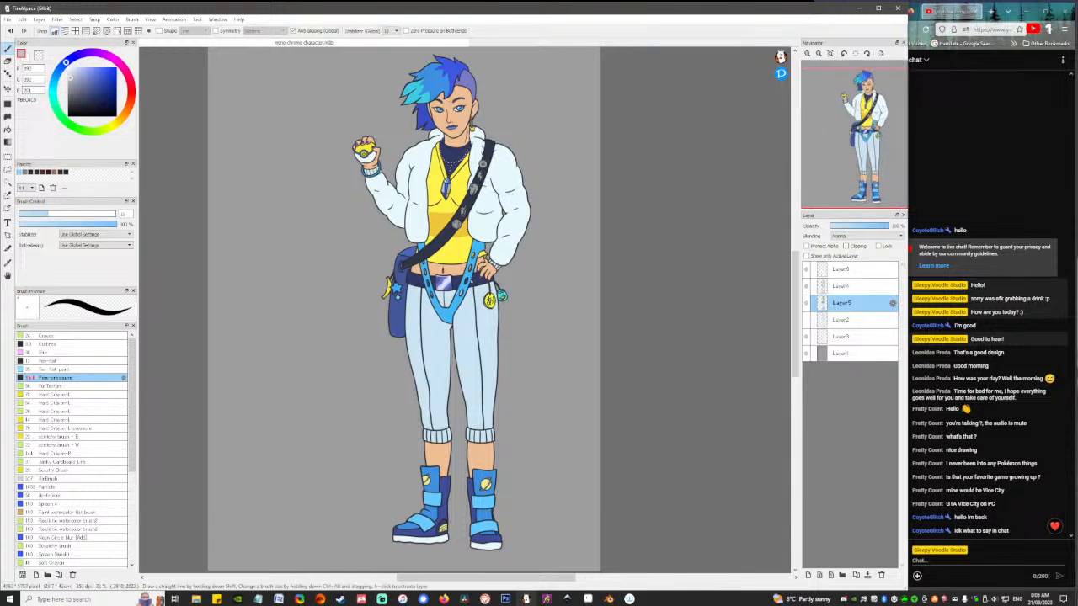
{"action": "left_click_drag", "start_coordinate": [486, 235], "coordinate": [483, 251]}
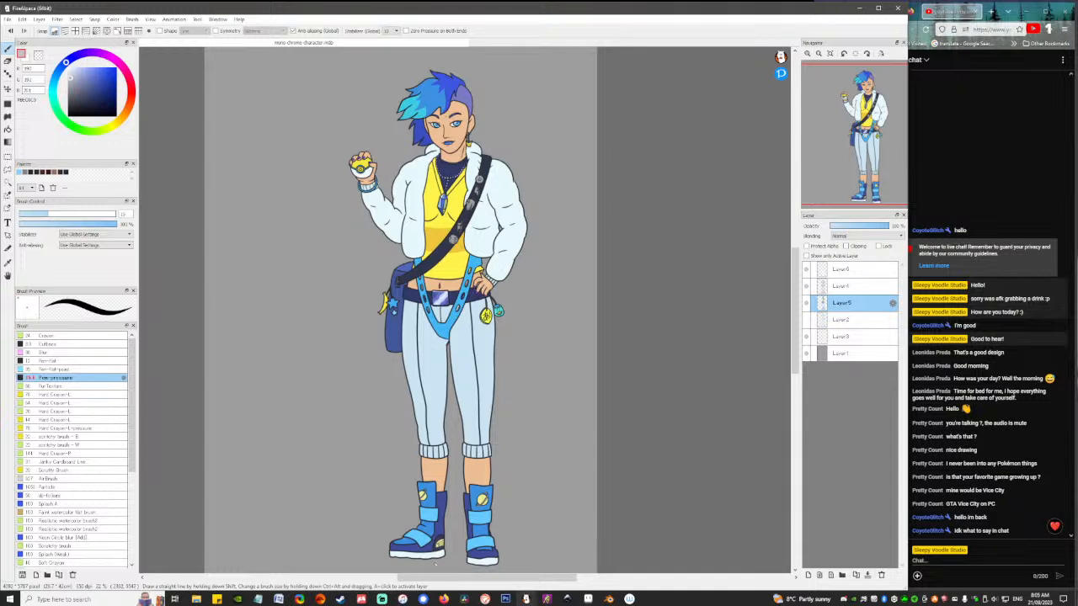
{"action": "left_click_drag", "start_coordinate": [436, 563], "coordinate": [438, 479]}
{"action": "scroll", "coordinate": [439, 478], "scroll_direction": "up", "scroll_amount": 4}
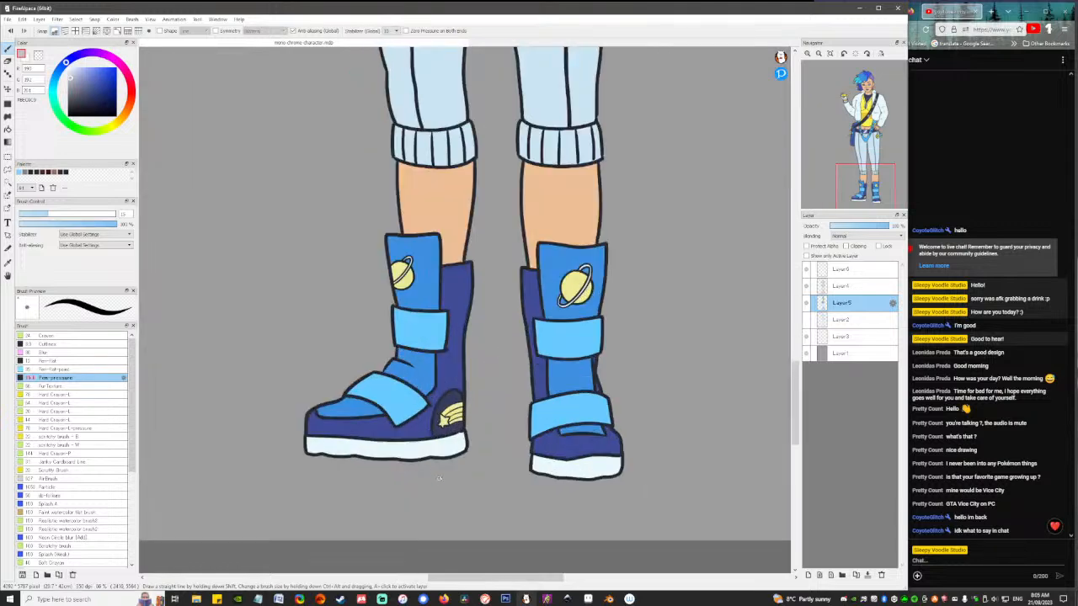
{"action": "scroll", "coordinate": [438, 478], "scroll_direction": "up", "scroll_amount": 4}
{"action": "left_click", "coordinate": [93, 62]}
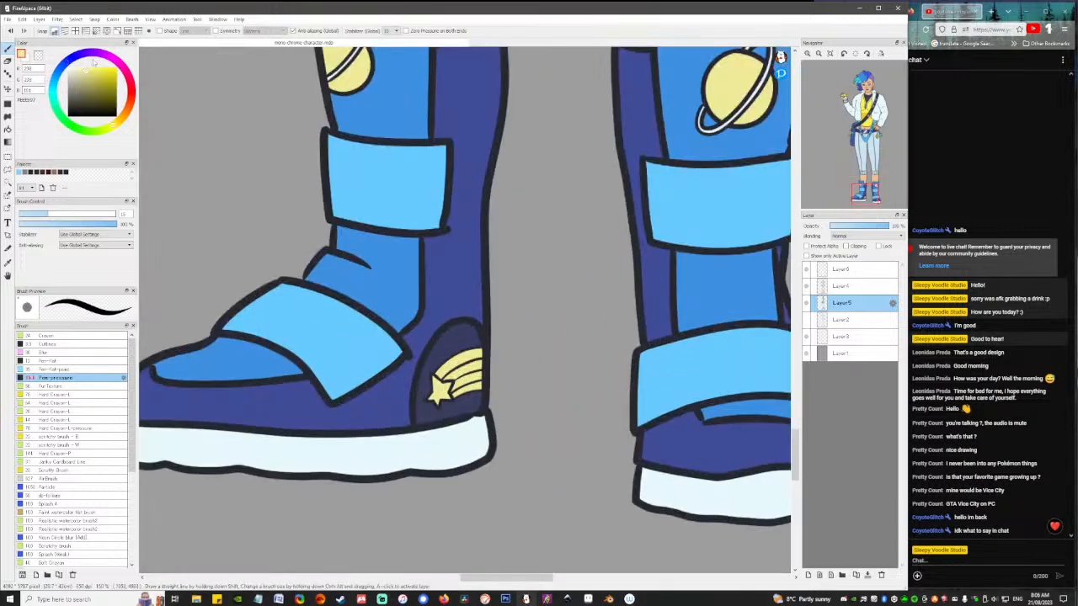
{"action": "left_click_drag", "start_coordinate": [94, 61], "coordinate": [79, 68]}
{"action": "key", "text": "g"}
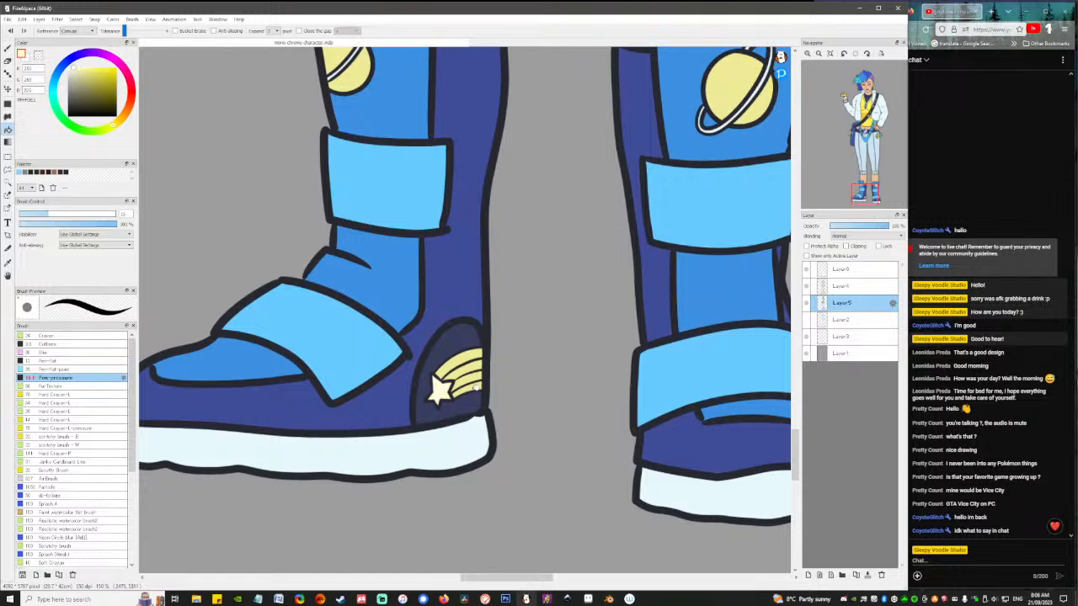
Fill the lower stripes of the shooting star's trail on the heel patch with a more saturated yellow.
{"action": "scroll", "coordinate": [474, 388], "scroll_direction": "down", "scroll_amount": 4}
{"action": "scroll", "coordinate": [462, 385], "scroll_direction": "up", "scroll_amount": 5}
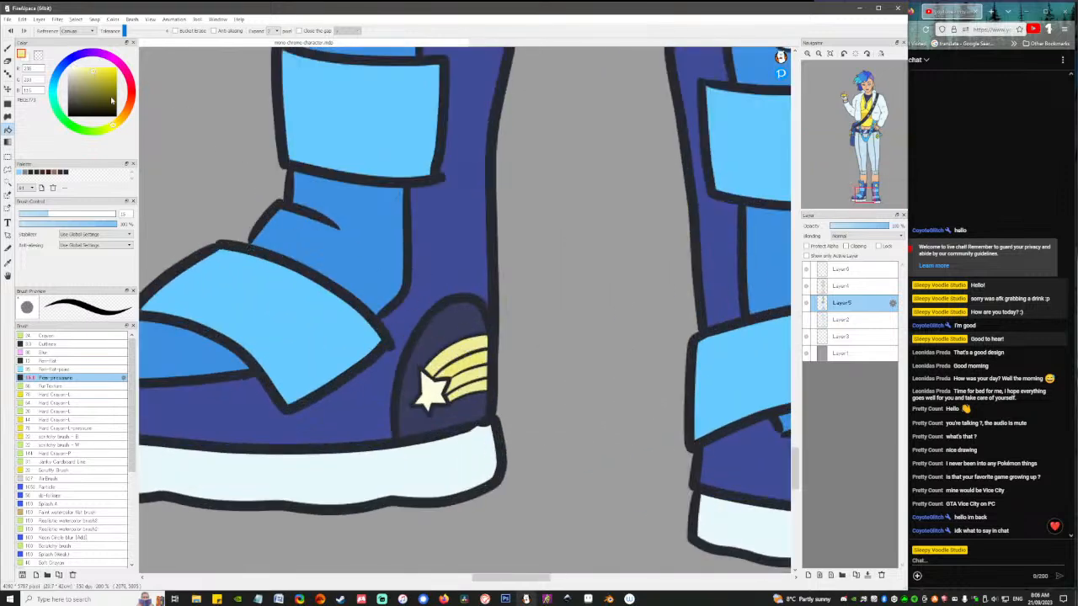
{"action": "left_click_drag", "start_coordinate": [100, 74], "coordinate": [108, 71]}
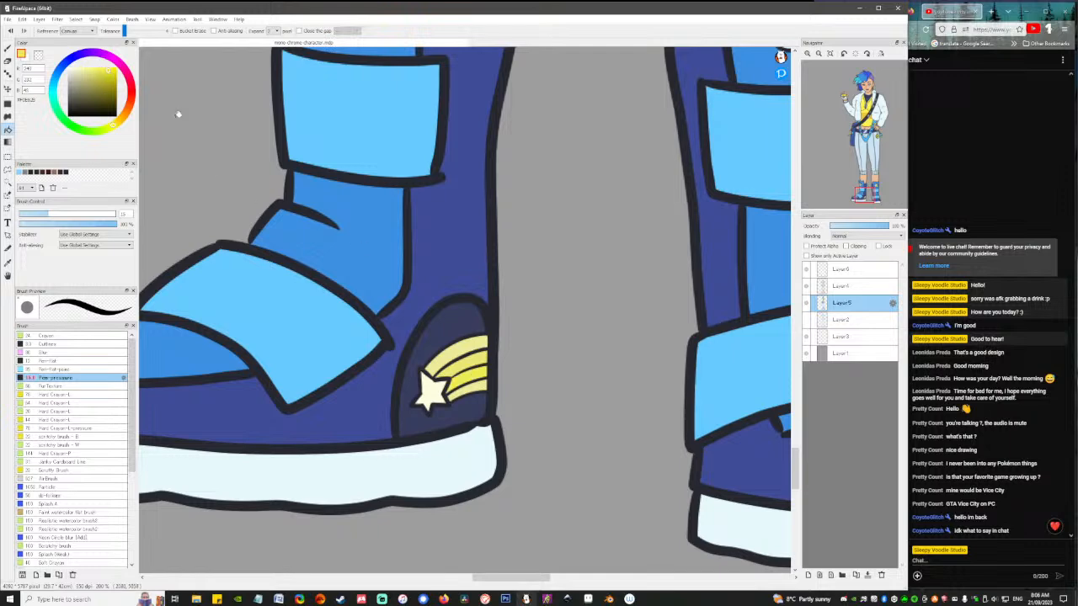
{"action": "left_click", "coordinate": [479, 385]}
Examine the coloured character from head to boots to check how the flat colours work together.
{"action": "scroll", "coordinate": [524, 435], "scroll_direction": "down", "scroll_amount": 6}
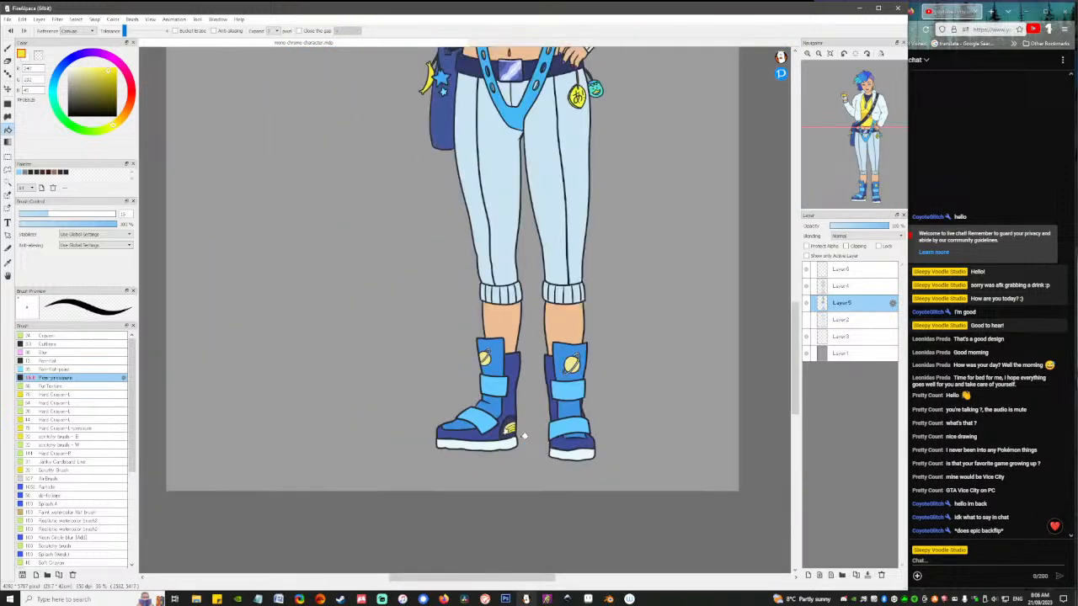
{"action": "scroll", "coordinate": [549, 400], "scroll_direction": "down", "scroll_amount": 2}
{"action": "scroll", "coordinate": [562, 360], "scroll_direction": "up", "scroll_amount": 3}
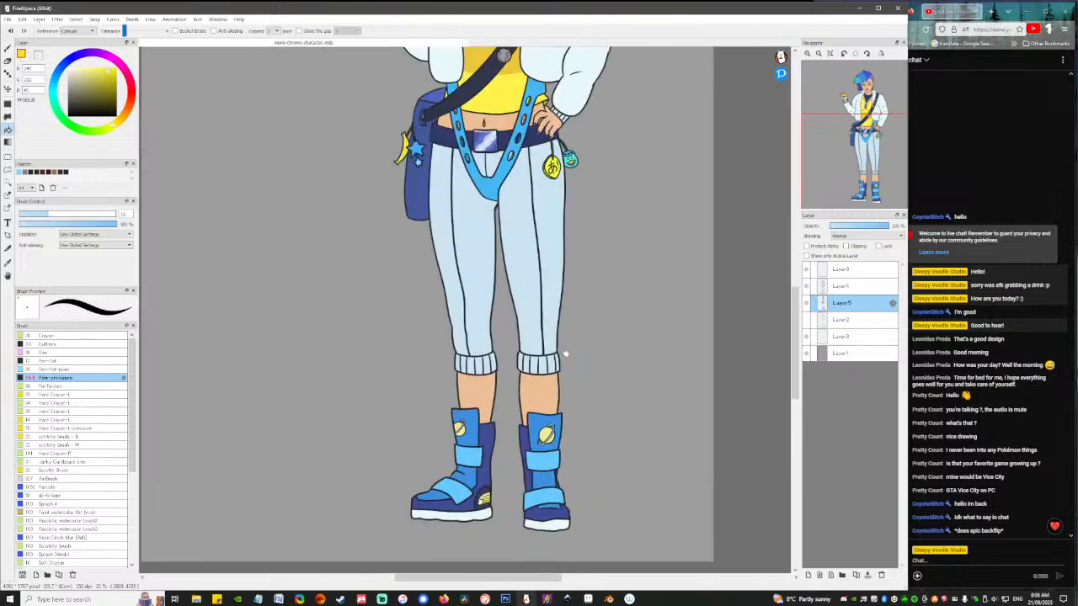
{"action": "left_click_drag", "start_coordinate": [574, 142], "coordinate": [578, 348]}
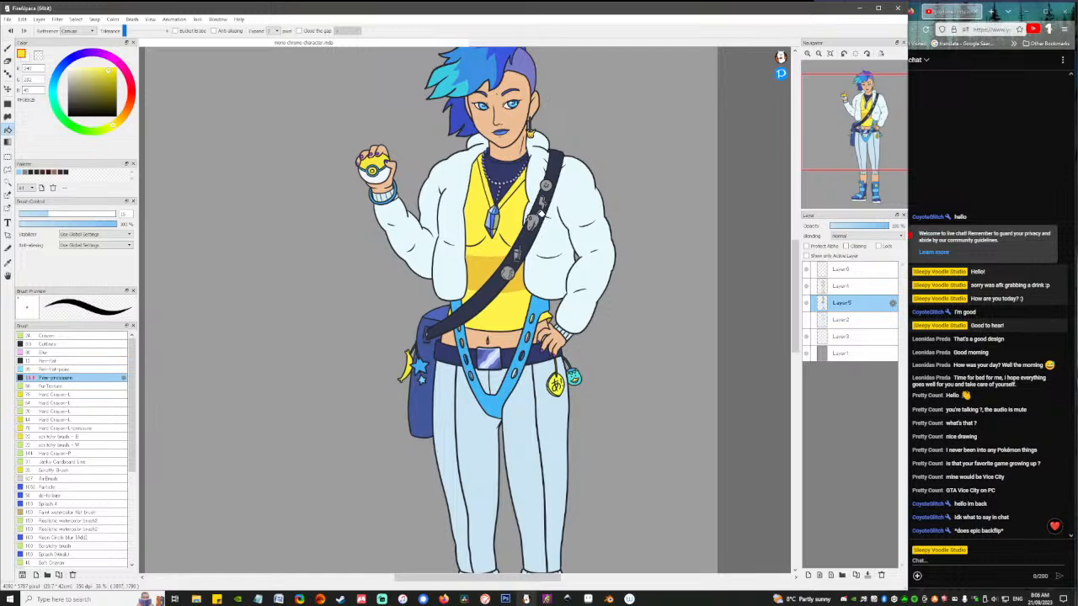
{"action": "left_click_drag", "start_coordinate": [527, 183], "coordinate": [513, 250]}
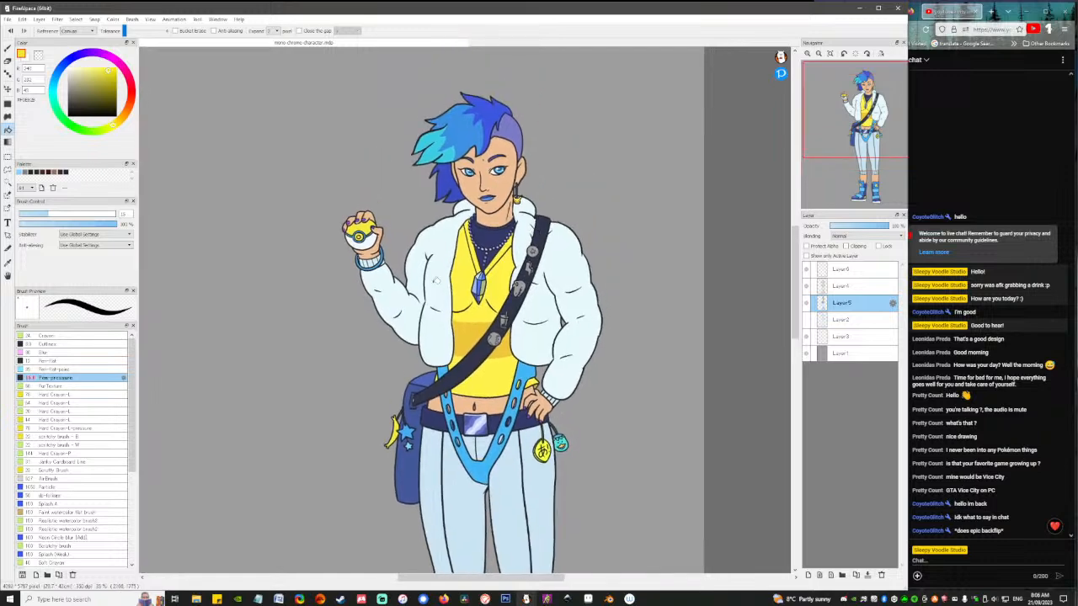
{"action": "scroll", "coordinate": [436, 280], "scroll_direction": "up", "scroll_amount": 4}
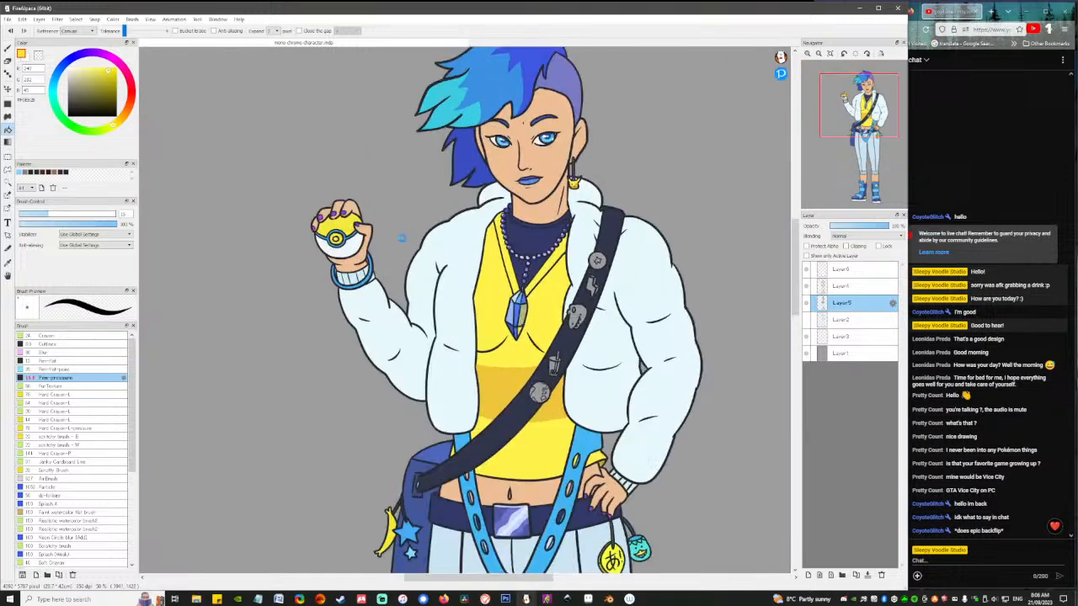
{"action": "scroll", "coordinate": [405, 237], "scroll_direction": "down", "scroll_amount": 3}
{"action": "scroll", "coordinate": [405, 236], "scroll_direction": "down", "scroll_amount": 2}
{"action": "scroll", "coordinate": [405, 237], "scroll_direction": "up", "scroll_amount": 1}
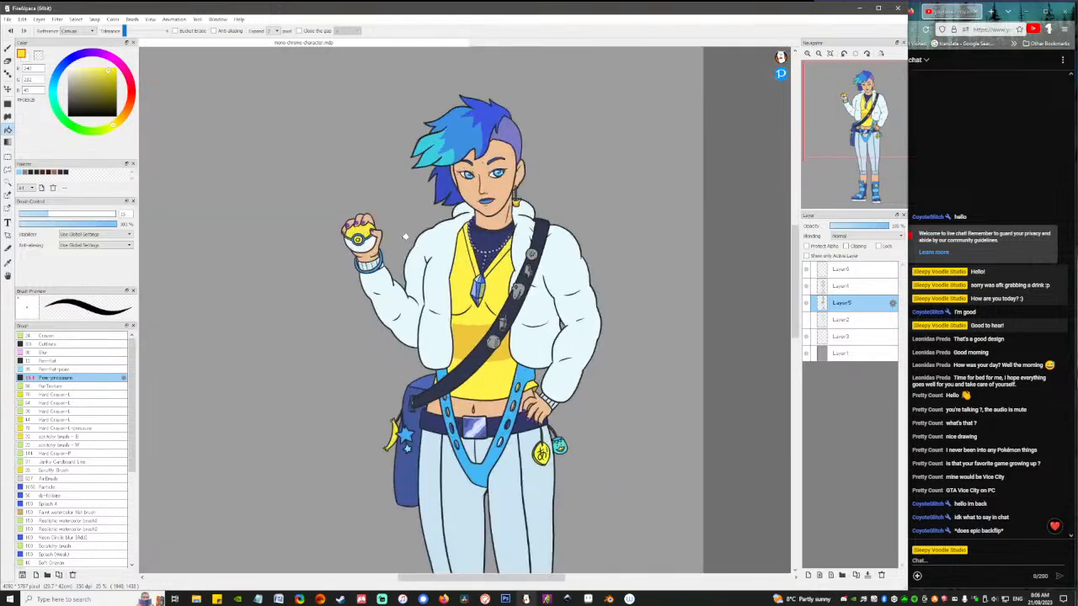
{"action": "left_click_drag", "start_coordinate": [646, 286], "coordinate": [645, 217]}
{"action": "mouse_move", "coordinate": [846, 145]}
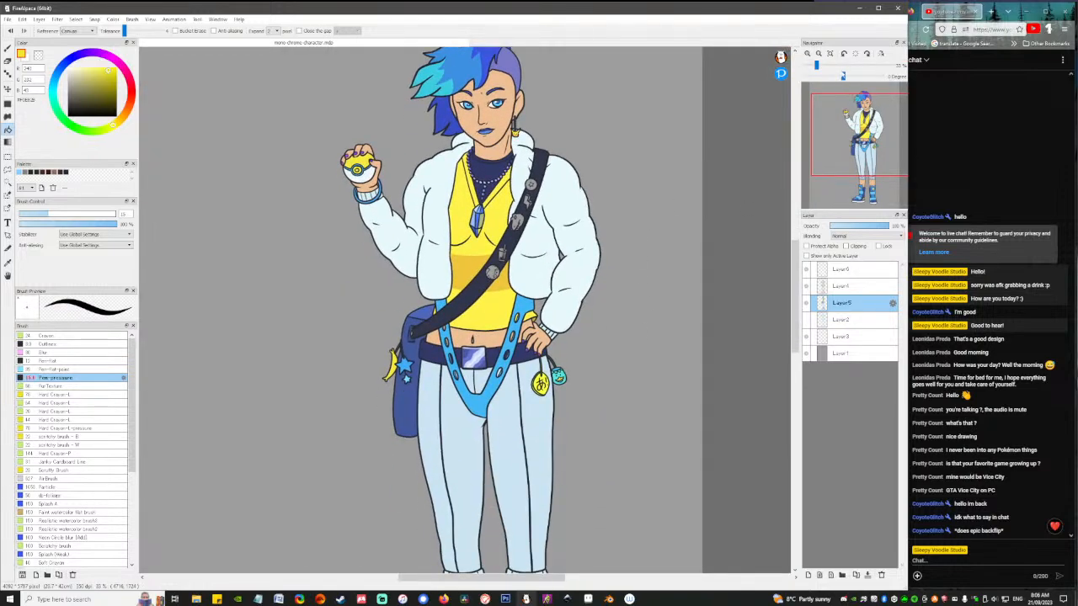
{"action": "left_click_drag", "start_coordinate": [818, 67], "coordinate": [814, 69]}
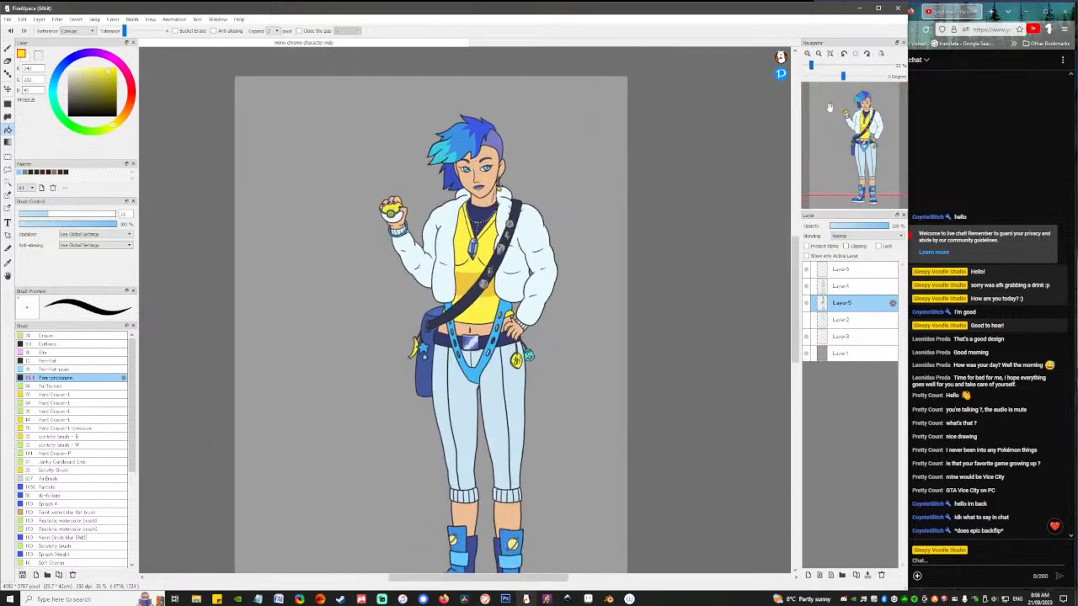
{"action": "left_click_drag", "start_coordinate": [619, 376], "coordinate": [611, 306]}
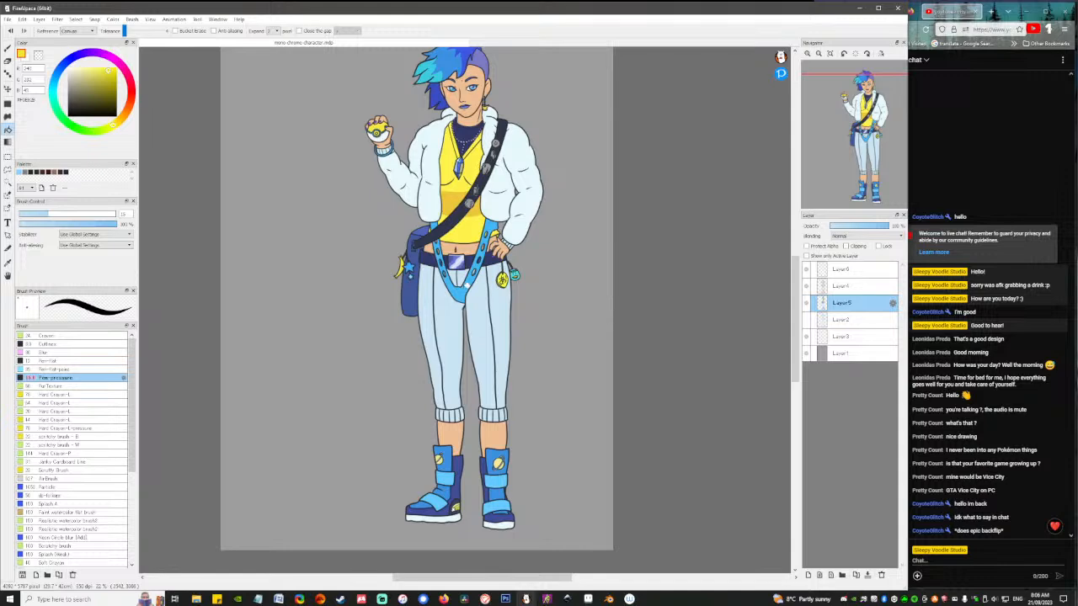
{"action": "left_click_drag", "start_coordinate": [484, 275], "coordinate": [495, 299]}
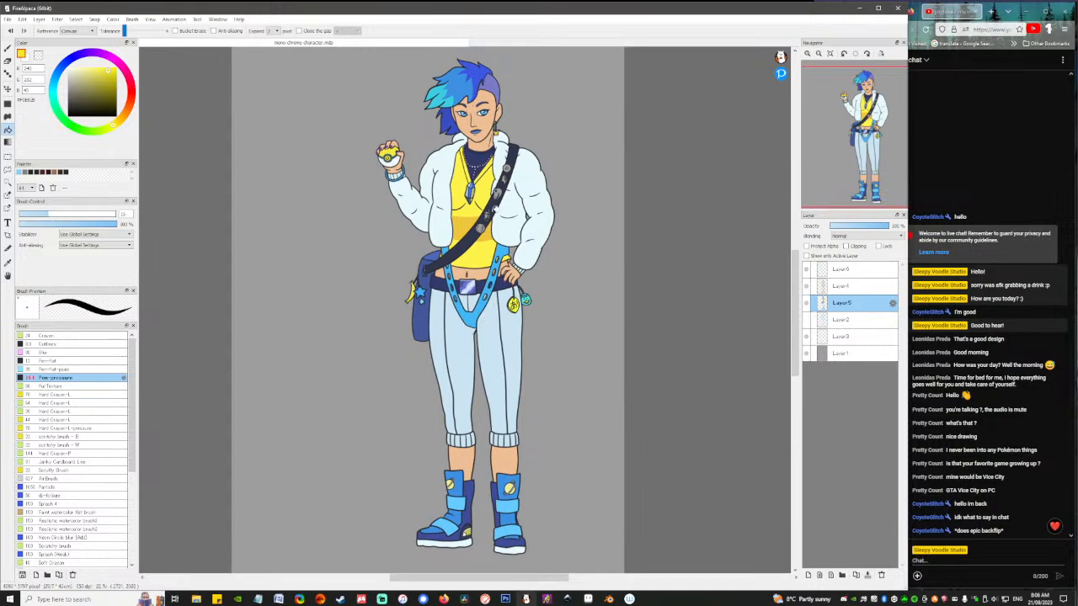
Fill the round star badge near the top of the shoulder strap with a golden yellow based on the shirt's darker band.
{"action": "scroll", "coordinate": [502, 147], "scroll_direction": "up", "scroll_amount": 1}
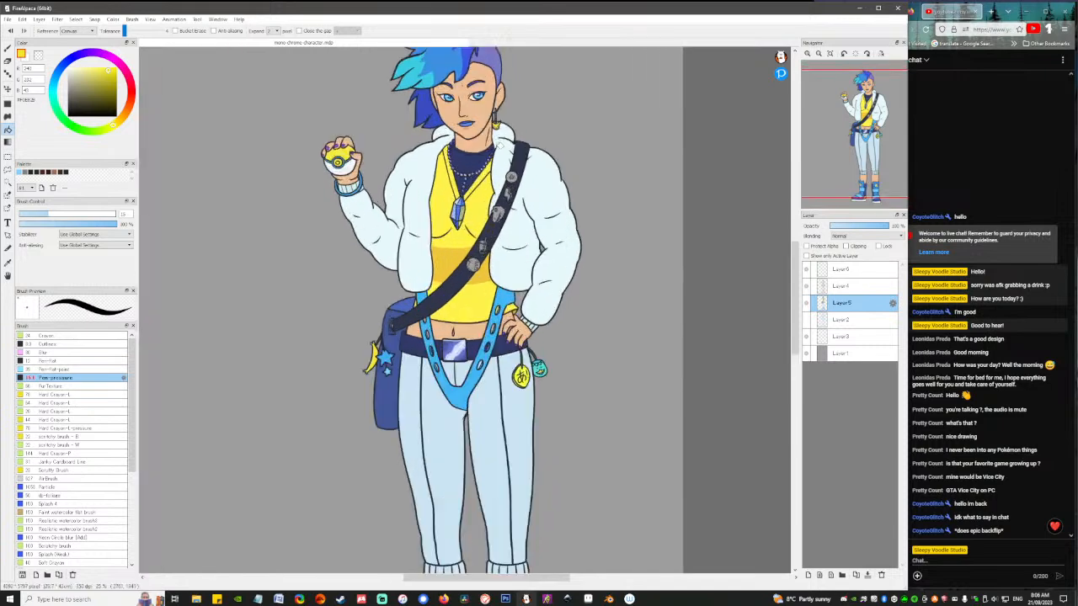
{"action": "scroll", "coordinate": [502, 146], "scroll_direction": "up", "scroll_amount": 3}
{"action": "left_click_drag", "start_coordinate": [471, 388], "coordinate": [457, 339]}
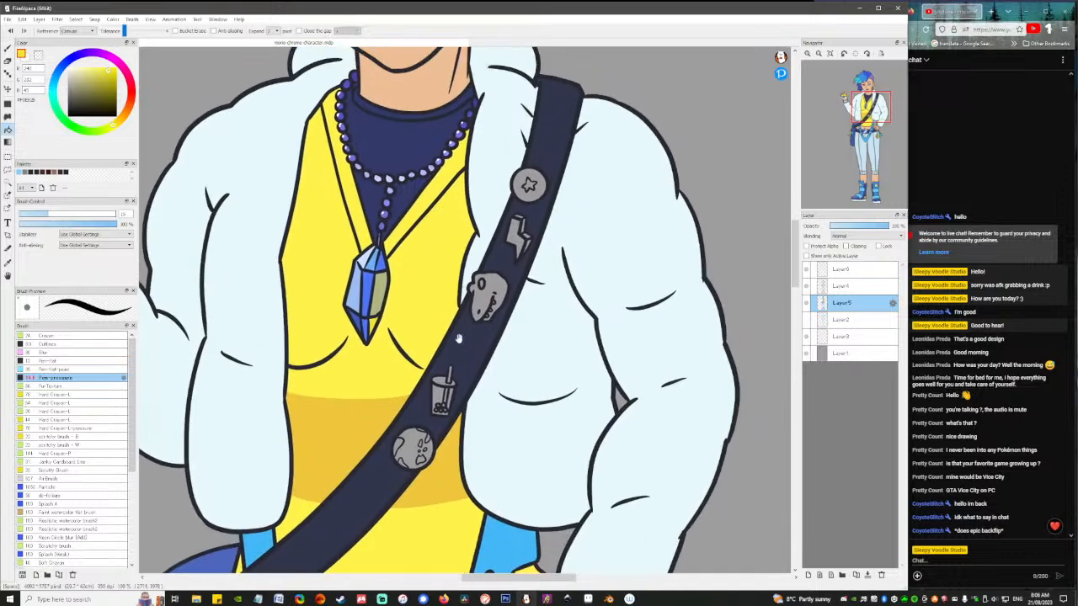
{"action": "right_click", "coordinate": [394, 406]}
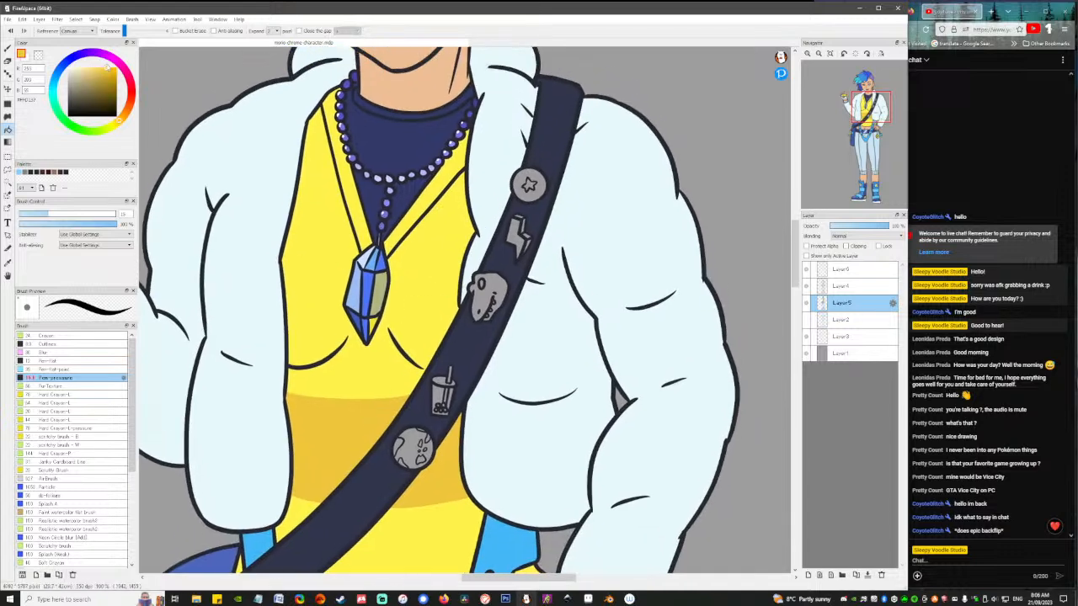
{"action": "left_click", "coordinate": [545, 182]}
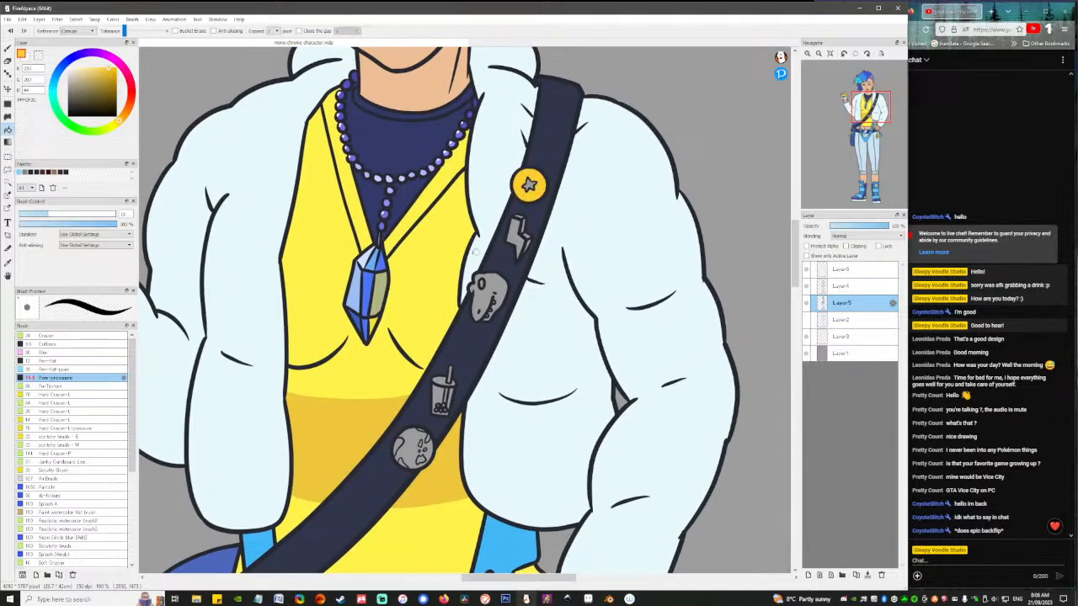
Fill the small star inside the round badge with orange and shift the badge's face to a brighter yellow.
{"action": "right_click", "coordinate": [412, 265]}
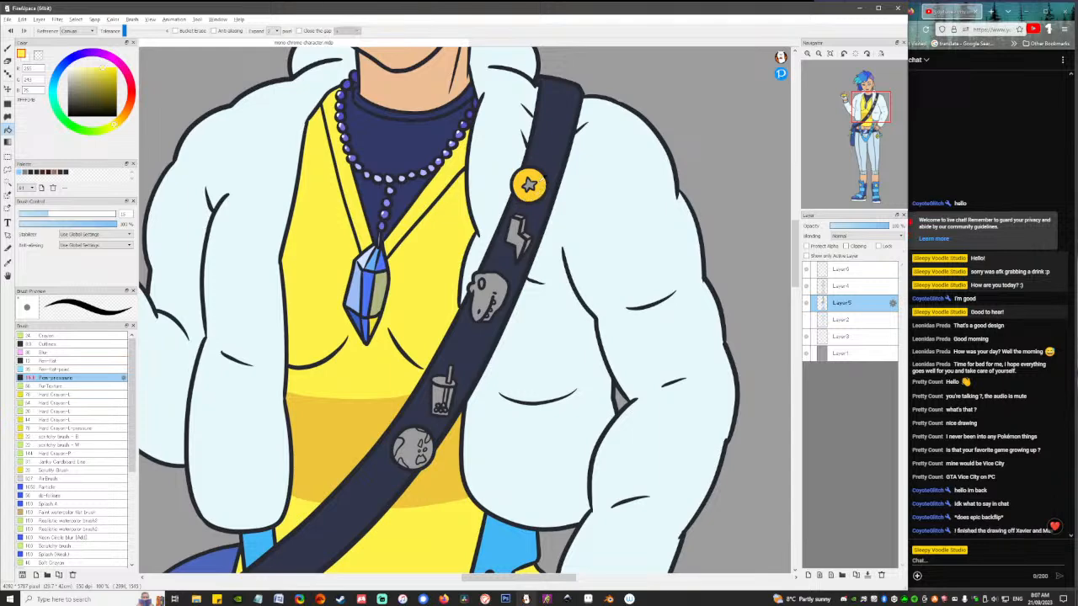
{"action": "right_click", "coordinate": [530, 197]}
{"action": "left_click", "coordinate": [125, 118]}
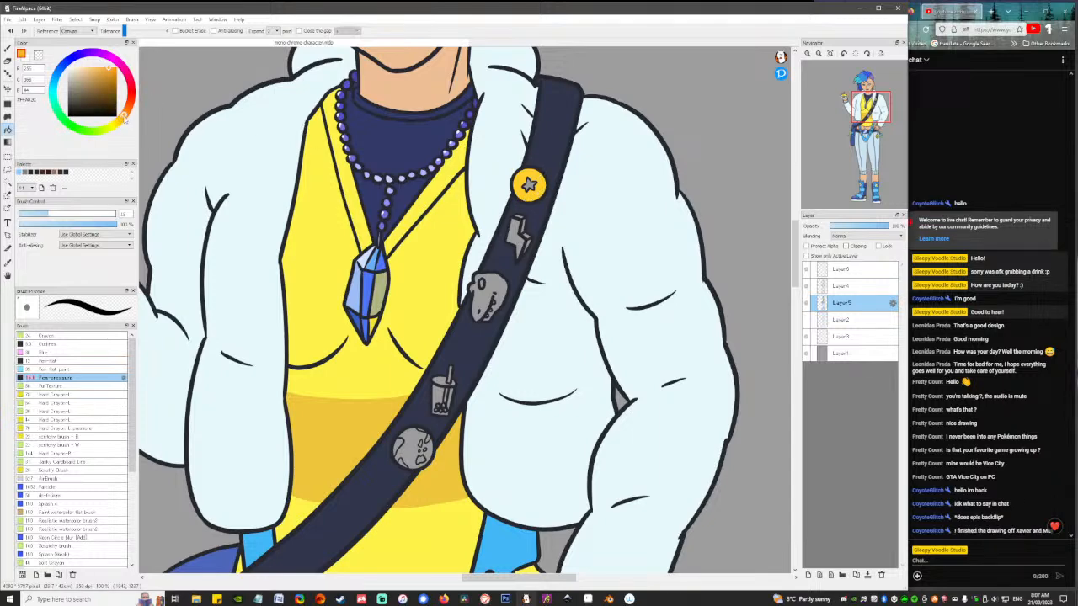
{"action": "left_click", "coordinate": [530, 185]}
{"action": "left_click", "coordinate": [518, 178], "text": "alt"}
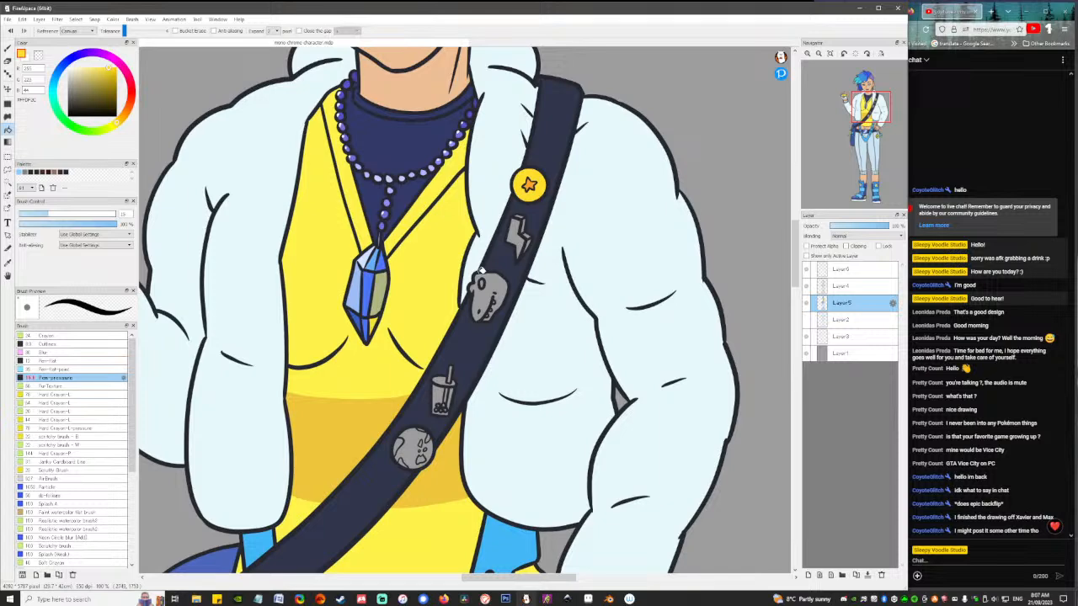
Fill the front face of the strap's lightning bolt badge with a light cyan derived from the suspenders' blue.
{"action": "right_click", "coordinate": [513, 539]}
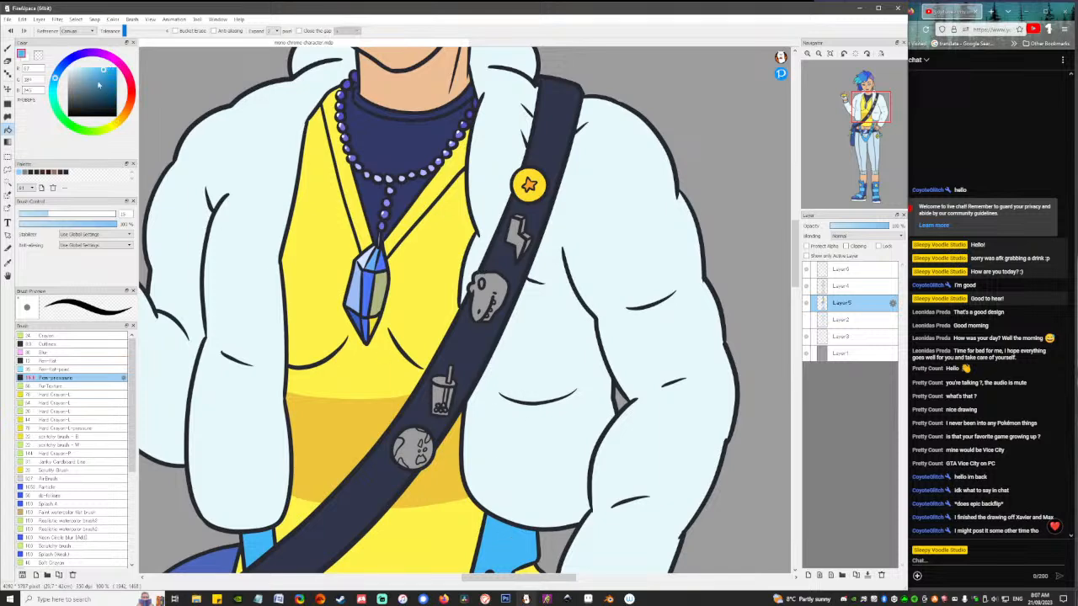
{"action": "left_click", "coordinate": [100, 65]}
{"action": "left_click_drag", "start_coordinate": [56, 78], "coordinate": [54, 84]}
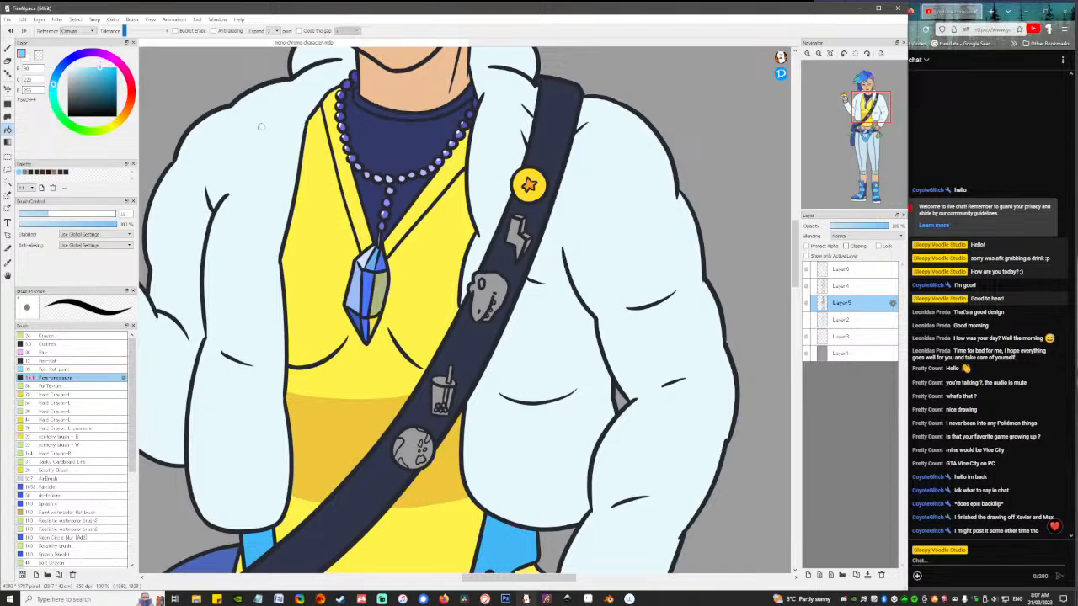
{"action": "left_click", "coordinate": [520, 237]}
Colour the side faces of the lightning bolt badge with a darker blue shade to give it depth.
{"action": "left_click", "coordinate": [100, 78]}
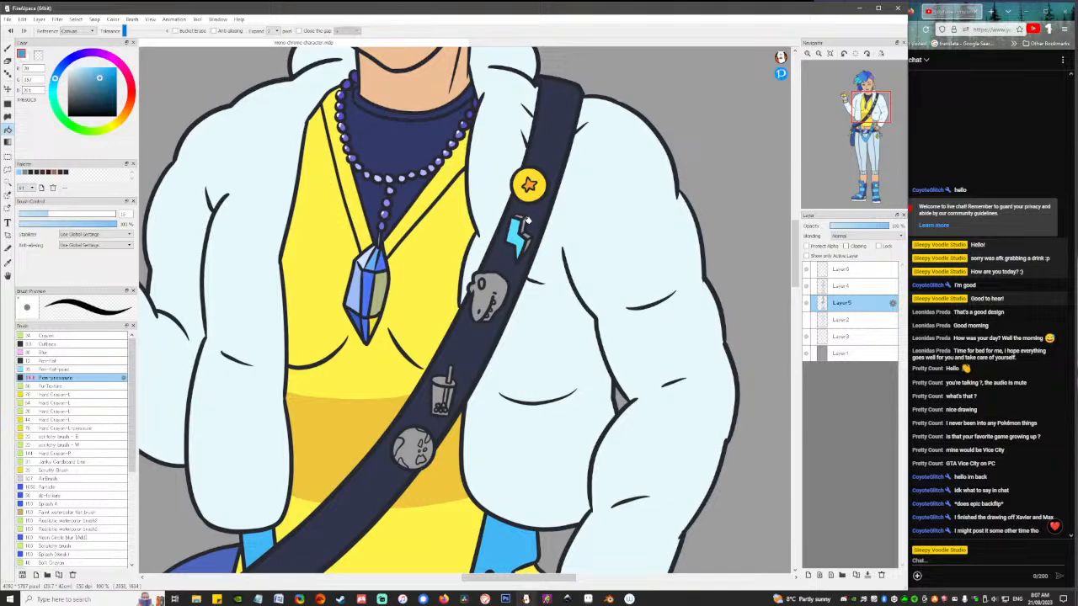
{"action": "scroll", "coordinate": [526, 221], "scroll_direction": "up", "scroll_amount": 3}
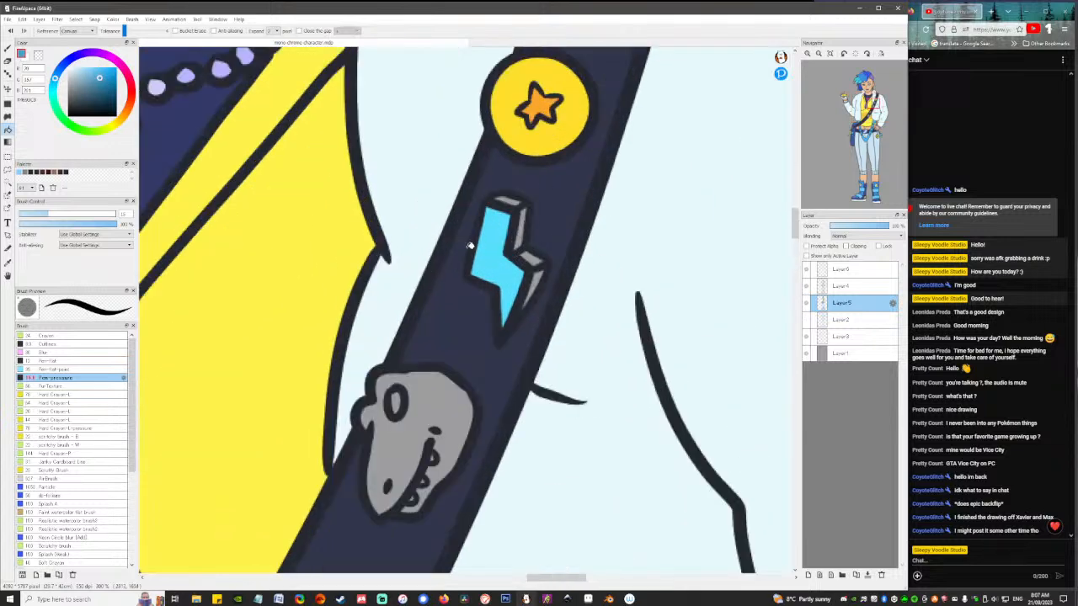
{"action": "key", "text": "b"}
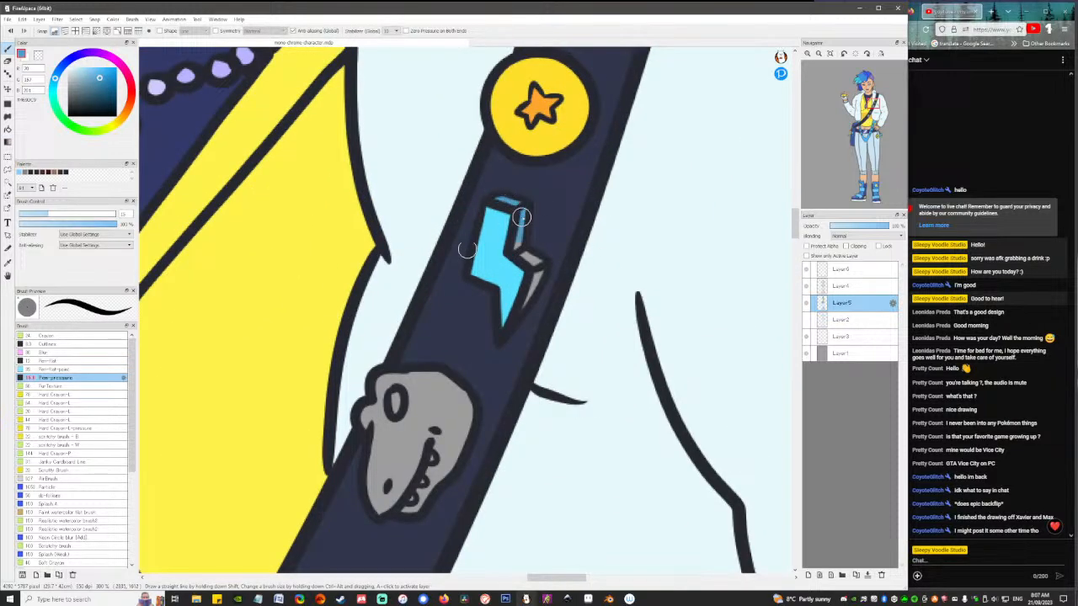
{"action": "left_click", "coordinate": [99, 82]}
{"action": "mouse_move", "coordinate": [509, 202]}
{"action": "left_mouse_down"}
{"action": "mouse_move", "coordinate": [520, 208]}
{"action": "mouse_move", "coordinate": [515, 244]}
{"action": "mouse_move", "coordinate": [539, 264]}
{"action": "mouse_move", "coordinate": [515, 313]}
{"action": "mouse_move", "coordinate": [553, 268]}
{"action": "left_mouse_up"}
Fill the oceans of the globe badge on the strap with blue, refined to a lighter sky blue.
{"action": "scroll", "coordinate": [553, 269], "scroll_direction": "down", "scroll_amount": 5}
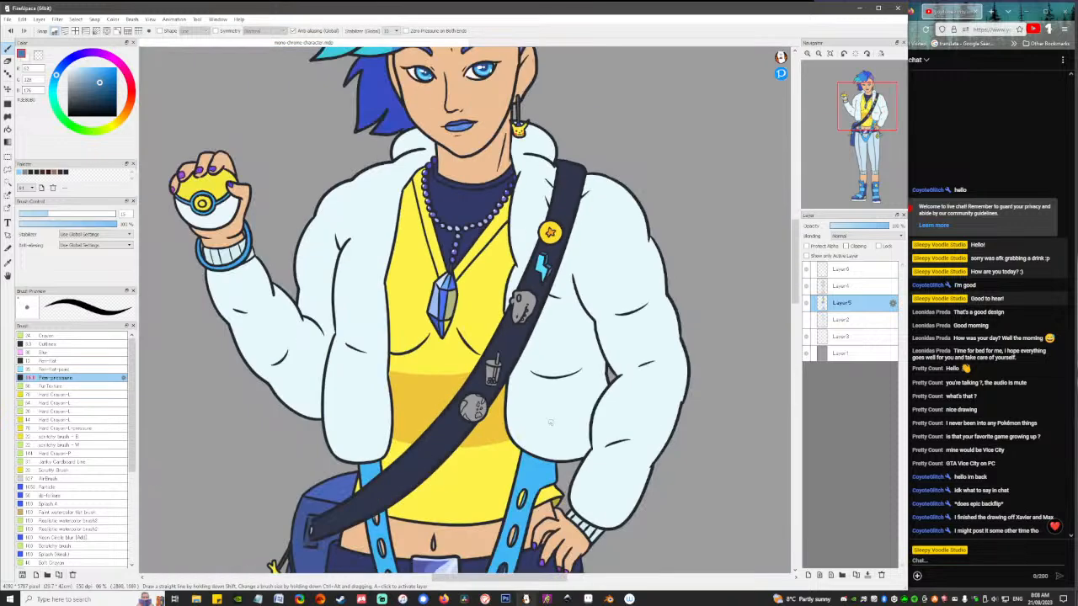
{"action": "scroll", "coordinate": [550, 421], "scroll_direction": "up", "scroll_amount": 3}
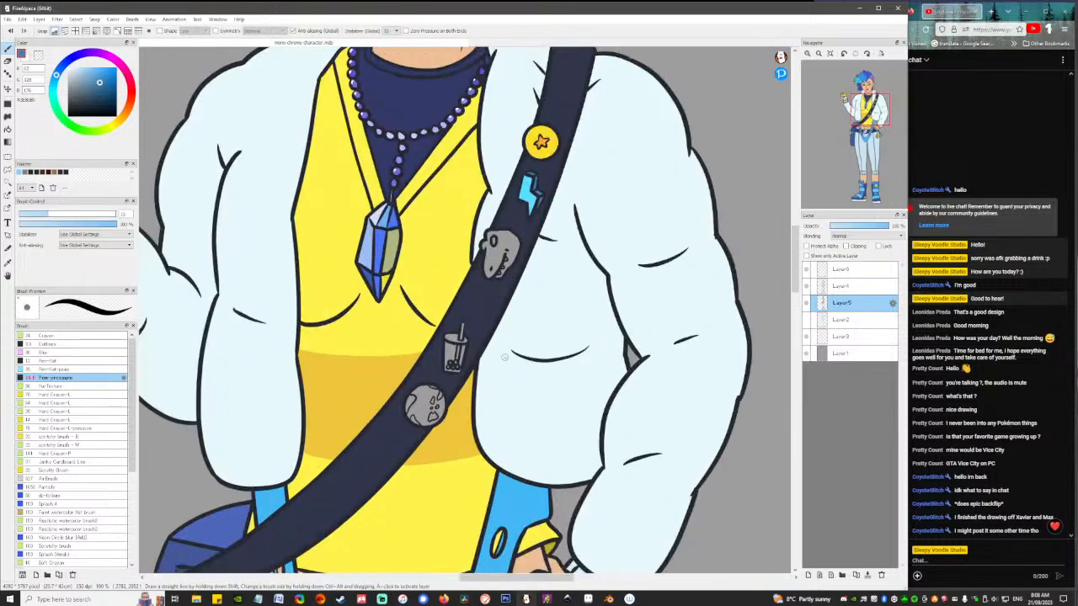
{"action": "key", "text": "g"}
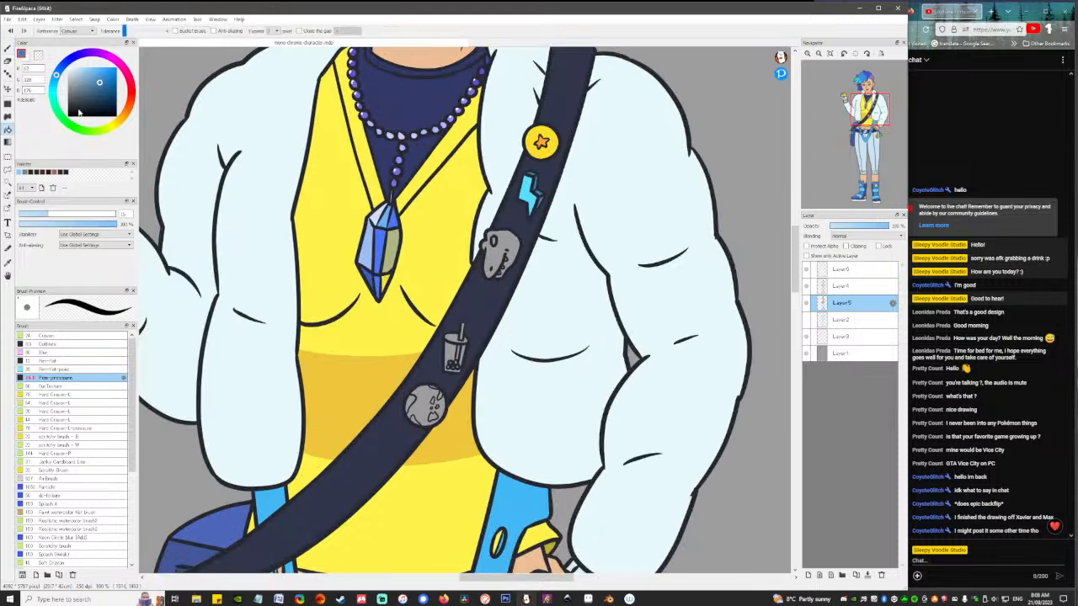
{"action": "left_click_drag", "start_coordinate": [103, 82], "coordinate": [104, 75]}
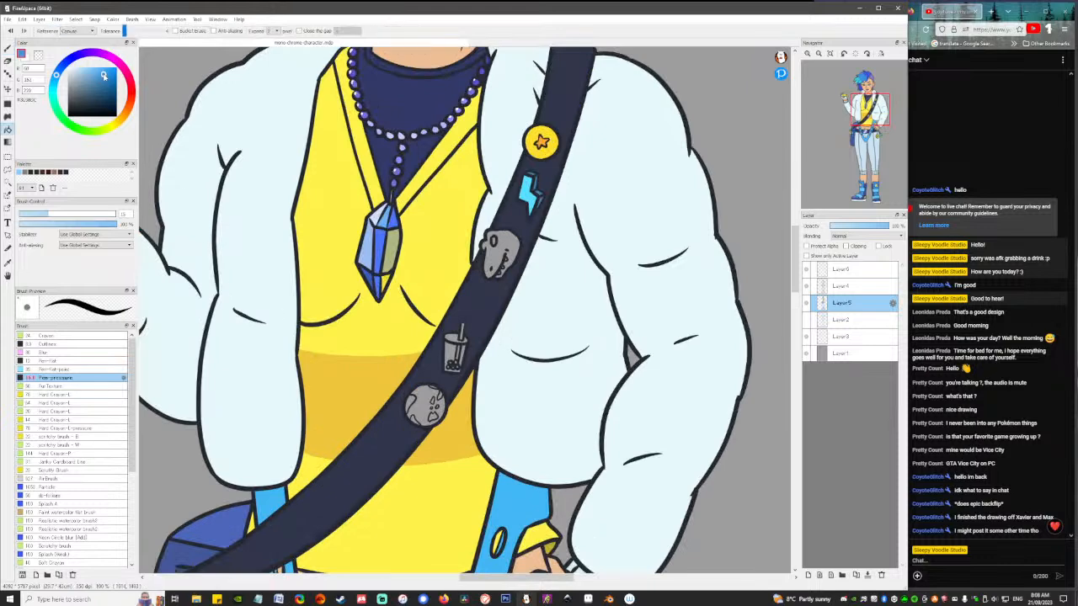
{"action": "left_click", "coordinate": [425, 401]}
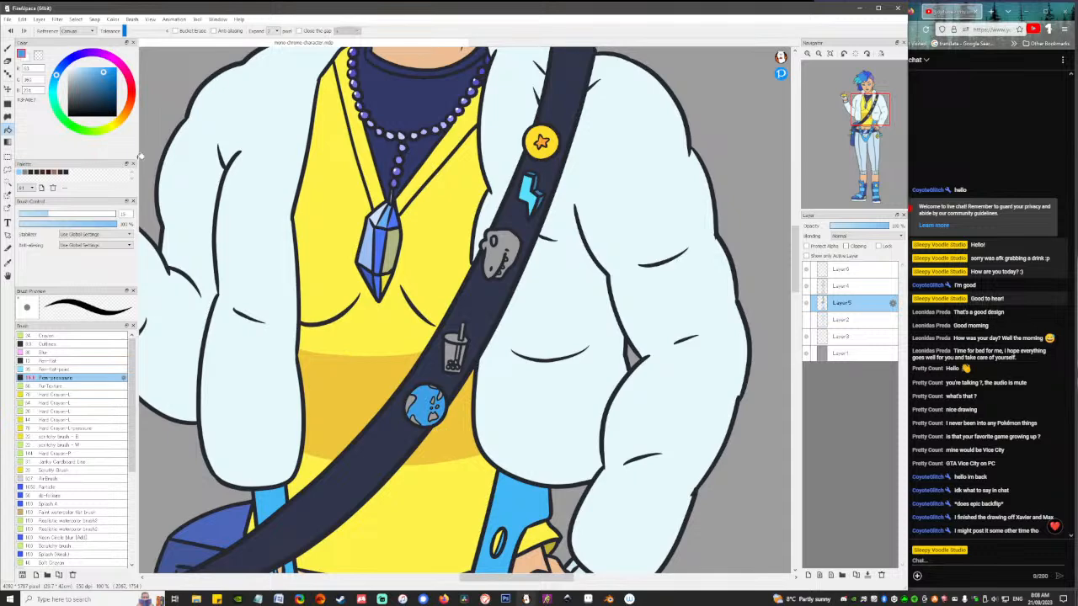
{"action": "left_click", "coordinate": [100, 72]}
{"action": "left_click", "coordinate": [424, 407]}
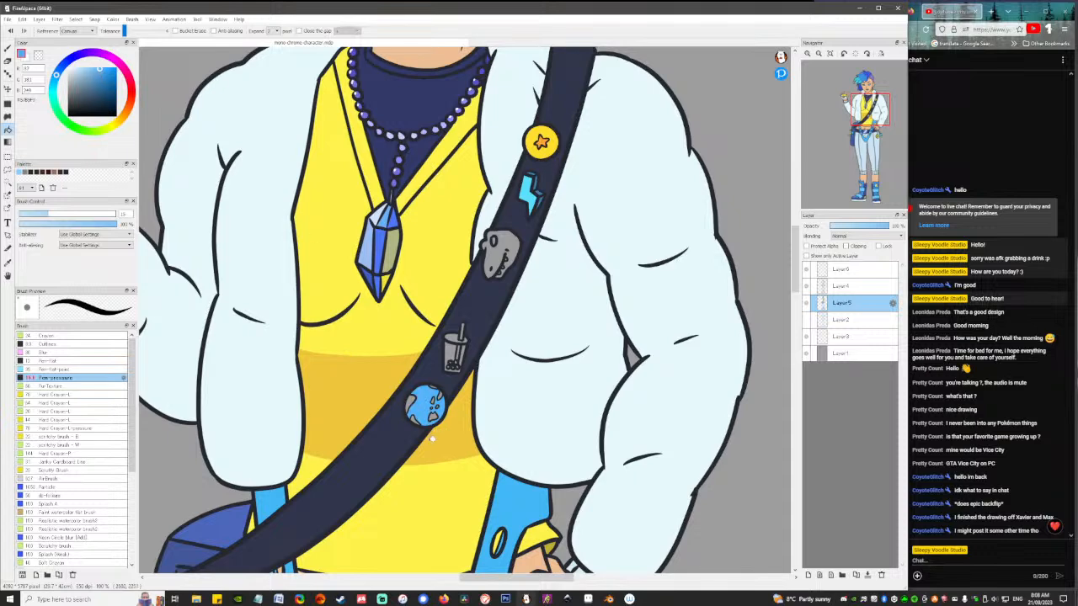
Undo the last fill and colour the globe badge's larger landmasses yellow-green, including the two along its left edge.
{"action": "key", "text": "ctrl+z"}
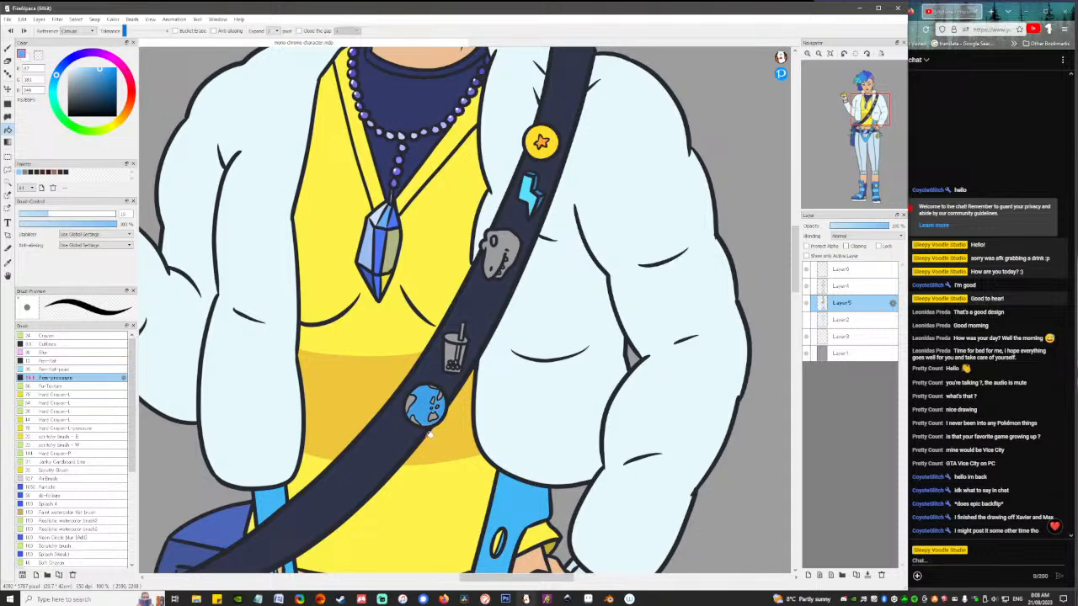
{"action": "scroll", "coordinate": [434, 416], "scroll_direction": "up", "scroll_amount": 4}
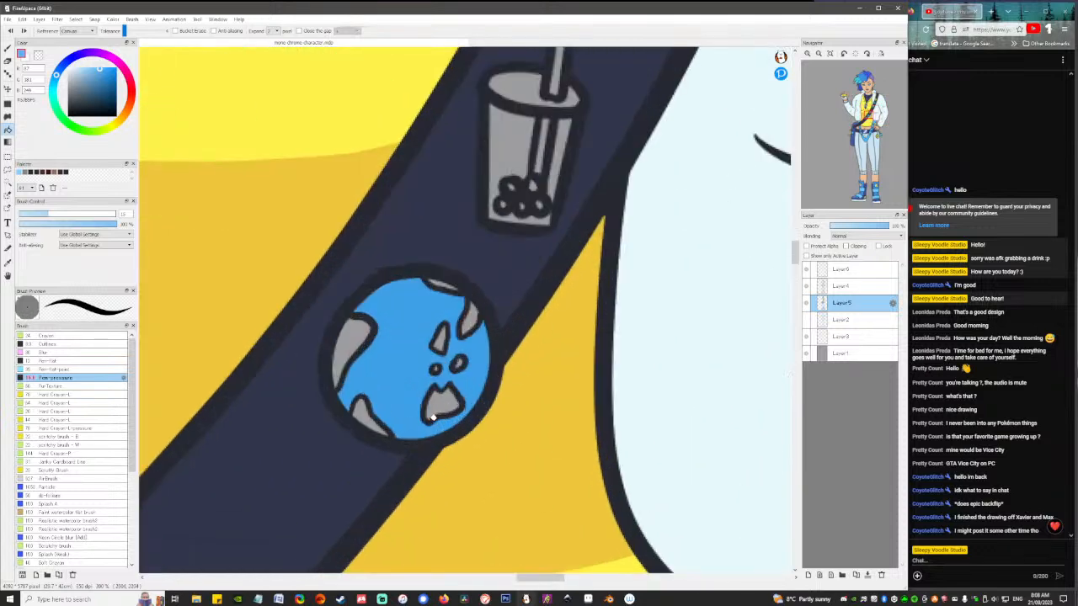
{"action": "scroll", "coordinate": [432, 416], "scroll_direction": "down", "scroll_amount": 3}
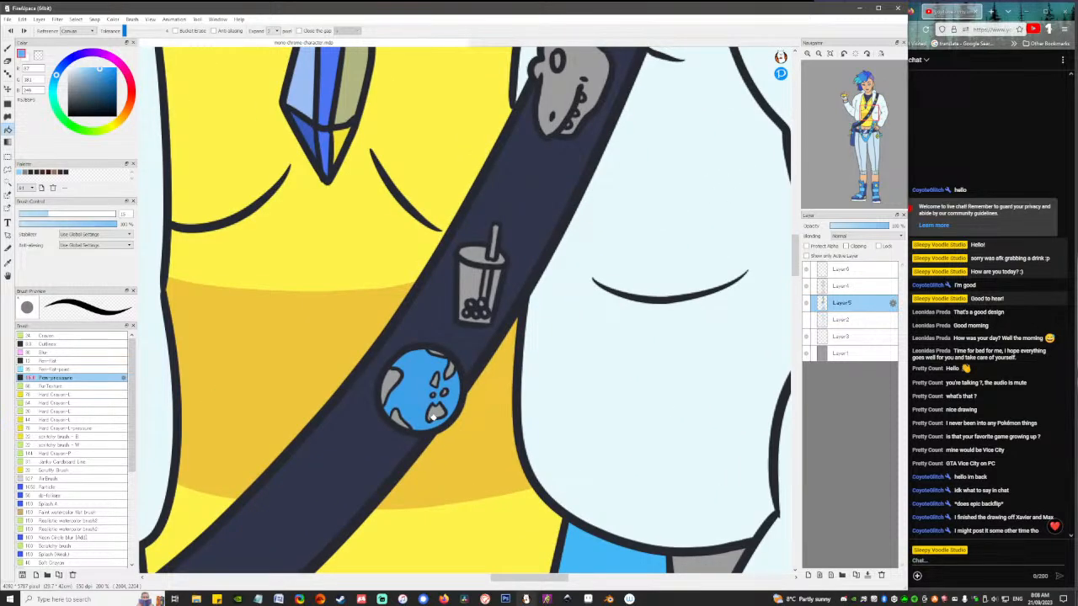
{"action": "scroll", "coordinate": [432, 416], "scroll_direction": "up", "scroll_amount": 1}
{"action": "left_click_drag", "start_coordinate": [95, 136], "coordinate": [107, 132]}
{"action": "left_click_drag", "start_coordinate": [103, 72], "coordinate": [101, 70]}
{"action": "left_click", "coordinate": [442, 410]}
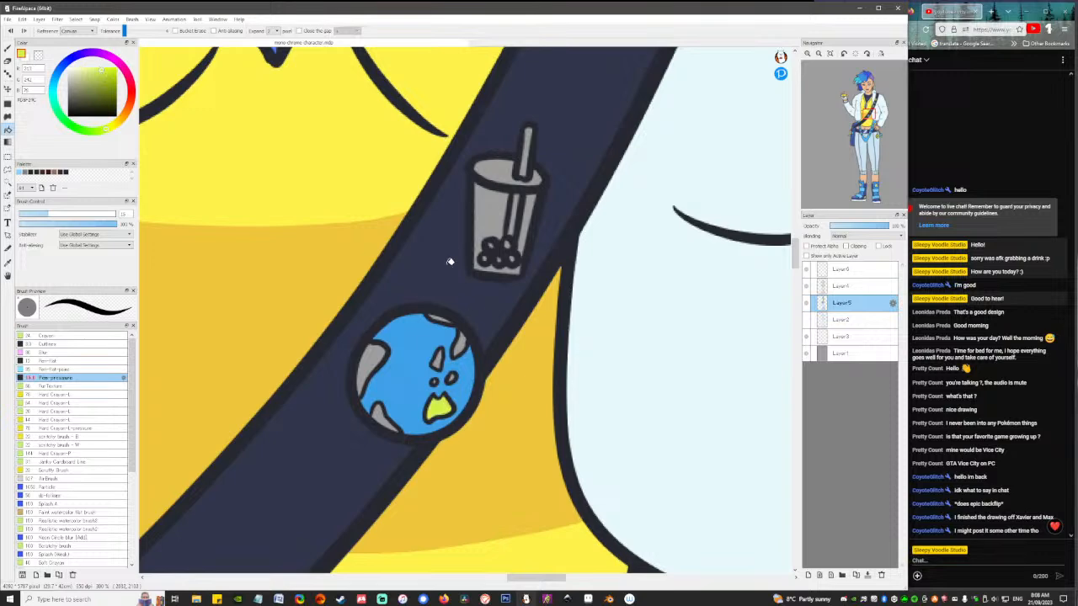
{"action": "left_click", "coordinate": [440, 359]}
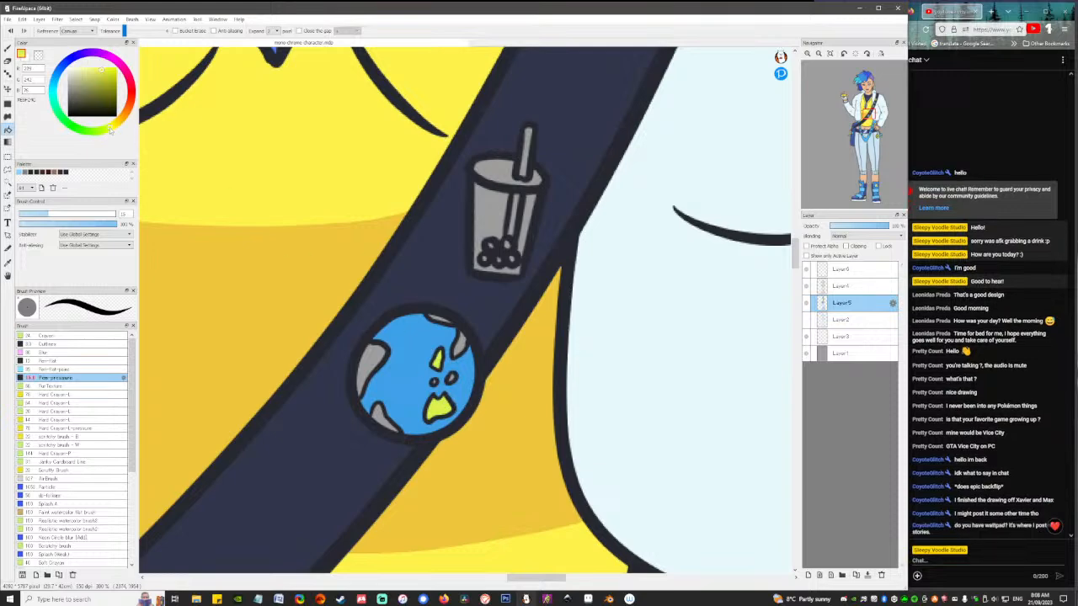
{"action": "left_click", "coordinate": [373, 377]}
{"action": "left_click", "coordinate": [387, 414]}
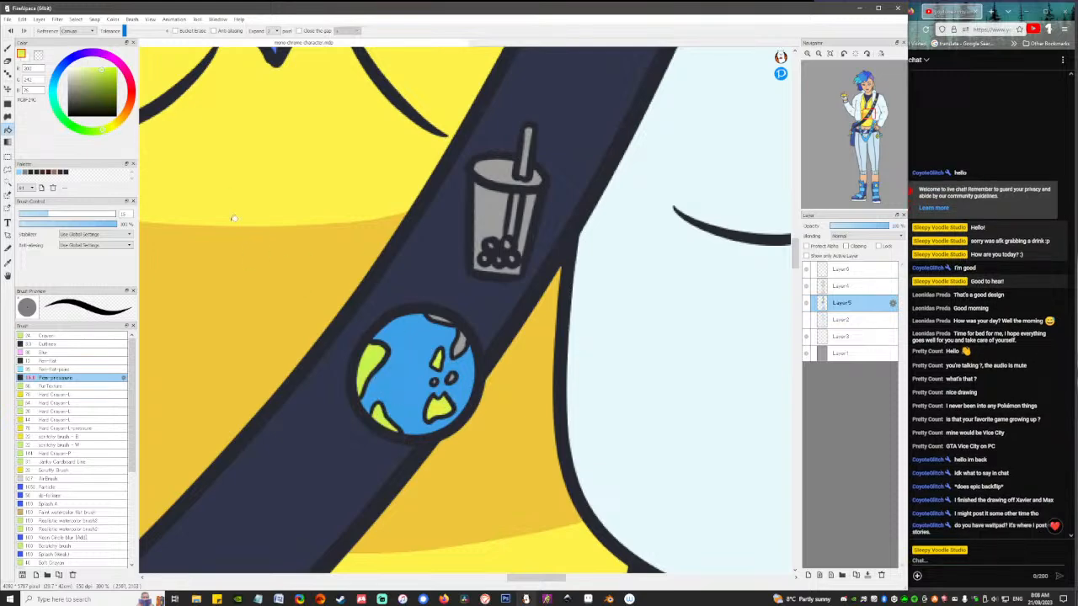
Colour the globe's small islands yellow-green and paint the remaining grey land along its upper-right edge a slightly greener shade.
{"action": "left_click", "coordinate": [115, 125]}
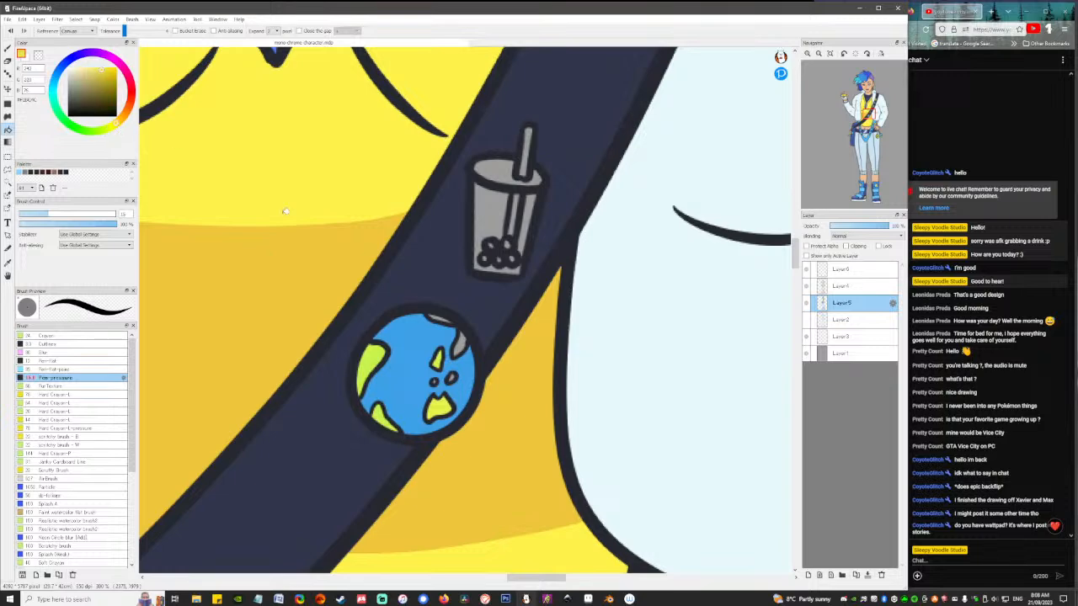
{"action": "left_click_drag", "start_coordinate": [108, 128], "coordinate": [102, 131]}
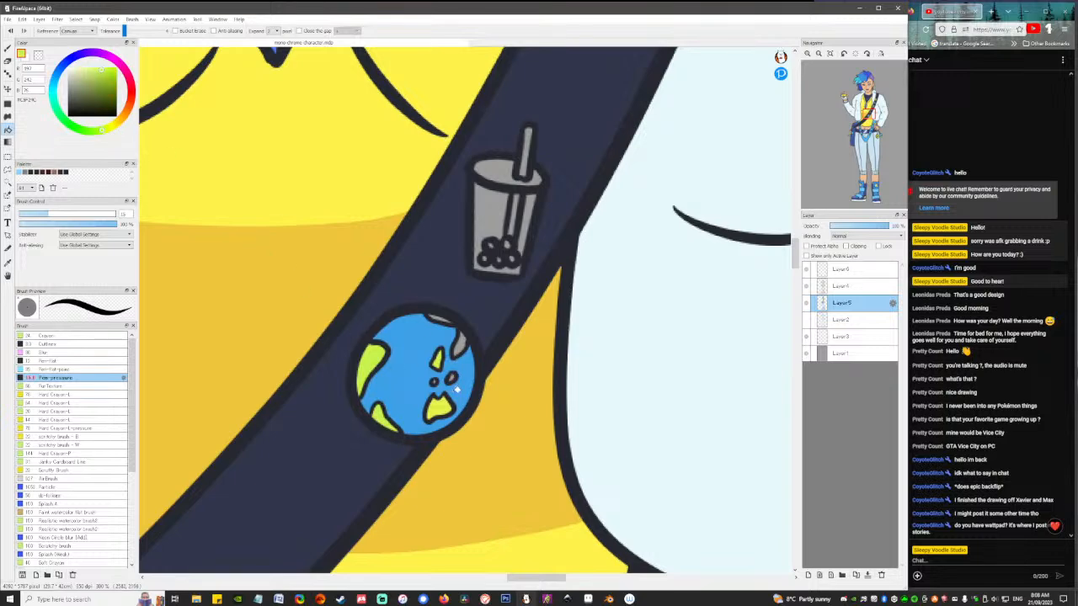
{"action": "left_click", "coordinate": [456, 374]}
{"action": "key", "text": "ctrl+z"}
{"action": "left_click", "coordinate": [452, 377]}
{"action": "key", "text": "b"}
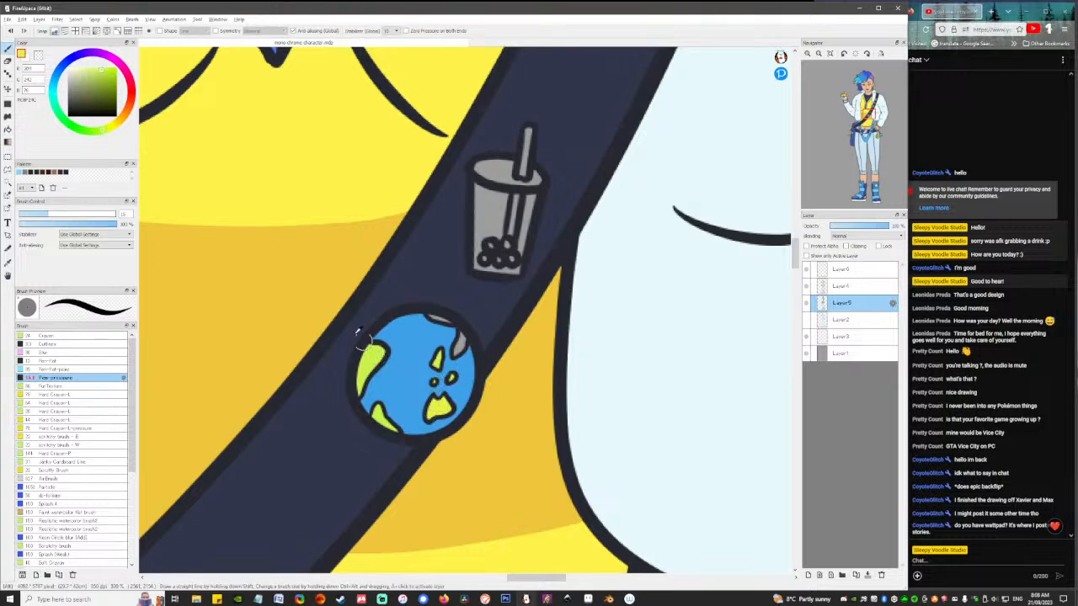
{"action": "left_click_drag", "start_coordinate": [100, 133], "coordinate": [95, 134]}
{"action": "mouse_move", "coordinate": [468, 346]}
{"action": "left_mouse_down"}
{"action": "mouse_move", "coordinate": [459, 350]}
{"action": "mouse_move", "coordinate": [461, 337]}
{"action": "mouse_move", "coordinate": [468, 344]}
{"action": "mouse_move", "coordinate": [434, 315]}
{"action": "mouse_move", "coordinate": [452, 320]}
{"action": "left_mouse_up"}
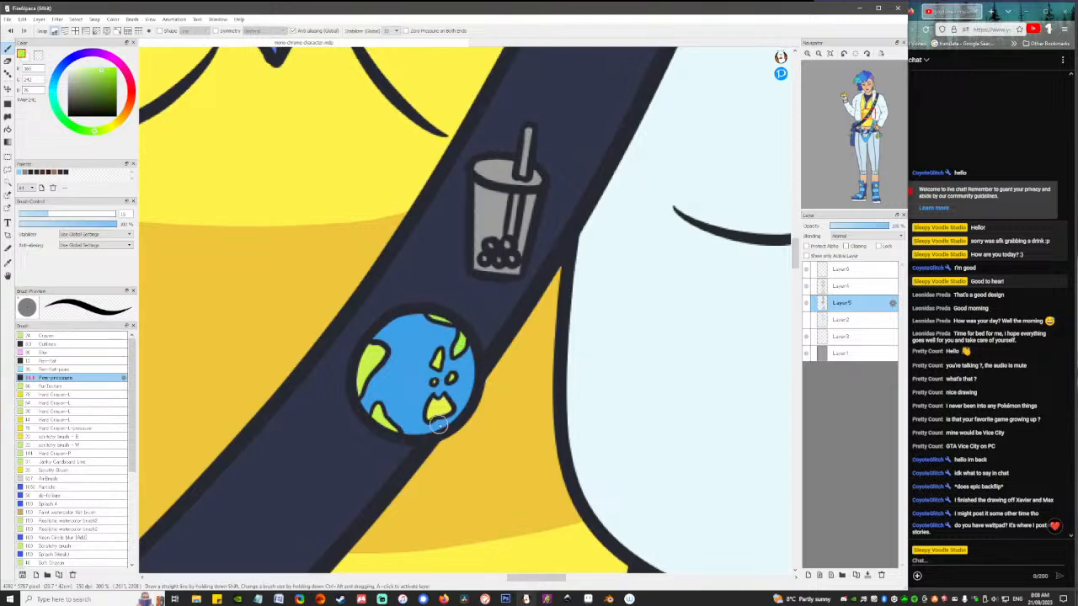
Examine the coloured globe badge alongside the other strap badges and the character's overall palette.
{"action": "scroll", "coordinate": [439, 425], "scroll_direction": "down", "scroll_amount": 3}
{"action": "scroll", "coordinate": [447, 459], "scroll_direction": "down", "scroll_amount": 1}
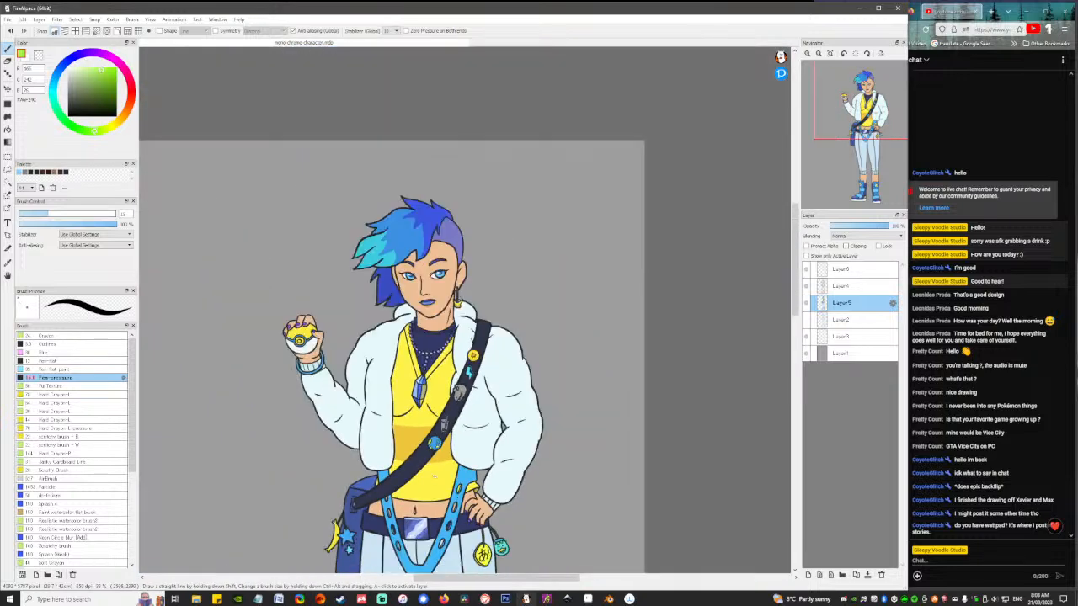
{"action": "scroll", "coordinate": [446, 458], "scroll_direction": "up", "scroll_amount": 1}
{"action": "left_click_drag", "start_coordinate": [551, 411], "coordinate": [544, 332]}
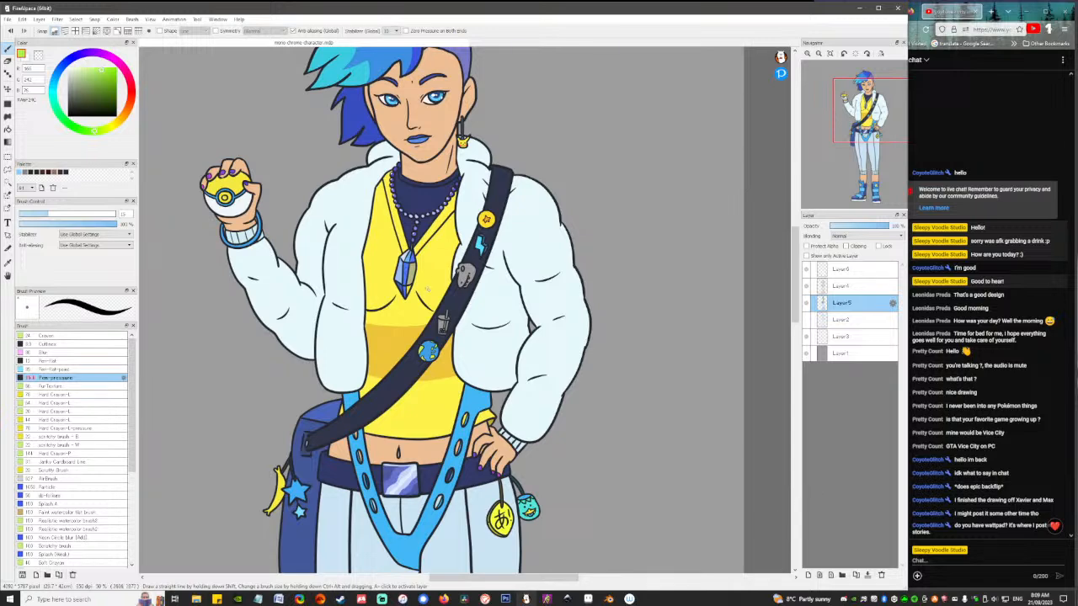
{"action": "scroll", "coordinate": [445, 297], "scroll_direction": "up", "scroll_amount": 4}
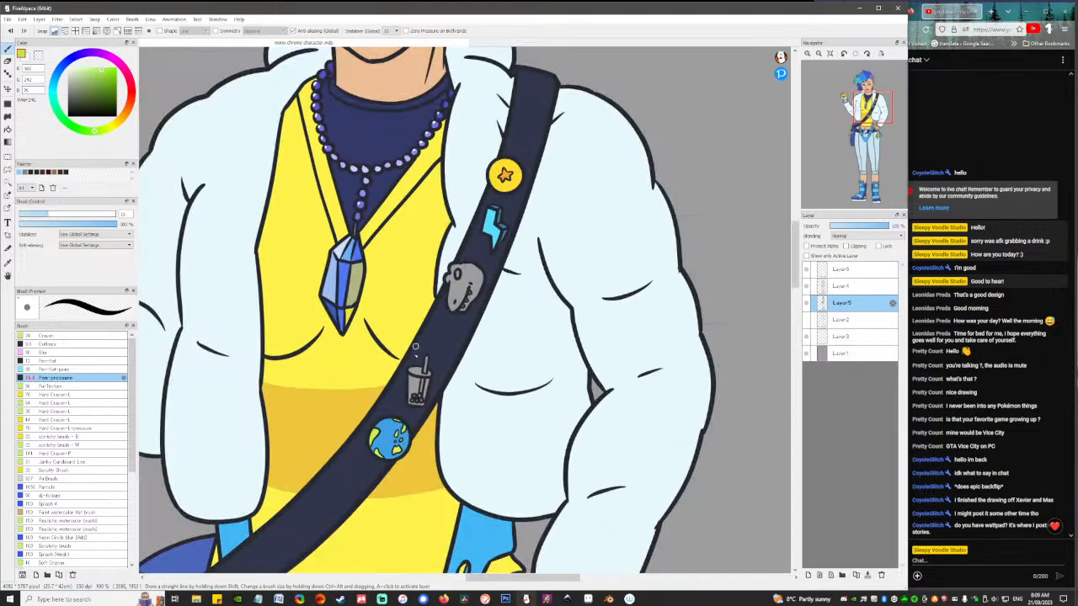
{"action": "scroll", "coordinate": [408, 414], "scroll_direction": "up", "scroll_amount": 1}
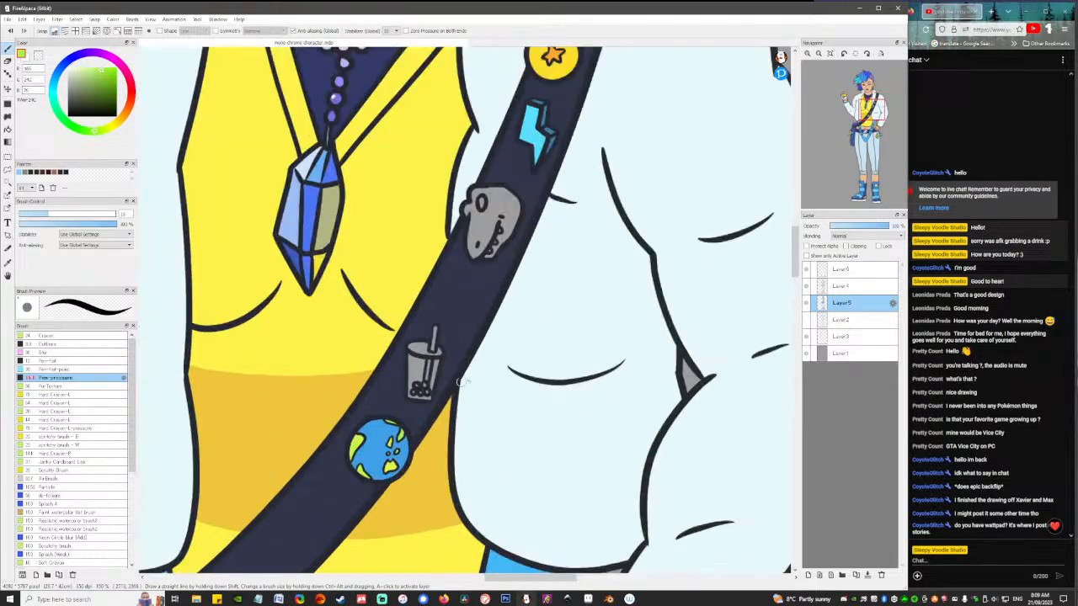
{"action": "scroll", "coordinate": [472, 379], "scroll_direction": "down", "scroll_amount": 1}
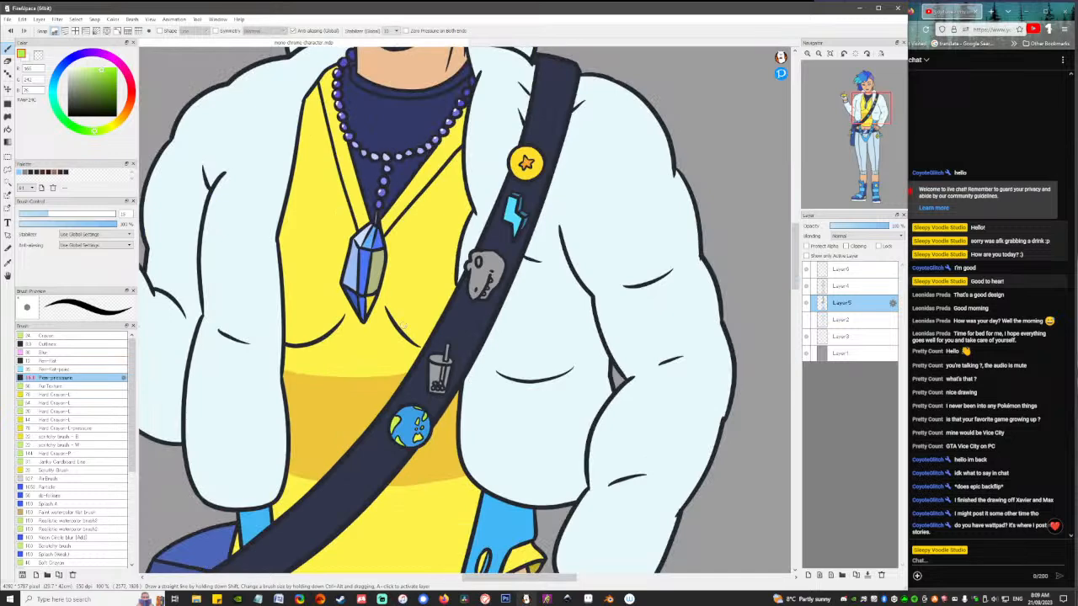
Fill the body of the drink cup badge on the strap with a pale cyan-blue, including its gaps around the straw and pearls.
{"action": "key", "text": "g"}
{"action": "scroll", "coordinate": [405, 321], "scroll_direction": "up", "scroll_amount": 1}
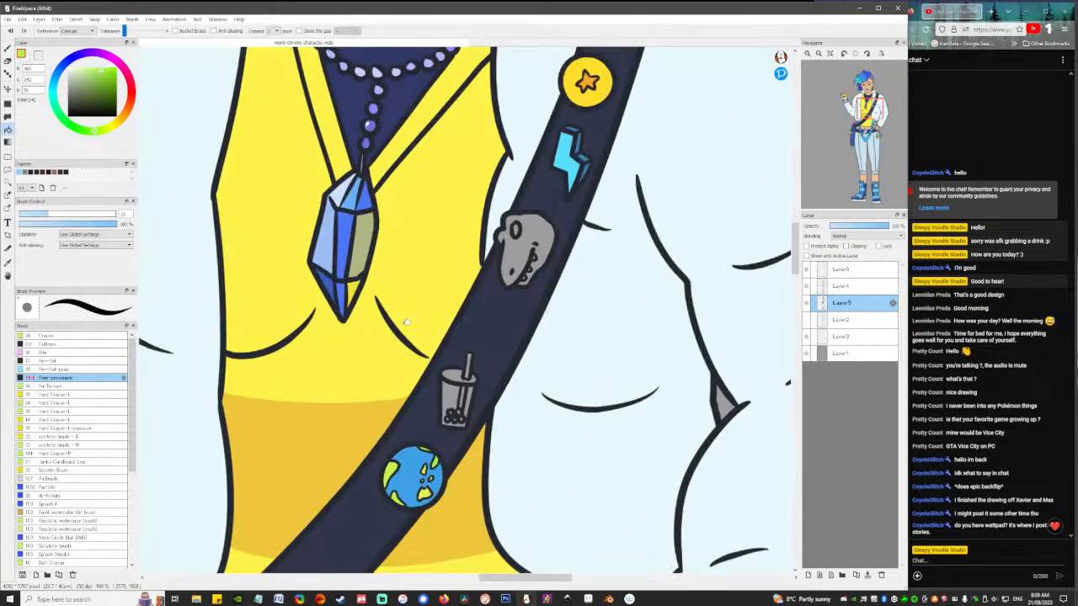
{"action": "scroll", "coordinate": [407, 322], "scroll_direction": "down", "scroll_amount": 1}
{"action": "left_click_drag", "start_coordinate": [534, 335], "coordinate": [522, 216]}
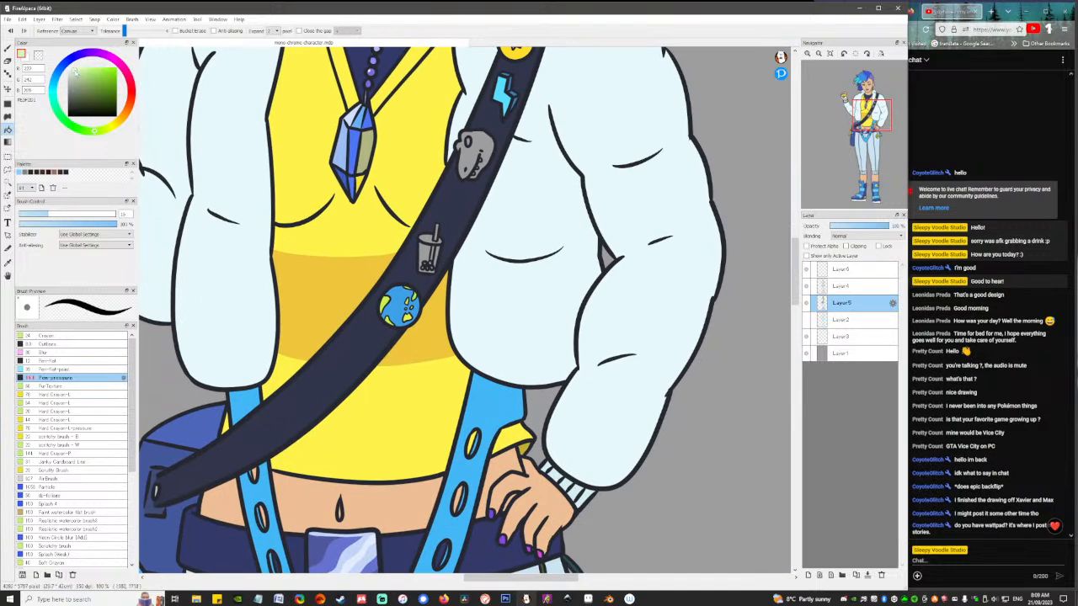
{"action": "left_click", "coordinate": [55, 87]}
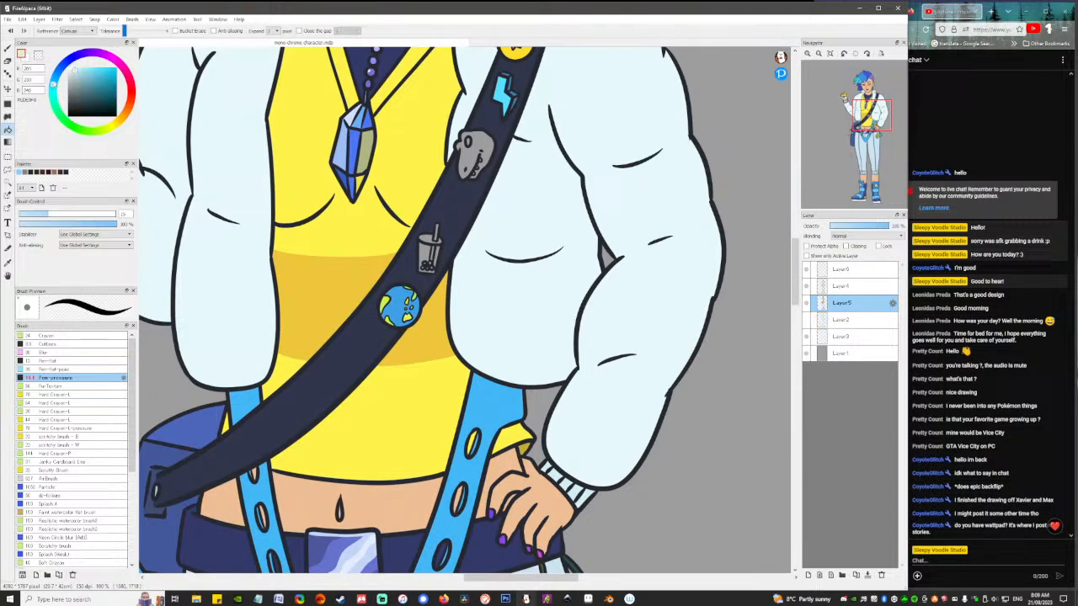
{"action": "left_click", "coordinate": [426, 246]}
{"action": "left_click", "coordinate": [438, 249]}
{"action": "left_click", "coordinate": [81, 73]}
{"action": "scroll", "coordinate": [436, 247], "scroll_direction": "up", "scroll_amount": 3}
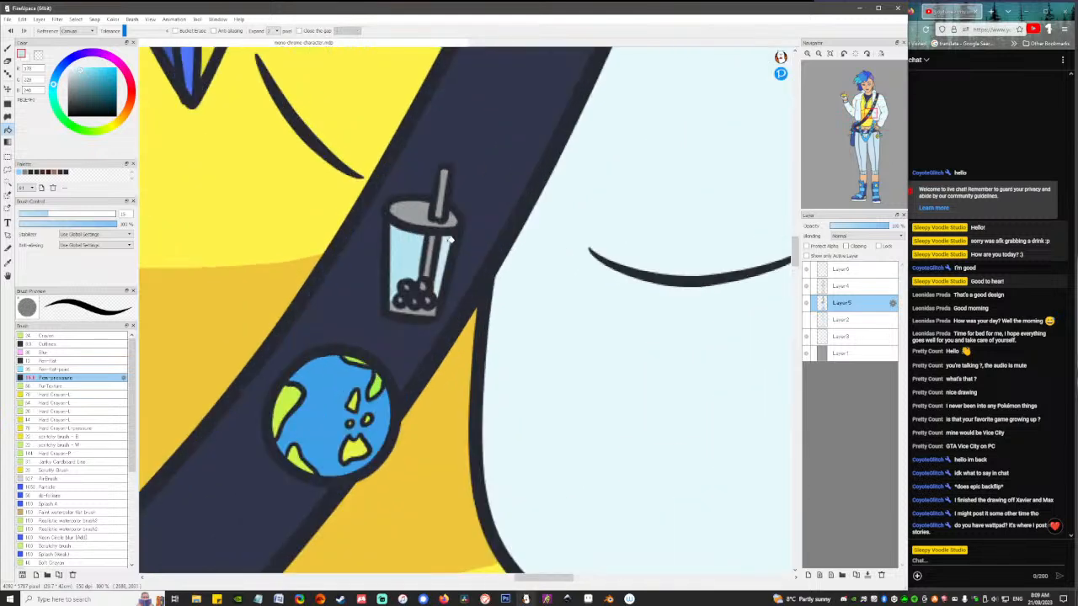
{"action": "key", "text": "b"}
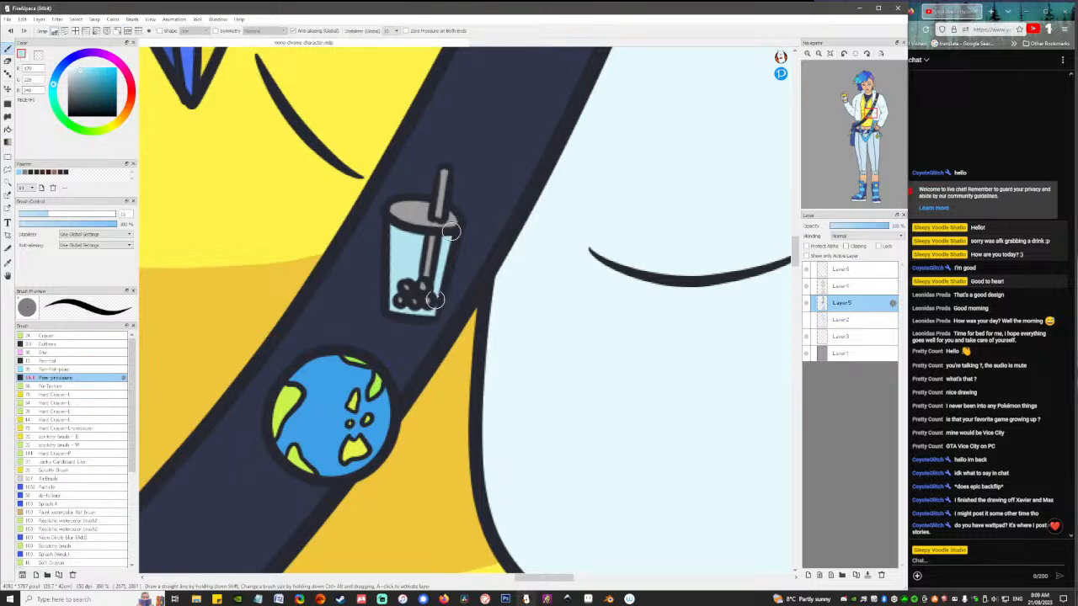
{"action": "key", "text": "g"}
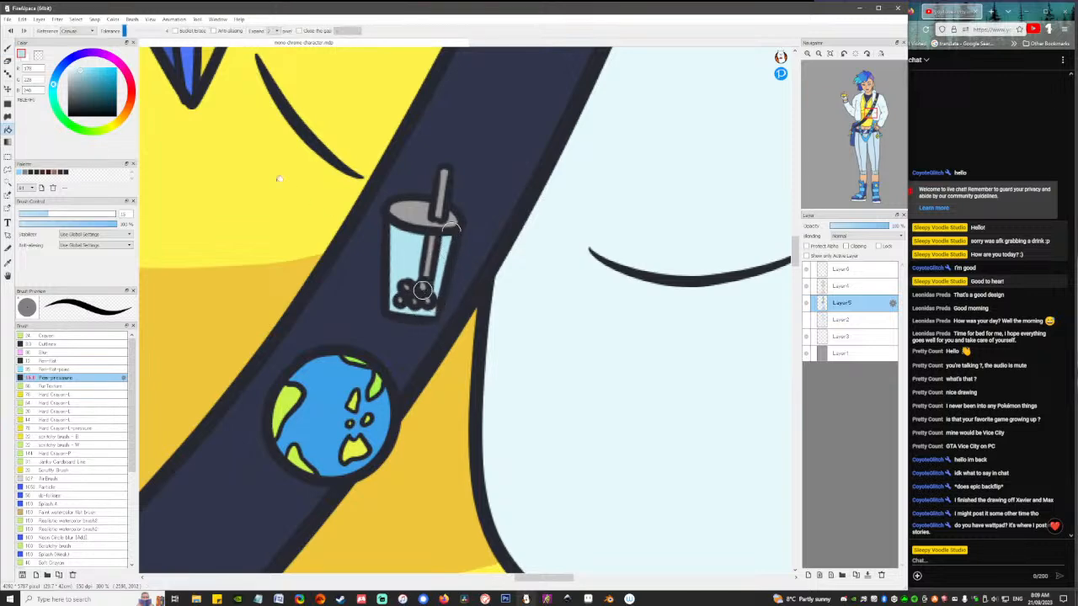
Fill the drink's straw, both above the lid and inside the cup, with a medium royal blue.
{"action": "left_click", "coordinate": [102, 72]}
{"action": "left_click_drag", "start_coordinate": [54, 83], "coordinate": [57, 75]}
{"action": "left_click", "coordinate": [444, 188]}
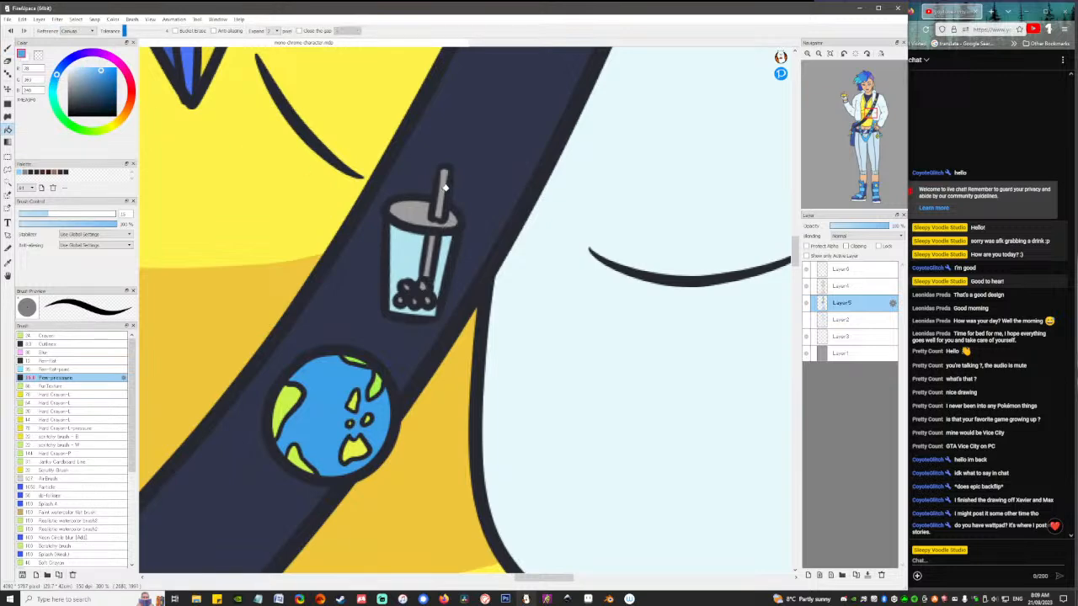
{"action": "left_click", "coordinate": [436, 249]}
{"action": "left_click_drag", "start_coordinate": [57, 76], "coordinate": [64, 65]}
{"action": "left_click", "coordinate": [445, 188]}
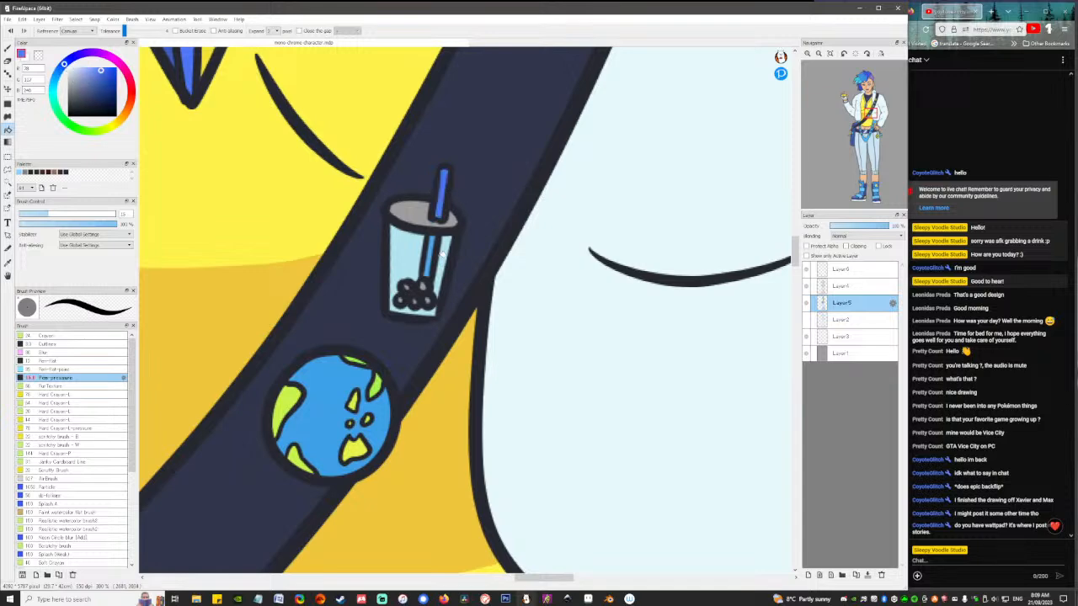
{"action": "left_click", "coordinate": [436, 250]}
Fill the lid of the drink cup badge with a light sky blue based on the cup's colour.
{"action": "right_click", "coordinate": [431, 292]}
{"action": "left_click", "coordinate": [98, 72]}
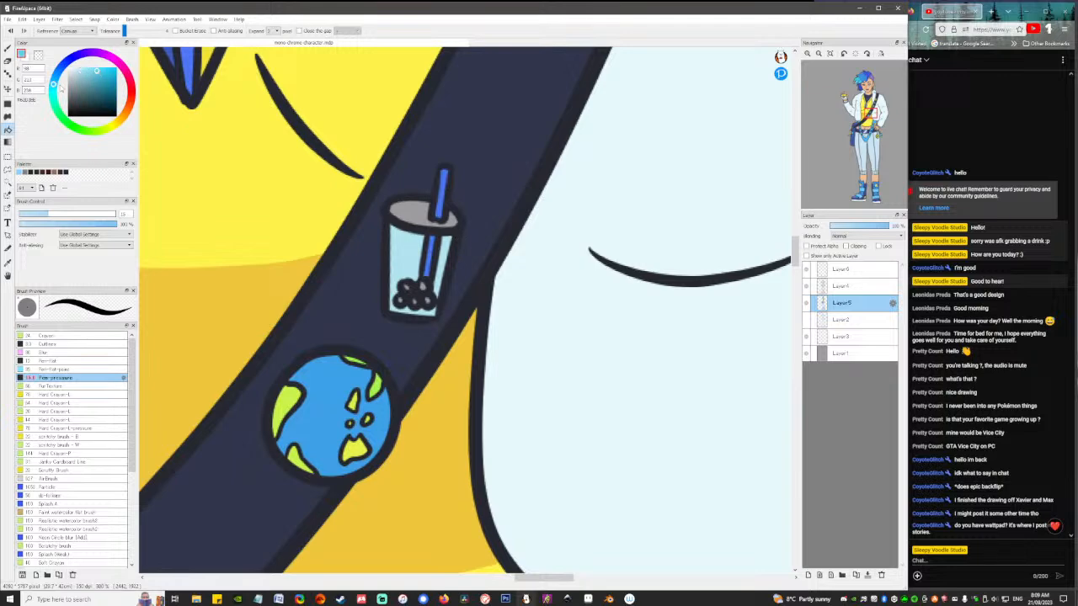
{"action": "left_click_drag", "start_coordinate": [54, 83], "coordinate": [57, 75]}
{"action": "left_click", "coordinate": [421, 209]}
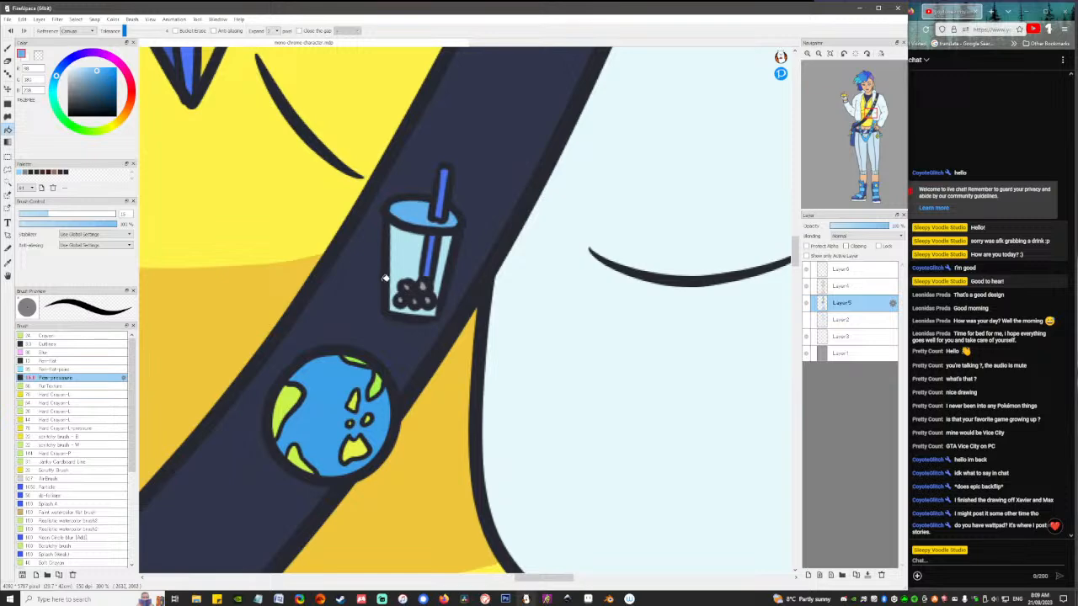
Paint the pearls at the bottom of the drink cup badge with a dark blue-grey.
{"action": "key", "text": "b"}
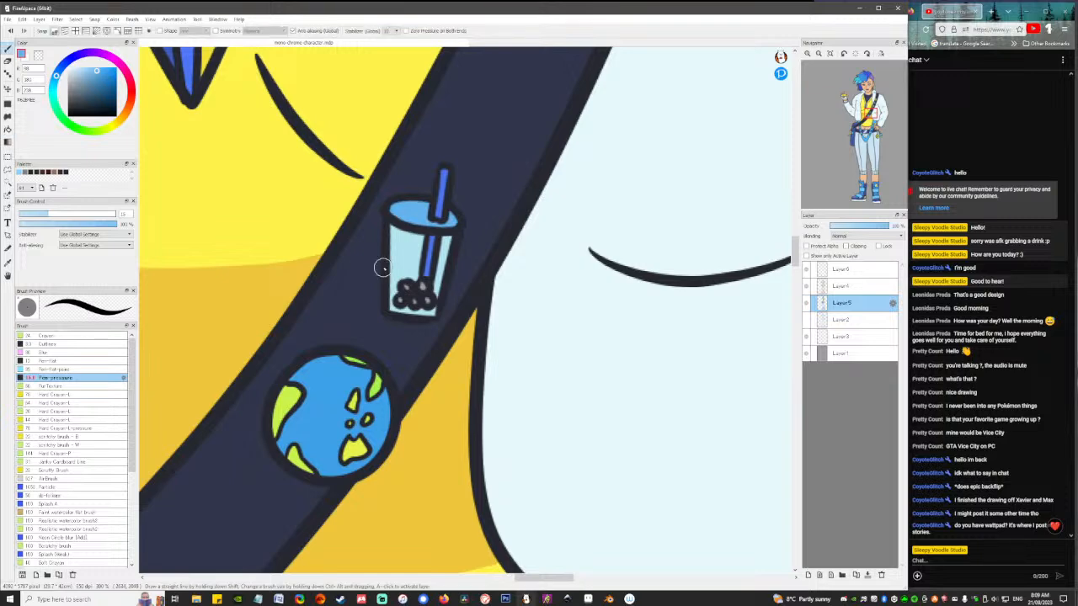
{"action": "left_click", "coordinate": [81, 101]}
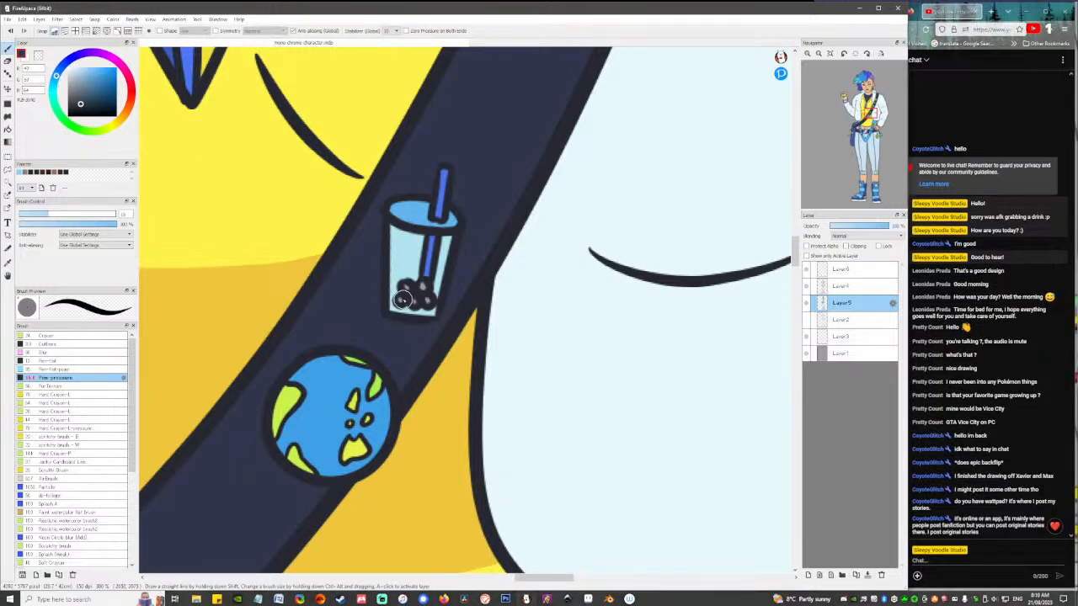
{"action": "mouse_move", "coordinate": [405, 288]}
{"action": "left_mouse_down"}
{"action": "mouse_move", "coordinate": [409, 305]}
{"action": "mouse_move", "coordinate": [428, 303]}
{"action": "mouse_move", "coordinate": [424, 288]}
{"action": "left_mouse_up"}
{"action": "scroll", "coordinate": [457, 301], "scroll_direction": "down", "scroll_amount": 5}
{"action": "scroll", "coordinate": [457, 301], "scroll_direction": "up", "scroll_amount": 2}
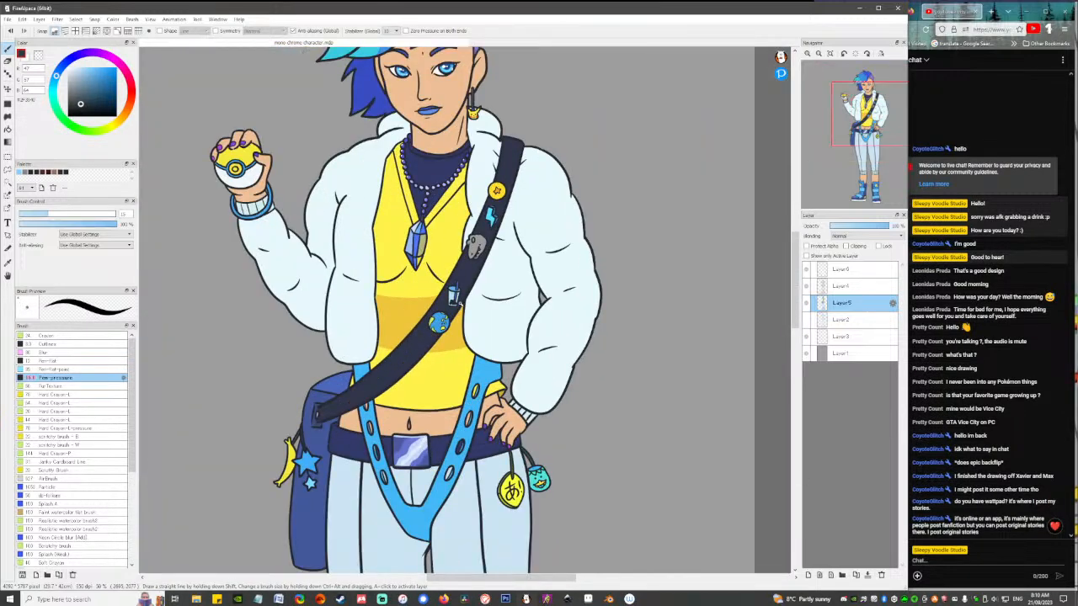
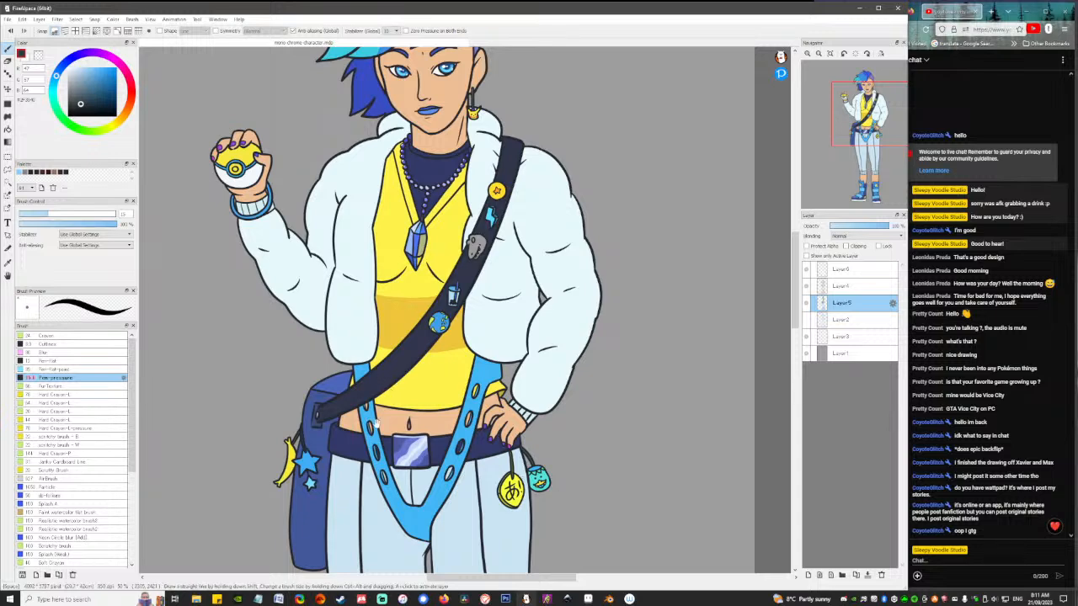
Examine the coloured character from head to boots for areas that still need colour.
{"action": "scroll", "coordinate": [427, 360], "scroll_direction": "down", "scroll_amount": 3}
{"action": "scroll", "coordinate": [430, 388], "scroll_direction": "up", "scroll_amount": 3}
{"action": "scroll", "coordinate": [431, 412], "scroll_direction": "down", "scroll_amount": 2}
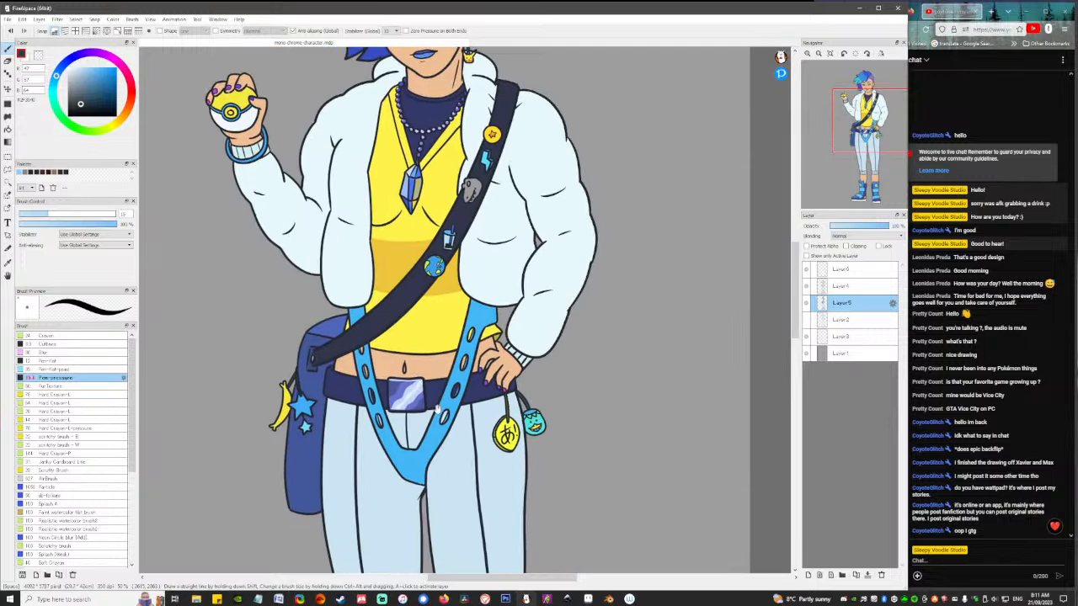
{"action": "scroll", "coordinate": [433, 413], "scroll_direction": "up", "scroll_amount": 2}
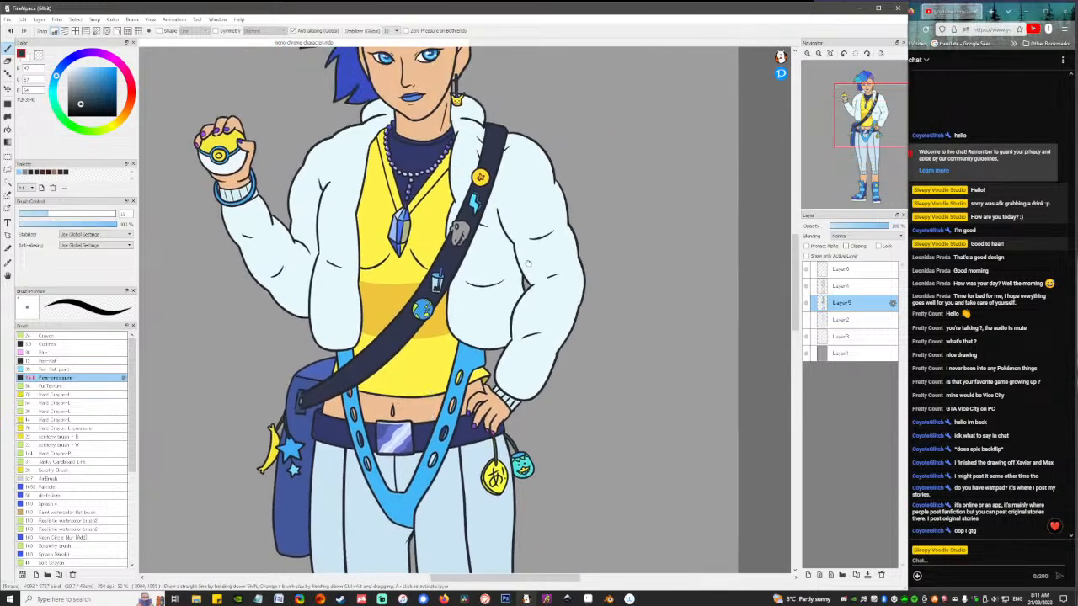
{"action": "scroll", "coordinate": [431, 390], "scroll_direction": "up", "scroll_amount": 3}
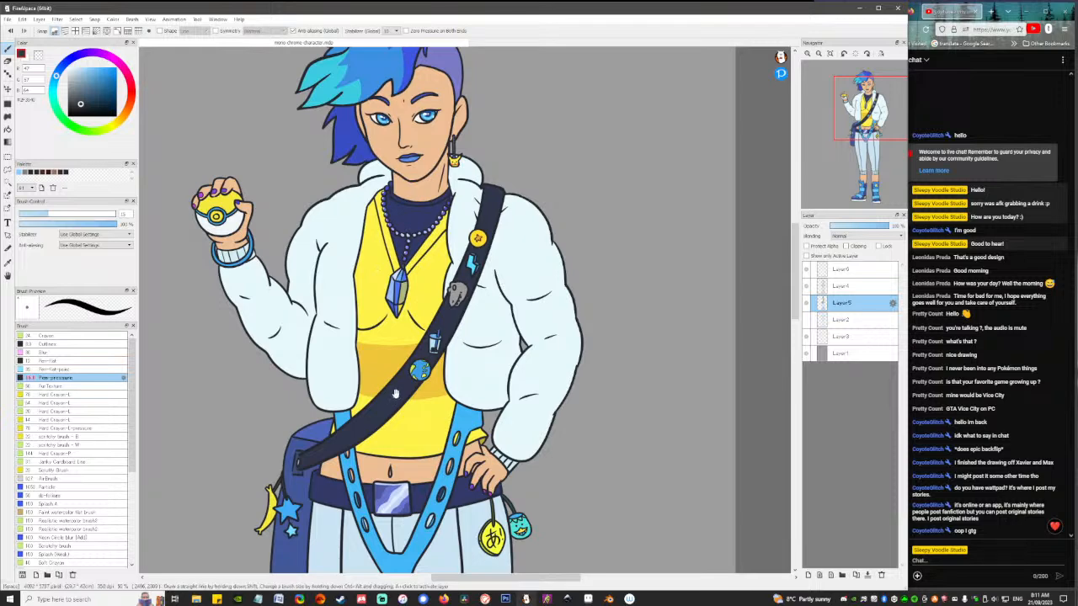
{"action": "left_click_drag", "start_coordinate": [398, 434], "coordinate": [420, 233]}
{"action": "scroll", "coordinate": [420, 232], "scroll_direction": "down", "scroll_amount": 5}
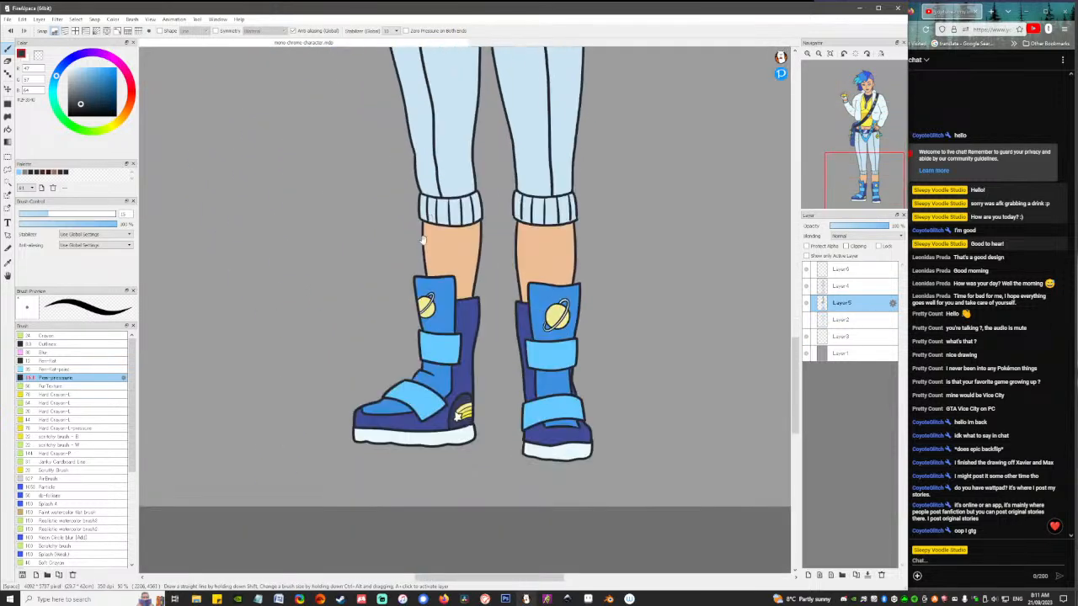
{"action": "scroll", "coordinate": [442, 313], "scroll_direction": "up", "scroll_amount": 5}
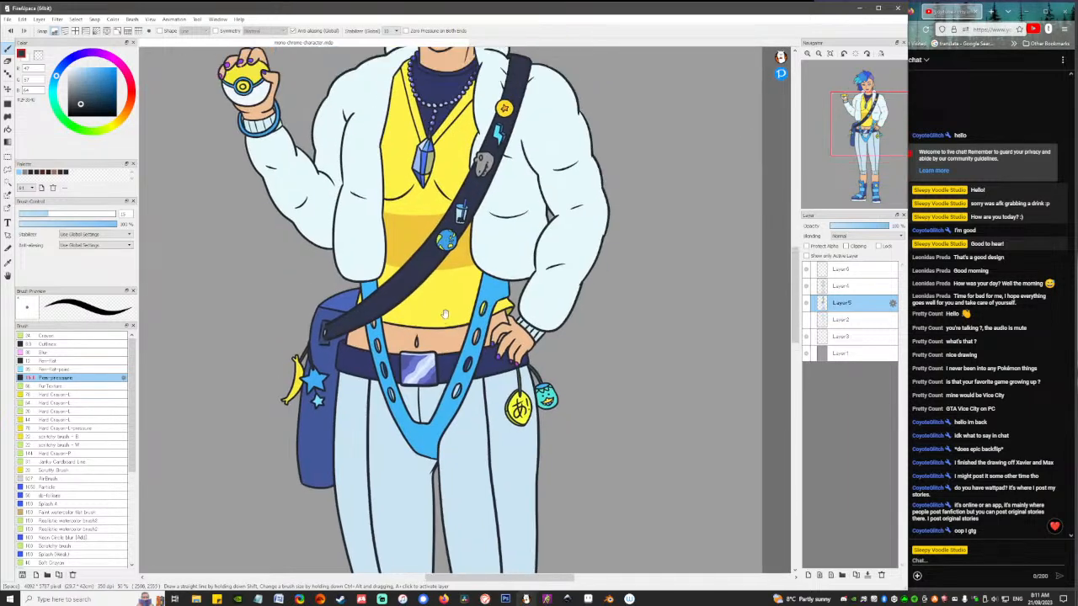
{"action": "scroll", "coordinate": [435, 322], "scroll_direction": "up", "scroll_amount": 3}
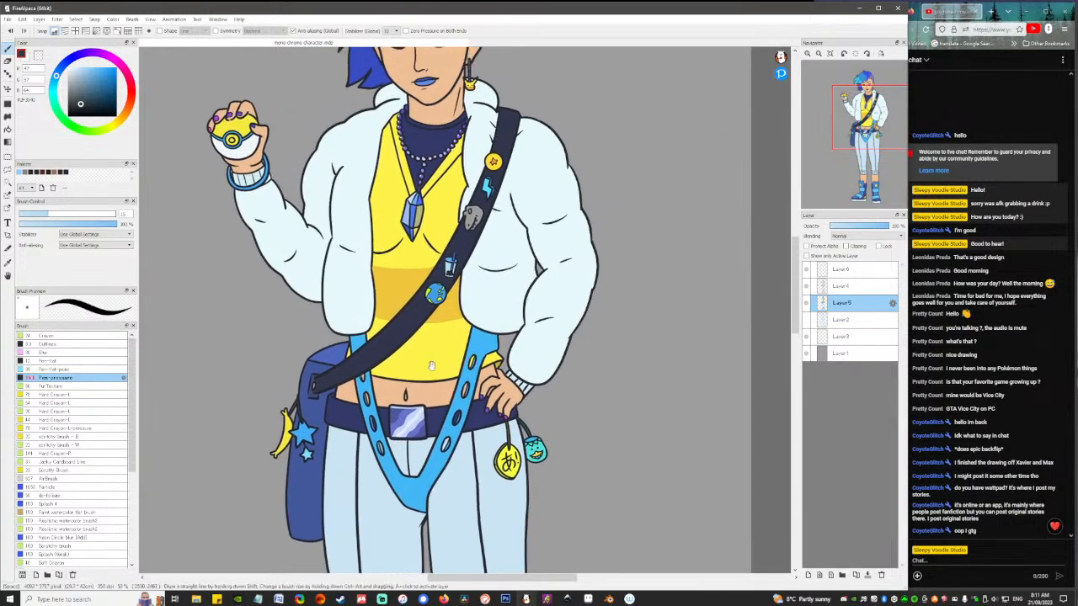
{"action": "scroll", "coordinate": [477, 390], "scroll_direction": "up", "scroll_amount": 2}
{"action": "scroll", "coordinate": [467, 322], "scroll_direction": "up", "scroll_amount": 3}
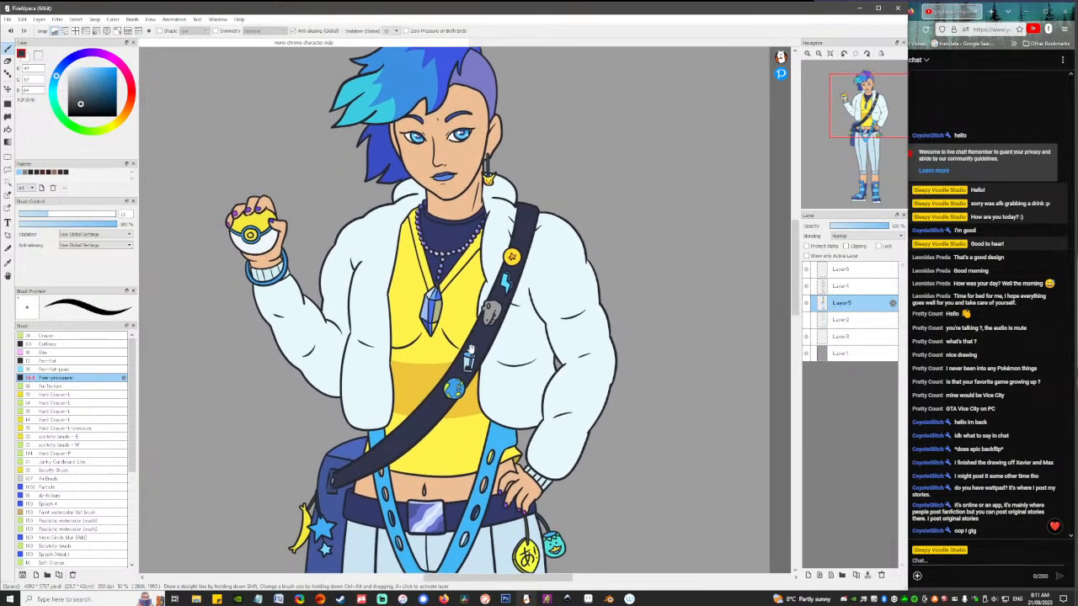
Fill the dinosaur badge on the shoulder strap with teal and its eye with a near-white tint.
{"action": "key", "text": "g"}
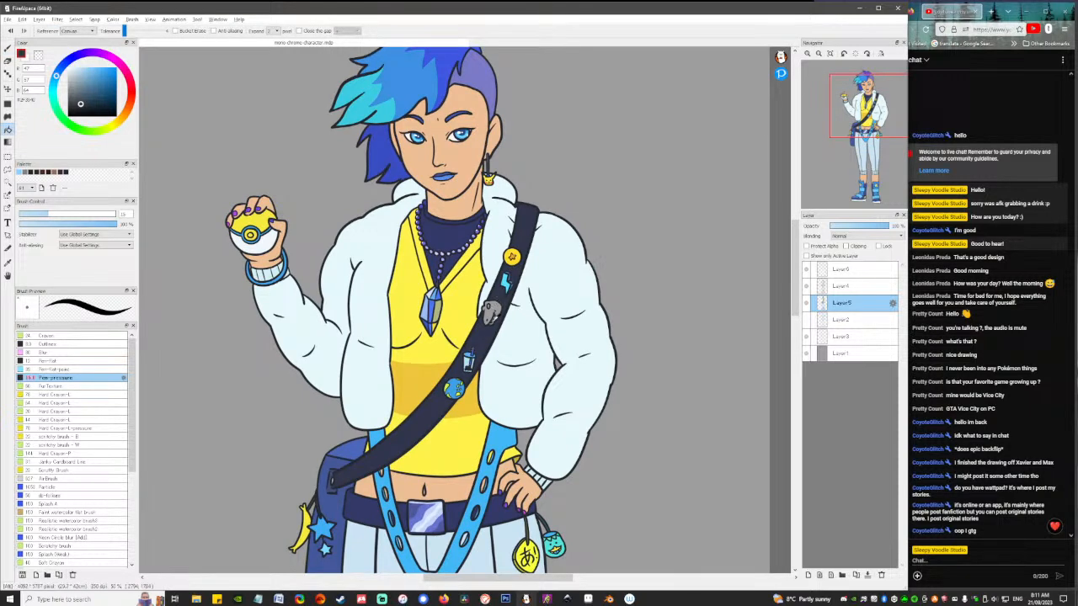
{"action": "mouse_move", "coordinate": [55, 79]}
{"action": "left_mouse_down"}
{"action": "mouse_move", "coordinate": [55, 96]}
{"action": "mouse_move", "coordinate": [98, 78]}
{"action": "left_mouse_up"}
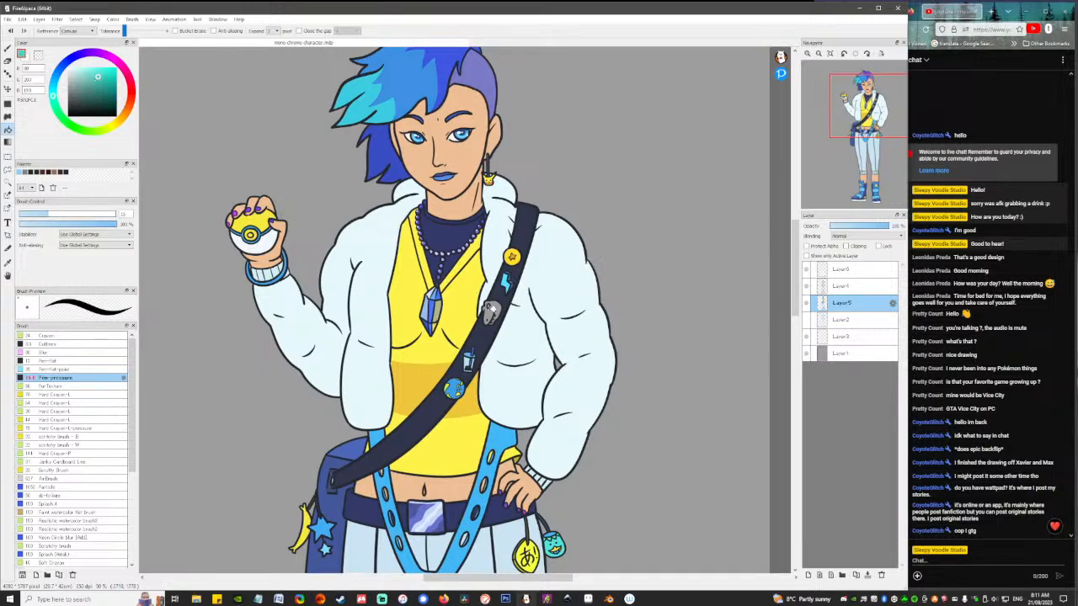
{"action": "left_click", "coordinate": [493, 310]}
{"action": "scroll", "coordinate": [504, 314], "scroll_direction": "up", "scroll_amount": 5}
{"action": "left_click", "coordinate": [73, 71]}
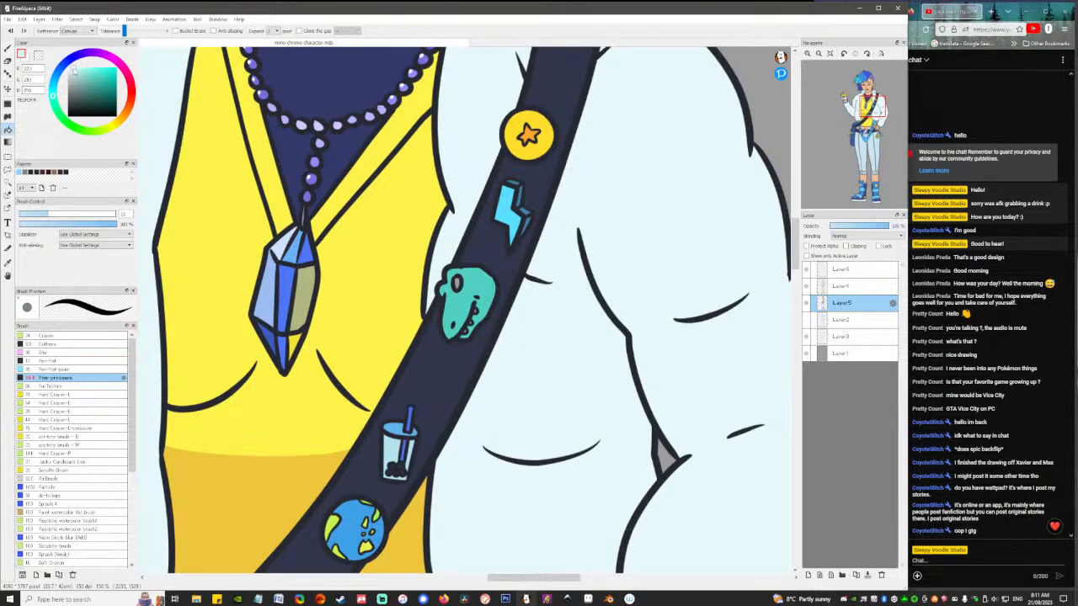
{"action": "left_click", "coordinate": [458, 281]}
Paint a dark teal pupil in the dinosaur badge's eye with the brush, using darker shades of the badge's colour.
{"action": "key", "text": "b"}
{"action": "left_click", "coordinate": [484, 278], "text": "alt"}
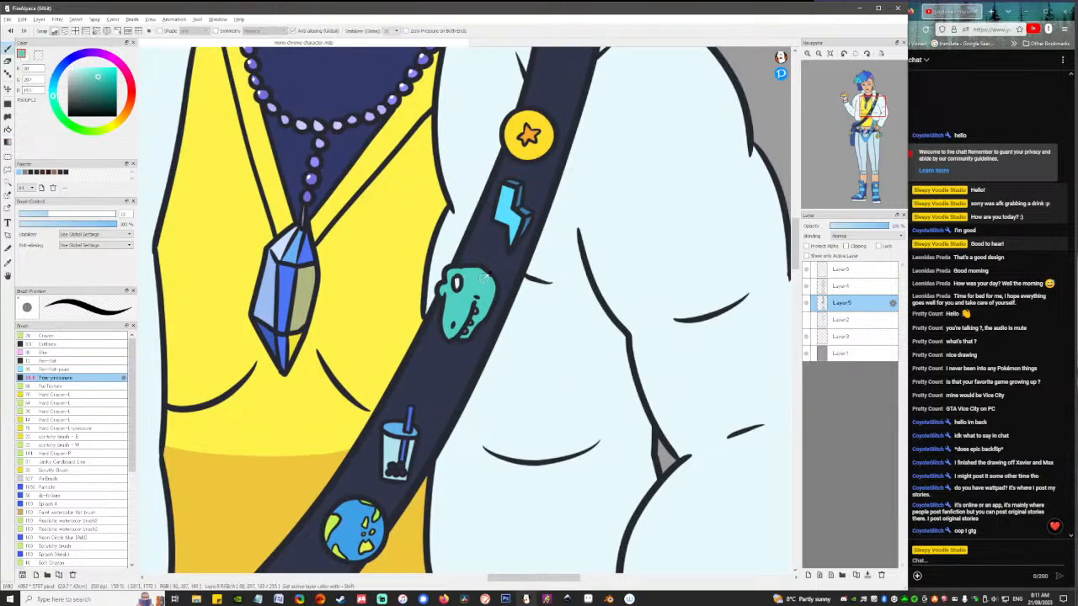
{"action": "left_click", "coordinate": [91, 98]}
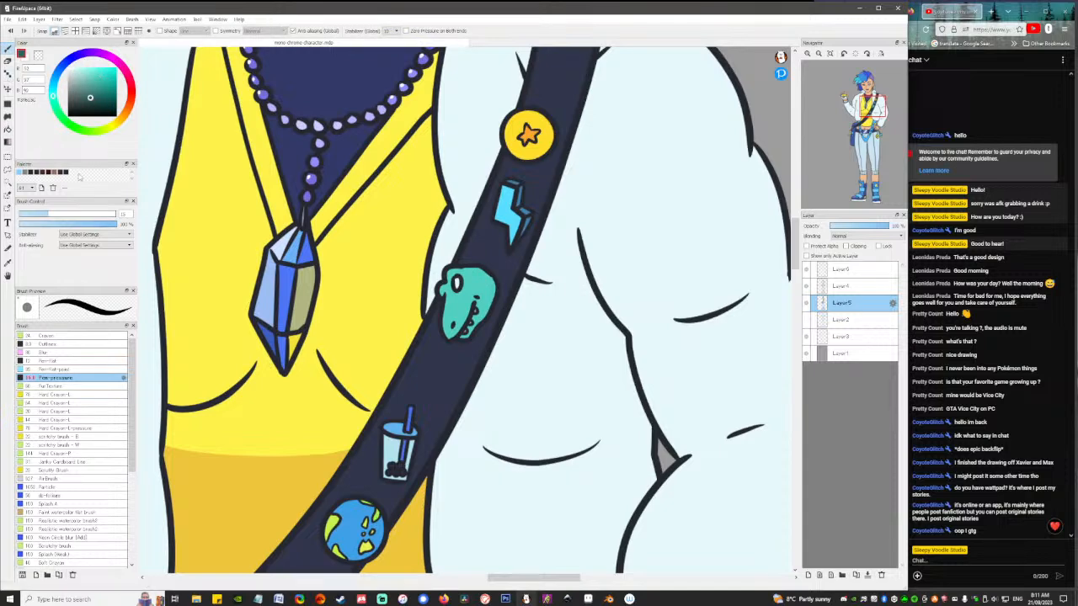
{"action": "left_click_drag", "start_coordinate": [456, 279], "coordinate": [457, 285]}
{"action": "left_click", "coordinate": [91, 103]}
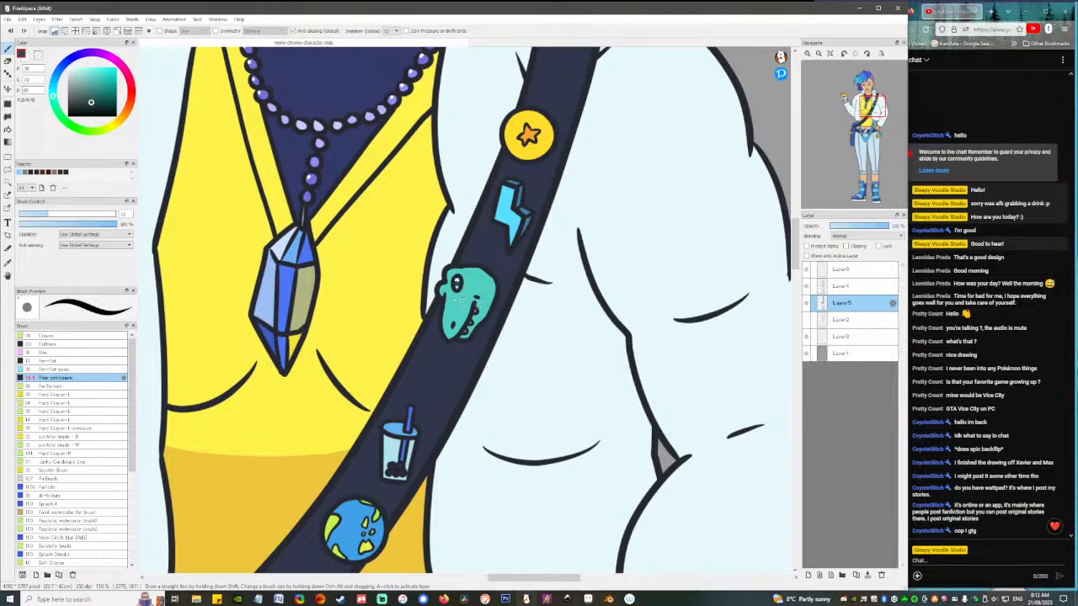
{"action": "left_click", "coordinate": [91, 110]}
{"action": "left_click_drag", "start_coordinate": [457, 280], "coordinate": [457, 284]}
Examine the character's colours from hair to boots at a reduced zoom level.
{"action": "scroll", "coordinate": [476, 310], "scroll_direction": "down", "scroll_amount": 5}
{"action": "scroll", "coordinate": [476, 310], "scroll_direction": "up", "scroll_amount": 2}
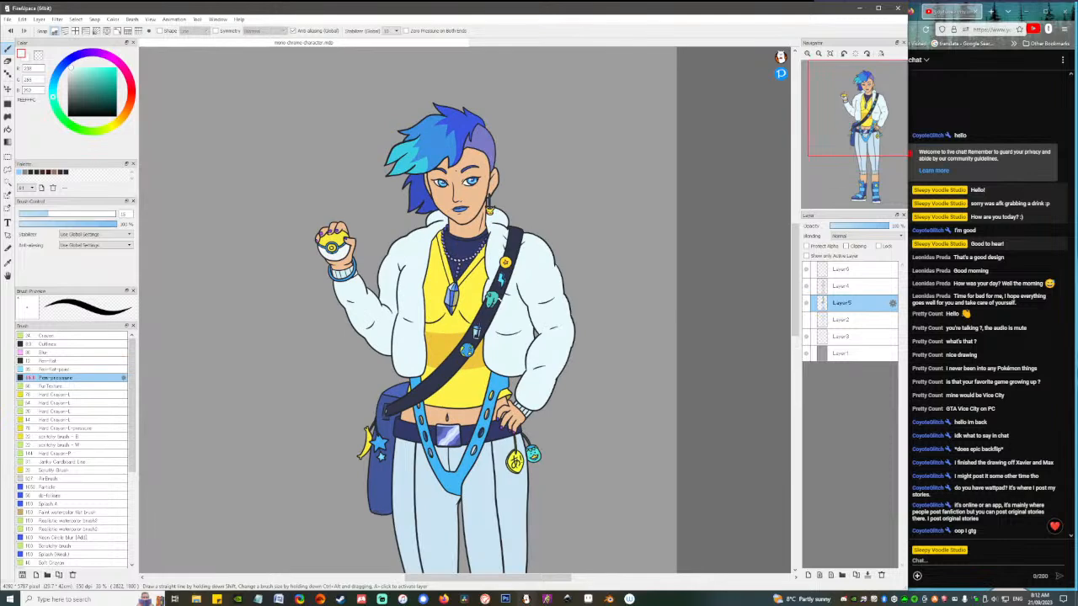
{"action": "left_click_drag", "start_coordinate": [551, 405], "coordinate": [481, 273]}
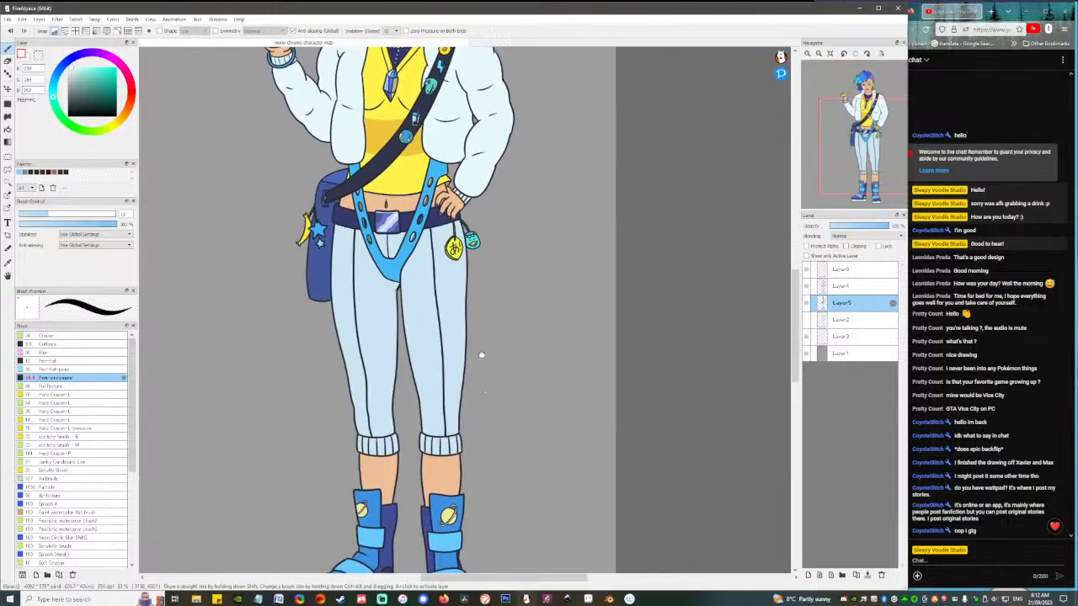
{"action": "left_click_drag", "start_coordinate": [481, 438], "coordinate": [512, 409]}
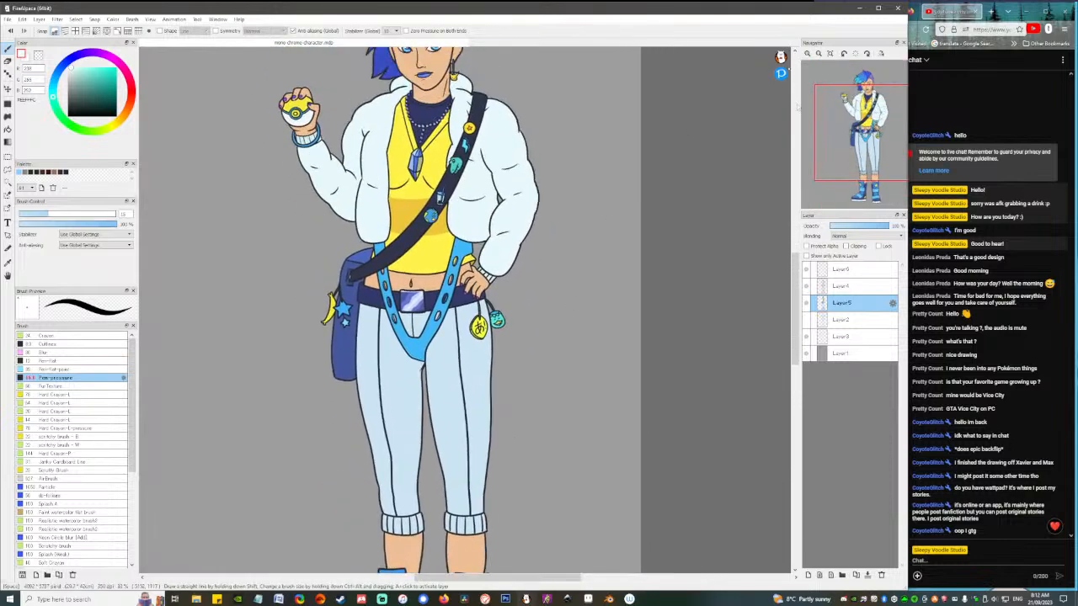
{"action": "left_click_drag", "start_coordinate": [484, 195], "coordinate": [479, 308]}
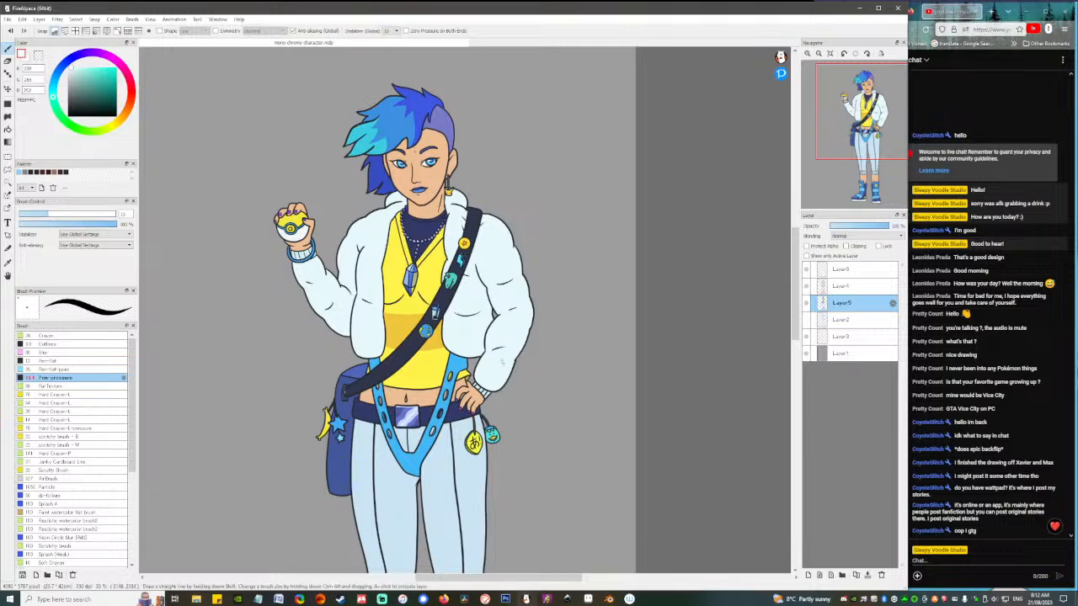
{"action": "left_click_drag", "start_coordinate": [477, 255], "coordinate": [479, 211]}
{"action": "mouse_move", "coordinate": [817, 66]}
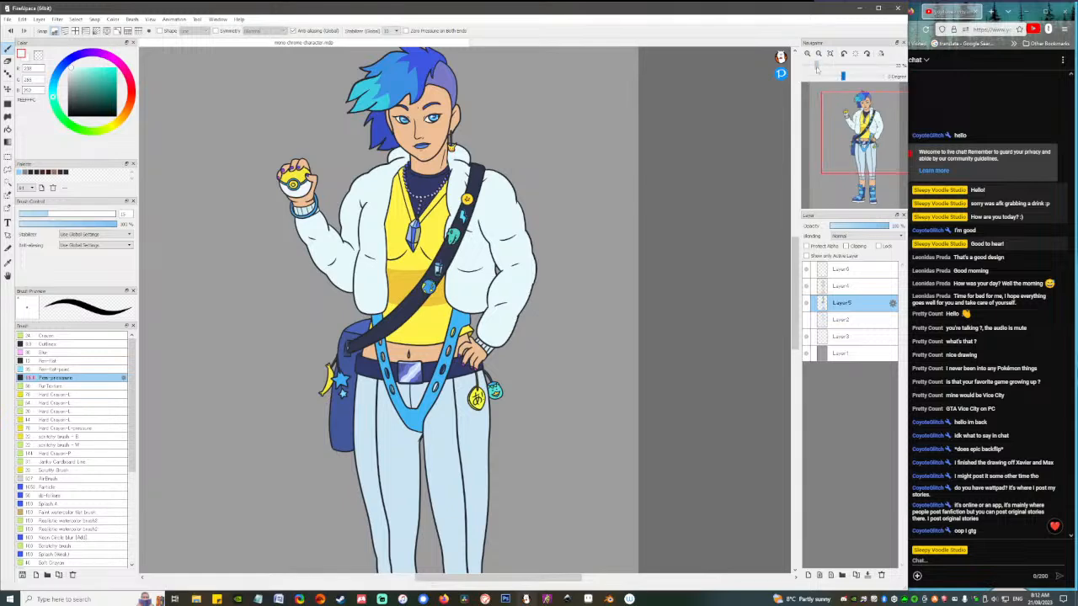
{"action": "left_click_drag", "start_coordinate": [817, 68], "coordinate": [811, 69]}
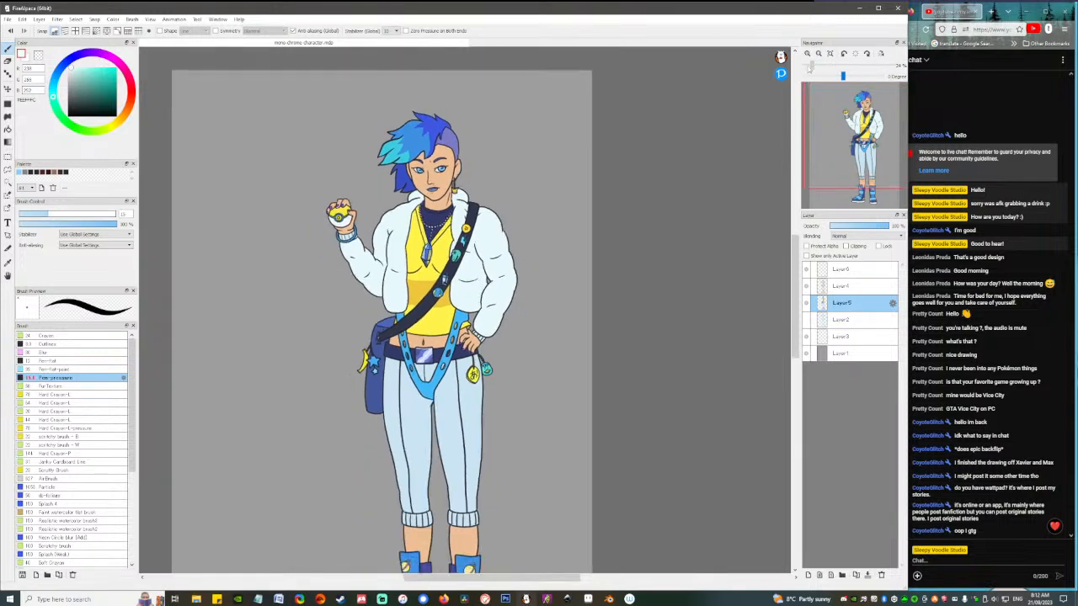
{"action": "left_click_drag", "start_coordinate": [533, 277], "coordinate": [561, 207]}
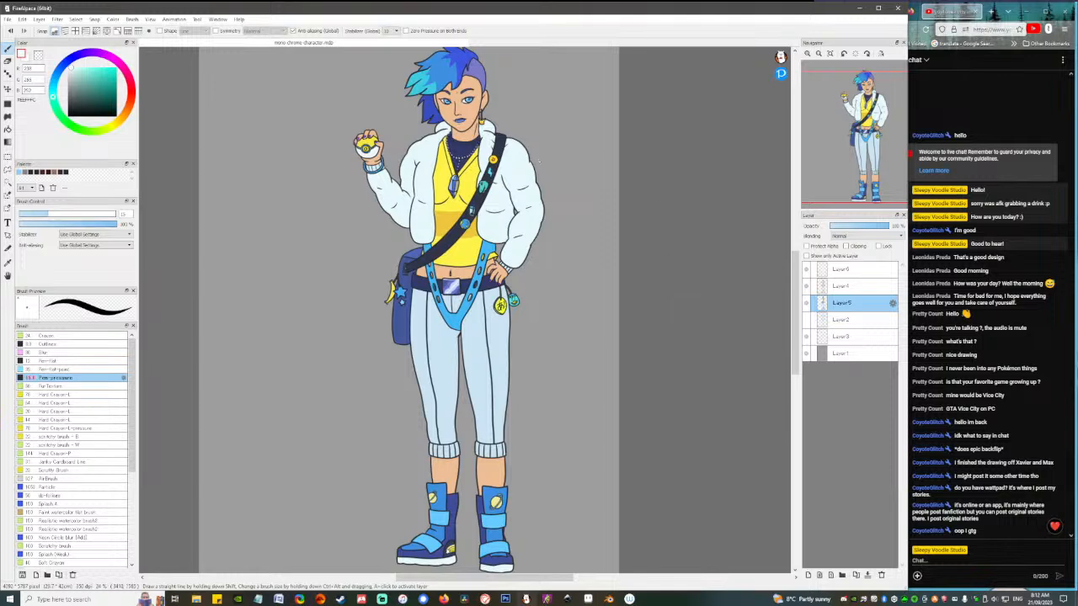
Bucket-fill the upper edge of the lightning bolt badge with the bright blue sampled from its front face.
{"action": "scroll", "coordinate": [502, 150], "scroll_direction": "up", "scroll_amount": 8}
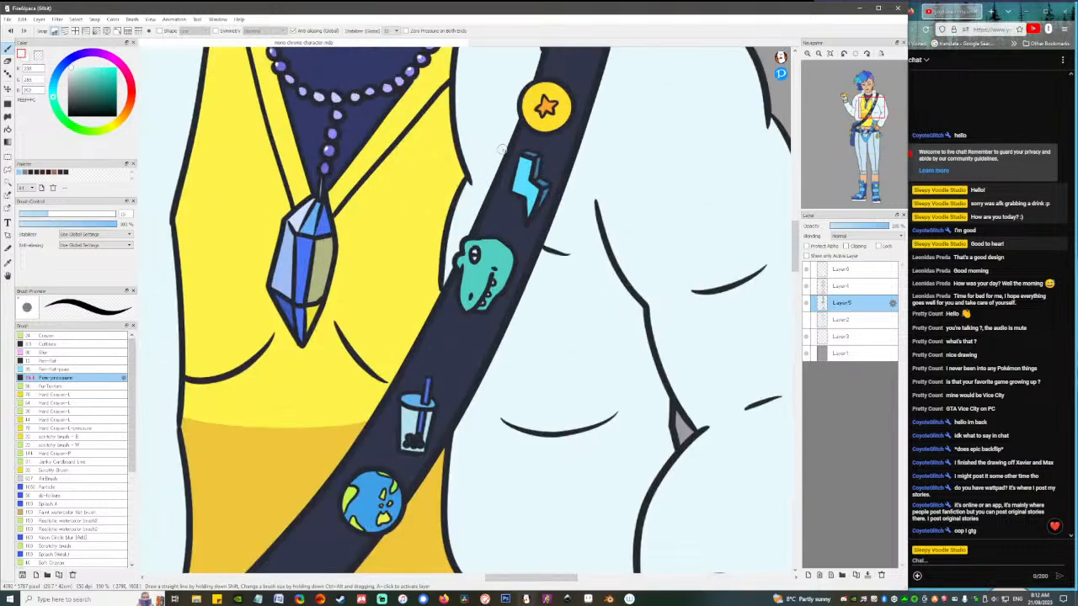
{"action": "key", "text": "g"}
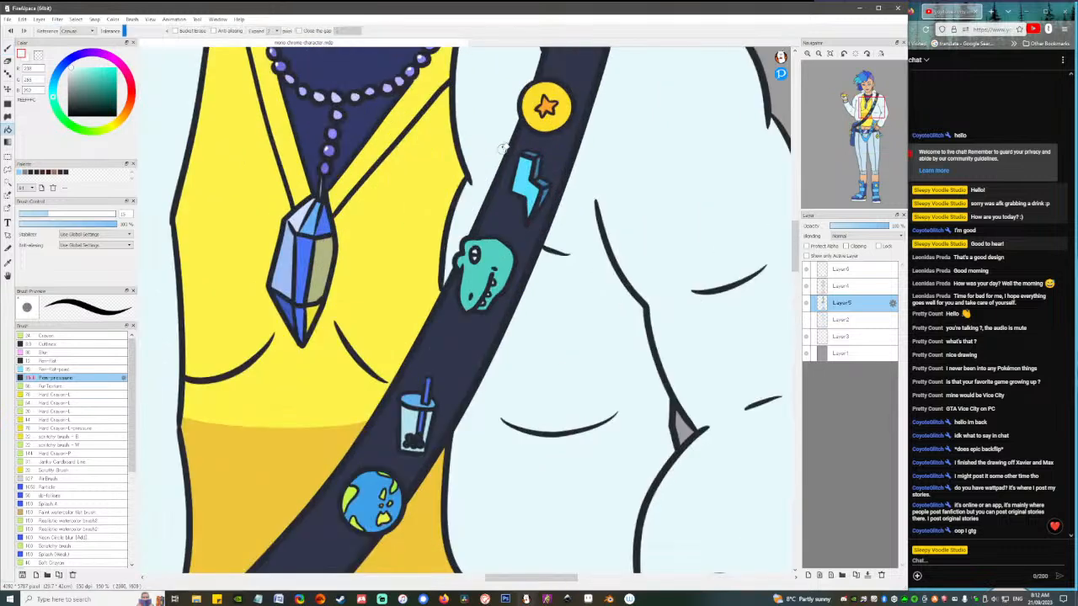
{"action": "right_click", "coordinate": [528, 194]}
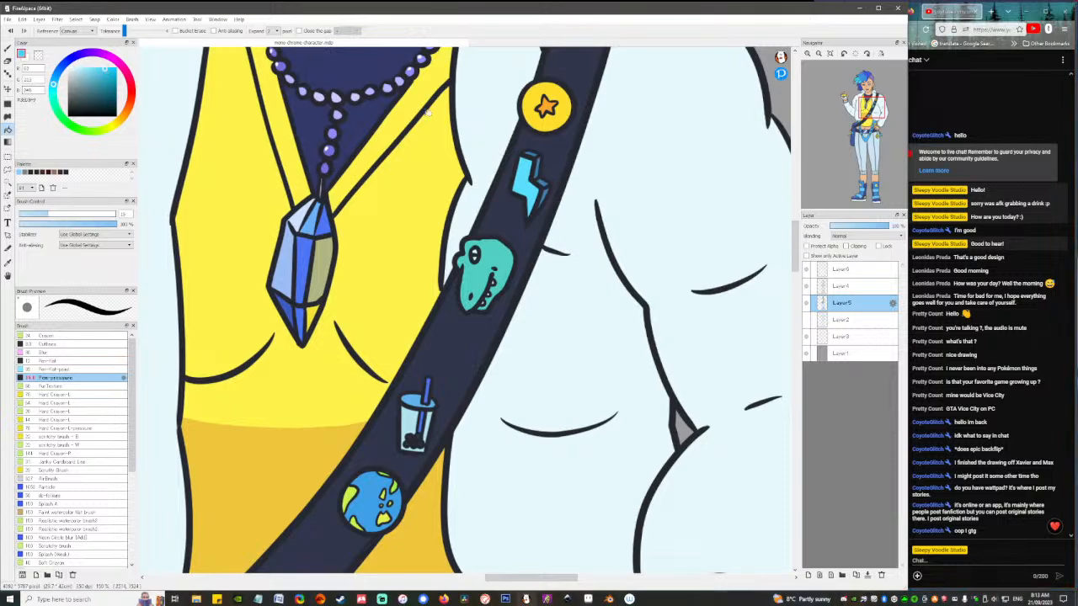
{"action": "left_click", "coordinate": [536, 158]}
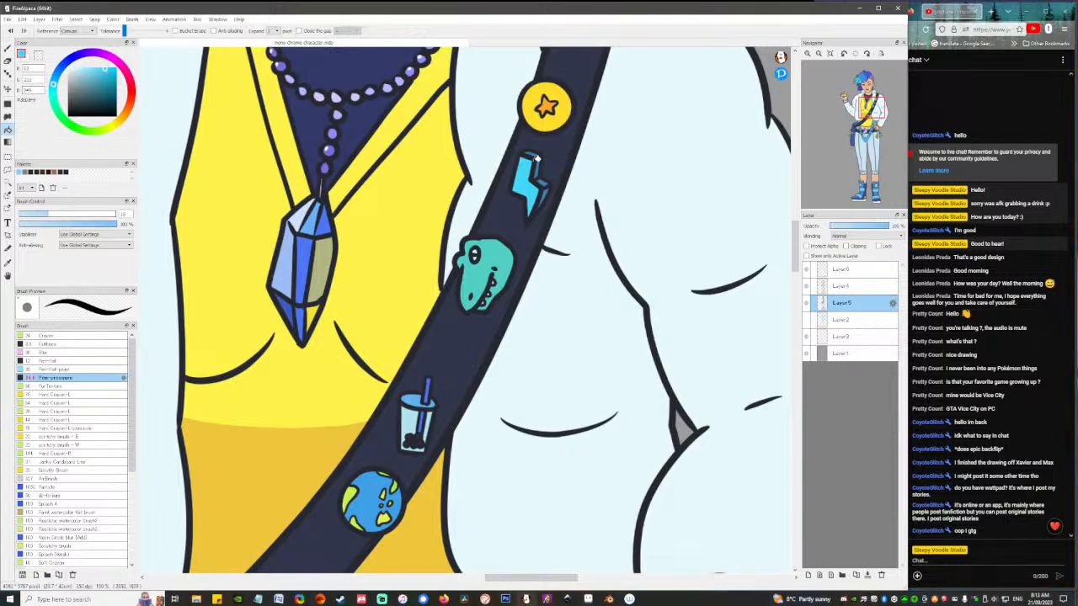
{"action": "right_click", "coordinate": [495, 259]}
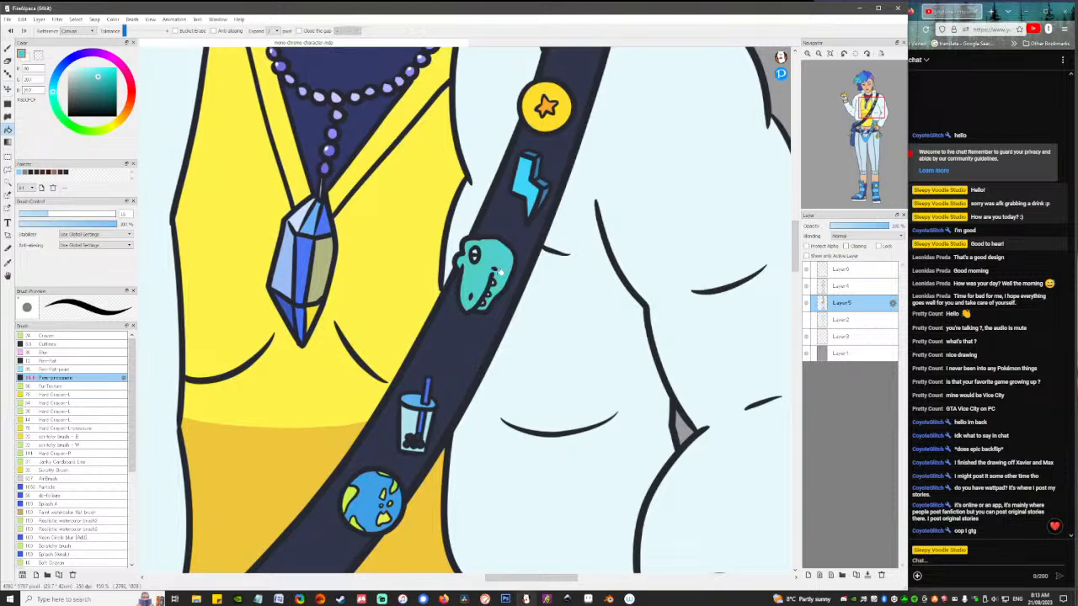
Recolour all four panels of the trouser legs with a greyer, slightly darker shade of their sampled light blue.
{"action": "scroll", "coordinate": [495, 267], "scroll_direction": "down", "scroll_amount": 5}
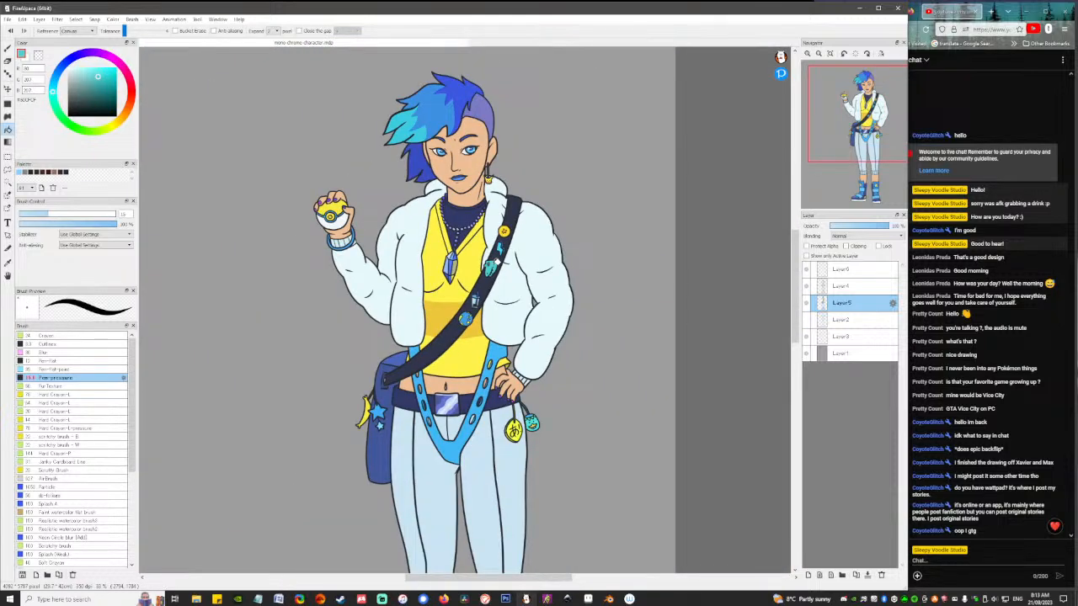
{"action": "left_click_drag", "start_coordinate": [519, 485], "coordinate": [503, 387]}
{"action": "left_click_drag", "start_coordinate": [532, 327], "coordinate": [531, 365]}
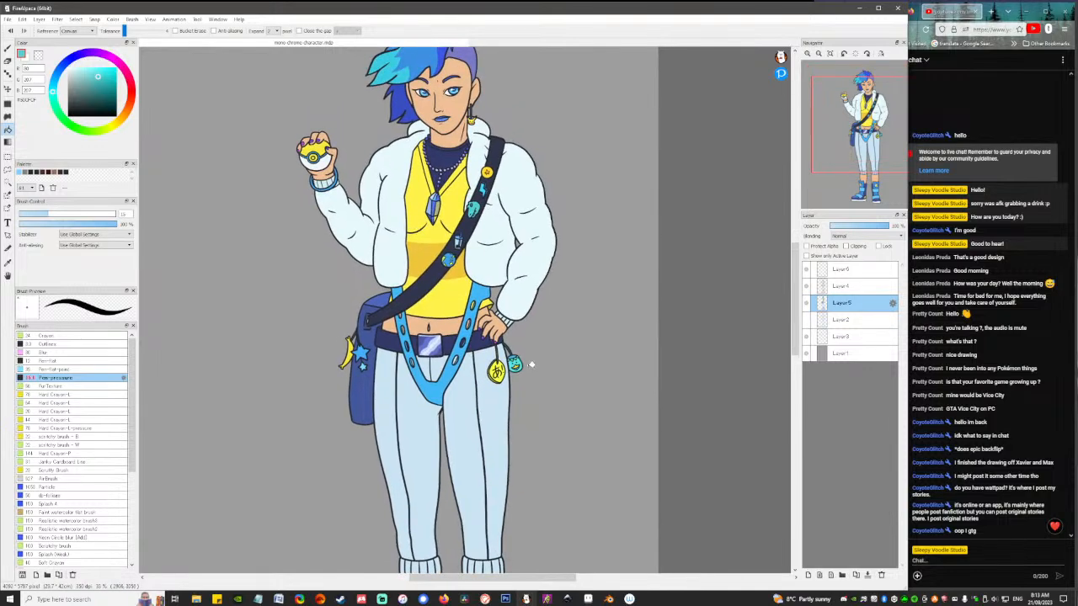
{"action": "left_click_drag", "start_coordinate": [528, 410], "coordinate": [508, 334]}
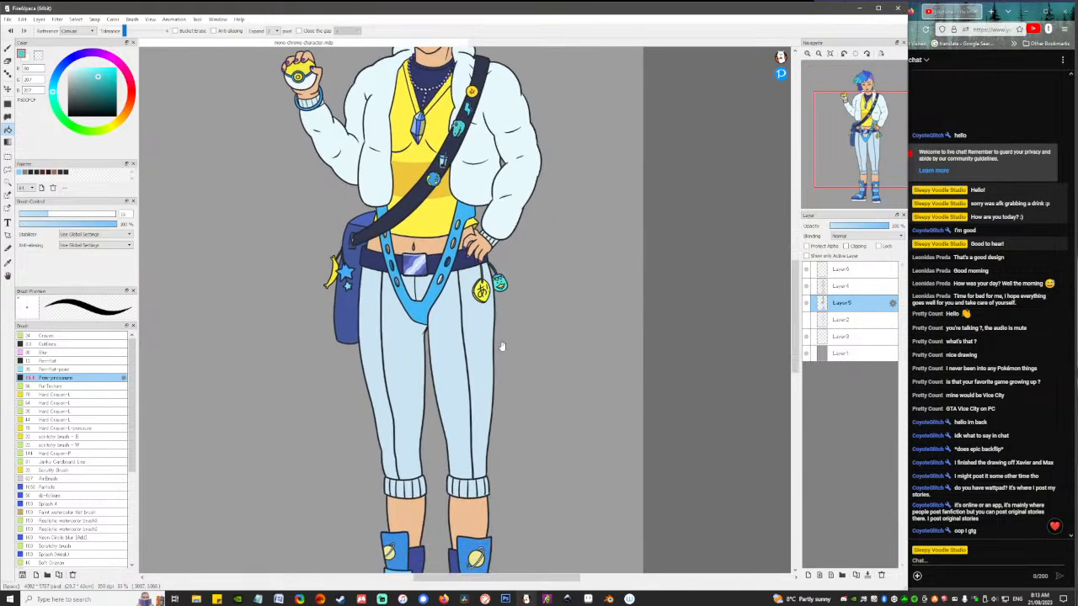
{"action": "scroll", "coordinate": [504, 330], "scroll_direction": "down", "scroll_amount": 1}
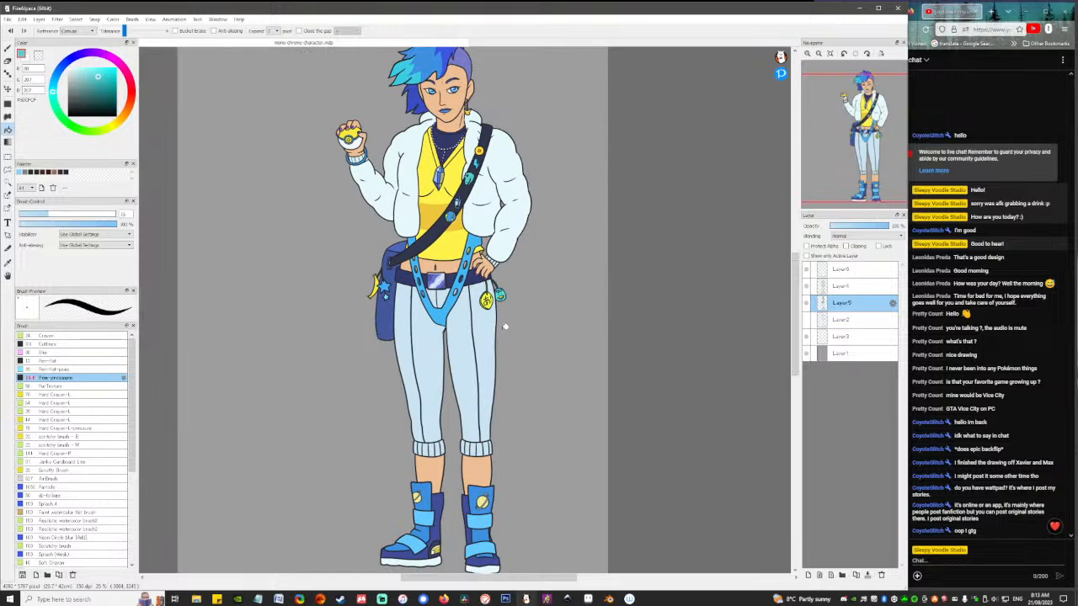
{"action": "mouse_move", "coordinate": [698, 237]}
{"action": "left_mouse_down"}
{"action": "mouse_move", "coordinate": [698, 258]}
{"action": "mouse_move", "coordinate": [699, 236]}
{"action": "left_mouse_up"}
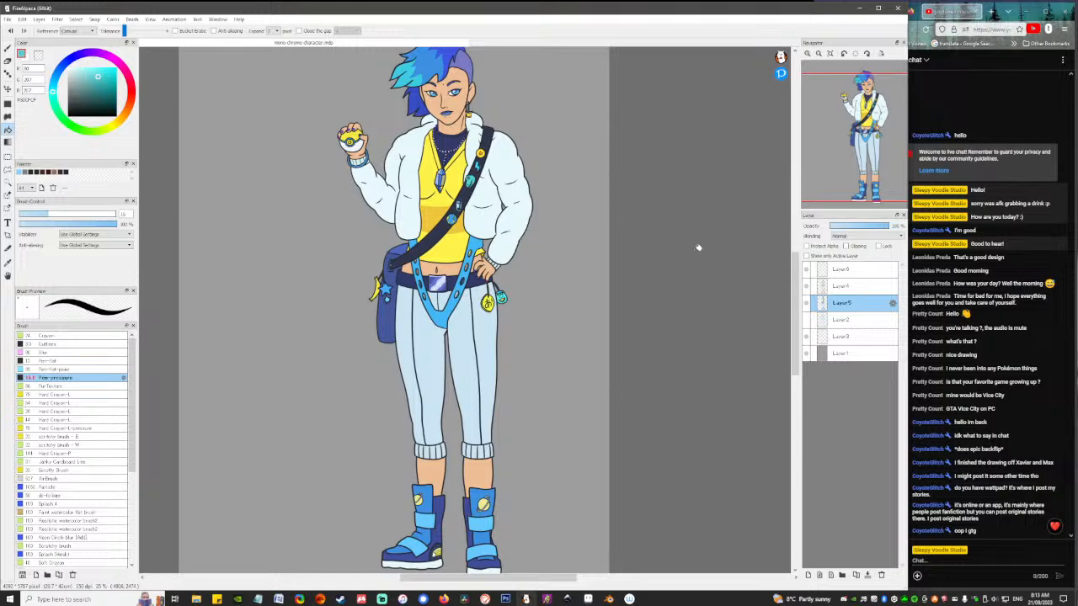
{"action": "left_click", "coordinate": [436, 344], "text": "alt"}
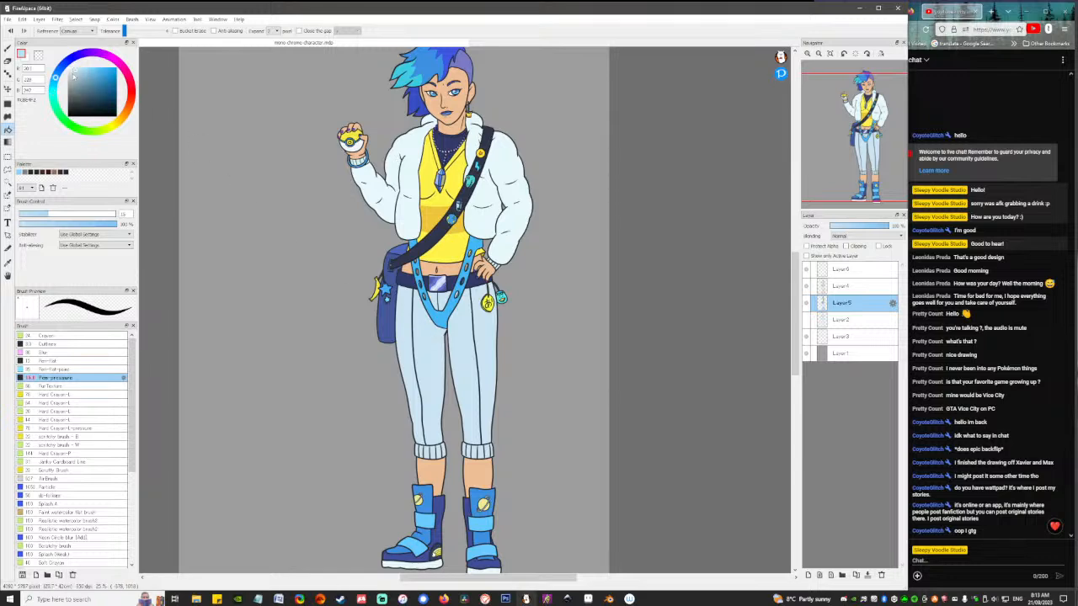
{"action": "left_click_drag", "start_coordinate": [76, 77], "coordinate": [74, 76]}
{"action": "left_click", "coordinate": [407, 356]}
{"action": "left_click", "coordinate": [430, 350]}
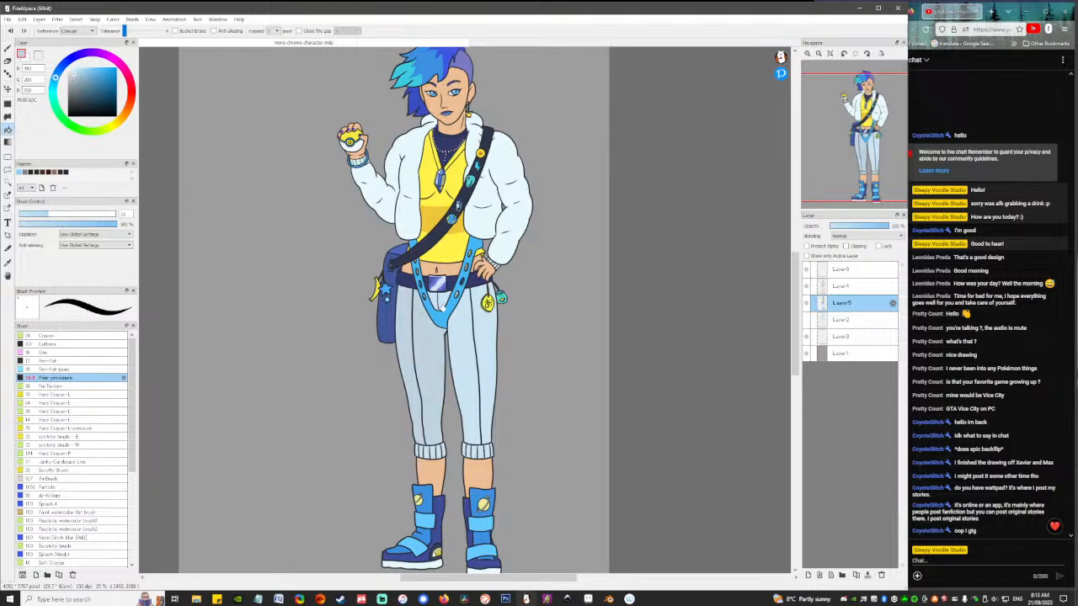
{"action": "left_click", "coordinate": [464, 362]}
{"action": "left_click", "coordinate": [487, 364]}
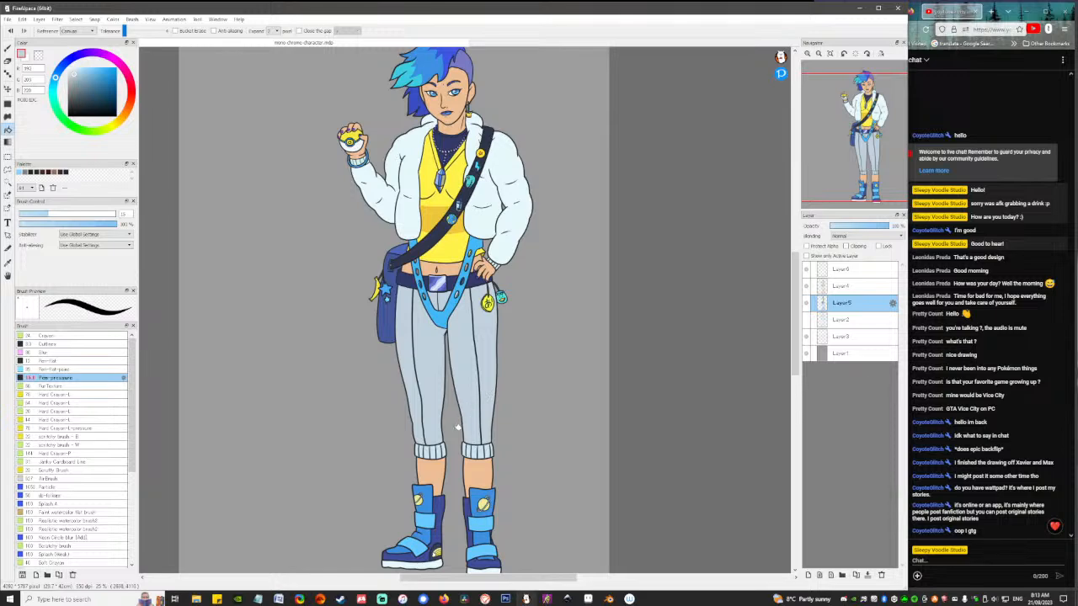
Fill the ribbed cuffs of both trouser legs with a slightly darker grey-blue.
{"action": "scroll", "coordinate": [457, 428], "scroll_direction": "up", "scroll_amount": 3}
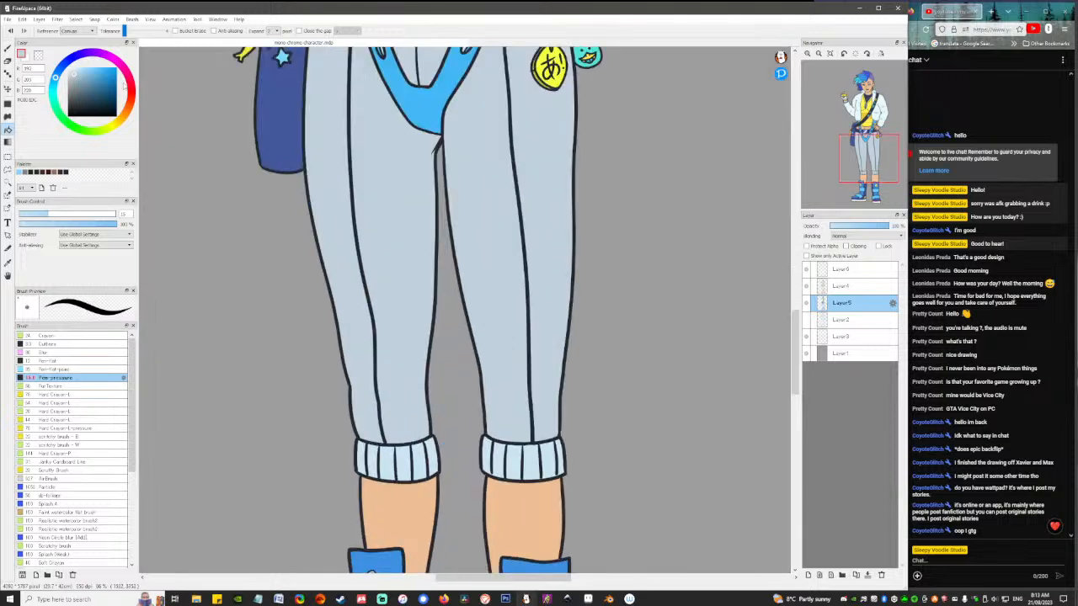
{"action": "left_click", "coordinate": [75, 79]}
{"action": "mouse_move", "coordinate": [356, 461]}
{"action": "left_mouse_down"}
{"action": "mouse_move", "coordinate": [515, 473]}
{"action": "mouse_move", "coordinate": [491, 447]}
{"action": "mouse_move", "coordinate": [562, 444]}
{"action": "left_mouse_up"}
{"action": "left_click", "coordinate": [562, 447]}
{"action": "scroll", "coordinate": [591, 433], "scroll_direction": "down", "scroll_amount": 5}
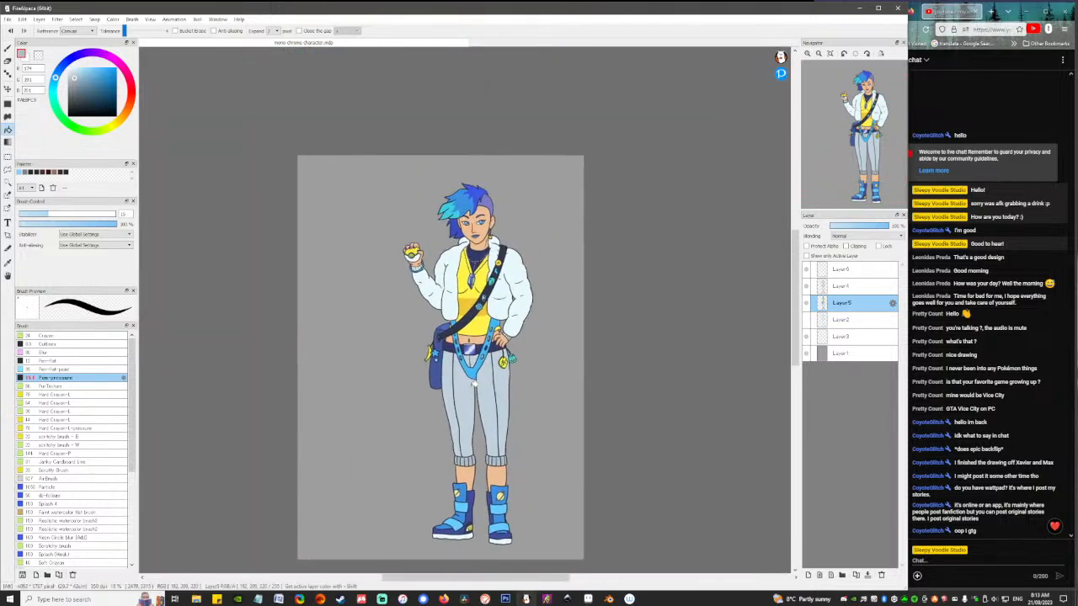
{"action": "scroll", "coordinate": [440, 355], "scroll_direction": "up", "scroll_amount": 3}
{"action": "scroll", "coordinate": [540, 375], "scroll_direction": "down", "scroll_amount": 3}
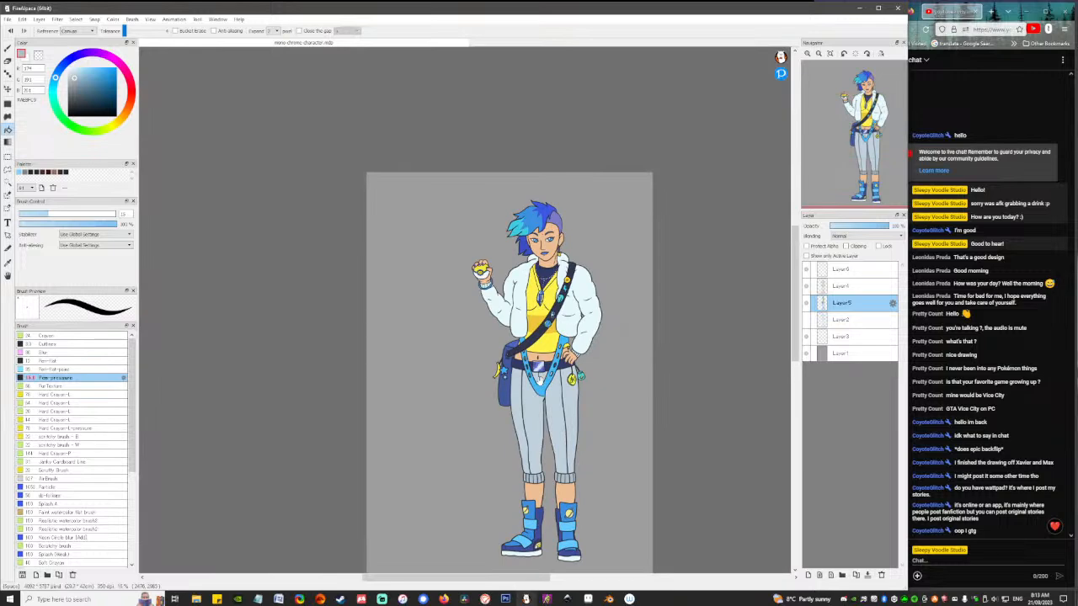
Refill the high-neck undershirt, its collar band and the areas below the bead necklace with a muted dark blue.
{"action": "left_click_drag", "start_coordinate": [620, 436], "coordinate": [518, 407]}
{"action": "scroll", "coordinate": [490, 411], "scroll_direction": "up", "scroll_amount": 2}
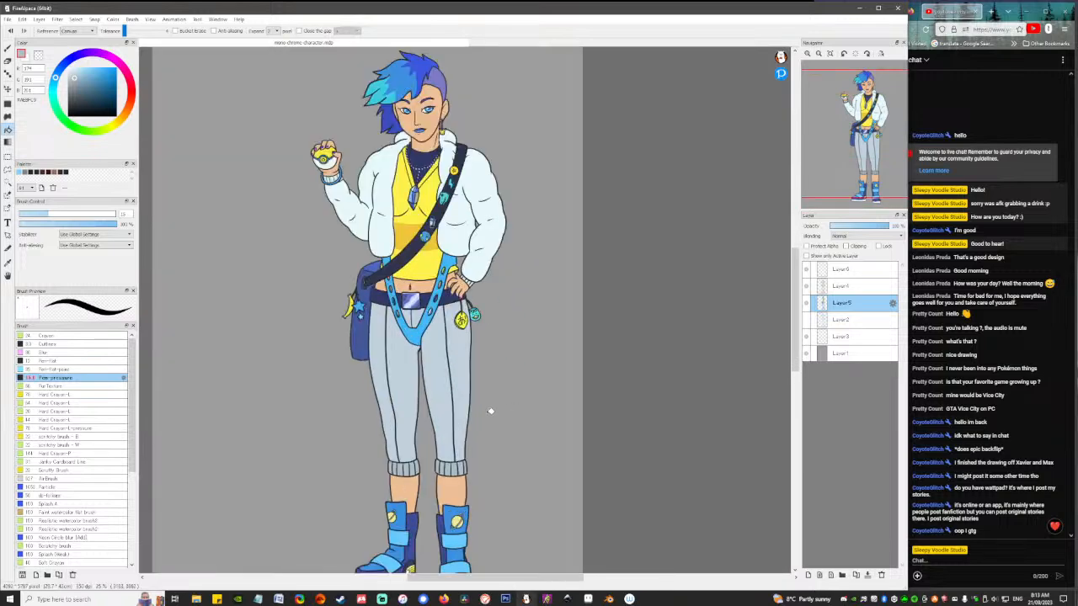
{"action": "scroll", "coordinate": [491, 411], "scroll_direction": "up", "scroll_amount": 2}
{"action": "scroll", "coordinate": [374, 155], "scroll_direction": "up", "scroll_amount": 3}
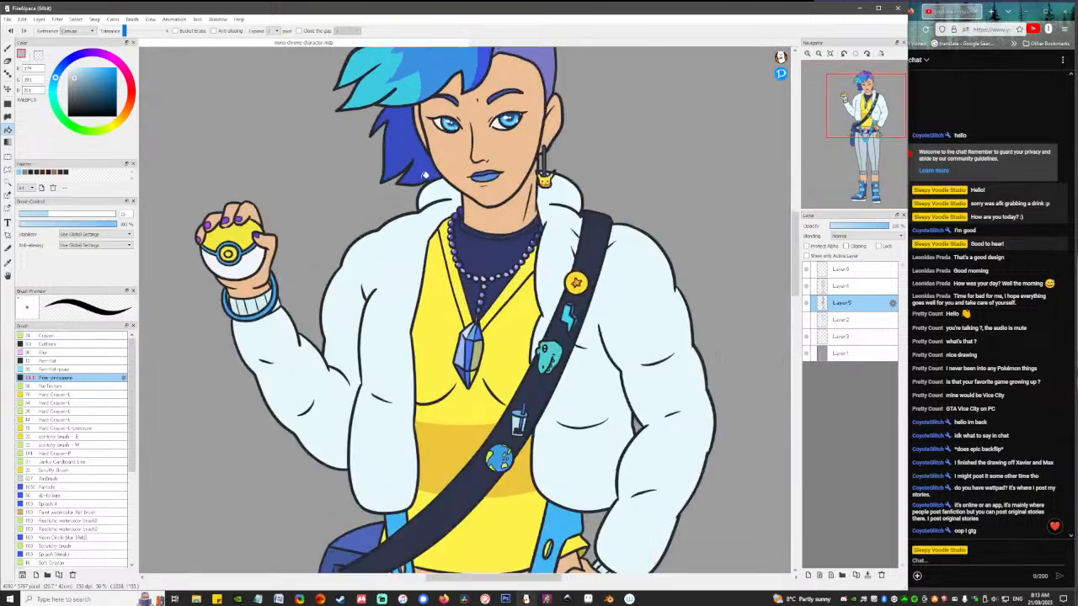
{"action": "scroll", "coordinate": [506, 371], "scroll_direction": "down", "scroll_amount": 1}
{"action": "scroll", "coordinate": [488, 372], "scroll_direction": "up", "scroll_amount": 1}
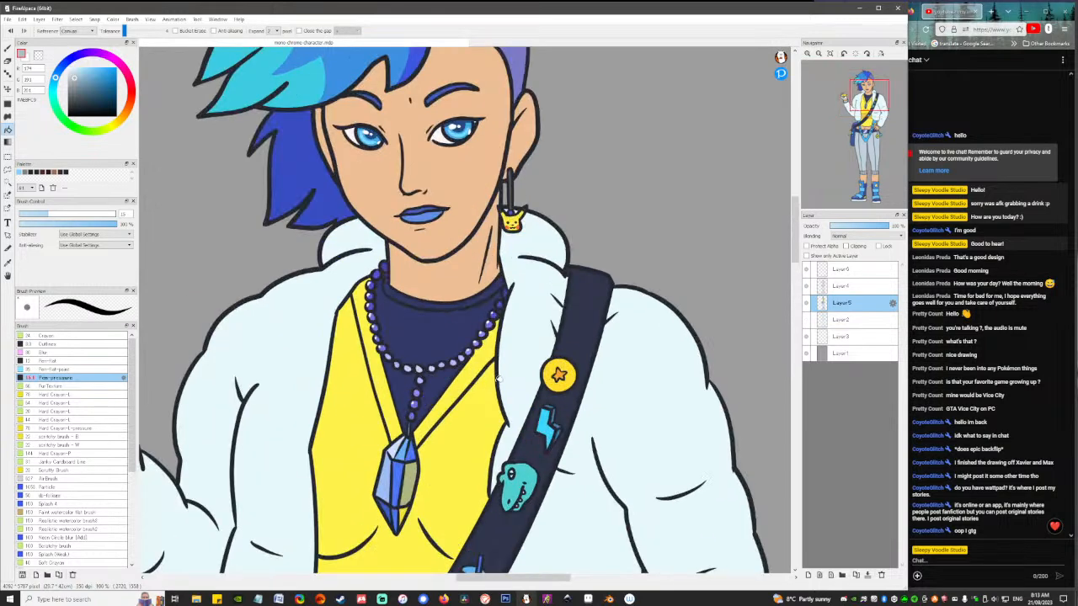
{"action": "left_click", "coordinate": [93, 97]}
{"action": "left_click_drag", "start_coordinate": [89, 104], "coordinate": [84, 96]}
{"action": "left_click", "coordinate": [438, 305]}
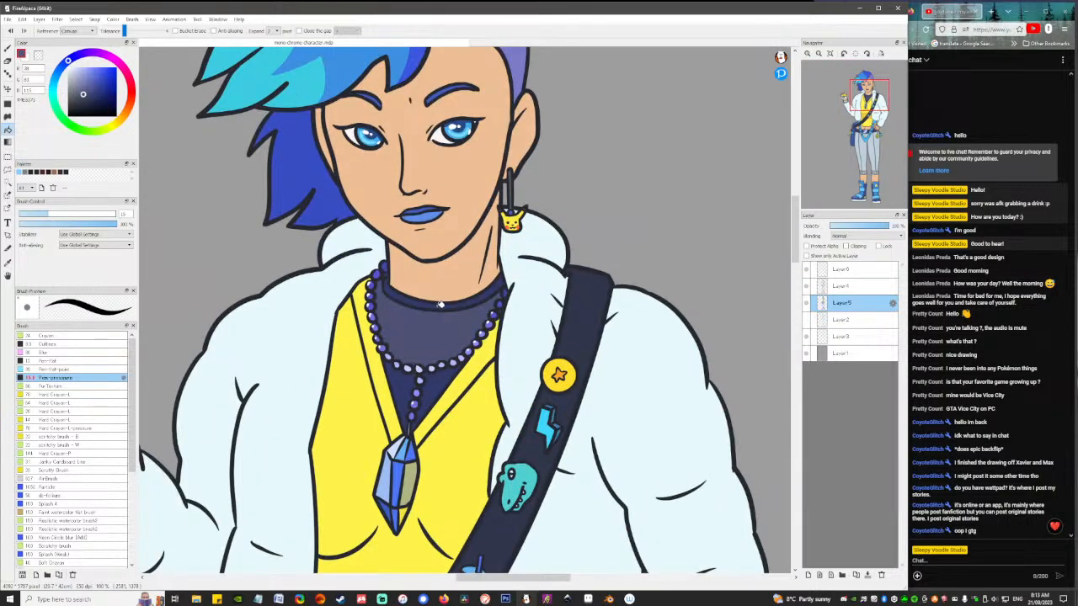
{"action": "left_click", "coordinate": [441, 305]}
{"action": "left_click", "coordinate": [407, 378]}
{"action": "left_click", "coordinate": [440, 381]}
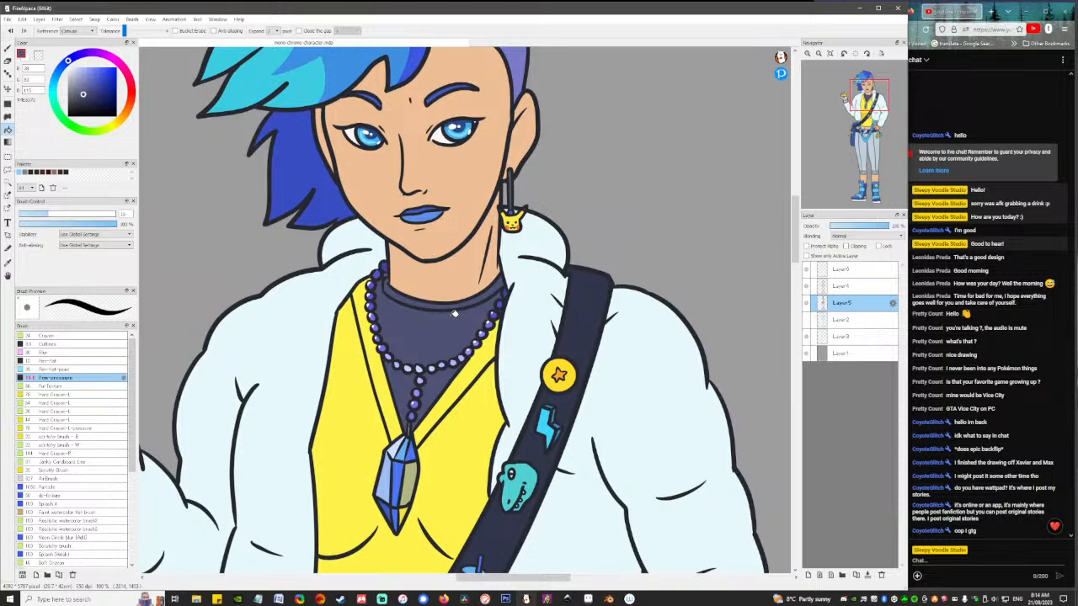
{"action": "key", "text": "b"}
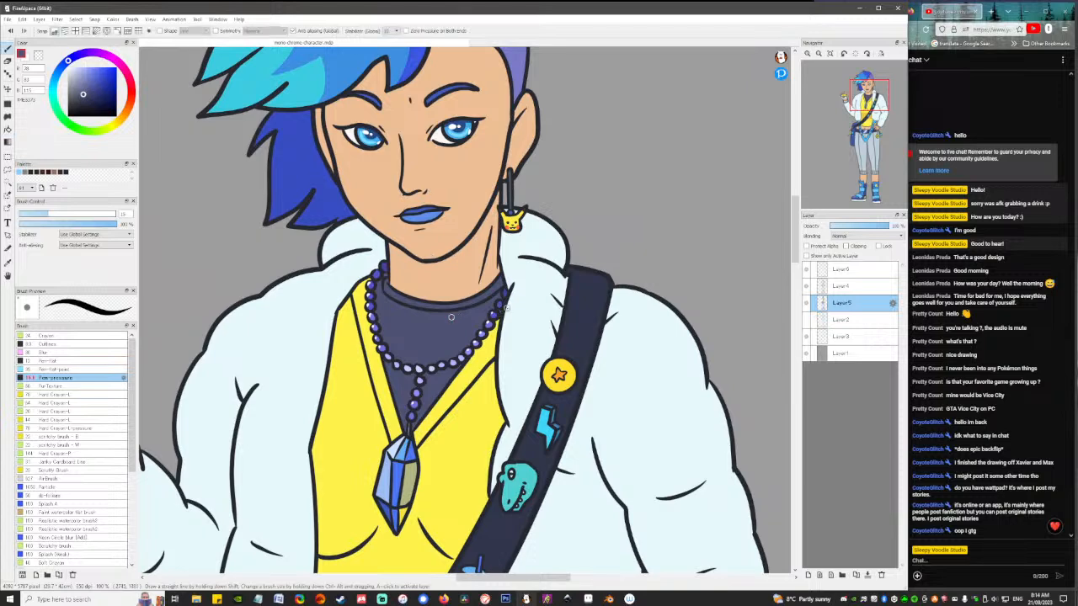
Fill the belt, including the part showing through the harness strap hole, with a muted dark blue.
{"action": "scroll", "coordinate": [506, 308], "scroll_direction": "down", "scroll_amount": 5}
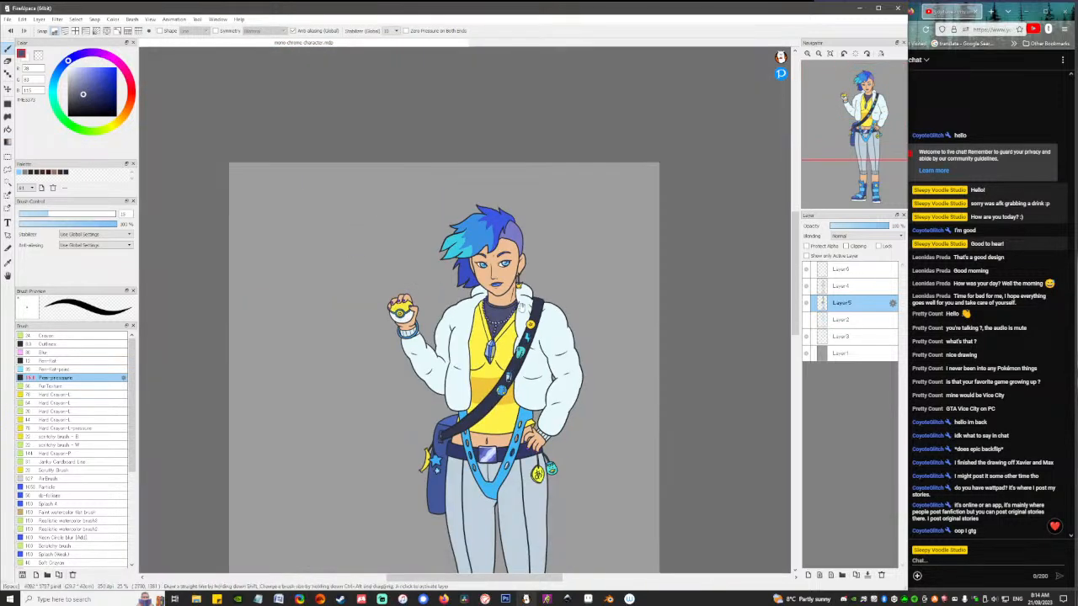
{"action": "left_click_drag", "start_coordinate": [555, 447], "coordinate": [518, 346]}
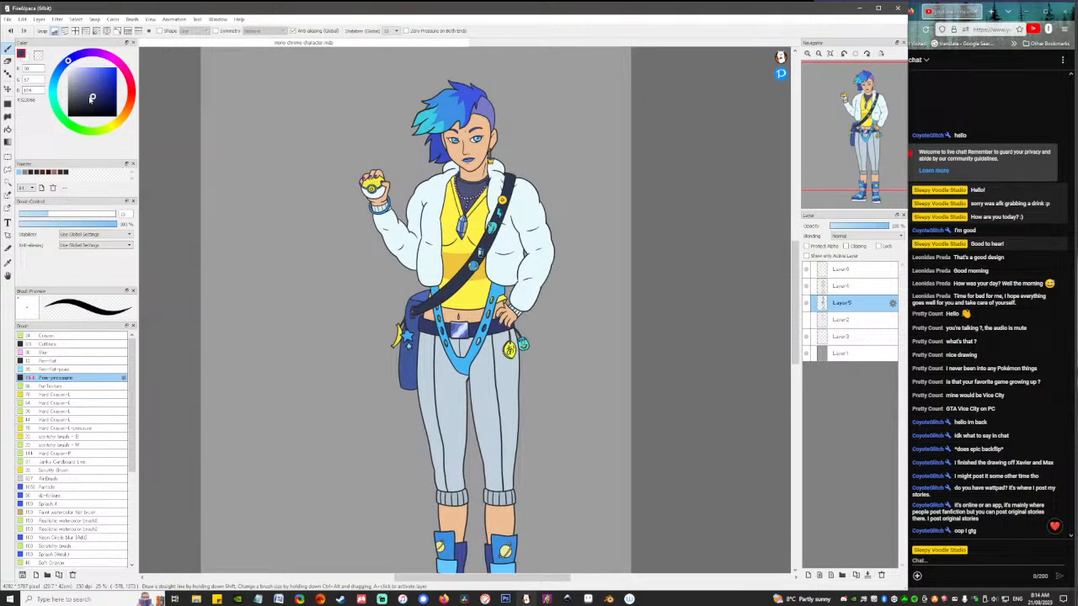
{"action": "left_click_drag", "start_coordinate": [92, 98], "coordinate": [87, 97]}
{"action": "key", "text": "f"}
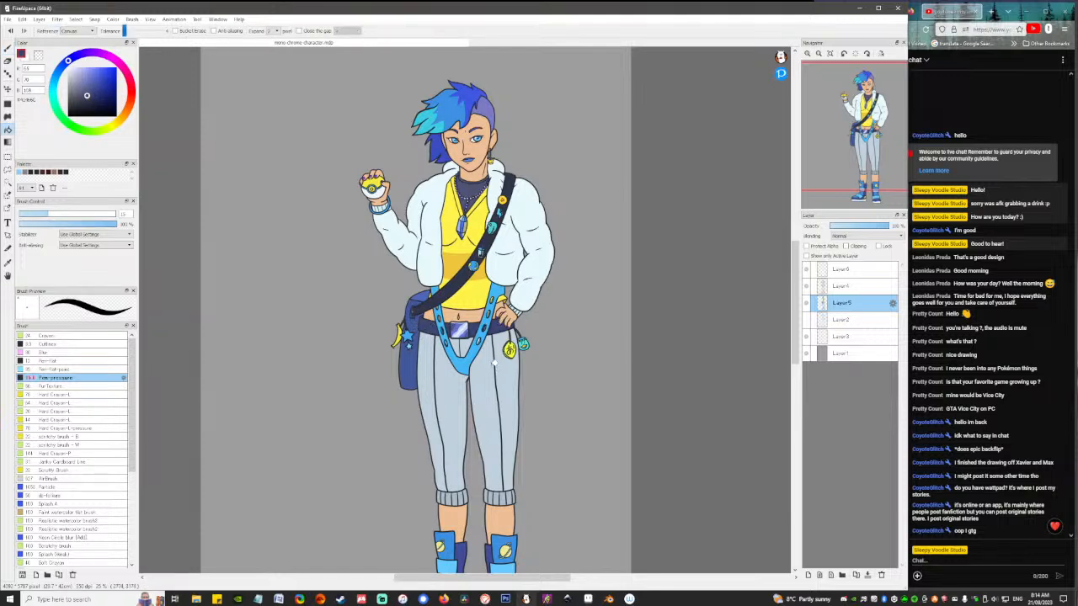
{"action": "scroll", "coordinate": [494, 364], "scroll_direction": "up", "scroll_amount": 6}
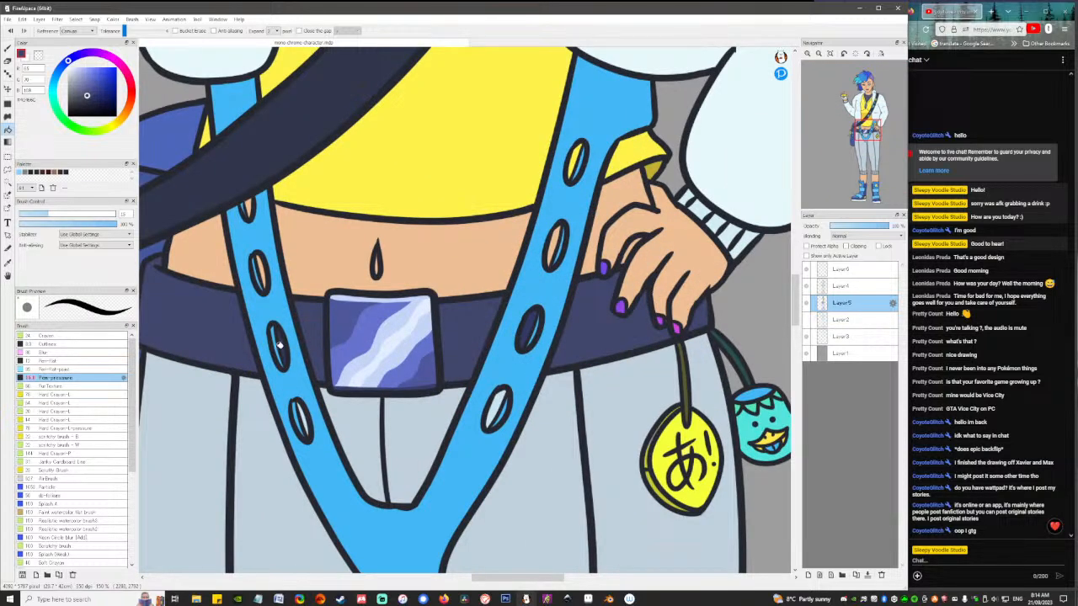
{"action": "left_click", "coordinate": [531, 319]}
{"action": "scroll", "coordinate": [531, 320], "scroll_direction": "down", "scroll_amount": 6}
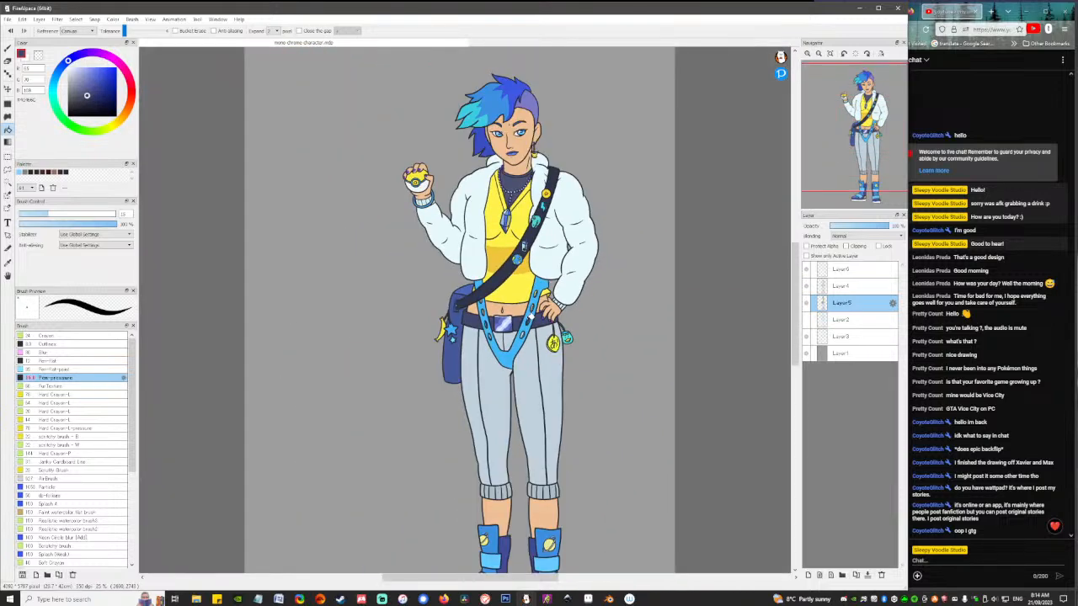
Recolour the dark blue backs and lower sections of both boots with a more muted shade of their sampled colour.
{"action": "left_click_drag", "start_coordinate": [649, 370], "coordinate": [569, 334]}
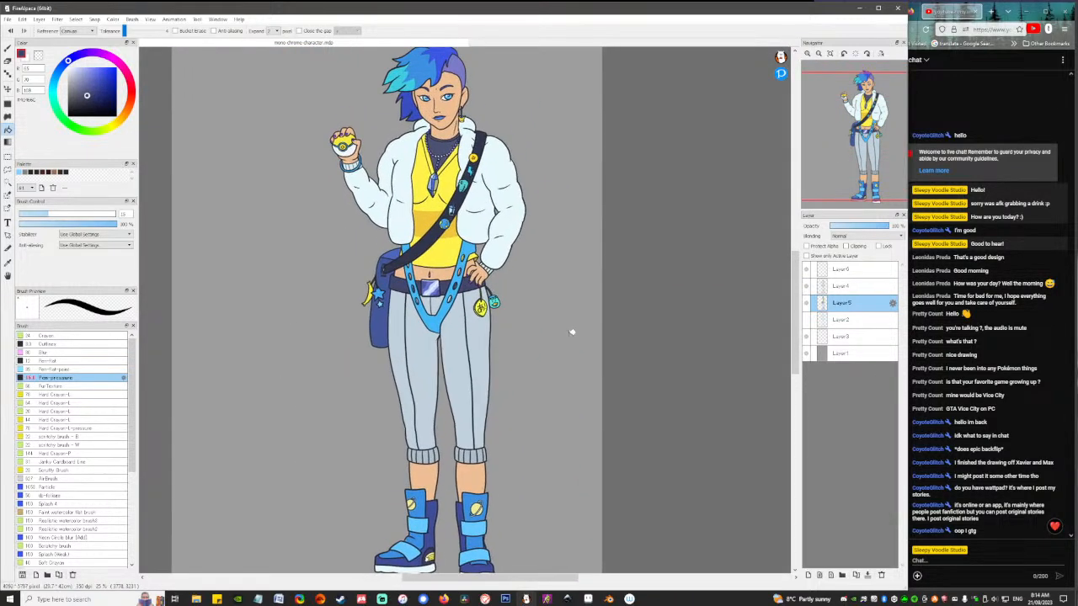
{"action": "left_click_drag", "start_coordinate": [477, 422], "coordinate": [465, 378]}
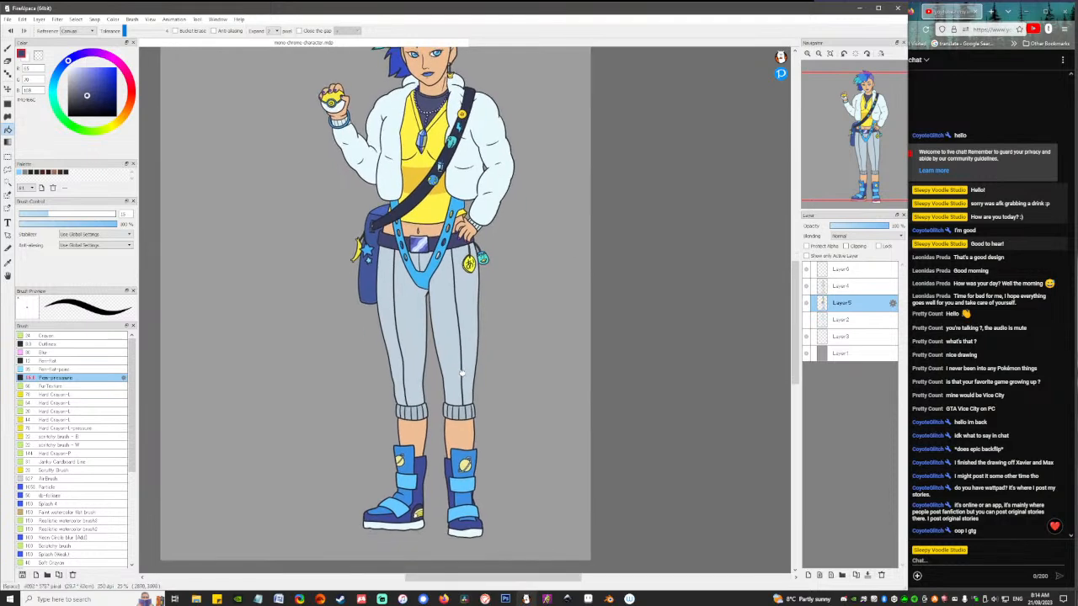
{"action": "right_click", "coordinate": [420, 505]}
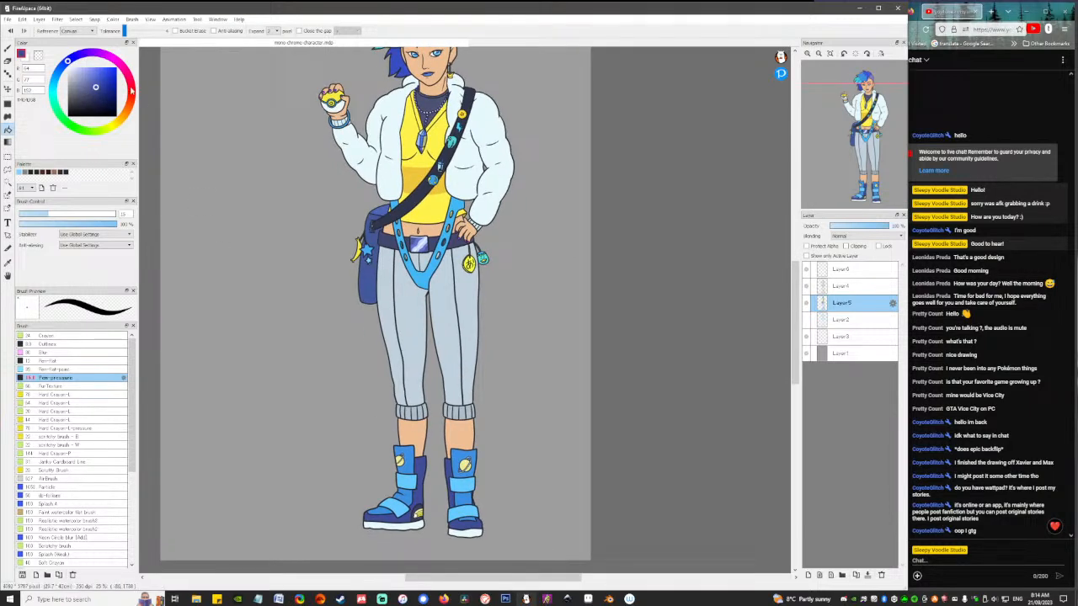
{"action": "left_click", "coordinate": [87, 96]}
{"action": "left_click", "coordinate": [406, 517]}
{"action": "left_click", "coordinate": [450, 500]}
{"action": "left_click", "coordinate": [466, 528]}
Fill the heel patch behind the shooting star on the boot with a deep, more saturated blue.
{"action": "scroll", "coordinate": [446, 524], "scroll_direction": "up", "scroll_amount": 4}
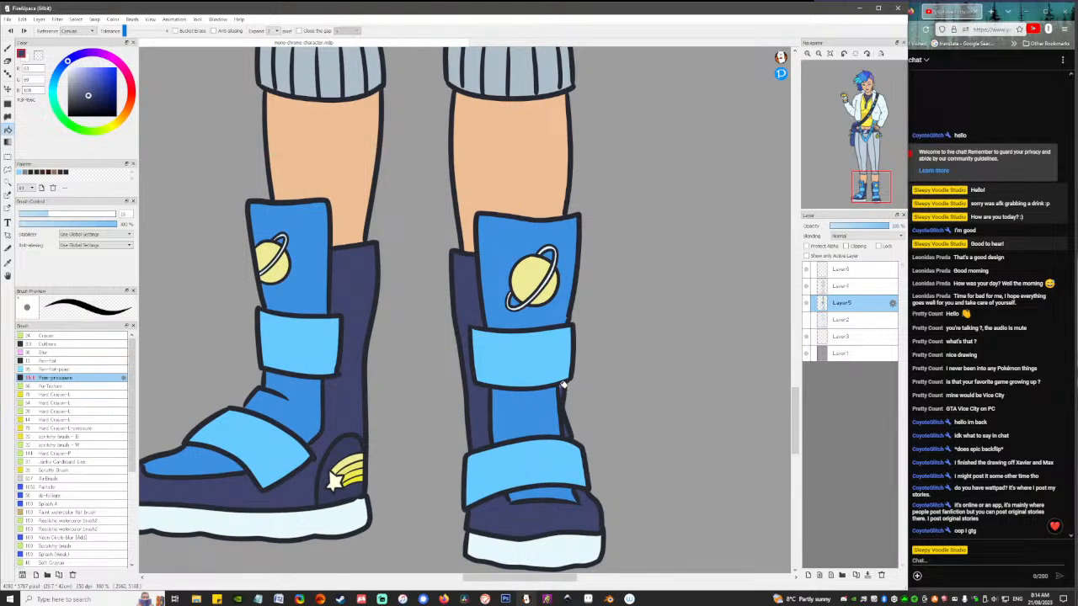
{"action": "right_click", "coordinate": [354, 421]}
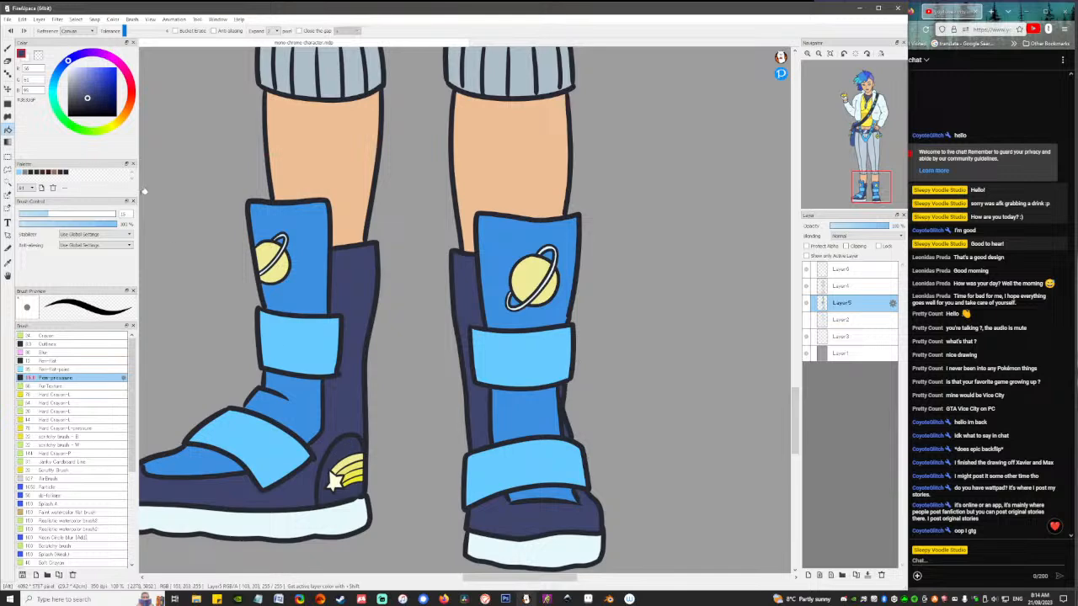
{"action": "left_click_drag", "start_coordinate": [90, 98], "coordinate": [99, 90]}
{"action": "left_click", "coordinate": [345, 449]}
{"action": "left_click", "coordinate": [350, 490]}
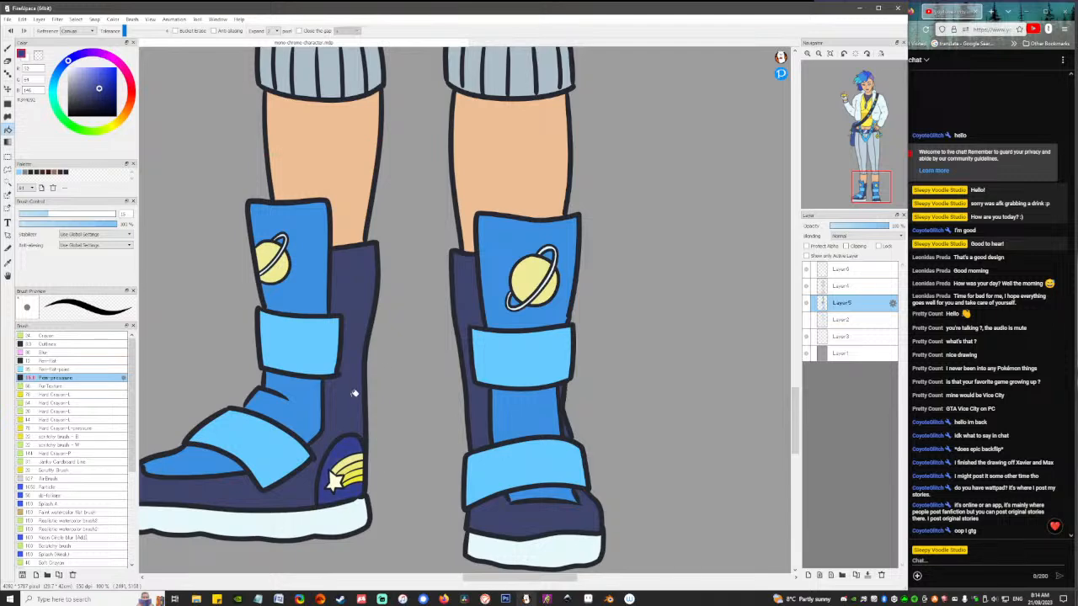
{"action": "left_click", "coordinate": [102, 88]}
{"action": "left_click", "coordinate": [100, 81]}
{"action": "left_click", "coordinate": [355, 452]}
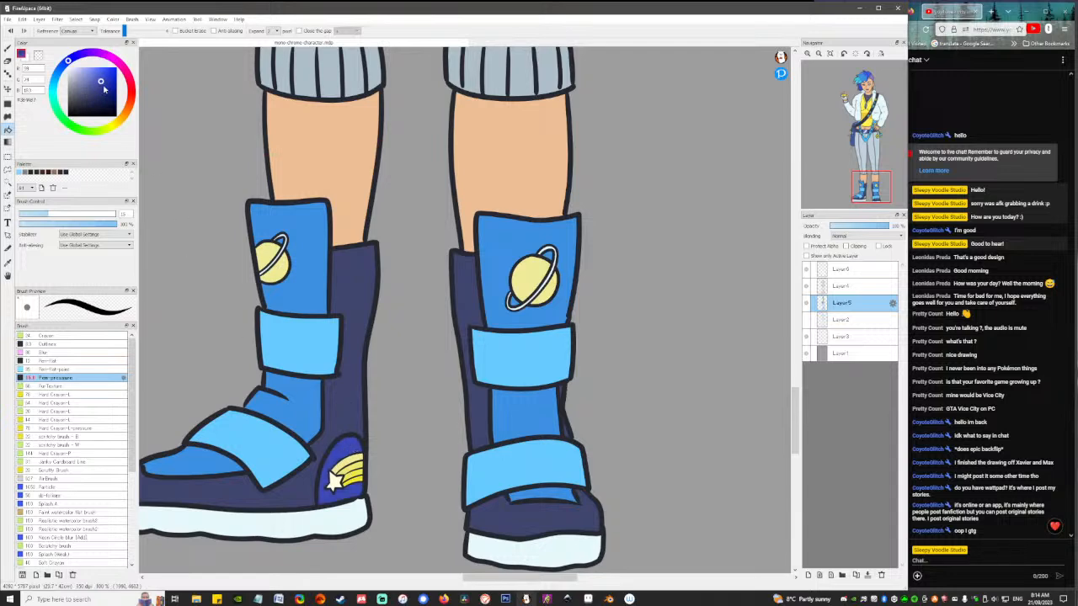
{"action": "left_click", "coordinate": [101, 87]}
{"action": "left_click", "coordinate": [333, 449]}
Refill the backs and lower sections of both boots with a darker, greyer navy.
{"action": "left_click", "coordinate": [86, 97]}
{"action": "left_click", "coordinate": [84, 100]}
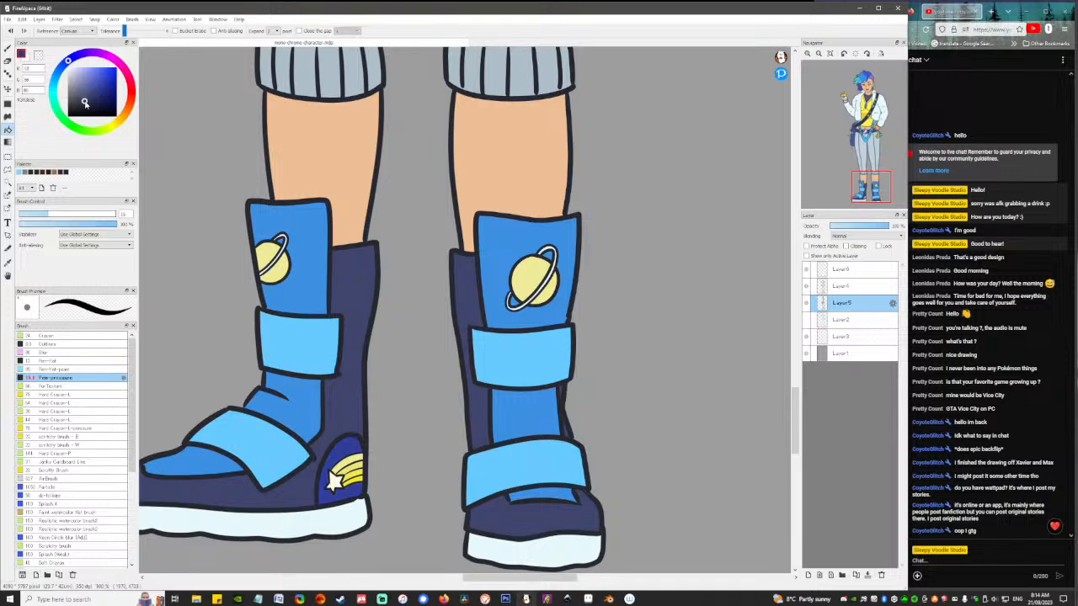
{"action": "left_click", "coordinate": [366, 418]}
{"action": "left_click", "coordinate": [488, 415]}
{"action": "left_click", "coordinate": [536, 488]}
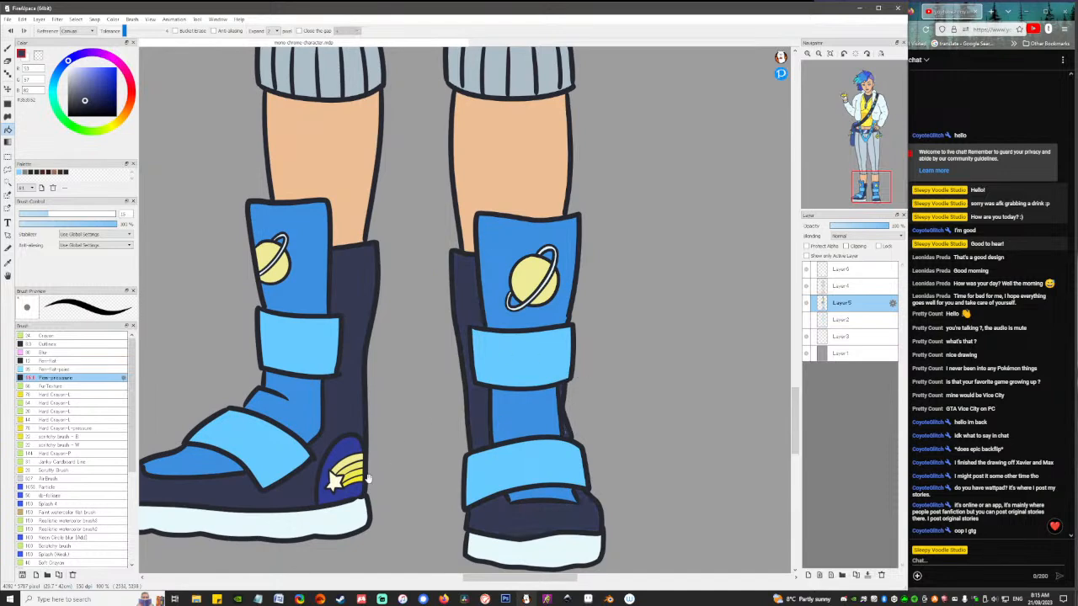
{"action": "left_click_drag", "start_coordinate": [368, 479], "coordinate": [390, 460]}
{"action": "left_click_drag", "start_coordinate": [412, 418], "coordinate": [421, 430]}
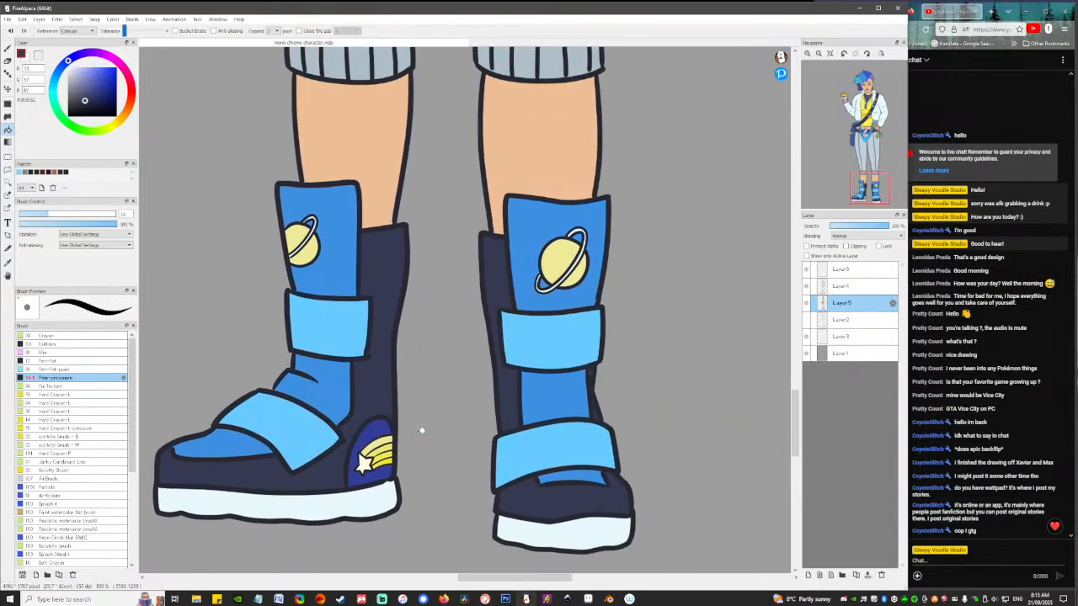
Try recolouring the light blue straps of both boots with a dark grey-blue based on their sampled colour.
{"action": "scroll", "coordinate": [436, 377], "scroll_direction": "down", "scroll_amount": 5}
{"action": "scroll", "coordinate": [435, 376], "scroll_direction": "up", "scroll_amount": 1}
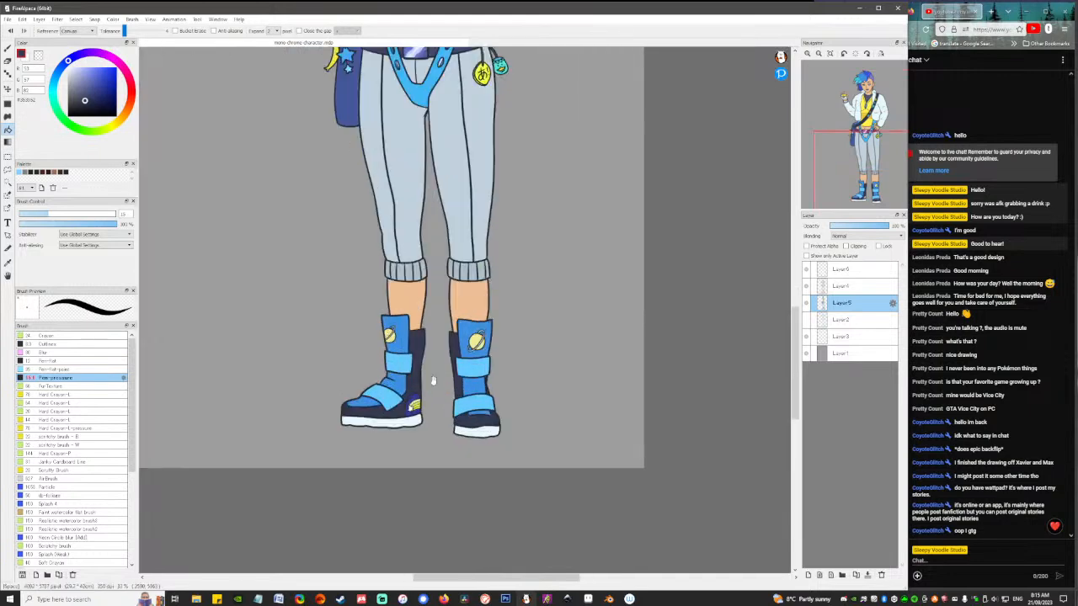
{"action": "scroll", "coordinate": [435, 378], "scroll_direction": "up", "scroll_amount": 2}
{"action": "scroll", "coordinate": [522, 435], "scroll_direction": "down", "scroll_amount": 1}
{"action": "left_click_drag", "start_coordinate": [505, 431], "coordinate": [456, 461]}
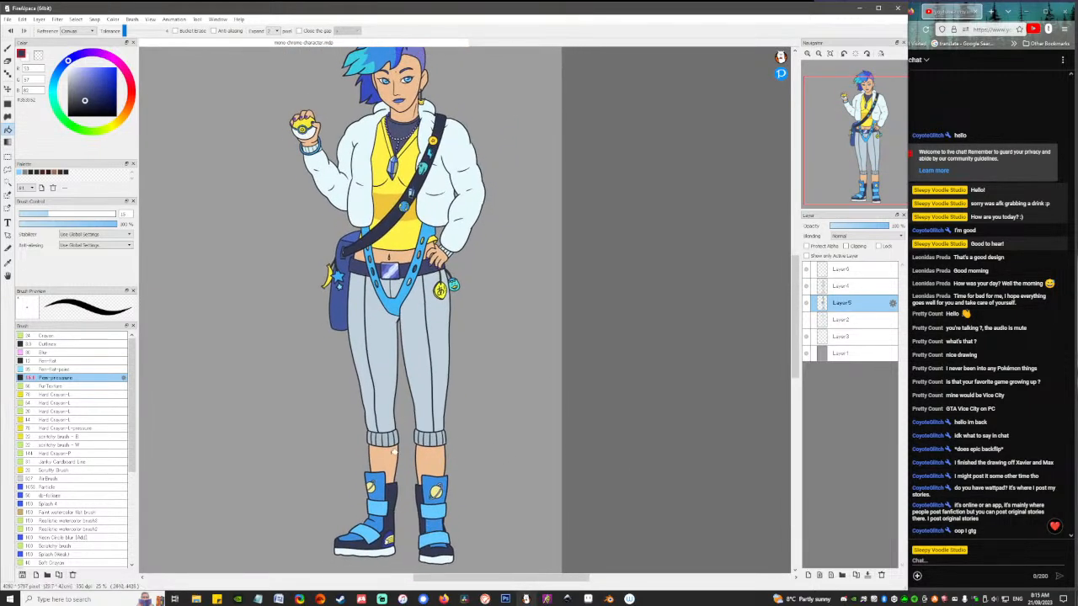
{"action": "right_click", "coordinate": [379, 510]}
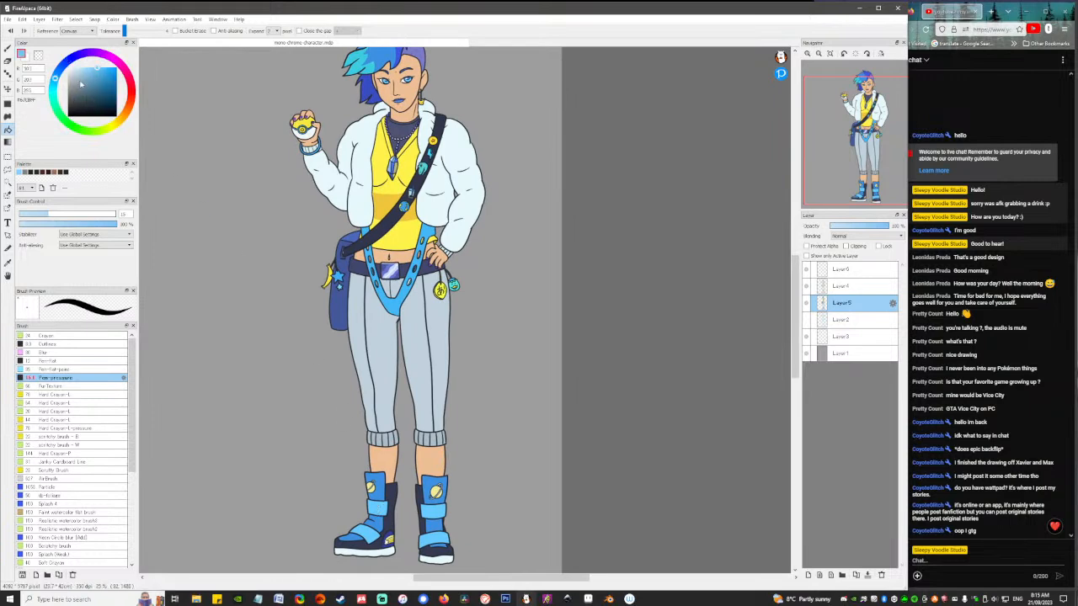
{"action": "left_click_drag", "start_coordinate": [80, 84], "coordinate": [77, 92]}
{"action": "left_click", "coordinate": [372, 531]}
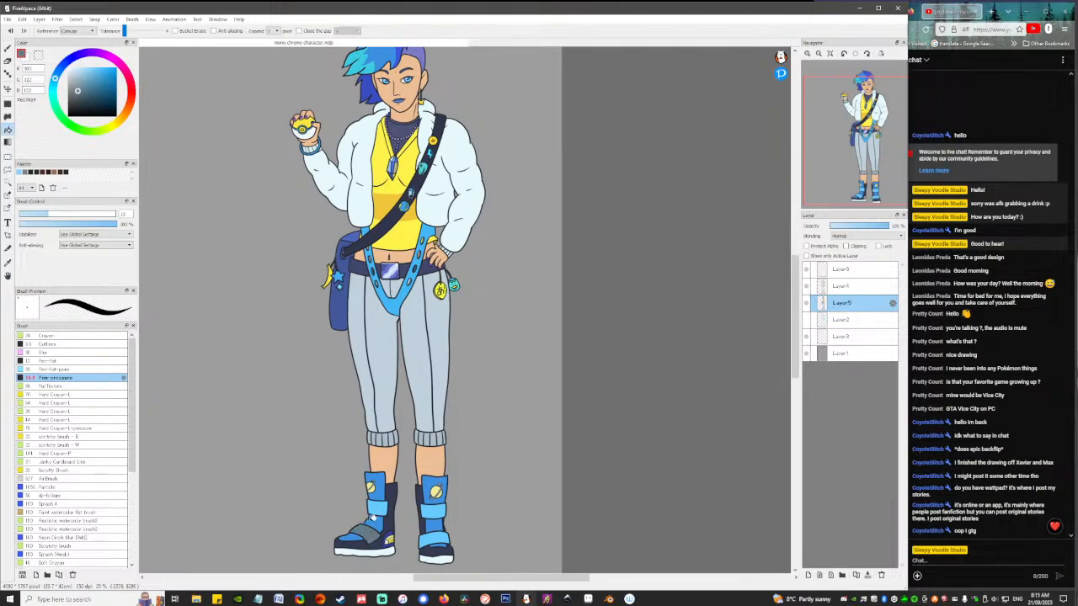
{"action": "left_click", "coordinate": [437, 534]}
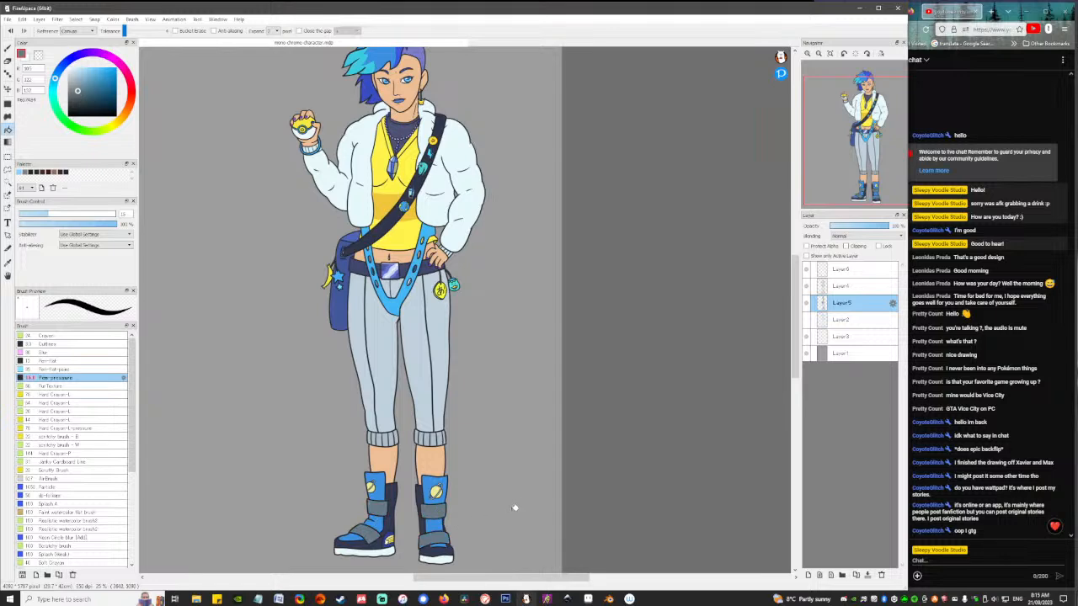
{"action": "mouse_move", "coordinate": [495, 505]}
{"action": "left_mouse_down"}
{"action": "mouse_move", "coordinate": [481, 464]}
{"action": "mouse_move", "coordinate": [500, 510]}
{"action": "mouse_move", "coordinate": [498, 499]}
{"action": "left_mouse_up"}
{"action": "left_click_drag", "start_coordinate": [484, 459], "coordinate": [476, 462]}
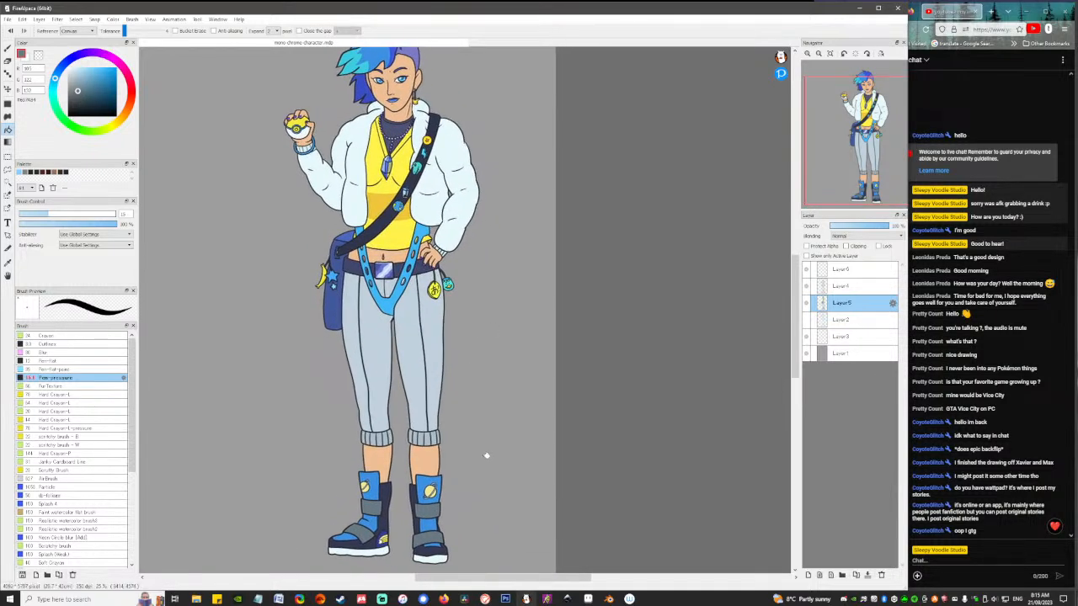
Undo the grey-blue fills on the boot straps.
{"action": "key", "text": "ctrl+z"}
{"action": "key", "text": "ctrl+z"}
{"action": "key", "text": "ctrl+z"}
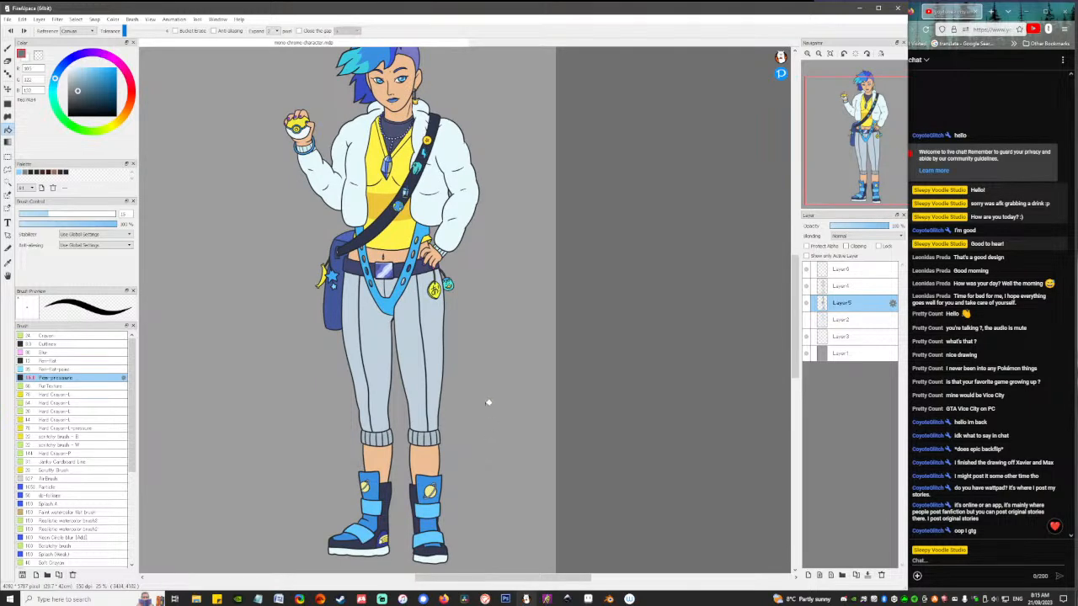
Try filling both halves of the jacket and its collar with a bright cyan in the jacket's sampled hue.
{"action": "left_click_drag", "start_coordinate": [480, 369], "coordinate": [452, 404]}
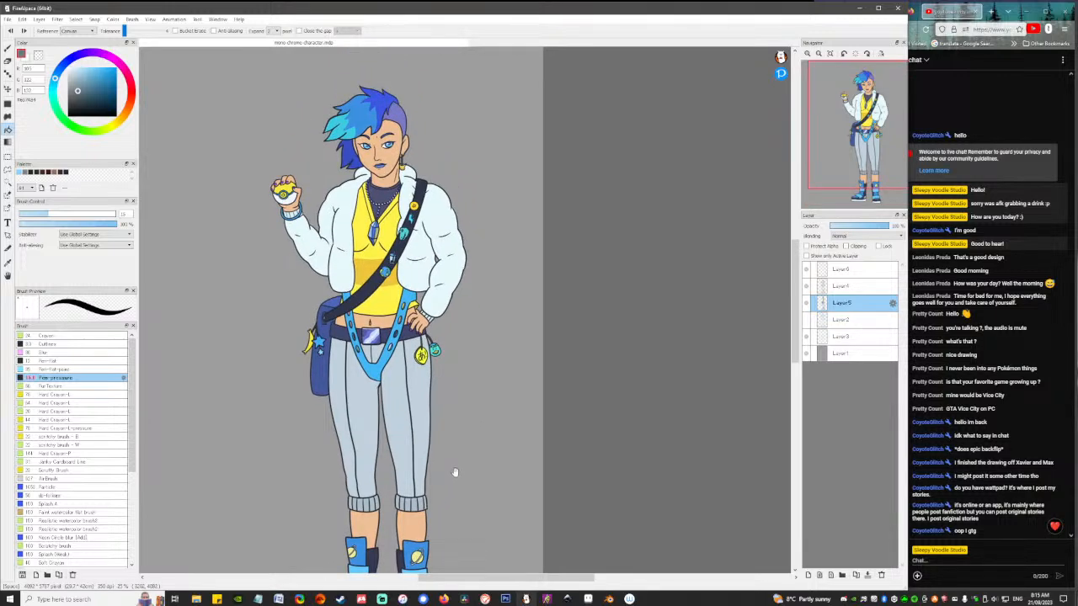
{"action": "left_click_drag", "start_coordinate": [452, 469], "coordinate": [501, 423]}
{"action": "left_click_drag", "start_coordinate": [483, 323], "coordinate": [481, 334]}
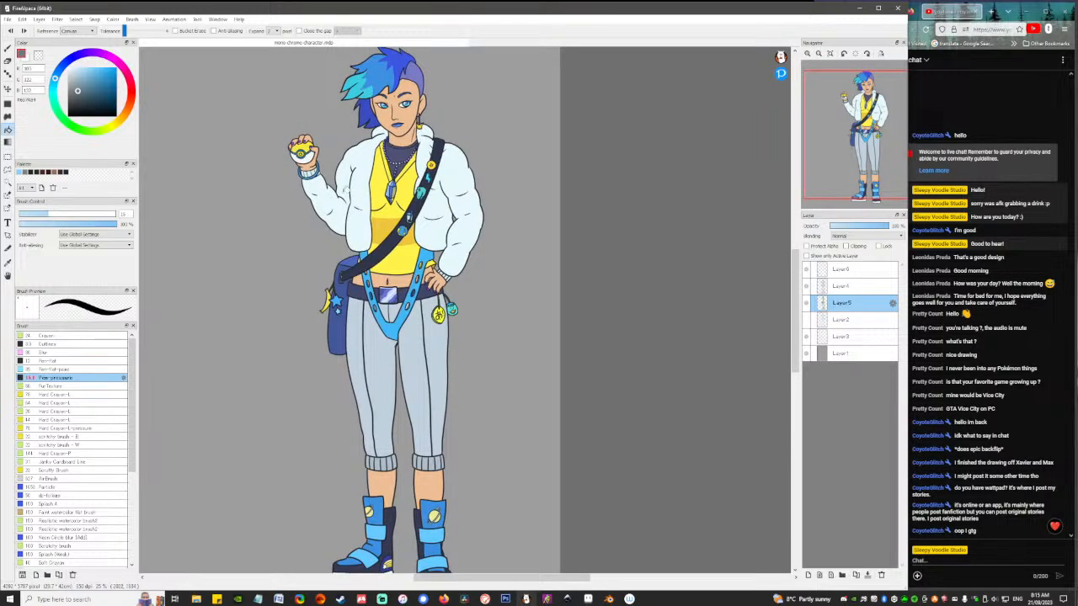
{"action": "left_click", "coordinate": [356, 191], "text": "alt"}
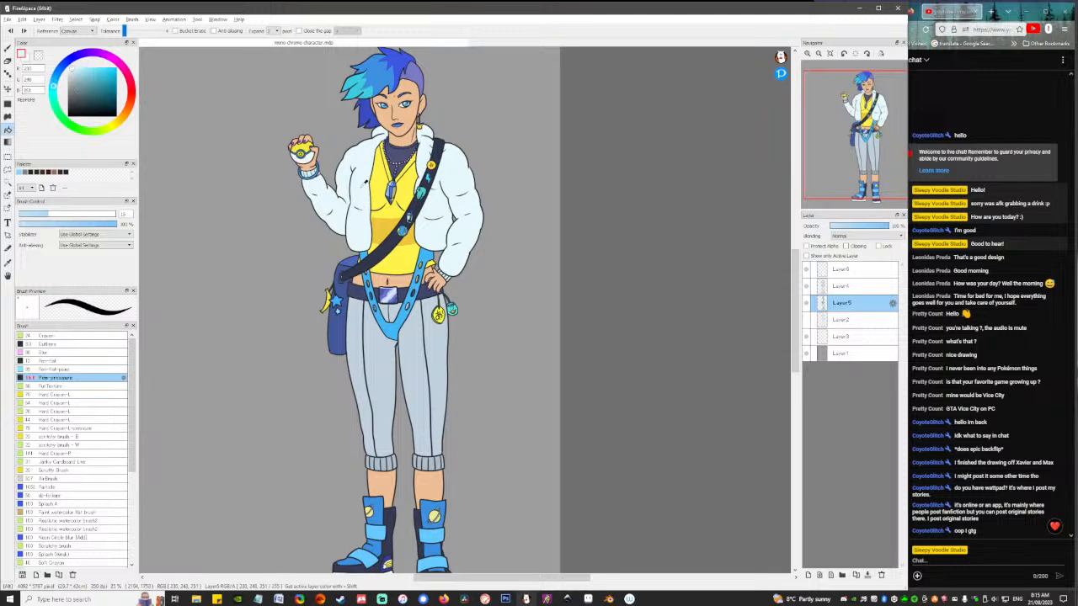
{"action": "left_click", "coordinate": [108, 74]}
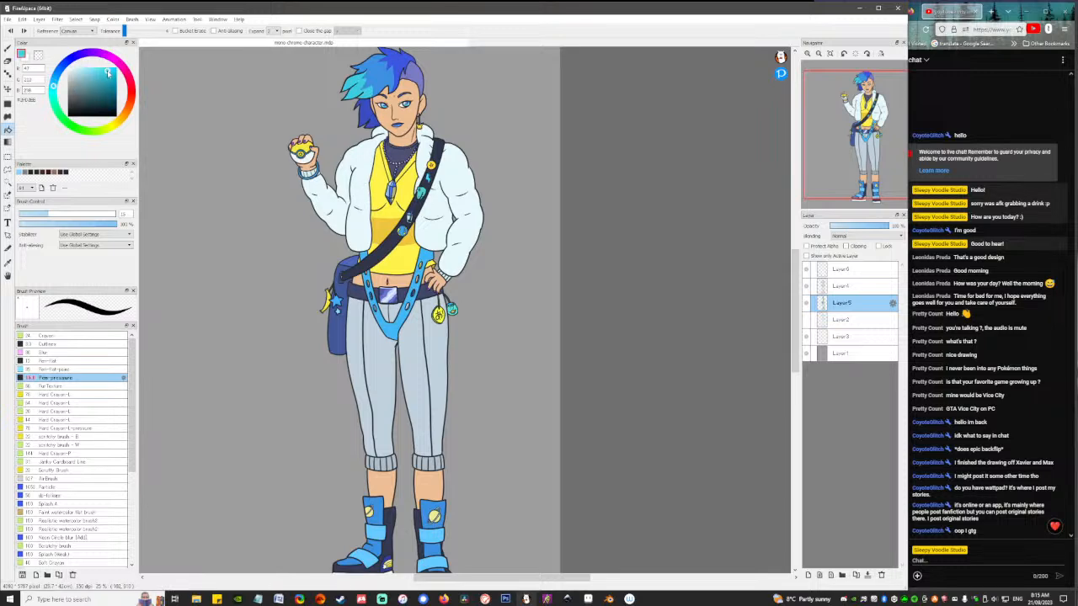
{"action": "left_click", "coordinate": [370, 153]}
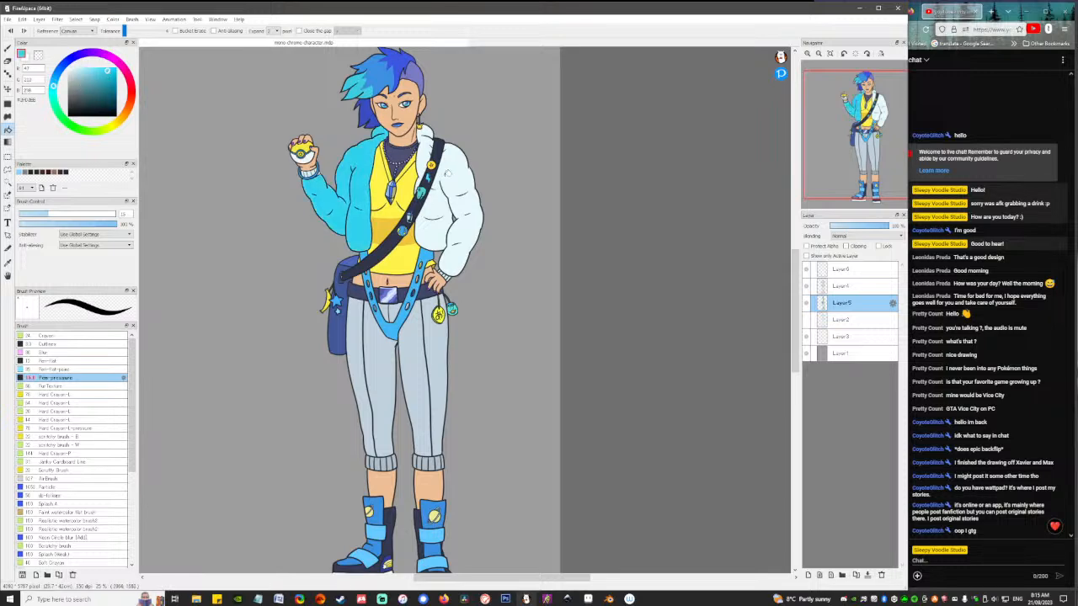
{"action": "left_click", "coordinate": [456, 196]}
{"action": "left_click", "coordinate": [426, 145]}
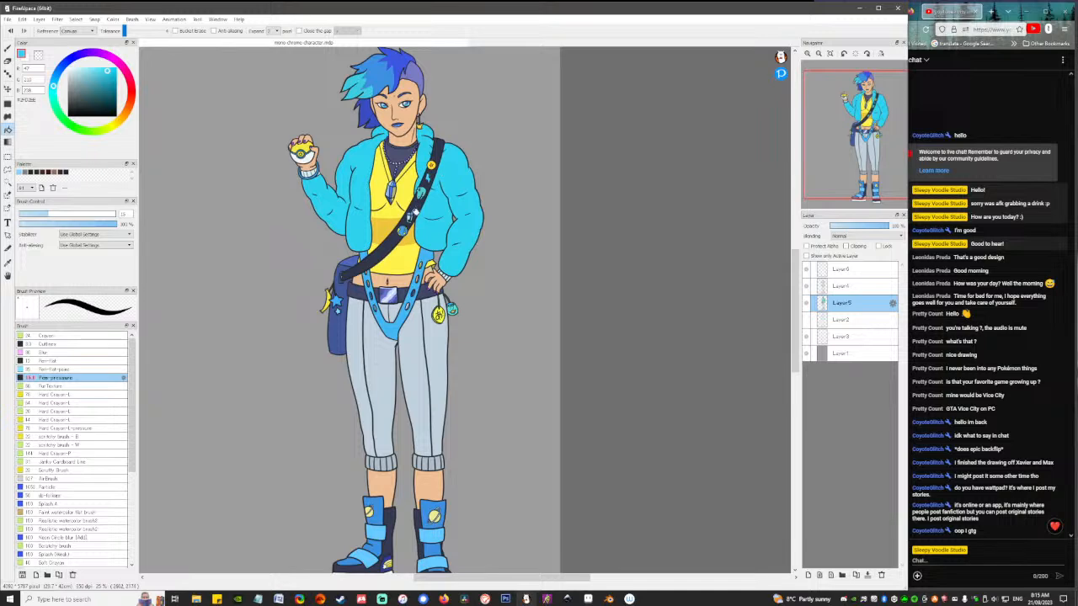
Undo the bright cyan fills on the jacket.
{"action": "key", "text": "ctrl+z"}
{"action": "key", "text": "ctrl+z"}
{"action": "key", "text": "ctrl+z"}
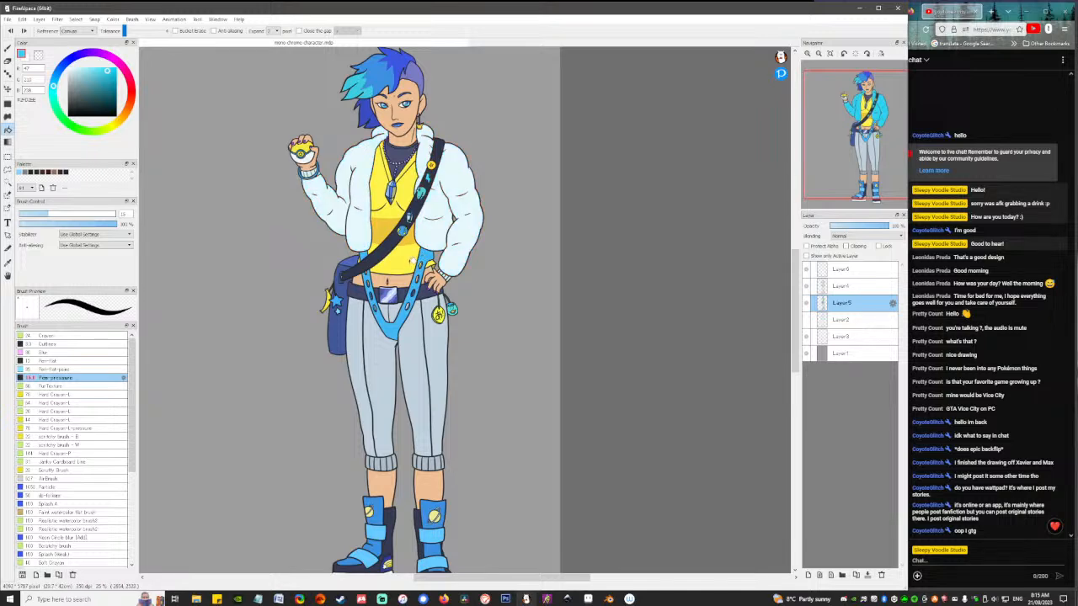
Try filling both halves of the jacket and its collar with a dark desaturated grey.
{"action": "left_click", "coordinate": [75, 101]}
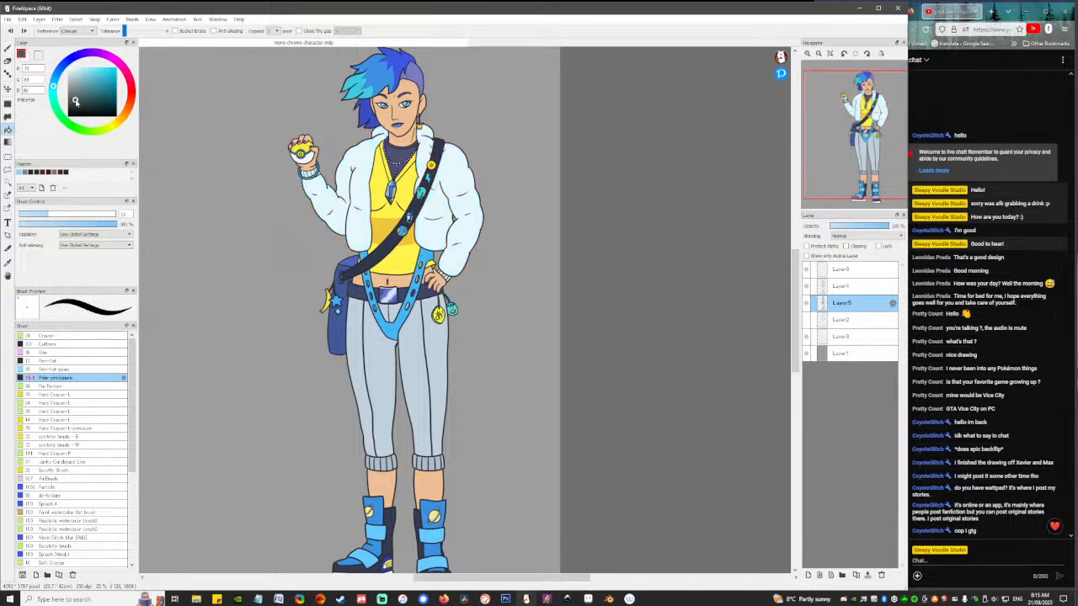
{"action": "left_click", "coordinate": [364, 223]}
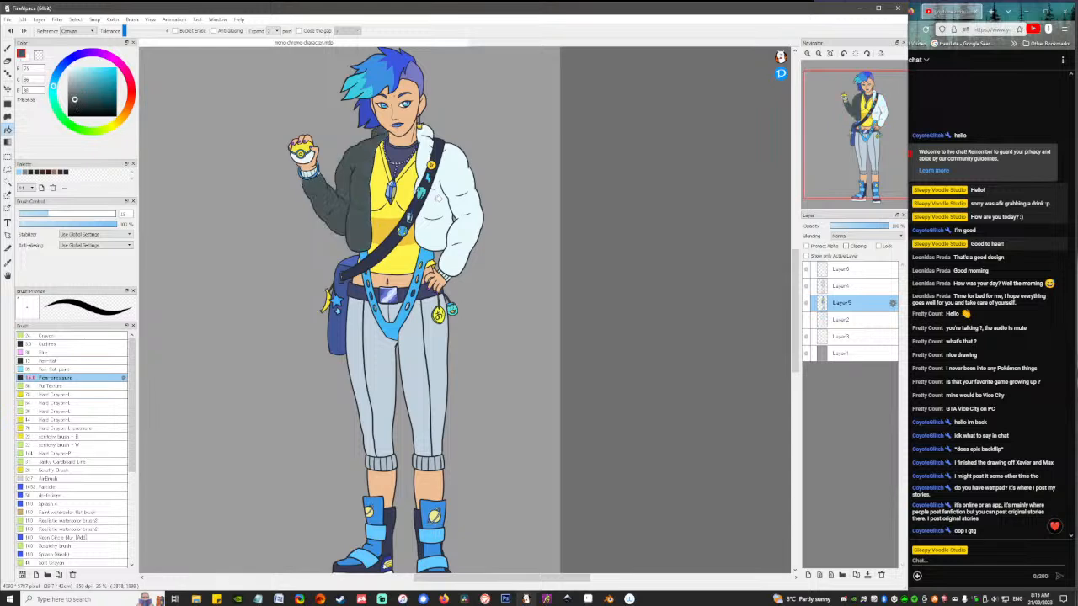
{"action": "left_click", "coordinate": [438, 199]}
{"action": "left_click", "coordinate": [433, 142]}
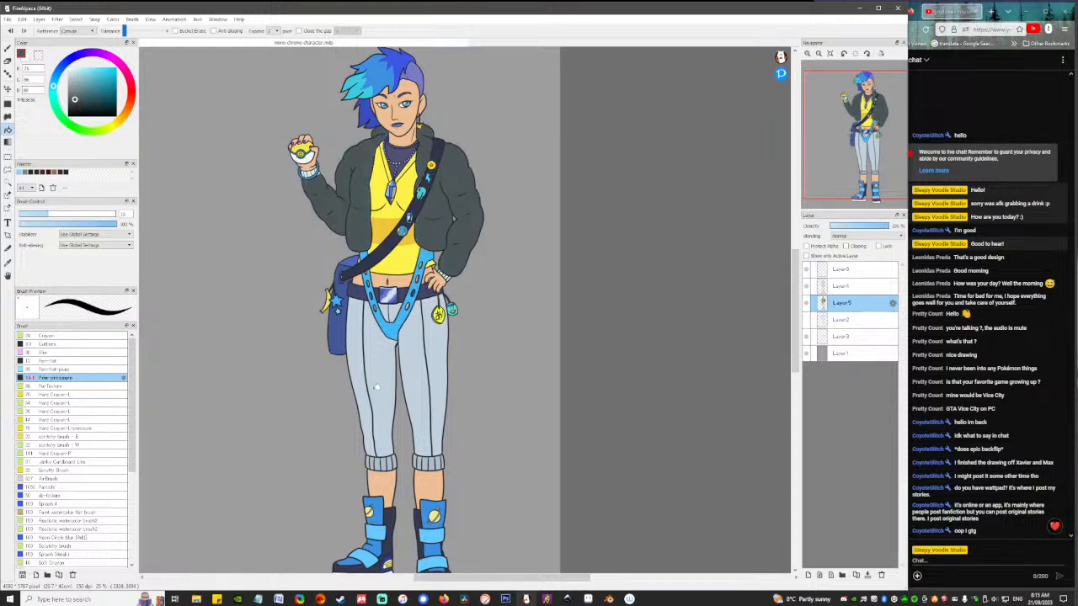
Undo the dark grey fills on the jacket and collar.
{"action": "key", "text": "ctrl+z"}
{"action": "key", "text": "ctrl+z"}
{"action": "key", "text": "ctrl+z"}
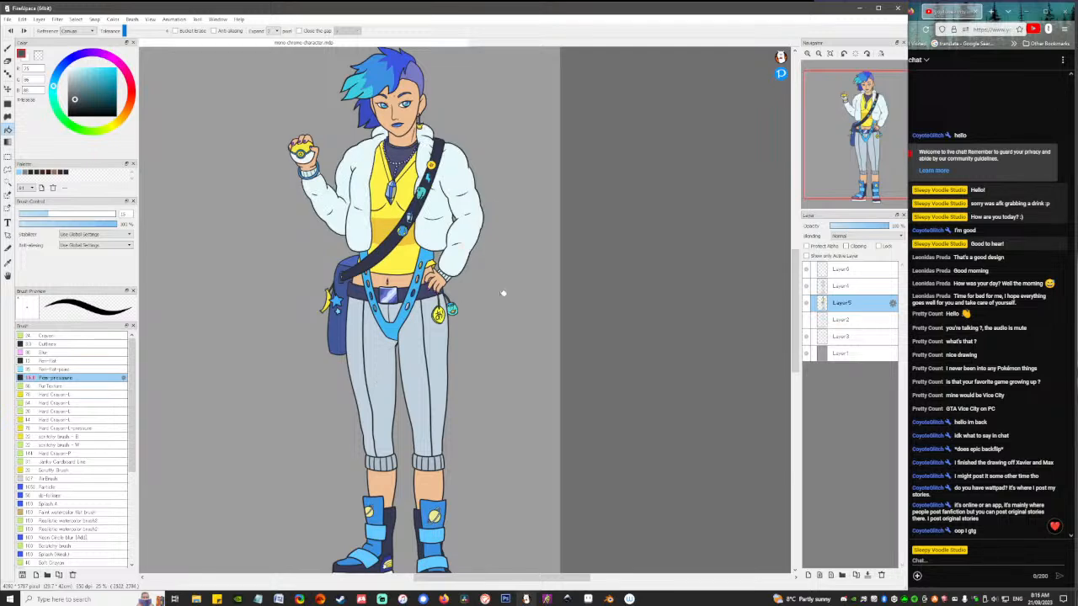
{"action": "left_click", "coordinate": [472, 343], "text": "alt"}
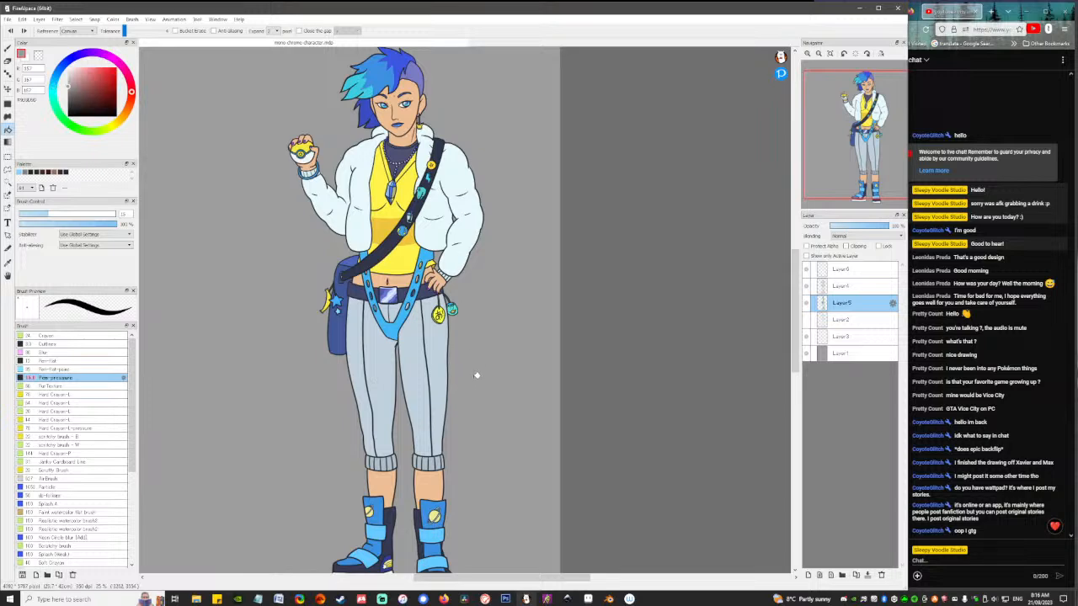
{"action": "mouse_move", "coordinate": [457, 384]}
{"action": "left_mouse_down"}
{"action": "mouse_move", "coordinate": [466, 344]}
{"action": "mouse_move", "coordinate": [459, 384]}
{"action": "left_mouse_up"}
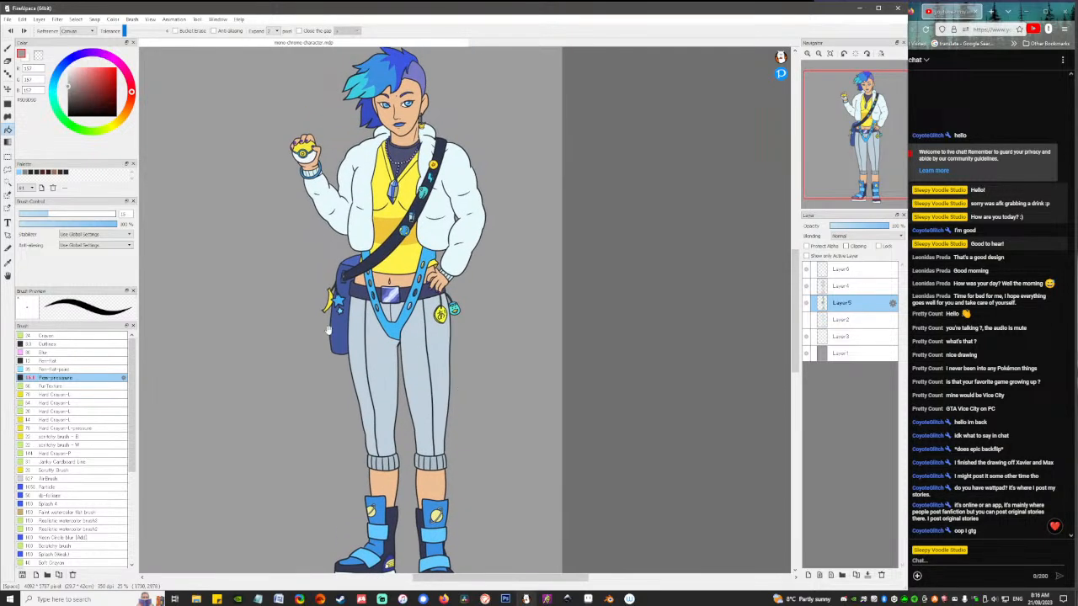
Try filling the hip bag with a muted steel blue.
{"action": "left_click", "coordinate": [69, 62]}
{"action": "left_click_drag", "start_coordinate": [68, 63], "coordinate": [59, 71]}
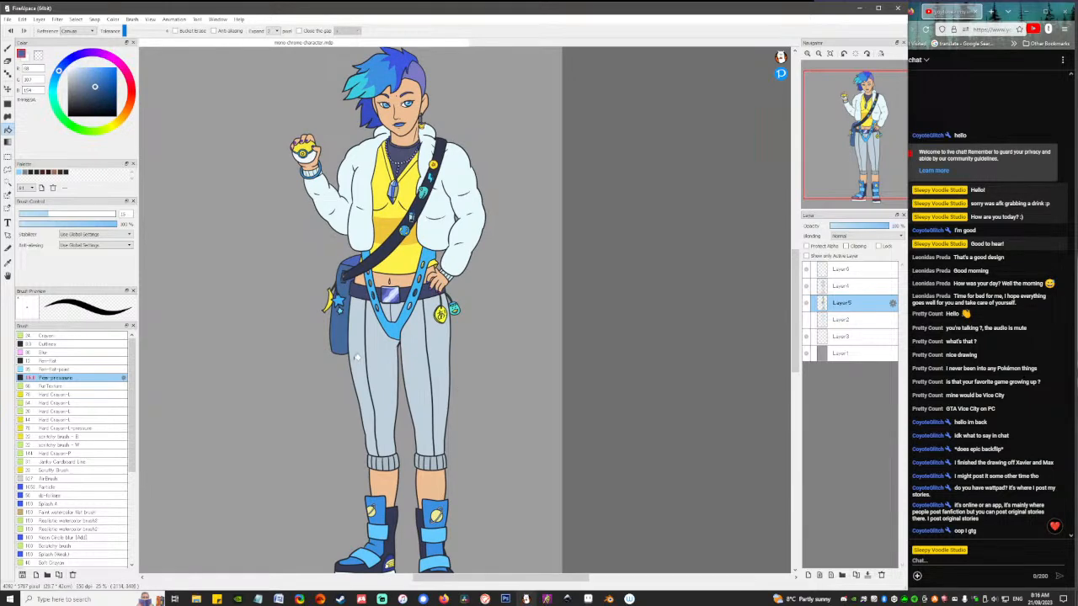
{"action": "left_click", "coordinate": [354, 357]}
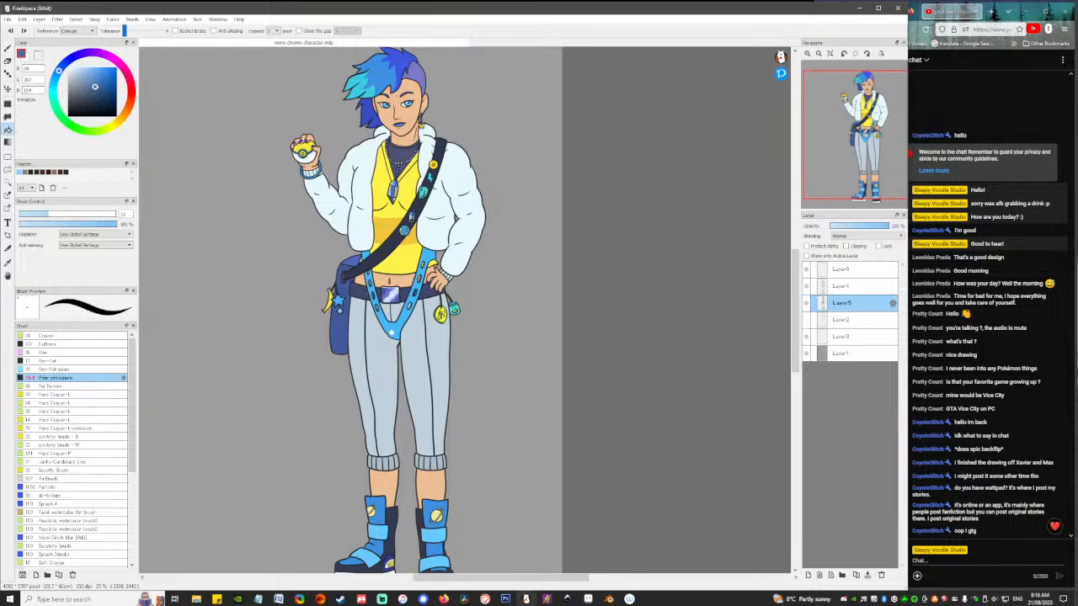
Fill the front facet of the crystal pendant with a brighter, more saturated blue.
{"action": "scroll", "coordinate": [392, 185], "scroll_direction": "up", "scroll_amount": 3}
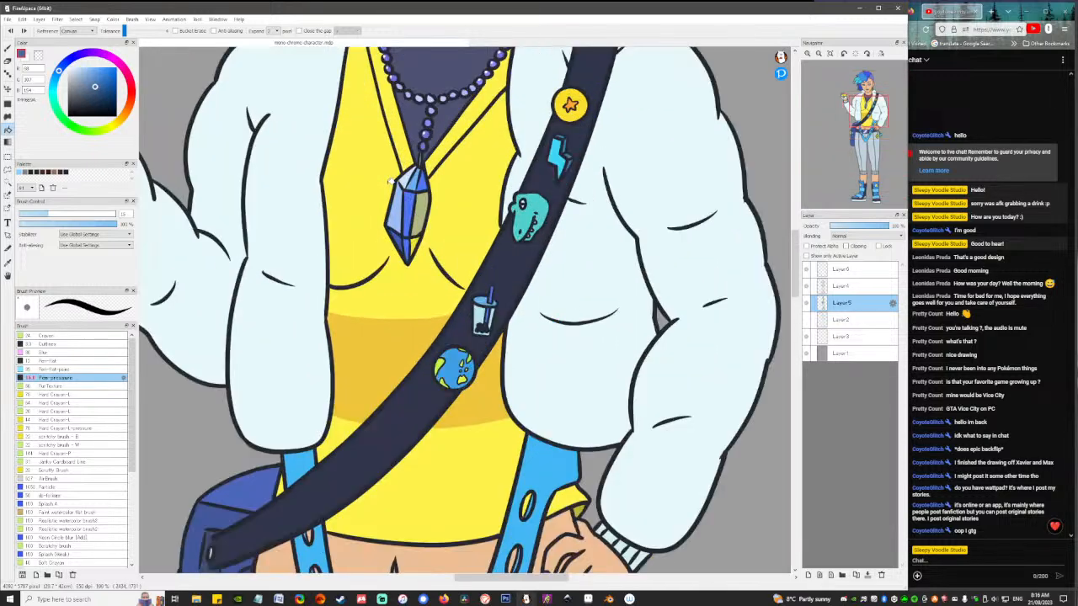
{"action": "left_click", "coordinate": [61, 68]}
{"action": "left_click", "coordinate": [409, 203]}
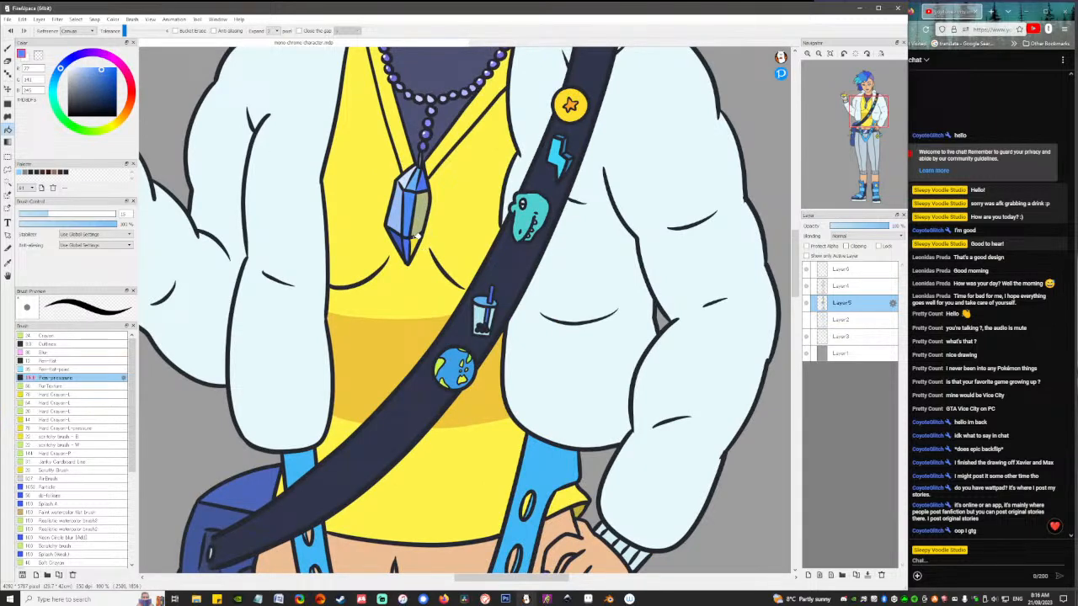
{"action": "left_click", "coordinate": [412, 206], "text": "alt"}
Add a new layer above the flat colours, strongly reduce its opacity and merge it down.
{"action": "left_click", "coordinate": [808, 575]}
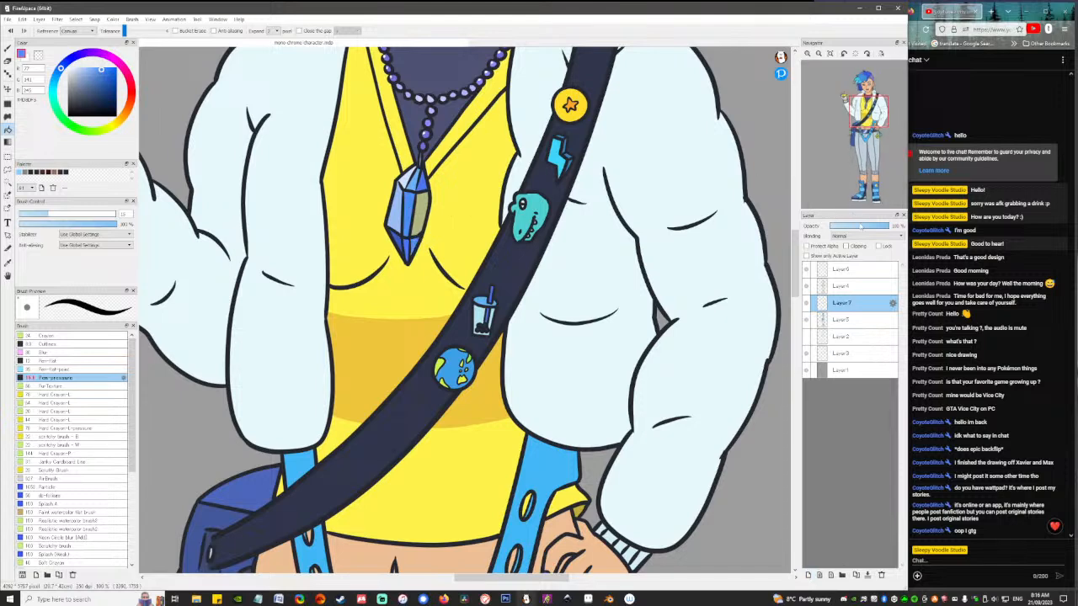
{"action": "left_click_drag", "start_coordinate": [836, 228], "coordinate": [840, 228]}
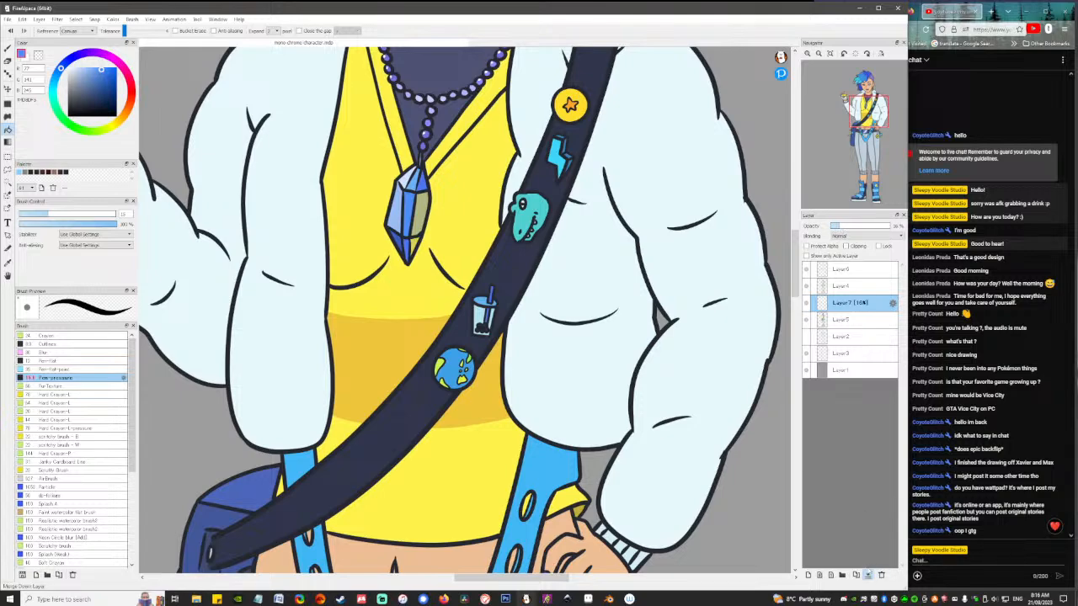
{"action": "left_click", "coordinate": [869, 575]}
Sample the light blue of the hip straps and choose a slightly darker shade of it for the brush.
{"action": "scroll", "coordinate": [669, 449], "scroll_direction": "down", "scroll_amount": 3}
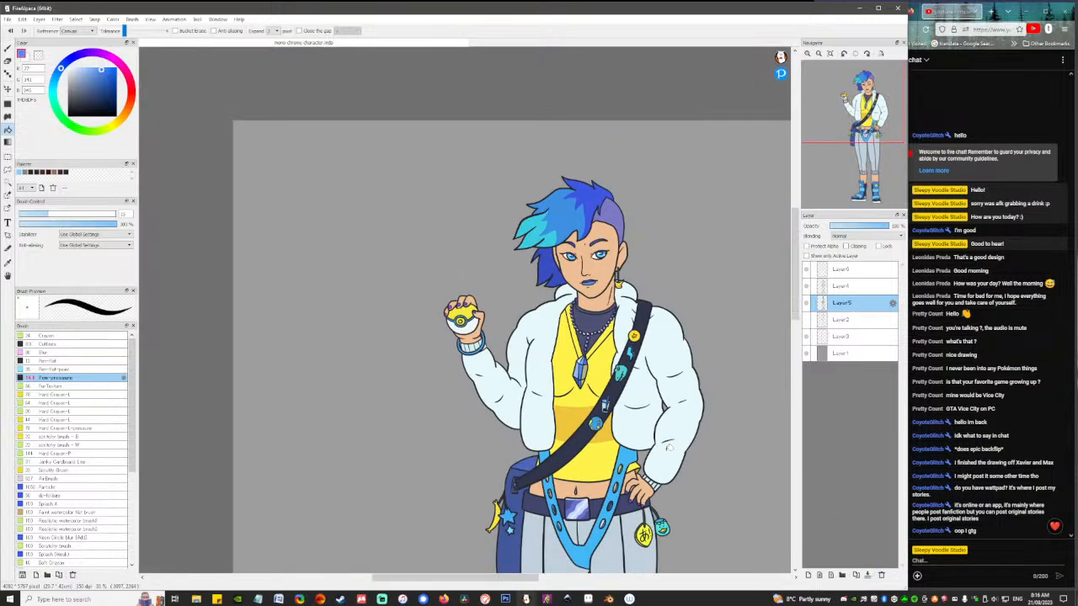
{"action": "left_click_drag", "start_coordinate": [670, 448], "coordinate": [564, 221]}
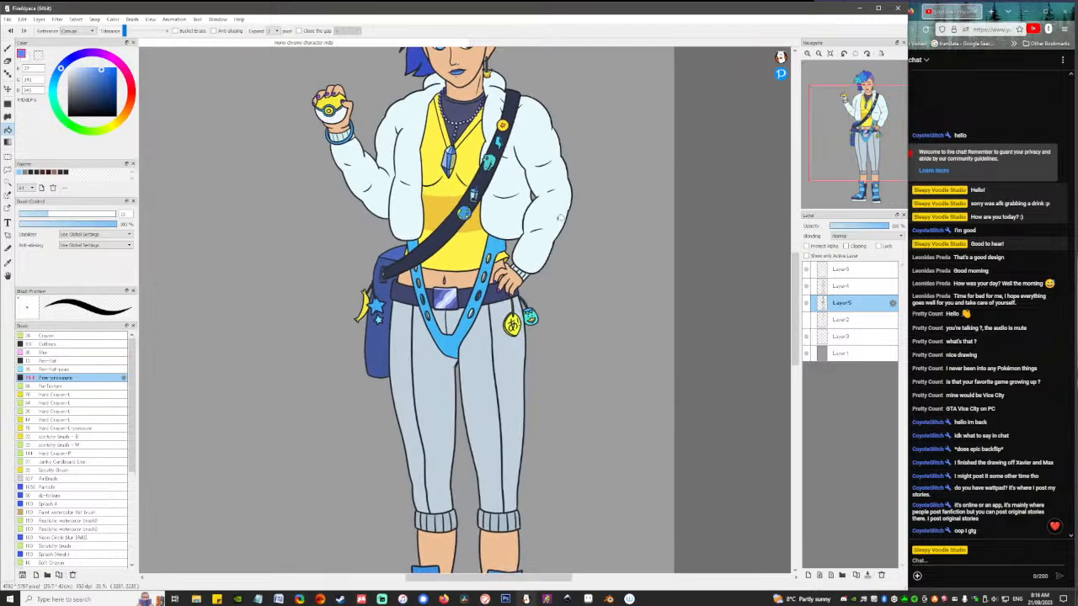
{"action": "scroll", "coordinate": [560, 218], "scroll_direction": "down", "scroll_amount": 2}
{"action": "scroll", "coordinate": [572, 234], "scroll_direction": "up", "scroll_amount": 1}
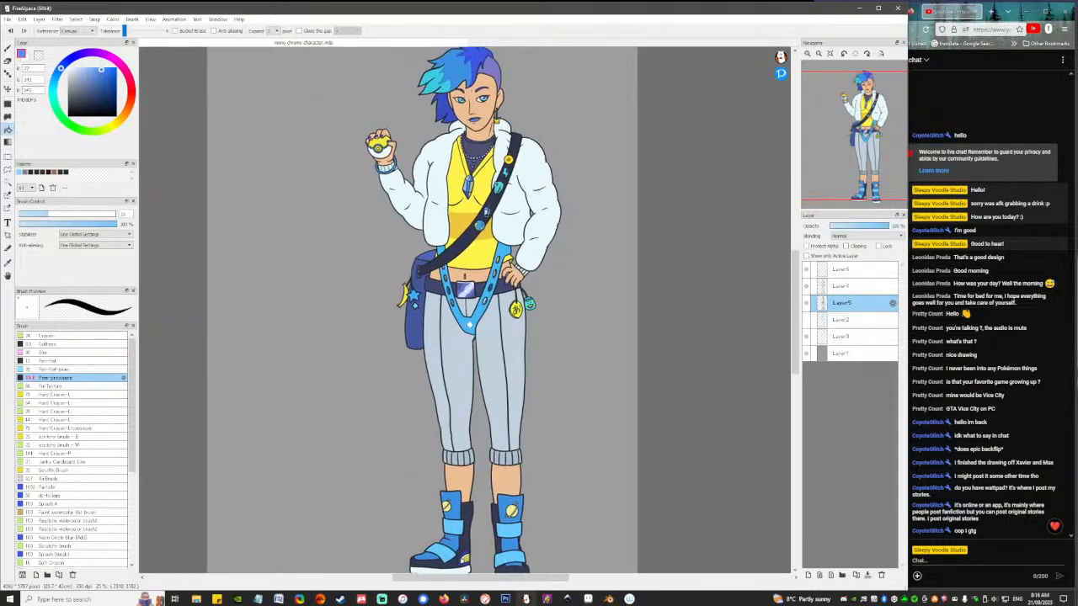
{"action": "right_click", "coordinate": [469, 325]}
{"action": "left_click", "coordinate": [108, 73]}
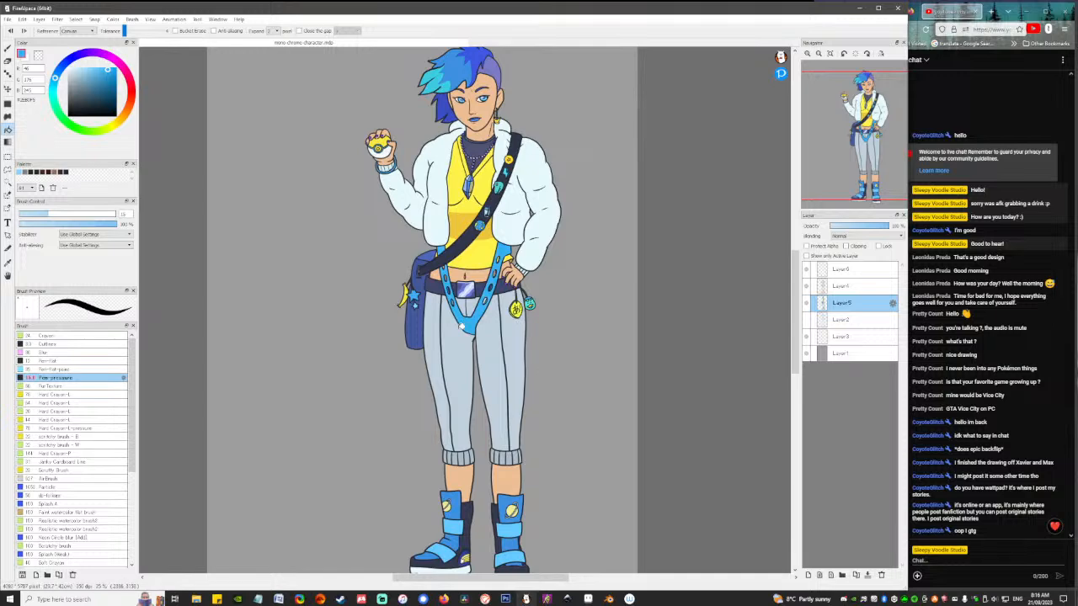
{"action": "scroll", "coordinate": [459, 325], "scroll_direction": "up", "scroll_amount": 5}
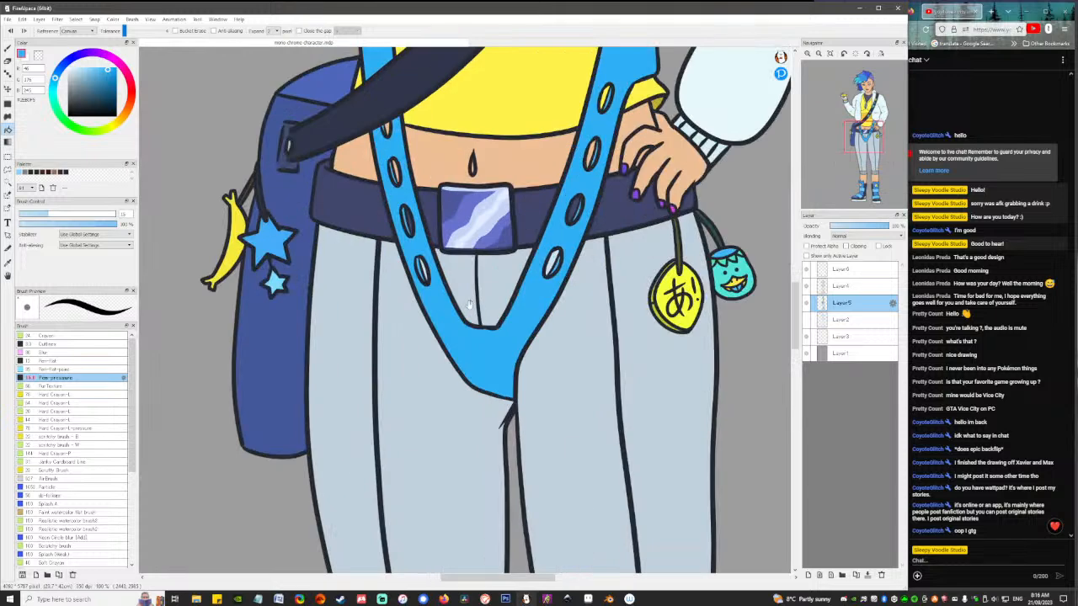
{"action": "left_click_drag", "start_coordinate": [470, 304], "coordinate": [453, 385]}
{"action": "left_click", "coordinate": [107, 78]}
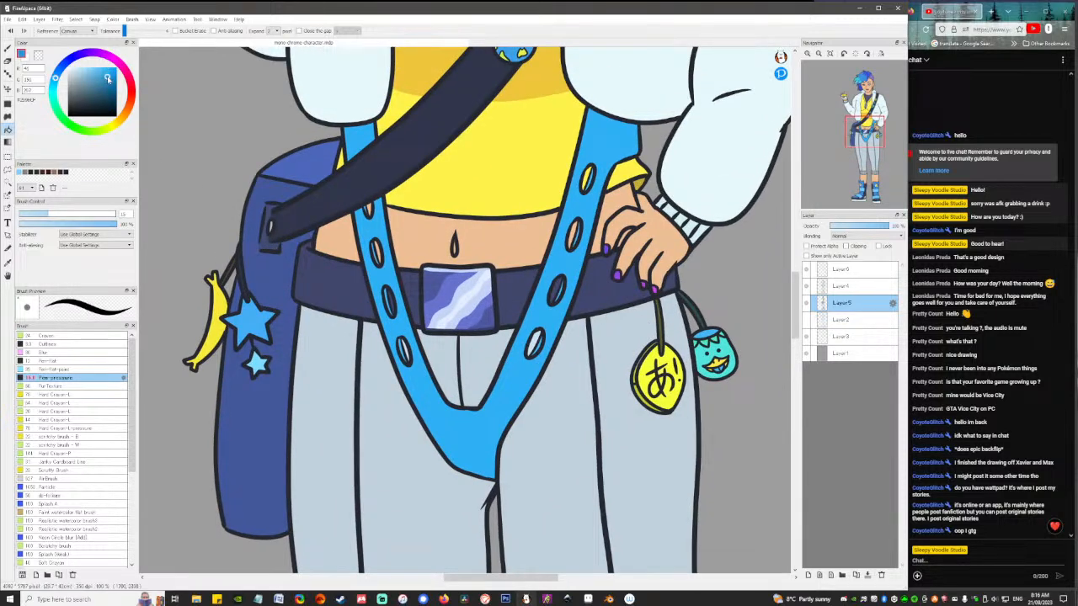
{"action": "key", "text": "b"}
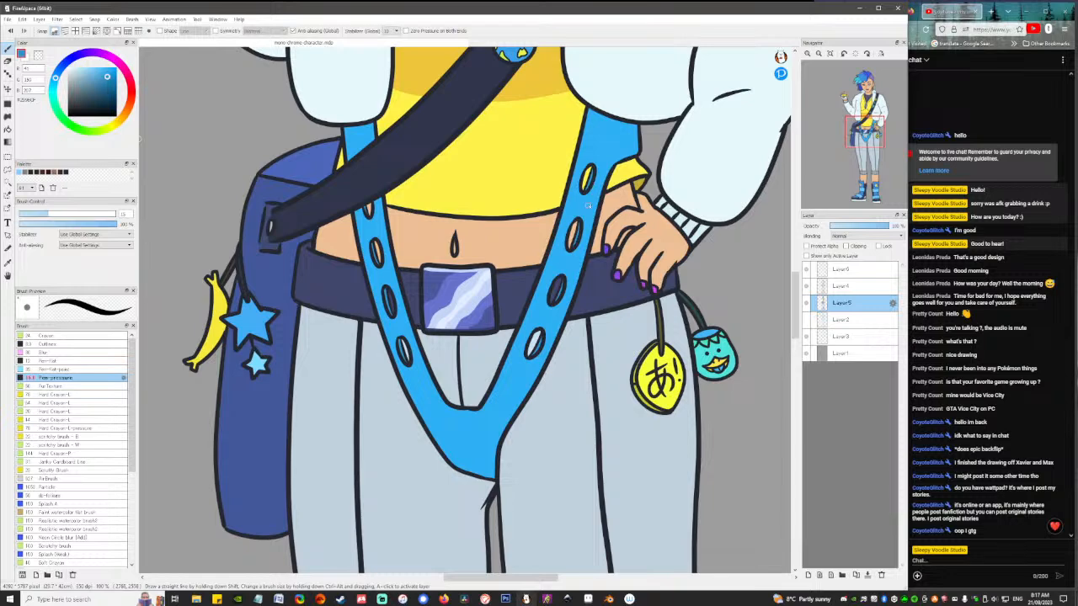
Examine the overall colour balance of the whole figure from hair to boots.
{"action": "scroll", "coordinate": [589, 204], "scroll_direction": "down", "scroll_amount": 4}
{"action": "key", "text": "space"}
{"action": "left_click_drag", "start_coordinate": [623, 354], "coordinate": [532, 383]}
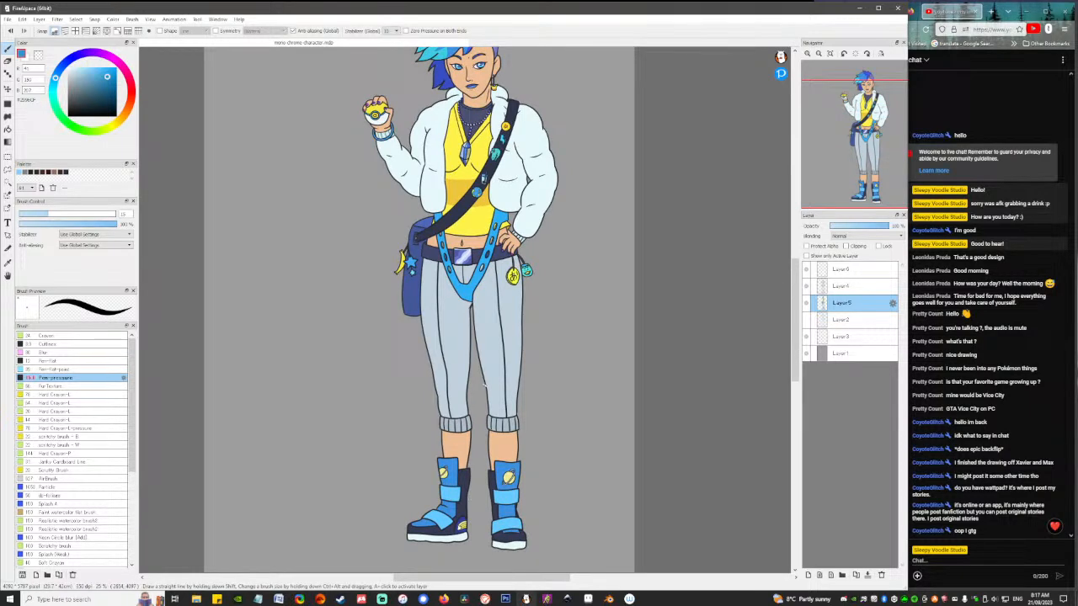
{"action": "scroll", "coordinate": [484, 383], "scroll_direction": "down", "scroll_amount": 2}
{"action": "scroll", "coordinate": [479, 381], "scroll_direction": "up", "scroll_amount": 1}
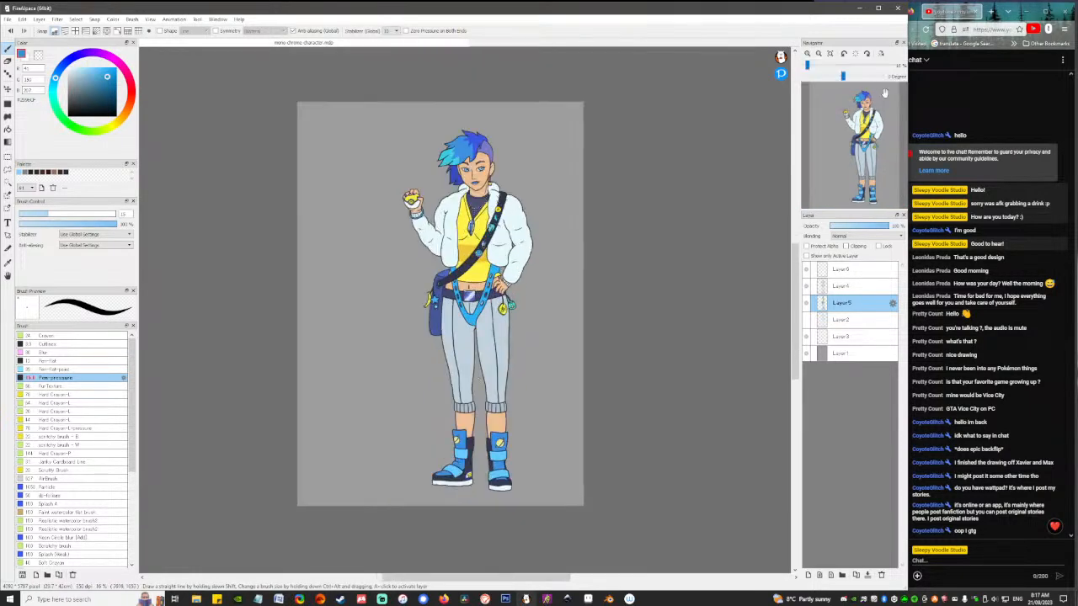
{"action": "left_click_drag", "start_coordinate": [811, 66], "coordinate": [813, 69]}
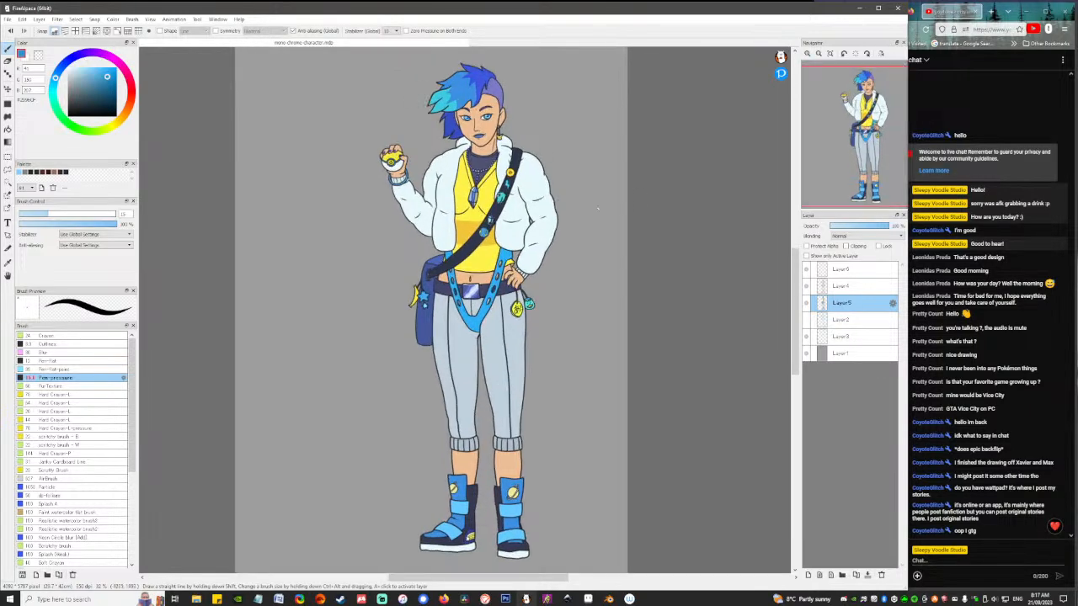
{"action": "left_click_drag", "start_coordinate": [601, 209], "coordinate": [597, 219]}
{"action": "left_click", "coordinate": [7, 19]}
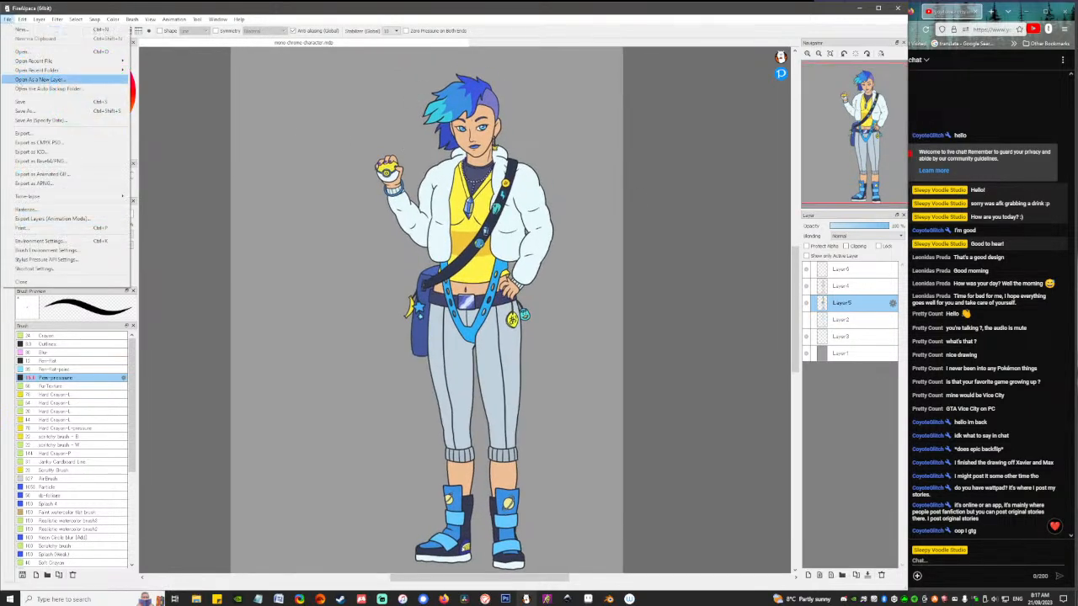
{"action": "left_click", "coordinate": [7, 19]}
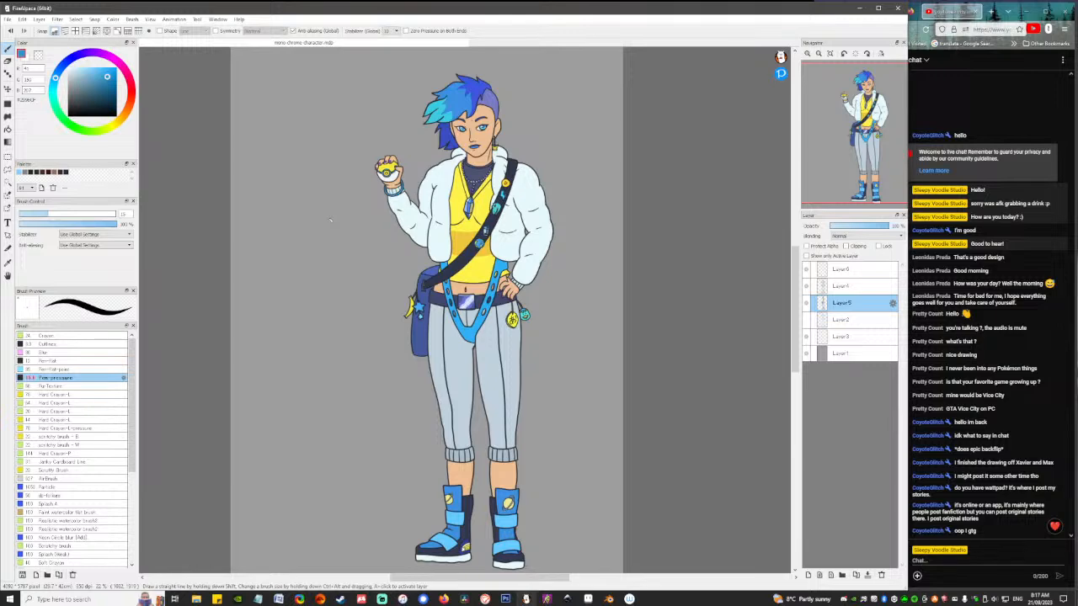
Draw a dividing line across the hip bag's lower end in a darker shade of its sampled navy and fill the section below.
{"action": "scroll", "coordinate": [395, 336], "scroll_direction": "up", "scroll_amount": 3}
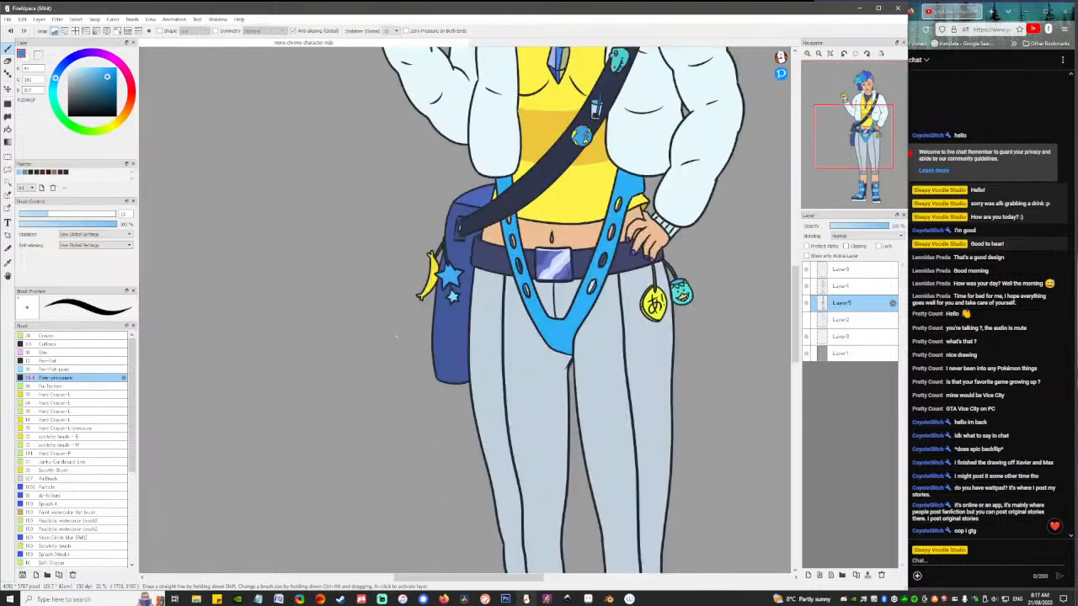
{"action": "left_click_drag", "start_coordinate": [395, 336], "coordinate": [340, 337]}
{"action": "left_click", "coordinate": [401, 341], "text": "alt"}
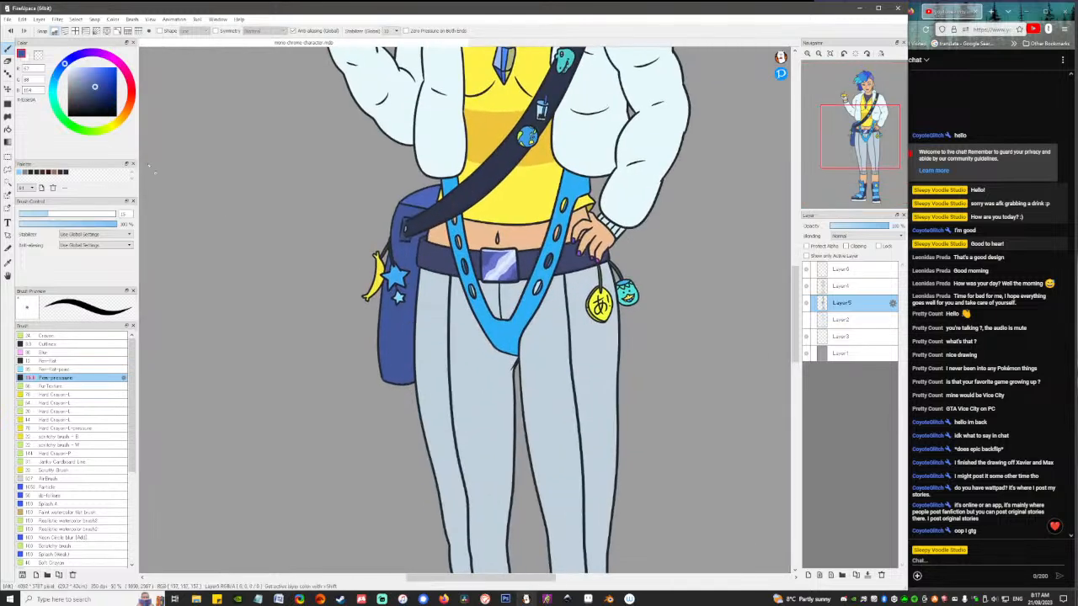
{"action": "left_click", "coordinate": [91, 100]}
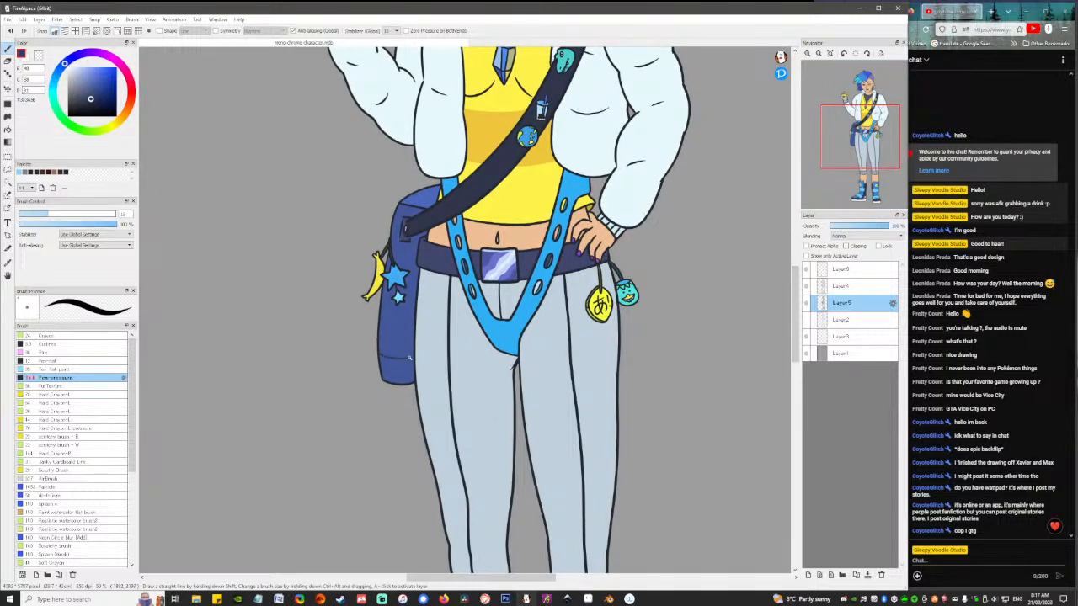
{"action": "key", "text": "g"}
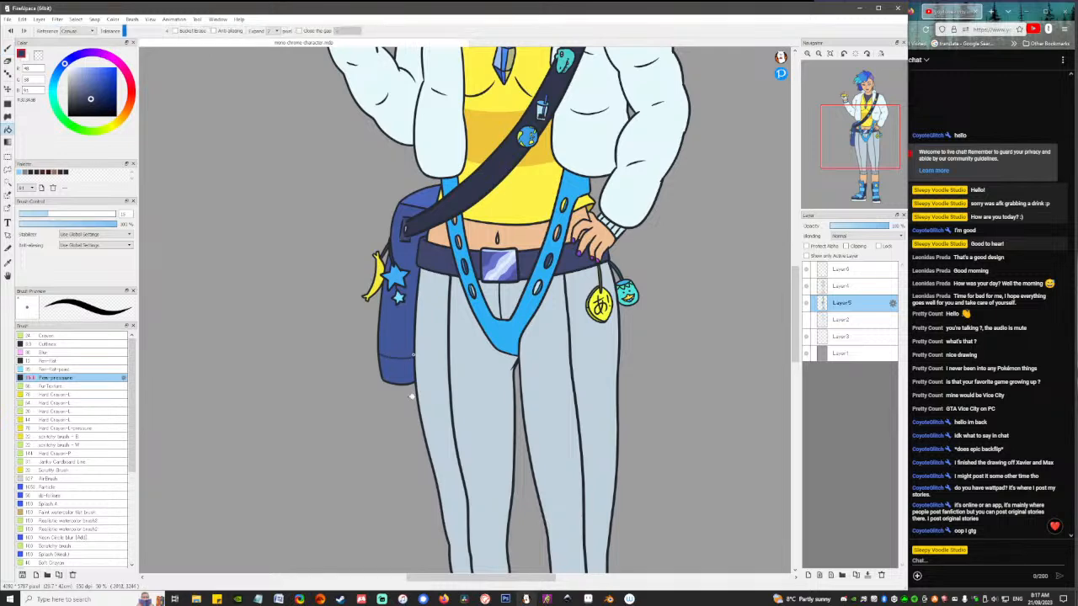
{"action": "left_click", "coordinate": [402, 365]}
Sample the wristband's blue on the raised arm, shift its hue towards deeper blue and fill the wristband with it.
{"action": "scroll", "coordinate": [557, 421], "scroll_direction": "down", "scroll_amount": 3}
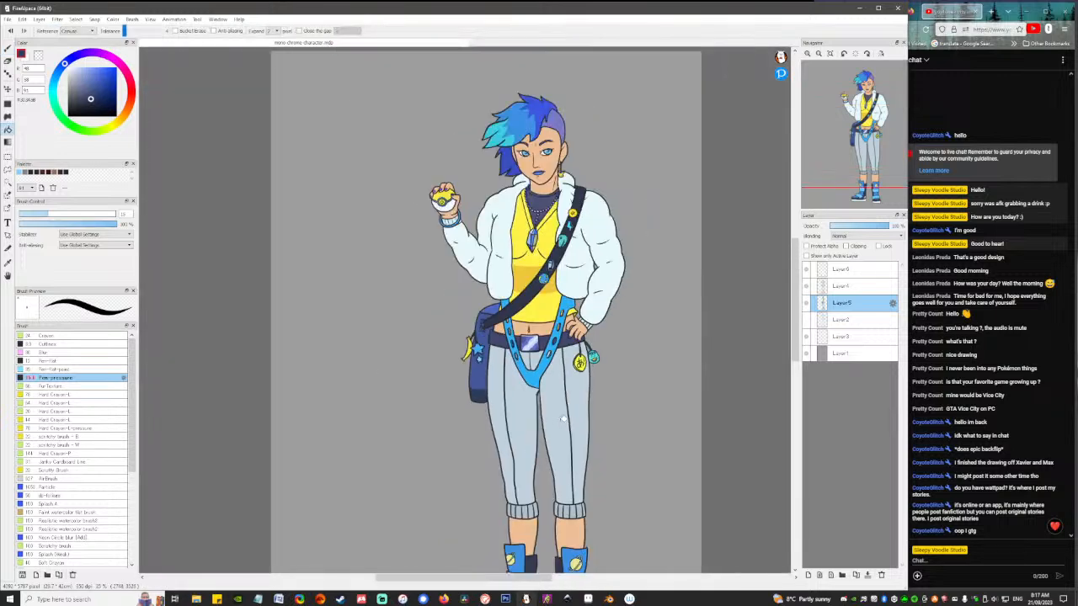
{"action": "scroll", "coordinate": [517, 288], "scroll_direction": "up", "scroll_amount": 1}
{"action": "scroll", "coordinate": [523, 290], "scroll_direction": "up", "scroll_amount": 2}
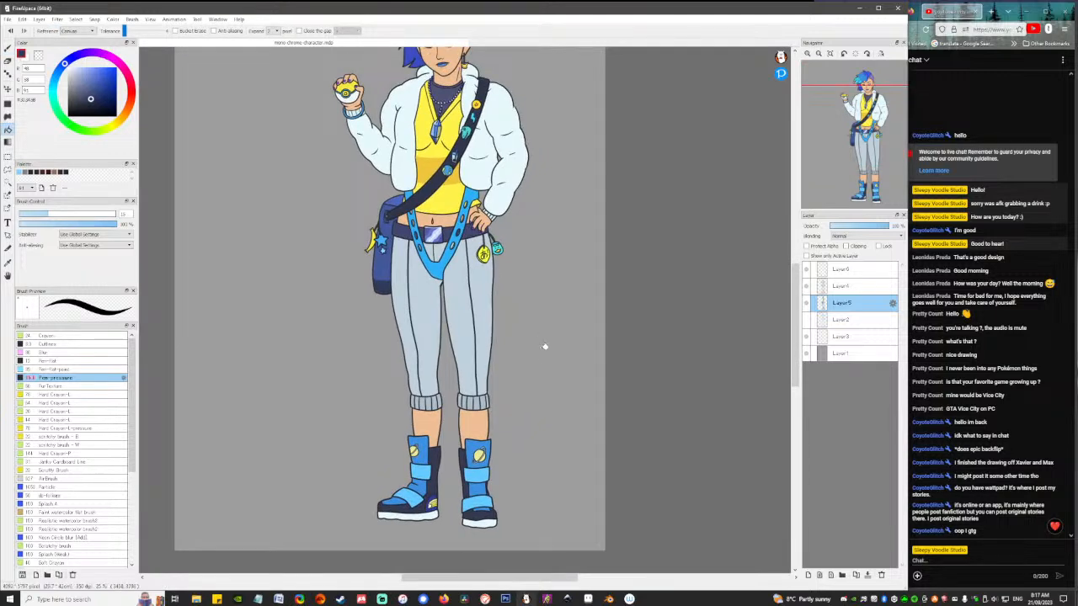
{"action": "scroll", "coordinate": [448, 340], "scroll_direction": "down", "scroll_amount": 1}
{"action": "scroll", "coordinate": [447, 340], "scroll_direction": "up", "scroll_amount": 3}
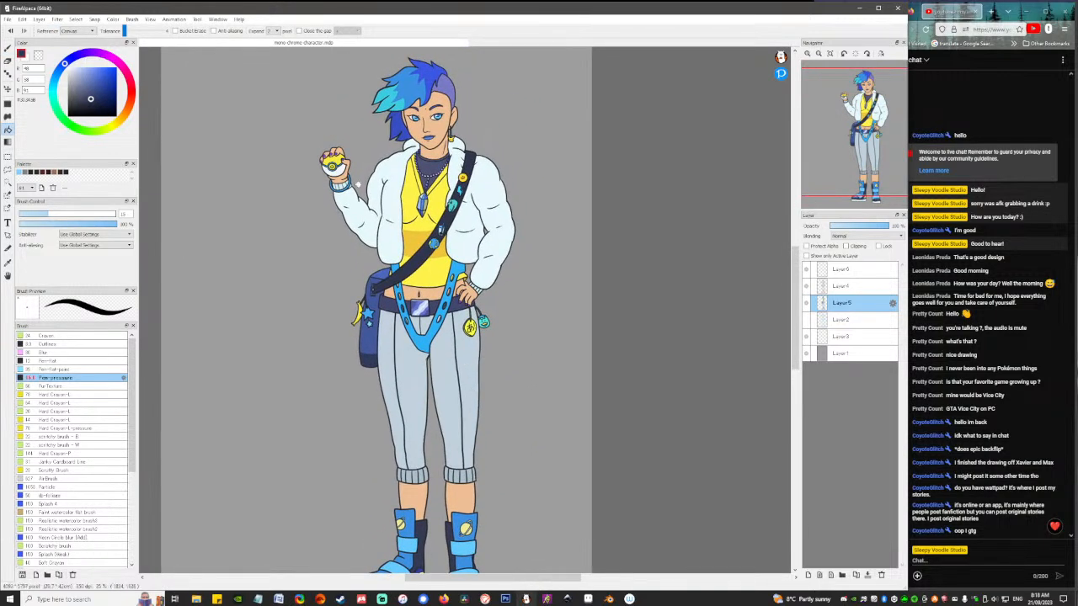
{"action": "scroll", "coordinate": [345, 183], "scroll_direction": "up", "scroll_amount": 4}
{"action": "left_click_drag", "start_coordinate": [340, 253], "coordinate": [414, 409]}
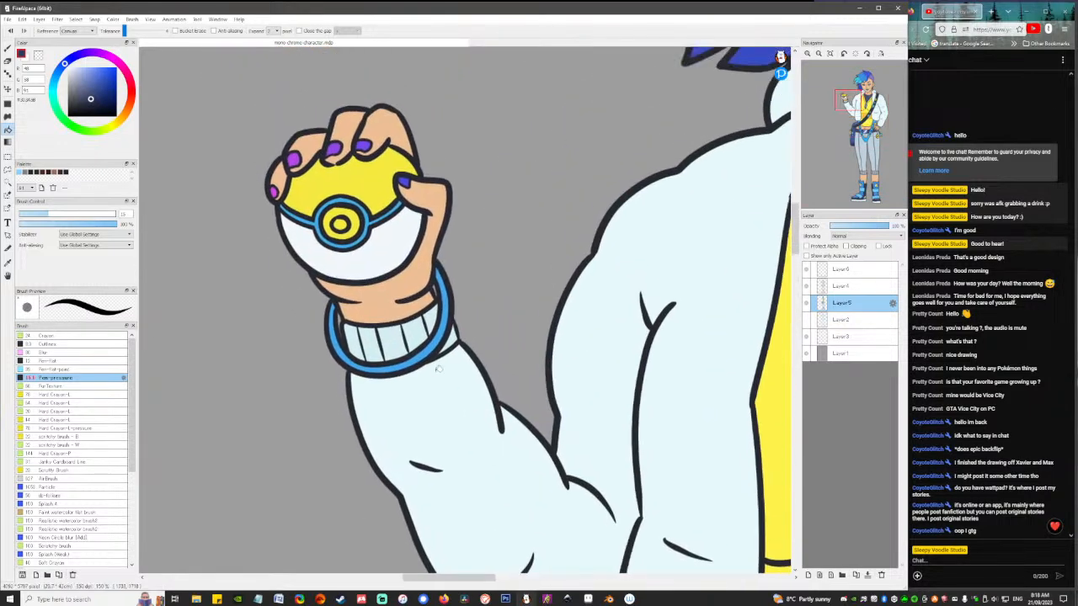
{"action": "left_click", "coordinate": [427, 348], "text": "alt"}
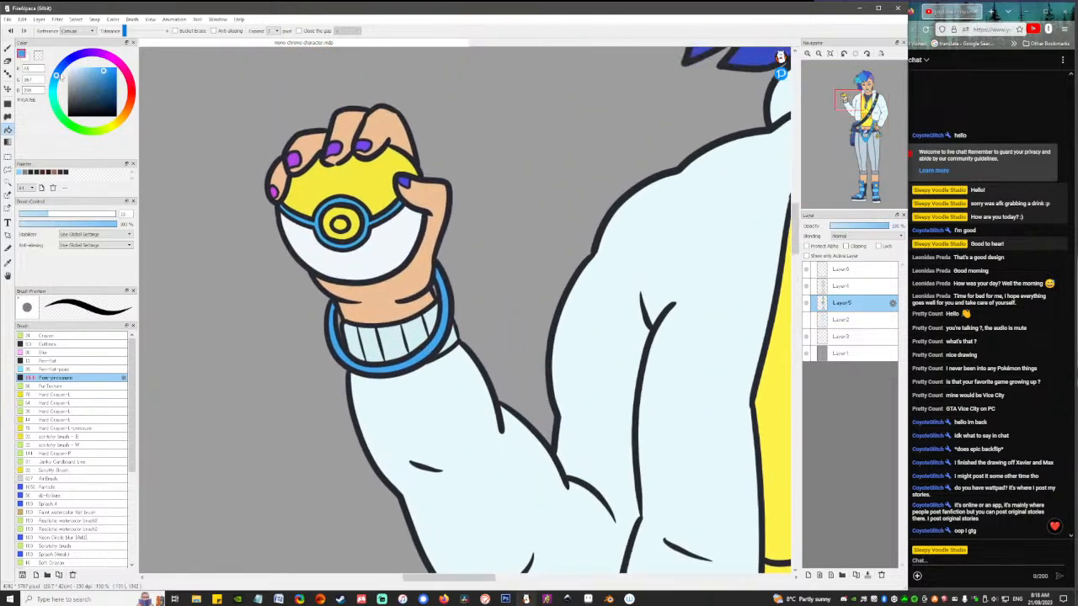
{"action": "left_click_drag", "start_coordinate": [58, 77], "coordinate": [59, 71]}
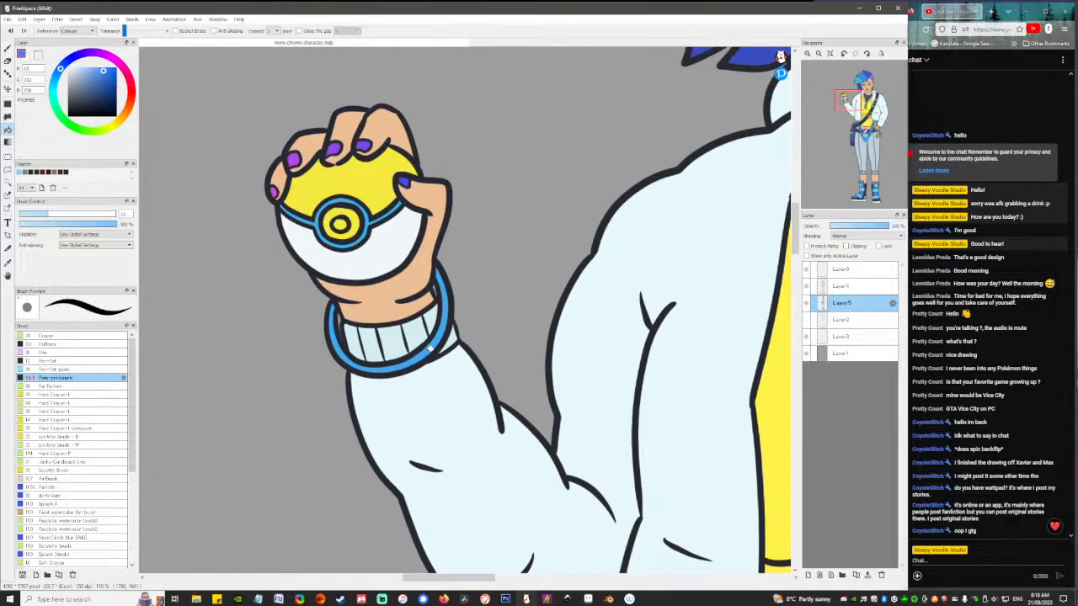
{"action": "left_click", "coordinate": [442, 349]}
Brush lighter and darker blue shading and pale highlights along the wristband of the raised arm.
{"action": "key", "text": "b"}
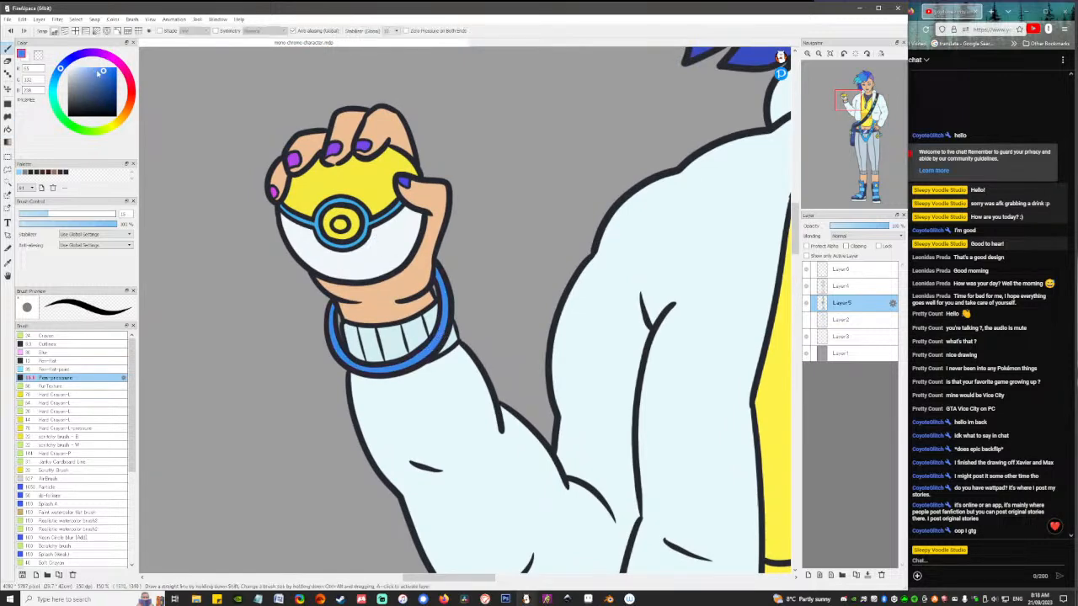
{"action": "left_click_drag", "start_coordinate": [99, 74], "coordinate": [96, 66]}
{"action": "mouse_move", "coordinate": [329, 323]}
{"action": "left_mouse_down"}
{"action": "mouse_move", "coordinate": [333, 308]}
{"action": "mouse_move", "coordinate": [335, 337]}
{"action": "mouse_move", "coordinate": [354, 363]}
{"action": "mouse_move", "coordinate": [442, 274]}
{"action": "mouse_move", "coordinate": [444, 320]}
{"action": "left_mouse_up"}
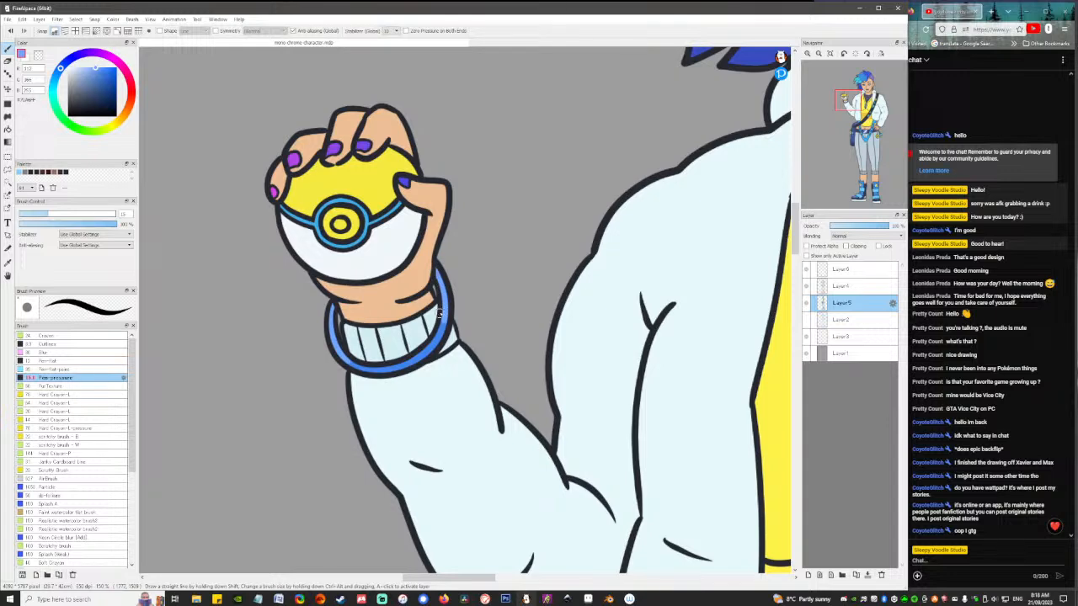
{"action": "left_click", "coordinate": [103, 72]}
{"action": "left_click", "coordinate": [105, 80]}
{"action": "left_click", "coordinate": [82, 65]}
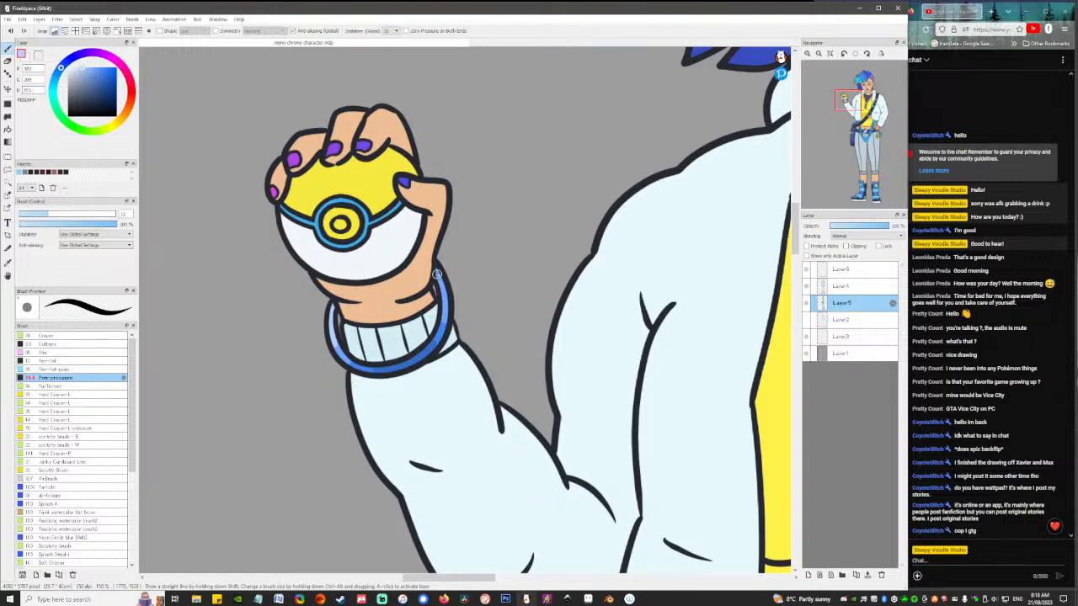
{"action": "left_click", "coordinate": [76, 67]}
Examine the upper body's colours from the raised wristband to the face, pendant and strap badges.
{"action": "scroll", "coordinate": [352, 381], "scroll_direction": "down", "scroll_amount": 6}
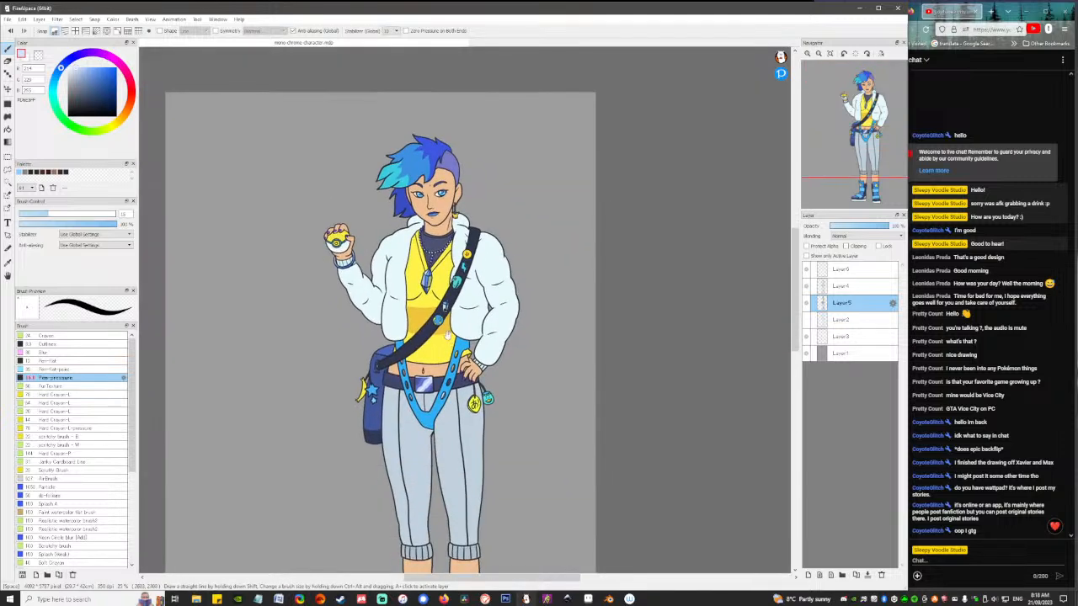
{"action": "scroll", "coordinate": [433, 333], "scroll_direction": "up", "scroll_amount": 3}
{"action": "scroll", "coordinate": [572, 264], "scroll_direction": "up", "scroll_amount": 4}
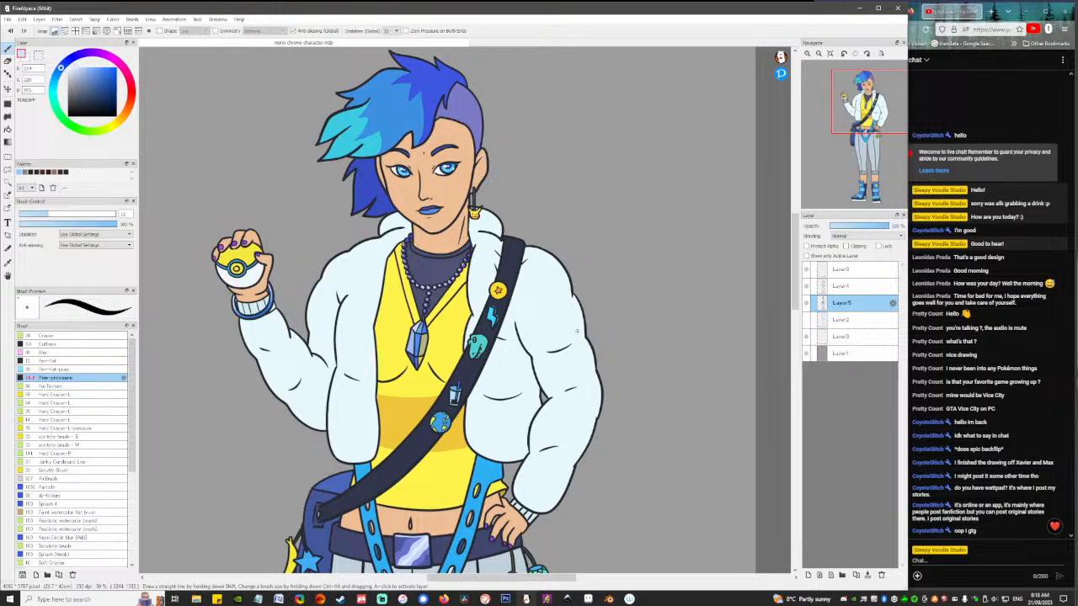
{"action": "scroll", "coordinate": [459, 181], "scroll_direction": "down", "scroll_amount": 1}
{"action": "scroll", "coordinate": [459, 181], "scroll_direction": "up", "scroll_amount": 2}
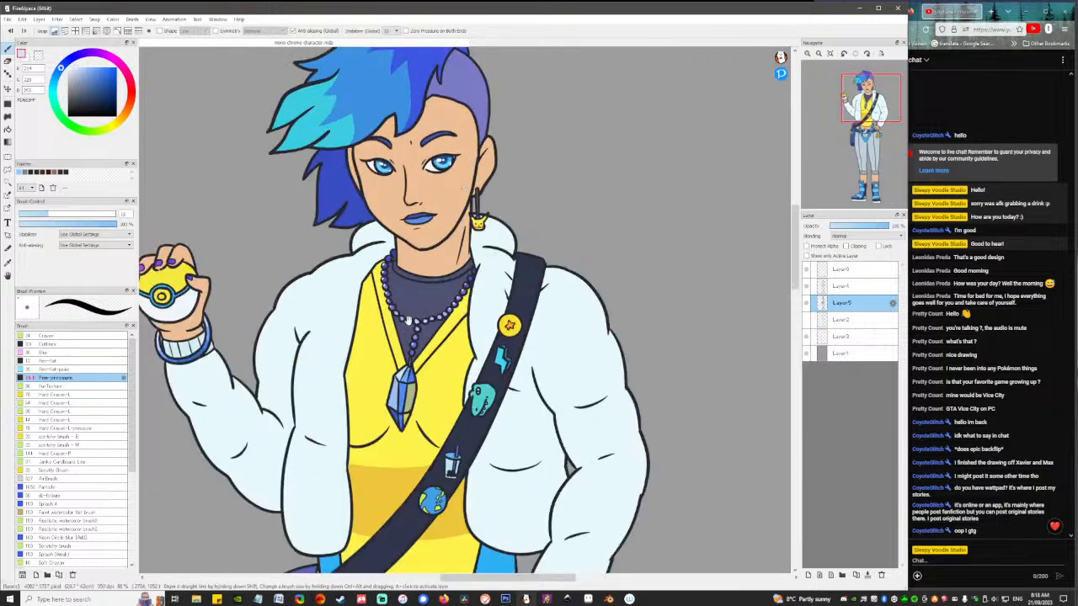
{"action": "left_click_drag", "start_coordinate": [528, 301], "coordinate": [525, 370]}
Sample the iris's light blue, shift it towards a brighter cyan and paint eyeliner along both upper eyelids.
{"action": "right_click", "coordinate": [425, 222]}
{"action": "scroll", "coordinate": [426, 222], "scroll_direction": "up", "scroll_amount": 2}
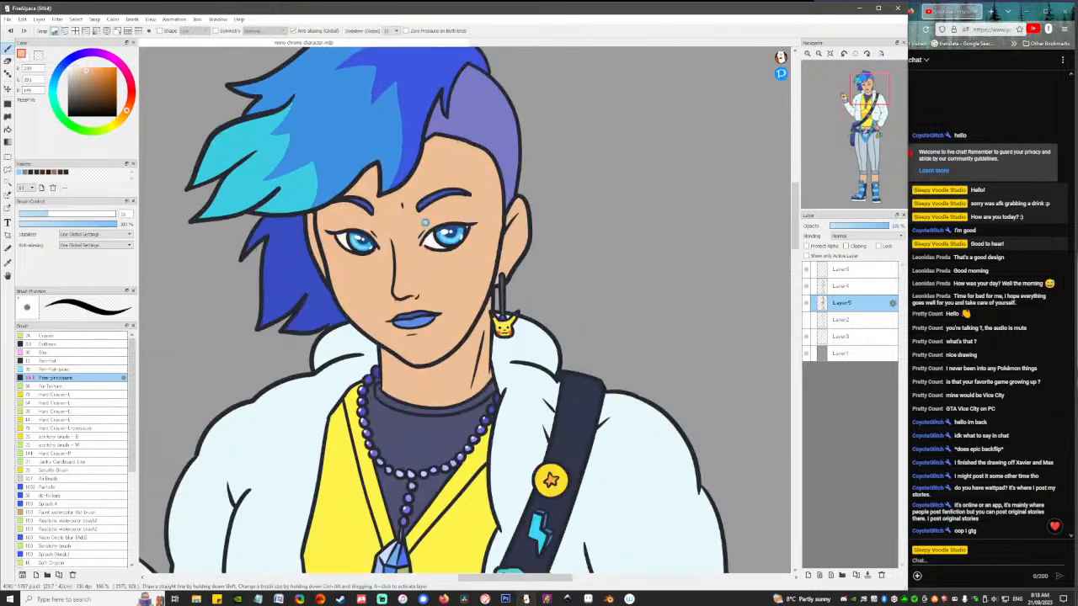
{"action": "right_click", "coordinate": [457, 253]}
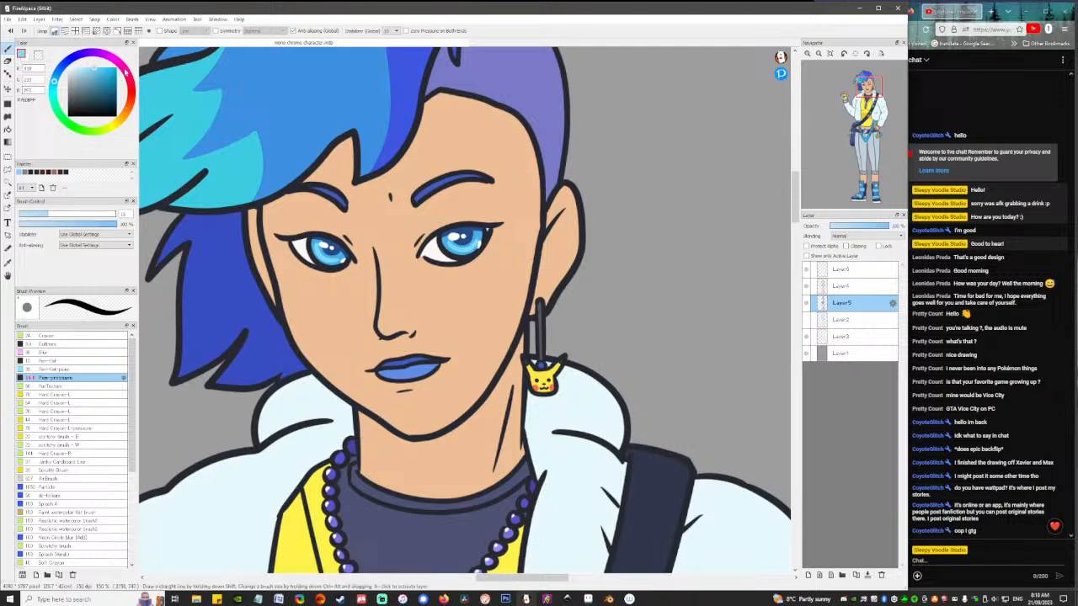
{"action": "left_click_drag", "start_coordinate": [106, 72], "coordinate": [97, 48]}
{"action": "left_click_drag", "start_coordinate": [53, 81], "coordinate": [53, 84]}
{"action": "mouse_move", "coordinate": [418, 251]}
{"action": "left_mouse_down"}
{"action": "mouse_move", "coordinate": [439, 223]}
{"action": "mouse_move", "coordinate": [500, 217]}
{"action": "left_mouse_up"}
{"action": "key", "text": "ctrl+z"}
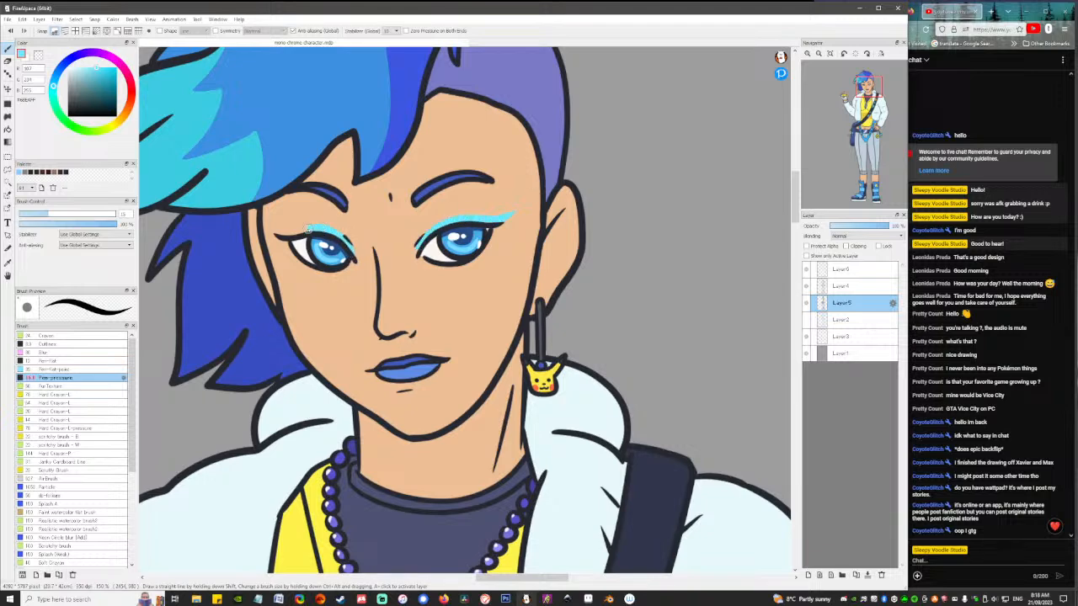
{"action": "left_click_drag", "start_coordinate": [290, 233], "coordinate": [268, 227]}
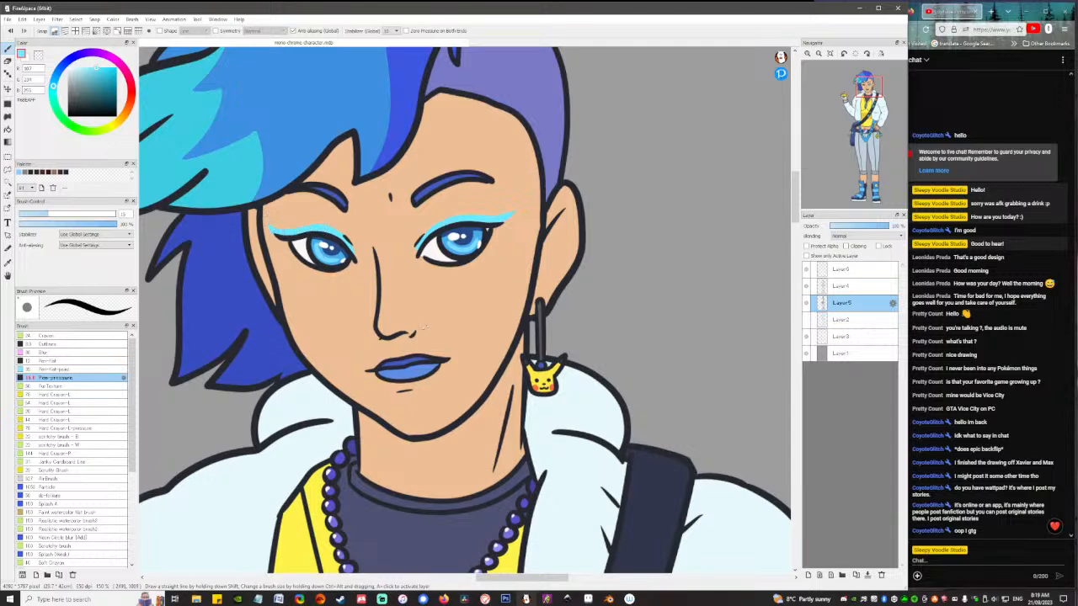
Brush a small light cyan highlight onto the middle of the lower lip.
{"action": "scroll", "coordinate": [437, 326], "scroll_direction": "down", "scroll_amount": 5}
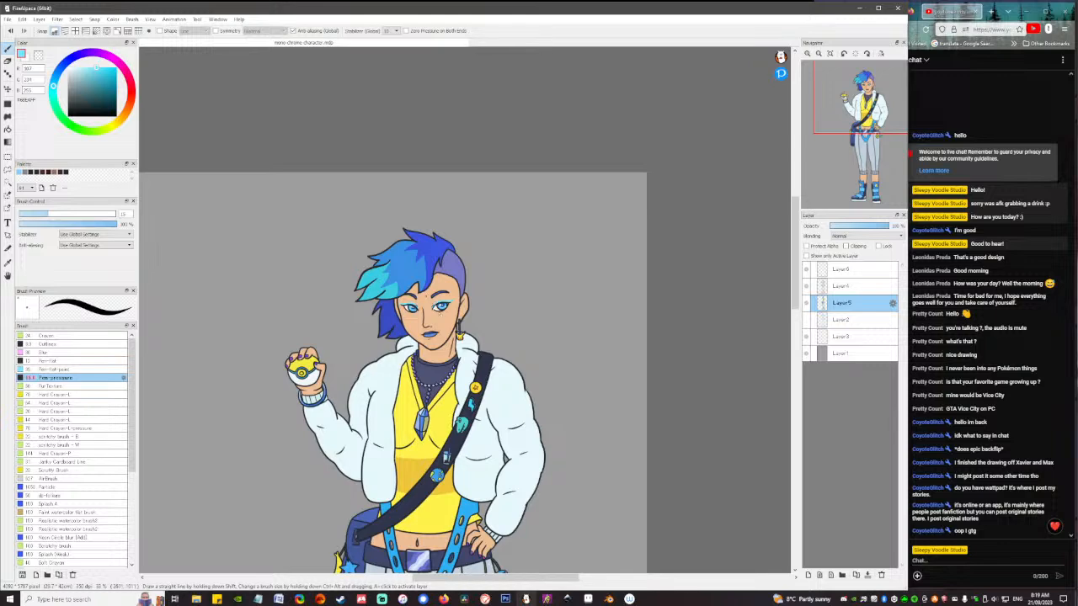
{"action": "scroll", "coordinate": [430, 304], "scroll_direction": "up", "scroll_amount": 4}
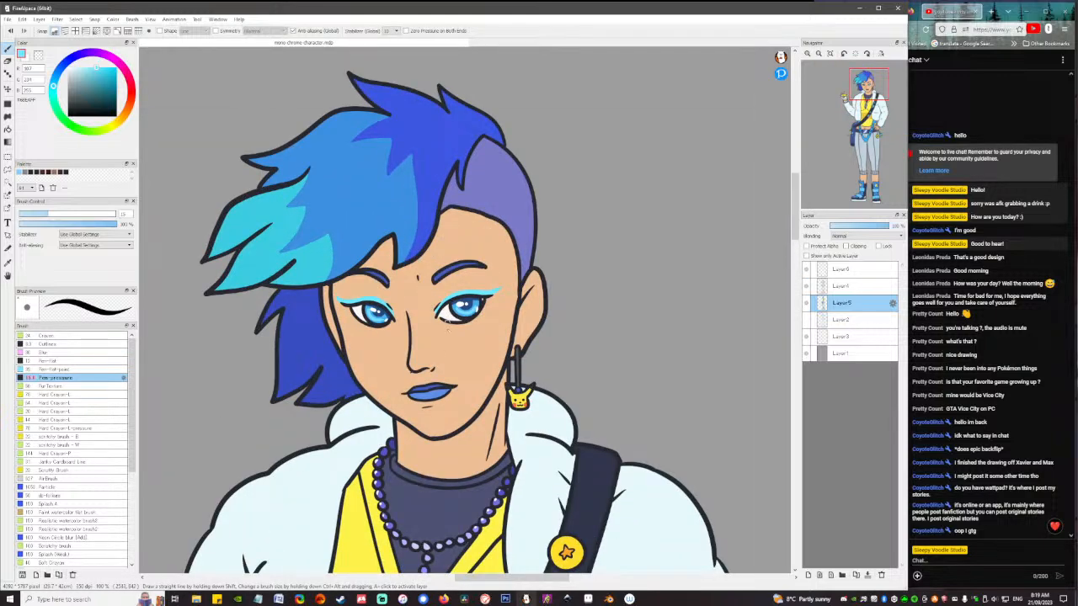
{"action": "key", "text": "space"}
{"action": "left_click_drag", "start_coordinate": [438, 438], "coordinate": [428, 403]}
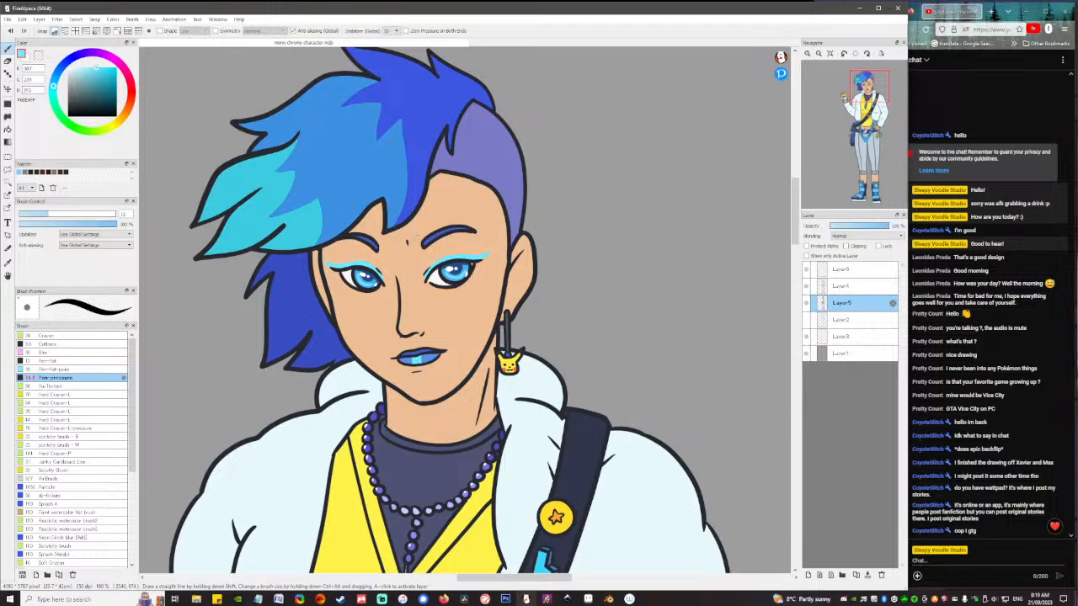
Look through the installed brushes, open the Brush Store and filter its brushes by the Effect category.
{"action": "left_click_drag", "start_coordinate": [133, 467], "coordinate": [136, 557]}
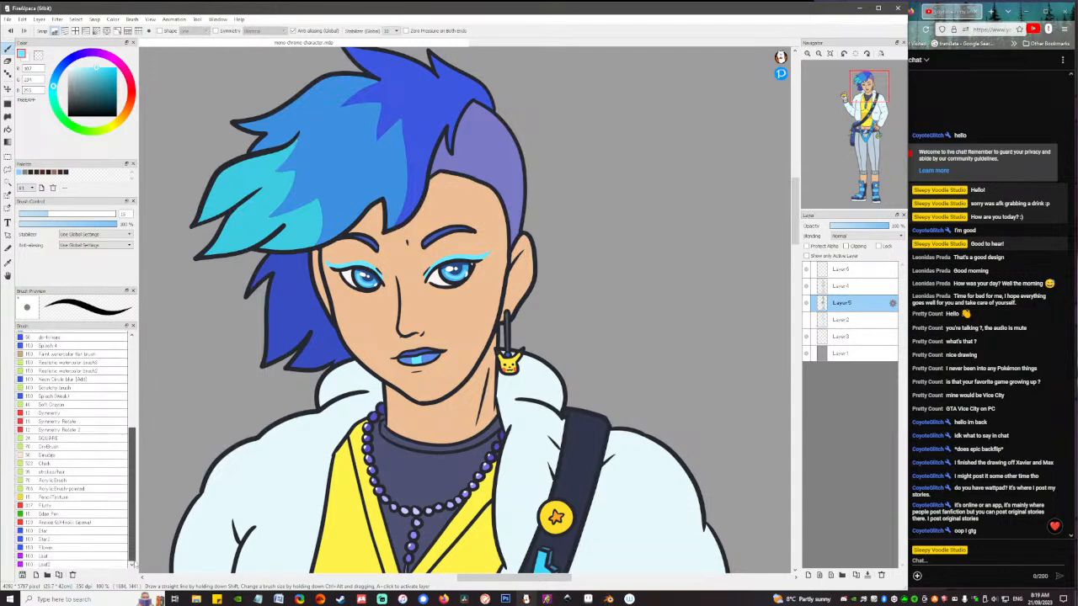
{"action": "left_click_drag", "start_coordinate": [131, 537], "coordinate": [130, 388]}
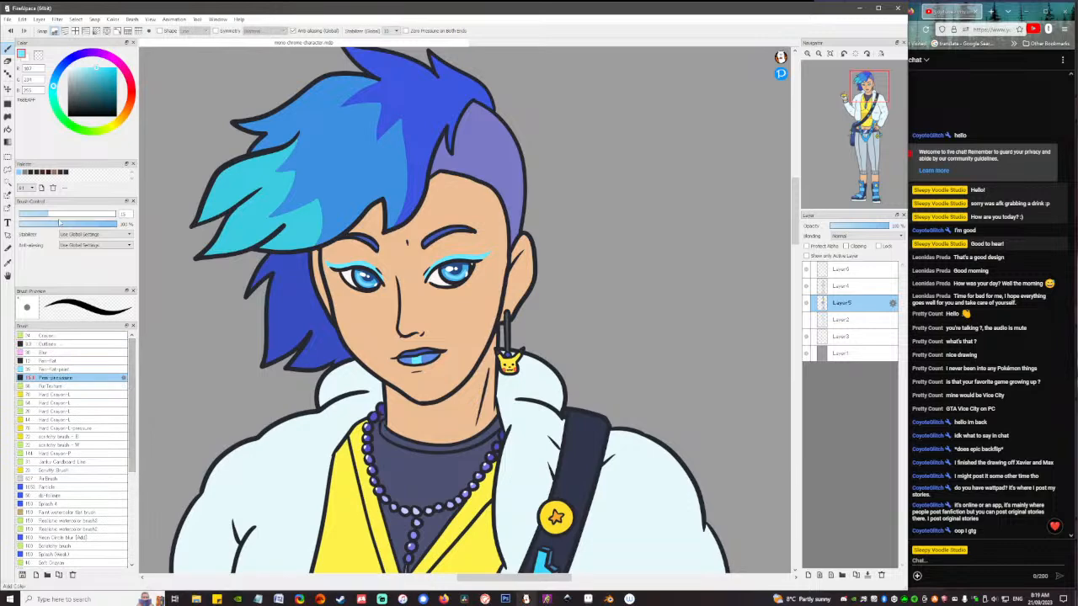
{"action": "left_click", "coordinate": [8, 19]}
{"action": "left_click", "coordinate": [27, 102]}
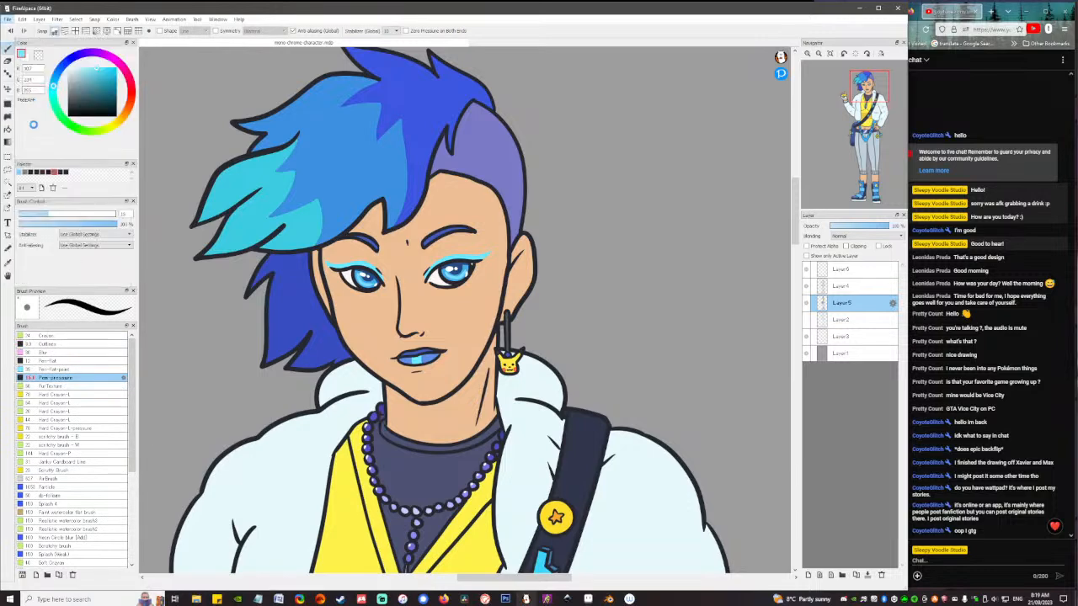
{"action": "left_click", "coordinate": [23, 575]}
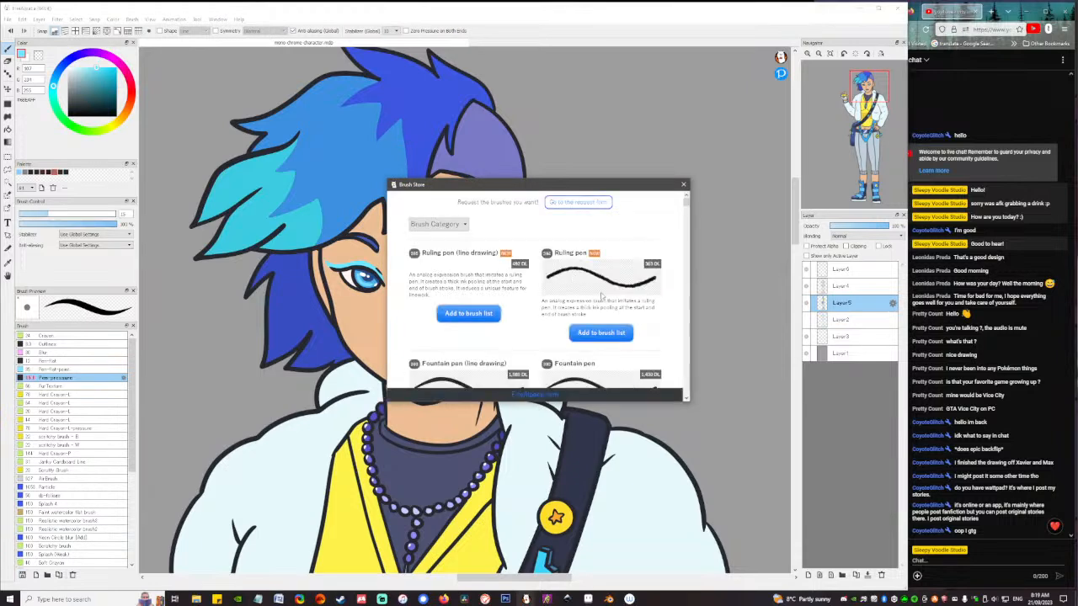
{"action": "left_click_drag", "start_coordinate": [607, 402], "coordinate": [624, 566]}
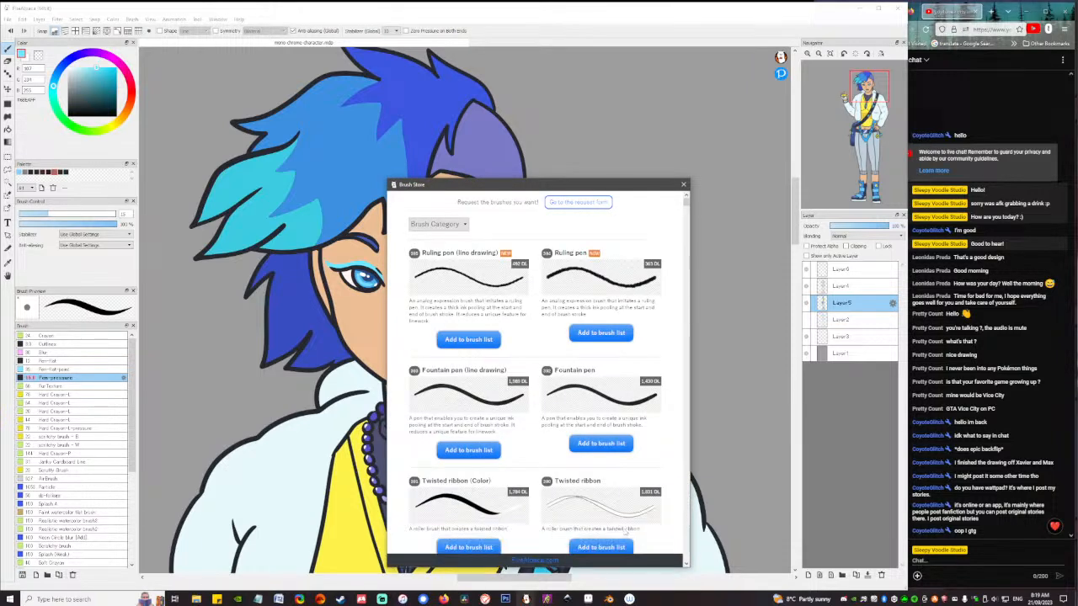
{"action": "left_click_drag", "start_coordinate": [579, 181], "coordinate": [510, 75]}
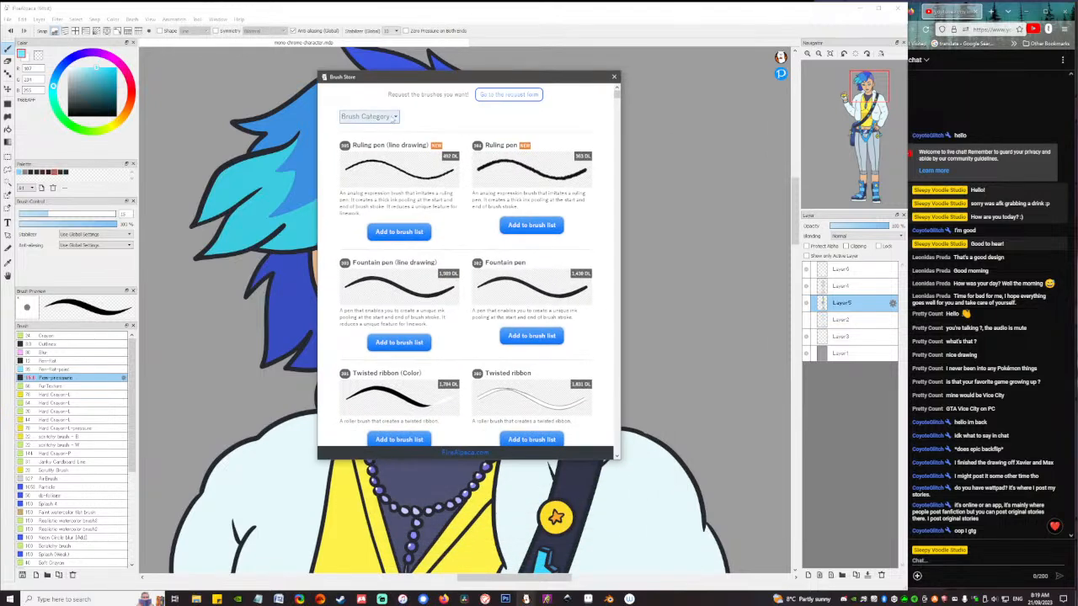
{"action": "left_click", "coordinate": [394, 118]}
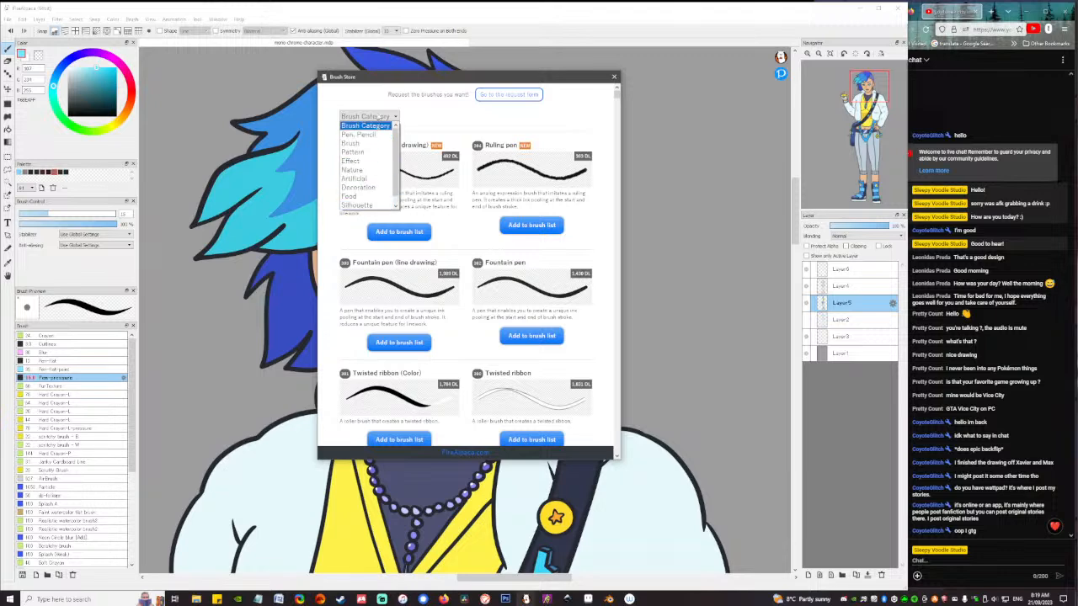
{"action": "left_click", "coordinate": [377, 168]}
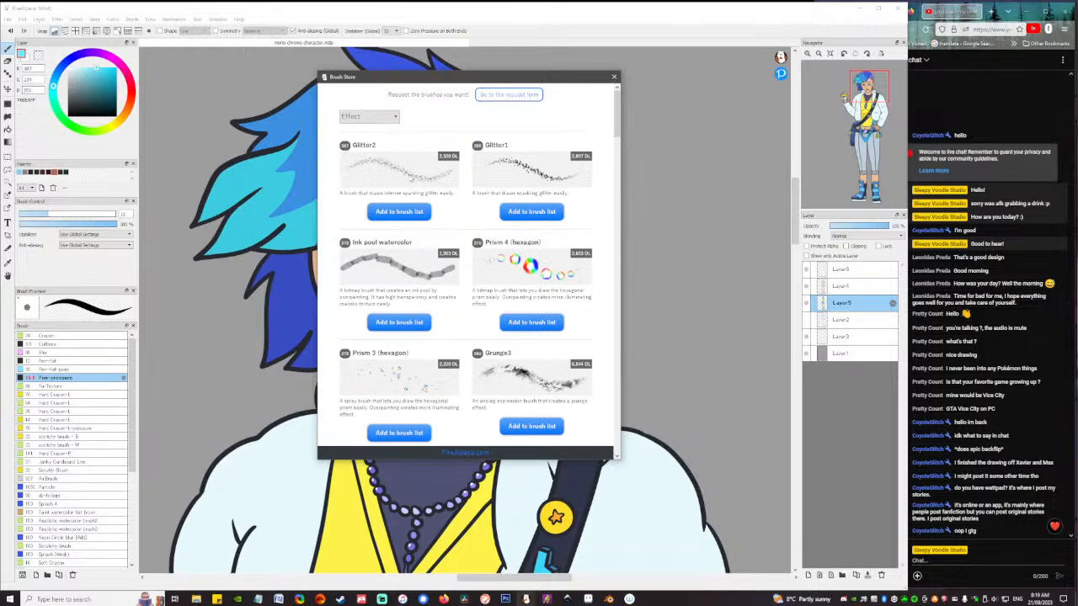
Add the Glitter2 and Glitter1 brushes to the brush list and close the Brush Store.
{"action": "left_click", "coordinate": [415, 212]}
{"action": "left_click", "coordinate": [532, 215]}
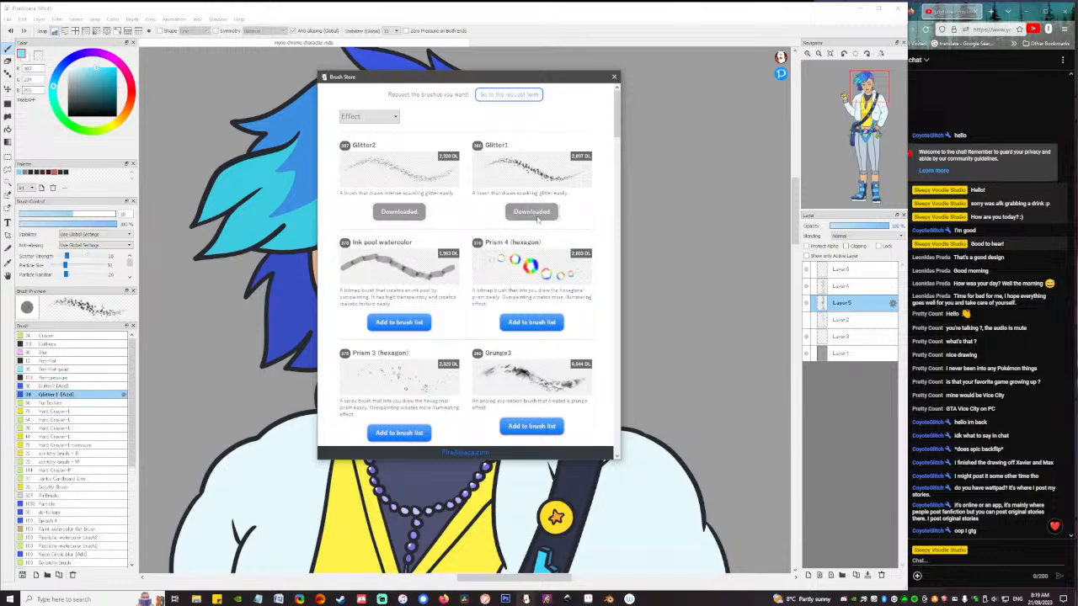
{"action": "scroll", "coordinate": [537, 221], "scroll_direction": "down", "scroll_amount": 3}
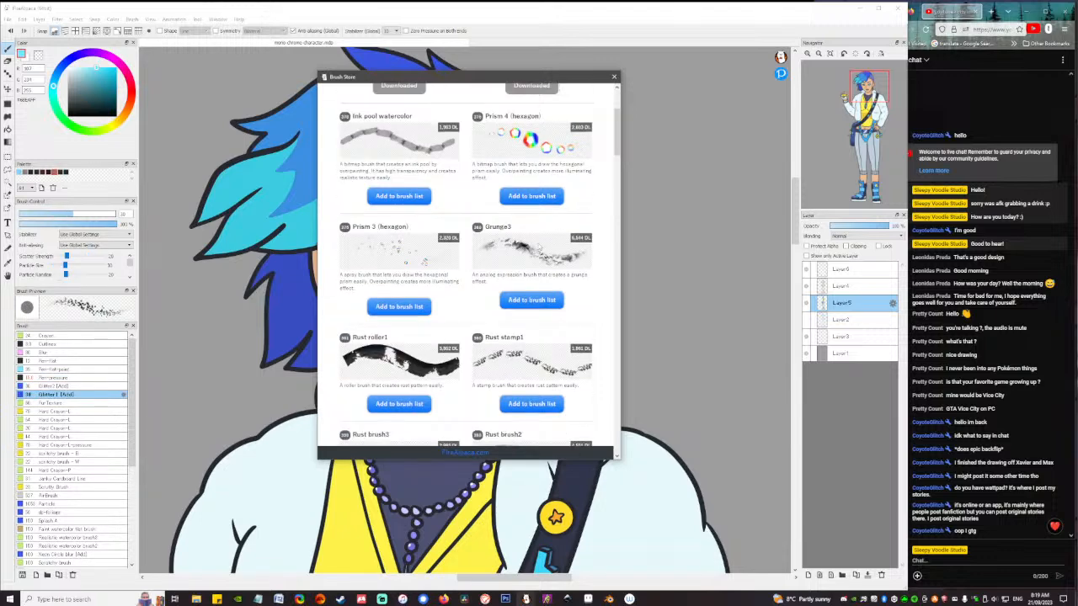
{"action": "scroll", "coordinate": [613, 133], "scroll_direction": "down", "scroll_amount": 6}
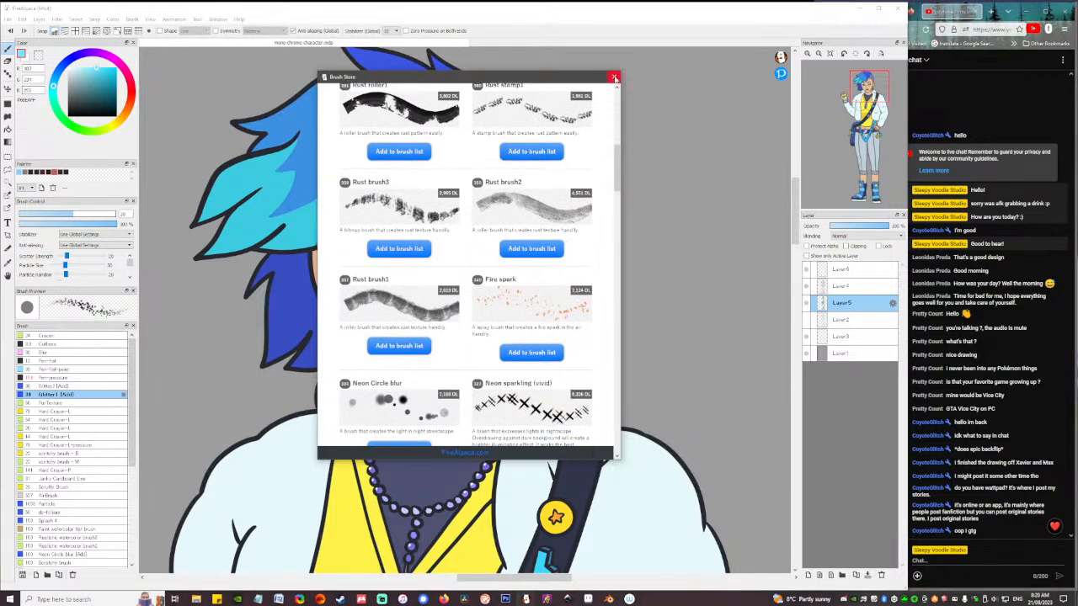
{"action": "left_click", "coordinate": [613, 77]}
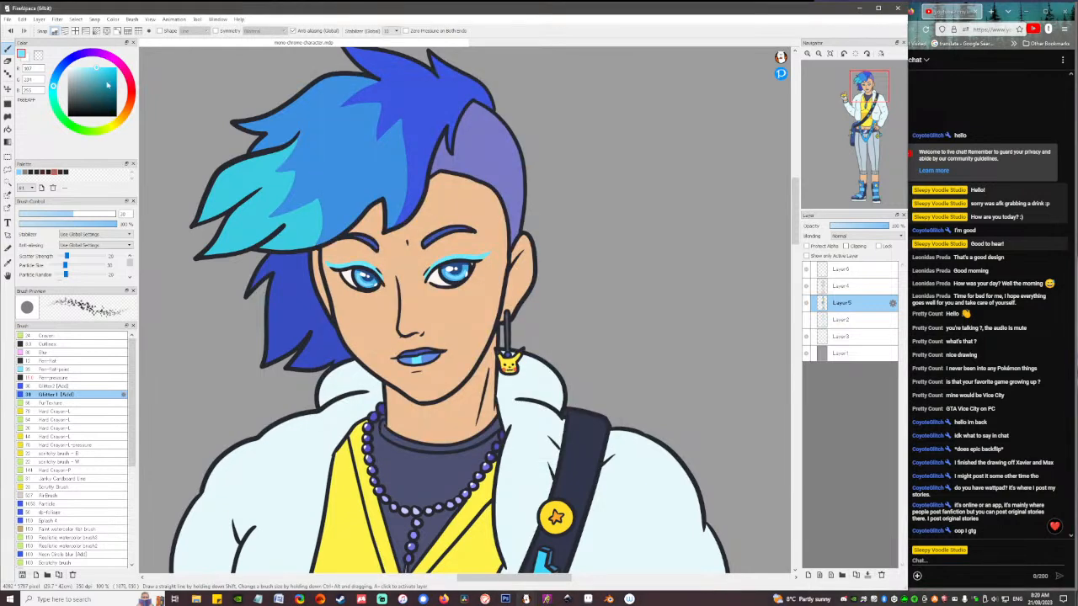
Try the Glitter1 and Glitter2 brushes in a stronger blue with test strokes on the face between the eyes.
{"action": "mouse_move", "coordinate": [107, 85]}
{"action": "left_mouse_down"}
{"action": "mouse_move", "coordinate": [111, 71]}
{"action": "mouse_move", "coordinate": [55, 82]}
{"action": "left_mouse_up"}
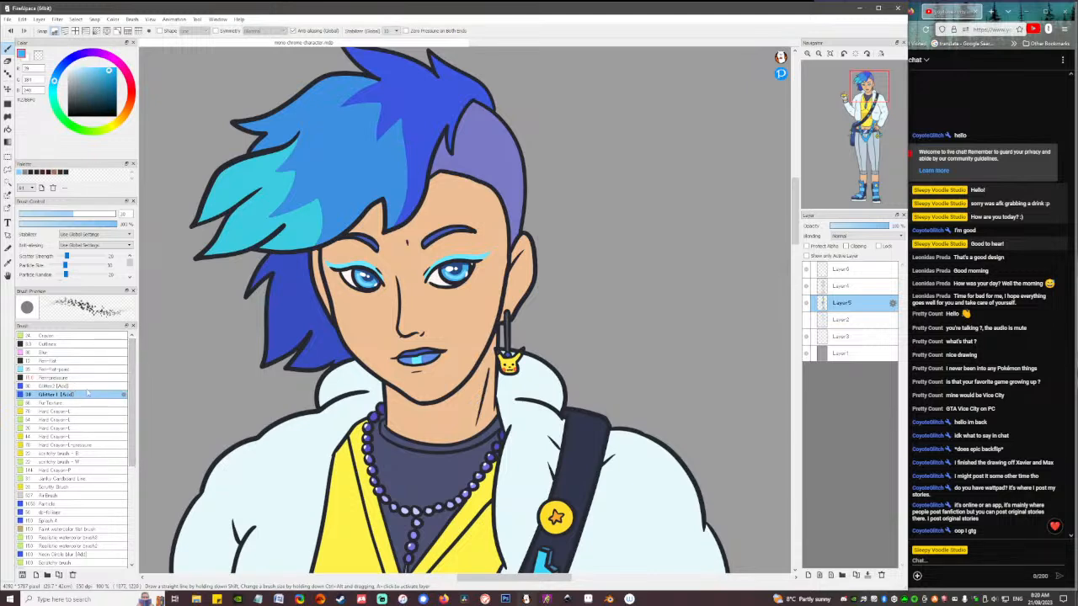
{"action": "mouse_move", "coordinate": [407, 255]}
{"action": "left_mouse_down"}
{"action": "mouse_move", "coordinate": [415, 289]}
{"action": "mouse_move", "coordinate": [451, 245]}
{"action": "left_mouse_up"}
{"action": "key", "text": "ctrl+z"}
{"action": "left_click", "coordinate": [83, 387]}
{"action": "key", "text": "ctrl+z"}
{"action": "key", "text": "ctrl+z"}
{"action": "left_click", "coordinate": [80, 394]}
{"action": "key", "text": "ctrl+z"}
{"action": "scroll", "coordinate": [388, 261], "scroll_direction": "up", "scroll_amount": 2}
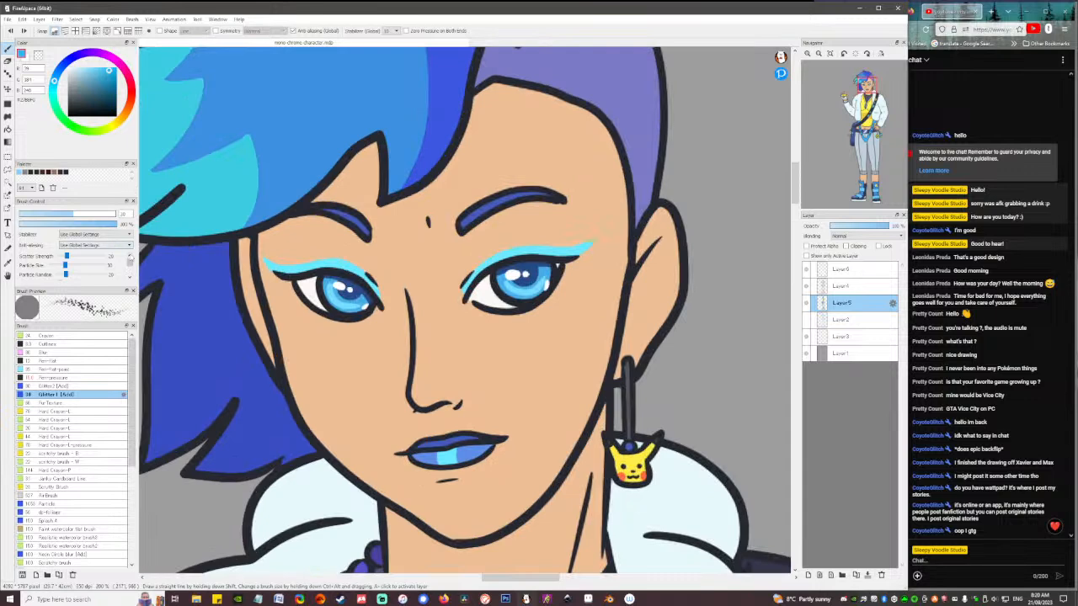
Set the Glitter1 brush's Color Jitter and Hue Jitter to about 37 each, undoing the test strokes above the eyes.
{"action": "left_click_drag", "start_coordinate": [129, 261], "coordinate": [130, 268]}
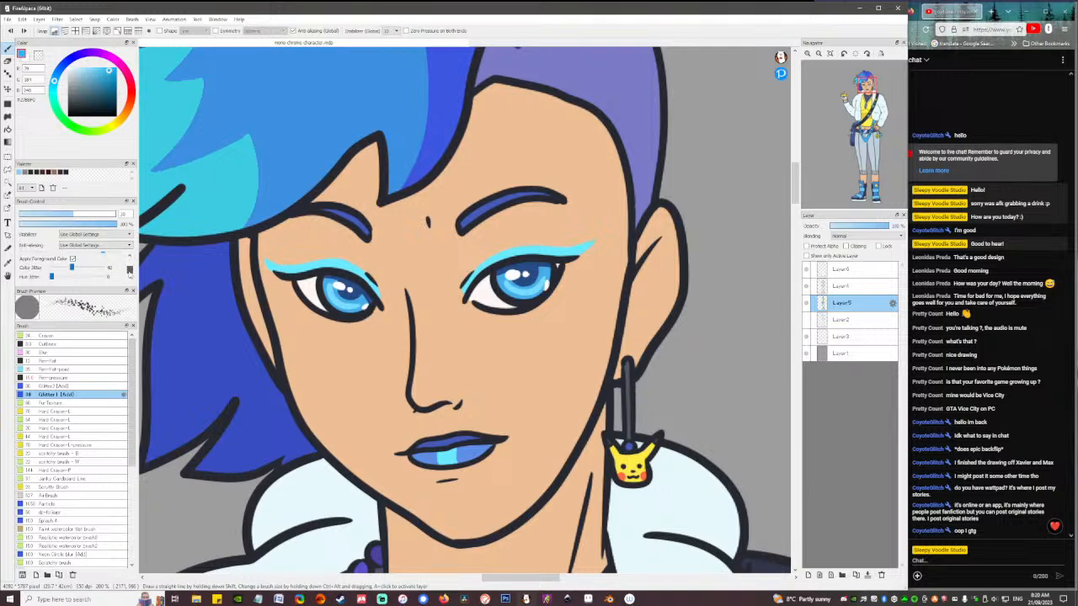
{"action": "mouse_move", "coordinate": [59, 278]}
{"action": "left_mouse_down"}
{"action": "mouse_move", "coordinate": [104, 276]}
{"action": "mouse_move", "coordinate": [50, 267]}
{"action": "left_mouse_up"}
{"action": "left_click_drag", "start_coordinate": [375, 291], "coordinate": [504, 244]}
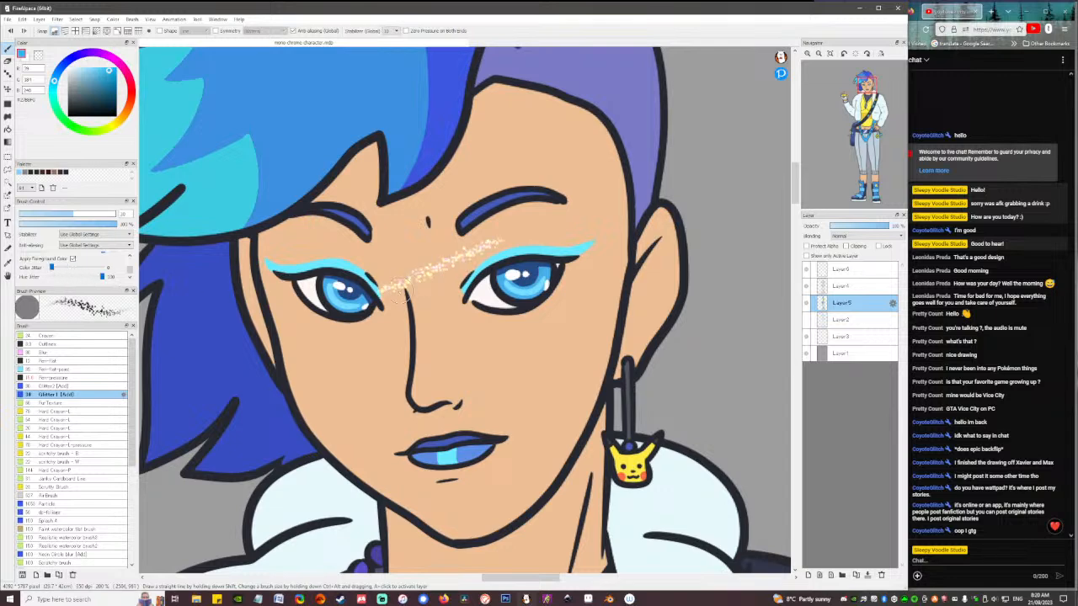
{"action": "key", "text": "ctrl+z"}
{"action": "left_click_drag", "start_coordinate": [101, 277], "coordinate": [71, 269]}
{"action": "left_click_drag", "start_coordinate": [399, 274], "coordinate": [514, 235]}
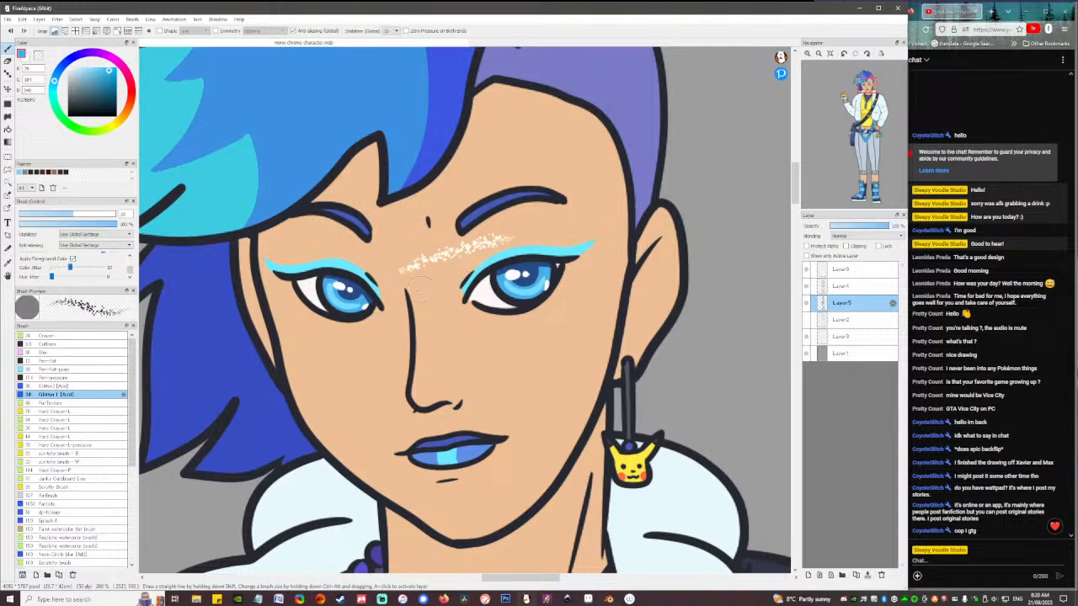
{"action": "key", "text": "ctrl+z"}
{"action": "left_click_drag", "start_coordinate": [52, 277], "coordinate": [70, 277]}
{"action": "left_click_drag", "start_coordinate": [440, 249], "coordinate": [537, 231]}
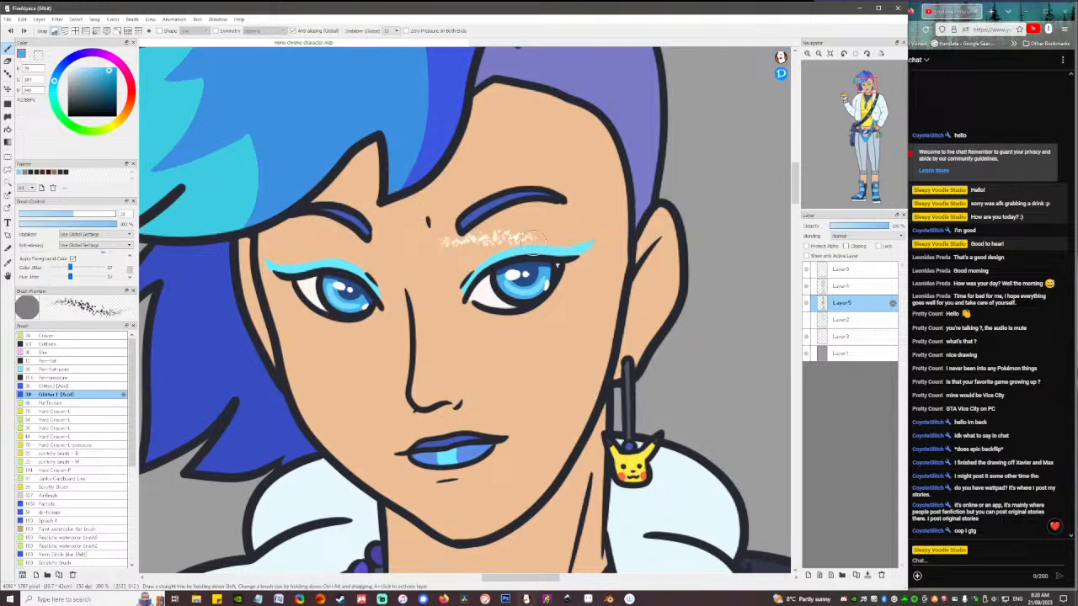
{"action": "key", "text": "ctrl+z"}
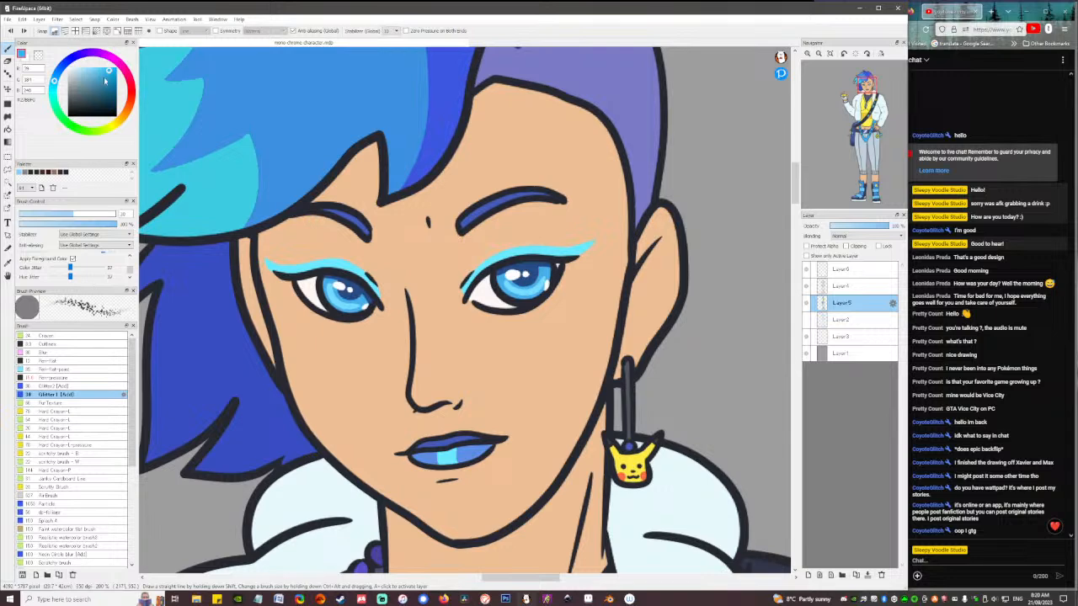
Try glitter in a more saturated blue over one iris and undo the strokes.
{"action": "left_click_drag", "start_coordinate": [106, 80], "coordinate": [109, 70]}
{"action": "mouse_move", "coordinate": [358, 289]}
{"action": "left_mouse_down"}
{"action": "mouse_move", "coordinate": [366, 315]}
{"action": "mouse_move", "coordinate": [423, 291]}
{"action": "mouse_move", "coordinate": [465, 293]}
{"action": "mouse_move", "coordinate": [341, 301]}
{"action": "mouse_move", "coordinate": [354, 301]}
{"action": "left_mouse_up"}
{"action": "key", "text": "ctrl+z"}
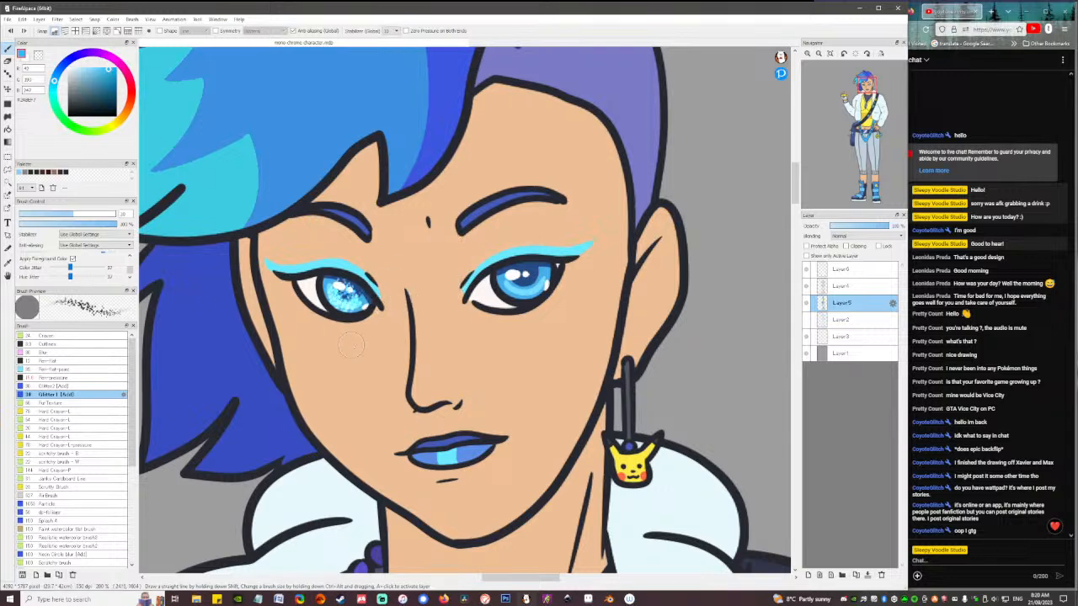
{"action": "key", "text": "ctrl+z"}
{"action": "key", "text": "ctrl+z"}
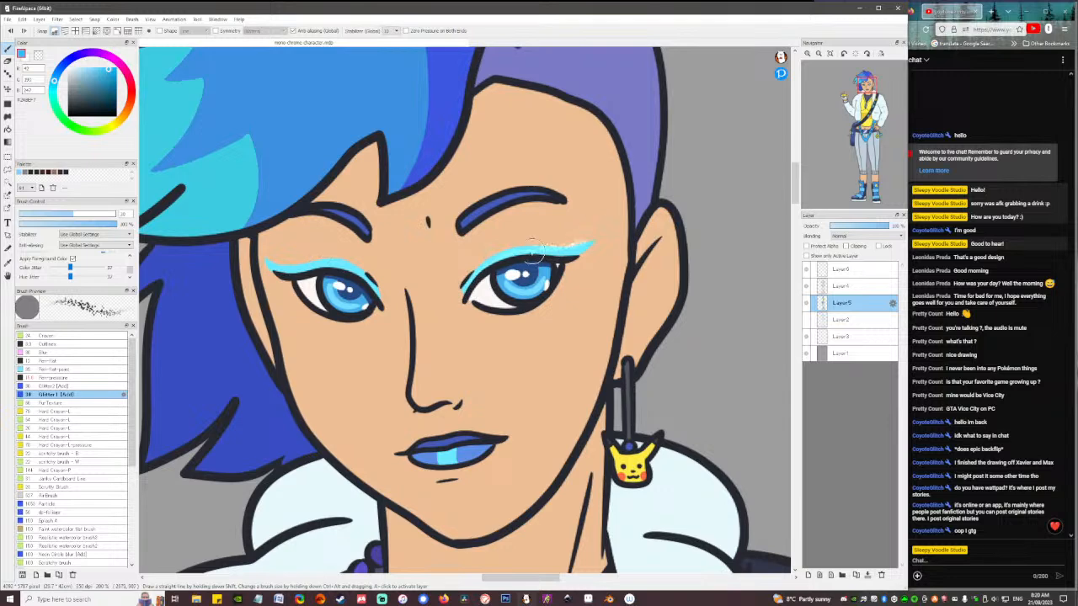
Brush blue glitter along the cyan eyeliner on both upper eyelids and over the lips.
{"action": "left_click_drag", "start_coordinate": [551, 252], "coordinate": [590, 241]}
{"action": "mouse_move", "coordinate": [467, 289]}
{"action": "left_mouse_down"}
{"action": "mouse_move", "coordinate": [515, 253]}
{"action": "mouse_move", "coordinate": [584, 245]}
{"action": "left_mouse_up"}
{"action": "mouse_move", "coordinate": [271, 264]}
{"action": "left_mouse_down"}
{"action": "mouse_move", "coordinate": [345, 266]}
{"action": "mouse_move", "coordinate": [375, 299]}
{"action": "left_mouse_up"}
{"action": "mouse_move", "coordinate": [271, 266]}
{"action": "left_mouse_down"}
{"action": "mouse_move", "coordinate": [339, 264]}
{"action": "mouse_move", "coordinate": [372, 295]}
{"action": "left_mouse_up"}
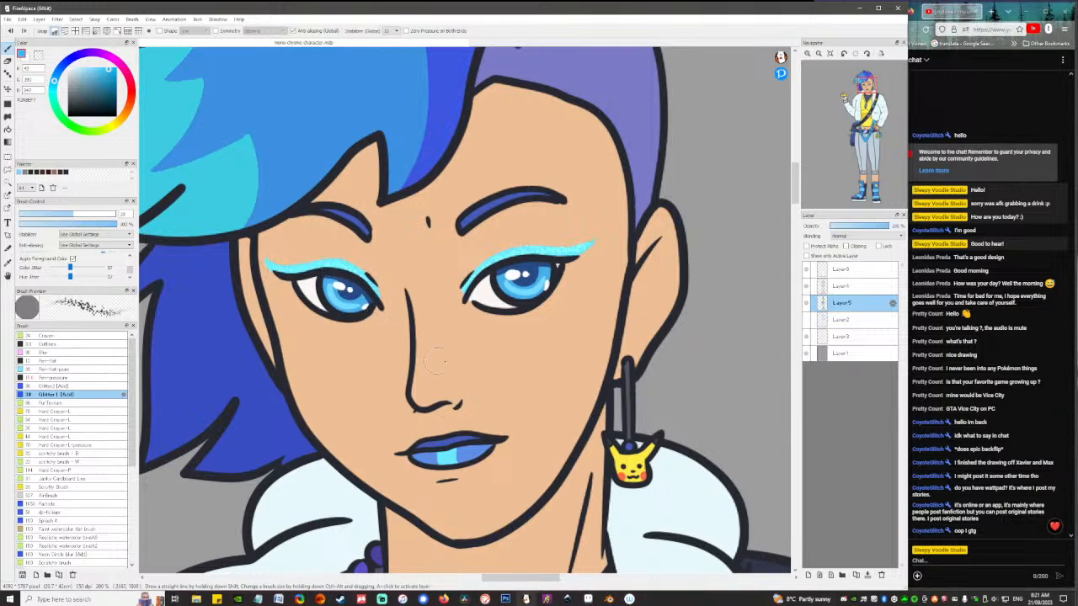
{"action": "mouse_move", "coordinate": [454, 450]}
{"action": "left_mouse_down"}
{"action": "mouse_move", "coordinate": [423, 454]}
{"action": "mouse_move", "coordinate": [482, 441]}
{"action": "mouse_move", "coordinate": [456, 460]}
{"action": "mouse_move", "coordinate": [419, 456]}
{"action": "mouse_move", "coordinate": [485, 445]}
{"action": "mouse_move", "coordinate": [474, 460]}
{"action": "mouse_move", "coordinate": [421, 453]}
{"action": "mouse_move", "coordinate": [487, 444]}
{"action": "mouse_move", "coordinate": [456, 474]}
{"action": "mouse_move", "coordinate": [419, 455]}
{"action": "mouse_move", "coordinate": [490, 443]}
{"action": "mouse_move", "coordinate": [463, 441]}
{"action": "mouse_move", "coordinate": [434, 472]}
{"action": "left_mouse_up"}
{"action": "mouse_move", "coordinate": [354, 278]}
{"action": "left_mouse_down"}
{"action": "mouse_move", "coordinate": [346, 290]}
{"action": "mouse_move", "coordinate": [324, 286]}
{"action": "mouse_move", "coordinate": [352, 297]}
{"action": "left_mouse_up"}
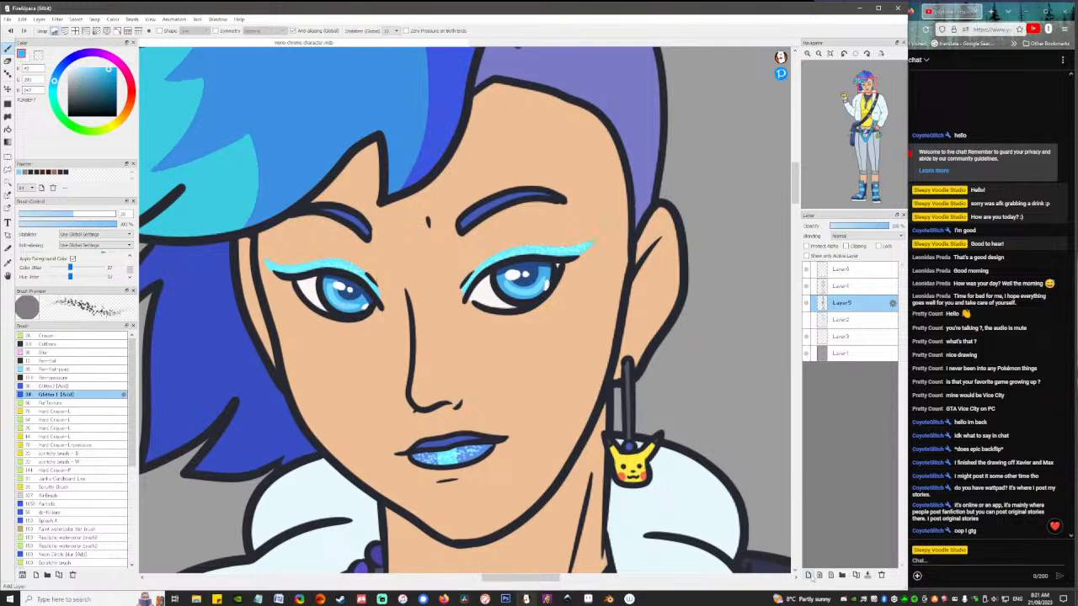
Add a new layer above the colour layer and undo it together with the glitter on the eyeliner and lips.
{"action": "left_click", "coordinate": [810, 577]}
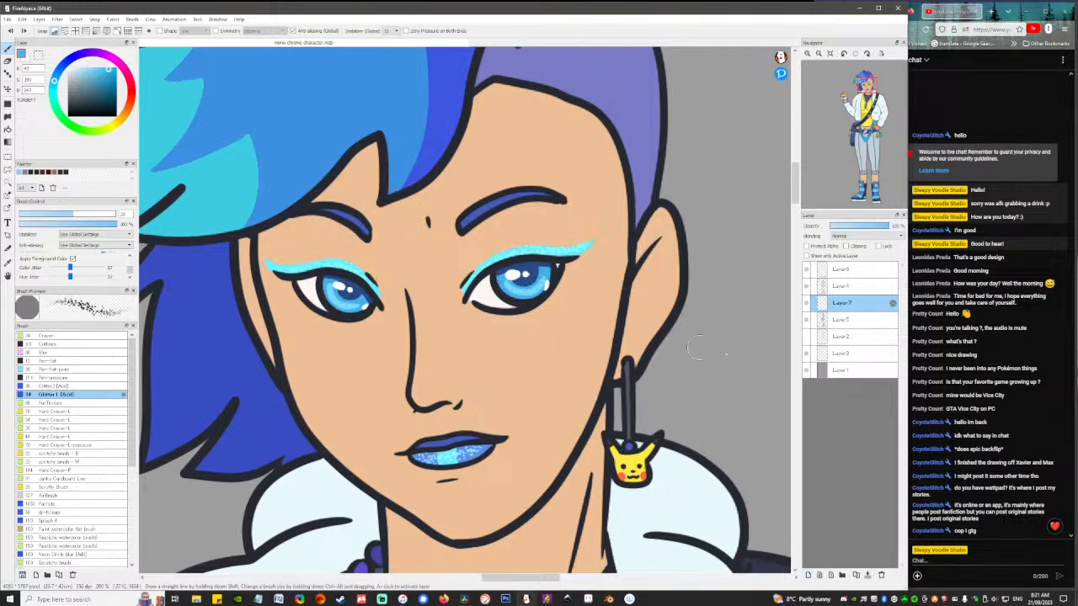
{"action": "key", "text": "ctrl+z"}
{"action": "key", "text": "ctrl+z"}
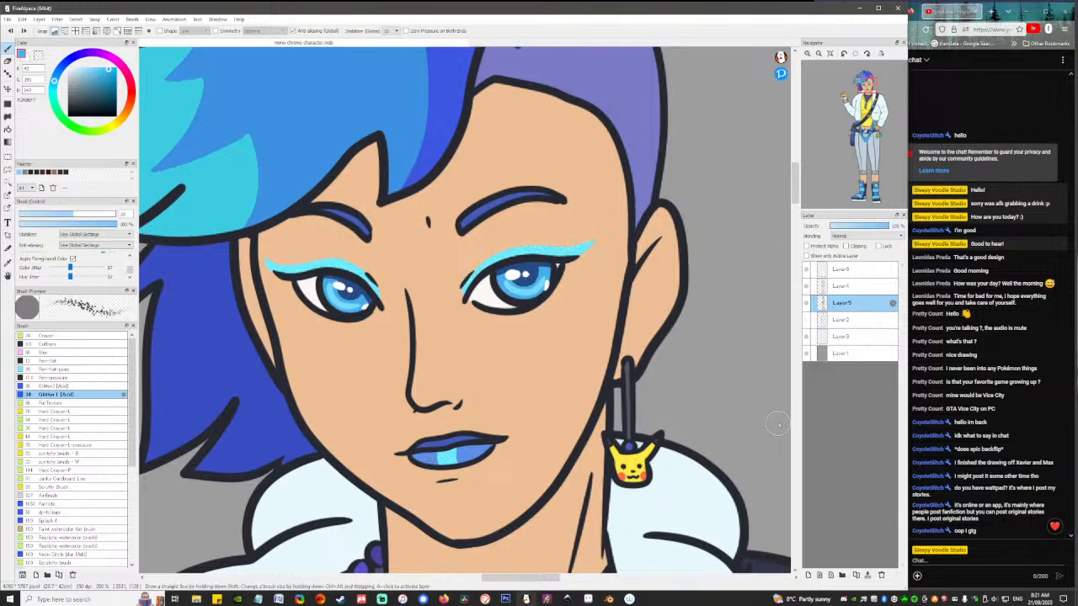
Add a new layer above the colour layer and set its blending mode to Dodge.
{"action": "left_click", "coordinate": [808, 576]}
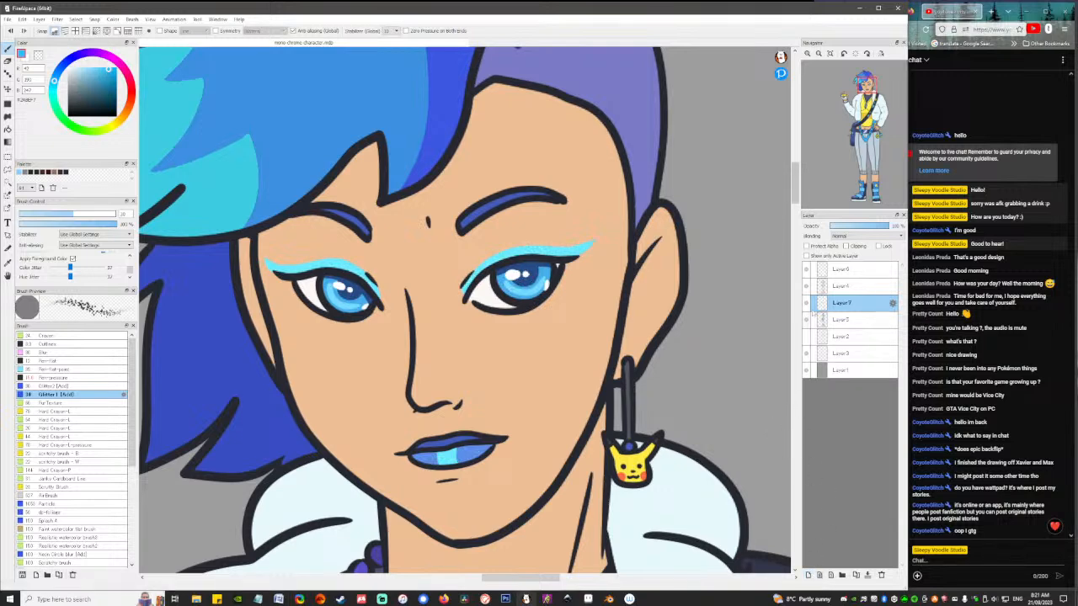
{"action": "left_click_drag", "start_coordinate": [858, 226], "coordinate": [887, 244]}
{"action": "left_click", "coordinate": [859, 236]}
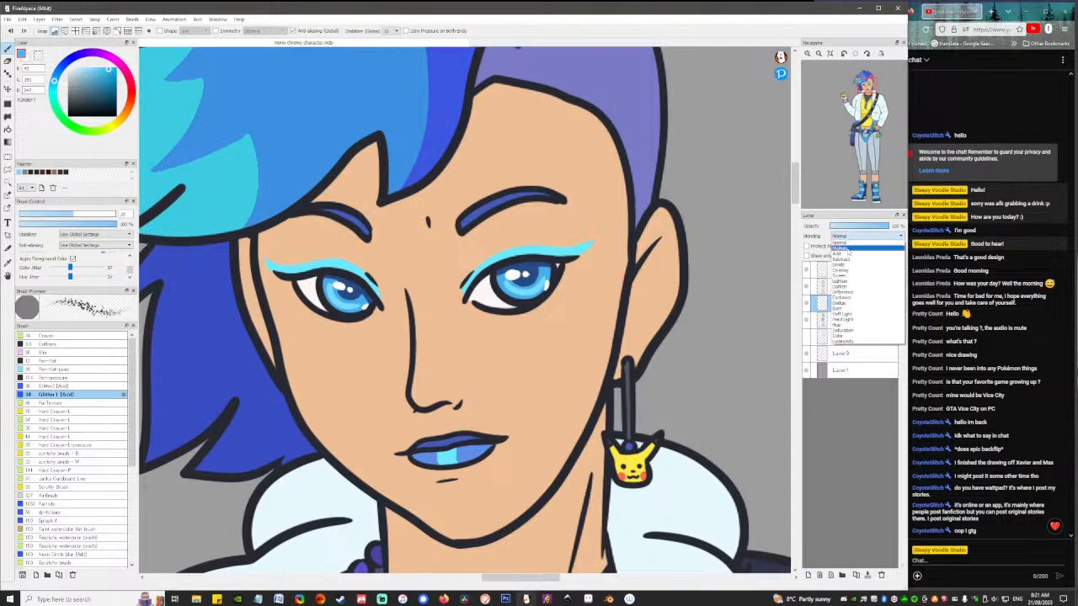
{"action": "left_click", "coordinate": [842, 271]}
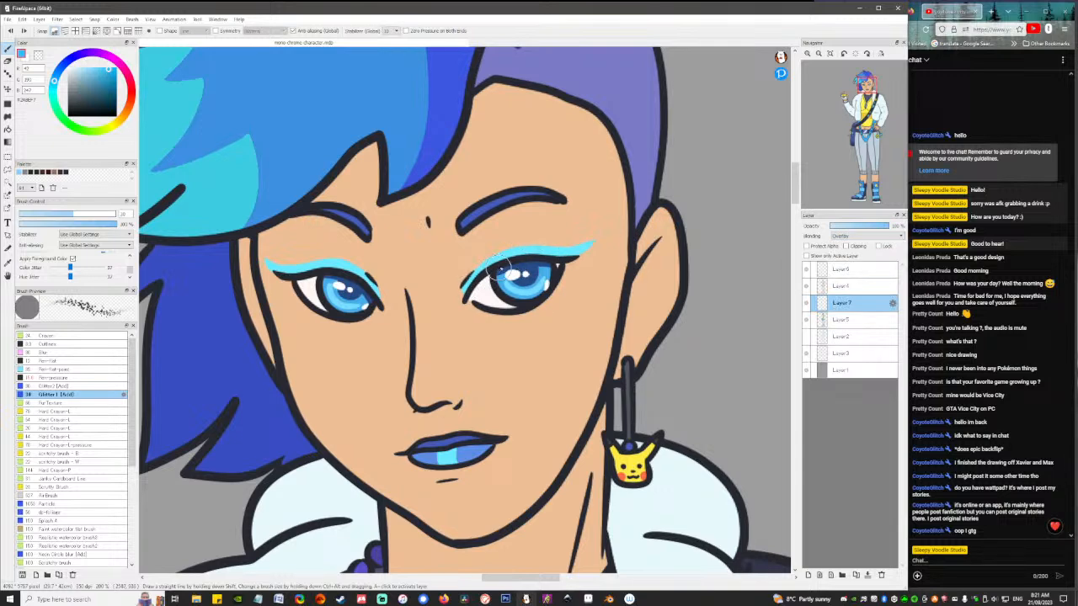
{"action": "left_click", "coordinate": [842, 235]}
{"action": "left_click", "coordinate": [842, 313]}
Brush blue glitter along the eyeliner on both eyelids, over the lips and across the irises on the Dodge layer.
{"action": "mouse_move", "coordinate": [474, 288]}
{"action": "left_mouse_down"}
{"action": "mouse_move", "coordinate": [486, 271]}
{"action": "mouse_move", "coordinate": [591, 245]}
{"action": "left_mouse_up"}
{"action": "left_click_drag", "start_coordinate": [324, 265], "coordinate": [375, 297]}
{"action": "mouse_move", "coordinate": [269, 266]}
{"action": "left_mouse_down"}
{"action": "mouse_move", "coordinate": [351, 268]}
{"action": "mouse_move", "coordinate": [370, 299]}
{"action": "left_mouse_up"}
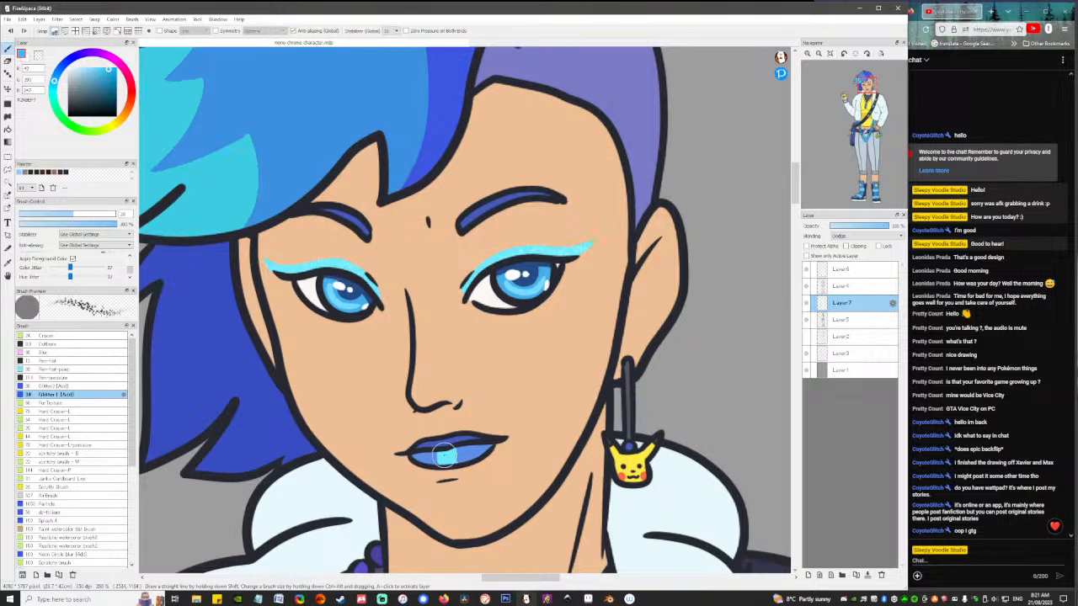
{"action": "left_click_drag", "start_coordinate": [417, 455], "coordinate": [461, 456]}
{"action": "left_click_drag", "start_coordinate": [427, 458], "coordinate": [486, 446]}
{"action": "mouse_move", "coordinate": [335, 280]}
{"action": "left_mouse_down"}
{"action": "mouse_move", "coordinate": [329, 292]}
{"action": "mouse_move", "coordinate": [340, 305]}
{"action": "mouse_move", "coordinate": [367, 293]}
{"action": "mouse_move", "coordinate": [332, 294]}
{"action": "mouse_move", "coordinate": [373, 297]}
{"action": "left_mouse_up"}
{"action": "mouse_move", "coordinate": [545, 299]}
{"action": "left_mouse_down"}
{"action": "mouse_move", "coordinate": [513, 293]}
{"action": "mouse_move", "coordinate": [546, 268]}
{"action": "mouse_move", "coordinate": [489, 290]}
{"action": "left_mouse_up"}
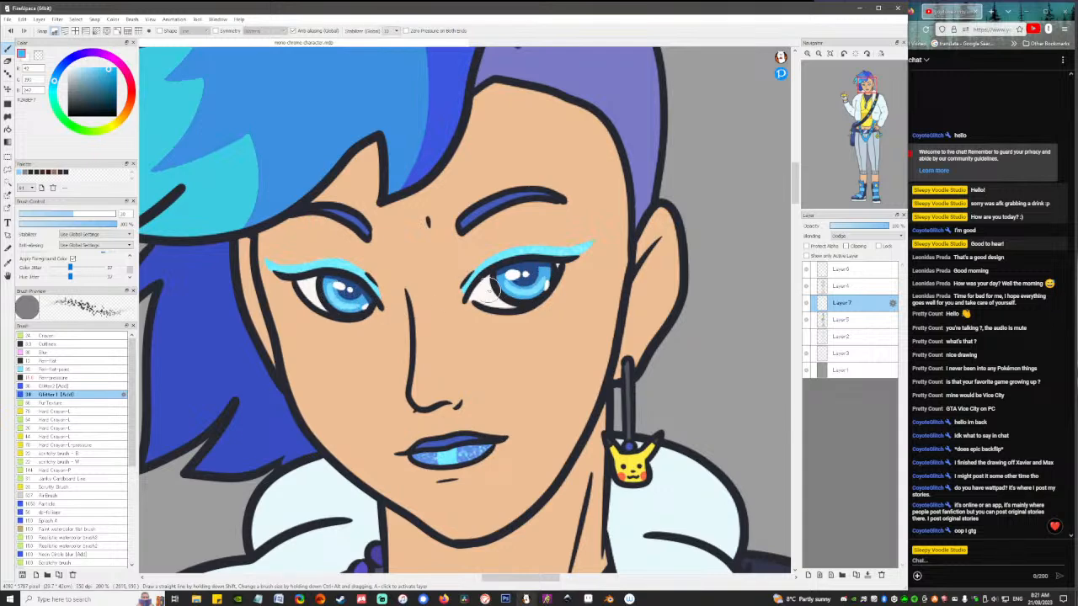
{"action": "key", "text": "e"}
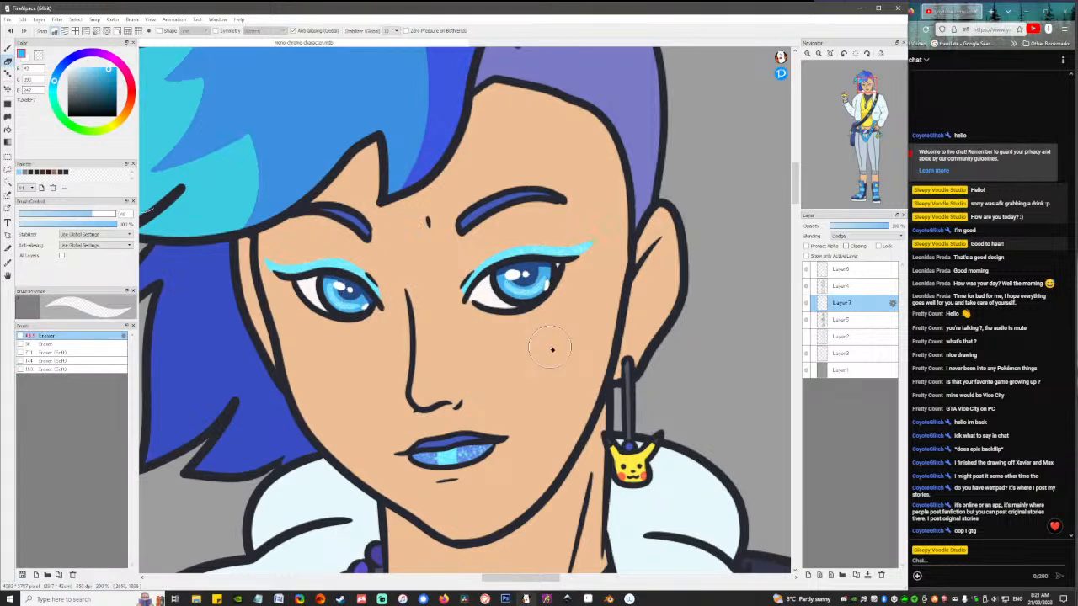
Try the Burn blending mode on the glitter layer and restore Dodge.
{"action": "scroll", "coordinate": [576, 323], "scroll_direction": "down", "scroll_amount": 3}
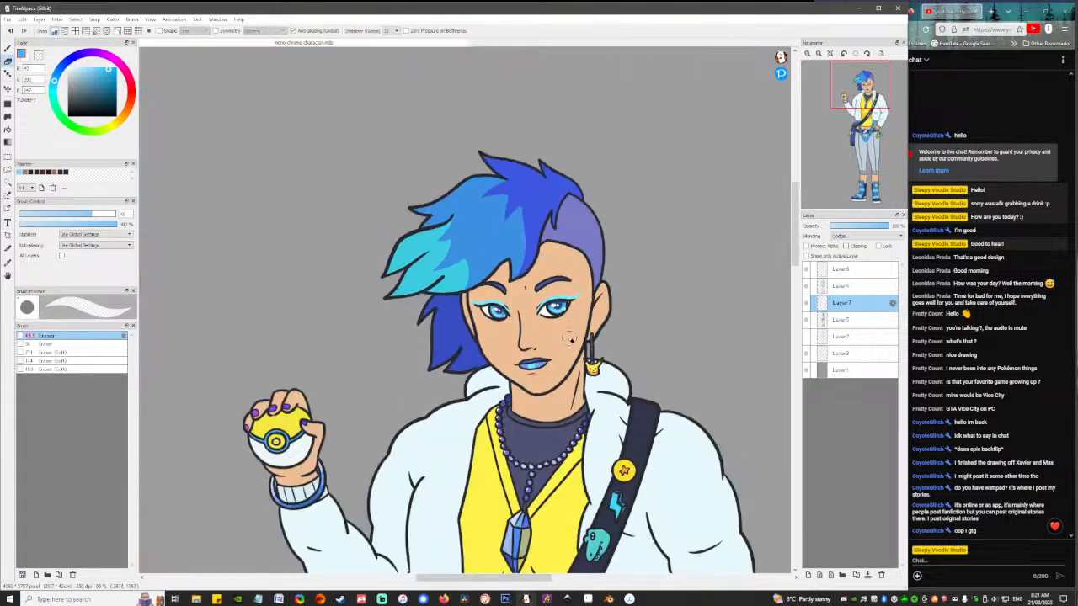
{"action": "scroll", "coordinate": [570, 338], "scroll_direction": "up", "scroll_amount": 3}
{"action": "left_click", "coordinate": [876, 236]}
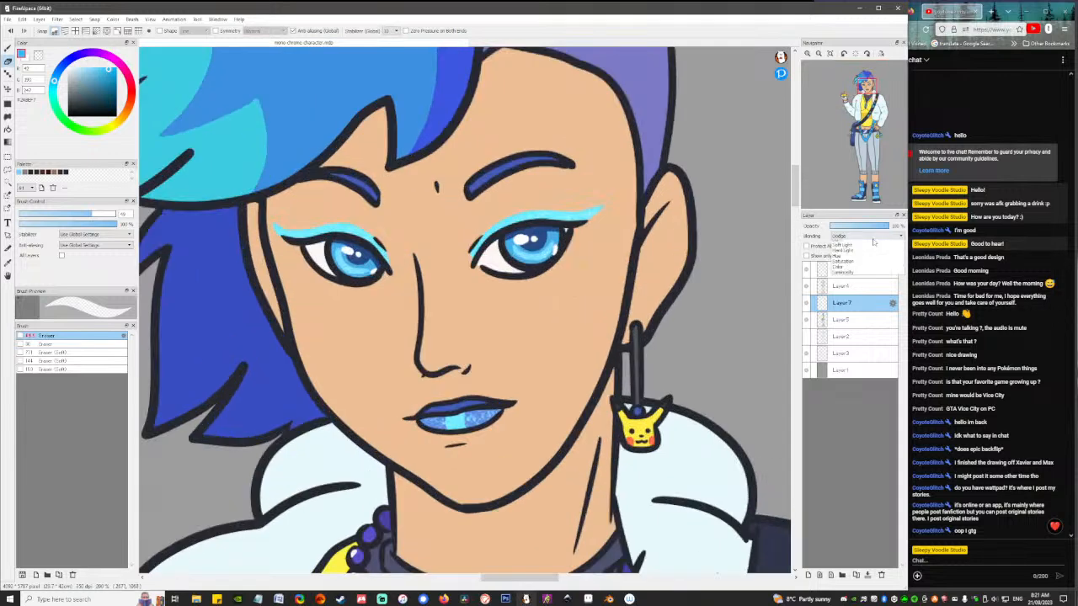
{"action": "left_click", "coordinate": [847, 316]}
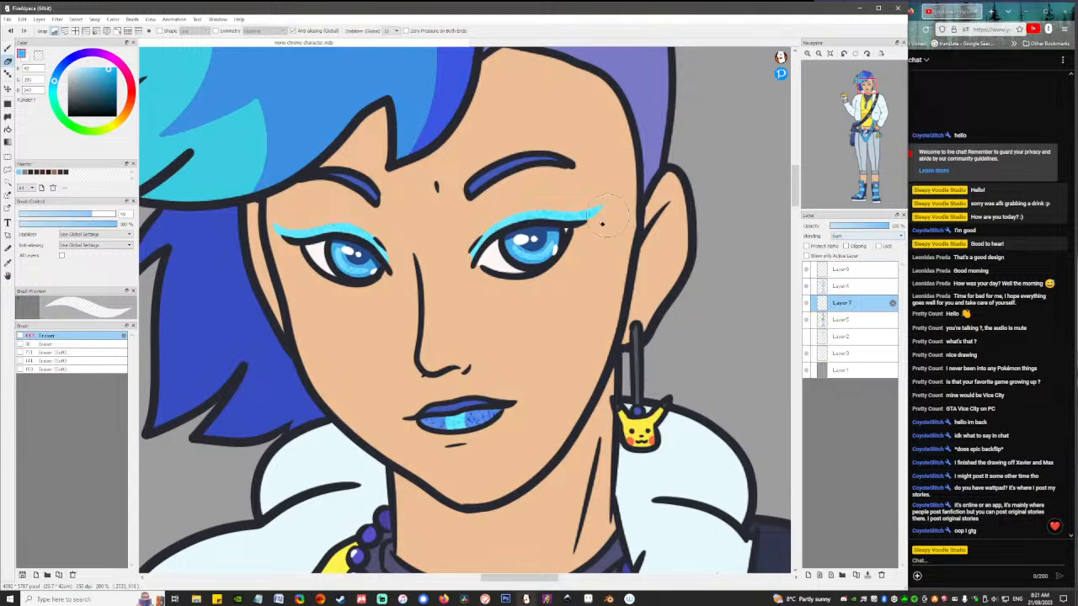
{"action": "scroll", "coordinate": [602, 223], "scroll_direction": "down", "scroll_amount": 3}
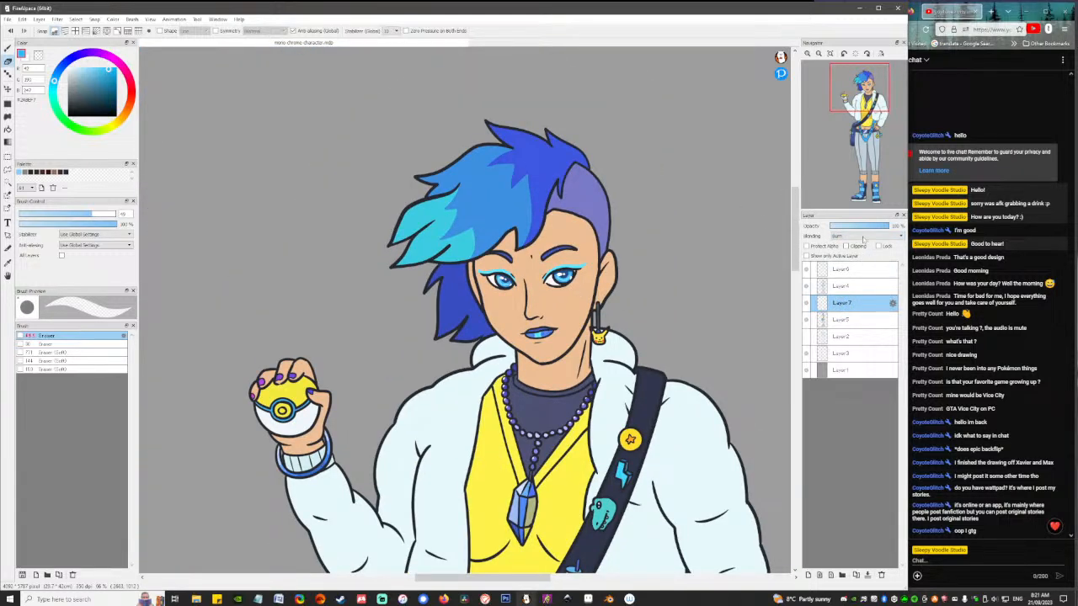
{"action": "left_click", "coordinate": [865, 236]}
{"action": "left_click", "coordinate": [842, 303]}
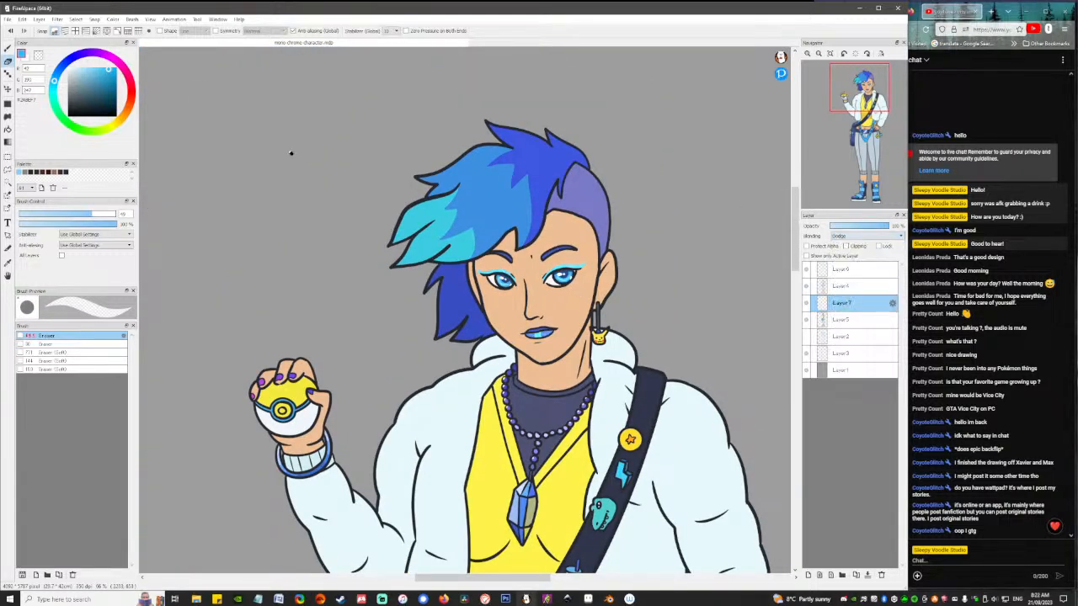
Adjust the glitter layer's colour by raising saturation to 100 and brightness to about 10 and shifting the hue to a negative value.
{"action": "left_click", "coordinate": [113, 19]}
{"action": "left_click", "coordinate": [71, 30]}
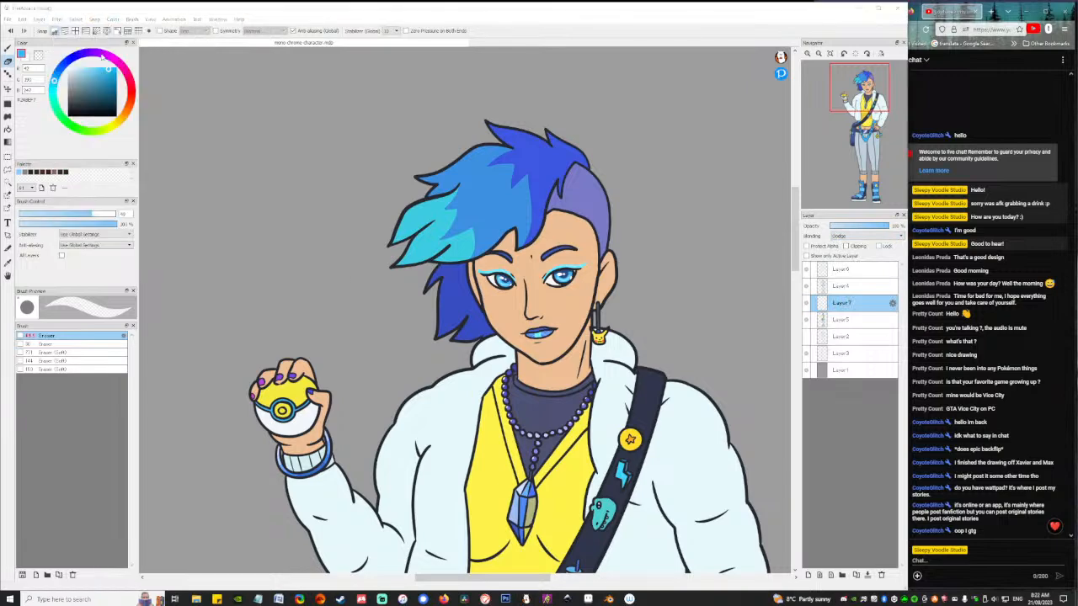
{"action": "left_click_drag", "start_coordinate": [546, 286], "coordinate": [558, 342]}
{"action": "left_click", "coordinate": [541, 367]}
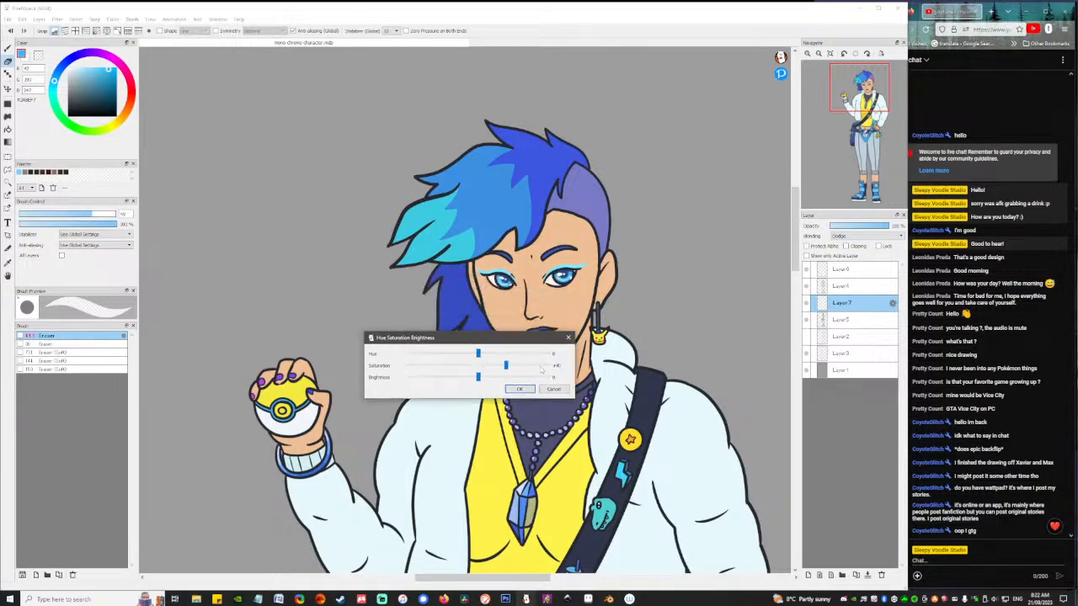
{"action": "left_click_drag", "start_coordinate": [523, 379], "coordinate": [534, 381]}
{"action": "left_click", "coordinate": [480, 377]}
{"action": "left_click", "coordinate": [499, 354]}
{"action": "left_click", "coordinate": [517, 354]}
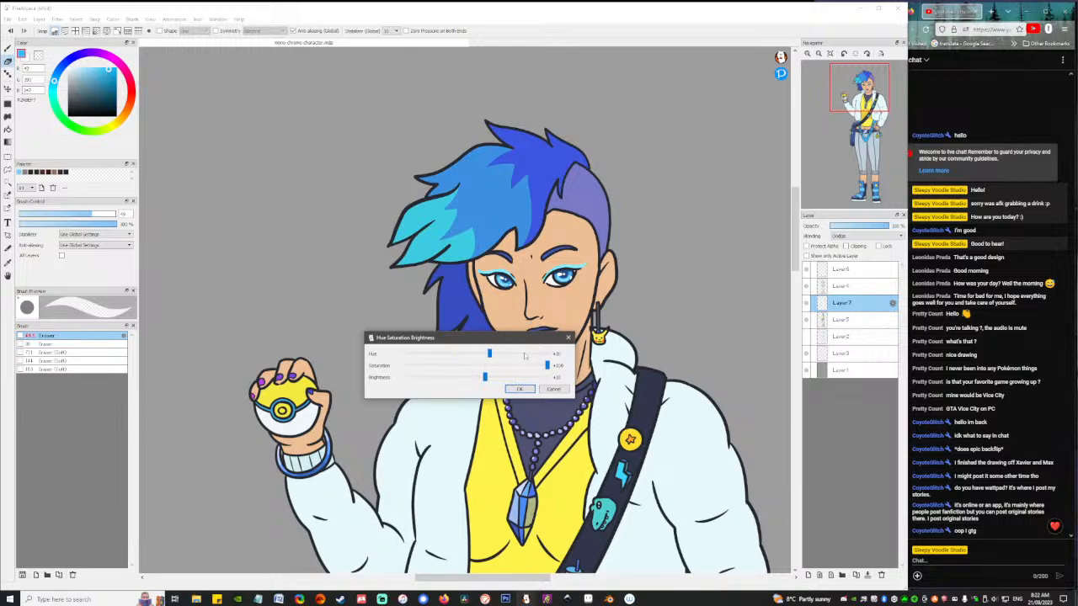
{"action": "left_click", "coordinate": [455, 353]}
{"action": "left_click", "coordinate": [520, 389]}
{"action": "left_click_drag", "start_coordinate": [549, 389], "coordinate": [503, 276]}
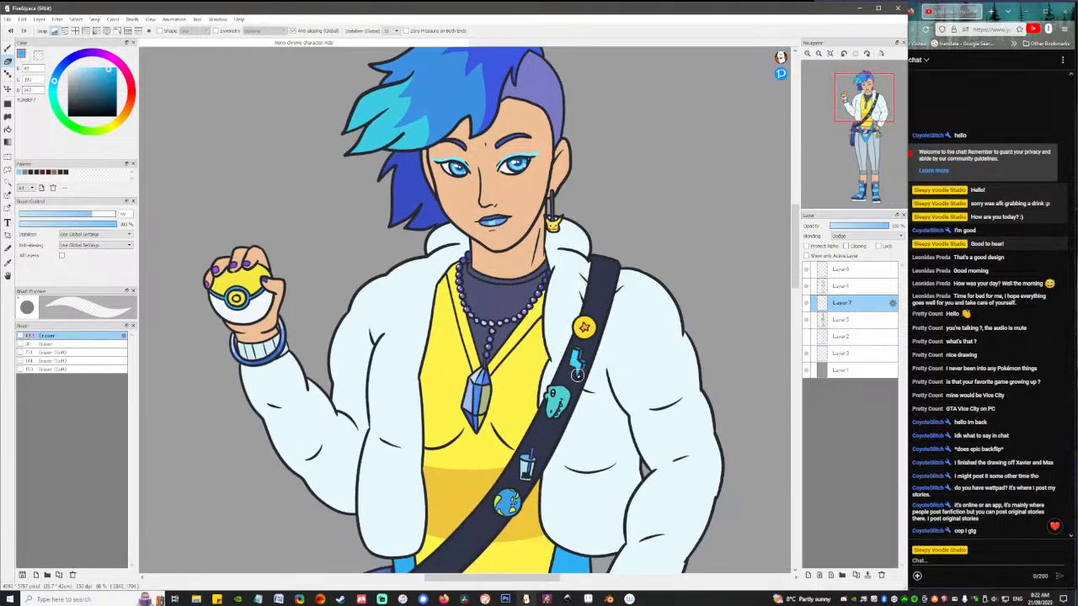
Cover the two blue star charms on the hip bag with glitter at brush size 72, undoing the smaller test stroke.
{"action": "scroll", "coordinate": [577, 375], "scroll_direction": "down", "scroll_amount": 8}
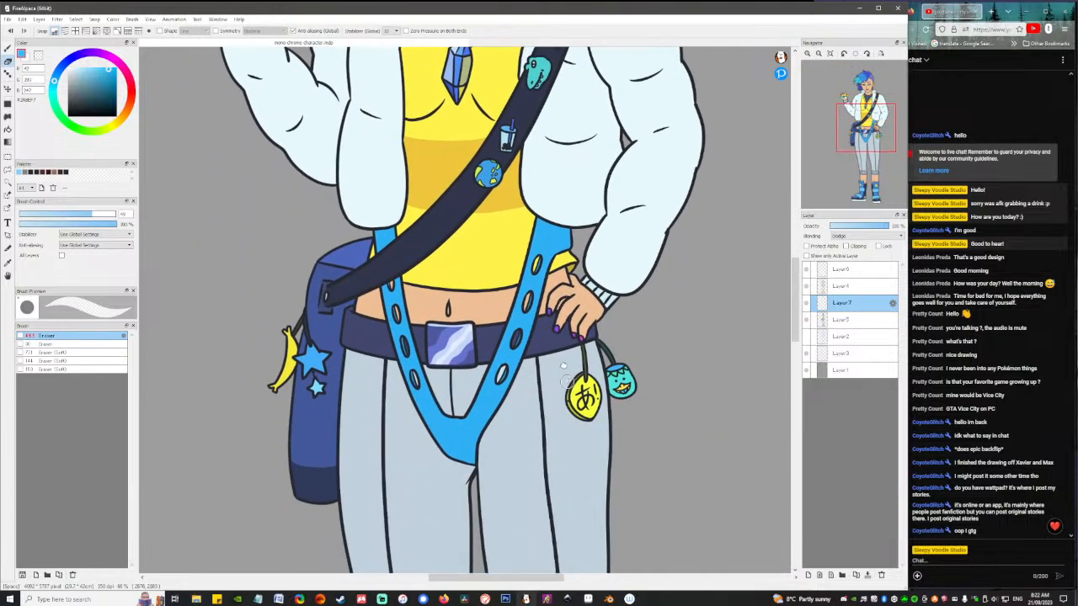
{"action": "scroll", "coordinate": [564, 367], "scroll_direction": "down", "scroll_amount": 3}
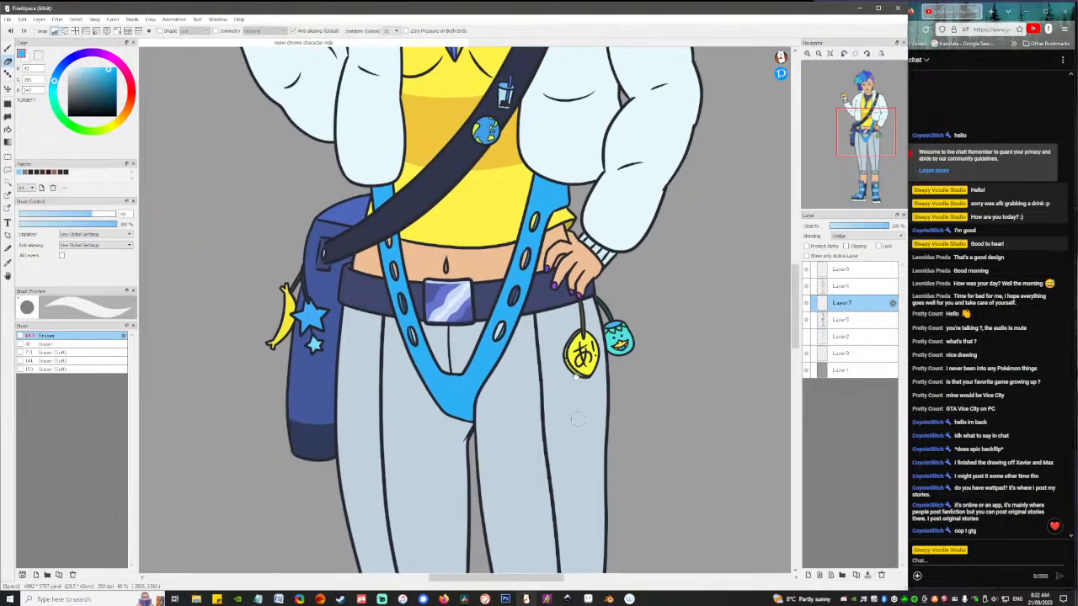
{"action": "scroll", "coordinate": [577, 418], "scroll_direction": "down", "scroll_amount": 6}
{"action": "scroll", "coordinate": [472, 396], "scroll_direction": "up", "scroll_amount": 10}
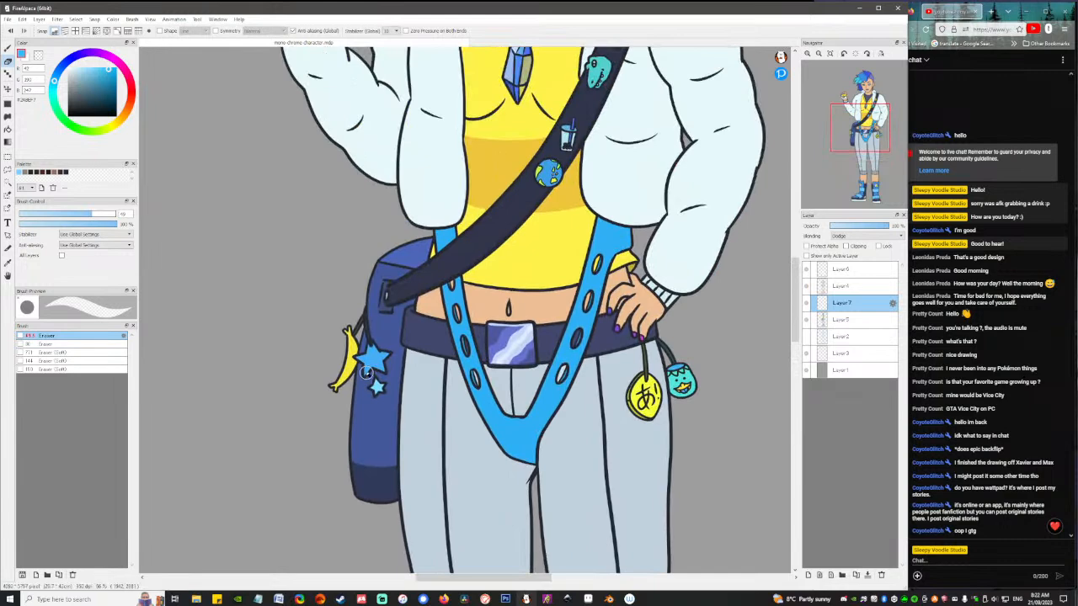
{"action": "scroll", "coordinate": [367, 373], "scroll_direction": "up", "scroll_amount": 2}
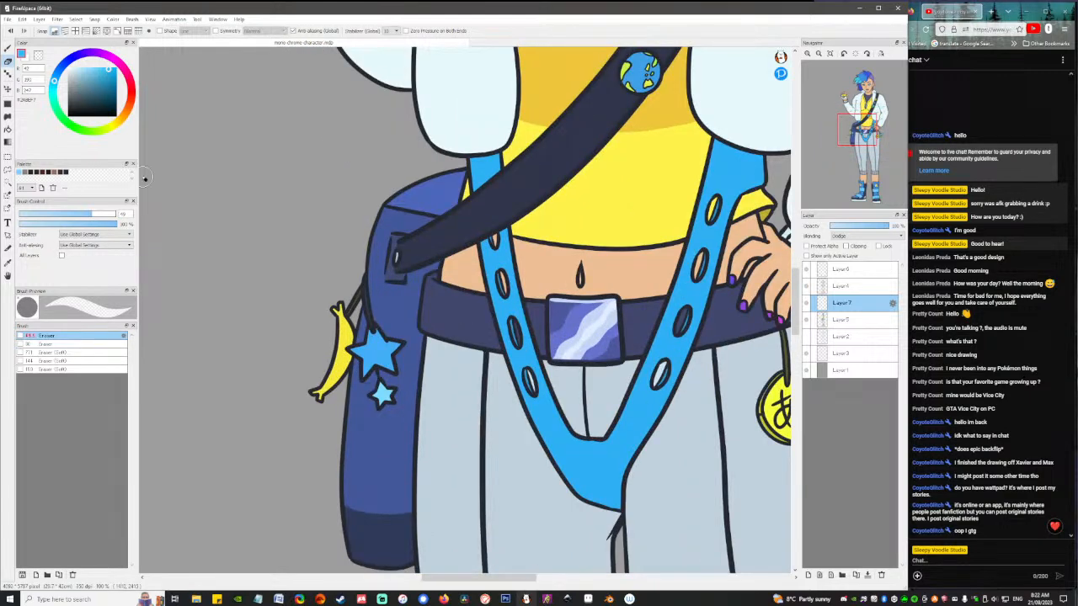
{"action": "key", "text": "b"}
{"action": "mouse_move", "coordinate": [354, 352]}
{"action": "left_mouse_down"}
{"action": "mouse_move", "coordinate": [365, 367]}
{"action": "mouse_move", "coordinate": [371, 344]}
{"action": "mouse_move", "coordinate": [389, 365]}
{"action": "left_mouse_up"}
{"action": "key", "text": "ctrl+z"}
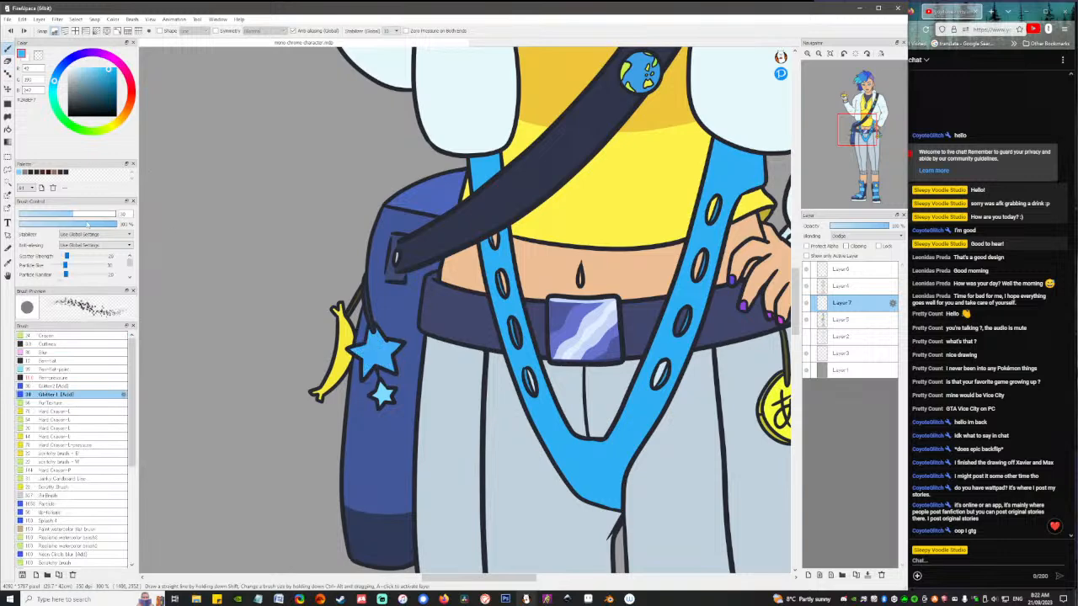
{"action": "left_click", "coordinate": [98, 215]}
{"action": "mouse_move", "coordinate": [365, 361]}
{"action": "left_mouse_down"}
{"action": "mouse_move", "coordinate": [353, 349]}
{"action": "mouse_move", "coordinate": [368, 348]}
{"action": "mouse_move", "coordinate": [371, 371]}
{"action": "mouse_move", "coordinate": [384, 337]}
{"action": "mouse_move", "coordinate": [396, 371]}
{"action": "mouse_move", "coordinate": [393, 349]}
{"action": "left_mouse_up"}
{"action": "mouse_move", "coordinate": [380, 389]}
{"action": "left_mouse_down"}
{"action": "mouse_move", "coordinate": [390, 400]}
{"action": "mouse_move", "coordinate": [383, 389]}
{"action": "left_mouse_up"}
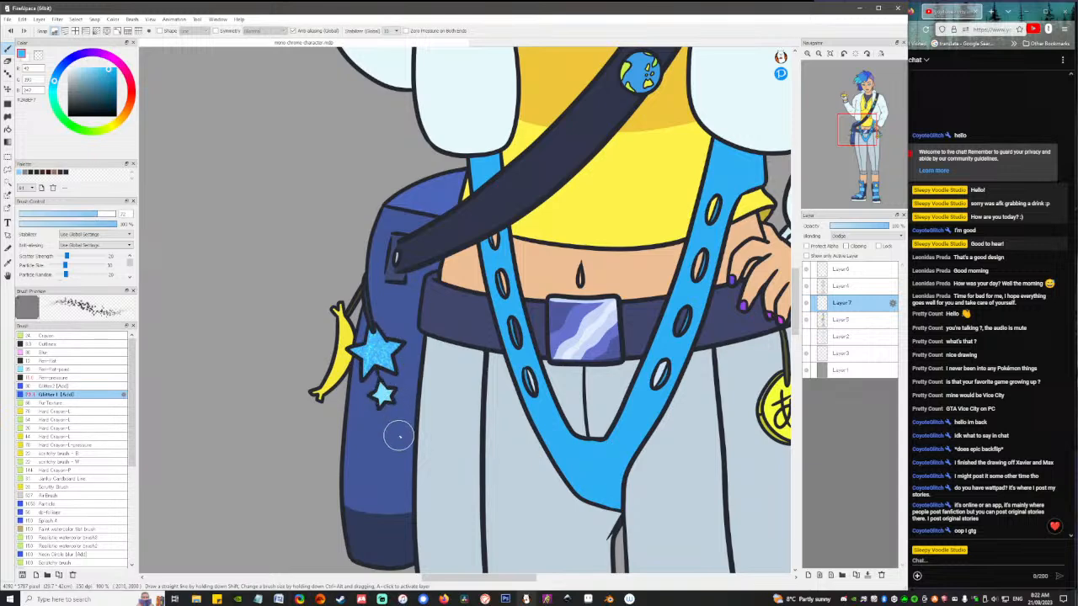
Enlarge the Glitter1 brush and select all four light blue straps on the two boots.
{"action": "scroll", "coordinate": [399, 436], "scroll_direction": "down", "scroll_amount": 2}
{"action": "left_click_drag", "start_coordinate": [525, 517], "coordinate": [477, 306]}
{"action": "left_click_drag", "start_coordinate": [504, 409], "coordinate": [491, 222]}
{"action": "mouse_move", "coordinate": [510, 464]}
{"action": "left_mouse_down"}
{"action": "mouse_move", "coordinate": [480, 377]}
{"action": "mouse_move", "coordinate": [504, 370]}
{"action": "mouse_move", "coordinate": [497, 380]}
{"action": "left_mouse_up"}
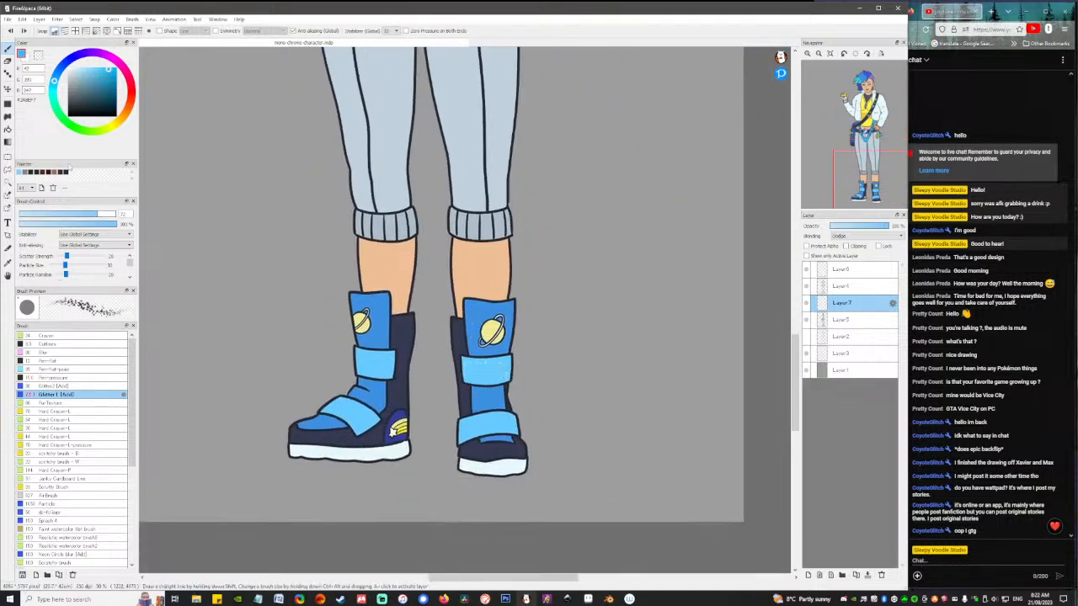
{"action": "left_click_drag", "start_coordinate": [98, 213], "coordinate": [117, 214]}
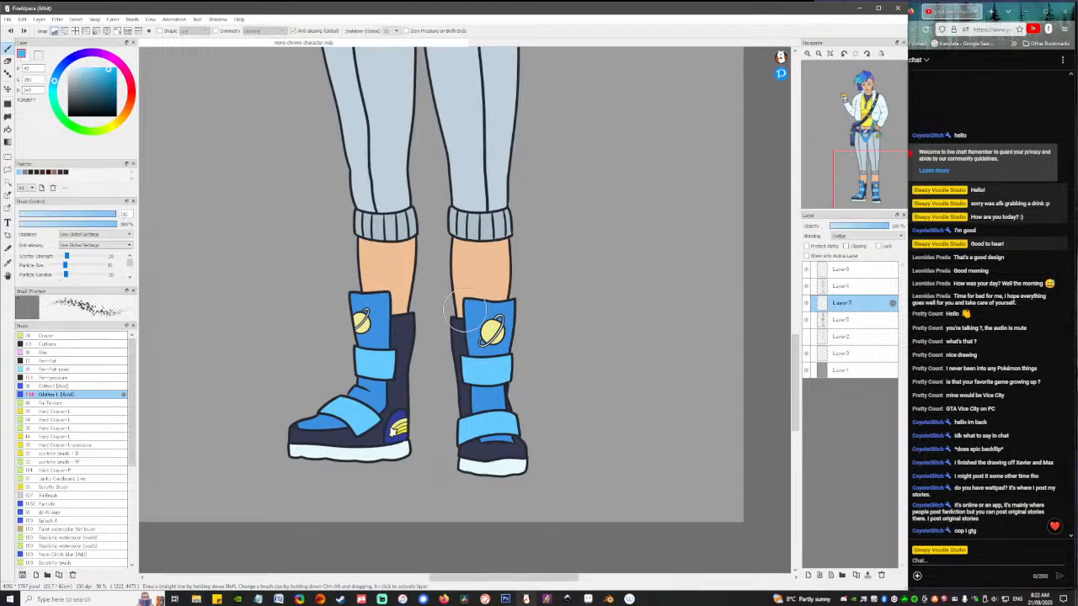
{"action": "key", "text": "w"}
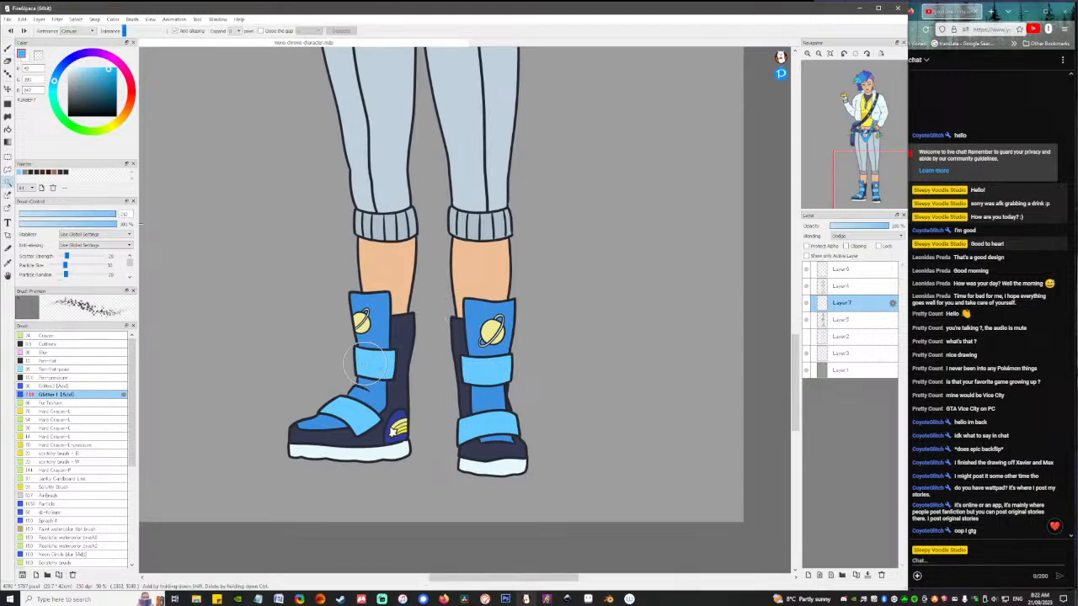
{"action": "left_click", "coordinate": [390, 377]}
{"action": "left_click", "coordinate": [350, 413], "text": "shift"}
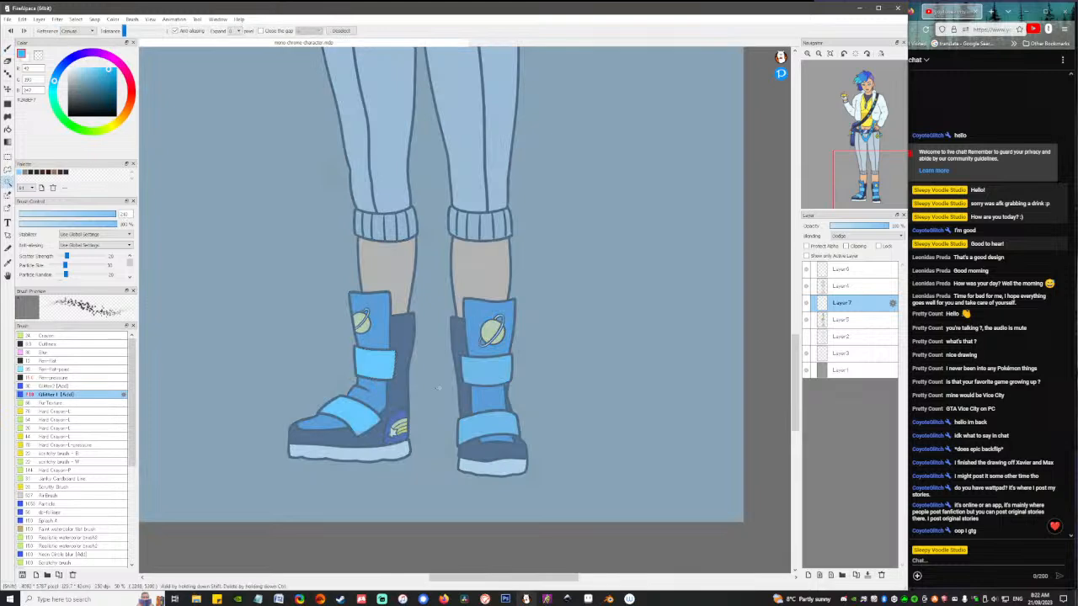
{"action": "left_click", "coordinate": [488, 374], "text": "shift"}
{"action": "left_click", "coordinate": [499, 427], "text": "shift"}
Fill the selected boot straps with glitter and clear the selection.
{"action": "key", "text": "b"}
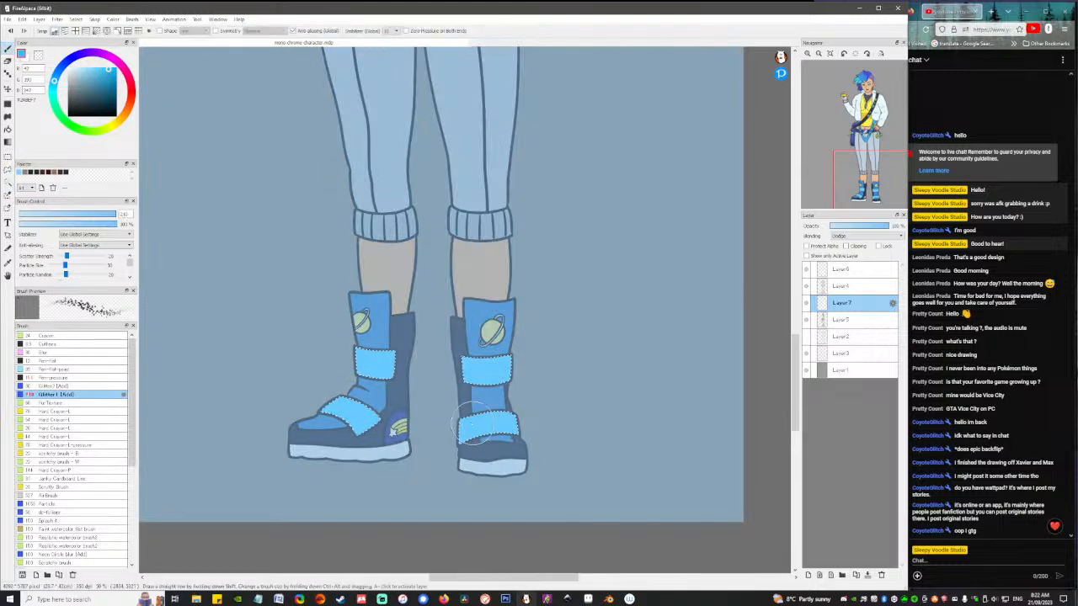
{"action": "mouse_move", "coordinate": [373, 349]}
{"action": "left_mouse_down"}
{"action": "mouse_move", "coordinate": [389, 396]}
{"action": "mouse_move", "coordinate": [327, 399]}
{"action": "mouse_move", "coordinate": [357, 396]}
{"action": "mouse_move", "coordinate": [369, 425]}
{"action": "left_mouse_up"}
{"action": "mouse_move", "coordinate": [452, 362]}
{"action": "left_mouse_down"}
{"action": "mouse_move", "coordinate": [519, 379]}
{"action": "mouse_move", "coordinate": [464, 421]}
{"action": "mouse_move", "coordinate": [502, 402]}
{"action": "mouse_move", "coordinate": [539, 430]}
{"action": "left_mouse_up"}
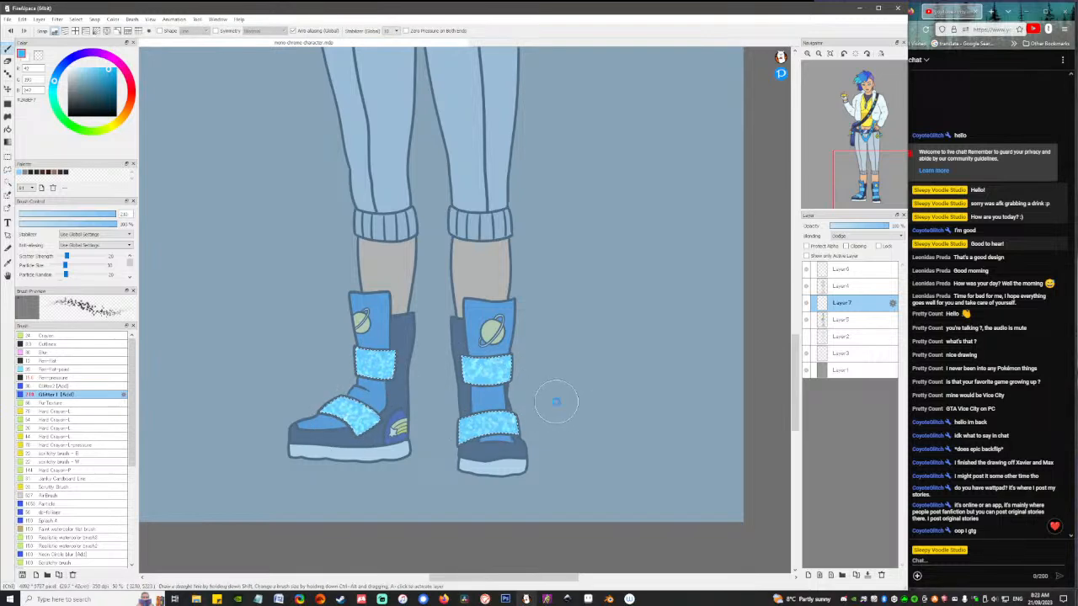
{"action": "key", "text": "ctrl+d"}
Select the blue and cyan hair sections above the face and behind the cheek, leaving out the shaved side.
{"action": "scroll", "coordinate": [556, 401], "scroll_direction": "down", "scroll_amount": 1}
{"action": "scroll", "coordinate": [555, 401], "scroll_direction": "down", "scroll_amount": 1}
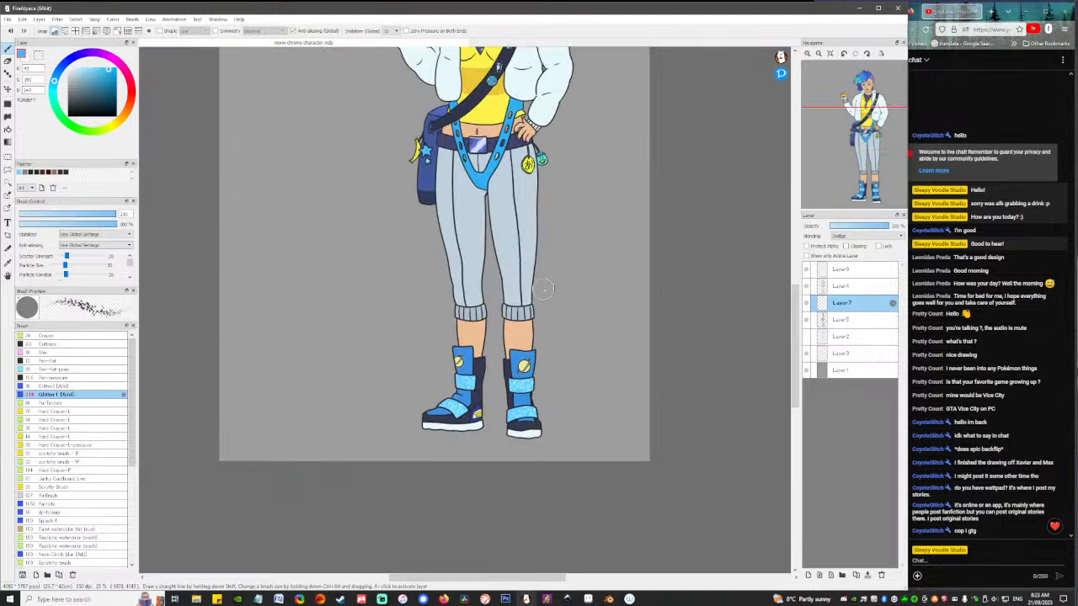
{"action": "mouse_move", "coordinate": [601, 362]}
{"action": "left_mouse_down"}
{"action": "mouse_move", "coordinate": [571, 410]}
{"action": "mouse_move", "coordinate": [576, 380]}
{"action": "mouse_move", "coordinate": [553, 432]}
{"action": "left_mouse_up"}
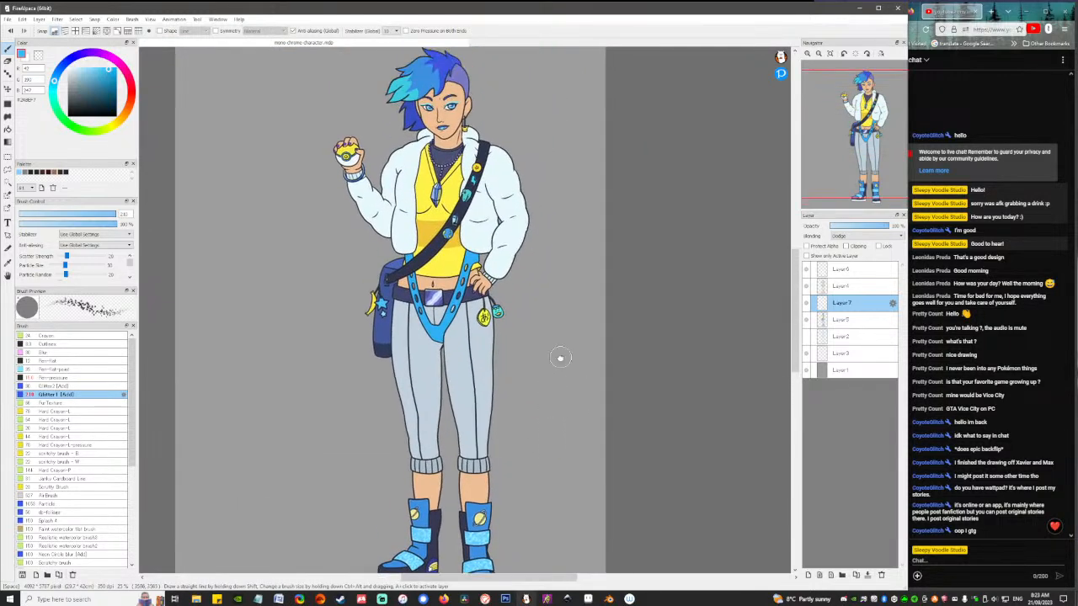
{"action": "left_click_drag", "start_coordinate": [559, 357], "coordinate": [550, 426]}
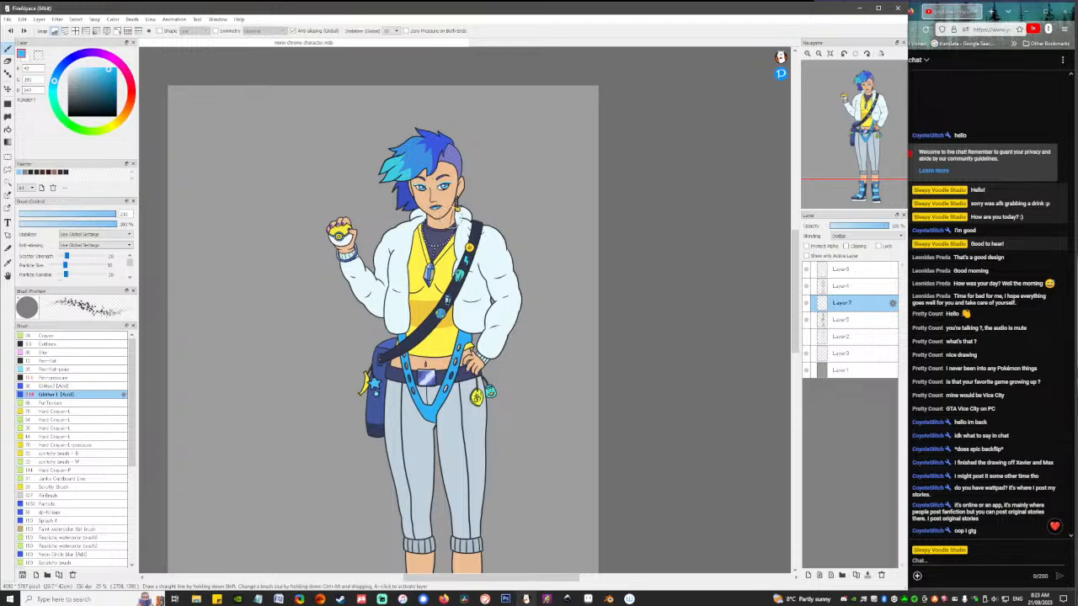
{"action": "key", "text": "w"}
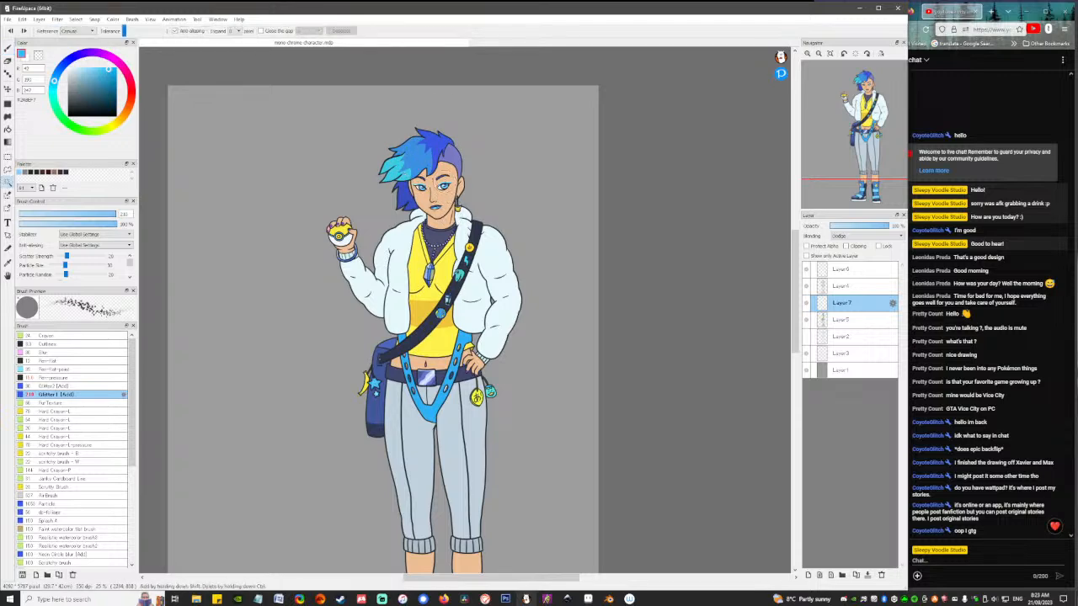
{"action": "left_click", "coordinate": [416, 160]}
{"action": "left_click", "coordinate": [435, 146], "text": "shift"}
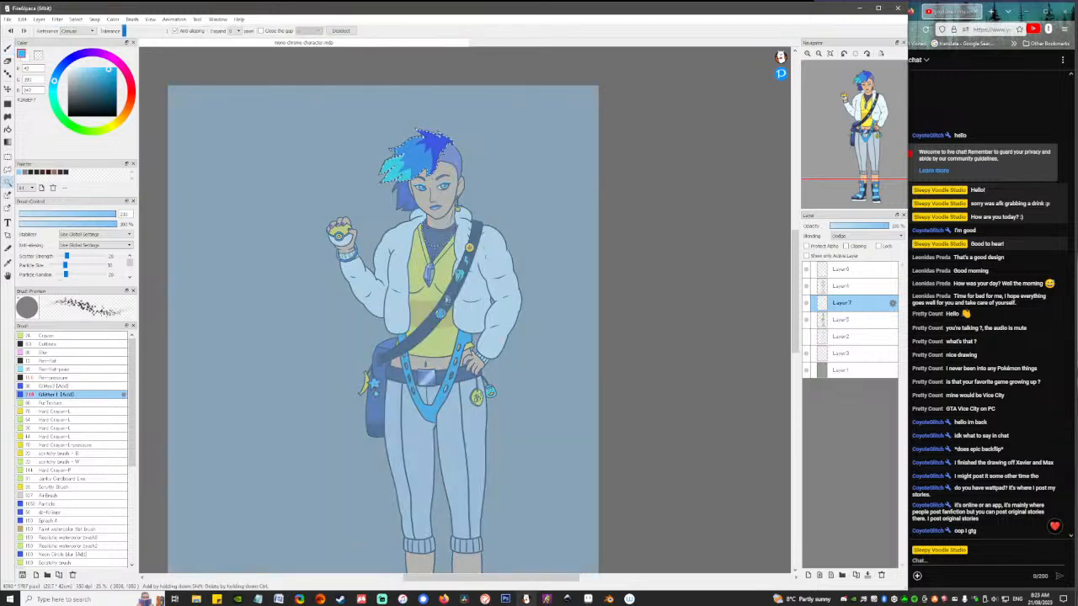
{"action": "left_click", "coordinate": [411, 204], "text": "shift"}
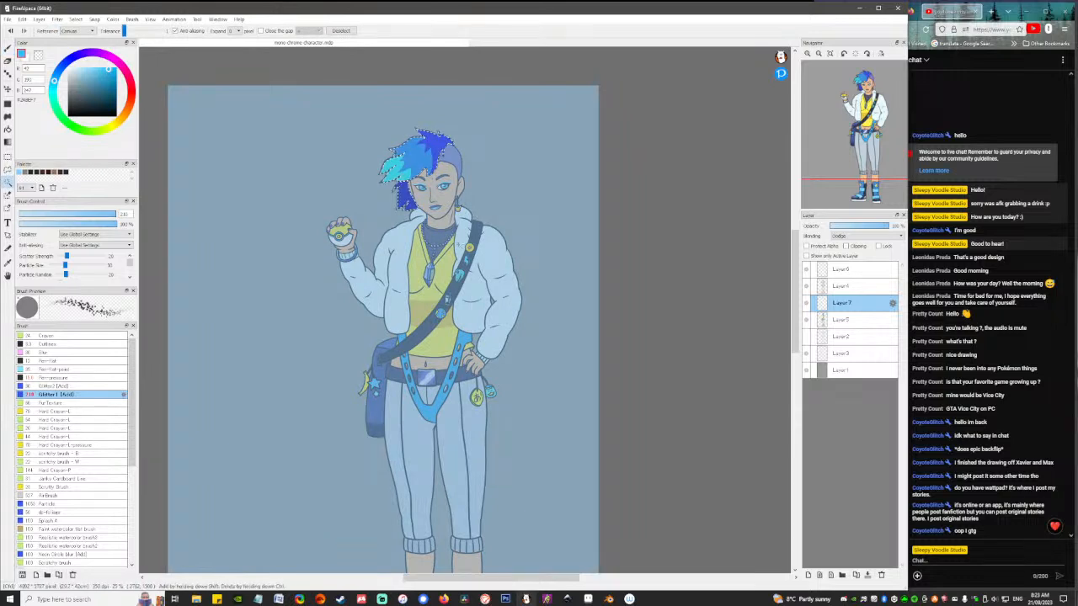
Try glitter strokes at different brush sizes over the selected hair, undo the stroke and clear the selection.
{"action": "key", "text": "b"}
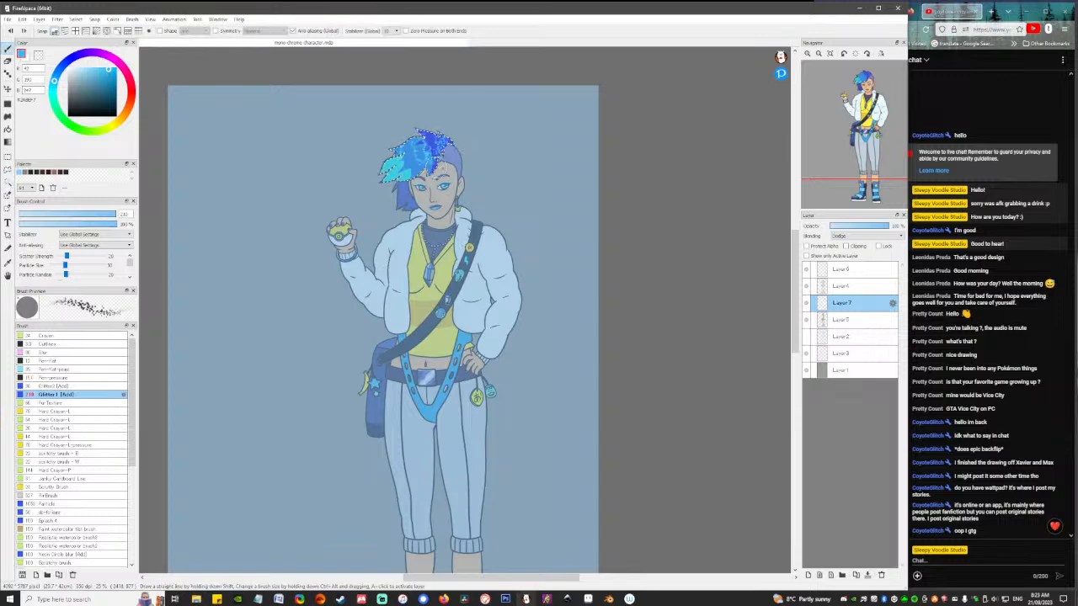
{"action": "left_click_drag", "start_coordinate": [105, 214], "coordinate": [119, 214]}
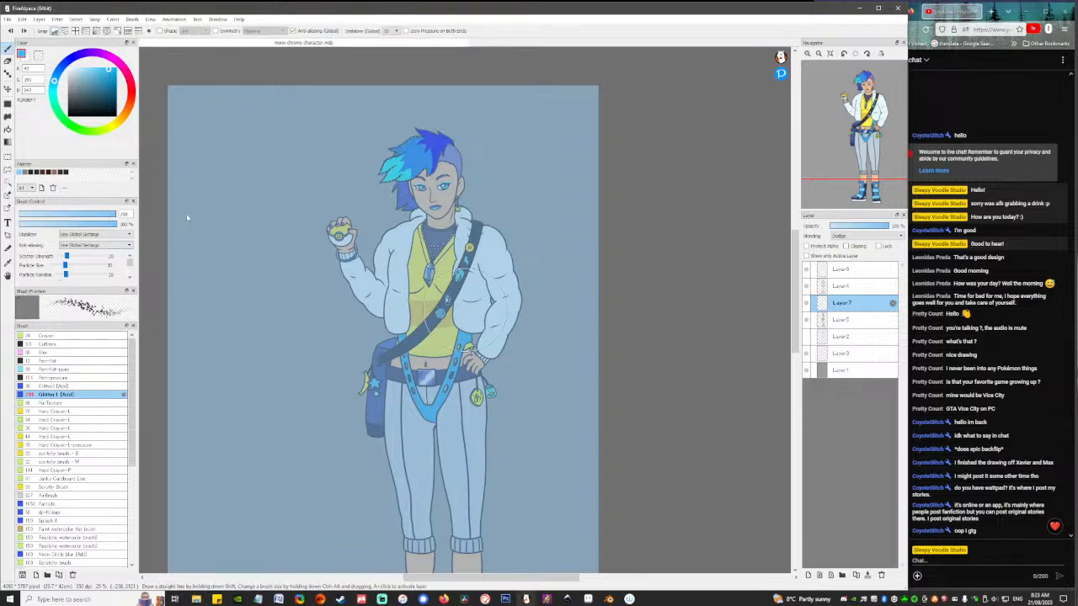
{"action": "left_click_drag", "start_coordinate": [427, 157], "coordinate": [418, 196]}
{"action": "mouse_move", "coordinate": [78, 216]}
{"action": "left_mouse_down"}
{"action": "mouse_move", "coordinate": [101, 216]}
{"action": "mouse_move", "coordinate": [63, 216]}
{"action": "left_mouse_up"}
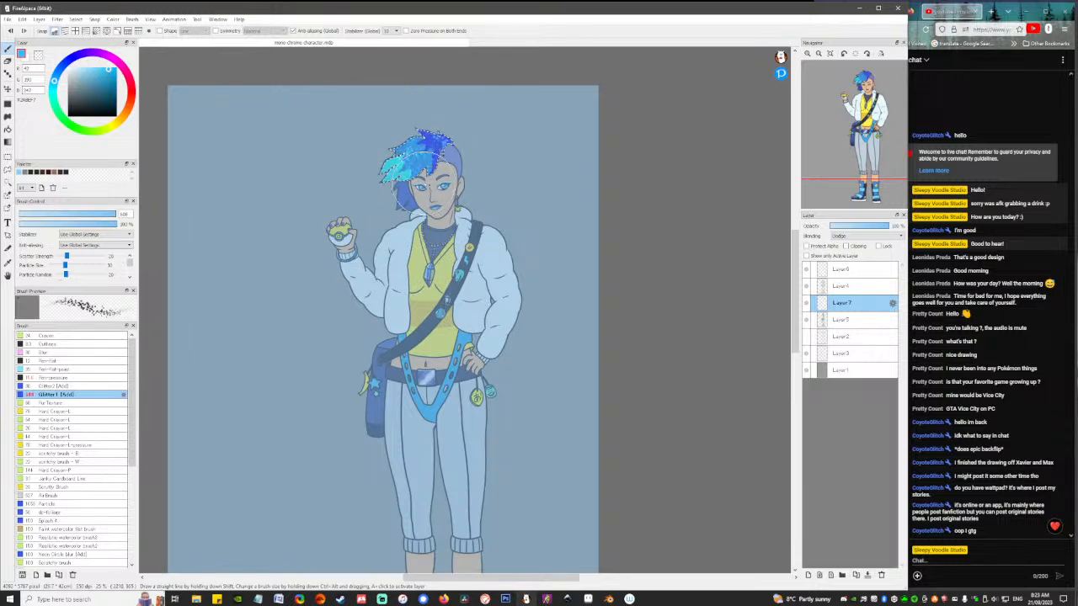
{"action": "key", "text": "ctrl+d"}
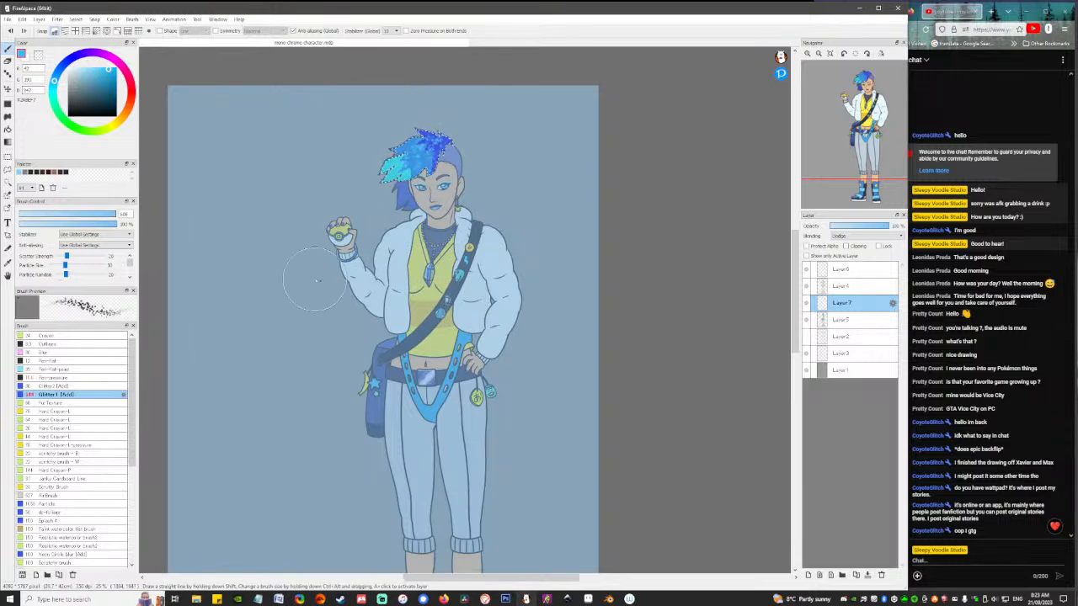
{"action": "key", "text": "ctrl+d"}
{"action": "key", "text": "ctrl+z"}
{"action": "key", "text": "ctrl+d"}
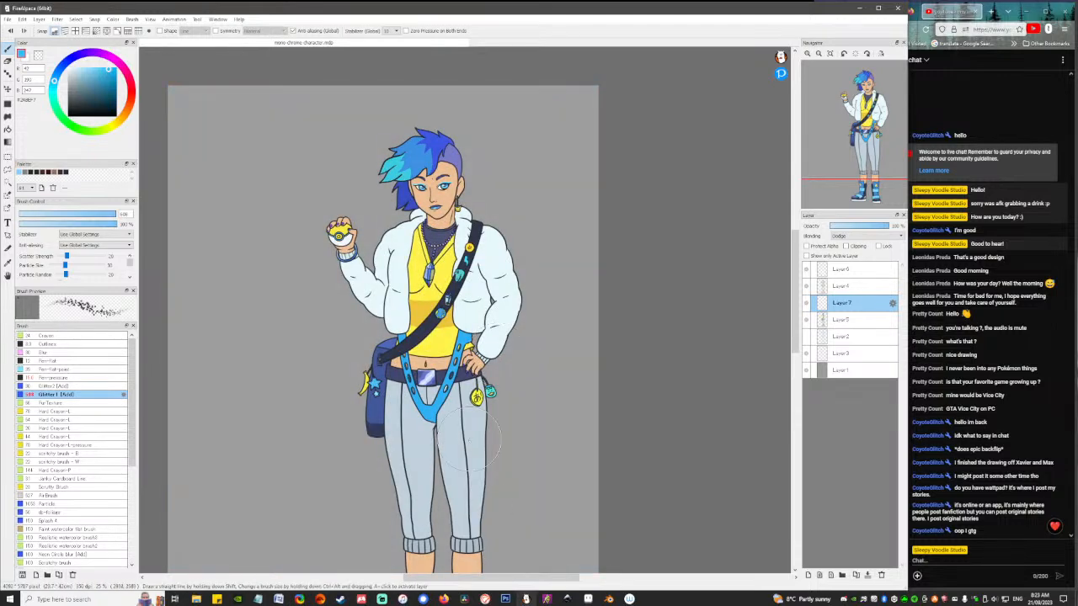
Undo back to the boot strap selection and clear that selection.
{"action": "scroll", "coordinate": [480, 358], "scroll_direction": "down", "scroll_amount": 4}
{"action": "scroll", "coordinate": [469, 359], "scroll_direction": "up", "scroll_amount": 1}
{"action": "key", "text": "ctrl+z"}
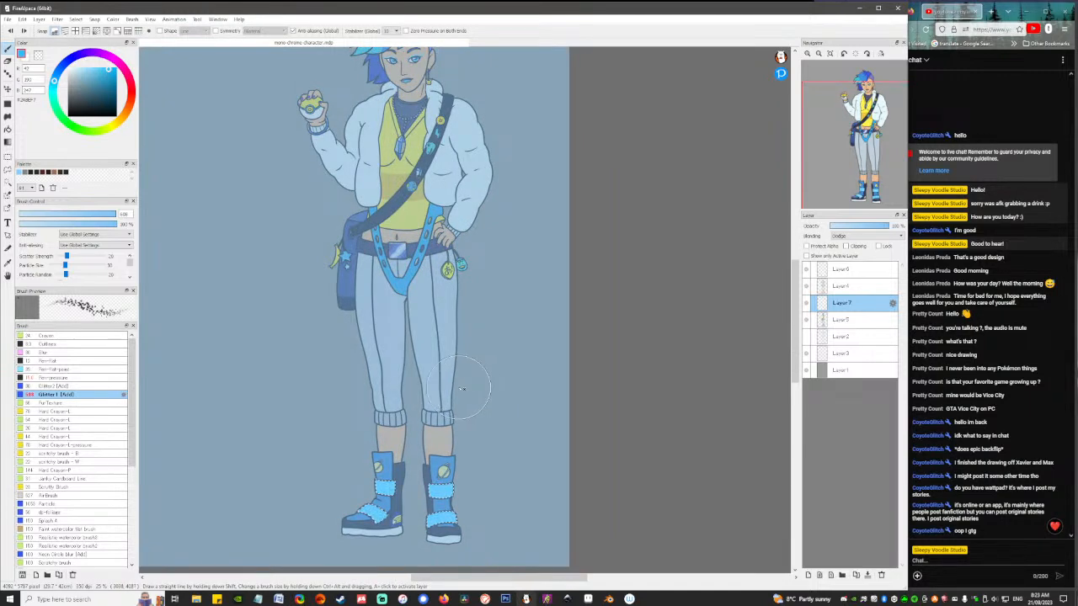
{"action": "key", "text": "ctrl+d"}
{"action": "scroll", "coordinate": [459, 390], "scroll_direction": "up", "scroll_amount": 2}
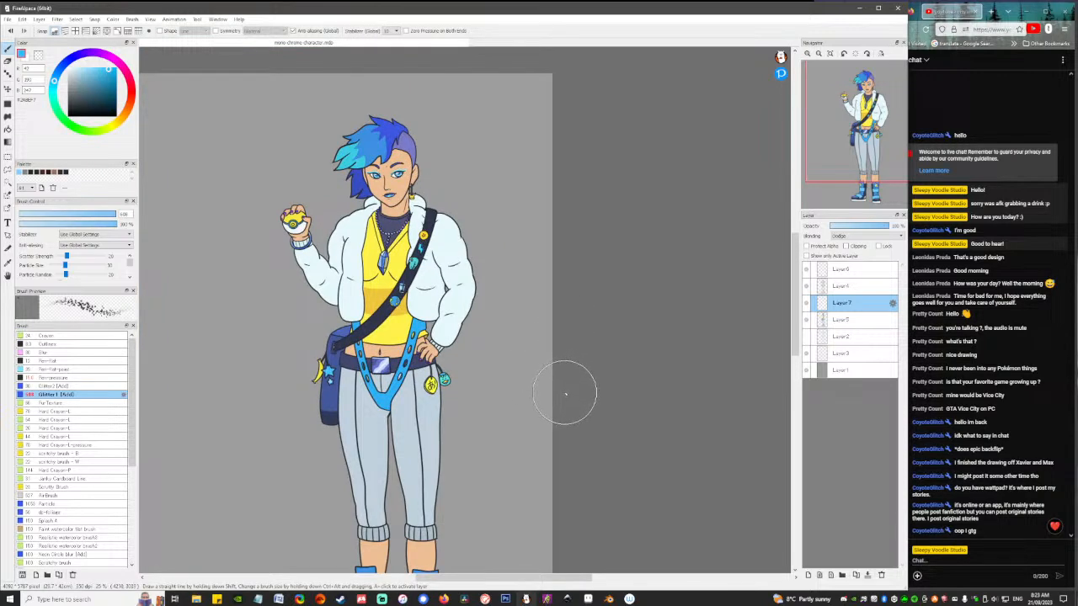
Paint small white highlights on the shoulder strap badges on the topmost layer with the pen-pressure brush.
{"action": "scroll", "coordinate": [396, 253], "scroll_direction": "up", "scroll_amount": 1}
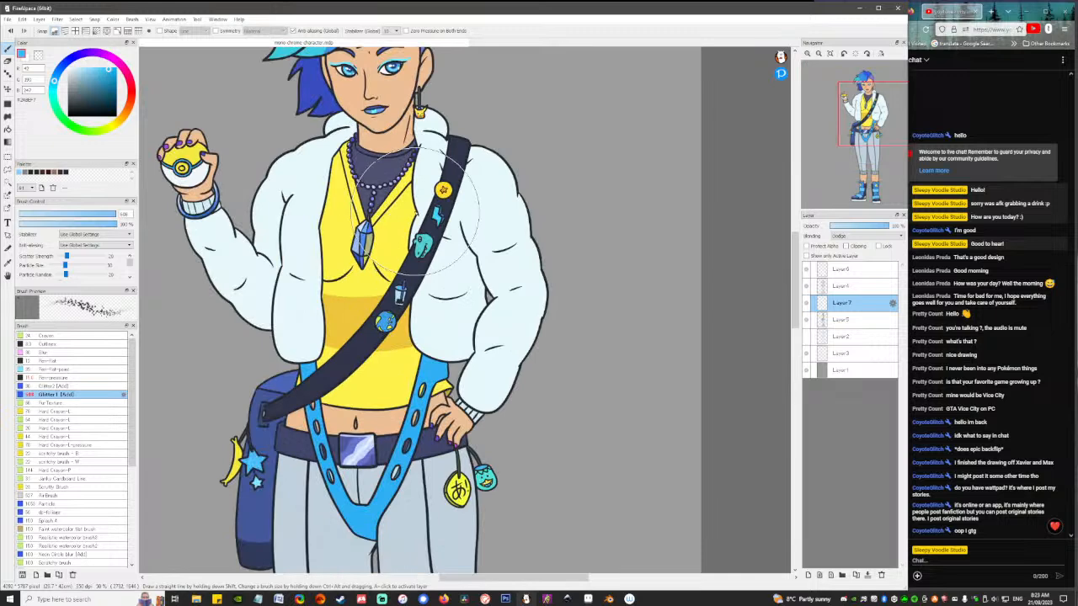
{"action": "scroll", "coordinate": [387, 228], "scroll_direction": "up", "scroll_amount": 1}
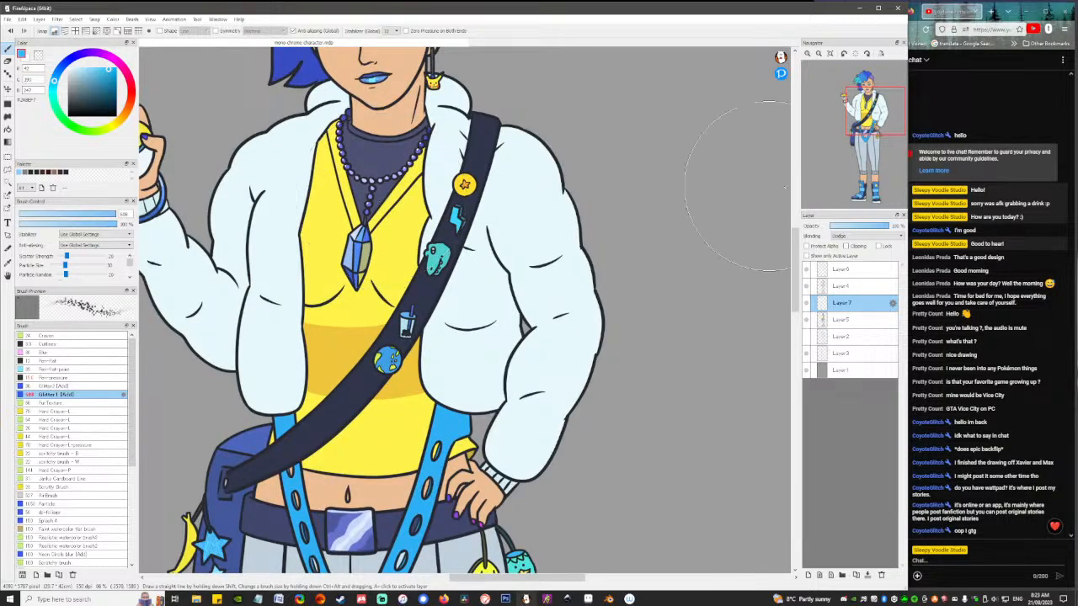
{"action": "left_click", "coordinate": [846, 269]}
{"action": "left_click", "coordinate": [74, 73]}
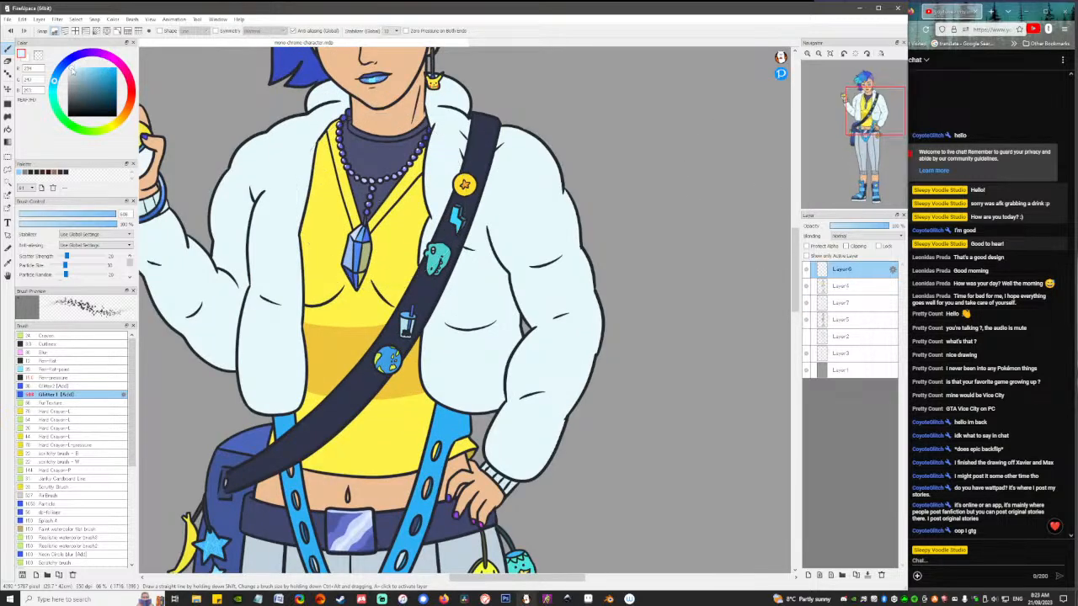
{"action": "left_click", "coordinate": [85, 368]}
{"action": "left_click", "coordinate": [84, 377]}
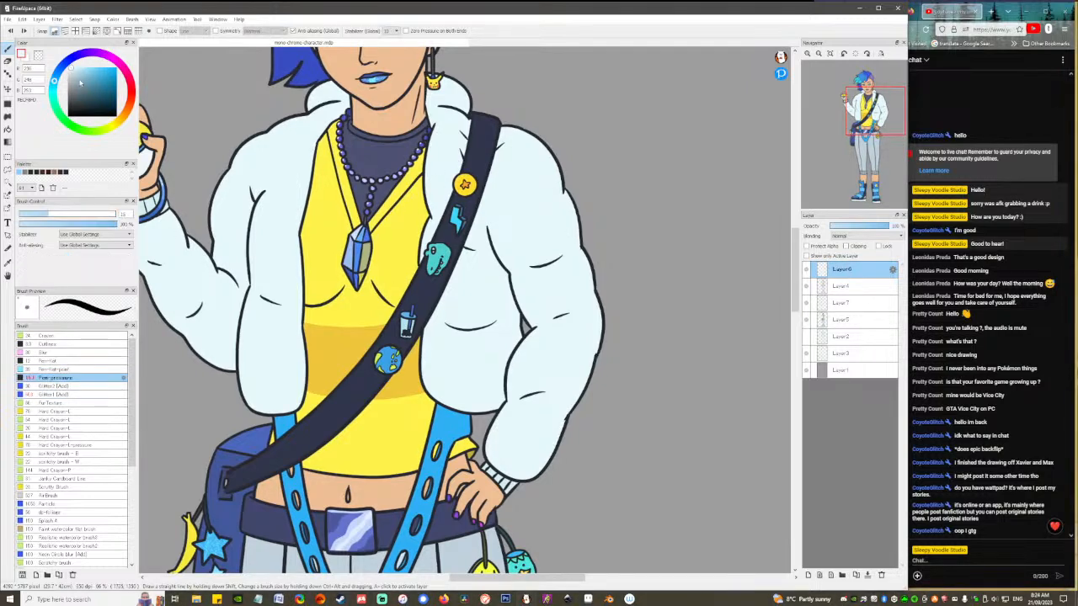
{"action": "left_click", "coordinate": [117, 127]}
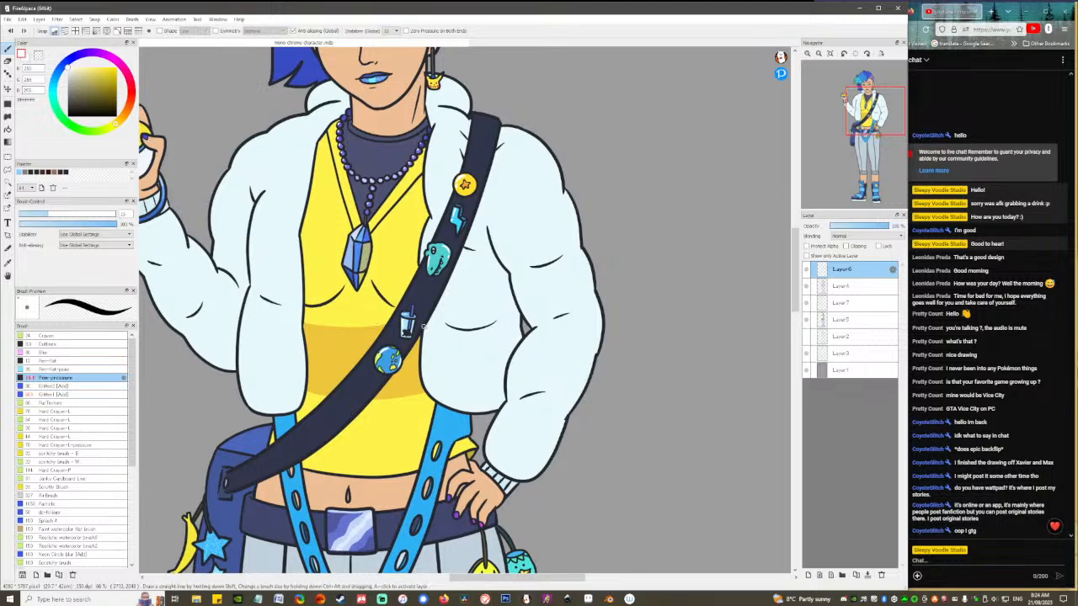
{"action": "scroll", "coordinate": [422, 325], "scroll_direction": "up", "scroll_amount": 3}
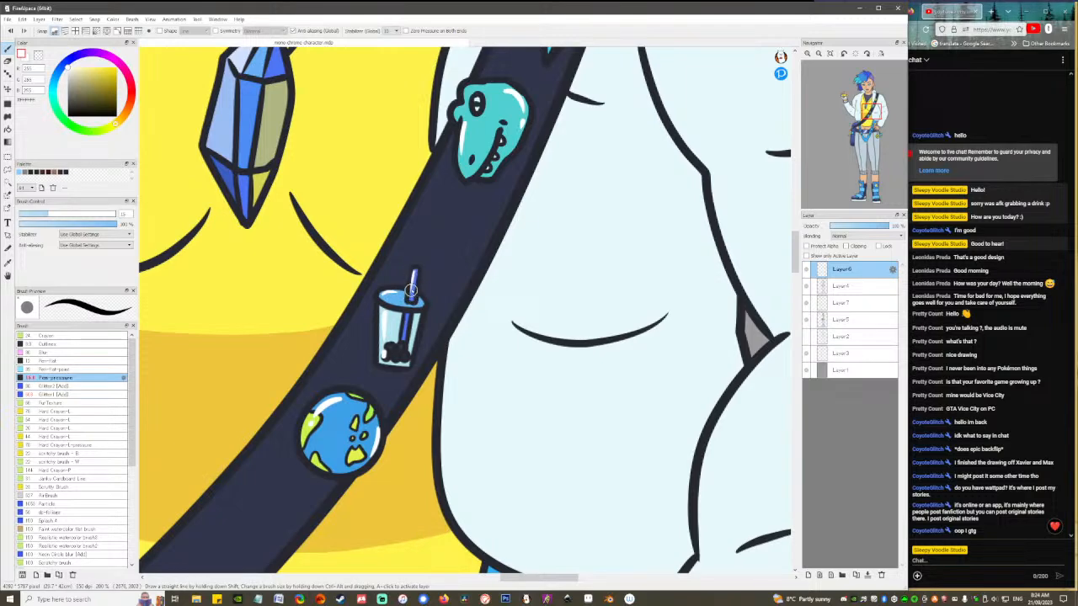
{"action": "scroll", "coordinate": [413, 294], "scroll_direction": "down", "scroll_amount": 1}
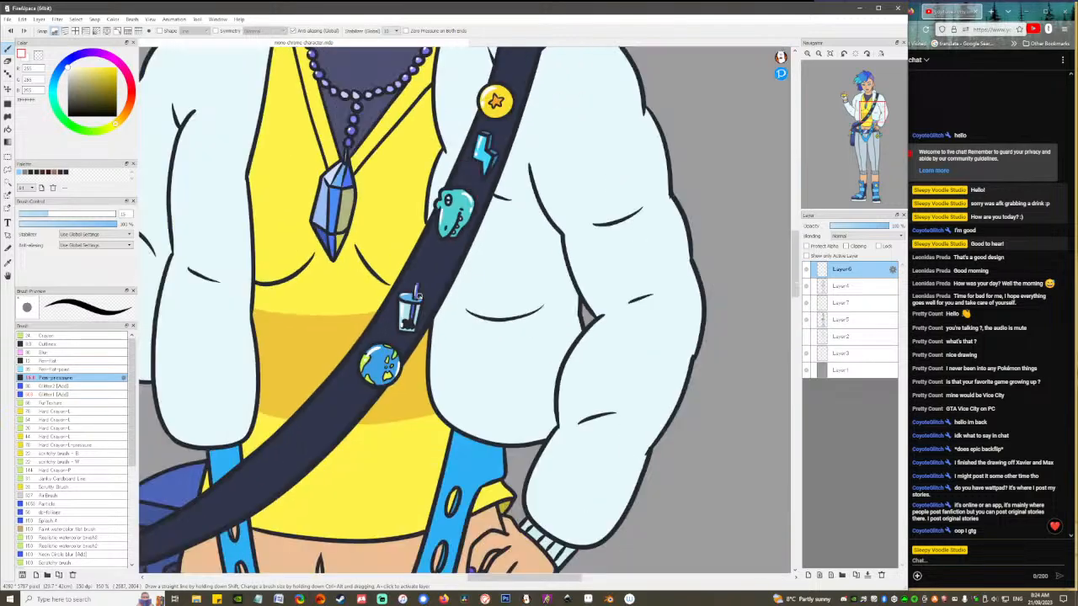
{"action": "scroll", "coordinate": [413, 293], "scroll_direction": "down", "scroll_amount": 2}
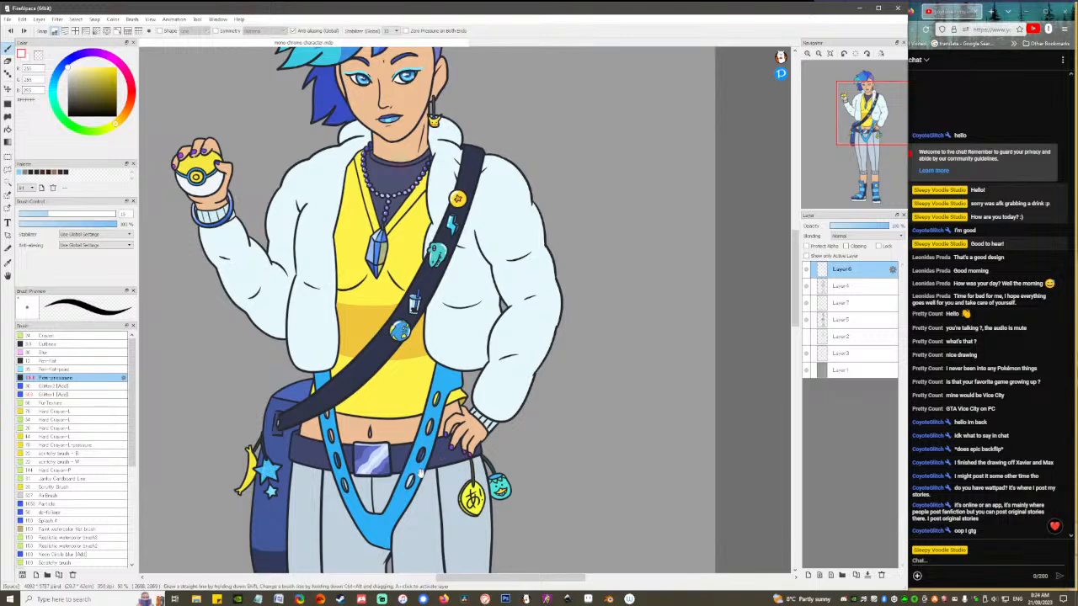
Enlarge the pen brush slightly and paint a highlight on the yellow upper half of the held Poké Ball.
{"action": "left_click_drag", "start_coordinate": [417, 458], "coordinate": [443, 398]}
{"action": "left_click_drag", "start_coordinate": [484, 438], "coordinate": [488, 375]}
{"action": "scroll", "coordinate": [518, 331], "scroll_direction": "down", "scroll_amount": 1}
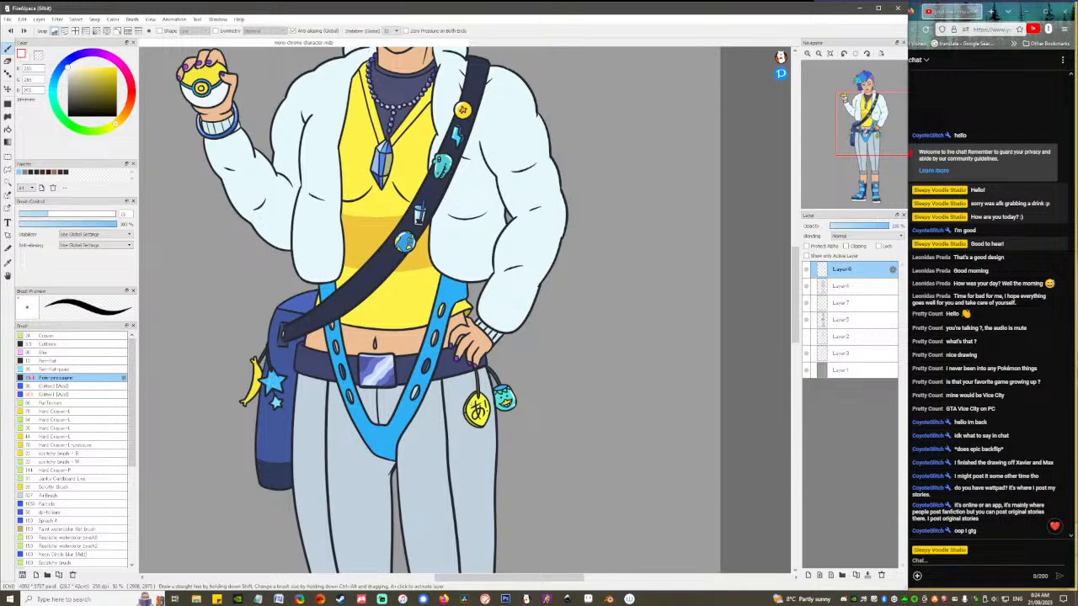
{"action": "mouse_move", "coordinate": [495, 167]}
{"action": "left_mouse_down"}
{"action": "mouse_move", "coordinate": [508, 238]}
{"action": "mouse_move", "coordinate": [587, 126]}
{"action": "mouse_move", "coordinate": [544, 268]}
{"action": "mouse_move", "coordinate": [520, 416]}
{"action": "mouse_move", "coordinate": [503, 334]}
{"action": "mouse_move", "coordinate": [517, 397]}
{"action": "mouse_move", "coordinate": [495, 373]}
{"action": "mouse_move", "coordinate": [497, 425]}
{"action": "mouse_move", "coordinate": [496, 307]}
{"action": "mouse_move", "coordinate": [520, 494]}
{"action": "left_mouse_up"}
{"action": "mouse_move", "coordinate": [448, 168]}
{"action": "left_mouse_down"}
{"action": "mouse_move", "coordinate": [470, 343]}
{"action": "mouse_move", "coordinate": [467, 486]}
{"action": "left_mouse_up"}
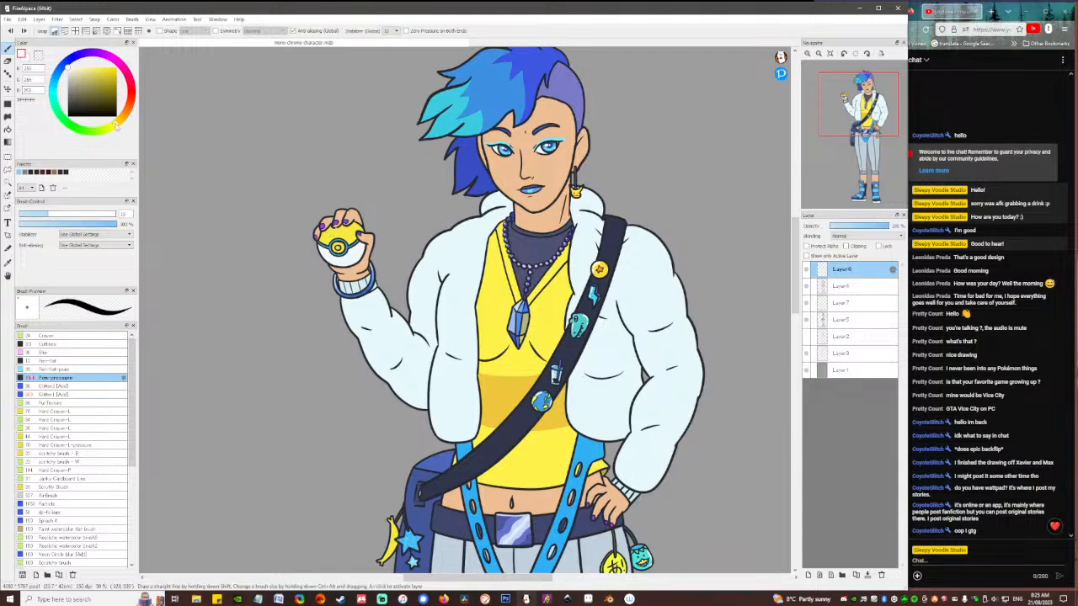
{"action": "left_click_drag", "start_coordinate": [60, 216], "coordinate": [76, 216]}
{"action": "left_click_drag", "start_coordinate": [351, 223], "coordinate": [360, 232]}
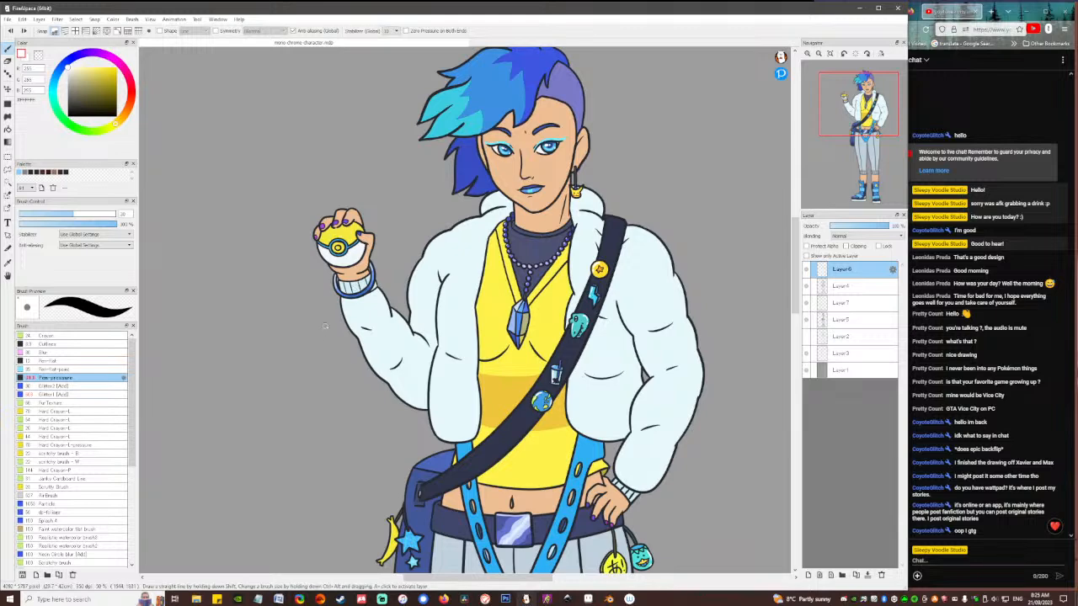
Fit the whole character in view and add a new layer directly above Layer4.
{"action": "scroll", "coordinate": [523, 424], "scroll_direction": "down", "scroll_amount": 10}
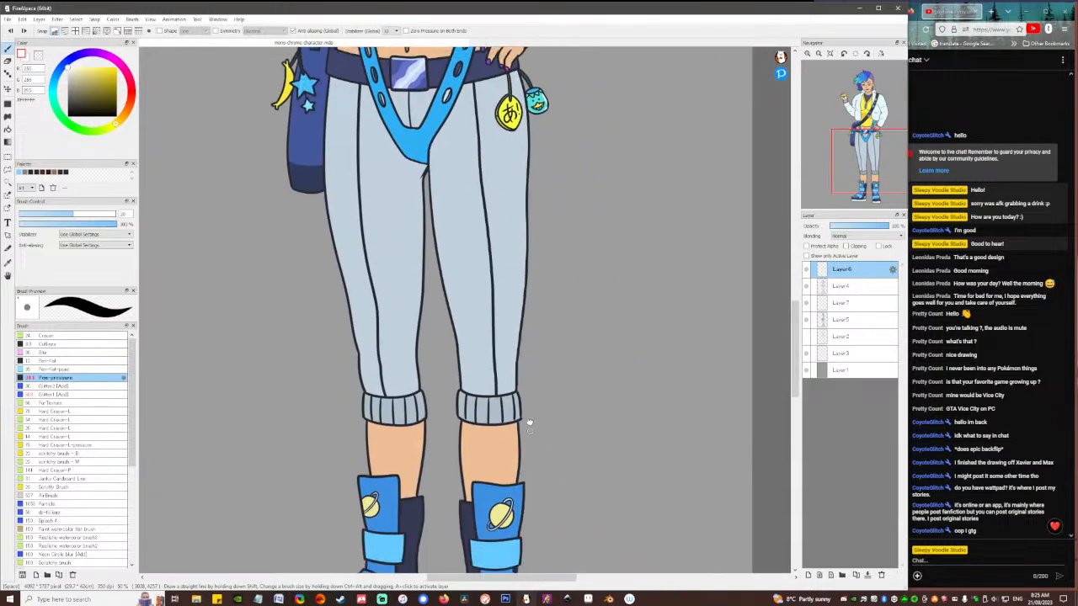
{"action": "scroll", "coordinate": [544, 476], "scroll_direction": "up", "scroll_amount": 5}
{"action": "scroll", "coordinate": [541, 472], "scroll_direction": "down", "scroll_amount": 2}
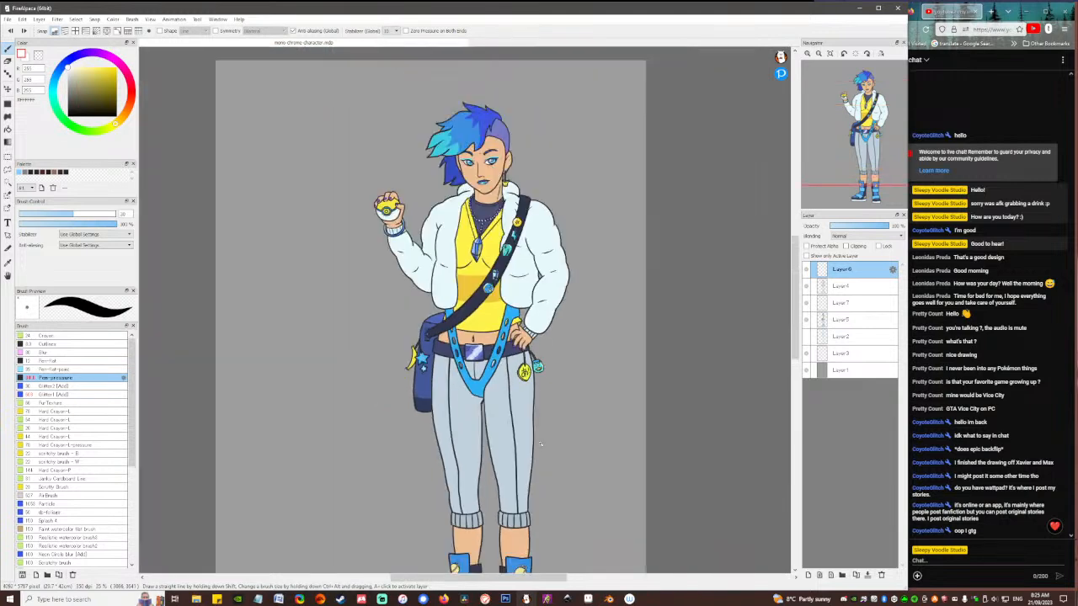
{"action": "left_click_drag", "start_coordinate": [577, 322], "coordinate": [537, 264]}
{"action": "mouse_move", "coordinate": [811, 58]}
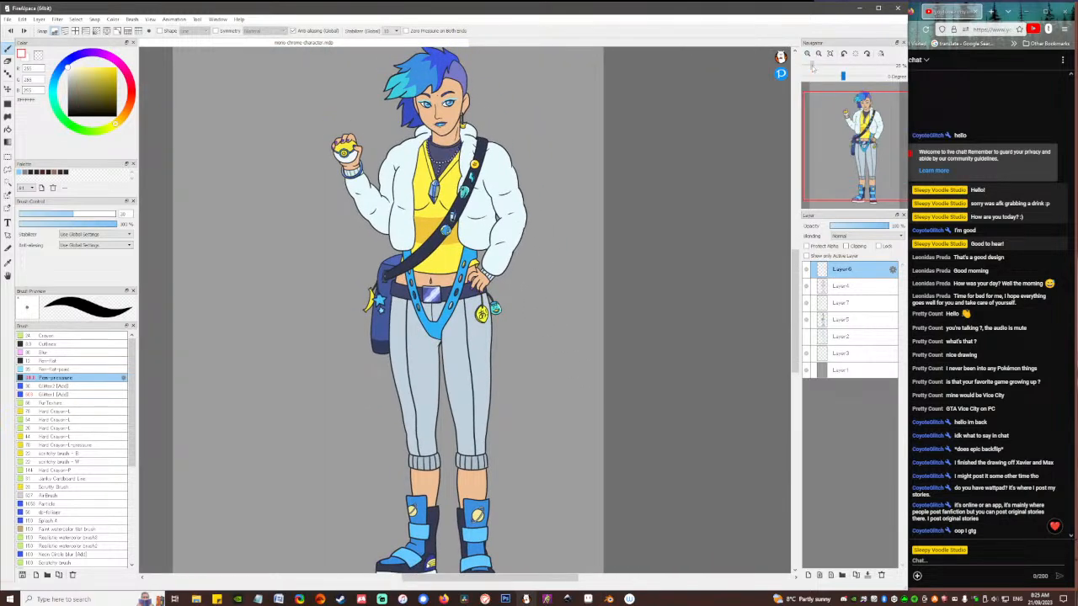
{"action": "left_click_drag", "start_coordinate": [812, 68], "coordinate": [809, 69]}
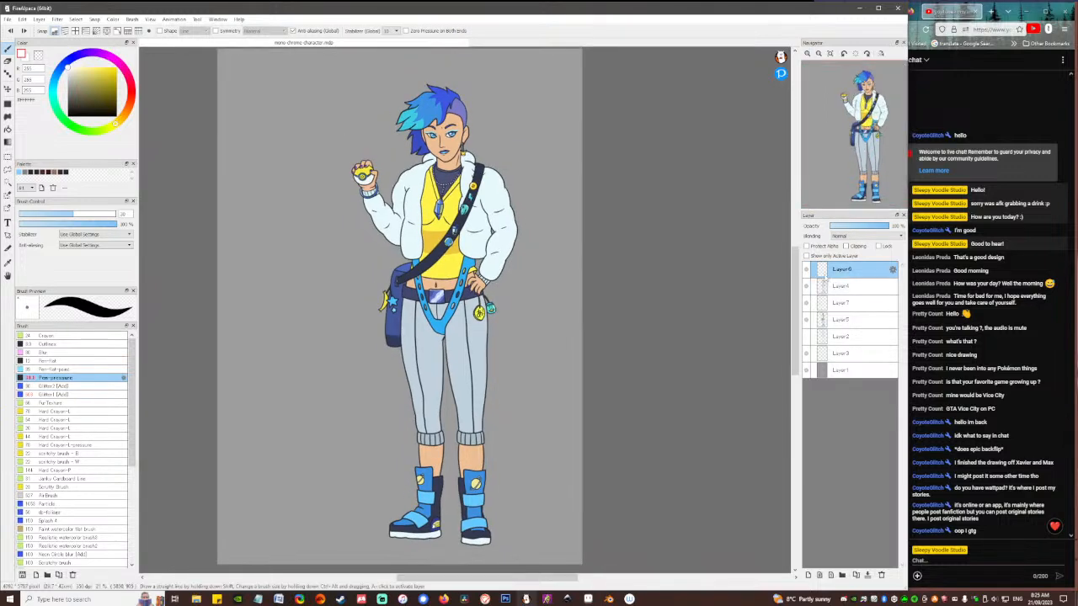
{"action": "left_click", "coordinate": [846, 286]}
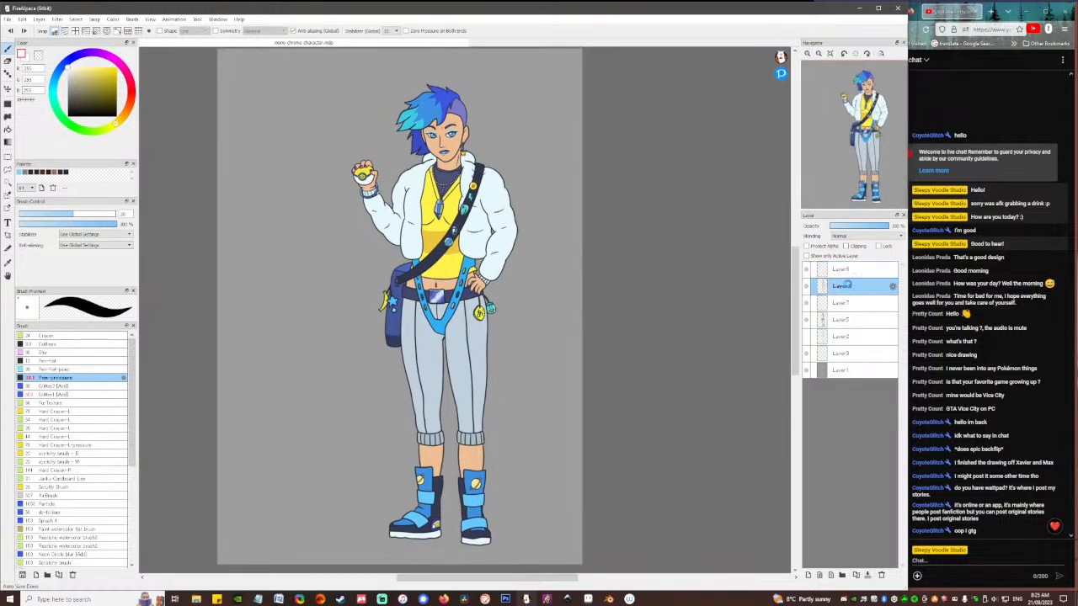
{"action": "left_click", "coordinate": [819, 575]}
Group Layer4, Layer7 and Layer5 in a new collapsed folder and select the area covered by its artwork.
{"action": "left_click", "coordinate": [860, 308]}
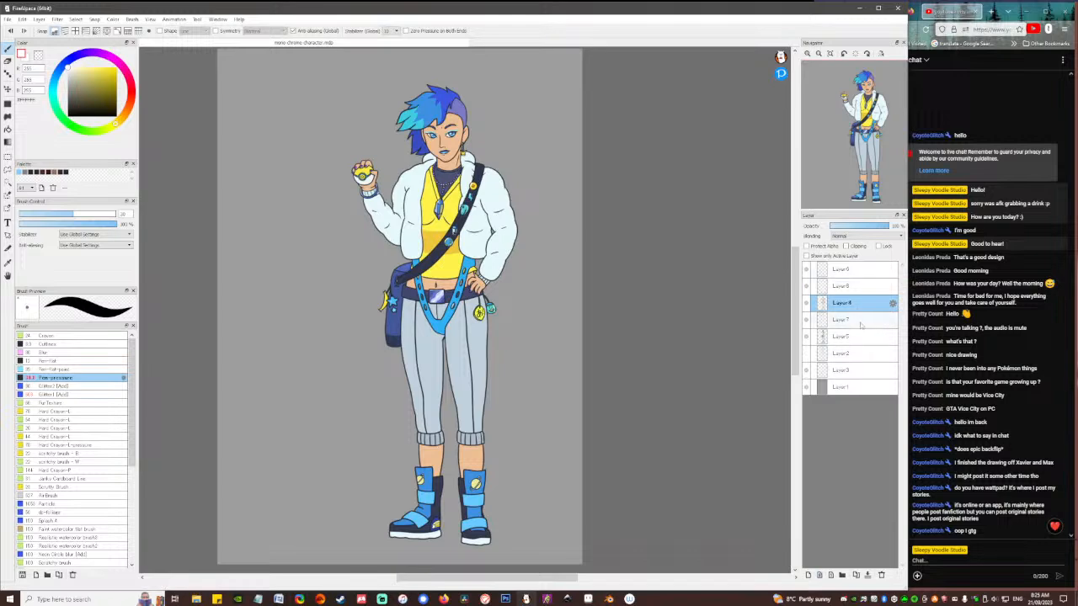
{"action": "left_click", "coordinate": [843, 575]}
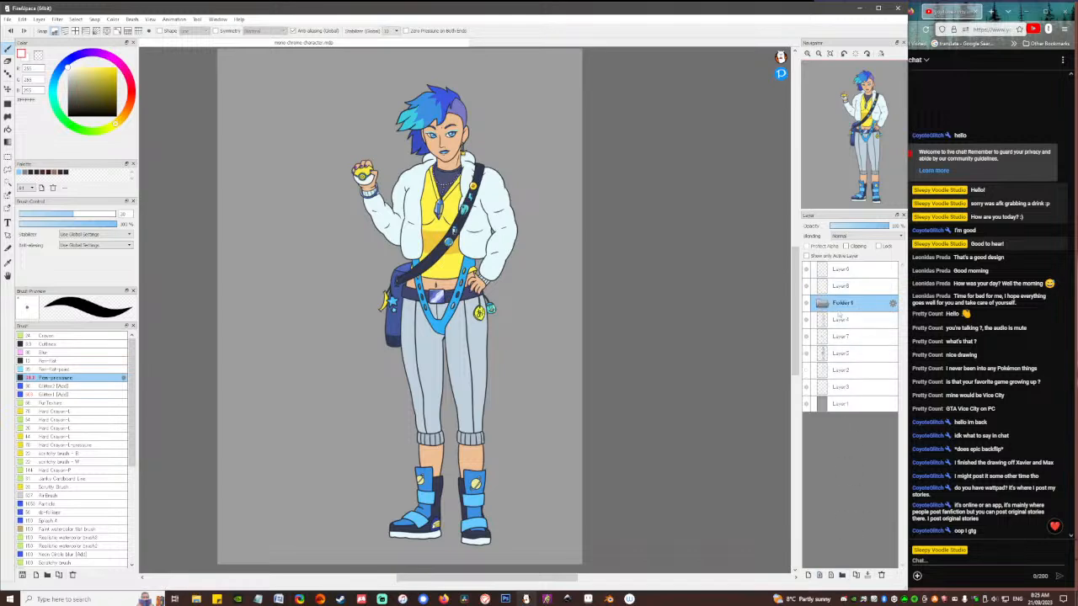
{"action": "left_click", "coordinate": [842, 356]}
{"action": "left_click", "coordinate": [845, 324], "text": "shift"}
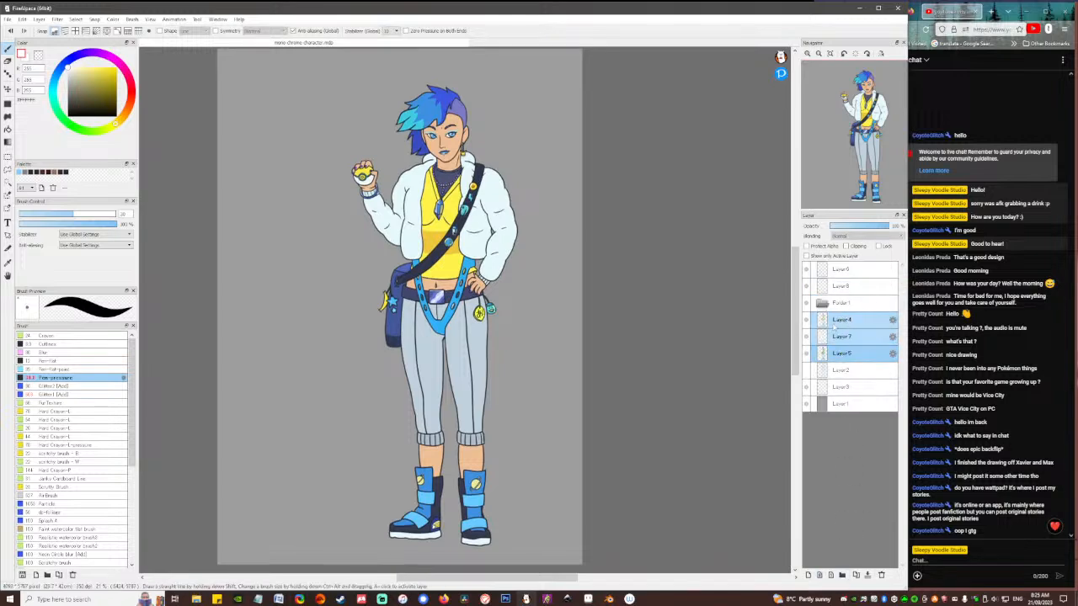
{"action": "left_click_drag", "start_coordinate": [845, 323], "coordinate": [839, 308]}
{"action": "left_click", "coordinate": [824, 304]}
{"action": "left_click", "coordinate": [824, 305], "text": "ctrl"}
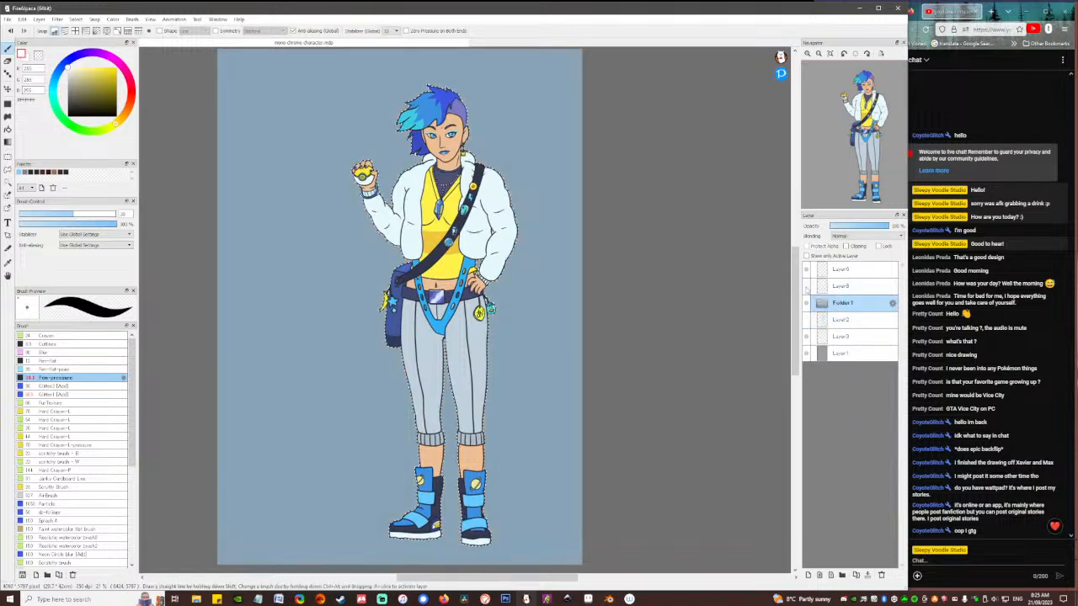
Rename the topmost highlight layer "shines" and the new empty layer below it "shadows".
{"action": "left_click", "coordinate": [835, 289]}
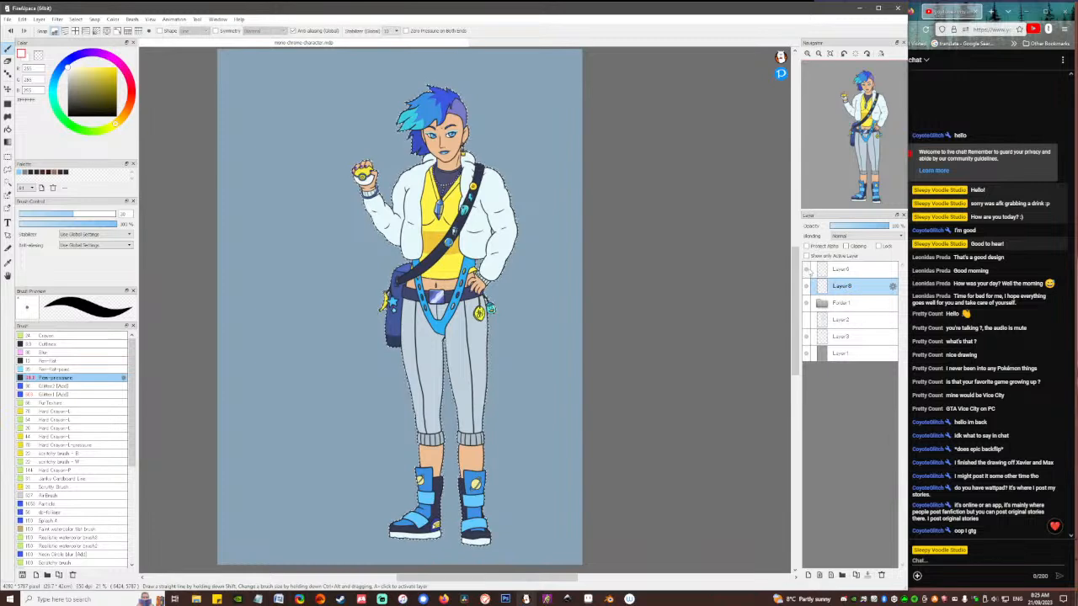
{"action": "double_click", "coordinate": [842, 270]}
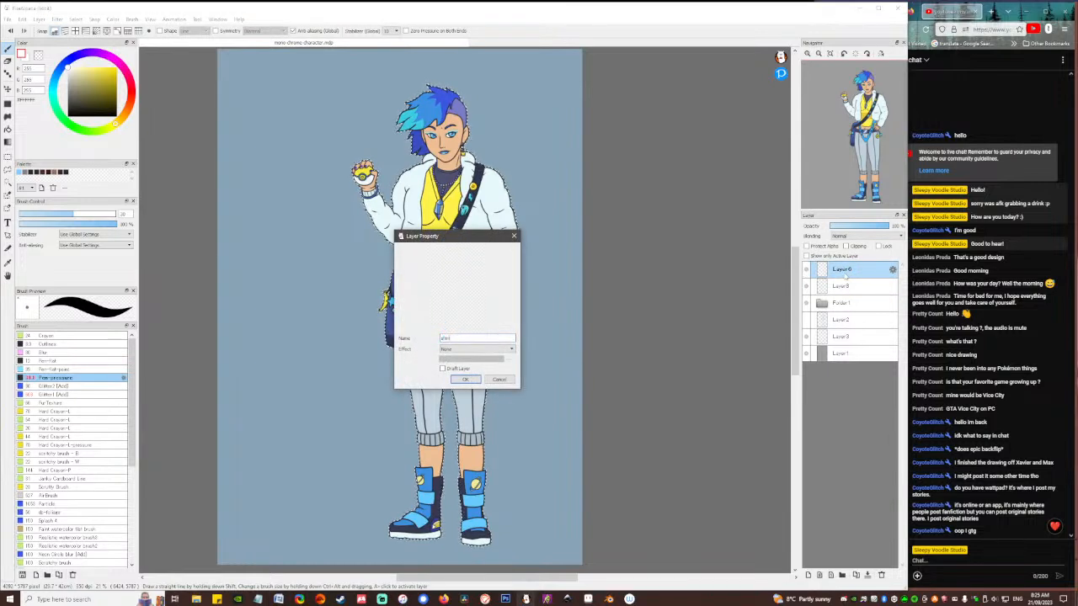
{"action": "left_click", "coordinate": [468, 380]}
{"action": "left_click", "coordinate": [842, 288]}
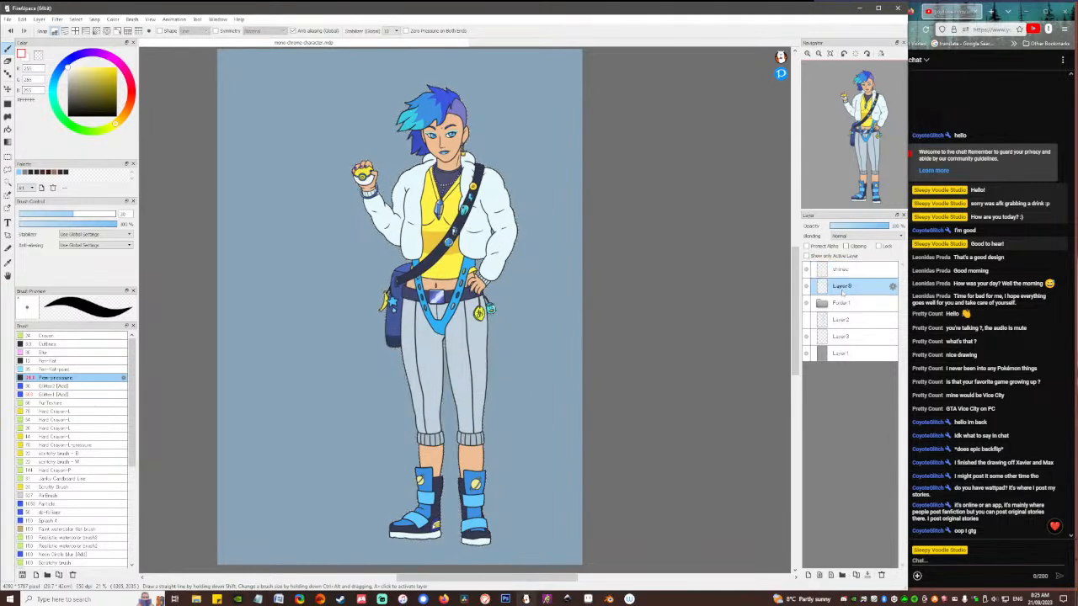
{"action": "double_click", "coordinate": [841, 287]}
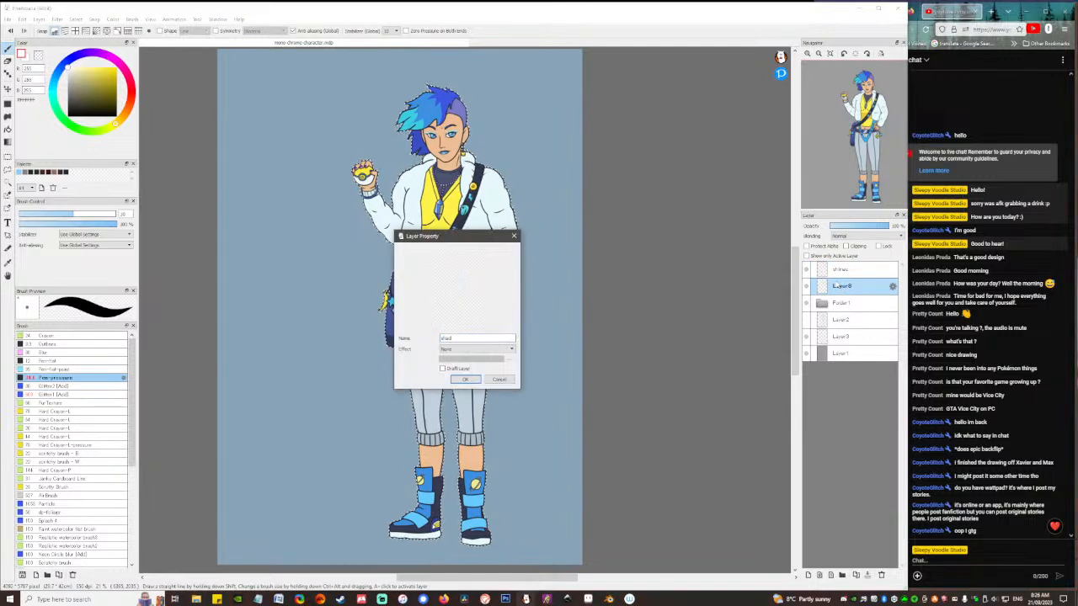
{"action": "left_click", "coordinate": [465, 379]}
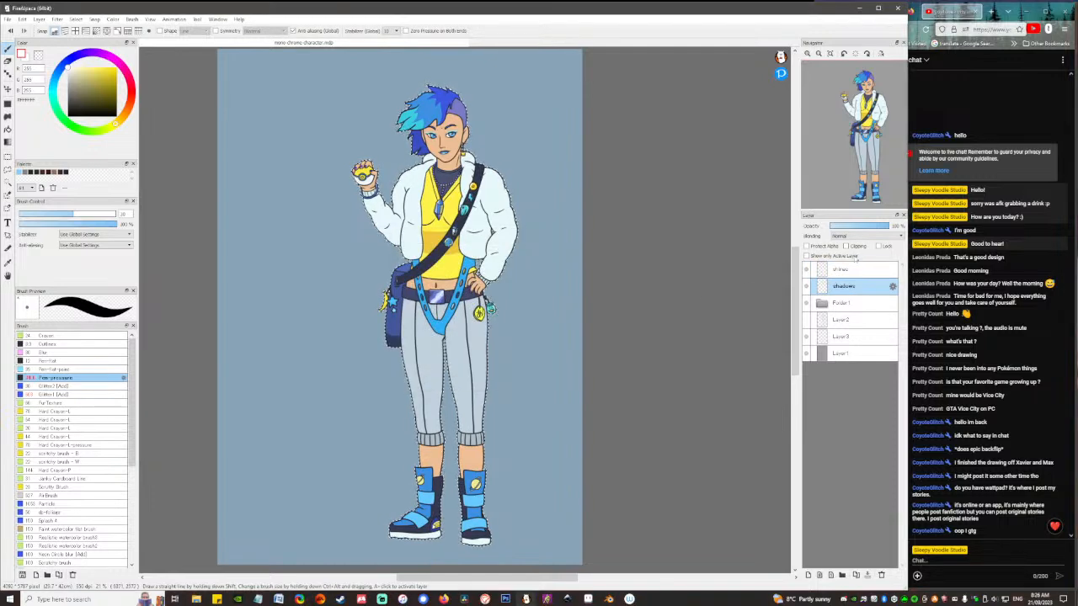
Set the shadows layer's blending mode to Multiply and pick a pale, muted blue-violet as the shading colour.
{"action": "left_click", "coordinate": [856, 237]}
{"action": "left_click", "coordinate": [851, 248]}
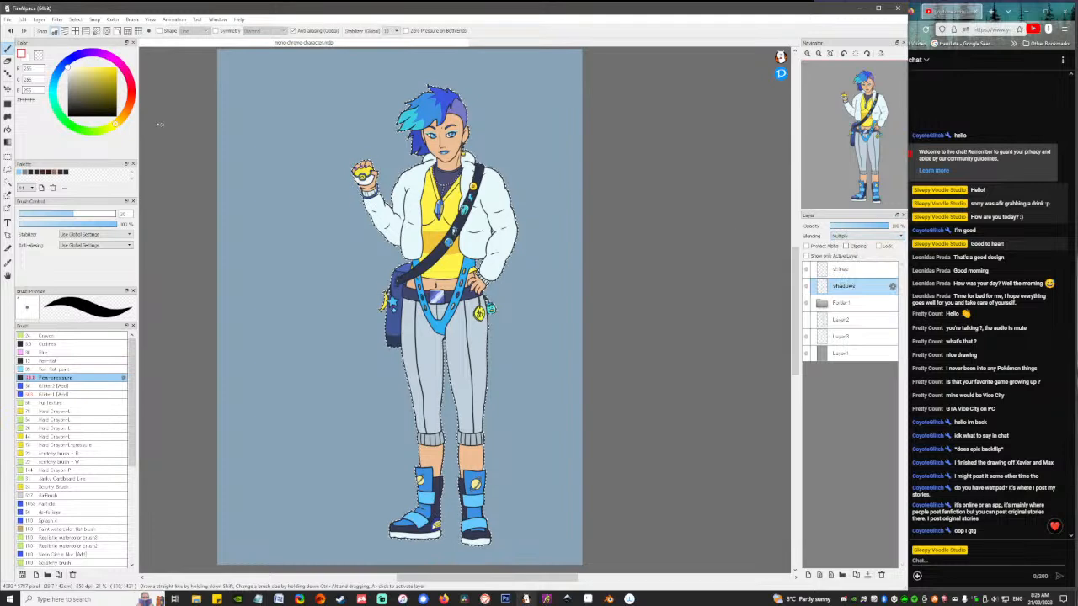
{"action": "left_click", "coordinate": [78, 79]}
{"action": "left_click", "coordinate": [64, 65]}
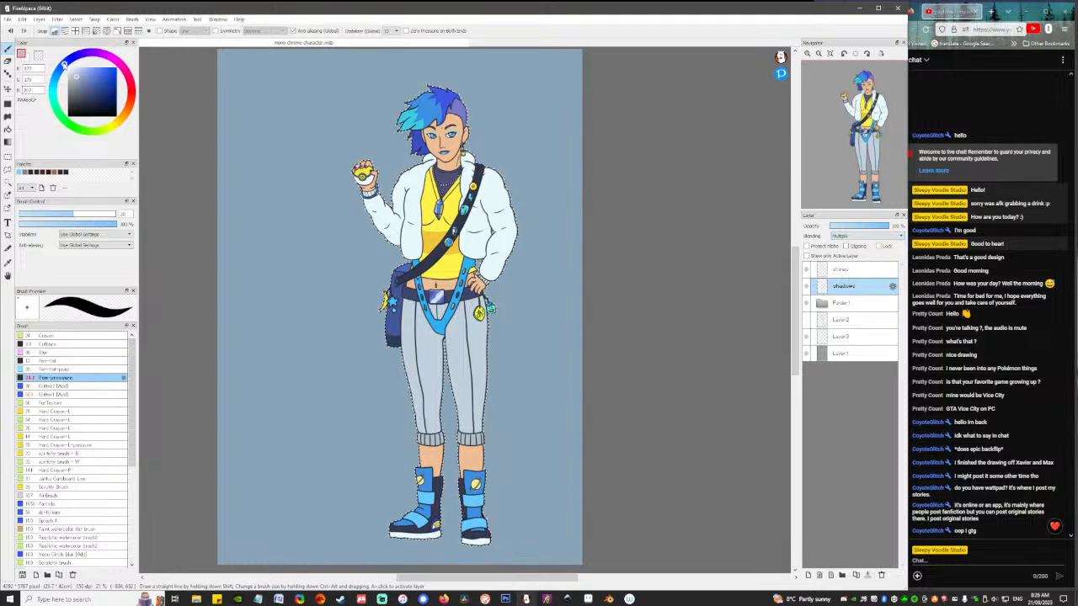
{"action": "left_click_drag", "start_coordinate": [64, 65], "coordinate": [80, 54]}
{"action": "left_click", "coordinate": [76, 75]}
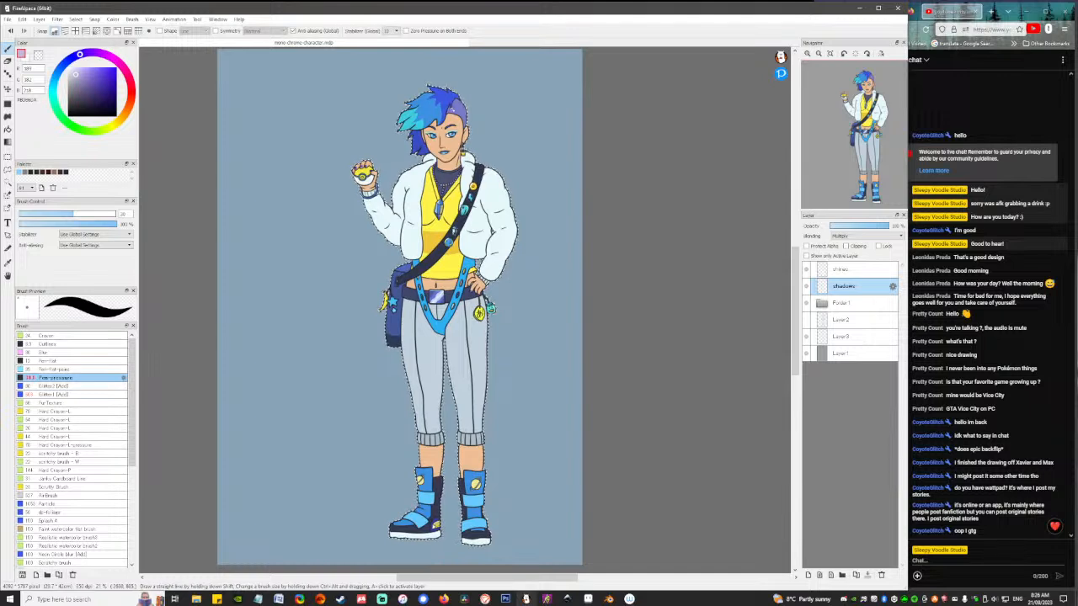
Resize the brush and paint shadows on the forehead below the hairline and under the jaw on the shadows layer.
{"action": "scroll", "coordinate": [553, 339], "scroll_direction": "up", "scroll_amount": 3}
{"action": "left_click_drag", "start_coordinate": [553, 339], "coordinate": [562, 383]}
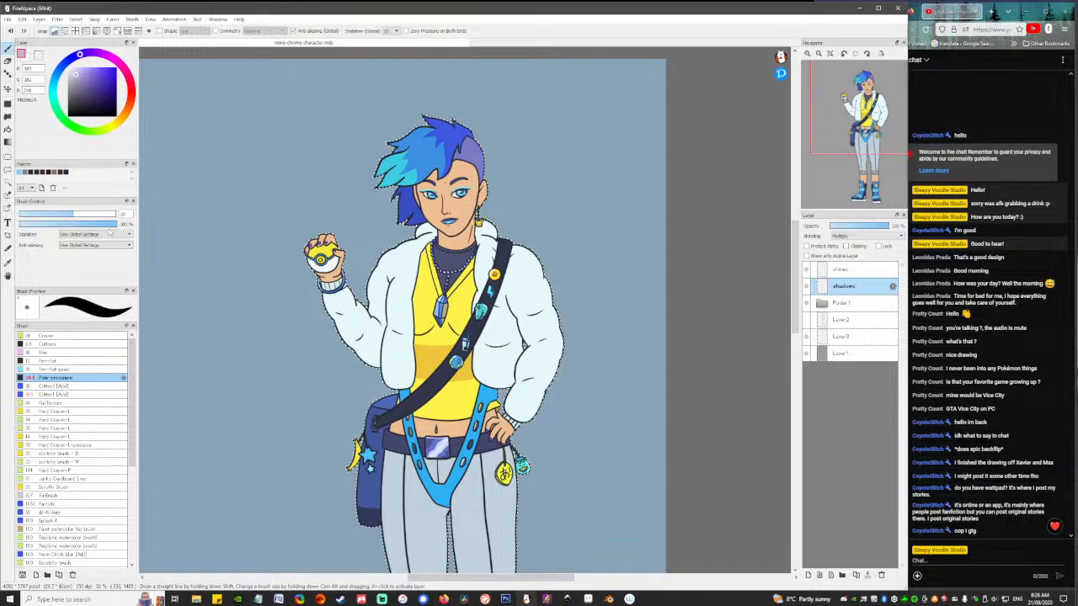
{"action": "left_click_drag", "start_coordinate": [73, 214], "coordinate": [99, 217]}
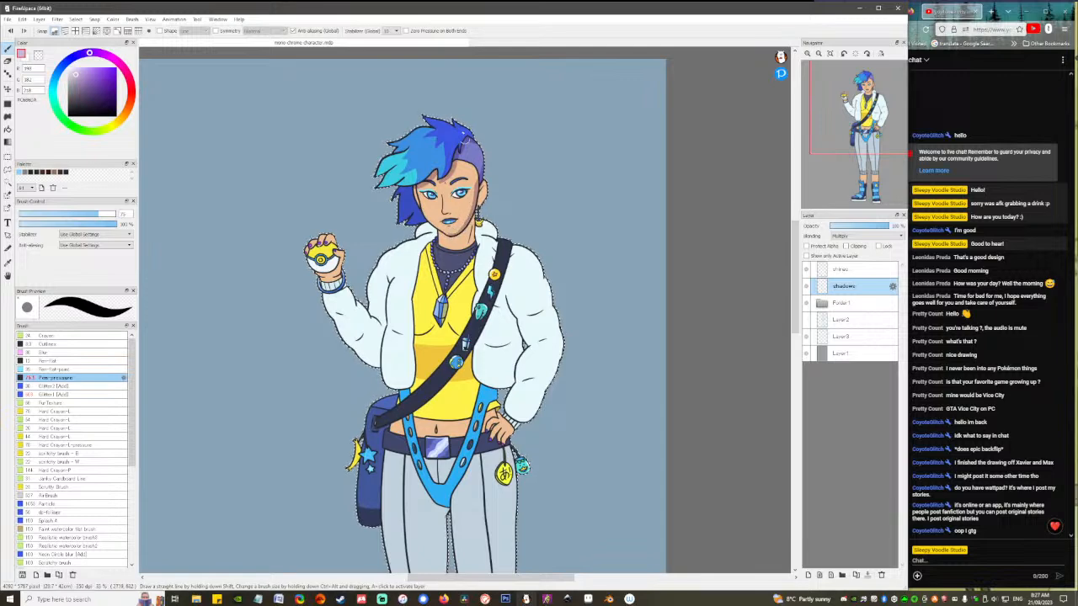
{"action": "left_click", "coordinate": [392, 30]}
{"action": "left_click", "coordinate": [388, 195]}
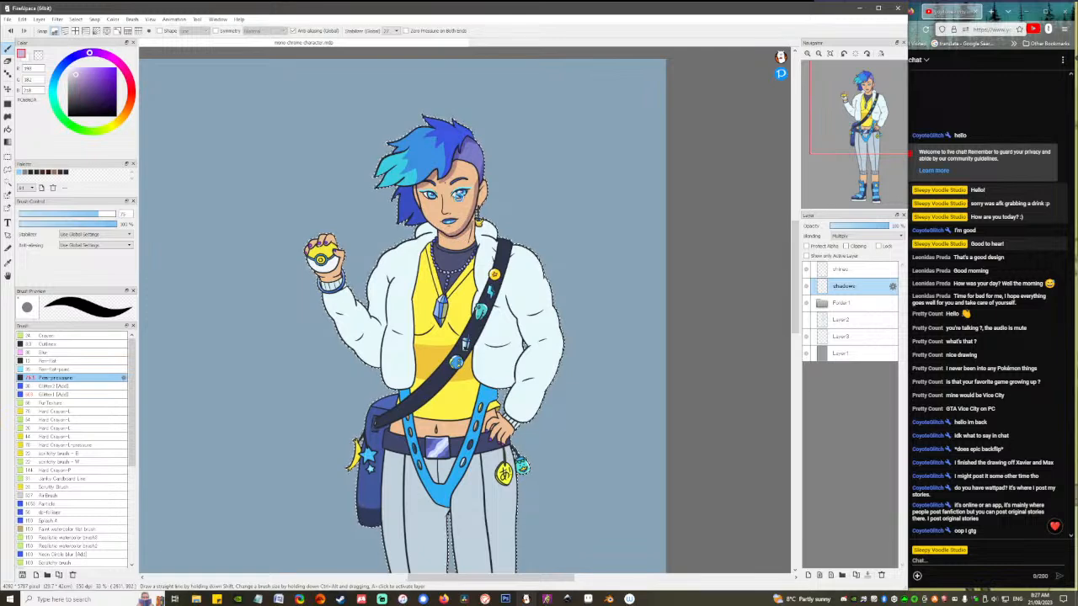
{"action": "scroll", "coordinate": [460, 202], "scroll_direction": "up", "scroll_amount": 3}
{"action": "left_click", "coordinate": [69, 214]}
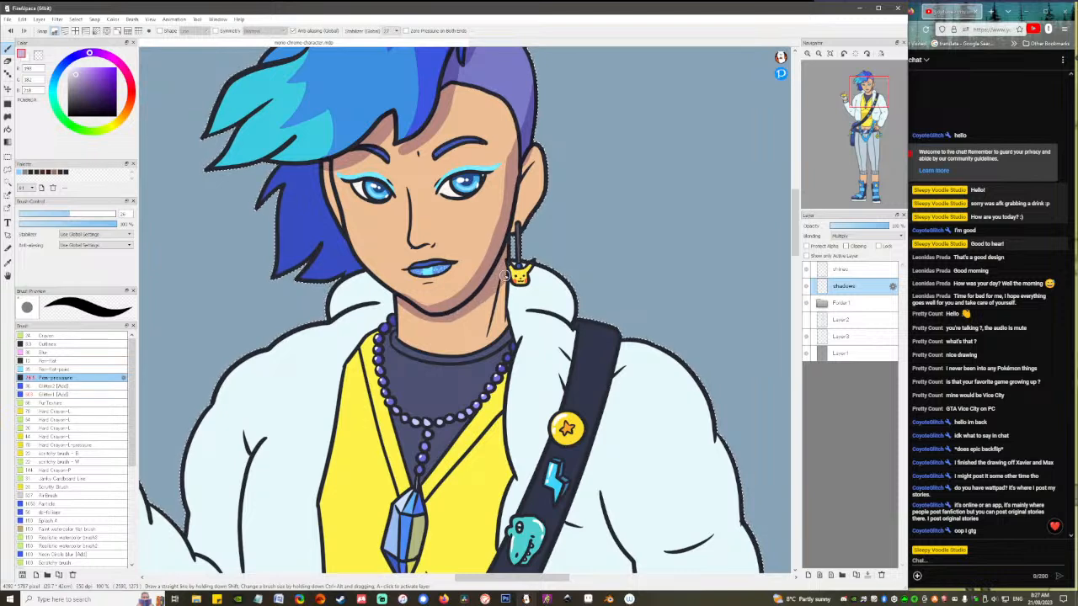
{"action": "scroll", "coordinate": [528, 243], "scroll_direction": "down", "scroll_amount": 1}
{"action": "scroll", "coordinate": [525, 255], "scroll_direction": "up", "scroll_amount": 1}
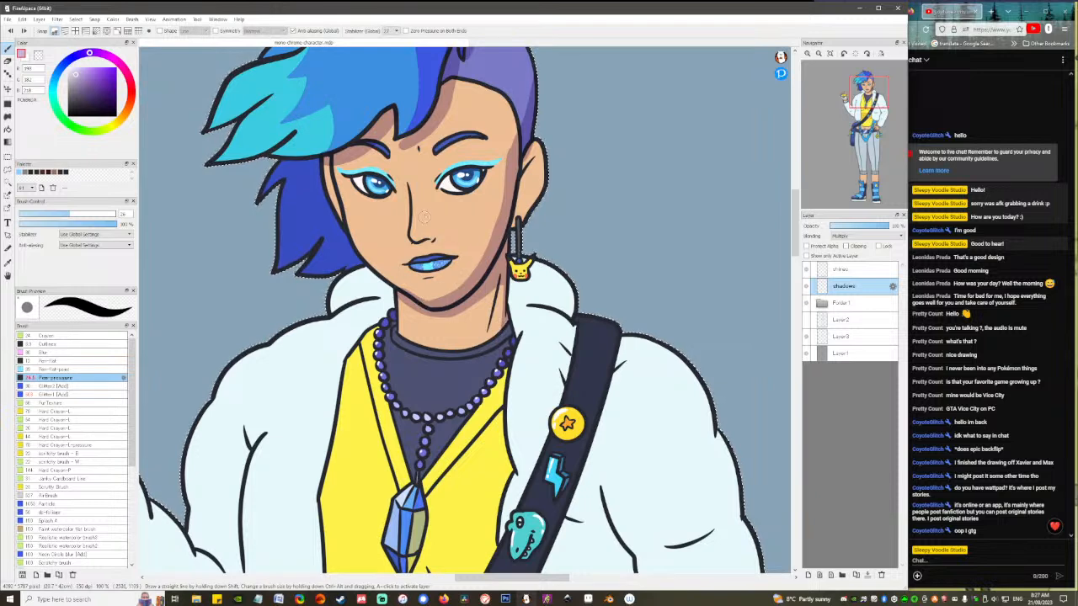
{"action": "left_click_drag", "start_coordinate": [445, 285], "coordinate": [449, 311]}
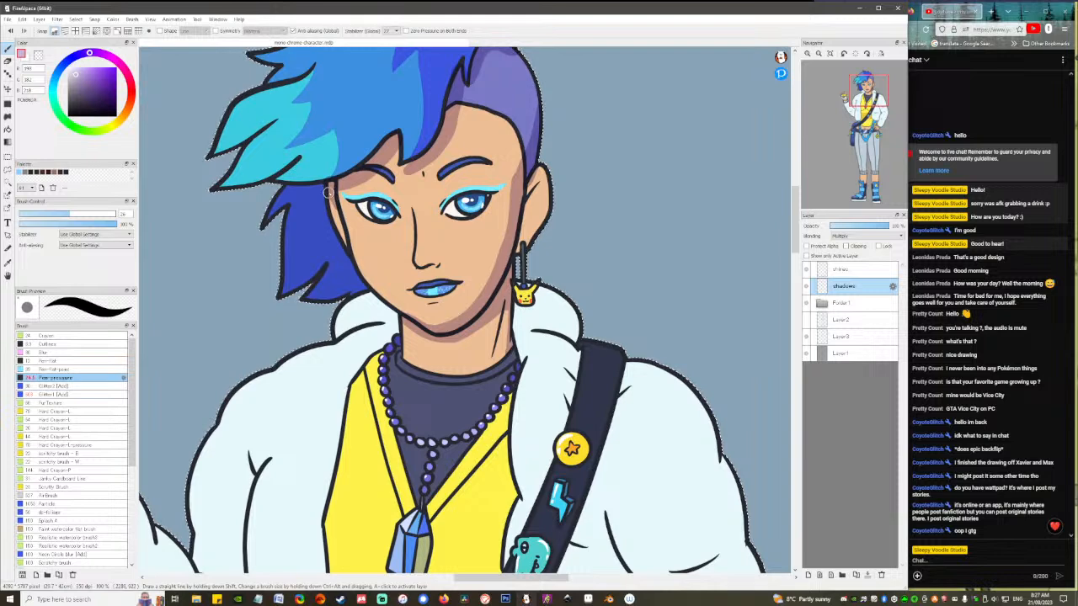
Expand Folder1 and move the shadows layer into it, directly below Layer4.
{"action": "left_click", "coordinate": [841, 302]}
{"action": "left_click_drag", "start_coordinate": [842, 286], "coordinate": [849, 328]}
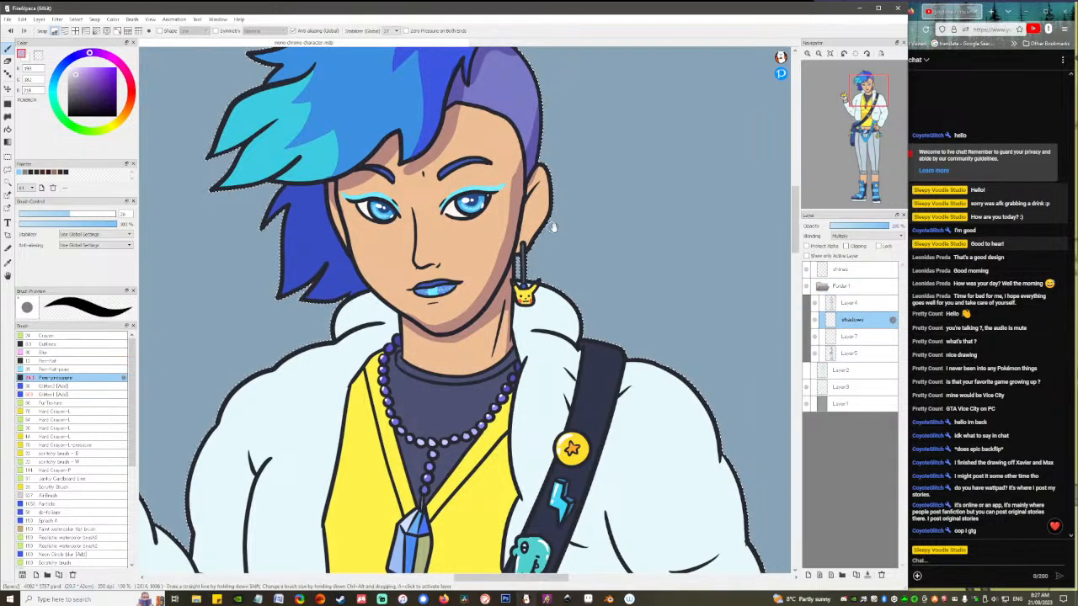
Shade the side of the face and the inside of the ear, using the Eraser to tidy the shadow edges.
{"action": "left_click_drag", "start_coordinate": [551, 213], "coordinate": [569, 362]}
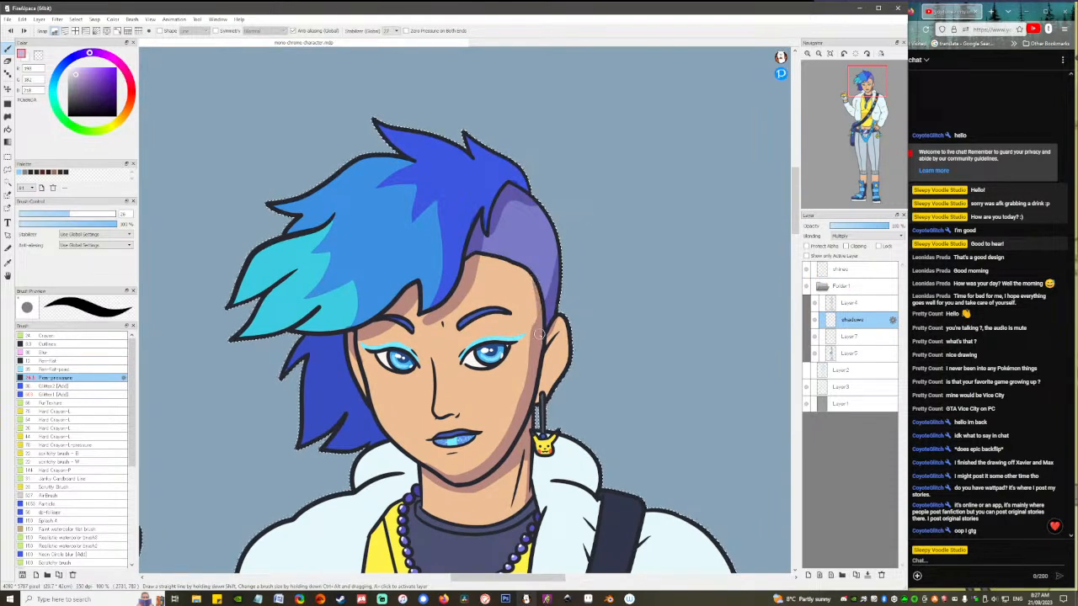
{"action": "key", "text": "e"}
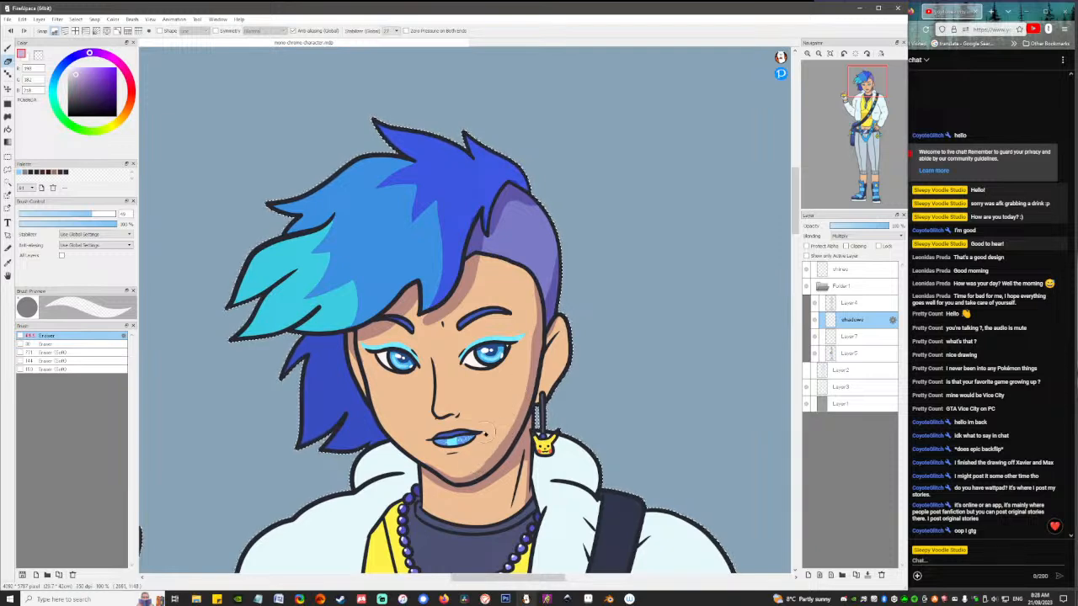
{"action": "key", "text": "b"}
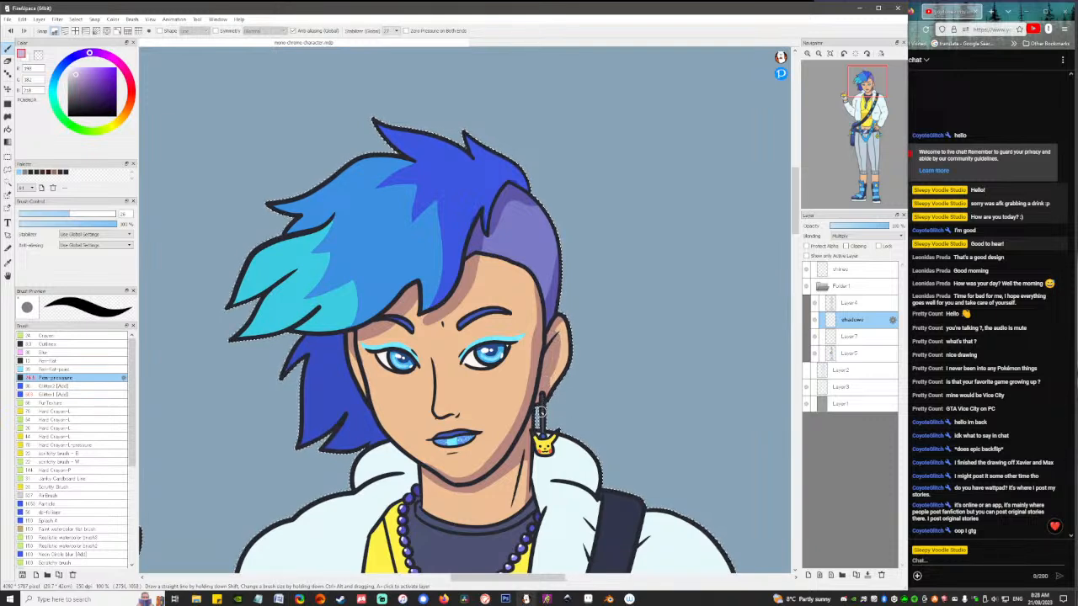
Outline shadow shapes on both sides of the jacket's raised collar and fill them with the Bucket tool.
{"action": "mouse_move", "coordinate": [538, 482]}
{"action": "left_mouse_down"}
{"action": "mouse_move", "coordinate": [568, 378]}
{"action": "mouse_move", "coordinate": [553, 378]}
{"action": "left_mouse_up"}
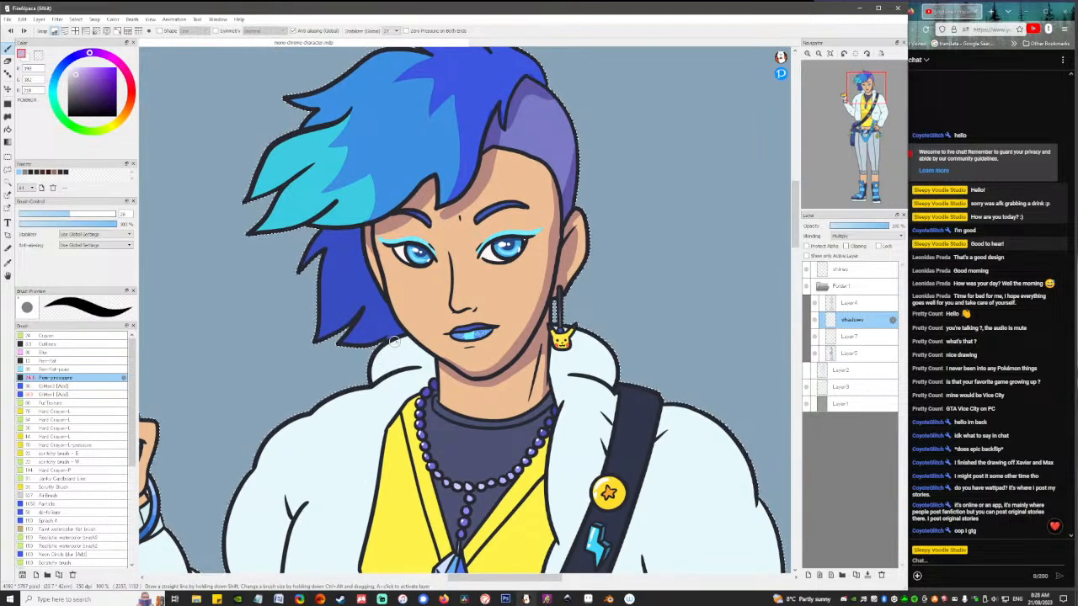
{"action": "mouse_move", "coordinate": [406, 348]}
{"action": "left_mouse_down"}
{"action": "mouse_move", "coordinate": [396, 369]}
{"action": "mouse_move", "coordinate": [434, 363]}
{"action": "left_mouse_up"}
{"action": "key", "text": "ctrl+z"}
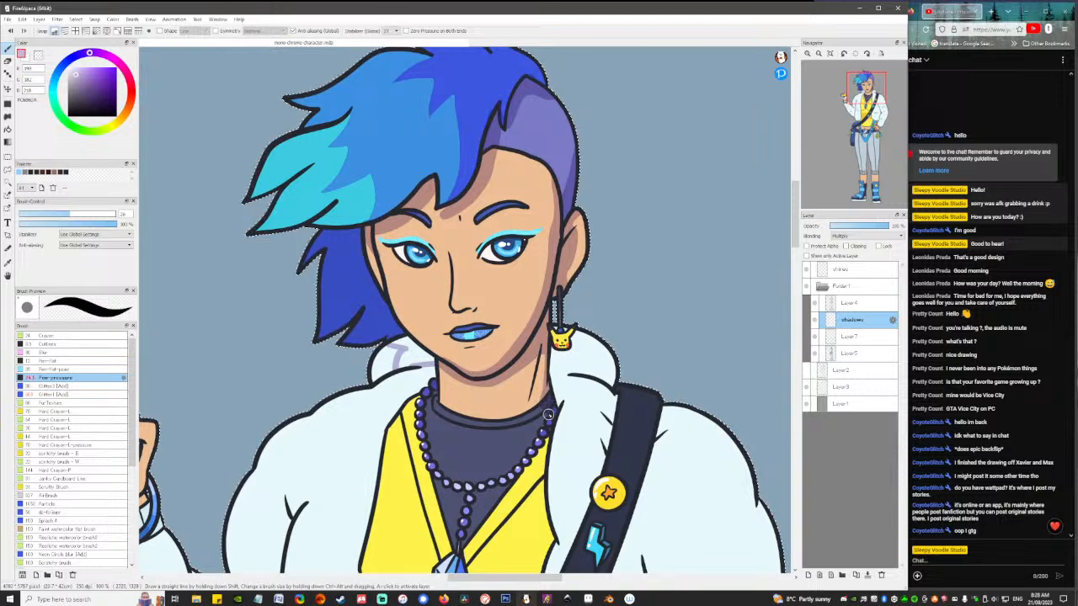
{"action": "left_click_drag", "start_coordinate": [556, 409], "coordinate": [576, 379]}
{"action": "key", "text": "ctrl+z"}
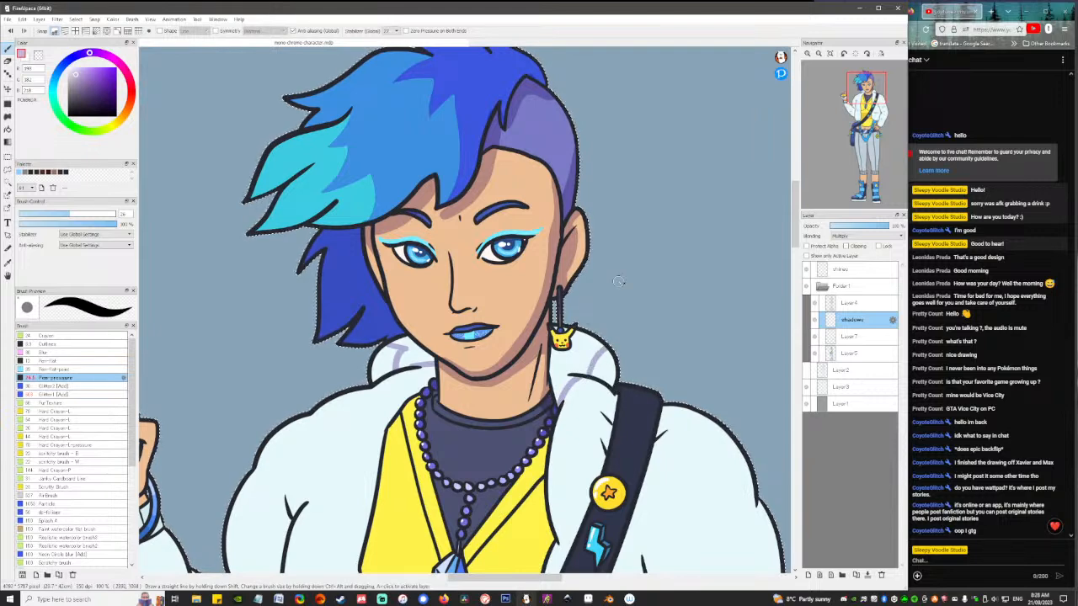
{"action": "key", "text": "g"}
{"action": "left_click", "coordinate": [412, 345]}
{"action": "left_click", "coordinate": [564, 376]}
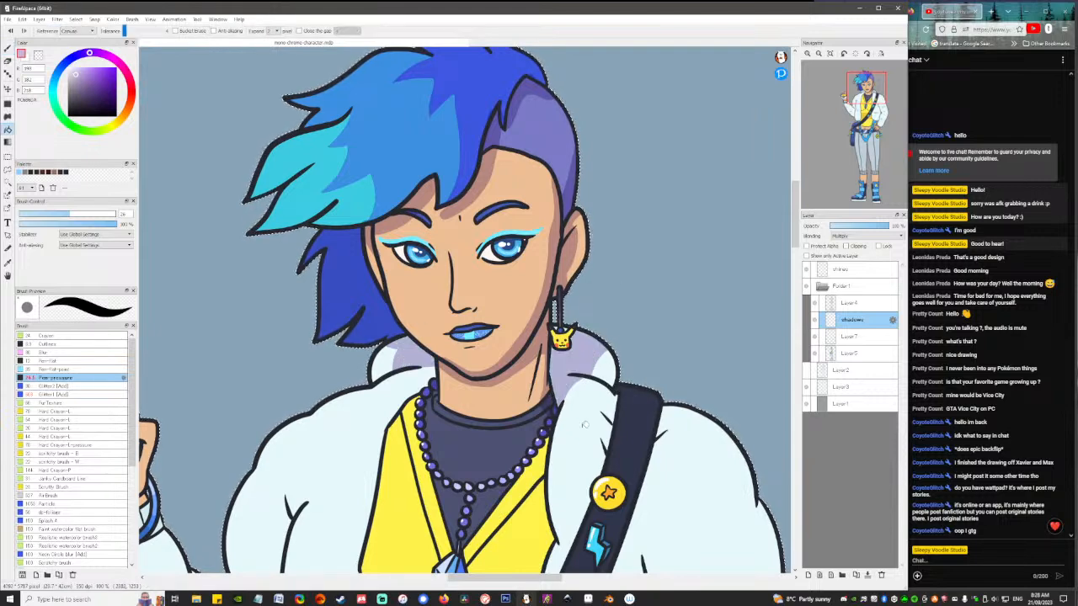
{"action": "key", "text": "b"}
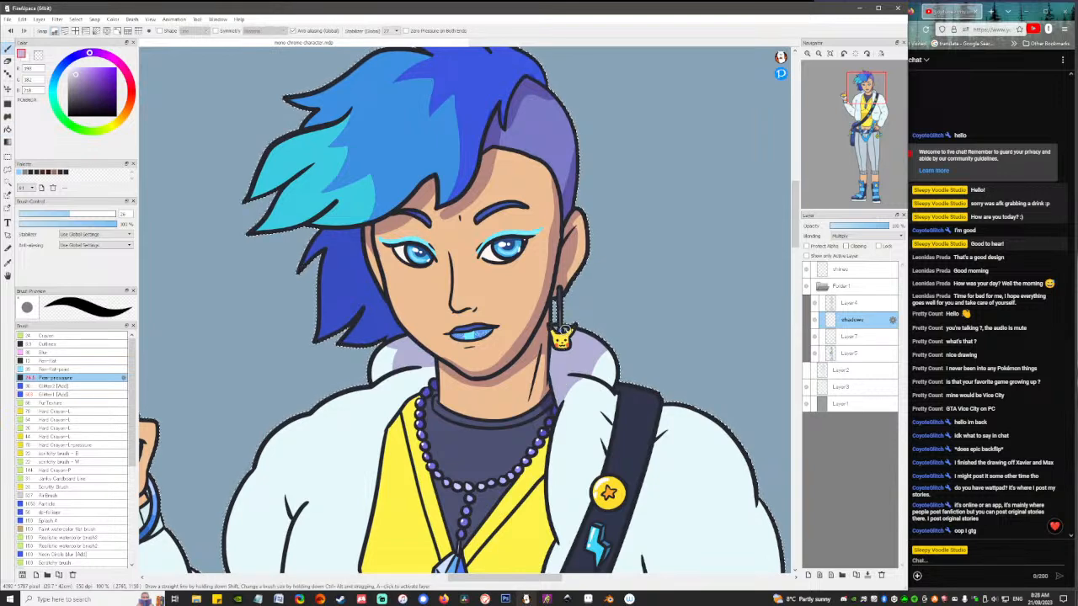
{"action": "key", "text": "ctrl+d"}
Paint small shadows along the side of the nose, beneath its tip and below the eyebrow.
{"action": "left_click_drag", "start_coordinate": [466, 277], "coordinate": [461, 355]}
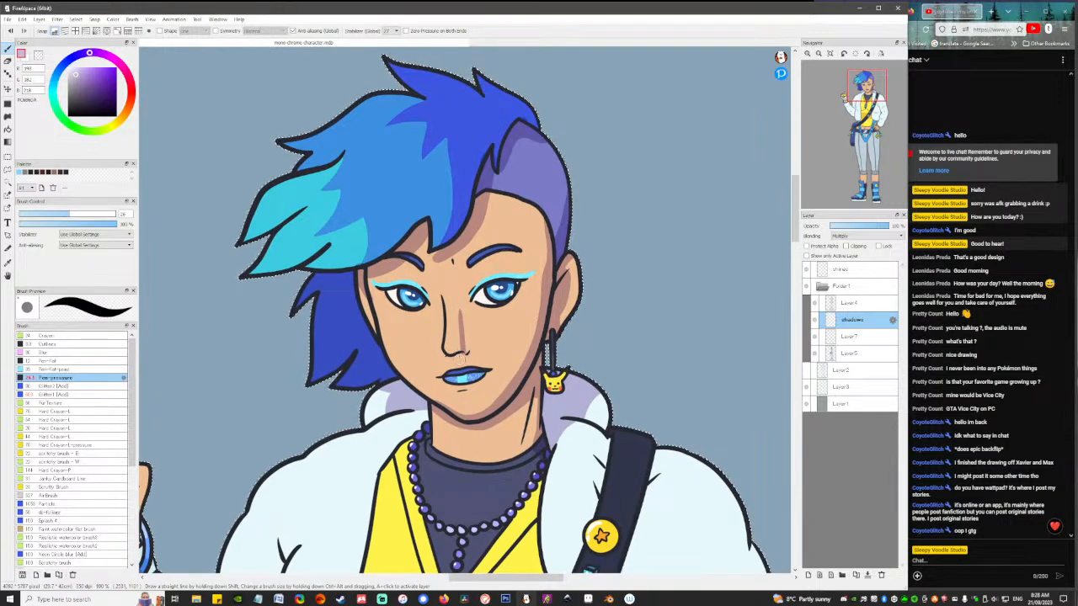
{"action": "mouse_move", "coordinate": [460, 315]}
{"action": "left_mouse_down"}
{"action": "mouse_move", "coordinate": [467, 353]}
{"action": "mouse_move", "coordinate": [450, 355]}
{"action": "left_mouse_up"}
{"action": "key", "text": "ctrl+z"}
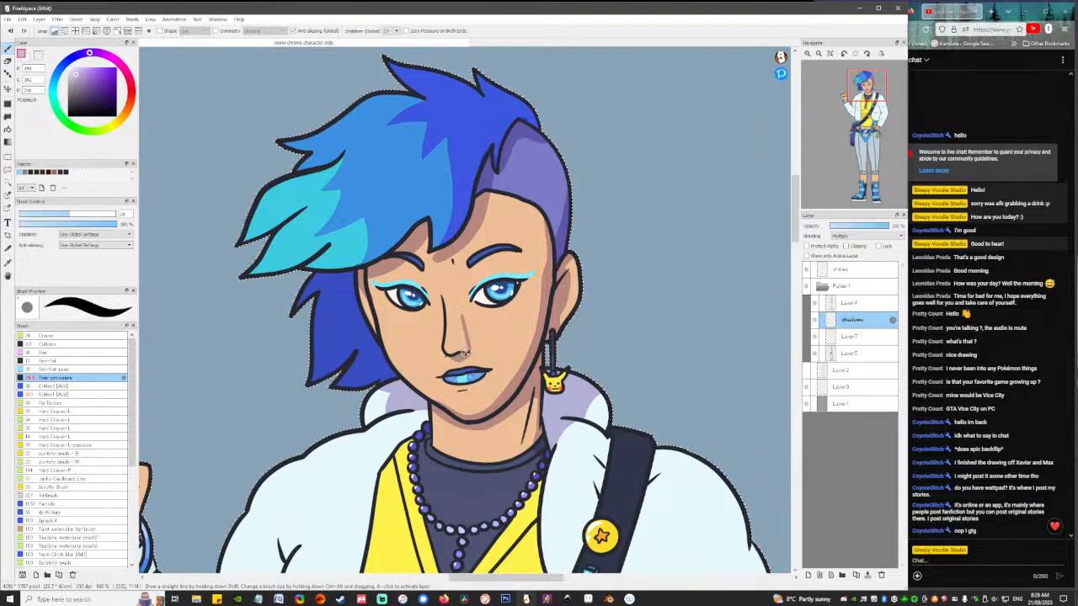
{"action": "left_click_drag", "start_coordinate": [462, 316], "coordinate": [470, 347]}
{"action": "key", "text": "ctrl+z"}
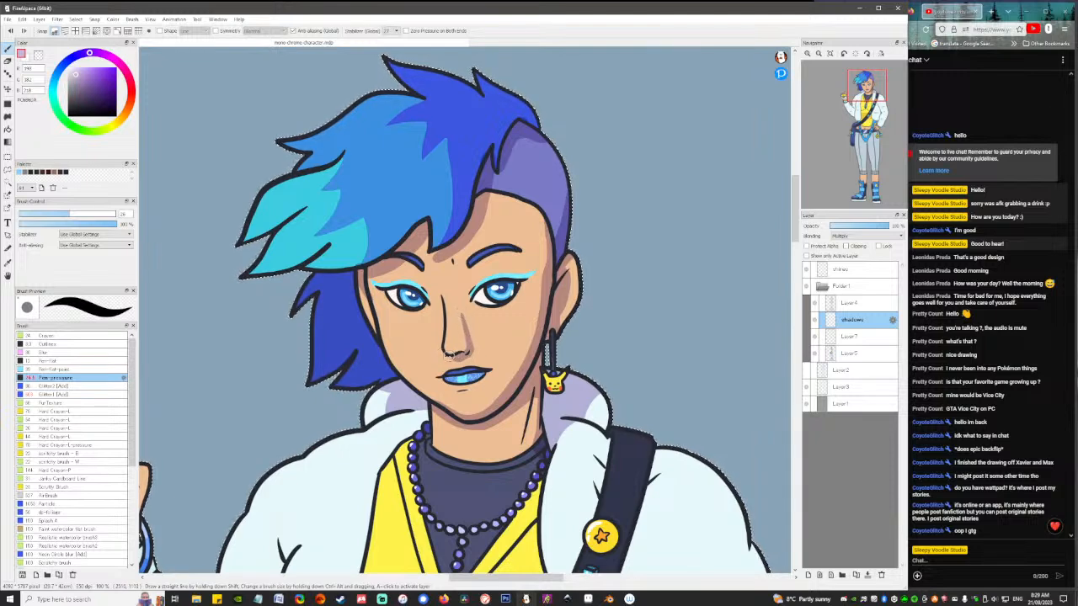
{"action": "left_click_drag", "start_coordinate": [453, 357], "coordinate": [466, 357]}
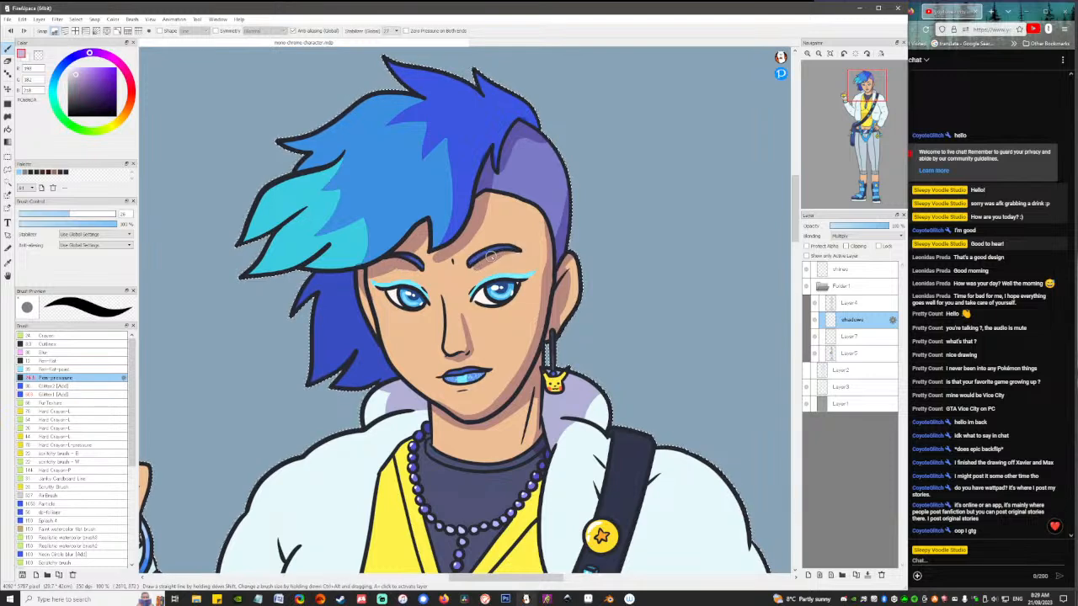
{"action": "left_click_drag", "start_coordinate": [491, 257], "coordinate": [518, 250]}
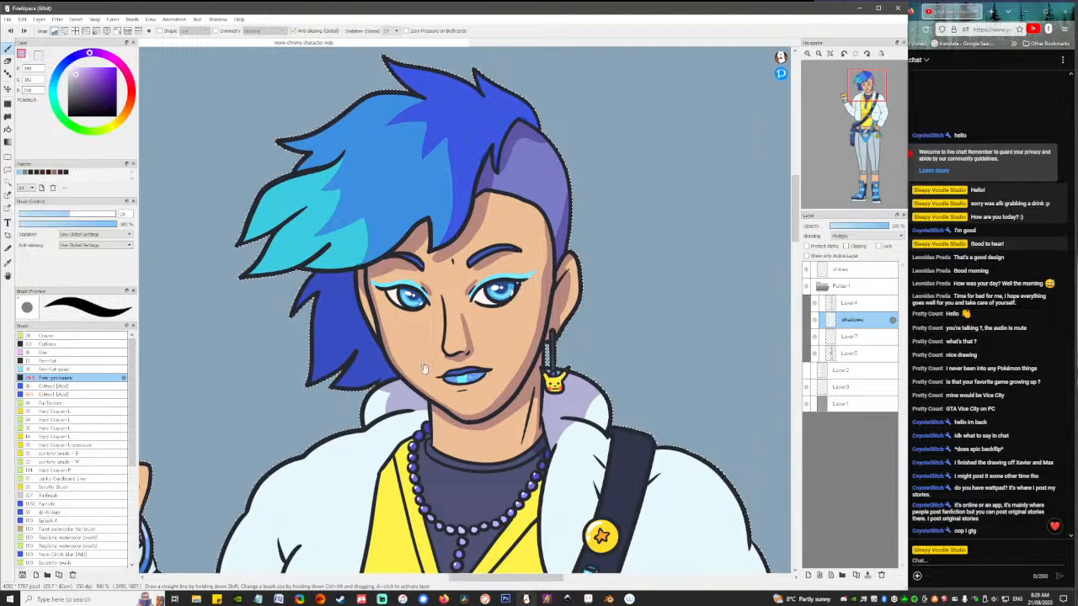
Shade the lower edge of the swept fringe and the hair strands next to the shaved side.
{"action": "scroll", "coordinate": [367, 222], "scroll_direction": "down", "scroll_amount": 3}
{"action": "scroll", "coordinate": [367, 222], "scroll_direction": "up", "scroll_amount": 3}
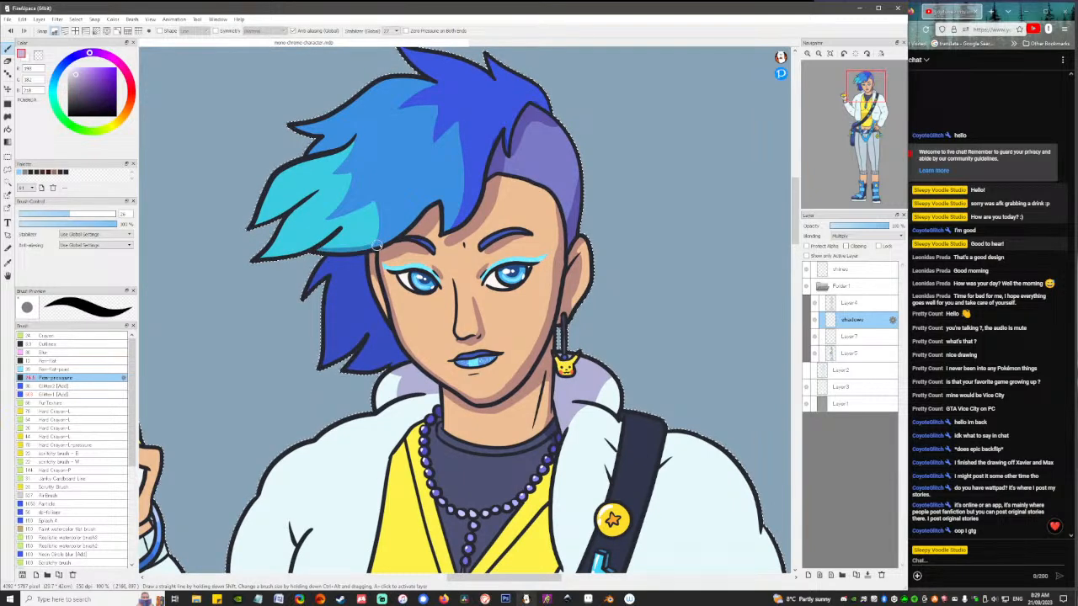
{"action": "key", "text": "ctrl+d"}
{"action": "mouse_move", "coordinate": [327, 252]}
{"action": "left_mouse_down"}
{"action": "mouse_move", "coordinate": [406, 228]}
{"action": "mouse_move", "coordinate": [440, 200]}
{"action": "mouse_move", "coordinate": [439, 235]}
{"action": "left_mouse_up"}
{"action": "left_click_drag", "start_coordinate": [503, 123], "coordinate": [481, 168]}
{"action": "key", "text": "ctrl+z"}
{"action": "left_click_drag", "start_coordinate": [500, 131], "coordinate": [485, 174]}
{"action": "key", "text": "ctrl+z"}
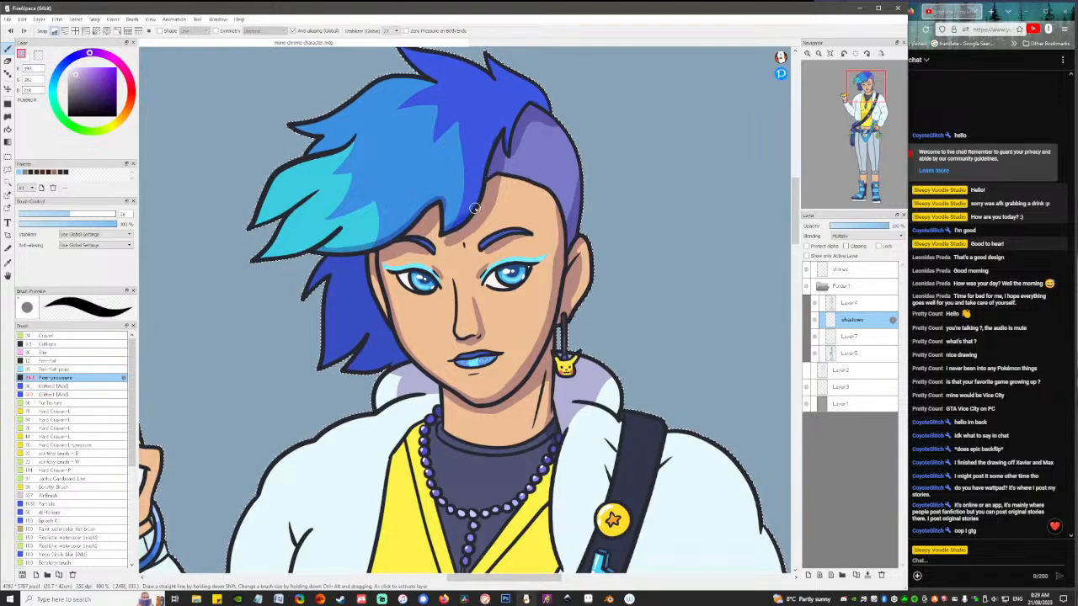
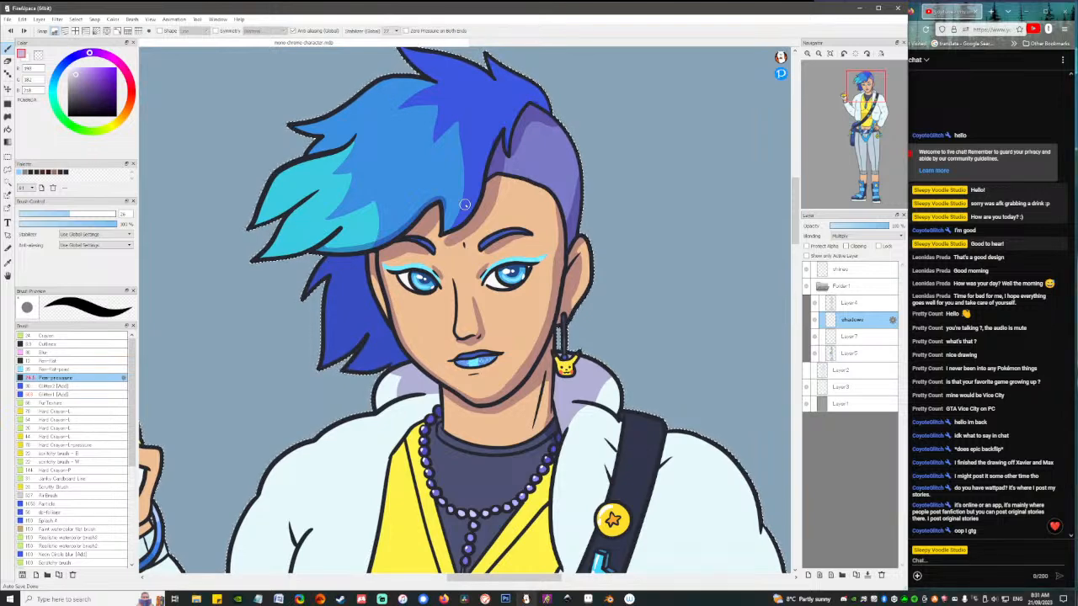
Shade the jacket lapel and its small folds along the inner edge of the shoulder strap.
{"action": "left_click_drag", "start_coordinate": [571, 463], "coordinate": [602, 304]}
{"action": "left_click_drag", "start_coordinate": [651, 263], "coordinate": [648, 281]}
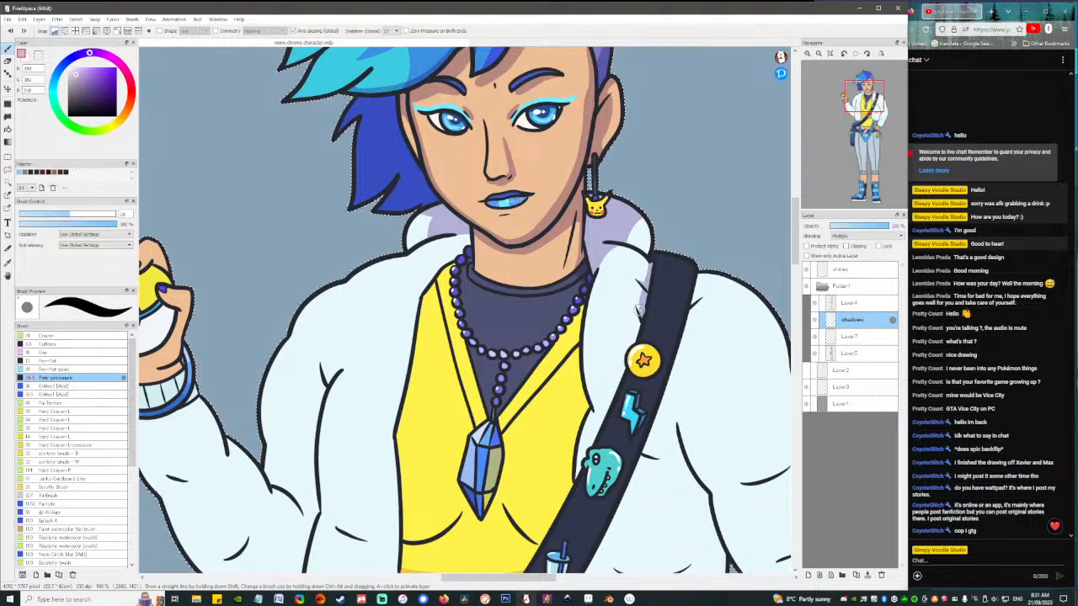
{"action": "left_click_drag", "start_coordinate": [638, 308], "coordinate": [637, 325]}
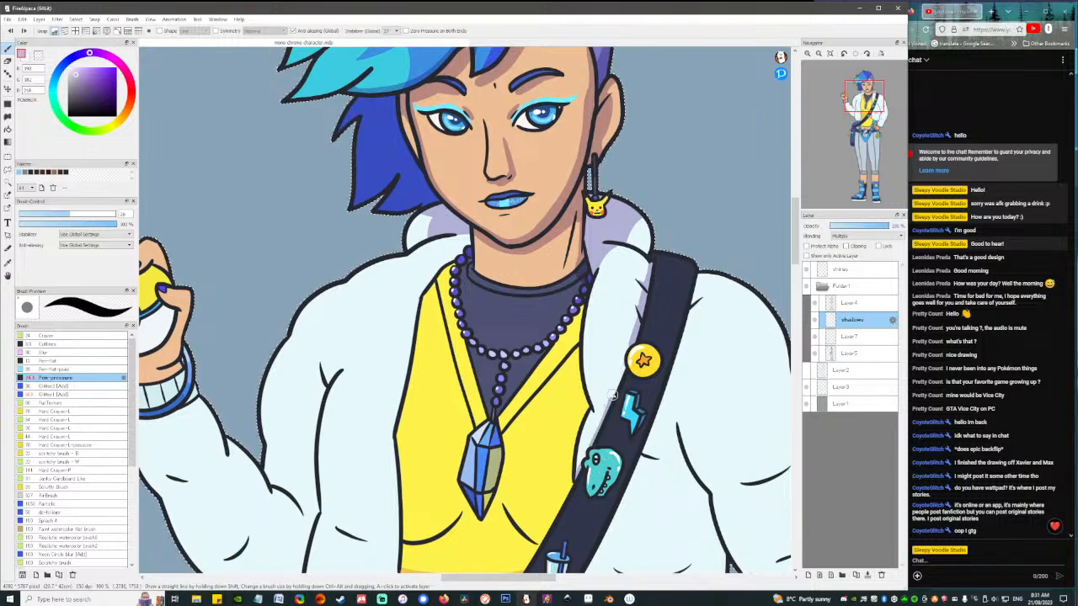
{"action": "scroll", "coordinate": [624, 366], "scroll_direction": "down", "scroll_amount": 3}
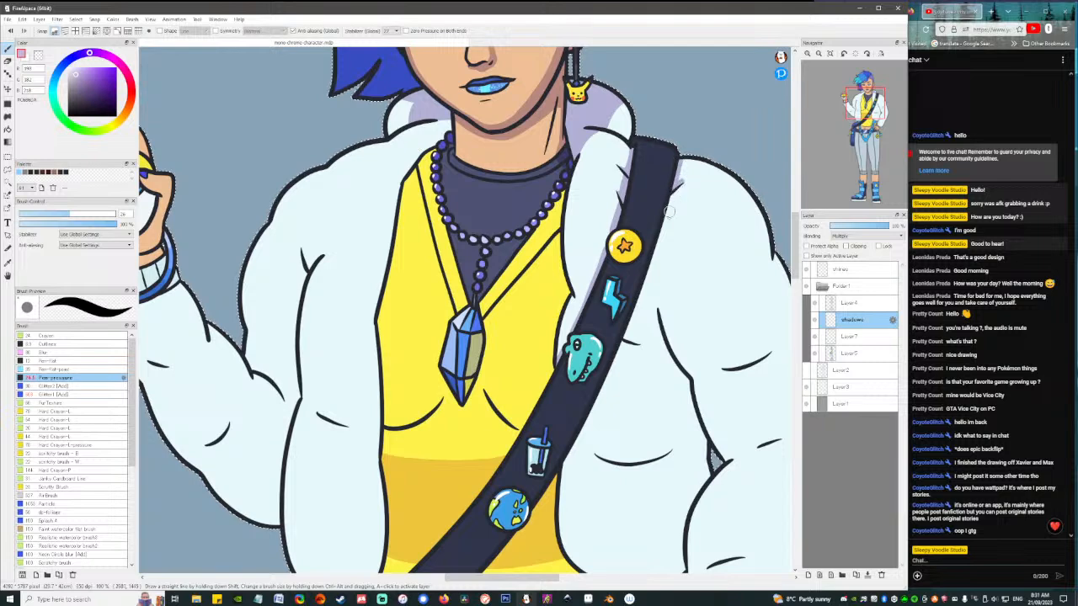
{"action": "left_click_drag", "start_coordinate": [639, 285], "coordinate": [509, 329]}
{"action": "left_click_drag", "start_coordinate": [544, 195], "coordinate": [563, 73]}
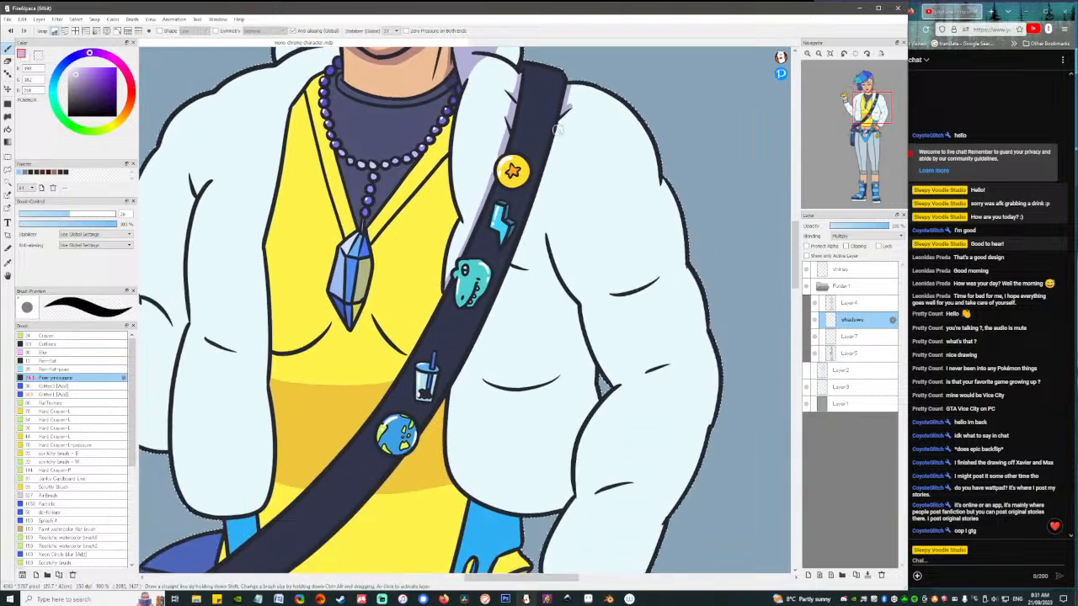
{"action": "mouse_move", "coordinate": [559, 125]}
{"action": "left_mouse_down"}
{"action": "mouse_move", "coordinate": [535, 222]}
{"action": "mouse_move", "coordinate": [560, 128]}
{"action": "mouse_move", "coordinate": [535, 209]}
{"action": "left_mouse_up"}
{"action": "key", "text": "ctrl+z"}
{"action": "key", "text": "ctrl+z"}
{"action": "mouse_move", "coordinate": [563, 114]}
{"action": "left_mouse_down"}
{"action": "mouse_move", "coordinate": [524, 244]}
{"action": "mouse_move", "coordinate": [448, 407]}
{"action": "left_mouse_up"}
{"action": "key", "text": "ctrl+z"}
{"action": "left_click_drag", "start_coordinate": [562, 111], "coordinate": [517, 266]}
{"action": "key", "text": "ctrl+z"}
{"action": "key", "text": "ctrl+z"}
{"action": "left_click_drag", "start_coordinate": [561, 111], "coordinate": [485, 335]}
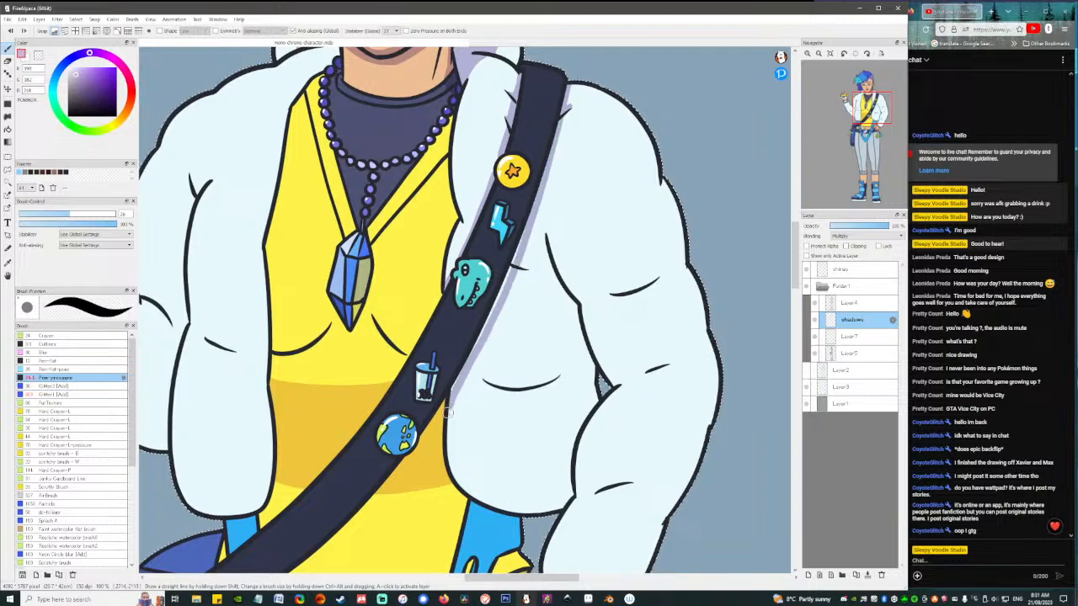
{"action": "key", "text": "ctrl+z"}
{"action": "left_click_drag", "start_coordinate": [461, 373], "coordinate": [487, 314]}
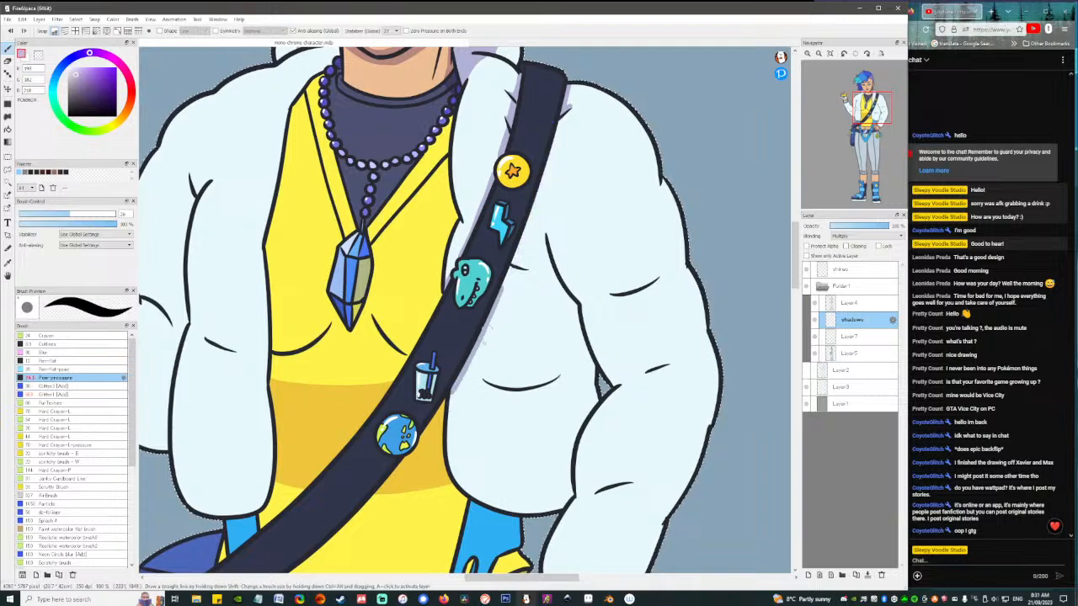
{"action": "key", "text": "ctrl+z"}
Paint the strap's cast shadow on the jacket along its outer edge, from the lower chest up to the shoulder.
{"action": "left_click_drag", "start_coordinate": [456, 384], "coordinate": [502, 285]}
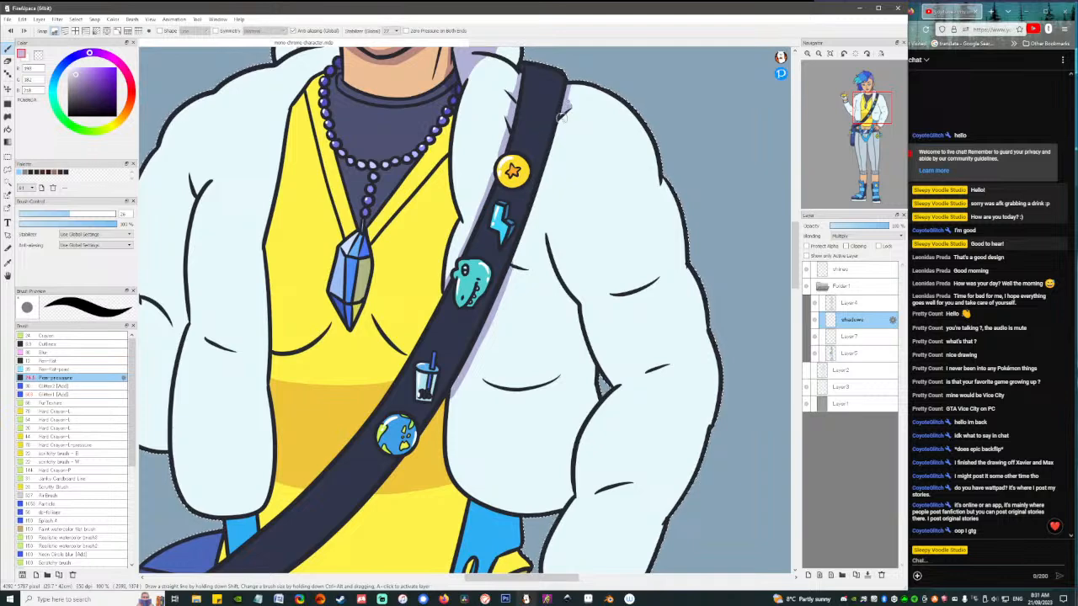
{"action": "left_click_drag", "start_coordinate": [562, 118], "coordinate": [529, 236]}
{"action": "key", "text": "ctrl+z"}
{"action": "key", "text": "ctrl+z"}
{"action": "left_click_drag", "start_coordinate": [553, 141], "coordinate": [512, 274]}
{"action": "key", "text": "ctrl+z"}
{"action": "left_click_drag", "start_coordinate": [563, 111], "coordinate": [517, 259]}
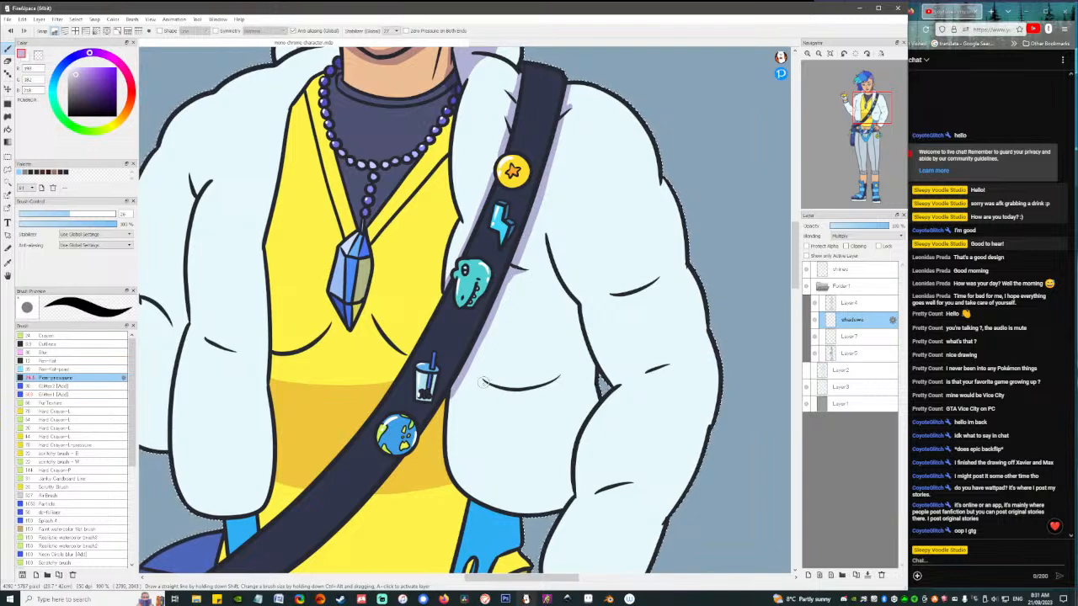
Paint a thin shadow beneath the curved fold line on the jacket's chest beside the strap.
{"action": "left_click_drag", "start_coordinate": [514, 394], "coordinate": [553, 380]}
{"action": "key", "text": "ctrl+z"}
{"action": "mouse_move", "coordinate": [483, 381]}
{"action": "left_mouse_down"}
{"action": "mouse_move", "coordinate": [507, 395]}
{"action": "mouse_move", "coordinate": [557, 385]}
{"action": "mouse_move", "coordinate": [504, 393]}
{"action": "mouse_move", "coordinate": [558, 378]}
{"action": "left_mouse_up"}
{"action": "key", "text": "ctrl+z"}
{"action": "key", "text": "ctrl+z"}
{"action": "left_click_drag", "start_coordinate": [483, 381], "coordinate": [556, 386]}
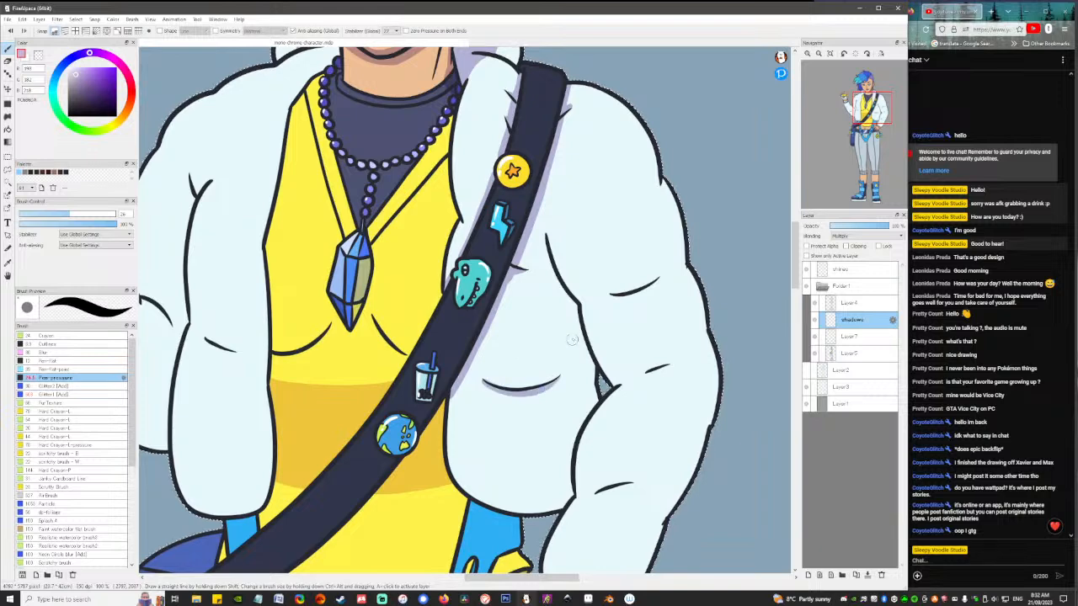
Shade beneath the fold lines of the sleeve resting on the hip and along its inner edge from armpit to cuff.
{"action": "mouse_move", "coordinate": [613, 296]}
{"action": "left_mouse_down"}
{"action": "mouse_move", "coordinate": [648, 294]}
{"action": "mouse_move", "coordinate": [655, 284]}
{"action": "mouse_move", "coordinate": [639, 292]}
{"action": "mouse_move", "coordinate": [664, 274]}
{"action": "mouse_move", "coordinate": [662, 284]}
{"action": "mouse_move", "coordinate": [611, 294]}
{"action": "mouse_move", "coordinate": [660, 278]}
{"action": "left_mouse_up"}
{"action": "key", "text": "ctrl+z"}
{"action": "key", "text": "ctrl+z"}
{"action": "left_click_drag", "start_coordinate": [645, 373], "coordinate": [674, 364]}
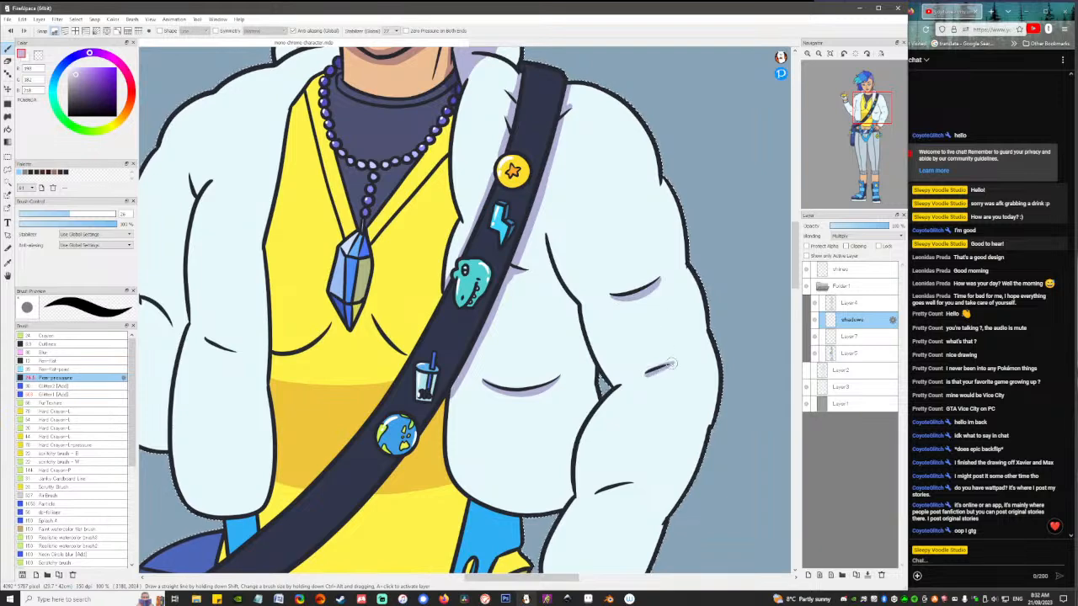
{"action": "scroll", "coordinate": [652, 403], "scroll_direction": "down", "scroll_amount": 3}
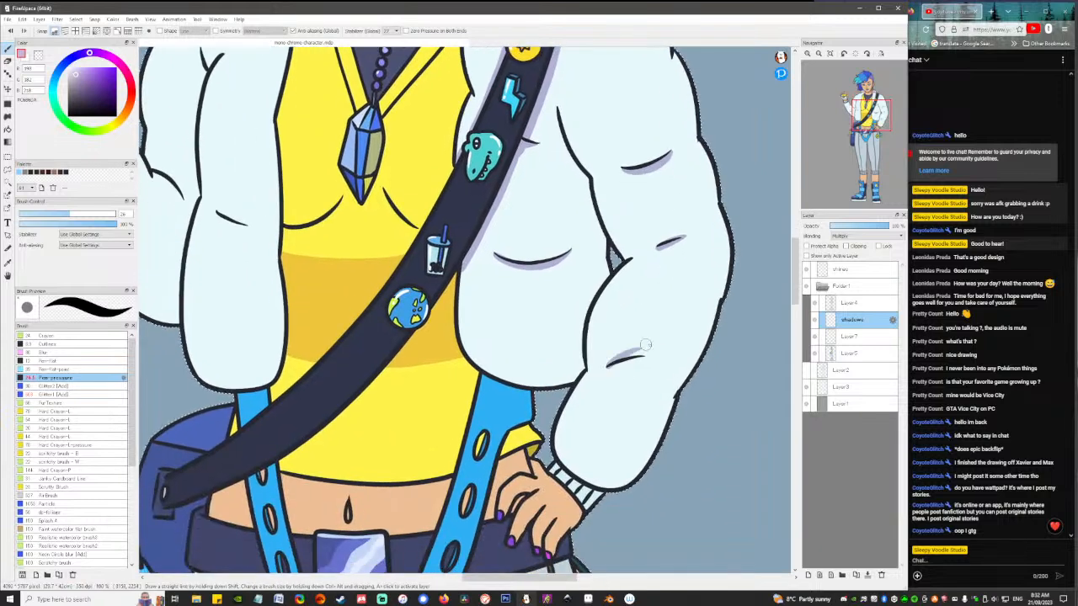
{"action": "left_click_drag", "start_coordinate": [612, 363], "coordinate": [645, 348]}
{"action": "mouse_move", "coordinate": [556, 111]}
{"action": "left_mouse_down"}
{"action": "mouse_move", "coordinate": [627, 255]}
{"action": "mouse_move", "coordinate": [616, 256]}
{"action": "left_mouse_up"}
{"action": "mouse_move", "coordinate": [596, 197]}
{"action": "left_mouse_down"}
{"action": "mouse_move", "coordinate": [625, 263]}
{"action": "mouse_move", "coordinate": [555, 447]}
{"action": "left_mouse_up"}
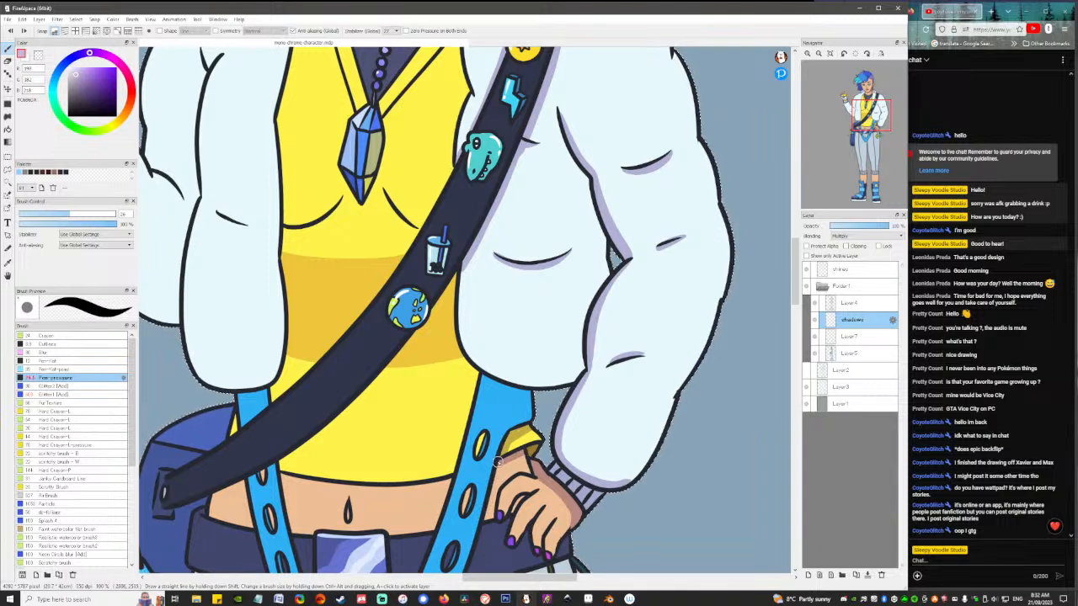
Paint the suspender's cast shadow along its inner edge over the belly, belt and trousers beside the buckle.
{"action": "left_click_drag", "start_coordinate": [493, 526], "coordinate": [528, 264]}
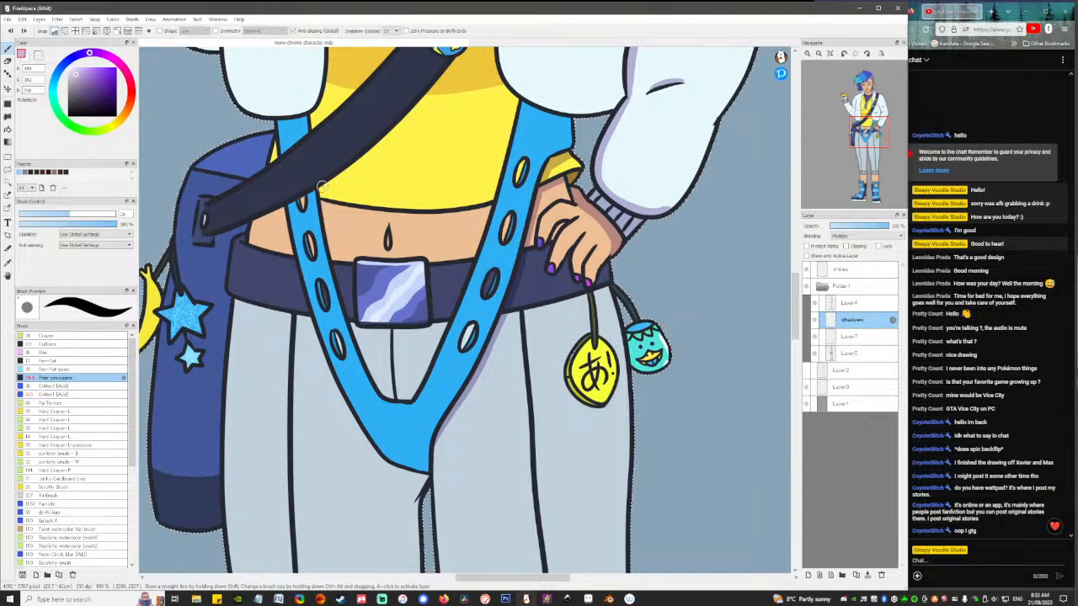
{"action": "left_click_drag", "start_coordinate": [318, 192], "coordinate": [338, 284]}
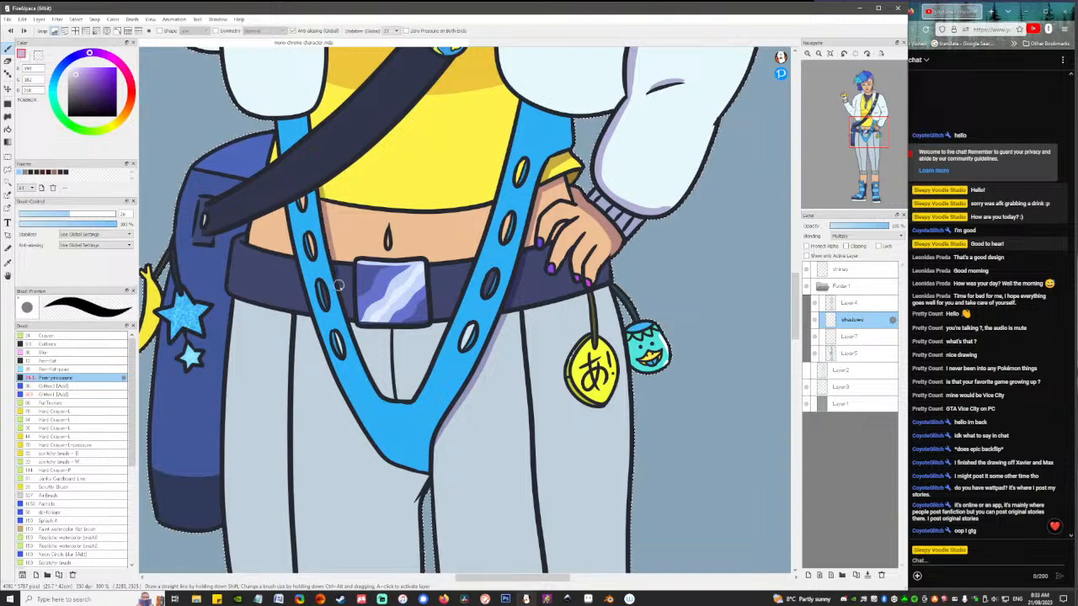
{"action": "left_click_drag", "start_coordinate": [359, 347], "coordinate": [363, 353]}
{"action": "key", "text": "ctrl+z"}
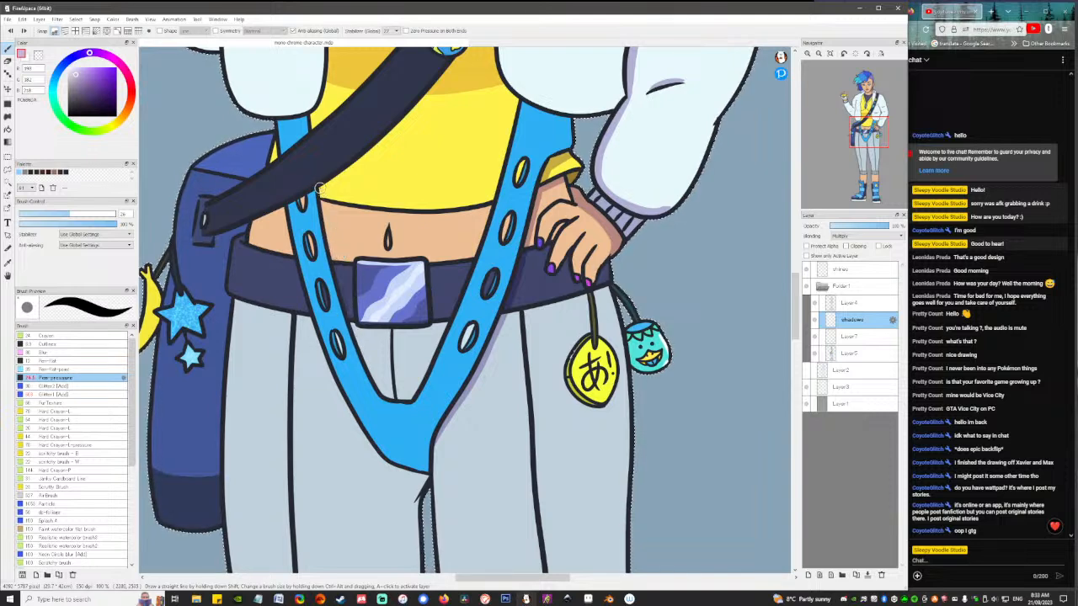
{"action": "left_click_drag", "start_coordinate": [321, 188], "coordinate": [354, 330]}
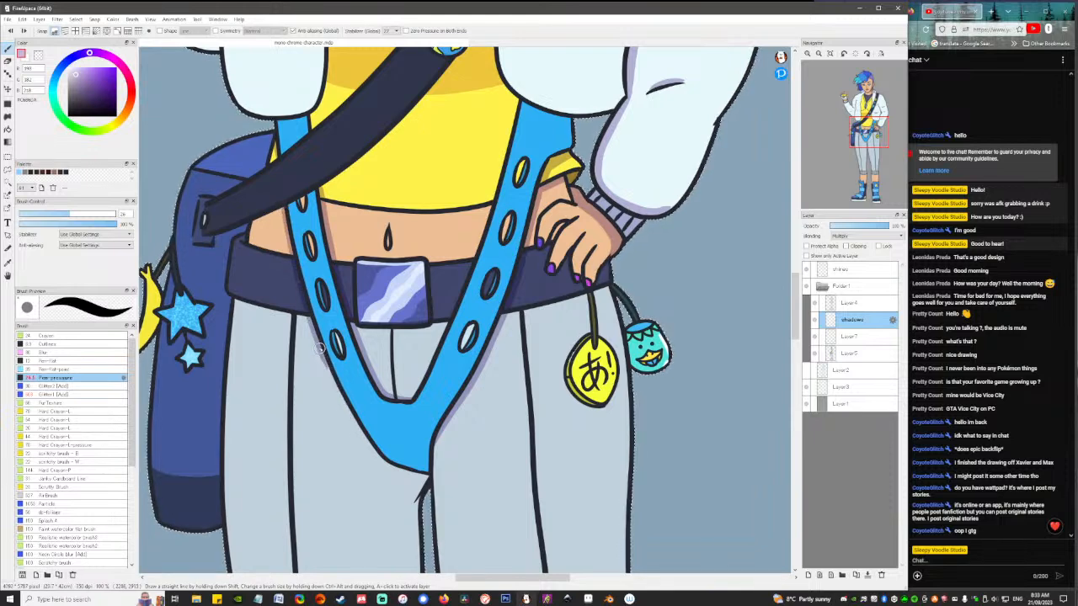
Paint a thin cast shadow on the trousers along the suspender's outer edge, from below the belt to the crotch.
{"action": "left_click_drag", "start_coordinate": [320, 348], "coordinate": [348, 415]}
{"action": "key", "text": "ctrl+z"}
{"action": "mouse_move", "coordinate": [322, 355]}
{"action": "left_mouse_down"}
{"action": "mouse_move", "coordinate": [359, 436]}
{"action": "mouse_move", "coordinate": [374, 455]}
{"action": "mouse_move", "coordinate": [318, 347]}
{"action": "mouse_move", "coordinate": [360, 435]}
{"action": "mouse_move", "coordinate": [413, 472]}
{"action": "left_mouse_up"}
{"action": "key", "text": "ctrl+z"}
{"action": "key", "text": "ctrl+z"}
{"action": "scroll", "coordinate": [408, 373], "scroll_direction": "down", "scroll_amount": 3}
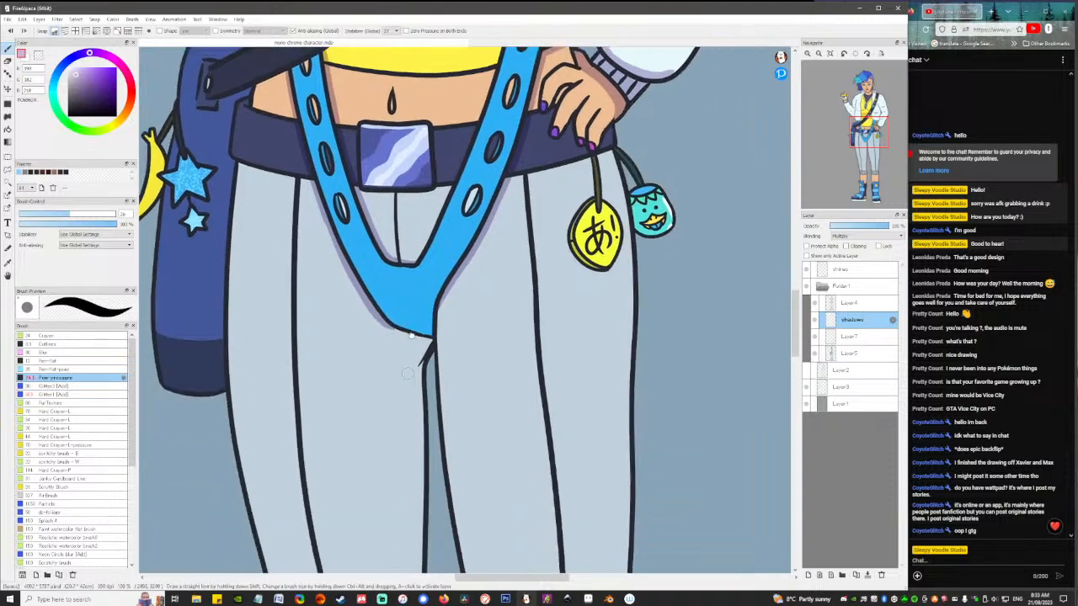
{"action": "scroll", "coordinate": [408, 373], "scroll_direction": "down", "scroll_amount": 2}
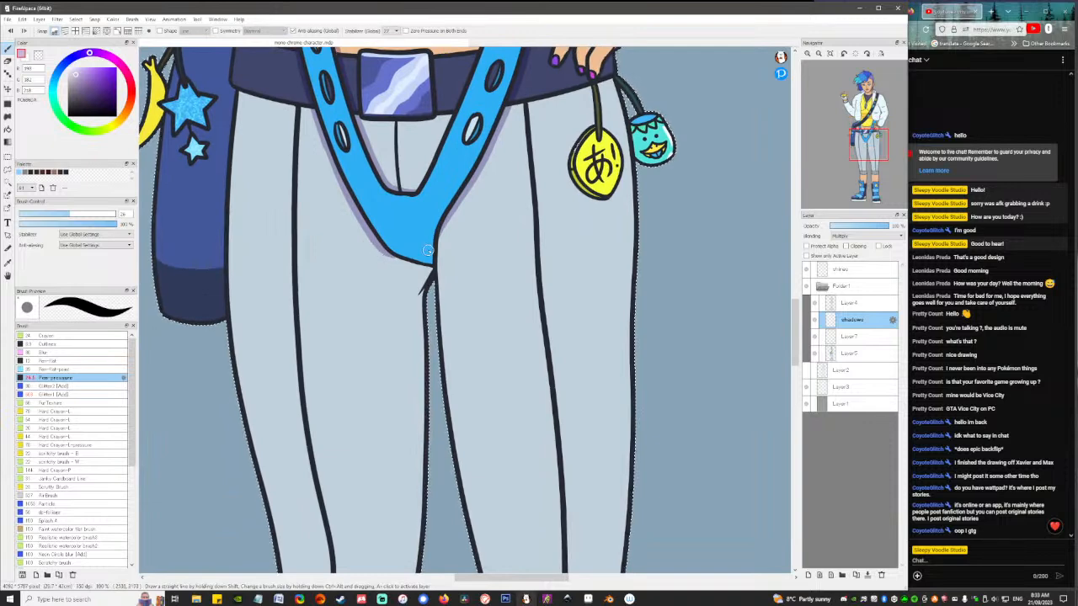
Outline a shadow down the inner side of the trouser leg on the bag side, from crotch to cuff, and fill it.
{"action": "scroll", "coordinate": [428, 250], "scroll_direction": "down", "scroll_amount": 4}
{"action": "scroll", "coordinate": [412, 300], "scroll_direction": "up", "scroll_amount": 1}
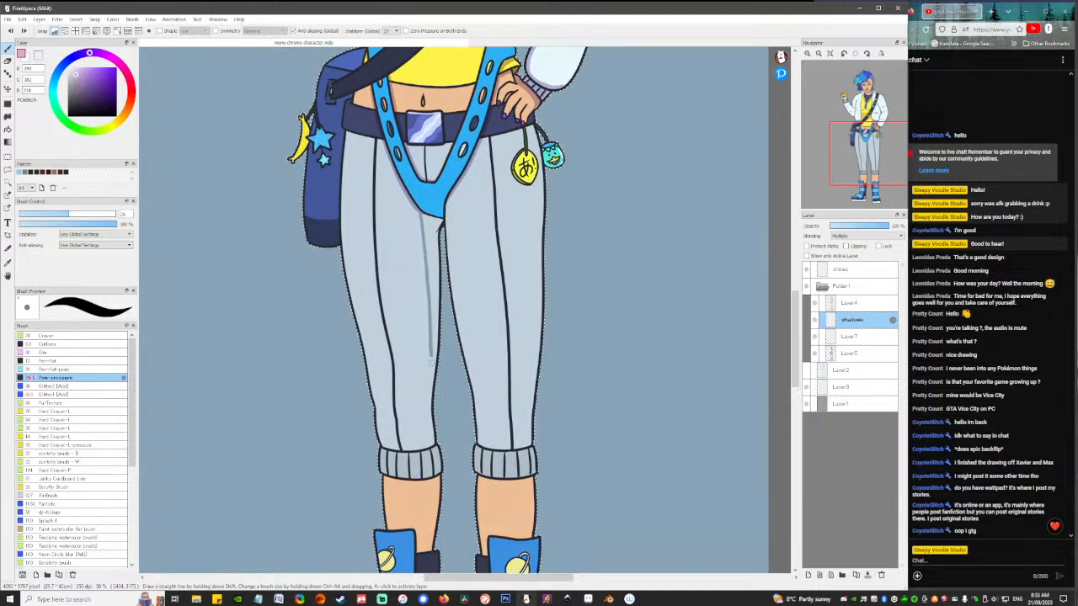
{"action": "key", "text": "ctrl+z"}
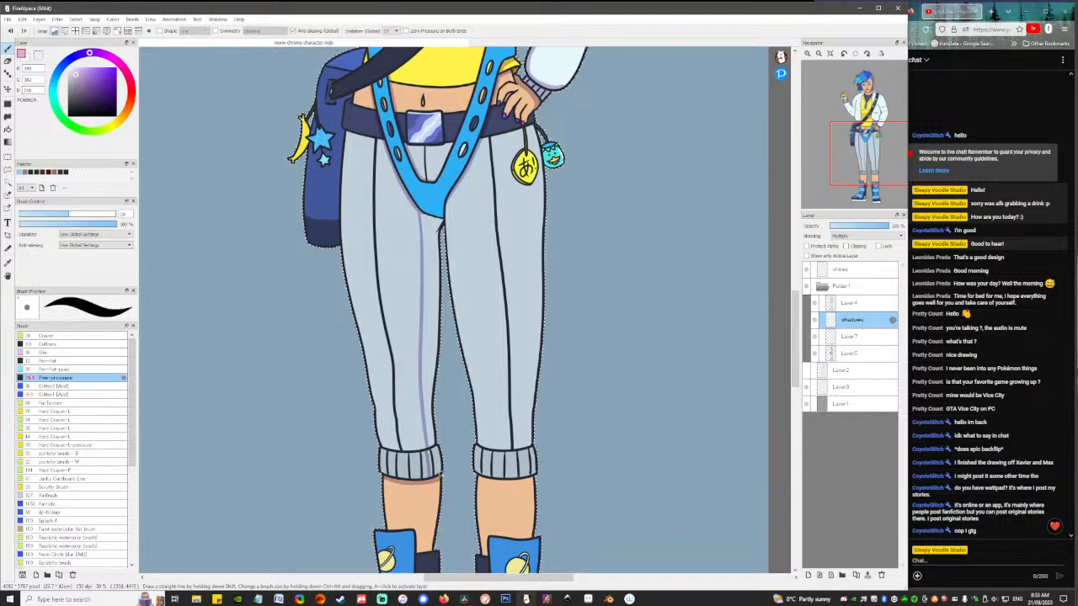
{"action": "key", "text": "f"}
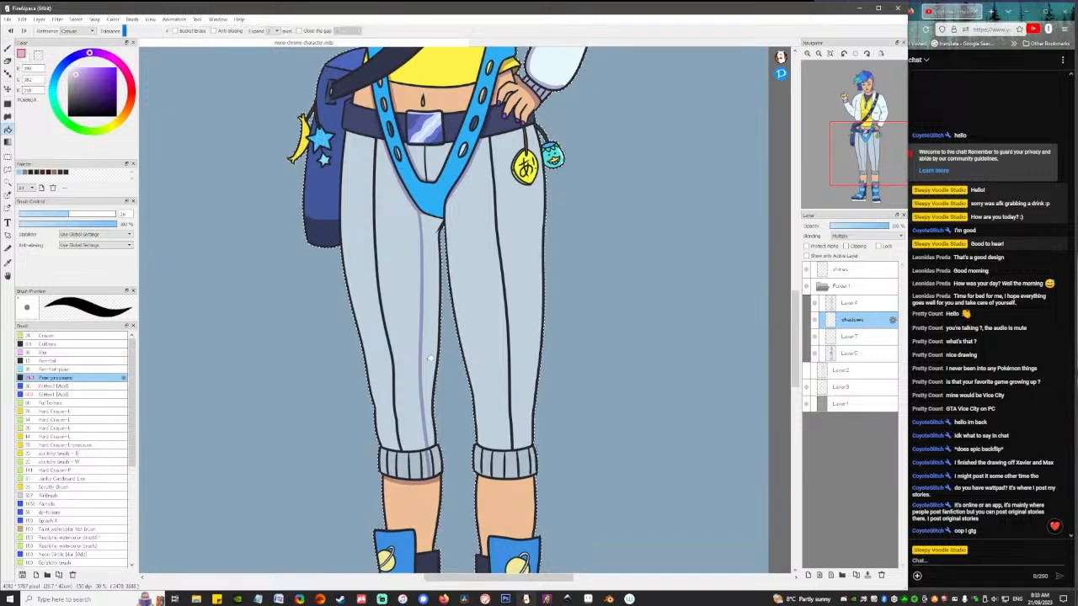
{"action": "left_click", "coordinate": [430, 358]}
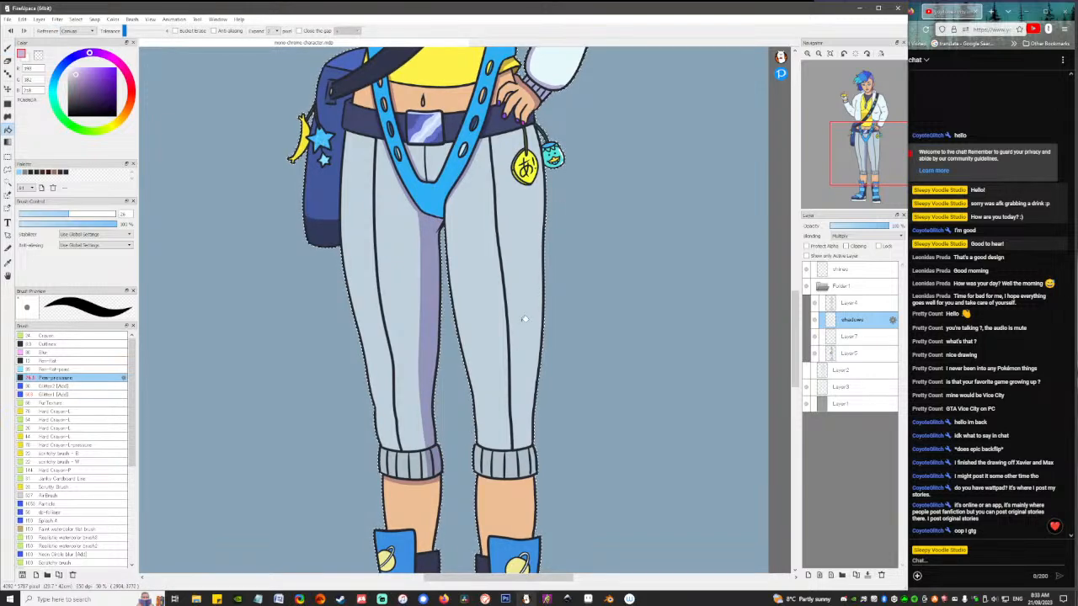
Paint the belt's cast shadow on the trousers from the suspender to the hip beneath the resting hand.
{"action": "left_click_drag", "start_coordinate": [524, 319], "coordinate": [487, 395]}
{"action": "key", "text": "b"}
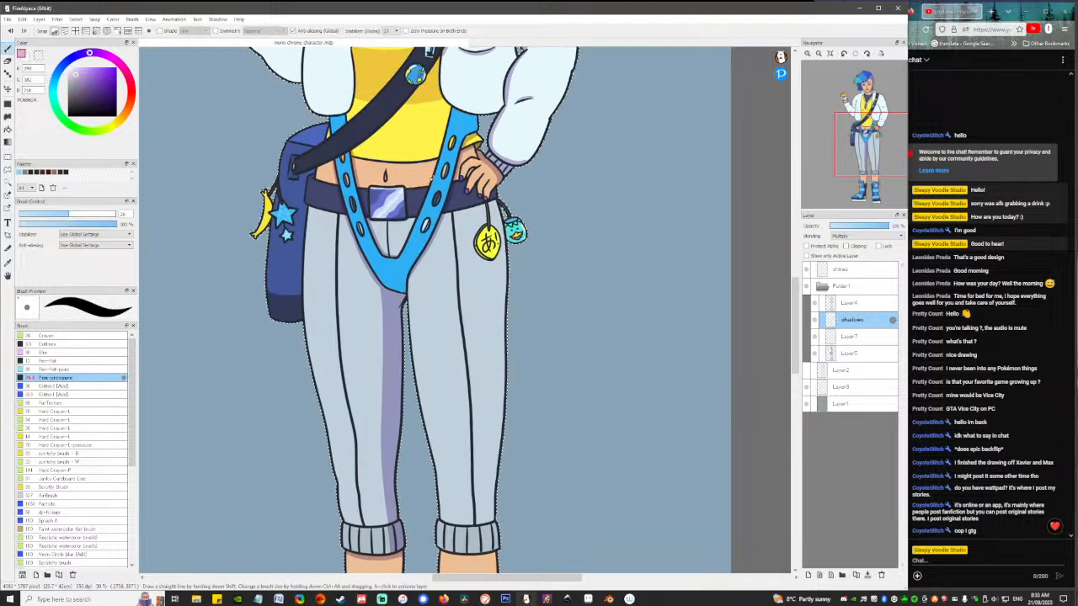
{"action": "left_click_drag", "start_coordinate": [484, 363], "coordinate": [506, 291]}
{"action": "left_click_drag", "start_coordinate": [452, 238], "coordinate": [451, 289]}
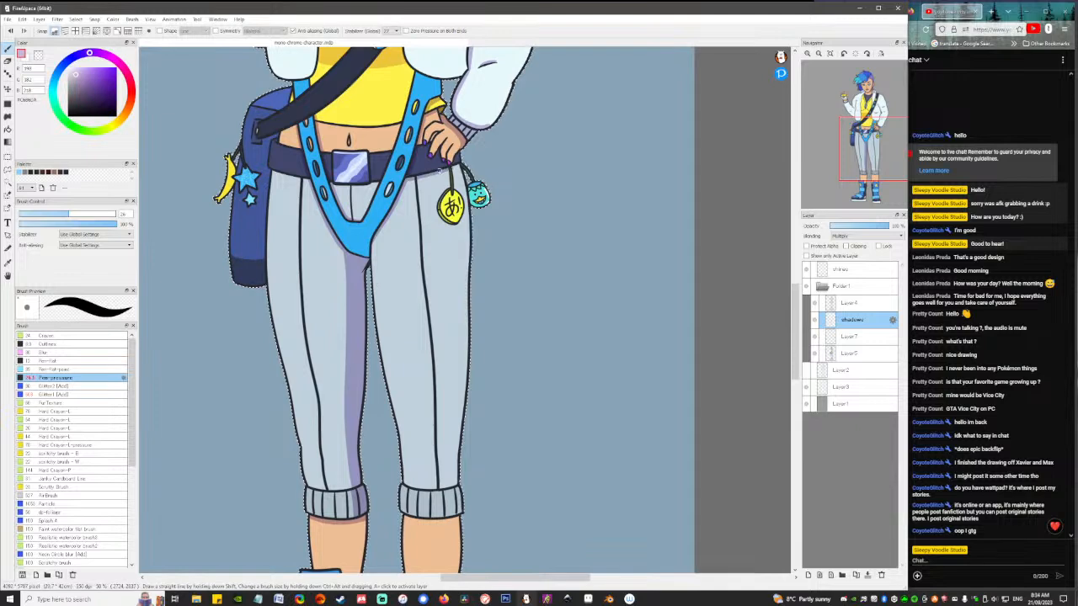
{"action": "scroll", "coordinate": [448, 166], "scroll_direction": "up", "scroll_amount": 4}
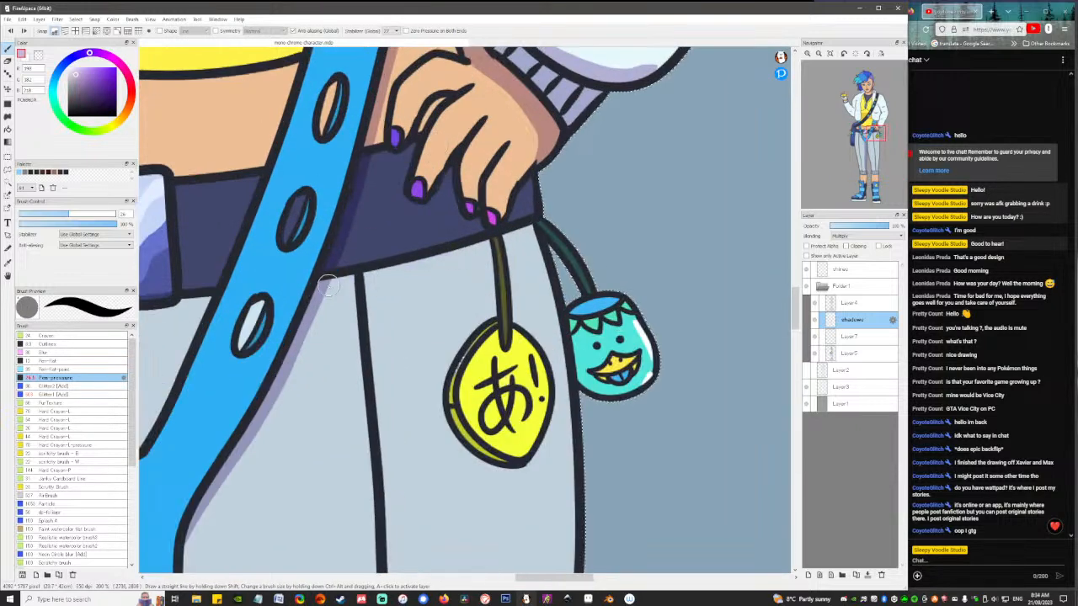
{"action": "mouse_move", "coordinate": [326, 284]}
{"action": "left_mouse_down"}
{"action": "mouse_move", "coordinate": [549, 229]}
{"action": "mouse_move", "coordinate": [507, 245]}
{"action": "mouse_move", "coordinate": [536, 231]}
{"action": "mouse_move", "coordinate": [533, 242]}
{"action": "mouse_move", "coordinate": [442, 235]}
{"action": "mouse_move", "coordinate": [420, 218]}
{"action": "mouse_move", "coordinate": [497, 245]}
{"action": "left_mouse_up"}
{"action": "key", "text": "ctrl+z"}
{"action": "key", "text": "e"}
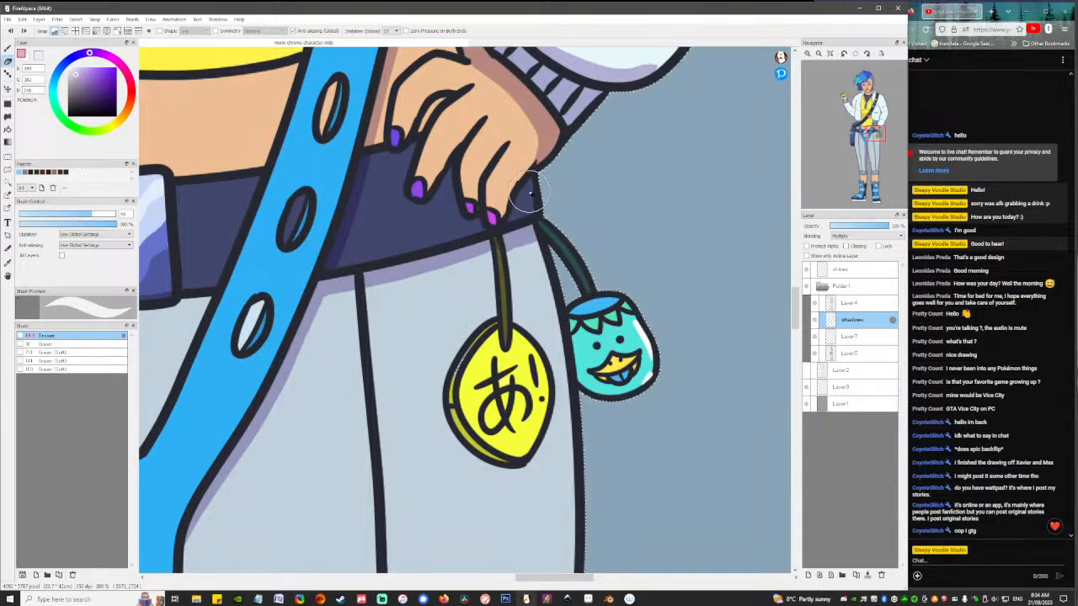
{"action": "scroll", "coordinate": [497, 244], "scroll_direction": "down", "scroll_amount": 1}
{"action": "key", "text": "b"}
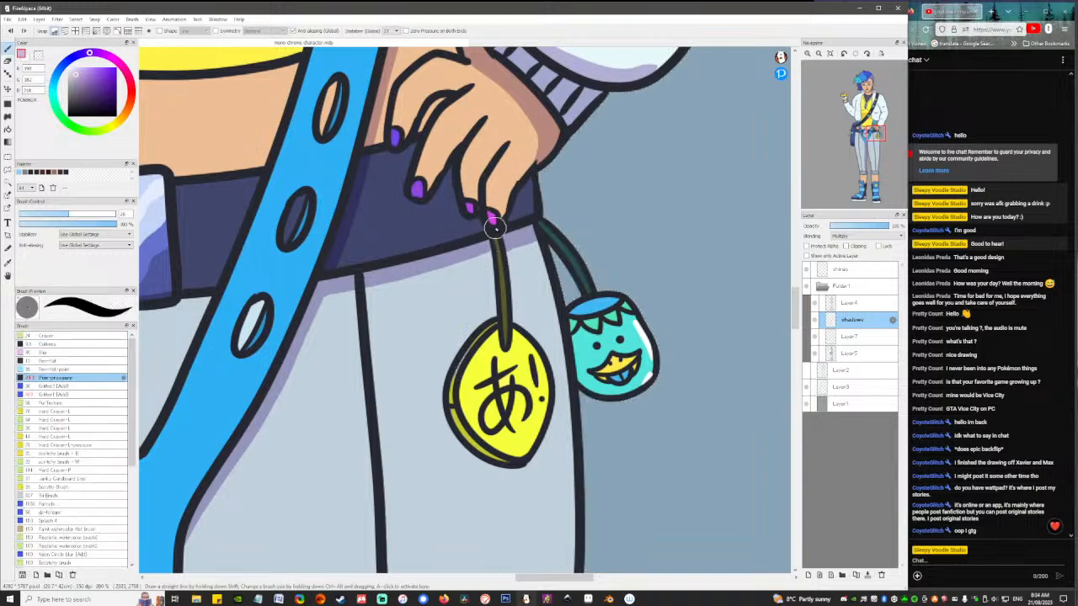
Outline a shadow down the outer side of the trouser leg below the charms, from belt to cuff, and fill it.
{"action": "scroll", "coordinate": [505, 228], "scroll_direction": "down", "scroll_amount": 2}
{"action": "scroll", "coordinate": [509, 216], "scroll_direction": "down", "scroll_amount": 1}
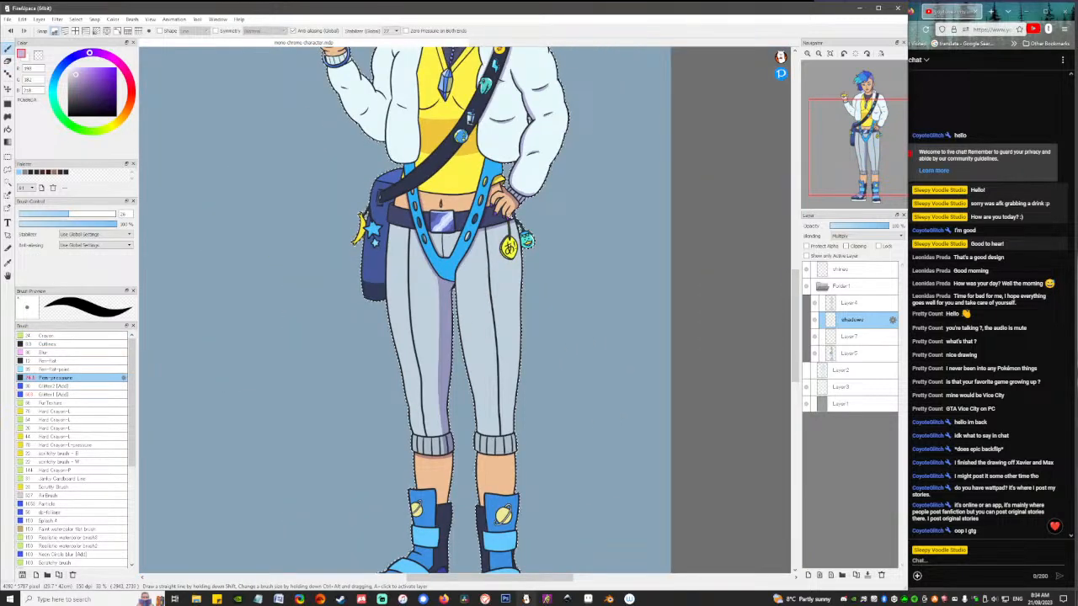
{"action": "scroll", "coordinate": [508, 216], "scroll_direction": "up", "scroll_amount": 1}
{"action": "key", "text": "space"}
{"action": "left_click_drag", "start_coordinate": [589, 483], "coordinate": [565, 323]}
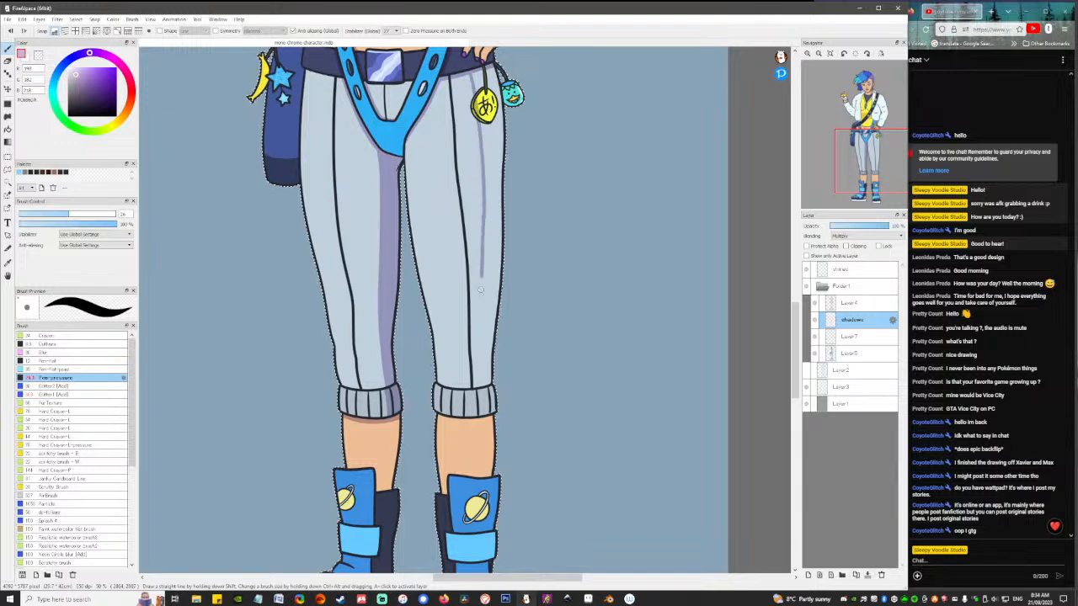
{"action": "left_click_drag", "start_coordinate": [480, 290], "coordinate": [481, 317]}
{"action": "key", "text": "ctrl+z"}
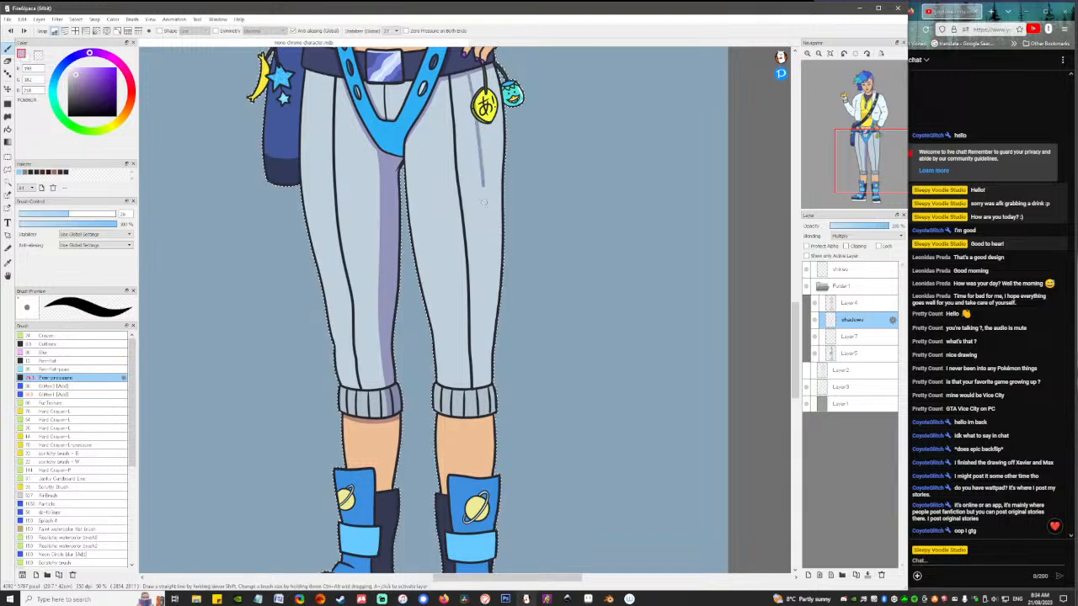
{"action": "key", "text": "ctrl+z"}
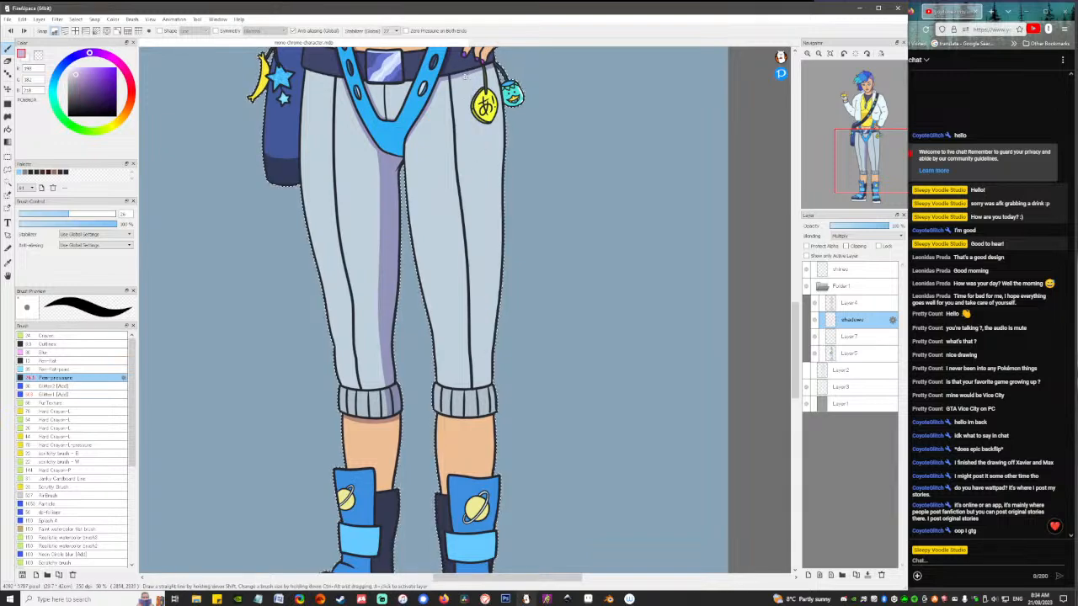
{"action": "left_click_drag", "start_coordinate": [475, 126], "coordinate": [481, 255]}
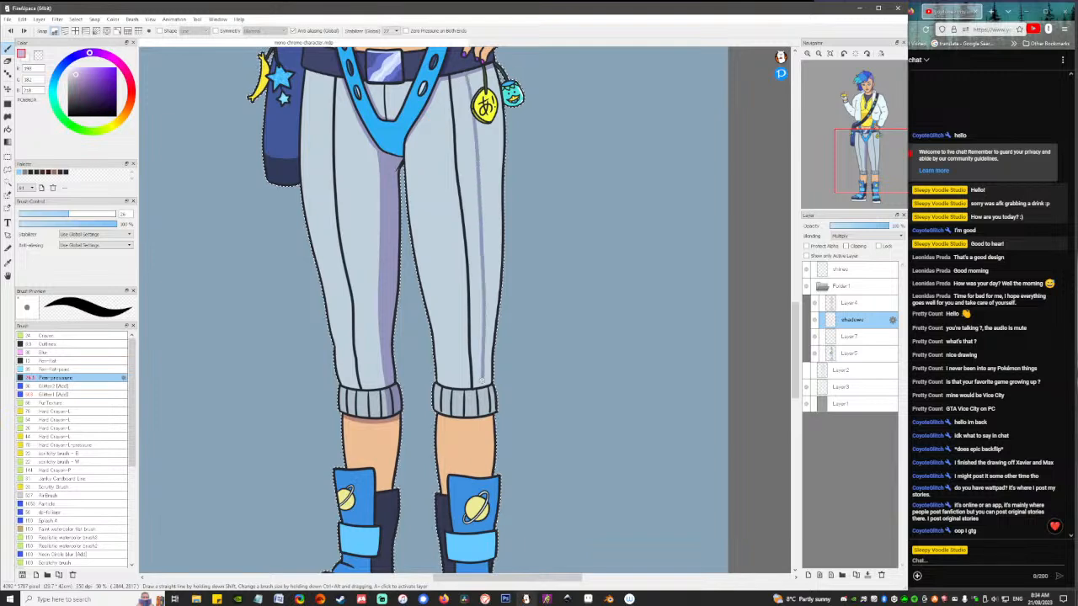
{"action": "left_click_drag", "start_coordinate": [482, 379], "coordinate": [483, 419]}
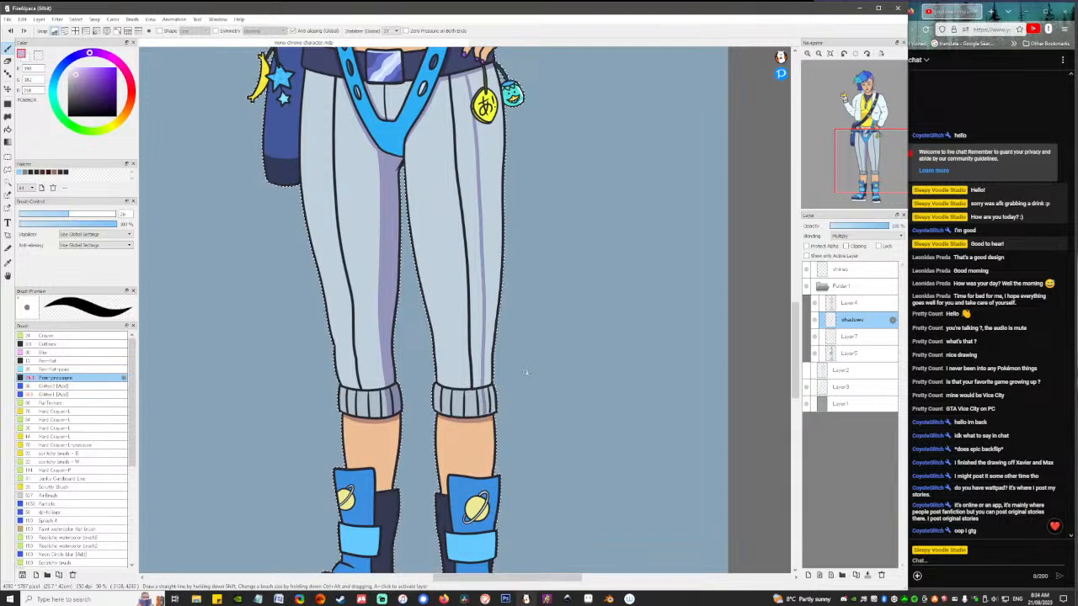
{"action": "key", "text": "g"}
{"action": "left_click", "coordinate": [501, 314]}
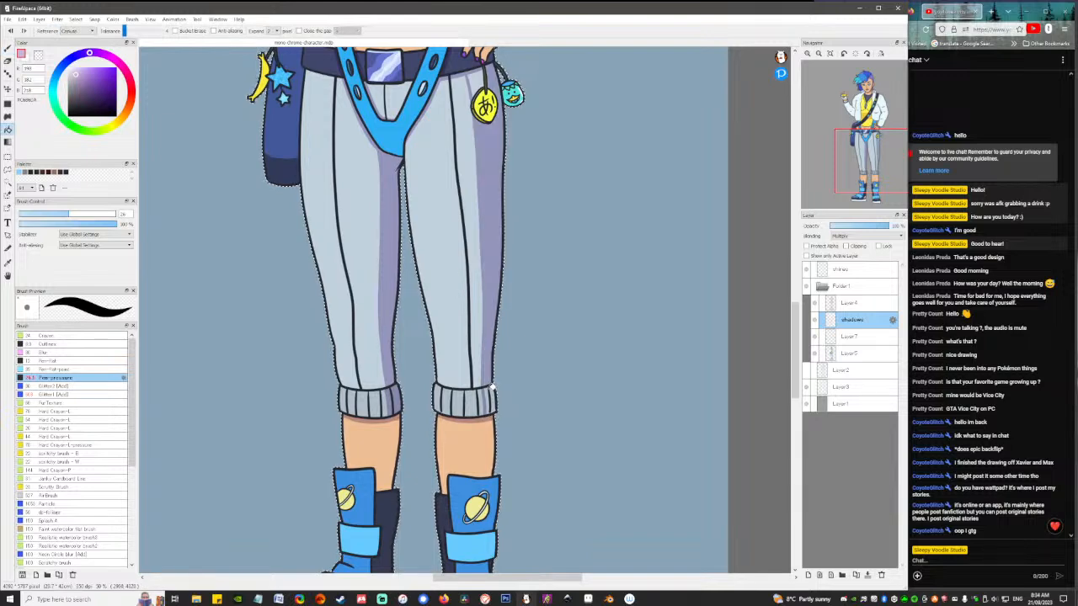
Erase the shadow along the rim of the yellow charm hanging from the belt.
{"action": "scroll", "coordinate": [501, 225], "scroll_direction": "up", "scroll_amount": 5}
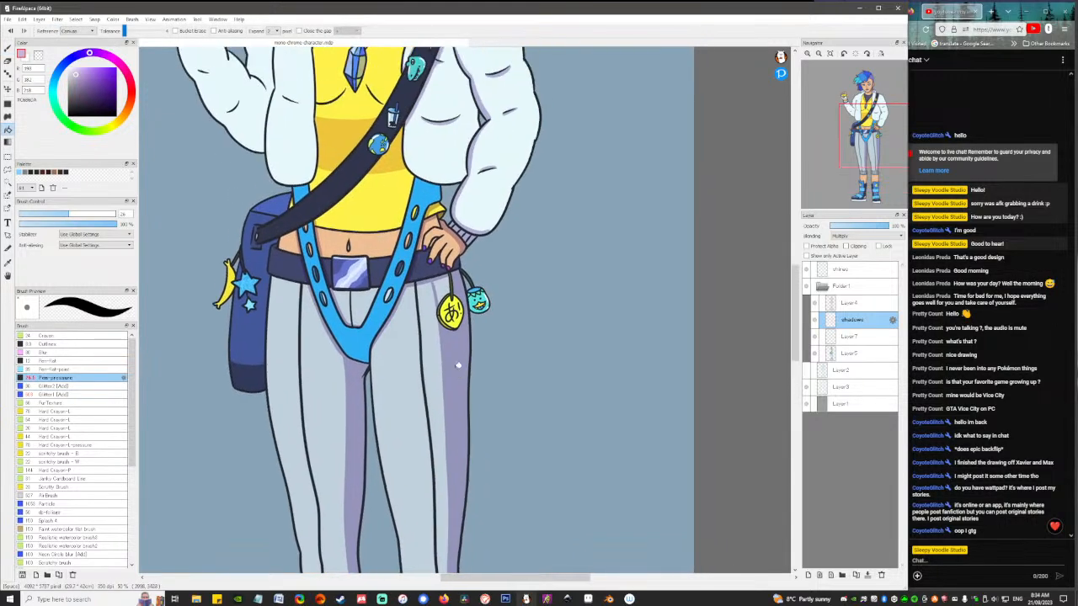
{"action": "scroll", "coordinate": [455, 242], "scroll_direction": "up", "scroll_amount": 2}
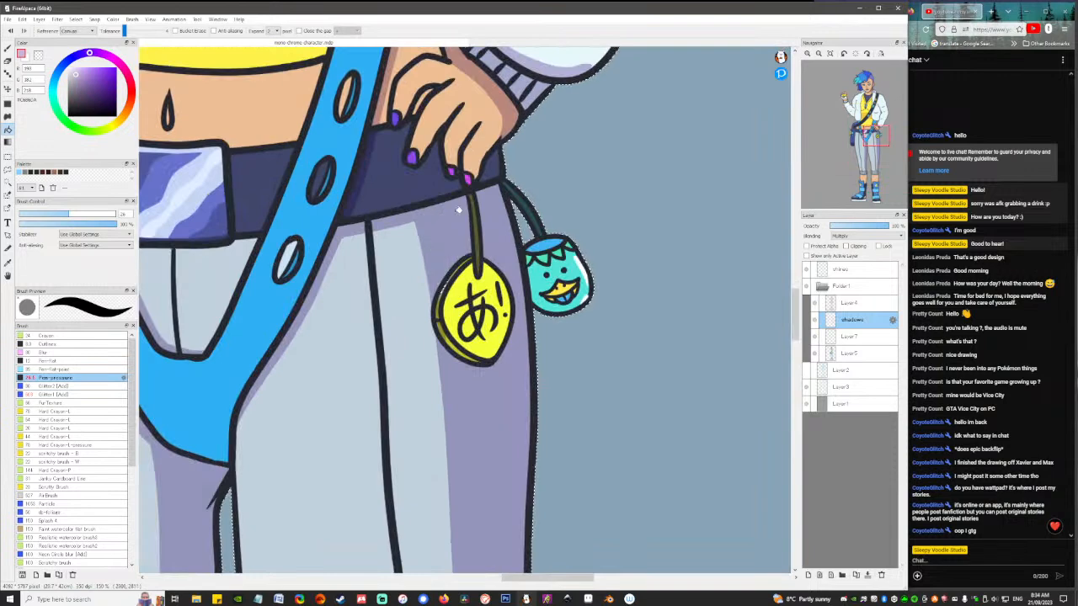
{"action": "key", "text": "e"}
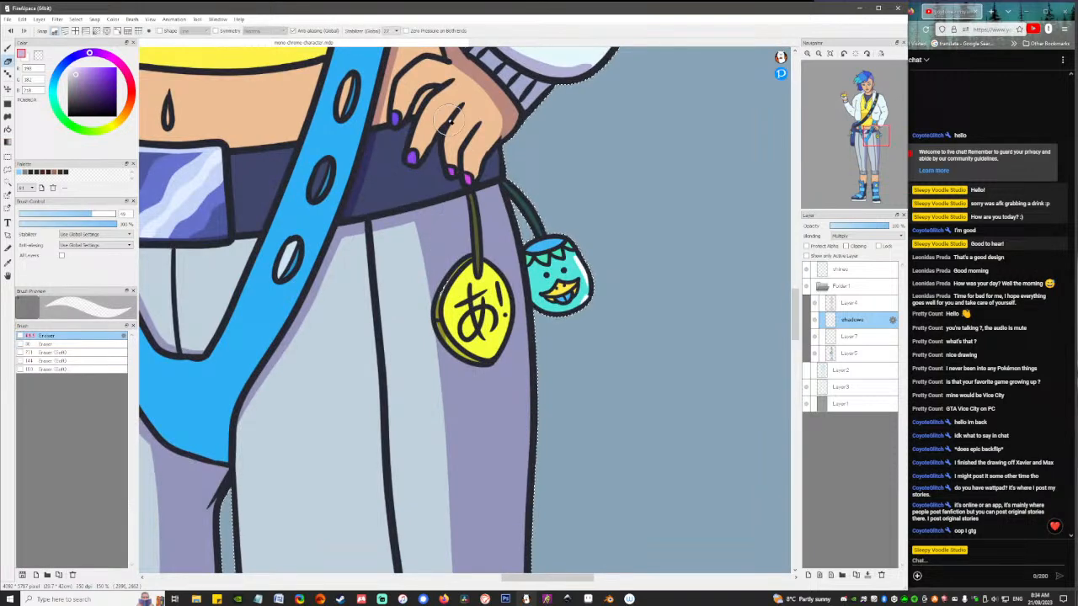
{"action": "key", "text": "m"}
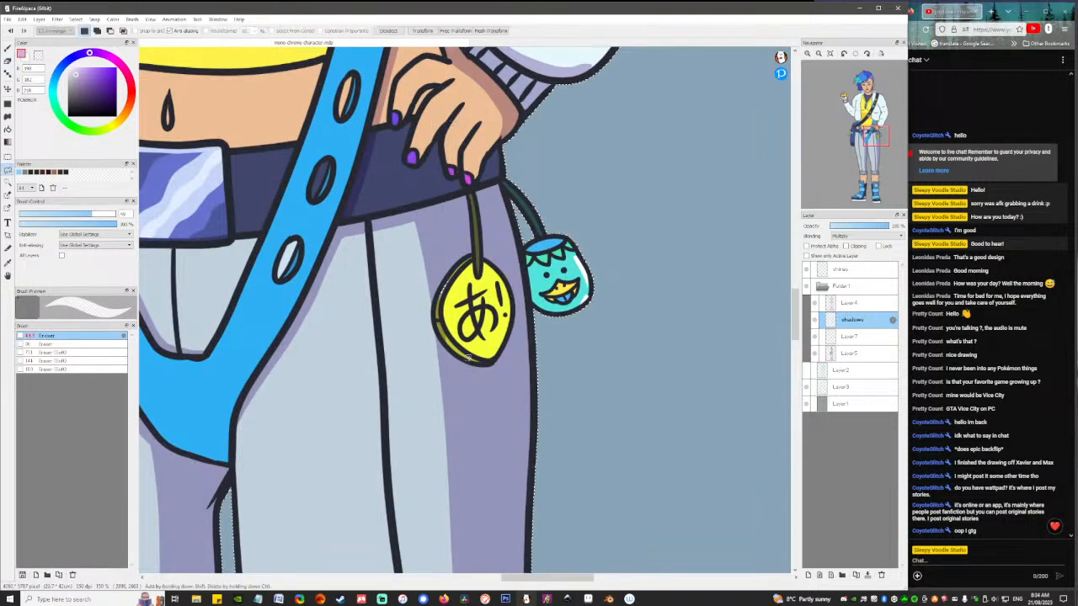
{"action": "key", "text": "ctrl+d"}
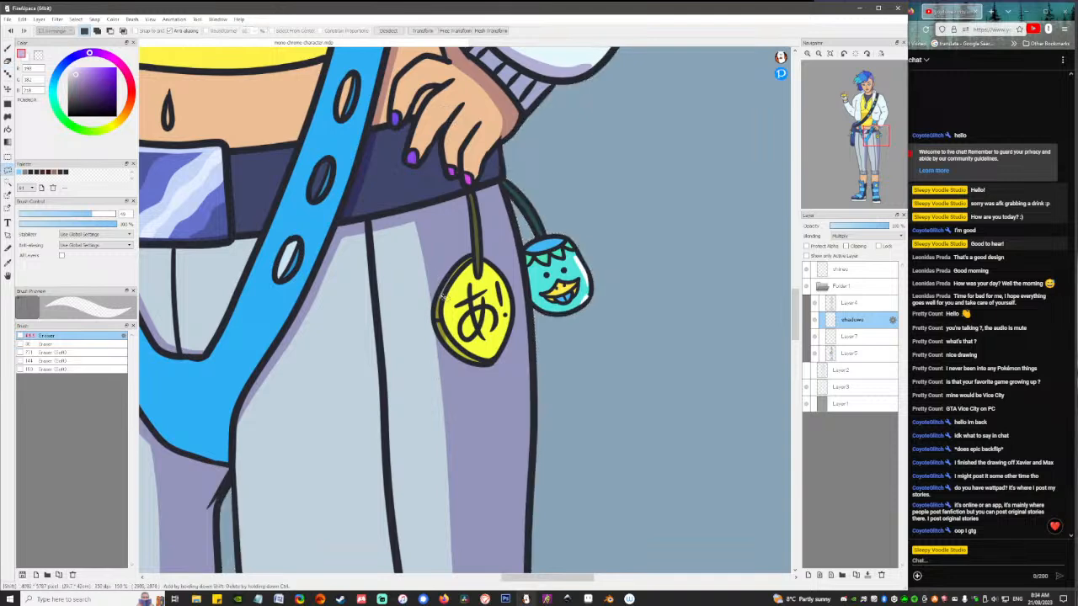
{"action": "key", "text": "b"}
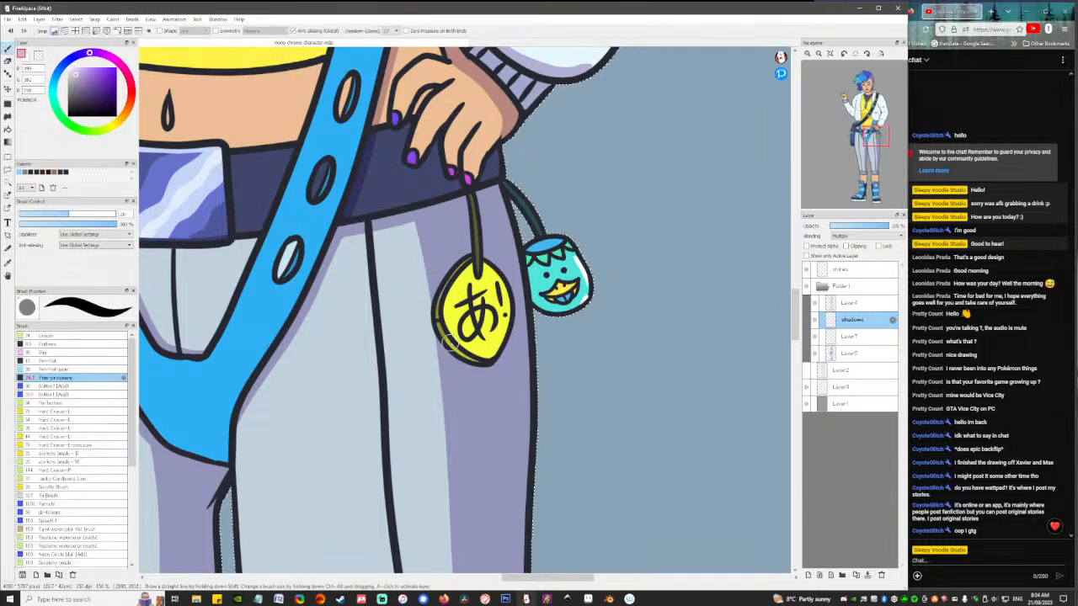
{"action": "key", "text": "e"}
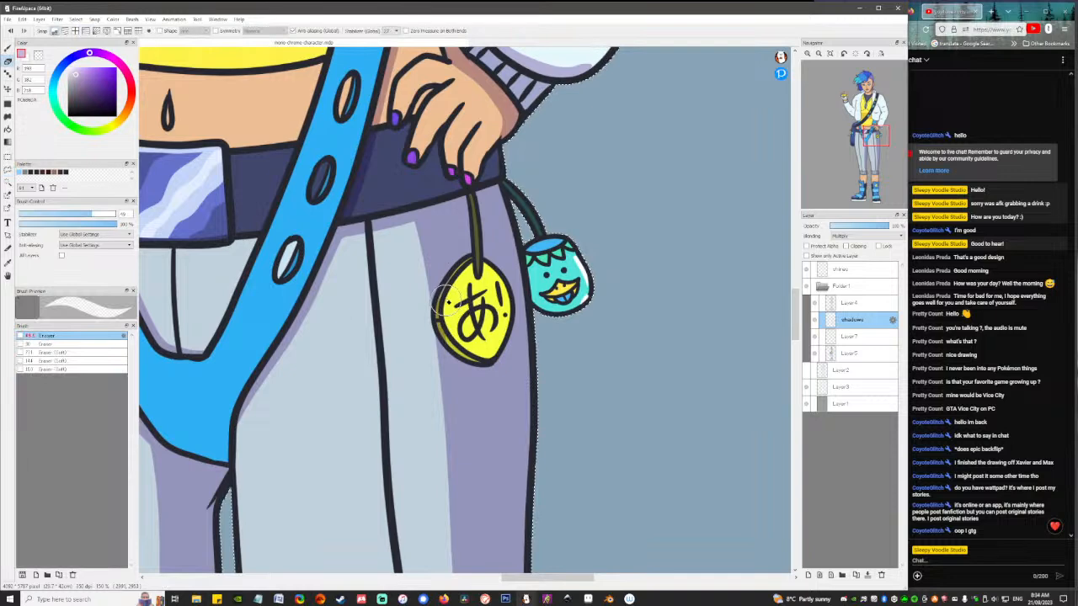
{"action": "left_click_drag", "start_coordinate": [442, 304], "coordinate": [447, 334]}
{"action": "key", "text": "b"}
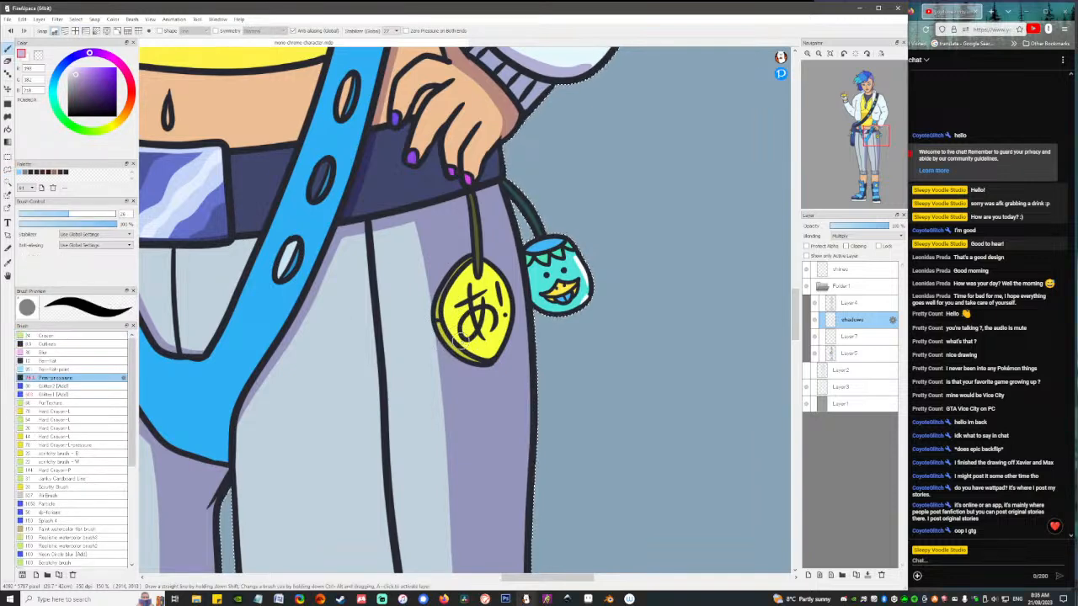
Shade the side of the teal duck-faced charm nearest the leg.
{"action": "left_click_drag", "start_coordinate": [538, 254], "coordinate": [544, 286]}
{"action": "key", "text": "ctrl+z"}
{"action": "left_click_drag", "start_coordinate": [541, 245], "coordinate": [555, 307]}
{"action": "key", "text": "ctrl+z"}
{"action": "left_click_drag", "start_coordinate": [532, 246], "coordinate": [553, 287]}
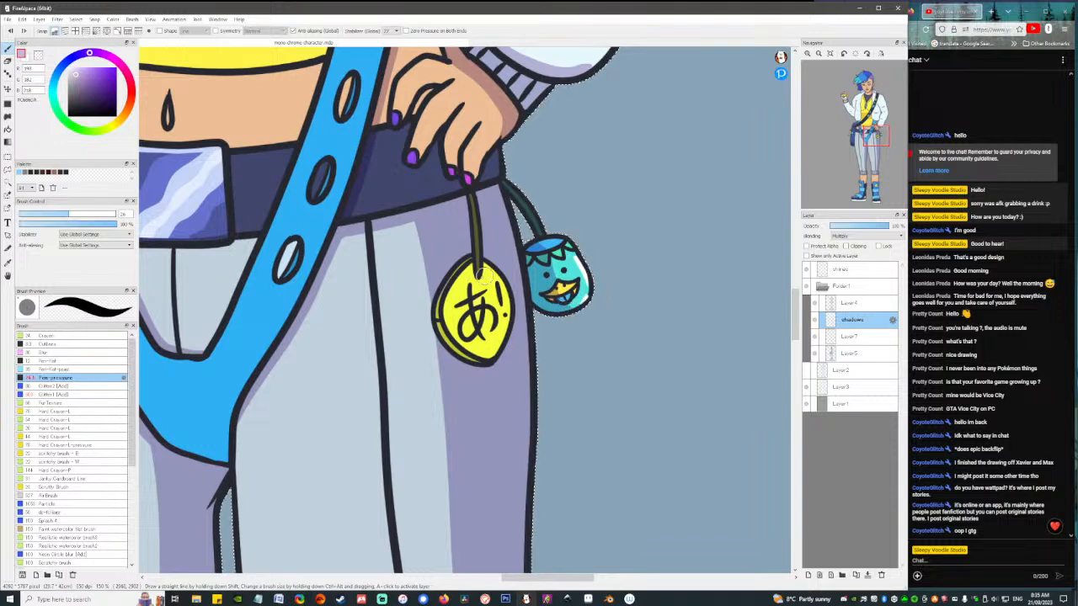
Cover the face of the yellow charm with shadow, including the gaps around its lettering.
{"action": "mouse_move", "coordinate": [462, 268]}
{"action": "left_mouse_down"}
{"action": "mouse_move", "coordinate": [444, 320]}
{"action": "mouse_move", "coordinate": [458, 277]}
{"action": "mouse_move", "coordinate": [454, 337]}
{"action": "mouse_move", "coordinate": [451, 323]}
{"action": "mouse_move", "coordinate": [482, 356]}
{"action": "mouse_move", "coordinate": [505, 324]}
{"action": "mouse_move", "coordinate": [497, 349]}
{"action": "mouse_move", "coordinate": [503, 284]}
{"action": "mouse_move", "coordinate": [486, 268]}
{"action": "left_mouse_up"}
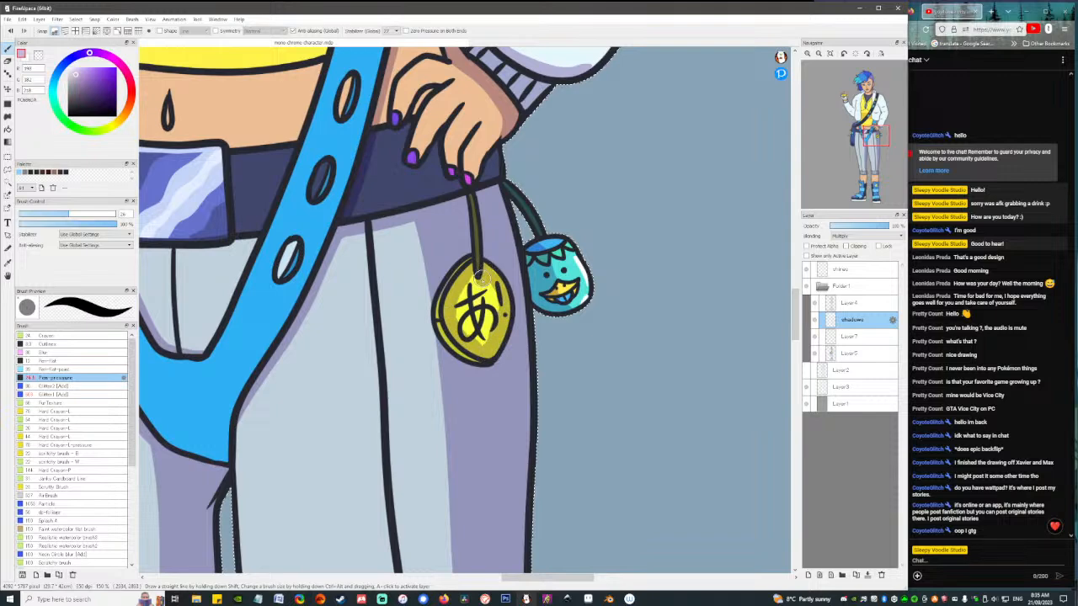
{"action": "mouse_move", "coordinate": [494, 276]}
{"action": "left_mouse_down"}
{"action": "mouse_move", "coordinate": [504, 332]}
{"action": "mouse_move", "coordinate": [492, 320]}
{"action": "mouse_move", "coordinate": [477, 337]}
{"action": "mouse_move", "coordinate": [485, 343]}
{"action": "left_mouse_up"}
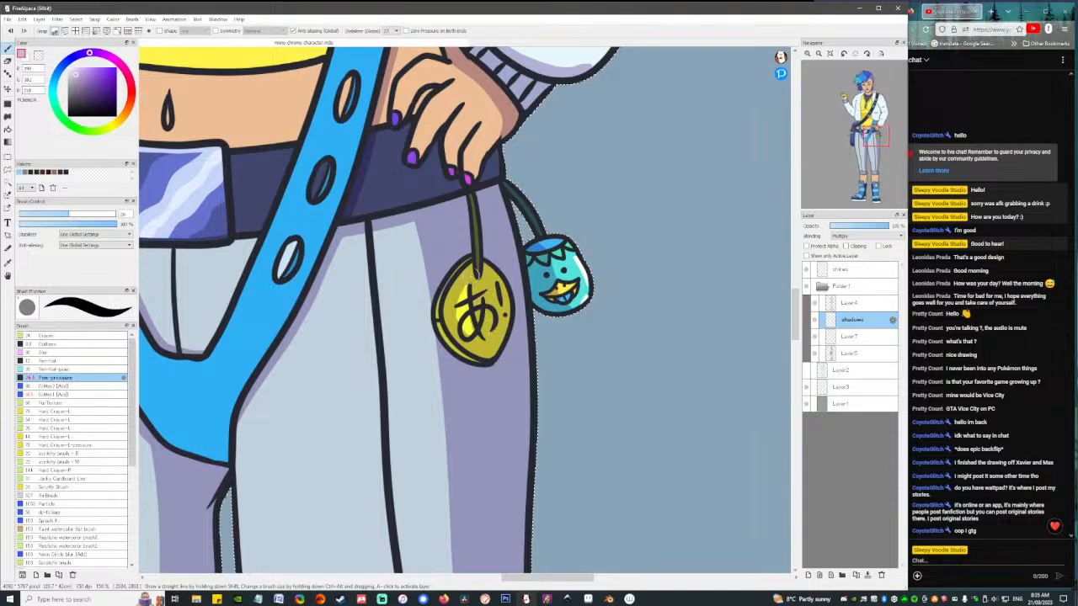
{"action": "mouse_move", "coordinate": [470, 305]}
{"action": "left_mouse_down"}
{"action": "mouse_move", "coordinate": [463, 333]}
{"action": "mouse_move", "coordinate": [458, 308]}
{"action": "left_mouse_up"}
{"action": "scroll", "coordinate": [463, 335], "scroll_direction": "down", "scroll_amount": 4}
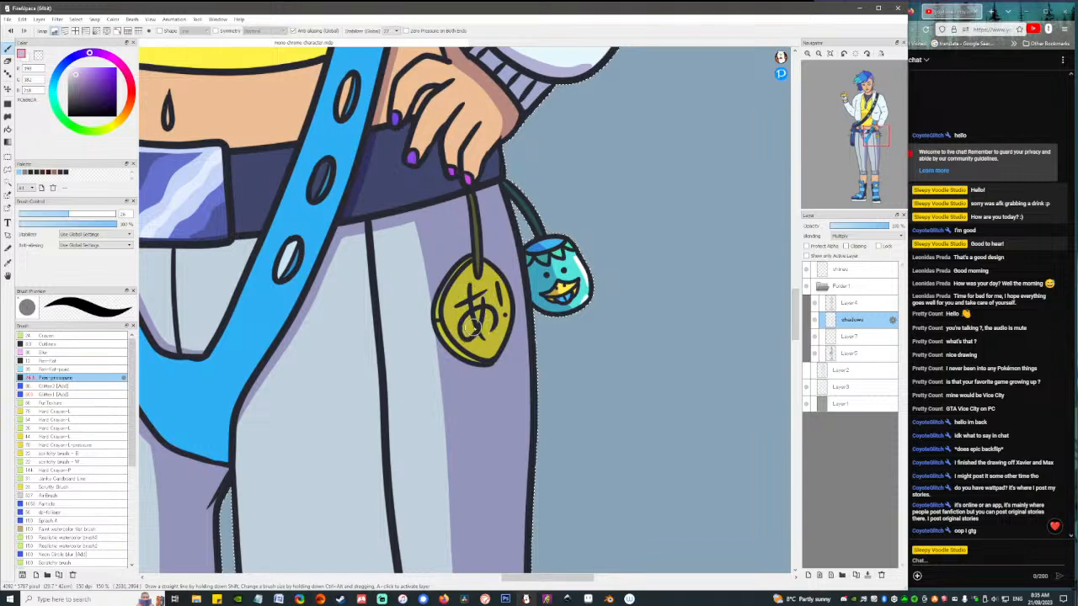
Shade the inner and outer sides of both bare lower legs between the trouser cuffs and the boots, filling the outlined areas.
{"action": "left_click_drag", "start_coordinate": [393, 358], "coordinate": [481, 212]}
{"action": "left_click_drag", "start_coordinate": [462, 457], "coordinate": [471, 306]}
{"action": "left_click_drag", "start_coordinate": [515, 368], "coordinate": [496, 312]}
{"action": "left_click_drag", "start_coordinate": [449, 281], "coordinate": [452, 326]}
{"action": "key", "text": "ctrl+z"}
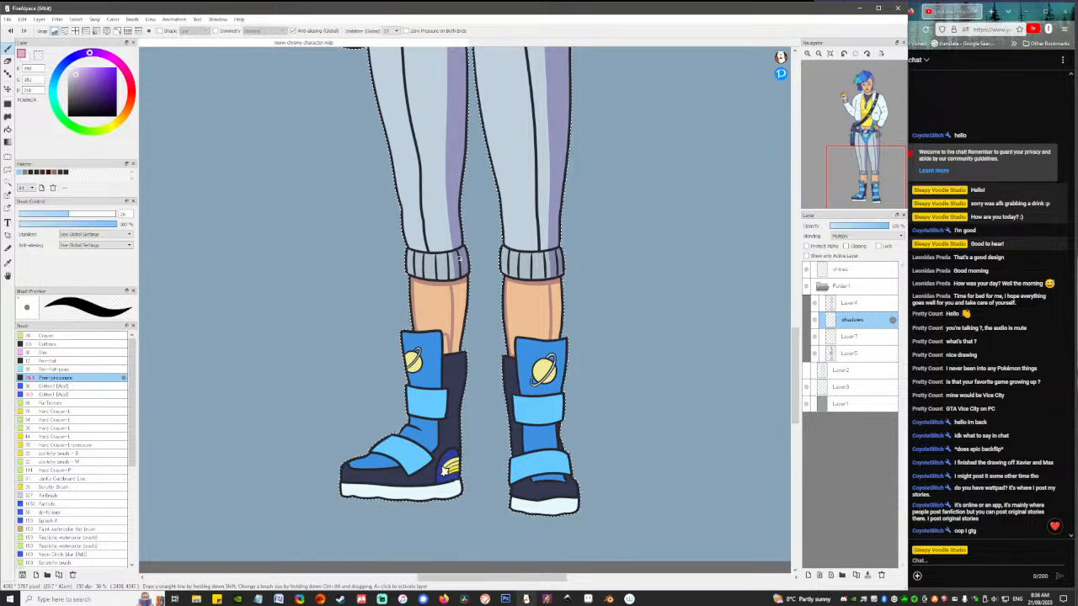
{"action": "key", "text": "g"}
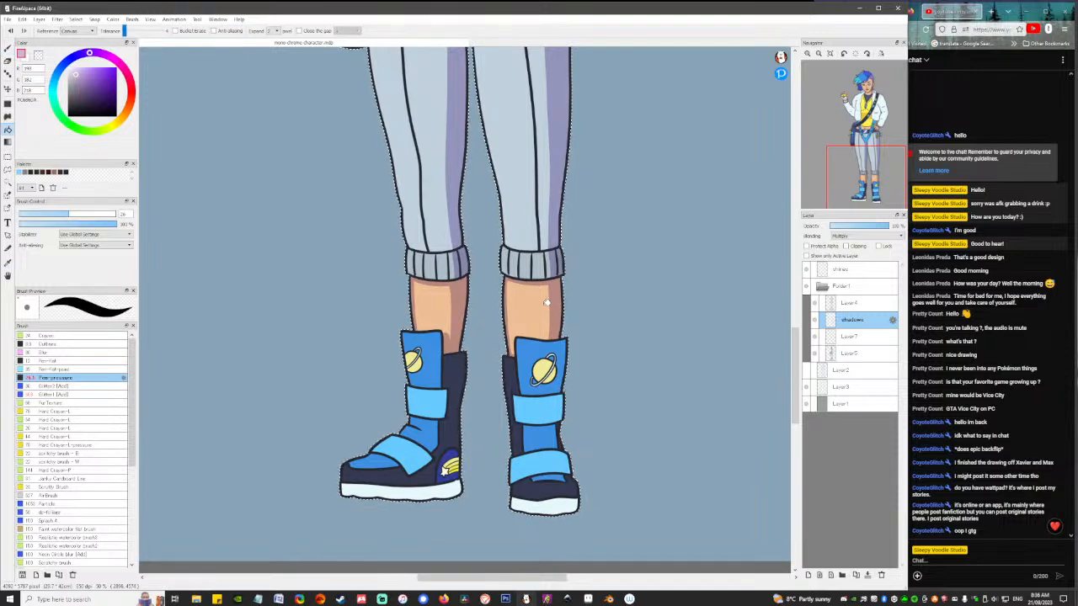
Outline a shadow down the outer side of the front-facing boot, from its top to the sole, and fill it.
{"action": "key", "text": "b"}
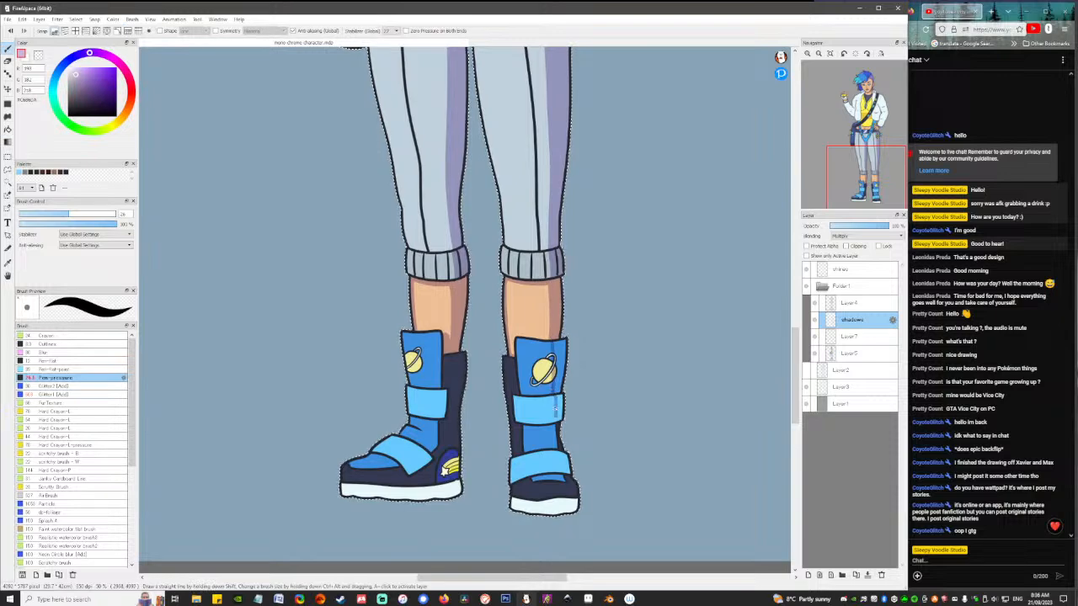
{"action": "key", "text": "ctrl+z"}
{"action": "mouse_move", "coordinate": [567, 192]}
{"action": "left_mouse_down"}
{"action": "mouse_move", "coordinate": [498, 452]}
{"action": "mouse_move", "coordinate": [553, 212]}
{"action": "left_mouse_up"}
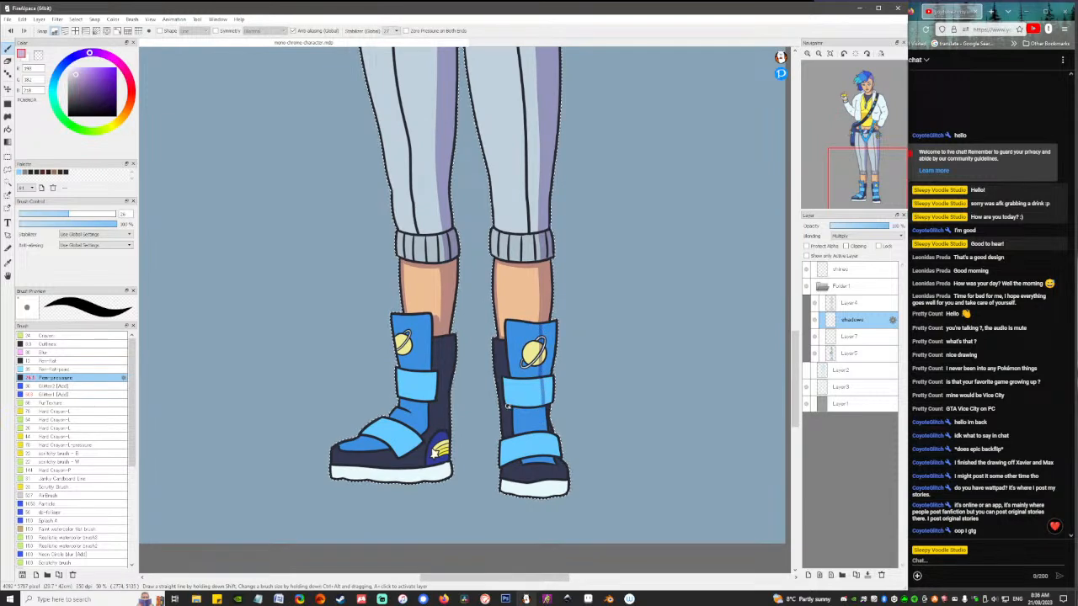
{"action": "key", "text": "ctrl+z"}
{"action": "key", "text": "ctrl+d"}
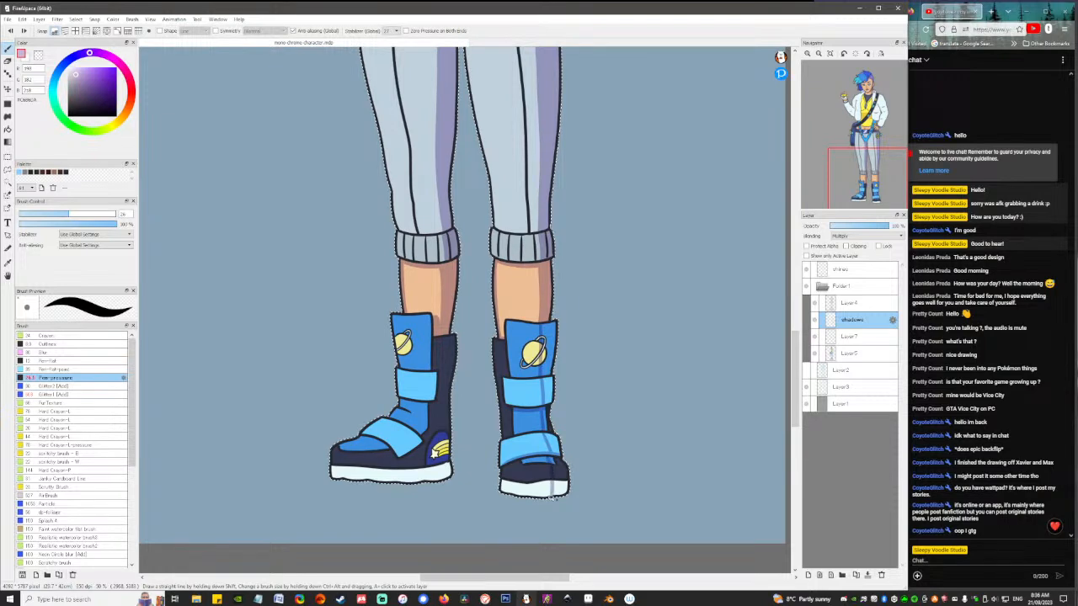
{"action": "key", "text": "ctrl+z"}
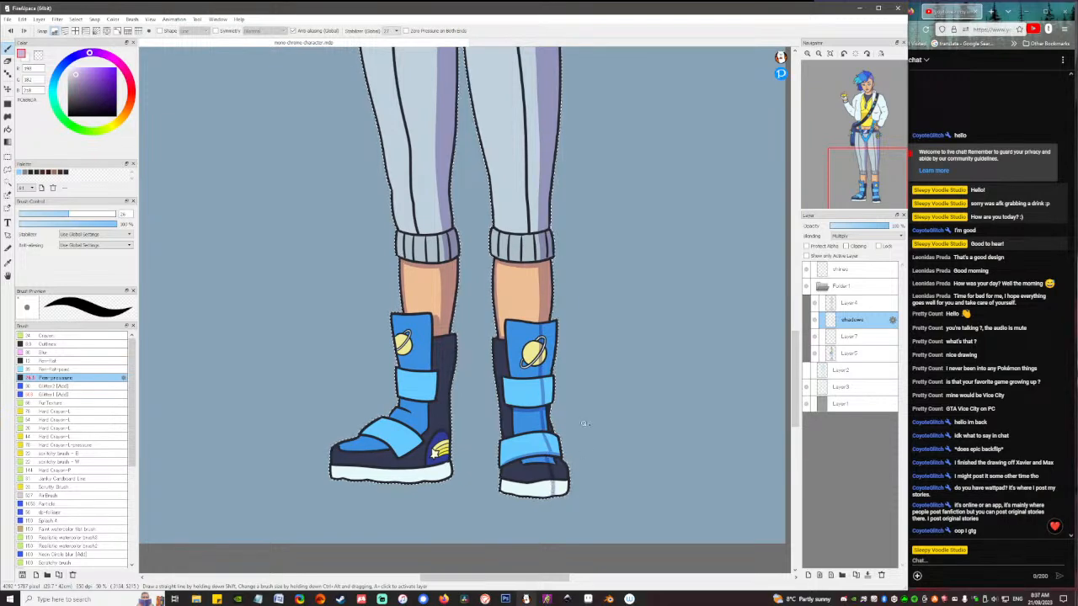
{"action": "key", "text": "g"}
{"action": "left_click", "coordinate": [562, 485]}
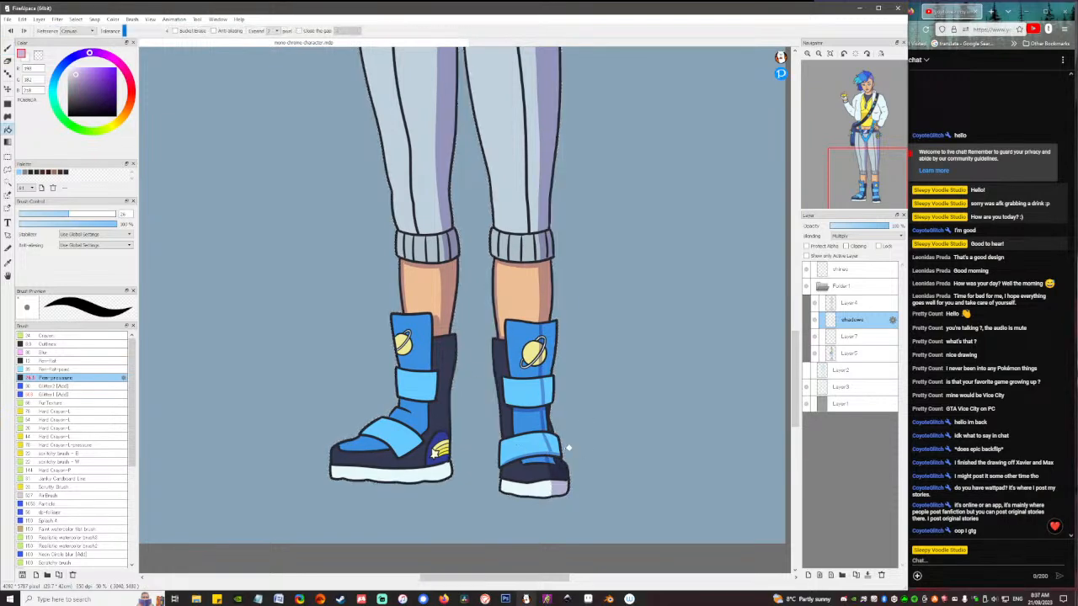
{"action": "left_click", "coordinate": [591, 263]}
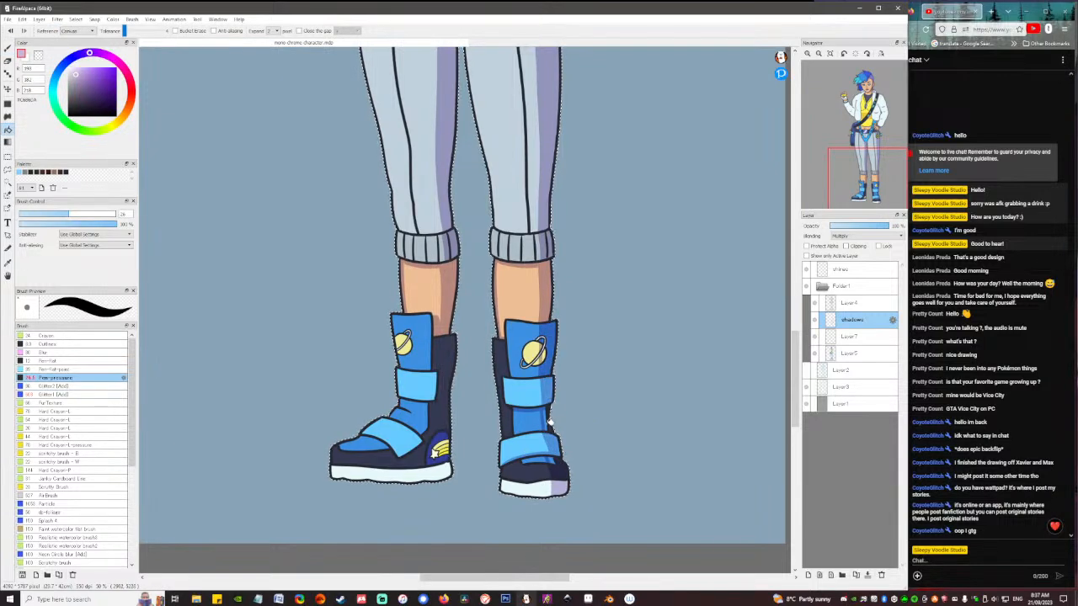
Refine the shadow along the outer ankle of the front-facing boot, between its two light-blue straps.
{"action": "key", "text": "b"}
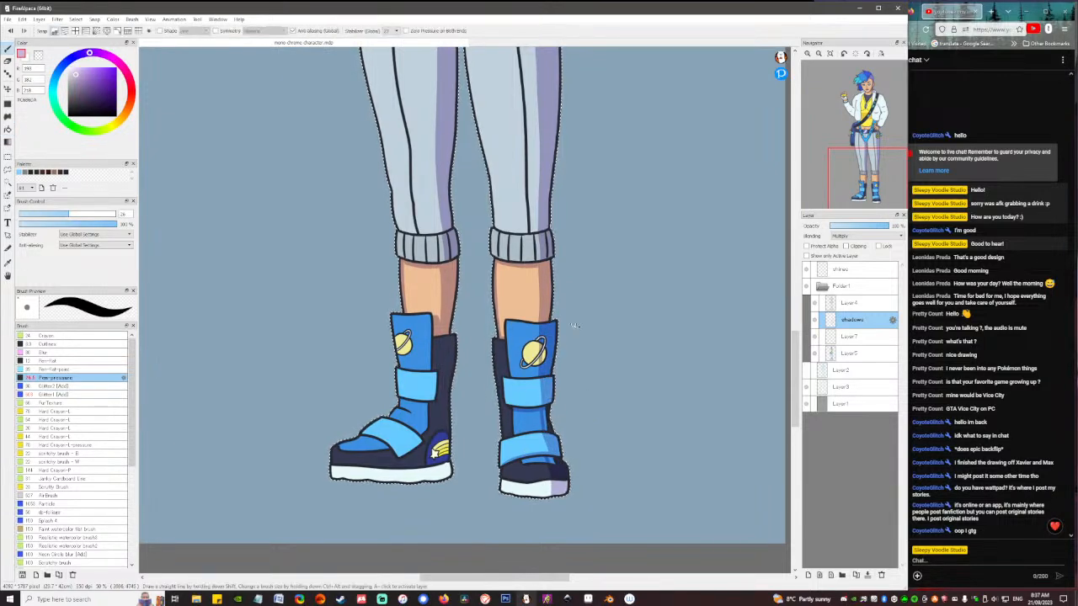
{"action": "scroll", "coordinate": [591, 423], "scroll_direction": "up", "scroll_amount": 2}
{"action": "left_click_drag", "start_coordinate": [526, 395], "coordinate": [520, 311]}
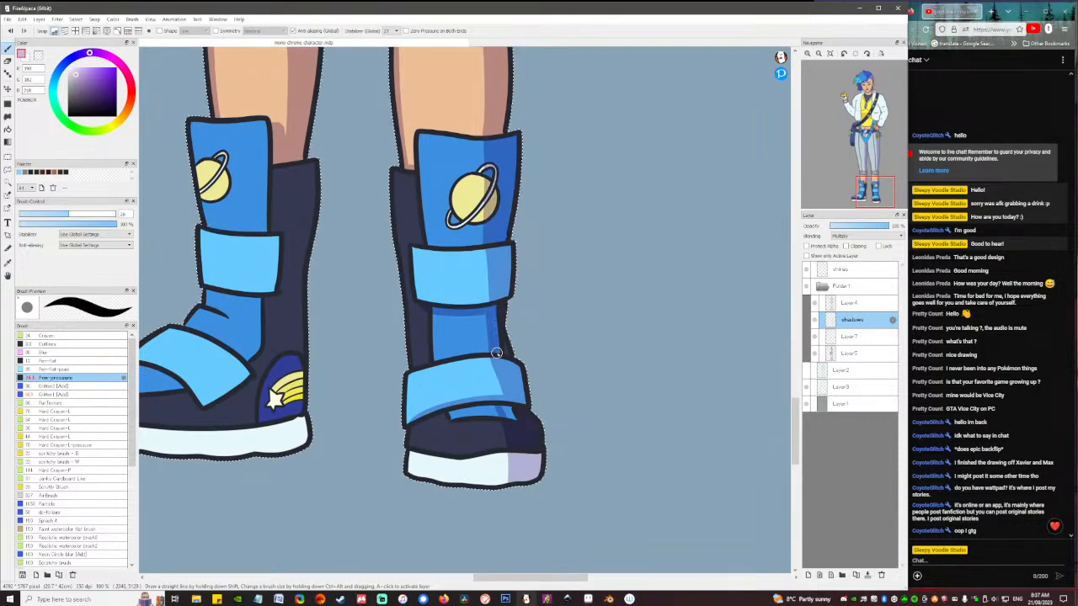
{"action": "left_click_drag", "start_coordinate": [499, 316], "coordinate": [503, 346]}
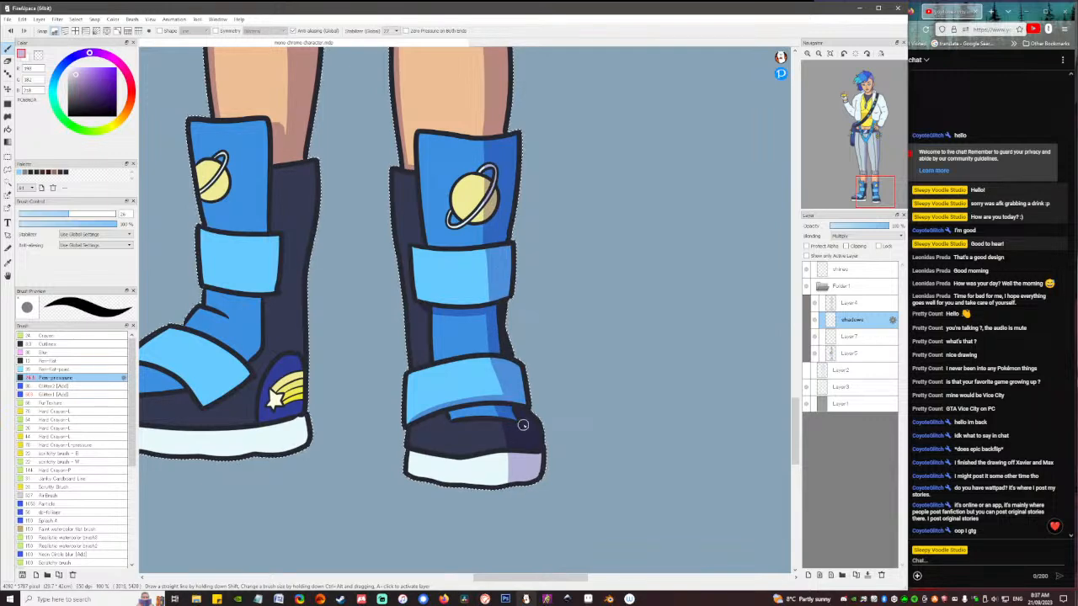
Shade the sideways-turned boot along the back of its blue shaft, ankle and both light-blue straps.
{"action": "left_click_drag", "start_coordinate": [435, 318], "coordinate": [677, 408]}
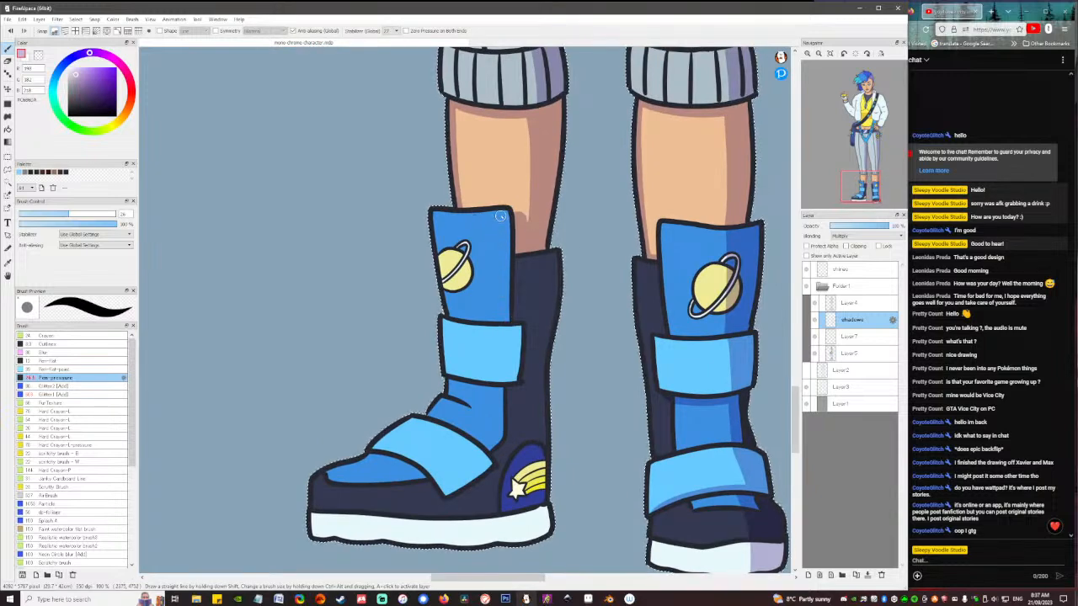
{"action": "mouse_move", "coordinate": [502, 210]}
{"action": "left_mouse_down"}
{"action": "mouse_move", "coordinate": [503, 321]}
{"action": "mouse_move", "coordinate": [504, 218]}
{"action": "left_mouse_up"}
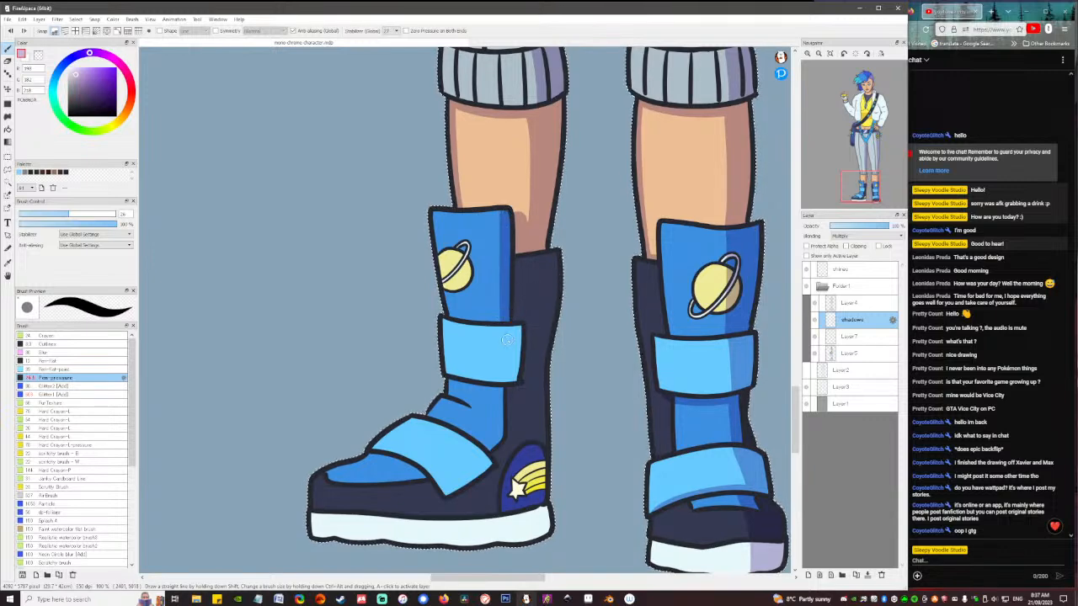
{"action": "mouse_move", "coordinate": [512, 322]}
{"action": "left_mouse_down"}
{"action": "mouse_move", "coordinate": [506, 382]}
{"action": "mouse_move", "coordinate": [510, 319]}
{"action": "mouse_move", "coordinate": [517, 379]}
{"action": "mouse_move", "coordinate": [497, 396]}
{"action": "mouse_move", "coordinate": [495, 386]}
{"action": "mouse_move", "coordinate": [486, 449]}
{"action": "left_mouse_up"}
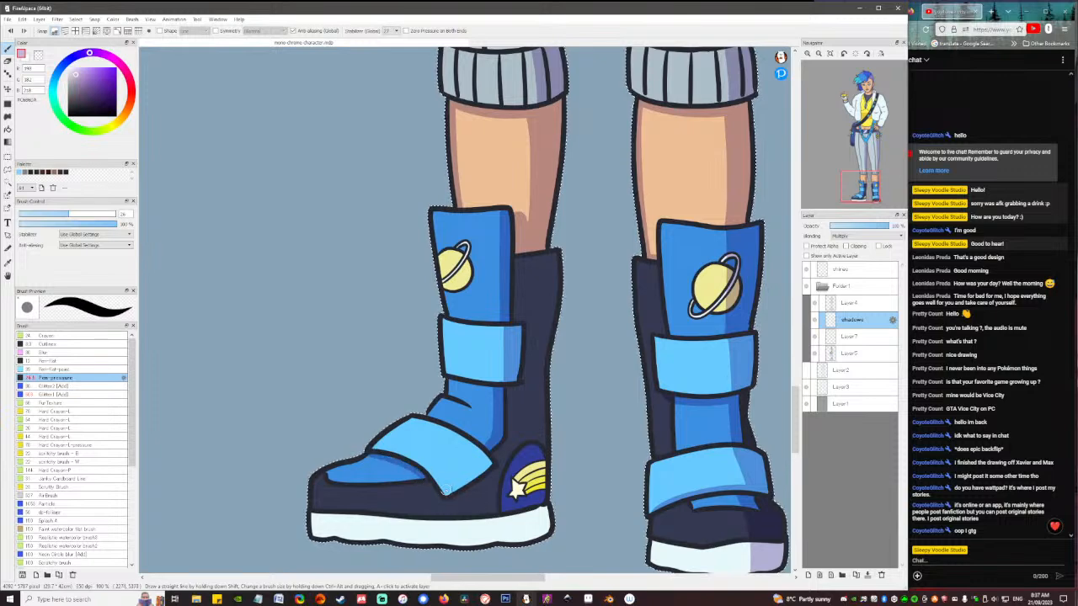
{"action": "left_click_drag", "start_coordinate": [431, 477], "coordinate": [488, 447]}
{"action": "mouse_move", "coordinate": [436, 479]}
{"action": "left_mouse_down"}
{"action": "mouse_move", "coordinate": [483, 455]}
{"action": "mouse_move", "coordinate": [490, 465]}
{"action": "mouse_move", "coordinate": [475, 474]}
{"action": "mouse_move", "coordinate": [485, 458]}
{"action": "mouse_move", "coordinate": [455, 484]}
{"action": "left_mouse_up"}
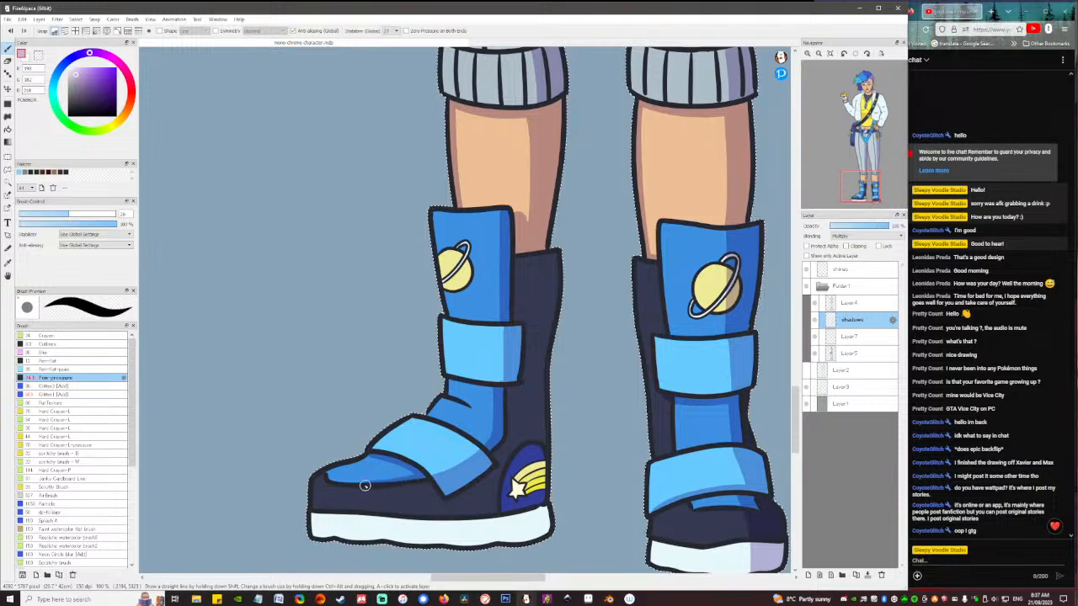
Draw a shadow edge down the toe of the sideways-turned boot and fill the dark upper and white sole behind it.
{"action": "left_click_drag", "start_coordinate": [332, 496], "coordinate": [328, 528]}
{"action": "left_click_drag", "start_coordinate": [331, 487], "coordinate": [328, 529]}
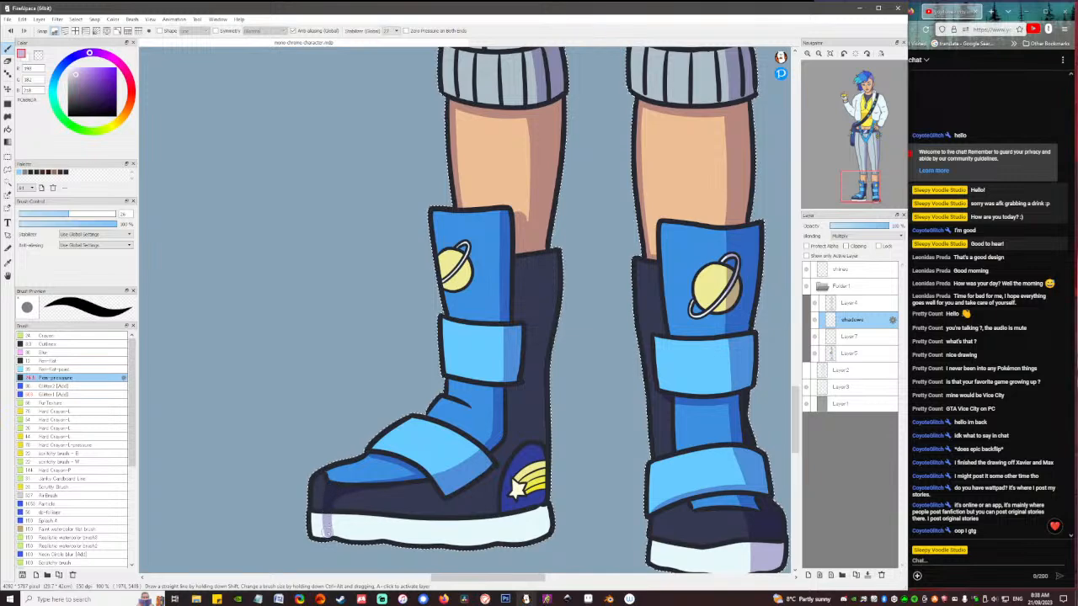
{"action": "key", "text": "g"}
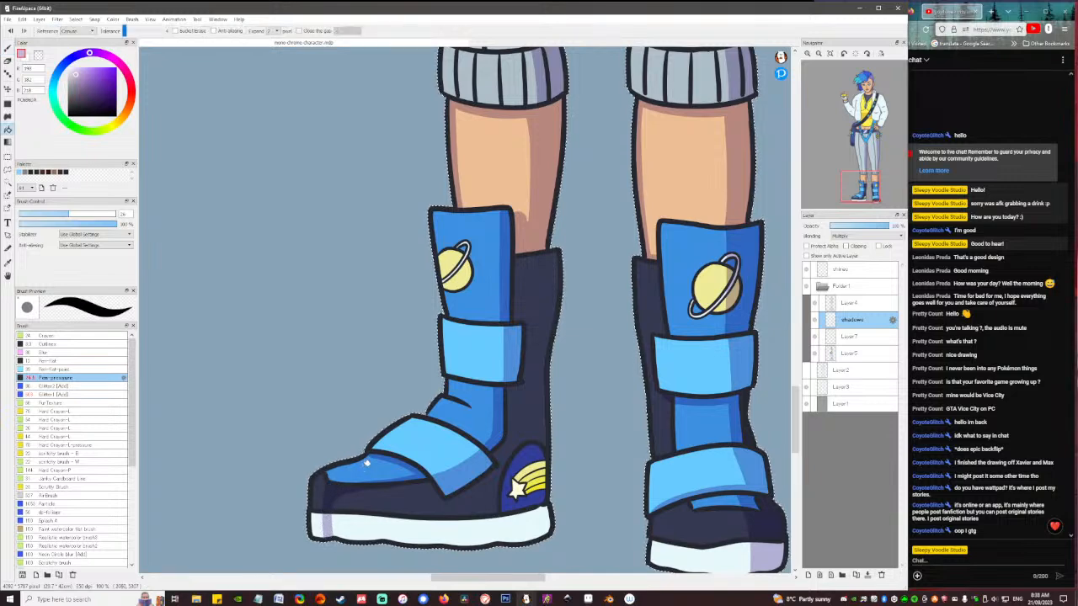
{"action": "left_click", "coordinate": [416, 507]}
{"action": "left_click", "coordinate": [427, 529]}
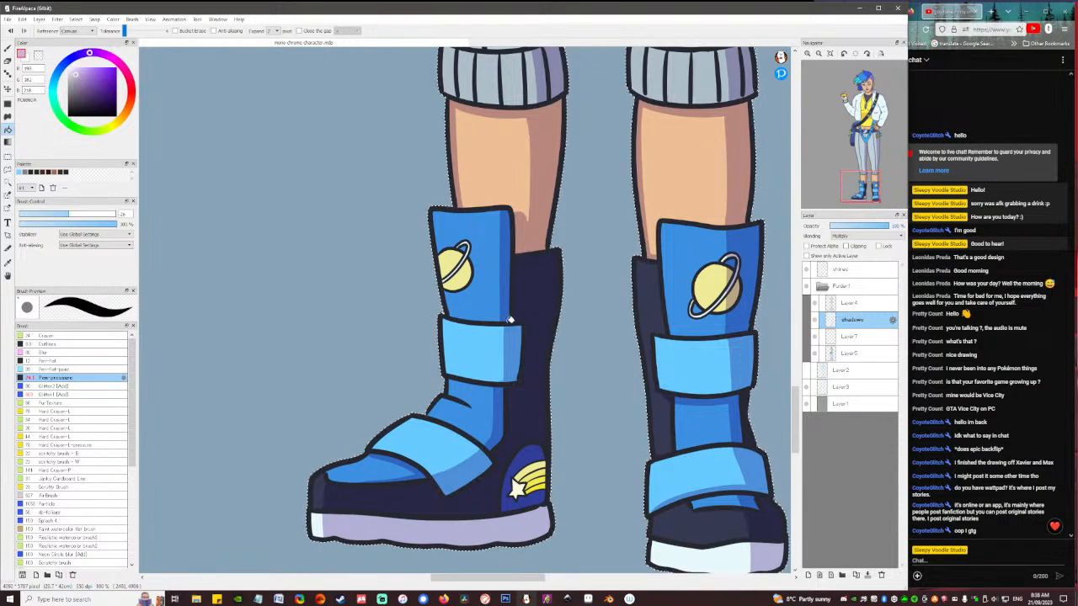
Cover the shooting-star heel patch of the sideways-turned boot with shadow and add shade beneath its upper strap.
{"action": "key", "text": "b"}
{"action": "mouse_move", "coordinate": [511, 466]}
{"action": "left_mouse_down"}
{"action": "mouse_move", "coordinate": [514, 506]}
{"action": "mouse_move", "coordinate": [525, 451]}
{"action": "mouse_move", "coordinate": [536, 504]}
{"action": "mouse_move", "coordinate": [537, 438]}
{"action": "mouse_move", "coordinate": [547, 510]}
{"action": "left_mouse_up"}
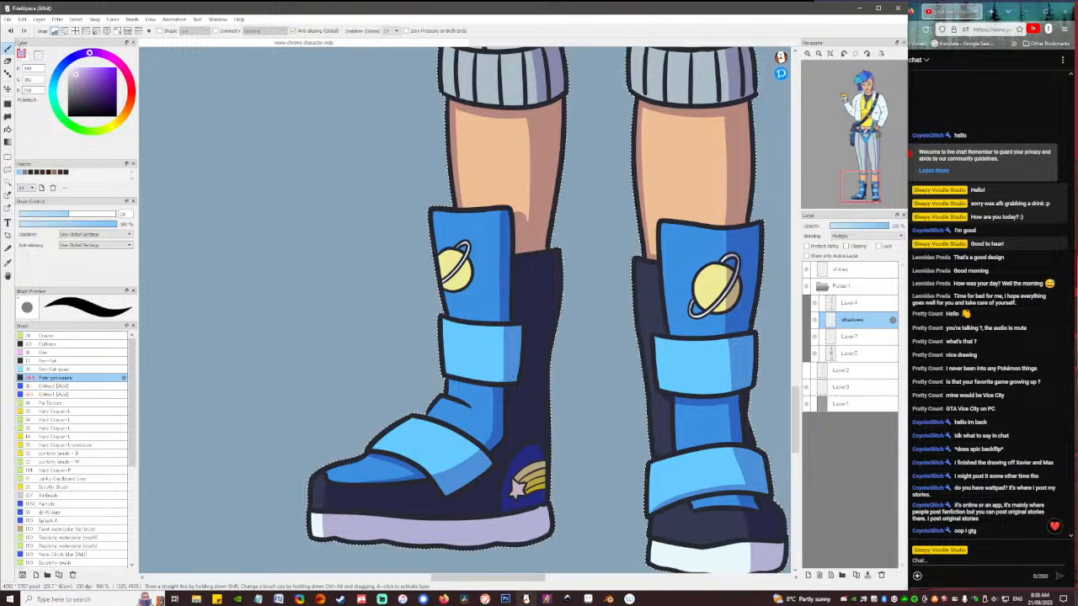
{"action": "key", "text": "e"}
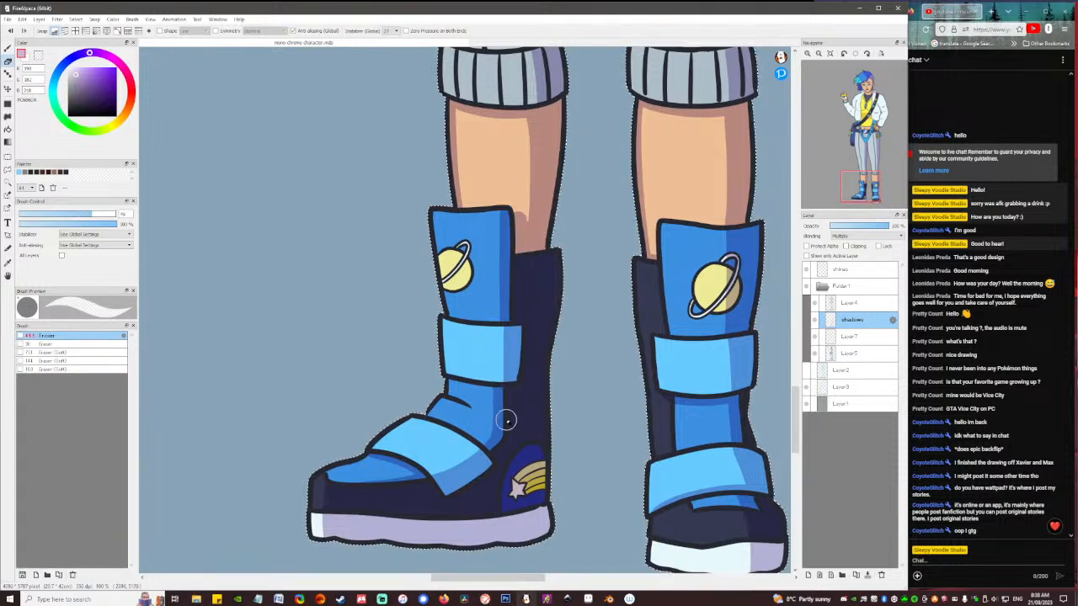
{"action": "key", "text": "b"}
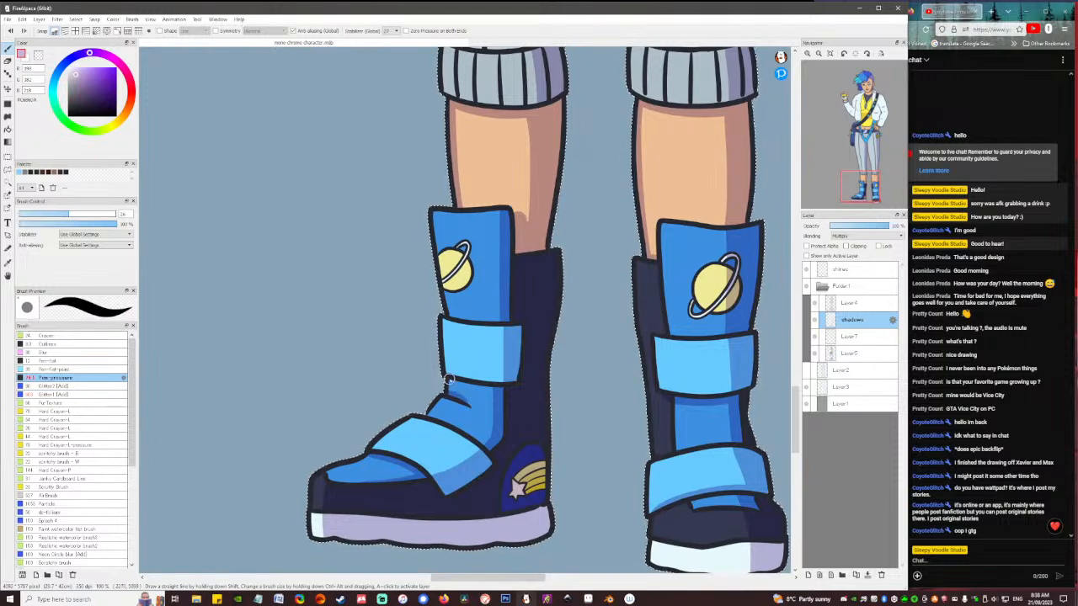
{"action": "left_click_drag", "start_coordinate": [448, 380], "coordinate": [498, 388]}
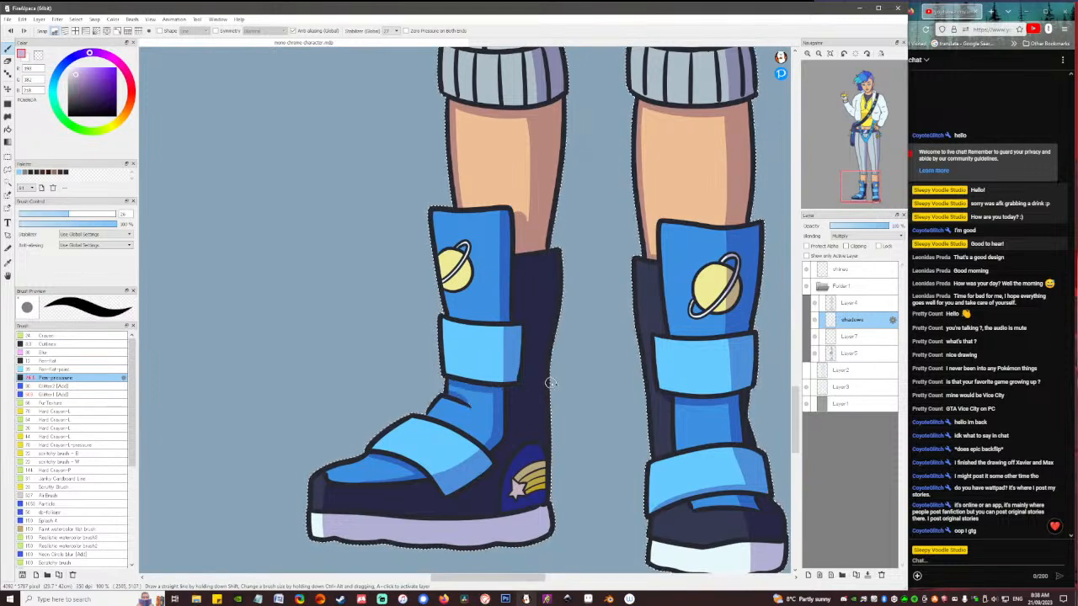
Widen and smooth the shadow edge across the toe and white sole of the sideways-turned boot.
{"action": "scroll", "coordinate": [570, 385], "scroll_direction": "down", "scroll_amount": 3}
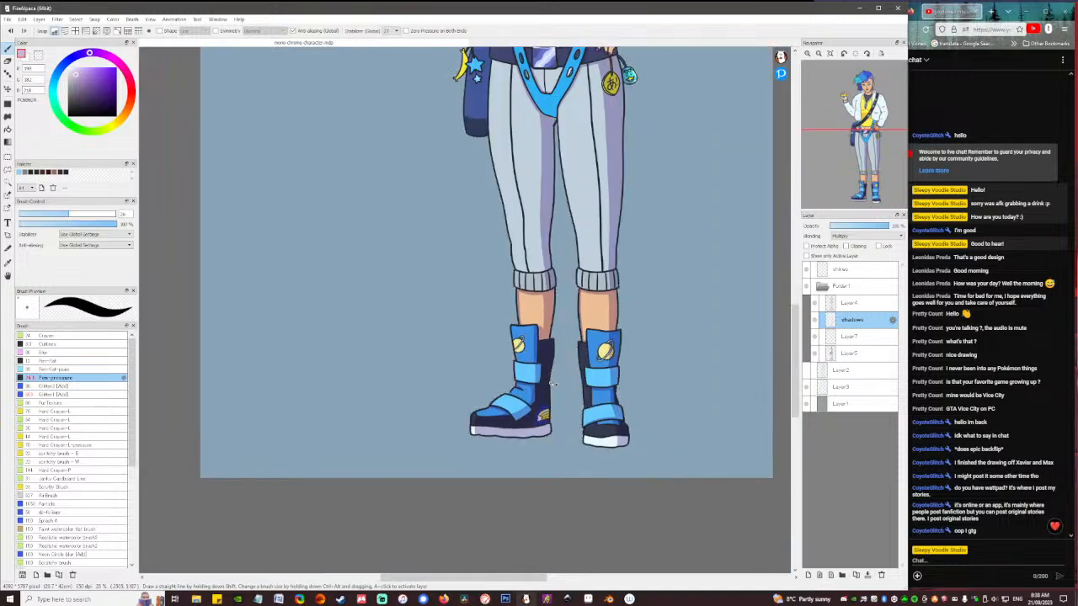
{"action": "scroll", "coordinate": [554, 383], "scroll_direction": "down", "scroll_amount": 2}
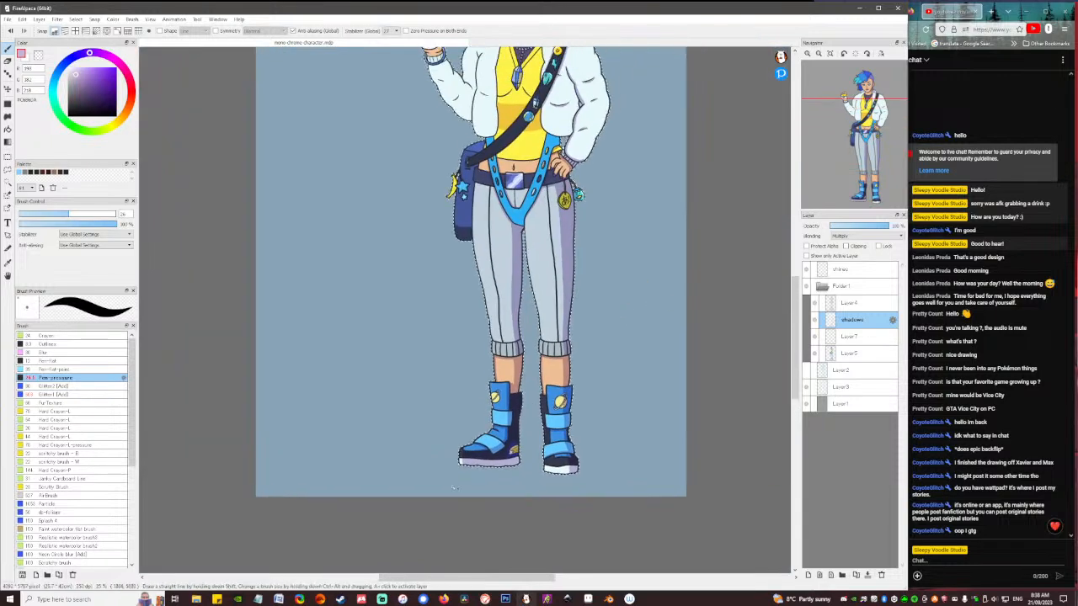
{"action": "scroll", "coordinate": [485, 455], "scroll_direction": "up", "scroll_amount": 5}
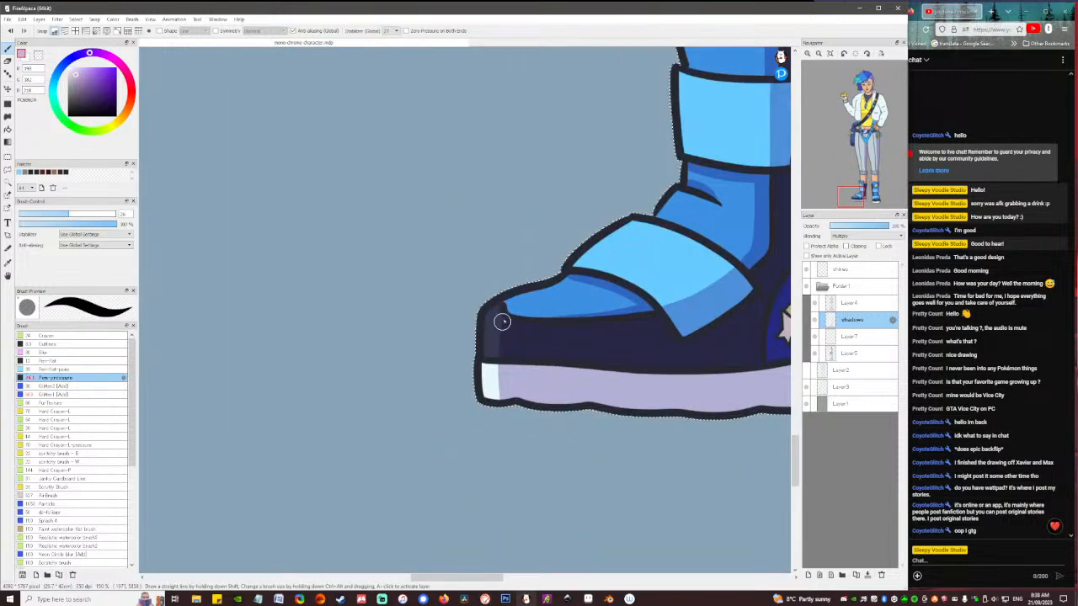
{"action": "left_click_drag", "start_coordinate": [501, 328], "coordinate": [496, 384]}
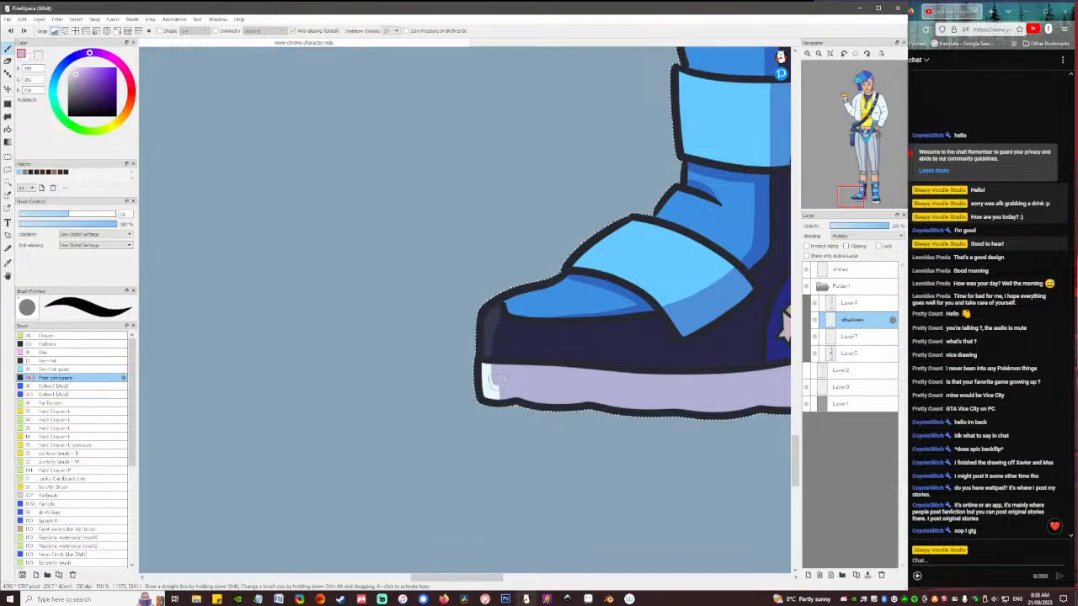
{"action": "key", "text": "ctrl+z"}
{"action": "left_click_drag", "start_coordinate": [503, 312], "coordinate": [500, 371]}
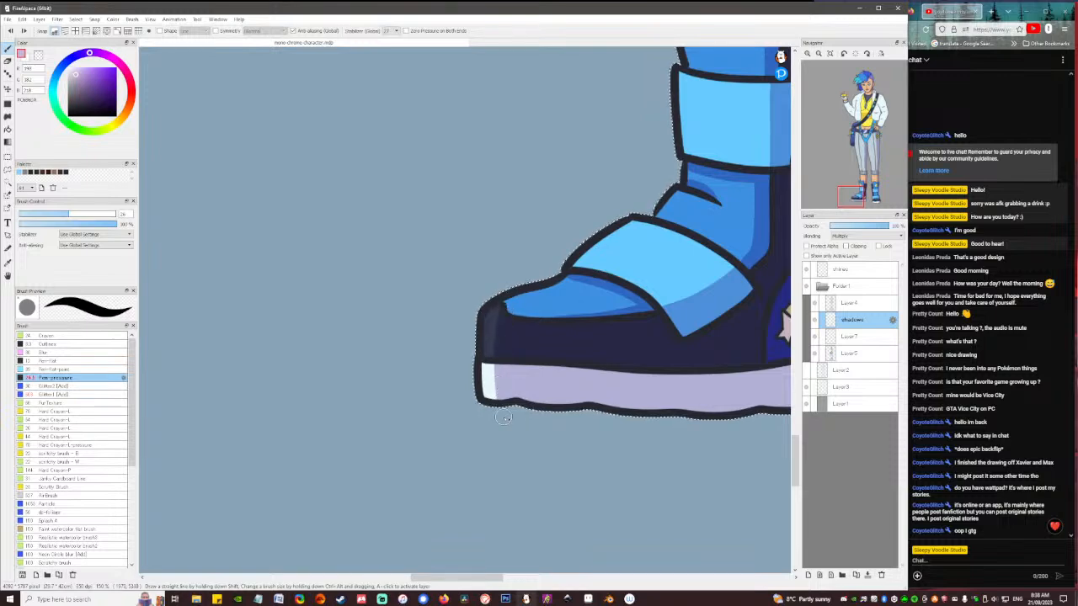
Paint a cast shadow on the yellow shirt along the lower edge of the diagonal shoulder strap.
{"action": "scroll", "coordinate": [492, 396], "scroll_direction": "down", "scroll_amount": 5}
{"action": "scroll", "coordinate": [492, 403], "scroll_direction": "down", "scroll_amount": 4}
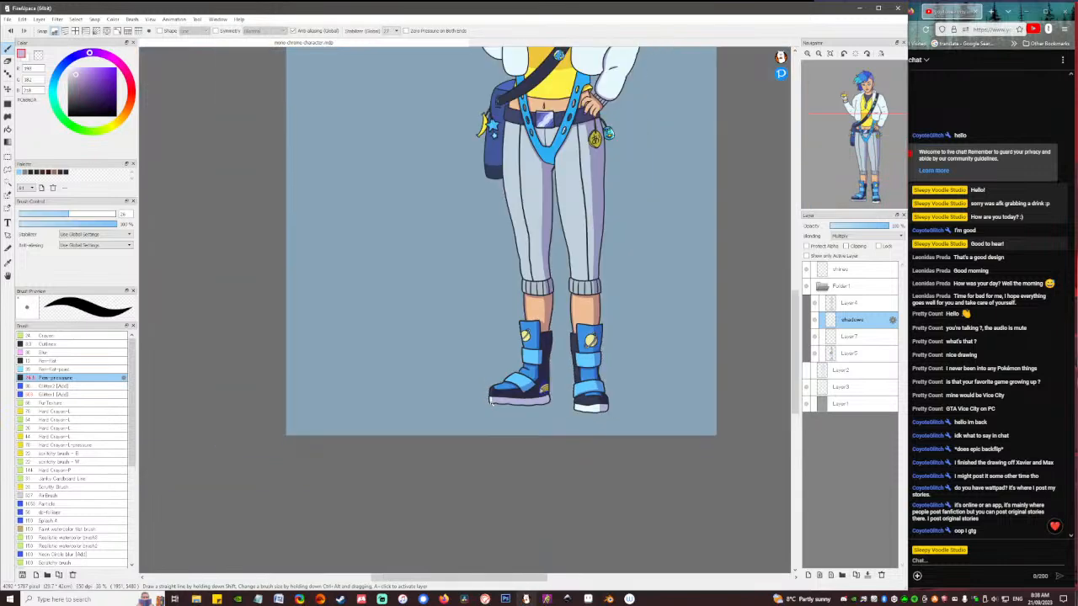
{"action": "scroll", "coordinate": [499, 457], "scroll_direction": "down", "scroll_amount": 1}
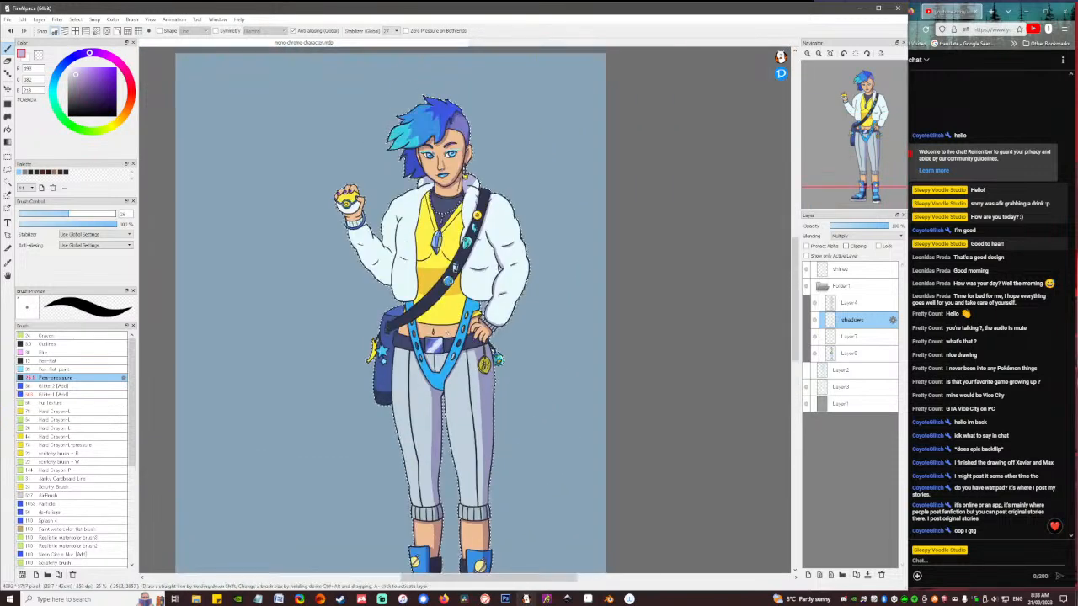
{"action": "scroll", "coordinate": [447, 324], "scroll_direction": "up", "scroll_amount": 3}
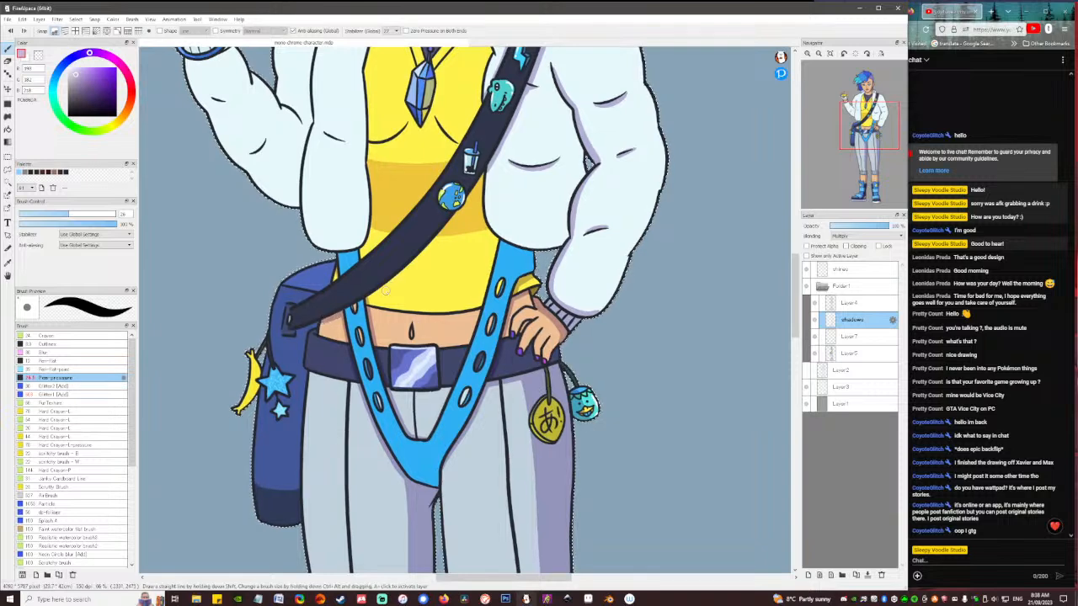
{"action": "left_click_drag", "start_coordinate": [364, 302], "coordinate": [447, 232]}
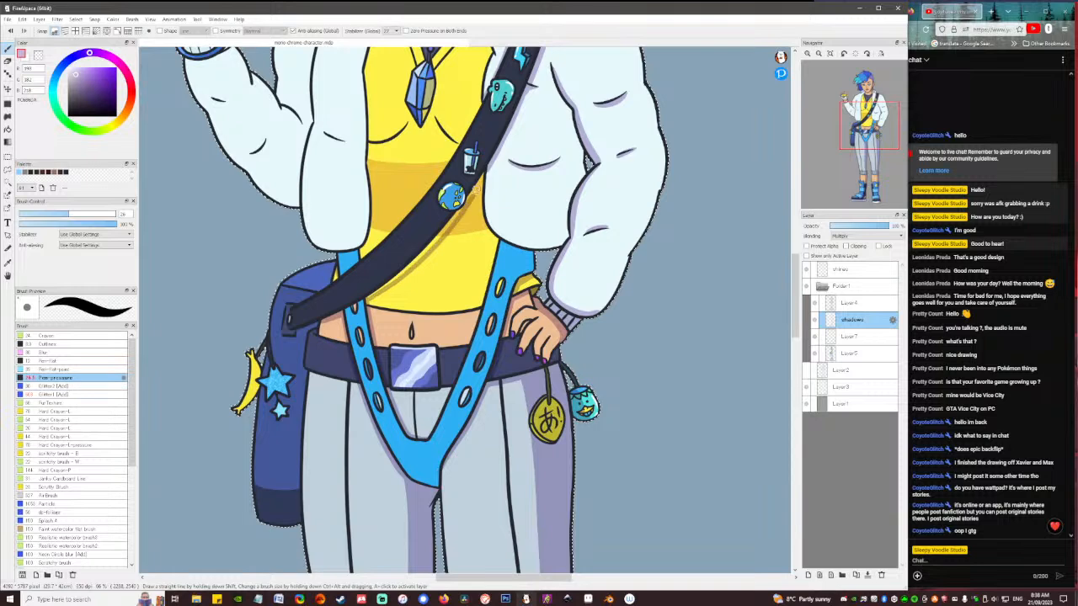
{"action": "mouse_move", "coordinate": [485, 166]}
{"action": "left_mouse_down"}
{"action": "mouse_move", "coordinate": [473, 194]}
{"action": "mouse_move", "coordinate": [478, 183]}
{"action": "left_mouse_up"}
{"action": "key", "text": "ctrl+z"}
{"action": "left_click_drag", "start_coordinate": [450, 222], "coordinate": [376, 295]}
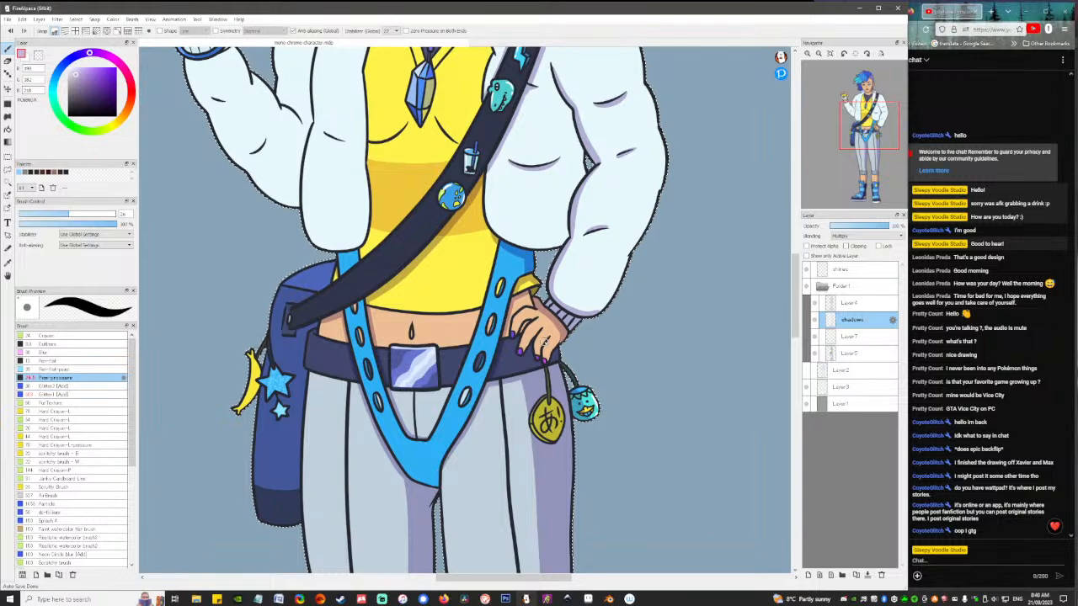
Paint shade beneath the strap end on the blue bag and a shadow edge down the bag's upper outer side.
{"action": "scroll", "coordinate": [309, 285], "scroll_direction": "up", "scroll_amount": 2}
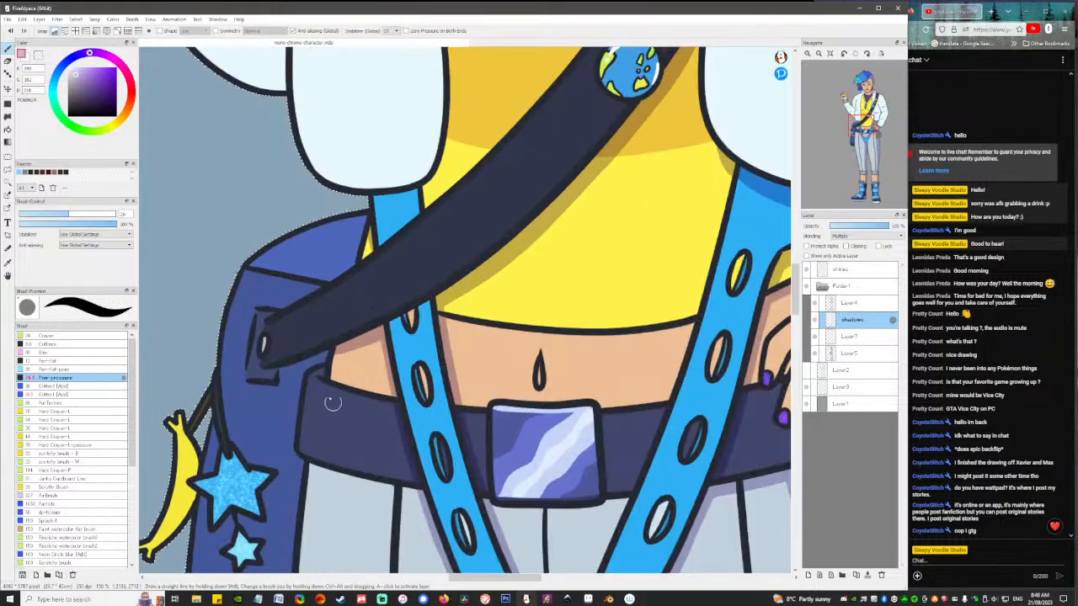
{"action": "left_click_drag", "start_coordinate": [277, 365], "coordinate": [315, 361]}
{"action": "left_click_drag", "start_coordinate": [288, 404], "coordinate": [409, 262]}
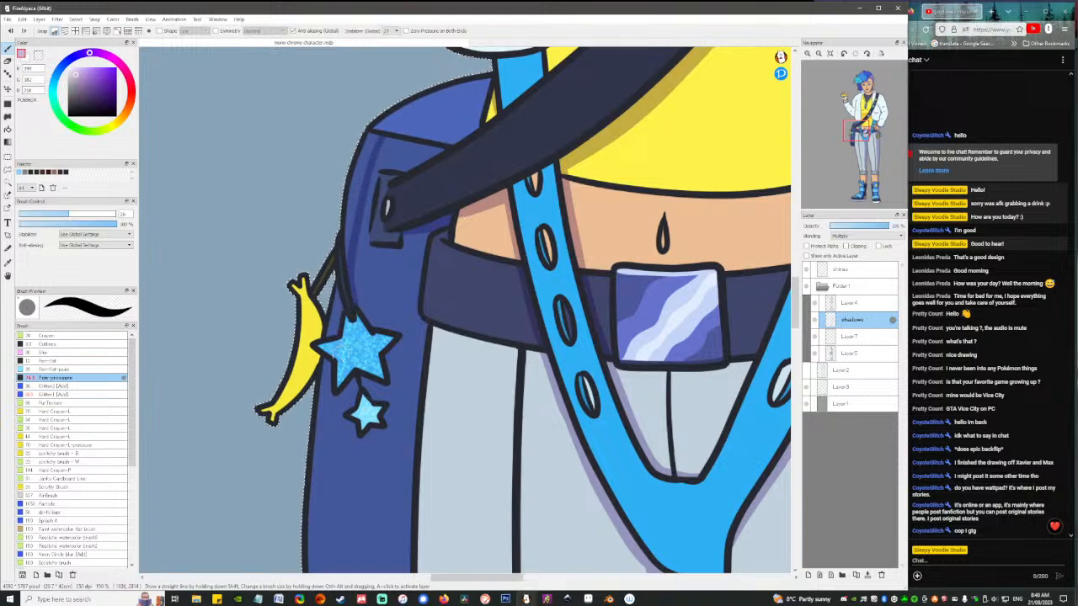
{"action": "scroll", "coordinate": [345, 350], "scroll_direction": "down", "scroll_amount": 5}
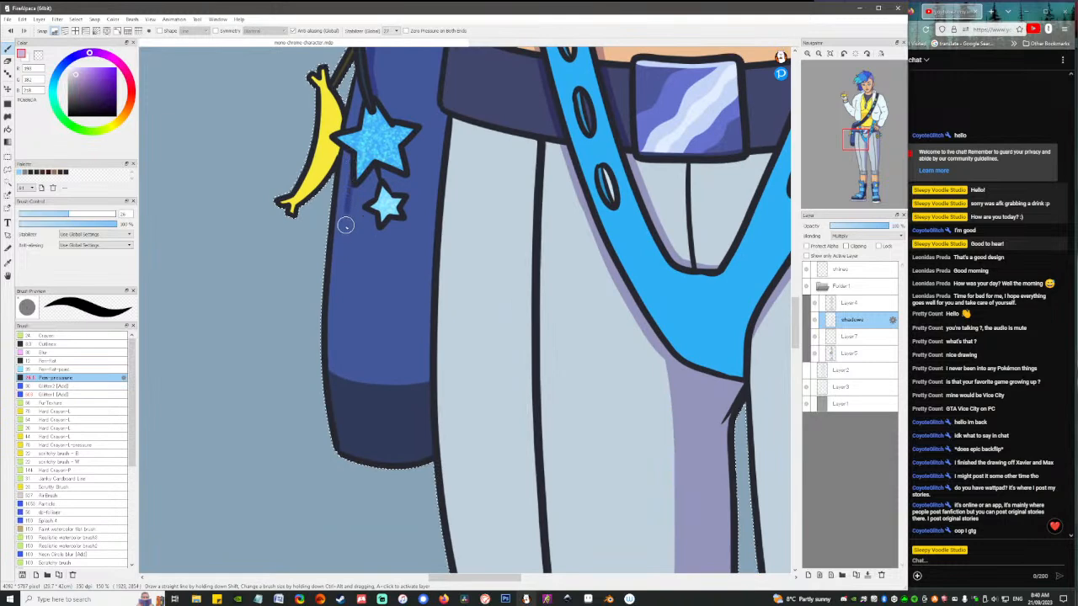
Draw the shadow edge down the lower outer side of the bag through its dark base and shade the banana charm.
{"action": "left_click_drag", "start_coordinate": [339, 352], "coordinate": [342, 432]}
{"action": "key", "text": "ctrl+z"}
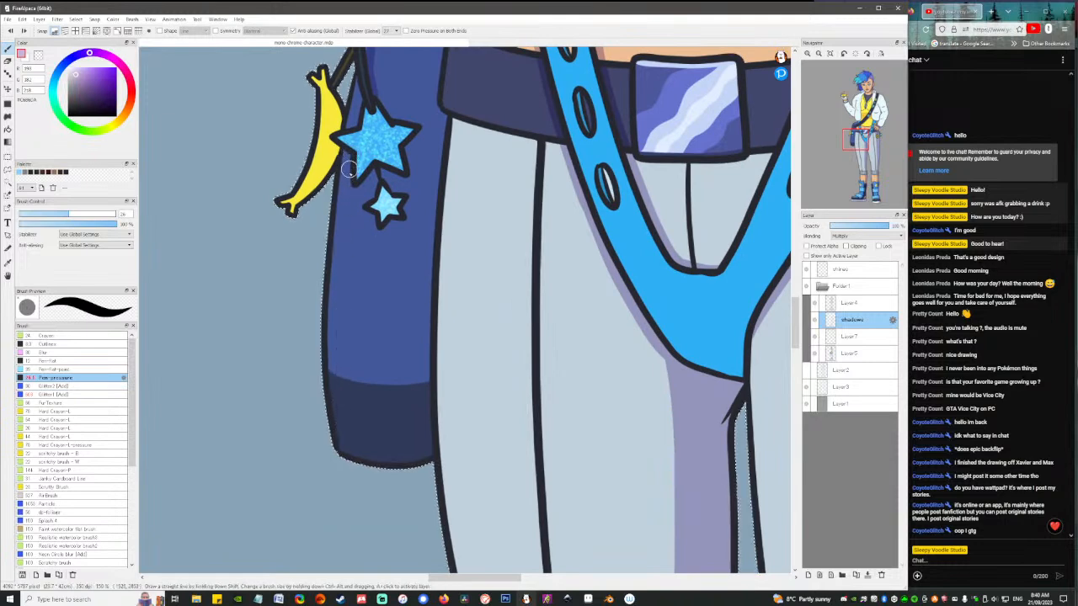
{"action": "left_click_drag", "start_coordinate": [339, 334], "coordinate": [344, 452]}
{"action": "key", "text": "ctrl+z"}
{"action": "left_click_drag", "start_coordinate": [351, 159], "coordinate": [350, 396]}
{"action": "key", "text": "ctrl+z"}
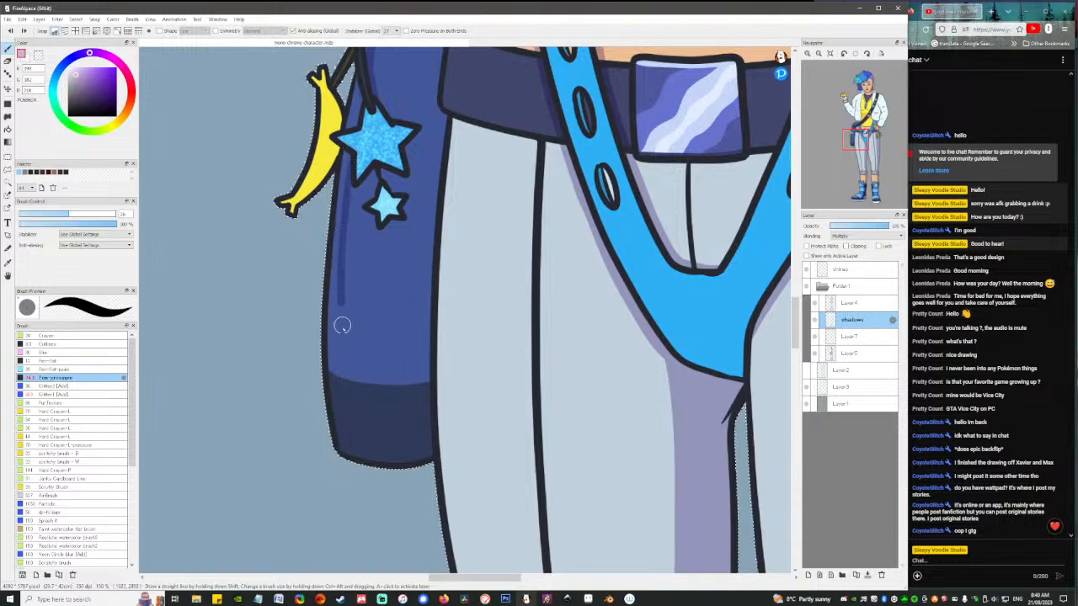
{"action": "left_click_drag", "start_coordinate": [342, 325], "coordinate": [359, 474]}
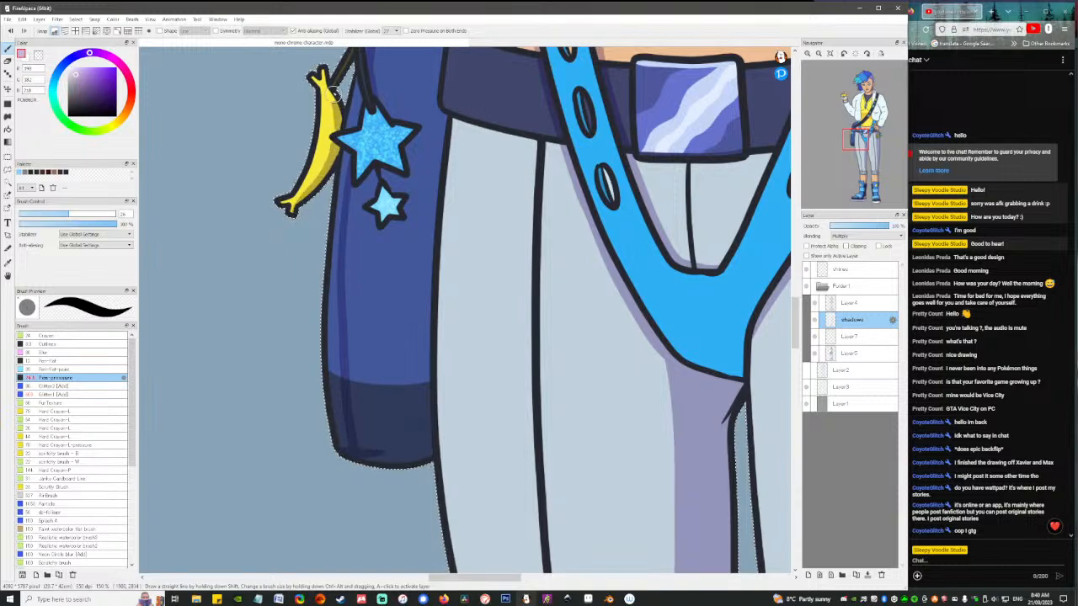
Fill the blue bag's body and dark base with shadow behind the drawn edge.
{"action": "left_click_drag", "start_coordinate": [378, 97], "coordinate": [373, 198]}
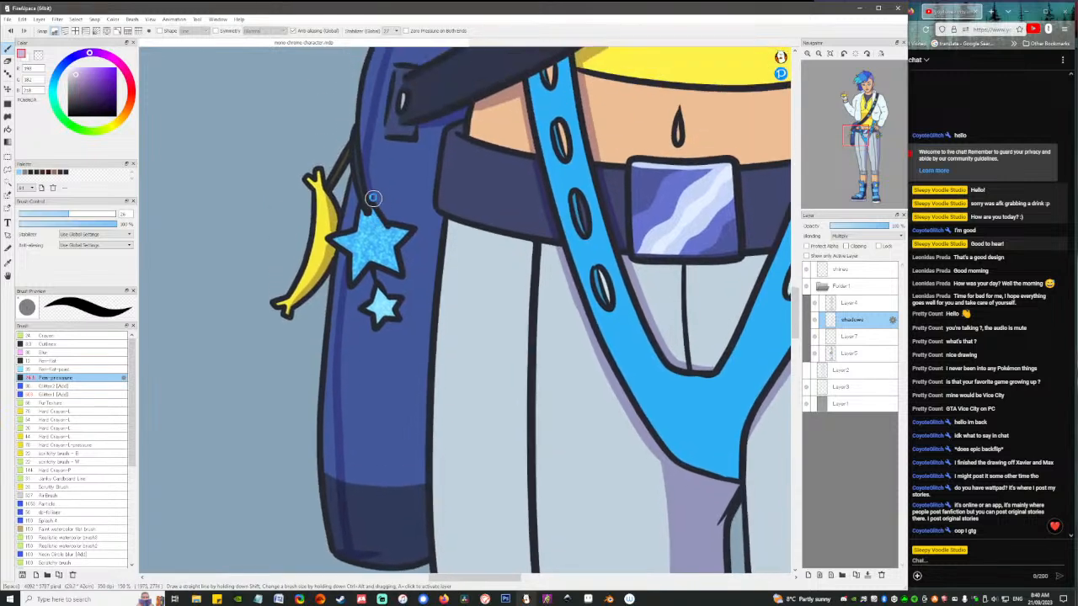
{"action": "key", "text": "g"}
{"action": "left_click", "coordinate": [383, 486]}
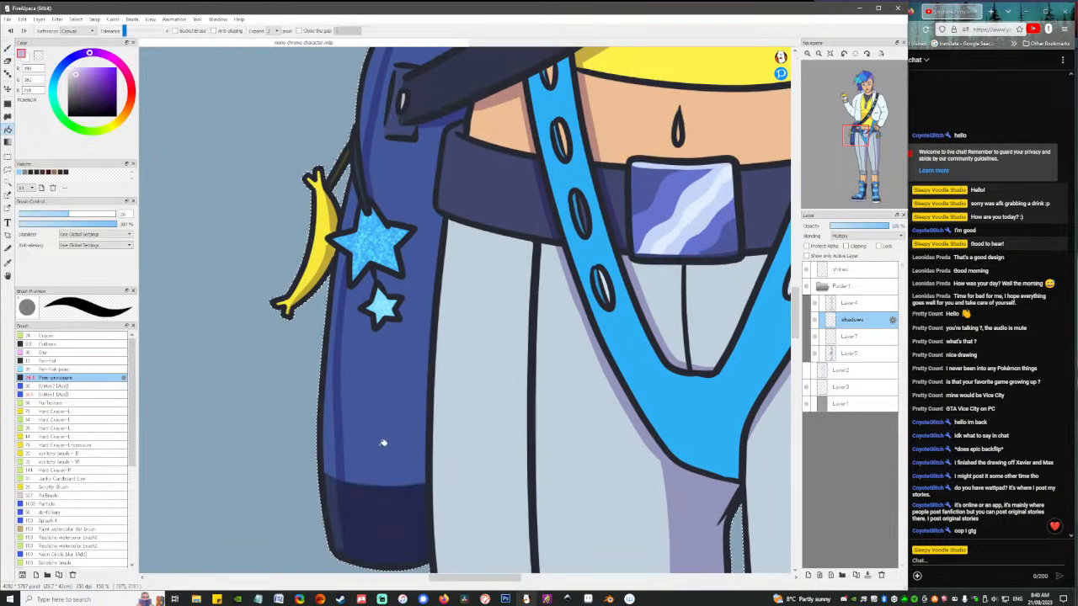
{"action": "left_click", "coordinate": [383, 443]}
Paint a cast shadow on the trousers along the lower edge of the belt and beneath the buckle.
{"action": "left_click_drag", "start_coordinate": [416, 244], "coordinate": [377, 433]}
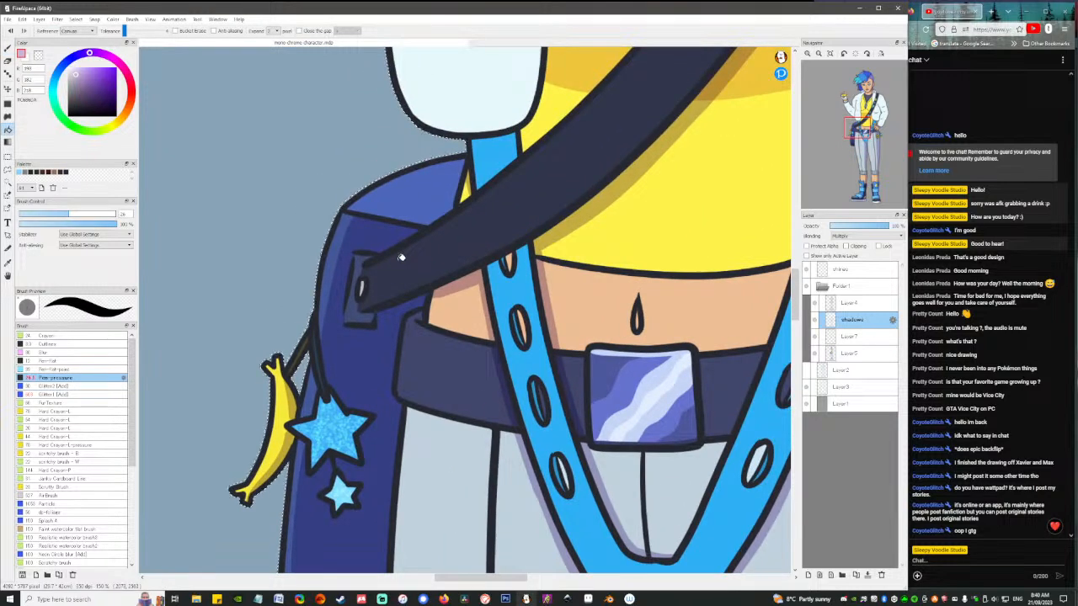
{"action": "key", "text": "b"}
{"action": "mouse_move", "coordinate": [439, 334]}
{"action": "left_mouse_down"}
{"action": "mouse_move", "coordinate": [395, 241]}
{"action": "mouse_move", "coordinate": [368, 278]}
{"action": "left_mouse_up"}
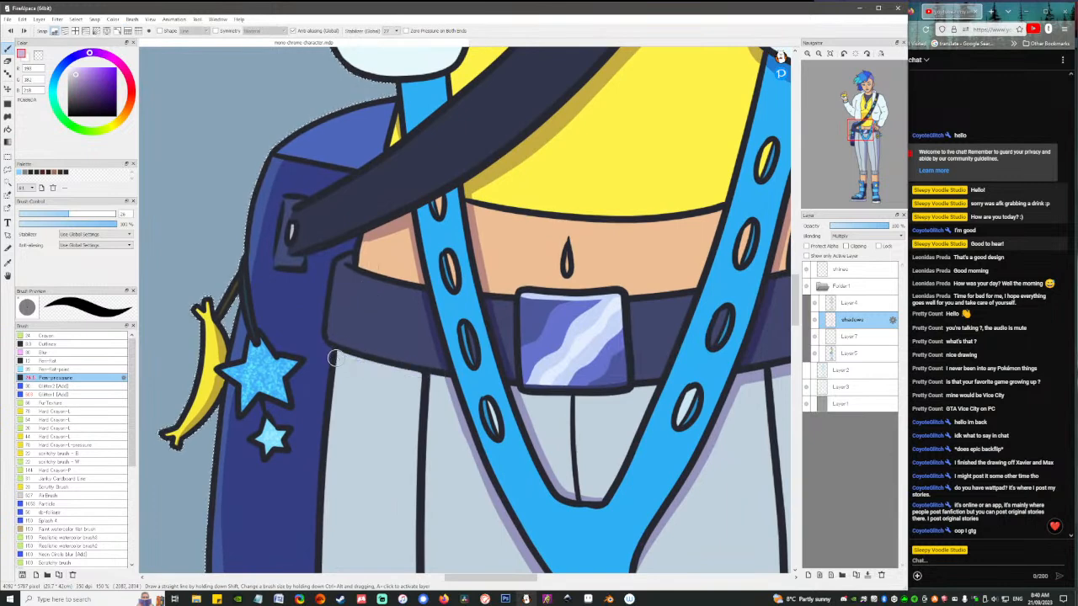
{"action": "mouse_move", "coordinate": [528, 394]}
{"action": "left_mouse_down"}
{"action": "mouse_move", "coordinate": [437, 388]}
{"action": "mouse_move", "coordinate": [405, 297]}
{"action": "mouse_move", "coordinate": [514, 293]}
{"action": "left_mouse_up"}
{"action": "key", "text": "ctrl+z"}
{"action": "left_click_drag", "start_coordinate": [409, 292], "coordinate": [488, 294]}
{"action": "key", "text": "ctrl+z"}
{"action": "left_click_drag", "start_coordinate": [402, 293], "coordinate": [495, 297]}
{"action": "key", "text": "ctrl+z"}
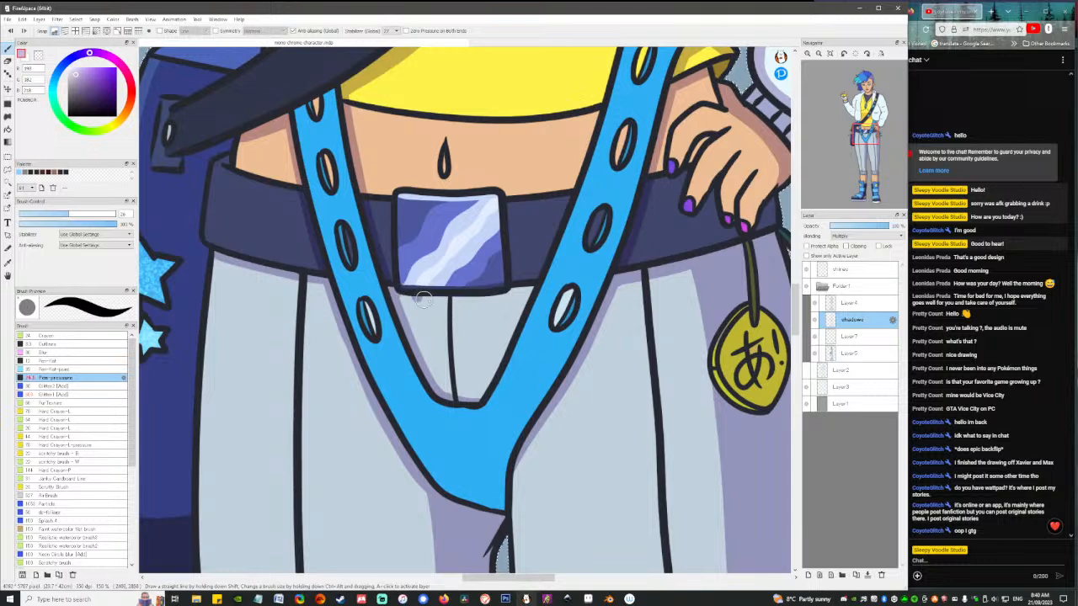
{"action": "key", "text": "ctrl+z"}
{"action": "mouse_move", "coordinate": [424, 300]}
{"action": "left_mouse_down"}
{"action": "mouse_move", "coordinate": [530, 290]}
{"action": "mouse_move", "coordinate": [575, 300]}
{"action": "left_mouse_up"}
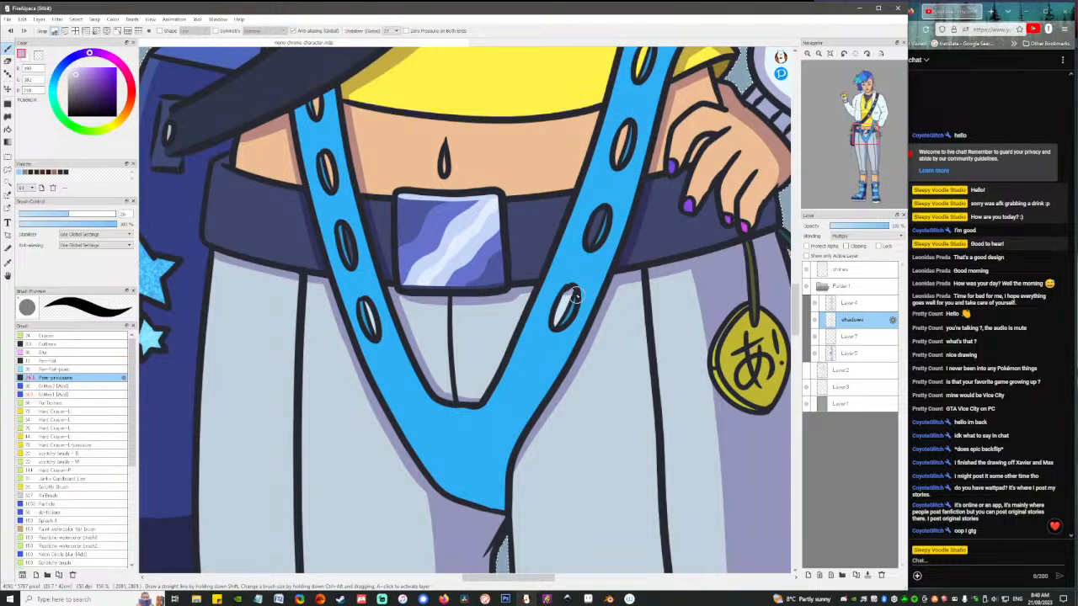
Shade inside the lowest holes of both blue suspender straps and up the holes of the strap nearest the bag.
{"action": "left_click_drag", "start_coordinate": [367, 303], "coordinate": [374, 334]}
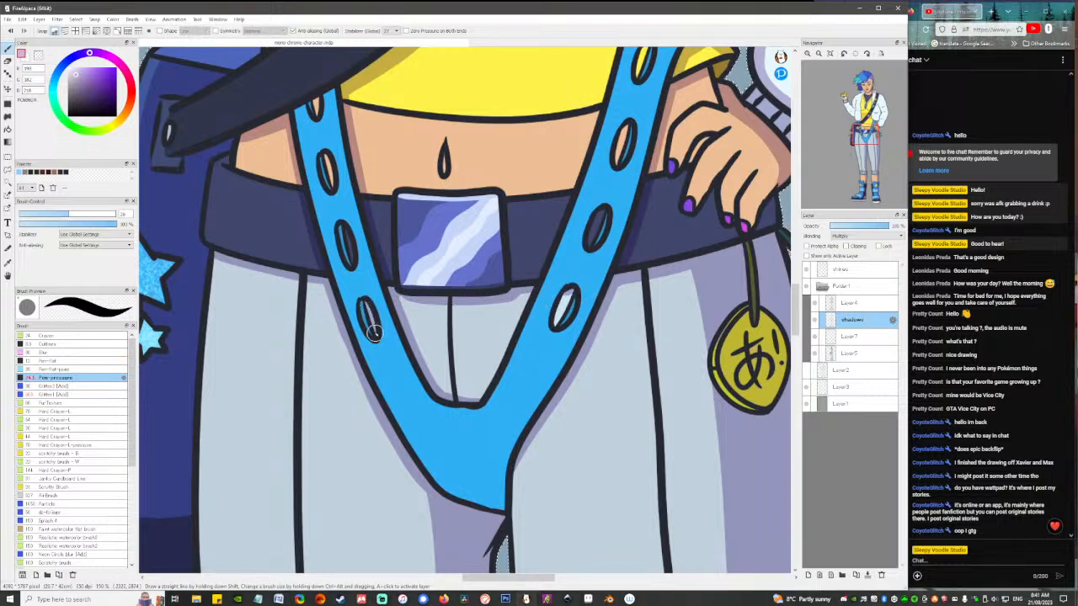
{"action": "mouse_move", "coordinate": [574, 295]}
{"action": "left_mouse_down"}
{"action": "mouse_move", "coordinate": [563, 315]}
{"action": "mouse_move", "coordinate": [566, 297]}
{"action": "mouse_move", "coordinate": [571, 309]}
{"action": "left_mouse_up"}
{"action": "left_click_drag", "start_coordinate": [369, 307], "coordinate": [373, 327]}
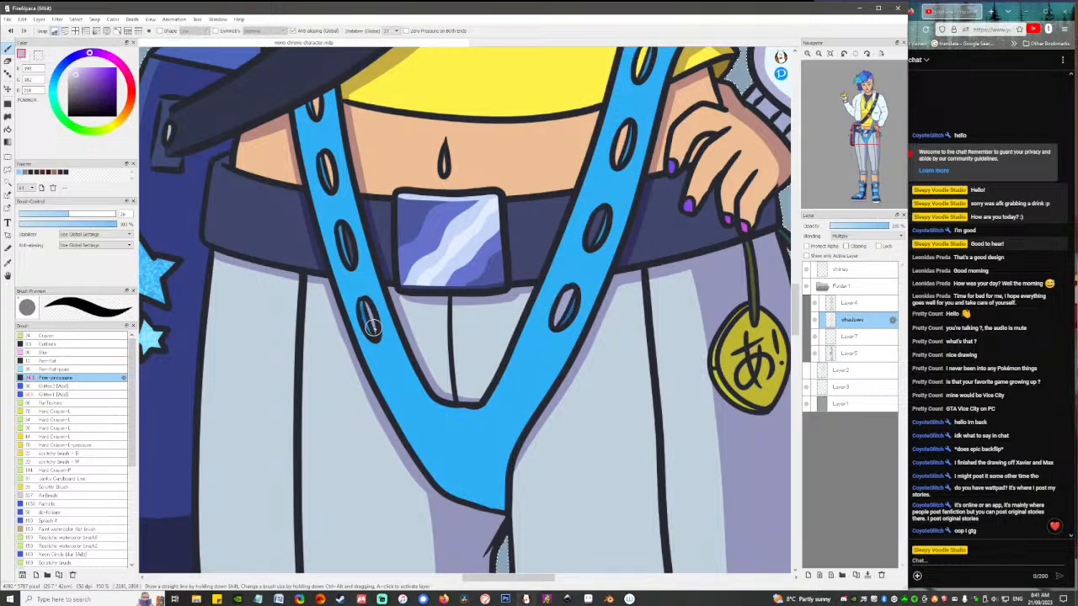
{"action": "left_click_drag", "start_coordinate": [340, 233], "coordinate": [341, 239]}
{"action": "left_click_drag", "start_coordinate": [325, 160], "coordinate": [329, 183]}
Add shade to the waist skin beneath the diagonal strap and darken the upper holes of the suspender beside the hand.
{"action": "mouse_move", "coordinate": [314, 101]}
{"action": "left_mouse_down"}
{"action": "mouse_move", "coordinate": [317, 112]}
{"action": "mouse_move", "coordinate": [347, 83]}
{"action": "left_mouse_up"}
{"action": "key", "text": "ctrl+z"}
{"action": "mouse_move", "coordinate": [278, 122]}
{"action": "left_mouse_down"}
{"action": "mouse_move", "coordinate": [348, 81]}
{"action": "mouse_move", "coordinate": [301, 111]}
{"action": "left_mouse_up"}
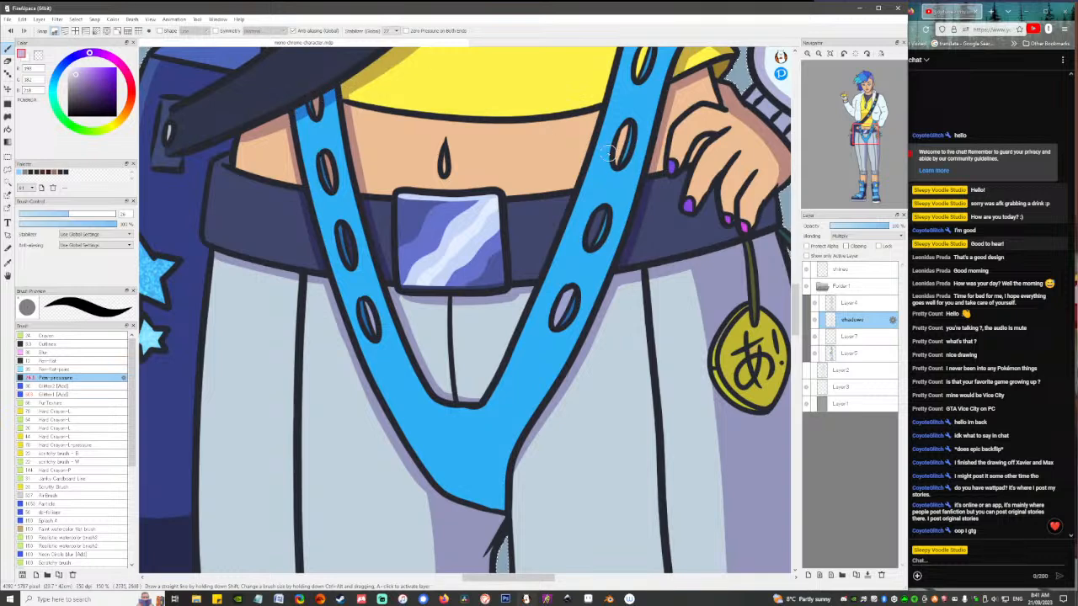
{"action": "mouse_move", "coordinate": [631, 124]}
{"action": "left_mouse_down"}
{"action": "mouse_move", "coordinate": [621, 156]}
{"action": "mouse_move", "coordinate": [628, 140]}
{"action": "left_mouse_up"}
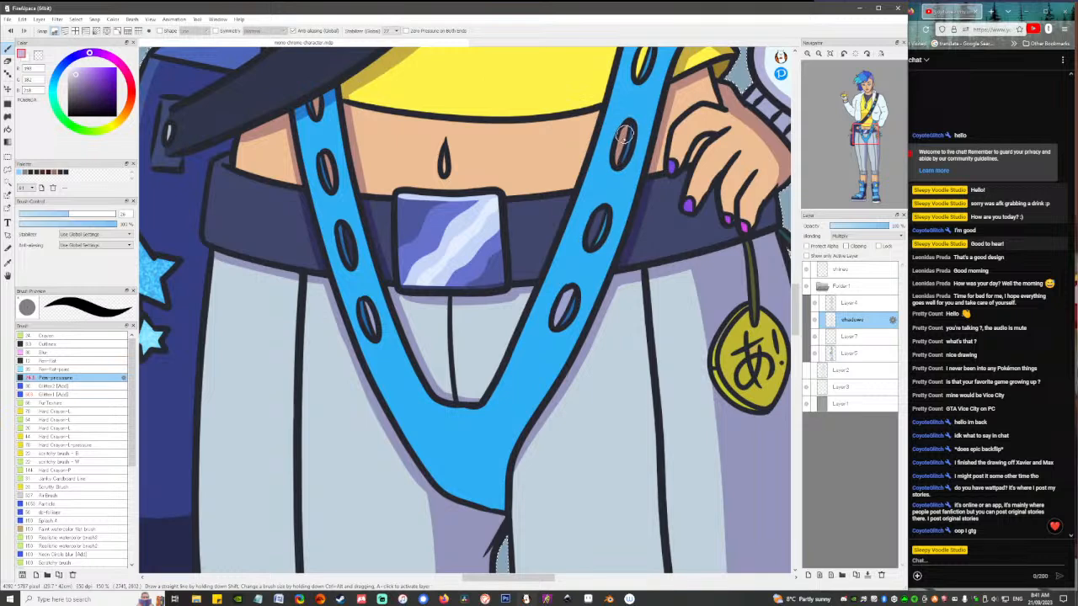
{"action": "left_click_drag", "start_coordinate": [599, 232], "coordinate": [600, 209]}
{"action": "left_click_drag", "start_coordinate": [630, 148], "coordinate": [551, 347]}
{"action": "mouse_move", "coordinate": [570, 242]}
{"action": "left_mouse_down"}
{"action": "mouse_move", "coordinate": [559, 270]}
{"action": "mouse_move", "coordinate": [566, 252]}
{"action": "left_mouse_up"}
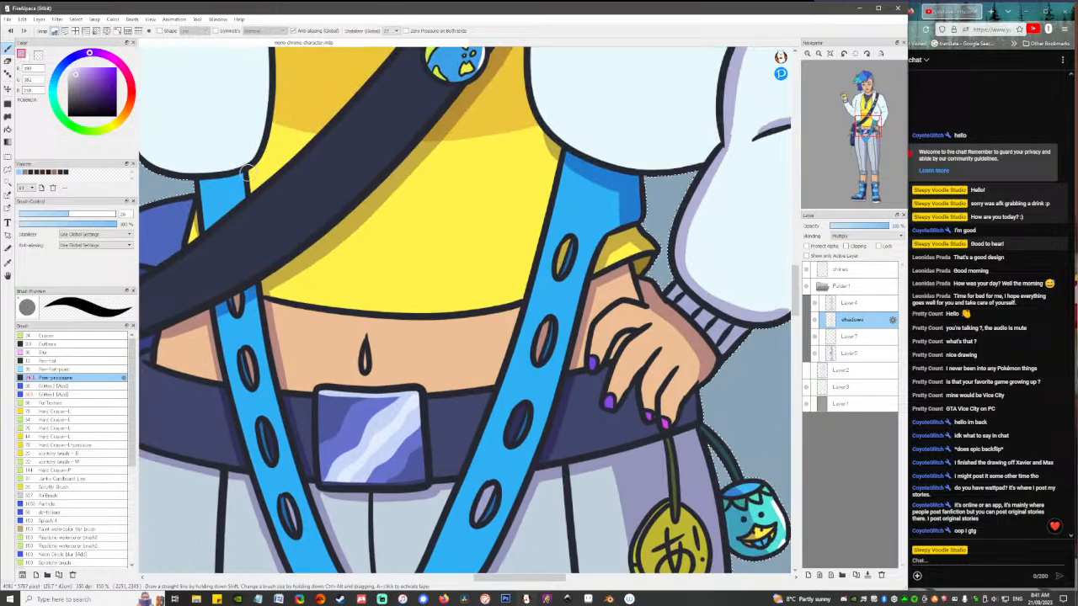
Draw a shadow edge on the yellow shirt parallel to the jacket opening, from the collar down to the diagonal strap.
{"action": "mouse_move", "coordinate": [248, 173]}
{"action": "left_mouse_down"}
{"action": "mouse_move", "coordinate": [249, 196]}
{"action": "mouse_move", "coordinate": [418, 381]}
{"action": "left_mouse_up"}
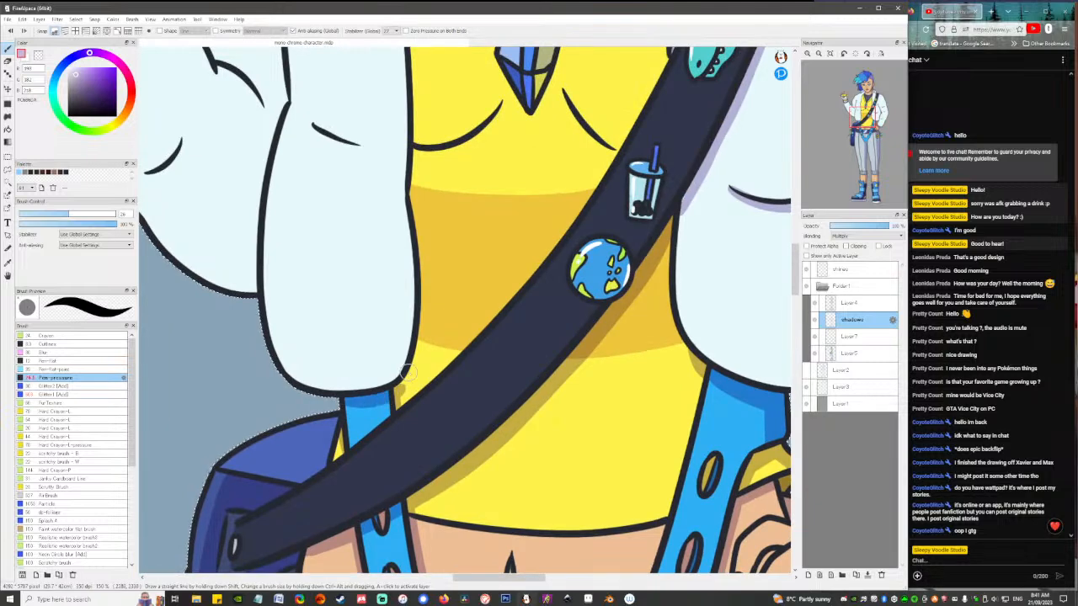
{"action": "scroll", "coordinate": [353, 402], "scroll_direction": "down", "scroll_amount": 3}
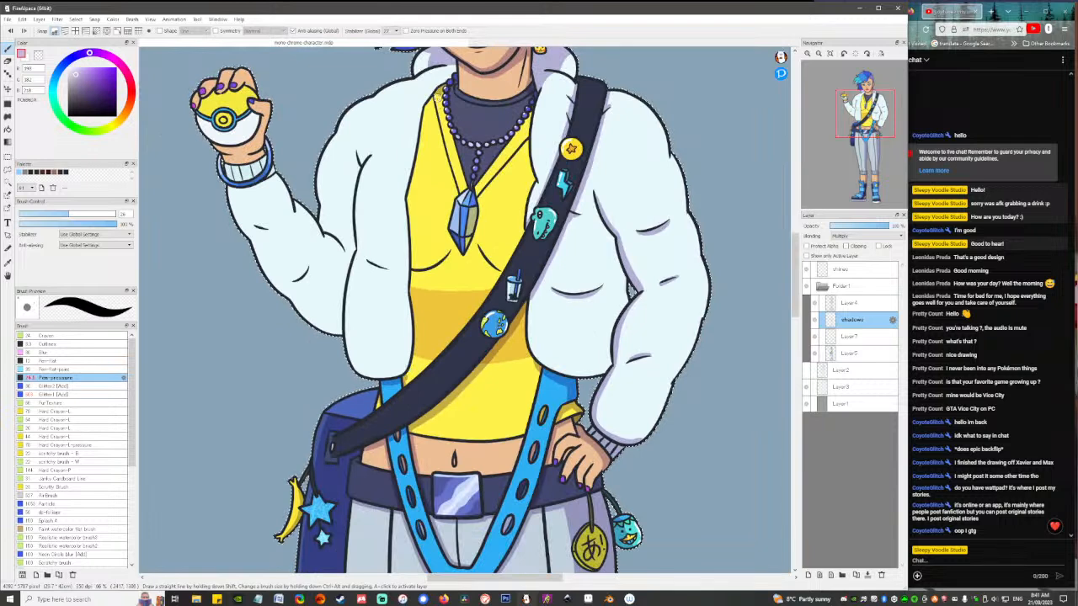
{"action": "left_click_drag", "start_coordinate": [423, 162], "coordinate": [419, 280]}
{"action": "key", "text": "ctrl+z"}
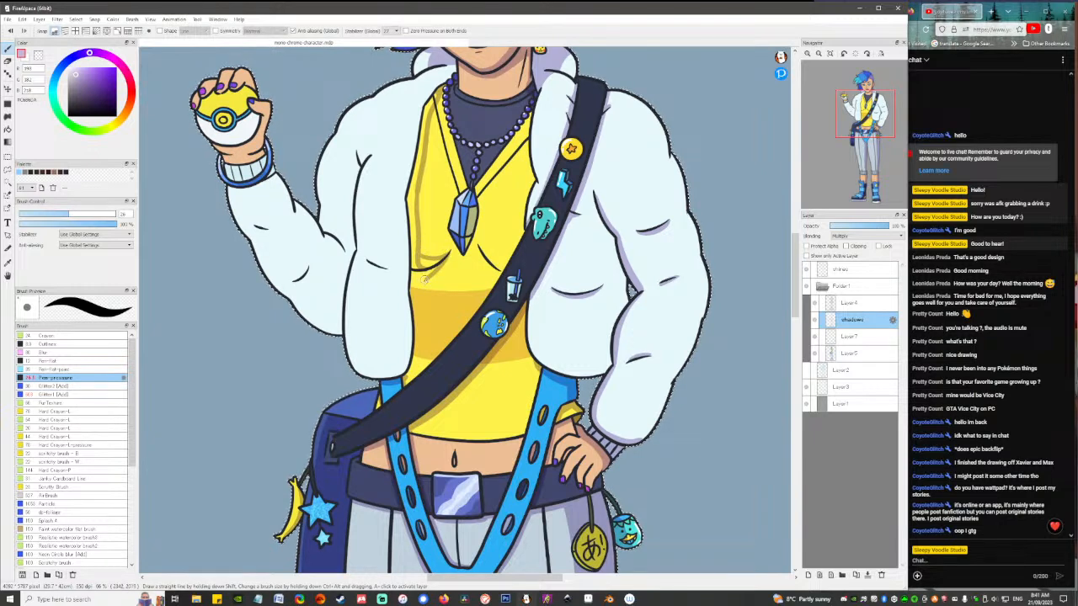
{"action": "mouse_move", "coordinate": [425, 282]}
{"action": "left_mouse_down"}
{"action": "mouse_move", "coordinate": [414, 375]}
{"action": "mouse_move", "coordinate": [379, 375]}
{"action": "mouse_move", "coordinate": [386, 349]}
{"action": "mouse_move", "coordinate": [389, 382]}
{"action": "left_mouse_up"}
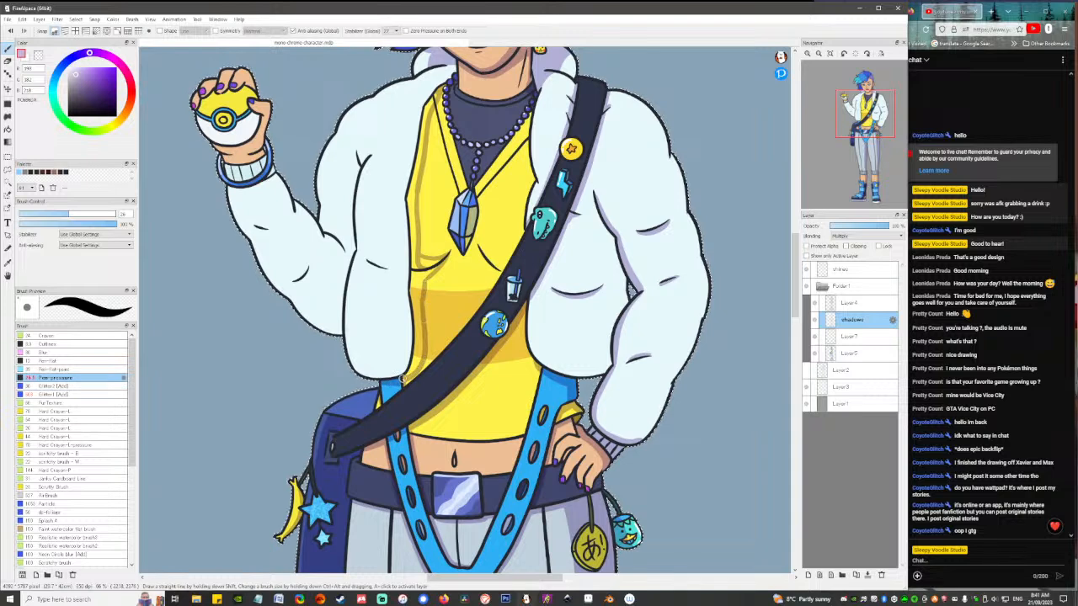
Fill the strip of yellow shirt between the jacket opening and the drawn edge with shadow.
{"action": "key", "text": "g"}
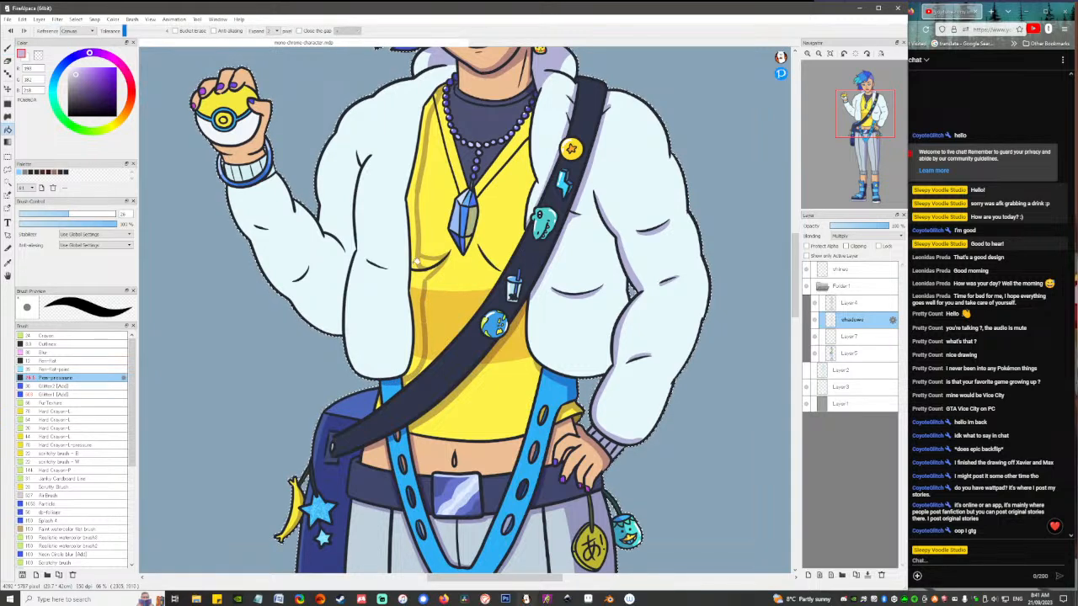
{"action": "left_click", "coordinate": [416, 248]}
{"action": "left_click", "coordinate": [424, 297]}
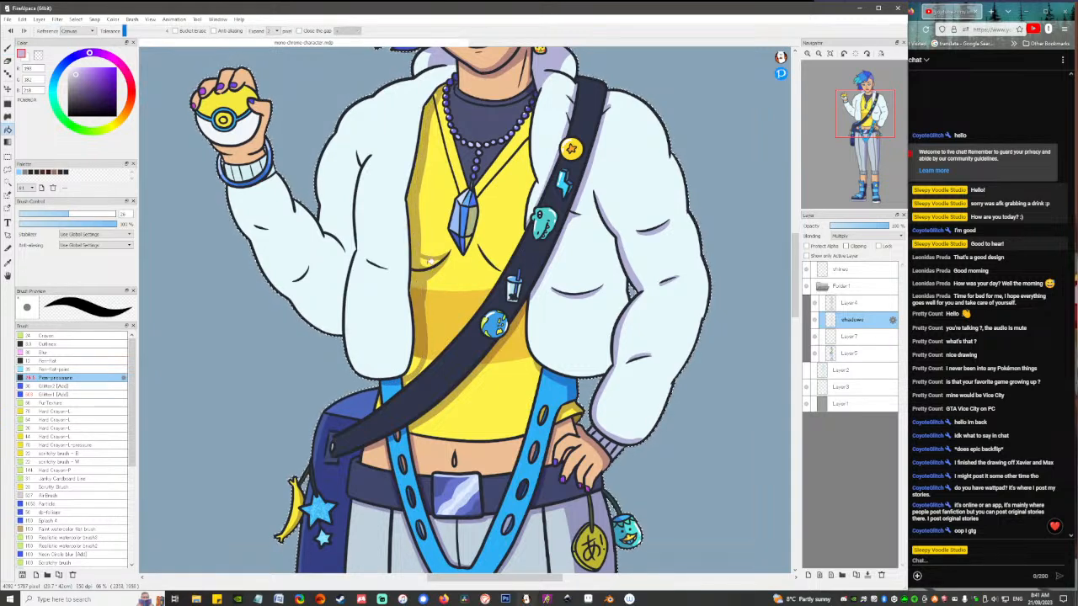
{"action": "left_click", "coordinate": [432, 265]}
{"action": "left_click", "coordinate": [415, 363]}
{"action": "key", "text": "b"}
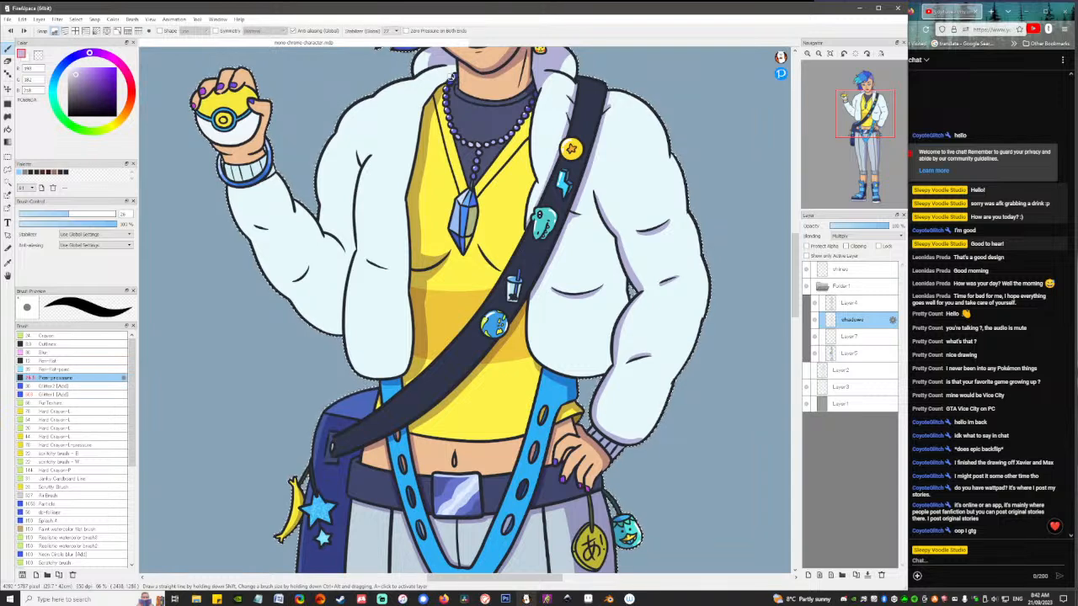
Paint a narrow shadow along the white jacket's front edge from the collar down towards the hem.
{"action": "mouse_move", "coordinate": [450, 74]}
{"action": "left_mouse_down"}
{"action": "mouse_move", "coordinate": [427, 97]}
{"action": "mouse_move", "coordinate": [410, 161]}
{"action": "left_mouse_up"}
{"action": "key", "text": "ctrl+z"}
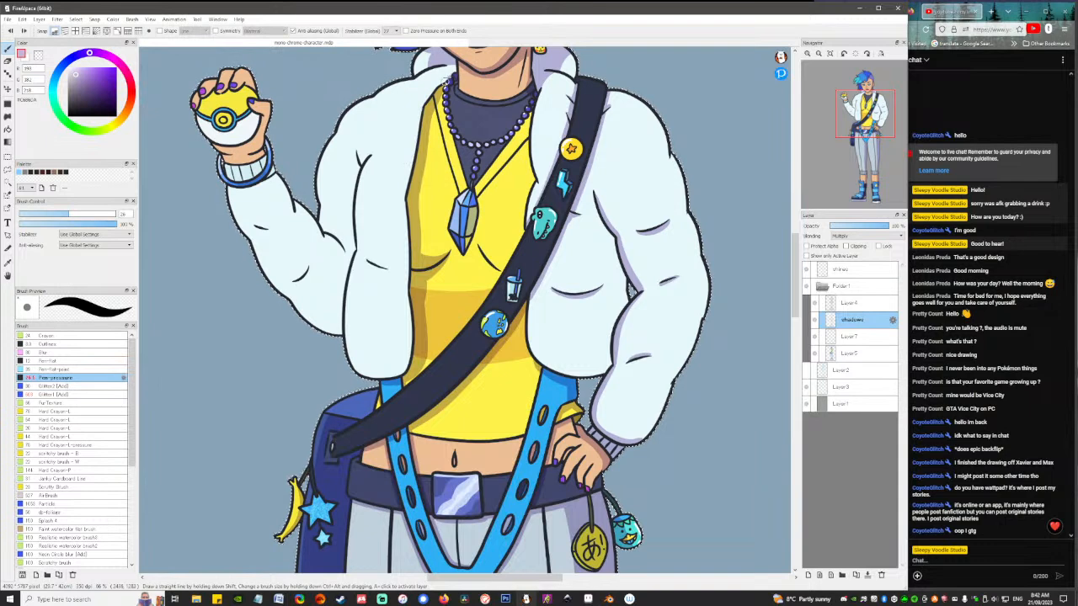
{"action": "mouse_move", "coordinate": [450, 78]}
{"action": "left_mouse_down"}
{"action": "mouse_move", "coordinate": [415, 116]}
{"action": "mouse_move", "coordinate": [406, 205]}
{"action": "left_mouse_up"}
{"action": "key", "text": "ctrl+d"}
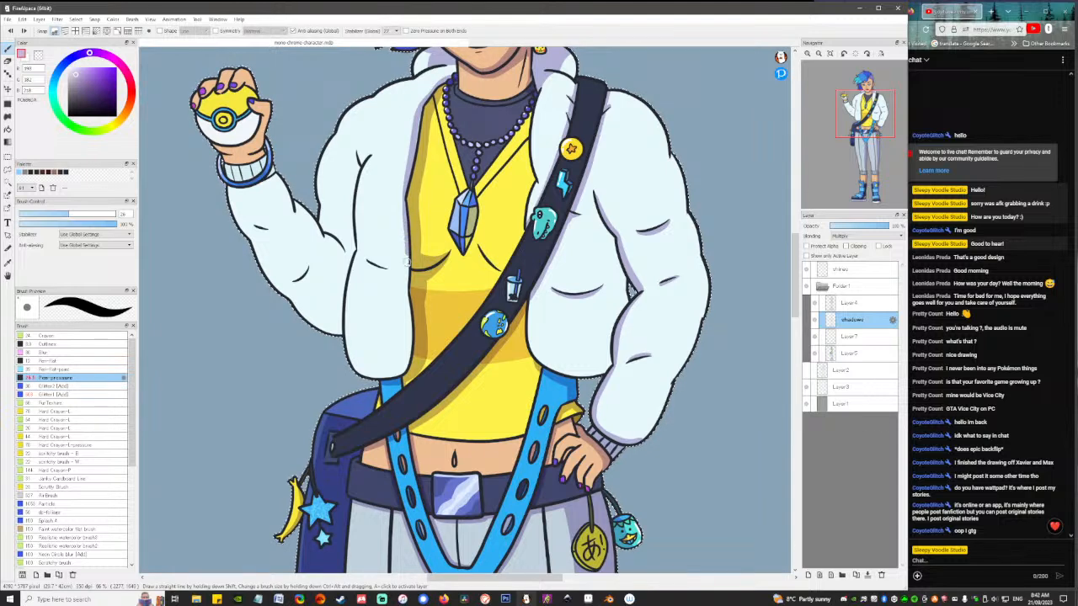
{"action": "key", "text": "ctrl+z"}
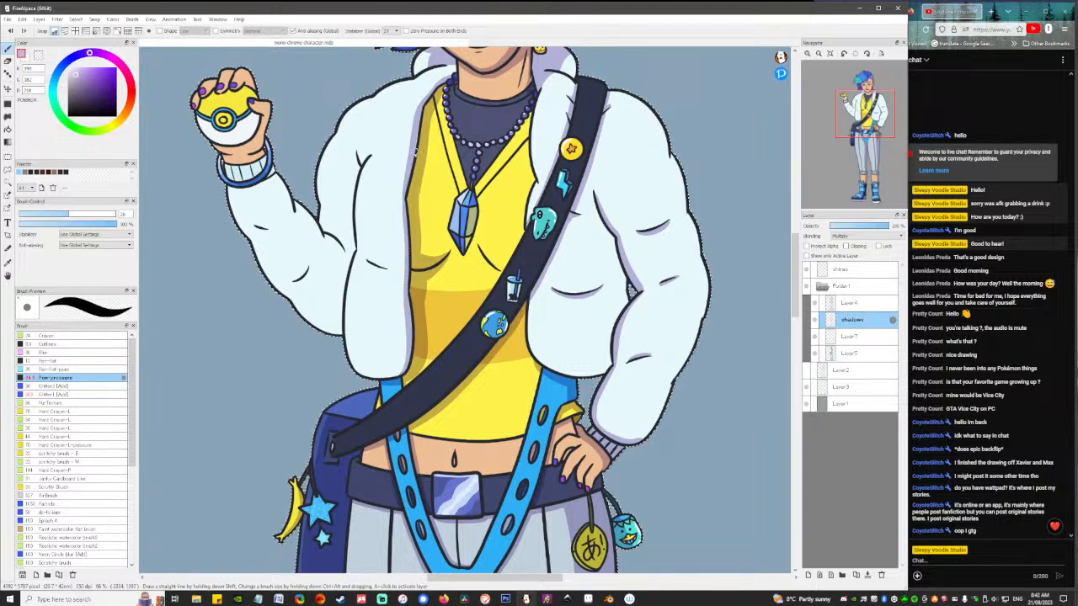
{"action": "scroll", "coordinate": [428, 99], "scroll_direction": "up", "scroll_amount": 3}
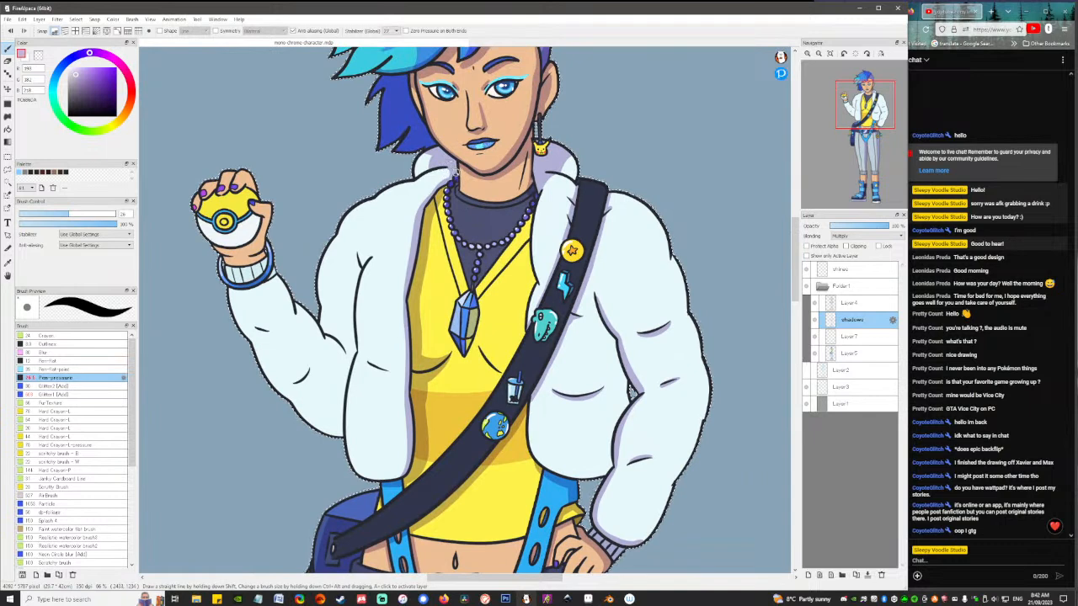
{"action": "key", "text": "ctrl+d"}
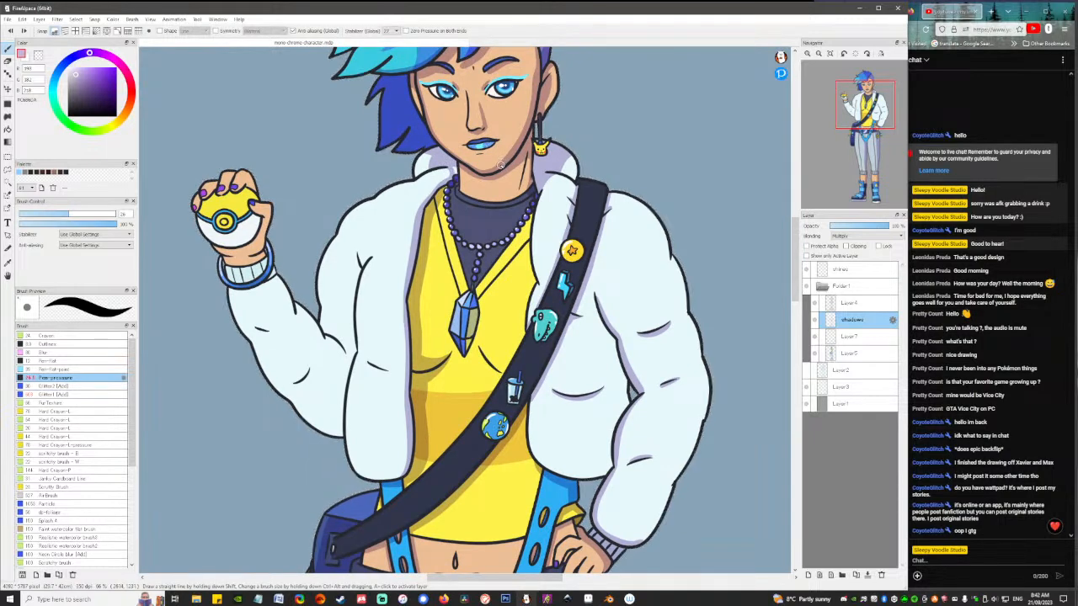
{"action": "key", "text": "ctrl+z"}
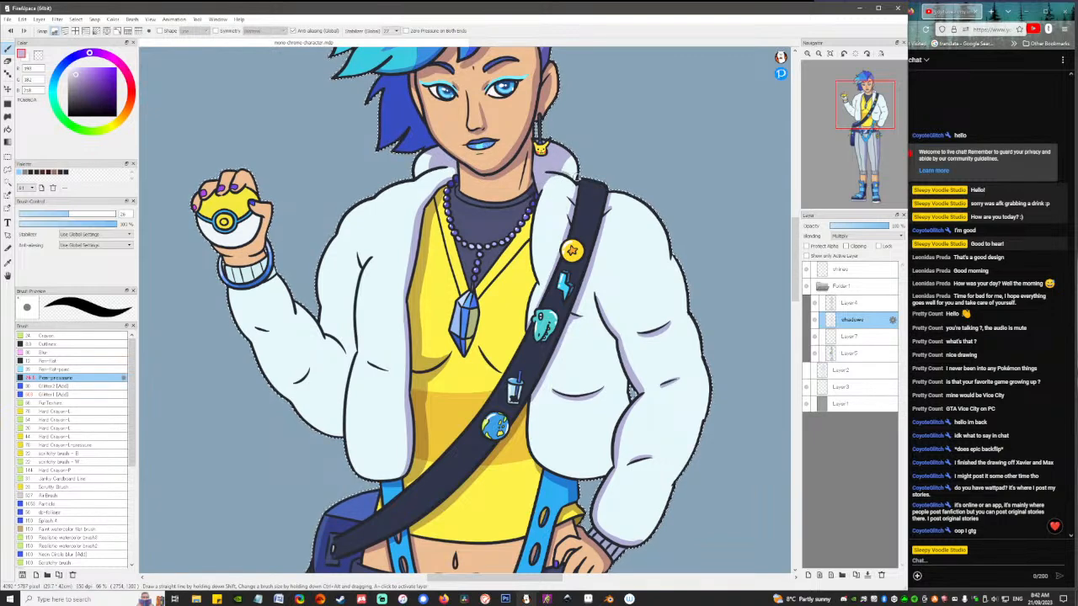
{"action": "key", "text": "ctrl+d"}
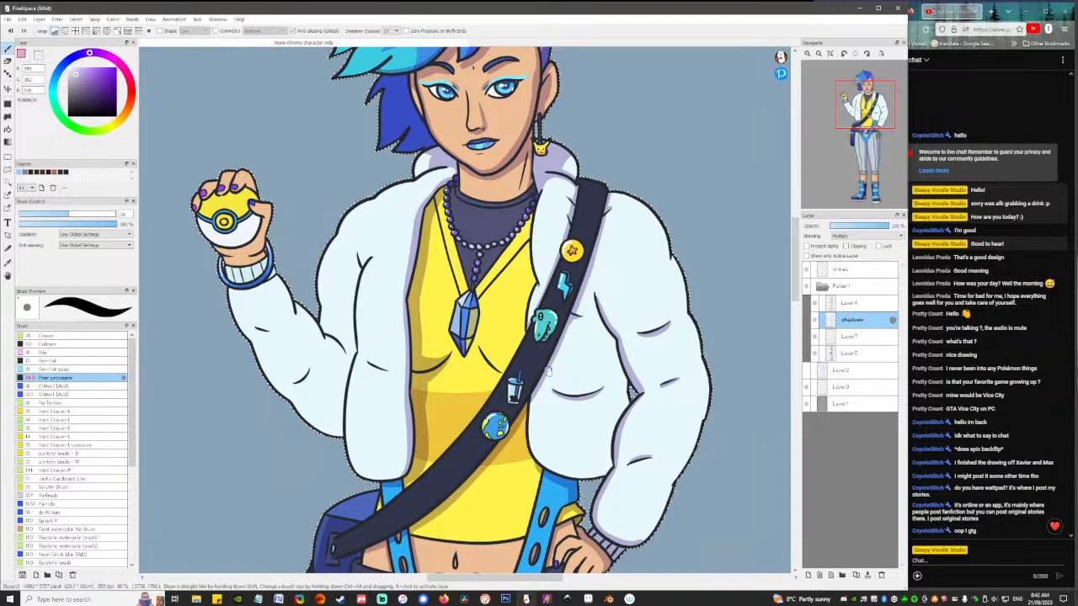
{"action": "left_click_drag", "start_coordinate": [548, 372], "coordinate": [534, 298]}
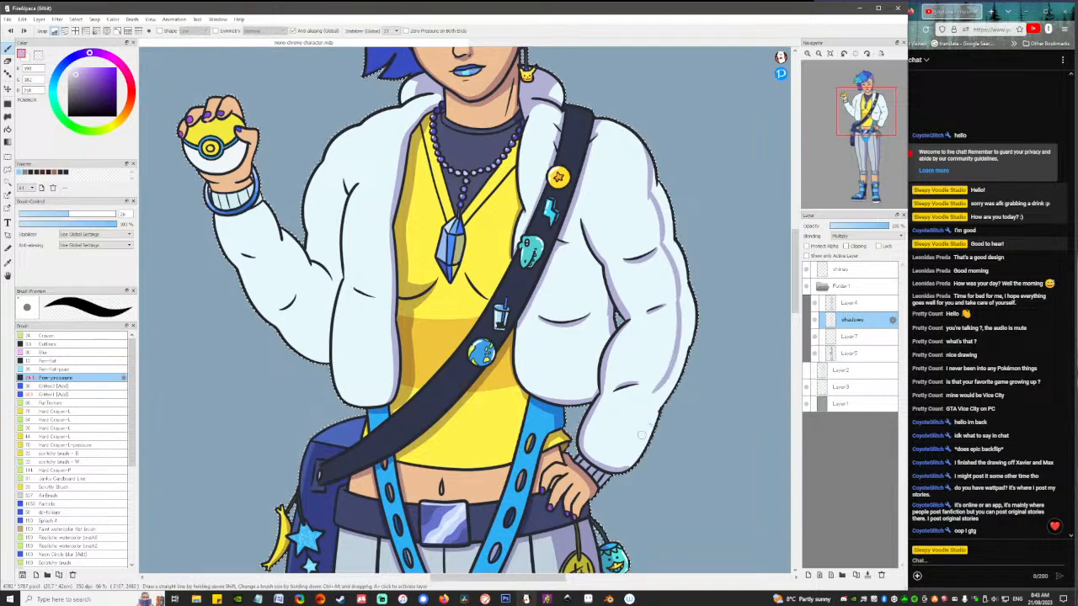
Outline a shadow along the outer edge of the hip-side jacket sleeve and fill it on the shadows layer.
{"action": "left_click_drag", "start_coordinate": [654, 392], "coordinate": [624, 463]}
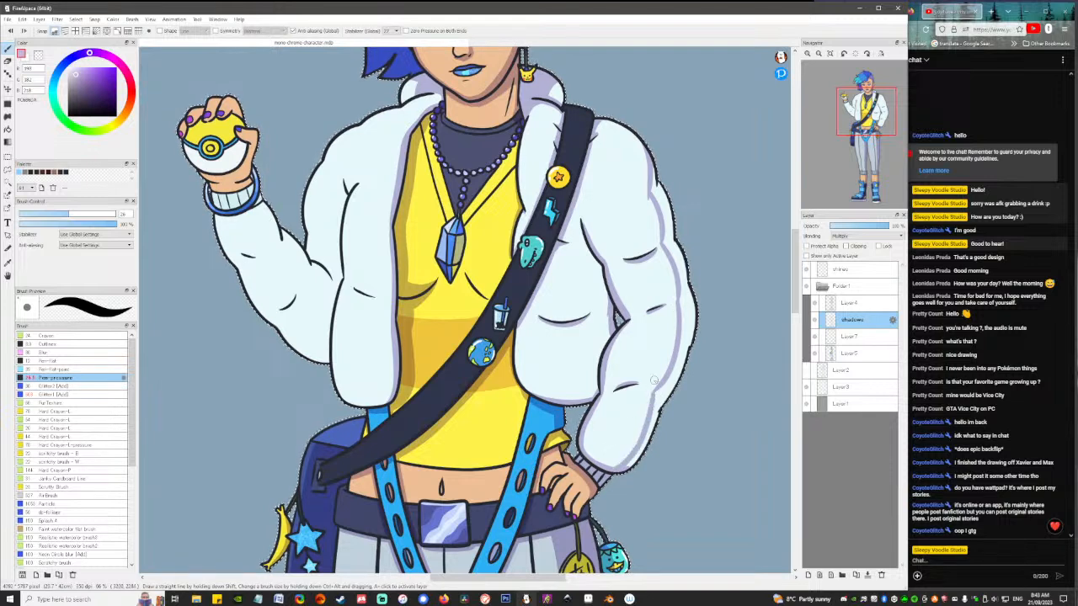
{"action": "key", "text": "g"}
{"action": "left_click", "coordinate": [689, 298]}
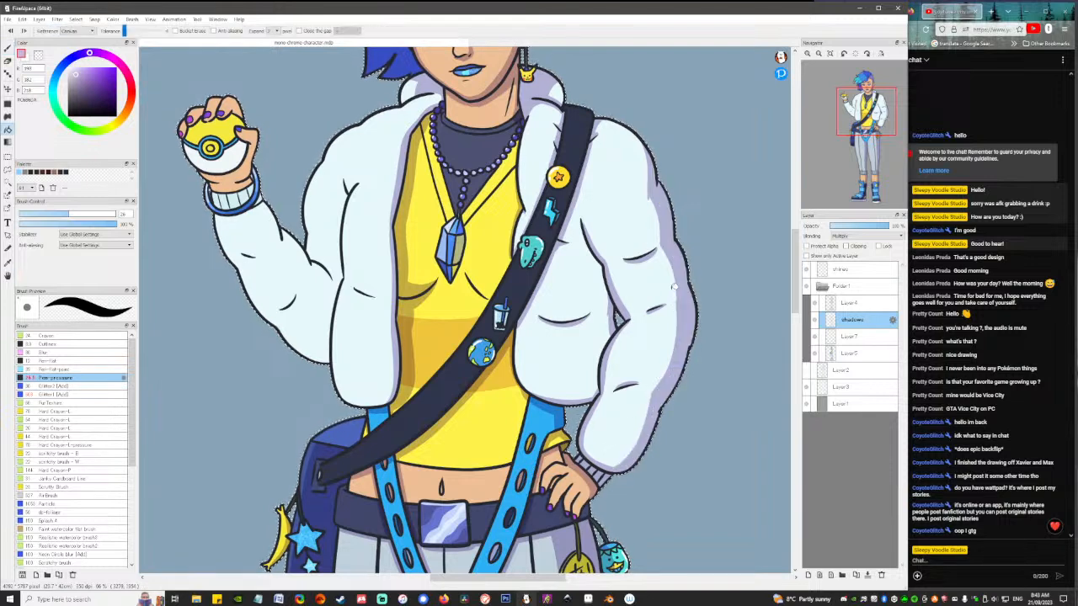
Outline the shadow area on the raised arm's jacket sleeve, from the wristband down to the elbow and armpit.
{"action": "key", "text": "b"}
{"action": "left_click_drag", "start_coordinate": [458, 332], "coordinate": [507, 383]}
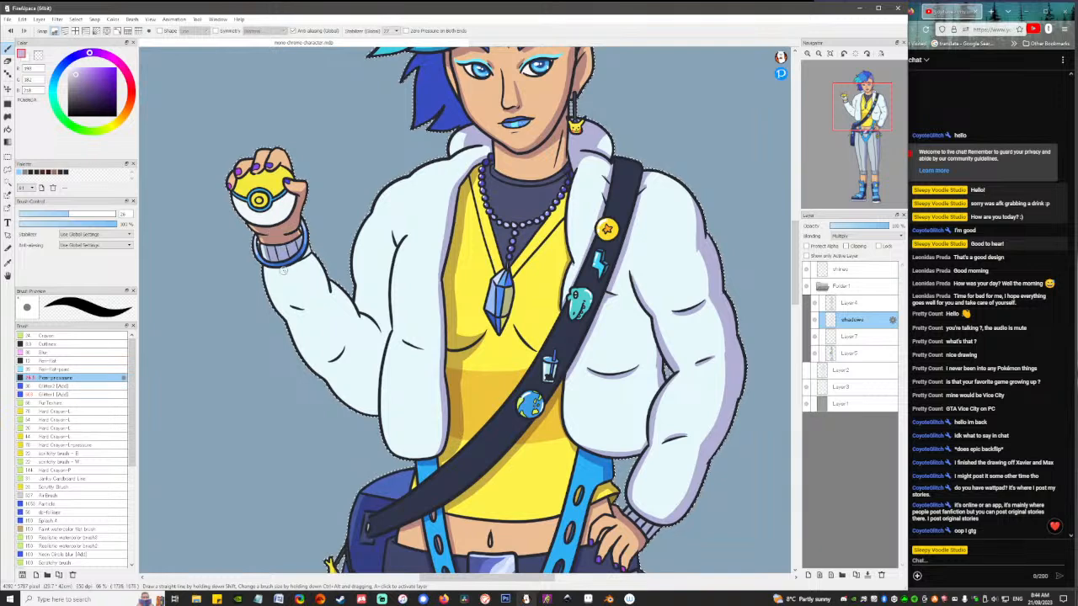
{"action": "left_click_drag", "start_coordinate": [266, 263], "coordinate": [302, 253]}
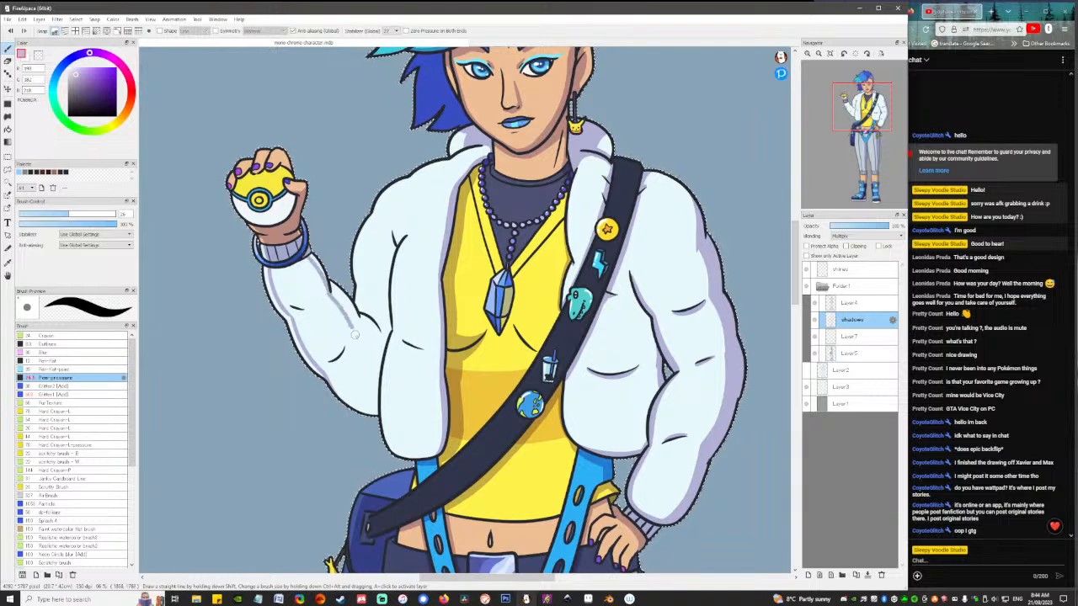
{"action": "left_click_drag", "start_coordinate": [357, 333], "coordinate": [380, 327]}
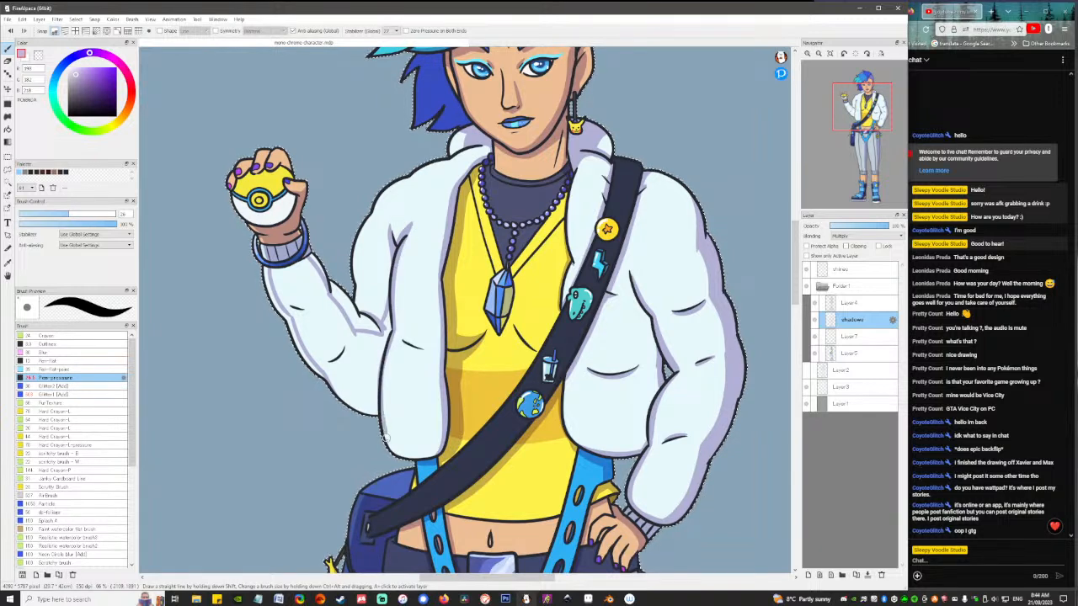
{"action": "key", "text": "ctrl+z"}
{"action": "left_click_drag", "start_coordinate": [391, 327], "coordinate": [381, 387]}
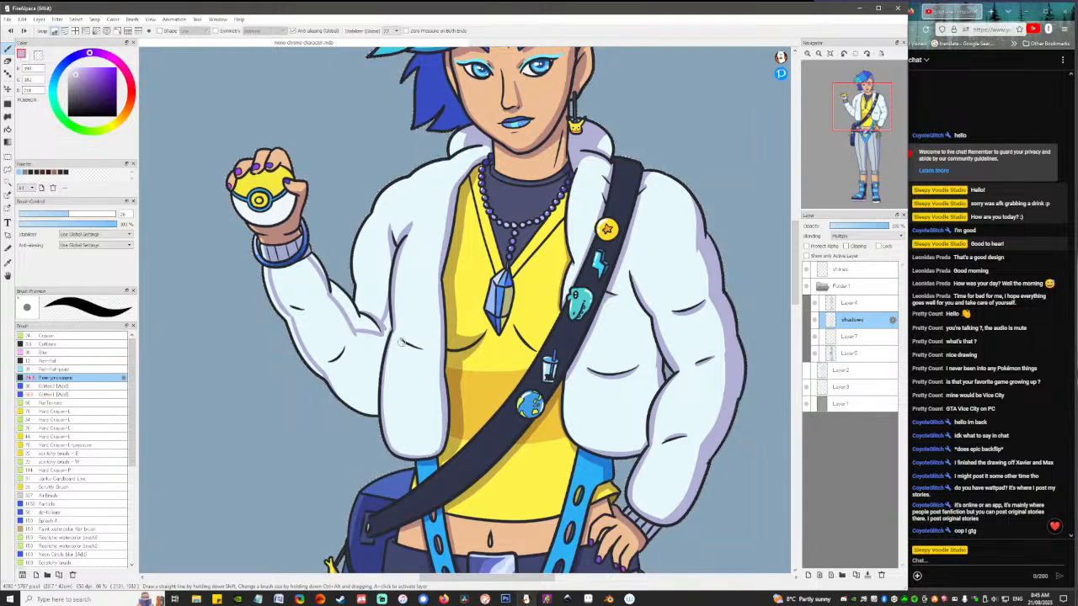
Undo the stray stroke at the jacket fold and fill the outlined shadow on the raised arm's sleeve.
{"action": "left_click_drag", "start_coordinate": [401, 342], "coordinate": [427, 348]}
{"action": "key", "text": "ctrl+z"}
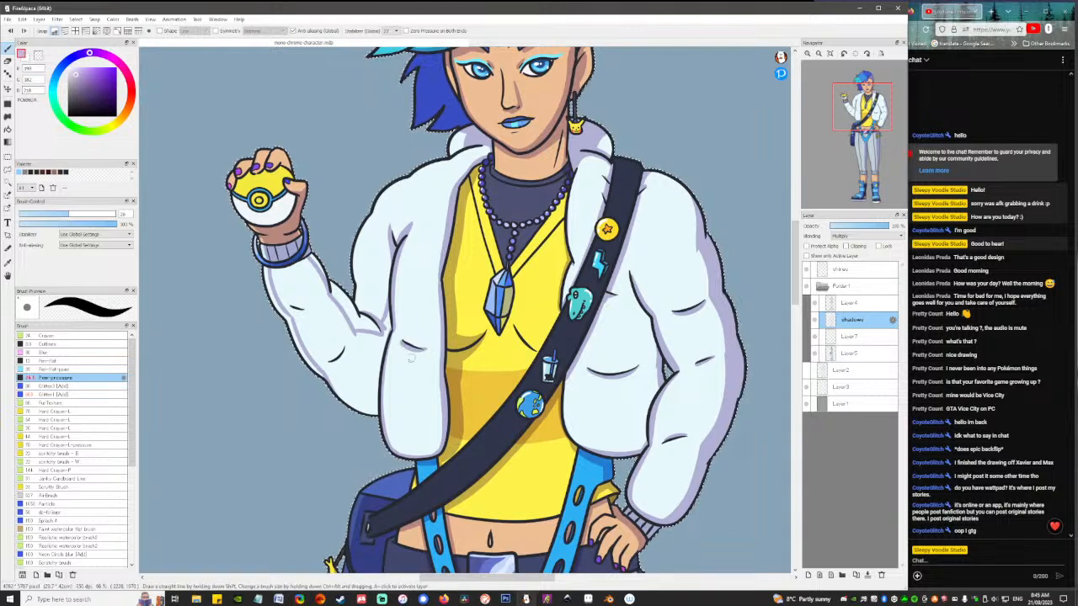
{"action": "key", "text": "f"}
{"action": "left_click", "coordinate": [392, 324]}
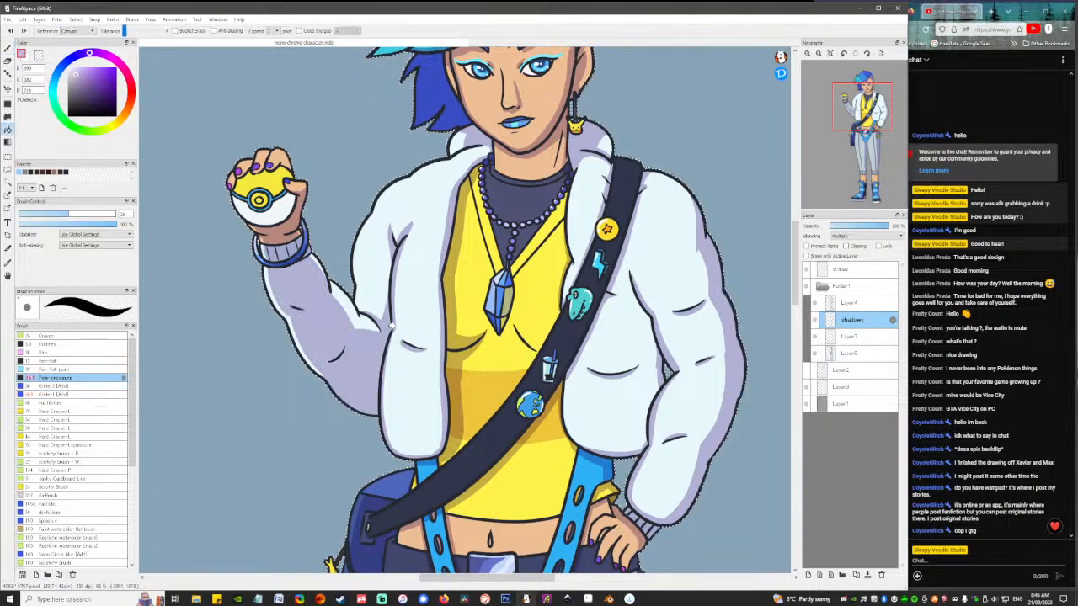
Brush a shadow along the jacket front beside the raised arm and trim the sleeve shadow with the eraser.
{"action": "key", "text": "b"}
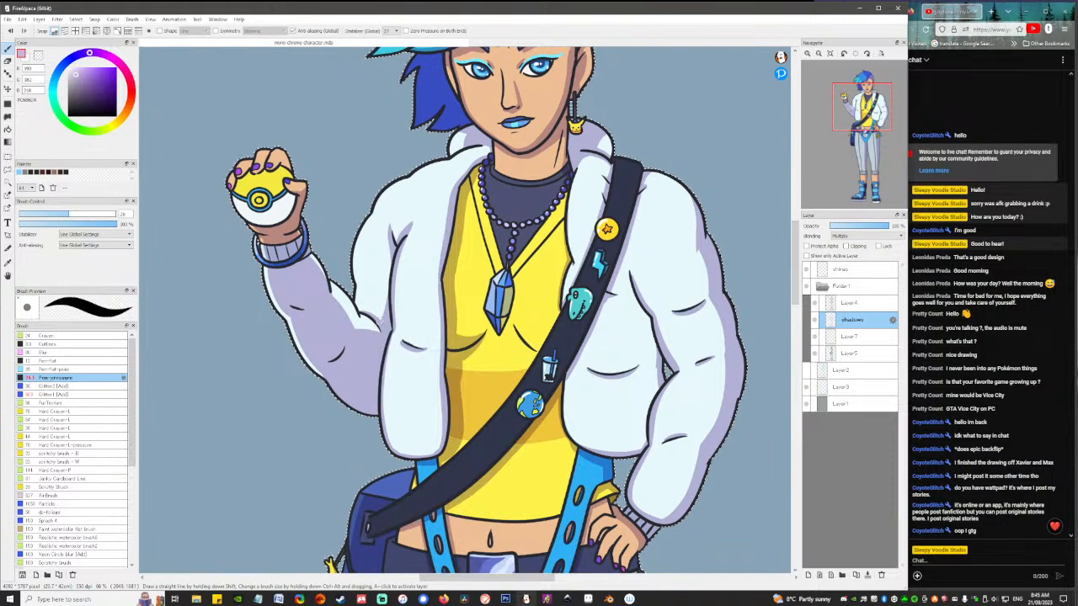
{"action": "left_click_drag", "start_coordinate": [391, 341], "coordinate": [408, 435]}
{"action": "key", "text": "e"}
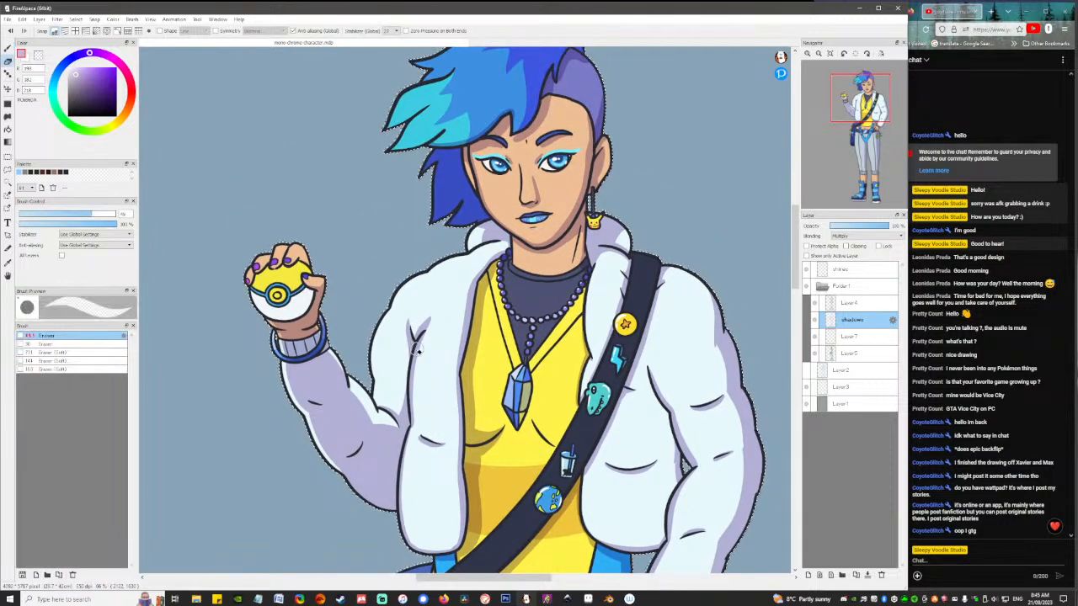
{"action": "mouse_move", "coordinate": [325, 344]}
{"action": "left_mouse_down"}
{"action": "mouse_move", "coordinate": [367, 389]}
{"action": "mouse_move", "coordinate": [332, 354]}
{"action": "mouse_move", "coordinate": [354, 383]}
{"action": "left_mouse_up"}
{"action": "key", "text": "ctrl+z"}
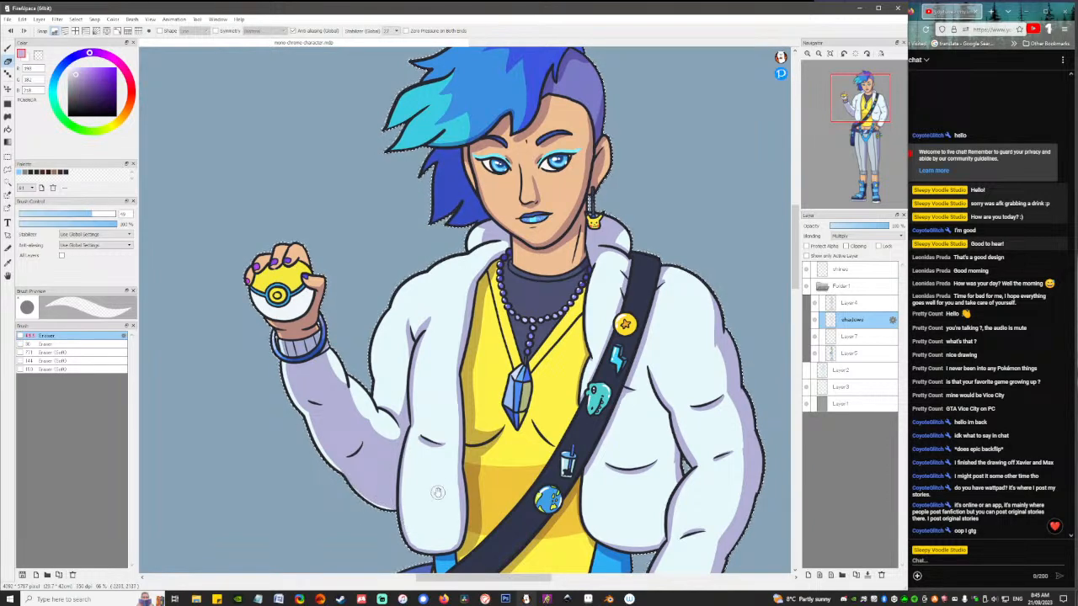
Outline and fill a shadow on the dark blue hair lock hanging beside the face.
{"action": "scroll", "coordinate": [421, 497], "scroll_direction": "down", "scroll_amount": 3}
{"action": "left_click_drag", "start_coordinate": [598, 289], "coordinate": [531, 424]}
{"action": "key", "text": "b"}
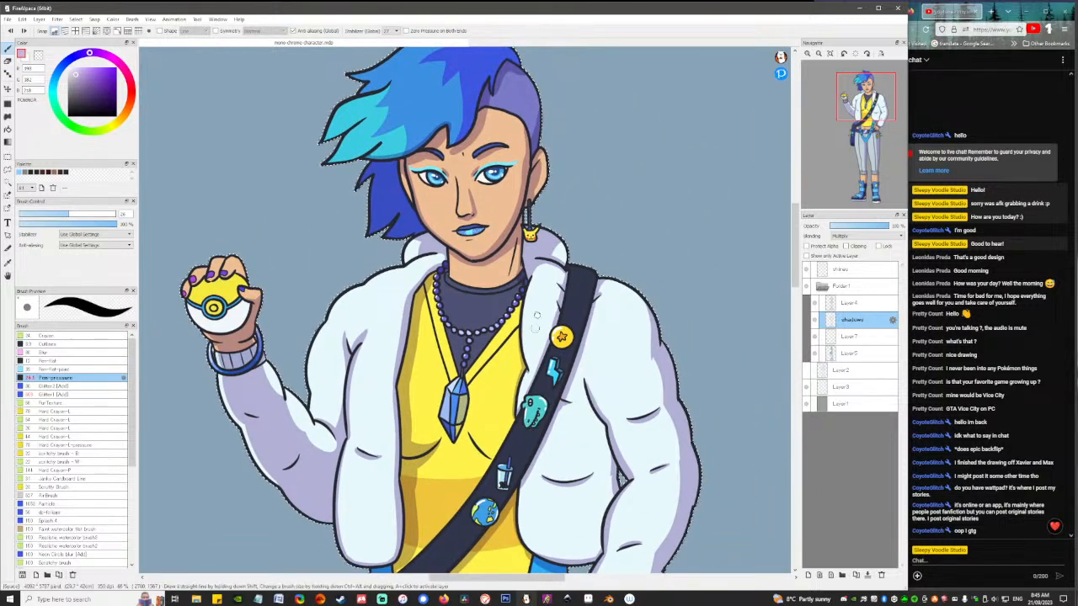
{"action": "scroll", "coordinate": [514, 438], "scroll_direction": "up", "scroll_amount": 3}
{"action": "left_click_drag", "start_coordinate": [497, 461], "coordinate": [495, 485]}
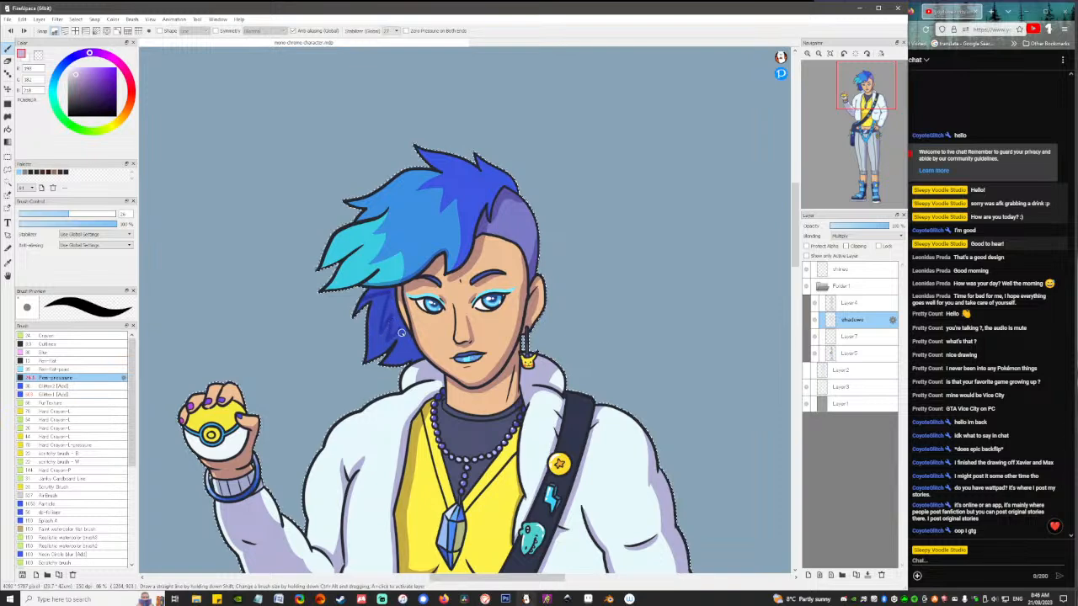
{"action": "key", "text": "g"}
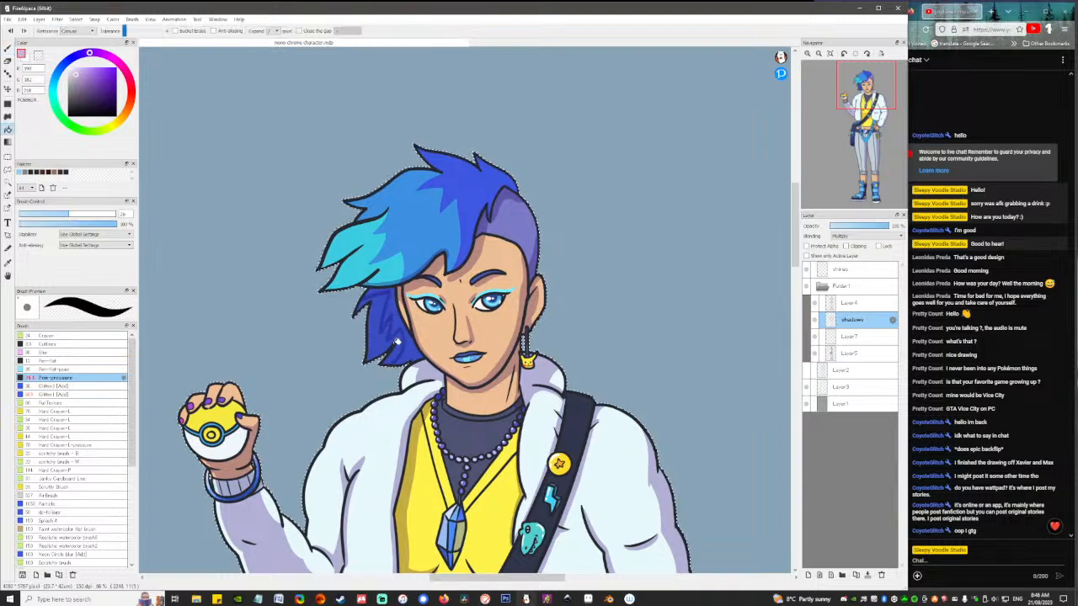
{"action": "key", "text": "b"}
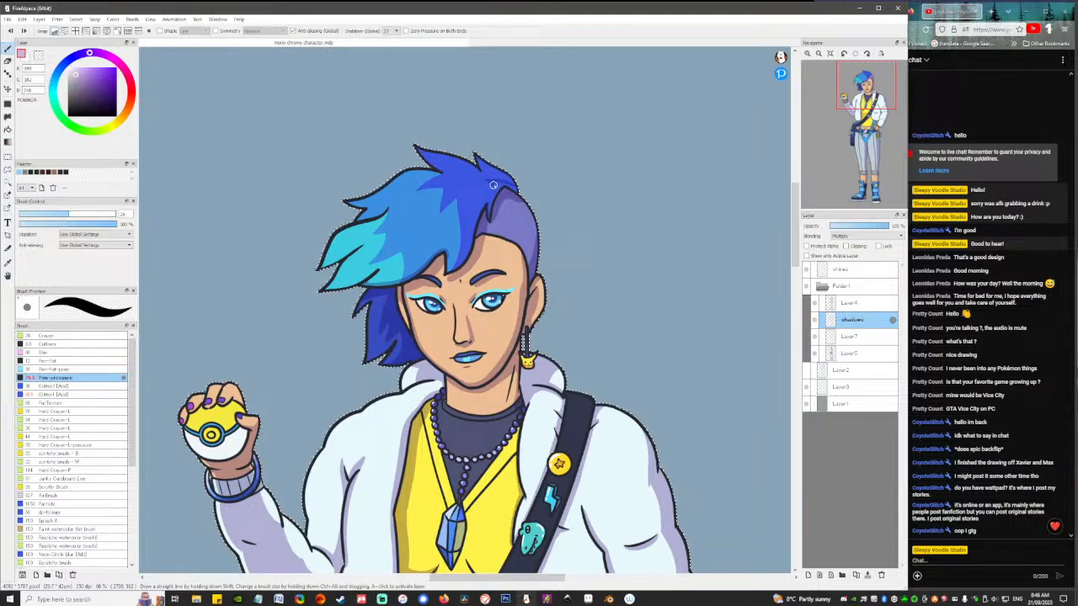
Brush tapered shadow strands through the blue and teal hair, undoing unwanted strokes and keeping the character selection active.
{"action": "key", "text": "ctrl+d"}
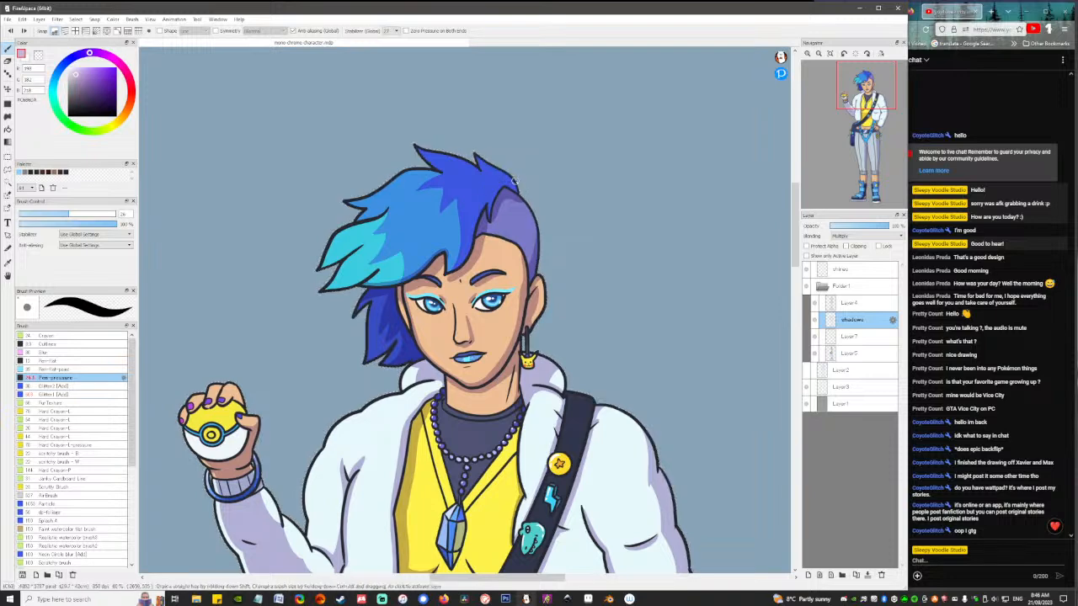
{"action": "key", "text": "ctrl+z"}
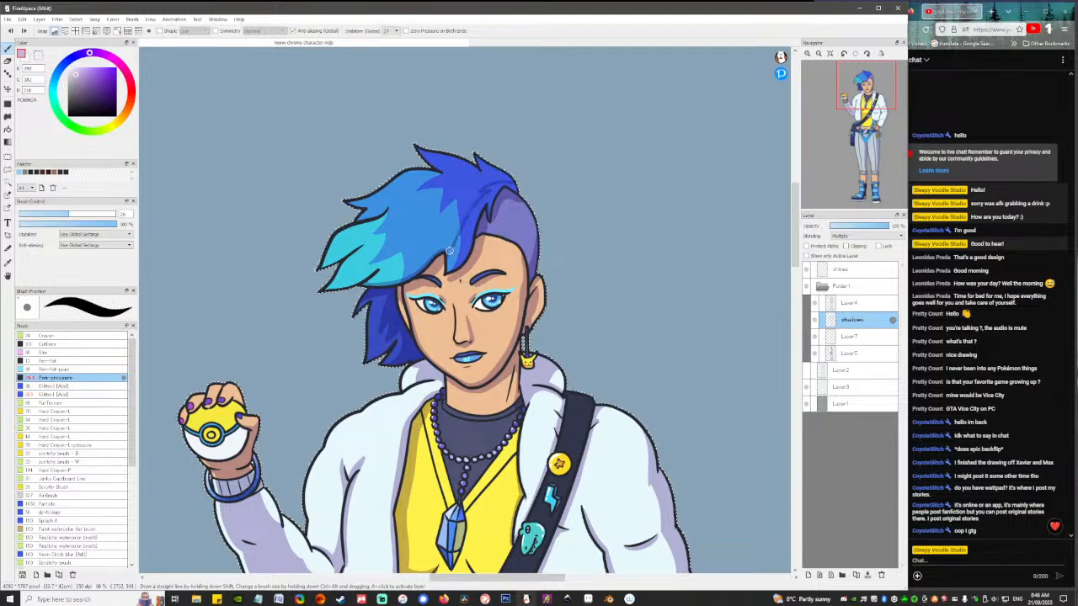
{"action": "key", "text": "ctrl+z"}
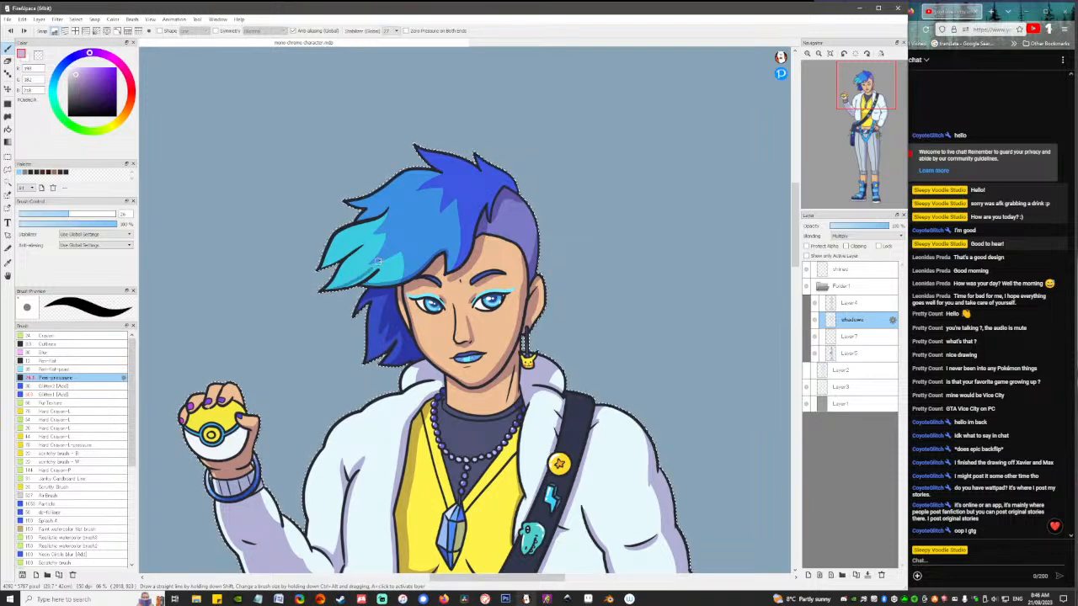
{"action": "mouse_move", "coordinate": [378, 262]}
{"action": "left_mouse_down"}
{"action": "mouse_move", "coordinate": [384, 252]}
{"action": "mouse_move", "coordinate": [381, 268]}
{"action": "mouse_move", "coordinate": [402, 263]}
{"action": "mouse_move", "coordinate": [445, 231]}
{"action": "left_mouse_up"}
{"action": "key", "text": "ctrl+z"}
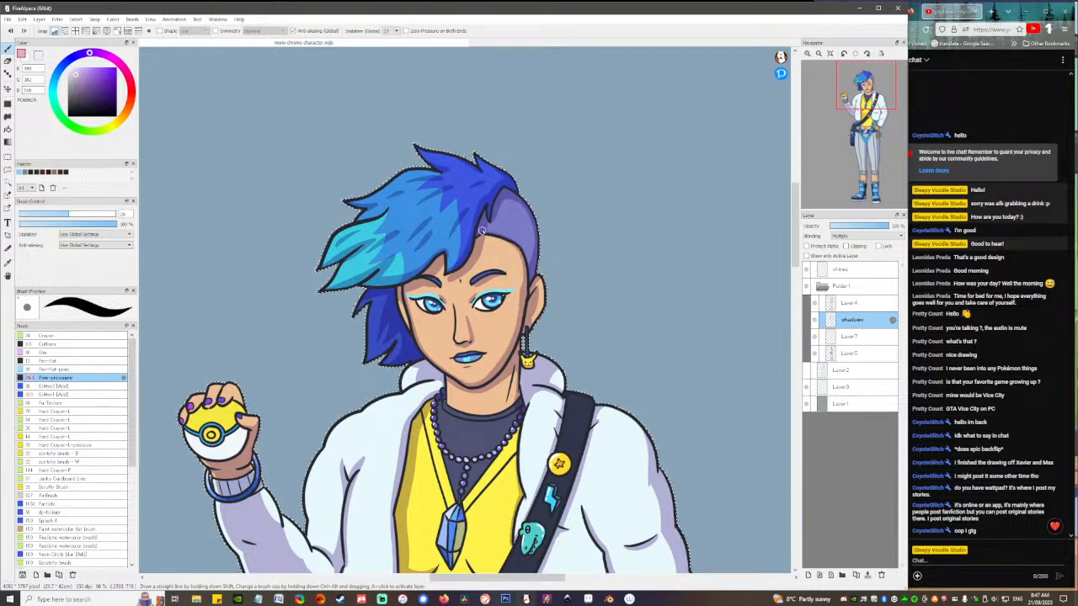
{"action": "key", "text": "e"}
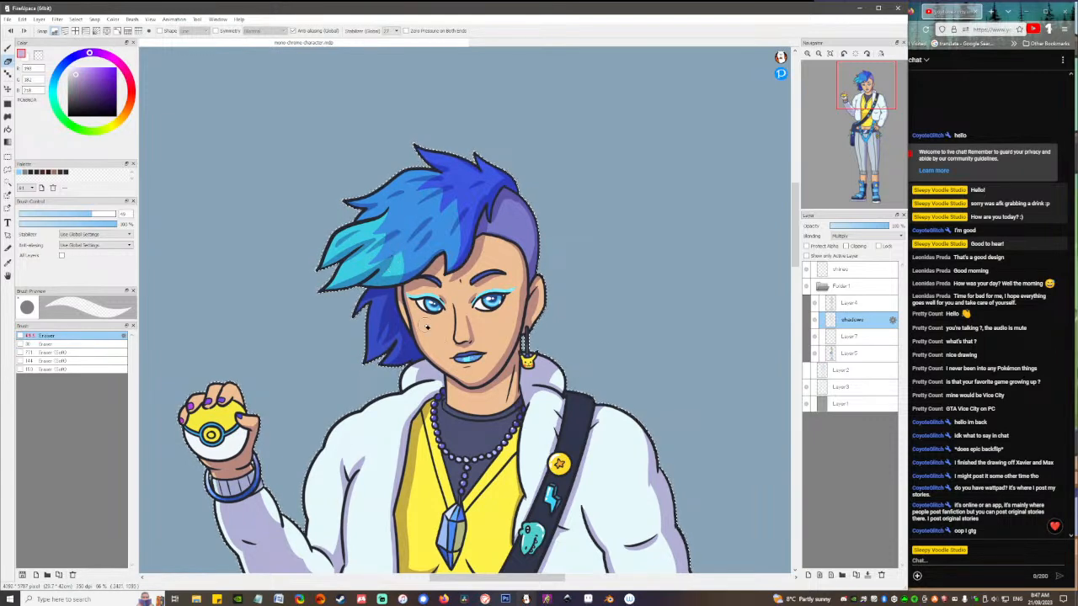
Brush shadows inside the ear above the earring and clean up their edges with the eraser.
{"action": "key", "text": "b"}
{"action": "mouse_move", "coordinate": [406, 296]}
{"action": "left_mouse_down"}
{"action": "mouse_move", "coordinate": [376, 104]}
{"action": "mouse_move", "coordinate": [379, 183]}
{"action": "left_mouse_up"}
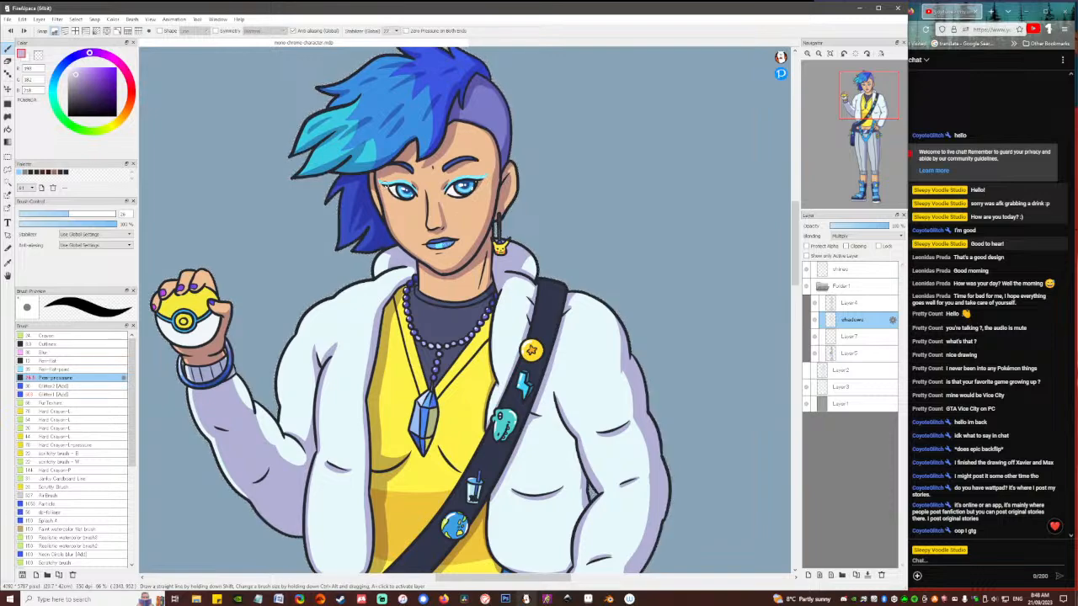
{"action": "scroll", "coordinate": [447, 253], "scroll_direction": "down", "scroll_amount": 3}
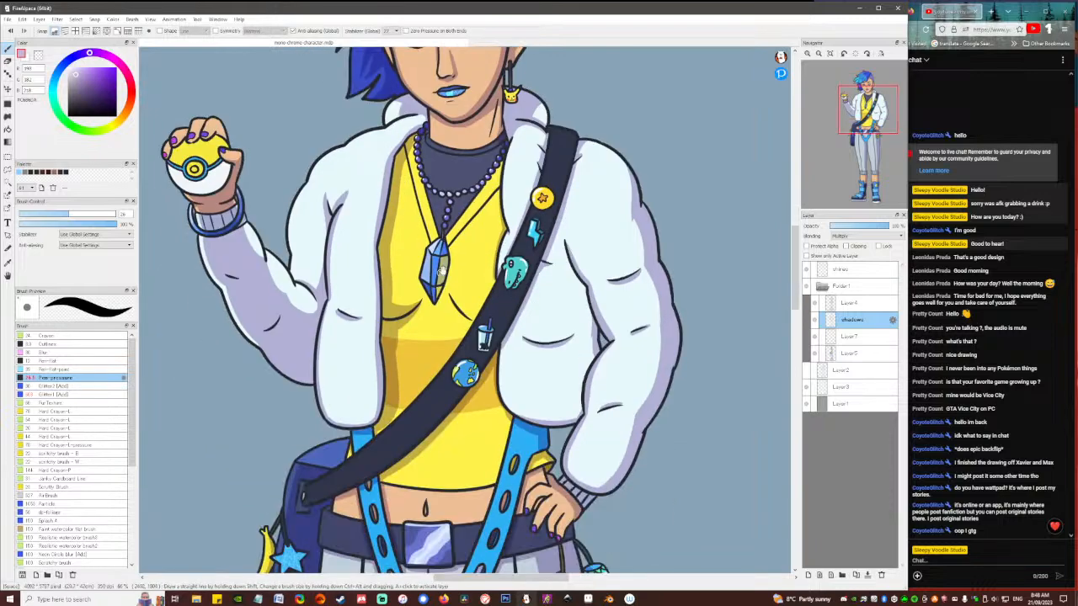
{"action": "left_click_drag", "start_coordinate": [441, 271], "coordinate": [400, 421]}
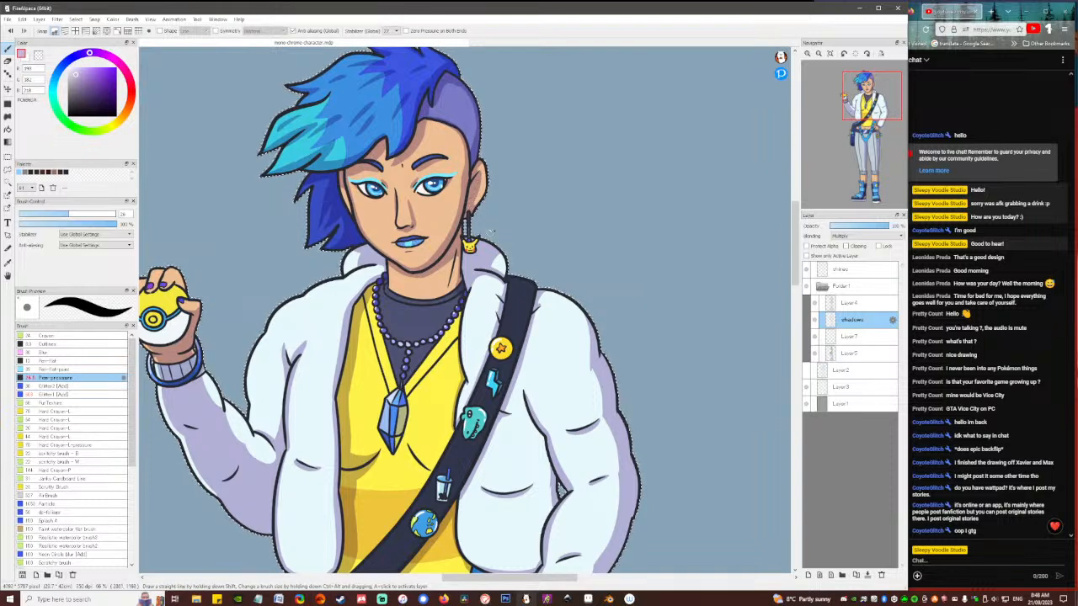
{"action": "key", "text": "e"}
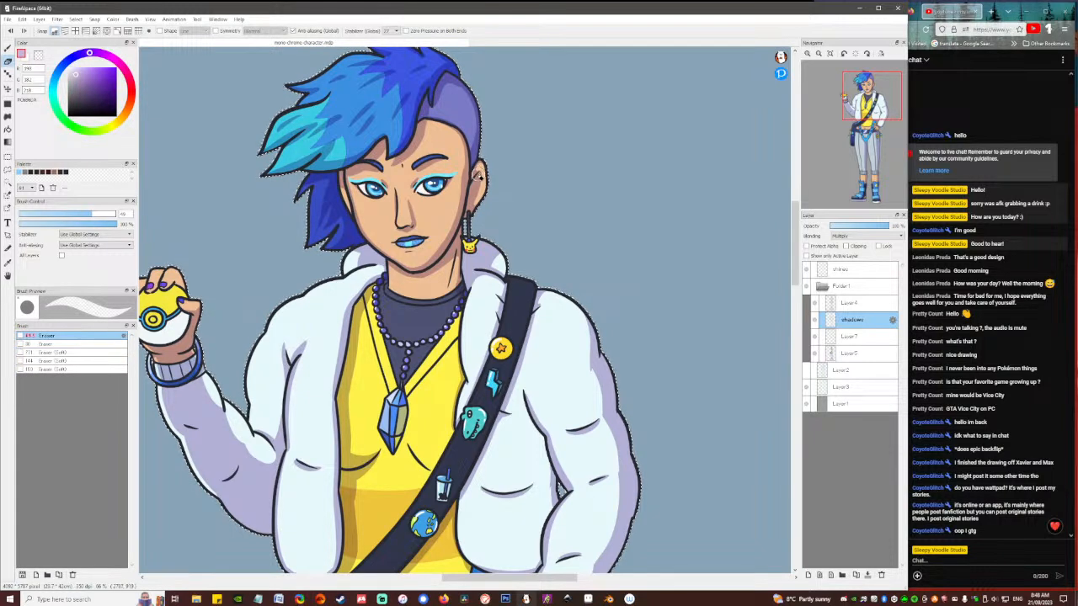
{"action": "key", "text": "ctrl+d"}
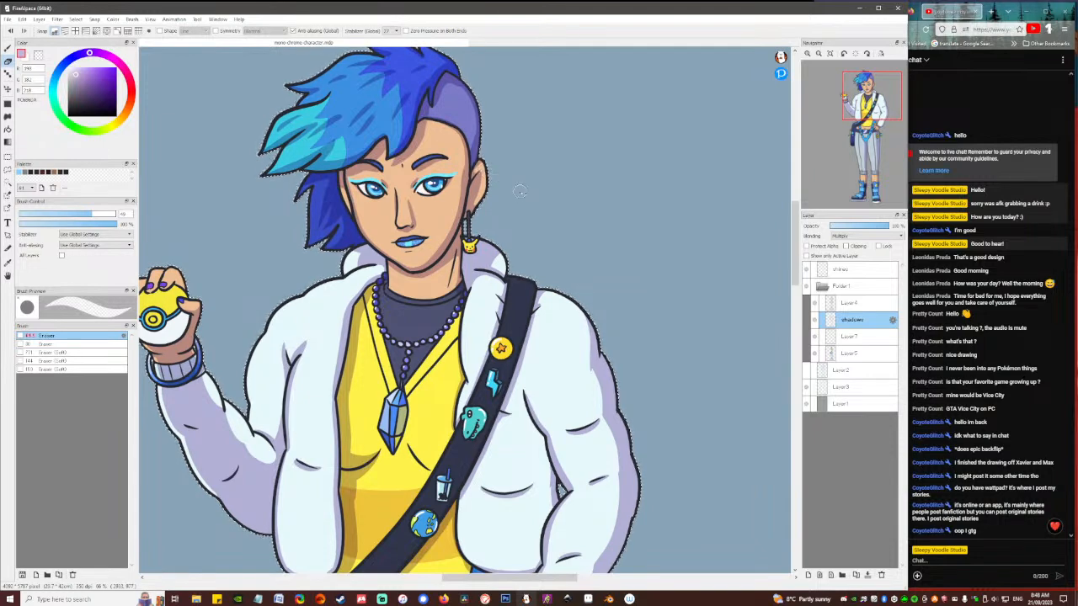
{"action": "key", "text": "b"}
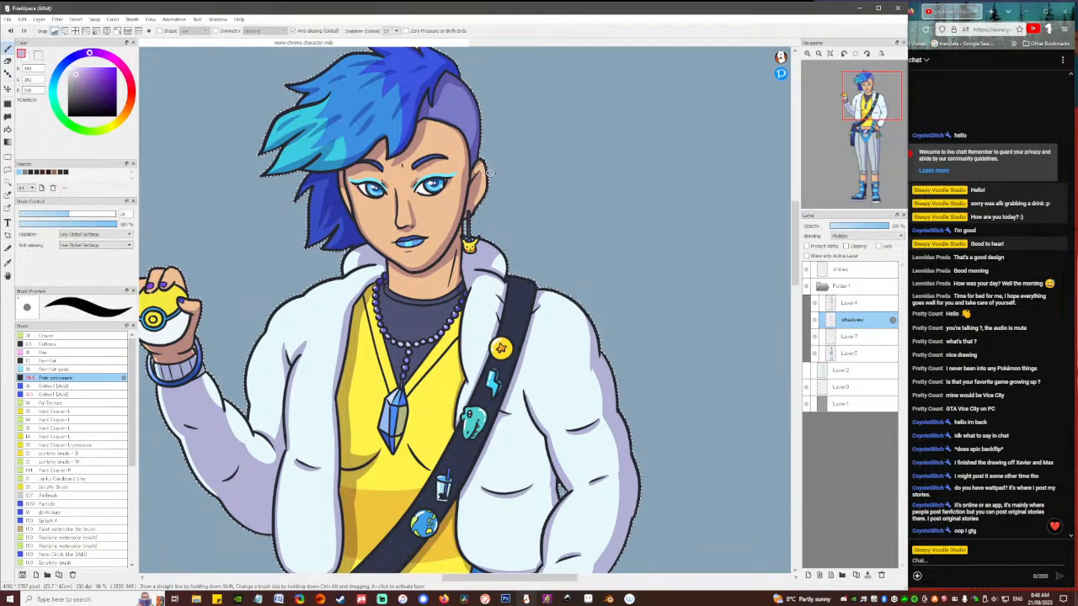
{"action": "key", "text": "ctrl+d"}
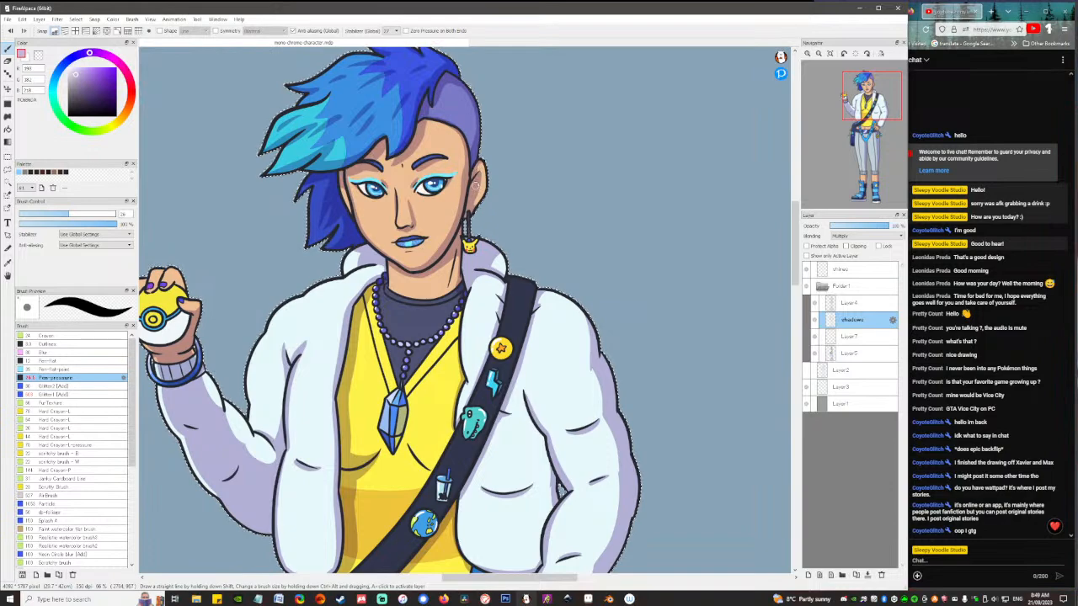
Paint fold shadows on the jacket panel between the crossbody strap and the hip-side sleeve.
{"action": "scroll", "coordinate": [478, 160], "scroll_direction": "down", "scroll_amount": 5}
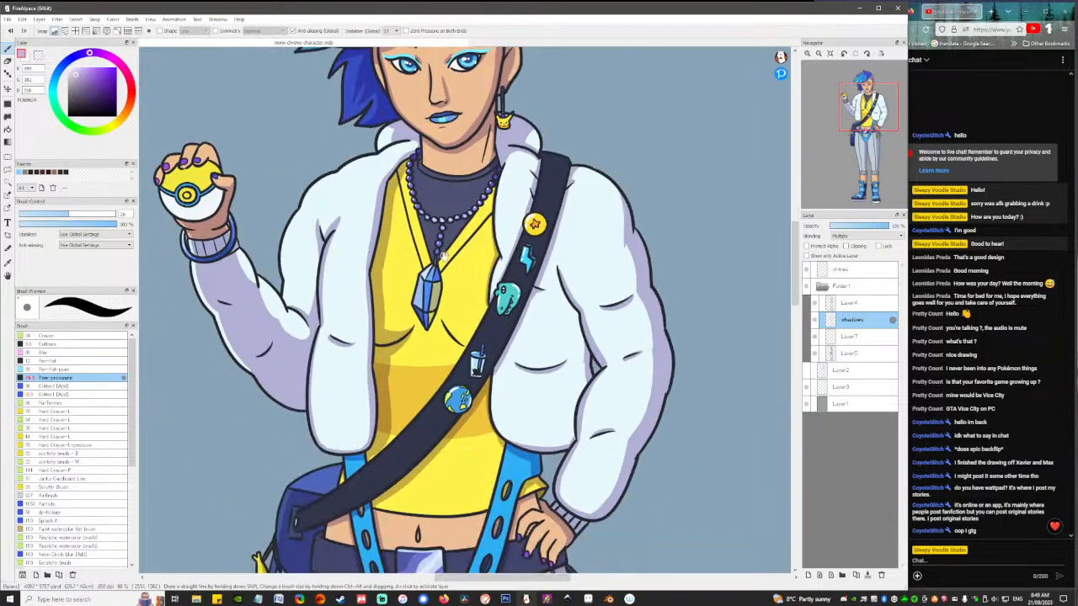
{"action": "left_click_drag", "start_coordinate": [484, 147], "coordinate": [440, 280]}
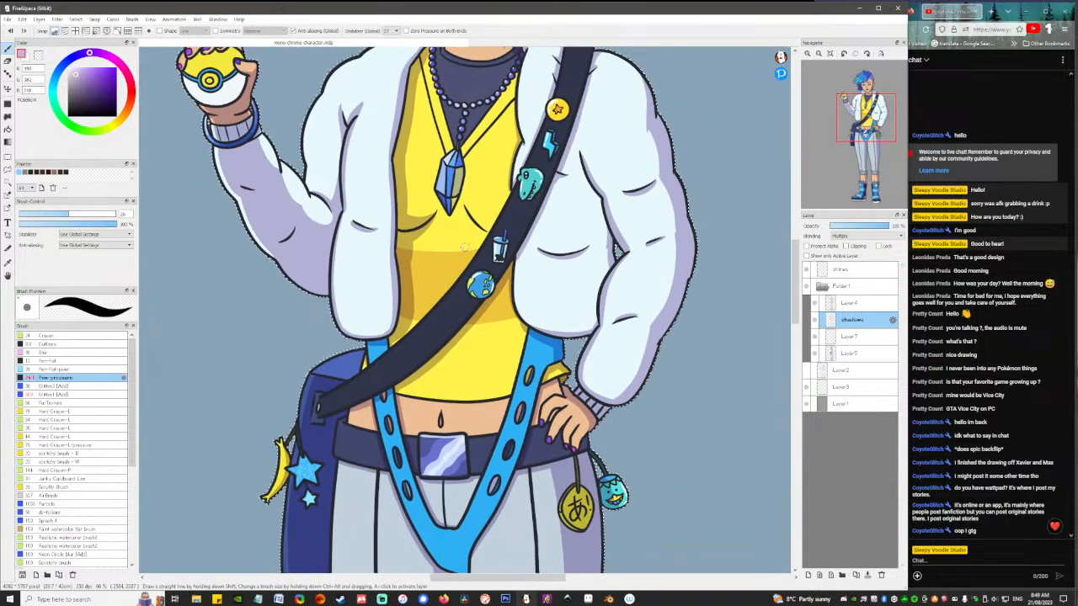
{"action": "left_click_drag", "start_coordinate": [534, 280], "coordinate": [504, 355]}
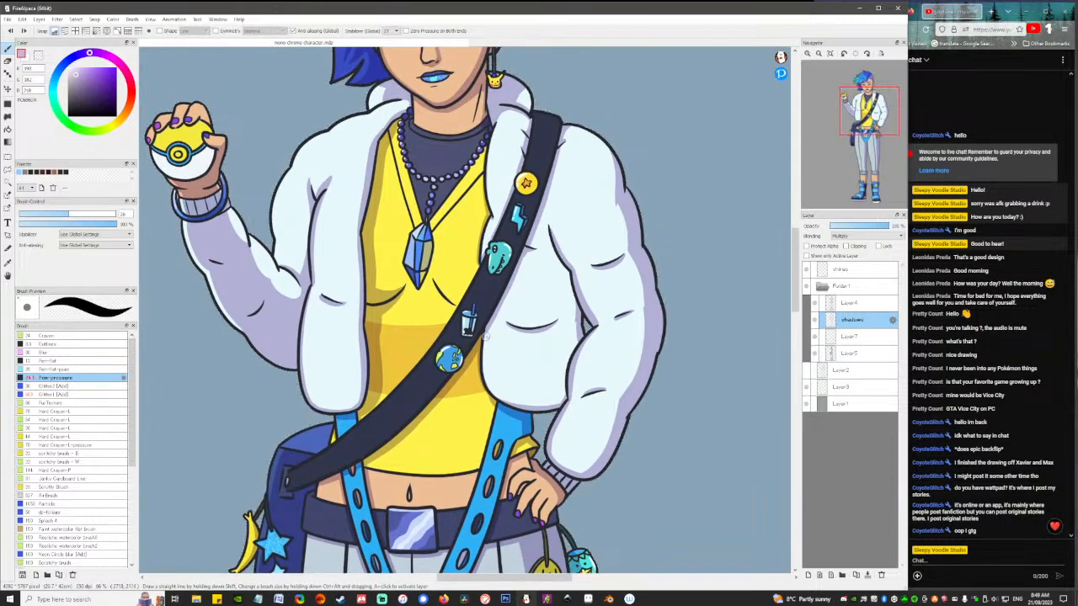
{"action": "mouse_move", "coordinate": [483, 346]}
{"action": "left_mouse_down"}
{"action": "mouse_move", "coordinate": [487, 387]}
{"action": "mouse_move", "coordinate": [511, 404]}
{"action": "left_mouse_up"}
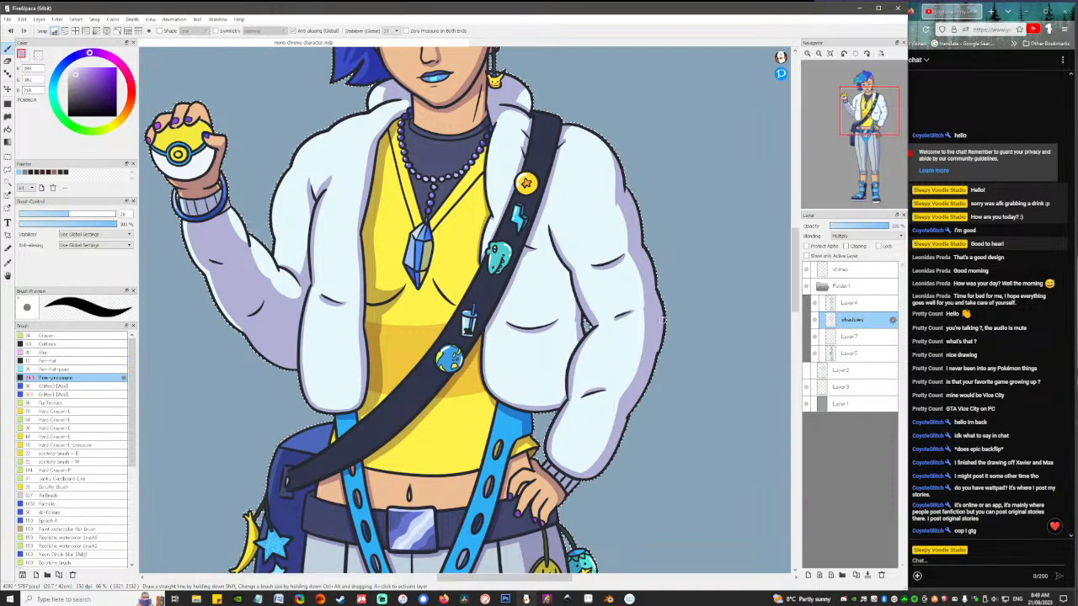
{"action": "mouse_move", "coordinate": [610, 224]}
{"action": "left_mouse_down"}
{"action": "mouse_move", "coordinate": [596, 265]}
{"action": "mouse_move", "coordinate": [577, 266]}
{"action": "mouse_move", "coordinate": [536, 220]}
{"action": "left_mouse_up"}
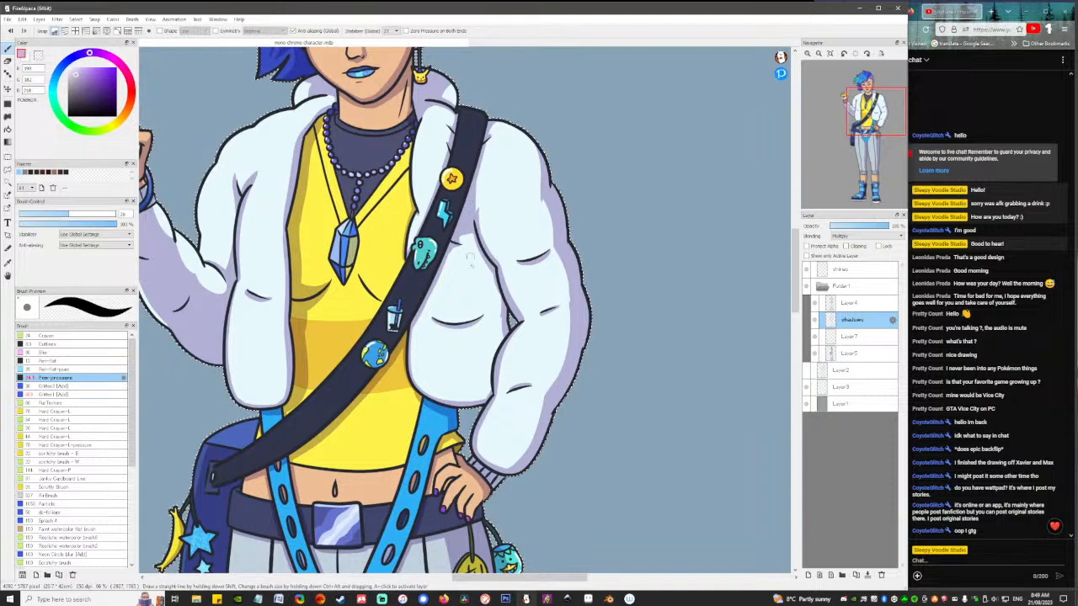
{"action": "scroll", "coordinate": [469, 257], "scroll_direction": "down", "scroll_amount": 2}
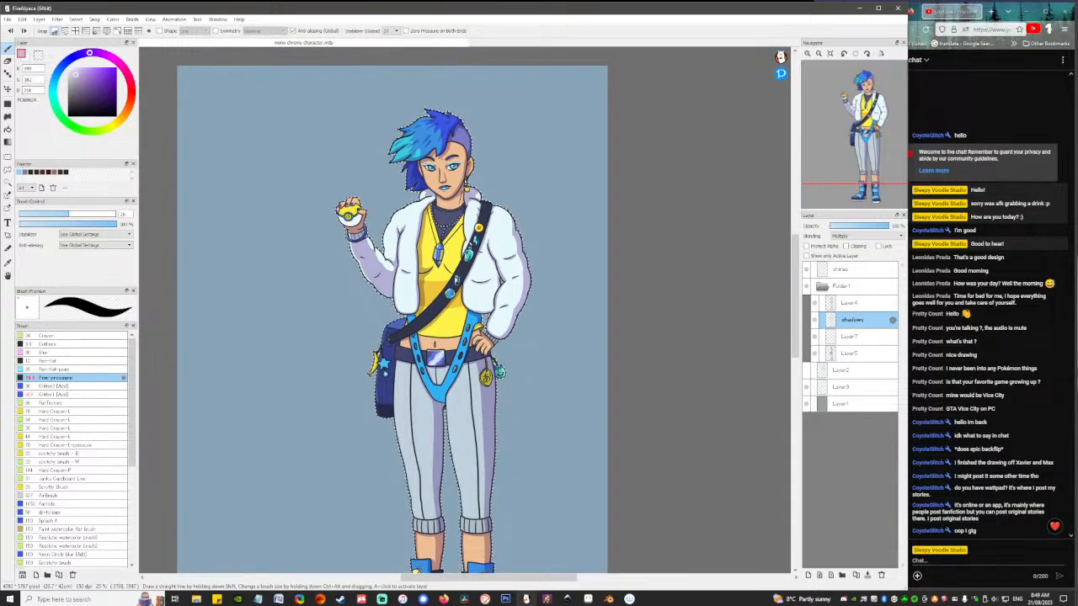
{"action": "scroll", "coordinate": [388, 189], "scroll_direction": "up", "scroll_amount": 2}
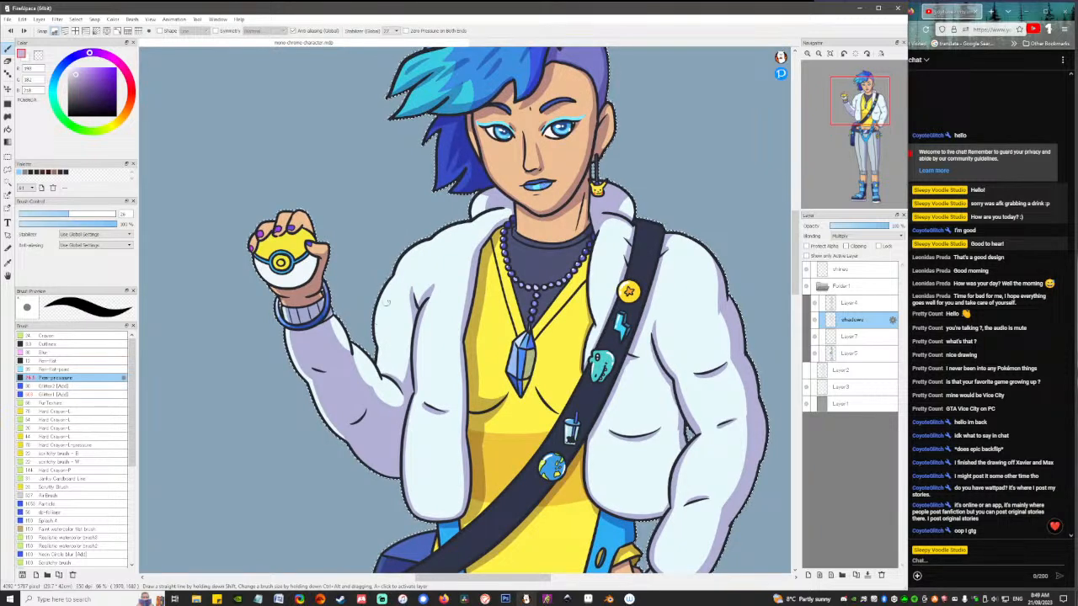
{"action": "scroll", "coordinate": [421, 304], "scroll_direction": "down", "scroll_amount": 8}
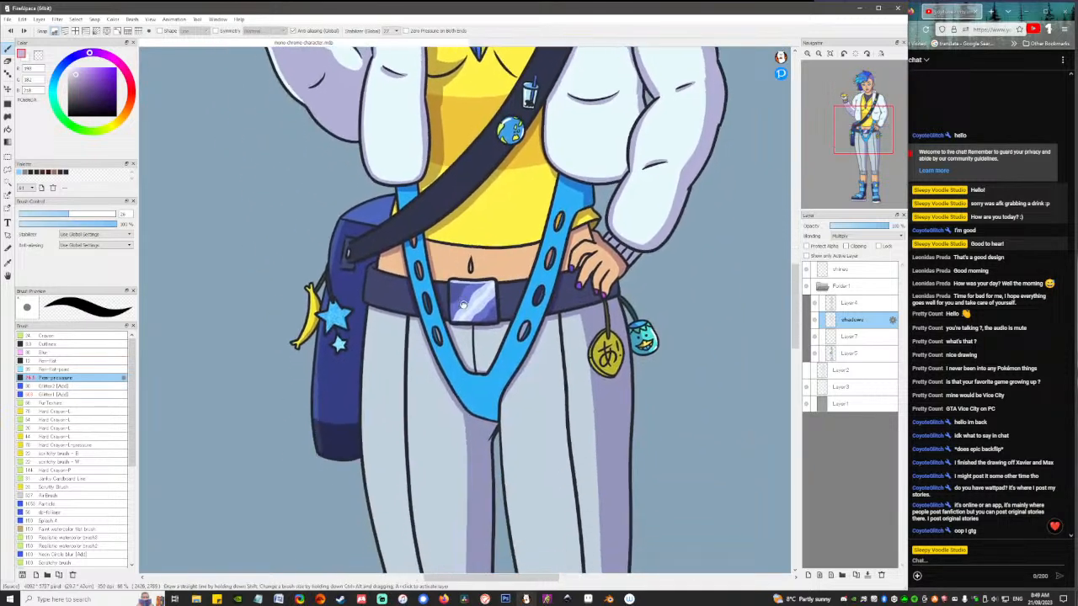
Examine the shadows on the jacket, crossbody strap, harness and trousers, from close up and at full-figure size.
{"action": "scroll", "coordinate": [462, 305], "scroll_direction": "up", "scroll_amount": 3}
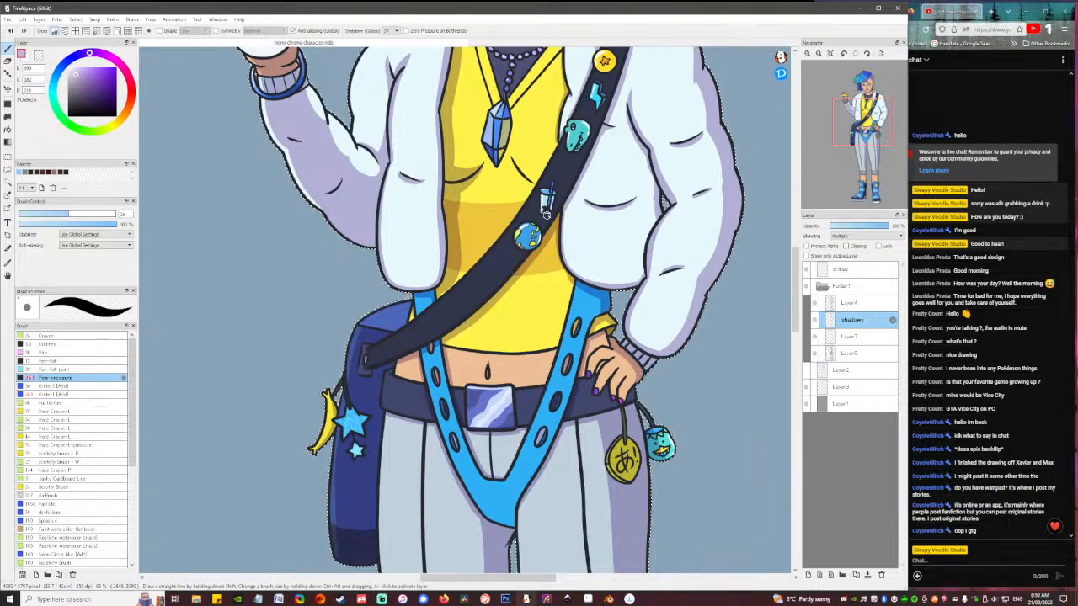
{"action": "left_click_drag", "start_coordinate": [561, 188], "coordinate": [486, 326]}
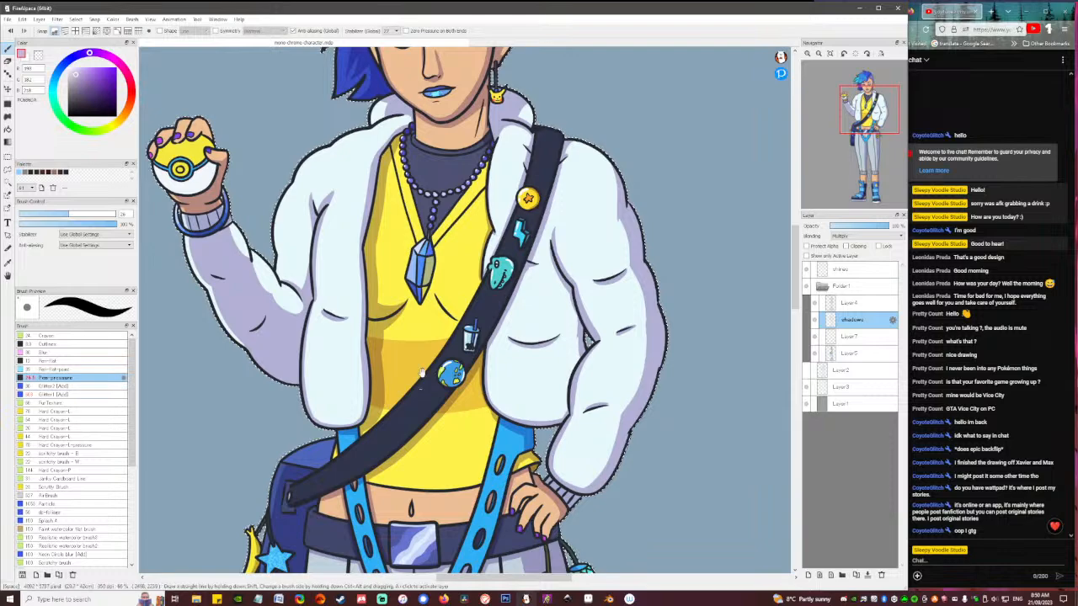
{"action": "left_click_drag", "start_coordinate": [412, 522], "coordinate": [493, 222]}
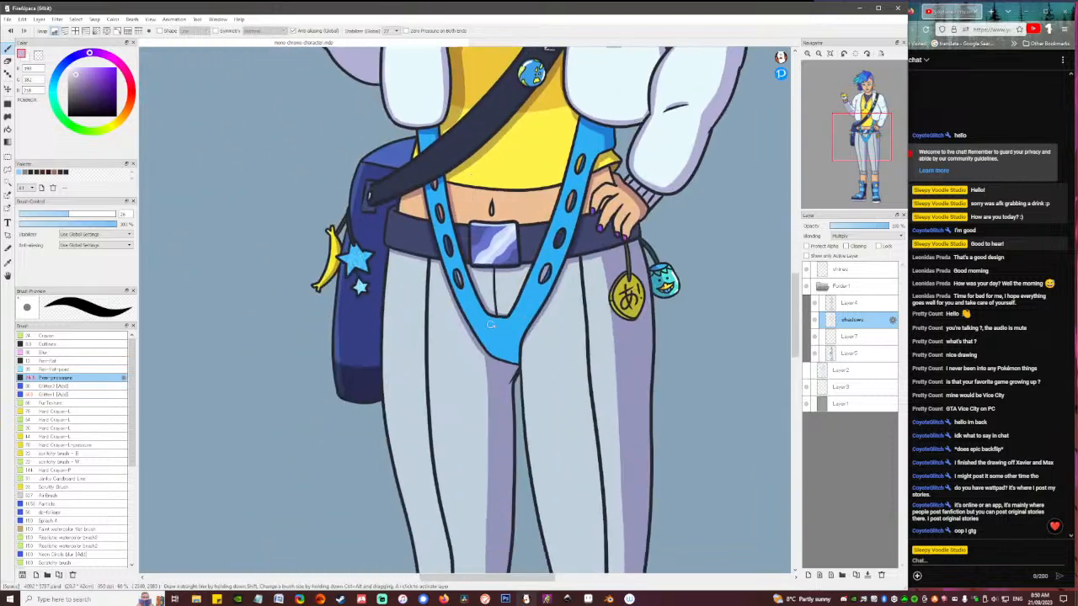
{"action": "left_click_drag", "start_coordinate": [536, 255], "coordinate": [467, 323]}
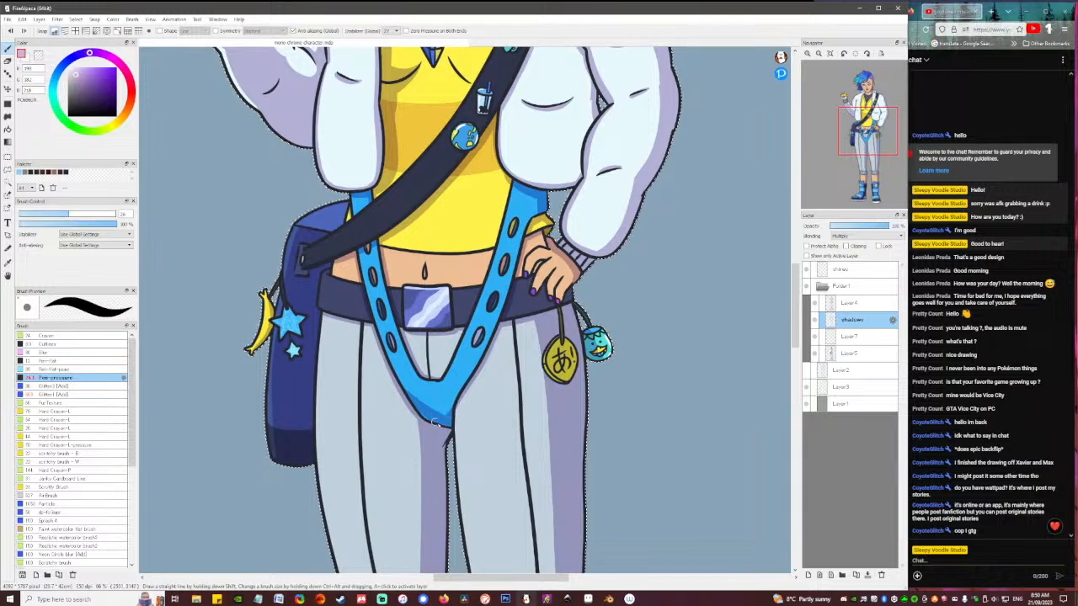
{"action": "scroll", "coordinate": [449, 425], "scroll_direction": "down", "scroll_amount": 5}
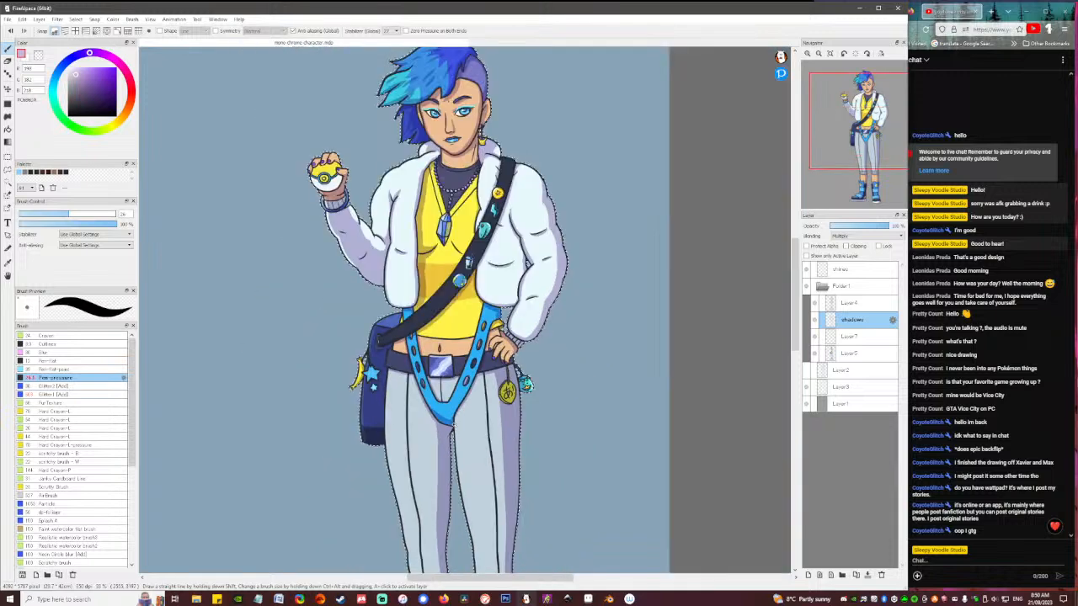
{"action": "left_click_drag", "start_coordinate": [593, 396], "coordinate": [588, 332]}
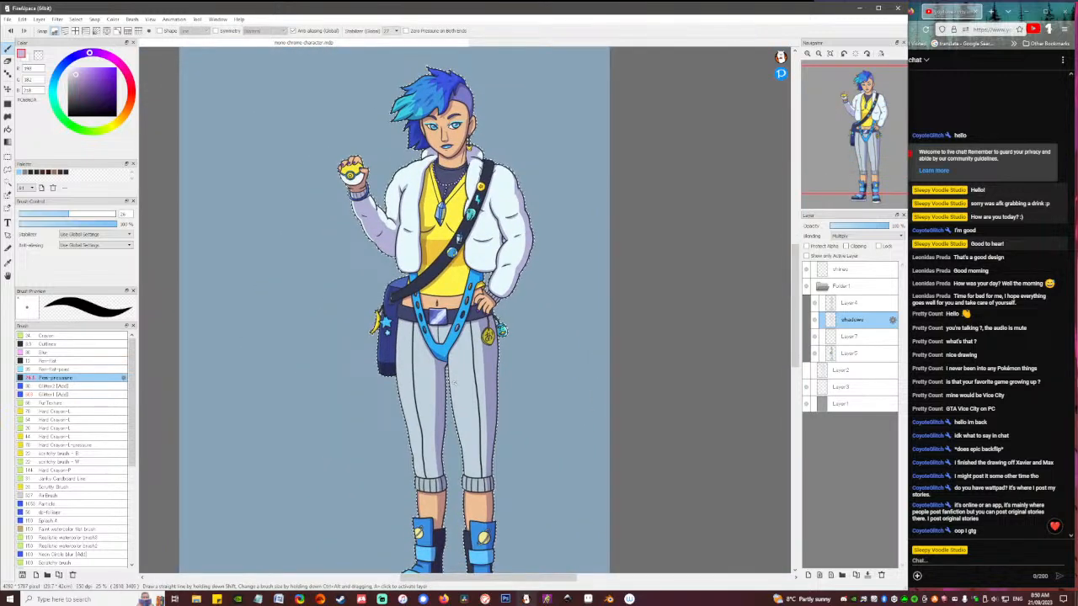
Clear the selection around the character so the full figure's shading can be judged without the selection overlay.
{"action": "key", "text": "e"}
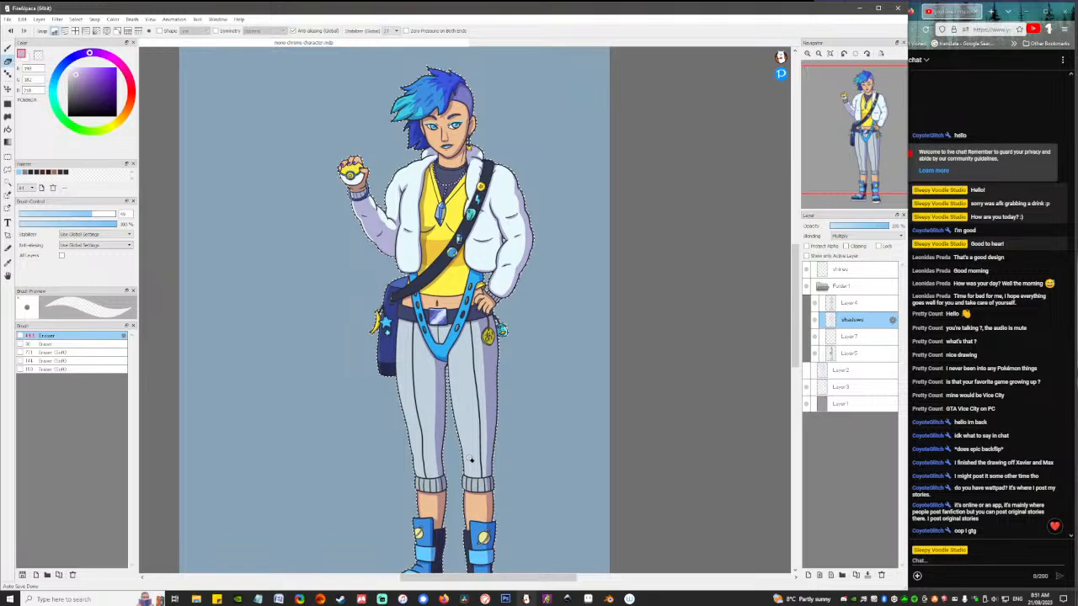
{"action": "key", "text": "ctrl+d"}
{"action": "mouse_move", "coordinate": [492, 365]}
{"action": "left_mouse_down"}
{"action": "mouse_move", "coordinate": [488, 309]}
{"action": "mouse_move", "coordinate": [491, 335]}
{"action": "mouse_move", "coordinate": [515, 341]}
{"action": "left_mouse_up"}
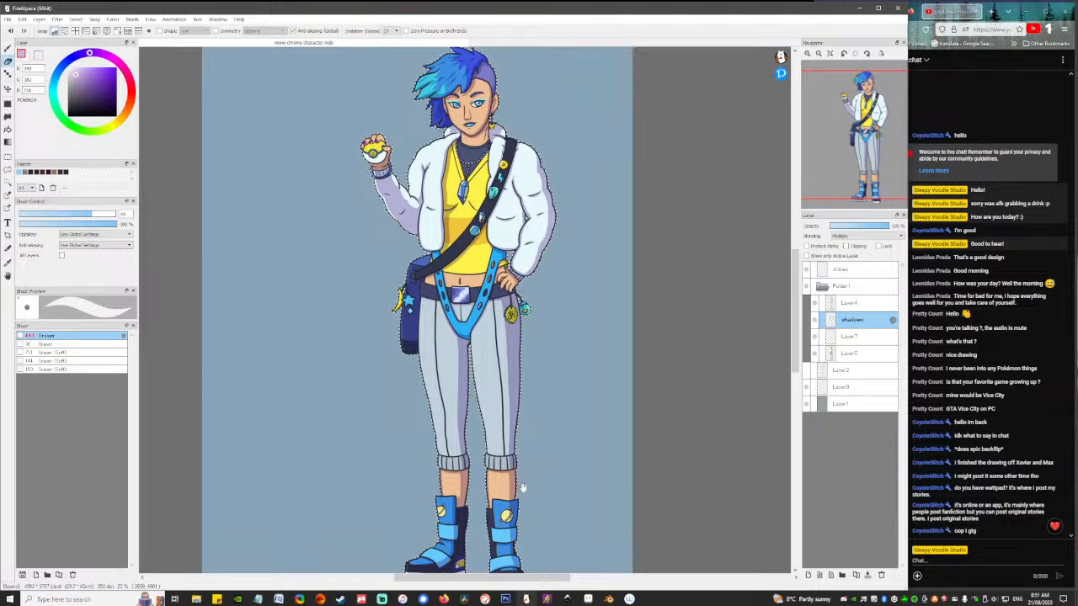
{"action": "left_click_drag", "start_coordinate": [523, 487], "coordinate": [523, 455]}
{"action": "key", "text": "ctrl+d"}
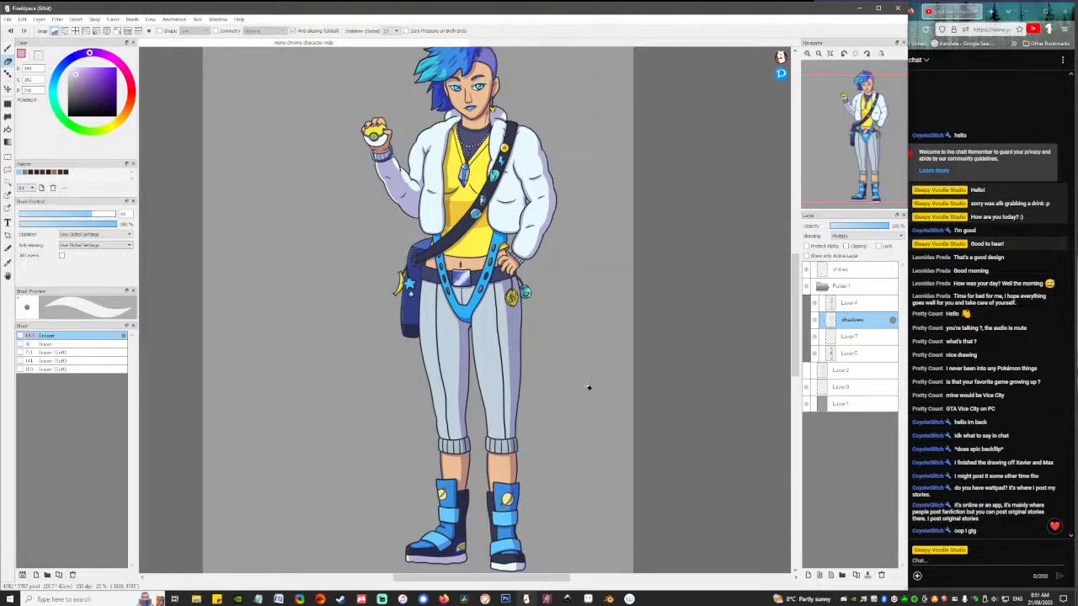
Brush shadows on the shaved side of the head where it meets the swept blue hair and along the hairline.
{"action": "scroll", "coordinate": [589, 387], "scroll_direction": "up", "scroll_amount": 2}
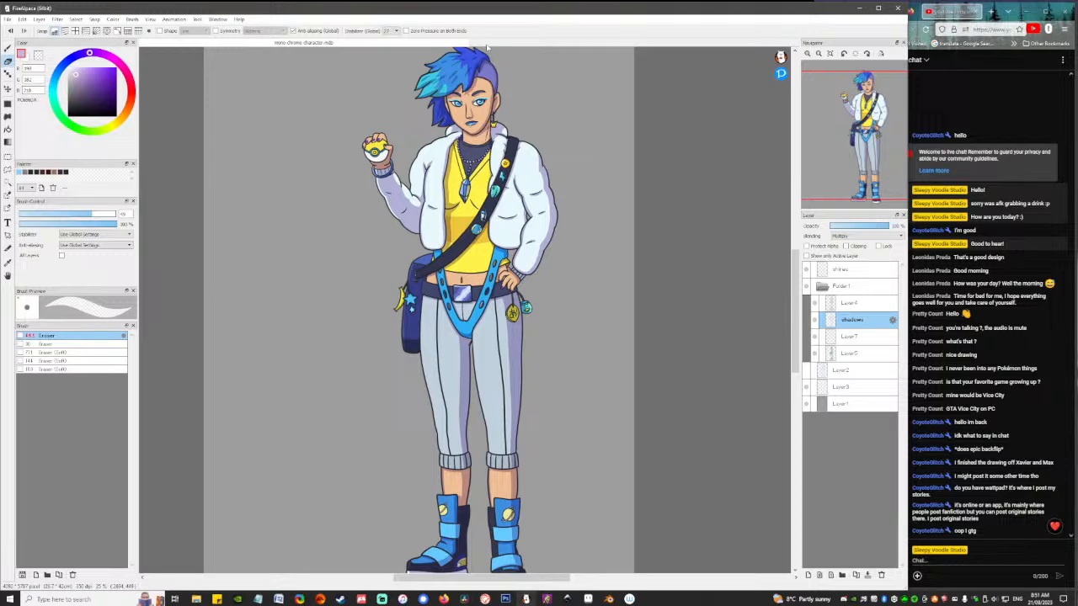
{"action": "scroll", "coordinate": [489, 51], "scroll_direction": "up", "scroll_amount": 4}
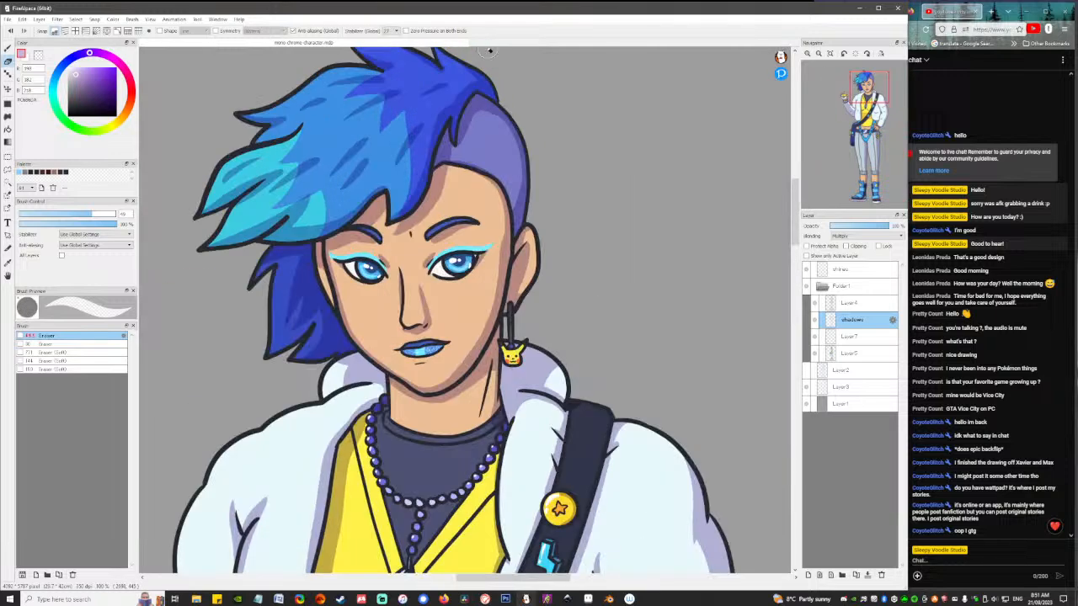
{"action": "key", "text": "b"}
{"action": "left_click_drag", "start_coordinate": [526, 184], "coordinate": [506, 265]}
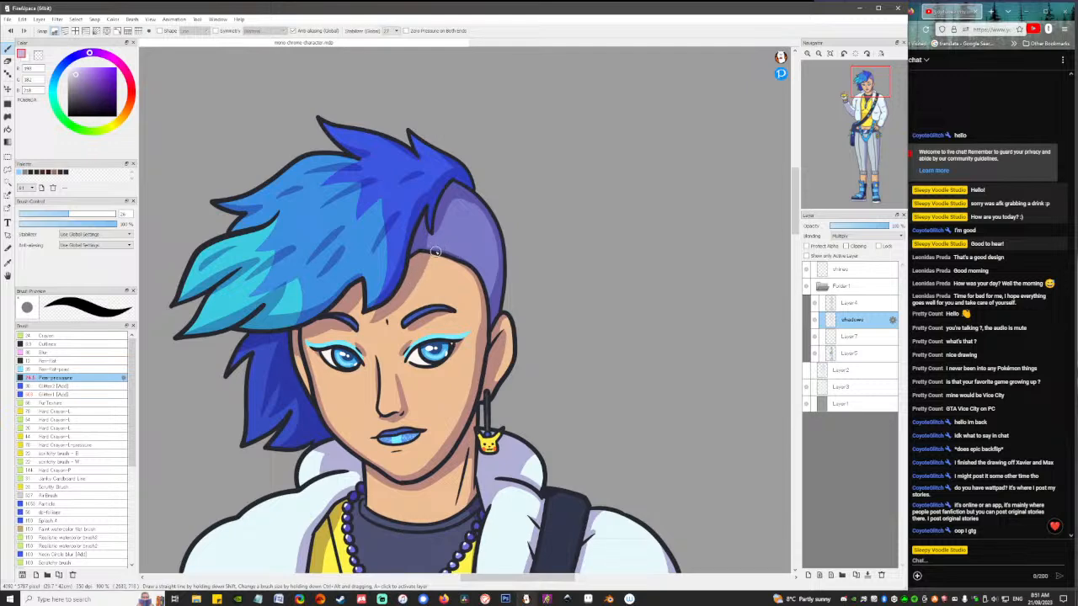
{"action": "left_click_drag", "start_coordinate": [435, 250], "coordinate": [465, 197]}
{"action": "left_click_drag", "start_coordinate": [453, 204], "coordinate": [431, 245]}
{"action": "left_click_drag", "start_coordinate": [456, 206], "coordinate": [485, 204]}
{"action": "scroll", "coordinate": [495, 313], "scroll_direction": "down", "scroll_amount": 3}
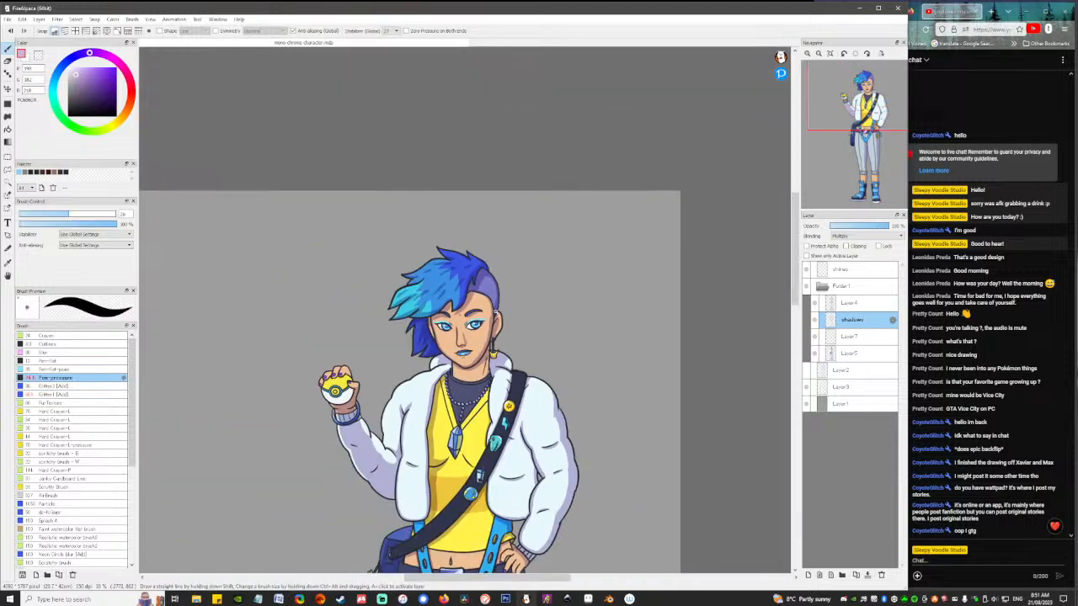
Look over the whole shaded figure and save the illustration.
{"action": "mouse_move", "coordinate": [548, 454]}
{"action": "left_mouse_down"}
{"action": "mouse_move", "coordinate": [549, 207]}
{"action": "mouse_move", "coordinate": [560, 299]}
{"action": "left_mouse_up"}
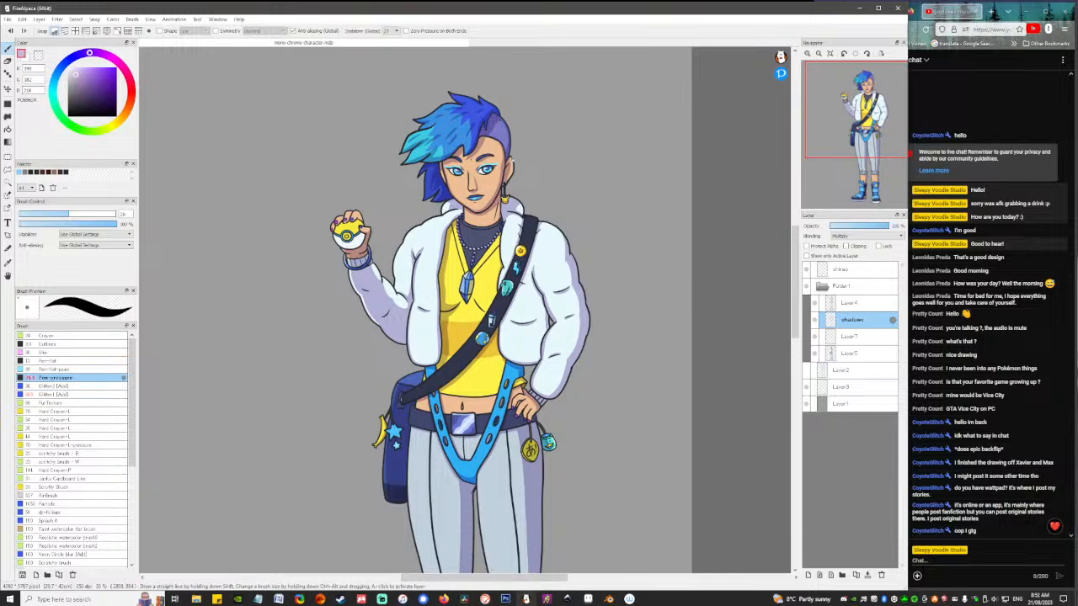
{"action": "left_click_drag", "start_coordinate": [523, 156], "coordinate": [501, 93]}
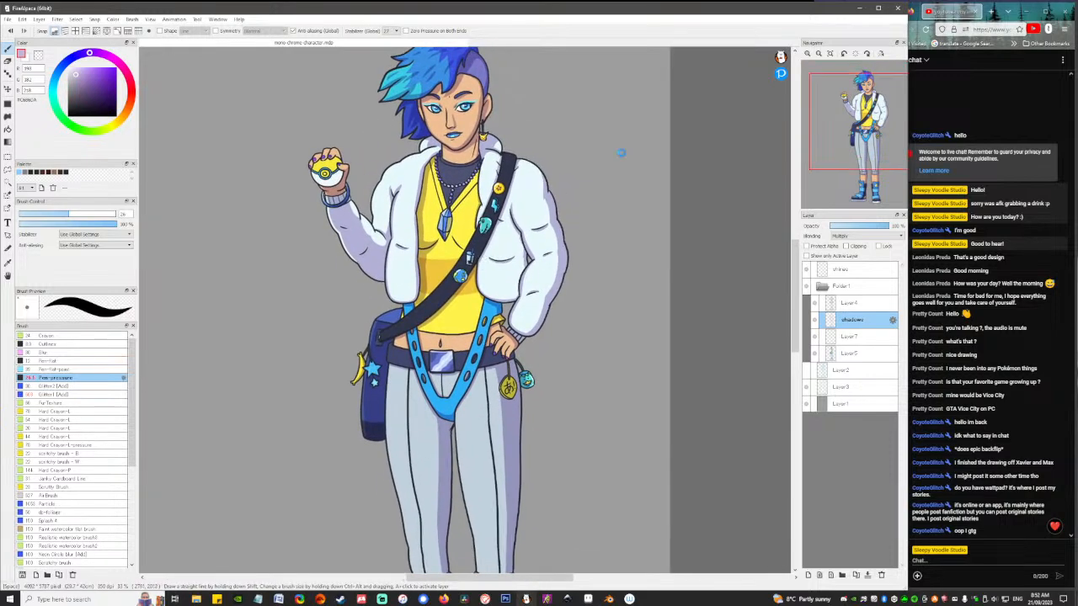
{"action": "mouse_move", "coordinate": [874, 68]}
{"action": "left_click_drag", "start_coordinate": [819, 69], "coordinate": [813, 68]}
{"action": "left_click_drag", "start_coordinate": [477, 333], "coordinate": [523, 288]}
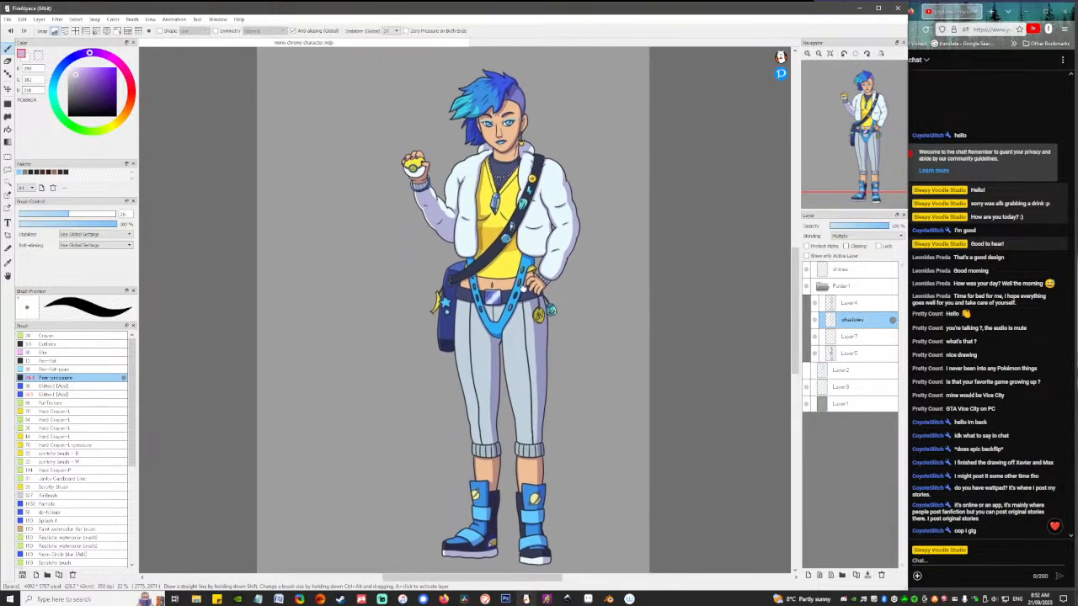
{"action": "left_click", "coordinate": [7, 19]}
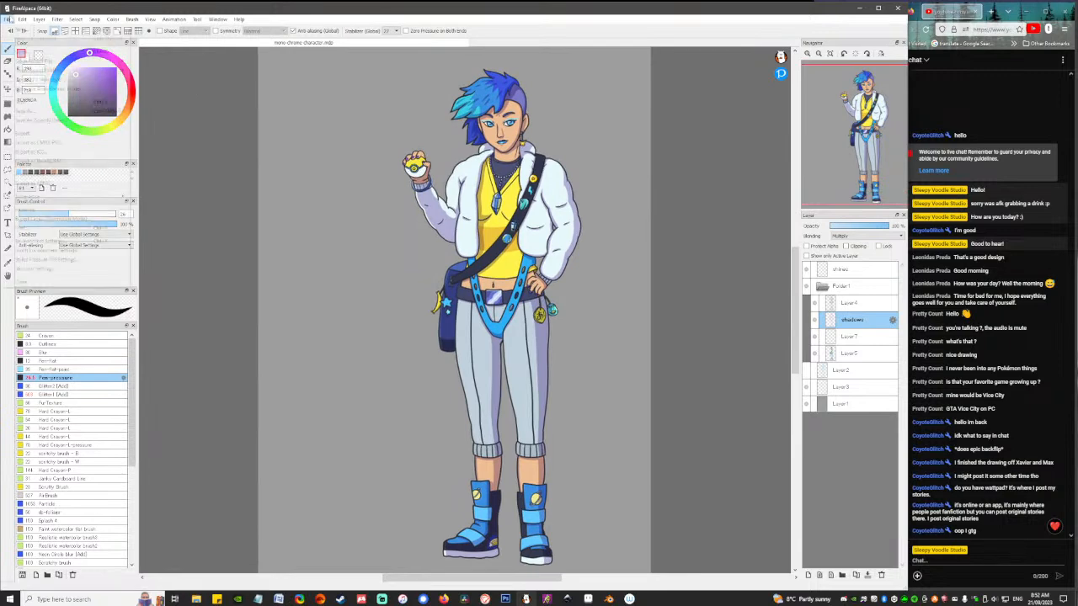
{"action": "left_click", "coordinate": [25, 101]}
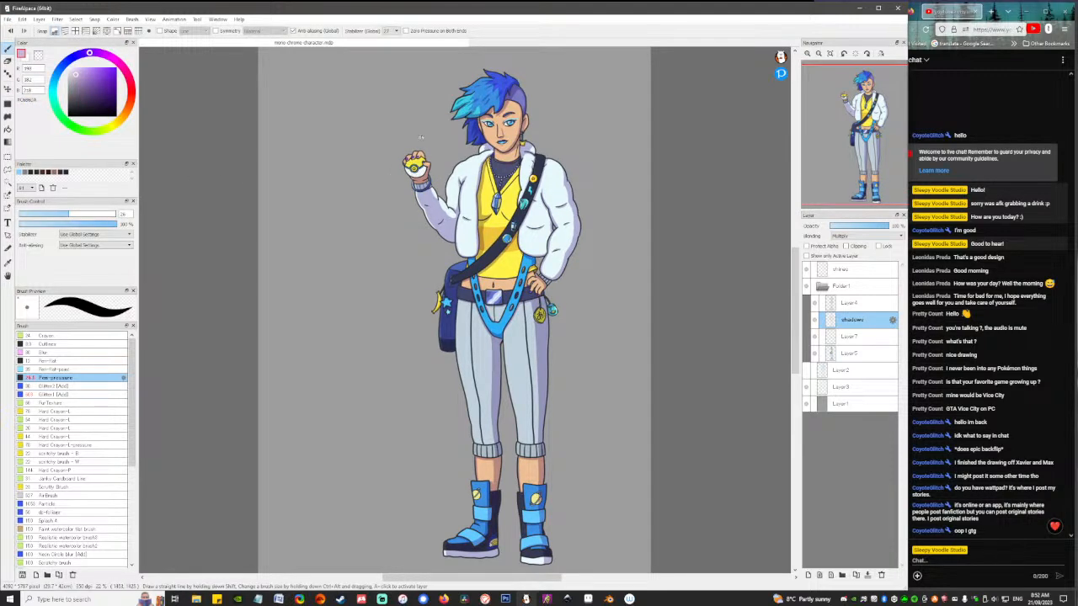
Select the character's silhouette from the layer directly above the shadows layer, keeping the shadows layer active for work on the raised hand.
{"action": "scroll", "coordinate": [421, 139], "scroll_direction": "up", "scroll_amount": 1}
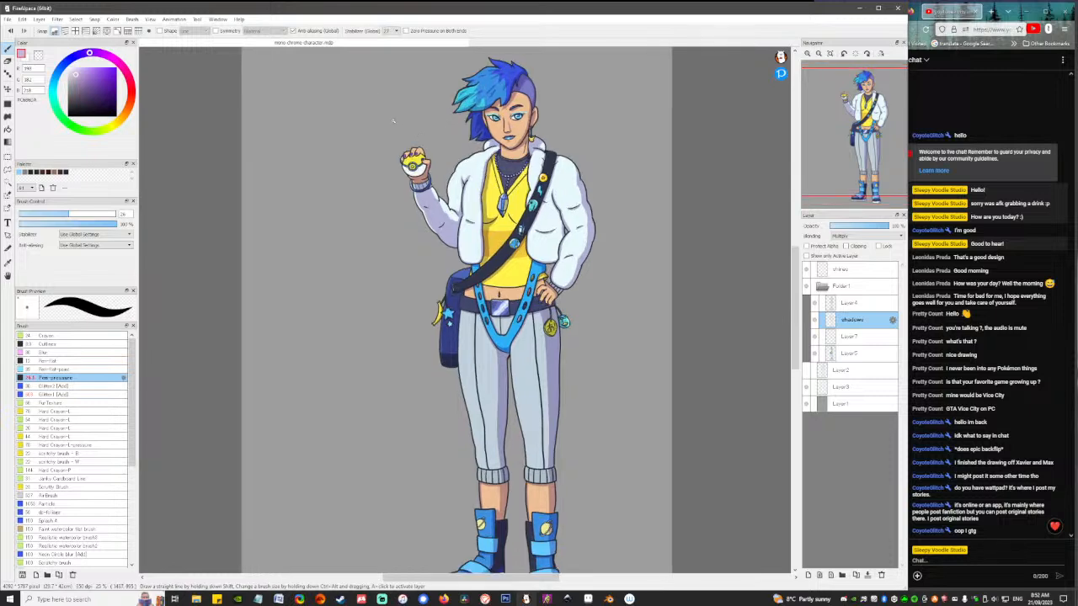
{"action": "scroll", "coordinate": [392, 120], "scroll_direction": "up", "scroll_amount": 8}
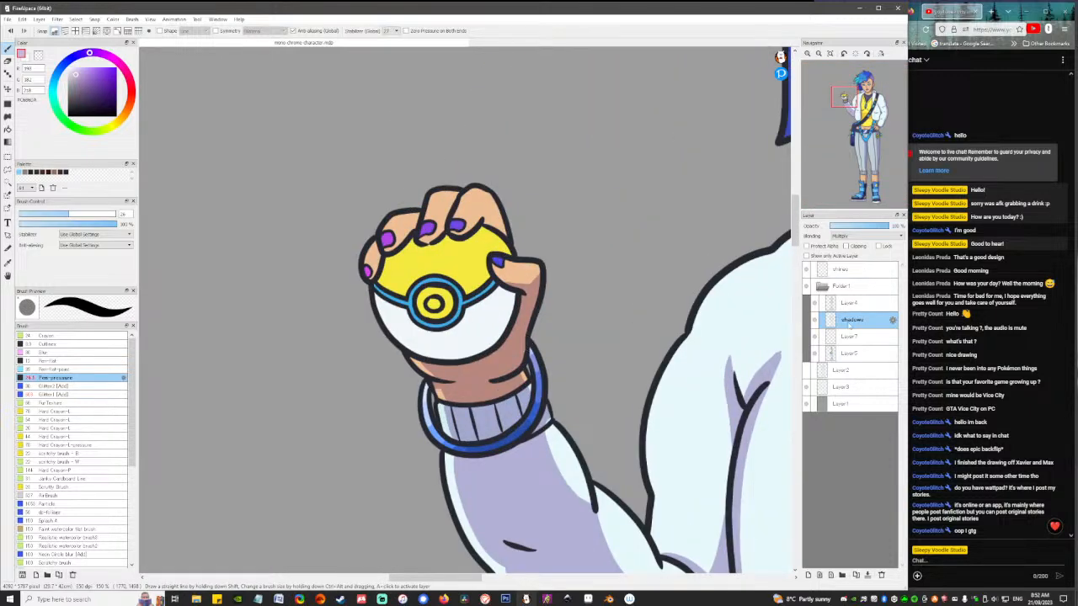
{"action": "left_click", "coordinate": [832, 302], "text": "ctrl"}
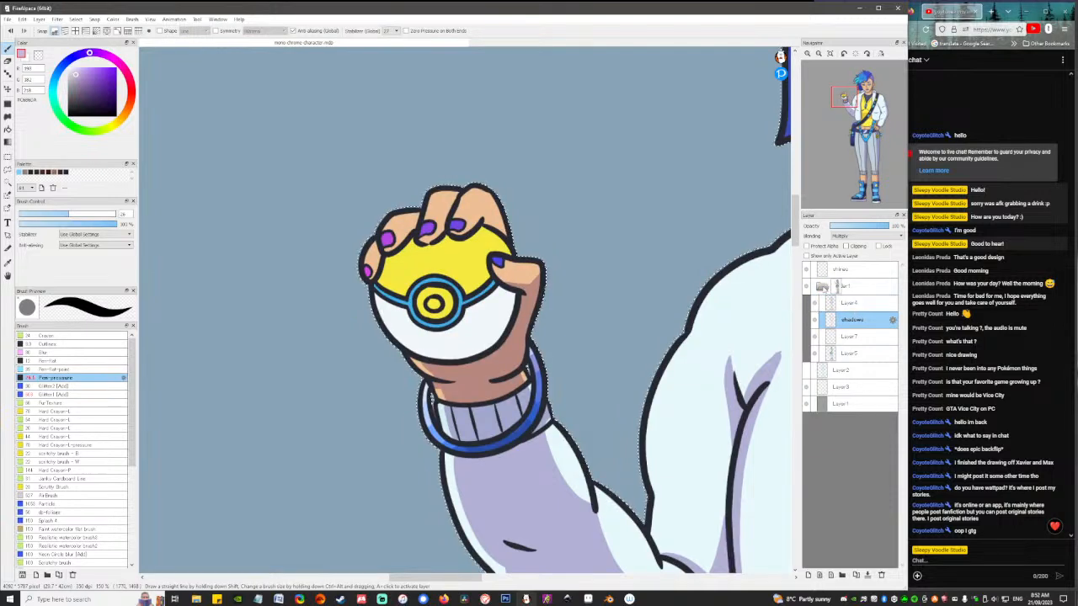
{"action": "key", "text": "ctrl+d"}
{"action": "left_click", "coordinate": [842, 303], "text": "ctrl"}
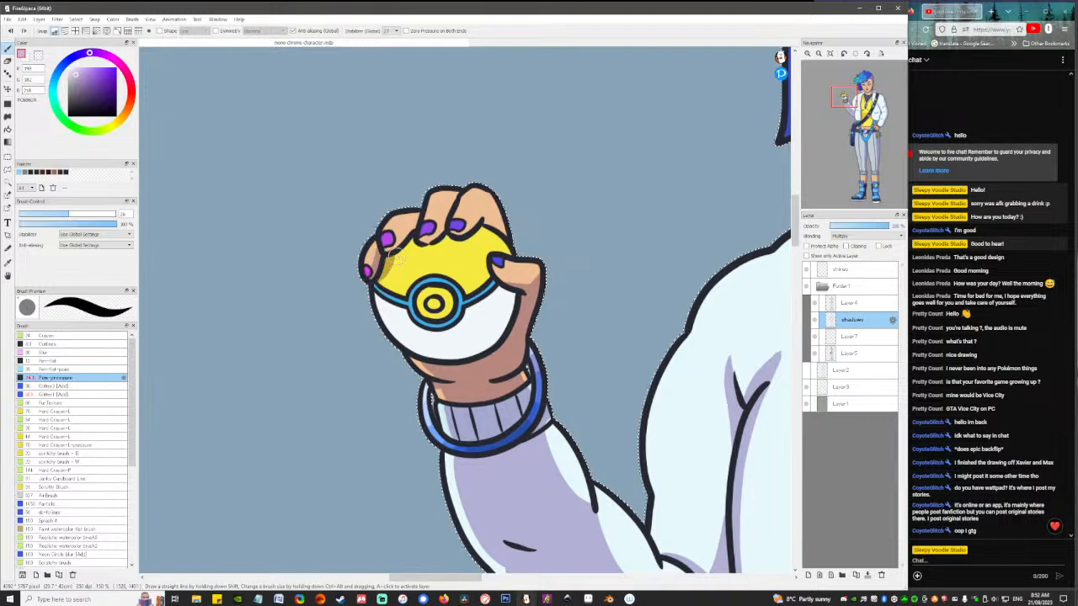
Paint finger shadows on the ball's yellow half and a curved shadow around its white half, undoing and redrawing unwanted strokes.
{"action": "left_click_drag", "start_coordinate": [424, 243], "coordinate": [456, 236]}
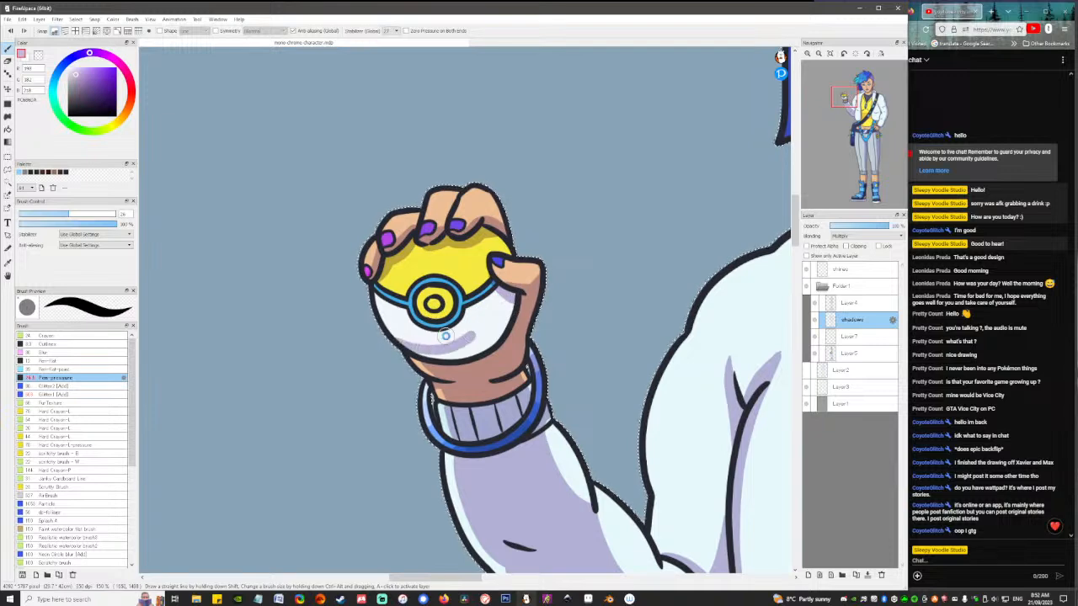
{"action": "key", "text": "ctrl+z"}
{"action": "mouse_move", "coordinate": [428, 343]}
{"action": "left_mouse_down"}
{"action": "mouse_move", "coordinate": [462, 335]}
{"action": "mouse_move", "coordinate": [490, 293]}
{"action": "left_mouse_up"}
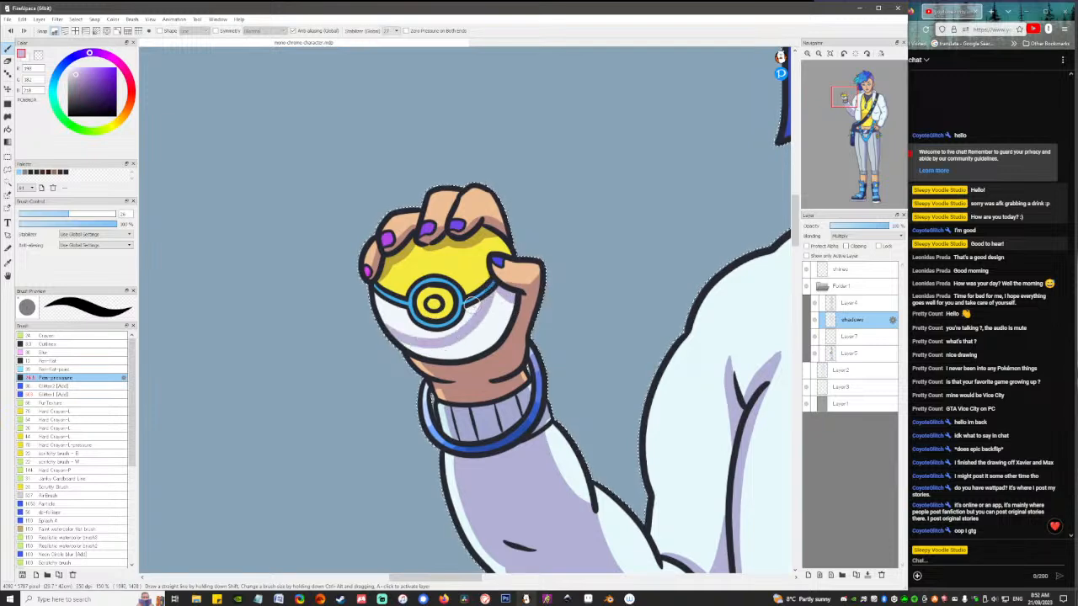
{"action": "key", "text": "ctrl+z"}
{"action": "mouse_move", "coordinate": [454, 335]}
{"action": "left_mouse_down"}
{"action": "mouse_move", "coordinate": [487, 309]}
{"action": "mouse_move", "coordinate": [463, 282]}
{"action": "mouse_move", "coordinate": [480, 263]}
{"action": "mouse_move", "coordinate": [465, 241]}
{"action": "mouse_move", "coordinate": [488, 291]}
{"action": "mouse_move", "coordinate": [475, 338]}
{"action": "mouse_move", "coordinate": [441, 351]}
{"action": "mouse_move", "coordinate": [393, 330]}
{"action": "mouse_move", "coordinate": [386, 337]}
{"action": "mouse_move", "coordinate": [436, 346]}
{"action": "mouse_move", "coordinate": [484, 318]}
{"action": "mouse_move", "coordinate": [499, 288]}
{"action": "left_mouse_up"}
{"action": "key", "text": "ctrl+z"}
{"action": "key", "text": "ctrl+z"}
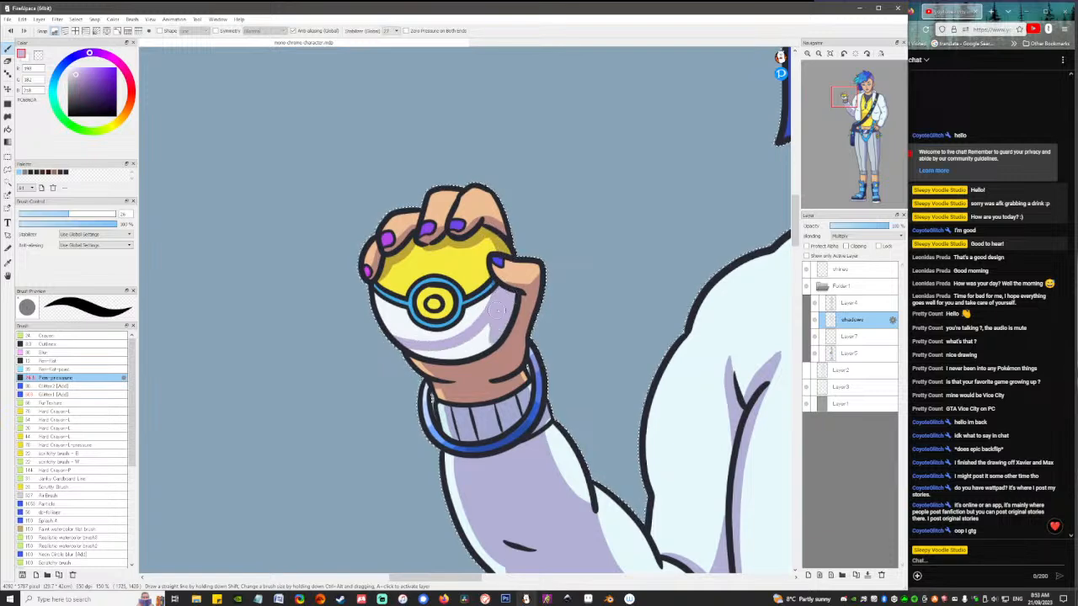
{"action": "mouse_move", "coordinate": [496, 309]}
{"action": "left_mouse_down"}
{"action": "mouse_move", "coordinate": [482, 339]}
{"action": "mouse_move", "coordinate": [491, 325]}
{"action": "mouse_move", "coordinate": [417, 353]}
{"action": "left_mouse_up"}
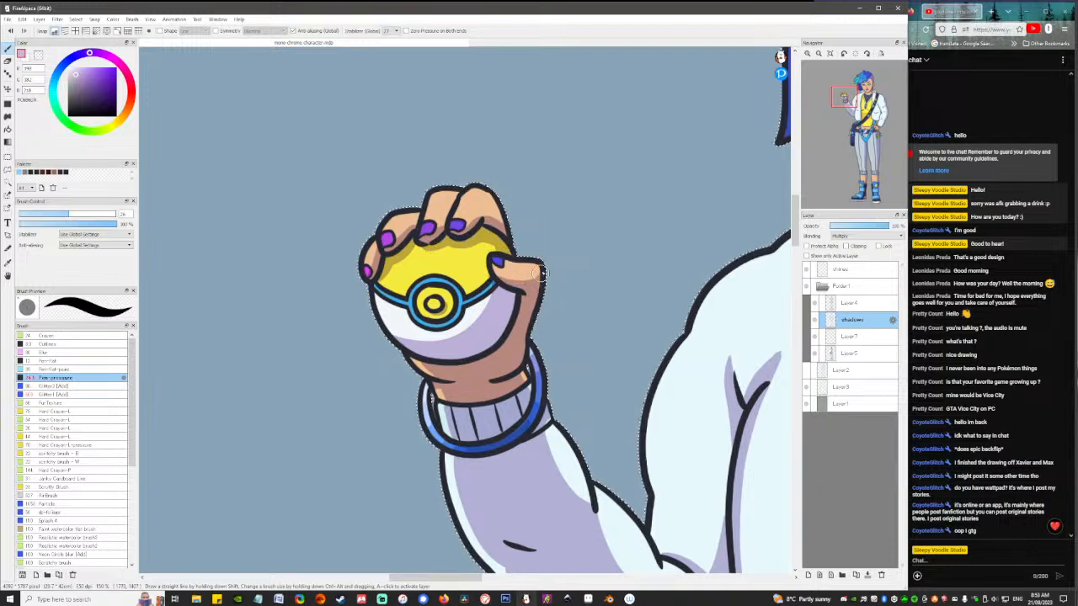
Paint shadows along the fingers of the hand resting on the hip and on the skin below the yellow shirt's edge.
{"action": "scroll", "coordinate": [532, 285], "scroll_direction": "down", "scroll_amount": 10}
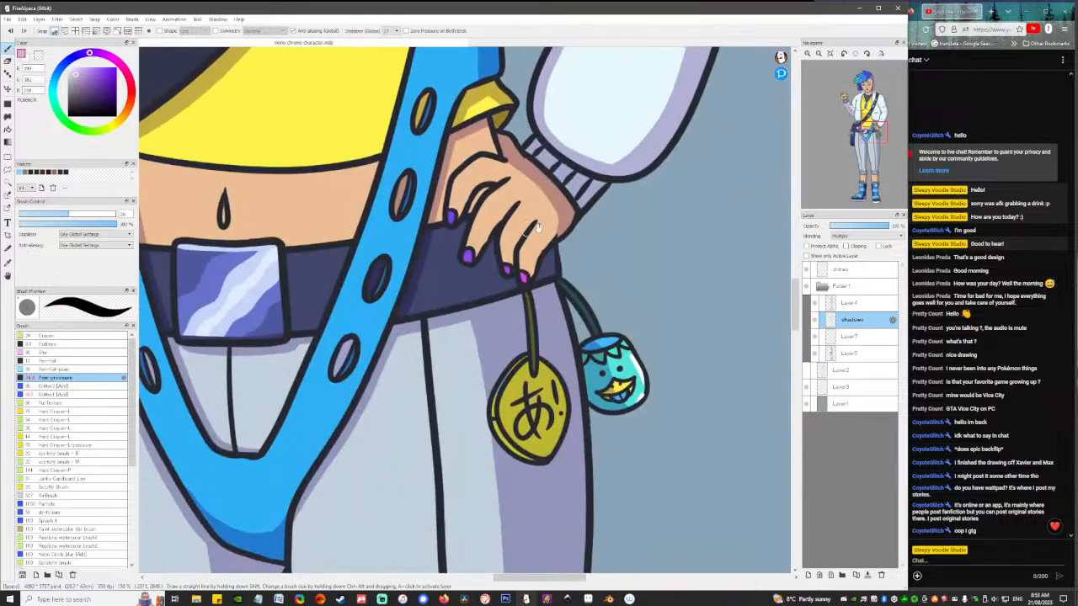
{"action": "left_click_drag", "start_coordinate": [537, 227], "coordinate": [467, 342]}
{"action": "mouse_move", "coordinate": [401, 327]}
{"action": "left_mouse_down"}
{"action": "mouse_move", "coordinate": [419, 305]}
{"action": "mouse_move", "coordinate": [383, 335]}
{"action": "mouse_move", "coordinate": [428, 297]}
{"action": "left_mouse_up"}
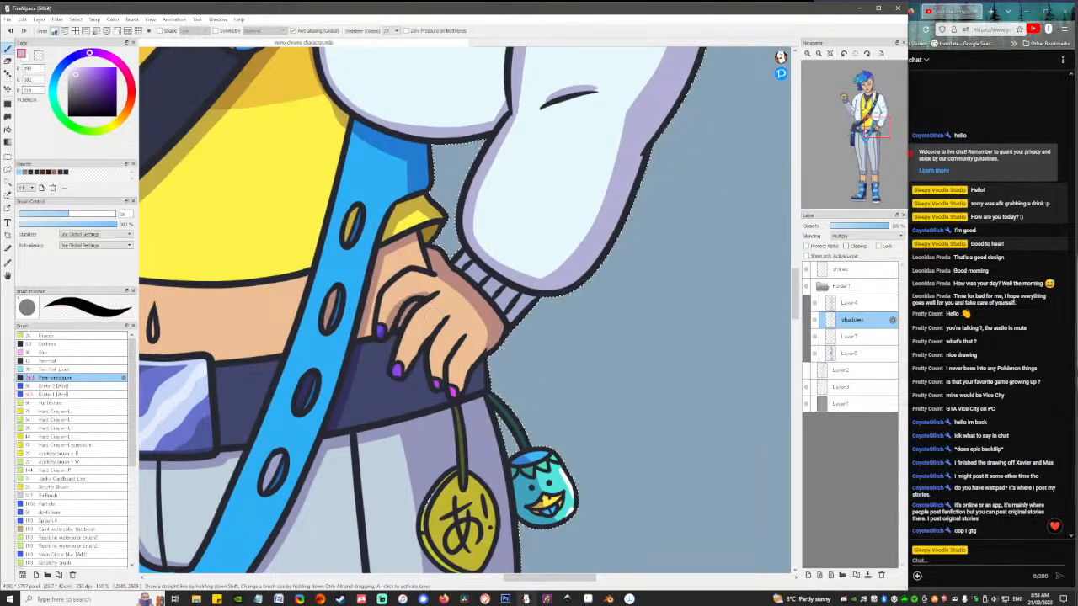
{"action": "mouse_move", "coordinate": [407, 368]}
{"action": "left_mouse_down"}
{"action": "mouse_move", "coordinate": [404, 377]}
{"action": "mouse_move", "coordinate": [426, 348]}
{"action": "mouse_move", "coordinate": [448, 396]}
{"action": "left_mouse_up"}
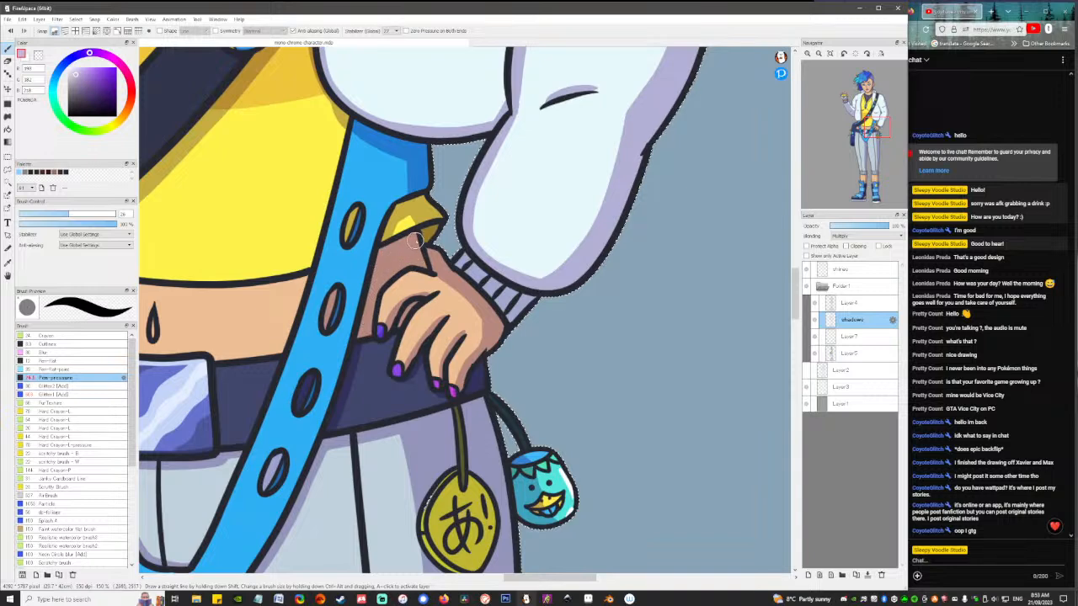
Examine the shading on the torso, harness, trousers and belt, ending at the strap attachment on the shoulder bag.
{"action": "scroll", "coordinate": [419, 261], "scroll_direction": "down", "scroll_amount": 3}
{"action": "left_click_drag", "start_coordinate": [502, 324], "coordinate": [575, 430]}
{"action": "left_click_drag", "start_coordinate": [540, 379], "coordinate": [595, 362]}
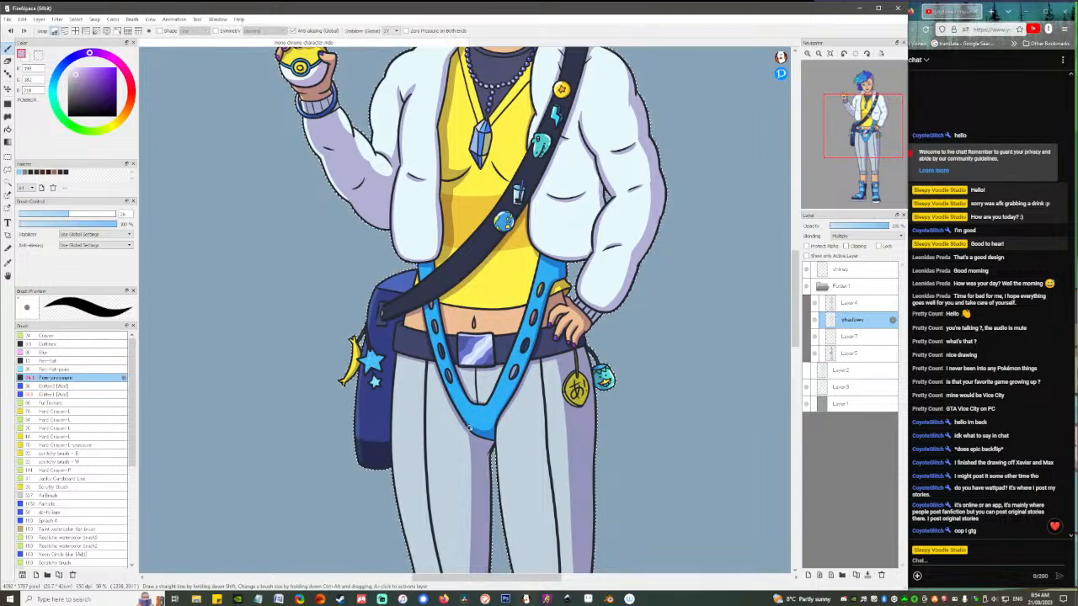
{"action": "left_click_drag", "start_coordinate": [469, 428], "coordinate": [486, 340]}
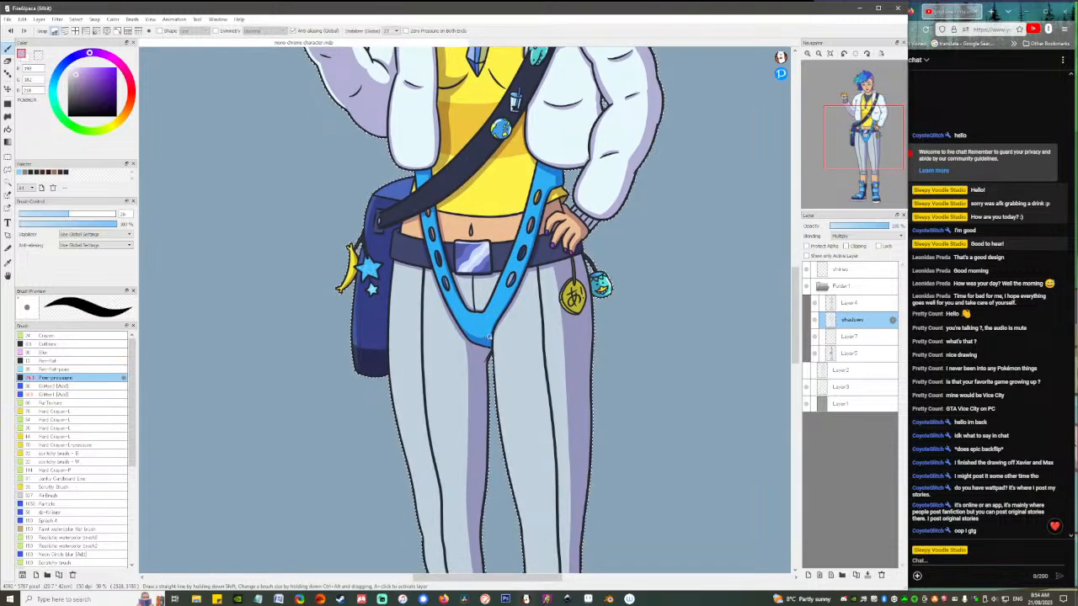
{"action": "left_click_drag", "start_coordinate": [527, 235], "coordinate": [533, 367]}
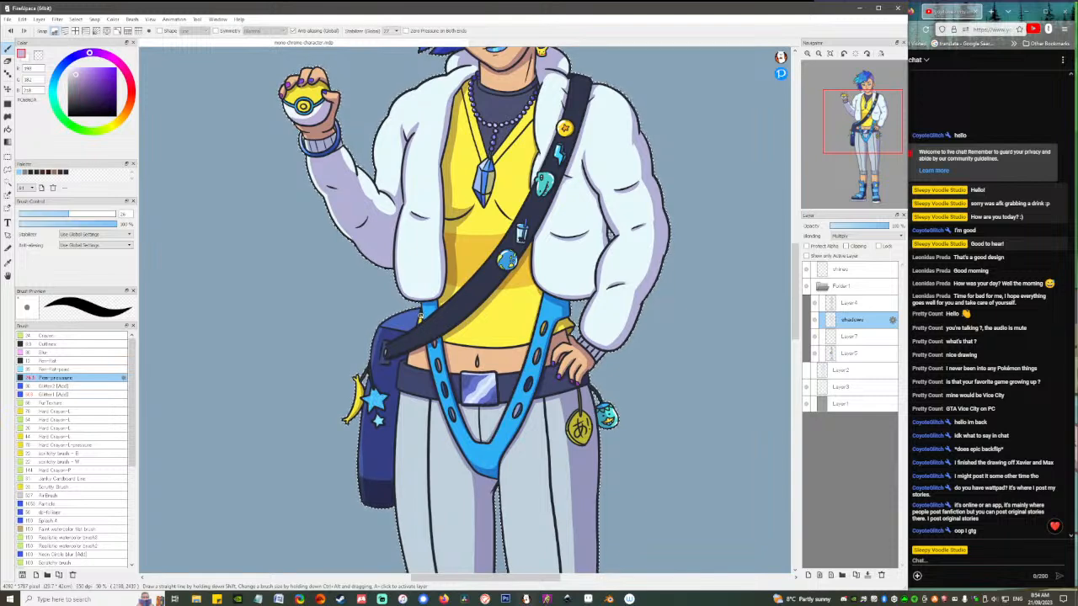
{"action": "left_click_drag", "start_coordinate": [429, 450], "coordinate": [450, 426]}
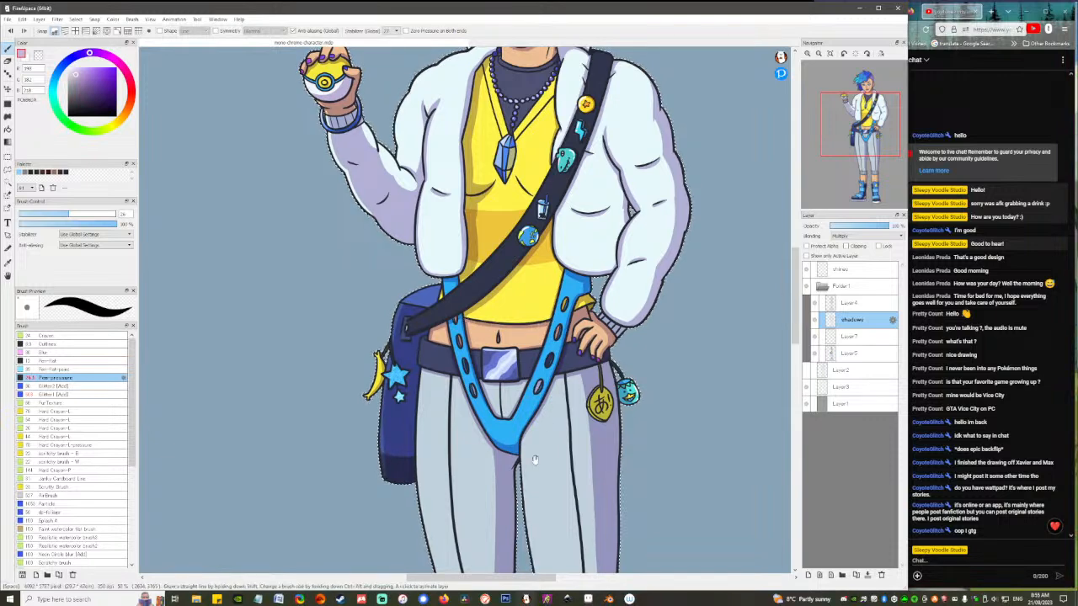
{"action": "scroll", "coordinate": [447, 232], "scroll_direction": "down", "scroll_amount": 5}
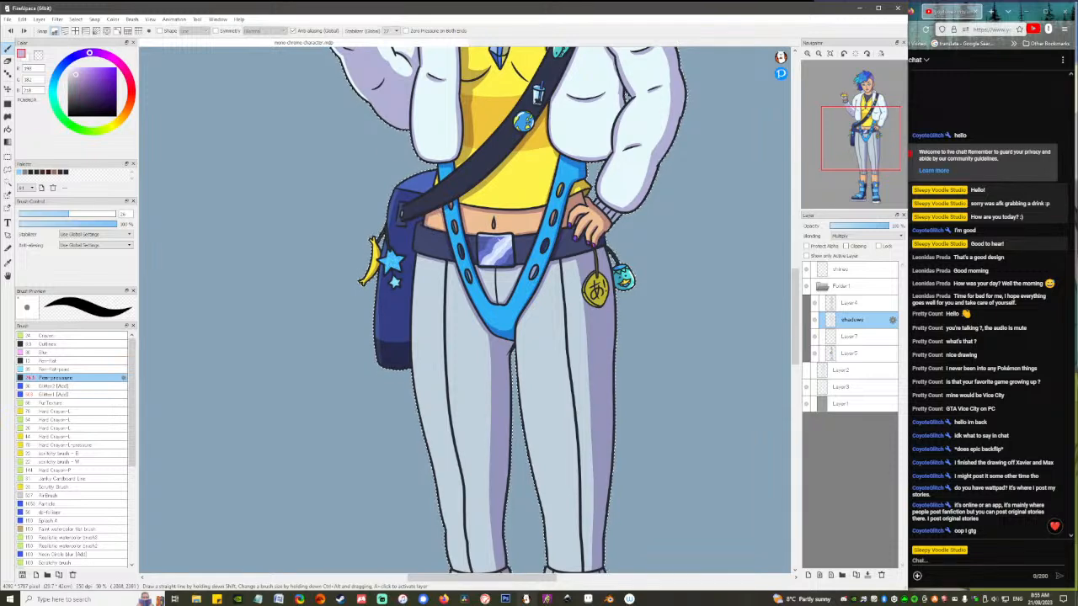
{"action": "scroll", "coordinate": [410, 216], "scroll_direction": "up", "scroll_amount": 2}
{"action": "scroll", "coordinate": [410, 216], "scroll_direction": "up", "scroll_amount": 2}
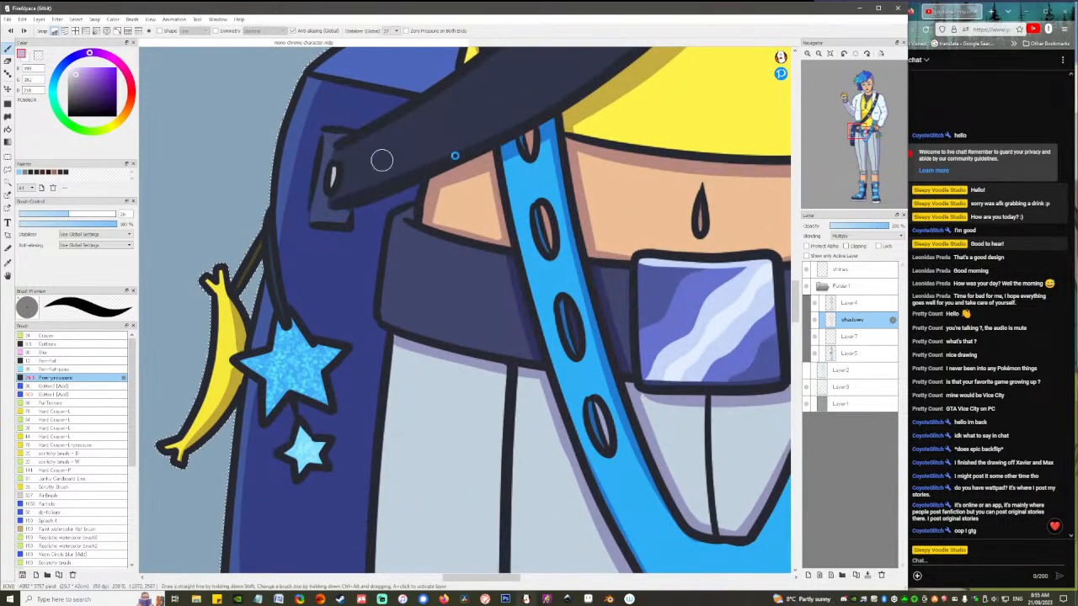
Paint a narrow shadow down the outer edge of the trouser leg below the shoulder bag, undoing and redrawing an unwanted stroke.
{"action": "left_click", "coordinate": [45, 214]}
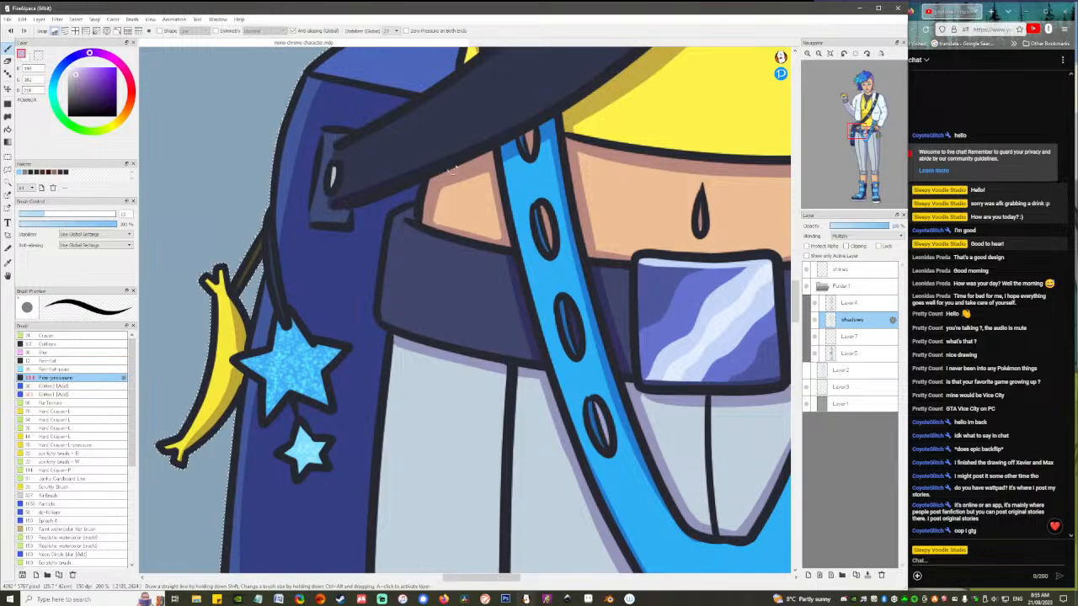
{"action": "scroll", "coordinate": [530, 337], "scroll_direction": "down", "scroll_amount": 2}
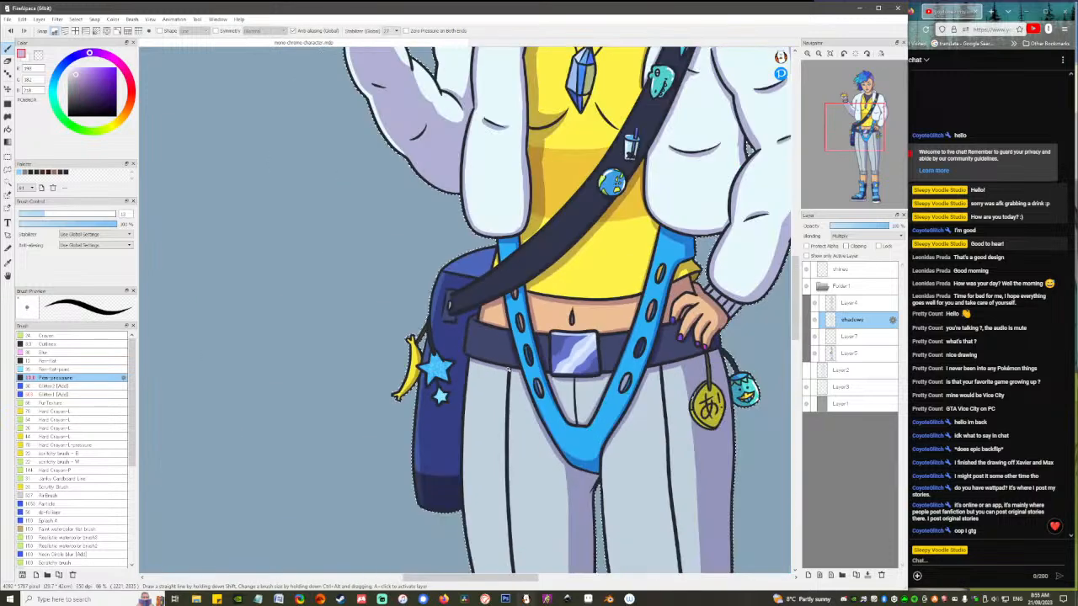
{"action": "scroll", "coordinate": [509, 369], "scroll_direction": "down", "scroll_amount": 1}
{"action": "left_click_drag", "start_coordinate": [482, 367], "coordinate": [441, 138]}
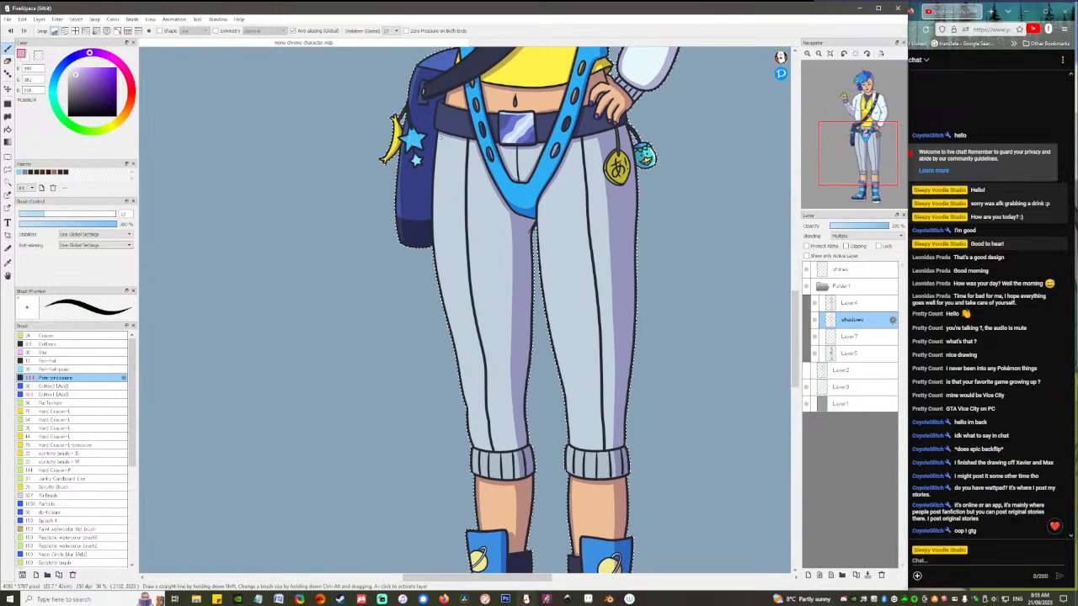
{"action": "mouse_move", "coordinate": [69, 215]}
{"action": "left_mouse_down"}
{"action": "mouse_move", "coordinate": [89, 216]}
{"action": "mouse_move", "coordinate": [71, 217]}
{"action": "left_mouse_up"}
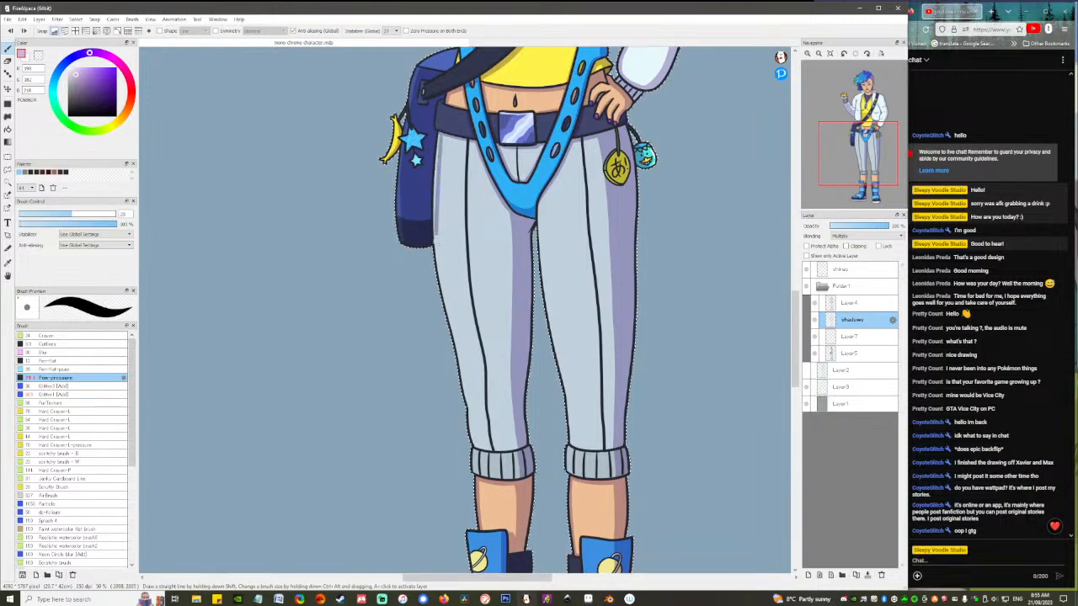
{"action": "left_click_drag", "start_coordinate": [436, 241], "coordinate": [438, 263]}
{"action": "key", "text": "ctrl+z"}
{"action": "left_click_drag", "start_coordinate": [441, 133], "coordinate": [440, 235]}
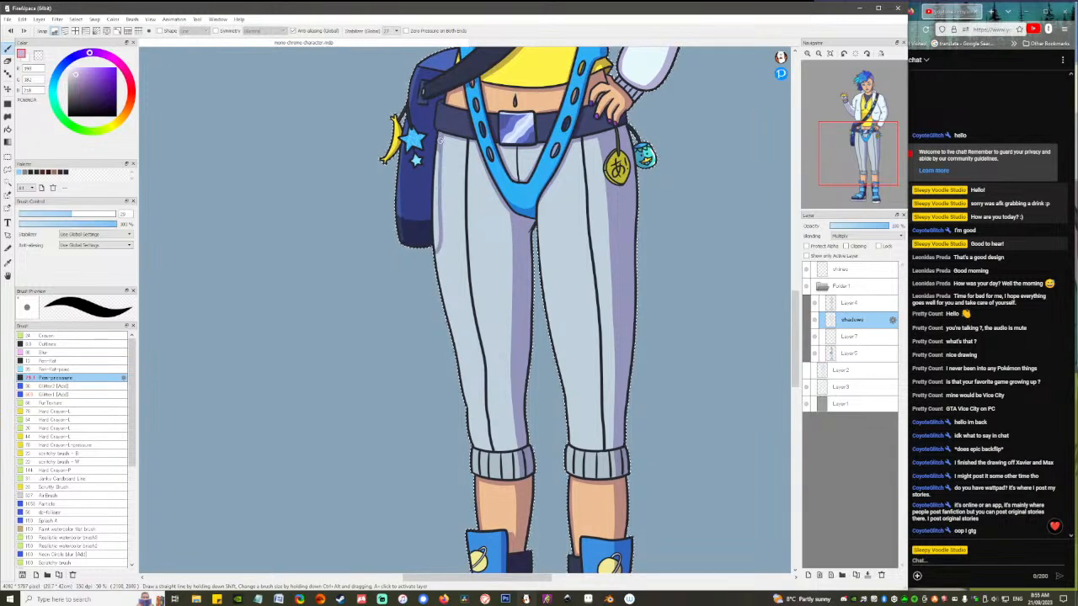
{"action": "left_click_drag", "start_coordinate": [440, 138], "coordinate": [437, 185]}
{"action": "mouse_move", "coordinate": [438, 145]}
{"action": "left_mouse_down"}
{"action": "mouse_move", "coordinate": [435, 210]}
{"action": "mouse_move", "coordinate": [435, 193]}
{"action": "left_mouse_up"}
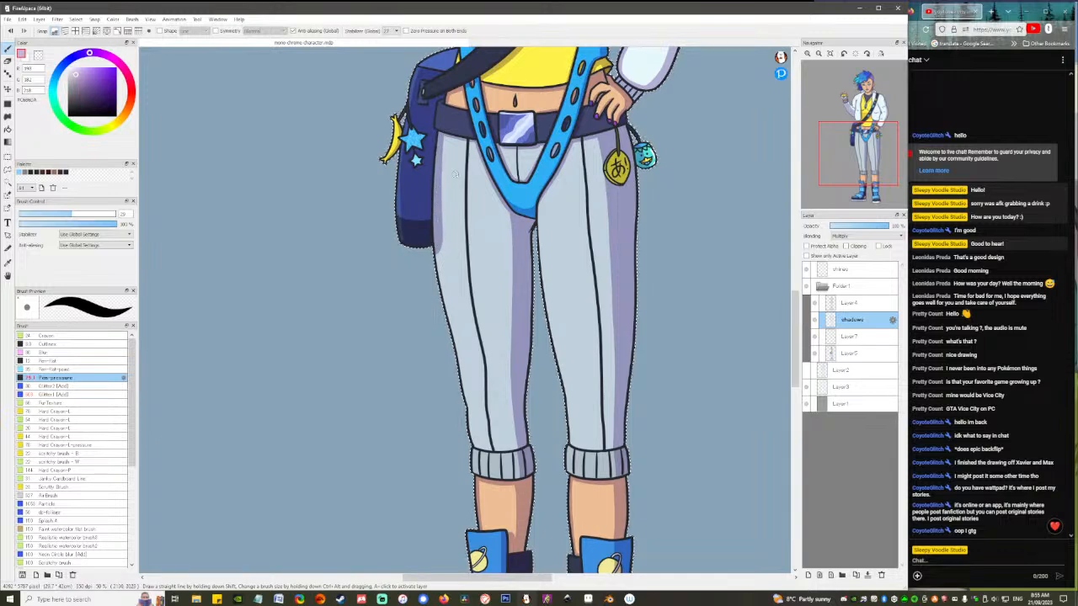
{"action": "left_click_drag", "start_coordinate": [437, 245], "coordinate": [441, 290]}
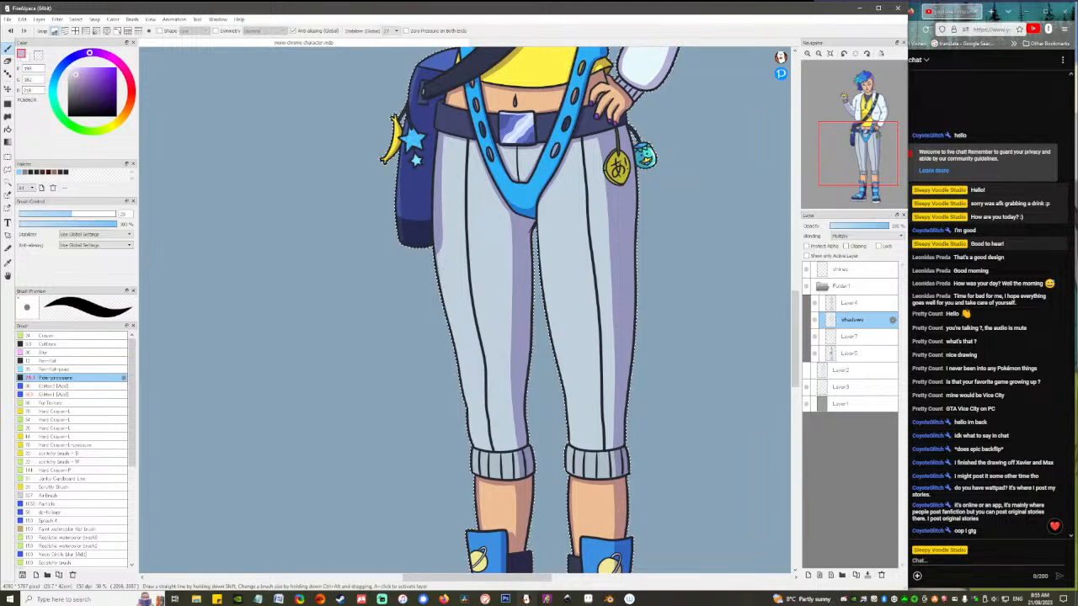
{"action": "left_click_drag", "start_coordinate": [437, 253], "coordinate": [444, 309]}
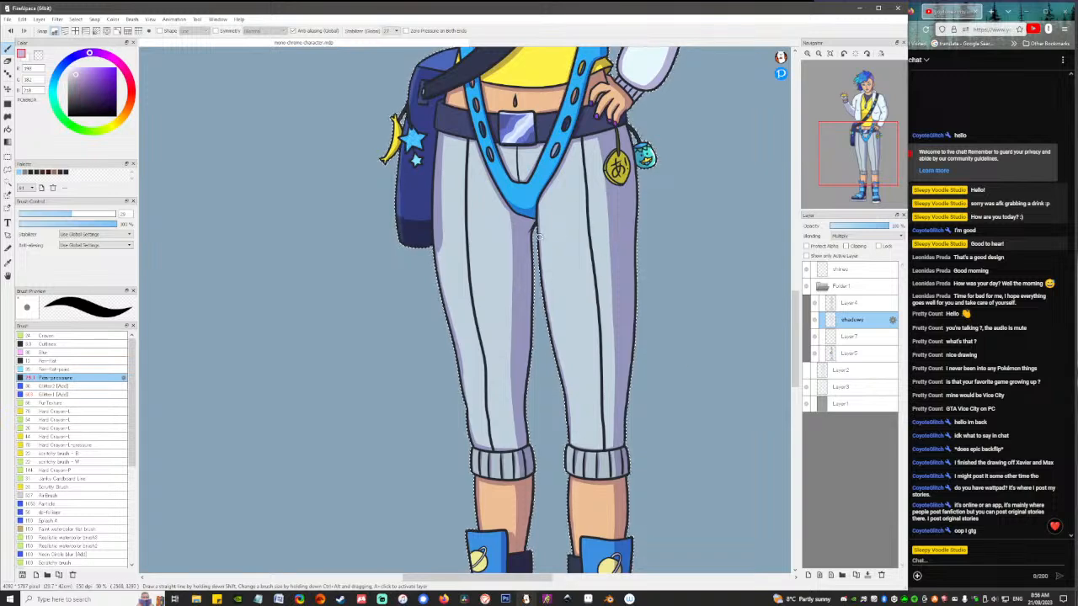
Try inner-thigh shadow strokes on the other trouser leg, undo unwanted ones, and shade the fold above the cuff on the bag side.
{"action": "left_click_drag", "start_coordinate": [555, 196], "coordinate": [566, 295]}
{"action": "left_click_drag", "start_coordinate": [580, 203], "coordinate": [557, 207]}
{"action": "mouse_move", "coordinate": [584, 354]}
{"action": "left_mouse_down"}
{"action": "mouse_move", "coordinate": [582, 385]}
{"action": "mouse_move", "coordinate": [594, 398]}
{"action": "mouse_move", "coordinate": [585, 355]}
{"action": "left_mouse_up"}
{"action": "key", "text": "ctrl+z"}
{"action": "key", "text": "ctrl+z"}
{"action": "left_click_drag", "start_coordinate": [526, 420], "coordinate": [510, 264]}
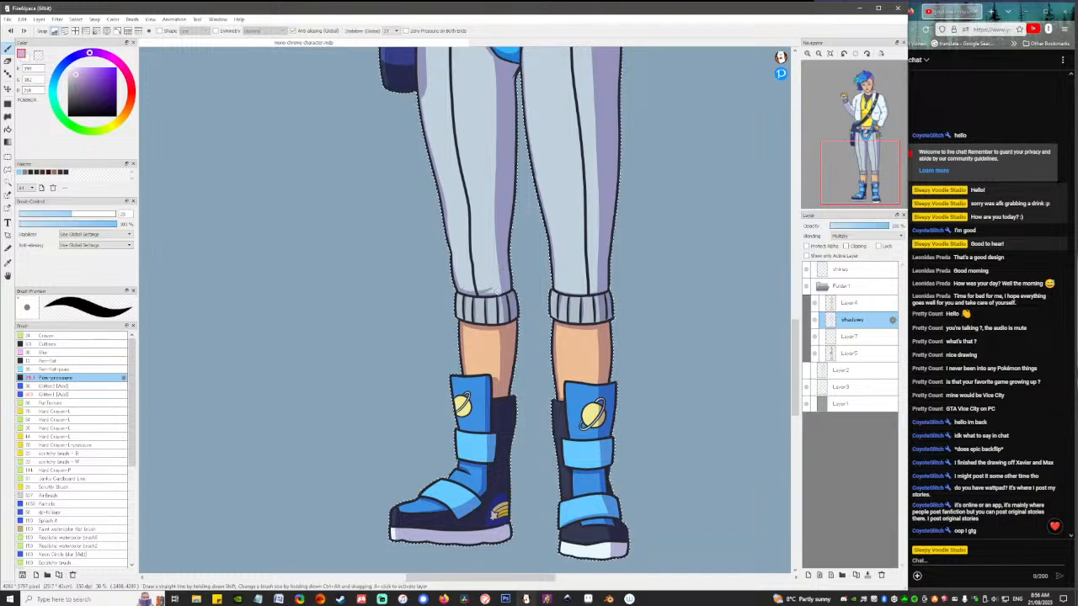
{"action": "left_click_drag", "start_coordinate": [463, 291], "coordinate": [489, 291]}
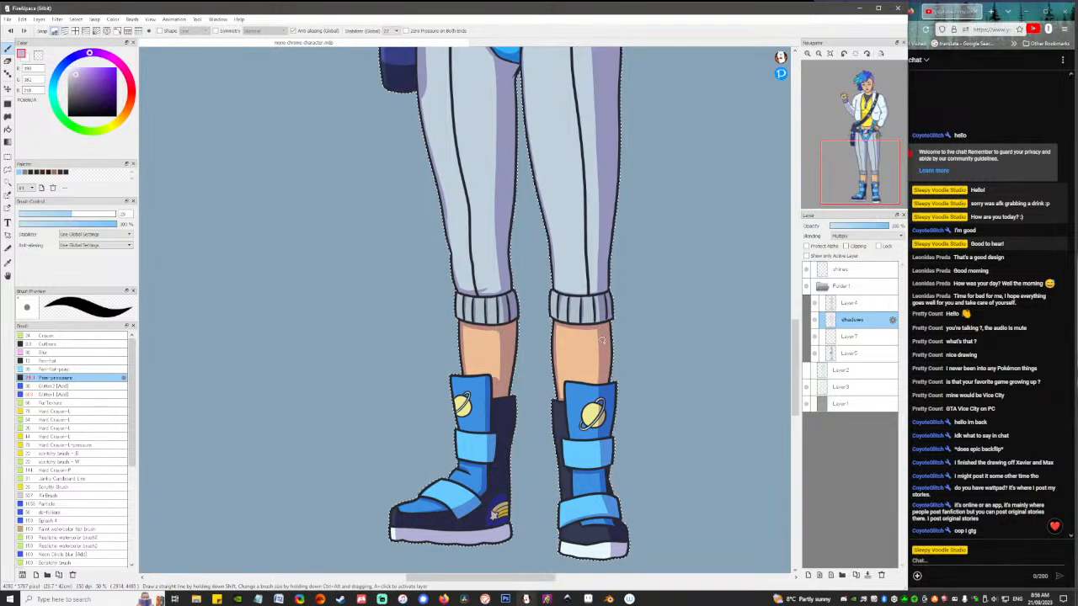
{"action": "scroll", "coordinate": [602, 339], "scroll_direction": "down", "scroll_amount": 2}
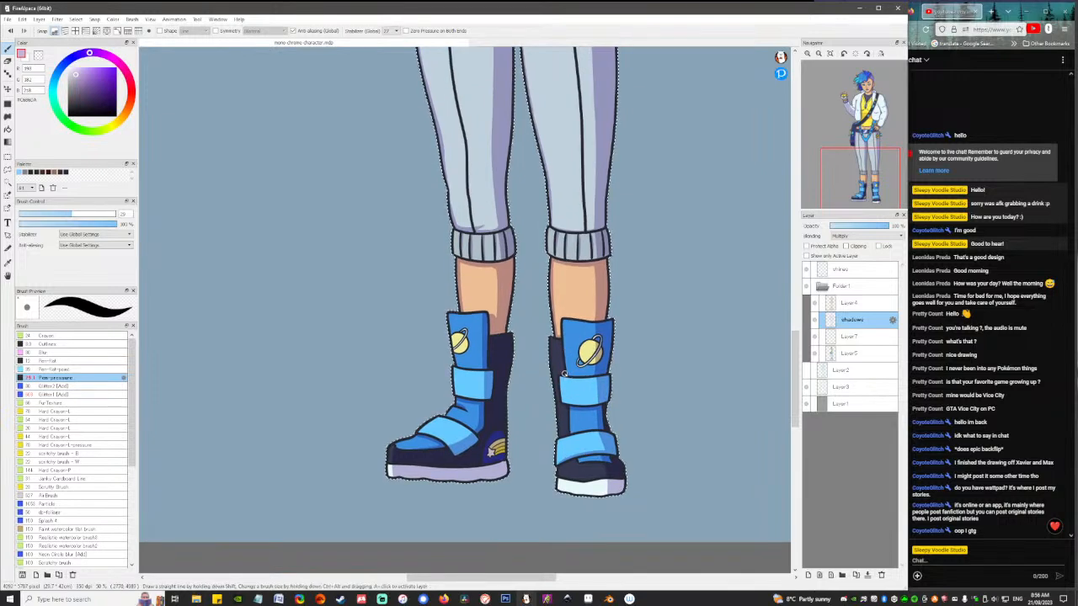
{"action": "key", "text": "ctrl+d"}
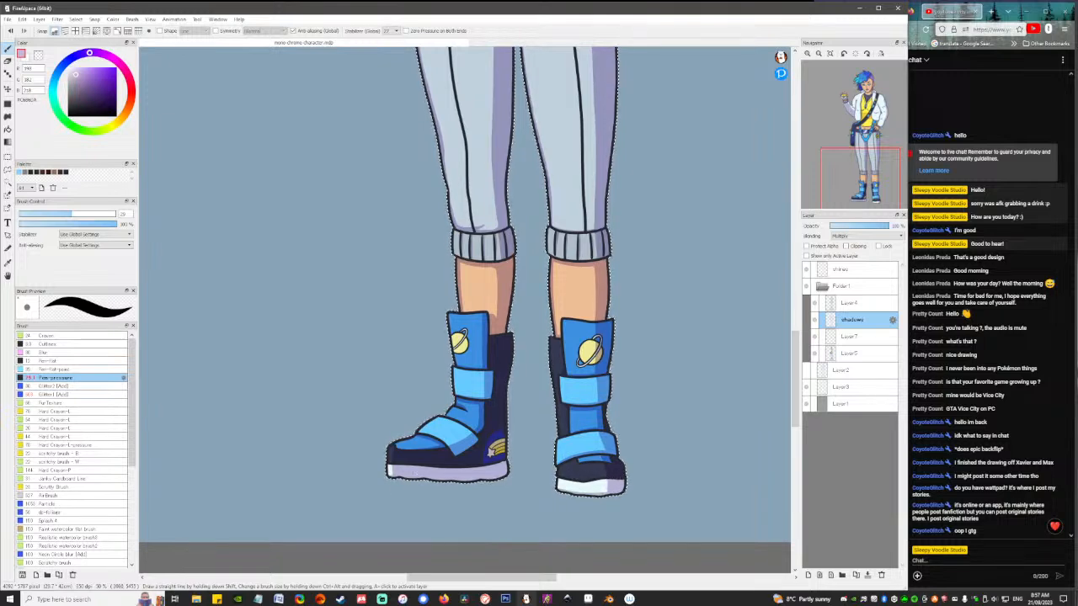
Paint the crystal pendant's cast shadow on the yellow shirt along the crystal's lower edge.
{"action": "scroll", "coordinate": [491, 452], "scroll_direction": "up", "scroll_amount": 8}
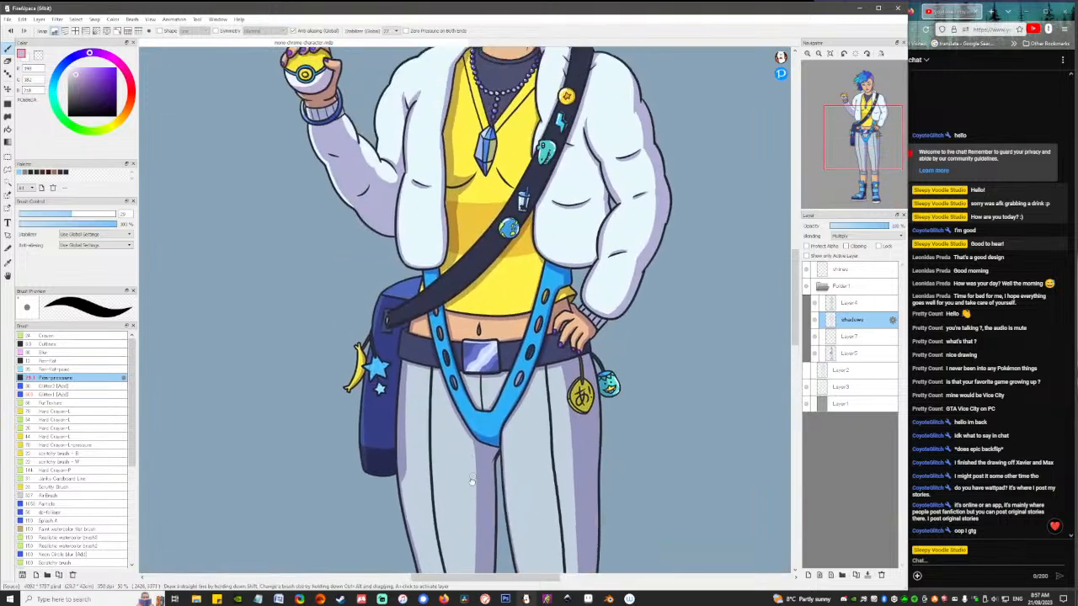
{"action": "scroll", "coordinate": [471, 481], "scroll_direction": "up", "scroll_amount": 3}
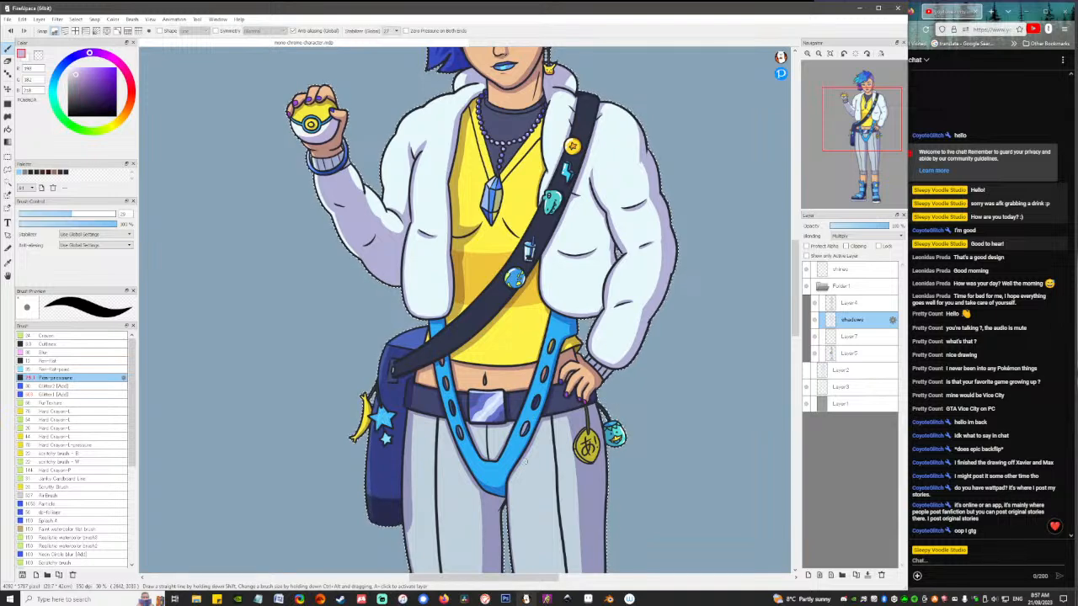
{"action": "mouse_move", "coordinate": [514, 433]}
{"action": "left_mouse_down"}
{"action": "mouse_move", "coordinate": [539, 258]}
{"action": "mouse_move", "coordinate": [523, 417]}
{"action": "left_mouse_up"}
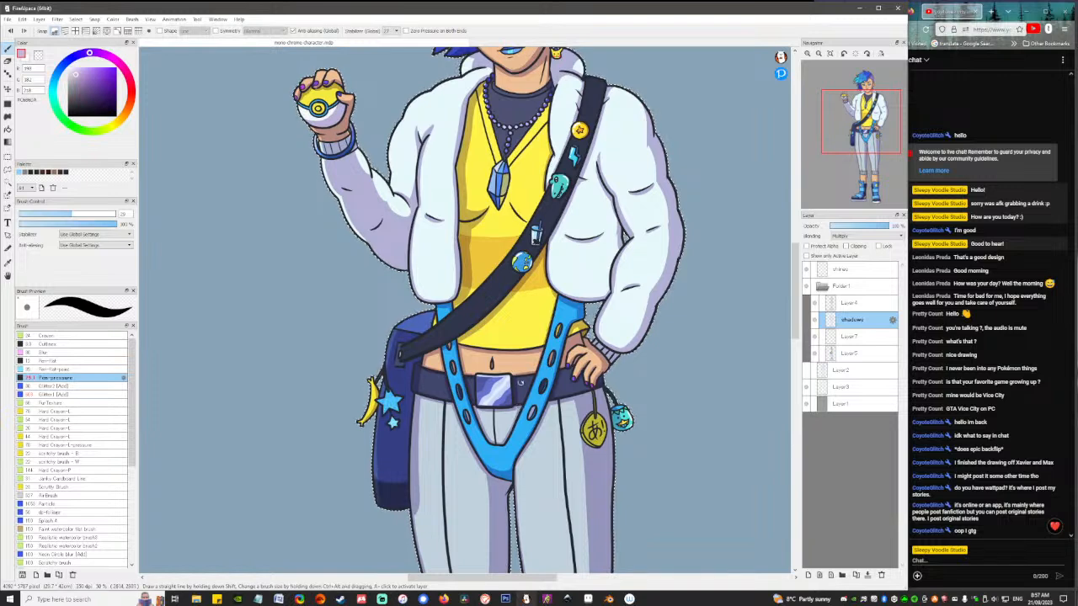
{"action": "scroll", "coordinate": [537, 396], "scroll_direction": "up", "scroll_amount": 2}
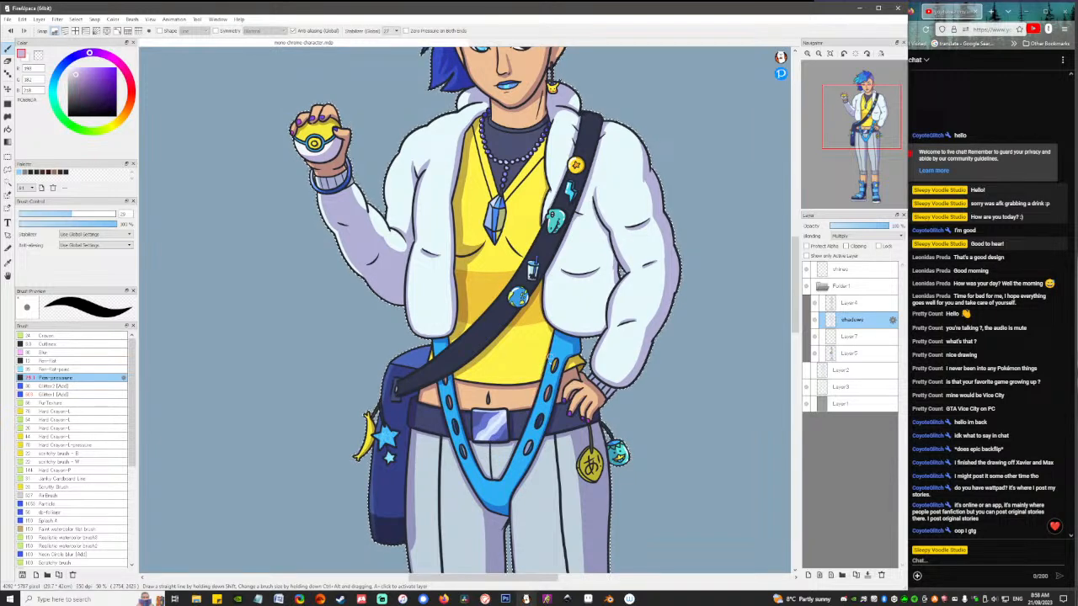
{"action": "scroll", "coordinate": [549, 358], "scroll_direction": "up", "scroll_amount": 4}
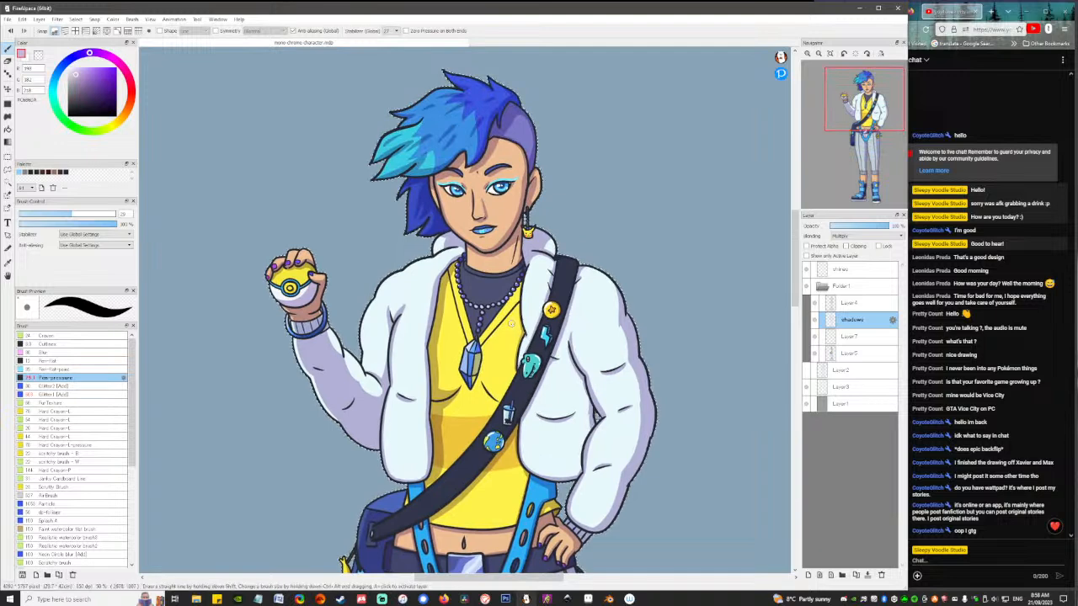
{"action": "scroll", "coordinate": [511, 324], "scroll_direction": "up", "scroll_amount": 2}
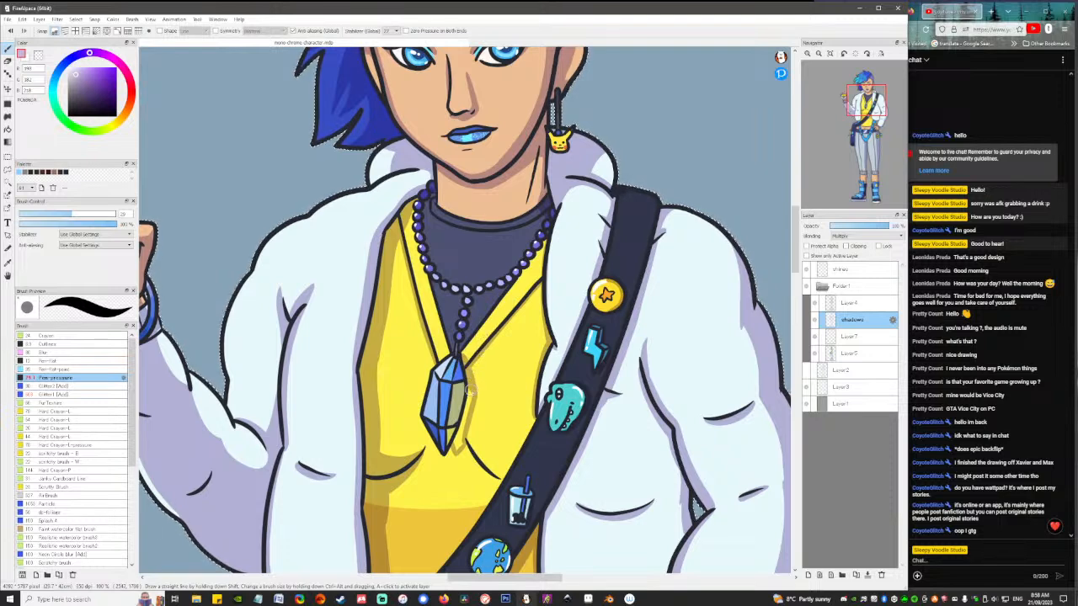
{"action": "left_click_drag", "start_coordinate": [469, 392], "coordinate": [458, 448]}
Examine the shading on the torso, strap badges, waist, face and hair, ending with the whole figure.
{"action": "left_click_drag", "start_coordinate": [514, 465], "coordinate": [495, 357]}
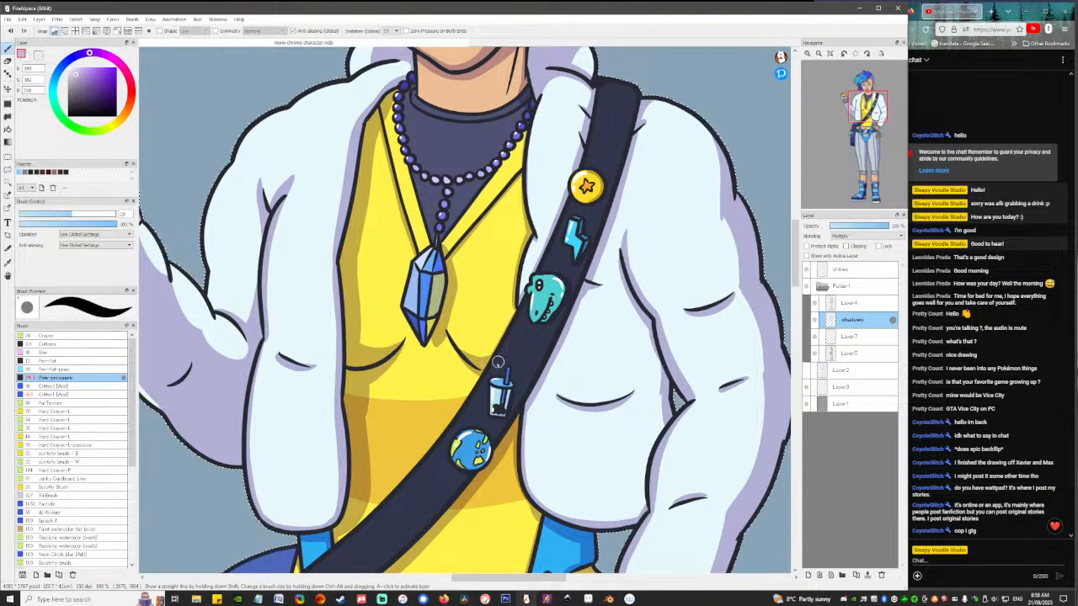
{"action": "left_click_drag", "start_coordinate": [480, 452], "coordinate": [493, 337]}
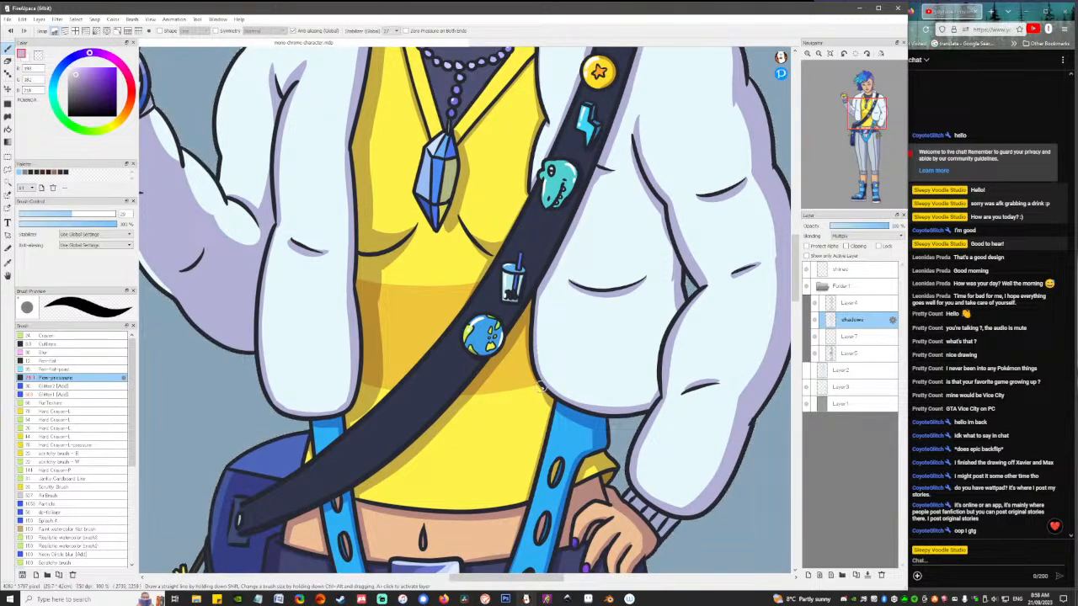
{"action": "left_click_drag", "start_coordinate": [521, 404], "coordinate": [534, 363]}
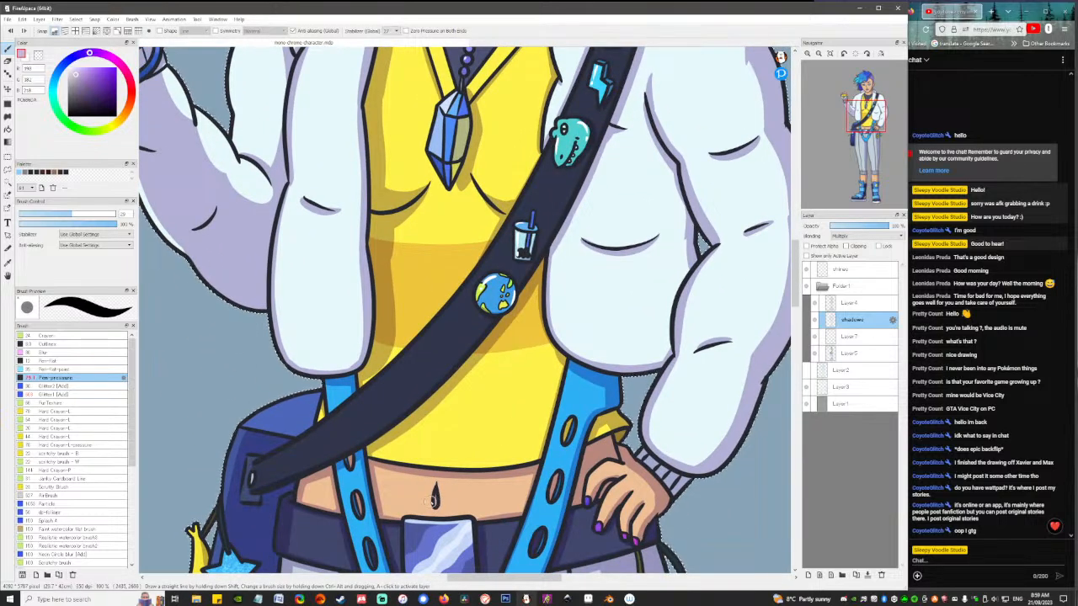
{"action": "scroll", "coordinate": [432, 501], "scroll_direction": "up", "scroll_amount": 5}
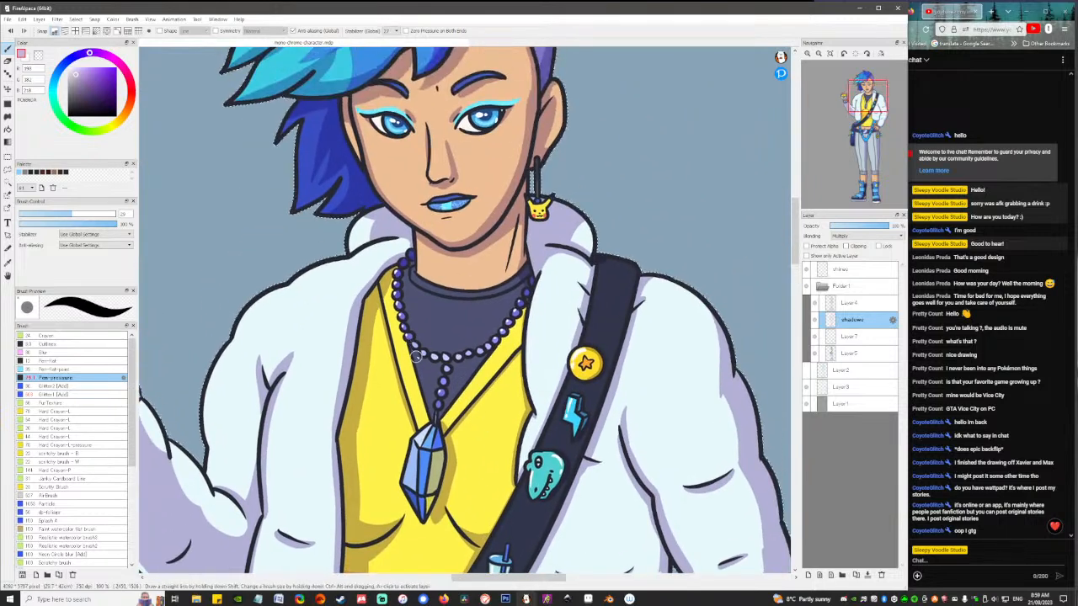
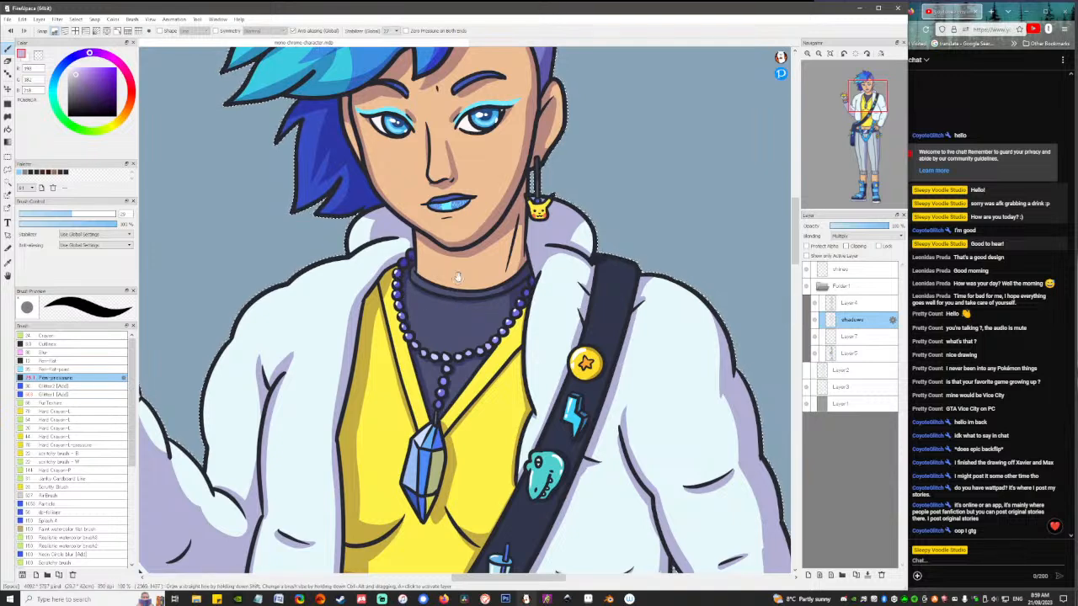
{"action": "left_click_drag", "start_coordinate": [457, 276], "coordinate": [469, 368]}
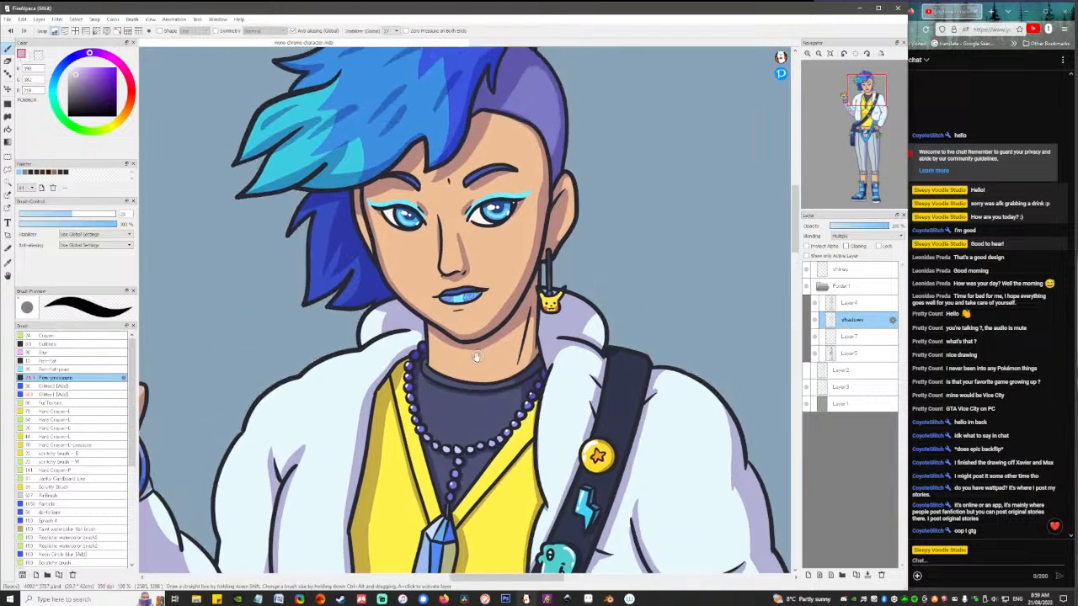
{"action": "left_click", "coordinate": [378, 308]}
{"action": "scroll", "coordinate": [599, 306], "scroll_direction": "down", "scroll_amount": 1}
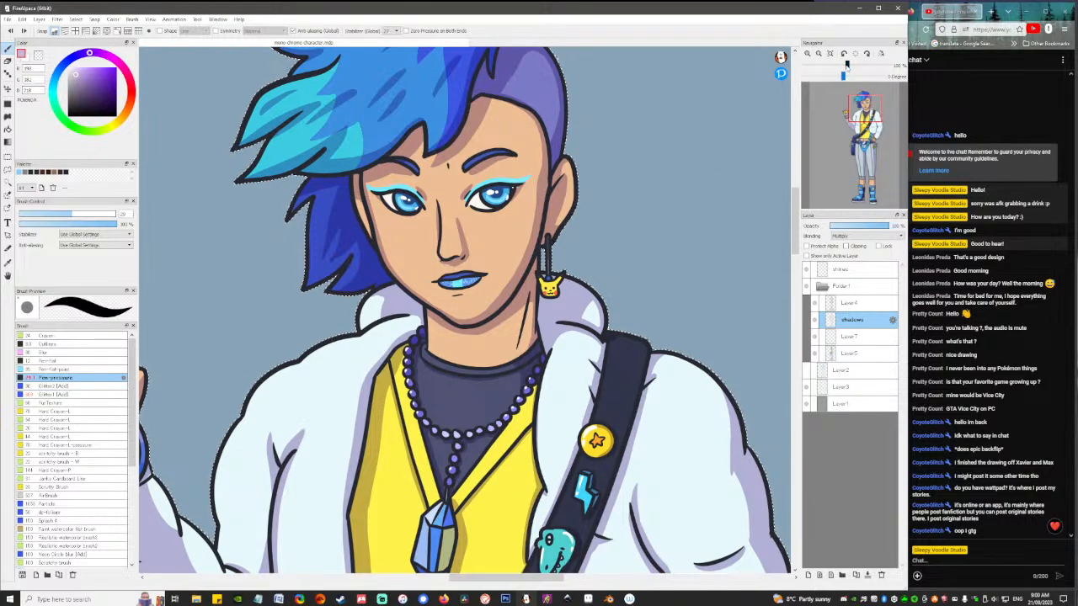
{"action": "left_click_drag", "start_coordinate": [843, 66], "coordinate": [806, 72]}
{"action": "left_click_drag", "start_coordinate": [511, 353], "coordinate": [528, 187]}
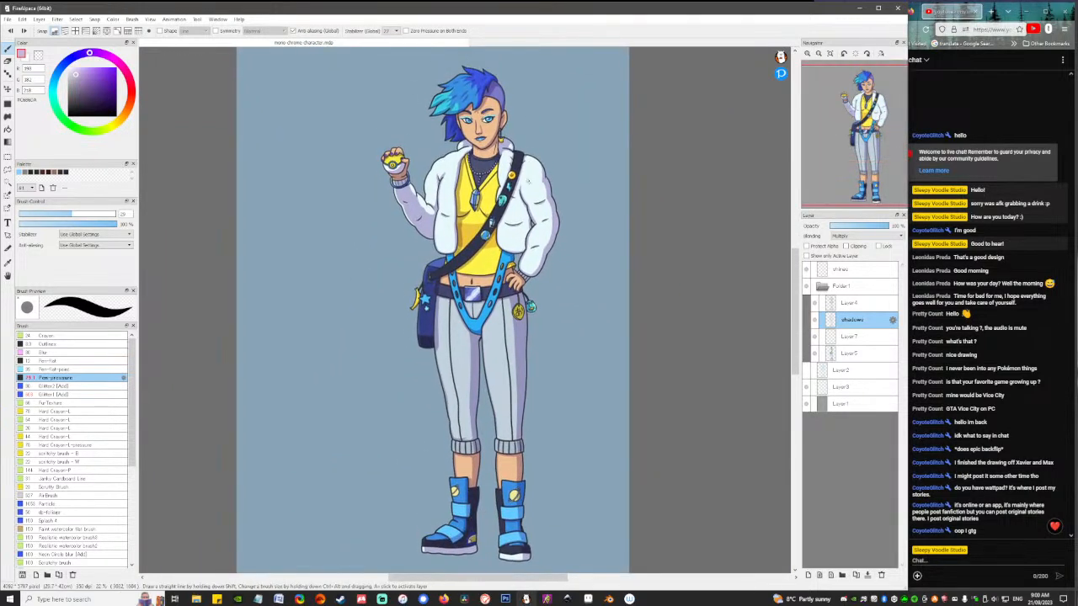
Clear the silhouette selection and touch up the shadows on the lower strap and toe of the front-facing boot.
{"action": "key", "text": "ctrl+d"}
{"action": "mouse_move", "coordinate": [824, 61]}
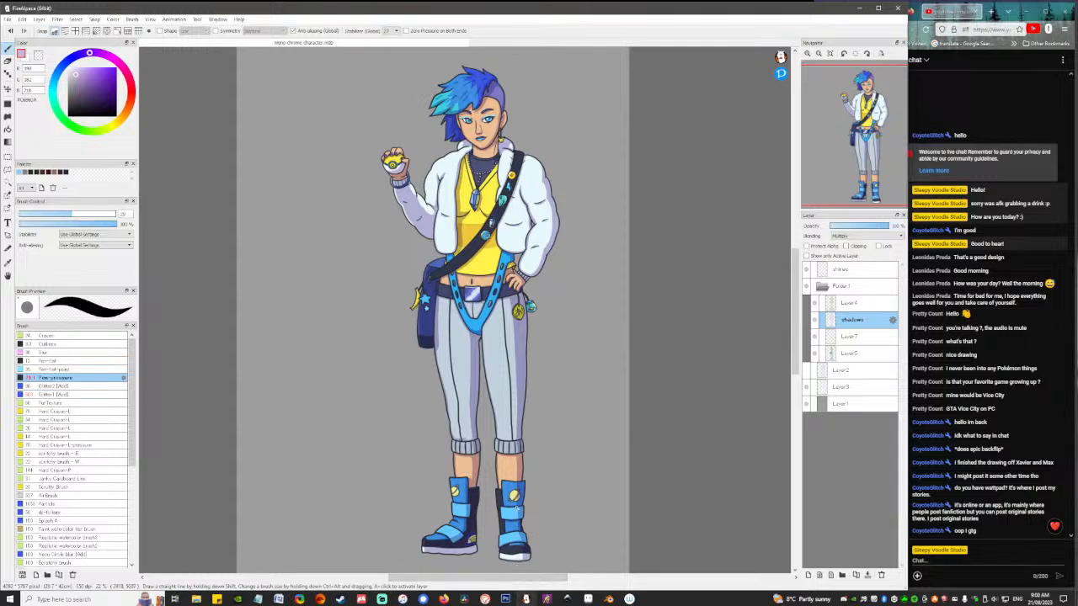
{"action": "scroll", "coordinate": [516, 510], "scroll_direction": "up", "scroll_amount": 5}
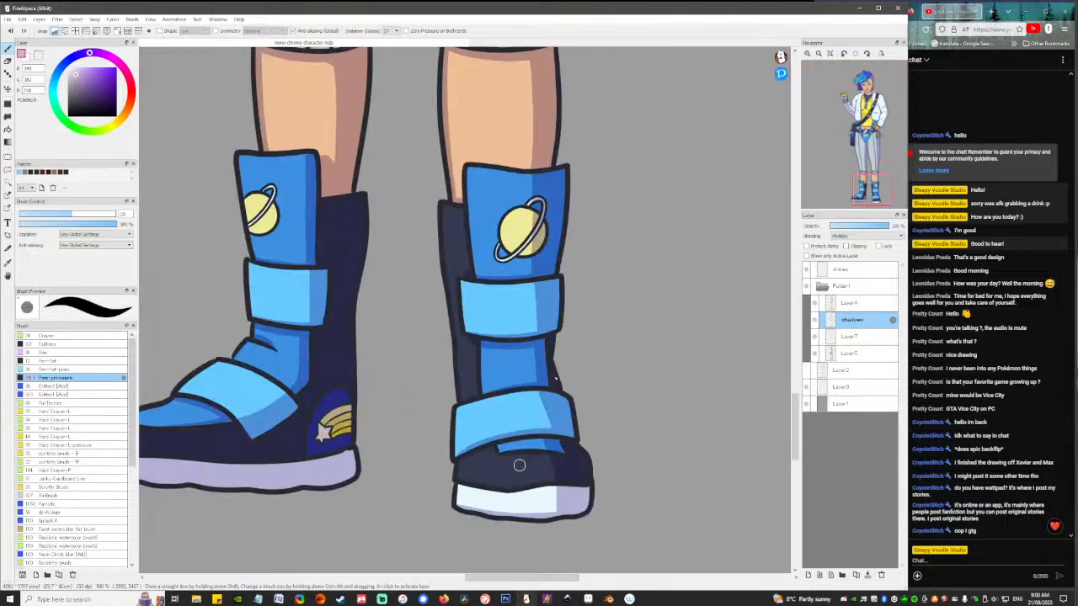
{"action": "left_click_drag", "start_coordinate": [454, 410], "coordinate": [464, 452]}
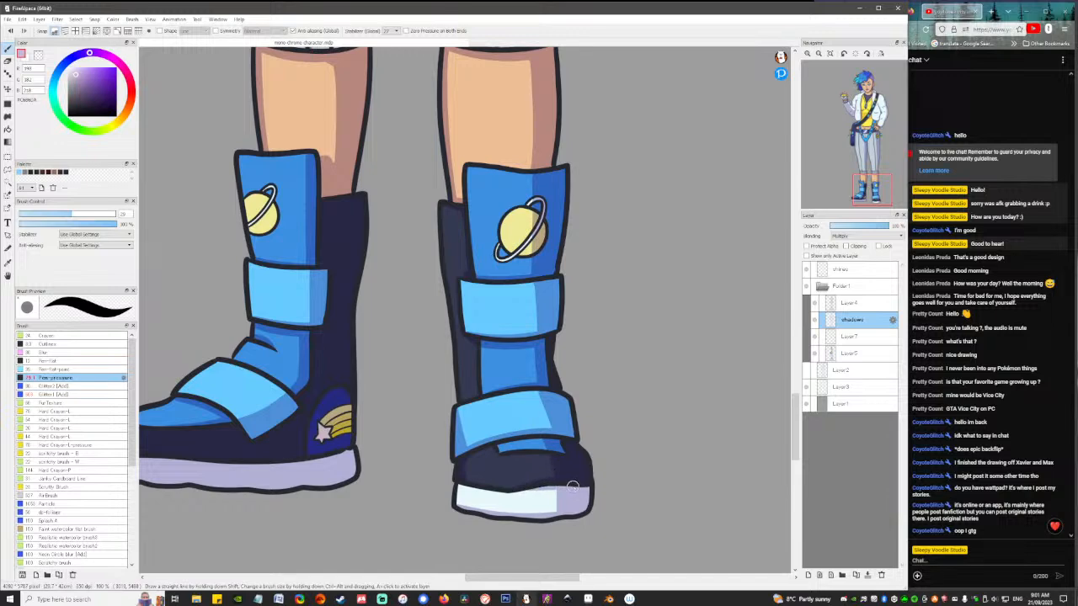
Review the shading over the whole figure from boots to hair, and activate the Bucket tool on the shadows layer.
{"action": "scroll", "coordinate": [572, 487], "scroll_direction": "down", "scroll_amount": 4}
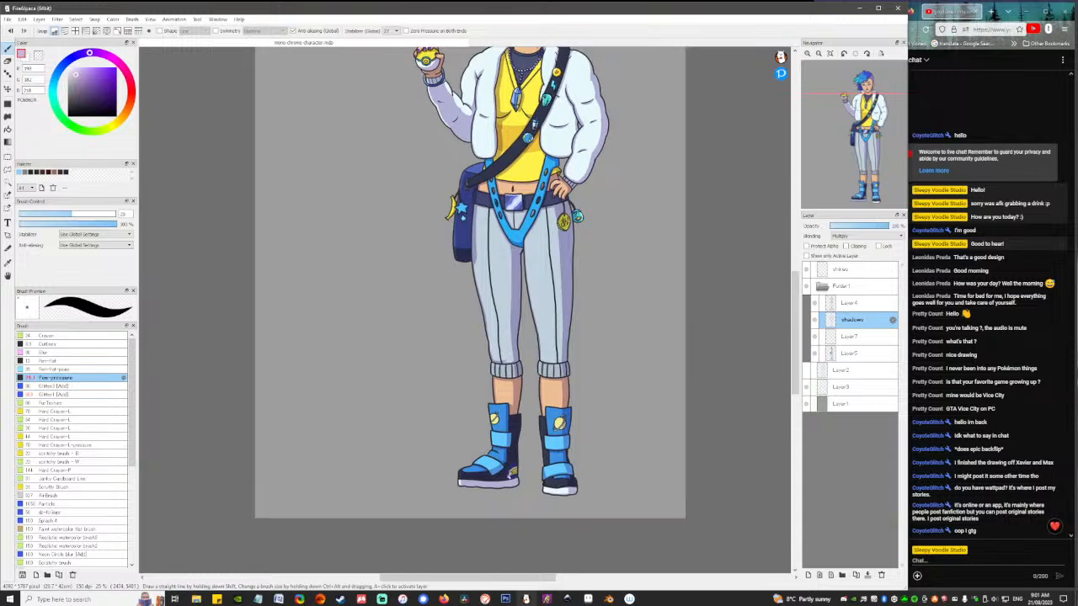
{"action": "left_click_drag", "start_coordinate": [539, 339], "coordinate": [528, 358]}
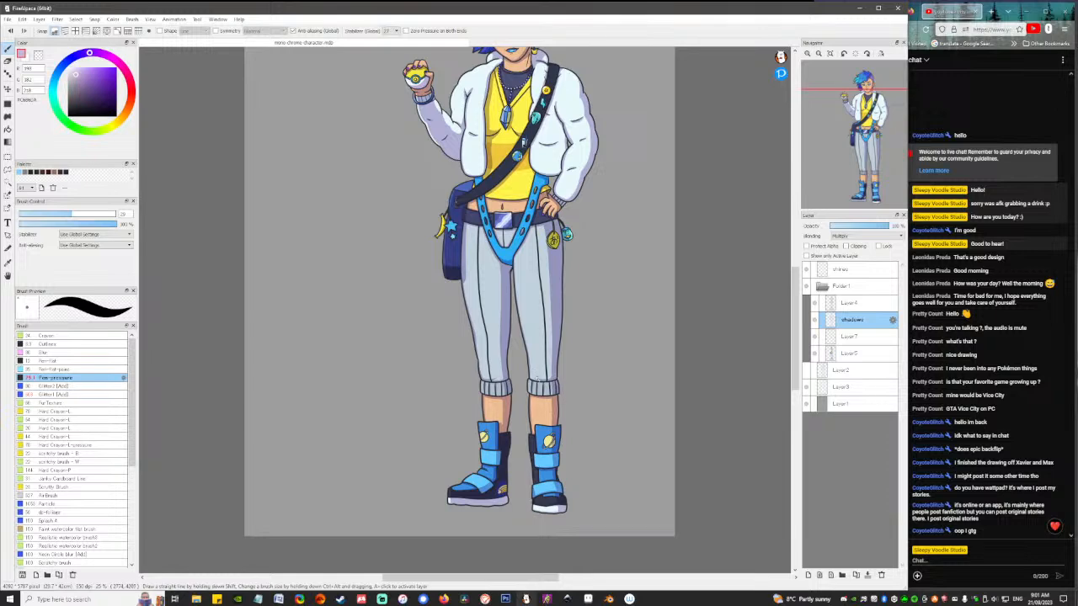
{"action": "left_click_drag", "start_coordinate": [537, 378], "coordinate": [514, 390]}
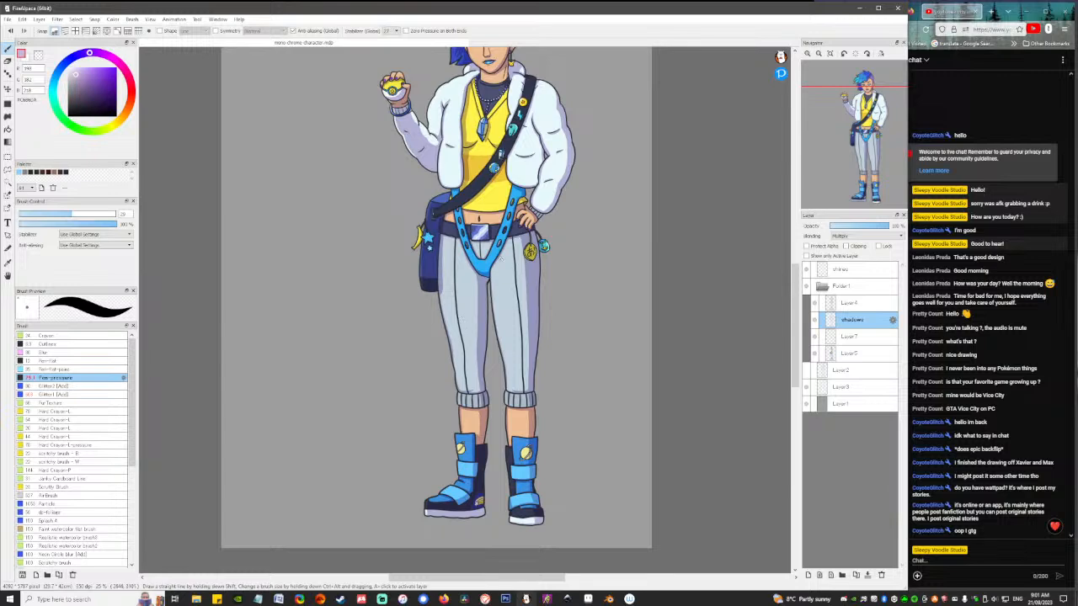
{"action": "left_click_drag", "start_coordinate": [525, 274], "coordinate": [520, 347]}
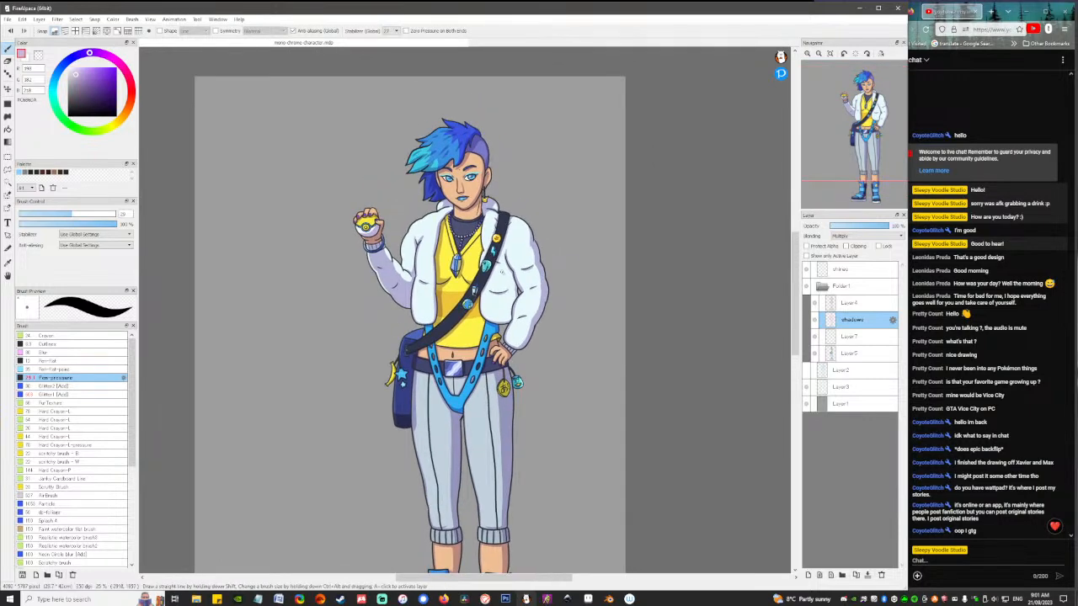
{"action": "scroll", "coordinate": [501, 280], "scroll_direction": "up", "scroll_amount": 2}
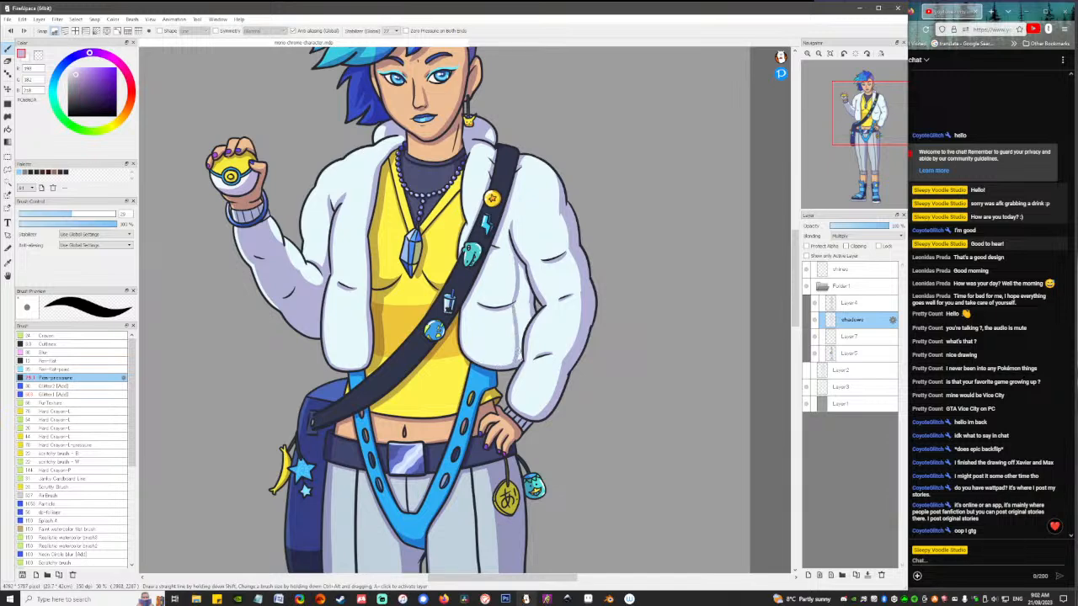
{"action": "key", "text": "g"}
{"action": "scroll", "coordinate": [547, 344], "scroll_direction": "down", "scroll_amount": 1}
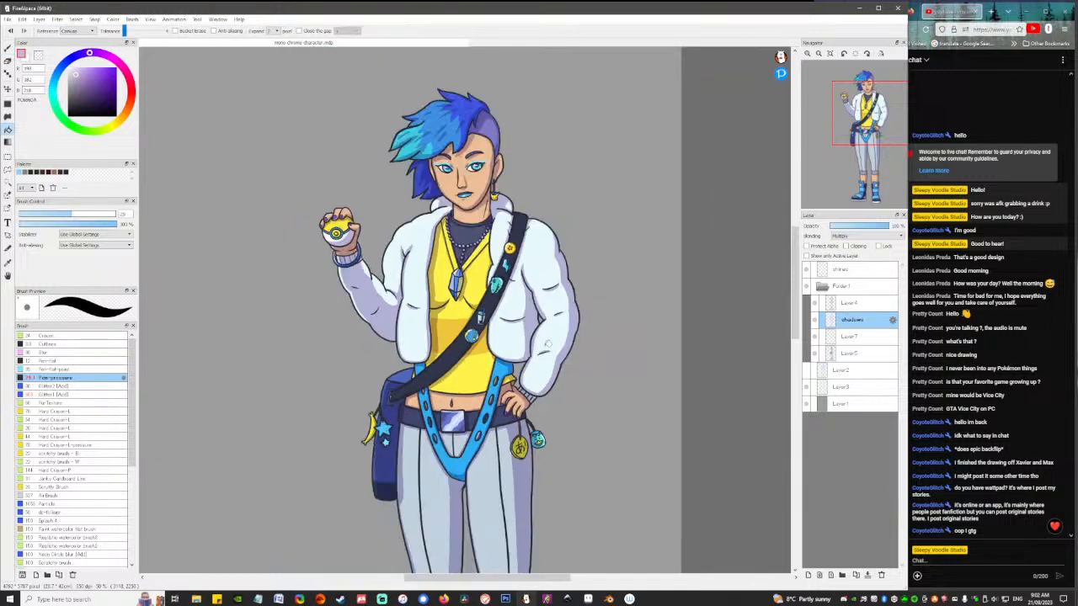
Examine the shadows over the whole figure, from the hair and jacket down to the trousers and boots.
{"action": "scroll", "coordinate": [547, 344], "scroll_direction": "down", "scroll_amount": 1}
{"action": "scroll", "coordinate": [546, 333], "scroll_direction": "down", "scroll_amount": 3}
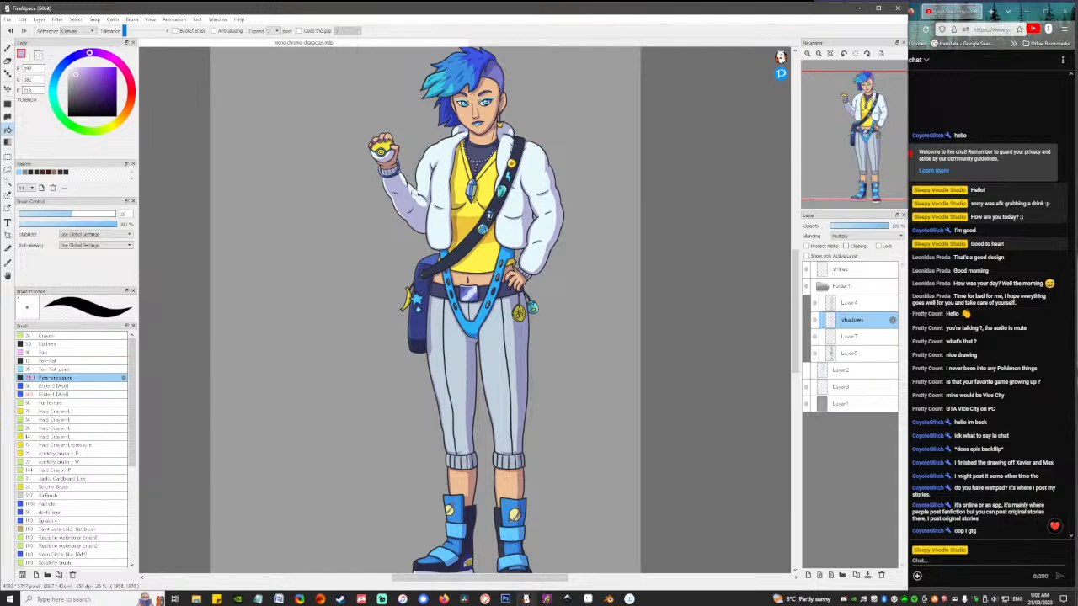
{"action": "key", "text": "b"}
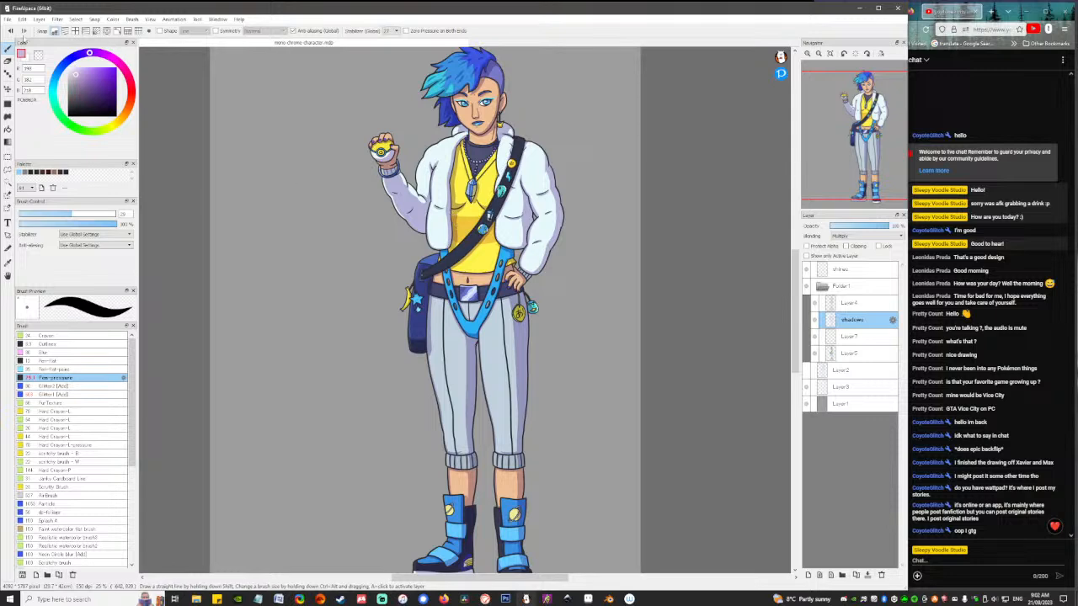
{"action": "key", "text": "e"}
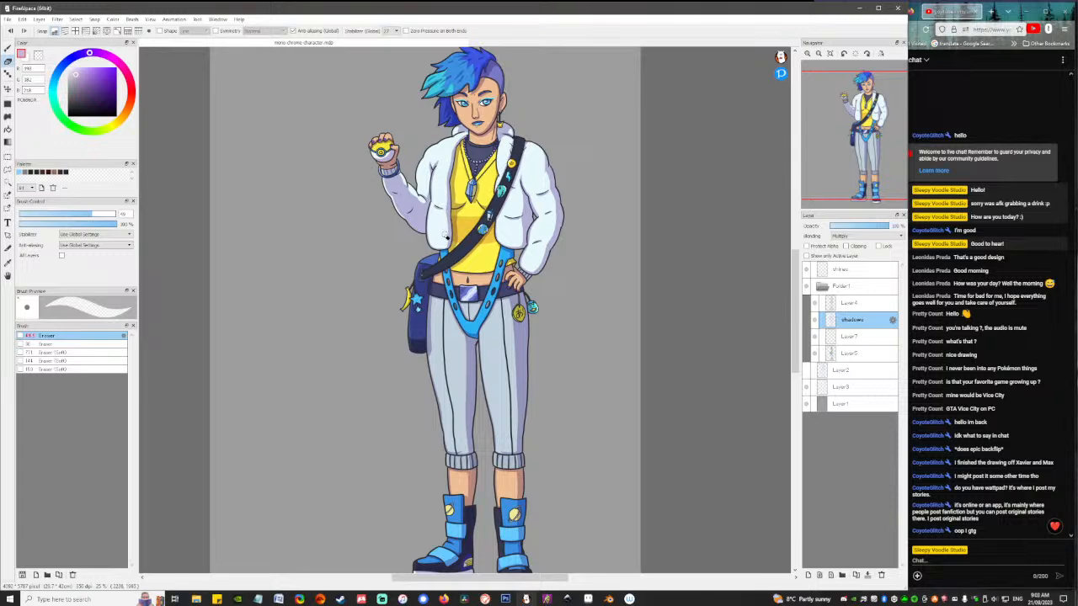
{"action": "key", "text": "b"}
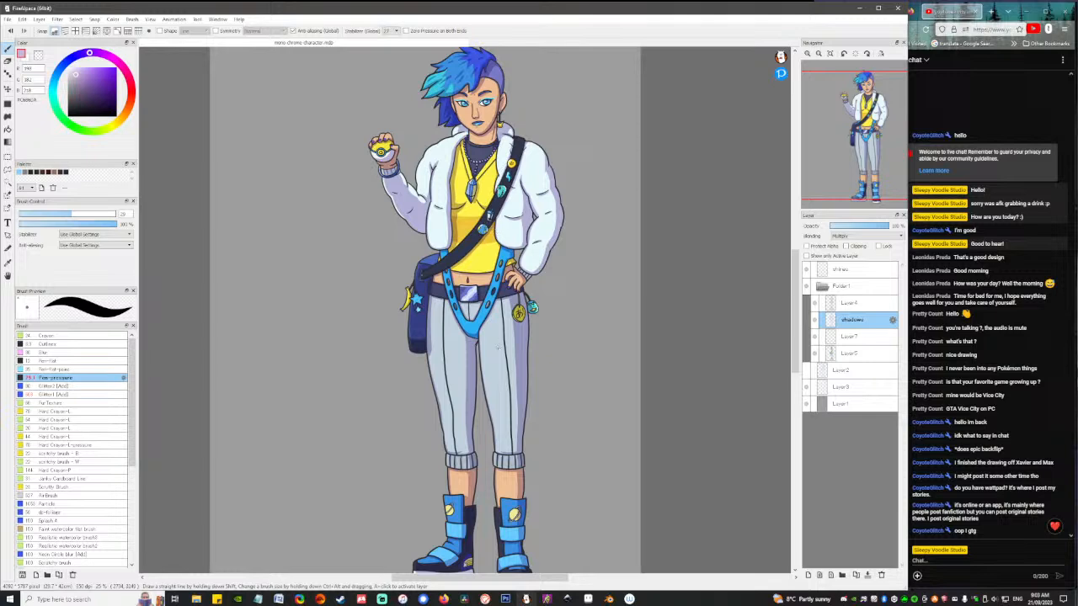
{"action": "mouse_move", "coordinate": [531, 394]}
{"action": "left_mouse_down"}
{"action": "mouse_move", "coordinate": [542, 352]}
{"action": "mouse_move", "coordinate": [531, 406]}
{"action": "left_mouse_up"}
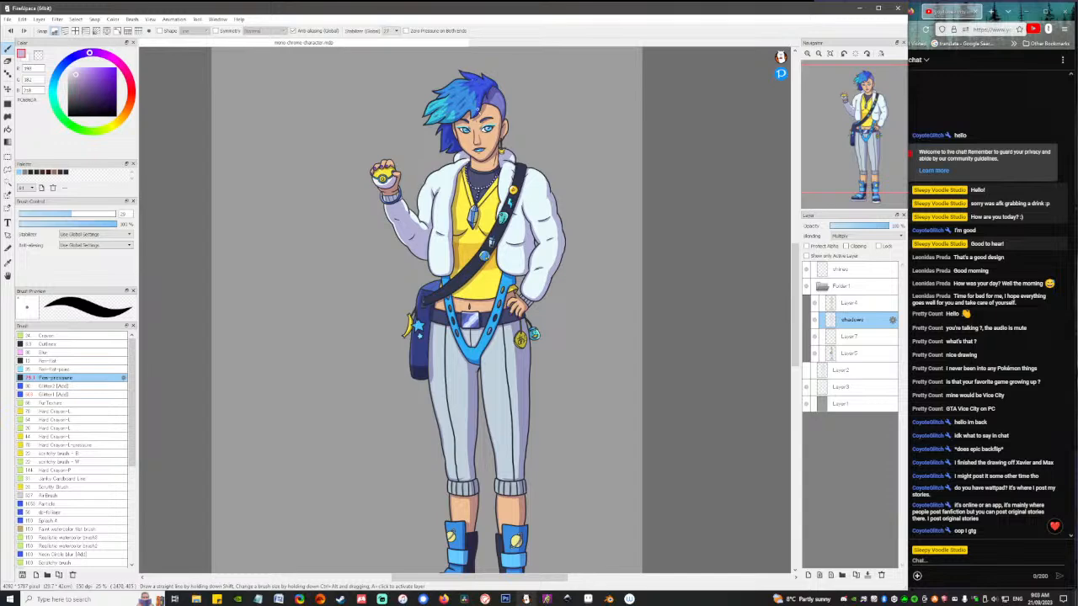
{"action": "scroll", "coordinate": [479, 321], "scroll_direction": "down", "scroll_amount": 2}
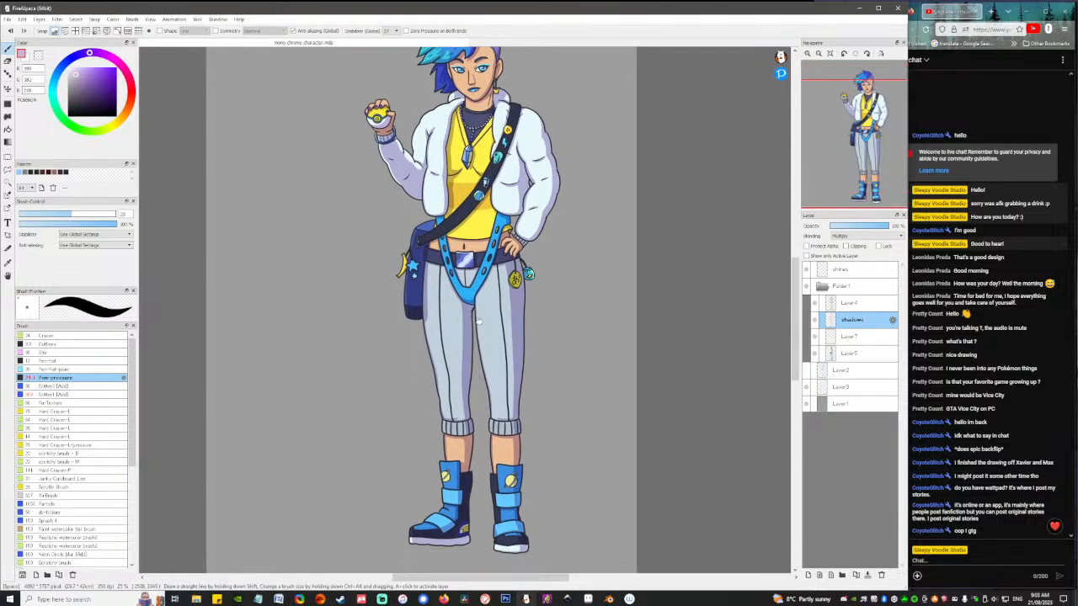
{"action": "left_click_drag", "start_coordinate": [479, 321], "coordinate": [486, 343]}
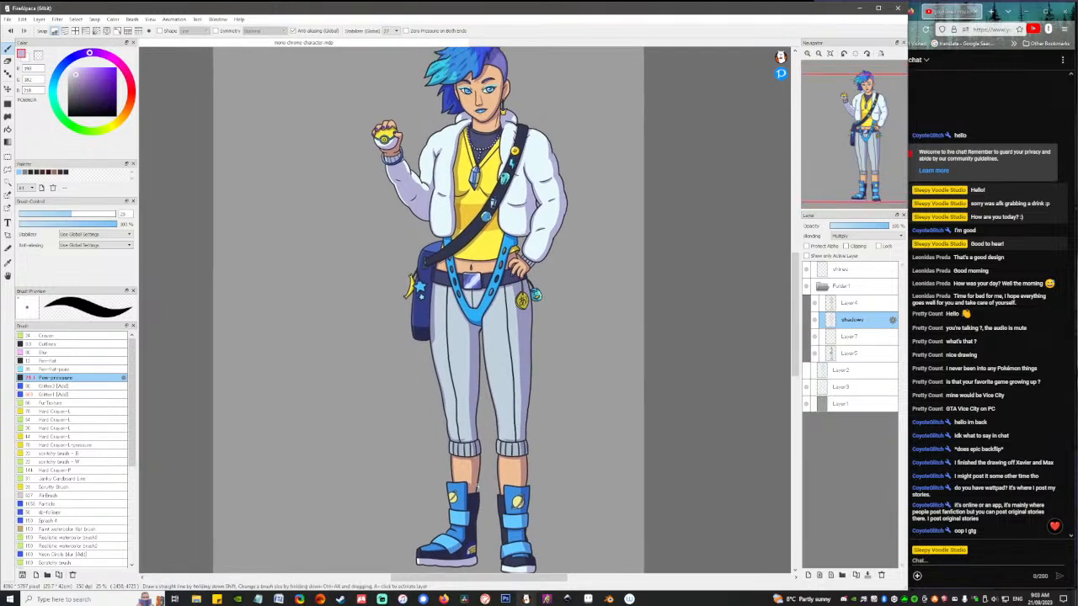
{"action": "left_click_drag", "start_coordinate": [460, 507], "coordinate": [465, 398]}
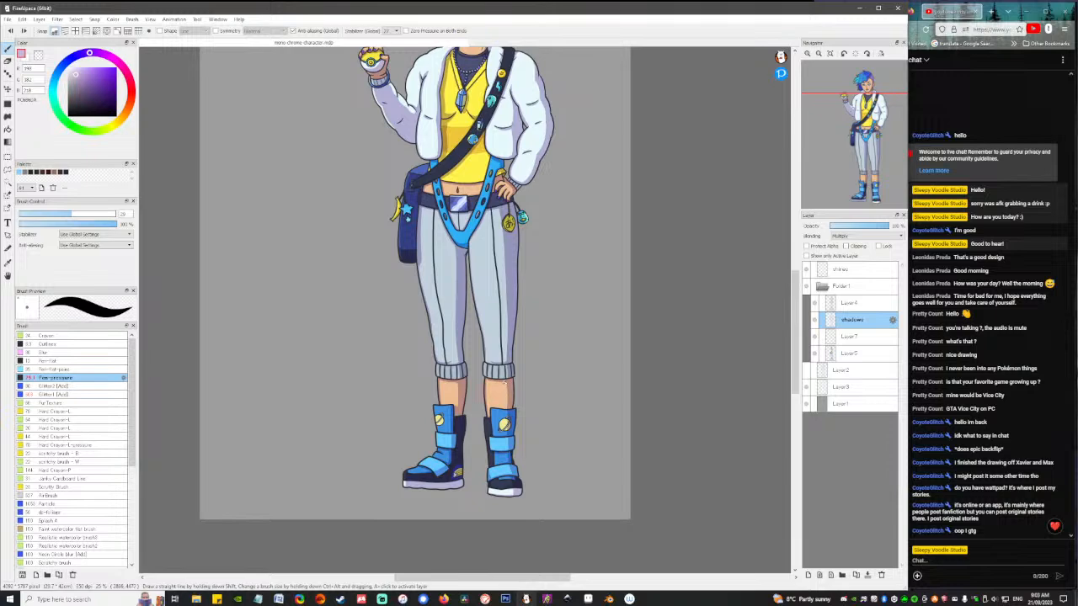
{"action": "mouse_move", "coordinate": [504, 383]}
{"action": "left_mouse_down"}
{"action": "mouse_move", "coordinate": [508, 411]}
{"action": "mouse_move", "coordinate": [507, 397]}
{"action": "left_mouse_up"}
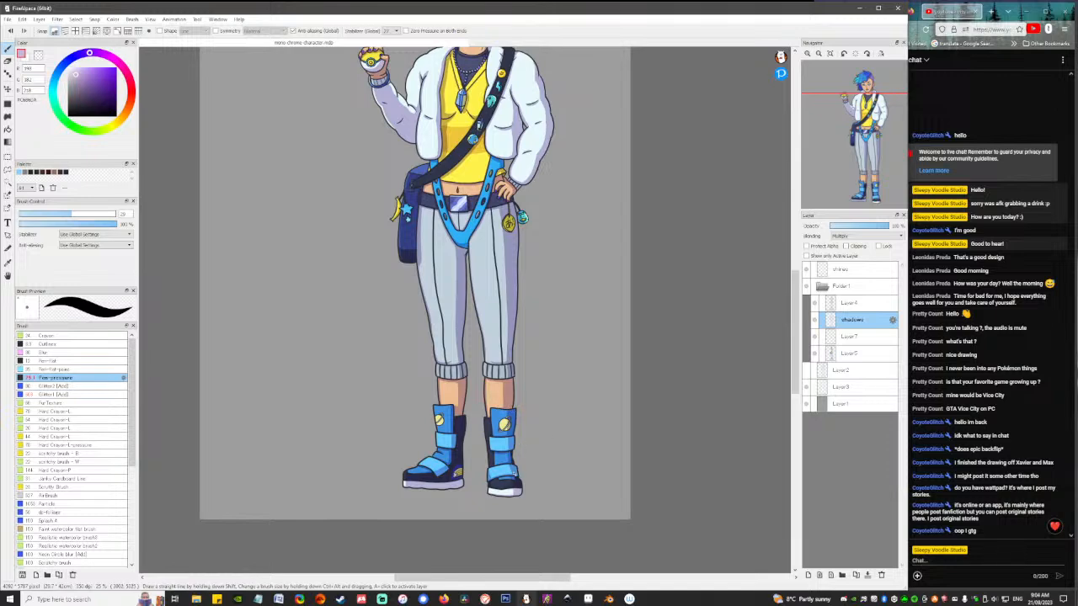
{"action": "scroll", "coordinate": [514, 374], "scroll_direction": "up", "scroll_amount": 3}
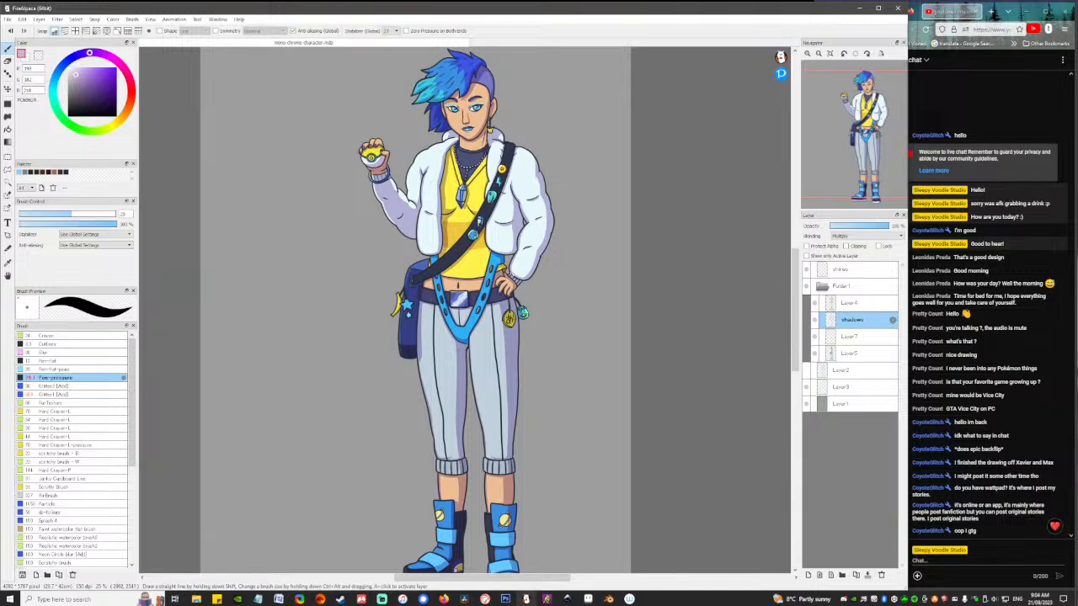
{"action": "left_click_drag", "start_coordinate": [511, 271], "coordinate": [538, 265]}
{"action": "key", "text": "ctrl+z"}
Save the shaded character drawing under its existing file name.
{"action": "left_click_drag", "start_coordinate": [467, 400], "coordinate": [465, 387]}
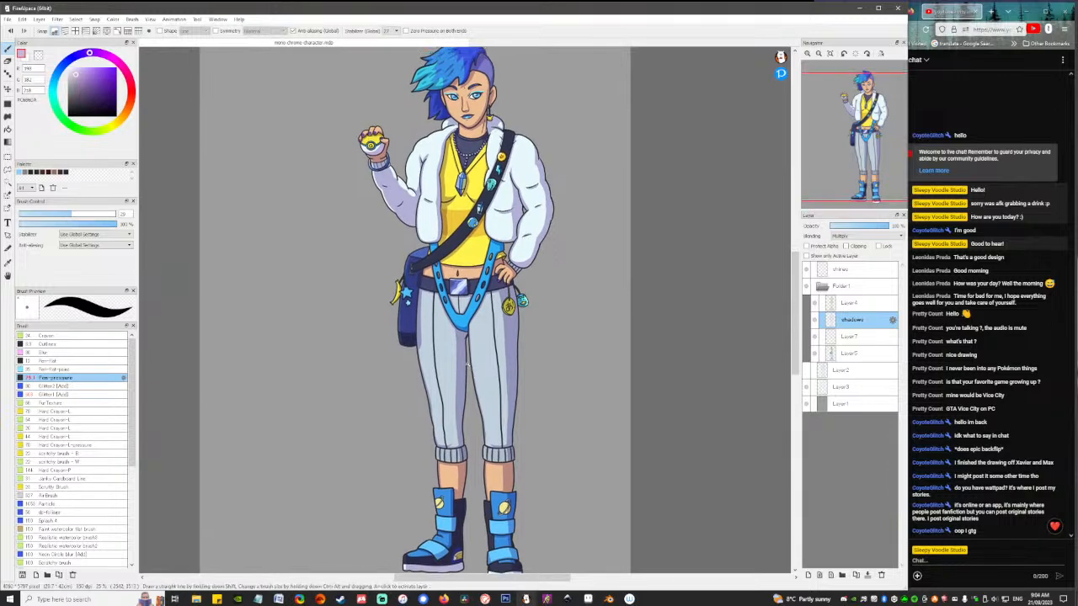
{"action": "mouse_move", "coordinate": [847, 58]}
{"action": "left_click_drag", "start_coordinate": [814, 67], "coordinate": [812, 69]}
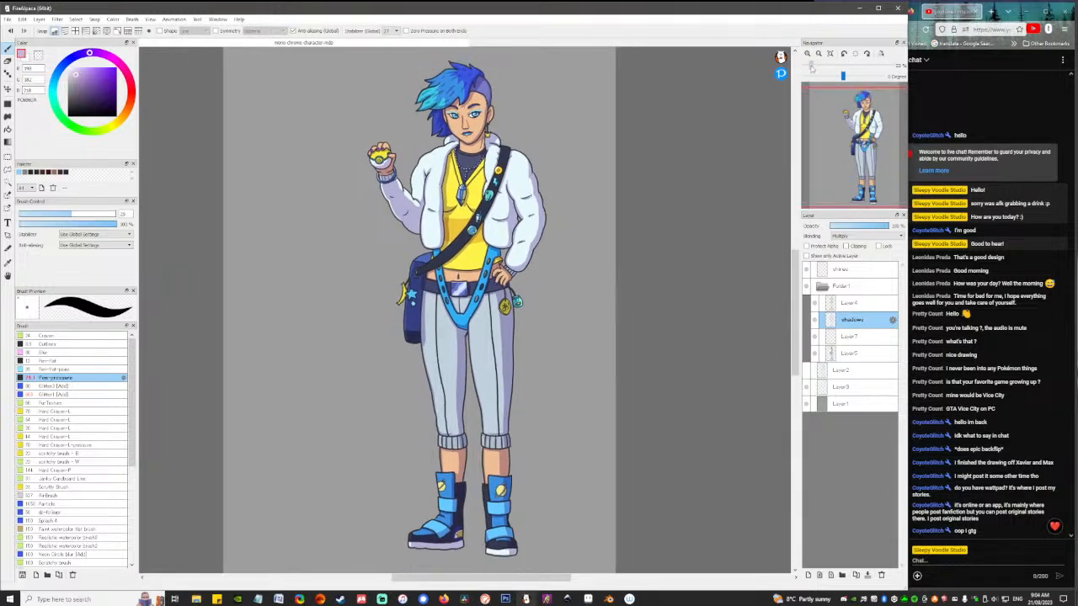
{"action": "left_click_drag", "start_coordinate": [520, 338], "coordinate": [619, 347]}
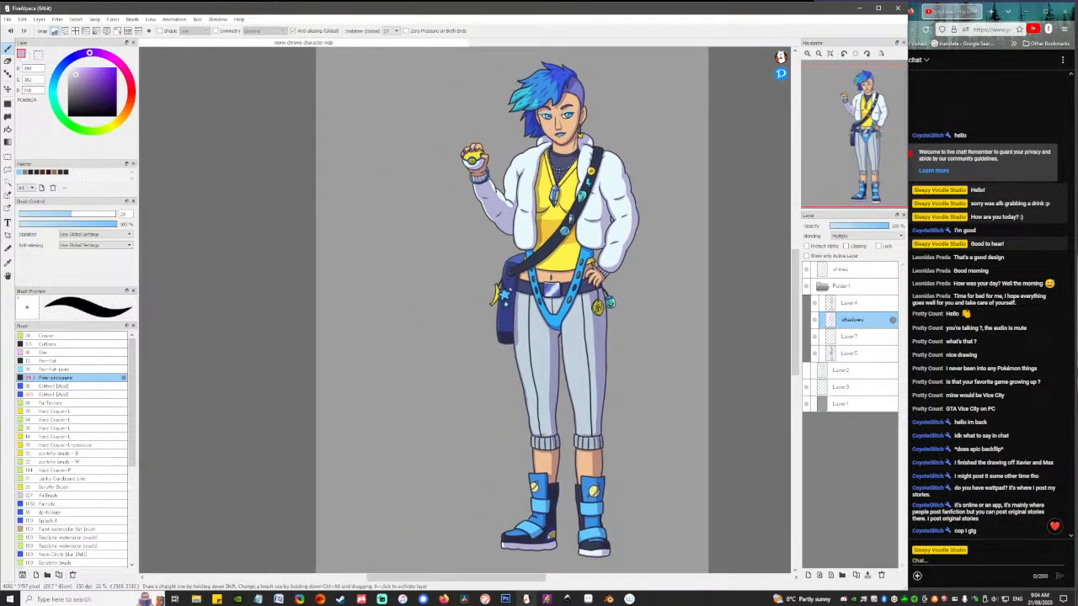
{"action": "left_click", "coordinate": [9, 18]}
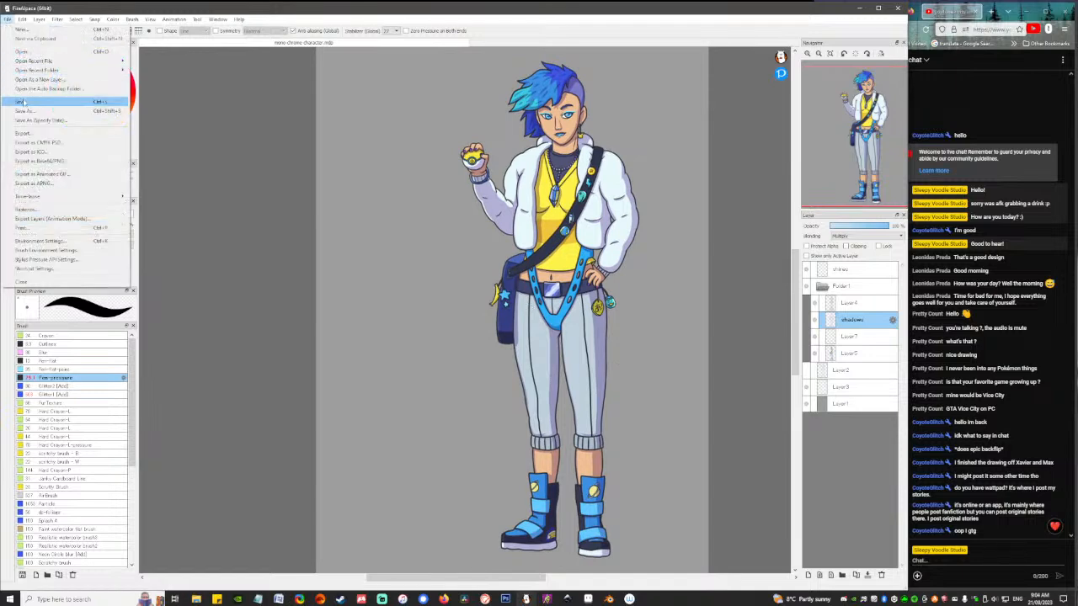
{"action": "left_click", "coordinate": [31, 102]}
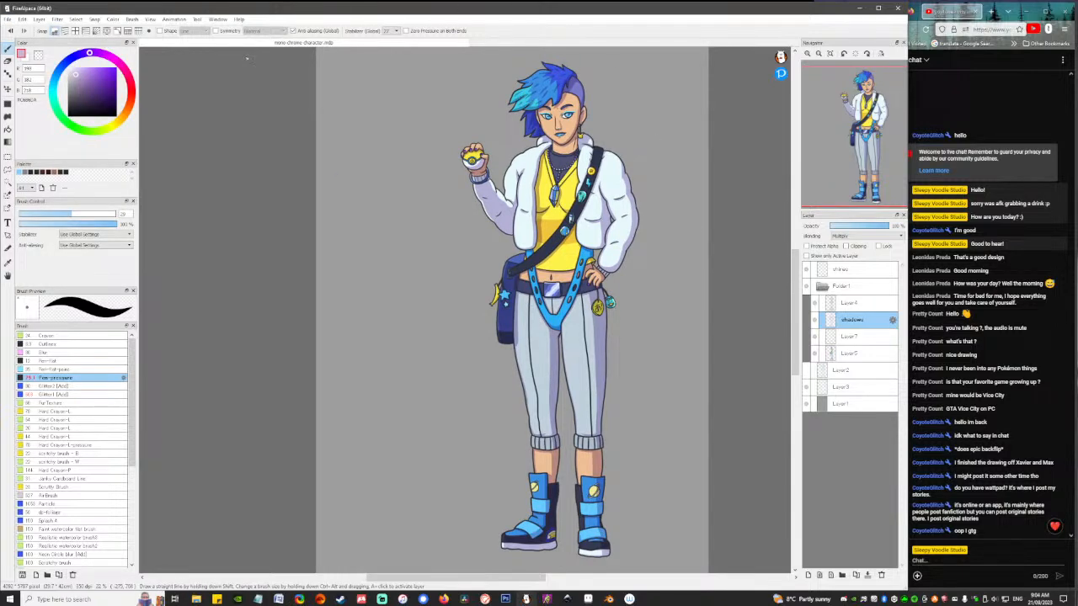
Open the parchment image texture_fixed.png from the Desktop.
{"action": "left_click", "coordinate": [8, 19]}
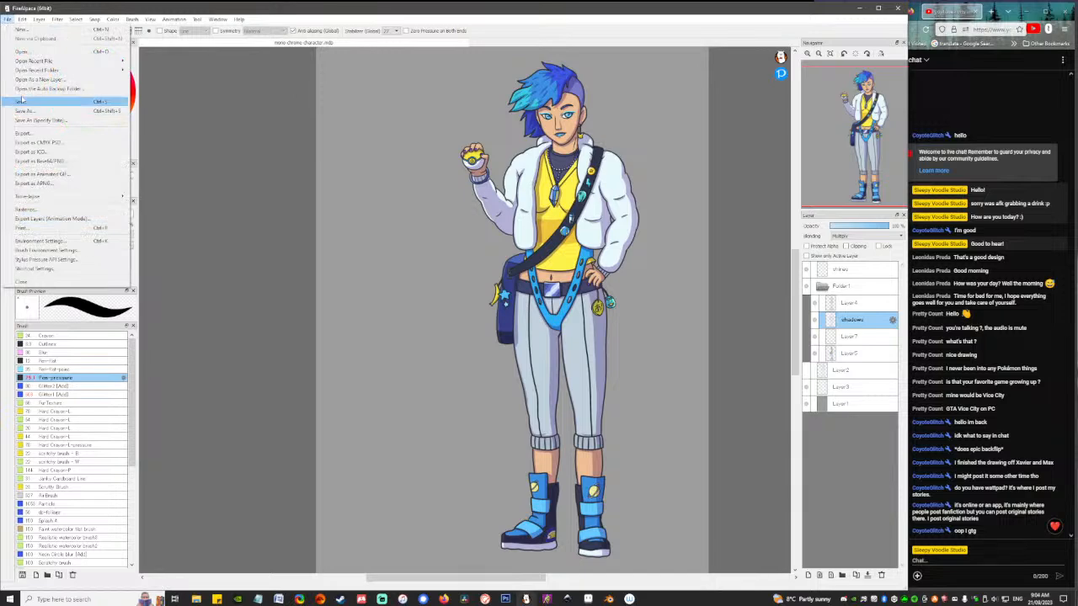
{"action": "left_click", "coordinate": [22, 52]}
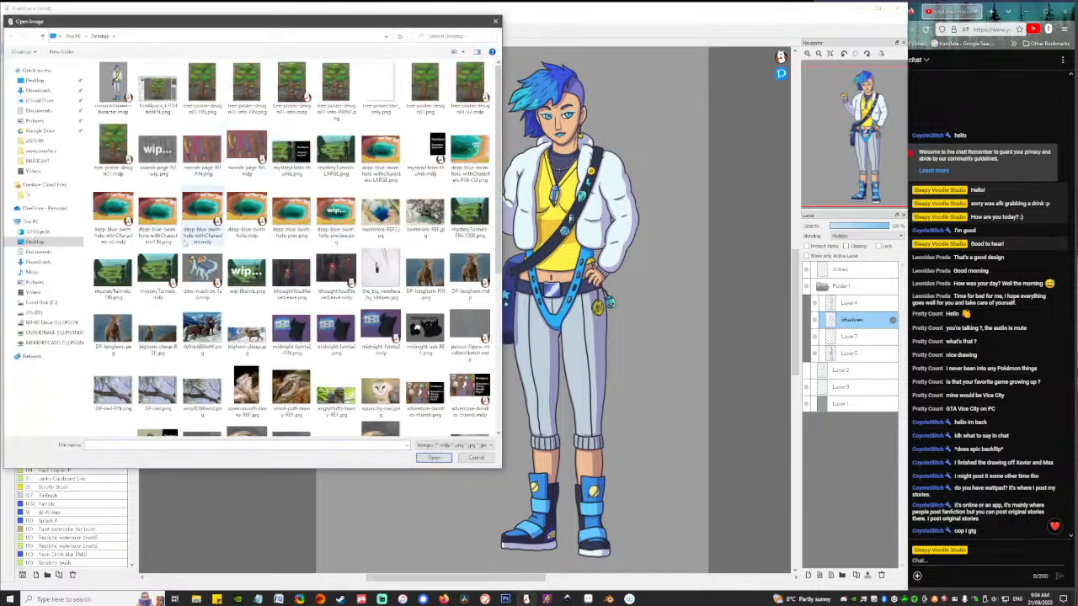
{"action": "scroll", "coordinate": [295, 338], "scroll_direction": "down", "scroll_amount": 5}
{"action": "left_click", "coordinate": [337, 356]}
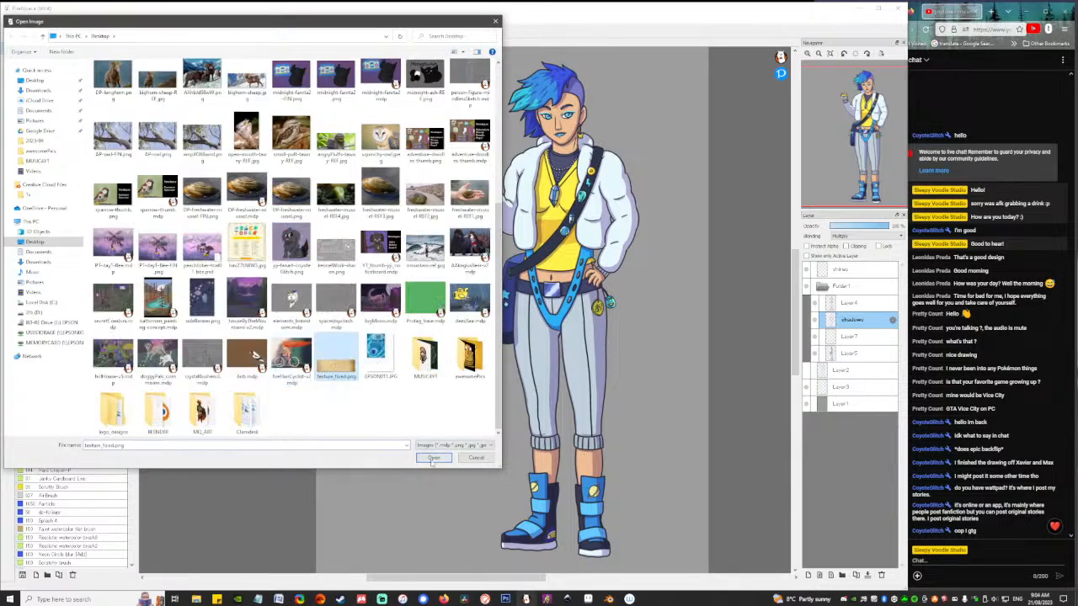
{"action": "left_click", "coordinate": [435, 458]}
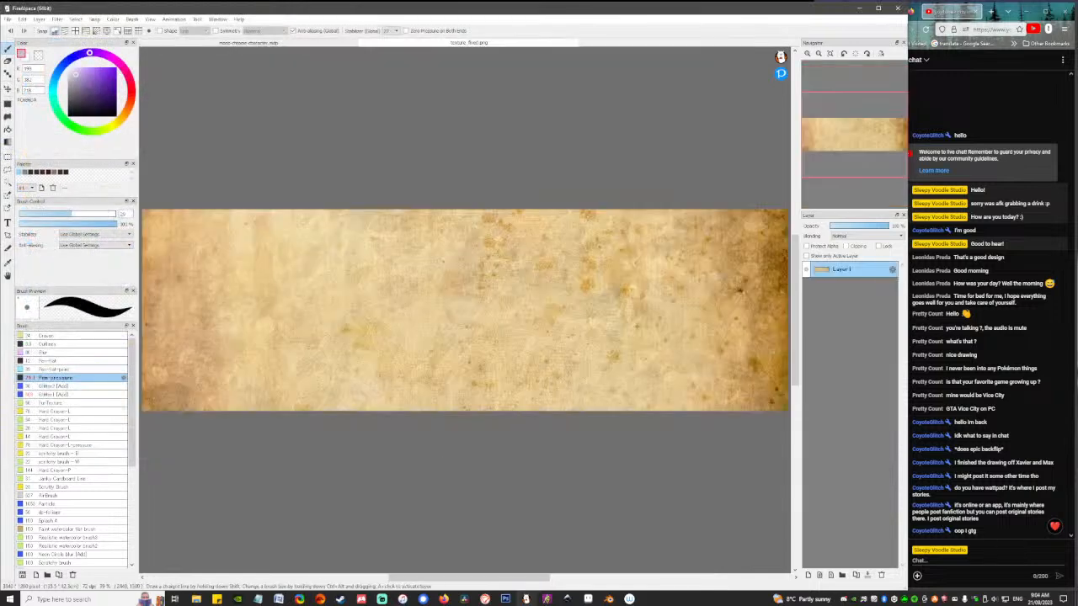
Paste the copied parchment texture into the character document as a new layer above the shadows layer.
{"action": "left_click", "coordinate": [308, 43]}
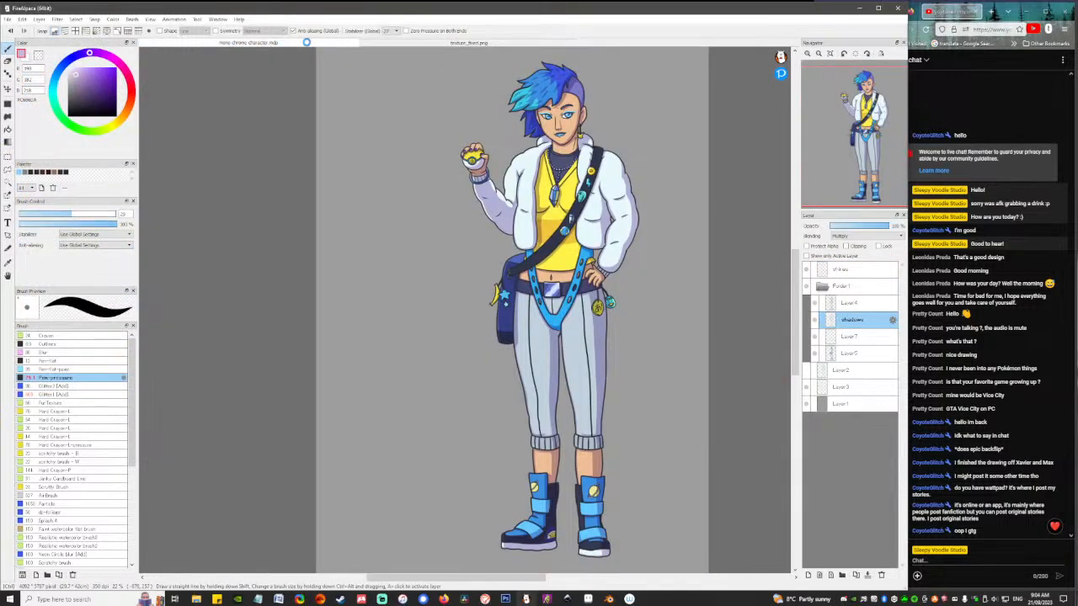
{"action": "key", "text": "ctrl+v"}
{"action": "scroll", "coordinate": [511, 244], "scroll_direction": "down", "scroll_amount": 2}
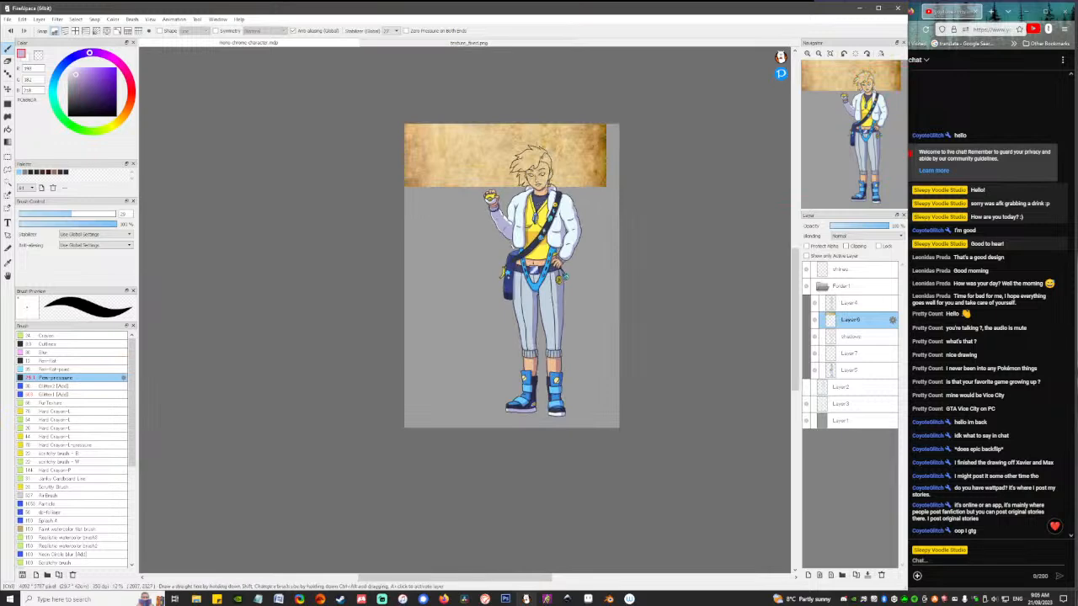
Rotate the parchment texture about 90 degrees to upright, then enlarge and position it so it covers the whole figure.
{"action": "key", "text": "ctrl+t"}
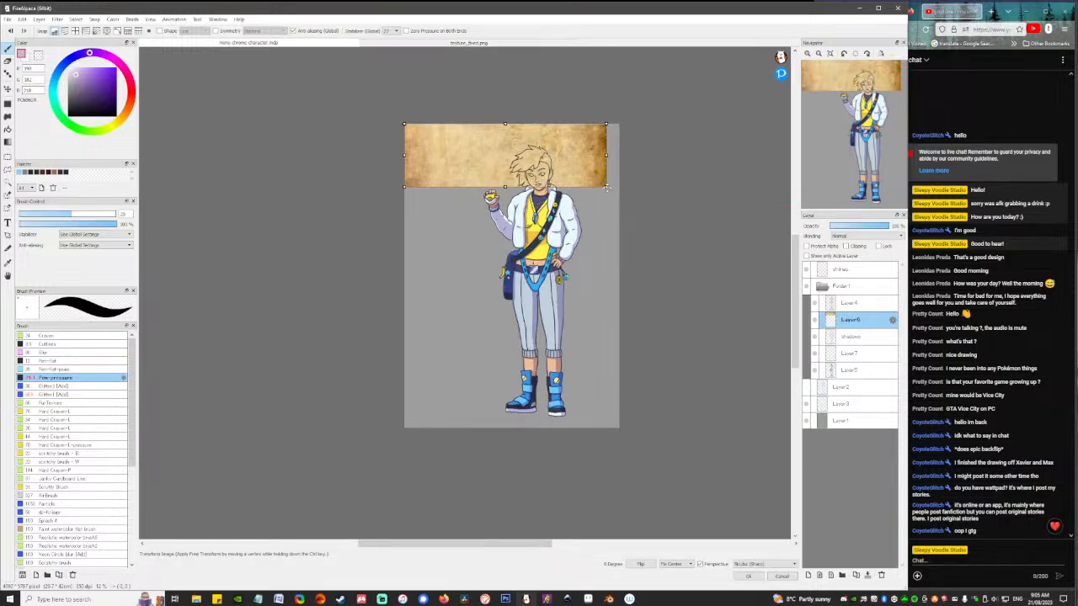
{"action": "left_click_drag", "start_coordinate": [606, 193], "coordinate": [541, 53]}
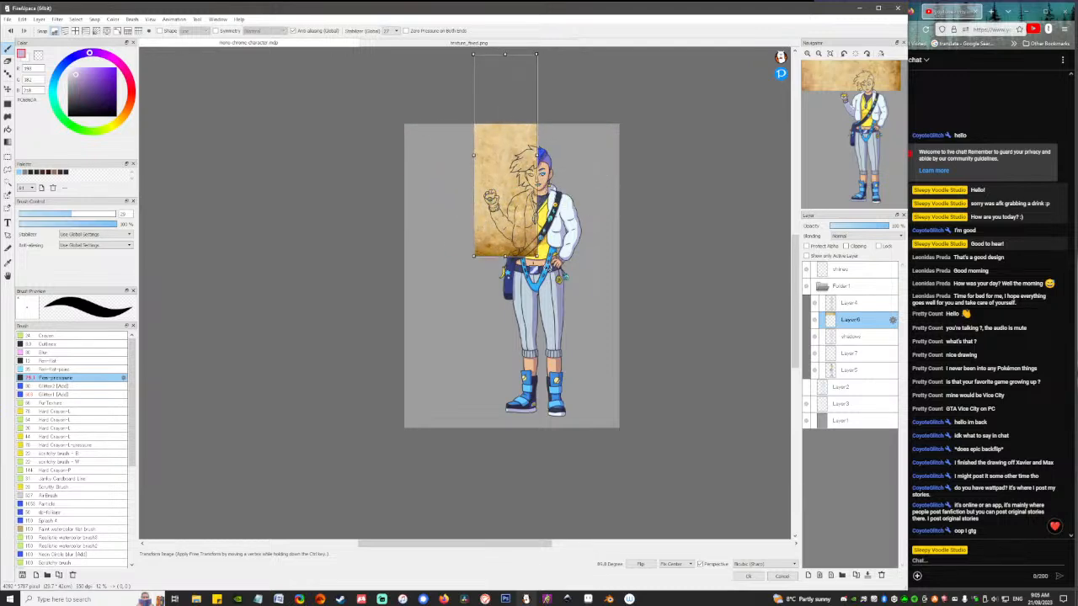
{"action": "left_click_drag", "start_coordinate": [537, 255], "coordinate": [603, 355]}
{"action": "left_click_drag", "start_coordinate": [500, 318], "coordinate": [528, 375]}
{"action": "left_click_drag", "start_coordinate": [455, 468], "coordinate": [489, 456]}
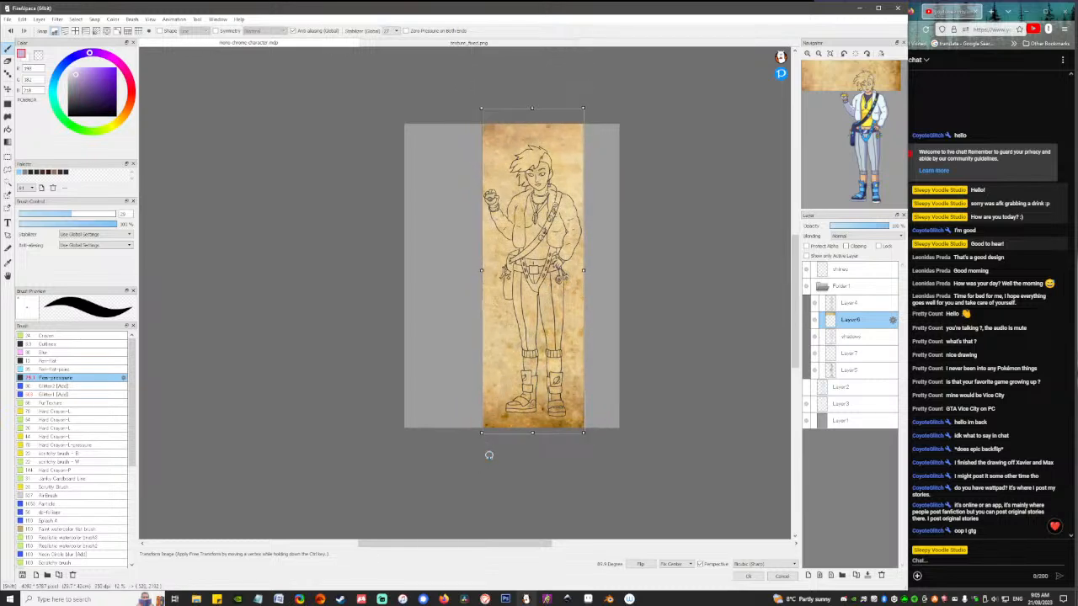
{"action": "left_click_drag", "start_coordinate": [540, 391], "coordinate": [545, 384]}
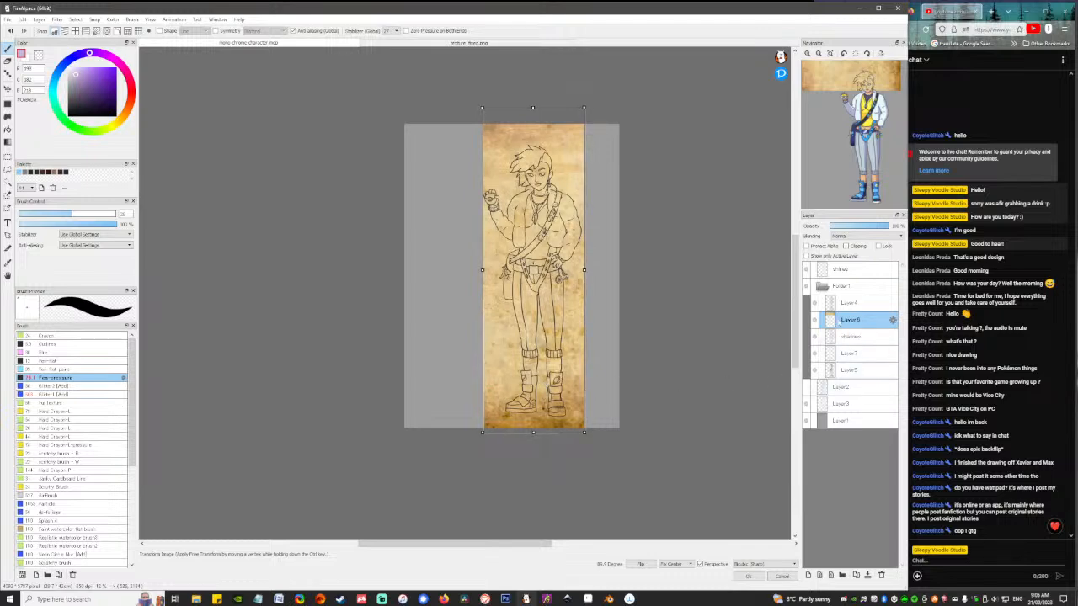
{"action": "key", "text": "Return"}
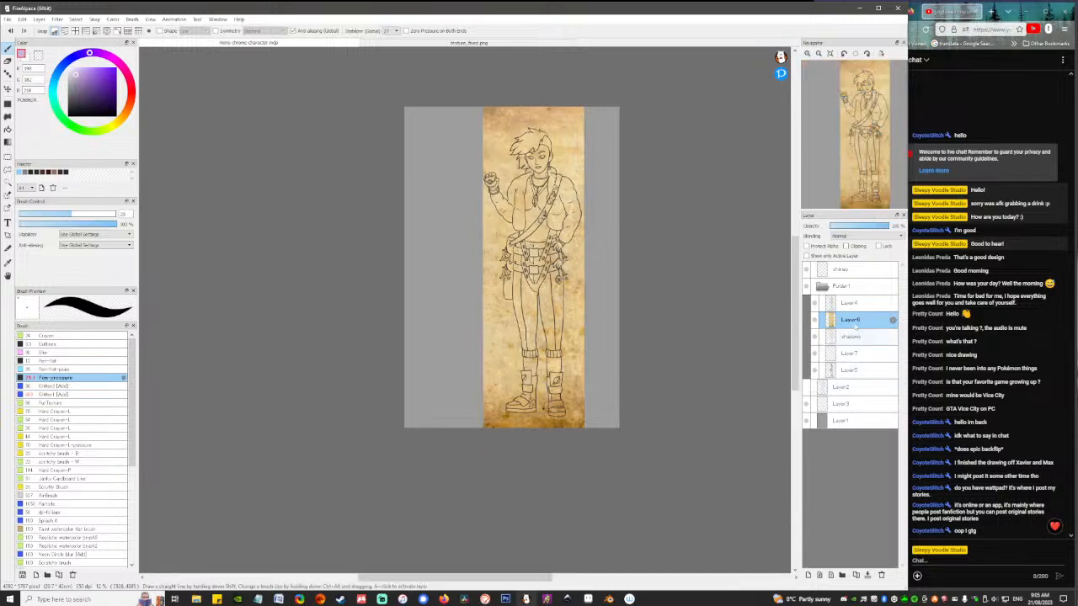
Trim the parchment texture to the character's silhouette taken from Folder1, placing the texture and shines layers at the top of that folder.
{"action": "mouse_move", "coordinate": [849, 317]}
{"action": "left_mouse_down"}
{"action": "mouse_move", "coordinate": [847, 287]}
{"action": "mouse_move", "coordinate": [847, 307]}
{"action": "left_mouse_up"}
{"action": "left_click", "coordinate": [824, 287], "text": "ctrl"}
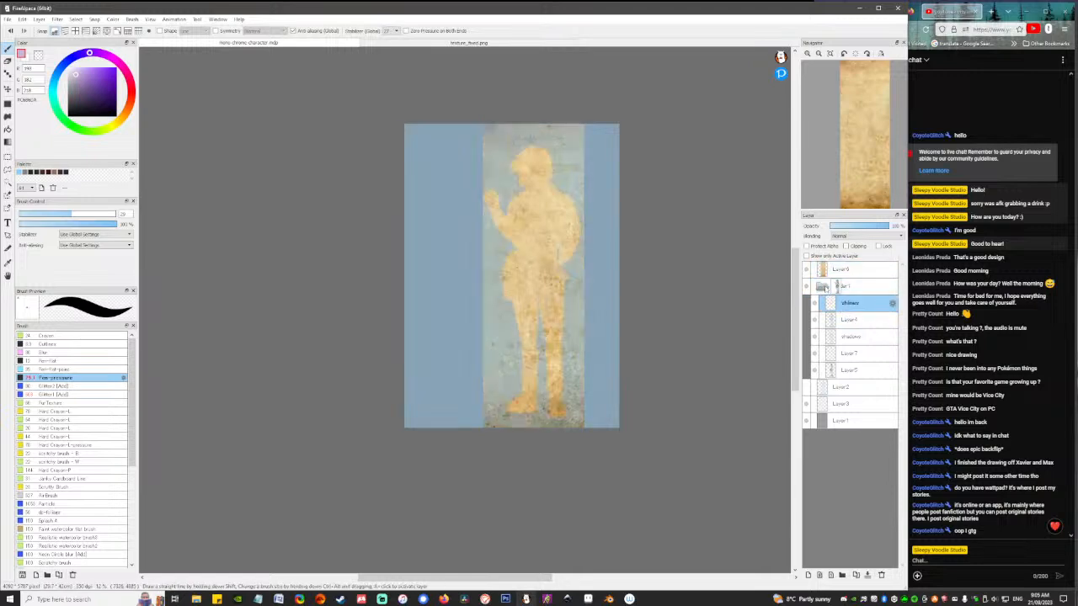
{"action": "key", "text": "ctrl+shift+i"}
{"action": "left_click", "coordinate": [858, 272]}
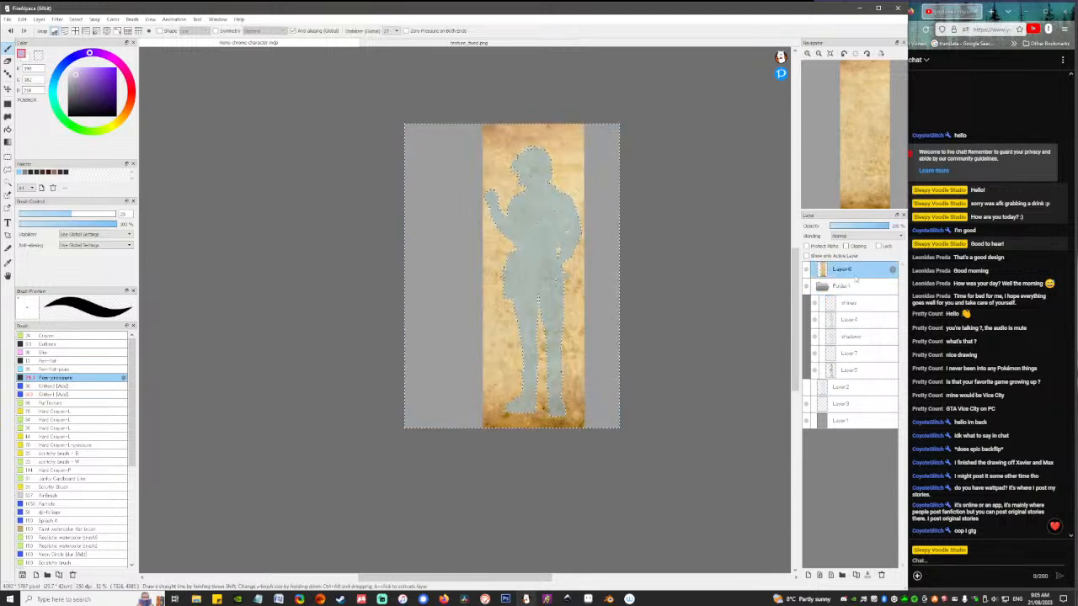
{"action": "key", "text": "Delete"}
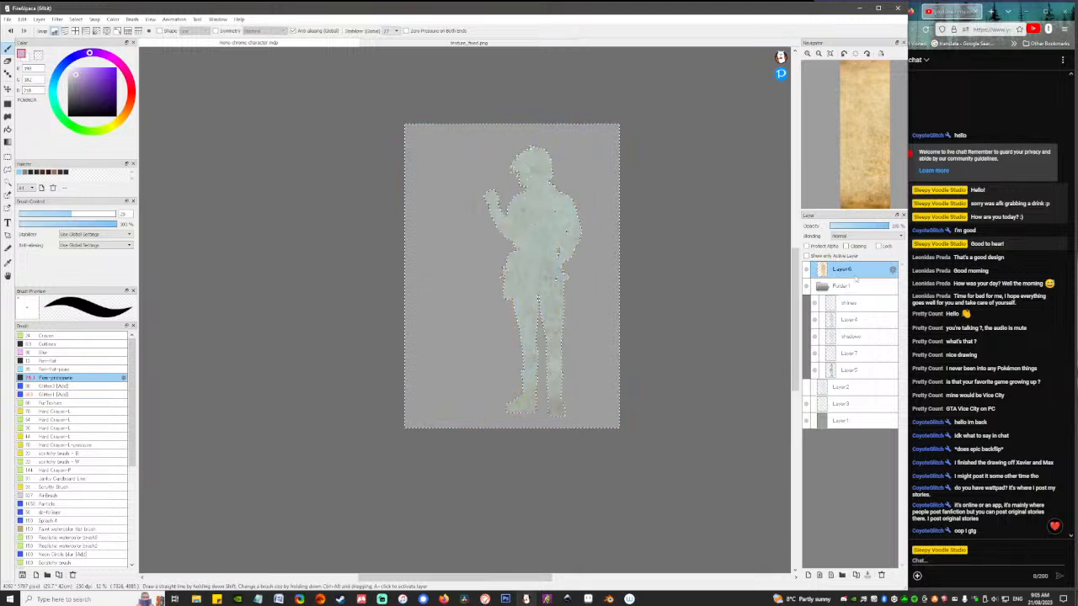
{"action": "key", "text": "ctrl+d"}
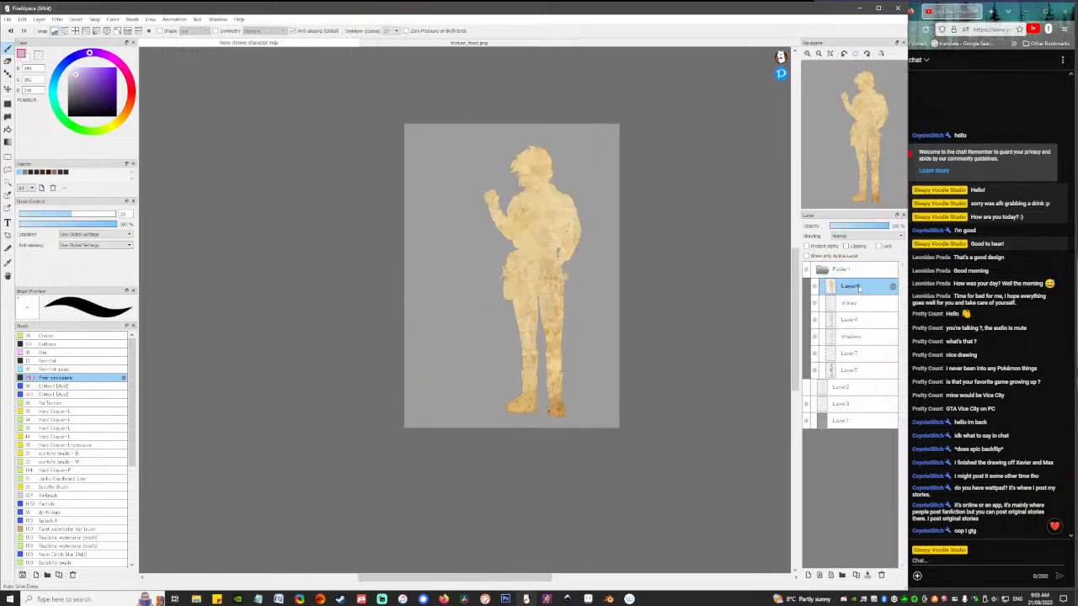
Set the parchment texture layer's blending mode to Burn and its opacity to 20%.
{"action": "left_click", "coordinate": [859, 236]}
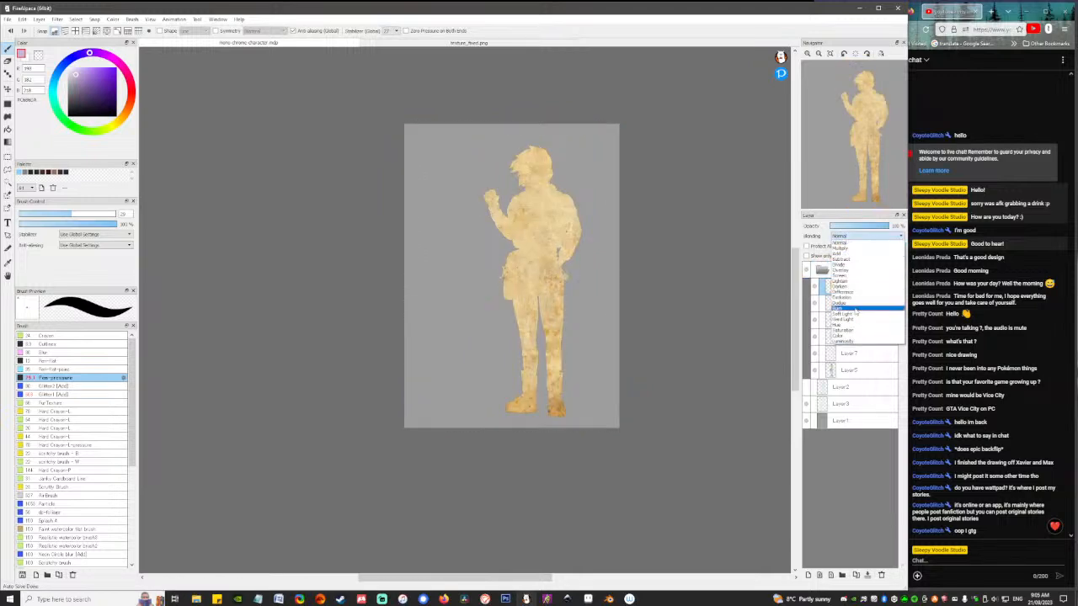
{"action": "left_click", "coordinate": [856, 314]}
{"action": "mouse_move", "coordinate": [805, 77]}
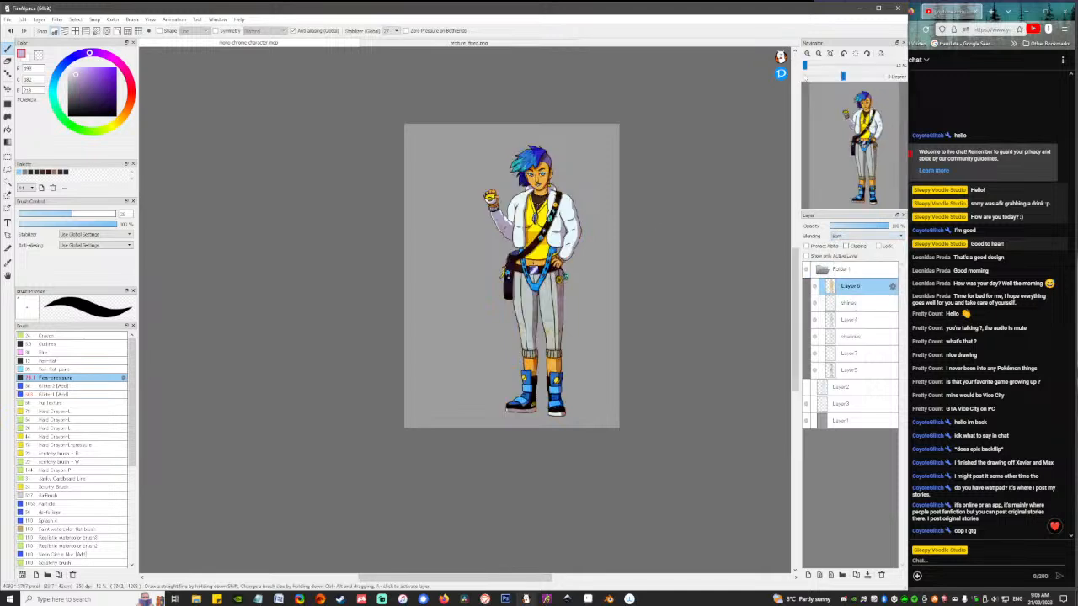
{"action": "left_click_drag", "start_coordinate": [805, 65], "coordinate": [813, 67]}
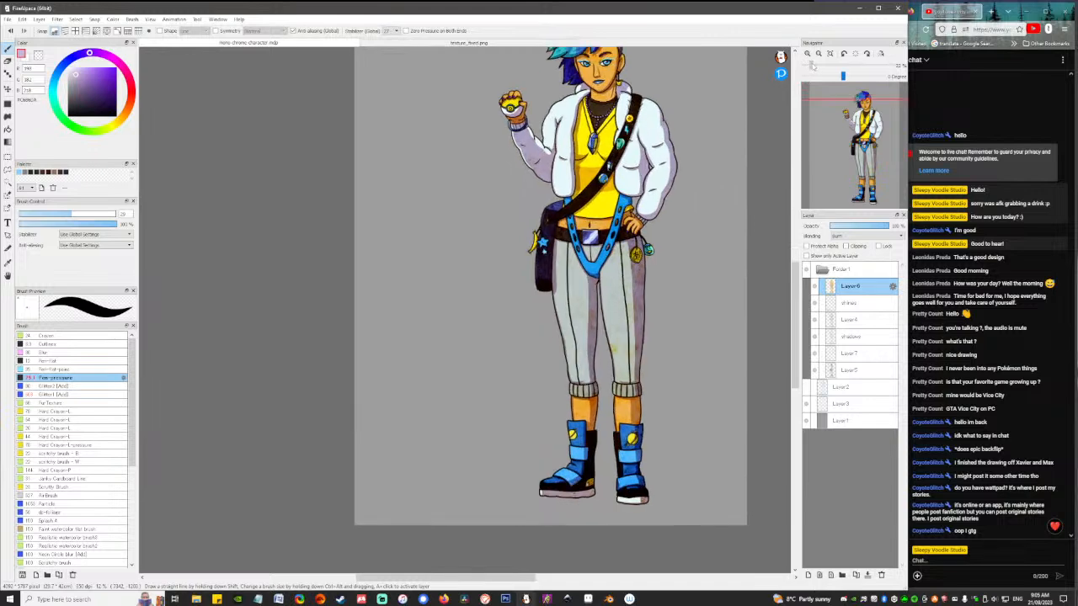
{"action": "left_click_drag", "start_coordinate": [652, 179], "coordinate": [582, 232]}
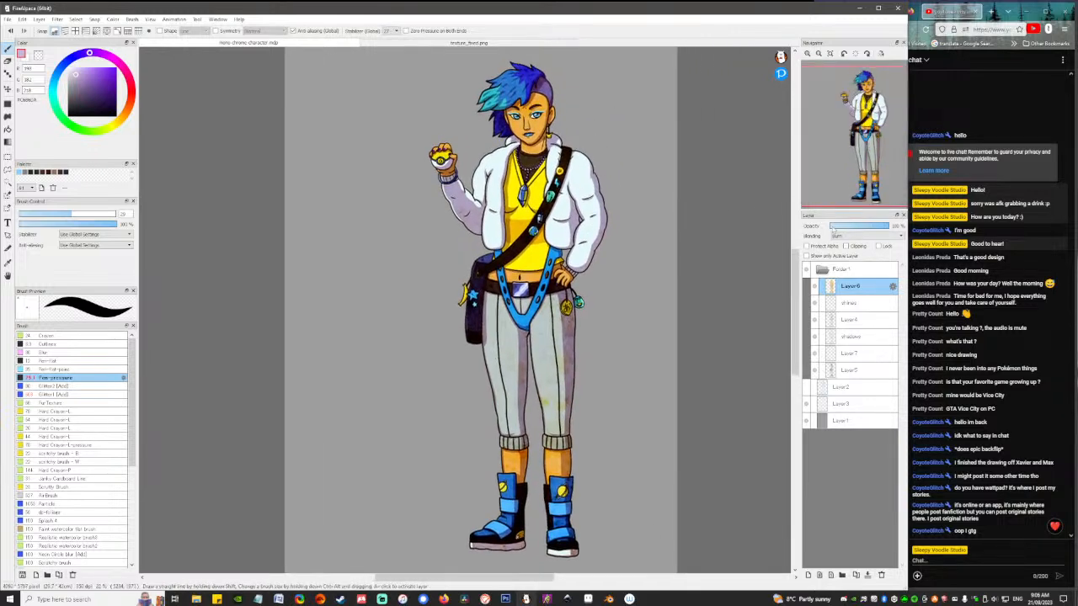
{"action": "mouse_move", "coordinate": [833, 234]}
{"action": "left_mouse_down"}
{"action": "mouse_move", "coordinate": [852, 227]}
{"action": "mouse_move", "coordinate": [840, 229]}
{"action": "left_mouse_up"}
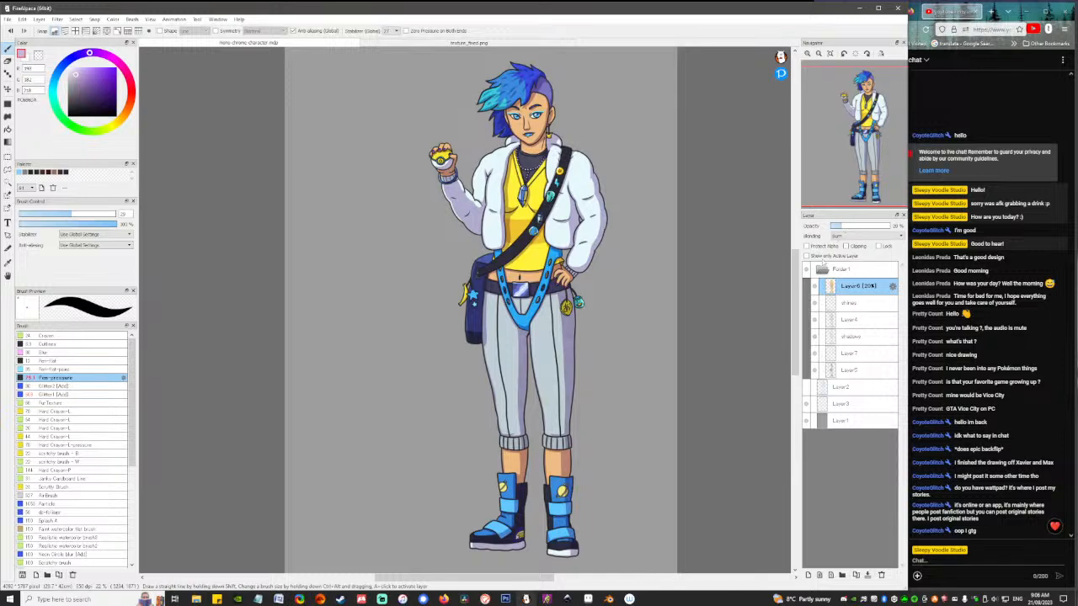
Compare the figure with and without the parchment texture layer.
{"action": "left_click", "coordinate": [815, 287]}
{"action": "left_click", "coordinate": [814, 288]}
{"action": "left_click", "coordinate": [814, 287]}
{"action": "left_click", "coordinate": [814, 287]}
{"action": "left_click", "coordinate": [815, 287]}
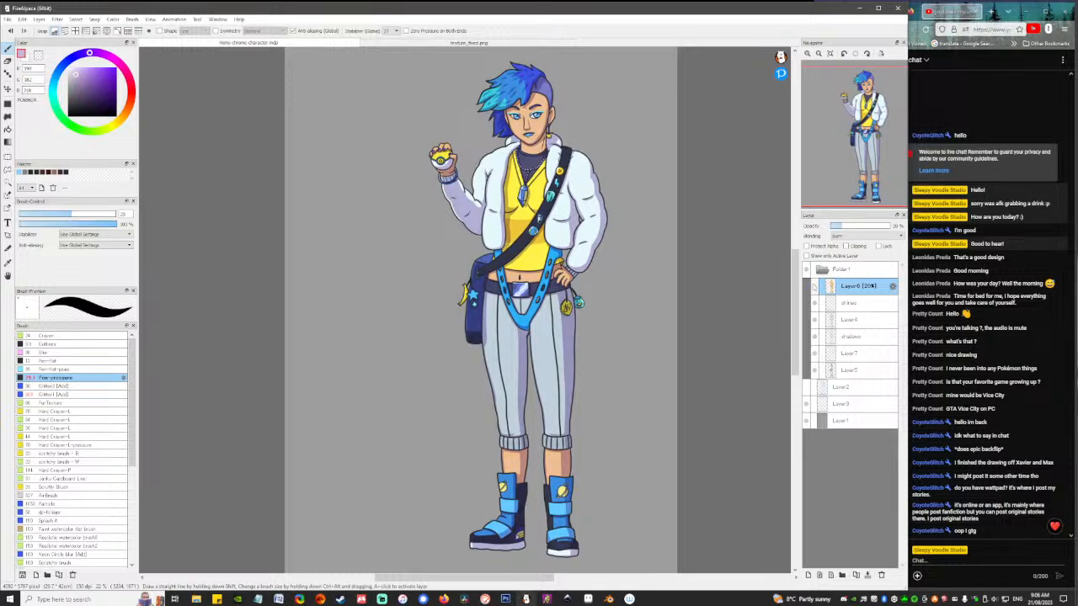
{"action": "left_click", "coordinate": [814, 288]}
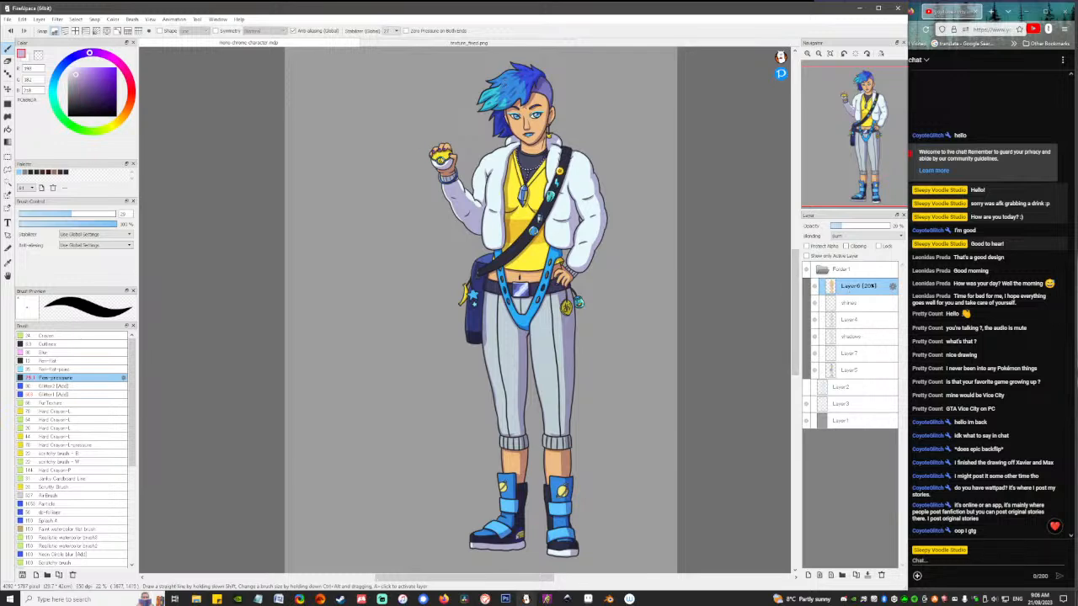
Paint white highlights on the yellow upper half of the held ball, working on the shines layer.
{"action": "left_click", "coordinate": [847, 303]}
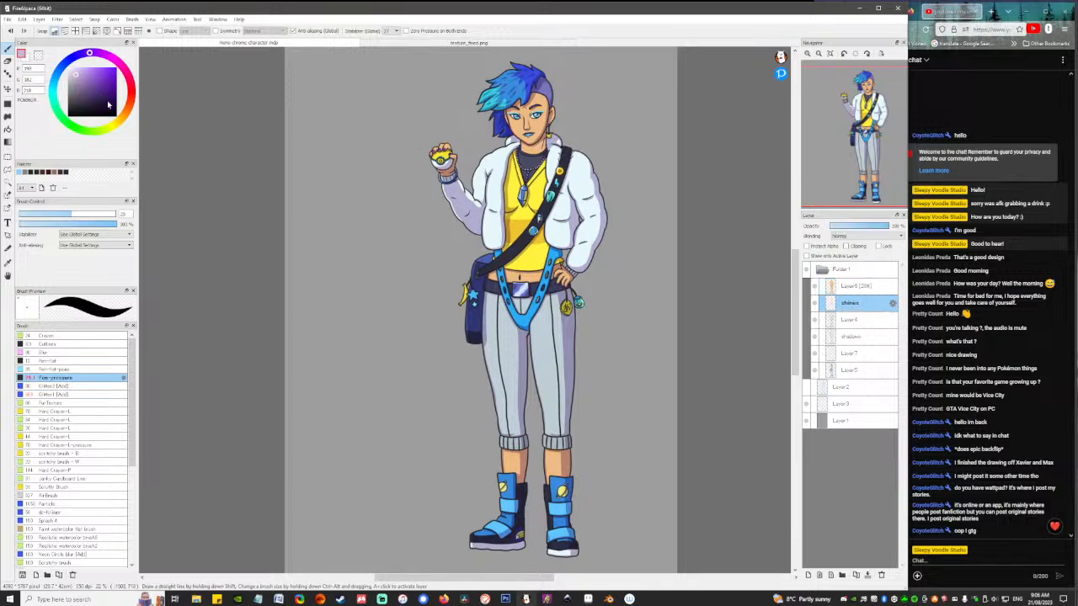
{"action": "left_click", "coordinate": [70, 70]}
{"action": "left_click_drag", "start_coordinate": [433, 158], "coordinate": [439, 160]}
{"action": "scroll", "coordinate": [442, 129], "scroll_direction": "up", "scroll_amount": 6}
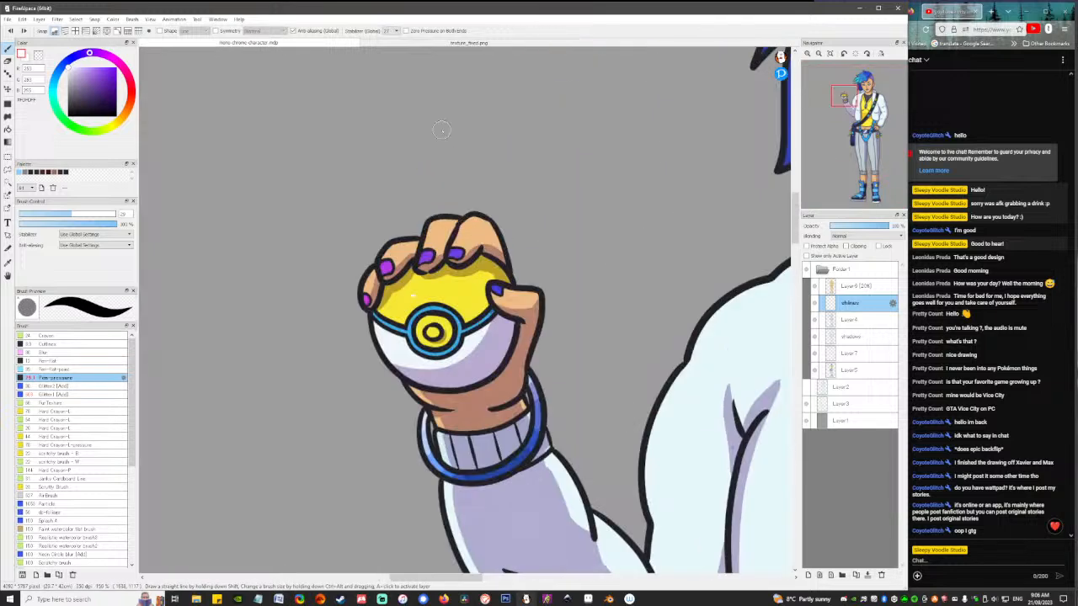
{"action": "left_click_drag", "start_coordinate": [405, 292], "coordinate": [399, 306]}
{"action": "key", "text": "ctrl+z"}
{"action": "scroll", "coordinate": [462, 318], "scroll_direction": "down", "scroll_amount": 4}
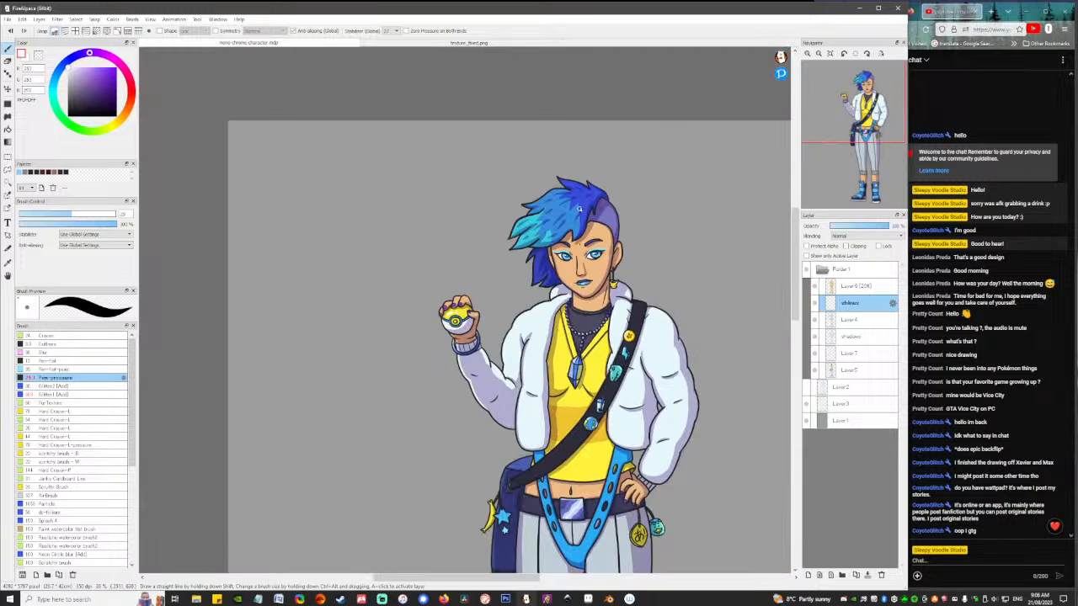
Add a new empty layer directly above the flat-colour layer Layer5.
{"action": "scroll", "coordinate": [580, 213], "scroll_direction": "up", "scroll_amount": 4}
{"action": "left_click_drag", "start_coordinate": [731, 407], "coordinate": [629, 248]}
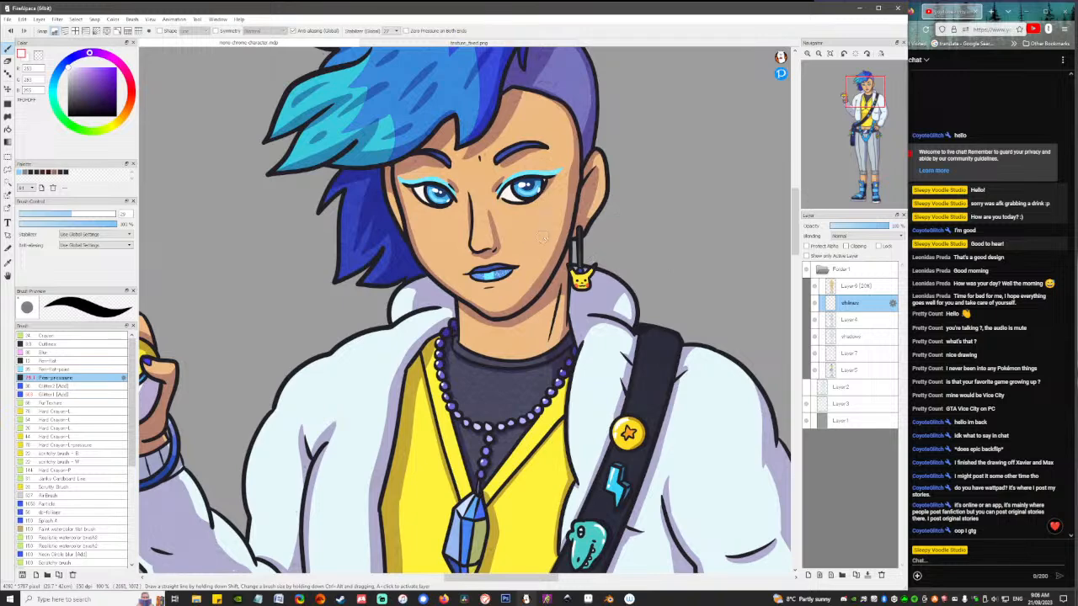
{"action": "left_click", "coordinate": [855, 370]}
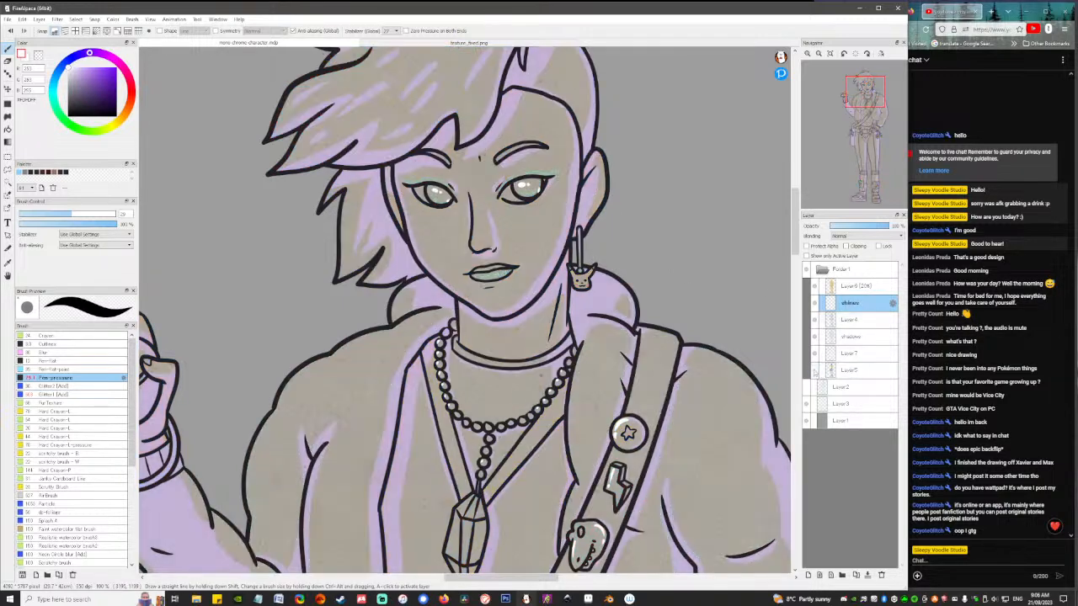
{"action": "left_click", "coordinate": [809, 576]}
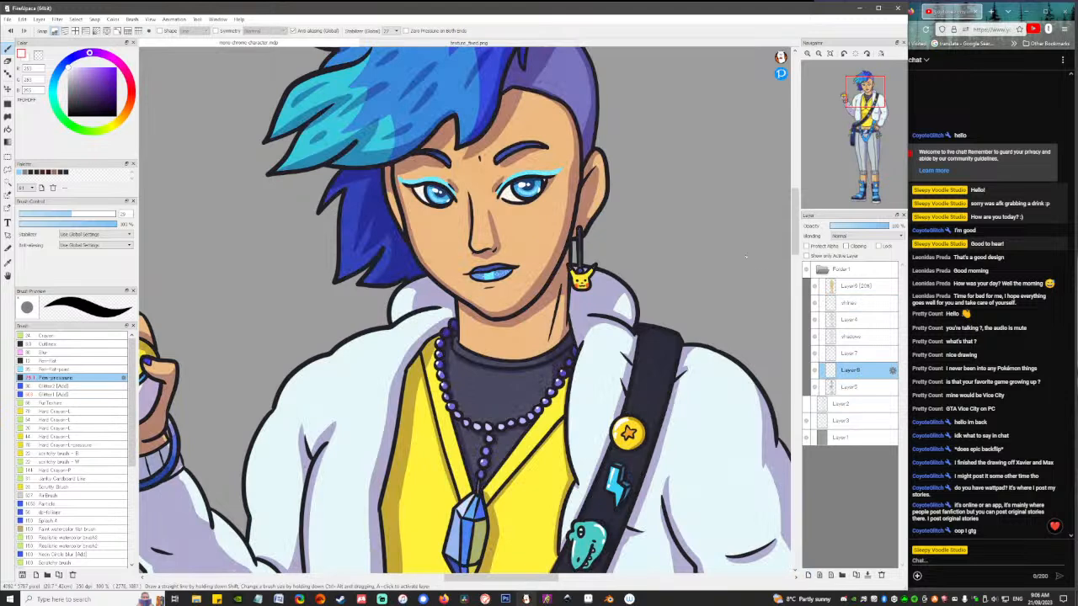
Hide the parchment texture and set up the Pen-flat-paint brush with a pinker version of the skin tone and lower color mixing.
{"action": "left_click", "coordinate": [812, 286]}
{"action": "right_click", "coordinate": [527, 228]}
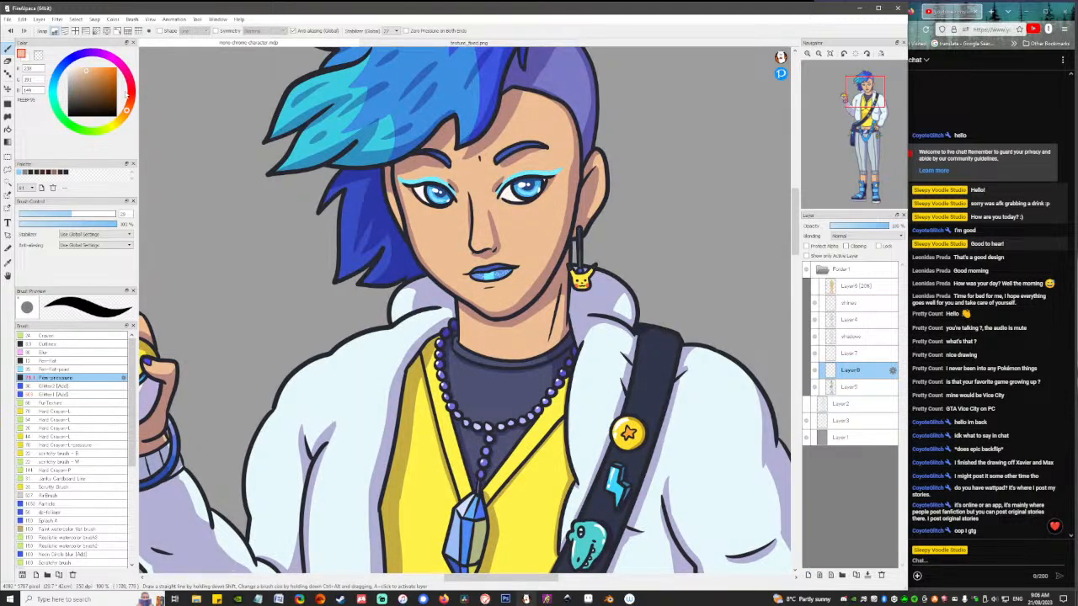
{"action": "left_click_drag", "start_coordinate": [127, 111], "coordinate": [130, 102]}
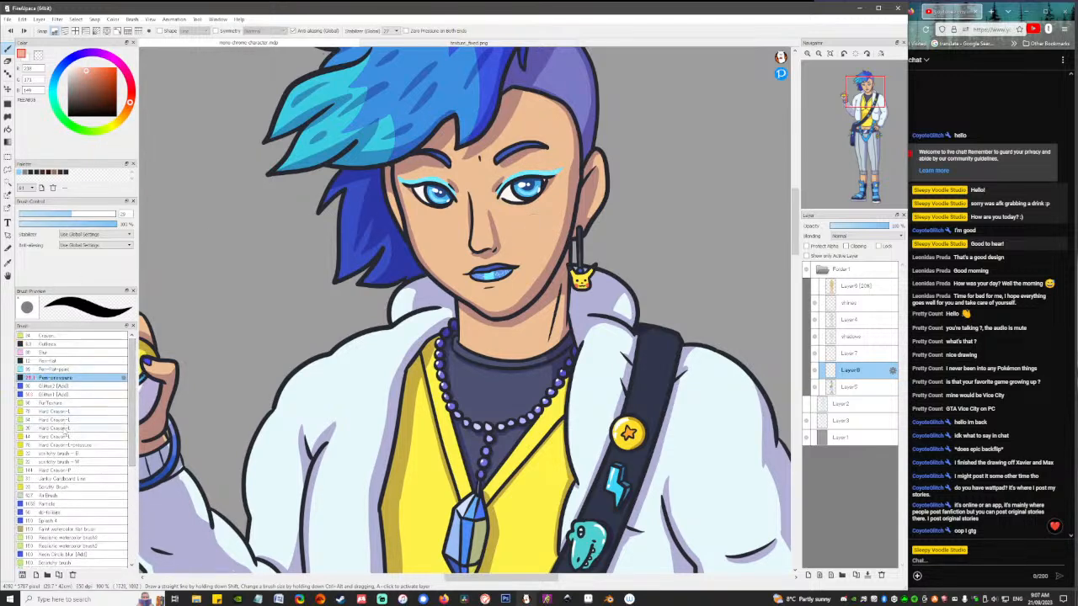
{"action": "left_click", "coordinate": [77, 371]}
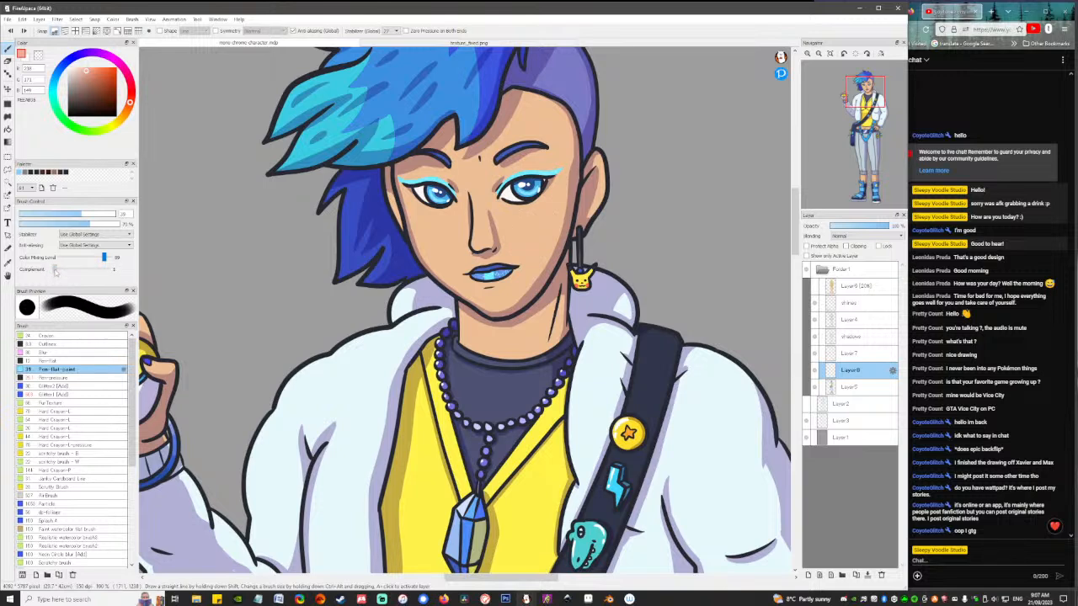
{"action": "left_click_drag", "start_coordinate": [104, 259], "coordinate": [66, 260]}
Duplicate the flat-colour layer Layer5 and delete the unused empty Layer8 above it.
{"action": "left_click", "coordinate": [850, 389]}
{"action": "left_click", "coordinate": [857, 575]}
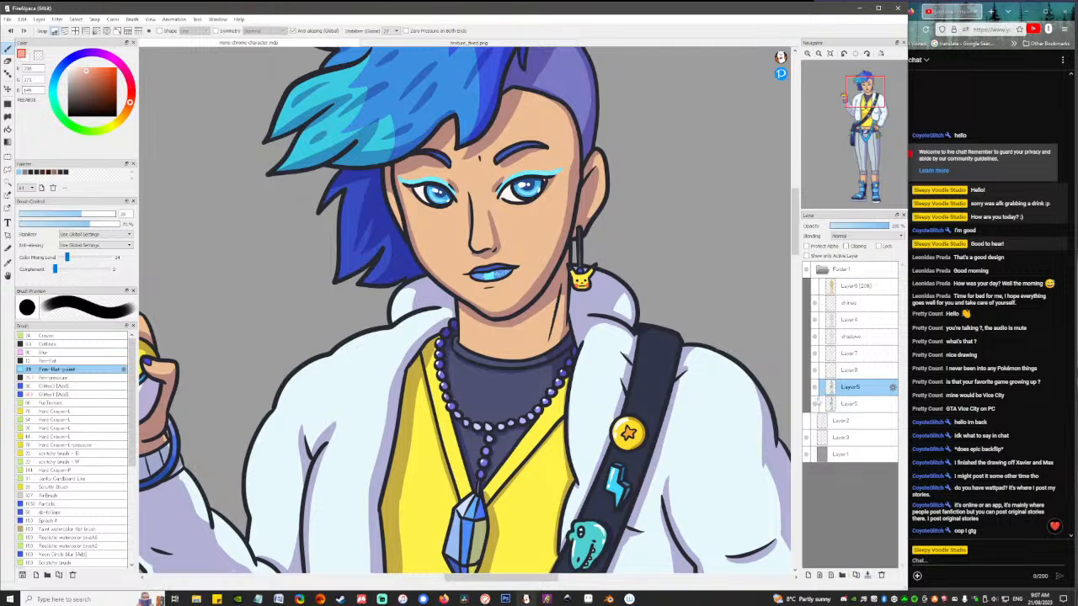
{"action": "left_click", "coordinate": [853, 372]}
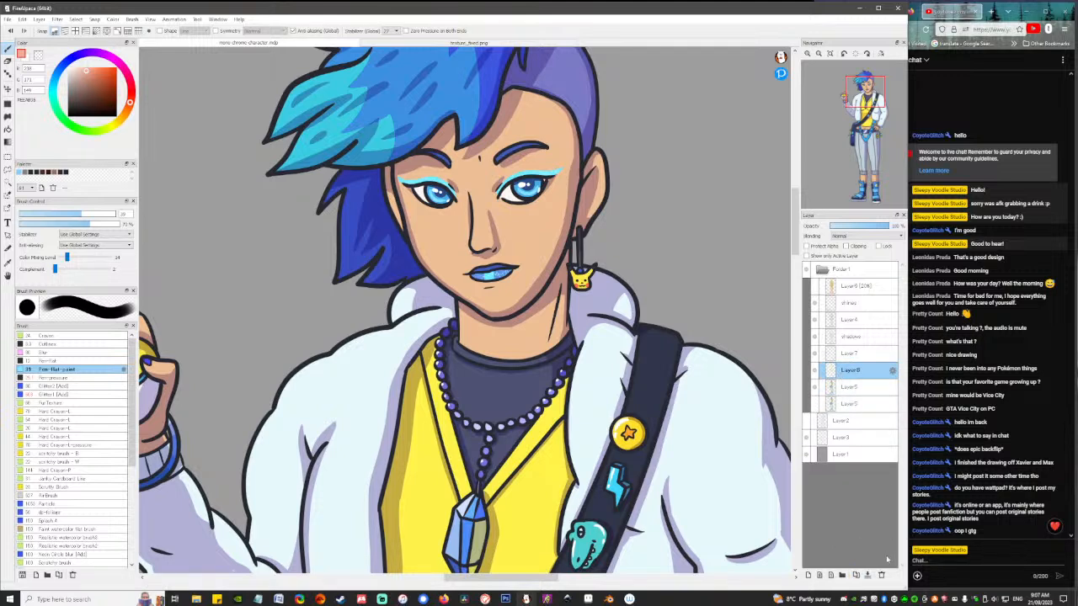
{"action": "left_click", "coordinate": [882, 576]}
Paint soft pink blush on both cheeks on the upper Layer5 copy and protect that layer's alpha.
{"action": "left_click", "coordinate": [858, 373]}
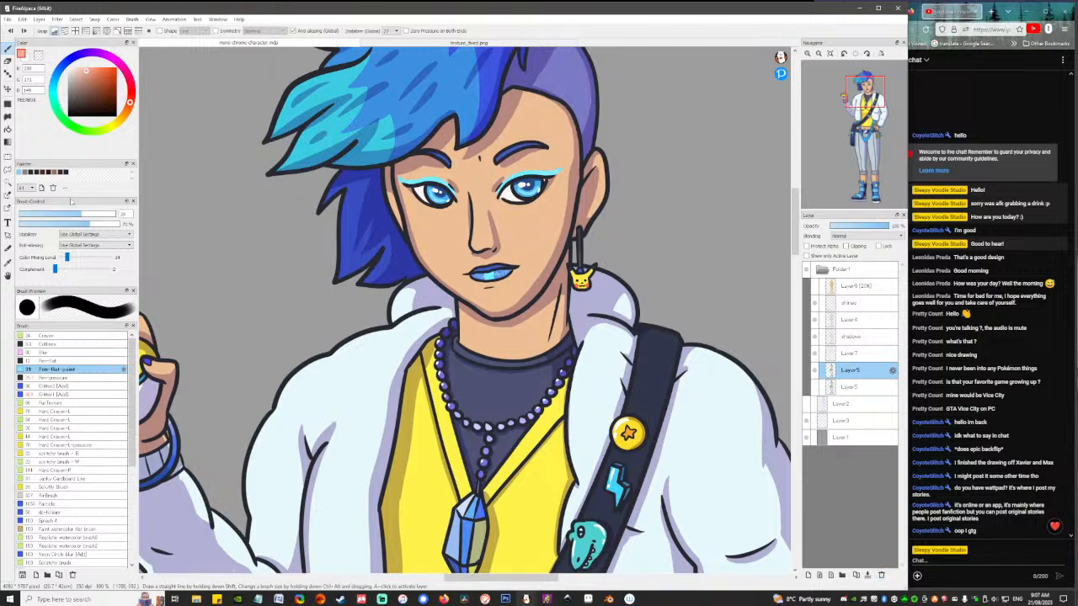
{"action": "left_click_drag", "start_coordinate": [55, 270], "coordinate": [69, 260]}
{"action": "left_click", "coordinate": [832, 386], "text": "ctrl"}
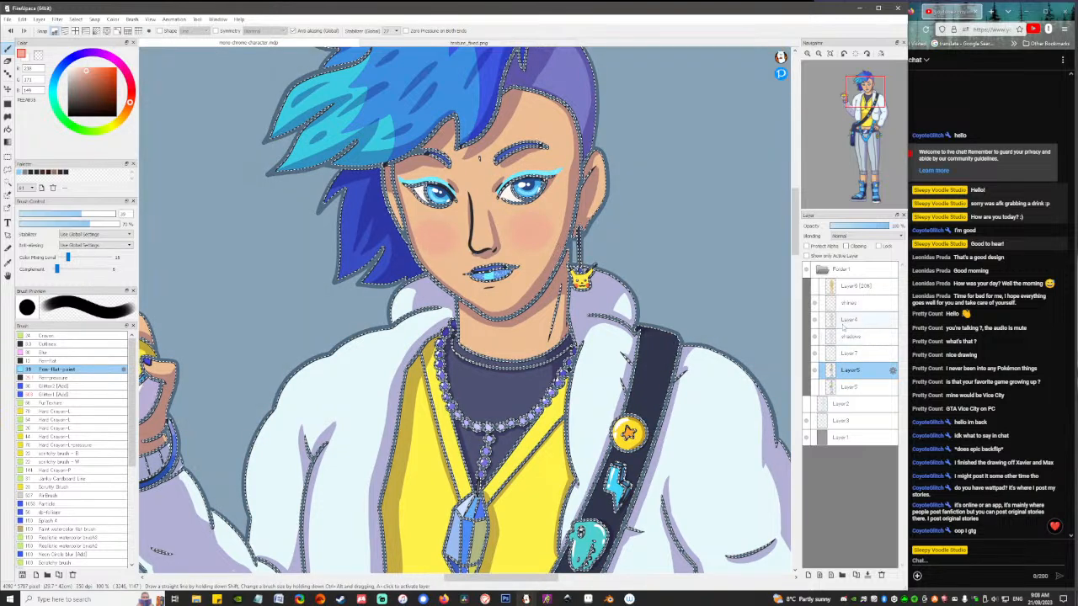
{"action": "key", "text": "ctrl+d"}
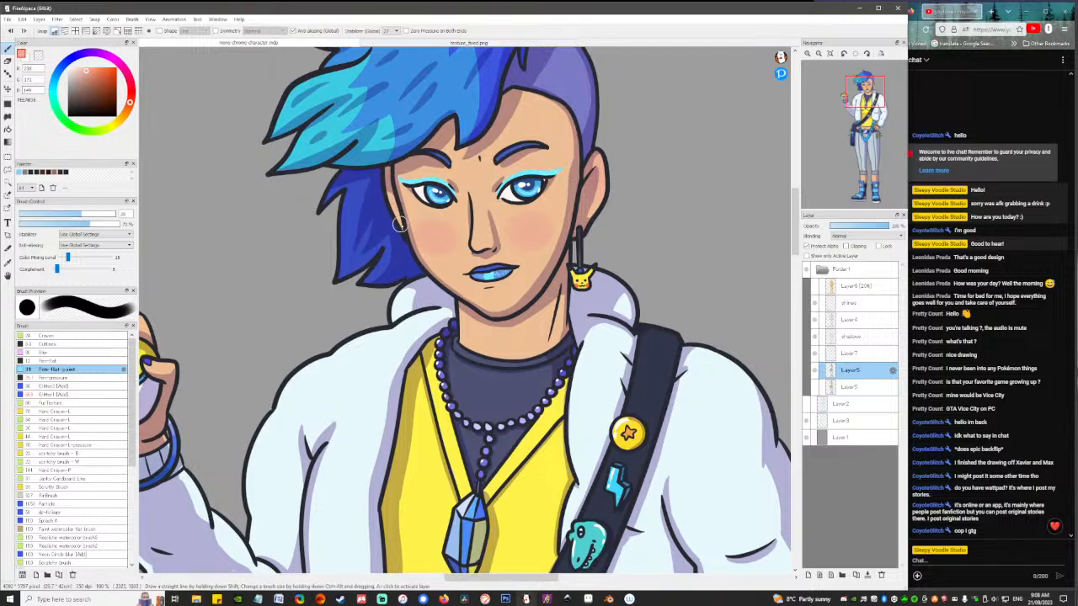
Blend pink tint into the fingers and thumb of the hand holding the ball, using a smaller brush.
{"action": "key", "text": "space"}
{"action": "left_click_drag", "start_coordinate": [143, 343], "coordinate": [402, 187]}
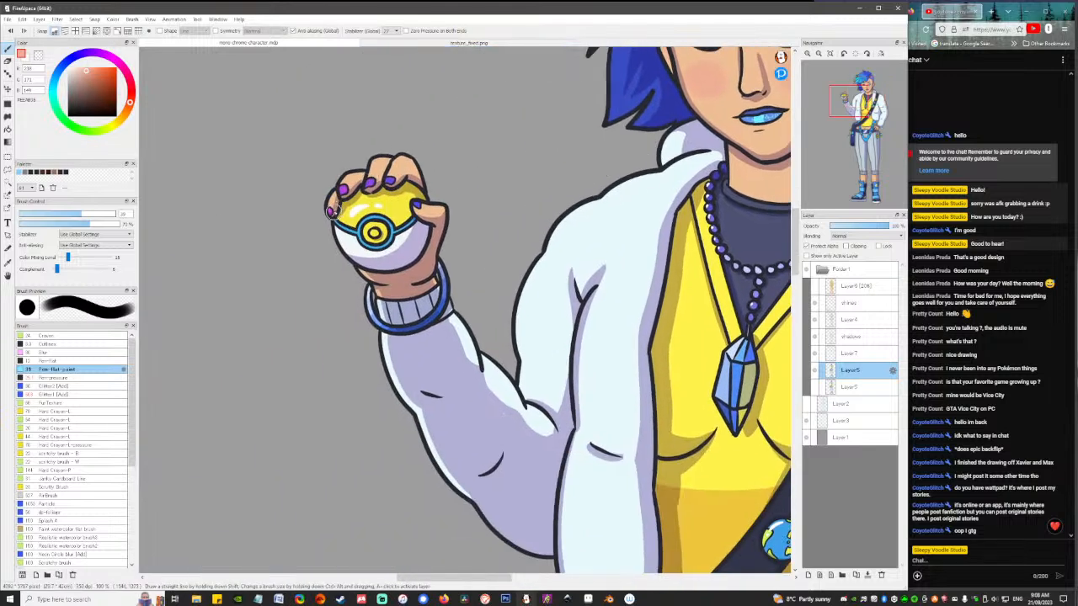
{"action": "scroll", "coordinate": [368, 179], "scroll_direction": "up", "scroll_amount": 2}
{"action": "scroll", "coordinate": [368, 180], "scroll_direction": "up", "scroll_amount": 3}
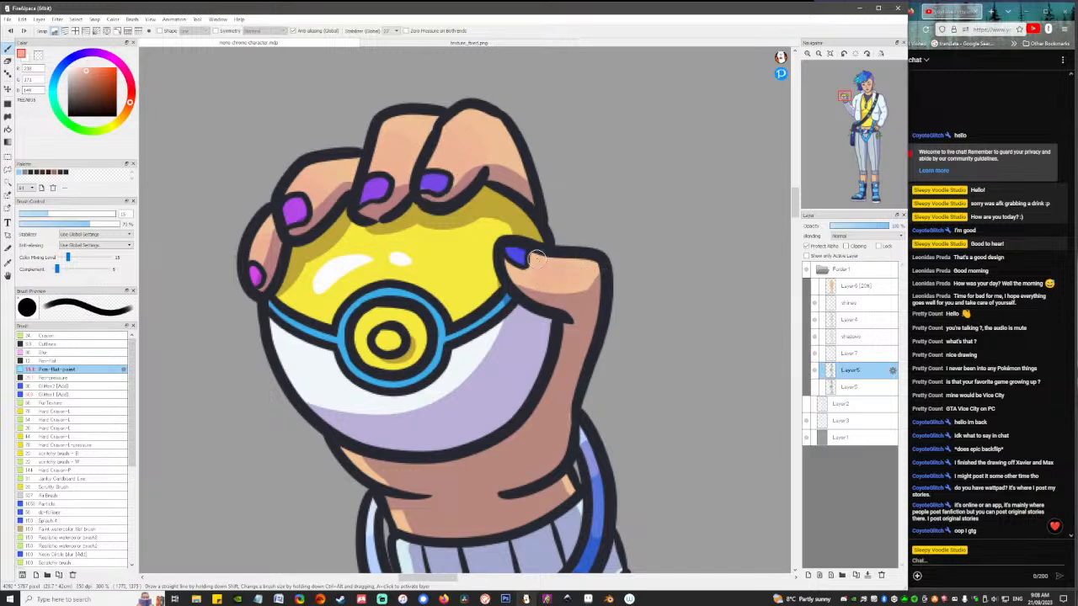
Blend the same pink tint into the fingers and knuckles of the hand resting on the hip.
{"action": "left_click_drag", "start_coordinate": [690, 438], "coordinate": [313, 109]}
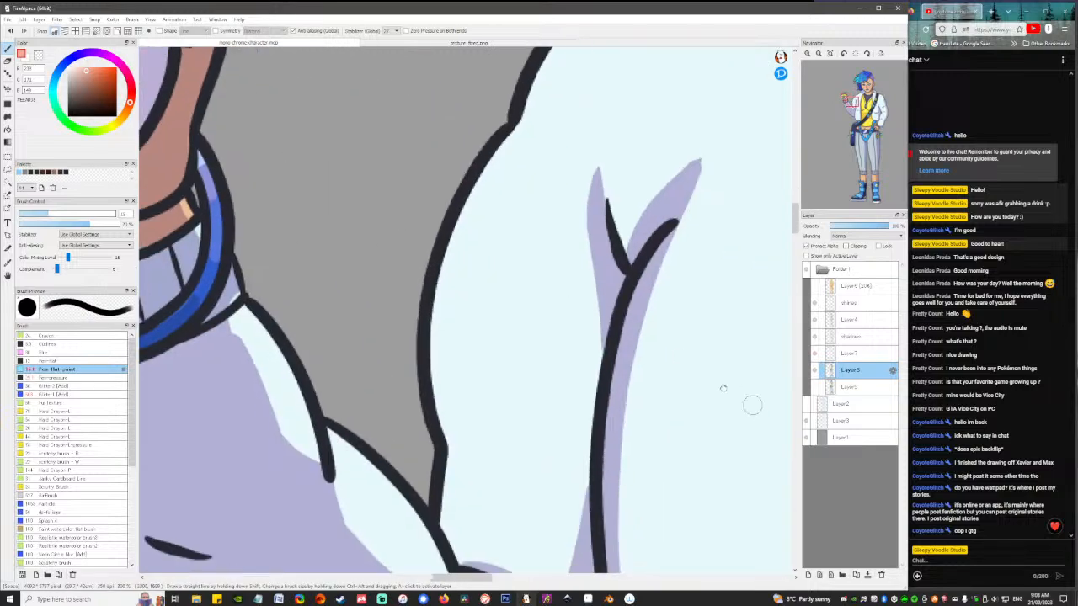
{"action": "left_click_drag", "start_coordinate": [752, 405], "coordinate": [277, 170]}
{"action": "left_click_drag", "start_coordinate": [728, 444], "coordinate": [310, 173]}
{"action": "left_click_drag", "start_coordinate": [618, 469], "coordinate": [536, 134]}
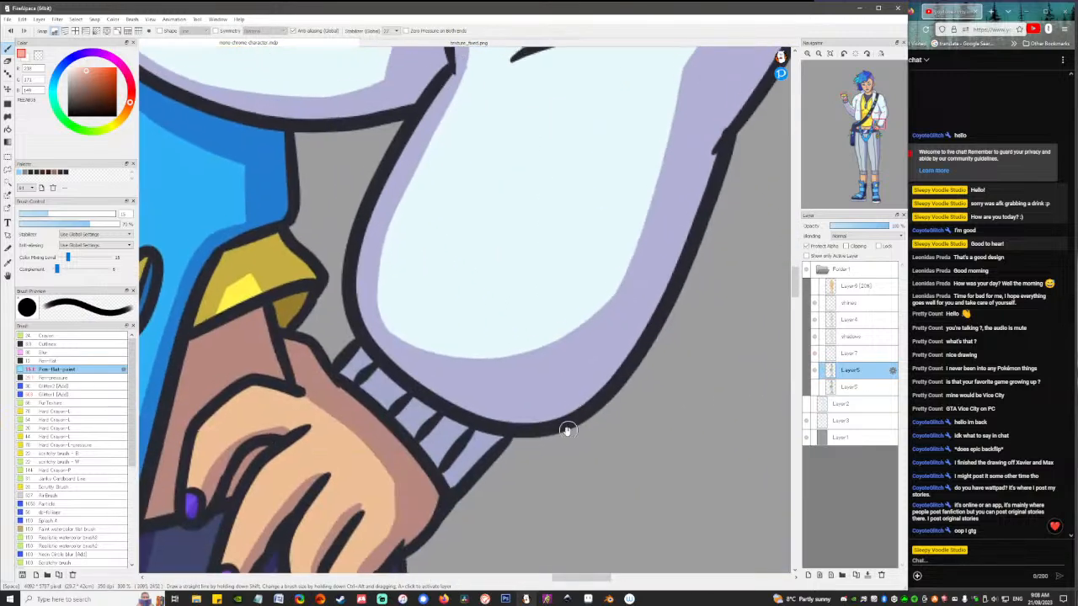
{"action": "left_click_drag", "start_coordinate": [354, 450], "coordinate": [491, 182]}
{"action": "left_click_drag", "start_coordinate": [340, 212], "coordinate": [406, 360]}
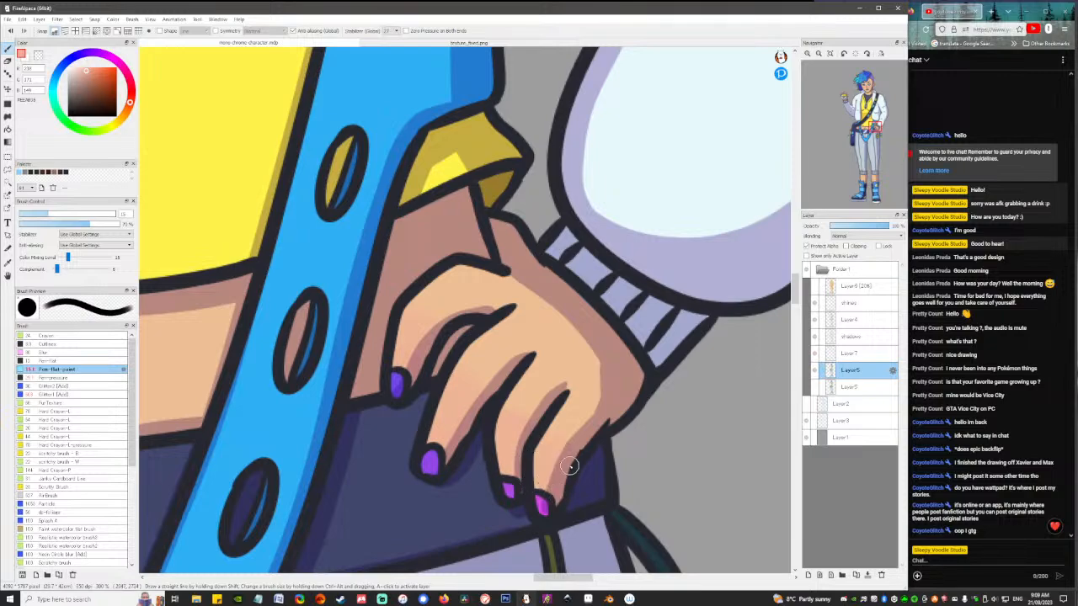
Soften the blush on both cheeks by blending over it with a more orange skin tone and a larger brush.
{"action": "scroll", "coordinate": [569, 466], "scroll_direction": "down", "scroll_amount": 2}
{"action": "scroll", "coordinate": [569, 466], "scroll_direction": "down", "scroll_amount": 4}
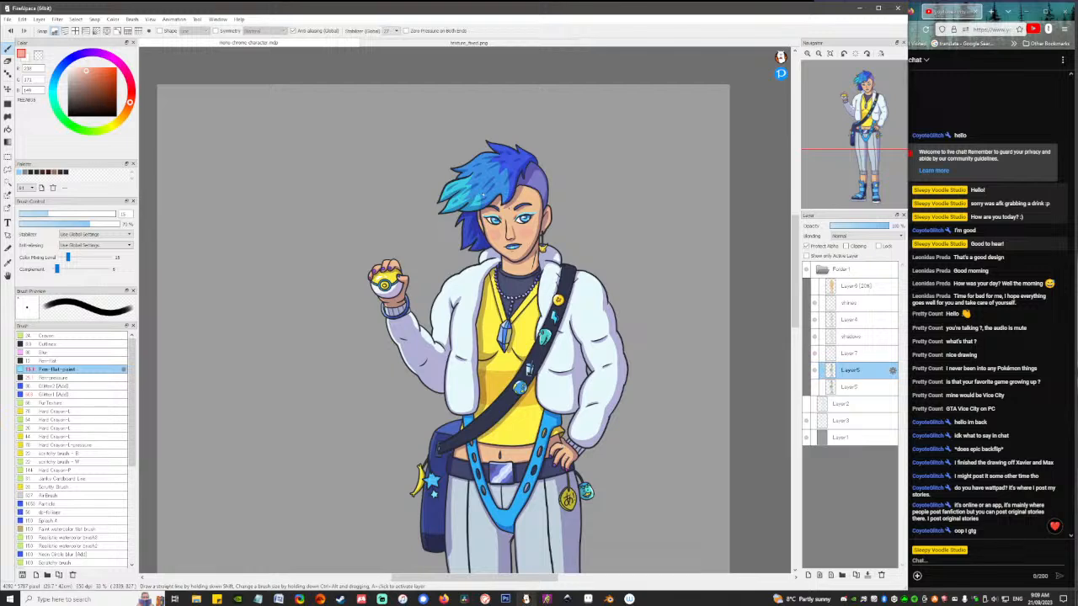
{"action": "scroll", "coordinate": [509, 206], "scroll_direction": "up", "scroll_amount": 2}
{"action": "scroll", "coordinate": [509, 205], "scroll_direction": "up", "scroll_amount": 4}
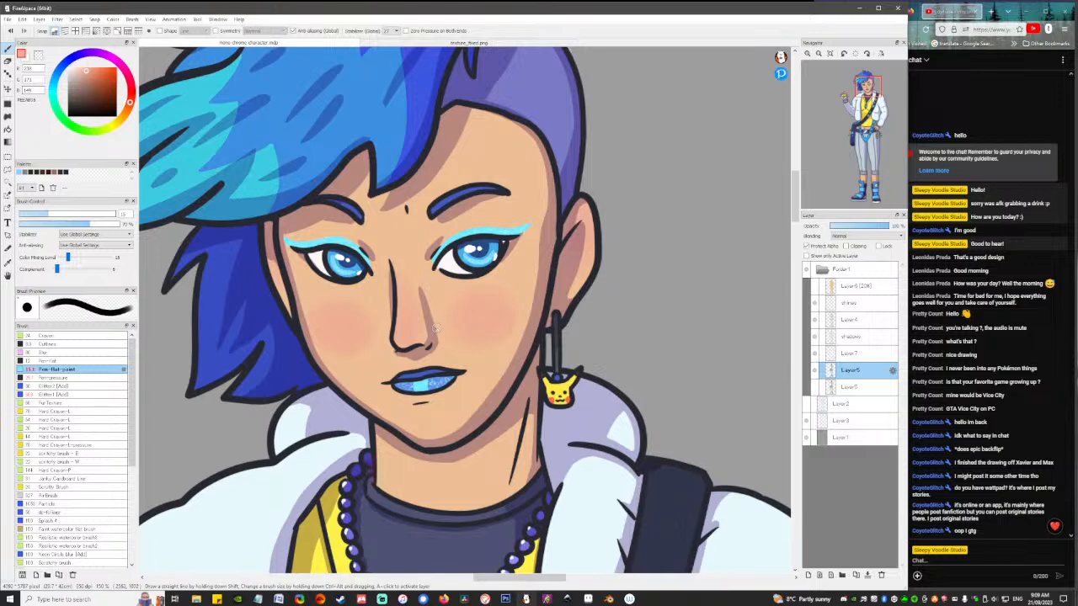
{"action": "left_click", "coordinate": [126, 110]}
{"action": "left_click", "coordinate": [77, 214]}
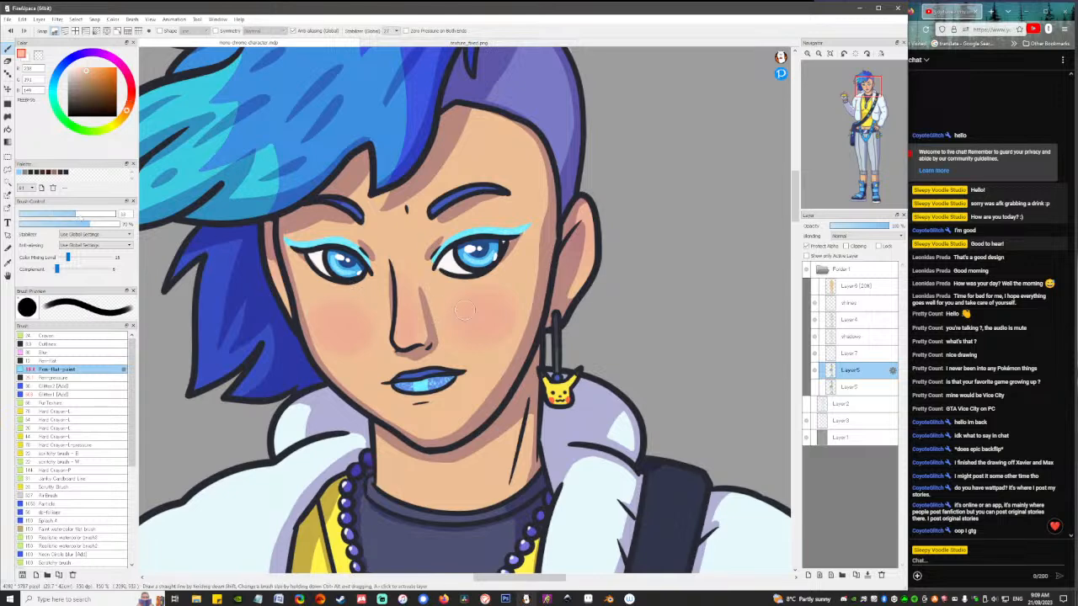
{"action": "mouse_move", "coordinate": [77, 217]}
{"action": "left_mouse_down"}
{"action": "mouse_move", "coordinate": [118, 216]}
{"action": "mouse_move", "coordinate": [82, 216]}
{"action": "left_mouse_up"}
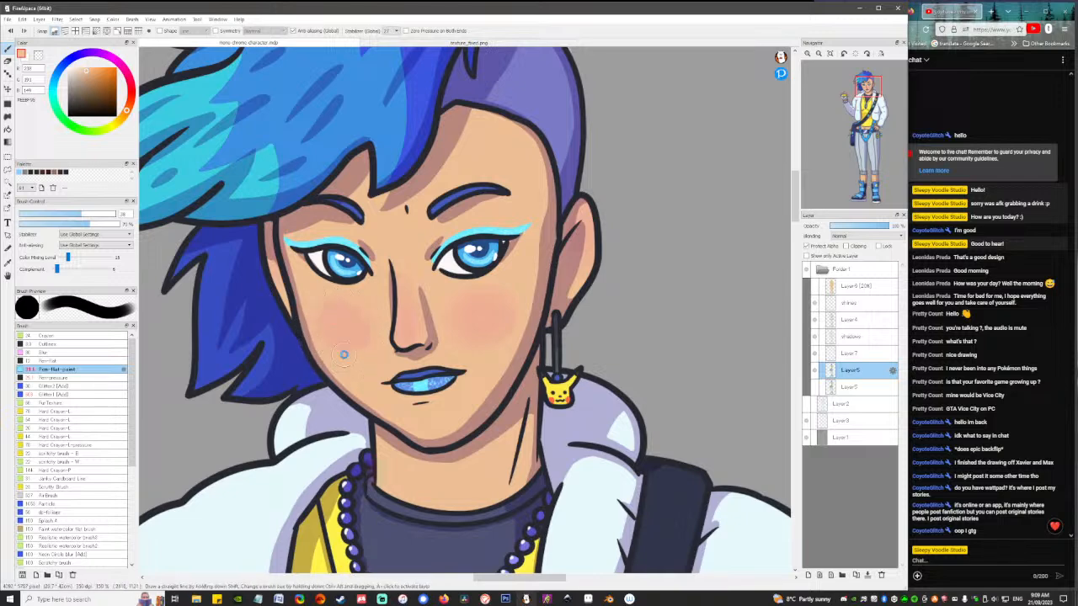
{"action": "mouse_move", "coordinate": [82, 216]}
{"action": "left_mouse_down"}
{"action": "mouse_move", "coordinate": [35, 216]}
{"action": "mouse_move", "coordinate": [79, 216]}
{"action": "left_mouse_up"}
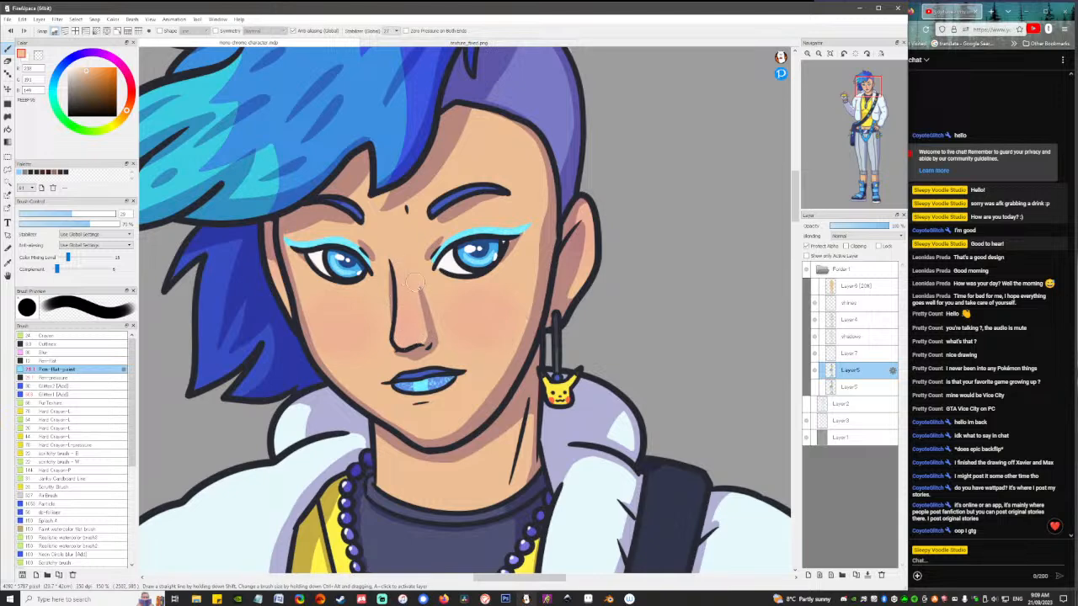
Paint a light peach-pink highlight along the nose on the shines layer with the Pen-pressure brush.
{"action": "left_click", "coordinate": [857, 304]}
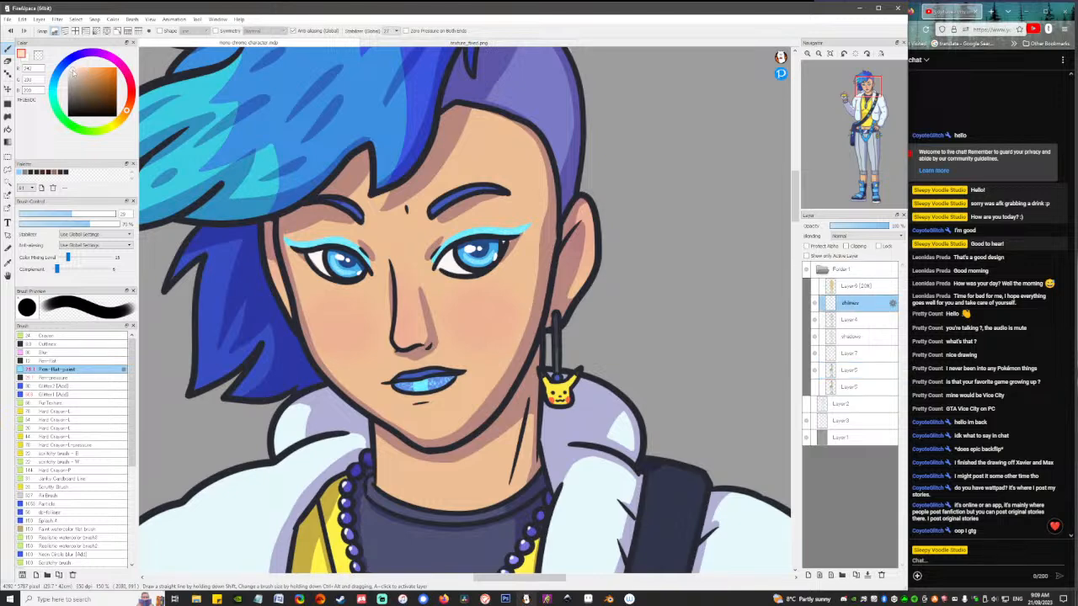
{"action": "left_click_drag", "start_coordinate": [128, 111], "coordinate": [128, 106]}
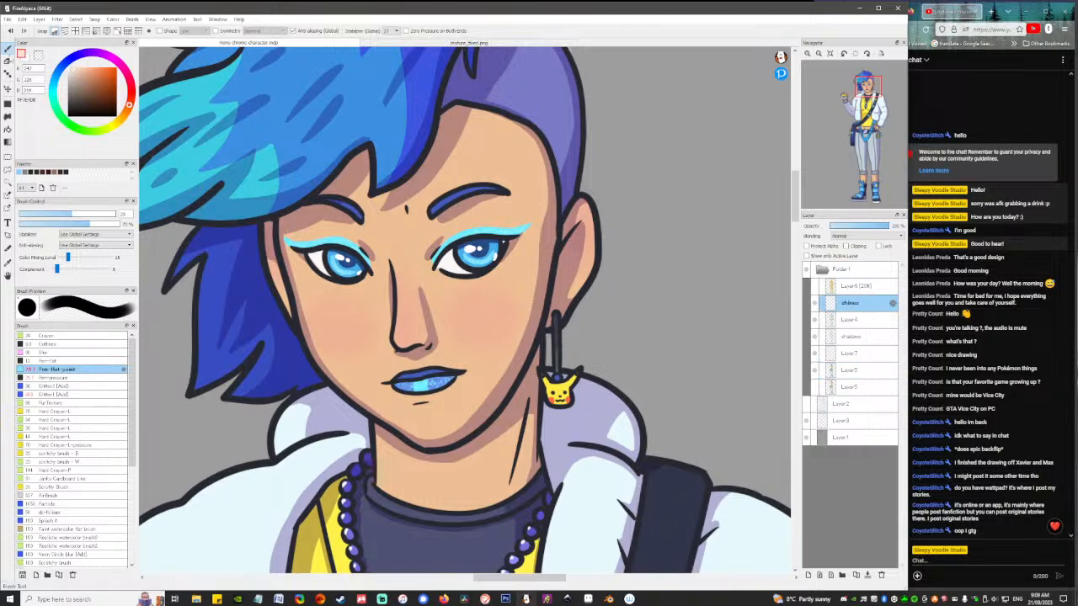
{"action": "left_click", "coordinate": [76, 377]}
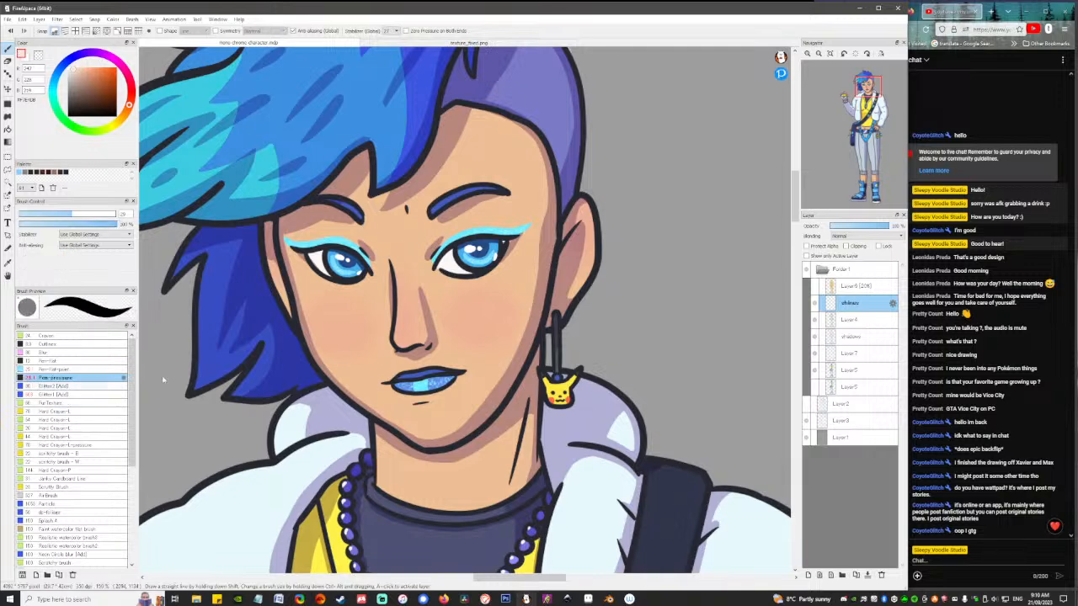
{"action": "left_click_drag", "start_coordinate": [403, 335], "coordinate": [400, 291]}
{"action": "key", "text": "ctrl+z"}
{"action": "right_click", "coordinate": [399, 305]}
{"action": "left_click", "coordinate": [83, 71]}
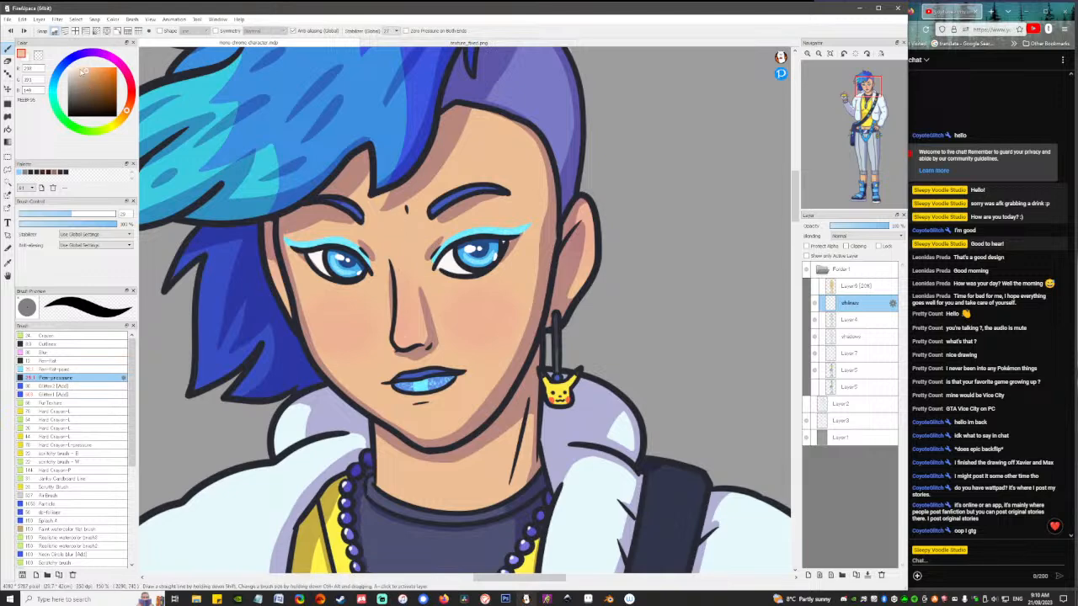
{"action": "left_click_drag", "start_coordinate": [83, 72], "coordinate": [81, 73]}
{"action": "left_click_drag", "start_coordinate": [126, 110], "coordinate": [130, 104]}
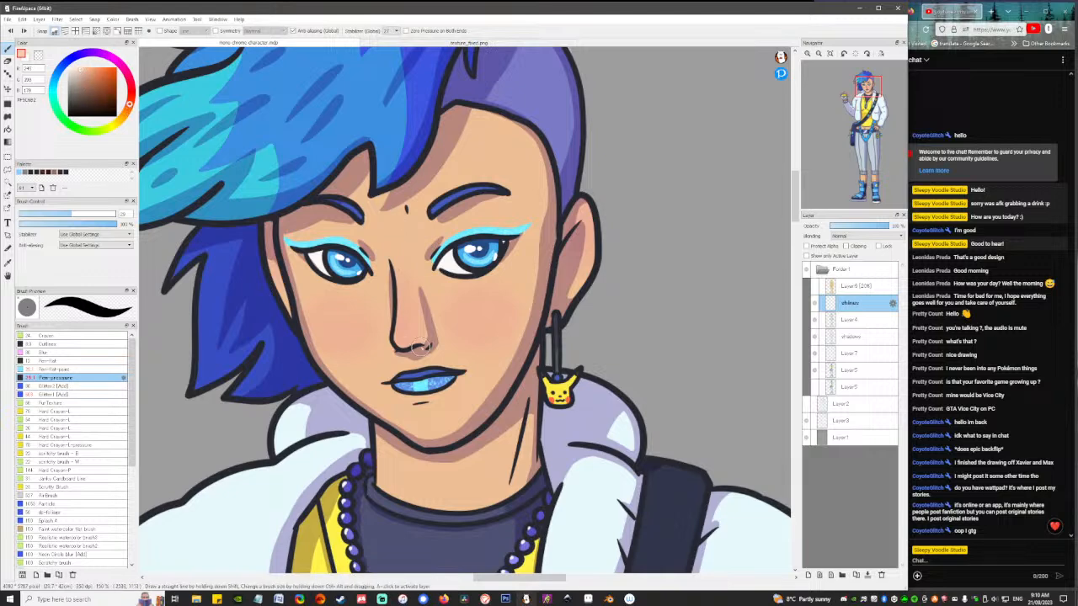
{"action": "left_click_drag", "start_coordinate": [404, 334], "coordinate": [402, 294]}
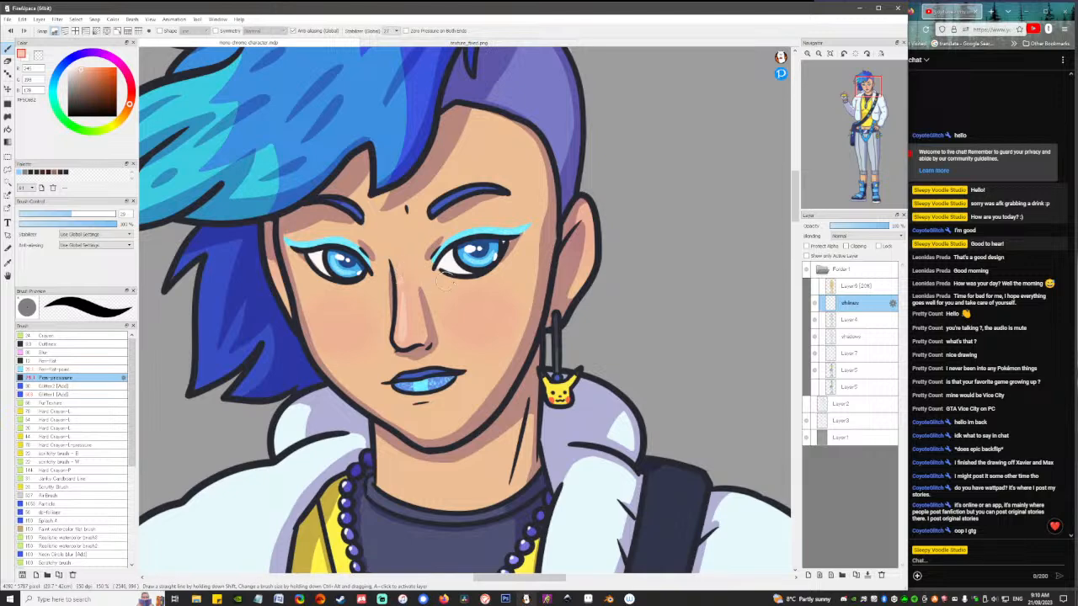
Add small light peach-pink highlights to both cheeks below the eyes.
{"action": "left_click_drag", "start_coordinate": [484, 298], "coordinate": [507, 282]}
{"action": "key", "text": "ctrl+z"}
{"action": "left_click_drag", "start_coordinate": [329, 294], "coordinate": [339, 300]}
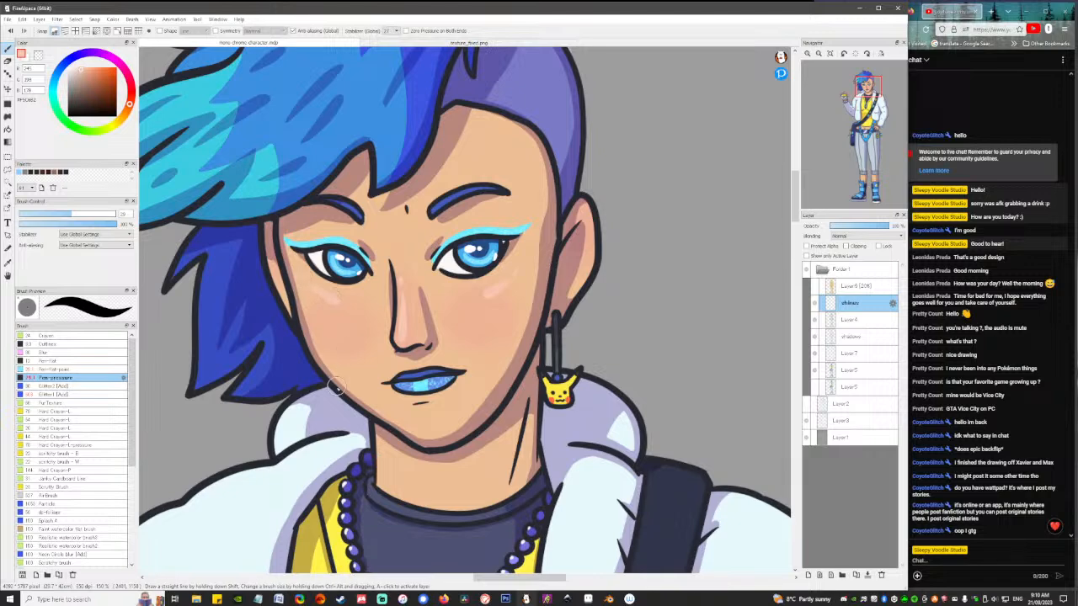
Check the face highlights and blush against the whole figure and the upper body.
{"action": "left_click", "coordinate": [830, 54]}
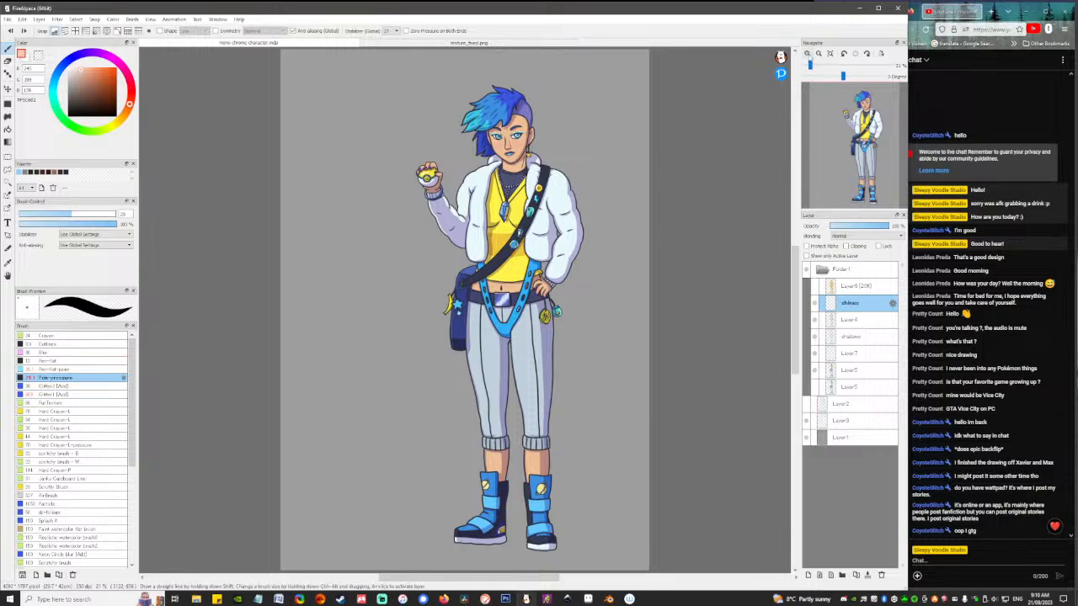
{"action": "left_click", "coordinate": [808, 55]}
{"action": "left_click", "coordinate": [808, 54]}
{"action": "left_click", "coordinate": [807, 55]}
{"action": "left_click_drag", "start_coordinate": [864, 114], "coordinate": [869, 101]}
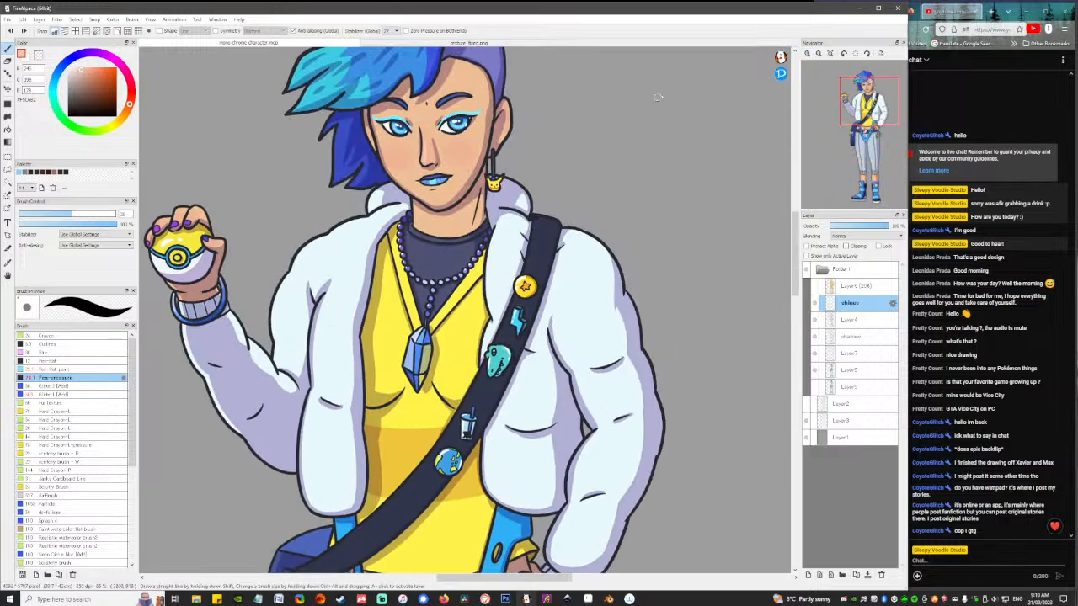
Sample the skin tone from the cheek and add a new layer directly above the character's flat-colour layer.
{"action": "scroll", "coordinate": [565, 211], "scroll_direction": "up", "scroll_amount": 4}
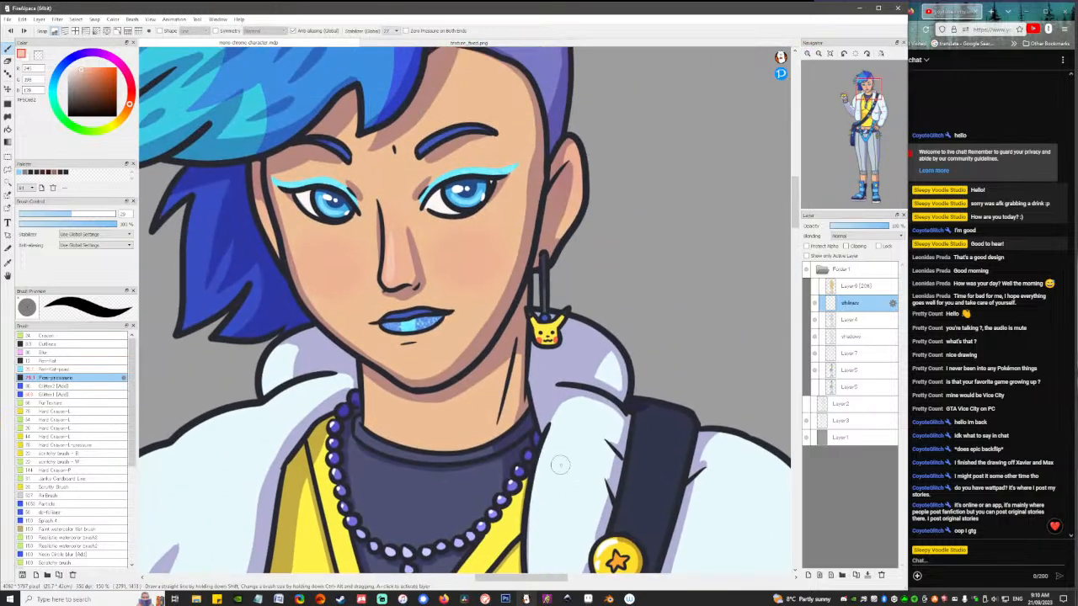
{"action": "left_click_drag", "start_coordinate": [530, 337], "coordinate": [586, 445]}
{"action": "left_click_drag", "start_coordinate": [562, 389], "coordinate": [556, 342]}
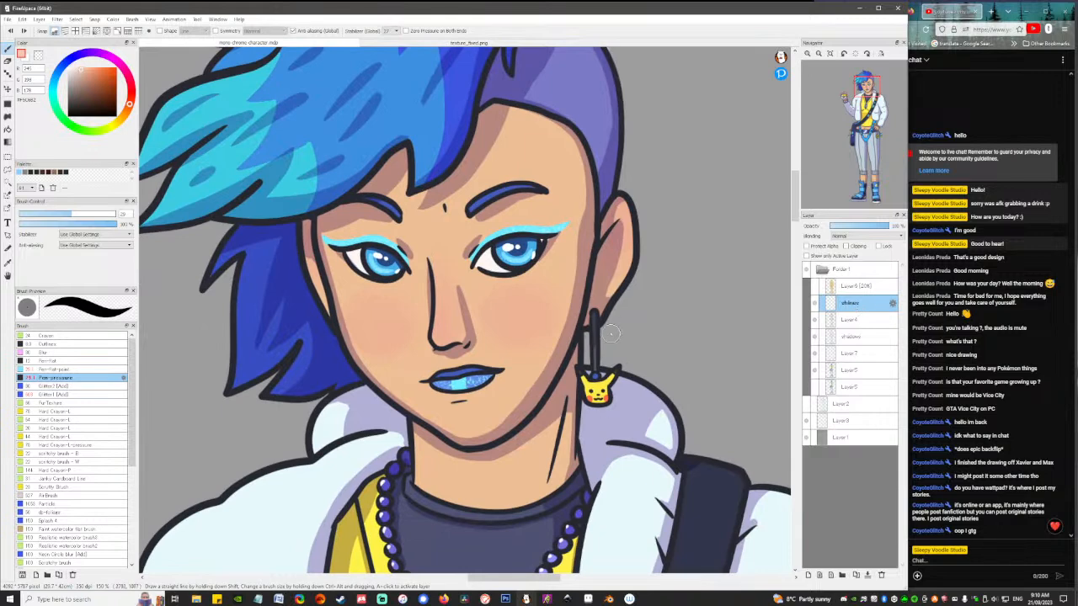
{"action": "left_click", "coordinate": [549, 318], "text": "alt"}
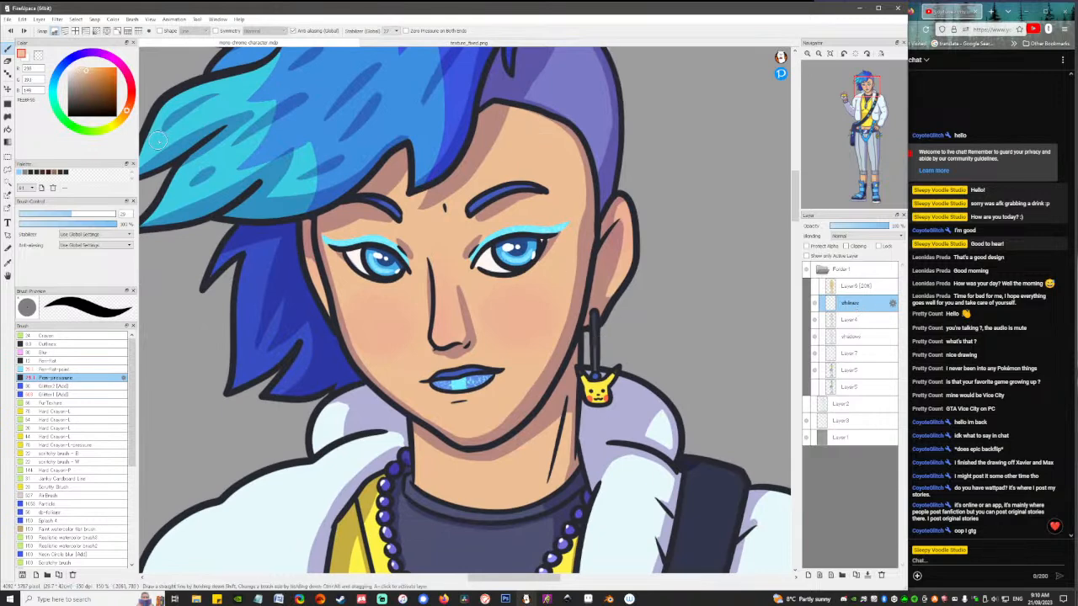
{"action": "left_click", "coordinate": [859, 372]}
{"action": "left_click", "coordinate": [810, 574]}
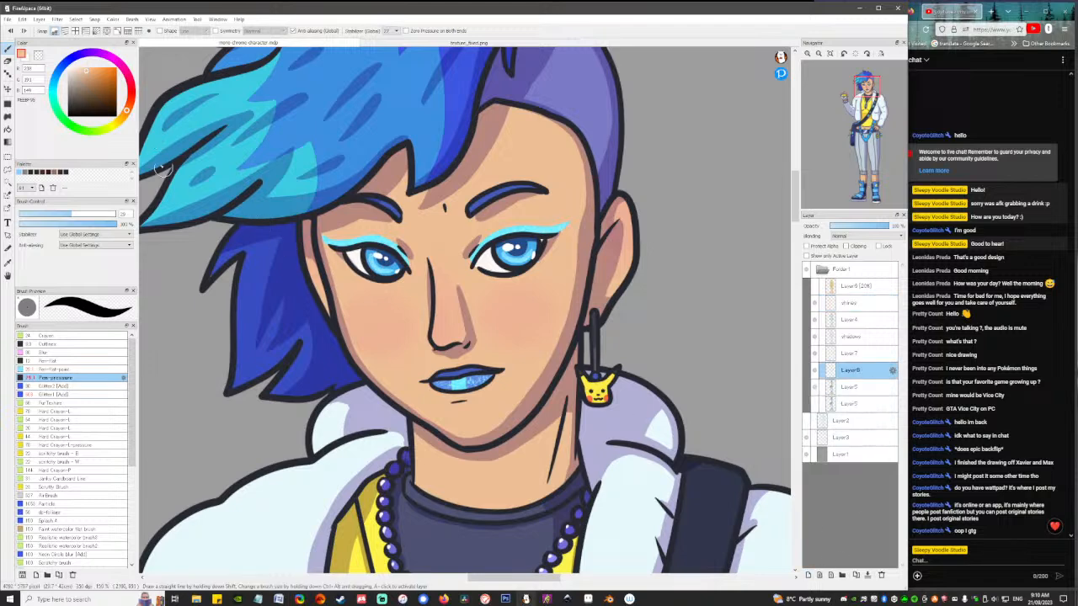
Paint a light peach-pink highlight along the nose on the new layer, undoing the strokes that miss.
{"action": "left_click", "coordinate": [84, 73]}
{"action": "left_click_drag", "start_coordinate": [441, 342], "coordinate": [440, 288]}
{"action": "key", "text": "ctrl+z"}
{"action": "left_click_drag", "start_coordinate": [438, 337], "coordinate": [437, 286]}
{"action": "key", "text": "ctrl+z"}
{"action": "key", "text": "ctrl+z"}
{"action": "left_click_drag", "start_coordinate": [441, 335], "coordinate": [435, 263]}
{"action": "key", "text": "ctrl+z"}
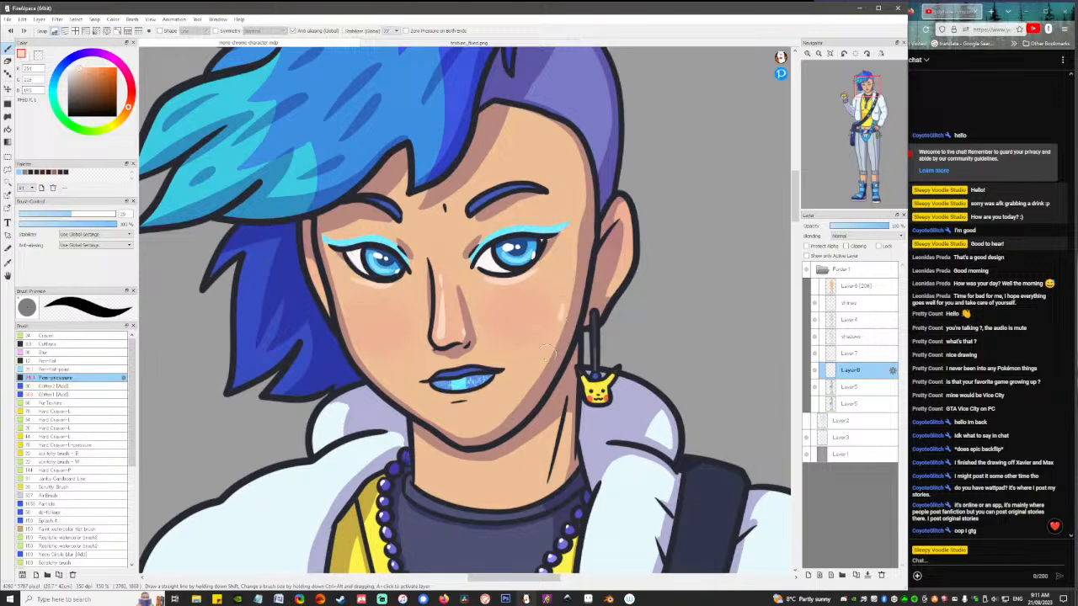
Add light peach-pink highlights along the outer cheek beside the earring and on the forehead near the shaved hairline.
{"action": "left_click_drag", "start_coordinate": [548, 348], "coordinate": [544, 361]}
{"action": "key", "text": "ctrl+z"}
{"action": "left_click_drag", "start_coordinate": [566, 311], "coordinate": [534, 395]}
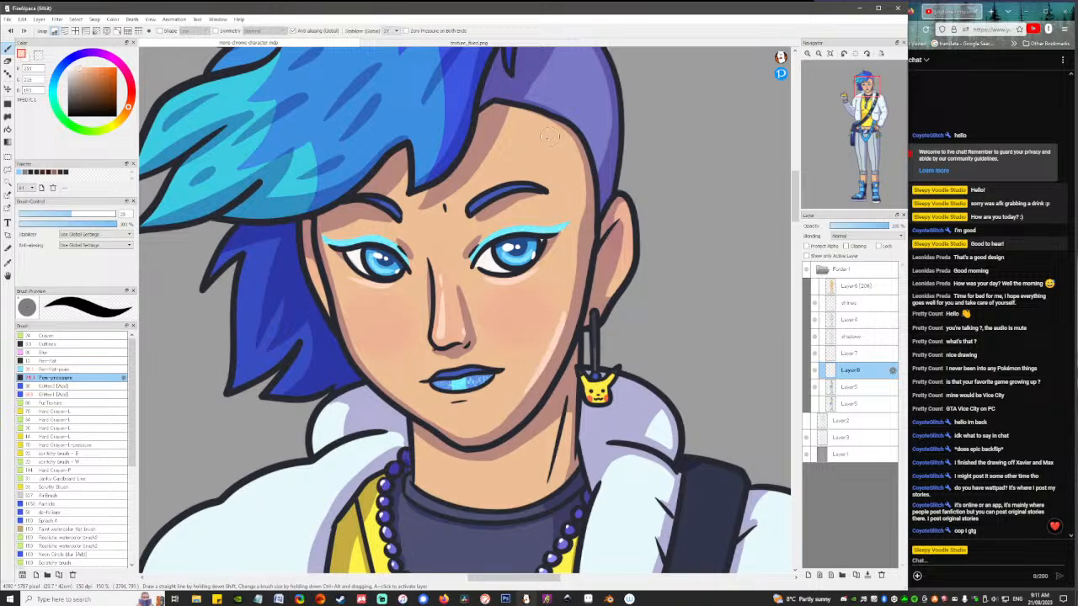
{"action": "mouse_move", "coordinate": [562, 135]}
{"action": "left_mouse_down"}
{"action": "mouse_move", "coordinate": [573, 209]}
{"action": "mouse_move", "coordinate": [572, 176]}
{"action": "mouse_move", "coordinate": [544, 136]}
{"action": "mouse_move", "coordinate": [578, 185]}
{"action": "mouse_move", "coordinate": [565, 158]}
{"action": "left_mouse_up"}
{"action": "key", "text": "ctrl+z"}
{"action": "key", "text": "ctrl+z"}
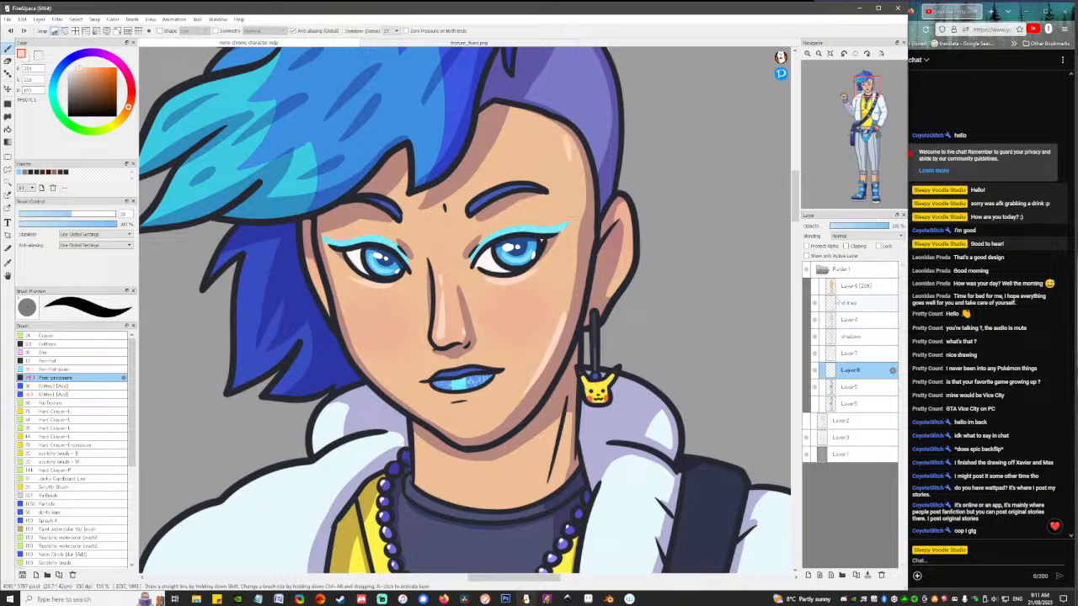
Protect the alpha of Layer4 and mix a dark reddish-brown from the skin tone sampled between the eyebrows.
{"action": "left_click", "coordinate": [849, 319]}
{"action": "left_click", "coordinate": [813, 320]}
{"action": "left_click", "coordinate": [814, 320]}
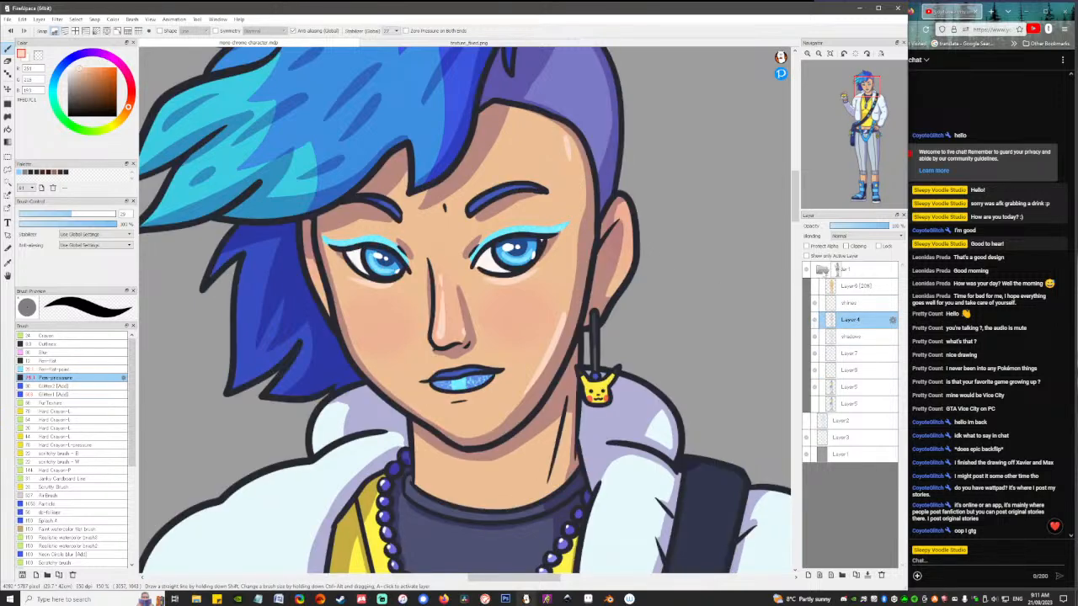
{"action": "left_click", "coordinate": [806, 246]}
{"action": "left_click", "coordinate": [448, 207], "text": "alt"}
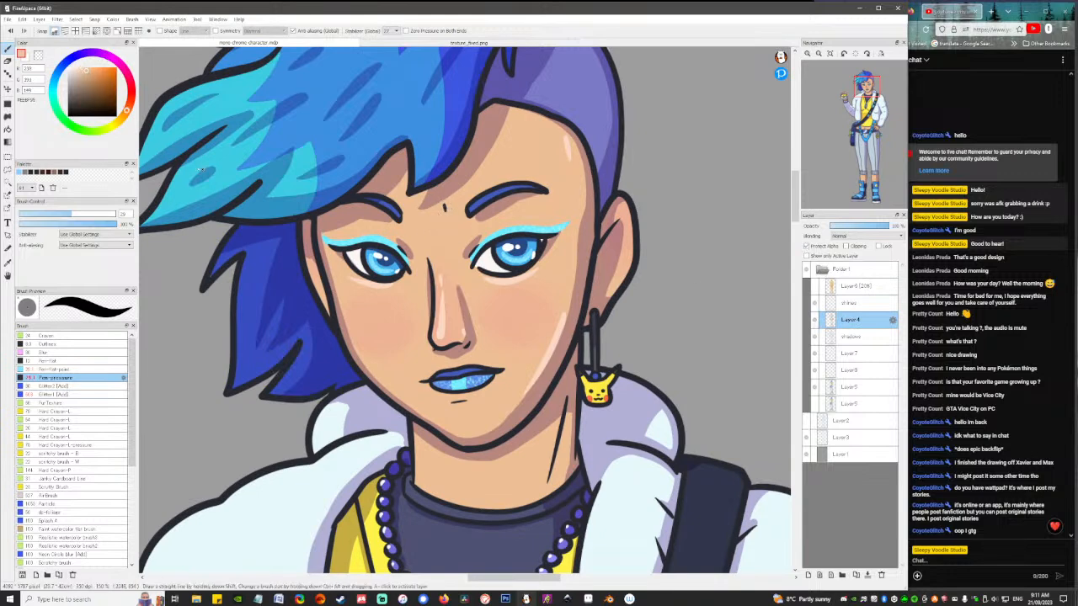
{"action": "left_click", "coordinate": [89, 90]}
{"action": "left_click", "coordinate": [129, 106]}
Check the face highlights against the character's upper body and outfit.
{"action": "scroll", "coordinate": [469, 213], "scroll_direction": "down", "scroll_amount": 5}
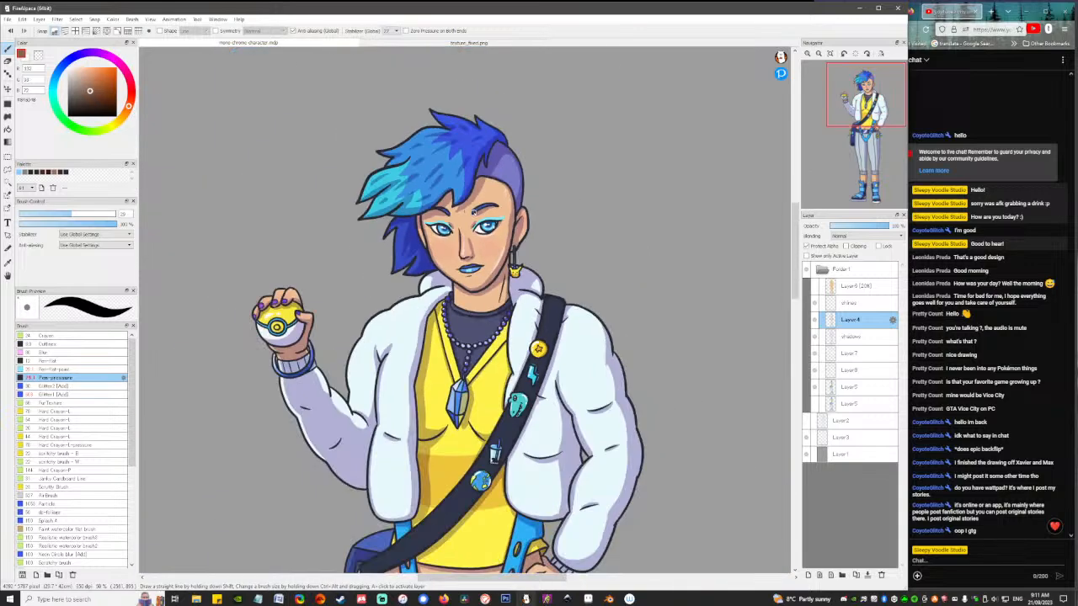
{"action": "left_click_drag", "start_coordinate": [583, 343], "coordinate": [580, 383]}
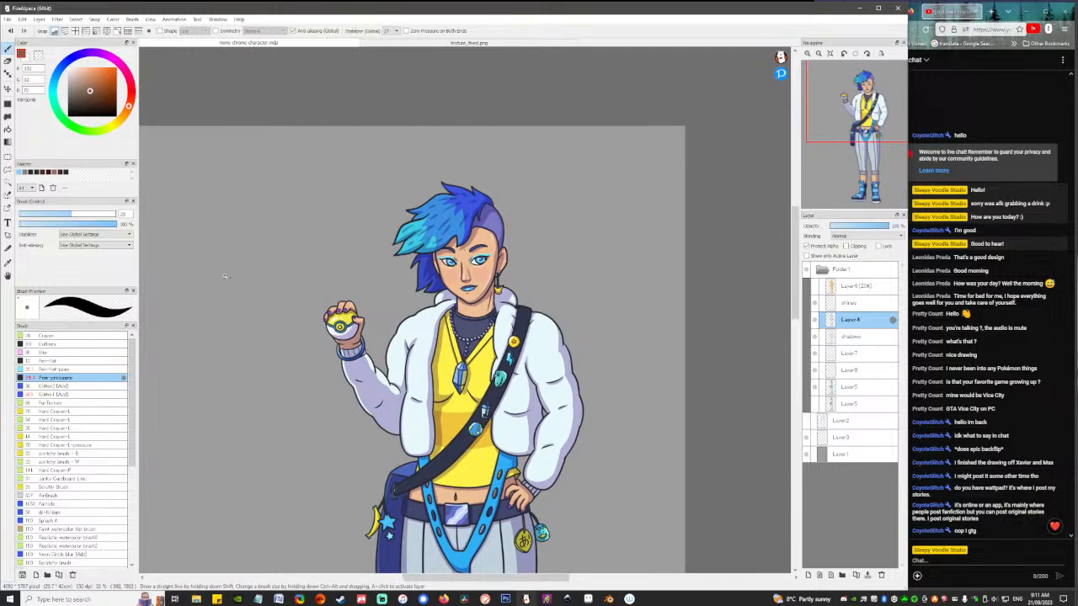
{"action": "scroll", "coordinate": [476, 246], "scroll_direction": "down", "scroll_amount": 1}
{"action": "left_click_drag", "start_coordinate": [474, 280], "coordinate": [469, 287]}
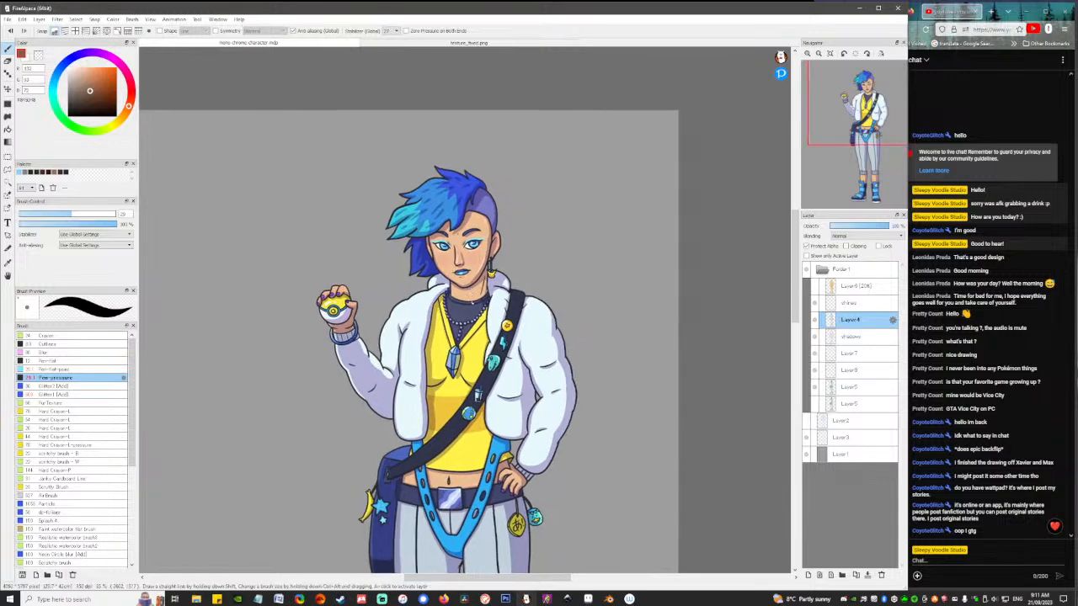
{"action": "scroll", "coordinate": [418, 305], "scroll_direction": "down", "scroll_amount": 3}
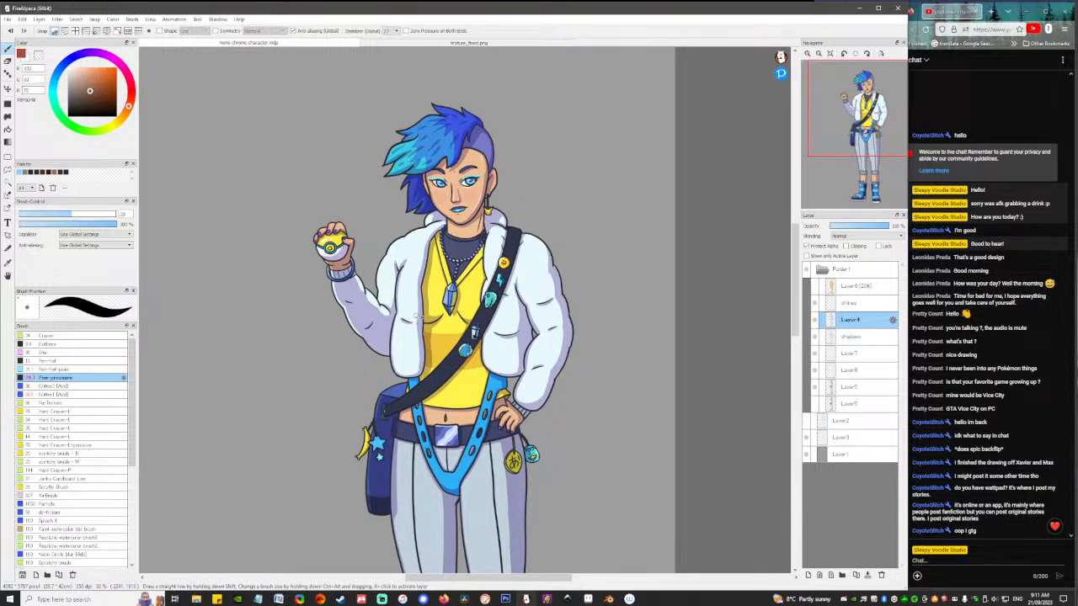
Switch to the eraser, make the shadows layer active and reduce the eraser size to about 22.
{"action": "key", "text": "e"}
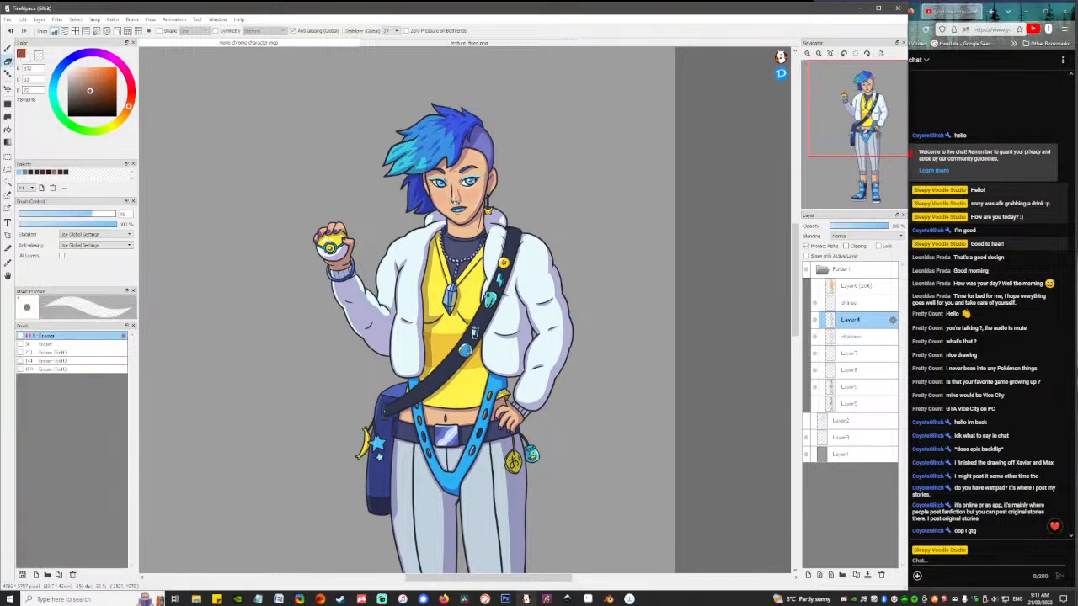
{"action": "left_click", "coordinate": [852, 369]}
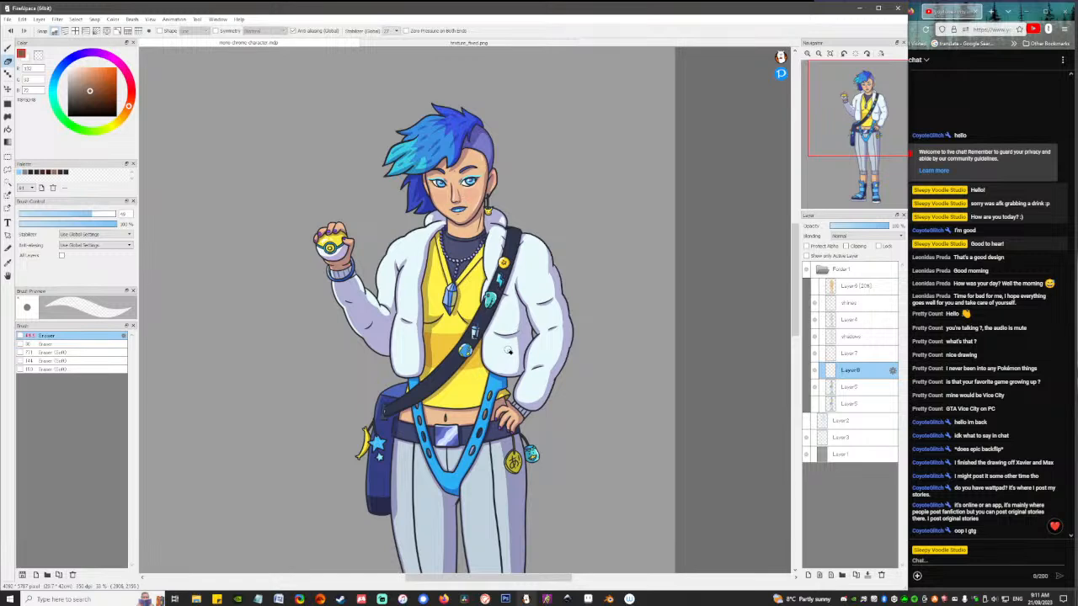
{"action": "mouse_move", "coordinate": [493, 475]}
{"action": "left_mouse_down"}
{"action": "mouse_move", "coordinate": [506, 203]}
{"action": "mouse_move", "coordinate": [488, 455]}
{"action": "left_mouse_up"}
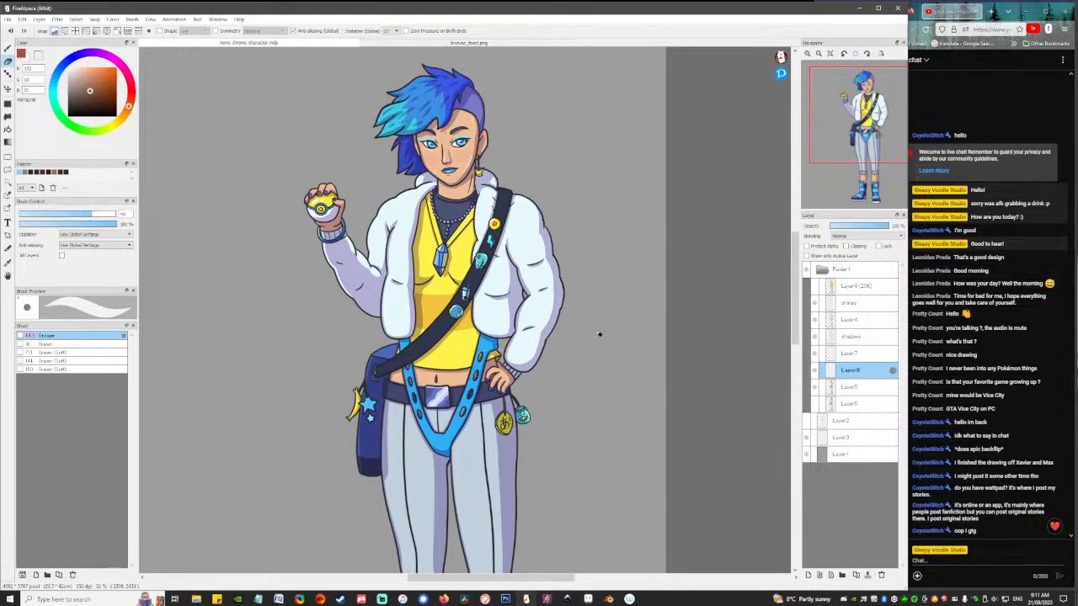
{"action": "left_click", "coordinate": [815, 327]}
{"action": "left_click", "coordinate": [815, 325]}
{"action": "left_click", "coordinate": [822, 336]}
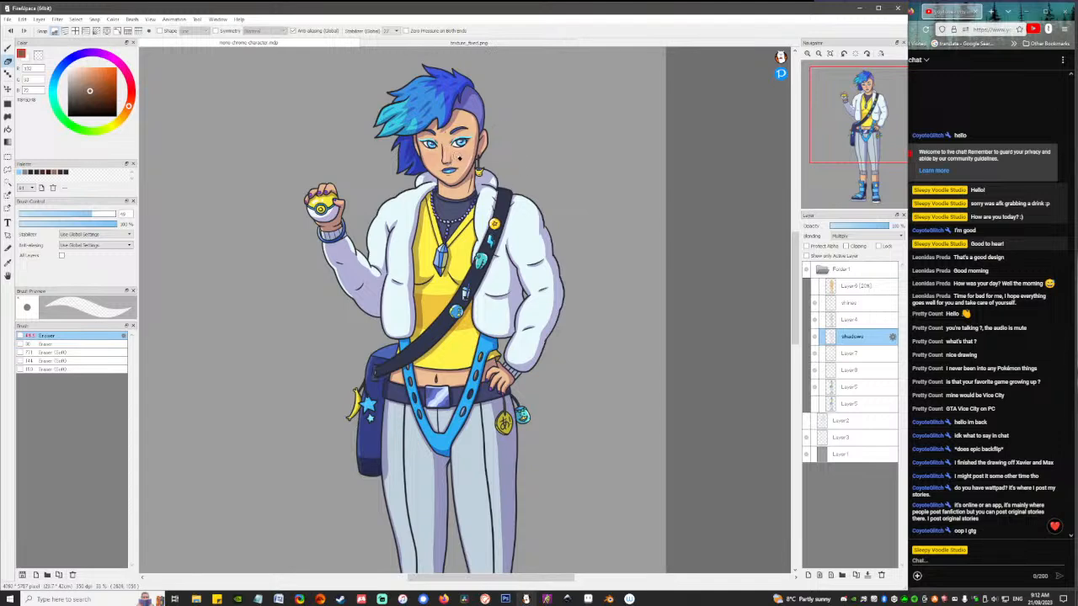
{"action": "scroll", "coordinate": [457, 156], "scroll_direction": "up", "scroll_amount": 3}
{"action": "scroll", "coordinate": [457, 156], "scroll_direction": "up", "scroll_amount": 1}
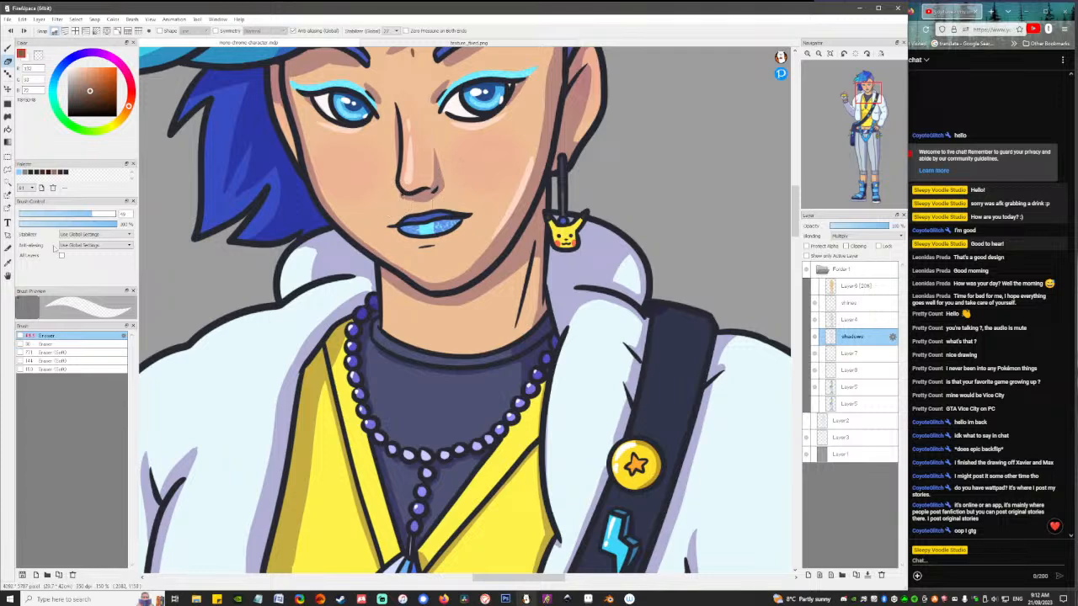
{"action": "left_click", "coordinate": [63, 213]}
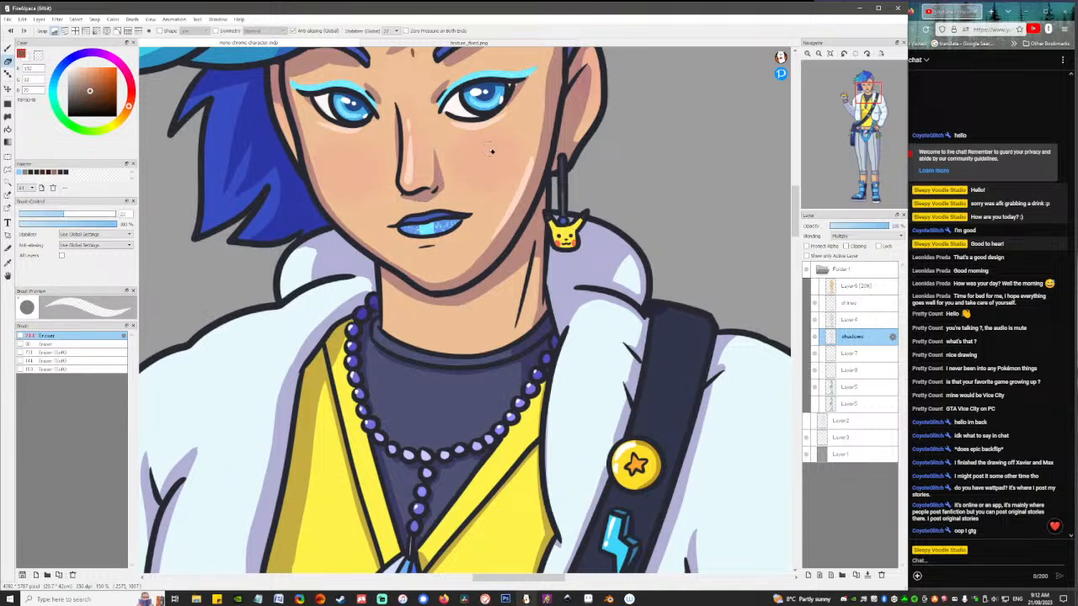
Inspect the whole figure from hair to boots, comparing the face highlights and shadows with the outfit.
{"action": "scroll", "coordinate": [491, 149], "scroll_direction": "down", "scroll_amount": 5}
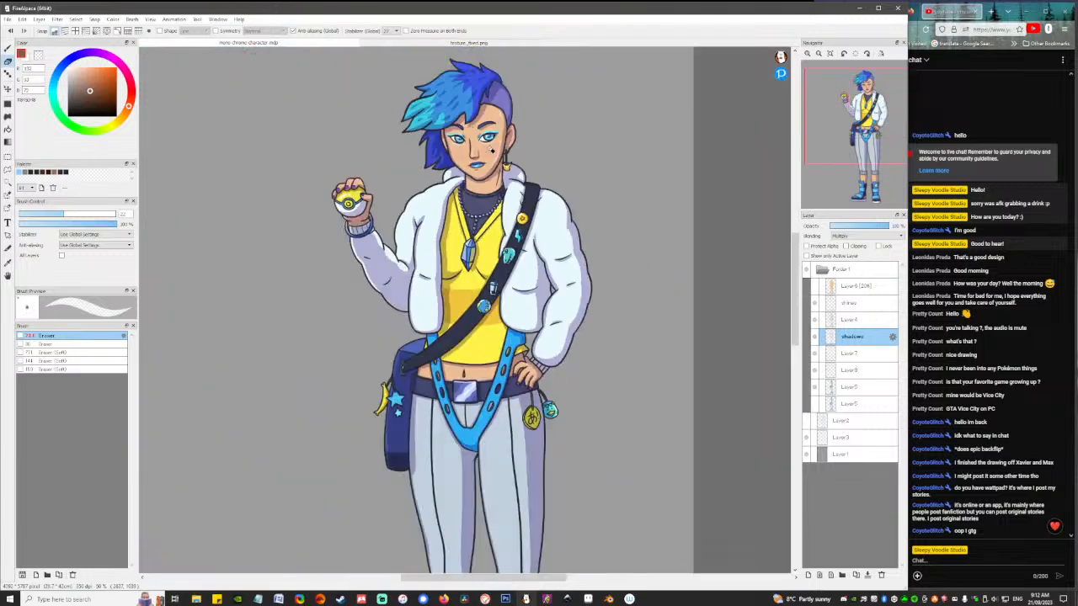
{"action": "mouse_move", "coordinate": [626, 341]}
{"action": "left_mouse_down"}
{"action": "mouse_move", "coordinate": [609, 291]}
{"action": "mouse_move", "coordinate": [620, 349]}
{"action": "left_mouse_up"}
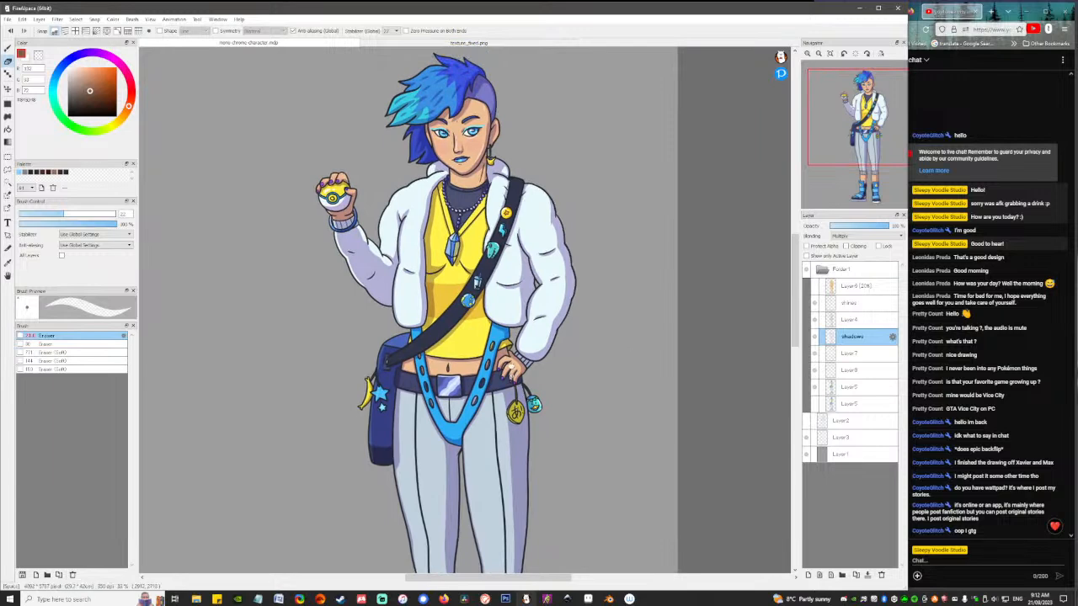
{"action": "left_click_drag", "start_coordinate": [540, 394], "coordinate": [545, 122]}
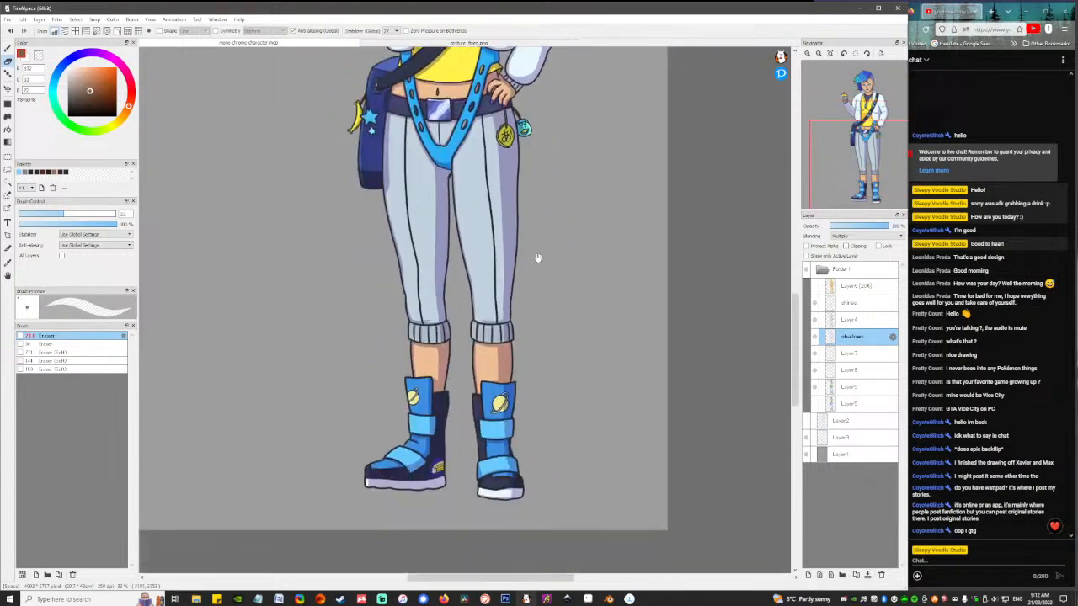
{"action": "left_click_drag", "start_coordinate": [544, 278], "coordinate": [526, 488]}
{"action": "left_click_drag", "start_coordinate": [508, 221], "coordinate": [496, 370]}
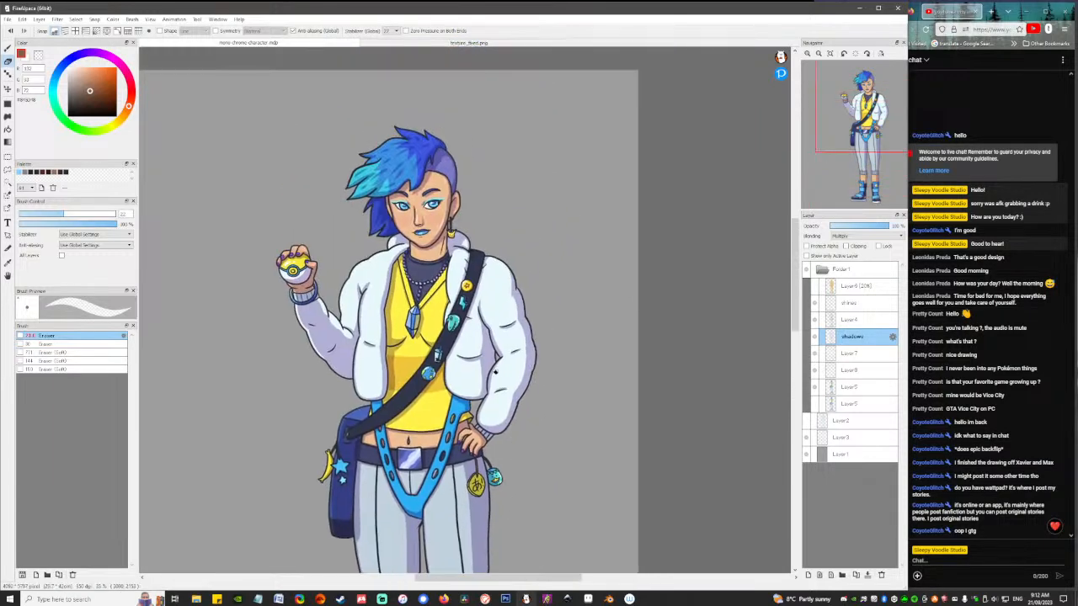
{"action": "scroll", "coordinate": [457, 242], "scroll_direction": "up", "scroll_amount": 4}
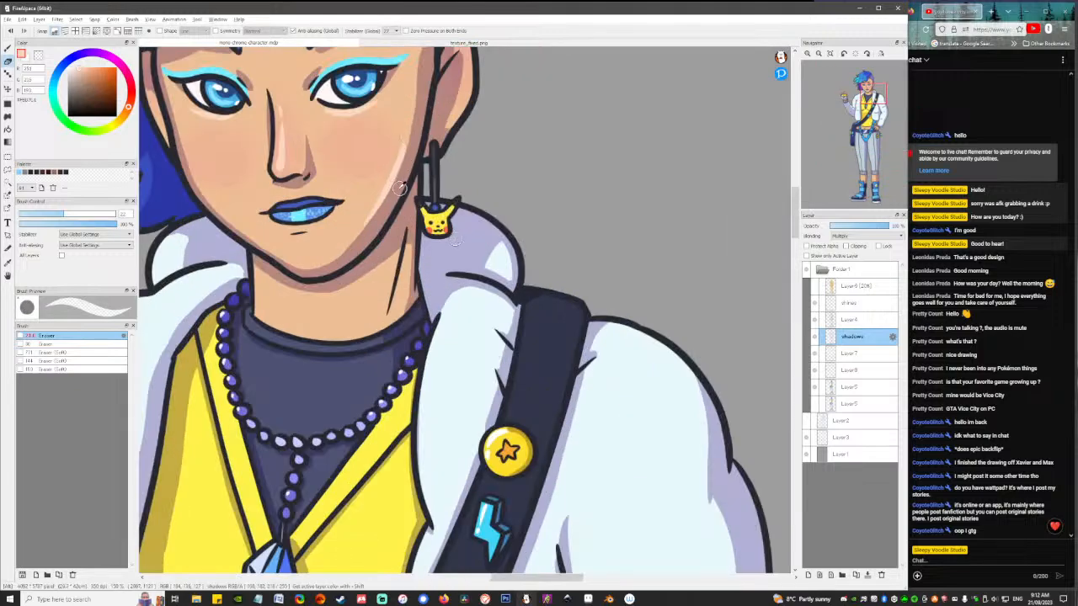
{"action": "scroll", "coordinate": [402, 244], "scroll_direction": "down", "scroll_amount": 2}
{"action": "scroll", "coordinate": [508, 244], "scroll_direction": "down", "scroll_amount": 2}
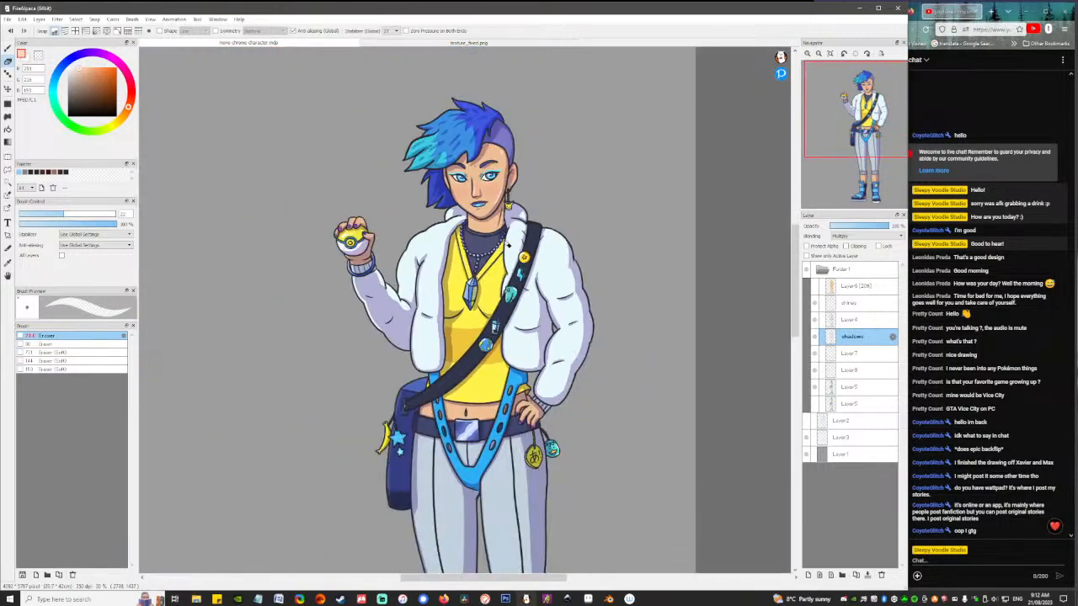
{"action": "scroll", "coordinate": [508, 244], "scroll_direction": "up", "scroll_amount": 1}
{"action": "left_click_drag", "start_coordinate": [508, 244], "coordinate": [638, 312]}
Paint a light peach-pink highlight across the bare waist above the belt on the skin highlight layer with the Pen-pressure brush.
{"action": "left_click", "coordinate": [867, 371]}
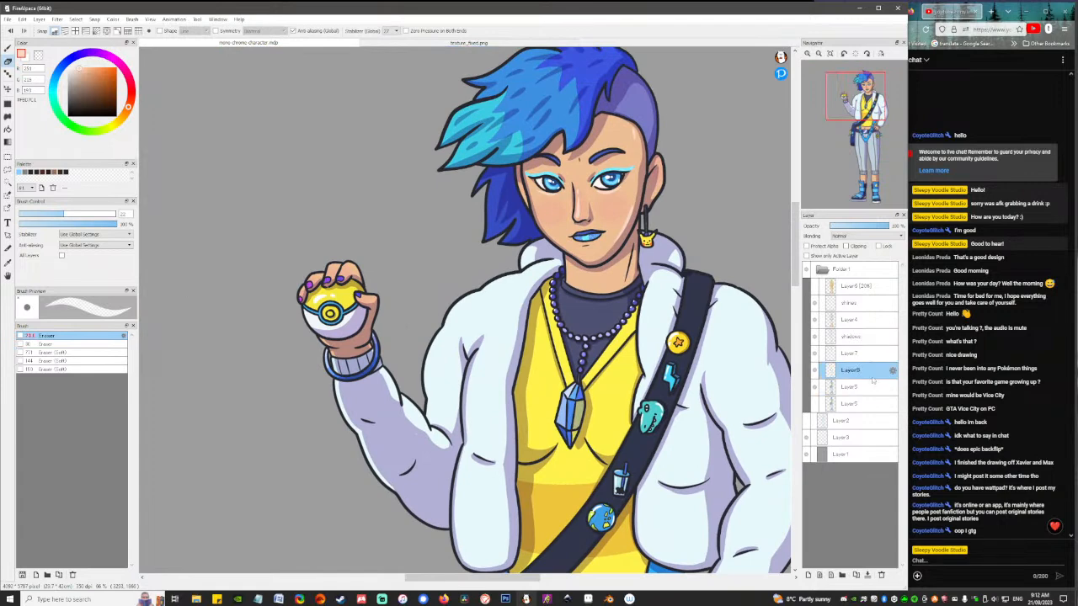
{"action": "key", "text": "b"}
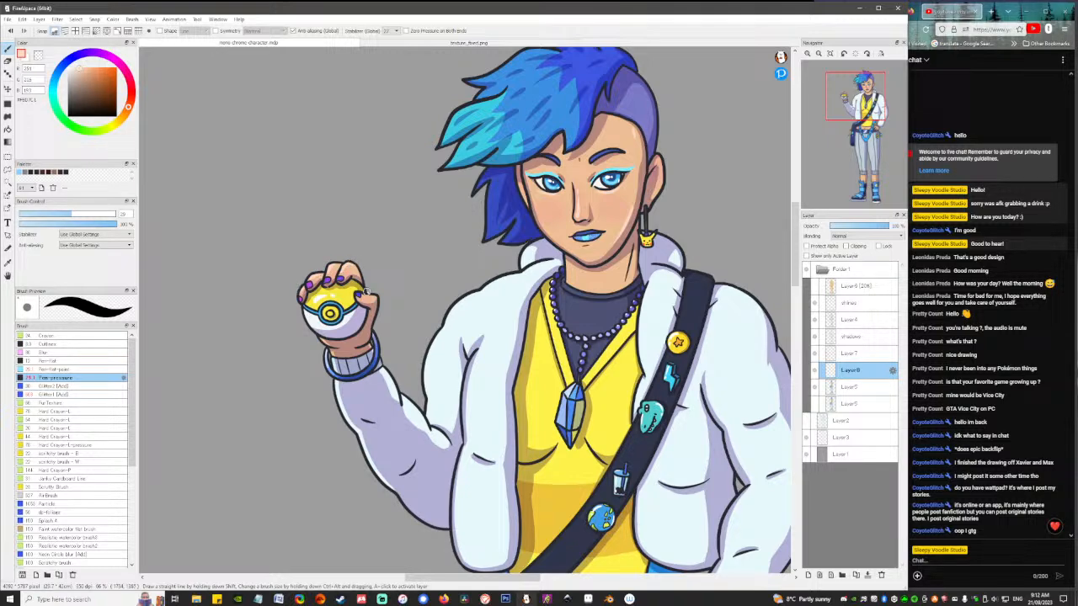
{"action": "scroll", "coordinate": [388, 308], "scroll_direction": "down", "scroll_amount": 10}
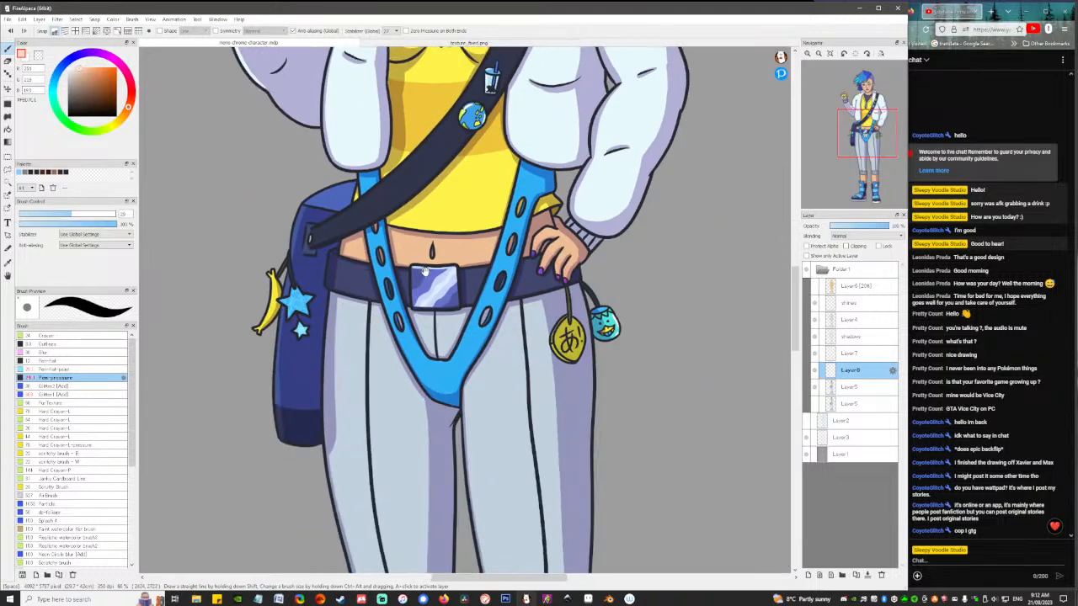
{"action": "scroll", "coordinate": [418, 247], "scroll_direction": "up", "scroll_amount": 1}
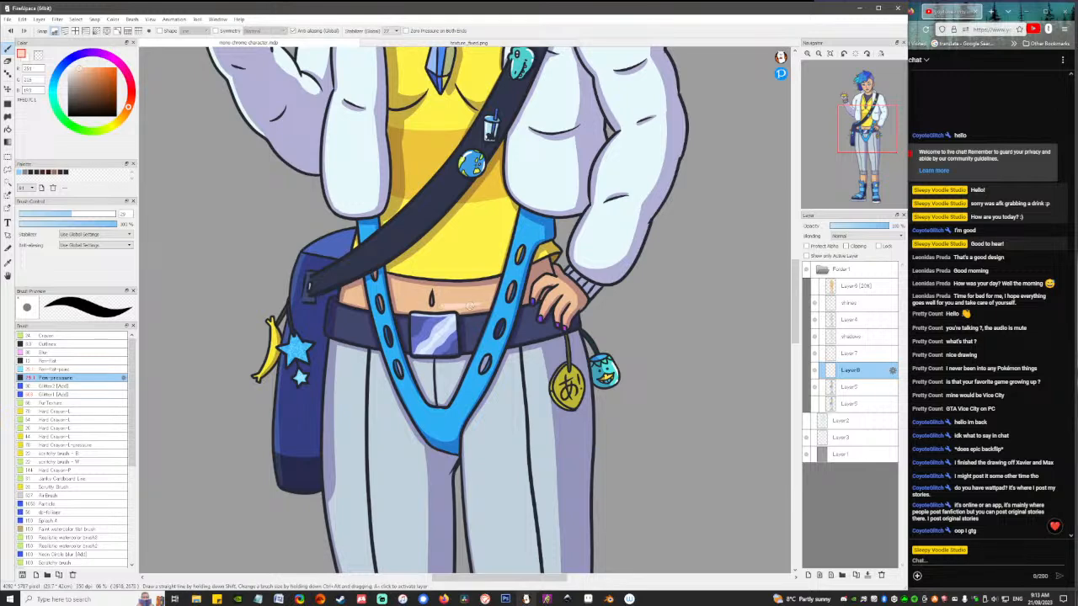
{"action": "key", "text": "ctrl+z"}
{"action": "left_click_drag", "start_coordinate": [441, 308], "coordinate": [495, 294]}
{"action": "scroll", "coordinate": [392, 301], "scroll_direction": "down", "scroll_amount": 4}
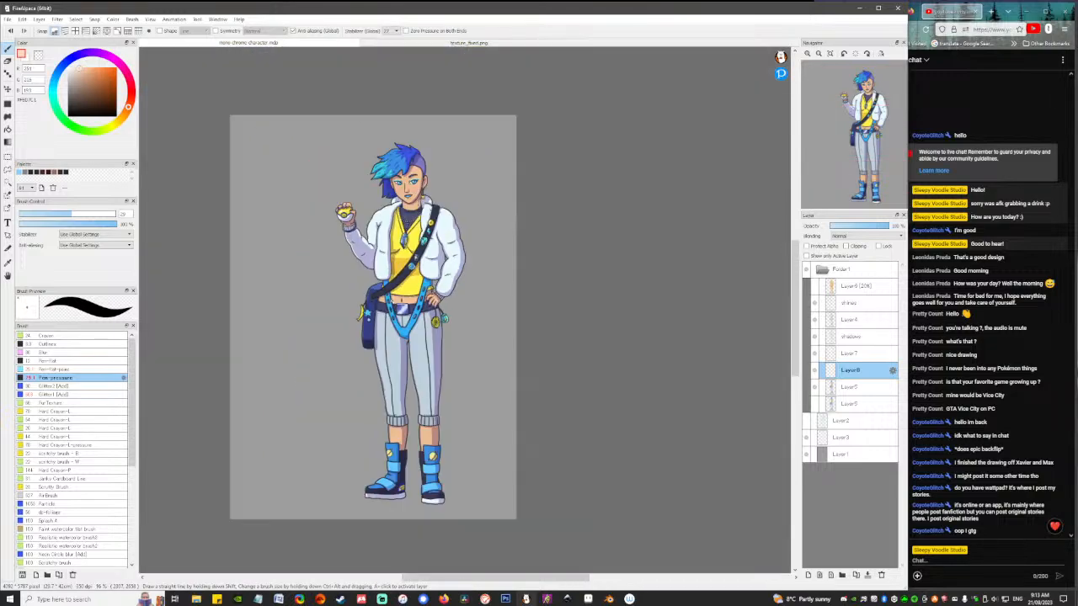
{"action": "scroll", "coordinate": [394, 300], "scroll_direction": "up", "scroll_amount": 4}
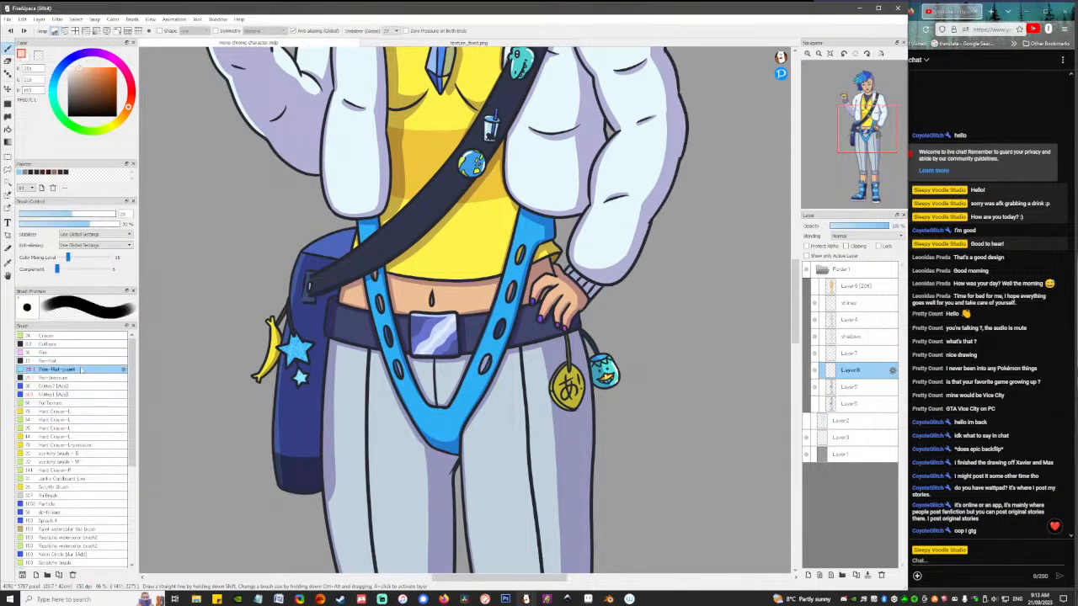
{"action": "left_click", "coordinate": [84, 370]}
{"action": "left_click", "coordinate": [874, 386]}
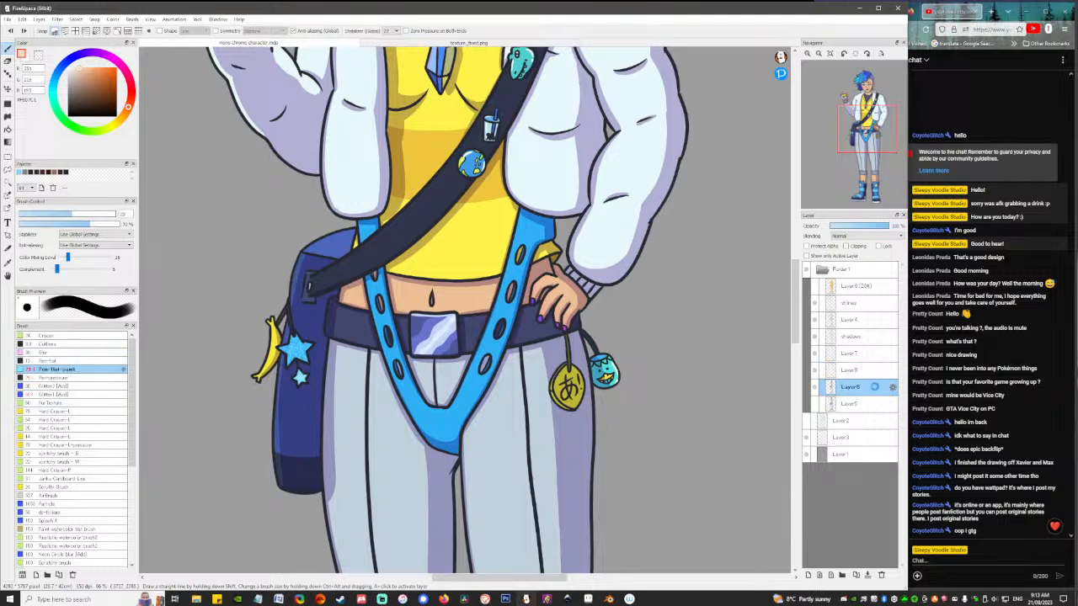
{"action": "left_click", "coordinate": [81, 214]}
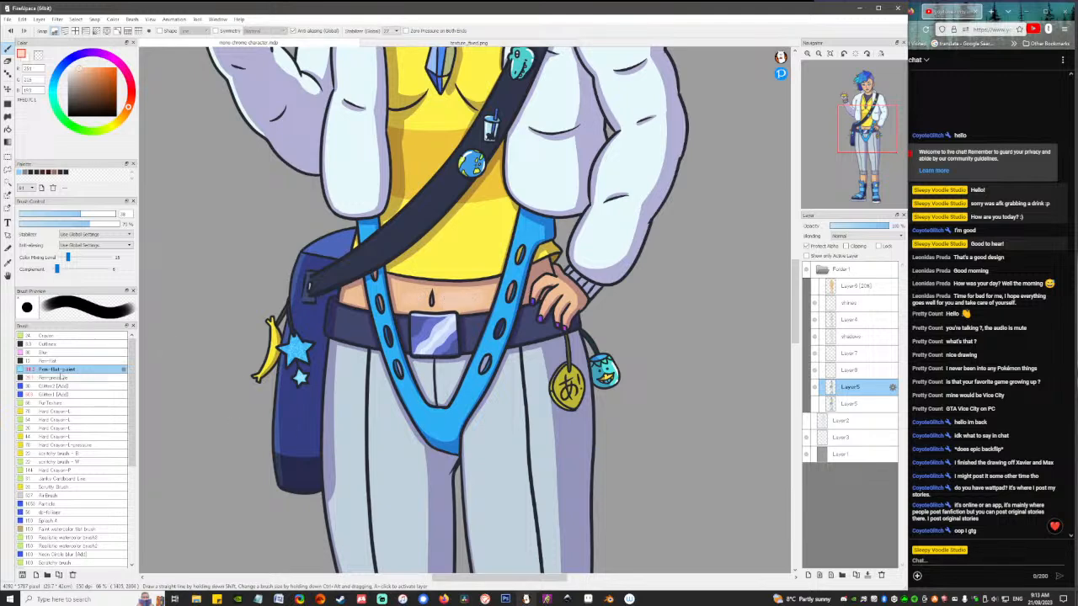
{"action": "left_click", "coordinate": [74, 363]}
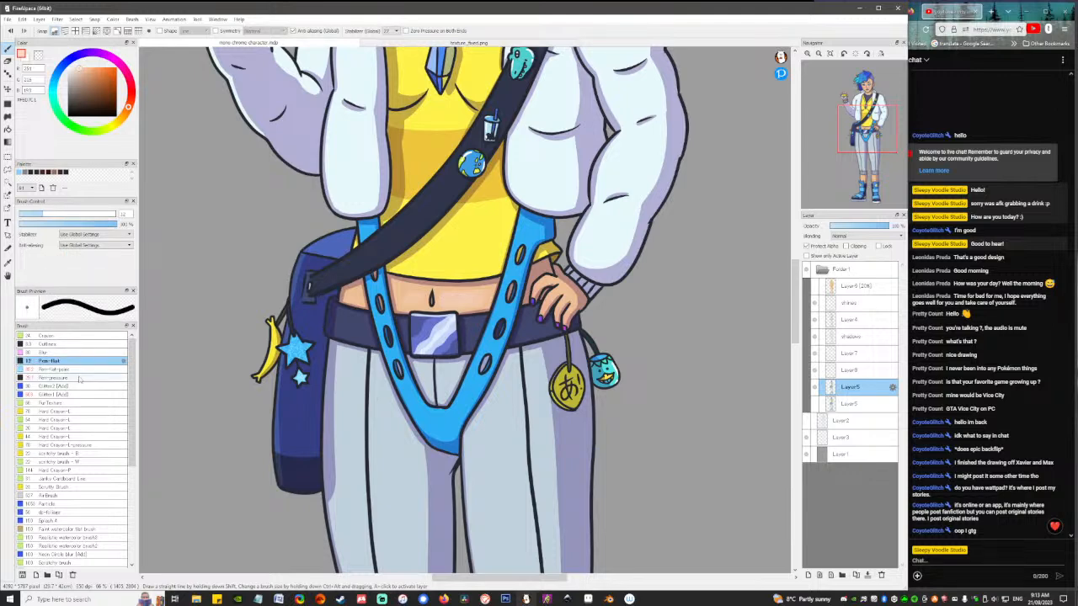
{"action": "left_click", "coordinate": [74, 378]}
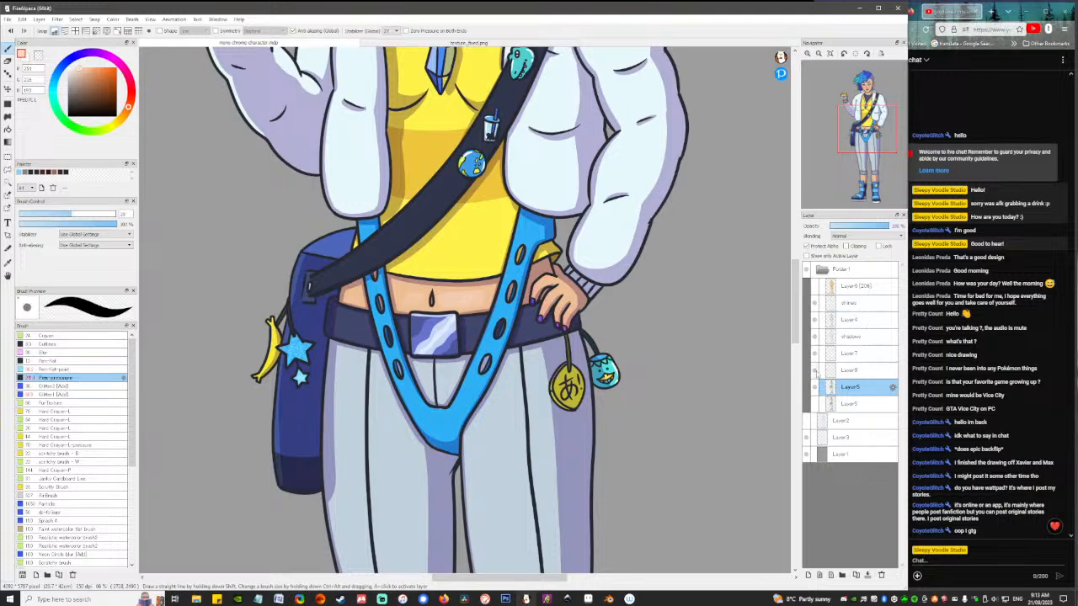
{"action": "left_click", "coordinate": [850, 371]}
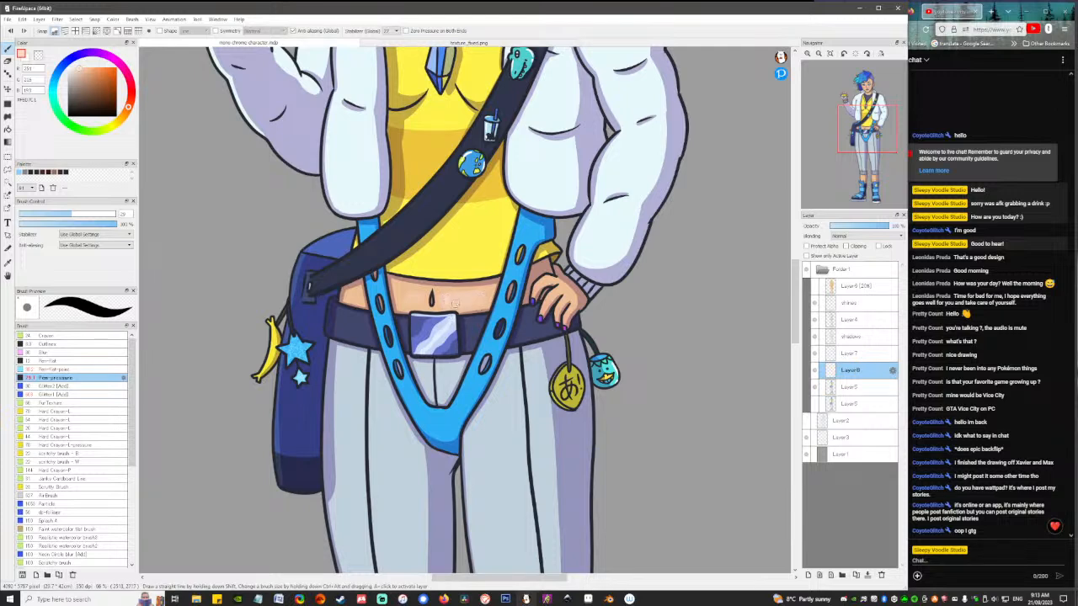
Sample the lavender shadow colour beside the ear by temporarily setting the shadows layer's blending to Normal and restoring Multiply.
{"action": "left_click_drag", "start_coordinate": [529, 325], "coordinate": [479, 405]}
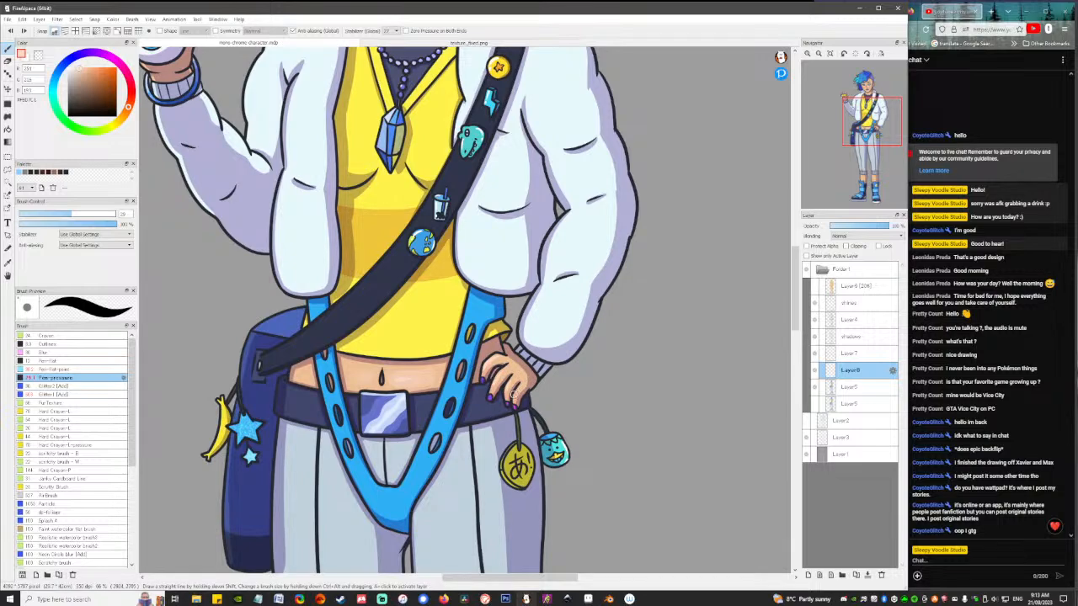
{"action": "left_click_drag", "start_coordinate": [498, 404], "coordinate": [468, 332]}
{"action": "left_click_drag", "start_coordinate": [472, 244], "coordinate": [461, 408]}
{"action": "left_click_drag", "start_coordinate": [400, 89], "coordinate": [429, 301]}
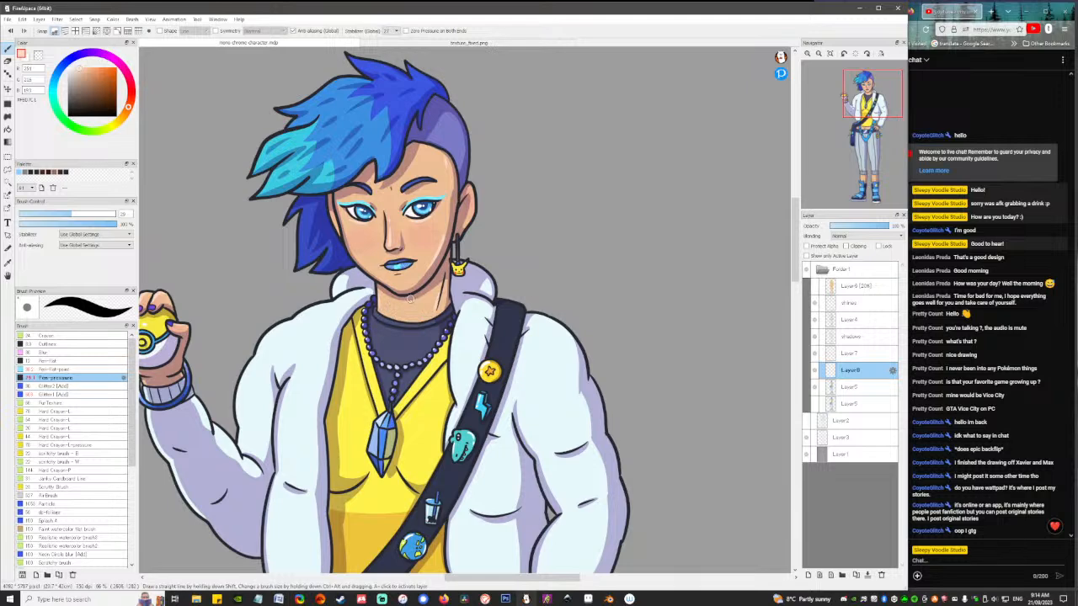
{"action": "left_click", "coordinate": [842, 341]}
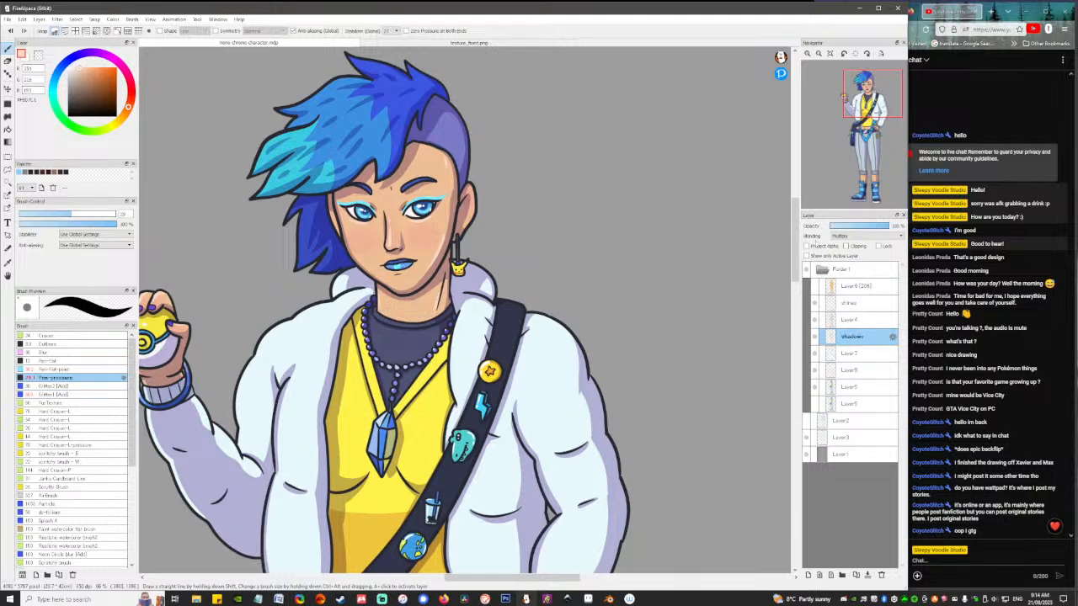
{"action": "left_click", "coordinate": [849, 237]}
{"action": "left_click", "coordinate": [848, 241]}
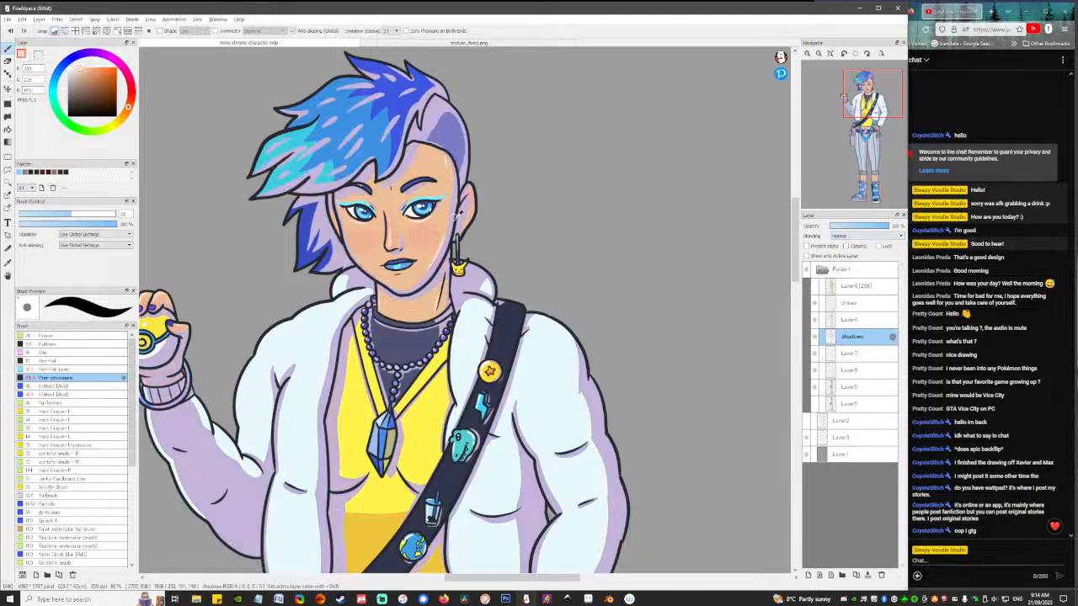
{"action": "left_click", "coordinate": [471, 210], "text": "alt"}
{"action": "left_click", "coordinate": [849, 236]}
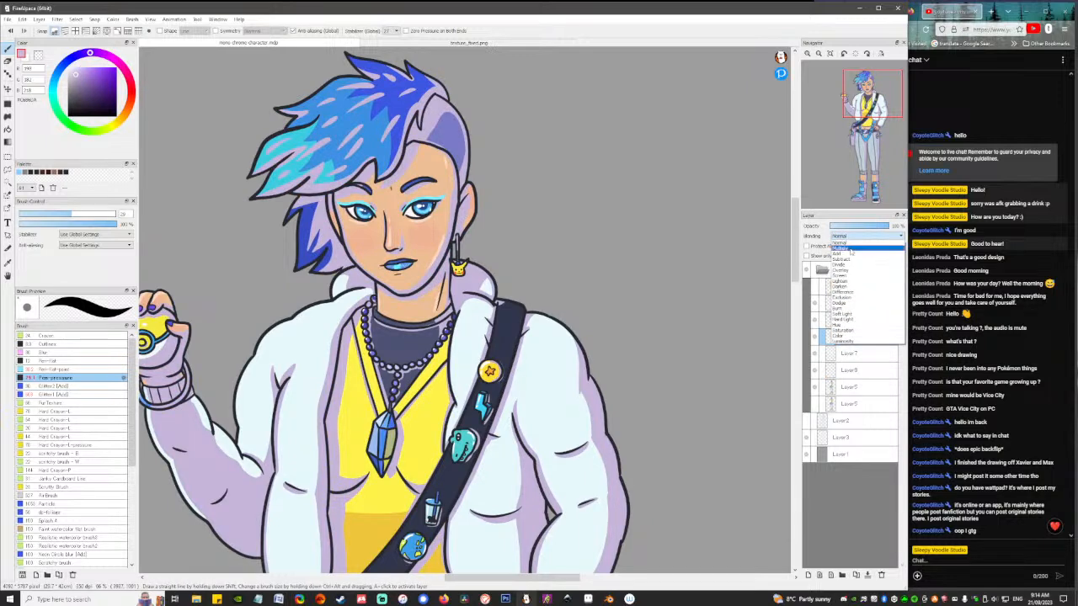
{"action": "left_click", "coordinate": [849, 251]}
Inspect the whole figure from face to boots, checking the highlights and shadows at close range and in full view.
{"action": "left_click_drag", "start_coordinate": [449, 325], "coordinate": [465, 300]}
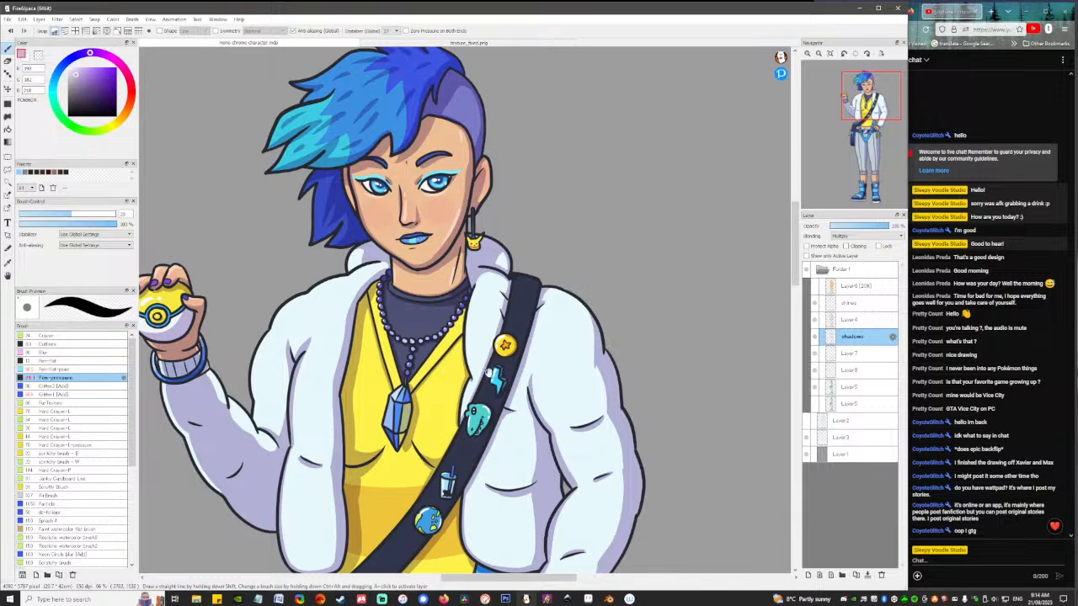
{"action": "left_click_drag", "start_coordinate": [451, 408], "coordinate": [478, 307]}
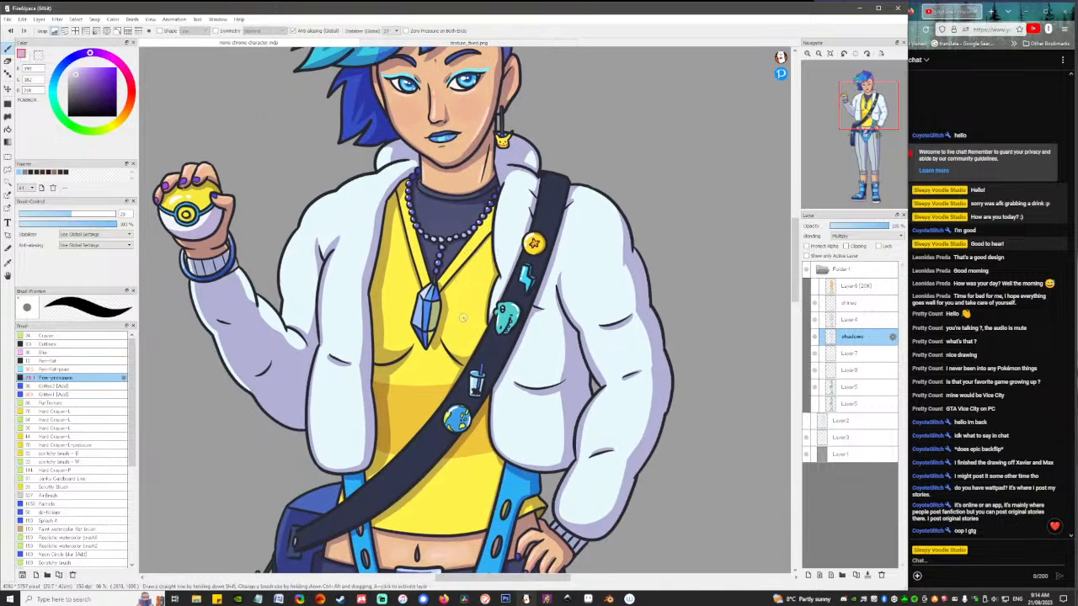
{"action": "left_click_drag", "start_coordinate": [458, 414], "coordinate": [483, 311]}
{"action": "scroll", "coordinate": [440, 292], "scroll_direction": "down", "scroll_amount": 1}
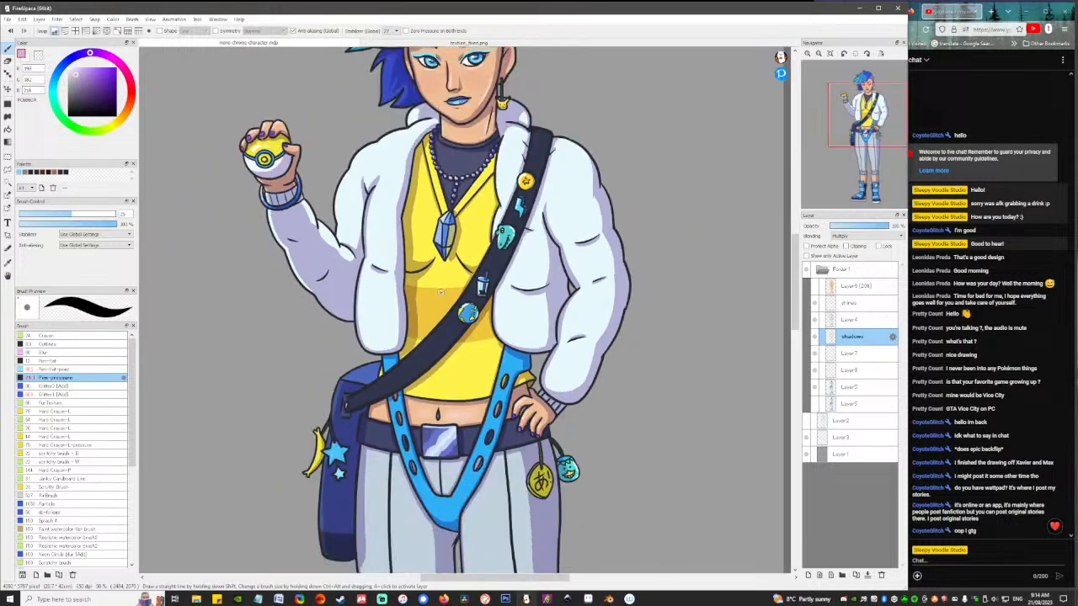
{"action": "scroll", "coordinate": [440, 292], "scroll_direction": "down", "scroll_amount": 1}
{"action": "left_click_drag", "start_coordinate": [510, 404], "coordinate": [520, 242]}
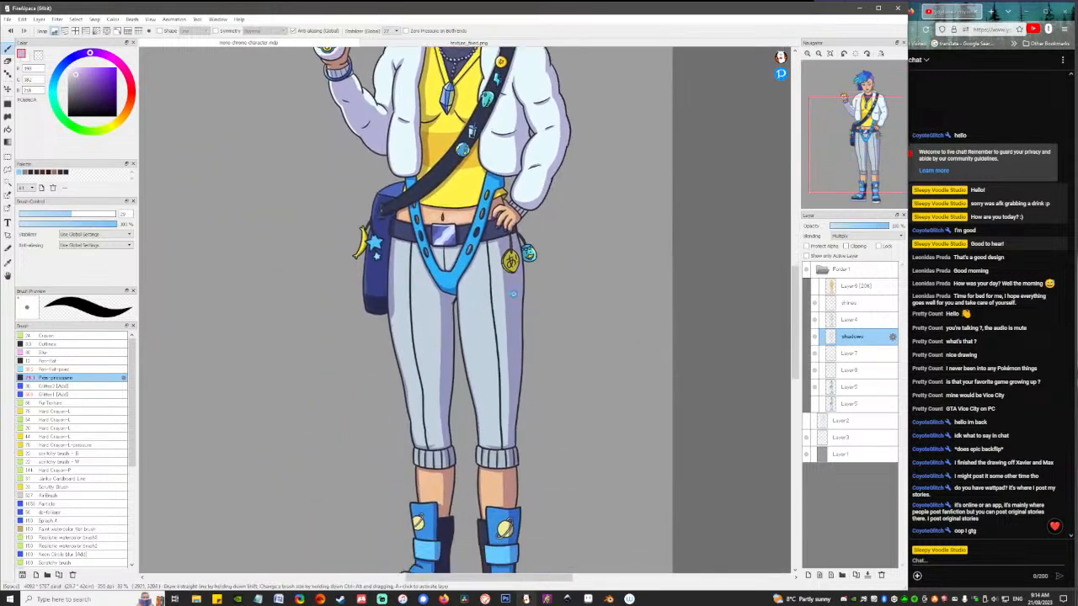
{"action": "scroll", "coordinate": [515, 296], "scroll_direction": "down", "scroll_amount": 2}
{"action": "scroll", "coordinate": [514, 295], "scroll_direction": "up", "scroll_amount": 1}
{"action": "left_click_drag", "start_coordinate": [687, 267], "coordinate": [694, 298]}
{"action": "mouse_move", "coordinate": [844, 67]}
{"action": "left_click_drag", "start_coordinate": [812, 66], "coordinate": [810, 65]}
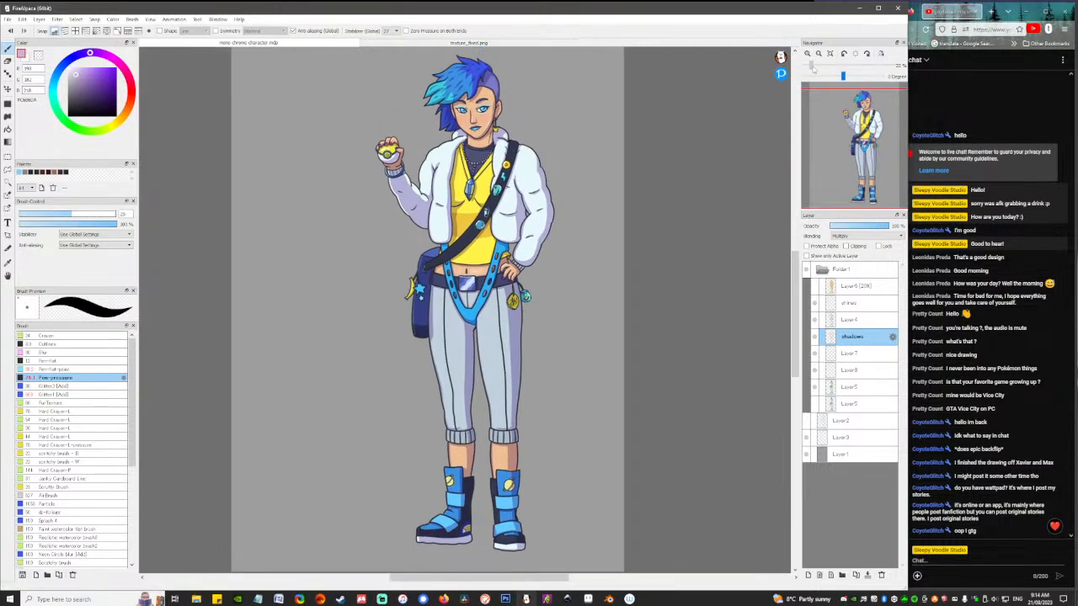
{"action": "left_click_drag", "start_coordinate": [553, 279], "coordinate": [587, 292]}
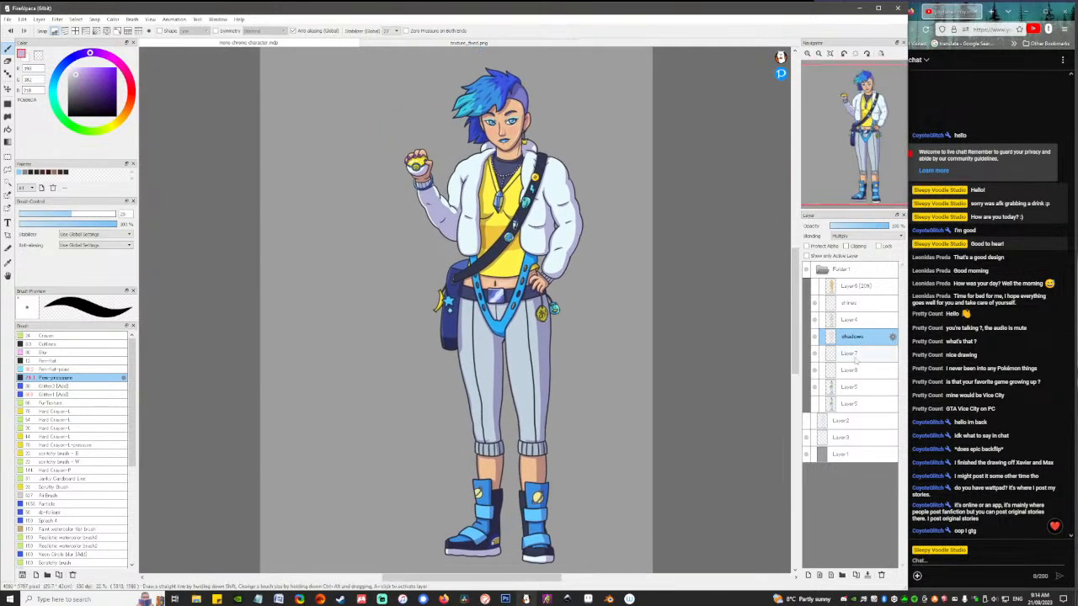
Select the character's silhouette from the Folder1 contents and add a new layer above the folder.
{"action": "left_click", "coordinate": [823, 270]}
{"action": "left_click", "coordinate": [824, 270], "text": "ctrl"}
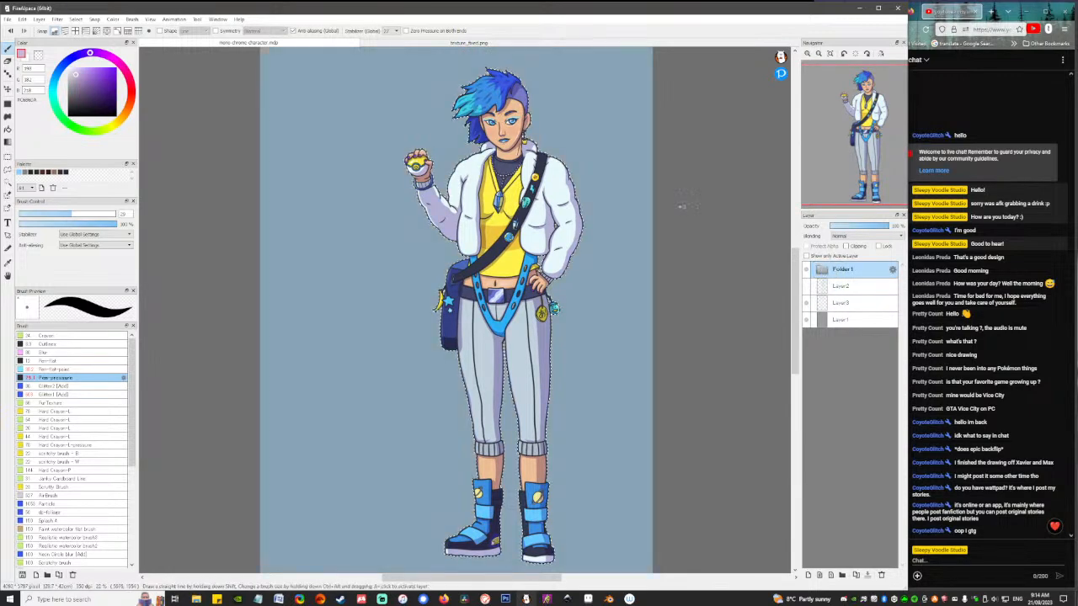
{"action": "left_click", "coordinate": [808, 575]}
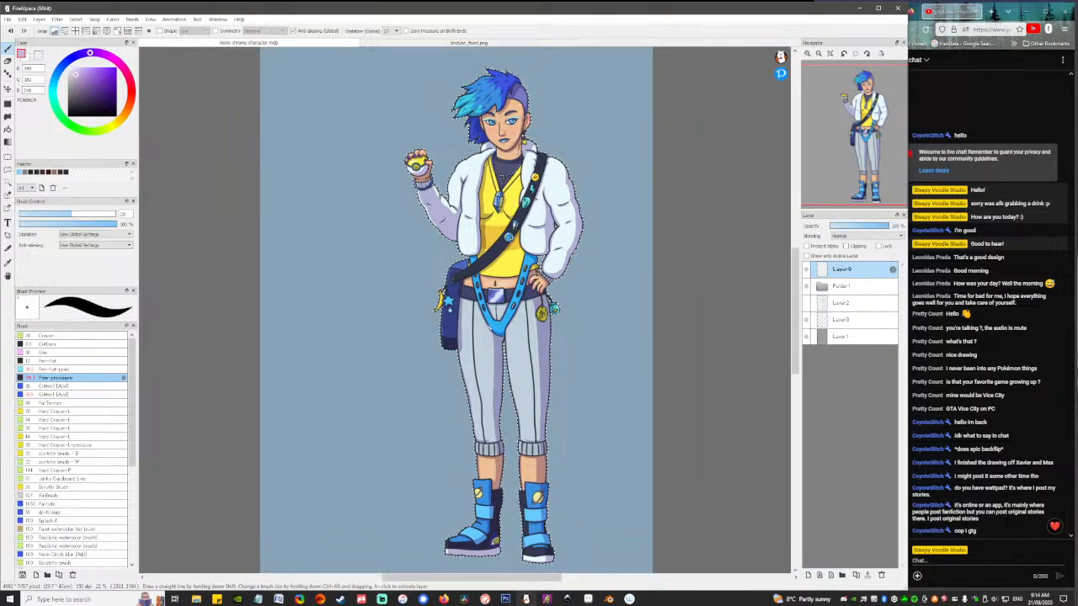
Set the two gradient colours to a bright sky blue foreground and a pale yellow background.
{"action": "left_click", "coordinate": [114, 130]}
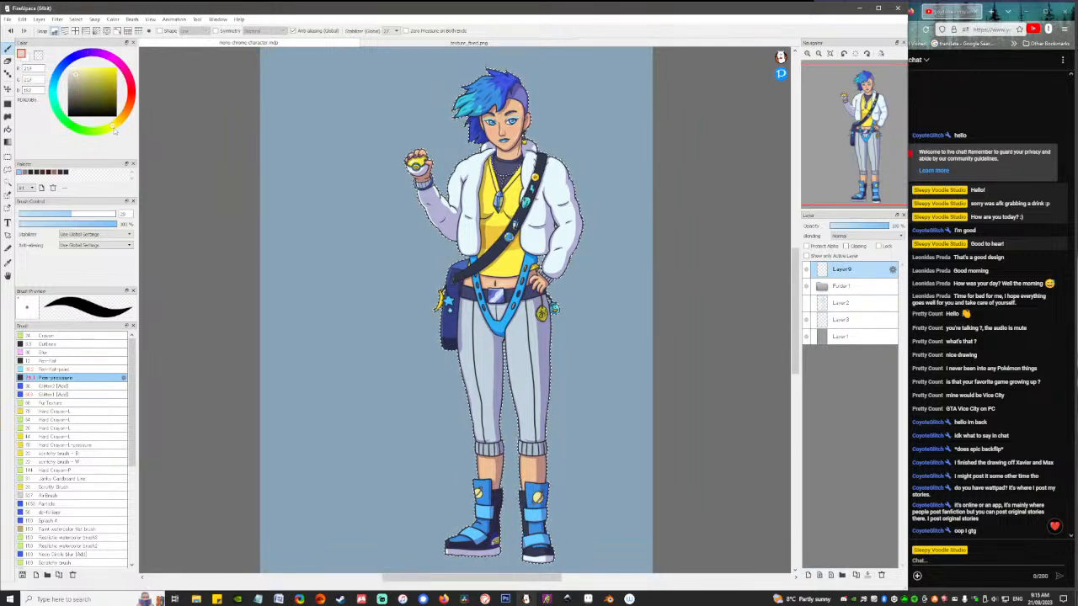
{"action": "left_click", "coordinate": [89, 66]}
{"action": "left_click", "coordinate": [27, 60]}
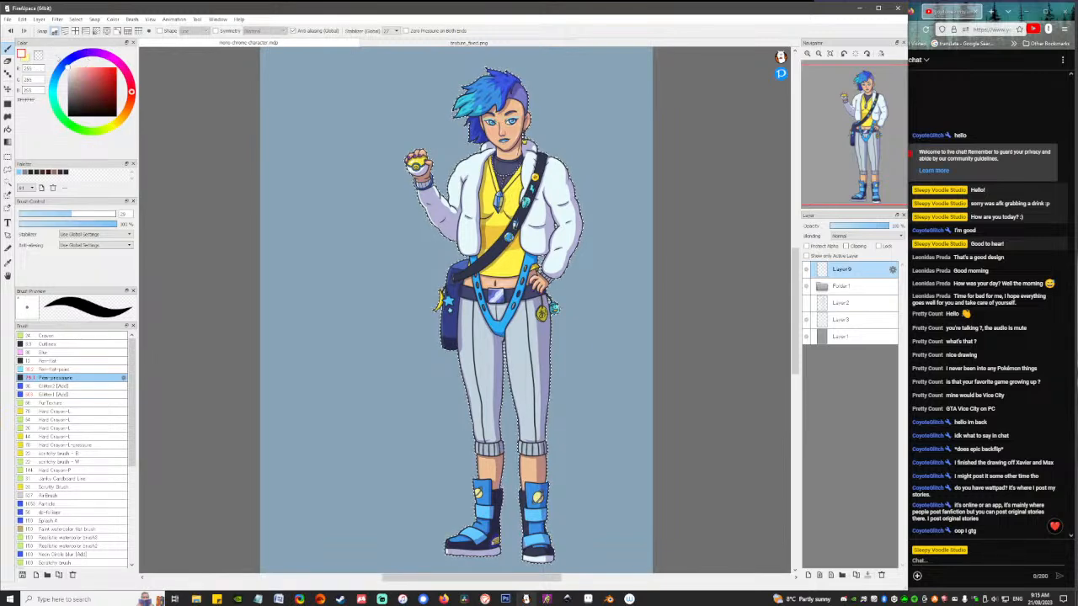
{"action": "left_click", "coordinate": [57, 76]}
{"action": "left_click_drag", "start_coordinate": [103, 79], "coordinate": [100, 70]}
{"action": "left_click", "coordinate": [57, 77]}
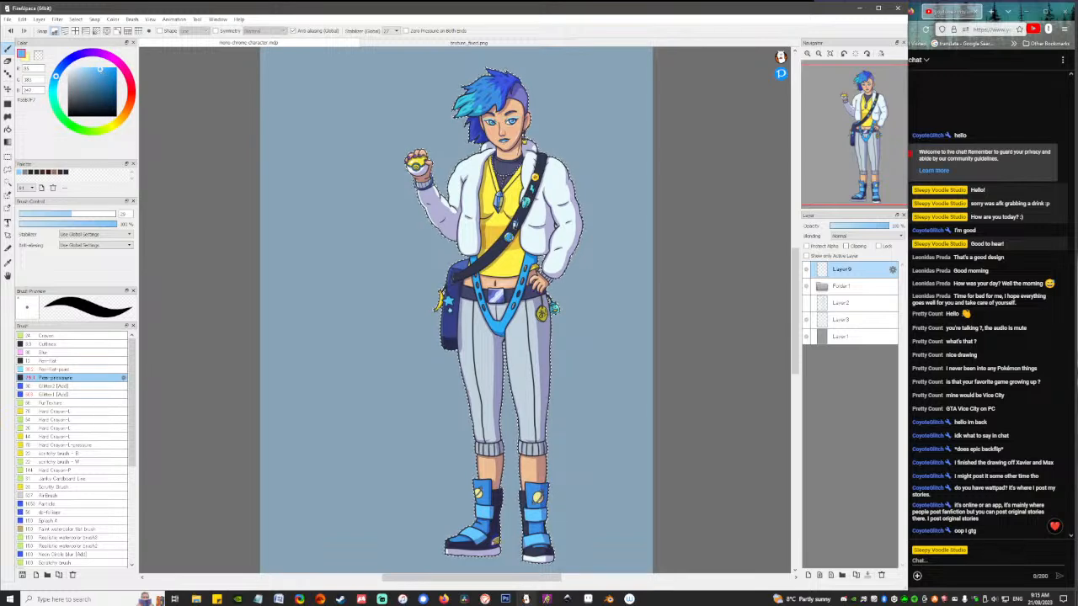
Fill the selected silhouette with a vertical linear gradient from sky blue at the boots to pale yellow at the hair.
{"action": "left_click", "coordinate": [9, 141]}
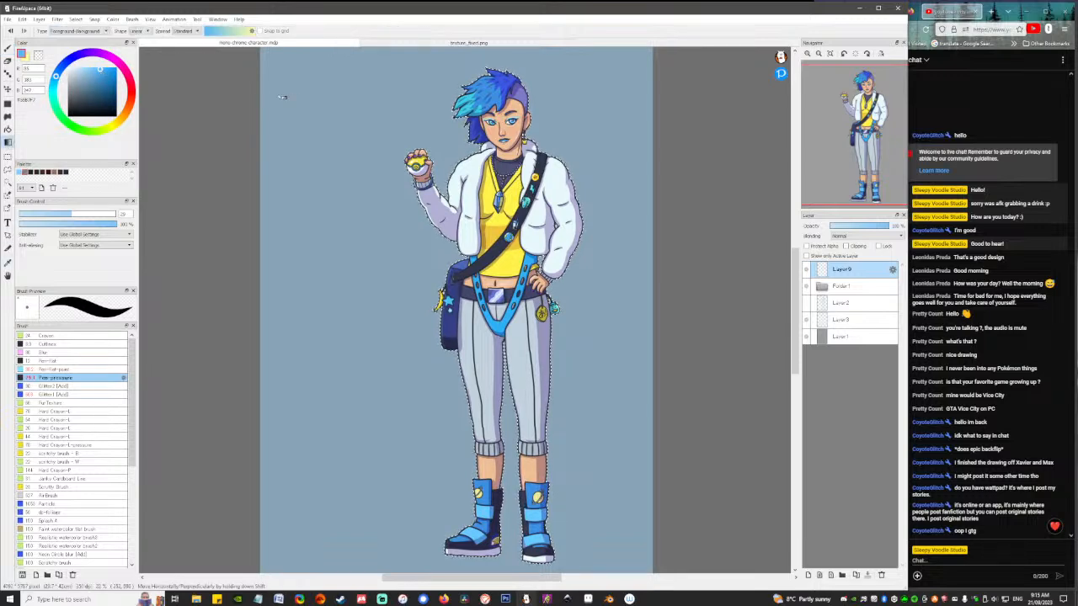
{"action": "left_click_drag", "start_coordinate": [501, 570], "coordinate": [510, 303]}
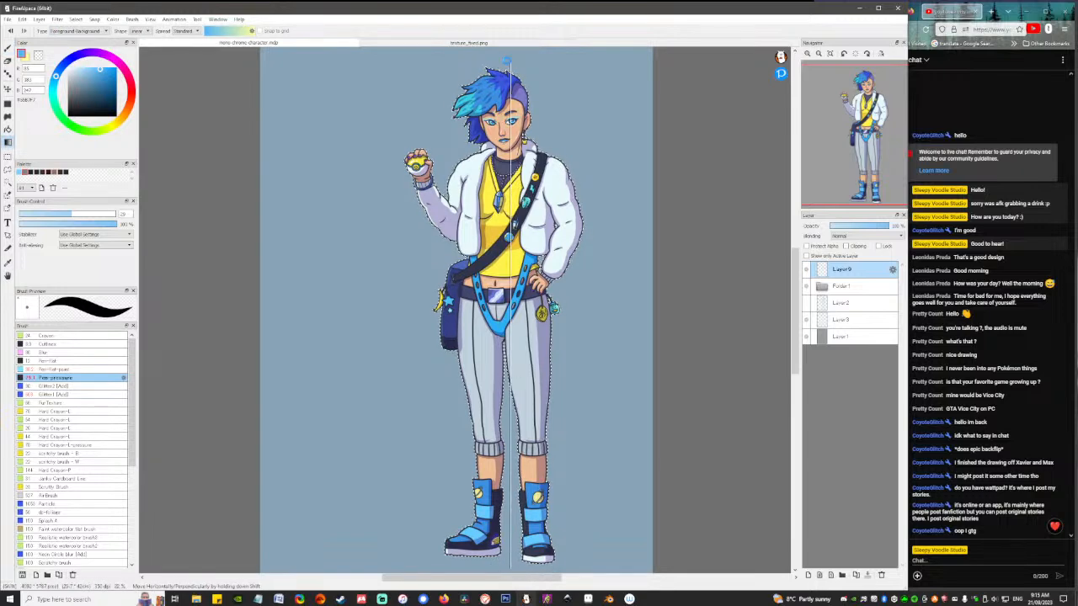
{"action": "left_click_drag", "start_coordinate": [507, 61], "coordinate": [509, 62]}
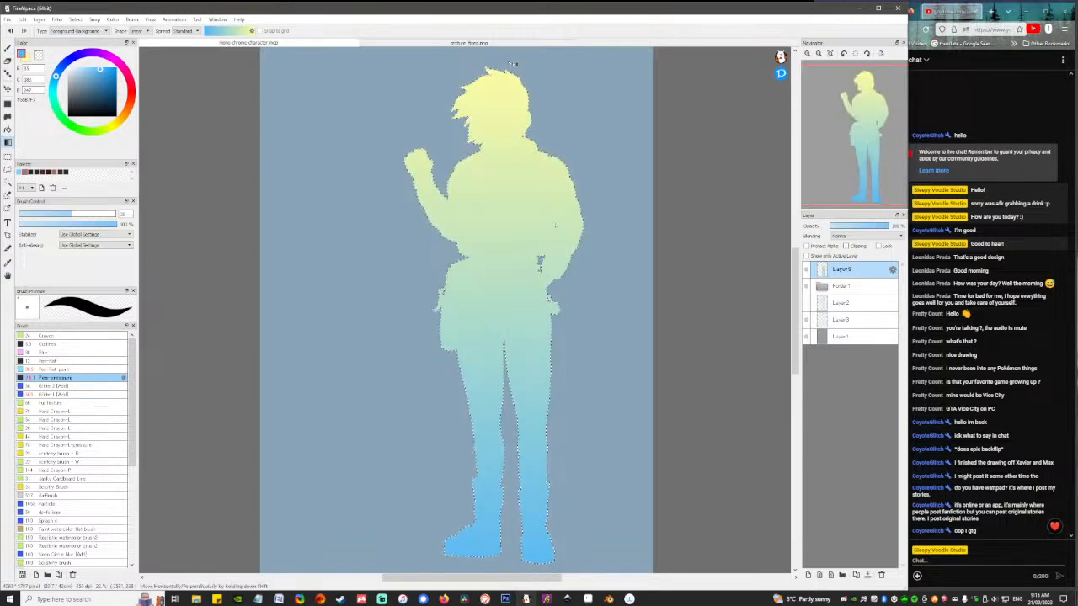
Set the gradient layer's blending to Soft Light and clear the silhouette selection.
{"action": "left_click", "coordinate": [832, 239]}
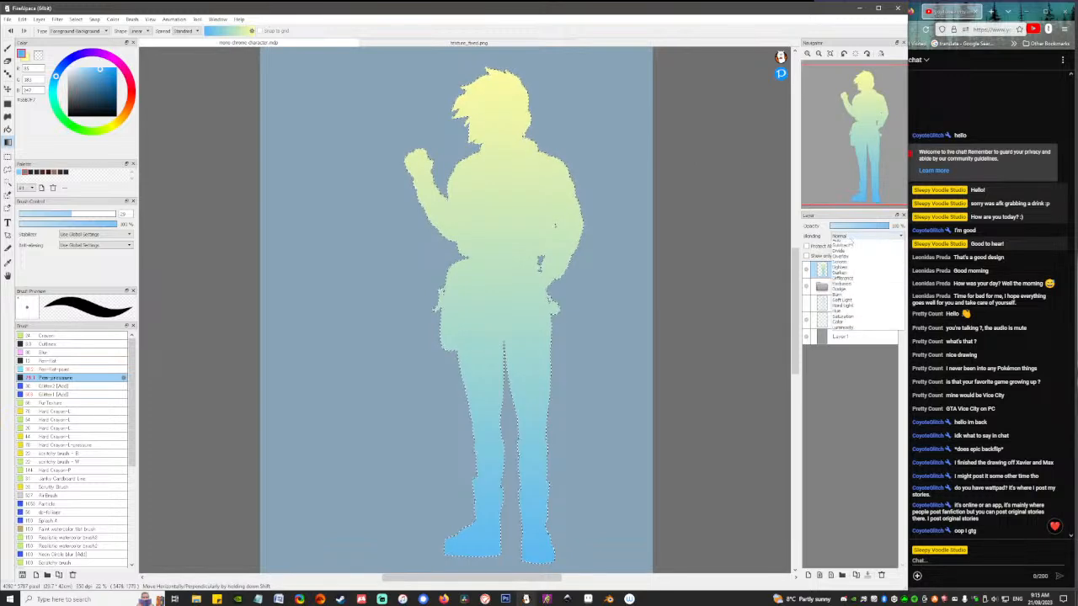
{"action": "left_click", "coordinate": [845, 314]}
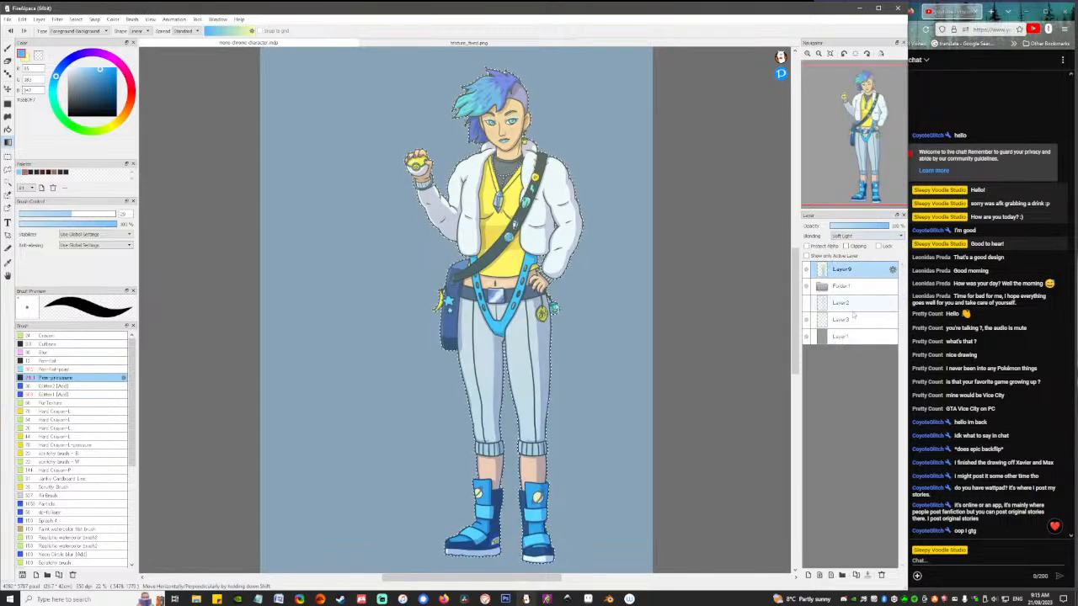
{"action": "key", "text": "ctrl+d"}
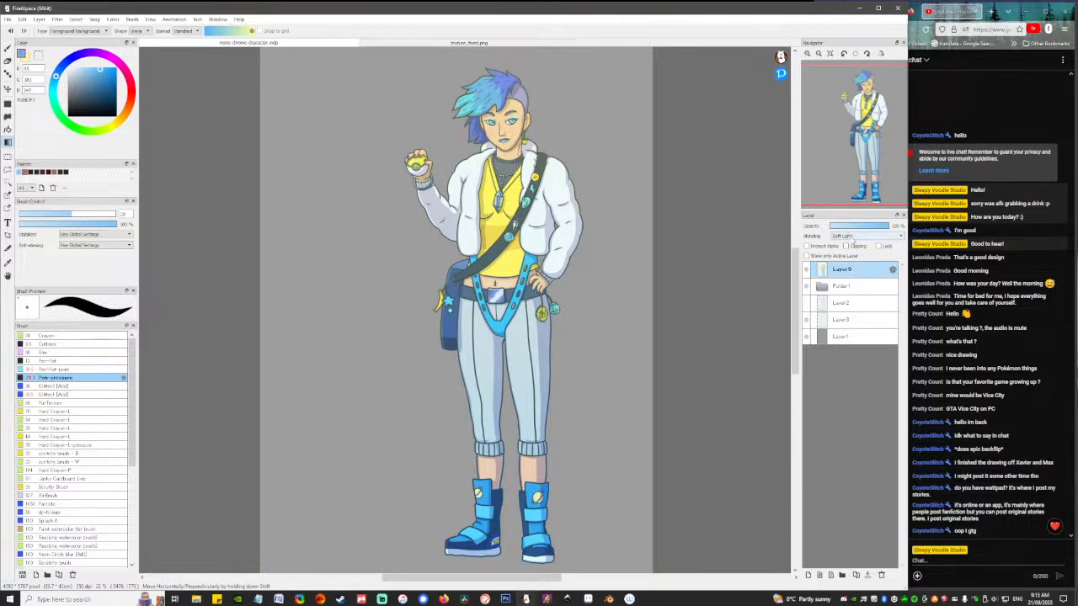
Move the gradient layer into Folder1 just below the hidden orange-tinted layer and show that layer.
{"action": "left_click_drag", "start_coordinate": [842, 269], "coordinate": [858, 306]}
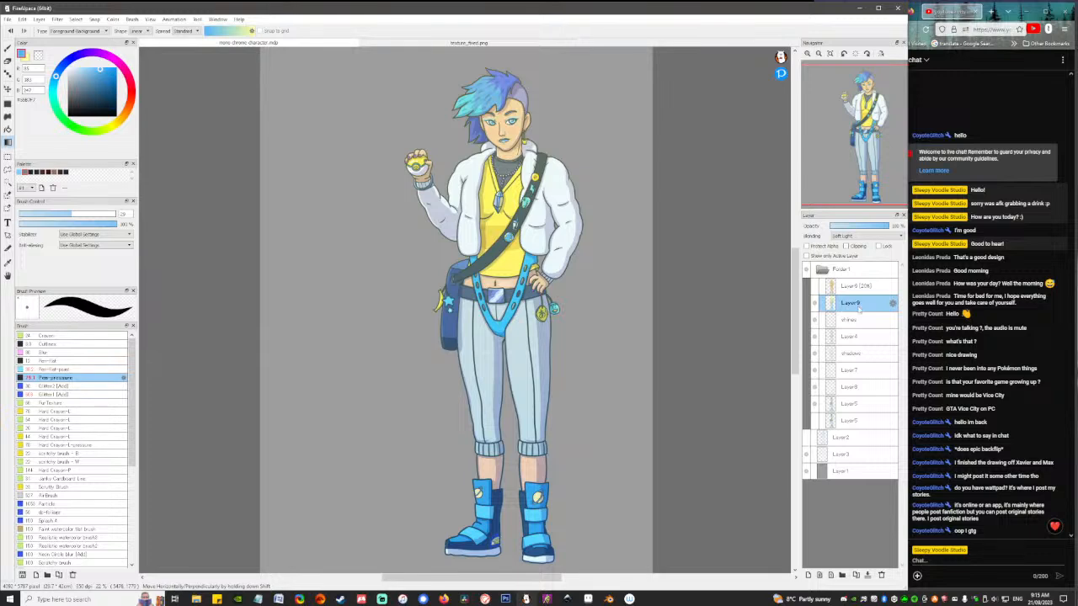
{"action": "left_click", "coordinate": [816, 287]}
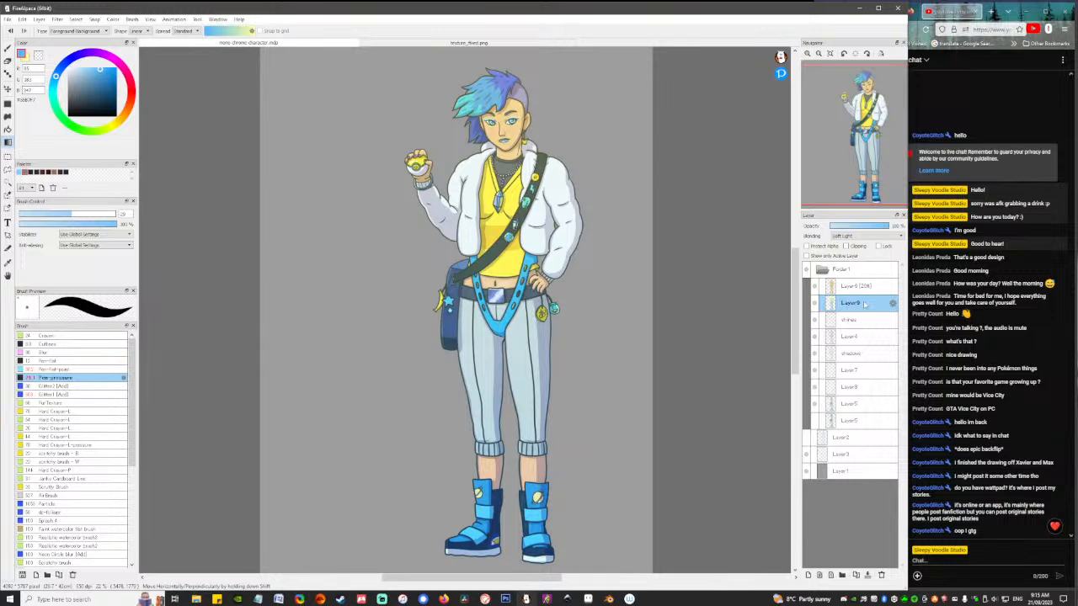
Set the gradient layer's blending to Overlay and move it above the orange-tinted layer at the top of Folder1.
{"action": "left_click", "coordinate": [855, 237]}
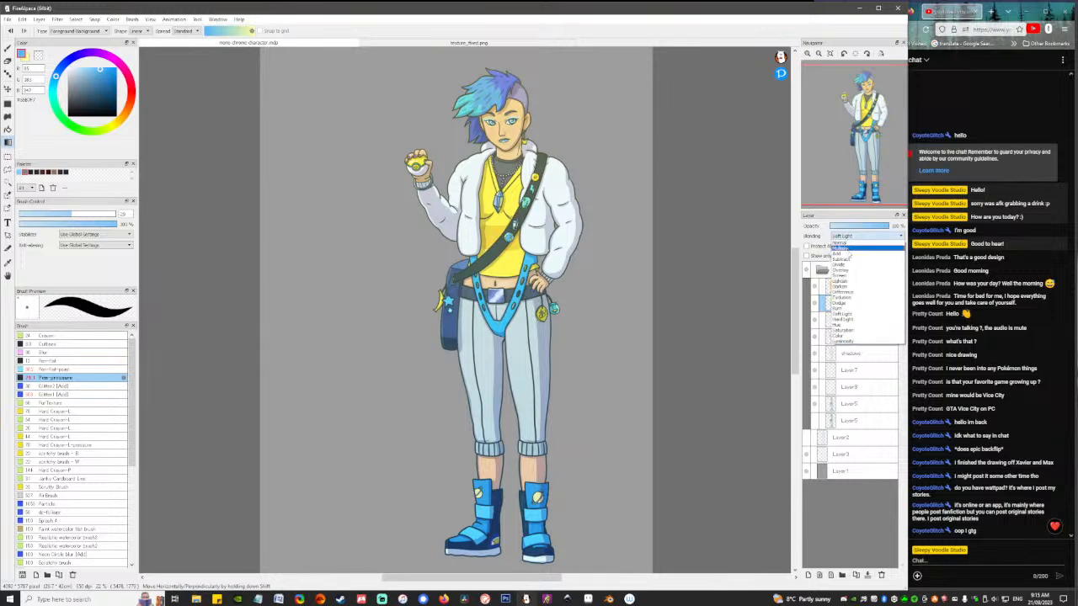
{"action": "left_click", "coordinate": [846, 265]}
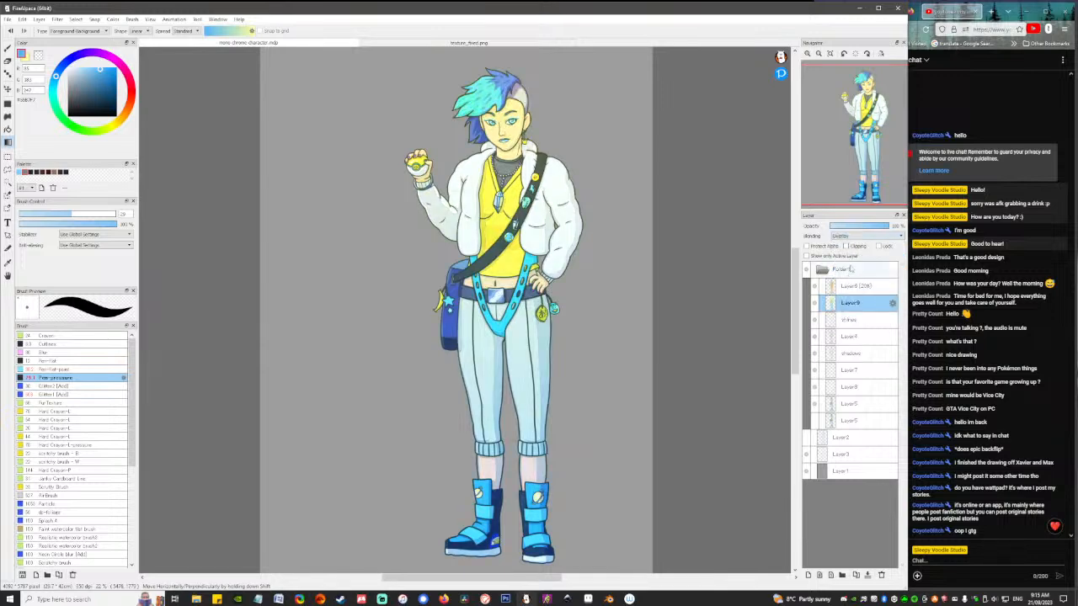
{"action": "left_click_drag", "start_coordinate": [849, 302], "coordinate": [849, 285]}
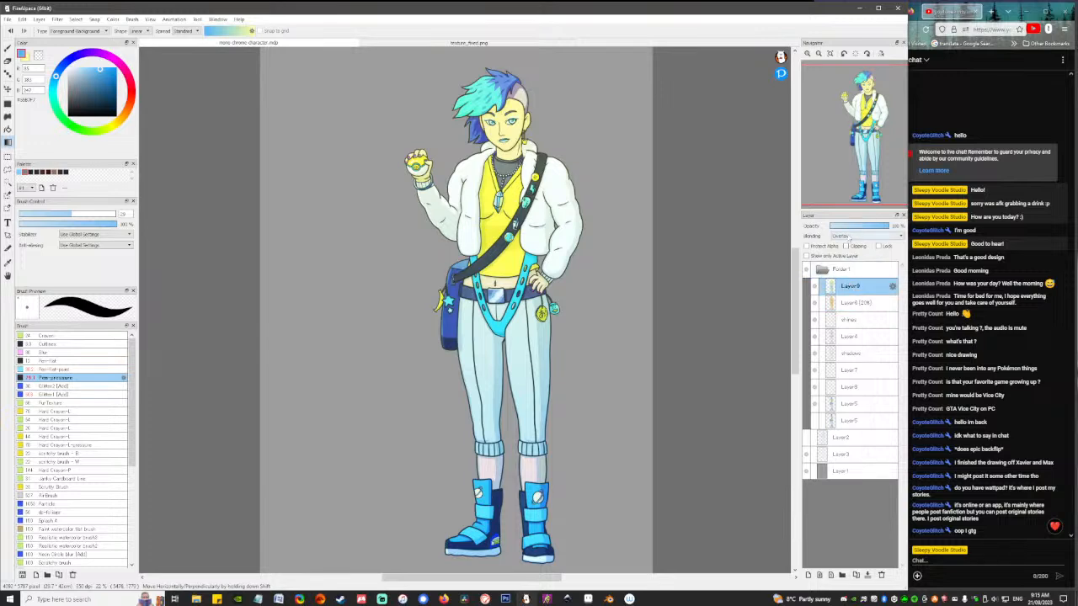
Try Add, Multiply, Burn and Dodge blending on the gradient layer, lowering its opacity to about 20% for Dodge.
{"action": "left_click", "coordinate": [849, 236]}
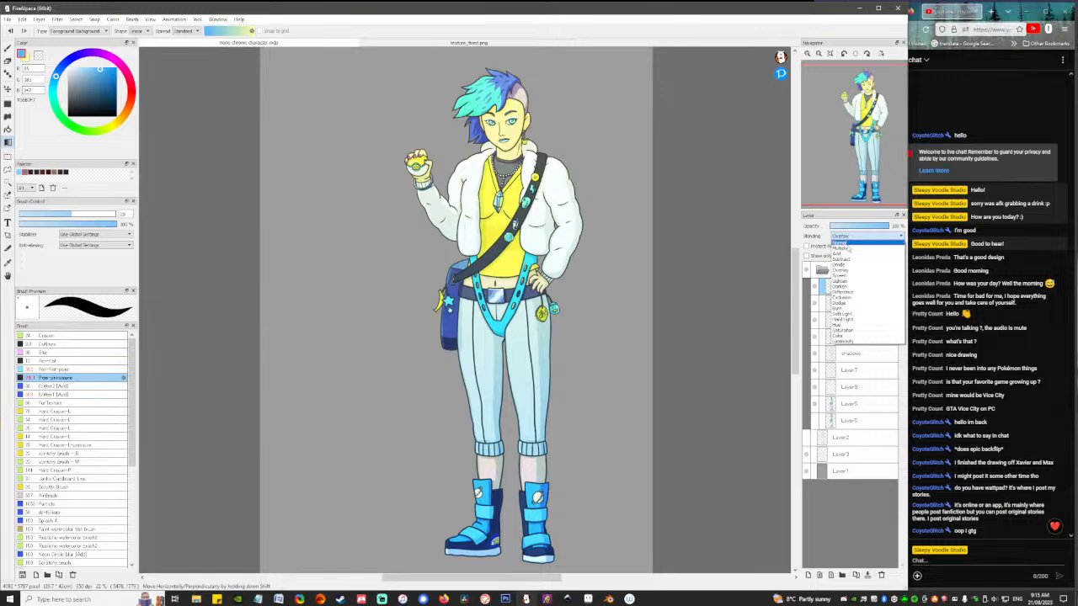
{"action": "left_click", "coordinate": [850, 253]}
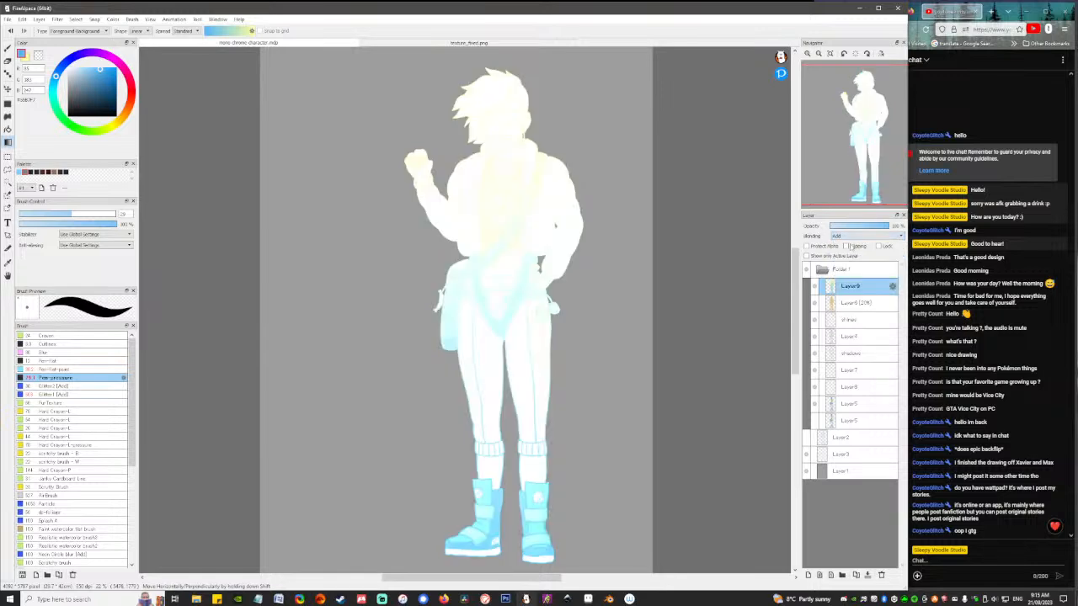
{"action": "left_click", "coordinate": [851, 236]}
{"action": "left_click", "coordinate": [852, 250]}
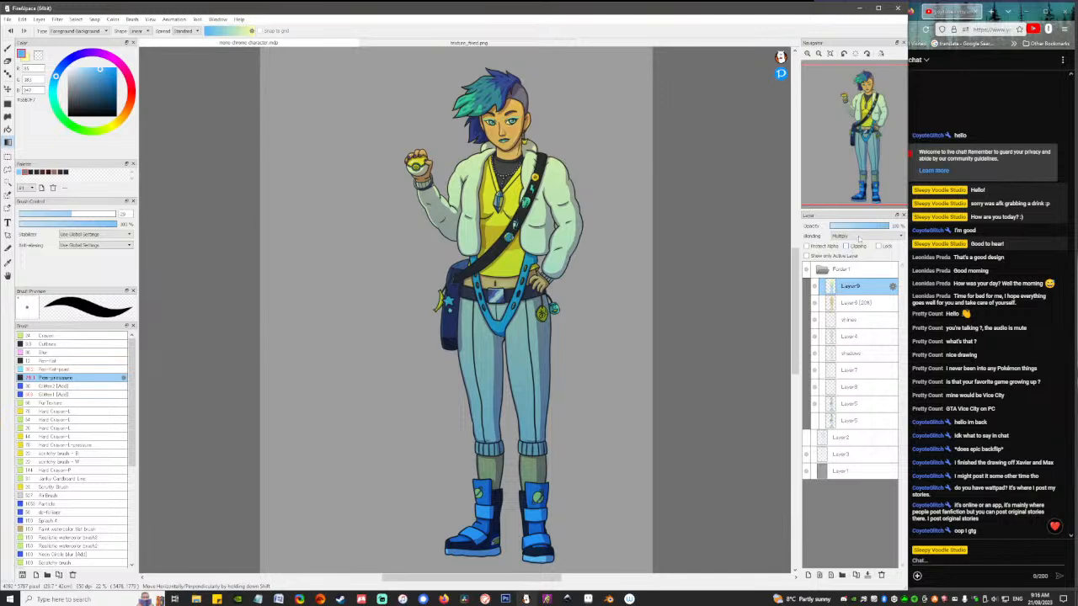
{"action": "left_click", "coordinate": [854, 237]}
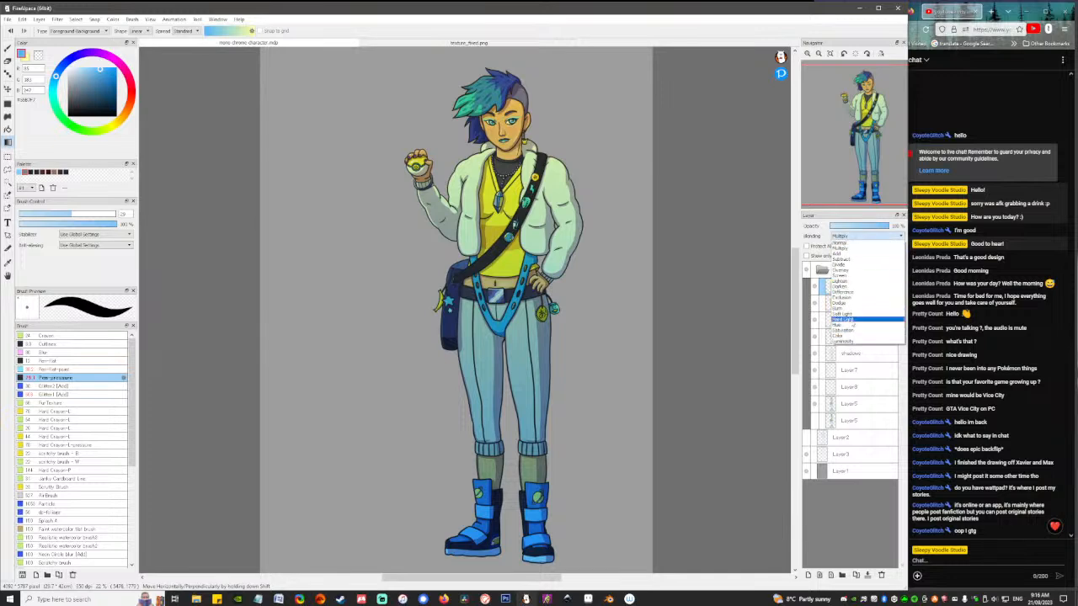
{"action": "left_click", "coordinate": [850, 324]}
{"action": "left_click", "coordinate": [854, 236]}
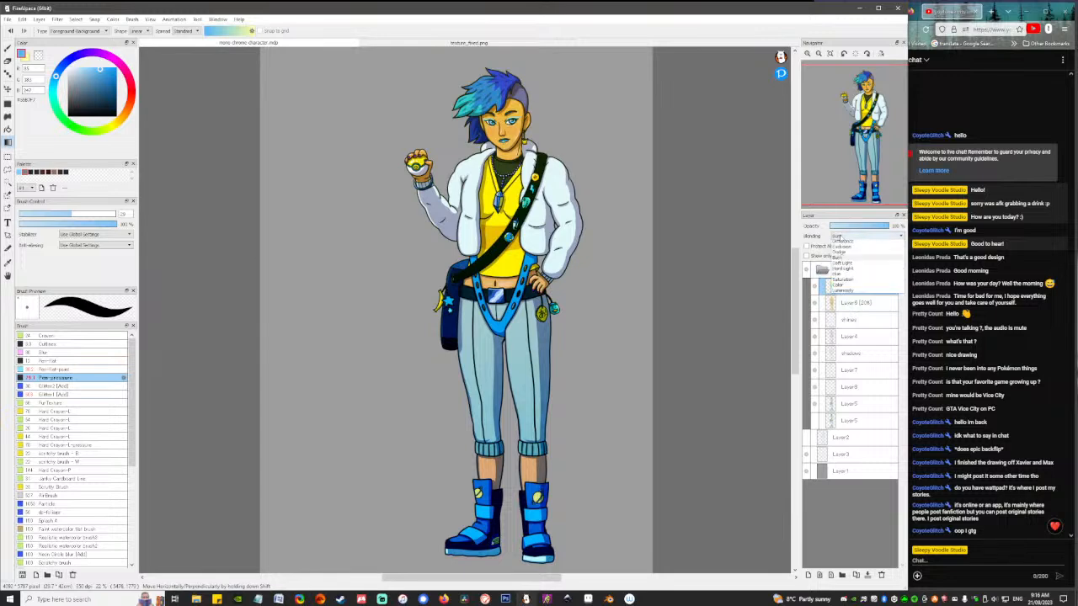
{"action": "left_click", "coordinate": [845, 305]}
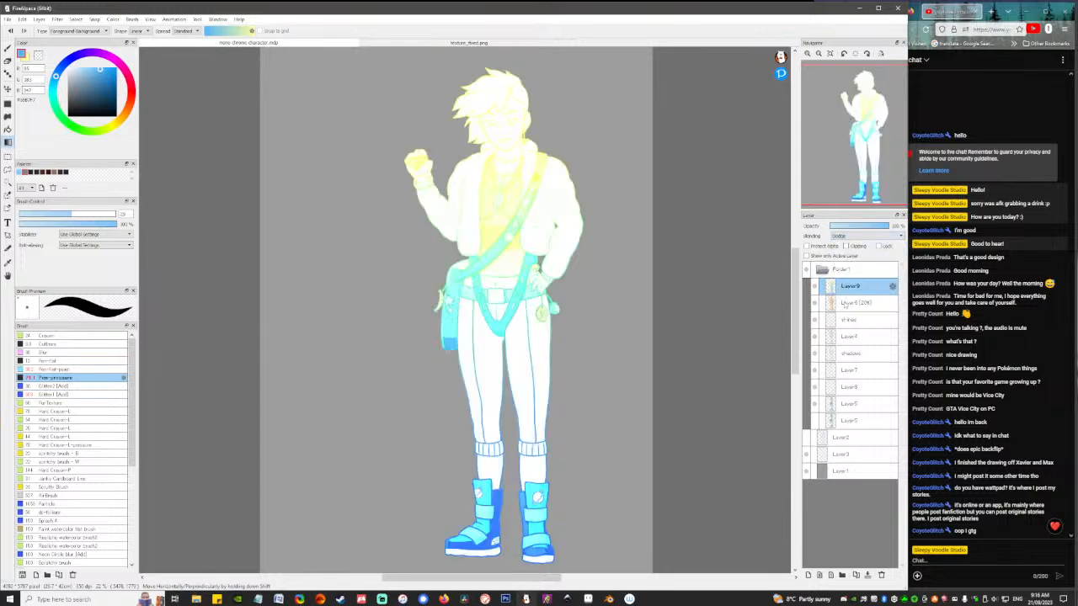
{"action": "left_click_drag", "start_coordinate": [837, 227], "coordinate": [840, 226]}
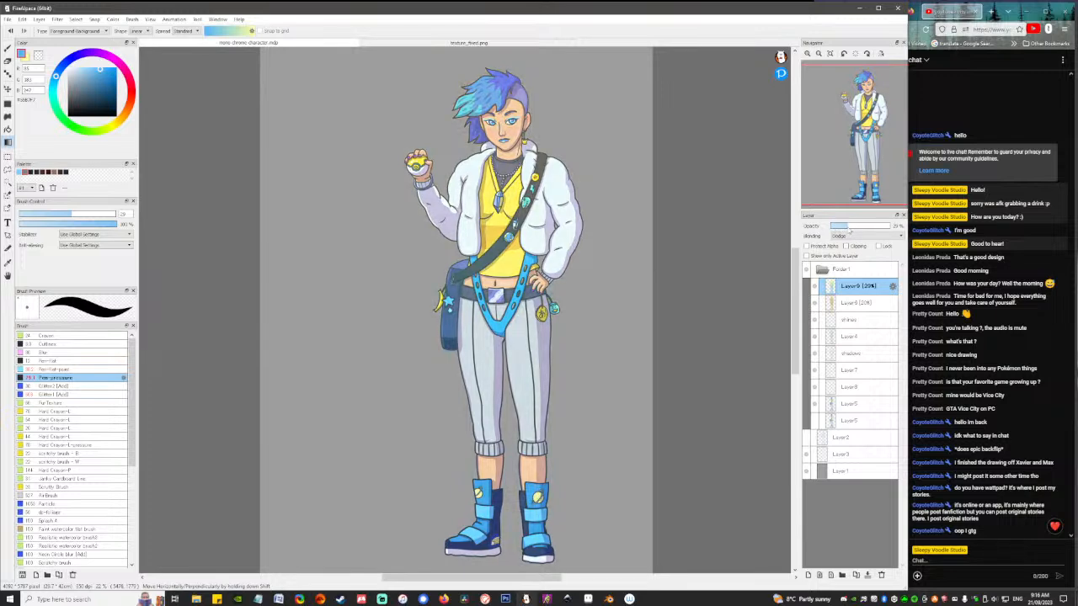
Return the gradient layer to Overlay blending at 100% opacity.
{"action": "left_click", "coordinate": [850, 236]}
{"action": "left_click", "coordinate": [842, 270]}
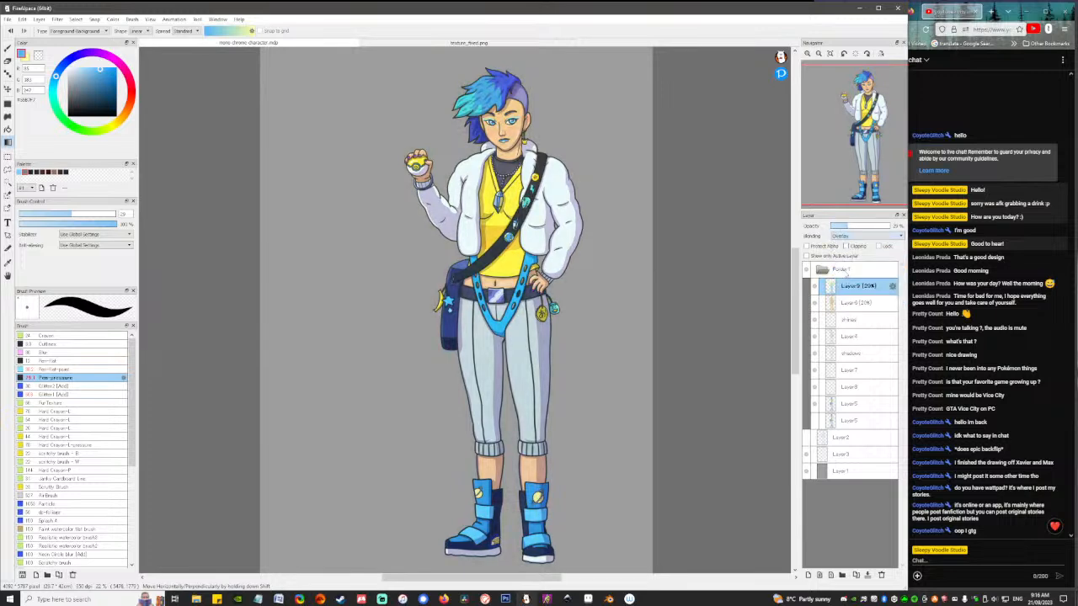
{"action": "left_click_drag", "start_coordinate": [839, 227], "coordinate": [891, 227]}
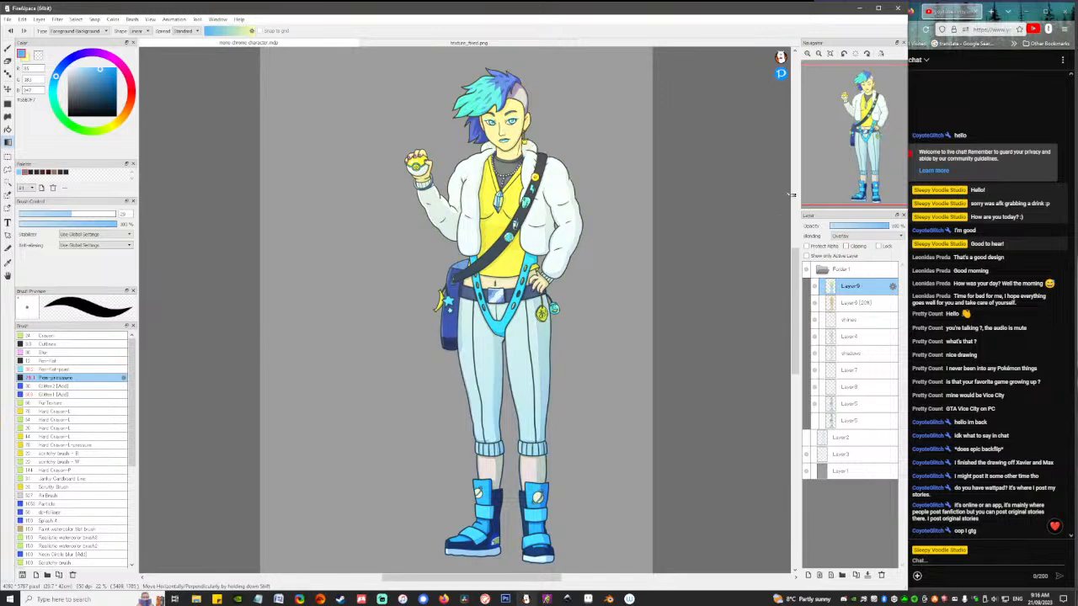
Set Folder1's blending to Pass Through.
{"action": "left_click", "coordinate": [836, 272]}
{"action": "left_click", "coordinate": [859, 238]}
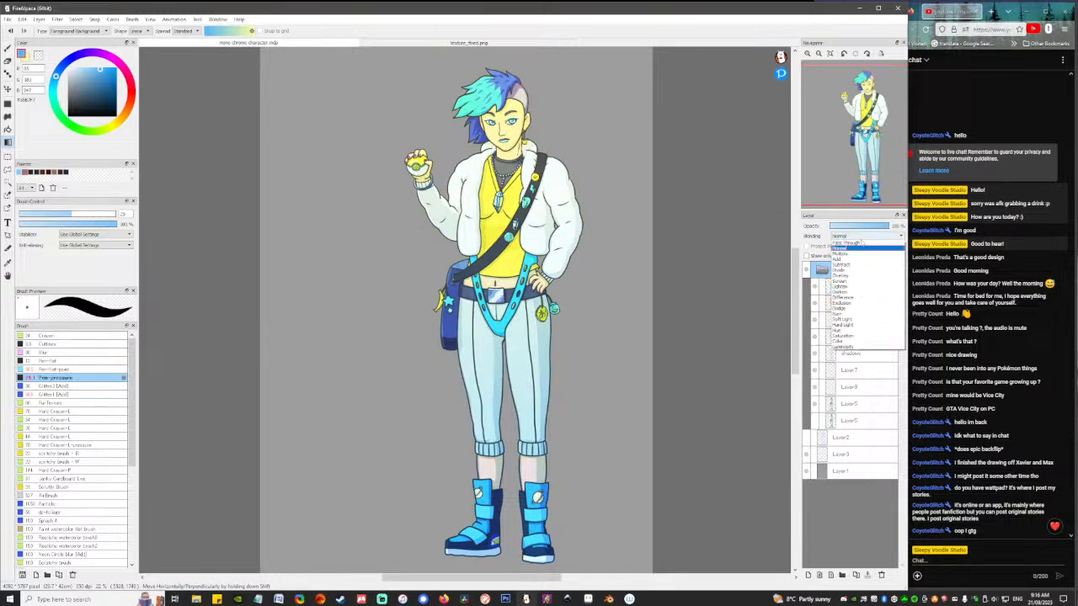
{"action": "left_click", "coordinate": [859, 244]}
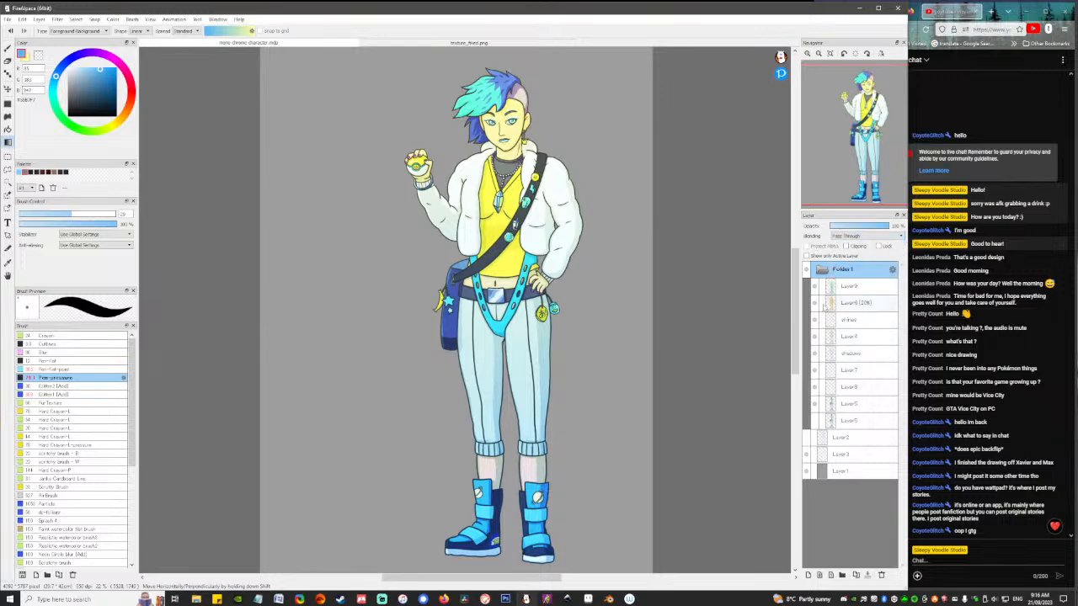
Open the Hue Saturation Brightness adjustment for the gradient layer and set hue to +20 and saturation to +30.
{"action": "left_click", "coordinate": [846, 287]}
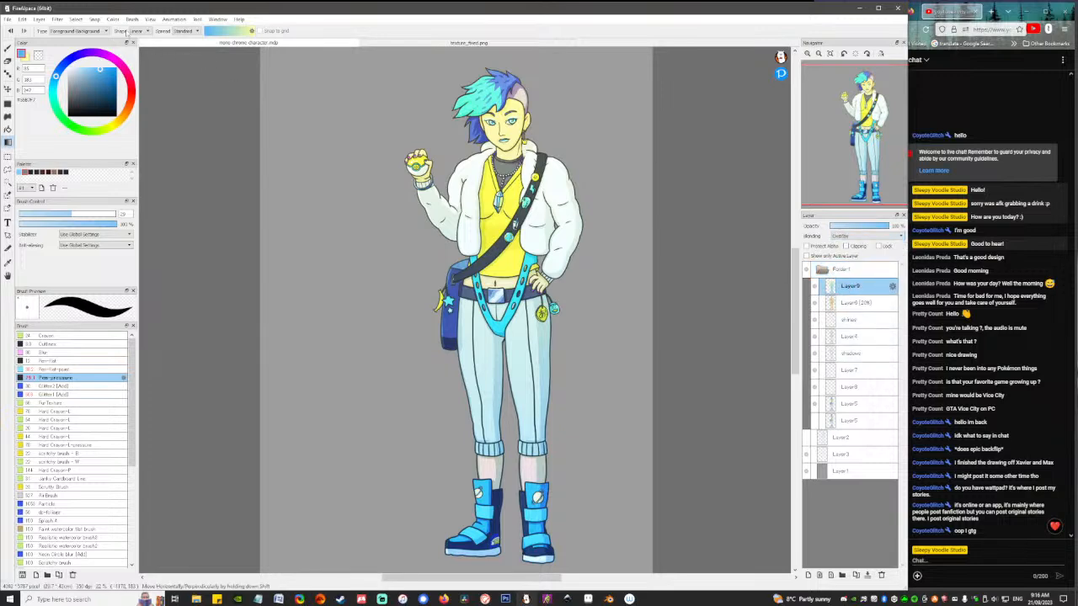
{"action": "left_click", "coordinate": [76, 19]}
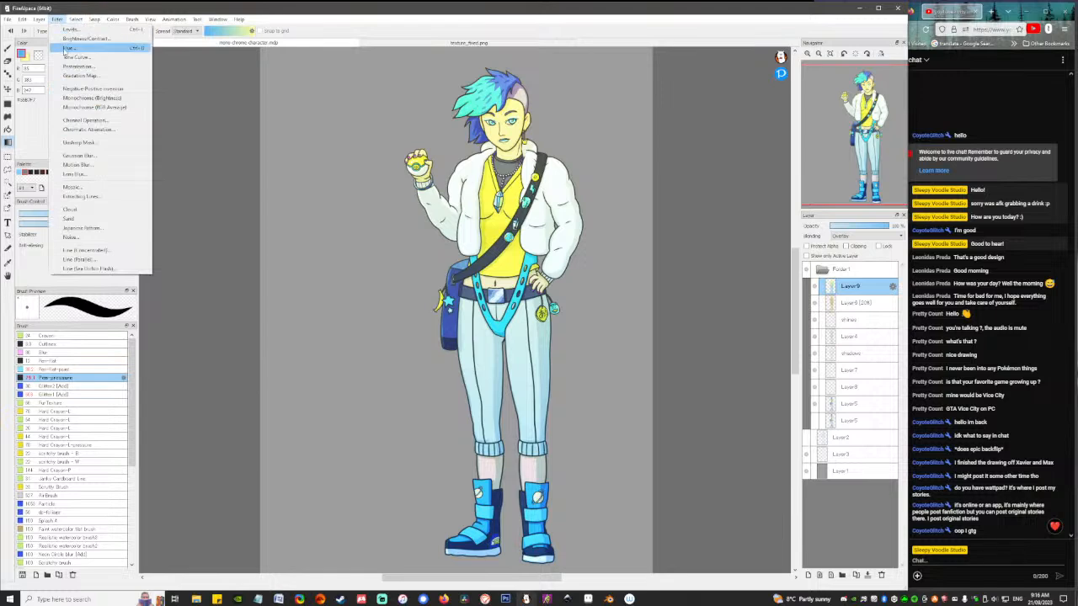
{"action": "left_click", "coordinate": [76, 50]}
{"action": "left_click_drag", "start_coordinate": [478, 364], "coordinate": [542, 367]}
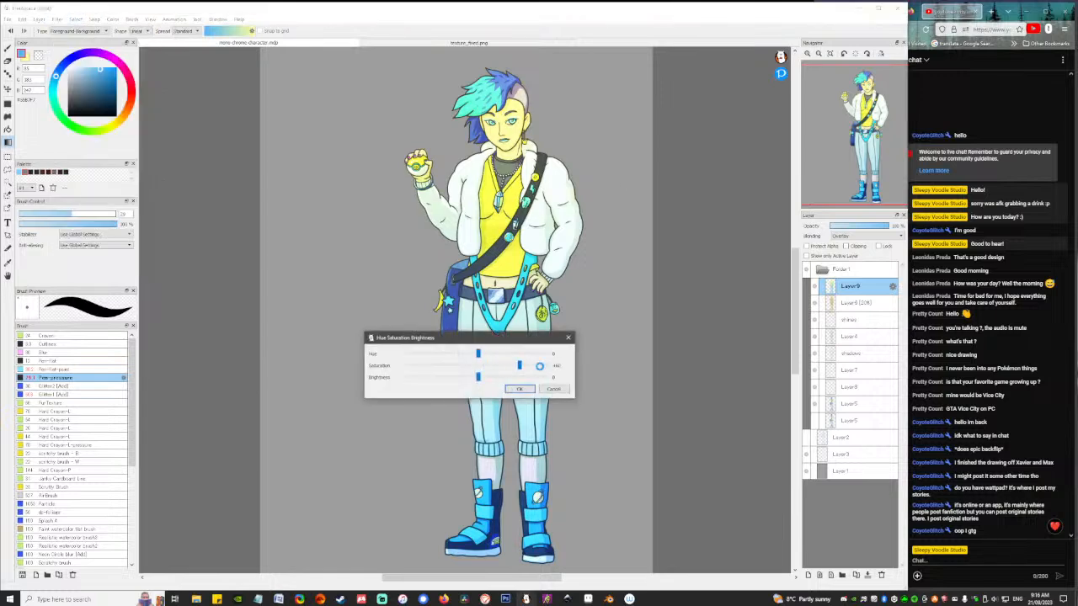
{"action": "left_click", "coordinate": [442, 354]}
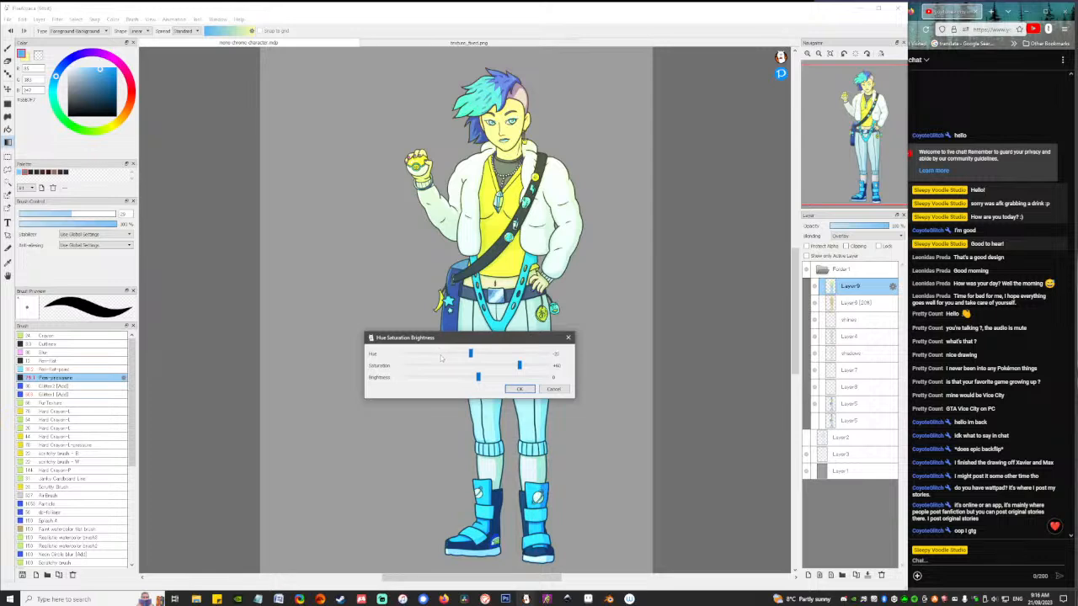
{"action": "left_click", "coordinate": [521, 353]}
{"action": "left_click", "coordinate": [521, 352]}
{"action": "left_click", "coordinate": [521, 353]}
{"action": "left_click", "coordinate": [528, 354]}
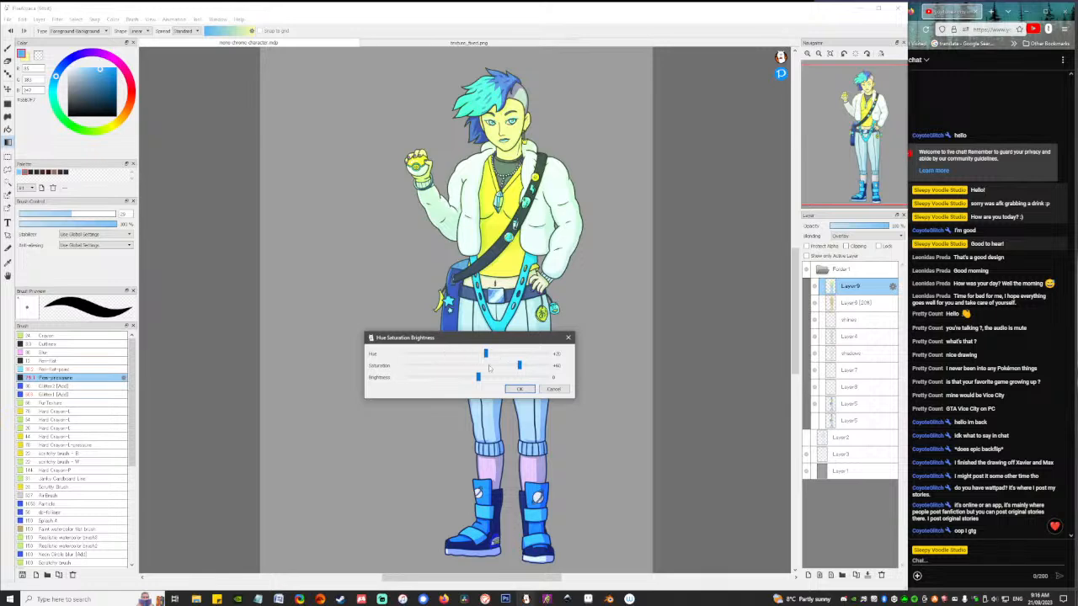
{"action": "left_click", "coordinate": [491, 366]}
{"action": "left_click", "coordinate": [491, 367]}
{"action": "left_click", "coordinate": [491, 367]}
Set the gradient layer's brightness adjustment to -20 and apply the colour changes.
{"action": "left_click", "coordinate": [513, 378]}
{"action": "left_click", "coordinate": [459, 379]}
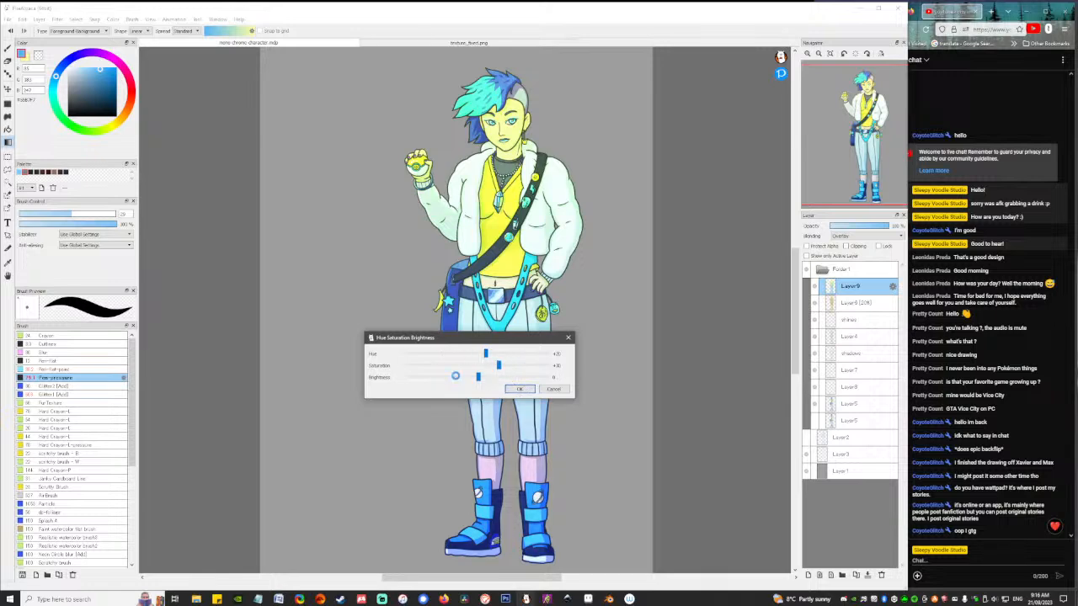
{"action": "left_click", "coordinate": [453, 379]}
{"action": "left_click", "coordinate": [451, 379]}
{"action": "left_click", "coordinate": [452, 379]}
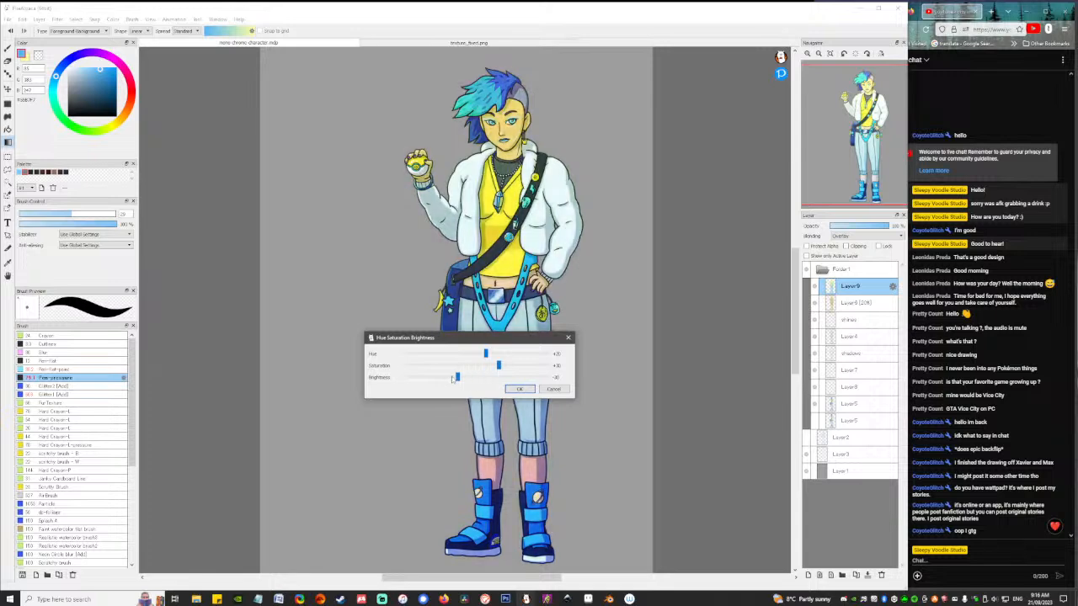
{"action": "left_click", "coordinate": [451, 379]}
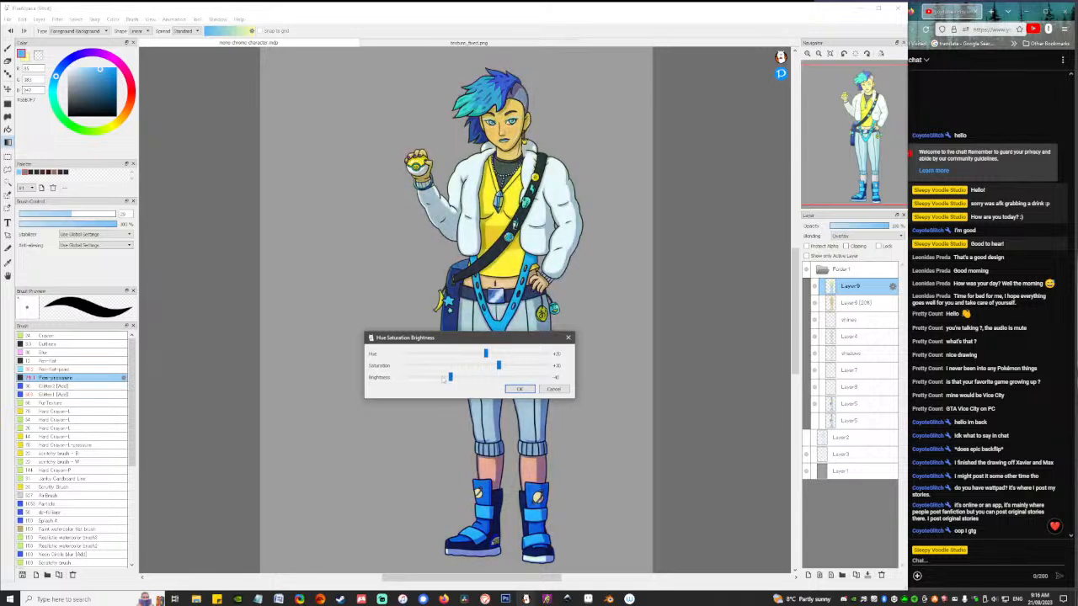
{"action": "left_click", "coordinate": [485, 381]}
{"action": "left_click", "coordinate": [488, 381]}
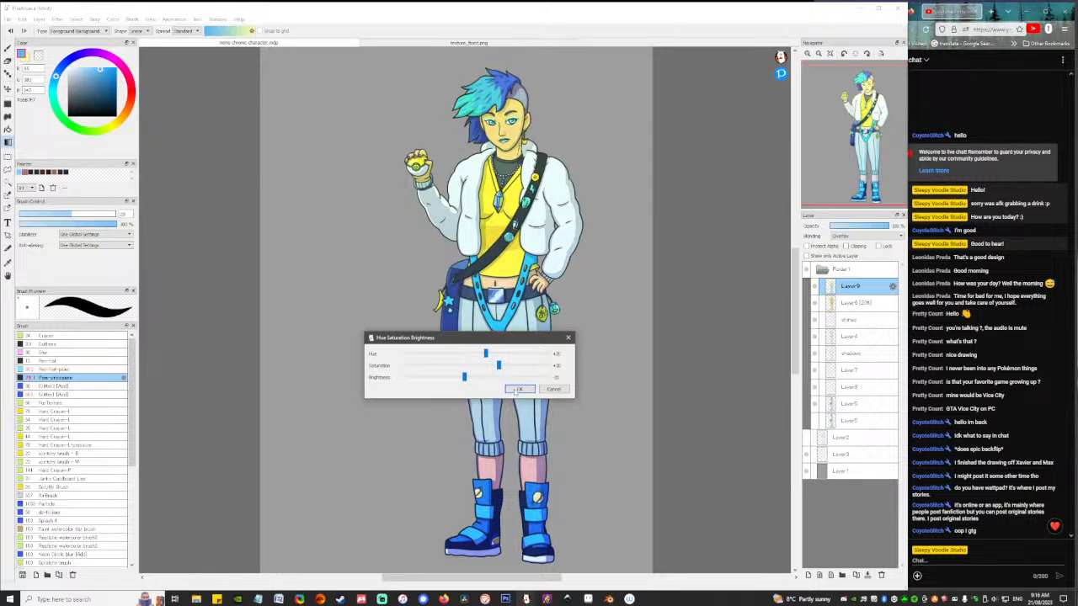
{"action": "left_click", "coordinate": [519, 390]}
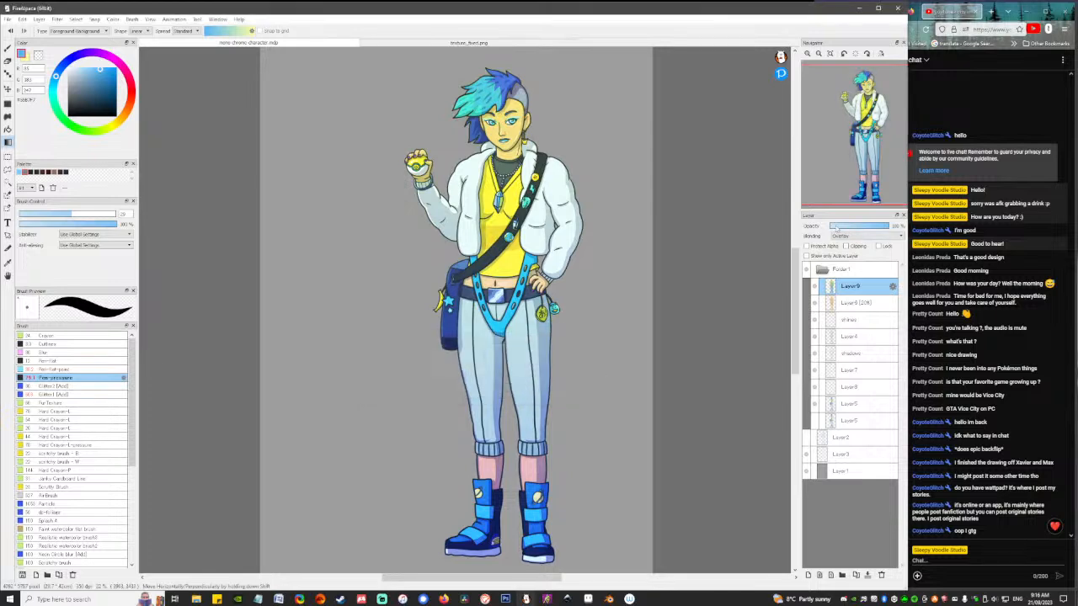
Lower the gradient layer's opacity to 1% and save the drawing.
{"action": "left_click", "coordinate": [836, 227]}
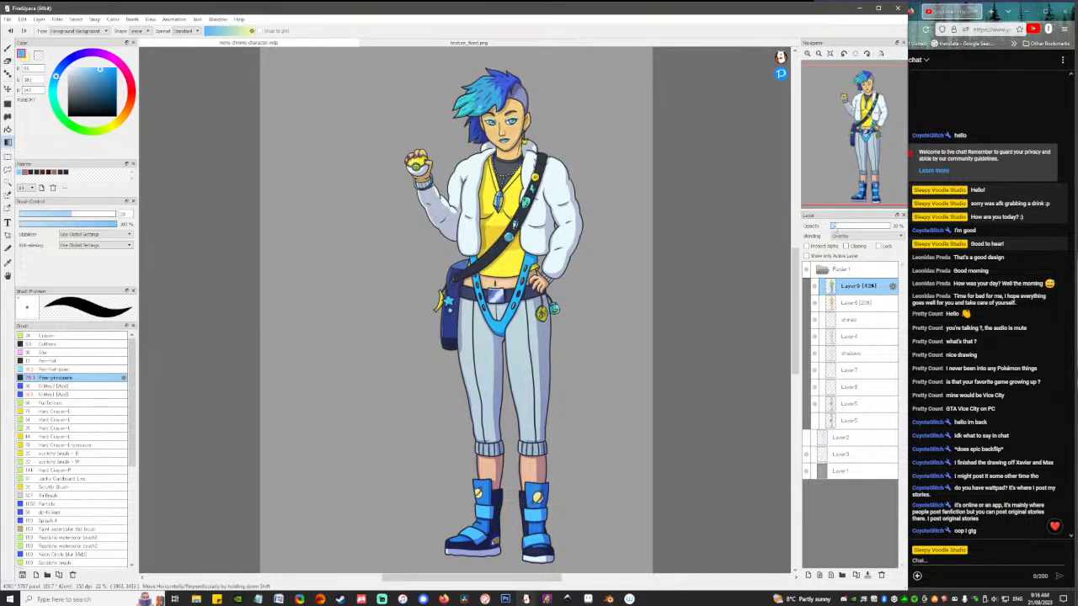
{"action": "mouse_move", "coordinate": [836, 228]}
{"action": "left_mouse_down"}
{"action": "mouse_move", "coordinate": [872, 227]}
{"action": "mouse_move", "coordinate": [807, 226]}
{"action": "mouse_move", "coordinate": [851, 228]}
{"action": "mouse_move", "coordinate": [831, 227]}
{"action": "left_mouse_up"}
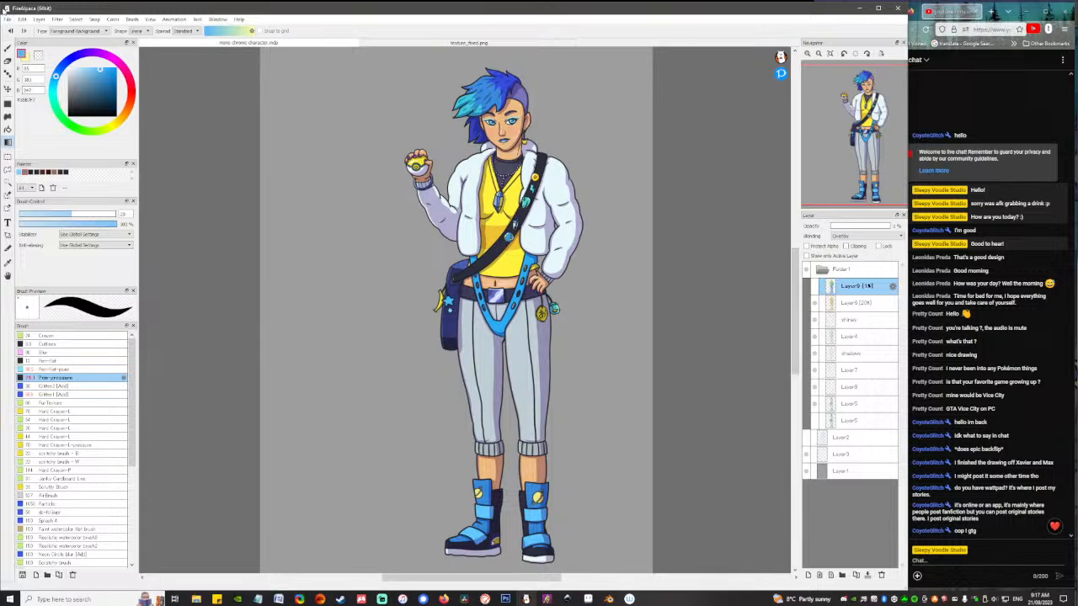
{"action": "left_click", "coordinate": [9, 20]}
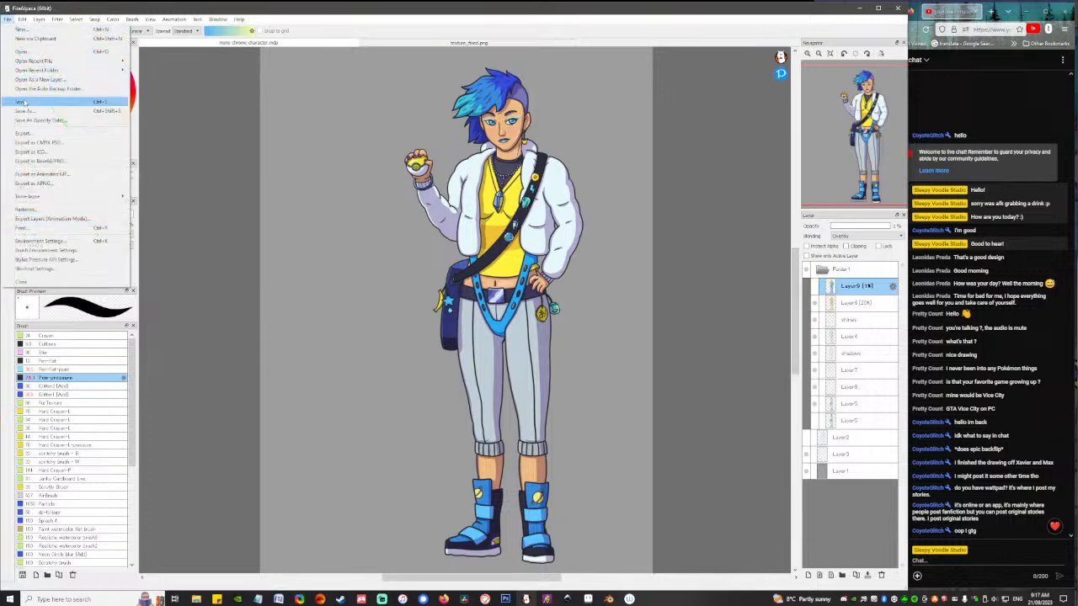
{"action": "left_click", "coordinate": [27, 101]}
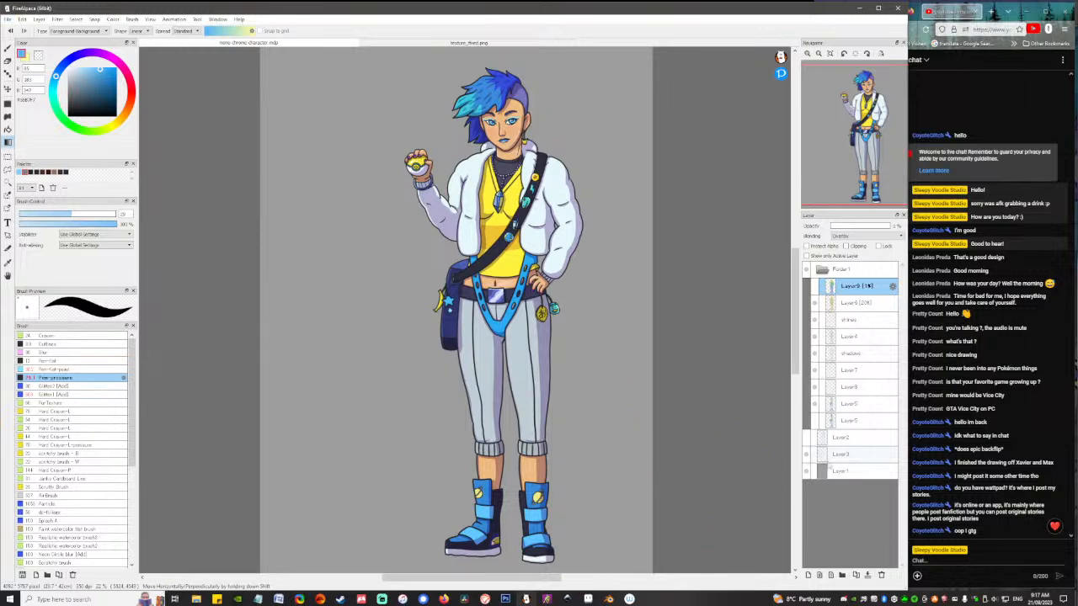
Select the character silhouette from the gradient layer and add a new layer above it with Dodge blending.
{"action": "left_click", "coordinate": [831, 290], "text": "ctrl"}
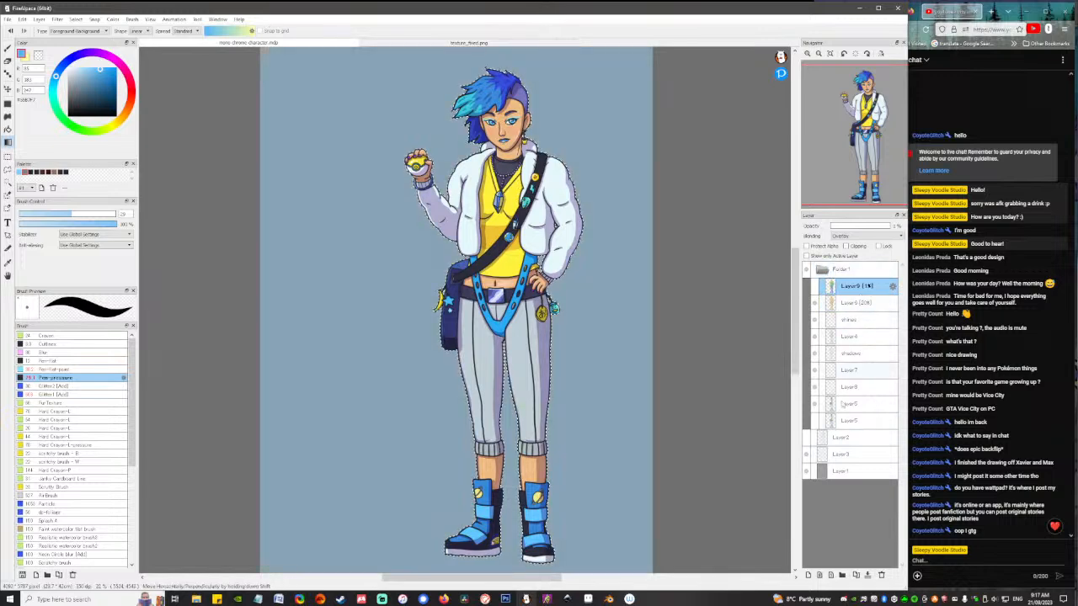
{"action": "left_click", "coordinate": [809, 575]}
{"action": "left_click", "coordinate": [861, 236]}
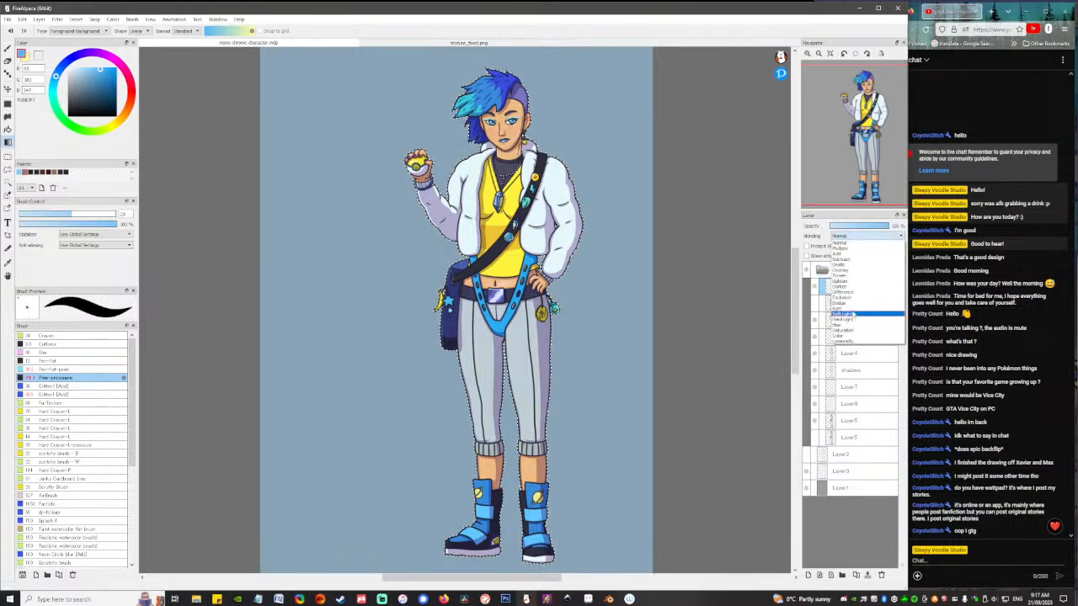
{"action": "left_click", "coordinate": [854, 308]}
Change the foreground colour to a deep, saturated blue.
{"action": "left_click", "coordinate": [116, 79]}
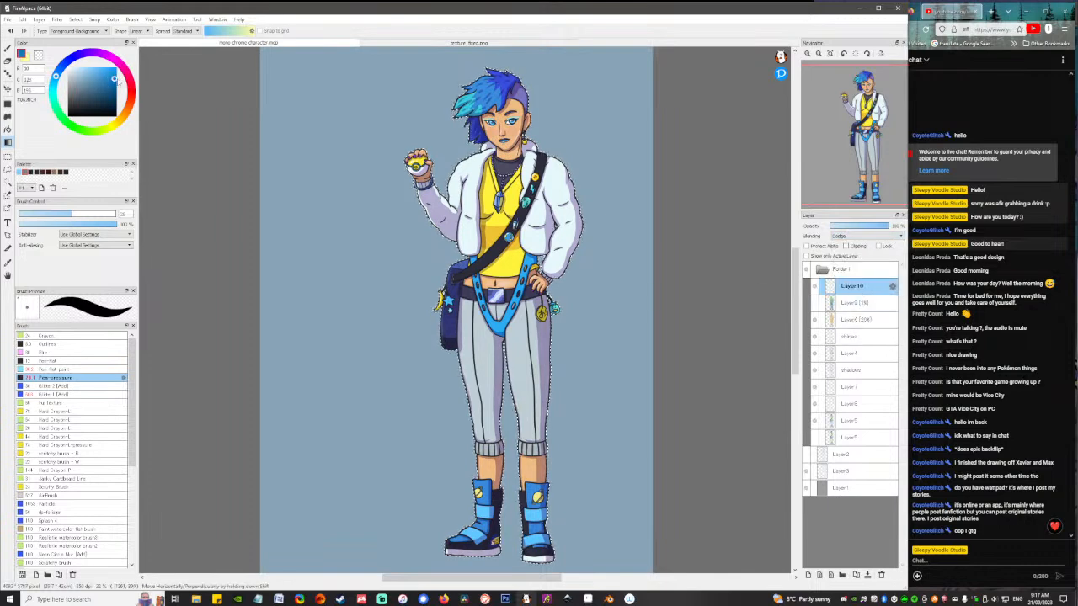
{"action": "left_click", "coordinate": [63, 69]}
{"action": "left_click_drag", "start_coordinate": [63, 68], "coordinate": [64, 72]}
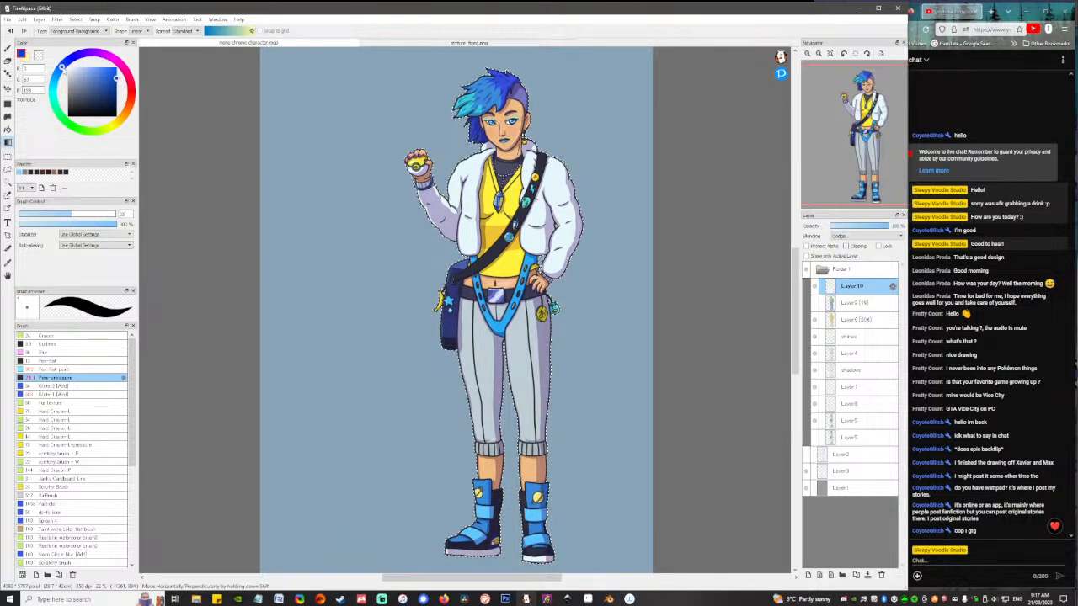
Activate the Brush tool with the AirBrush preset and enlarge its size for broad soft strokes.
{"action": "left_click_drag", "start_coordinate": [132, 422], "coordinate": [139, 455]}
{"action": "left_click", "coordinate": [76, 438]}
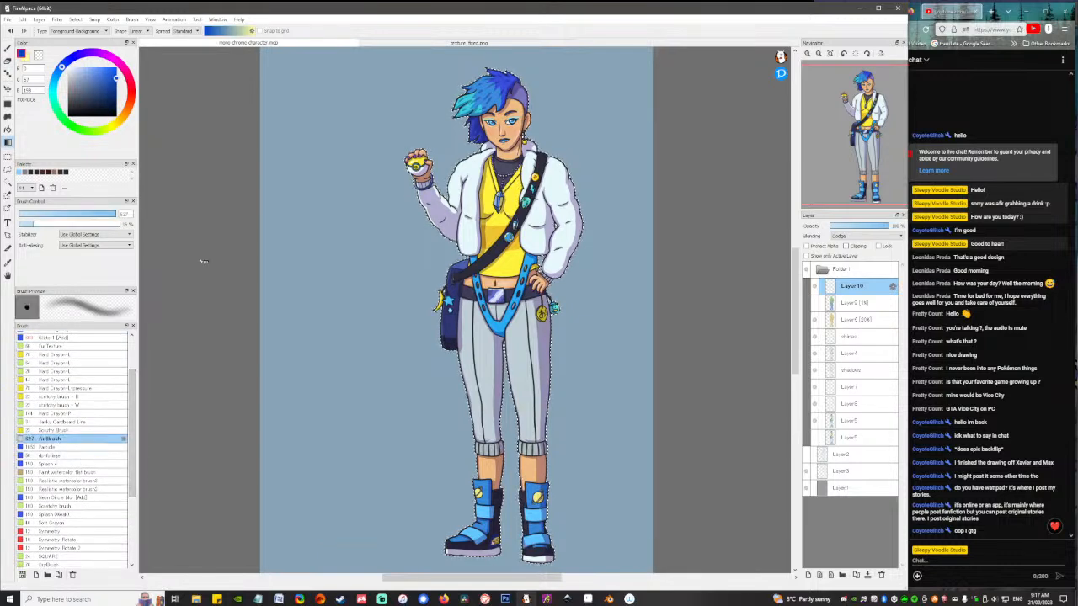
{"action": "left_click_drag", "start_coordinate": [105, 214], "coordinate": [170, 221]}
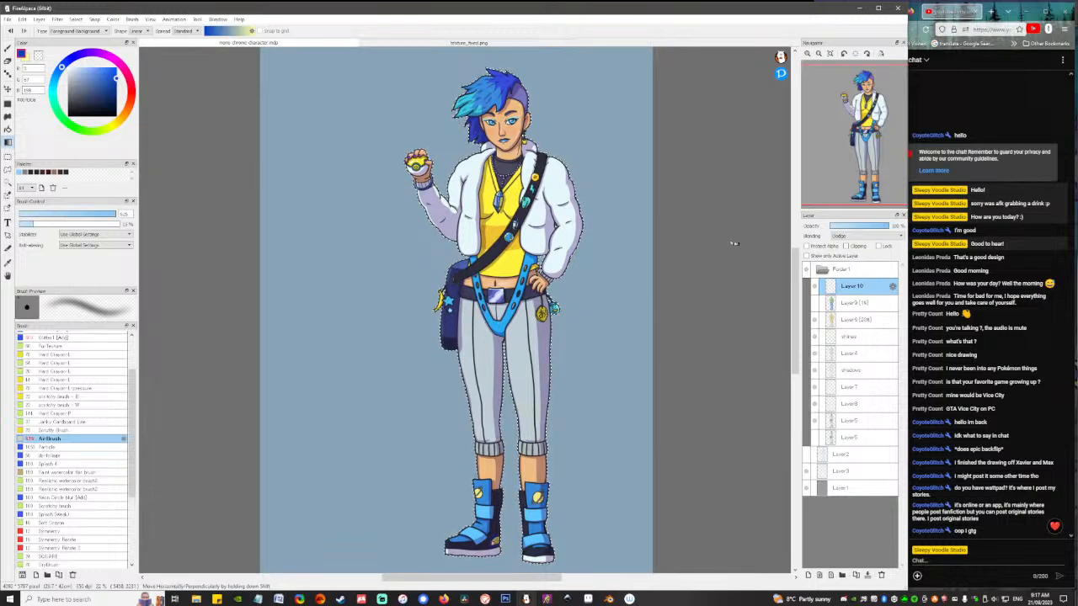
{"action": "key", "text": "b"}
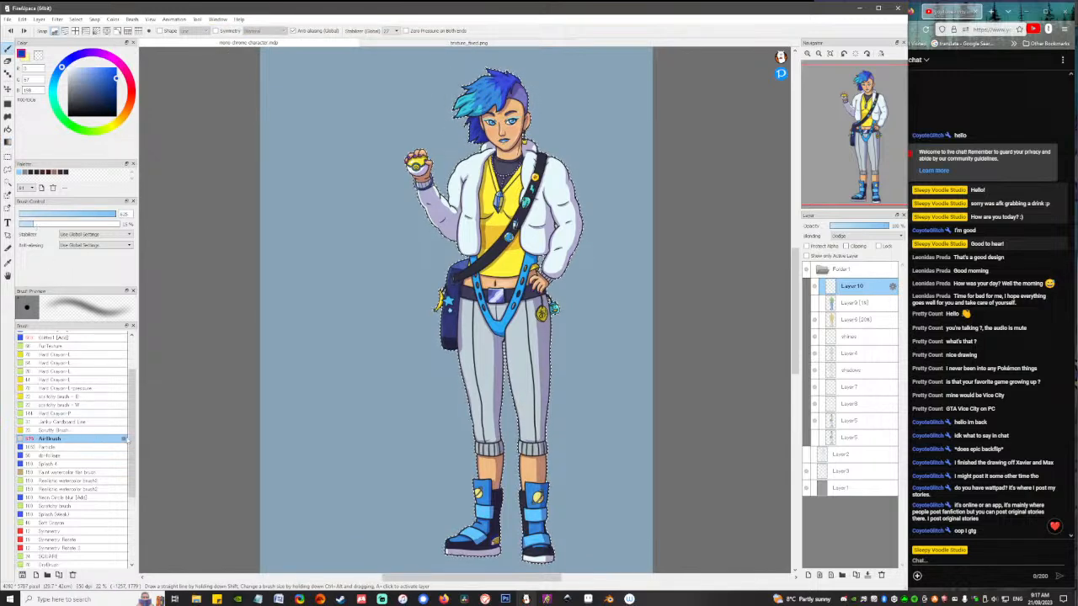
Edit the AirBrush preset so pen pressure controls its size and no longer its opacity.
{"action": "left_click", "coordinate": [123, 439]}
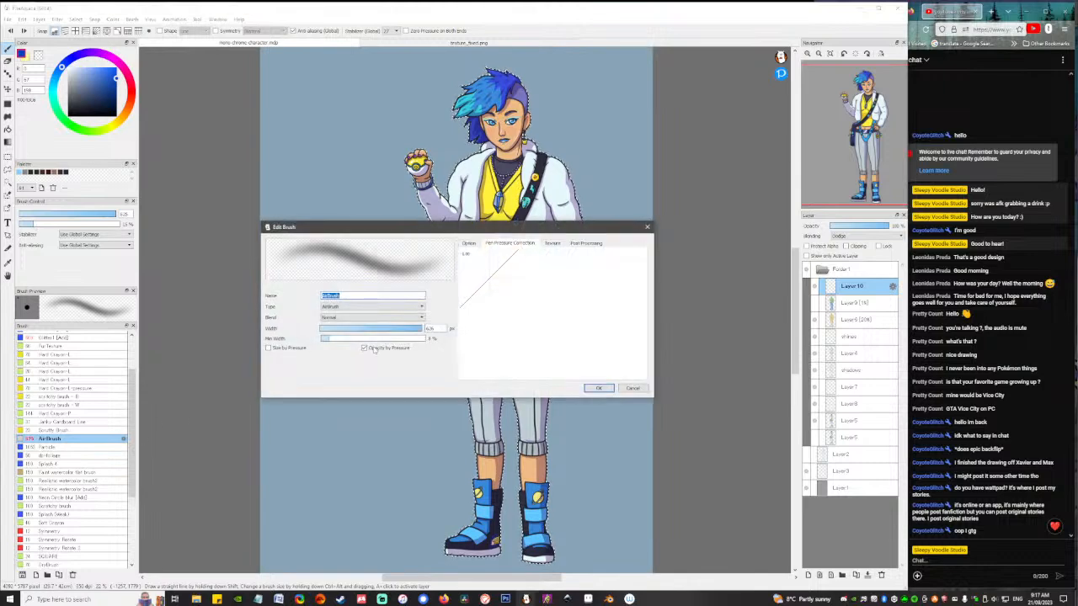
{"action": "left_click", "coordinate": [365, 348]}
{"action": "left_click", "coordinate": [271, 348]}
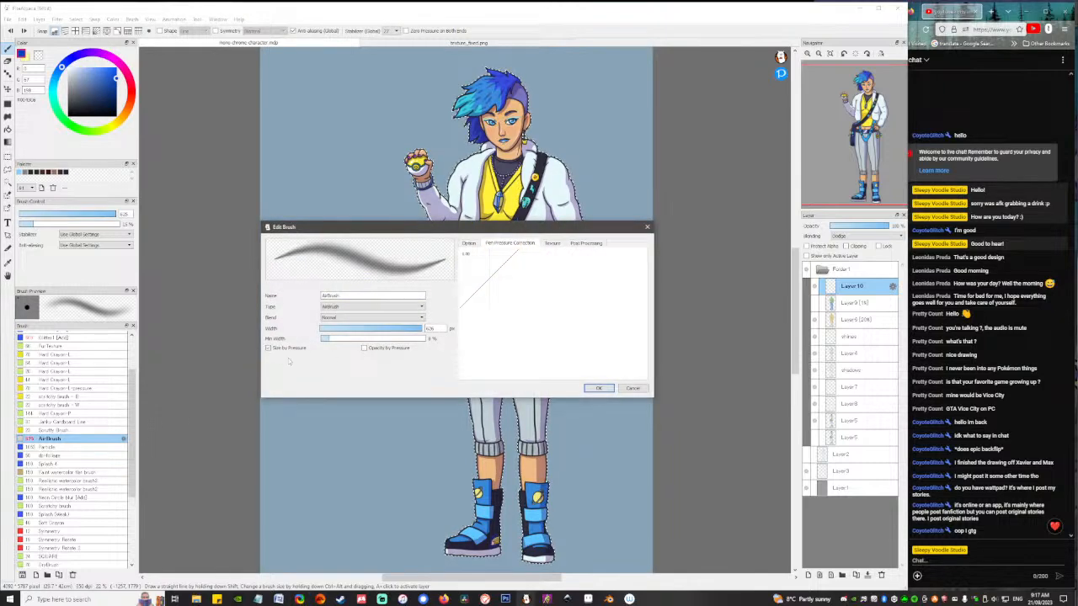
{"action": "left_click", "coordinate": [630, 390]}
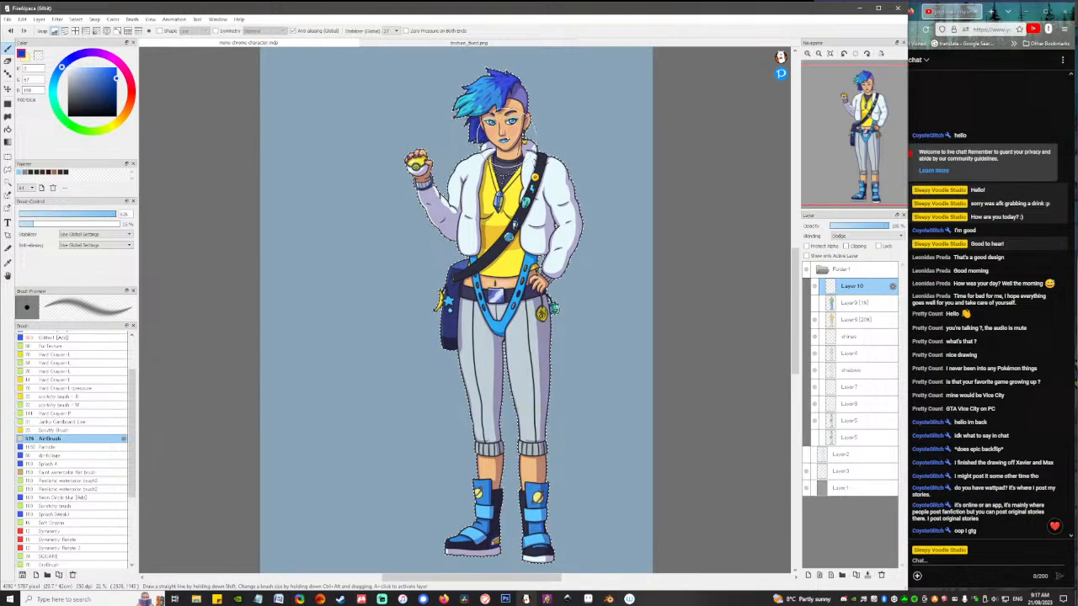
Try soft airbrush light in orange and saturated red on the Dodge layer and undo the last stroke.
{"action": "mouse_move", "coordinate": [100, 76]}
{"action": "left_mouse_down"}
{"action": "mouse_move", "coordinate": [120, 85]}
{"action": "mouse_move", "coordinate": [111, 86]}
{"action": "left_mouse_up"}
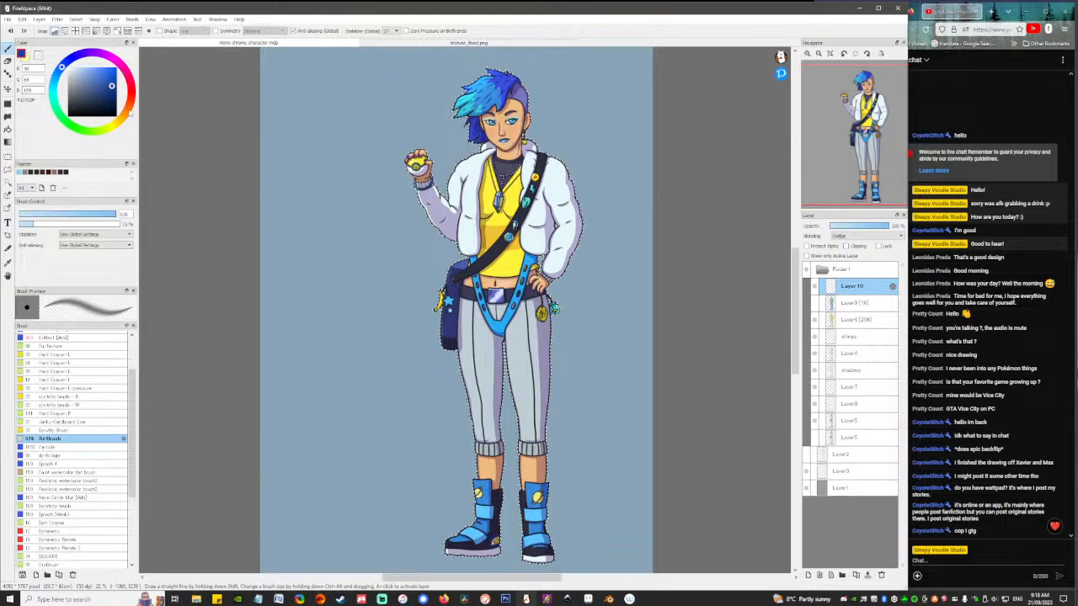
{"action": "left_click_drag", "start_coordinate": [130, 113], "coordinate": [120, 124]}
{"action": "left_click_drag", "start_coordinate": [114, 87], "coordinate": [124, 77]}
{"action": "left_click_drag", "start_coordinate": [121, 122], "coordinate": [125, 123]}
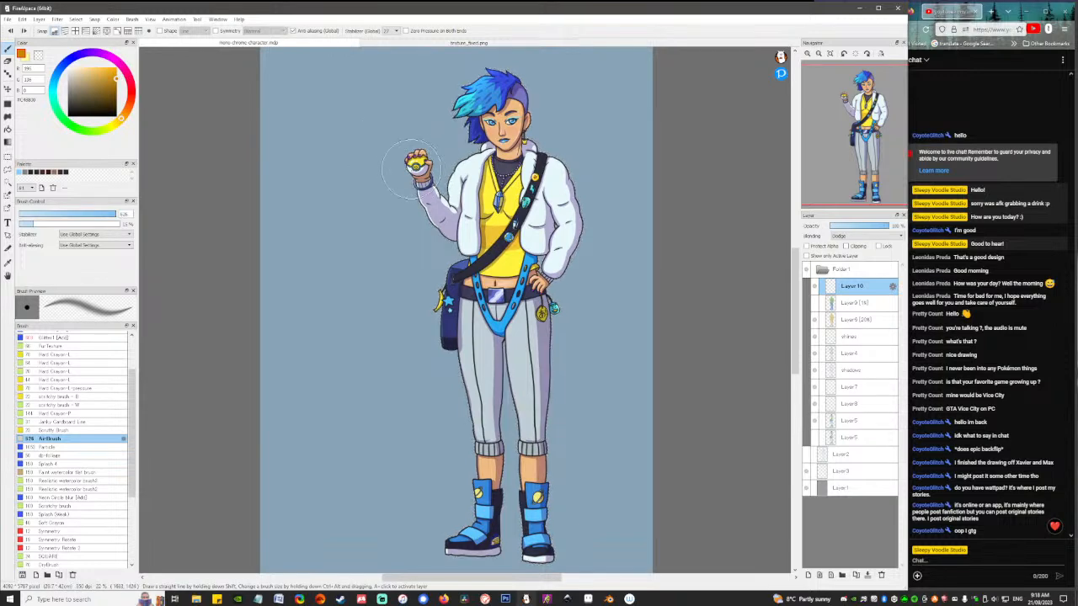
{"action": "left_click", "coordinate": [130, 101]}
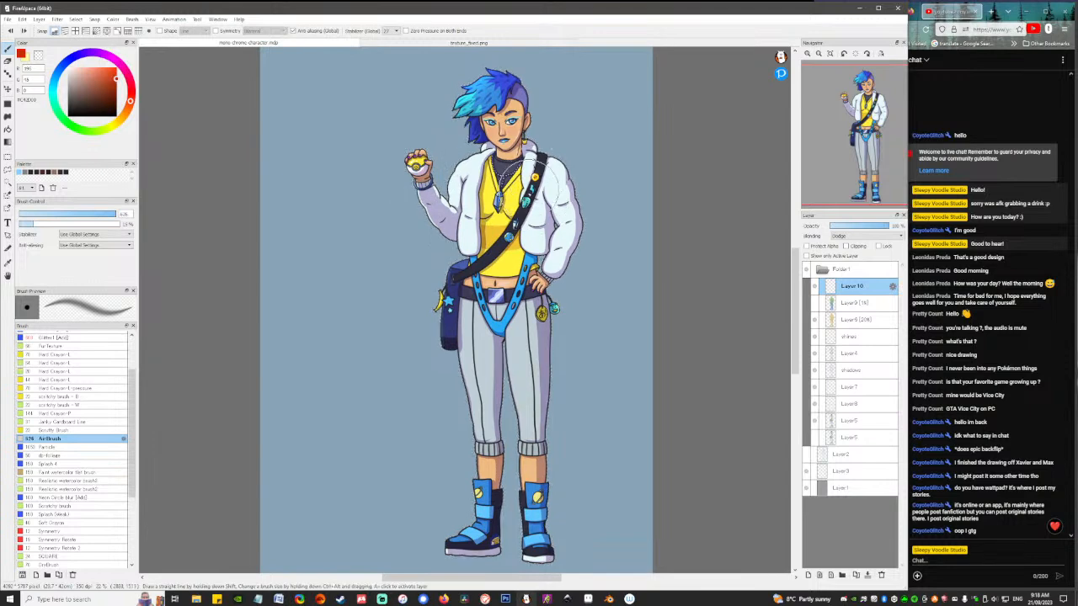
{"action": "key", "text": "ctrl+z"}
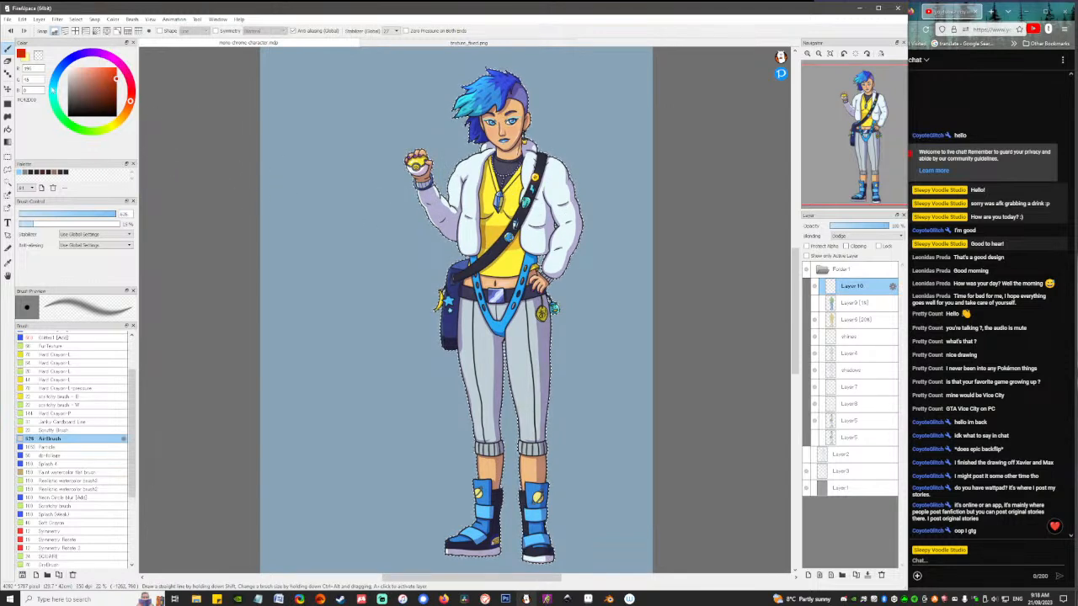
Change the foreground colour to teal and turn on Opacity by Pressure for the AirBrush preset.
{"action": "left_click_drag", "start_coordinate": [52, 91], "coordinate": [52, 93]}
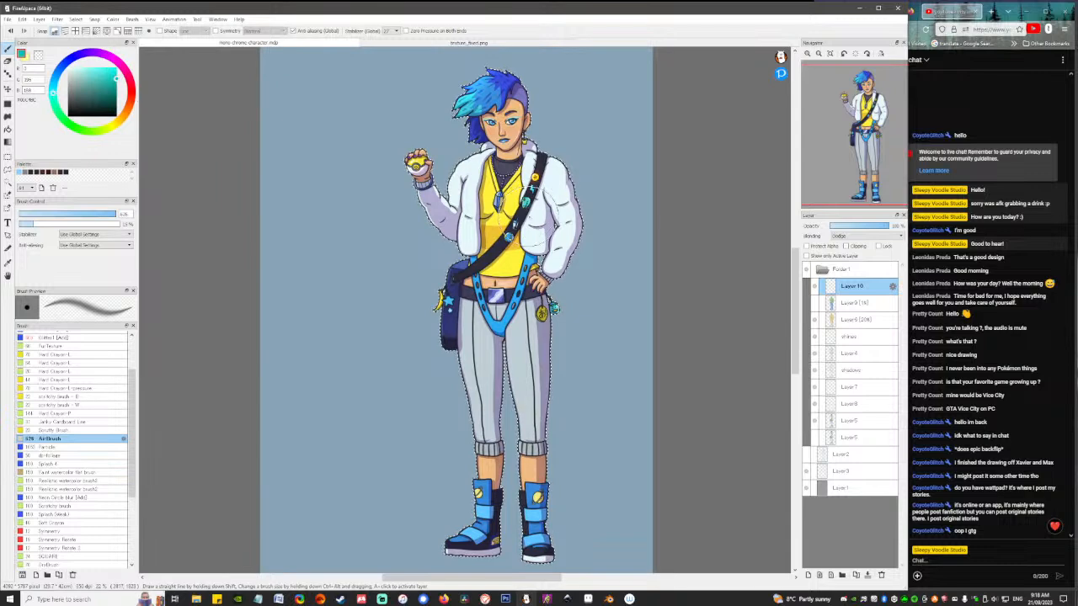
{"action": "left_click", "coordinate": [124, 439]}
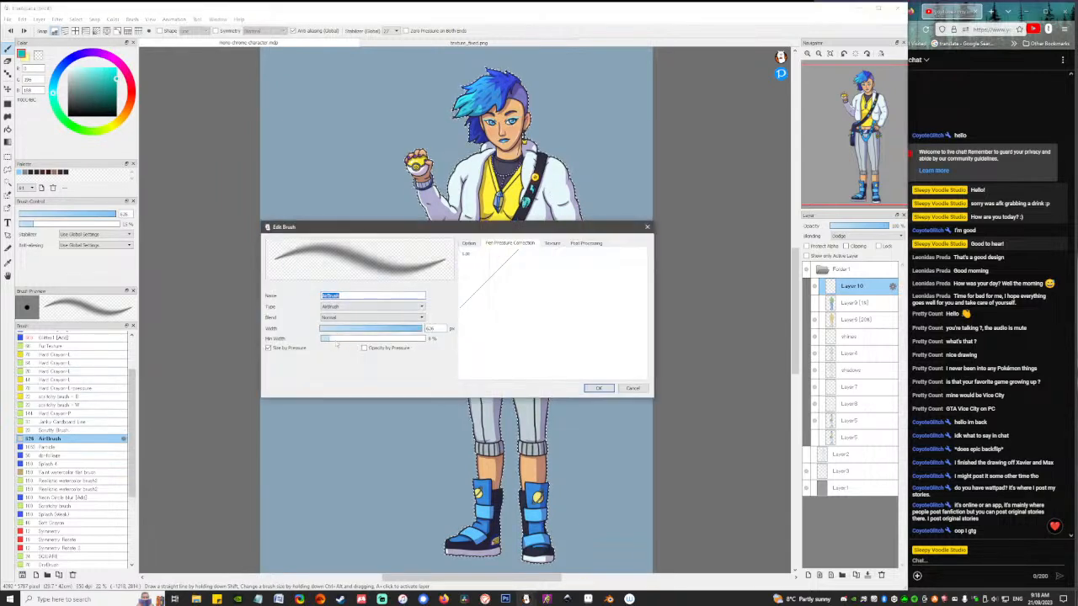
{"action": "left_click", "coordinate": [364, 348]}
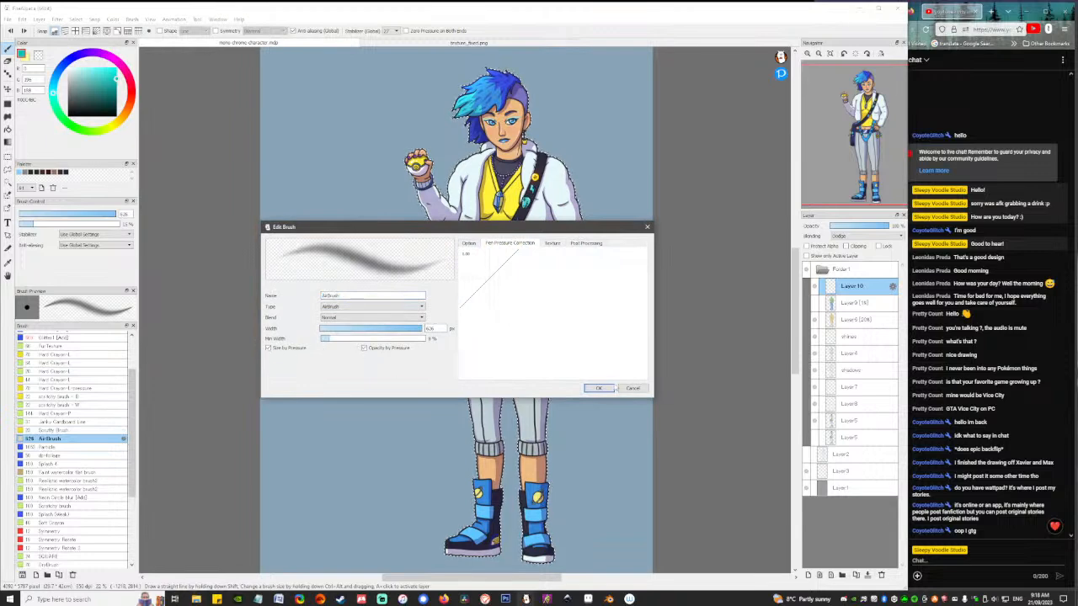
{"action": "left_click", "coordinate": [608, 388]}
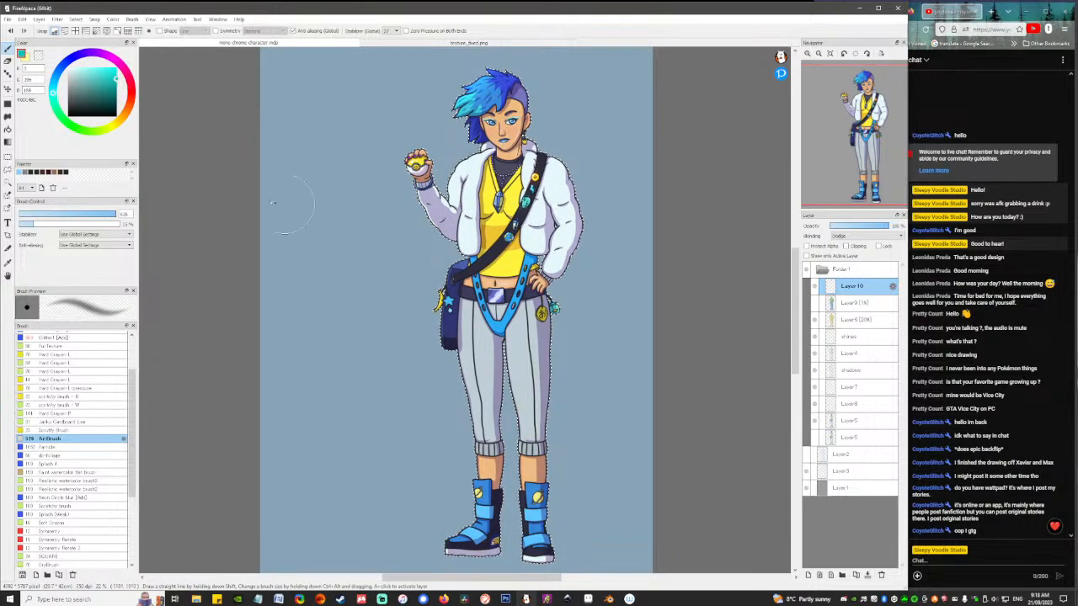
Airbrush soft light inside the character selection, varying the colour between azure, deep blue and cyan.
{"action": "left_click", "coordinate": [56, 73]}
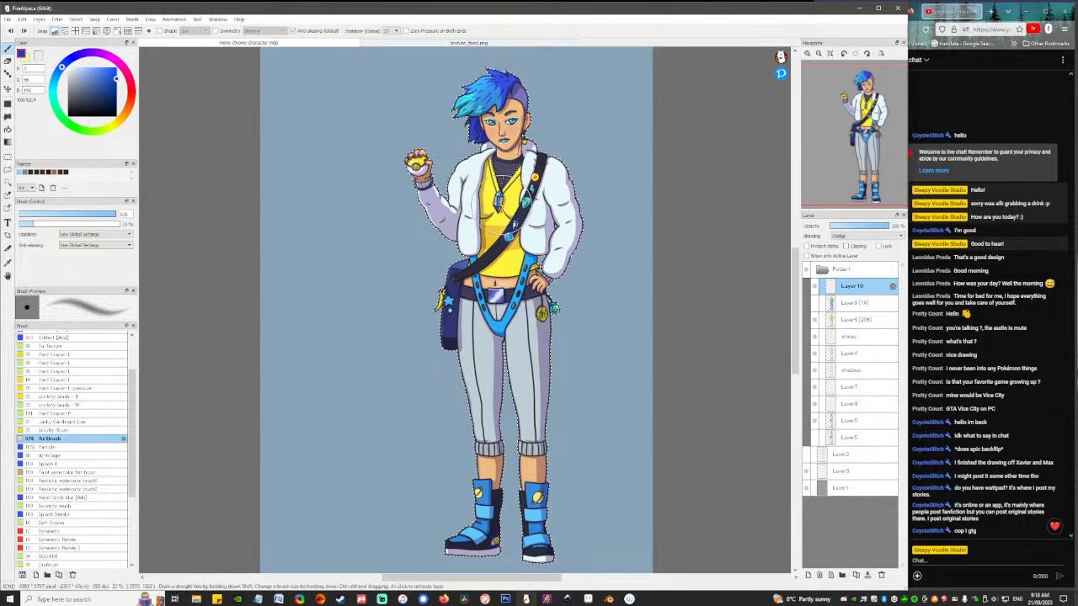
{"action": "left_click_drag", "start_coordinate": [55, 71], "coordinate": [56, 77]}
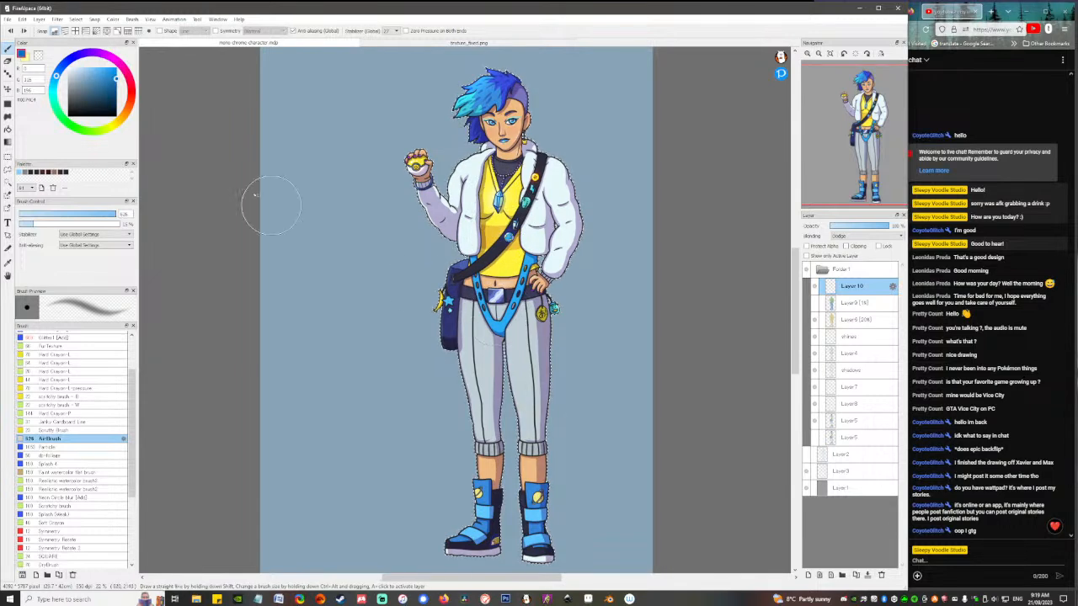
{"action": "left_click", "coordinate": [68, 61]}
{"action": "left_click", "coordinate": [70, 58]}
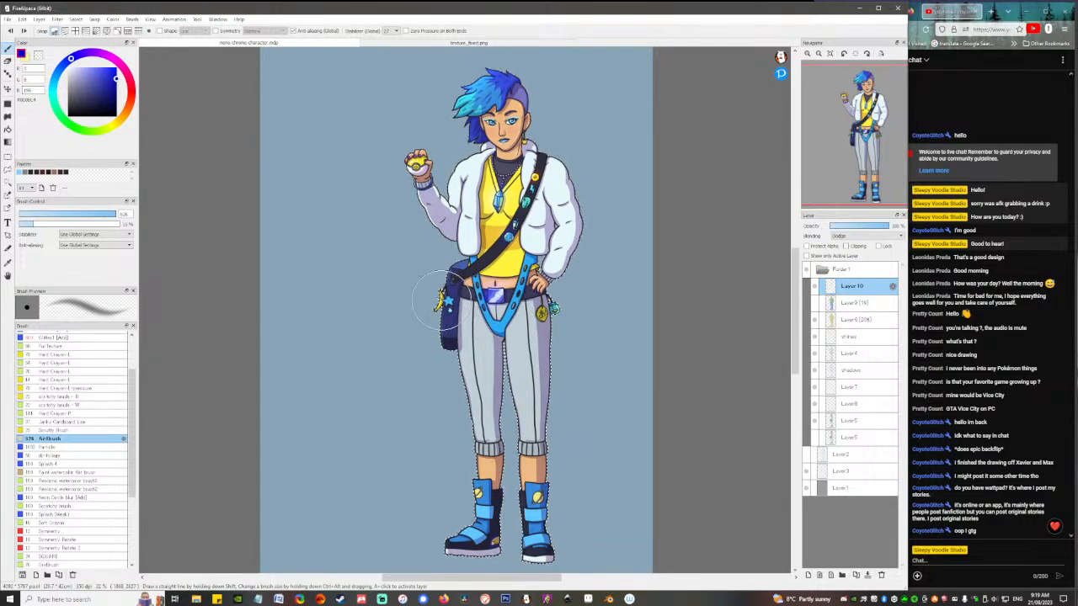
{"action": "left_click_drag", "start_coordinate": [63, 66], "coordinate": [57, 76]}
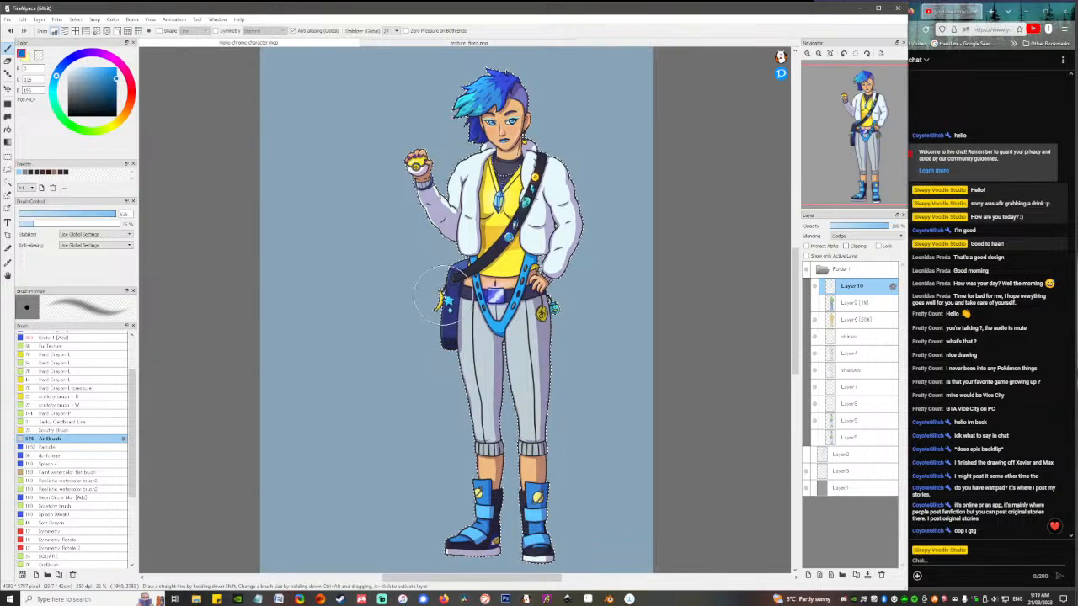
{"action": "left_click_drag", "start_coordinate": [56, 76], "coordinate": [63, 65]}
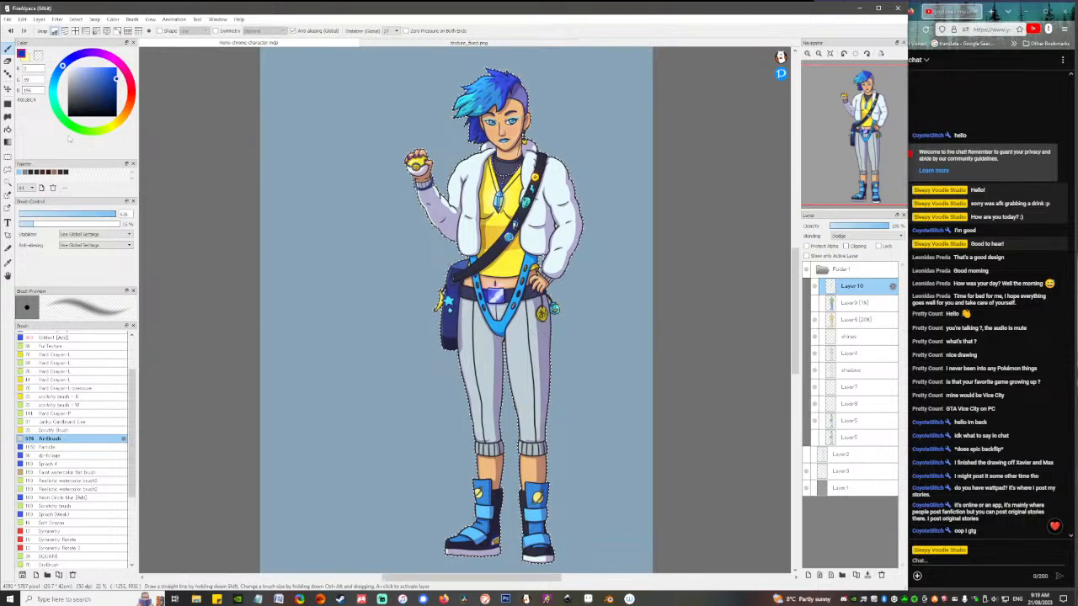
{"action": "left_click_drag", "start_coordinate": [63, 65], "coordinate": [53, 90]}
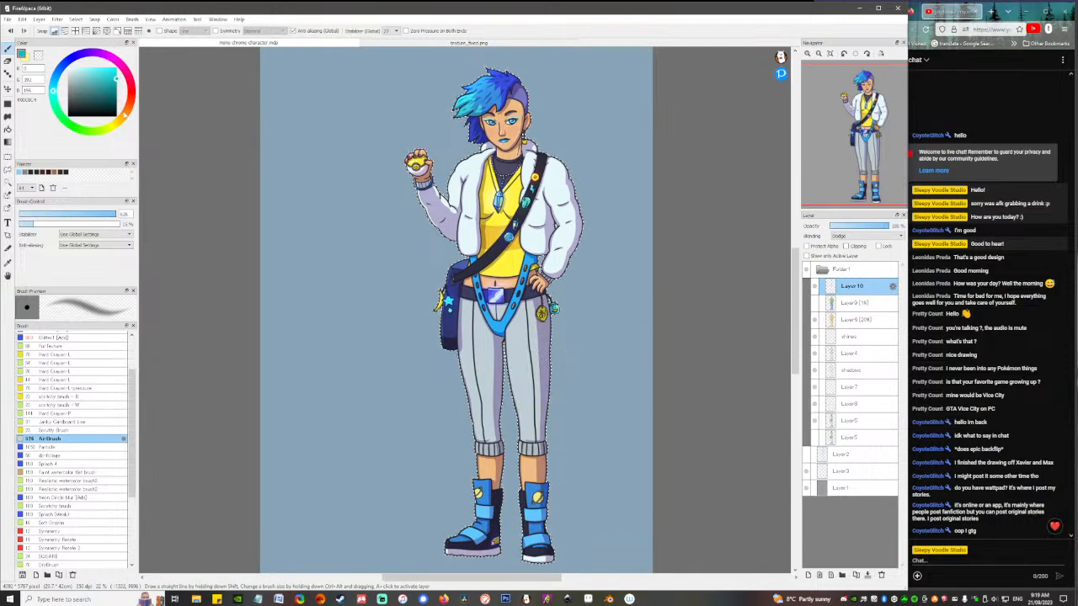
Add soft orange, red-orange and blue airbrush light to the character and clear the selection.
{"action": "left_click", "coordinate": [119, 121]}
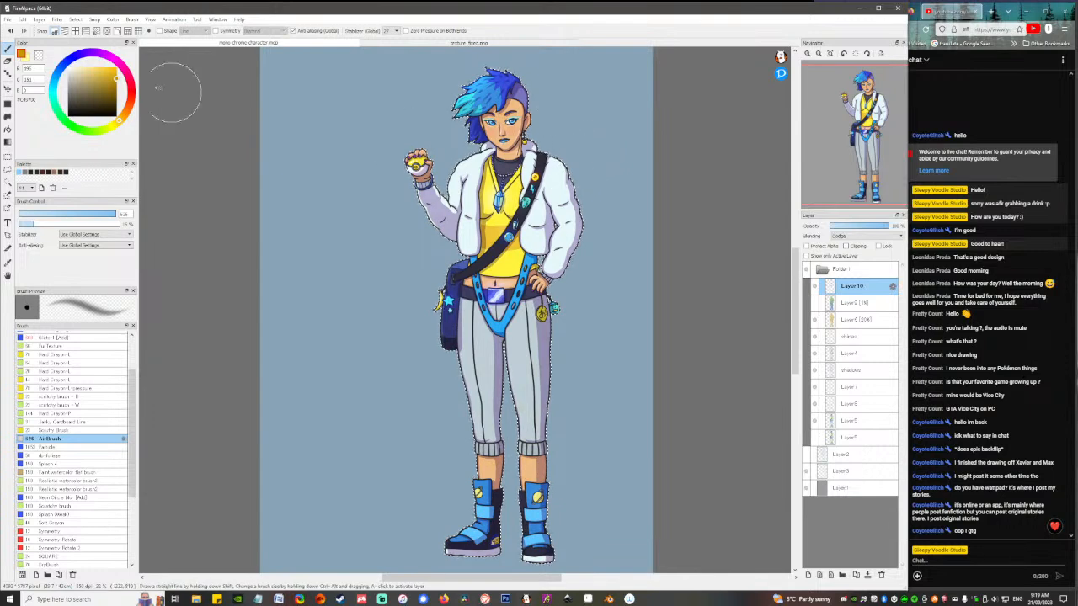
{"action": "left_click_drag", "start_coordinate": [119, 122], "coordinate": [129, 105]}
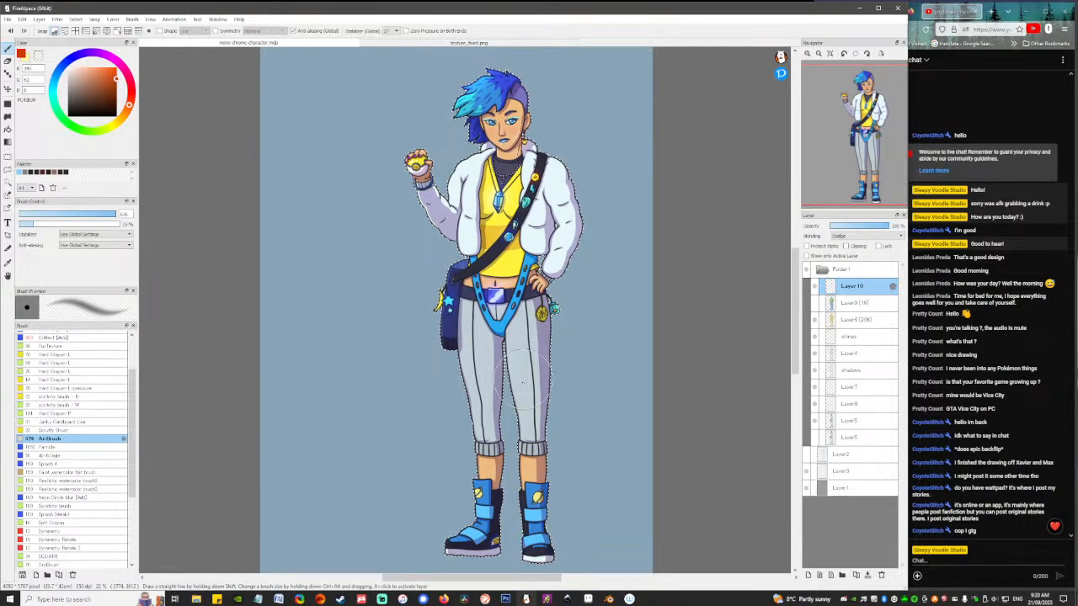
{"action": "left_click_drag", "start_coordinate": [55, 81], "coordinate": [57, 75]}
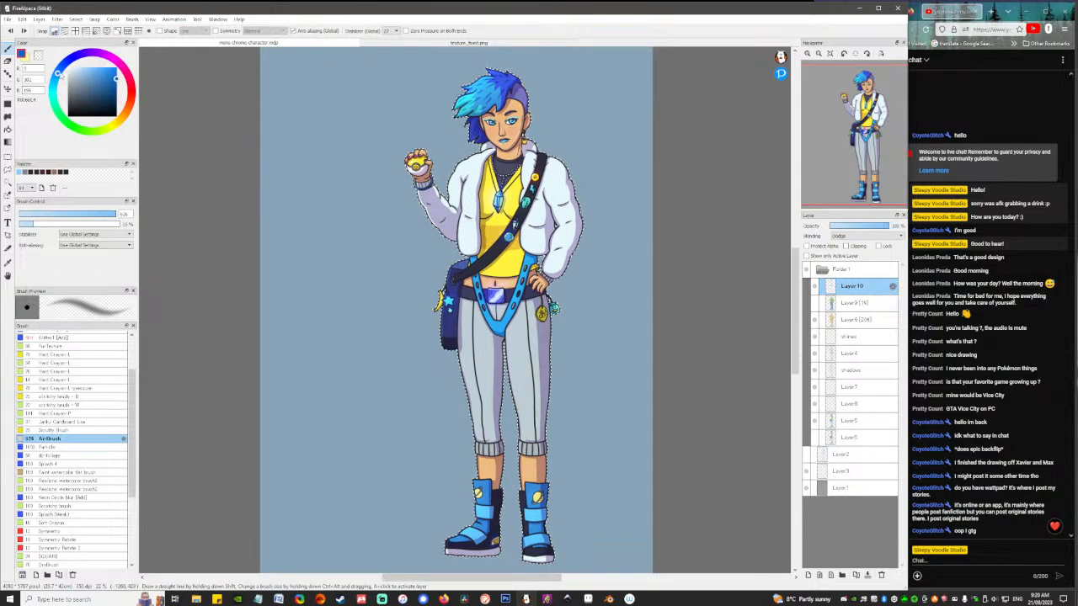
{"action": "left_click", "coordinate": [71, 57]}
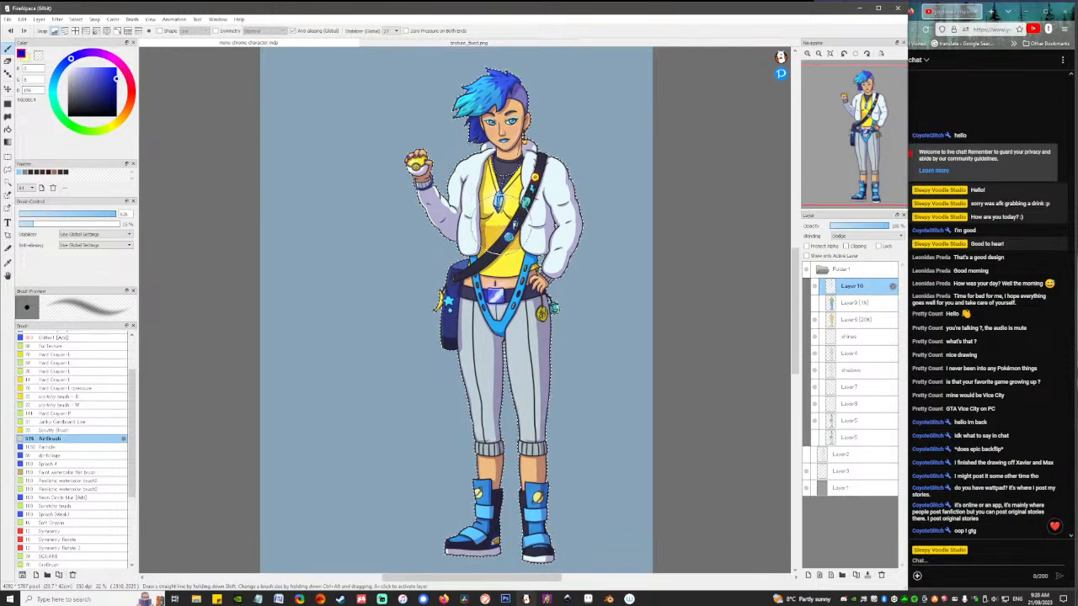
{"action": "left_click_drag", "start_coordinate": [71, 57], "coordinate": [56, 76]}
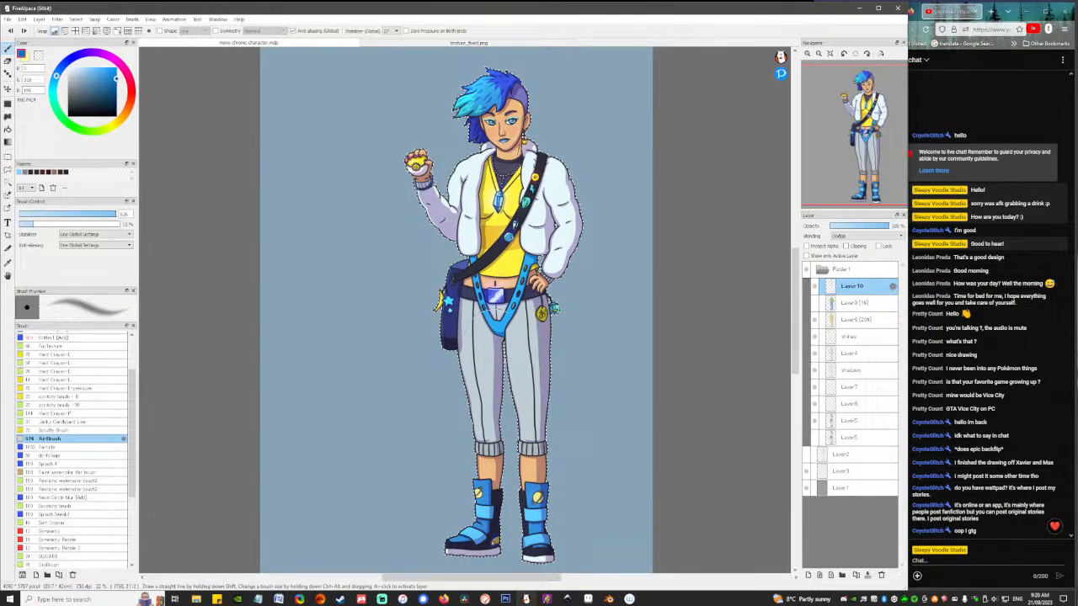
{"action": "key", "text": "ctrl+d"}
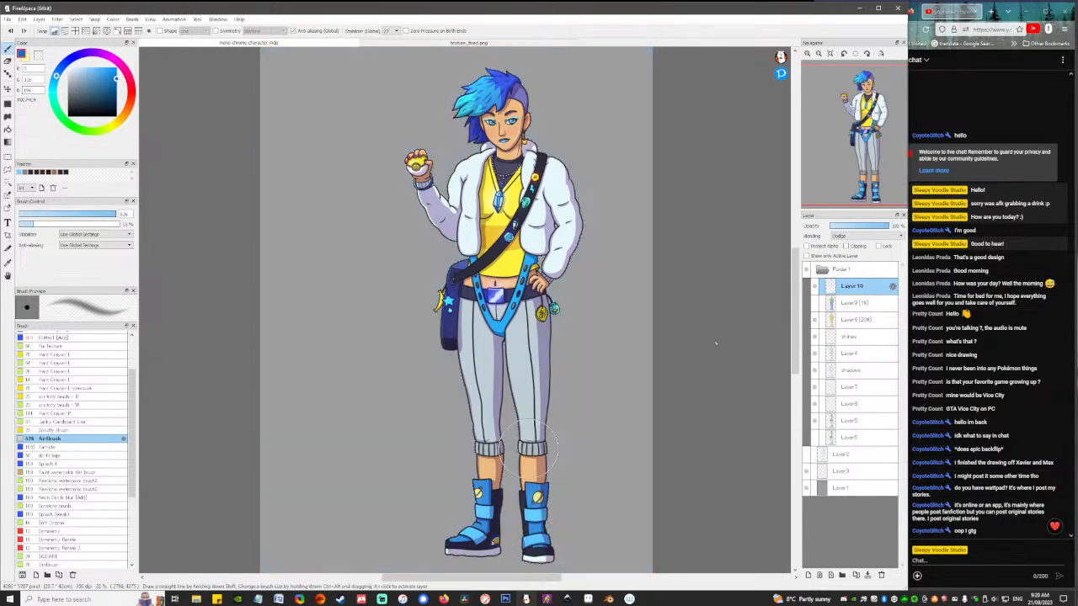
Compare the figure with and without the Dodge layer and lower that layer's opacity to 80%.
{"action": "left_click", "coordinate": [814, 290]}
{"action": "left_click", "coordinate": [815, 290]}
{"action": "left_click", "coordinate": [813, 289]}
{"action": "left_click", "coordinate": [814, 289]}
{"action": "left_click", "coordinate": [813, 289]}
{"action": "left_click", "coordinate": [813, 289]}
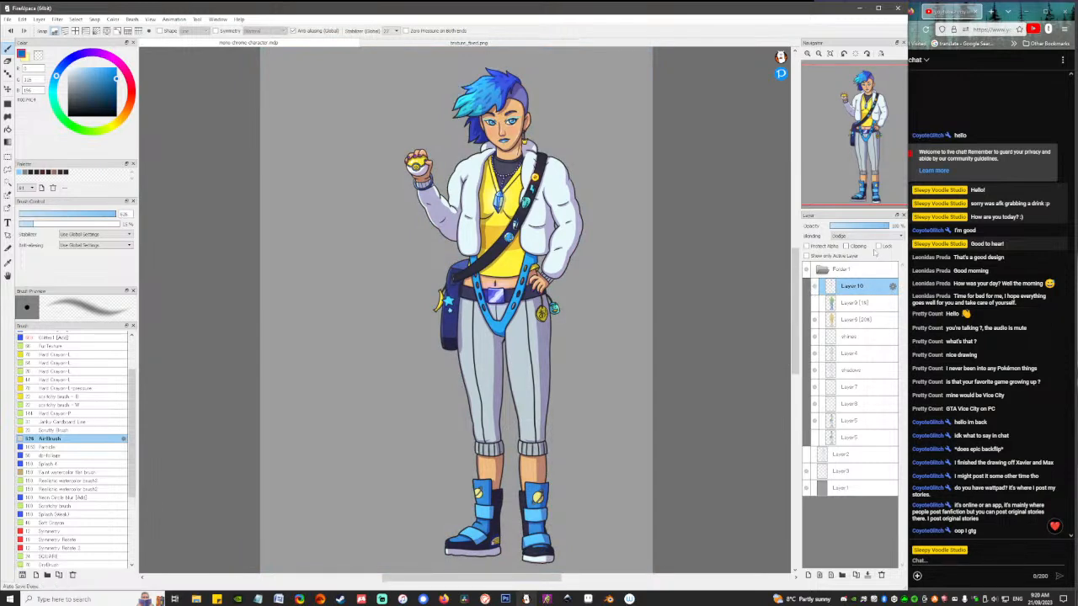
{"action": "left_click", "coordinate": [815, 289]}
{"action": "left_click", "coordinate": [814, 290]}
{"action": "left_click", "coordinate": [881, 227]}
{"action": "left_click", "coordinate": [814, 290]}
{"action": "left_click", "coordinate": [814, 290]}
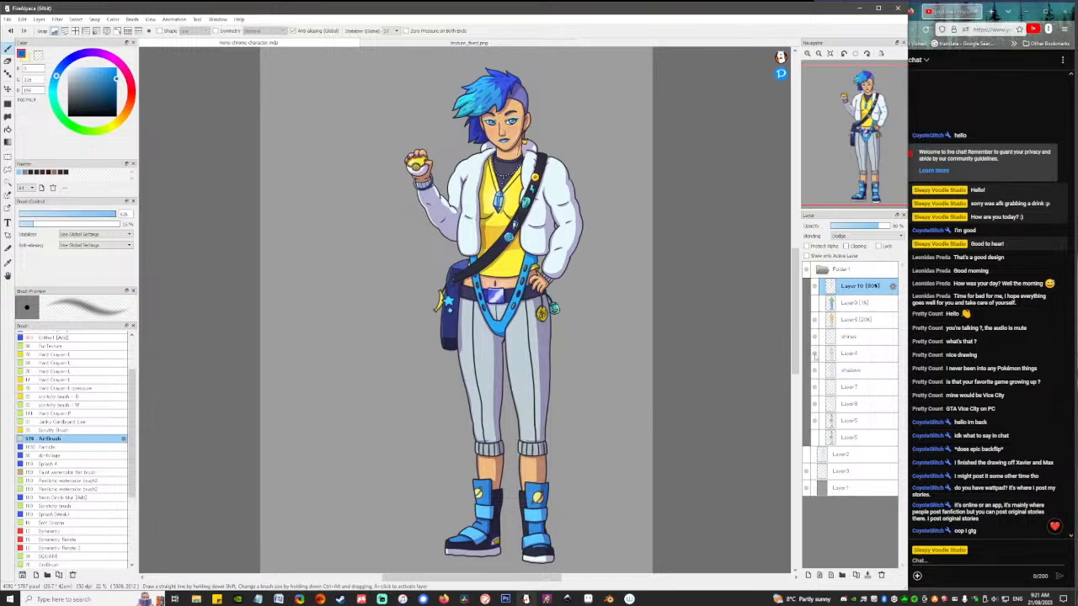
Check what Layer4 holds by hiding and showing it, select it and enable Protect Alpha.
{"action": "left_click", "coordinate": [815, 355]}
{"action": "left_click", "coordinate": [815, 354]}
{"action": "left_click", "coordinate": [849, 355]}
{"action": "left_click", "coordinate": [807, 246]}
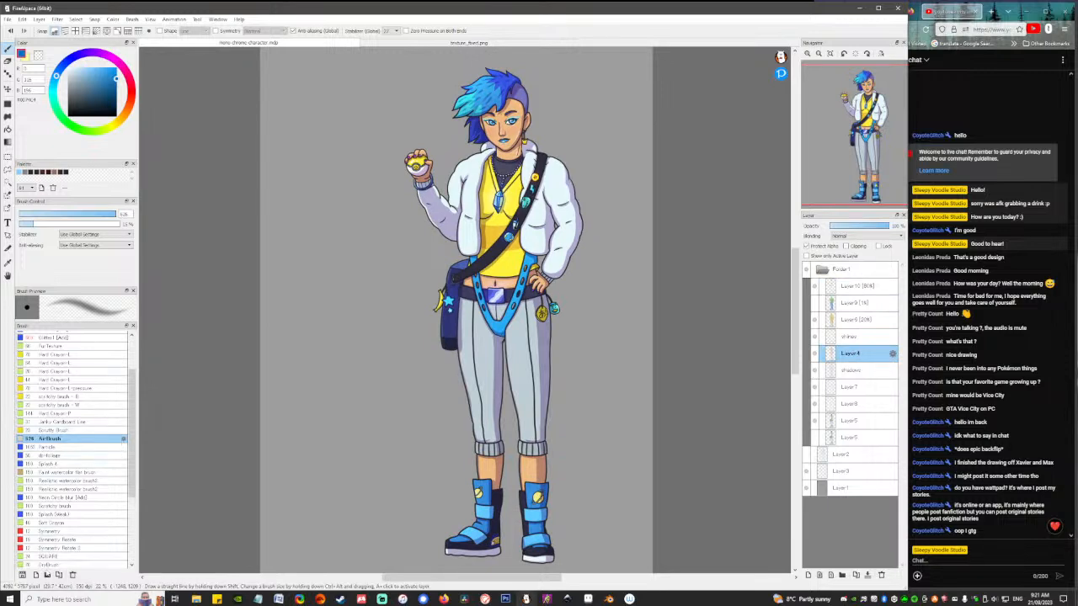
Duplicate the AirBrush preset and turn off Opacity by Pressure on the copy.
{"action": "left_click", "coordinate": [59, 575]}
{"action": "left_click", "coordinate": [55, 449]}
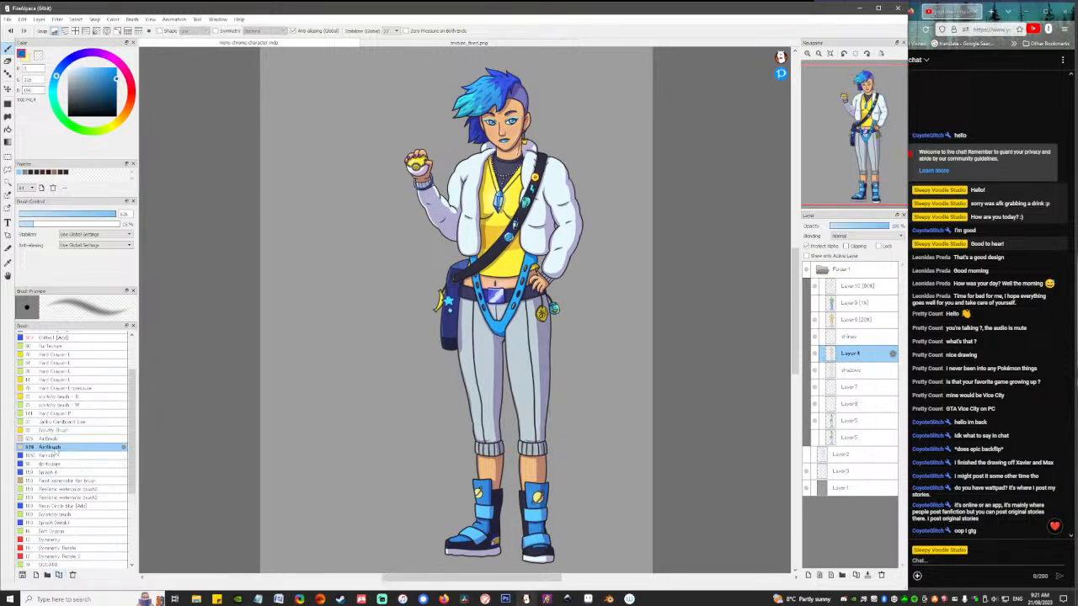
{"action": "left_click", "coordinate": [125, 448]}
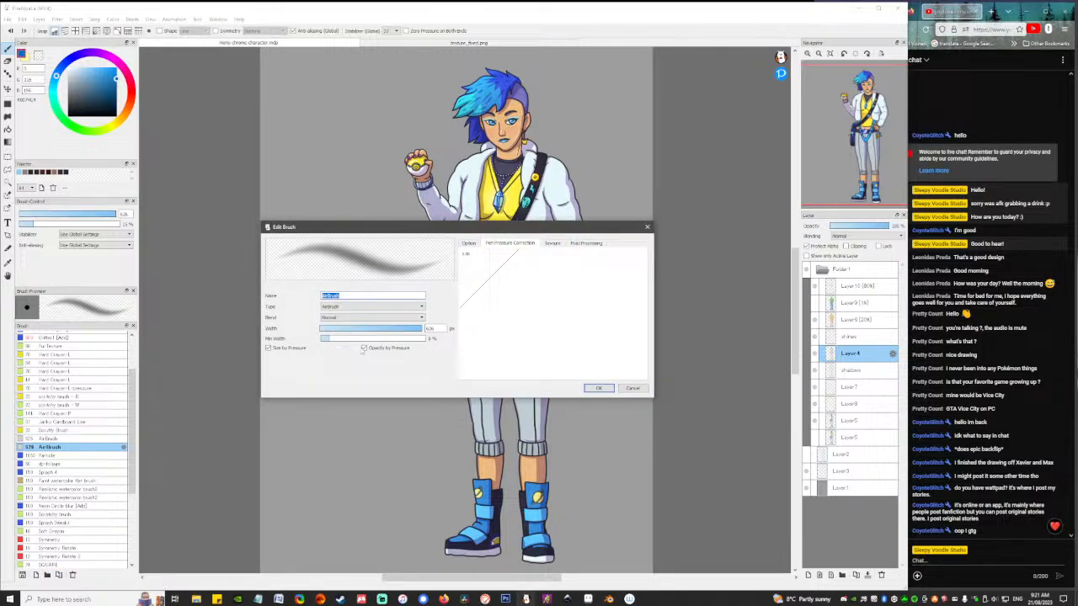
{"action": "left_click", "coordinate": [363, 348]}
{"action": "left_click", "coordinate": [600, 388]}
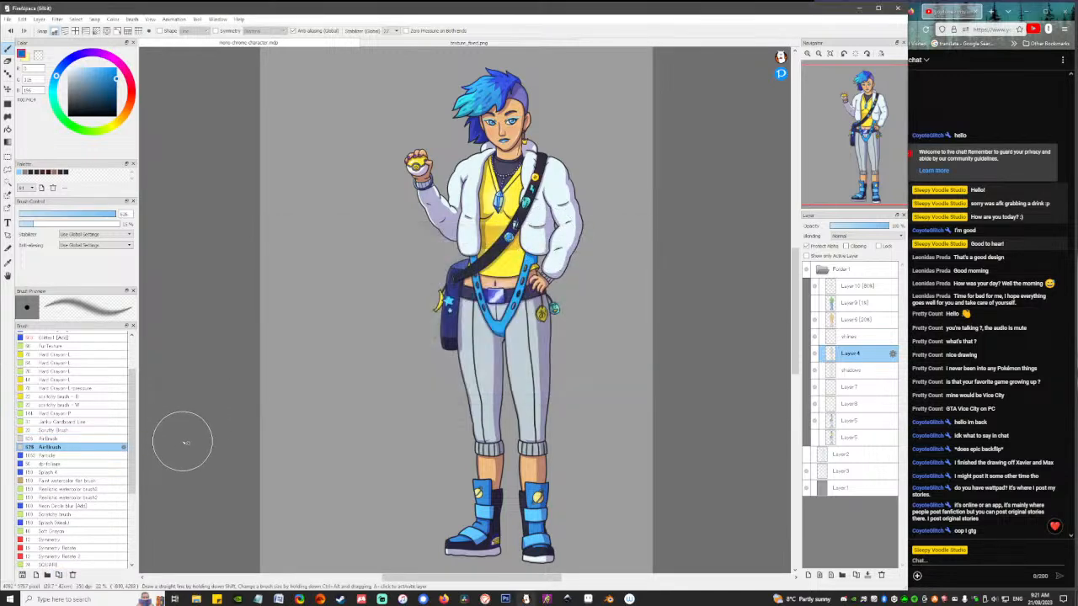
Reduce the airbrush size and recolour the hair's line art with a dark blue.
{"action": "mouse_move", "coordinate": [98, 215]}
{"action": "left_mouse_down"}
{"action": "mouse_move", "coordinate": [74, 216]}
{"action": "mouse_move", "coordinate": [116, 215]}
{"action": "left_mouse_up"}
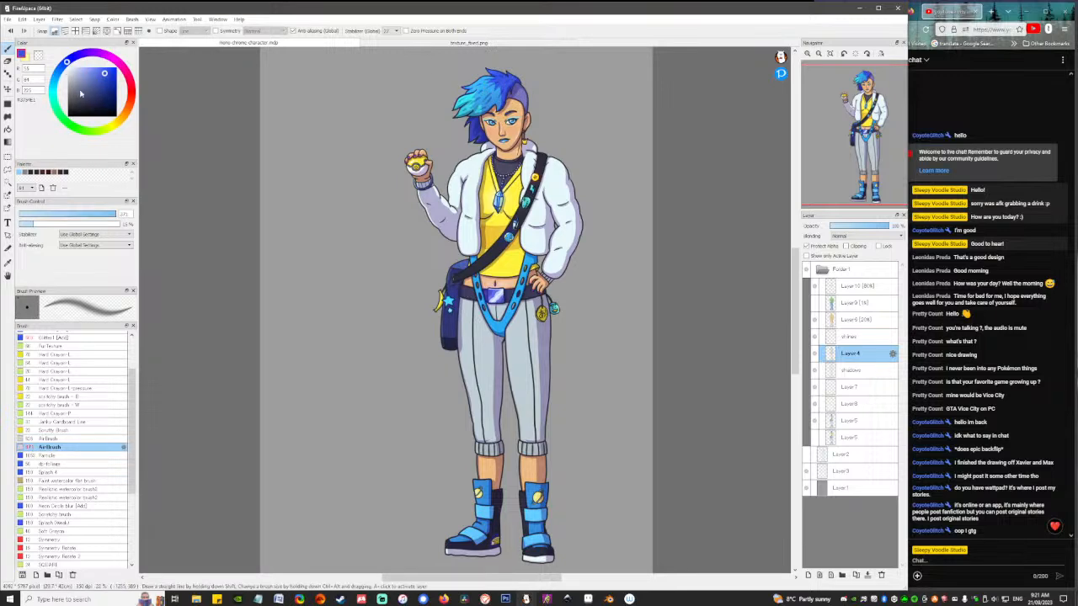
{"action": "left_click_drag", "start_coordinate": [96, 104], "coordinate": [100, 100]}
{"action": "mouse_move", "coordinate": [472, 90]}
{"action": "left_mouse_down"}
{"action": "mouse_move", "coordinate": [465, 144]}
{"action": "mouse_move", "coordinate": [490, 81]}
{"action": "mouse_move", "coordinate": [526, 85]}
{"action": "mouse_move", "coordinate": [503, 91]}
{"action": "mouse_move", "coordinate": [532, 100]}
{"action": "mouse_move", "coordinate": [496, 91]}
{"action": "mouse_move", "coordinate": [469, 114]}
{"action": "mouse_move", "coordinate": [488, 125]}
{"action": "left_mouse_up"}
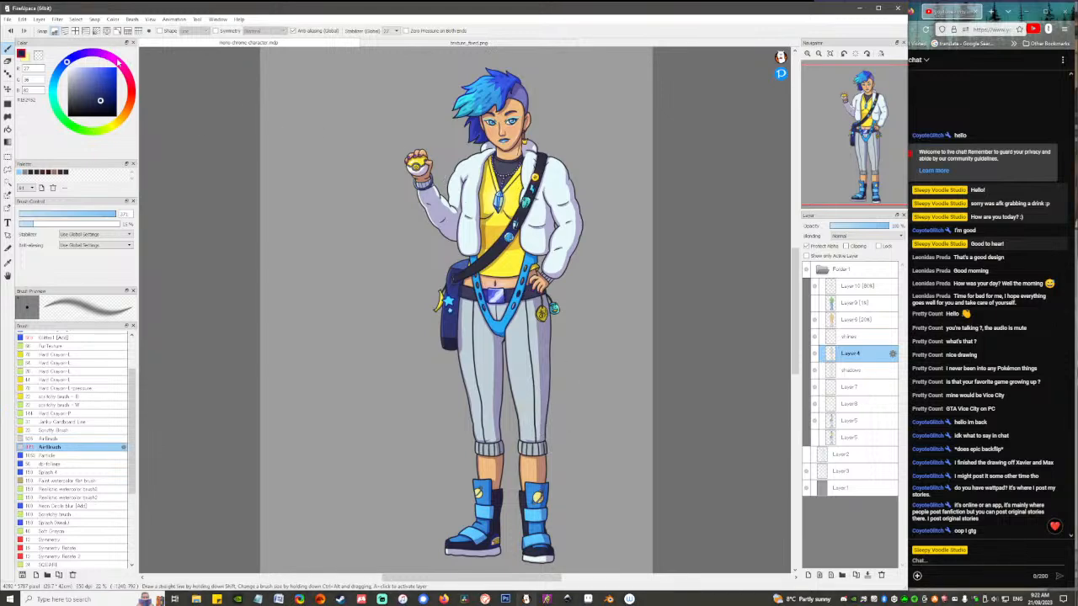
Recolour parts of the line art on Layer4 with dark brown and dark teal.
{"action": "left_click_drag", "start_coordinate": [133, 88], "coordinate": [127, 110]}
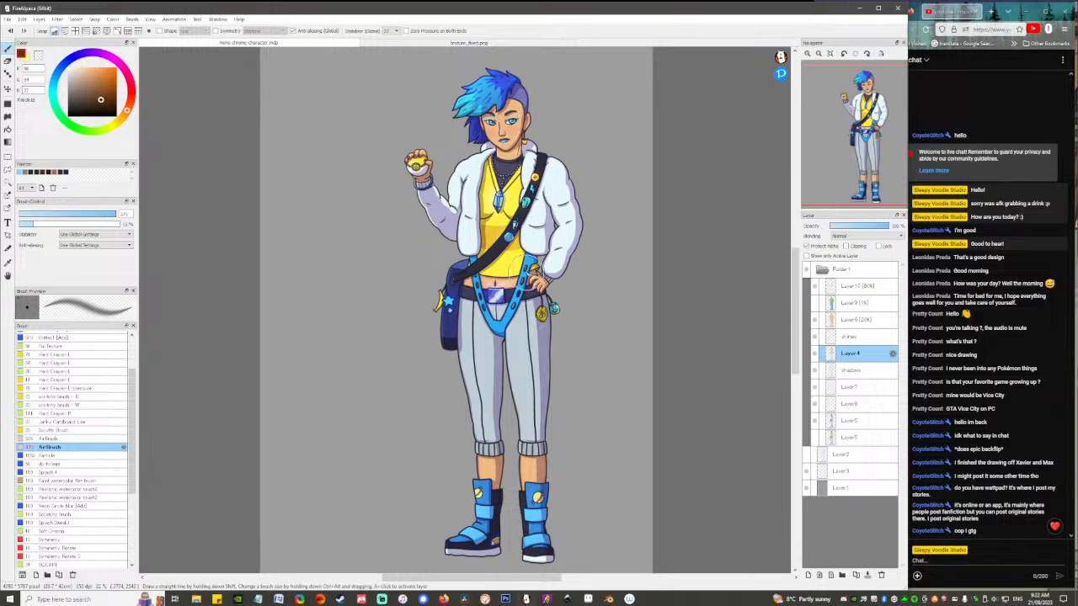
{"action": "left_click", "coordinate": [472, 164], "text": "alt"}
{"action": "left_click", "coordinate": [105, 97]}
{"action": "left_click", "coordinate": [102, 97]}
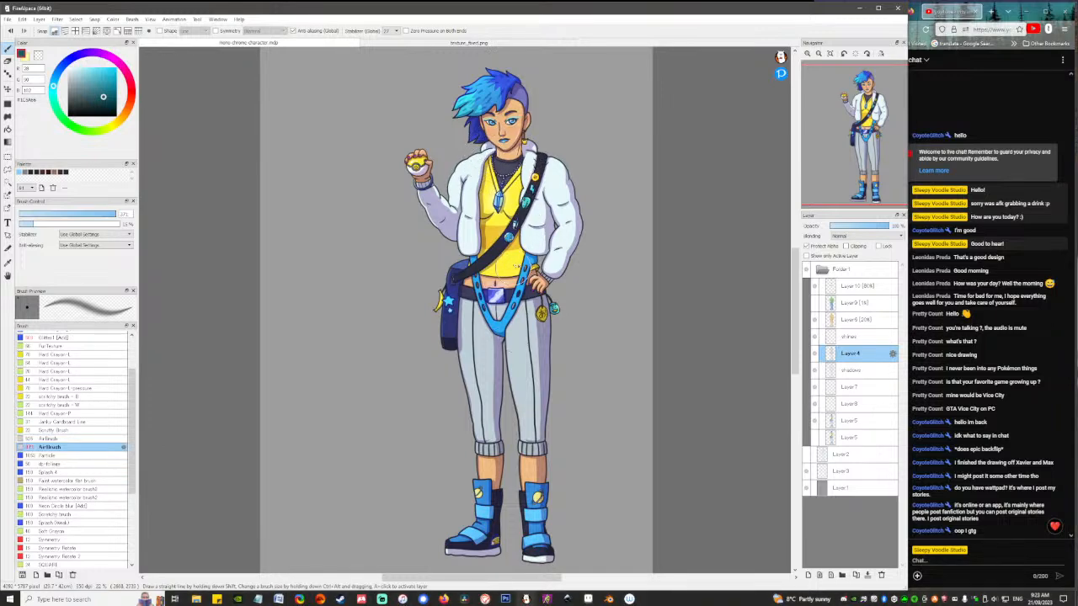
Change the foreground colour to a dark reddish brown for the warm-coloured line art on Layer4.
{"action": "right_click", "coordinate": [509, 255]}
{"action": "left_click", "coordinate": [103, 97]}
{"action": "left_click_drag", "start_coordinate": [125, 127], "coordinate": [129, 107]}
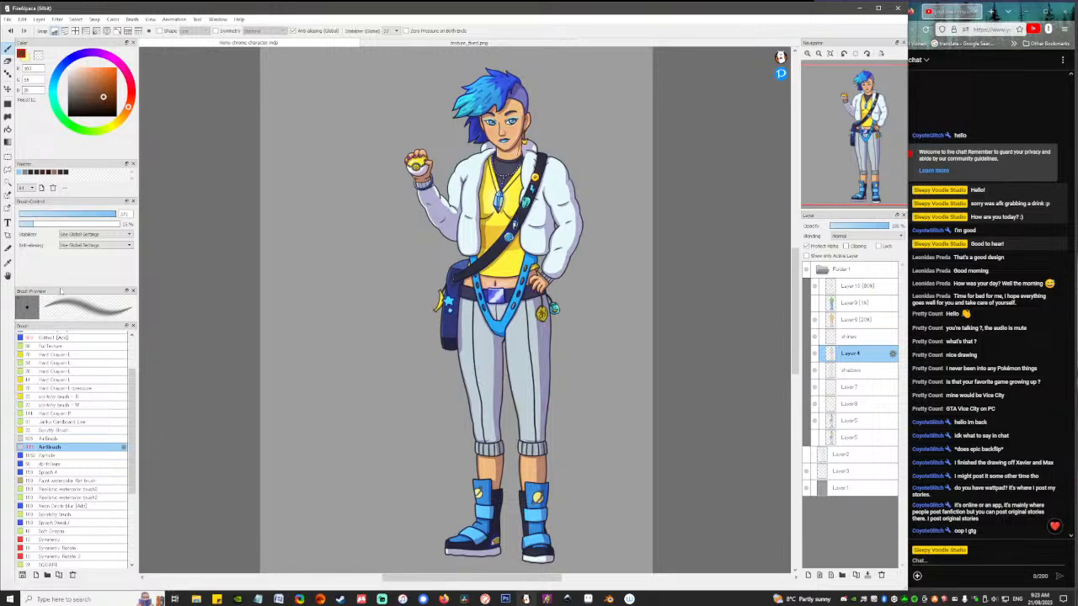
Save the drawing and collapse Folder1 in the layer stack.
{"action": "left_click", "coordinate": [8, 21]}
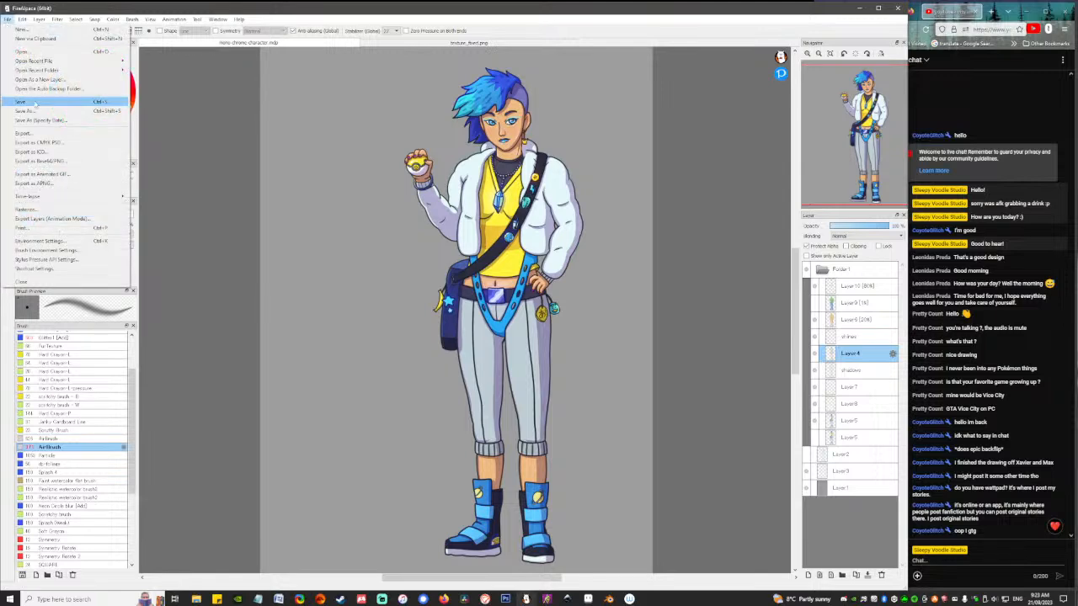
{"action": "left_click", "coordinate": [27, 102]}
{"action": "left_click", "coordinate": [822, 269]}
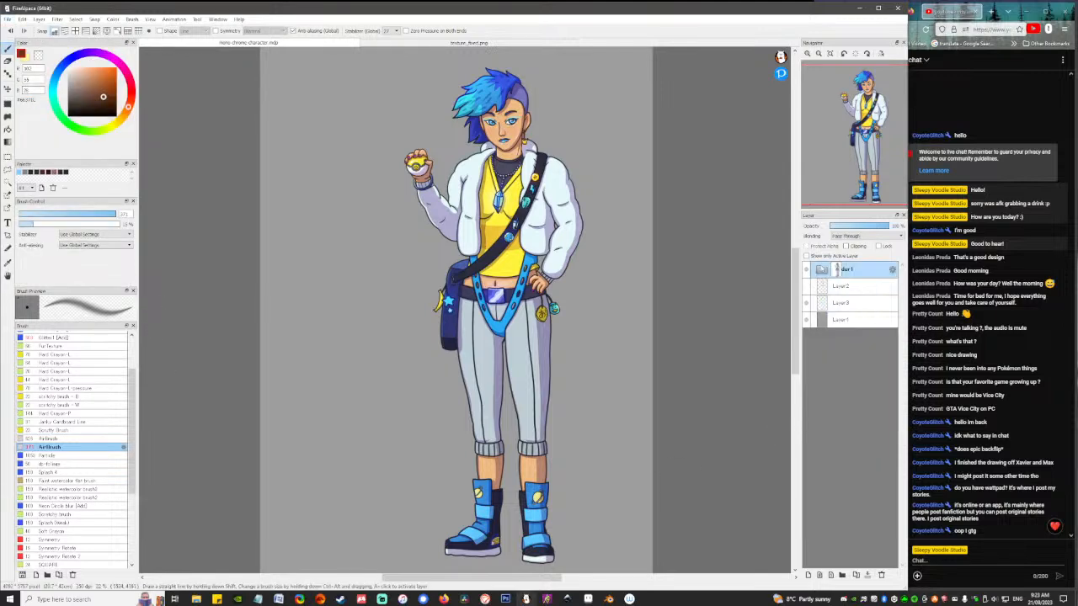
Move the grey background layer, Layer1, directly below Folder1 and above Layer2.
{"action": "left_click", "coordinate": [865, 289]}
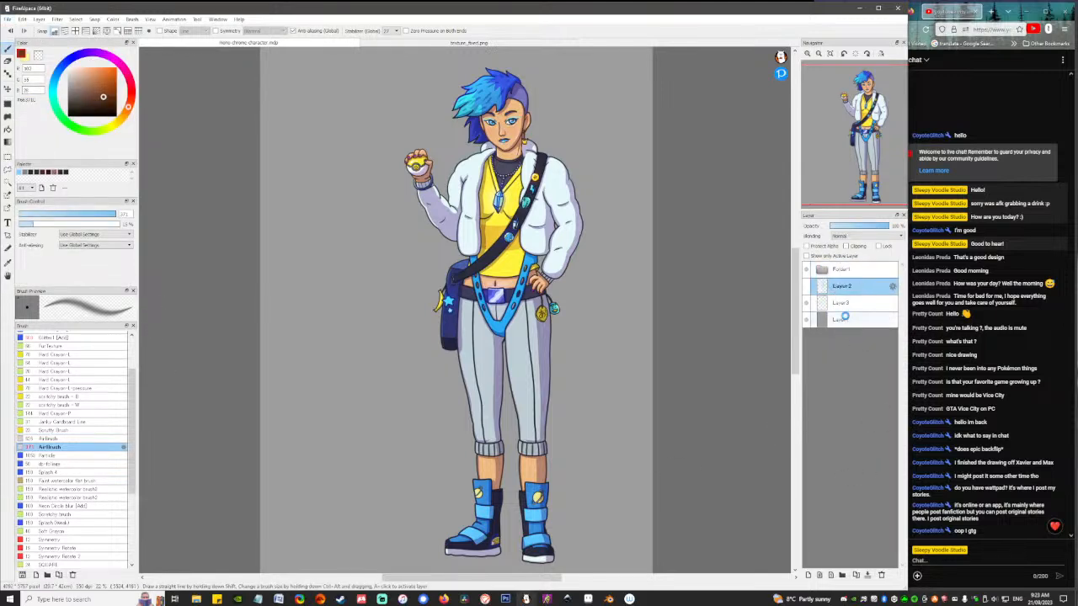
{"action": "left_click", "coordinate": [845, 318]}
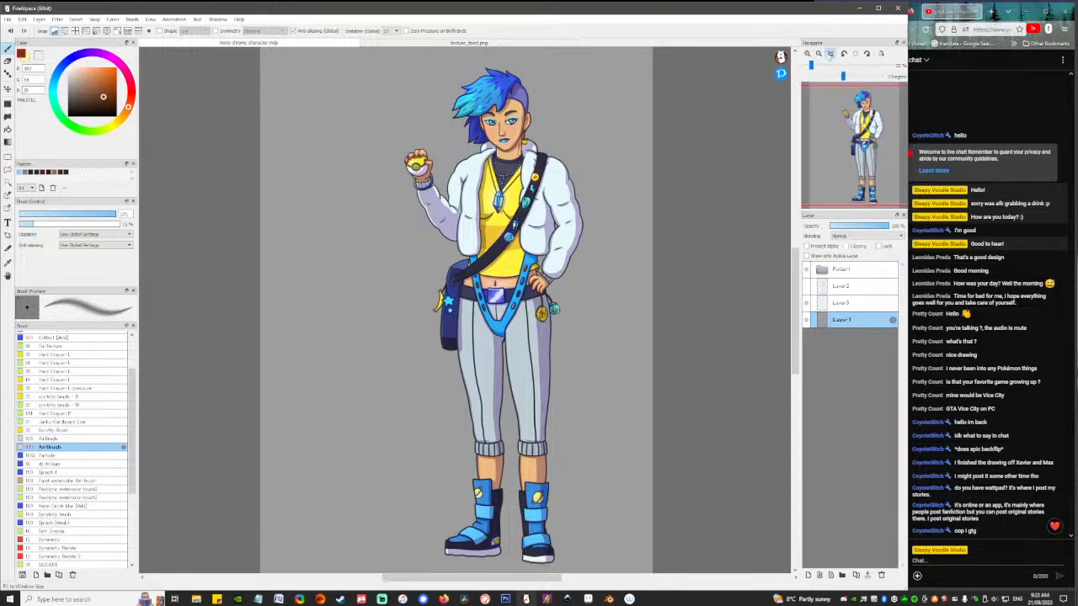
{"action": "left_click", "coordinate": [830, 53]}
{"action": "left_click", "coordinate": [870, 271]}
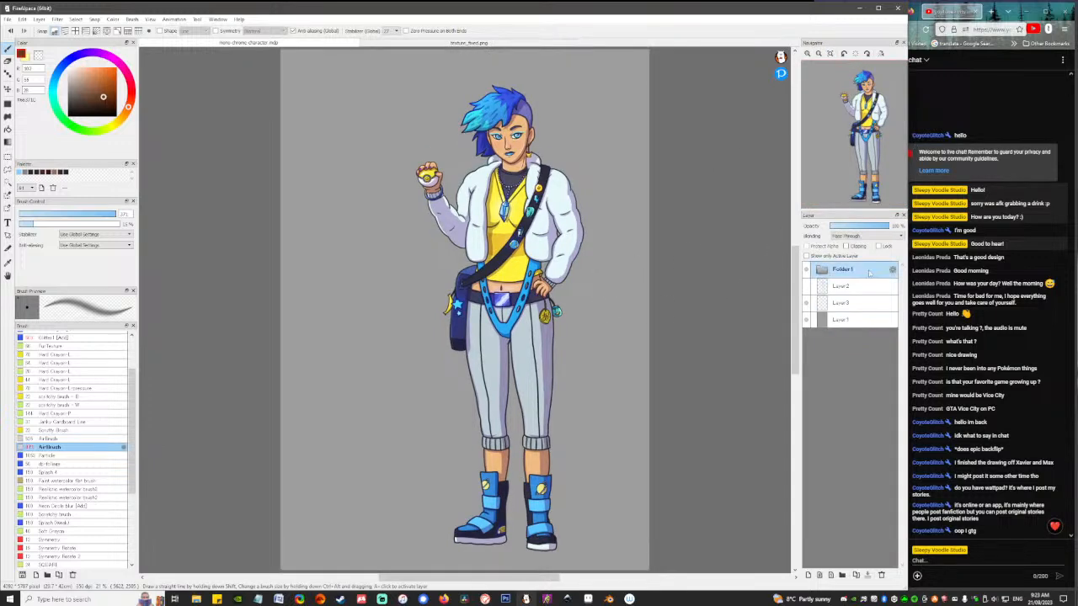
{"action": "left_click_drag", "start_coordinate": [842, 320], "coordinate": [843, 287]}
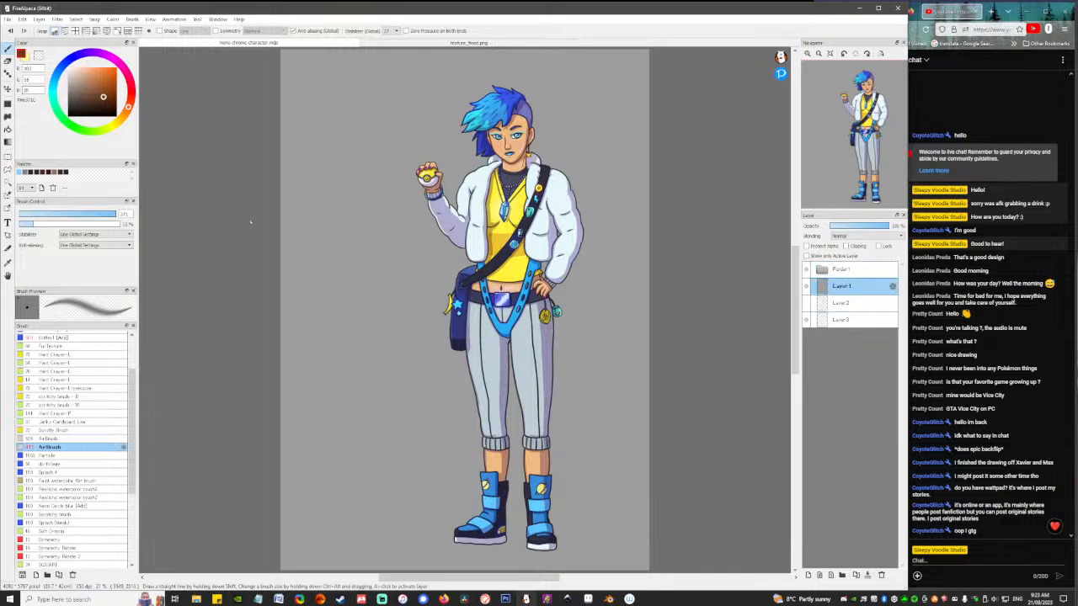
Fill Layer1 with a vertical linear gradient from dark reddish brown at the canvas bottom to pale yellow at the top.
{"action": "left_click", "coordinate": [8, 141]}
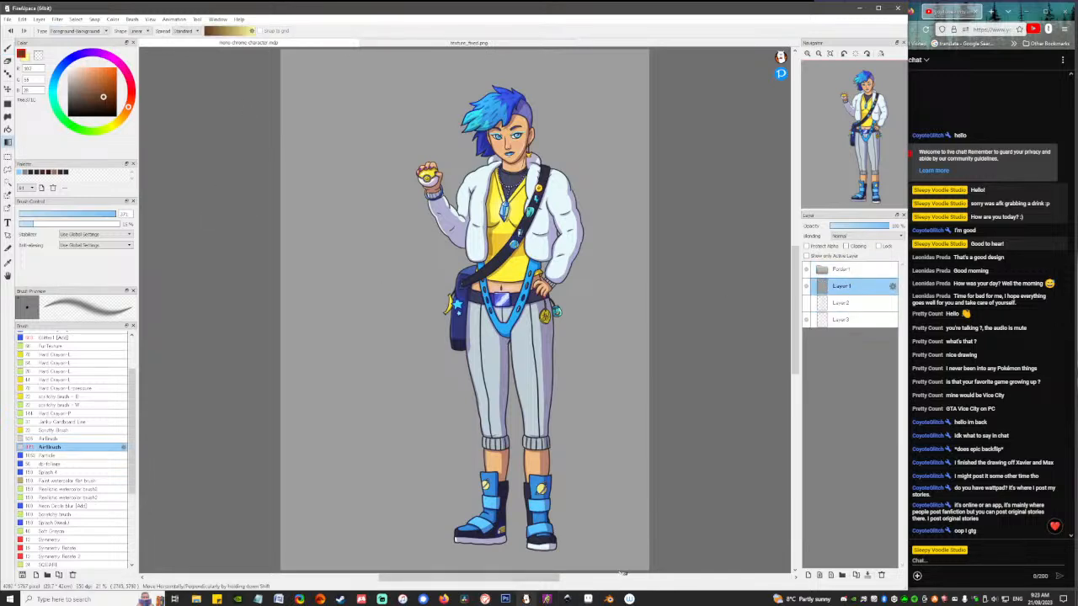
{"action": "left_click_drag", "start_coordinate": [619, 571], "coordinate": [603, 97]}
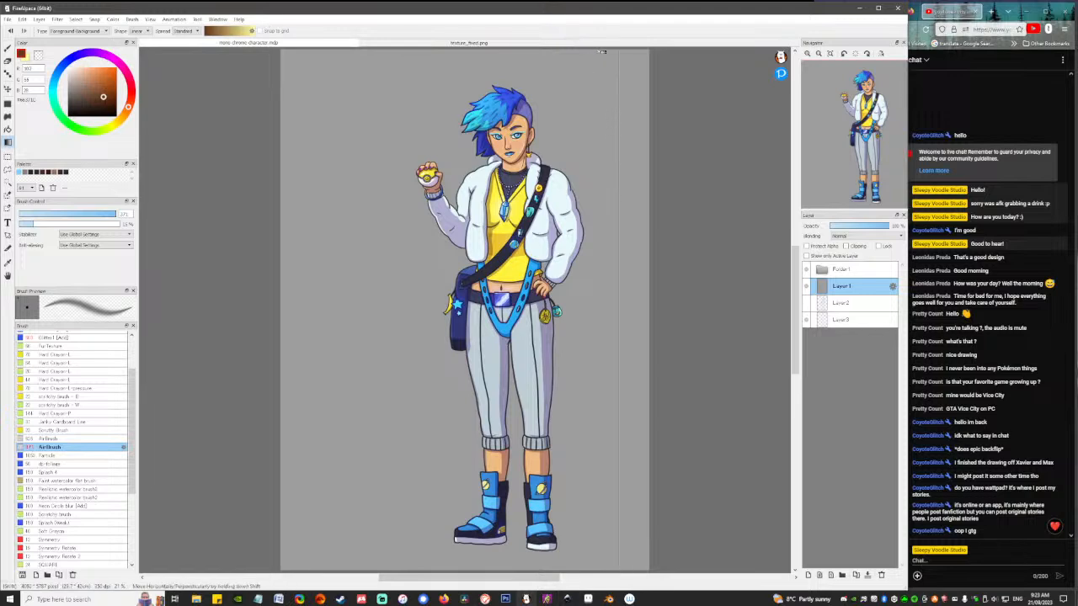
{"action": "left_click_drag", "start_coordinate": [728, 300], "coordinate": [734, 328]}
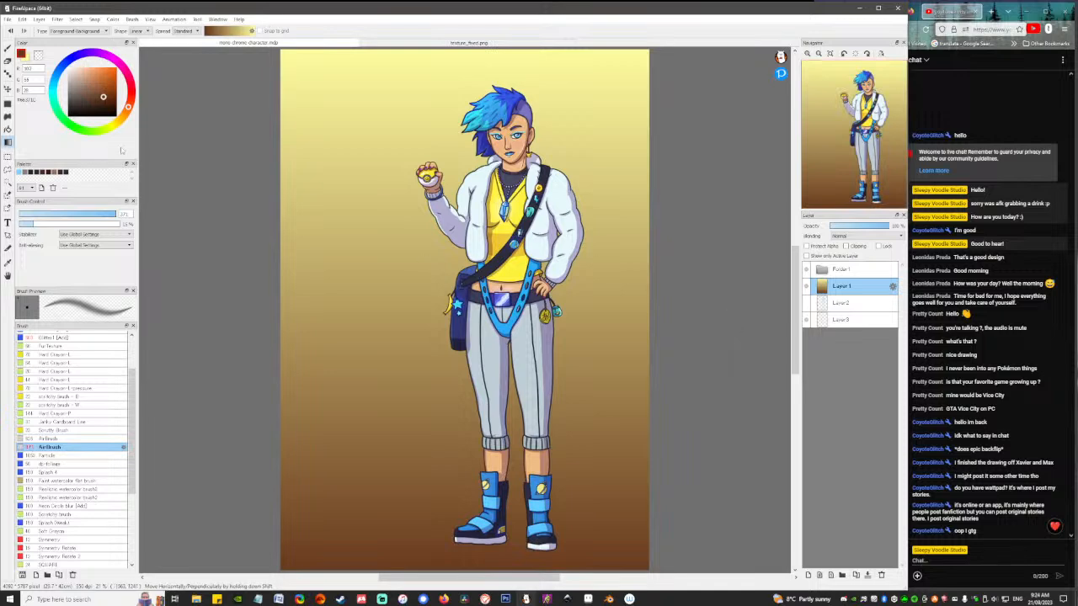
Change the gradient's pale yellow to a light orange and redraw the vertical gradient on Layer1 from the canvas bottom to the top.
{"action": "left_click", "coordinate": [26, 59]}
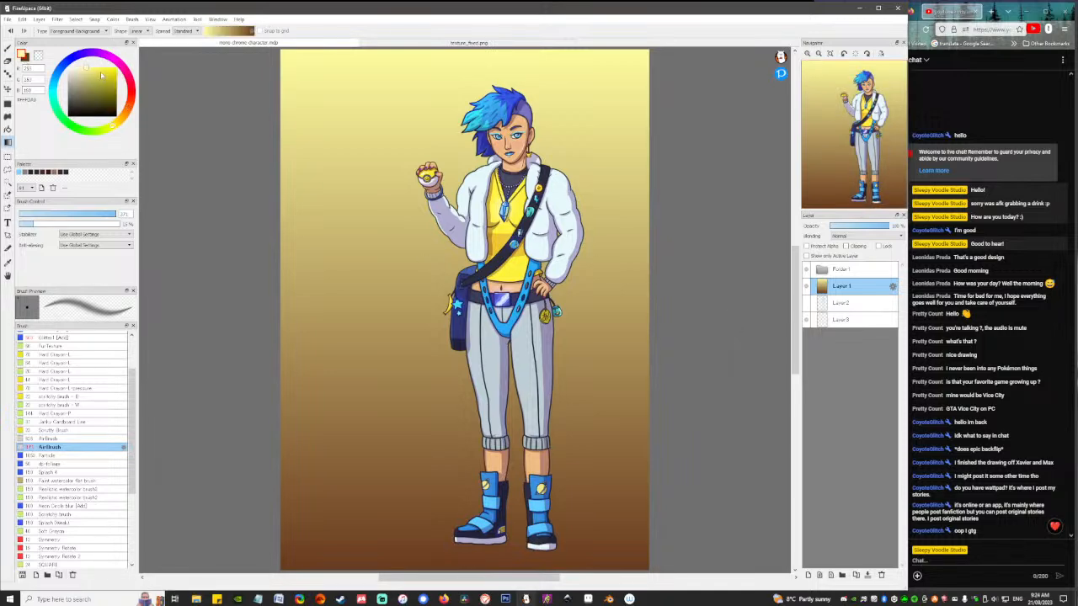
{"action": "left_click_drag", "start_coordinate": [115, 125], "coordinate": [122, 117]}
{"action": "left_click", "coordinate": [96, 77]}
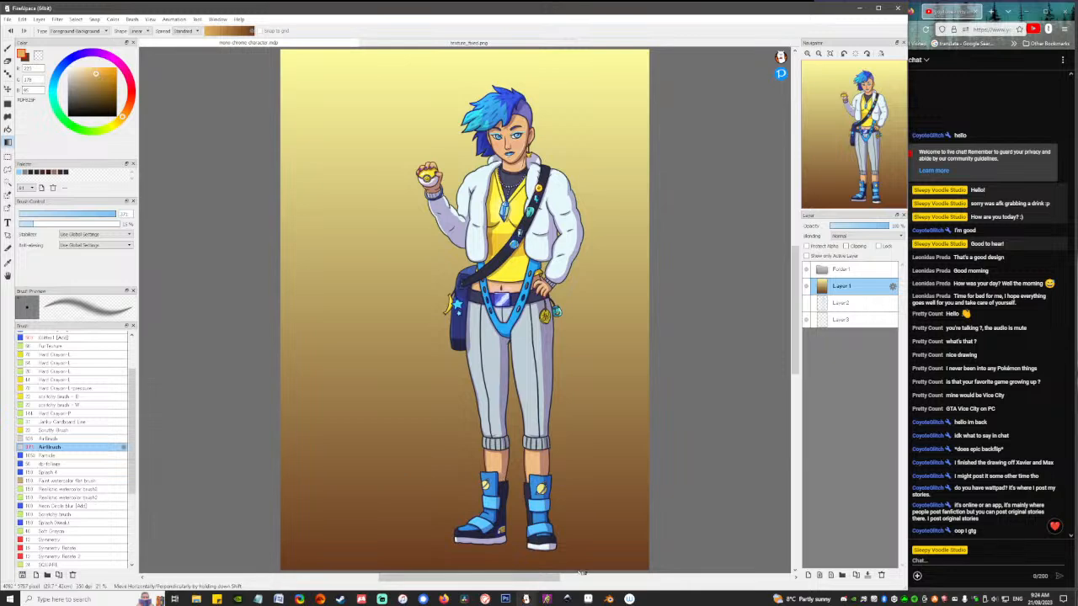
{"action": "left_click_drag", "start_coordinate": [582, 573], "coordinate": [574, 55]}
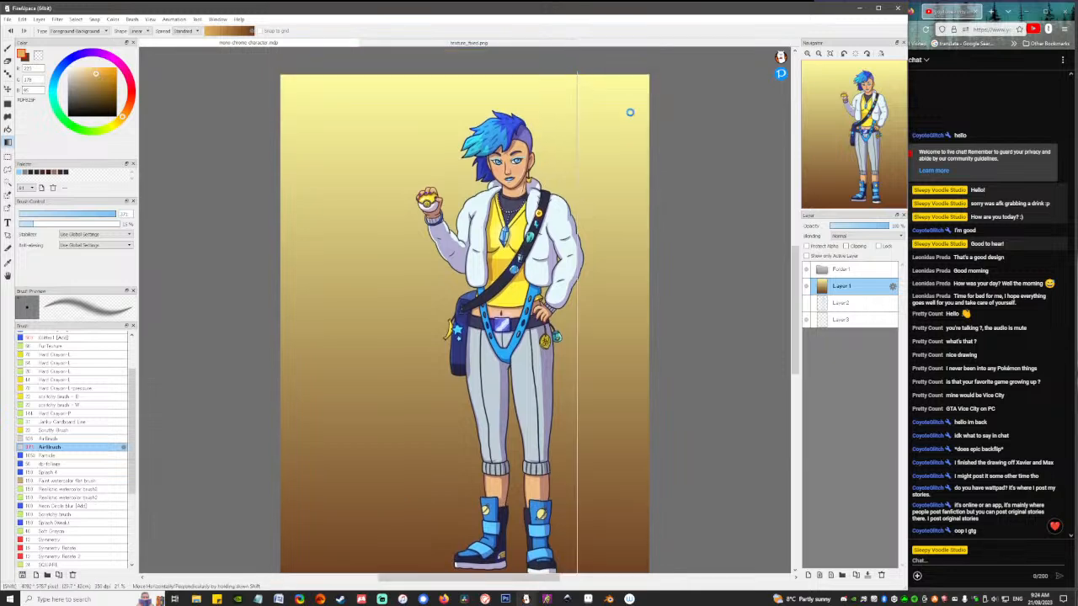
{"action": "left_click_drag", "start_coordinate": [630, 112], "coordinate": [632, 114]}
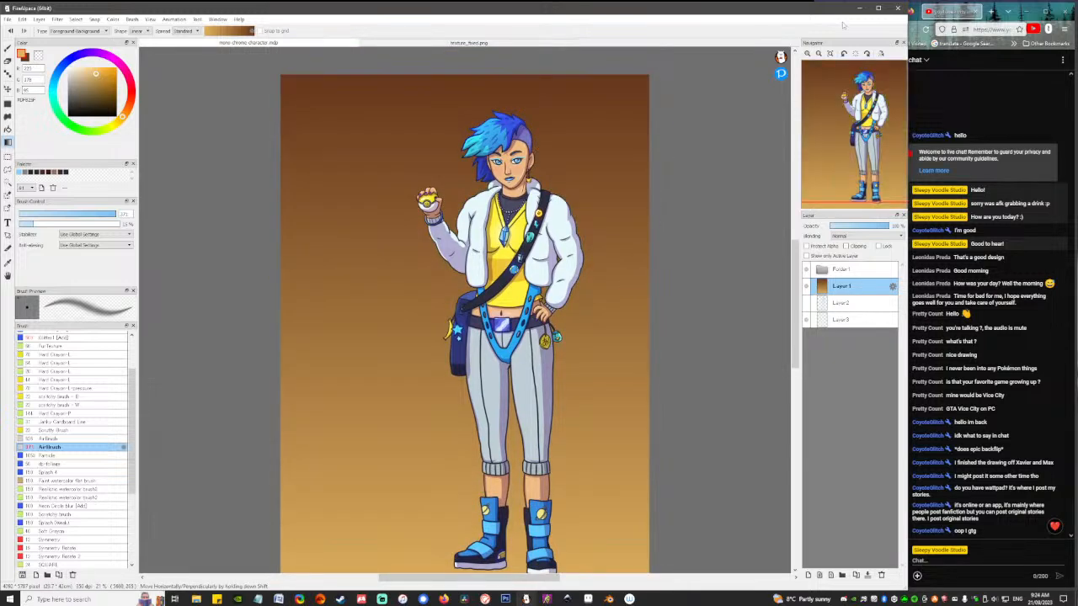
Redraw the background gradient on Layer1 so it runs from light orange at the canvas top to dark brown at the bottom.
{"action": "left_click", "coordinate": [819, 53]}
{"action": "left_click", "coordinate": [818, 53]}
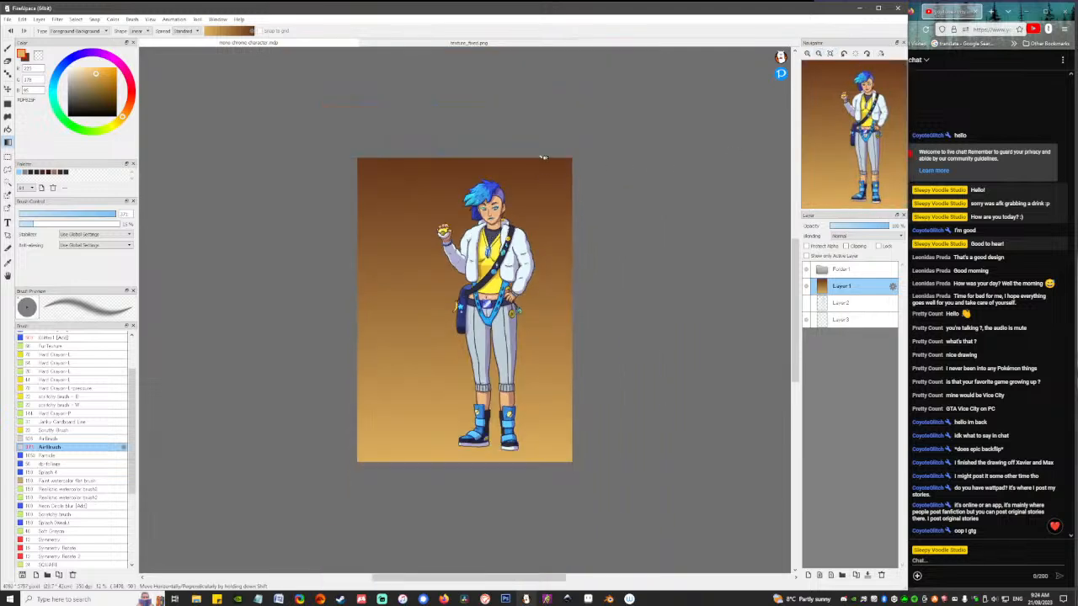
{"action": "left_click_drag", "start_coordinate": [543, 157], "coordinate": [560, 378]}
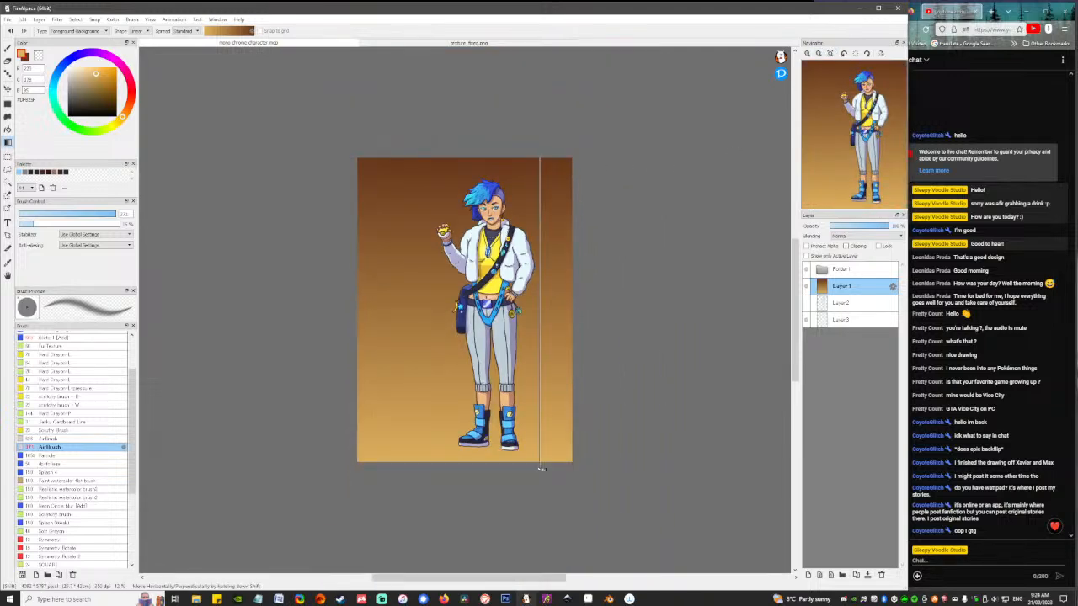
{"action": "left_click_drag", "start_coordinate": [536, 468], "coordinate": [546, 467]}
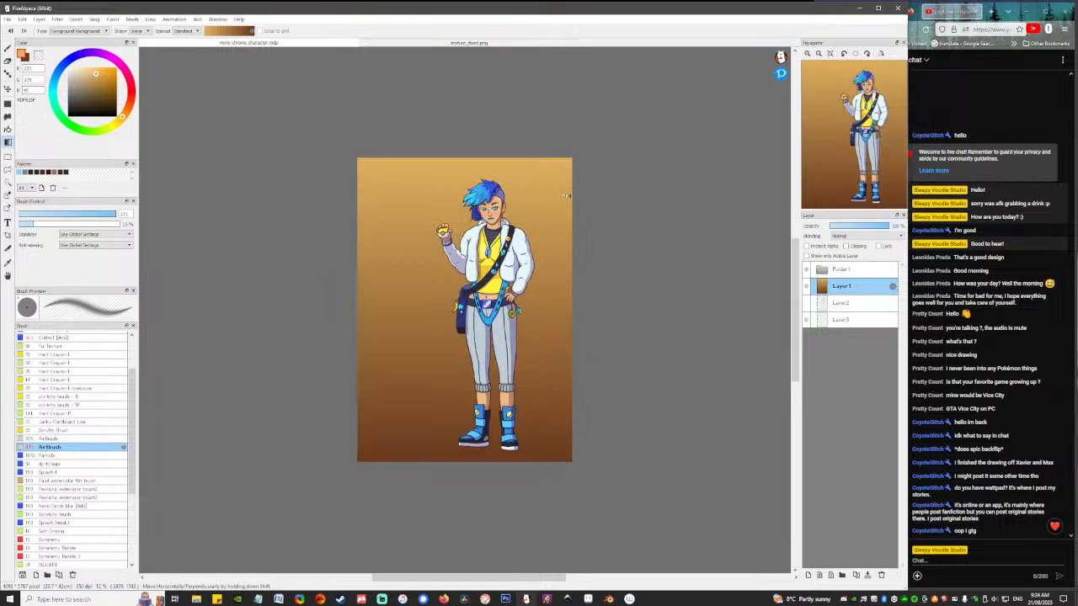
{"action": "left_click_drag", "start_coordinate": [536, 156], "coordinate": [556, 537]}
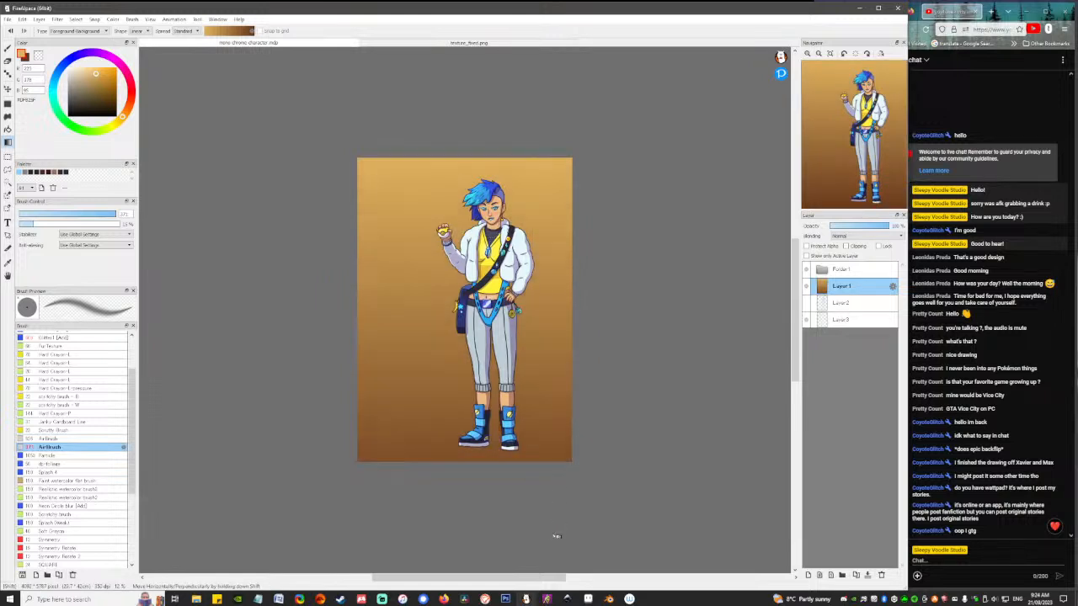
{"action": "left_click", "coordinate": [830, 54]}
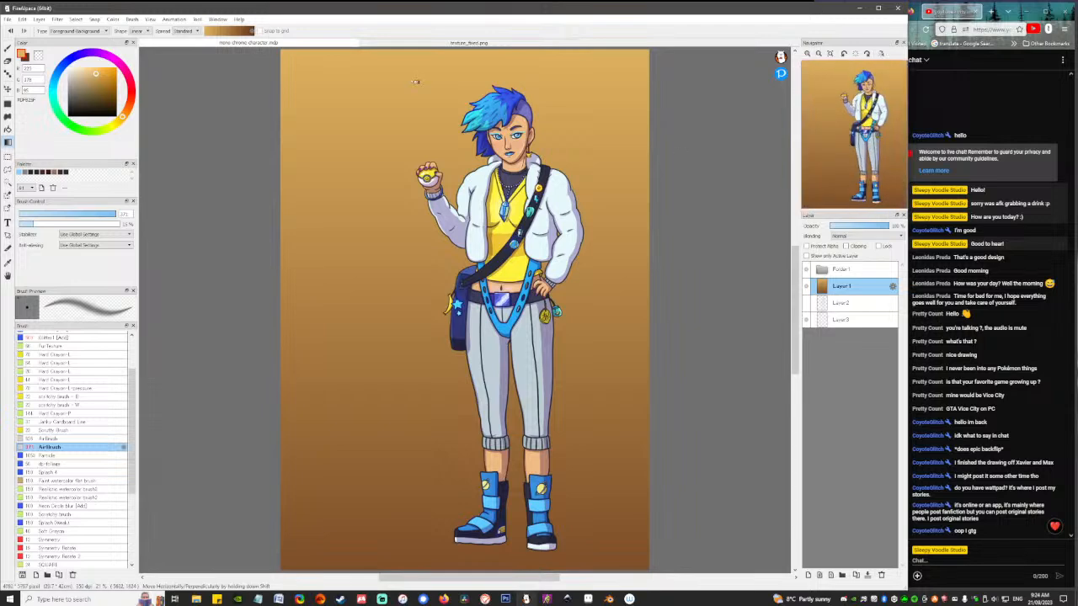
{"action": "left_click", "coordinate": [56, 18]}
{"action": "left_click", "coordinate": [62, 48]}
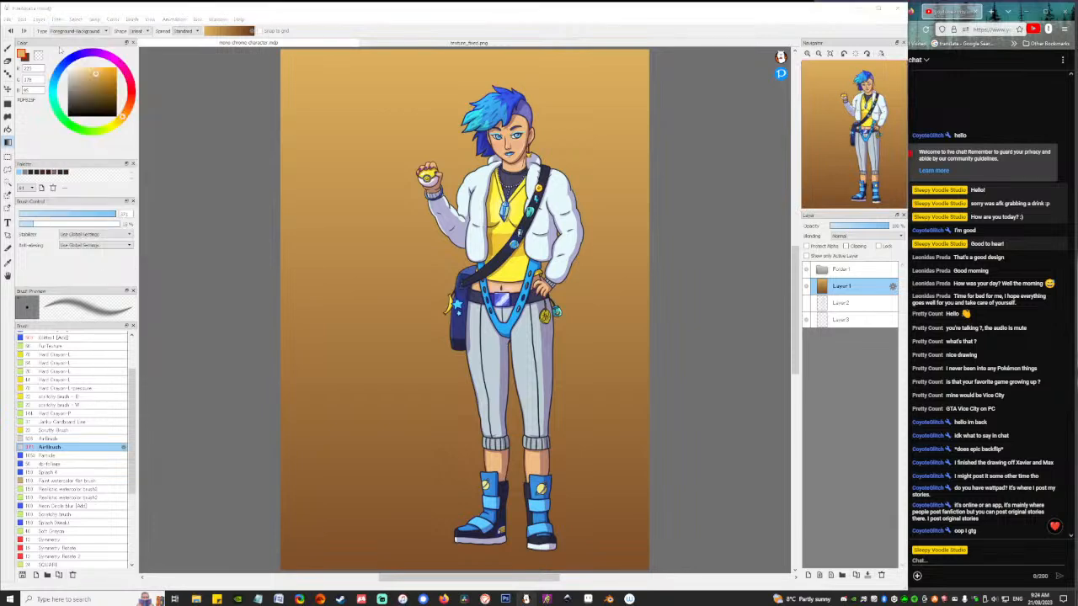
{"action": "left_click_drag", "start_coordinate": [479, 357], "coordinate": [414, 371]}
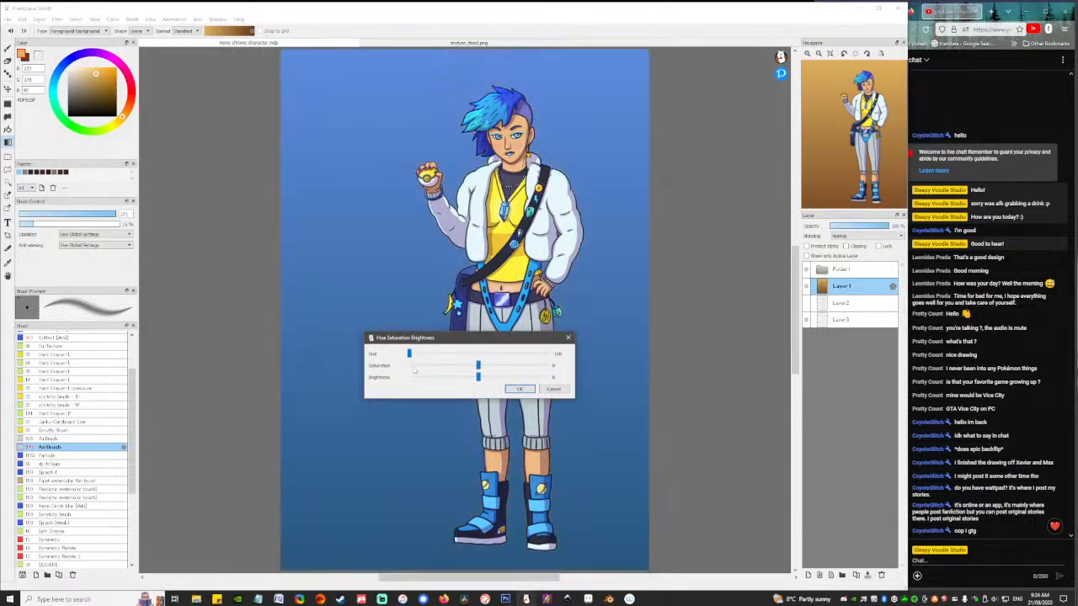
{"action": "left_click", "coordinate": [553, 389]}
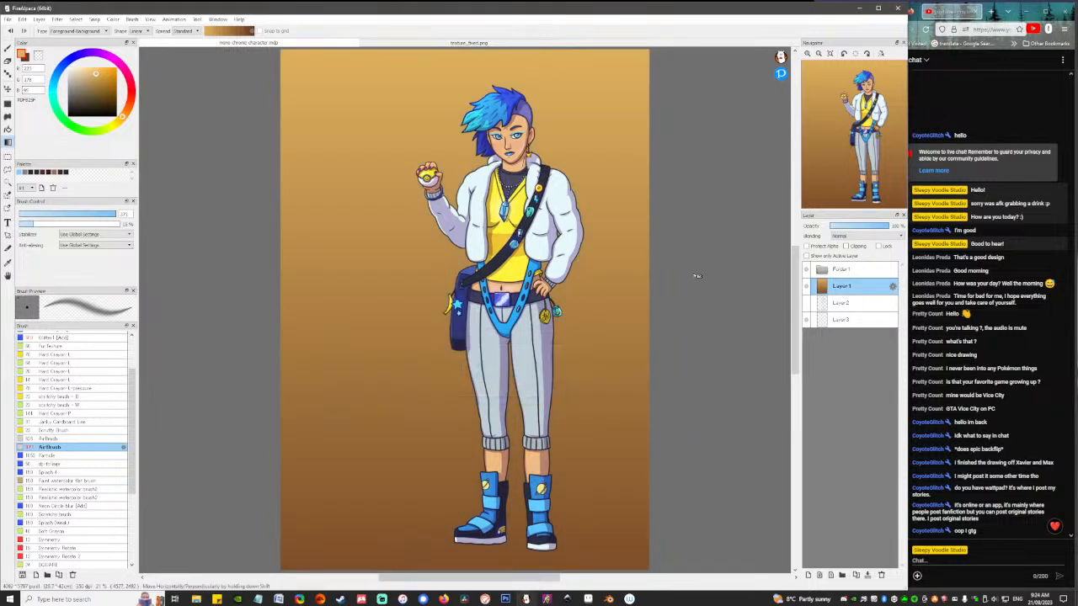
Save the drawing with its new gradient background.
{"action": "left_click", "coordinate": [8, 19]}
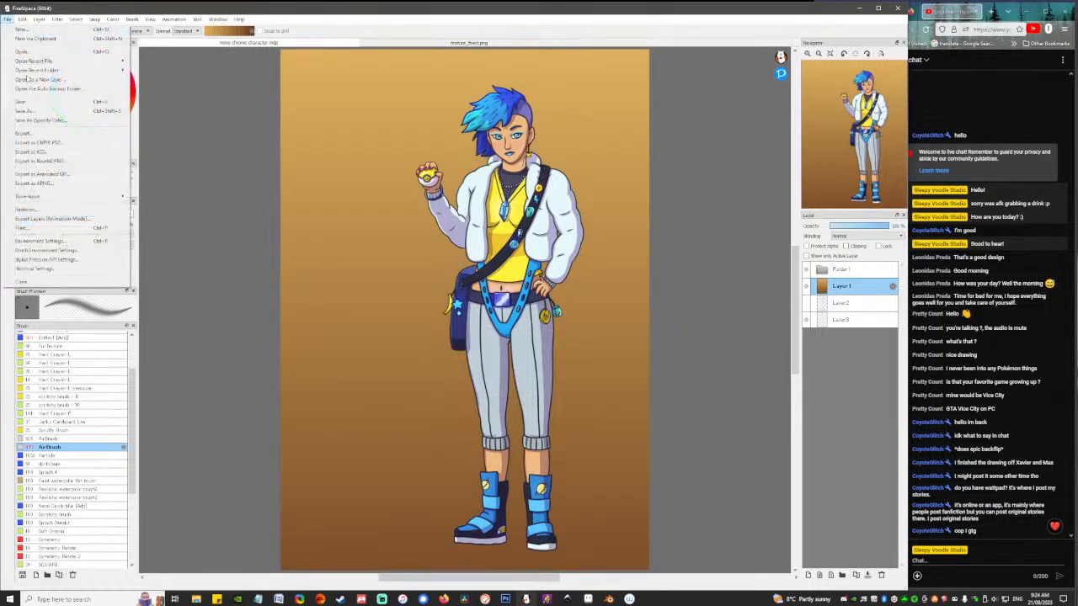
{"action": "left_click", "coordinate": [31, 99]}
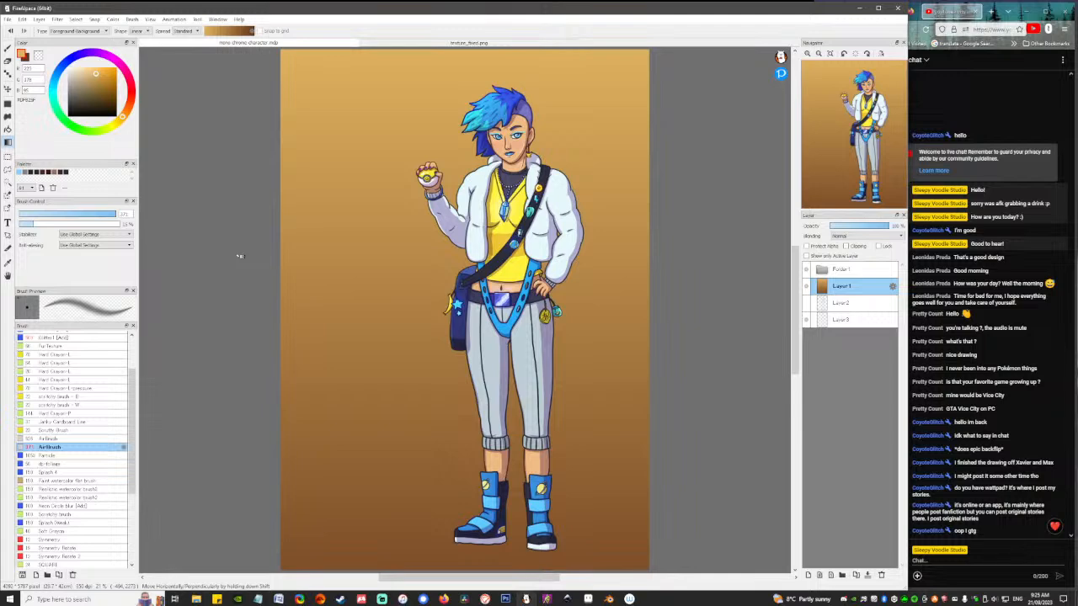
Switch to Firefox, search for "shinx evo line" in a new tab, and examine images of the Shinx, Luxio and Luxray evolution line.
{"action": "left_click", "coordinate": [444, 599]}
{"action": "left_click", "coordinate": [437, 579]}
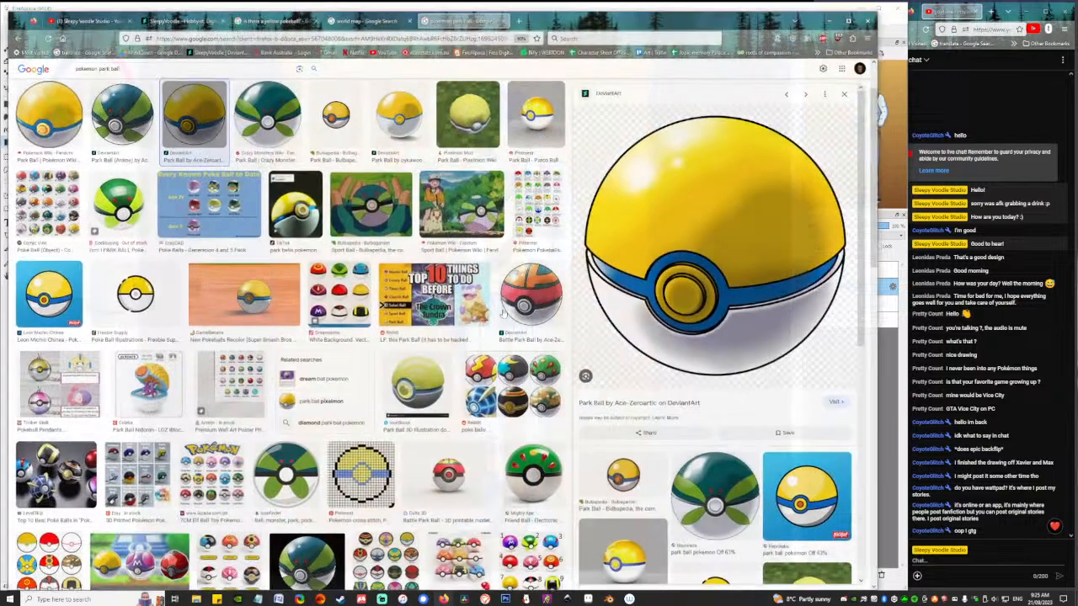
{"action": "left_click", "coordinate": [522, 12]}
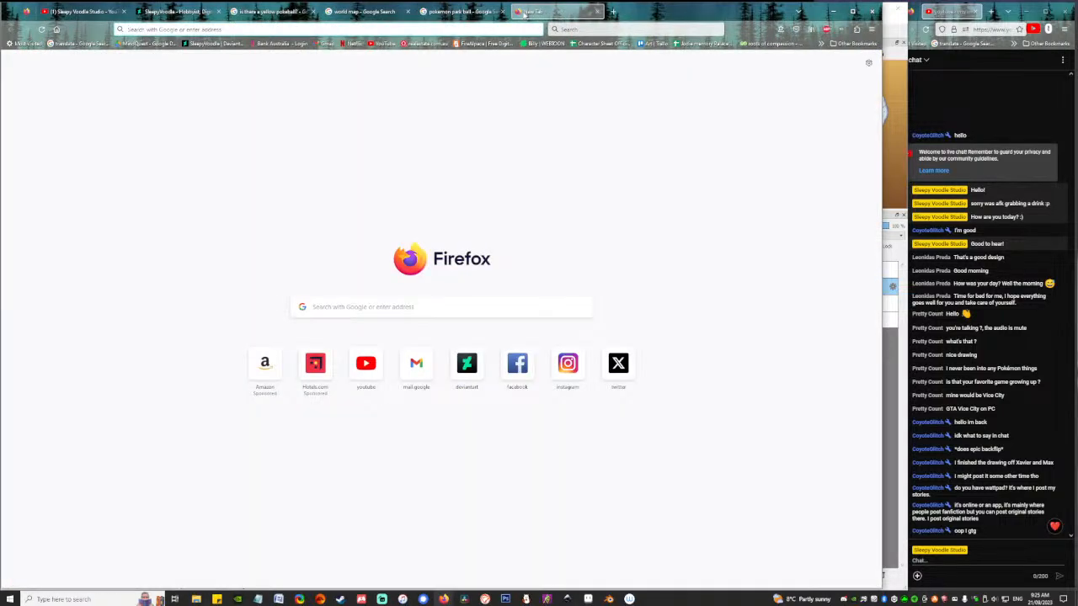
{"action": "type", "text": "shinx evo line"}
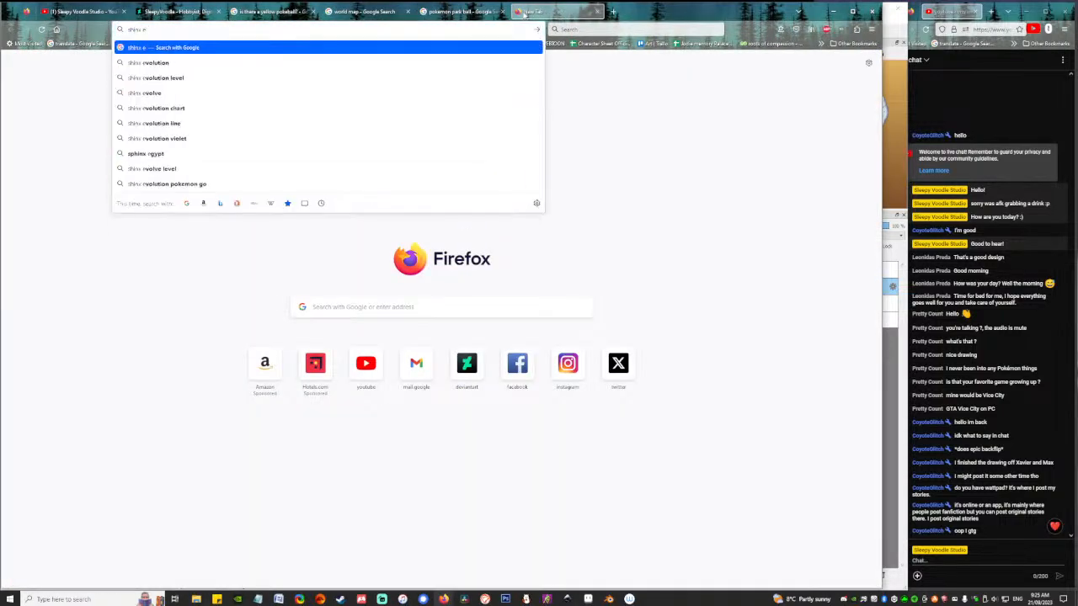
{"action": "key", "text": "Return"}
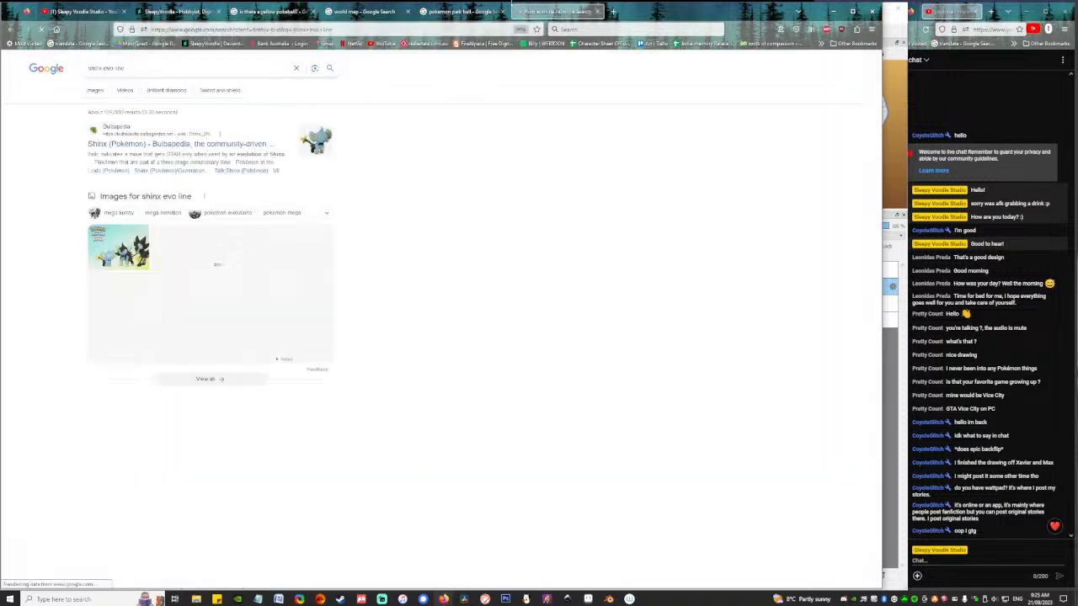
{"action": "left_click", "coordinate": [122, 253]}
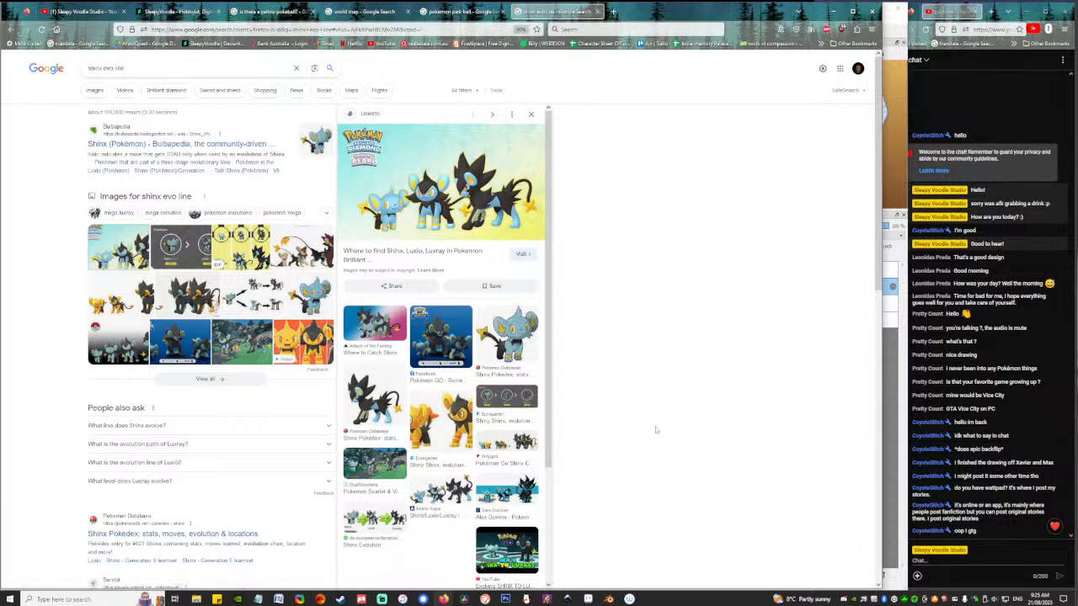
{"action": "left_click", "coordinate": [509, 492]}
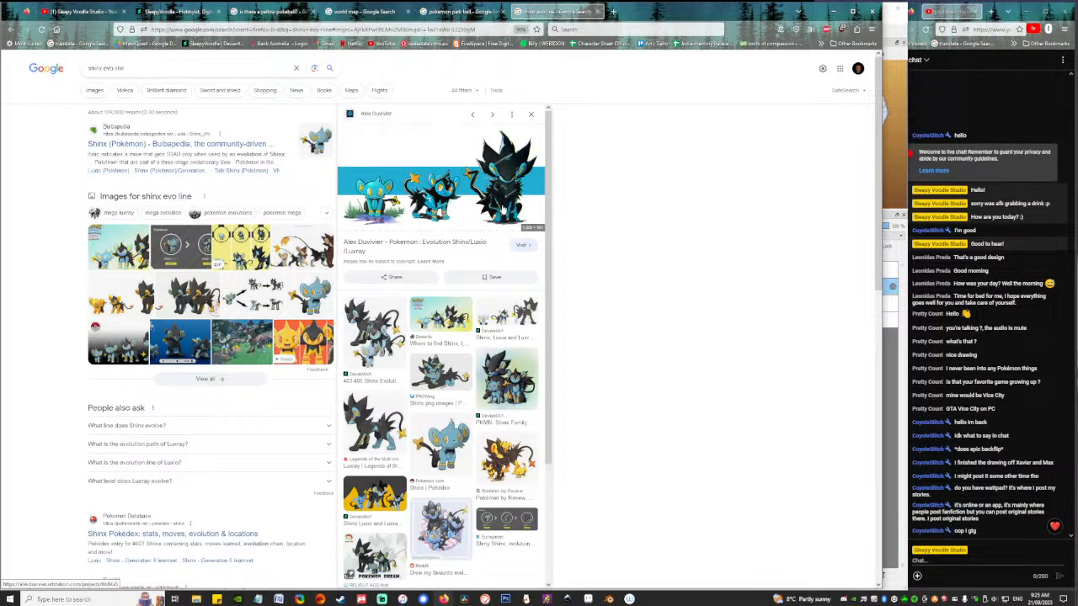
{"action": "left_click", "coordinate": [832, 11]}
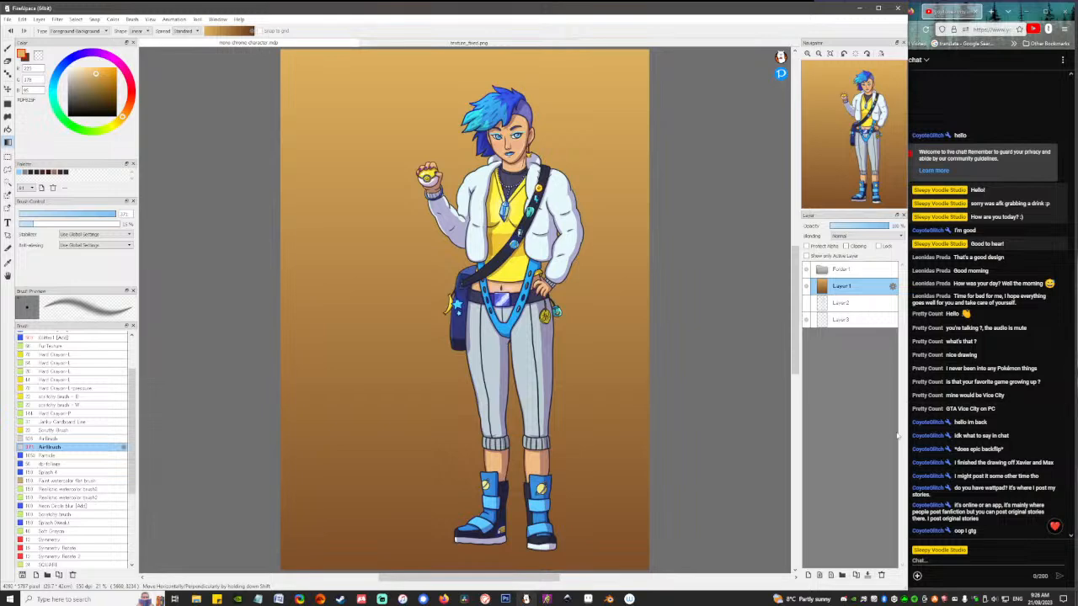
{"action": "left_click", "coordinate": [8, 19]}
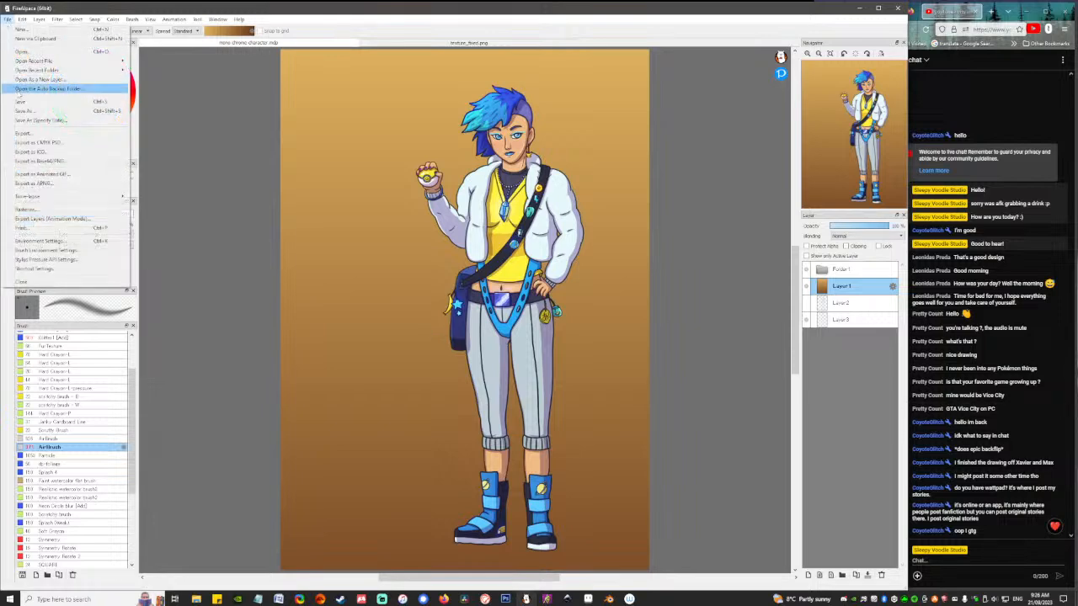
{"action": "left_click", "coordinate": [232, 239]}
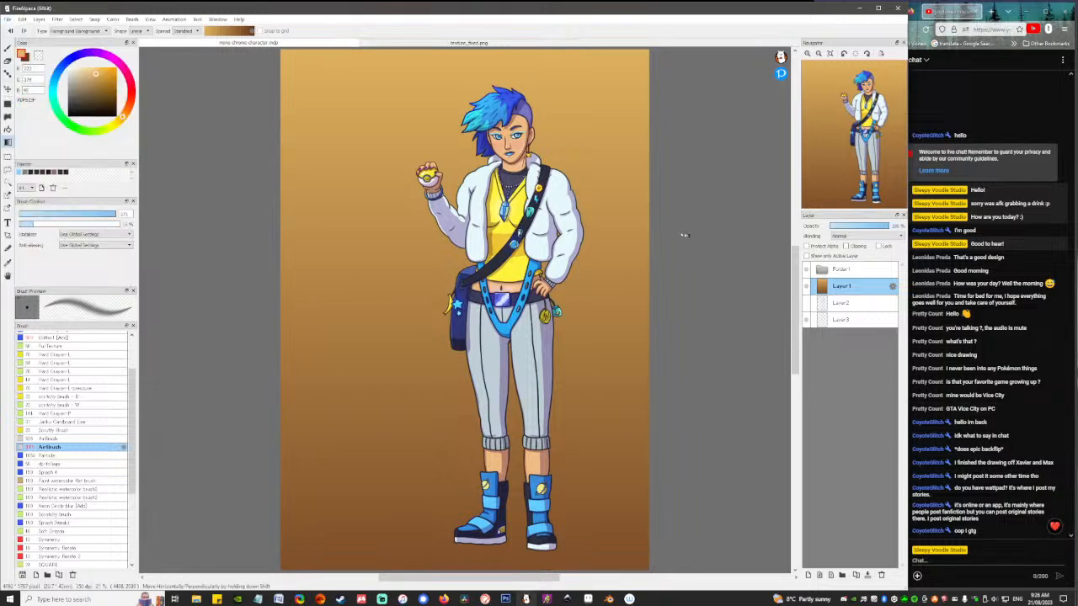